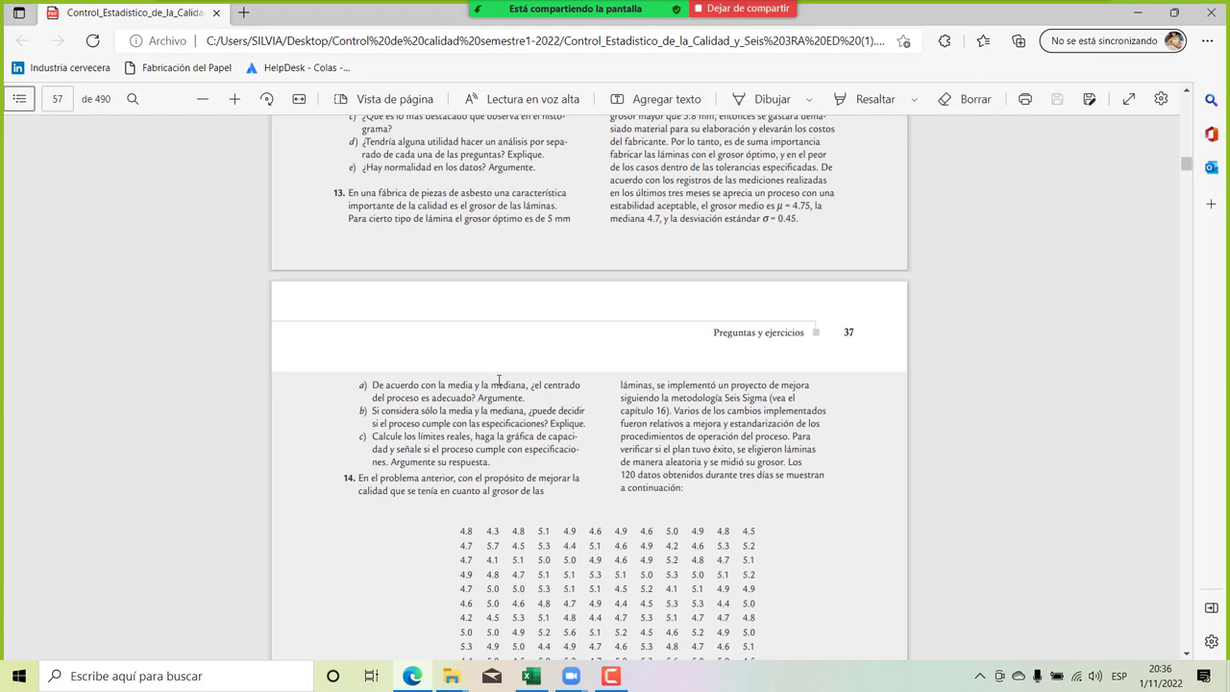
Review exercises 11 to 15 and their data tables on pages 56 and 57 of the PDF textbook.
scroll(497, 380, down, 5)
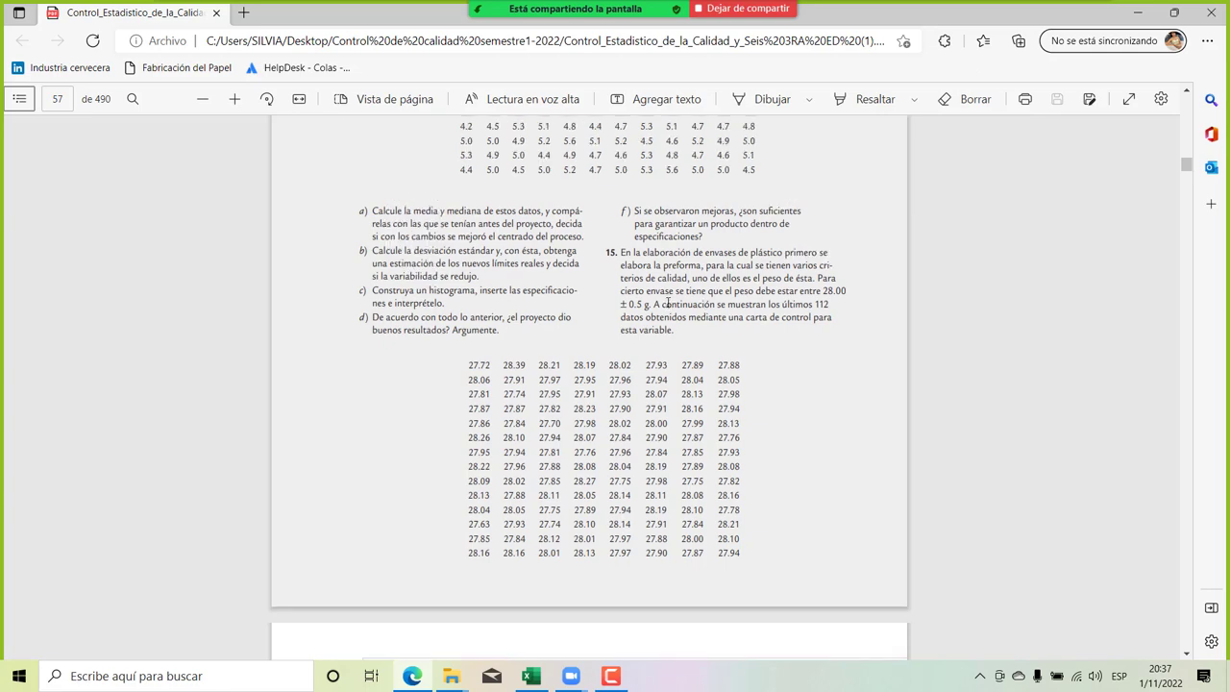
scroll(668, 303, up, 5)
scroll(667, 303, up, 5)
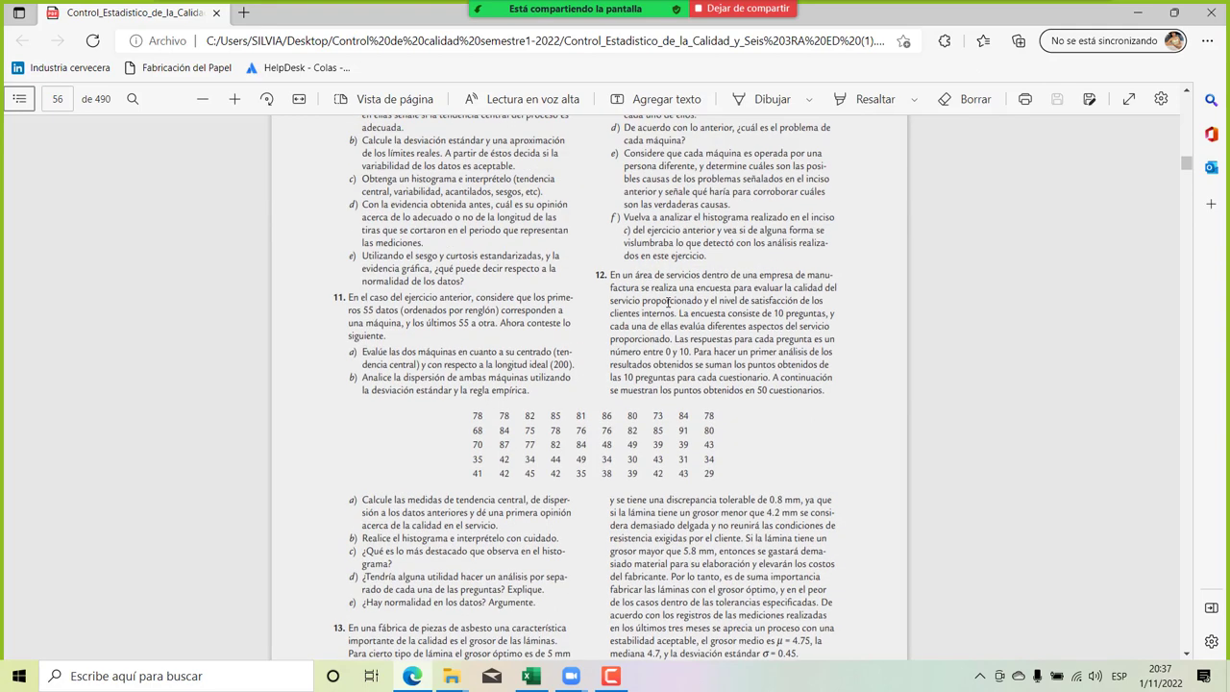
scroll(667, 303, down, 4)
scroll(668, 302, down, 1)
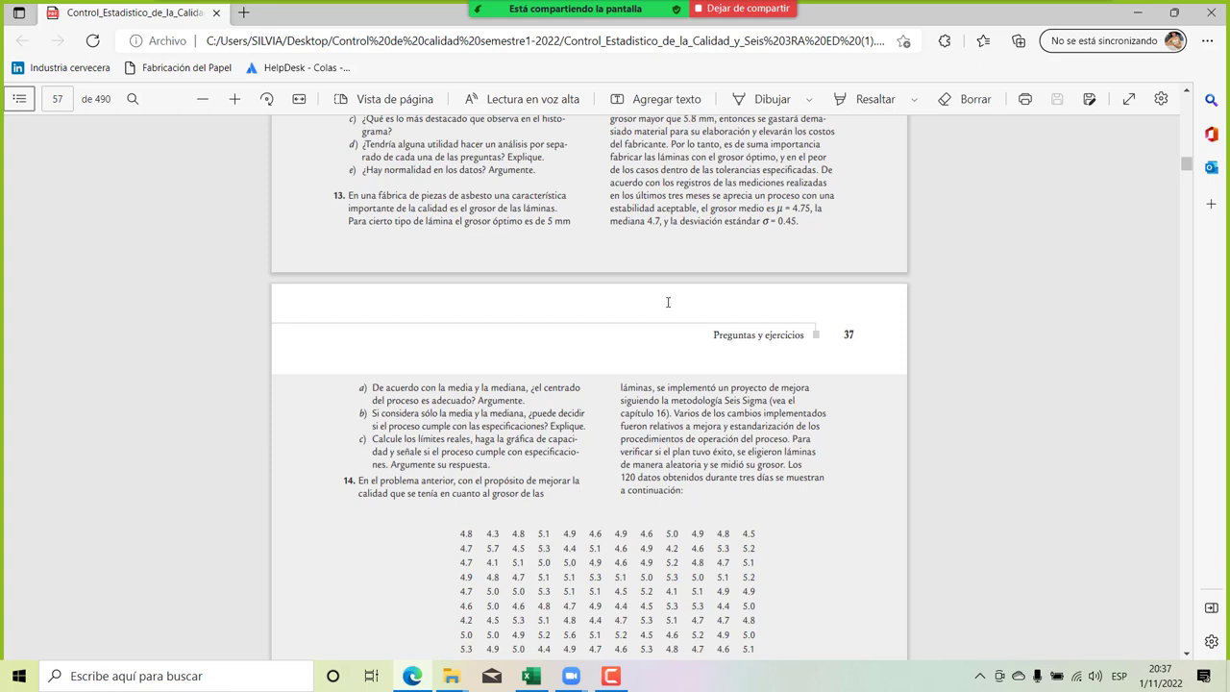
scroll(668, 303, up, 1)
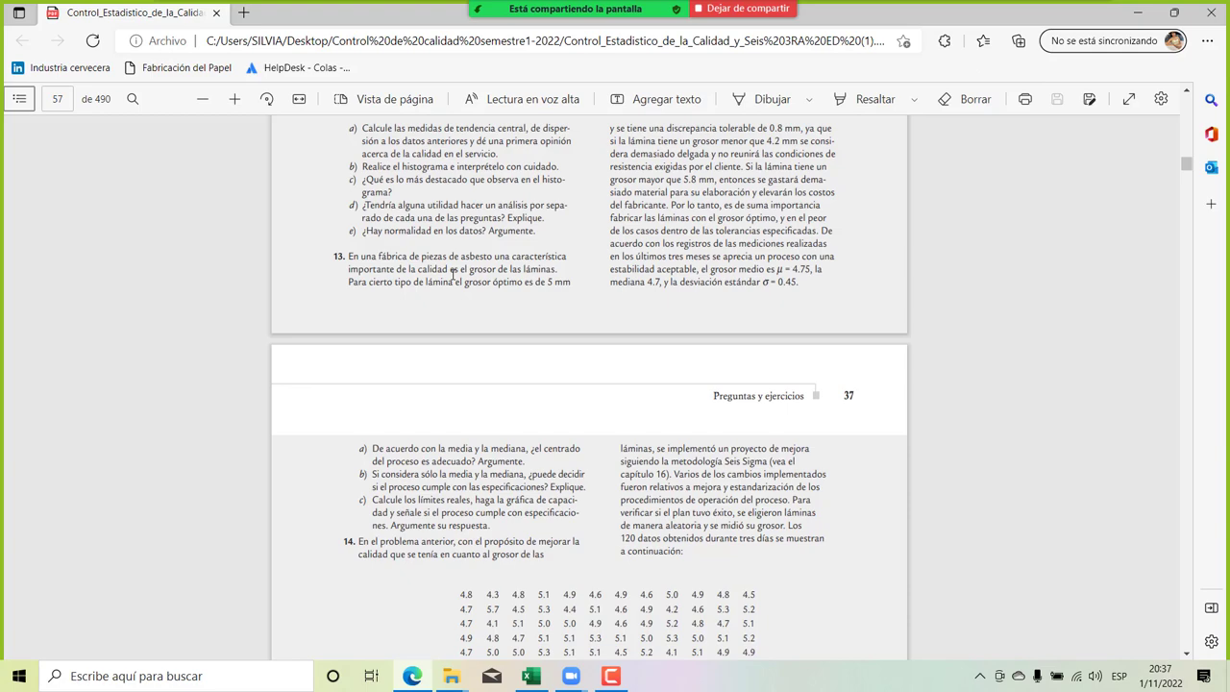
Switch to the open Excel workbook CAPITULO 2 DATOS and add a blank worksheet after Ej 10.
mouse_move(529, 678)
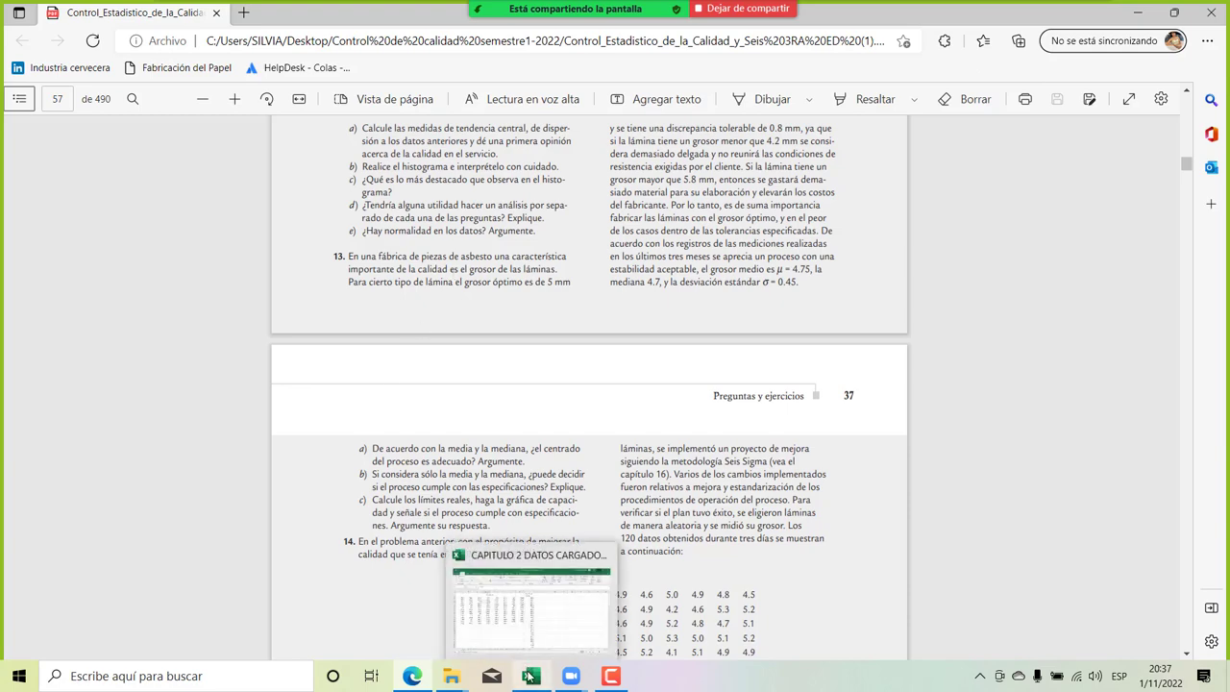
click(581, 617)
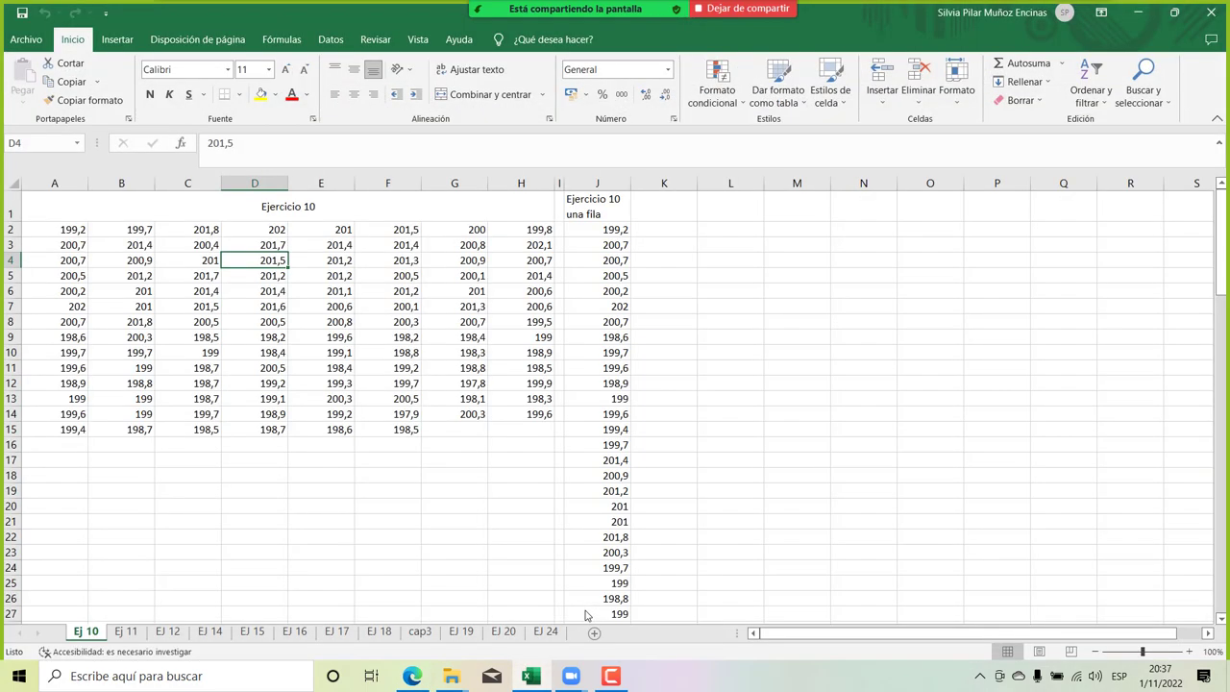
click(593, 632)
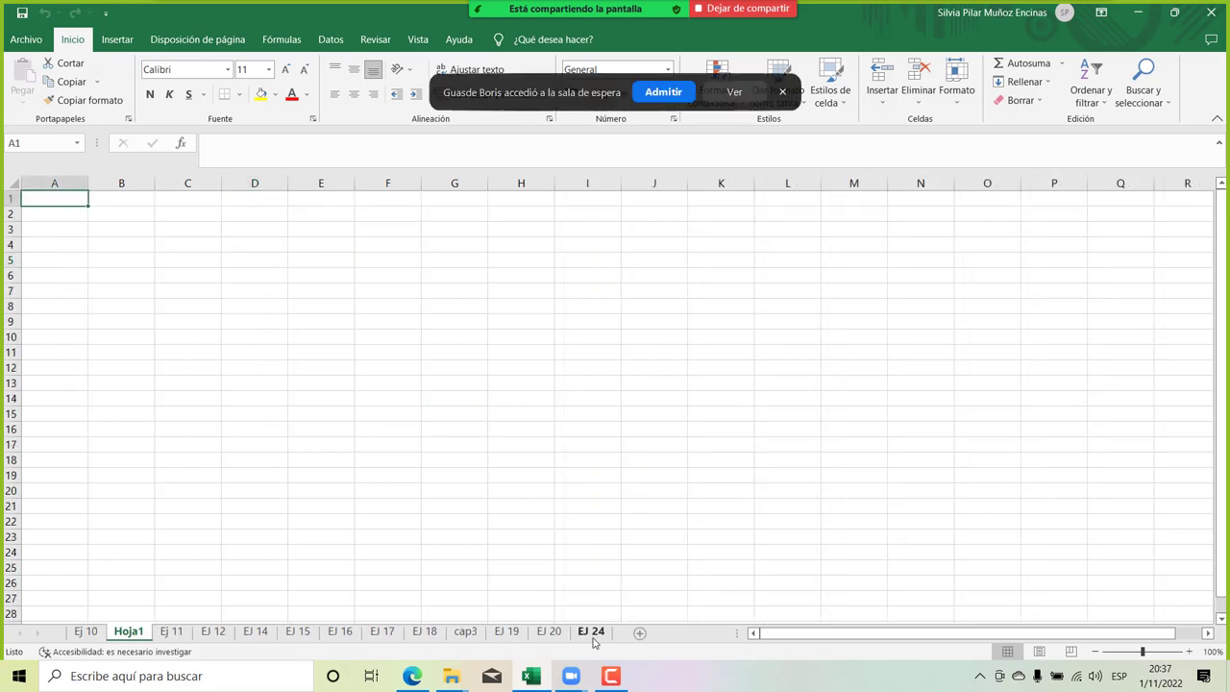
Admit the participant in the waiting room to the meeting and return to the blank worksheet.
click(663, 94)
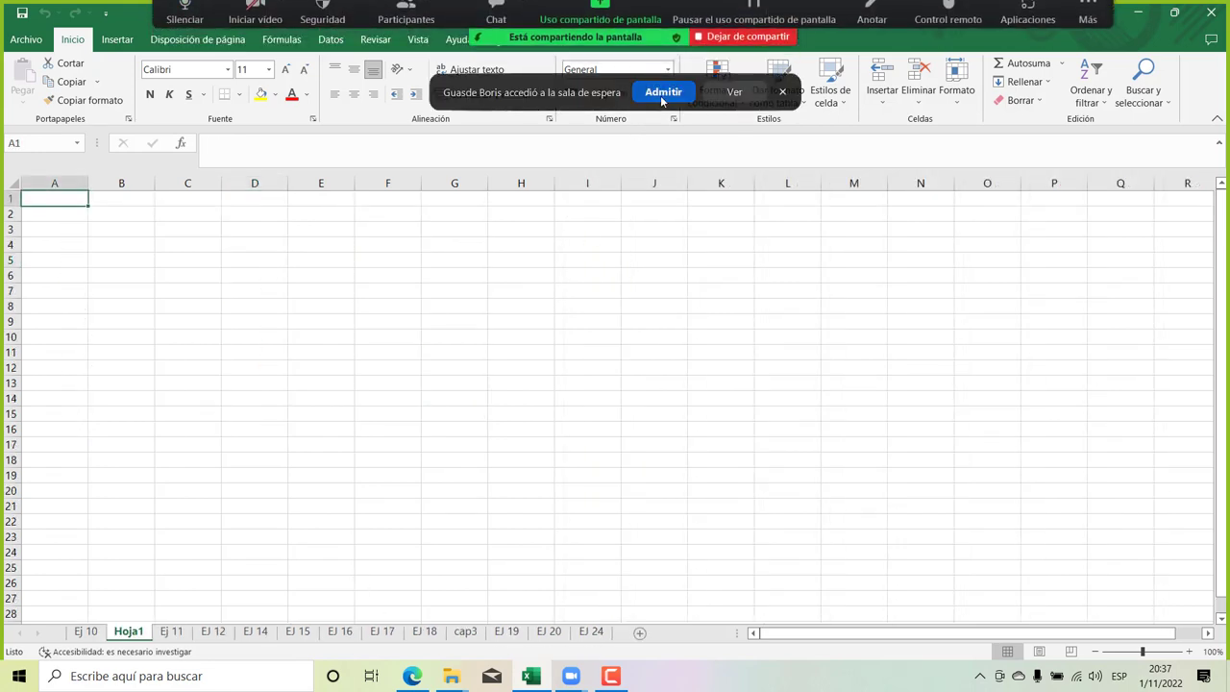
click(291, 426)
click(318, 307)
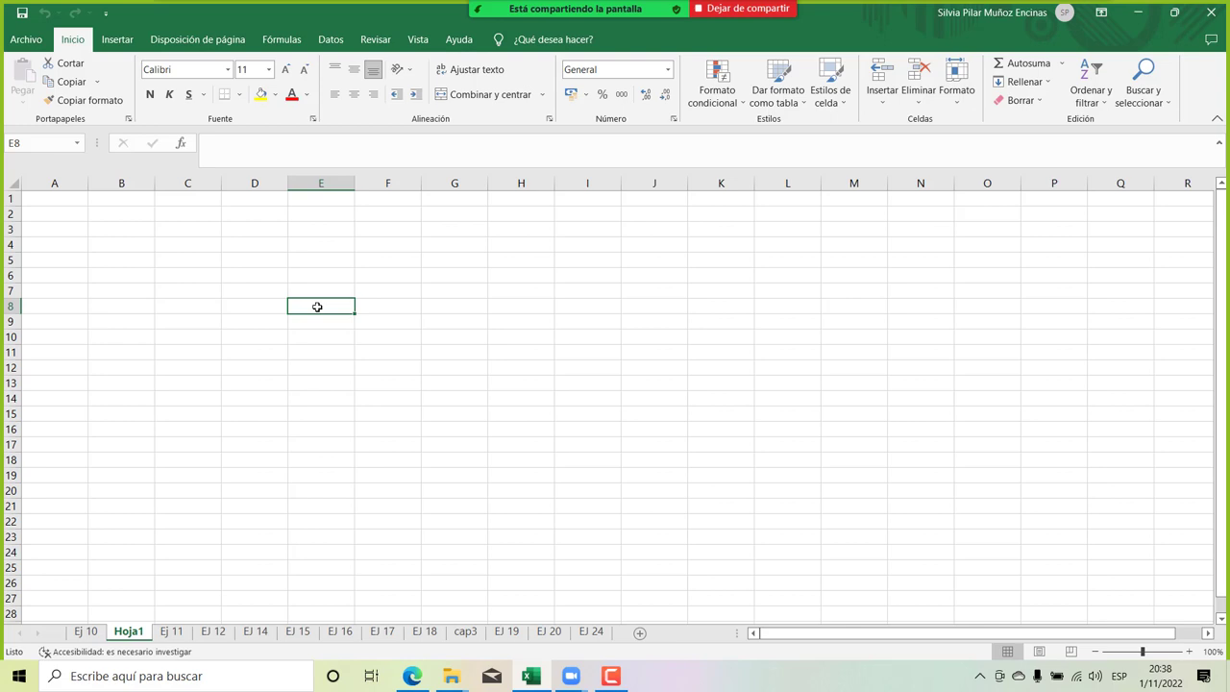
Enter the heading "Estadistica descriptiva" in cell G4.
click(445, 237)
text(Esy)
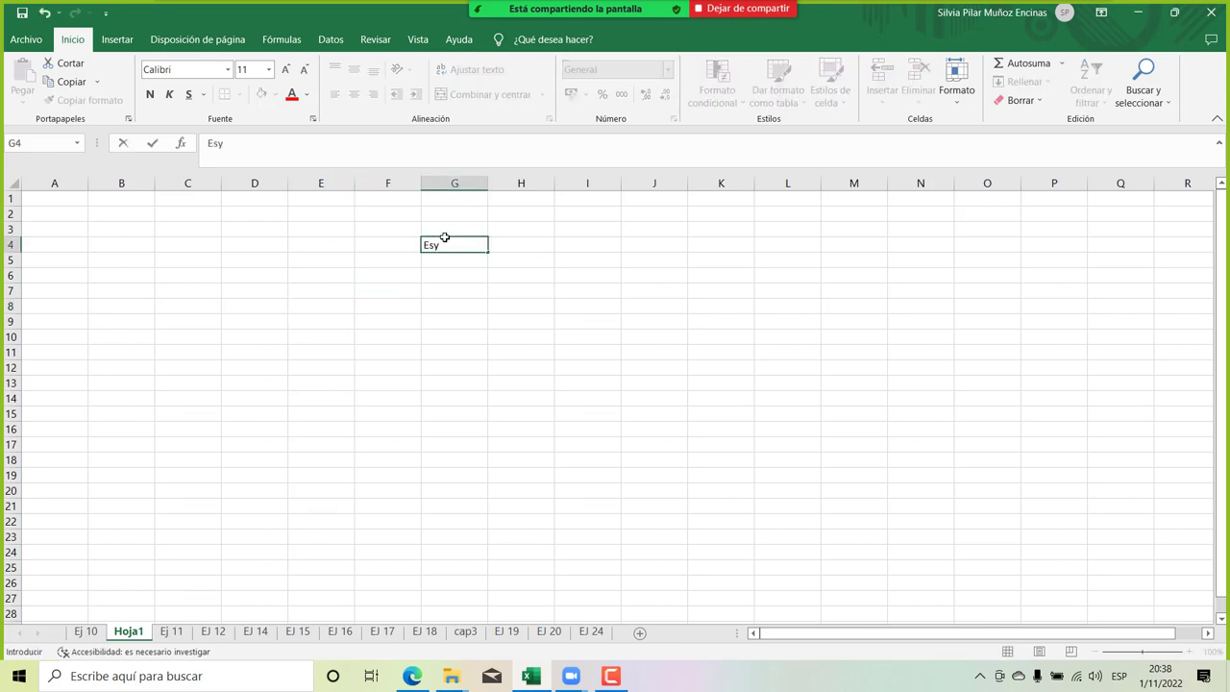
key(BackSpace)
text(tadistica des)
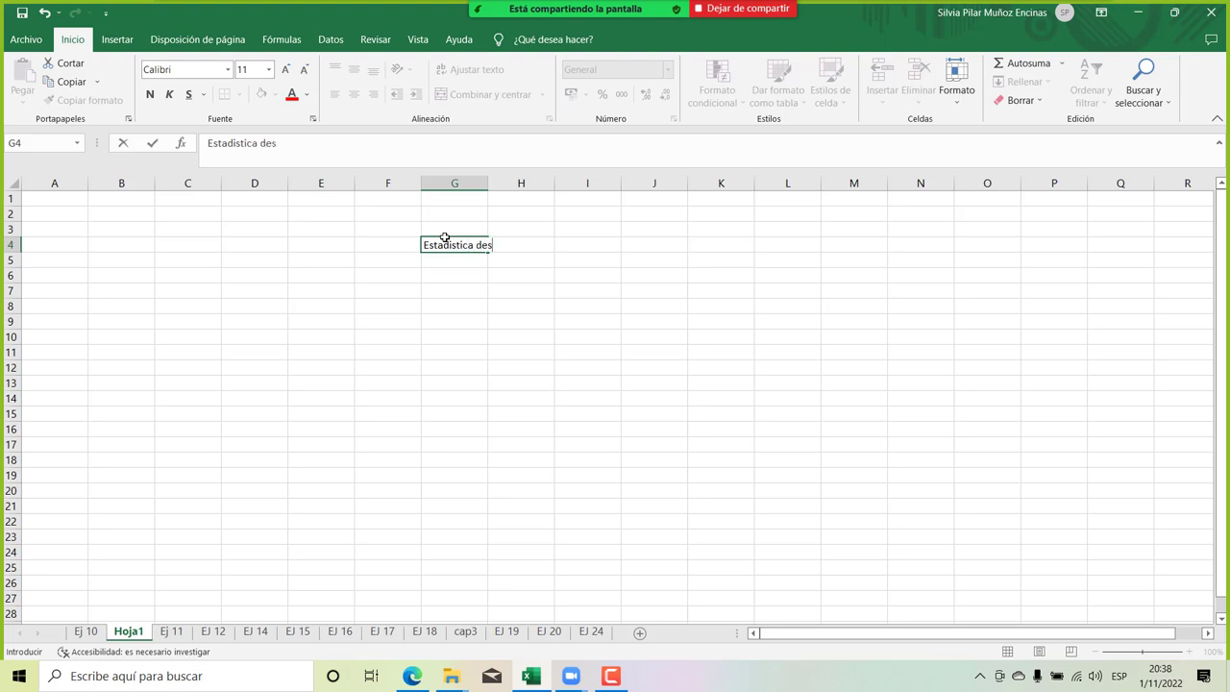
text(criptiva)
key(Return)
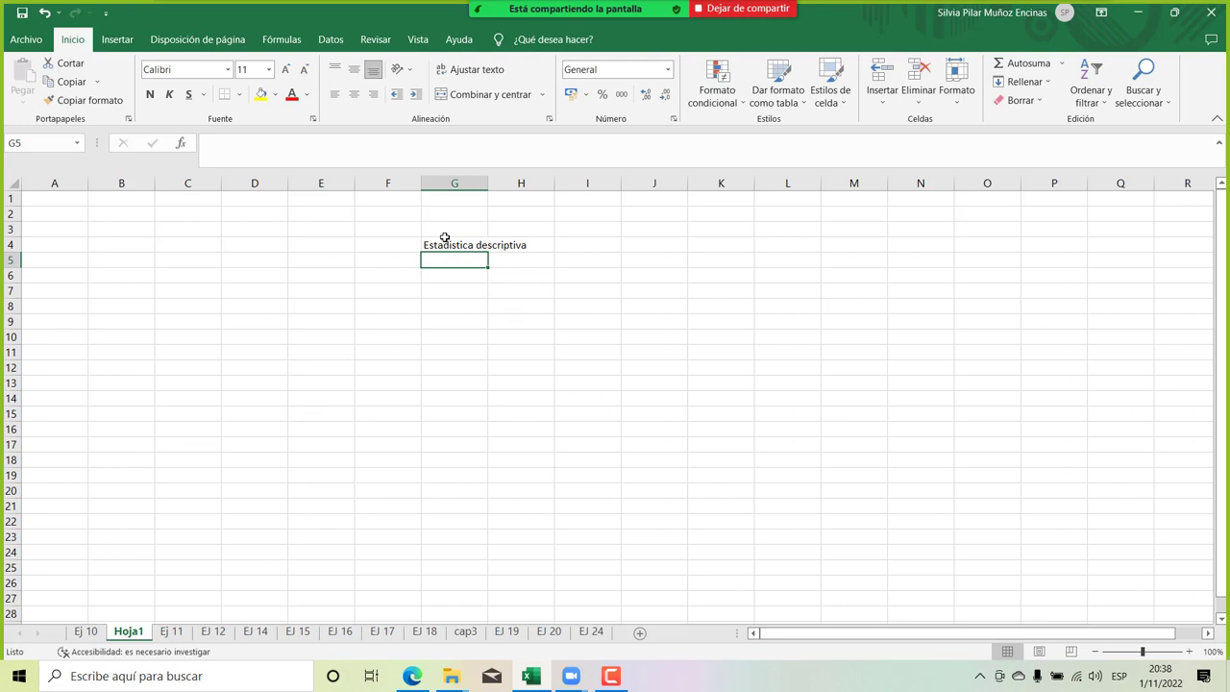
Enter the subheading "medidas de tendencia central" in cell G5, directly below the main heading.
text(me)
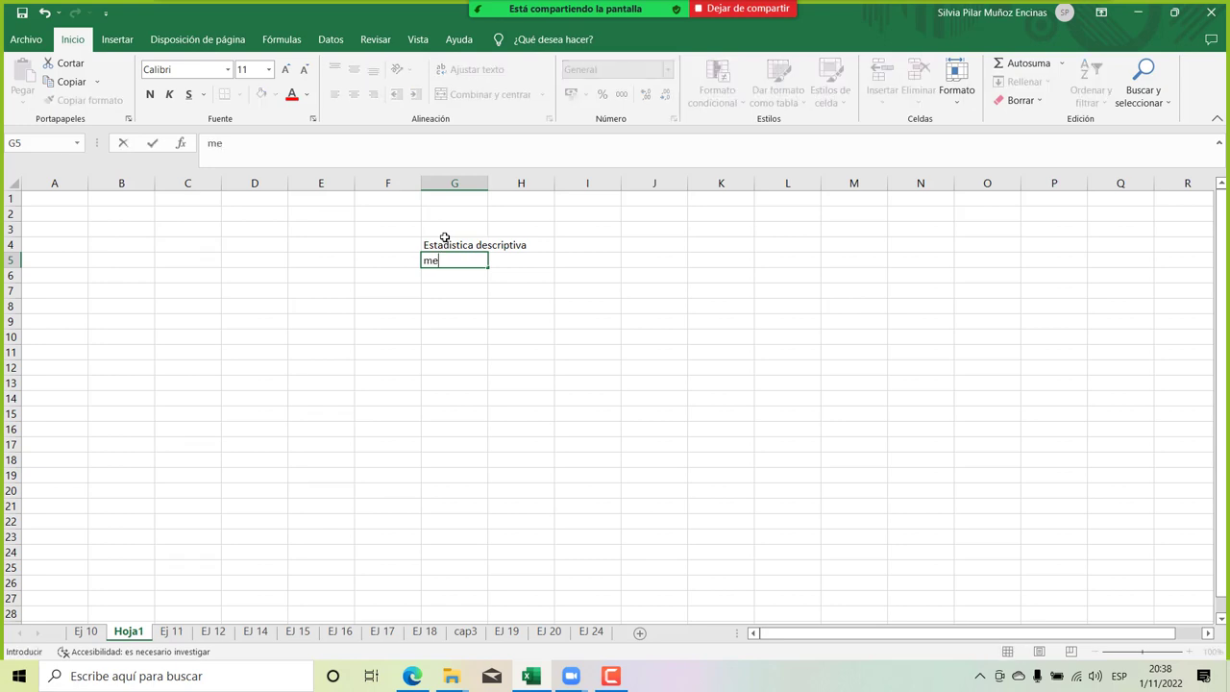
text(didas de tene)
text(nden)
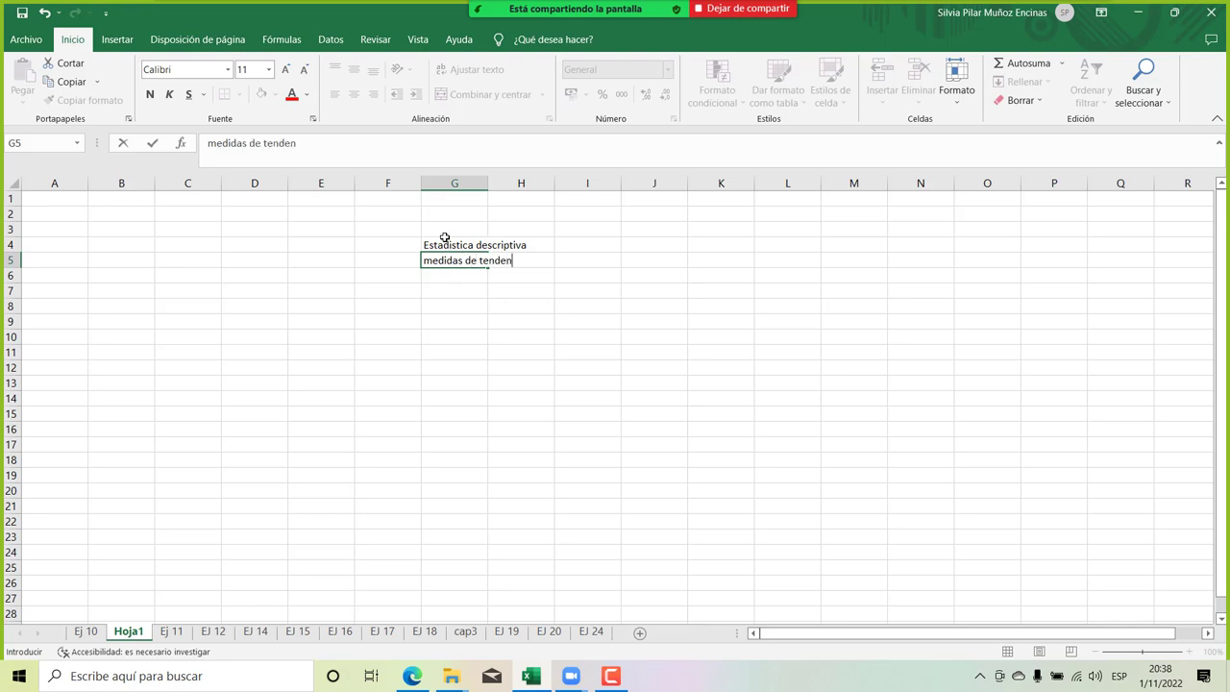
text(cia central)
key(Return)
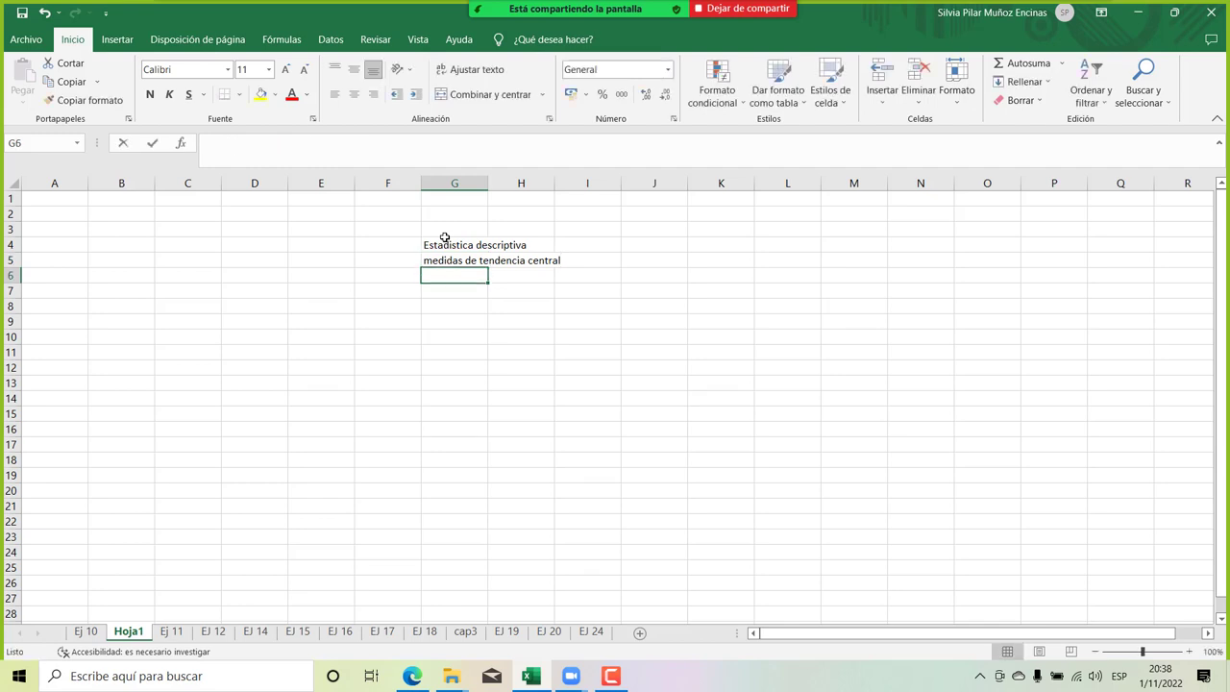
List the measures "media", "mediana" and "moda" in cells G6 to G8.
text(me)
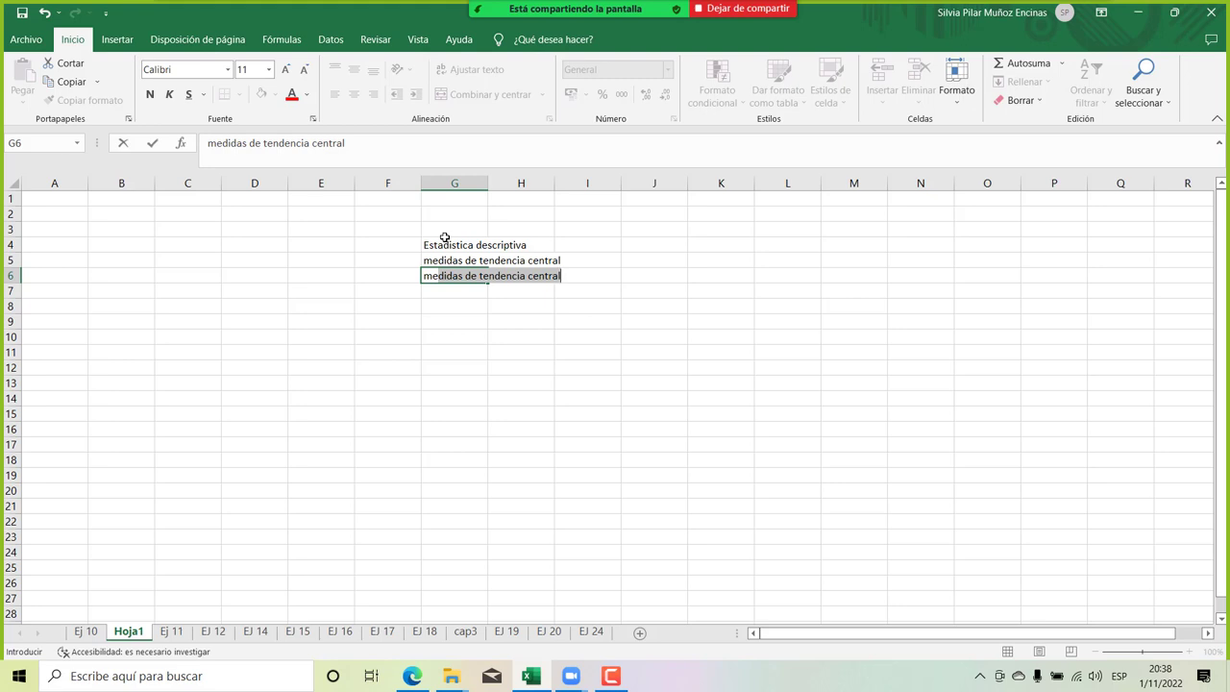
text(dias)
key(BackSpace)
key(Return)
text(media)
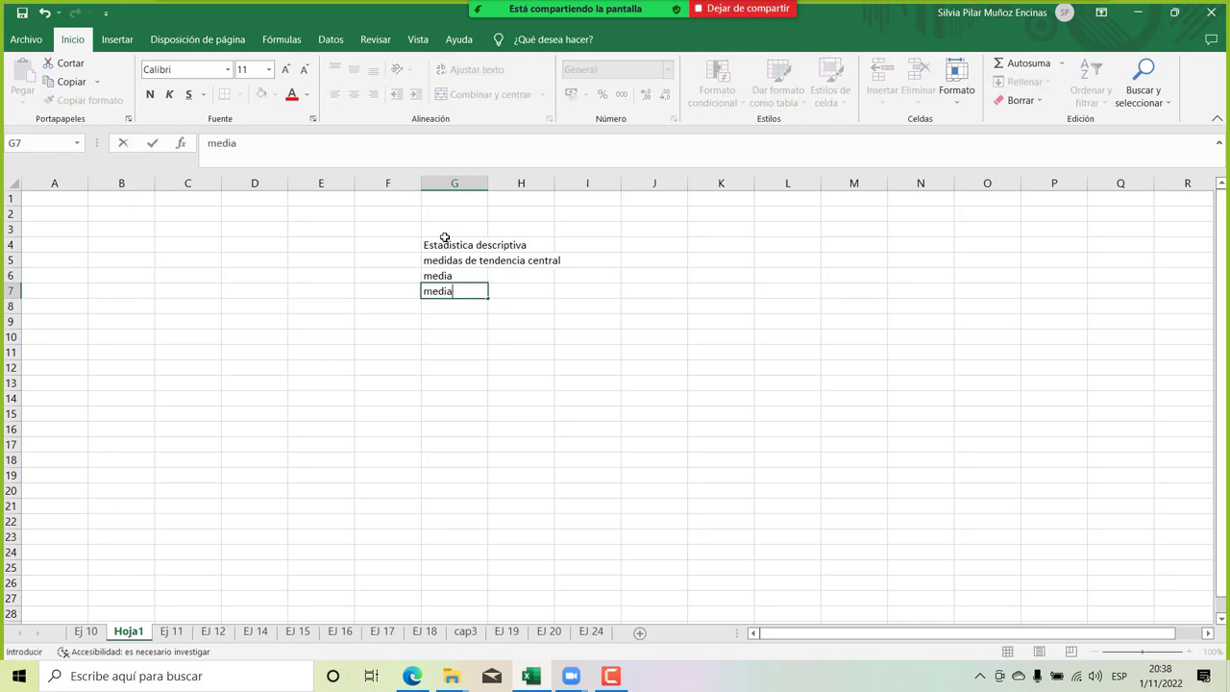
text(na)
key(Return)
text(mo)
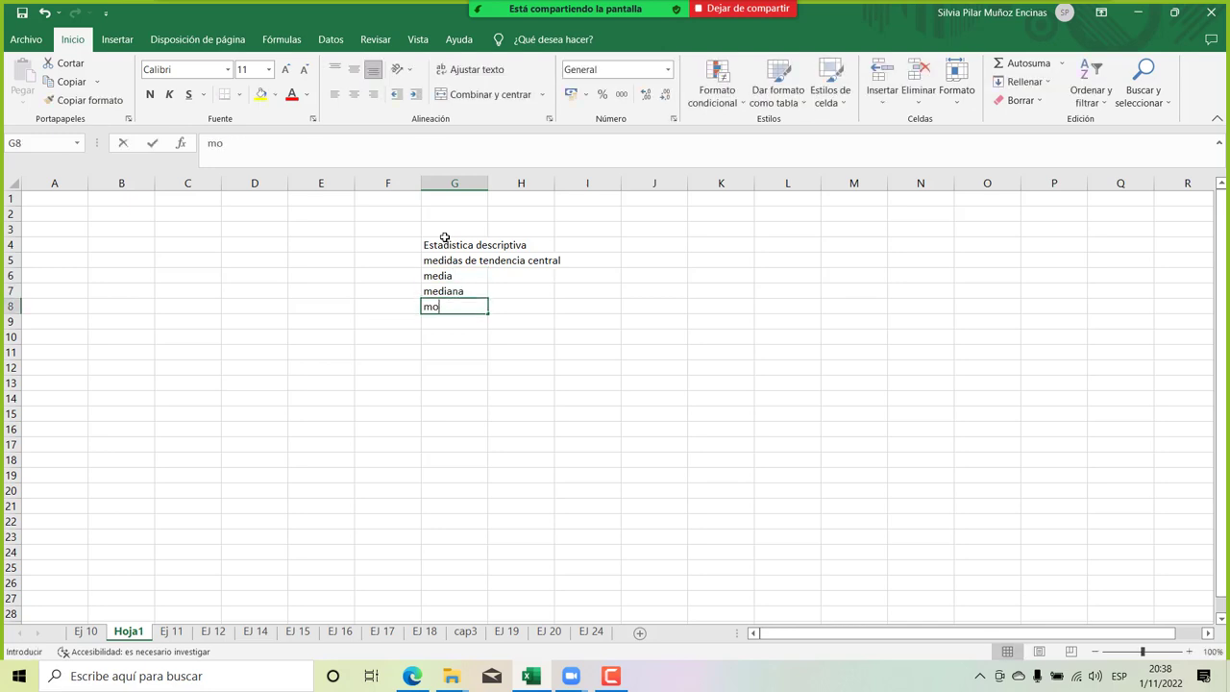
text(da)
key(Return)
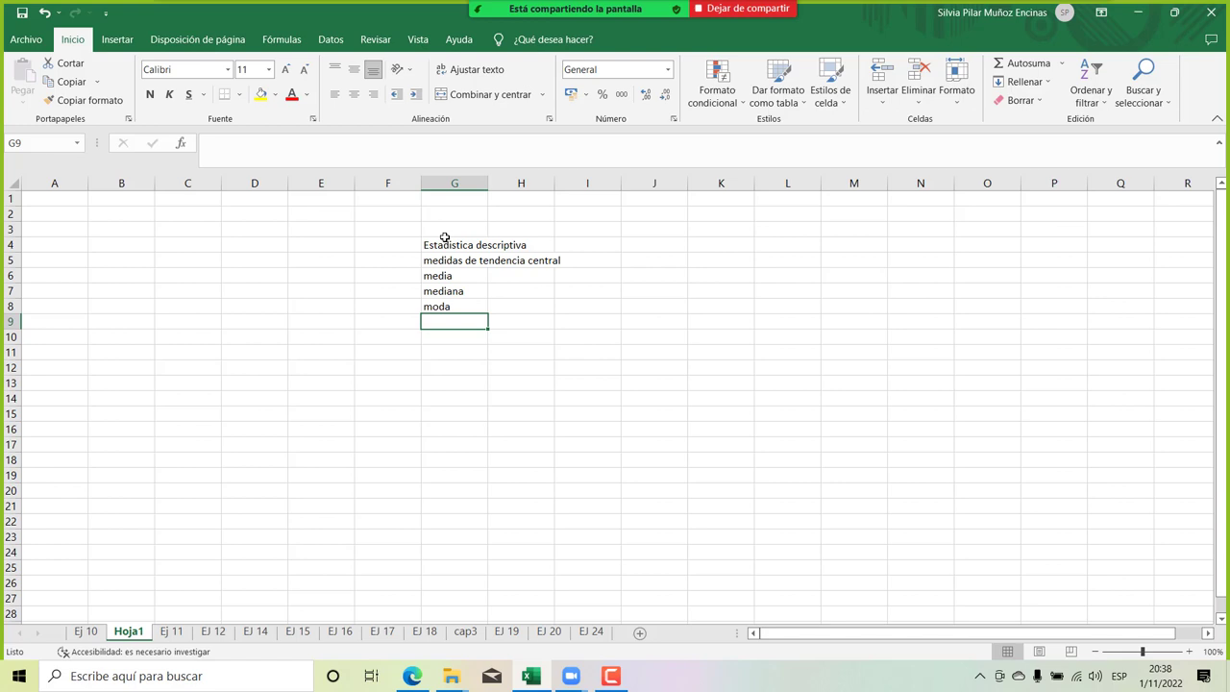
Enter "promedio" in cell H6 beside the "media" label.
click(541, 274)
text(promedio)
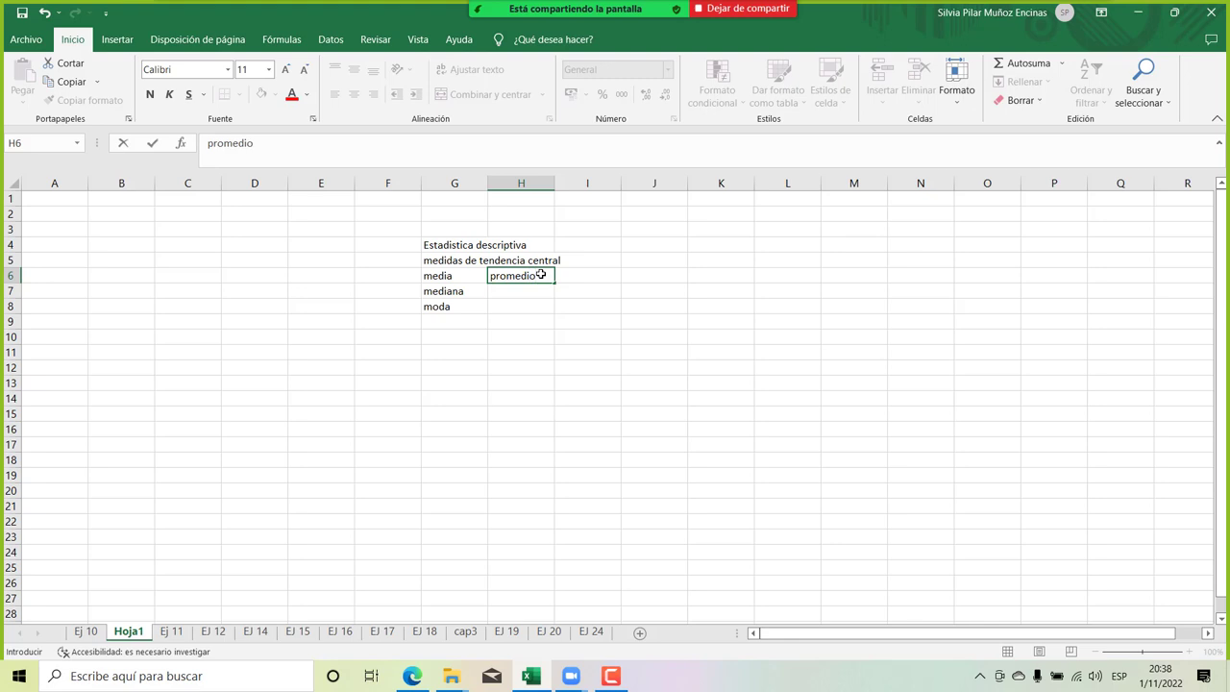
key(Return)
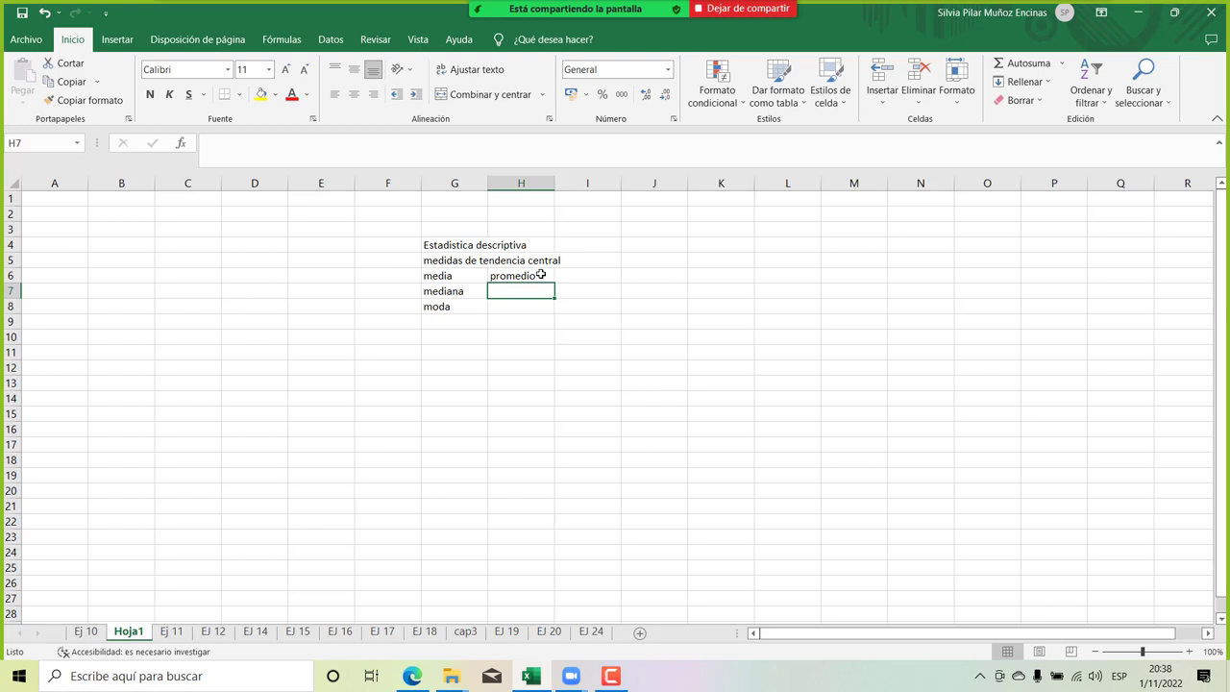
click(512, 308)
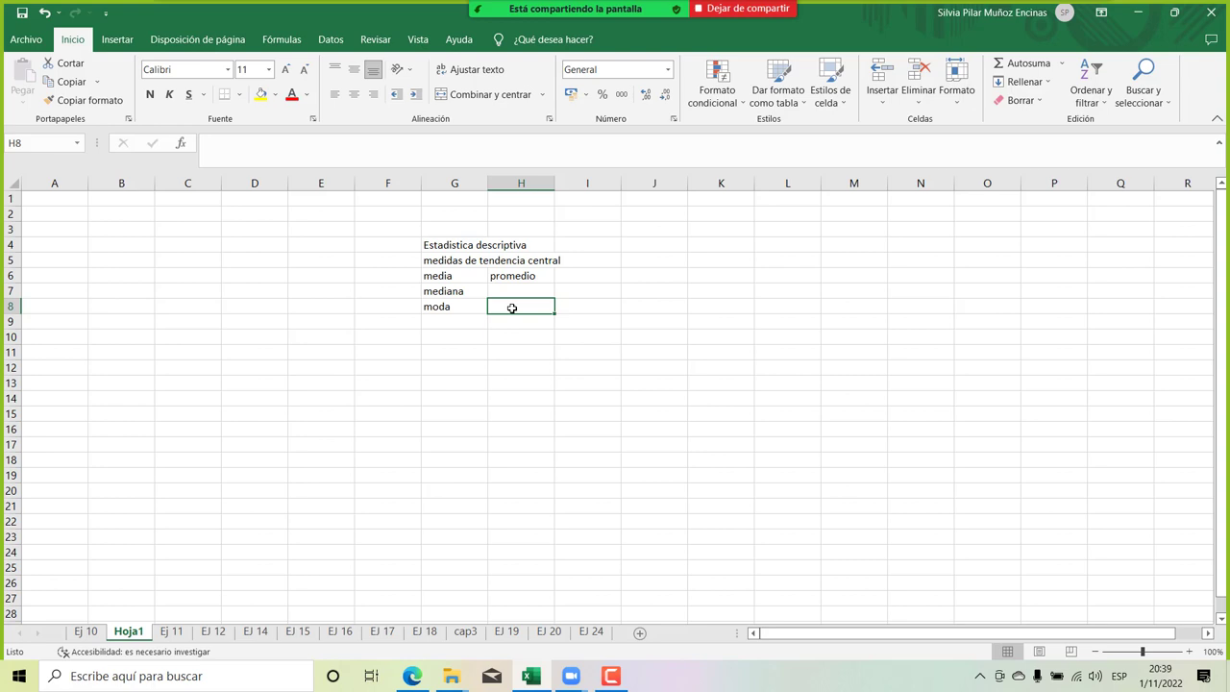
Enter the sample values 100, 50 and 45 in cells L5 to L7.
click(777, 261)
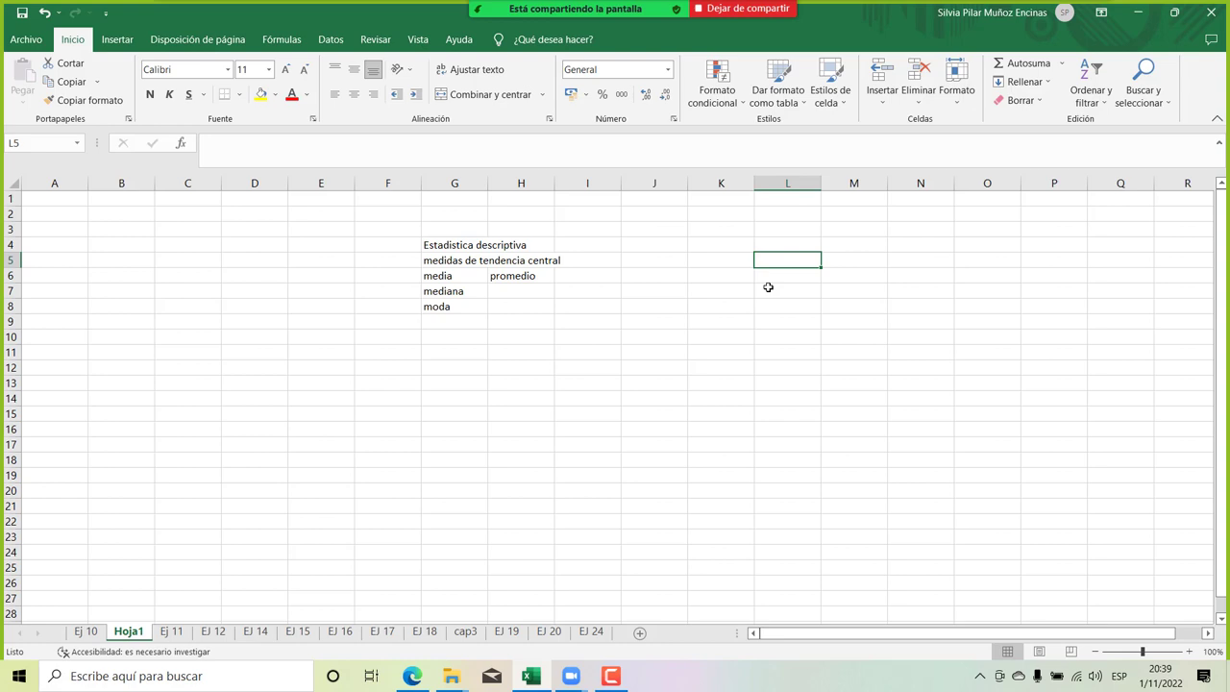
text(100)
key(Return)
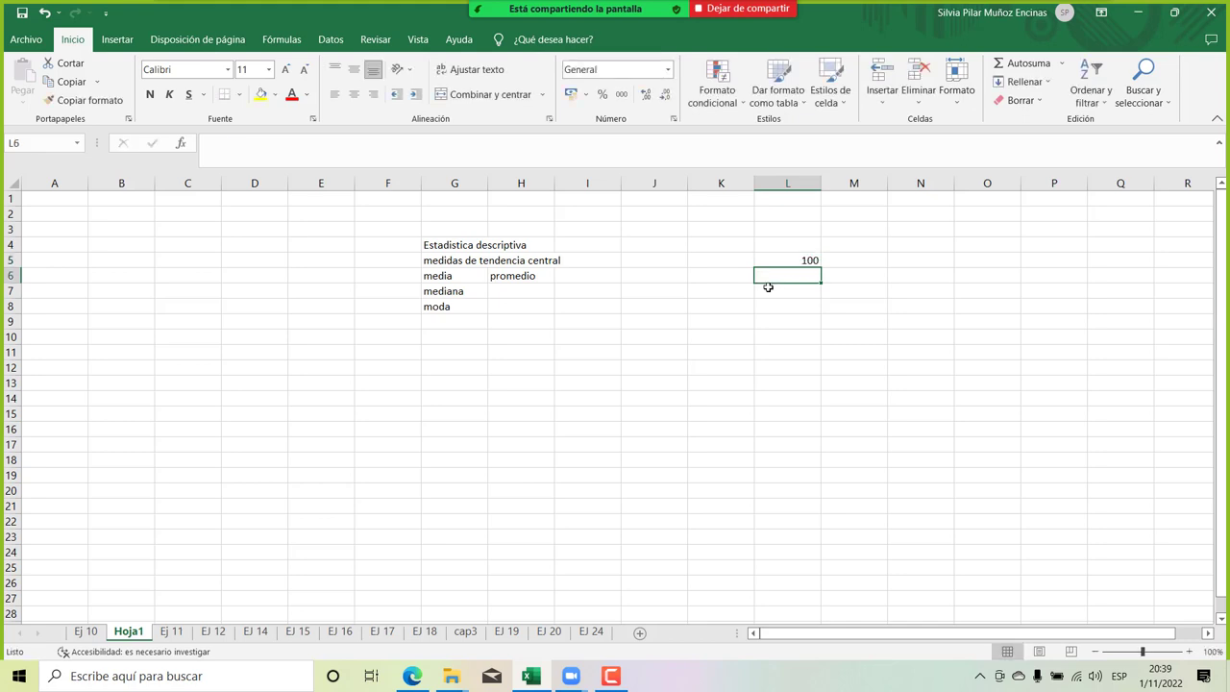
text(50)
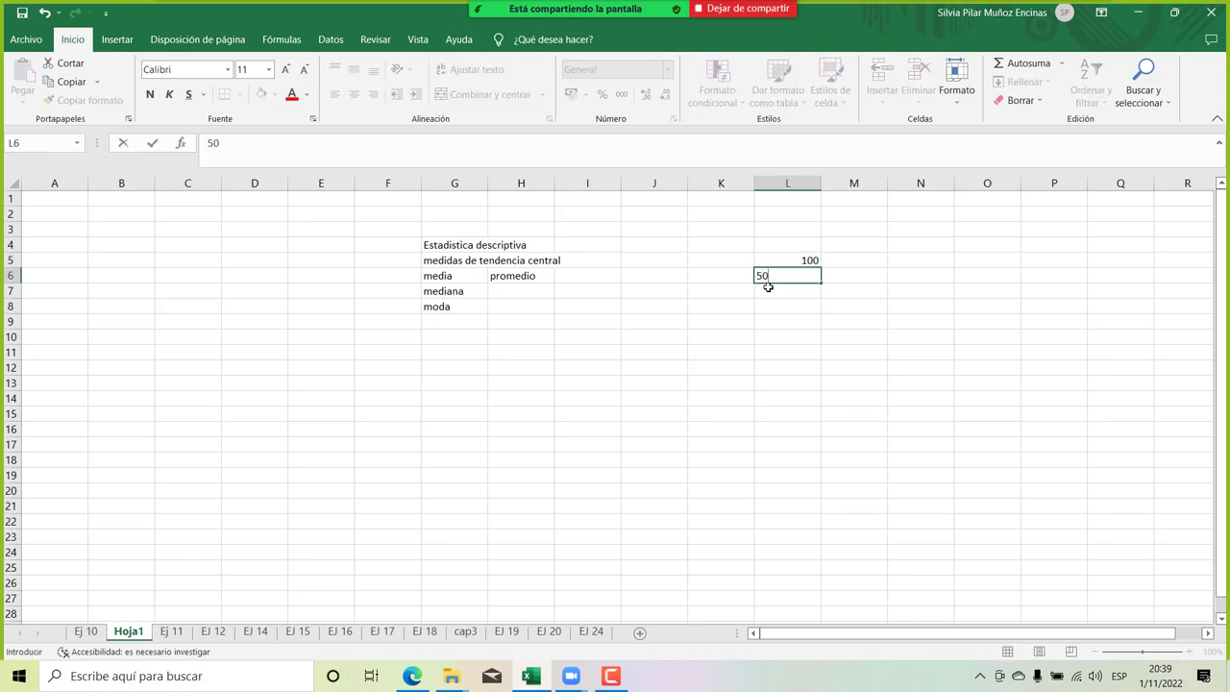
key(Return)
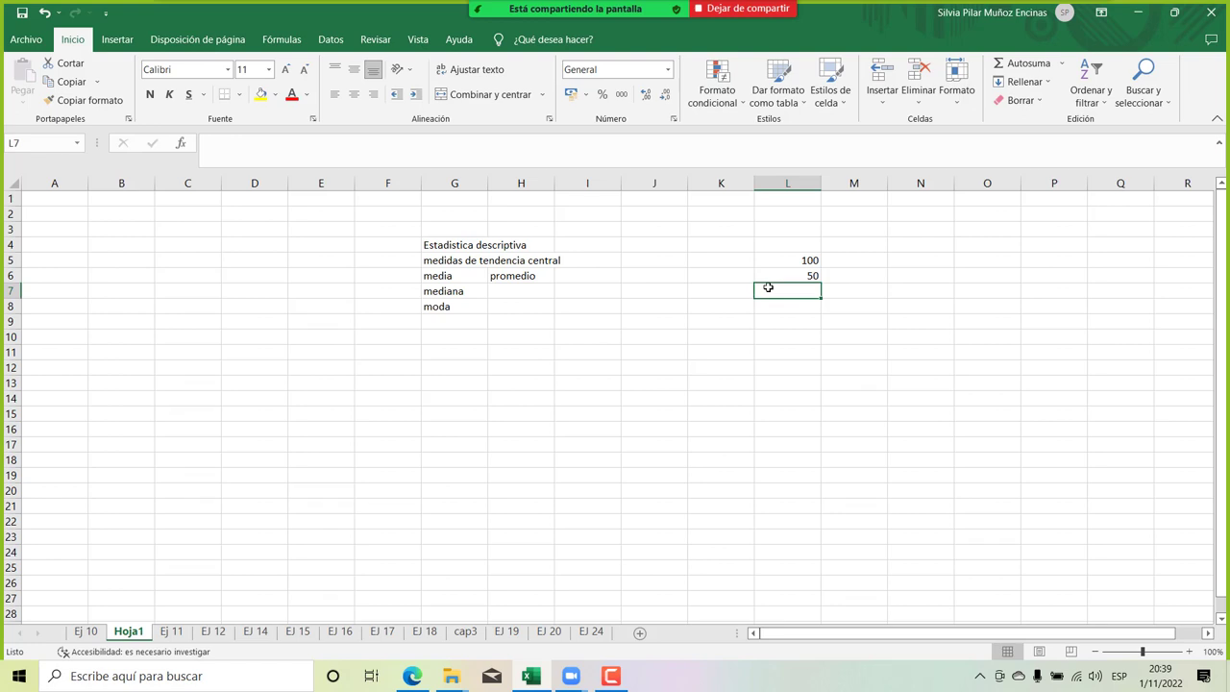
text(45)
key(Return)
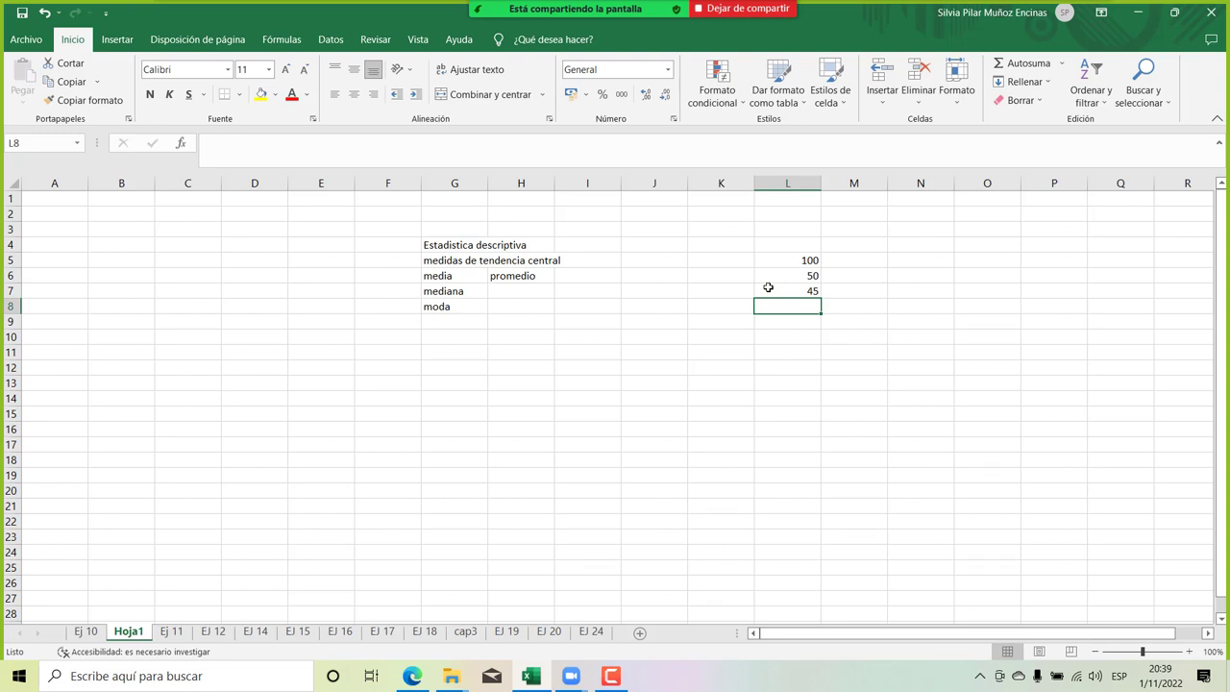
Calculate the harmonic mean of L5:L7 in cell L8 with the MEDIA.ARMO function.
text(=med)
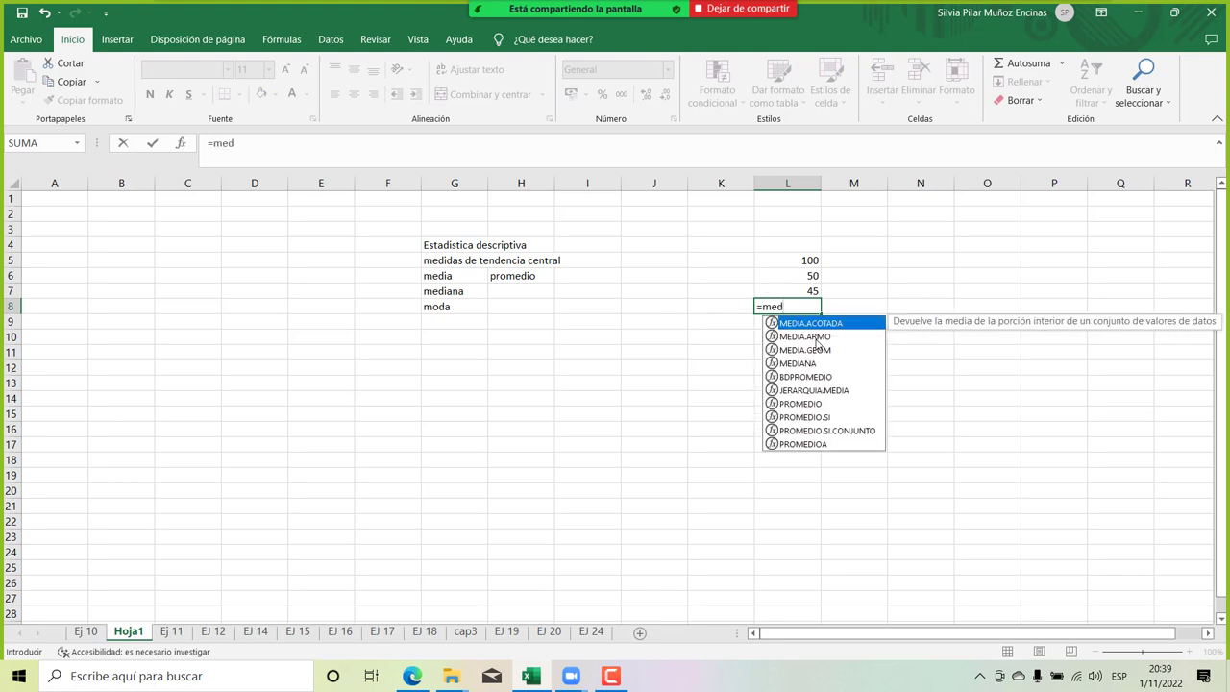
double_click(815, 337)
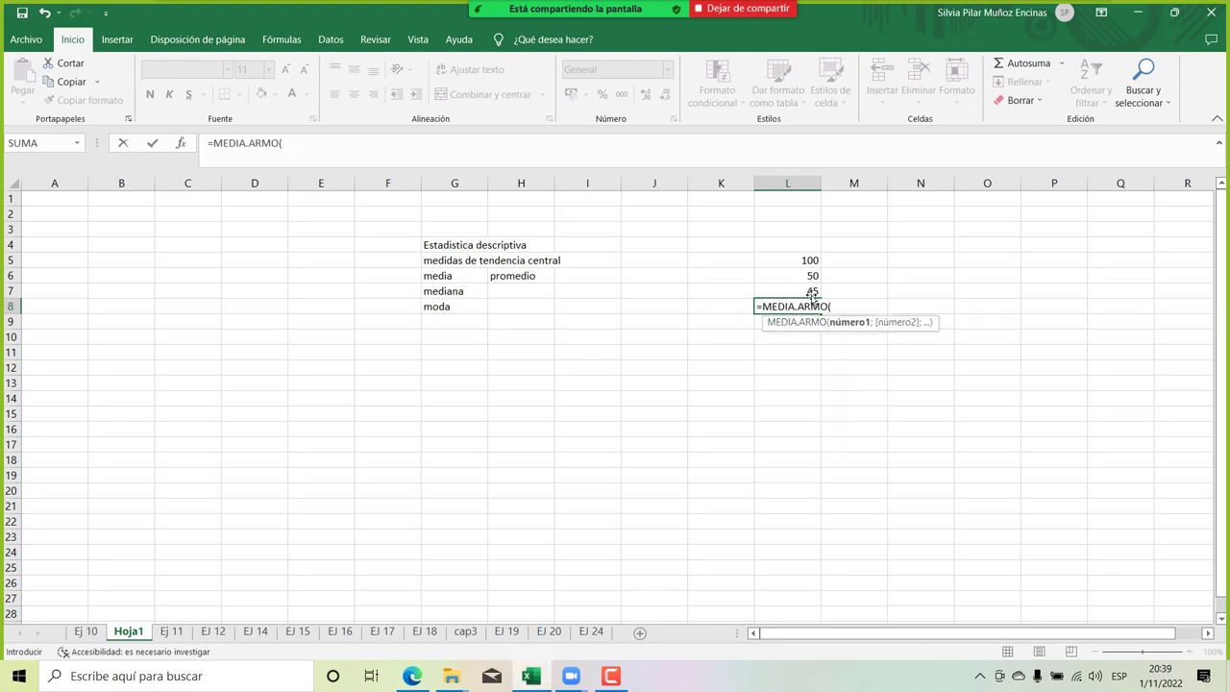
click(799, 260)
drag(800, 259, 809, 291)
key(Return)
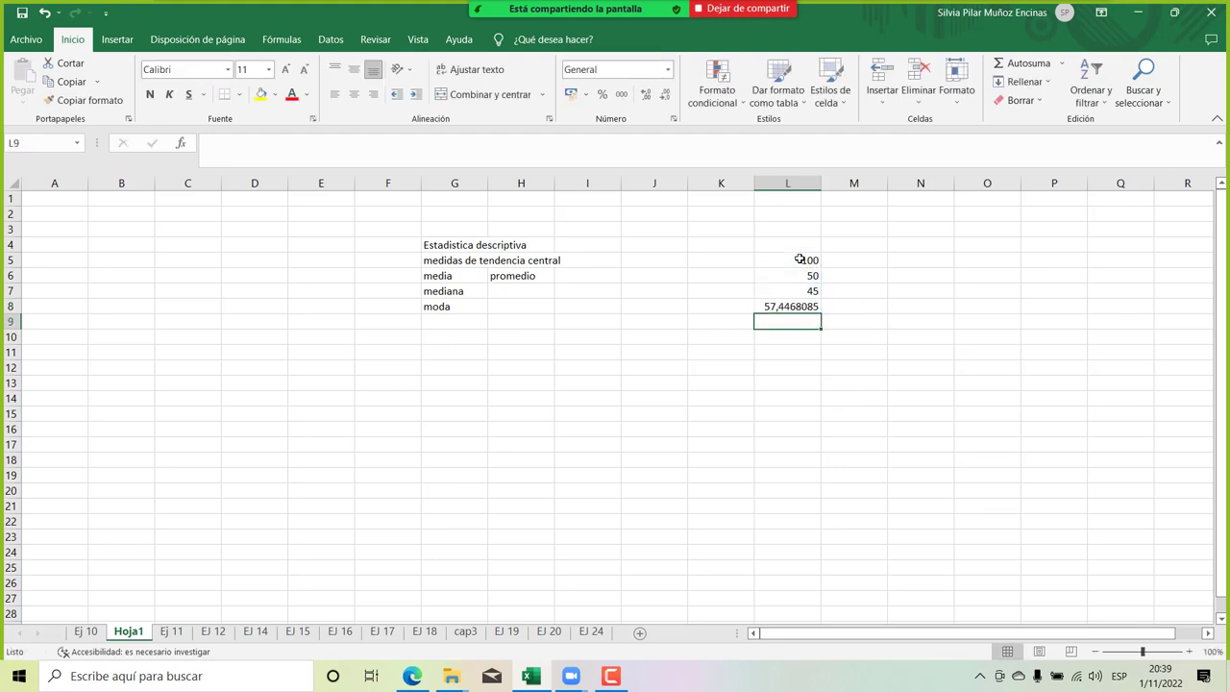
click(790, 305)
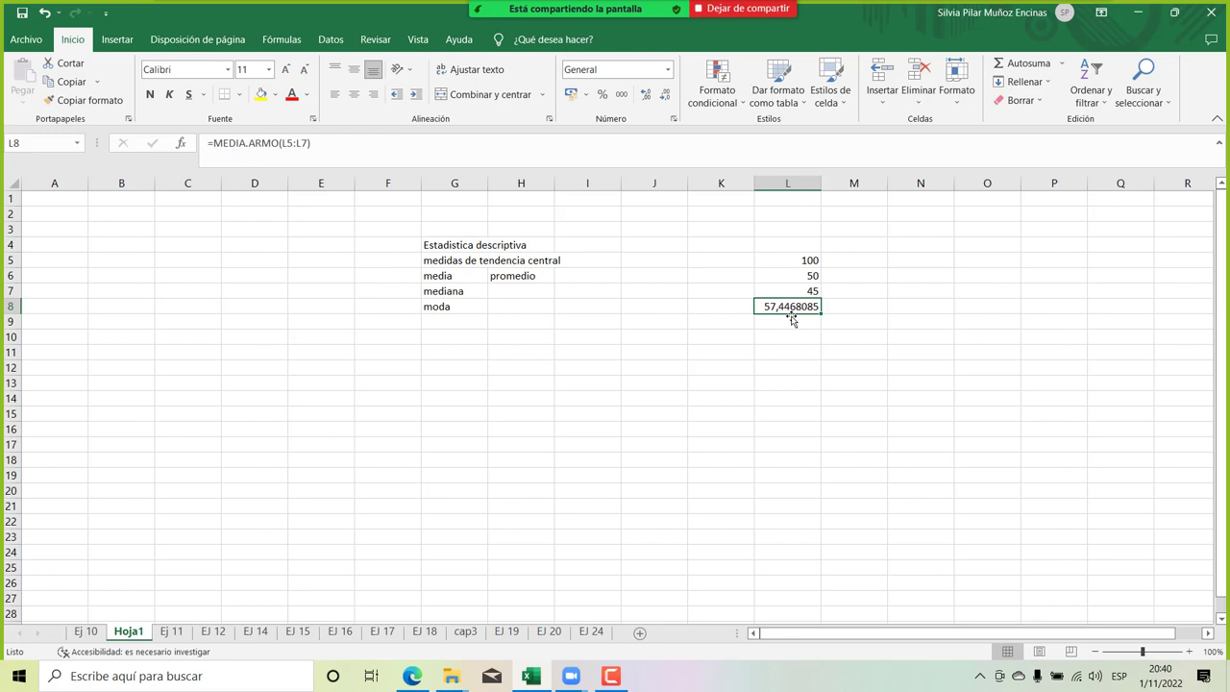
Number the three sample values 1, 2 and 3 in cells M5 to M7.
click(833, 260)
text(1)
key(Return)
text(2)
key(Return)
text(3)
key(Return)
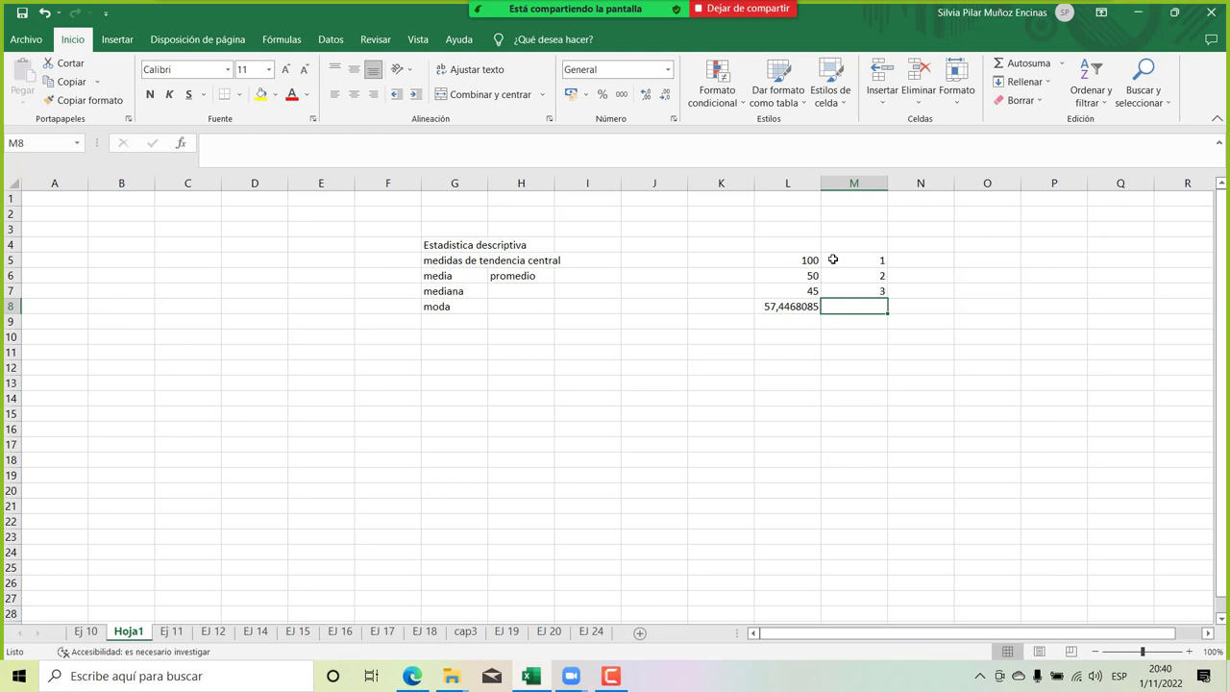
click(797, 303)
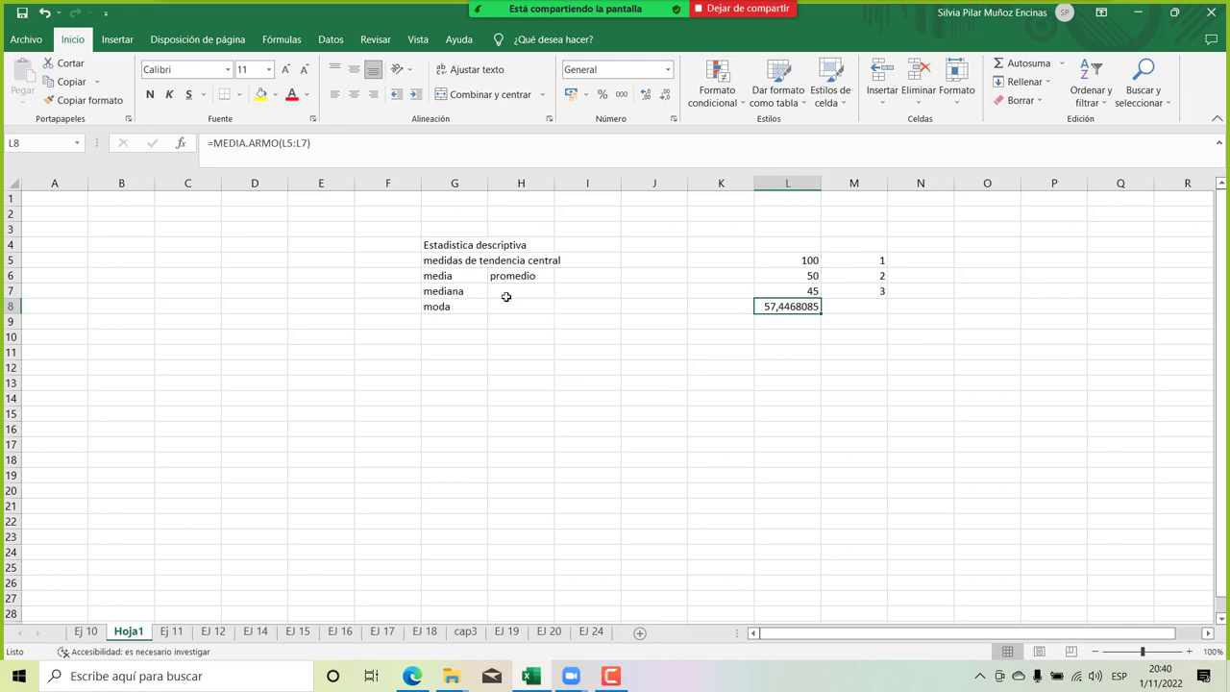
click(477, 292)
click(468, 312)
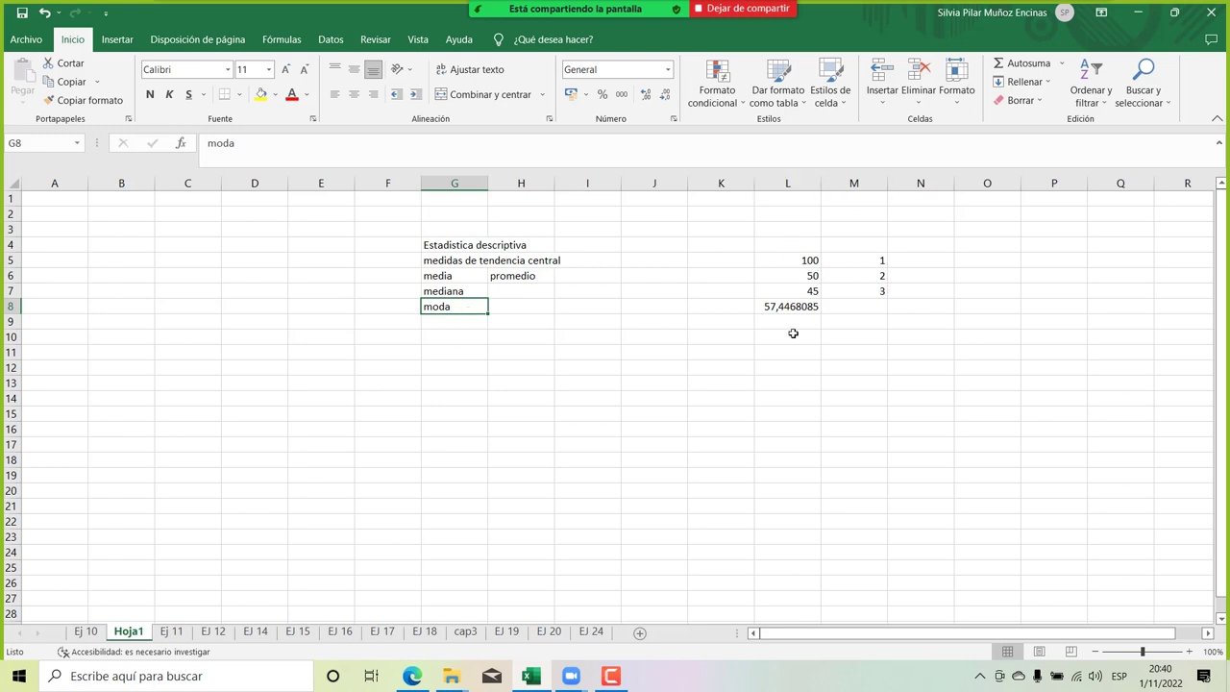
Enter the additional sample value 50 in cell L4 above the existing numbers.
click(805, 247)
text(50)
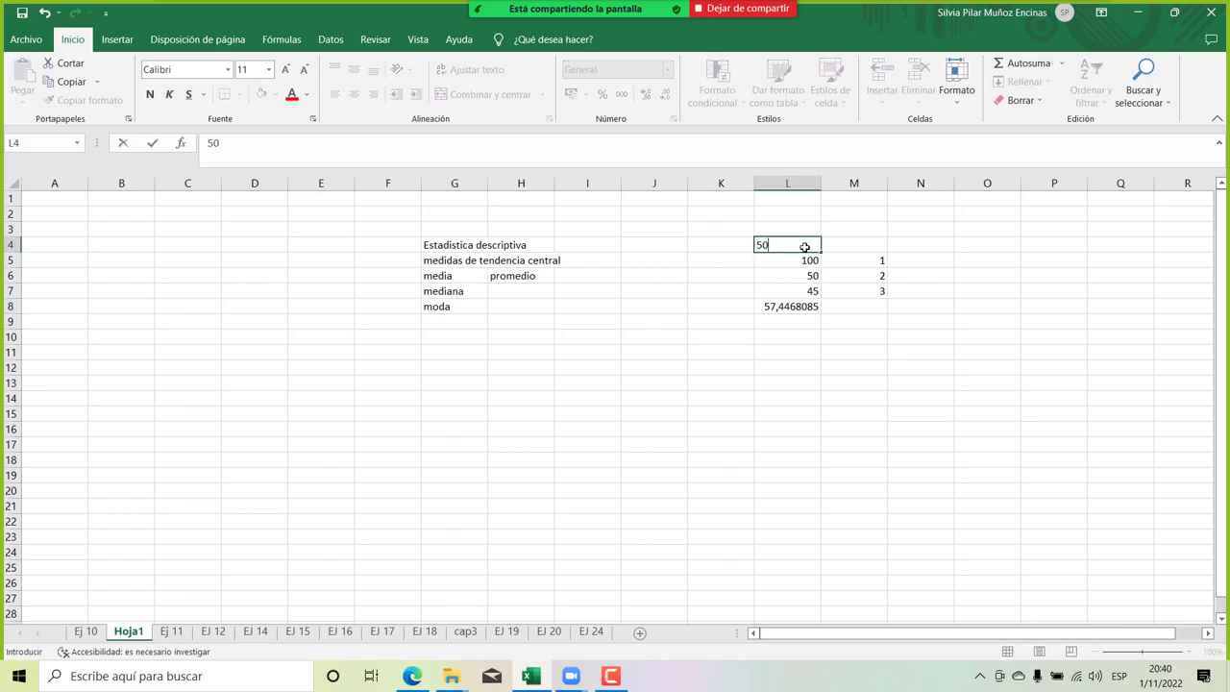
key(Return)
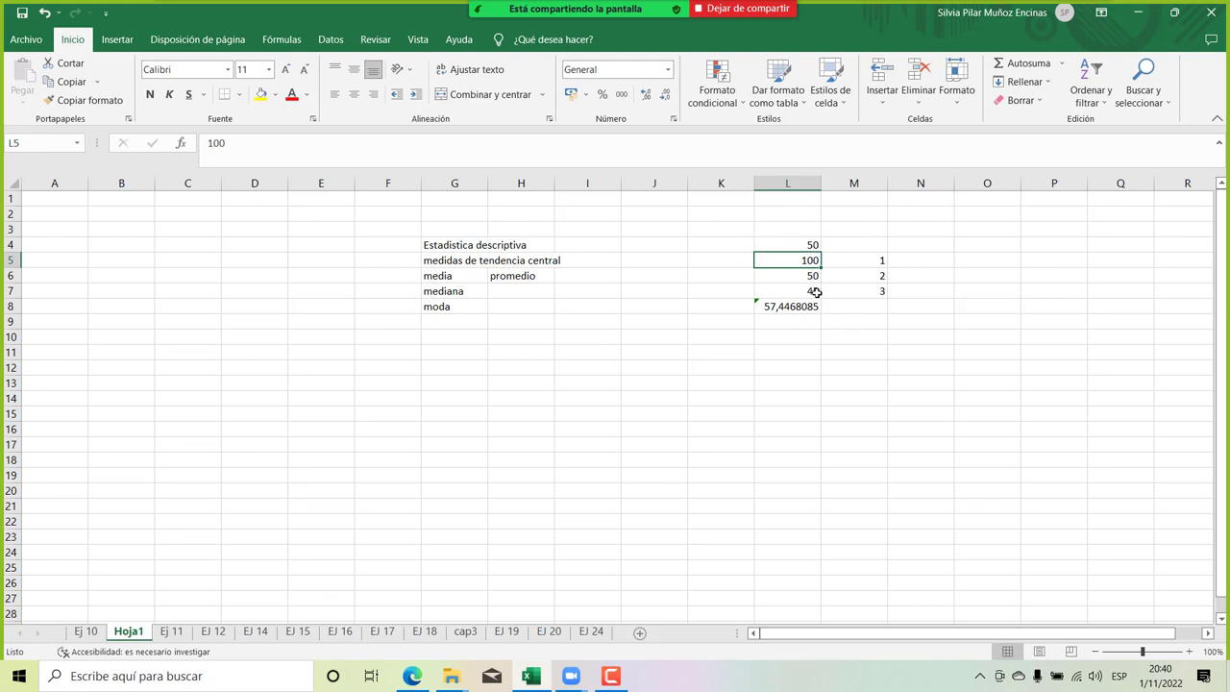
Enter the heading "medidas de dispersion" in cell G11 below the central tendency list.
click(459, 345)
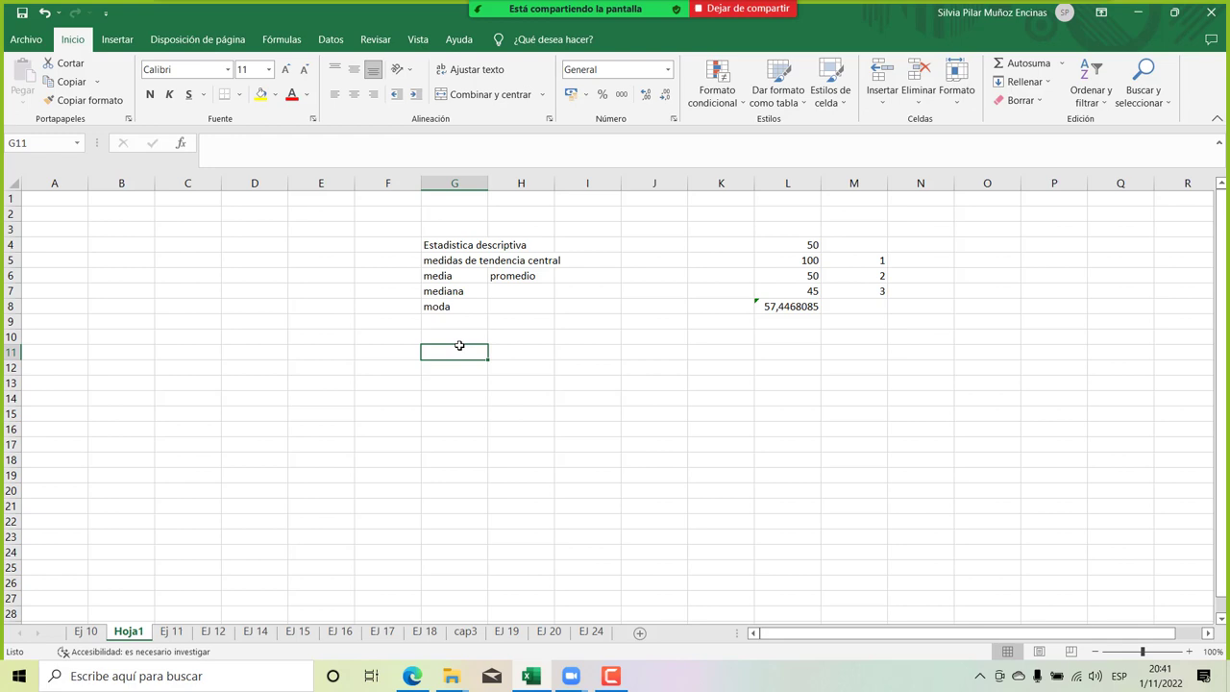
text(medi)
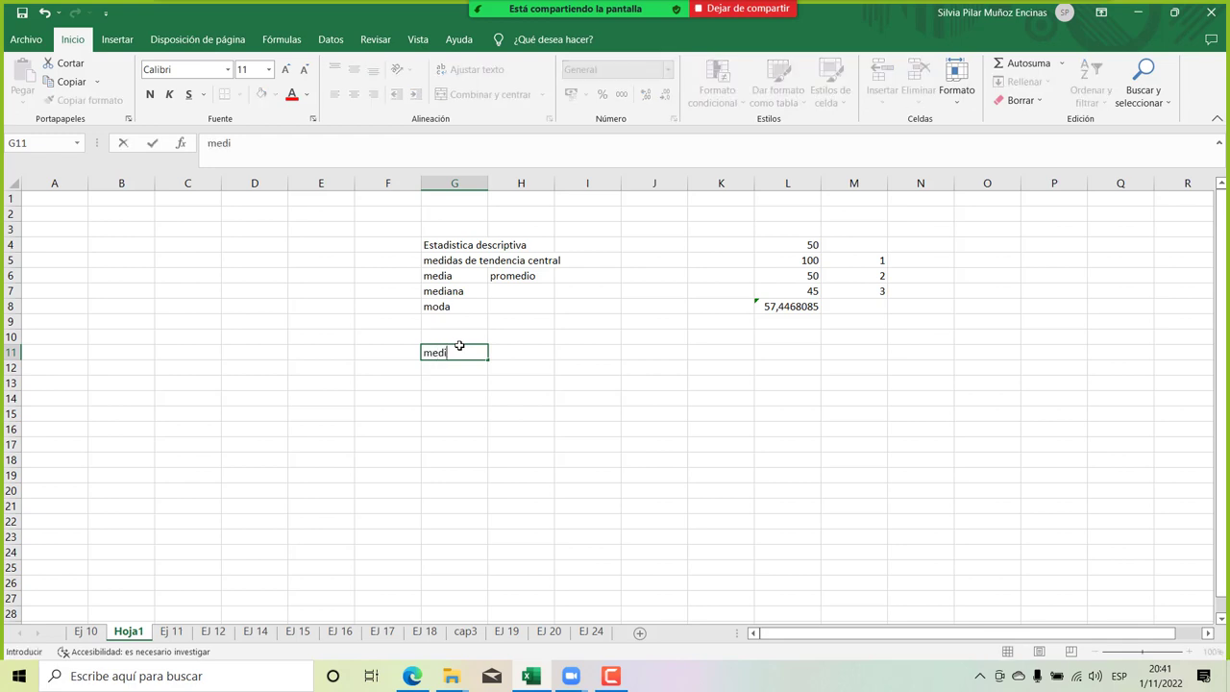
text(das de )
text(variaci)
key(BackSpace)
key(BackSpace)
key(BackSpace)
key(BackSpace)
key(BackSpace)
key(BackSpace)
key(BackSpace)
key(BackSpace)
text(dispersion)
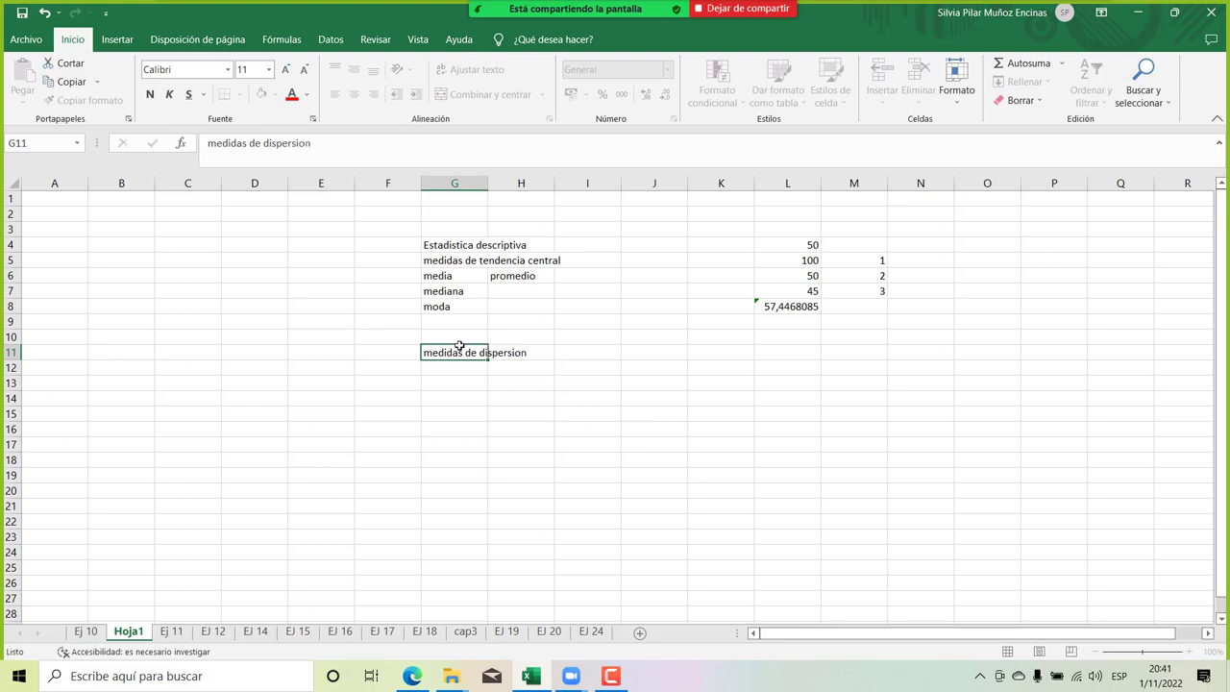
key(Return)
List "desviacion estandar", "rango", "coeficiente de variacion" and "varianza" in cells G12 to G15 under the dispersion heading.
text(desvia)
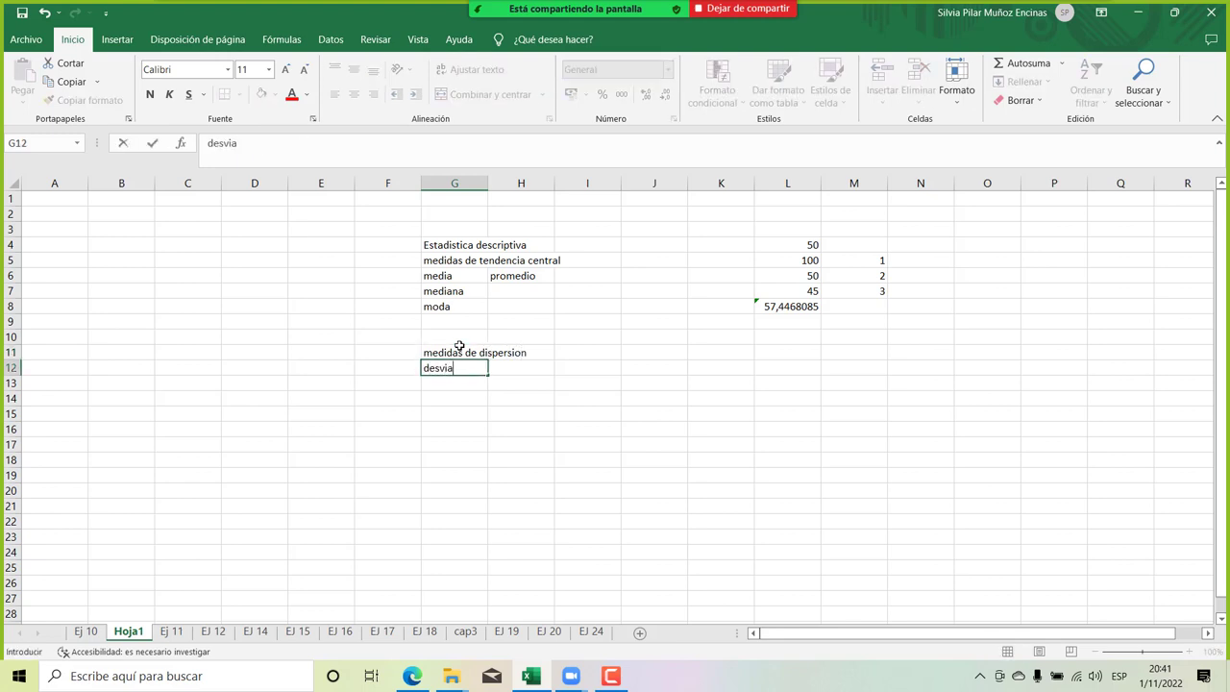
text(cion estandar)
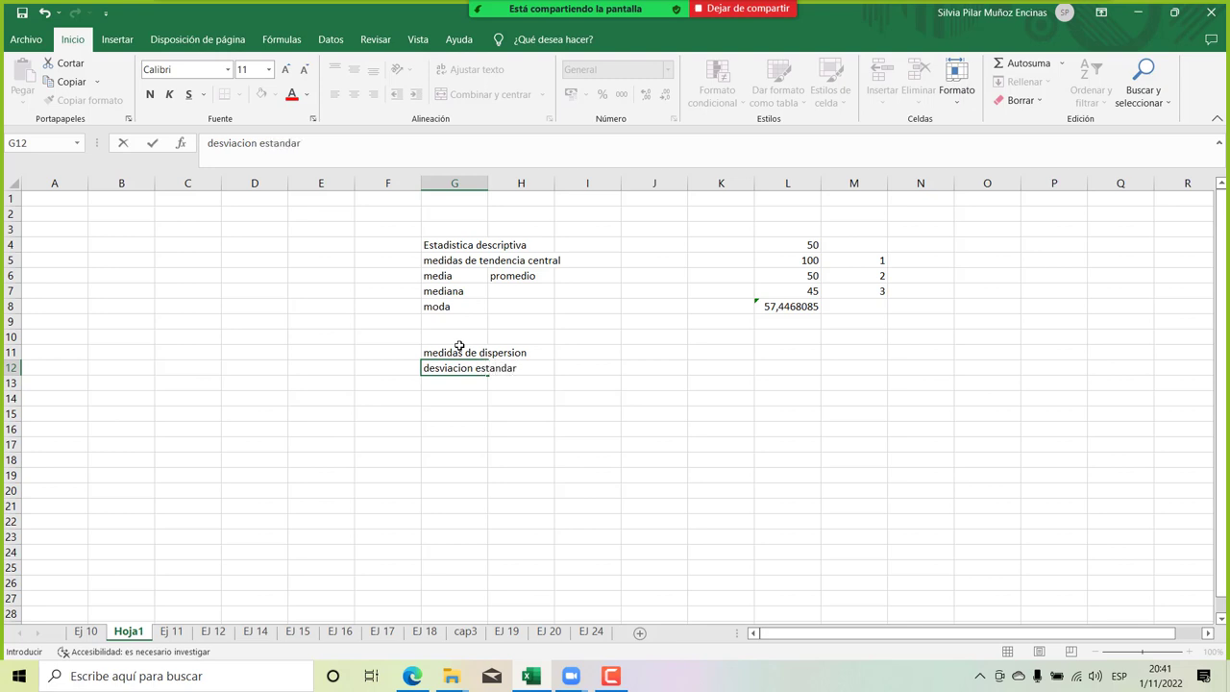
key(Return)
text(rango)
key(Return)
text(coefici)
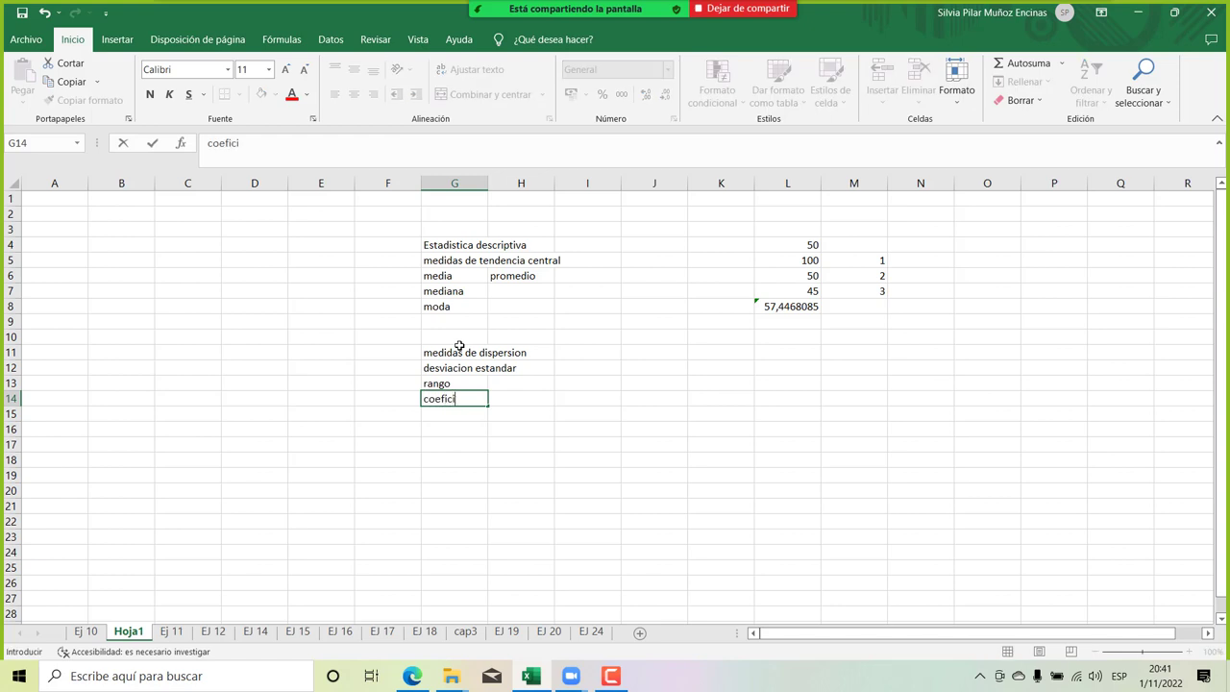
text(ente de variaci)
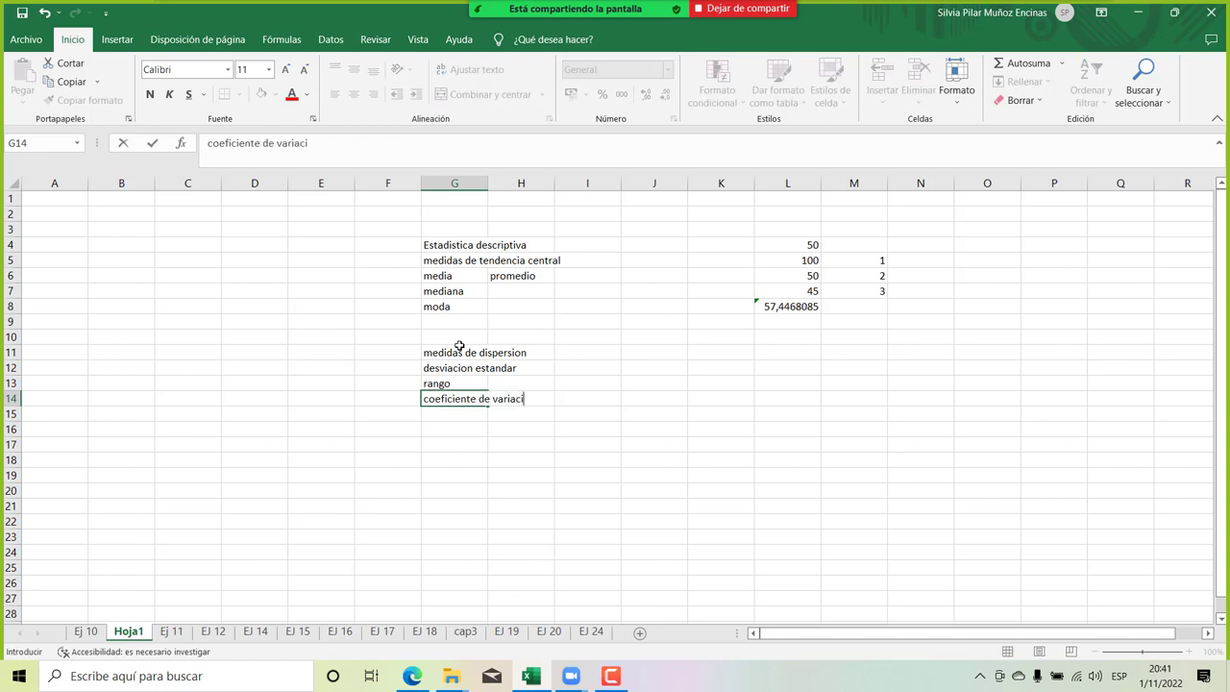
text(on)
key(Return)
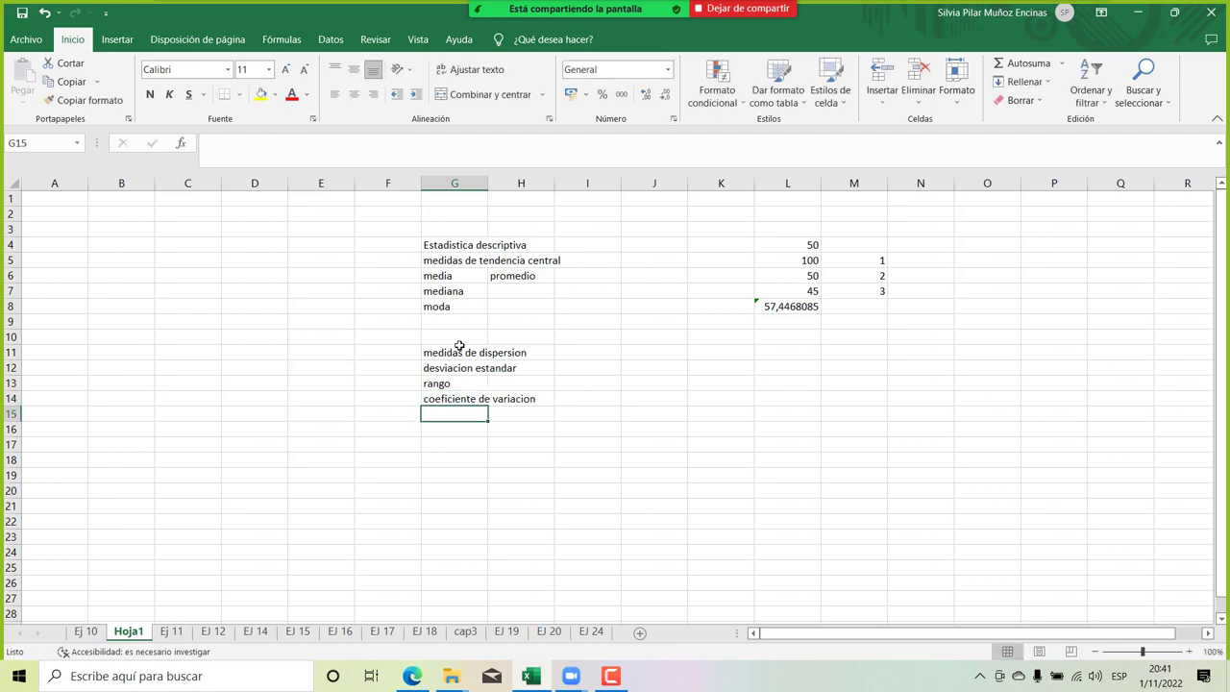
text(varian)
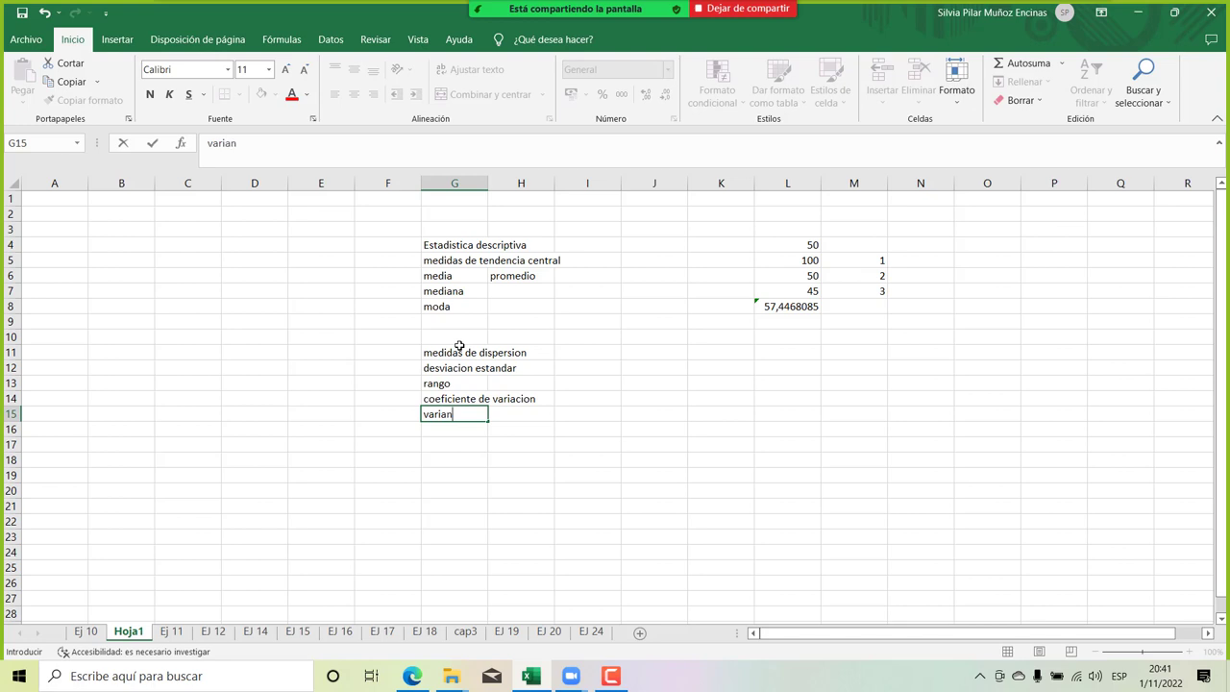
text(za)
key(Return)
text(as)
key(BackSpace)
key(BackSpace)
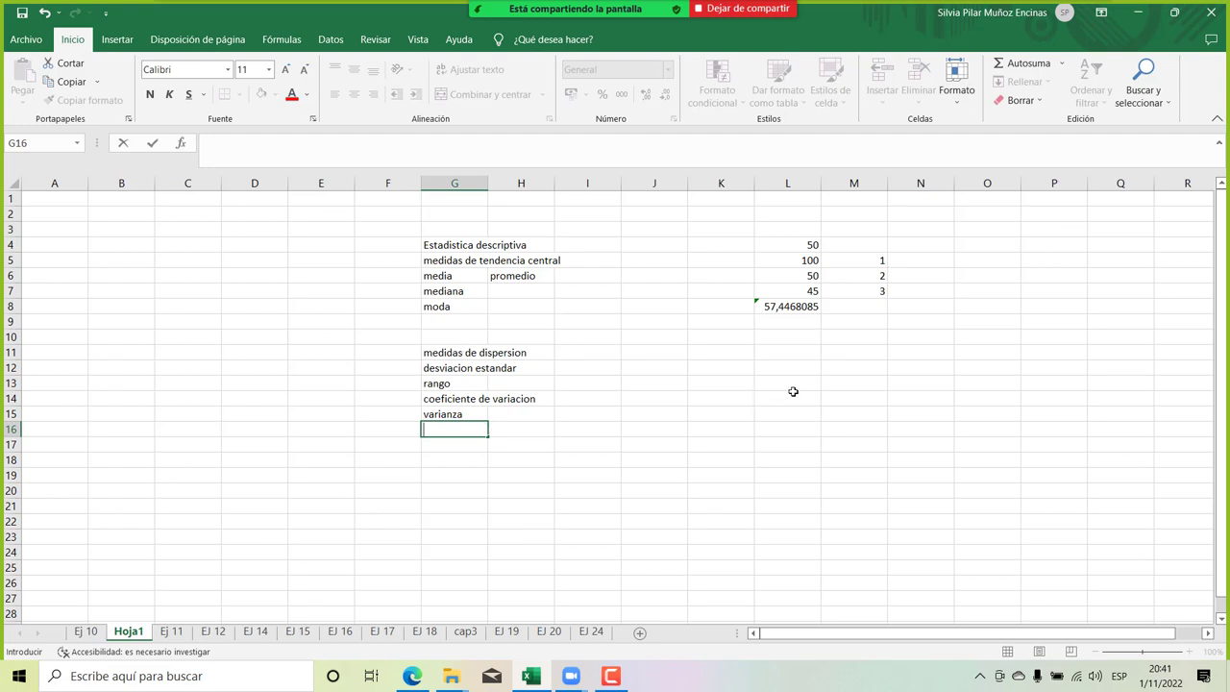
Enter "asimetria" in cell L12 and the heading "forma" above it in L11.
click(769, 362)
text(as)
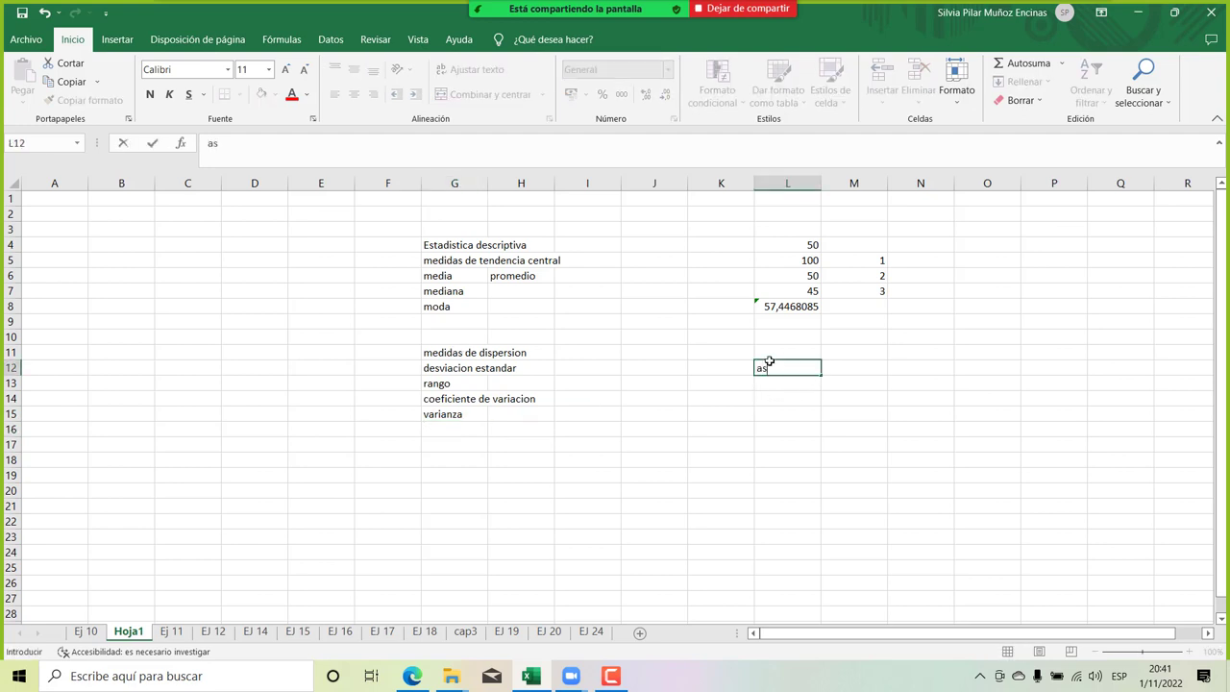
text(imetria)
key(Return)
key(Up)
key(Up)
text(f)
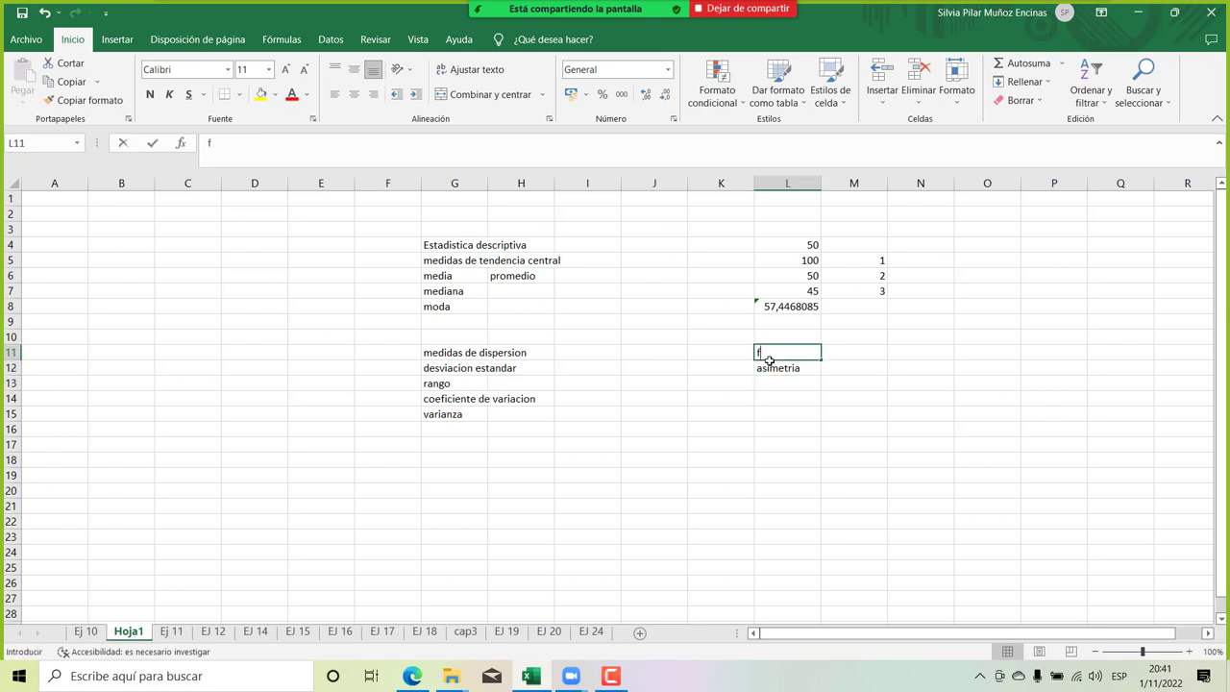
text(orma)
key(Return)
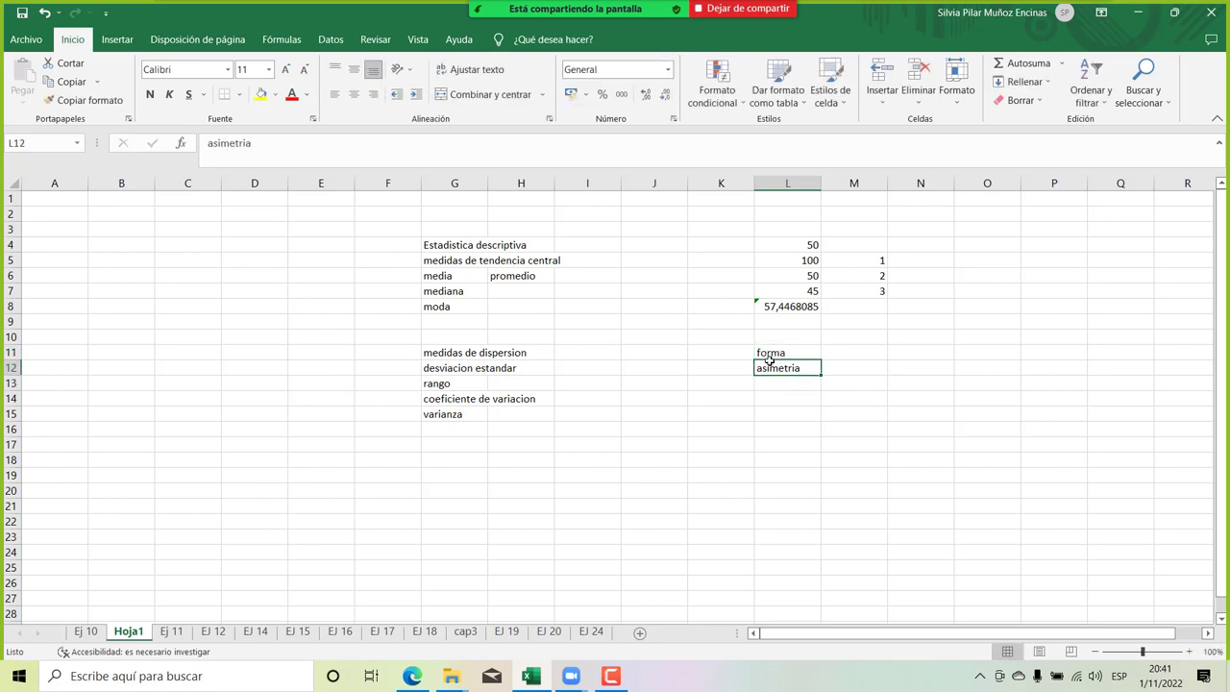
Glance at the textbook PDF in Edge, return to the Excel workbook and examine exercise 15 on the EJ 15 worksheet.
click(471, 265)
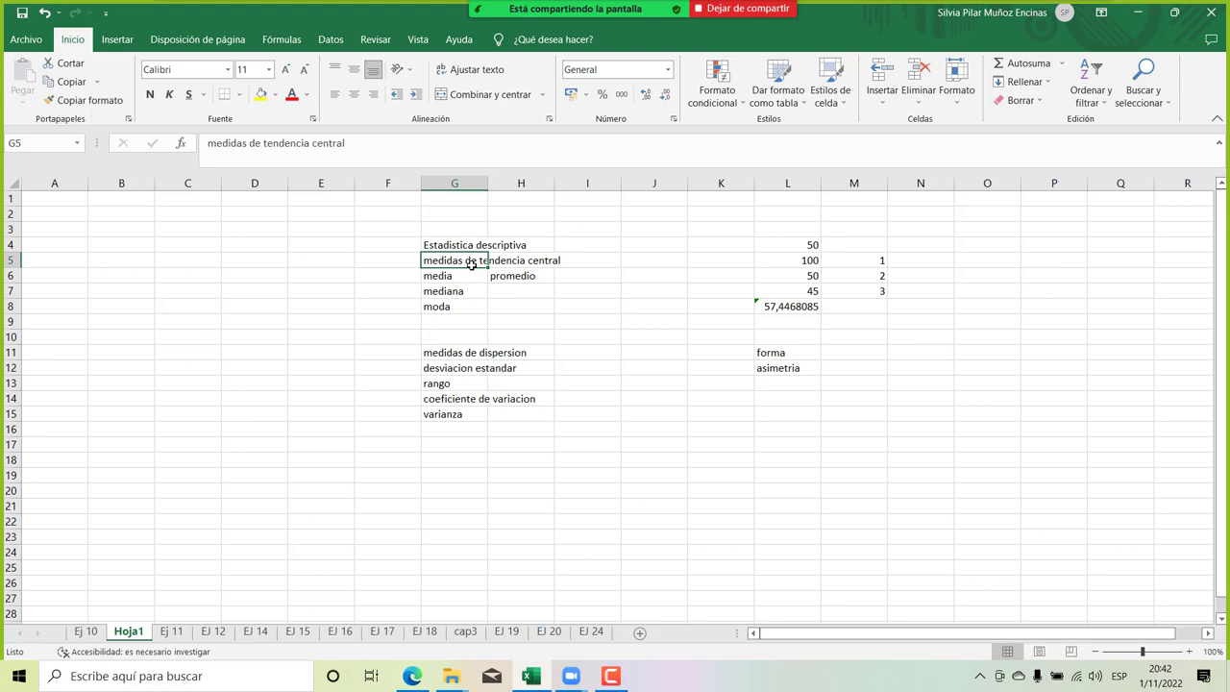
click(412, 675)
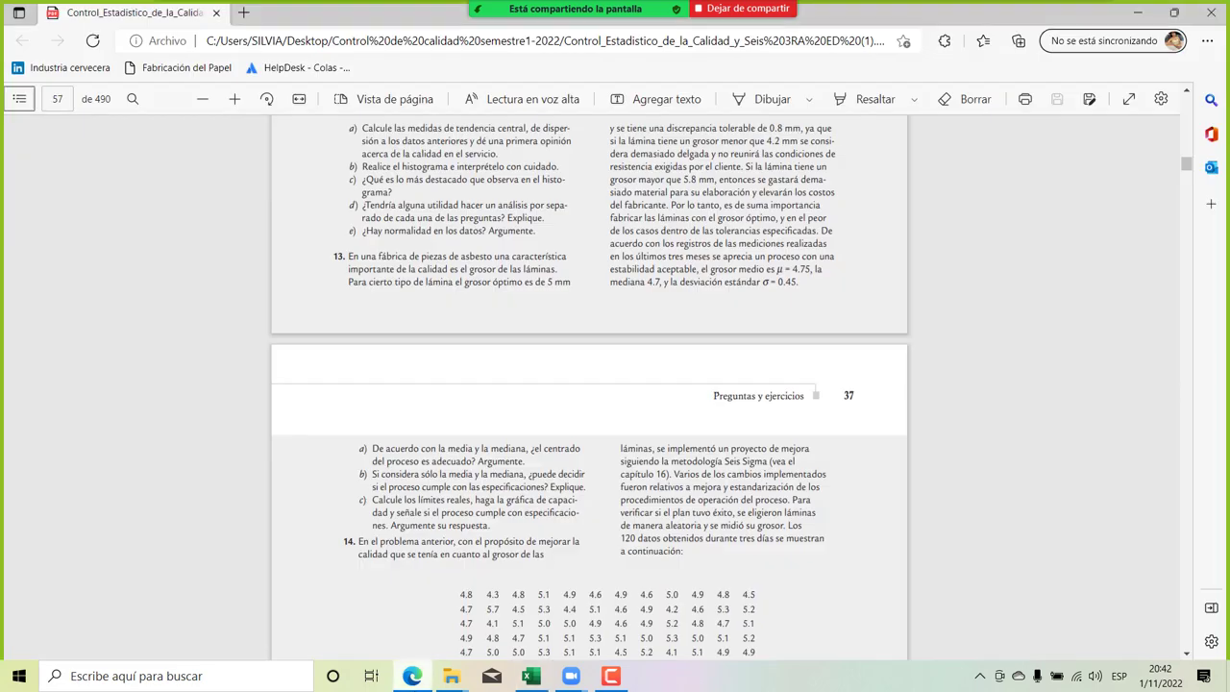
scroll(549, 596, down, 1)
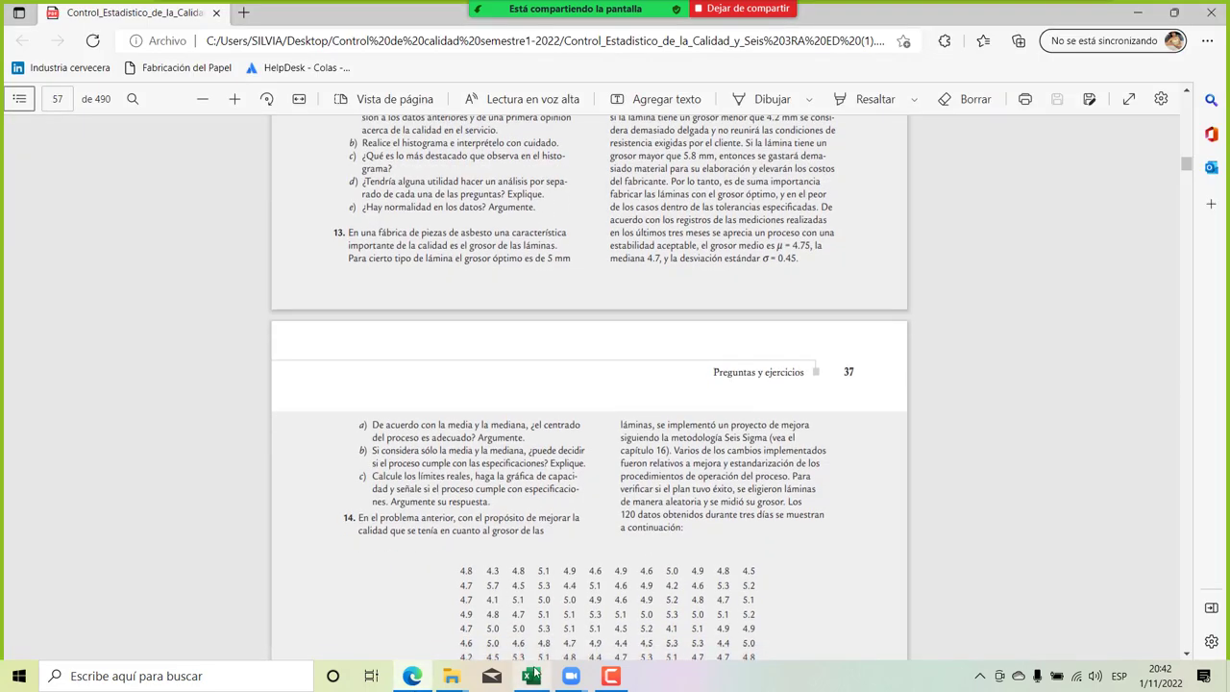
click(533, 678)
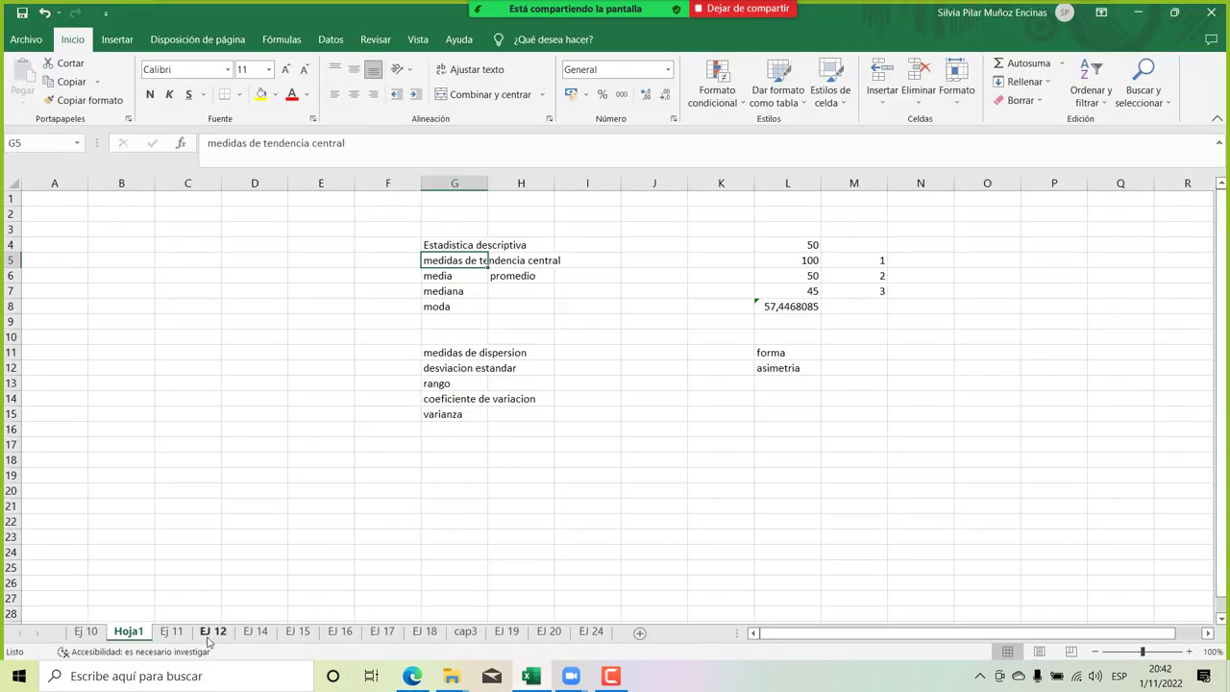
click(297, 632)
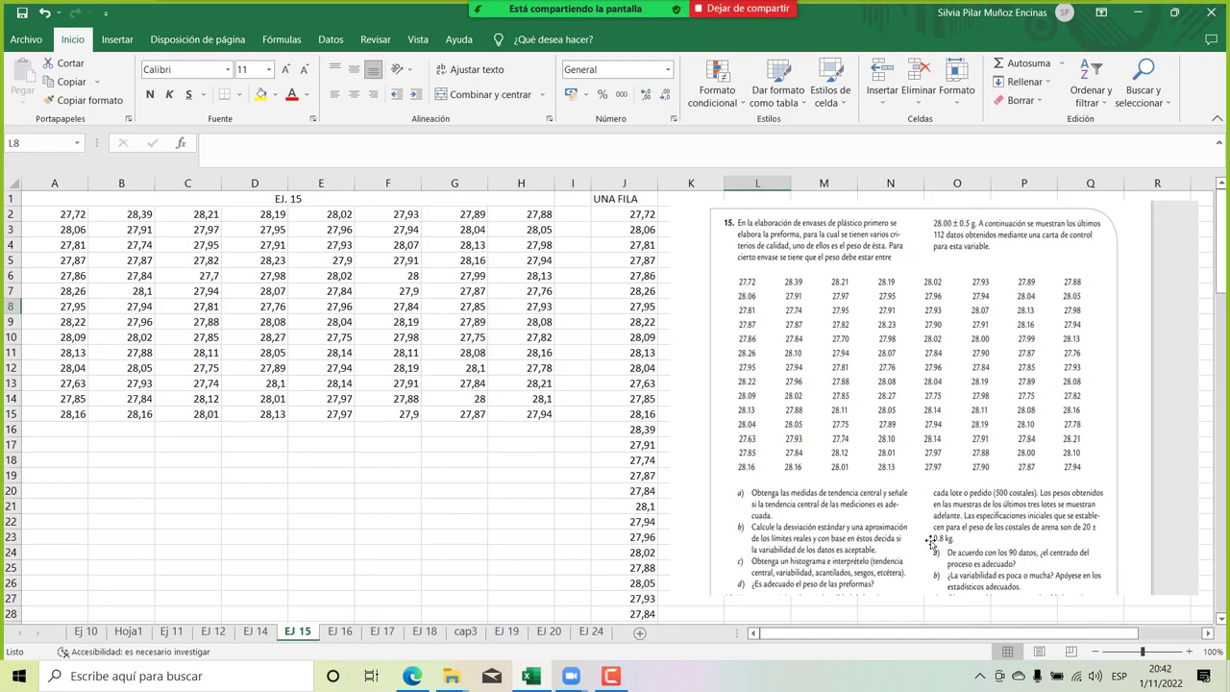
click(511, 523)
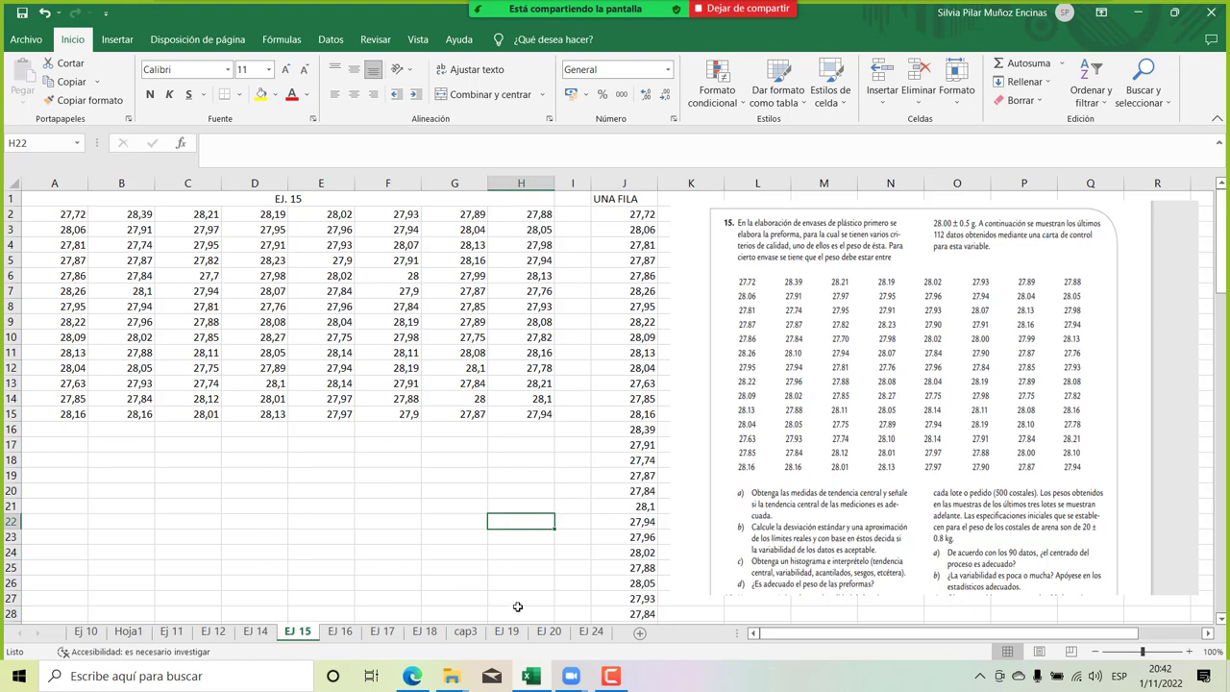
Check exercises 12 to 14 in the Edge textbook PDF, then return to Excel and view the EJ 17 worksheet data.
click(413, 678)
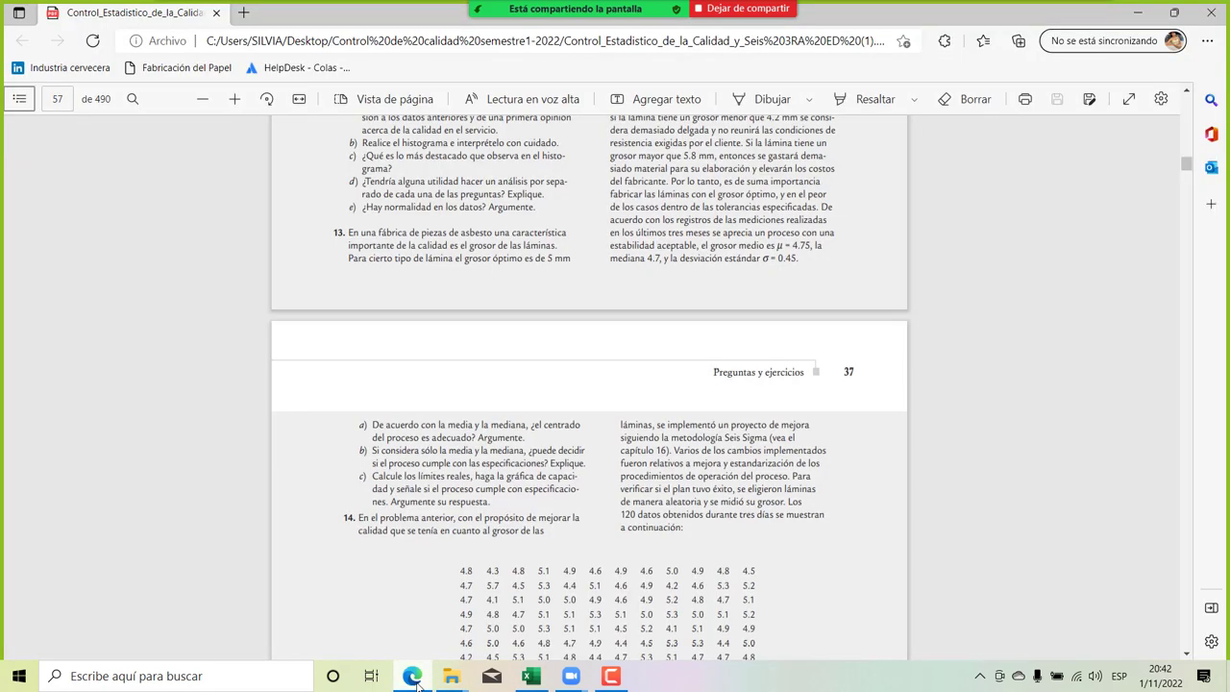
scroll(388, 505, up, 1)
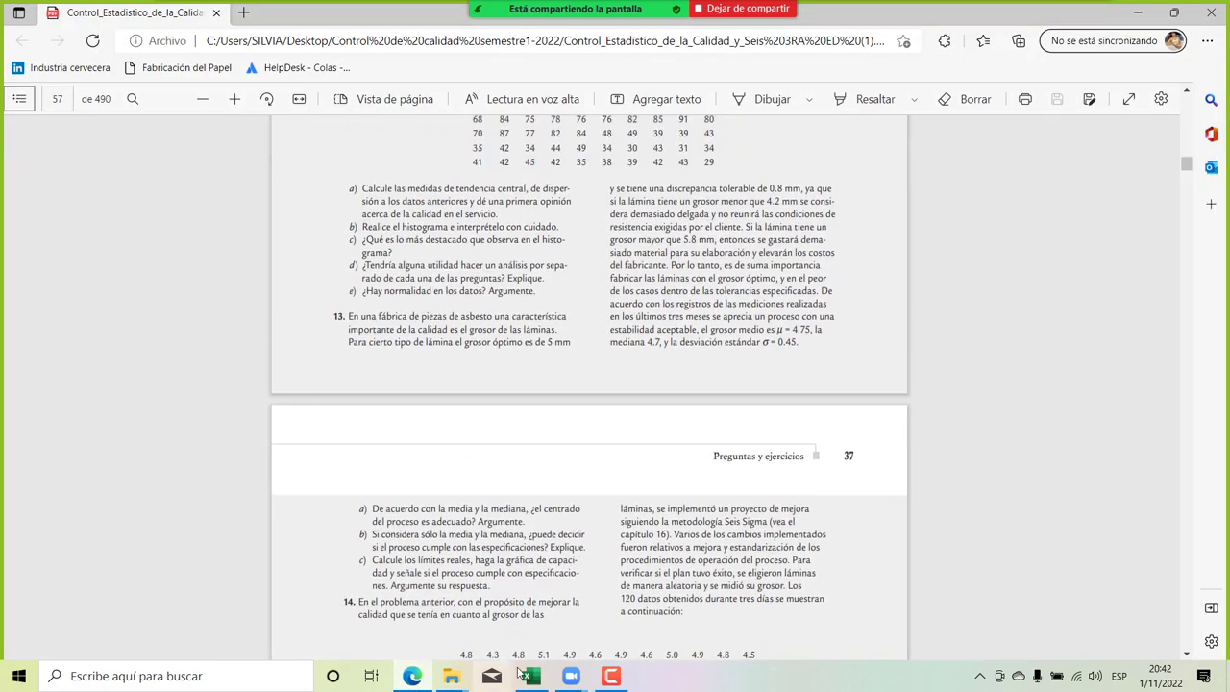
mouse_move(531, 677)
click(538, 631)
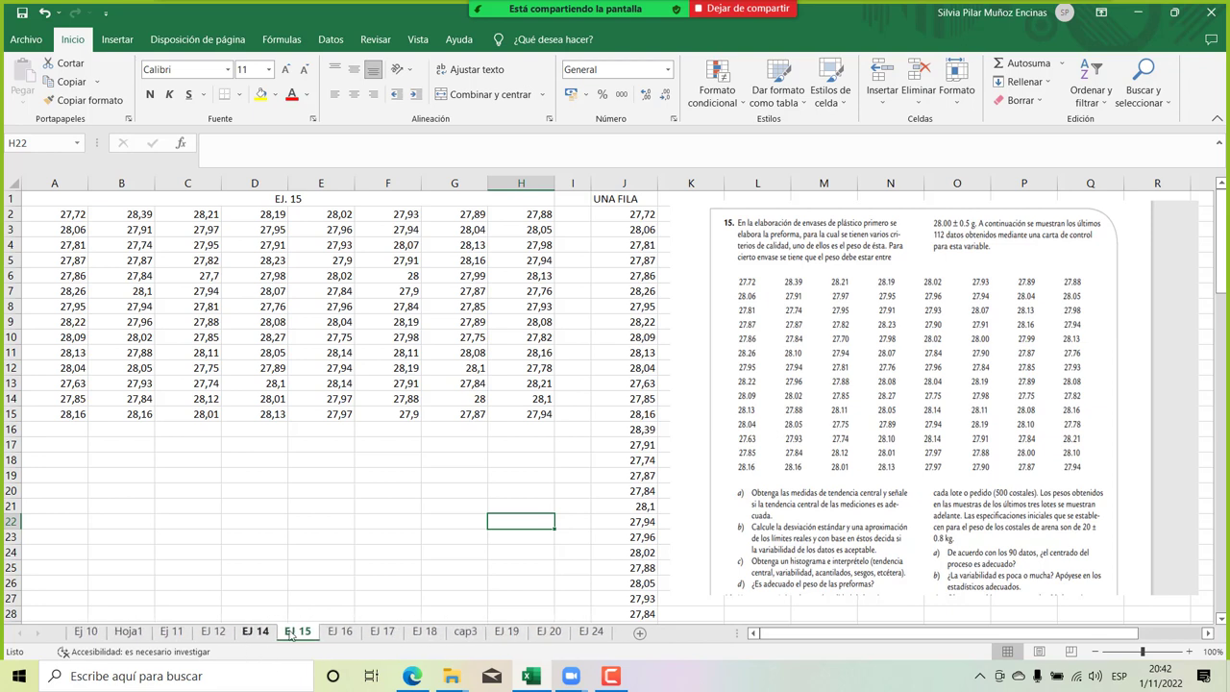
click(390, 632)
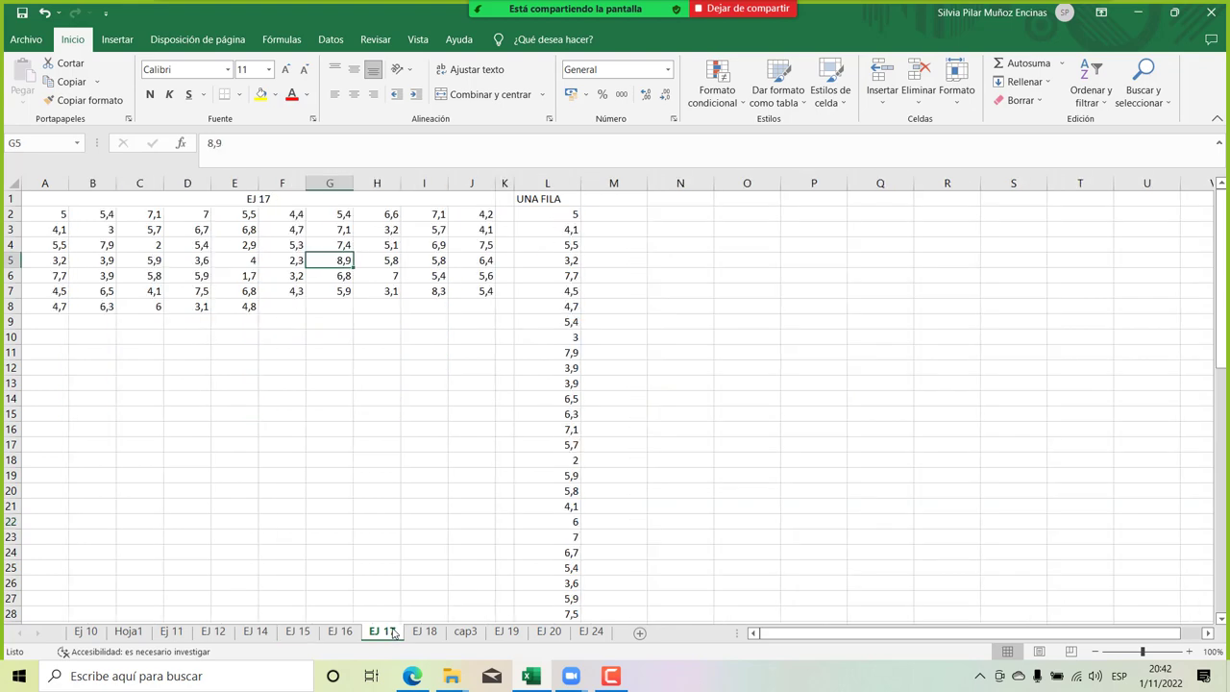
Look through exercises 15 and 16 in the Edge textbook PDF, then return to Excel and view the EJ 12 worksheet.
click(421, 677)
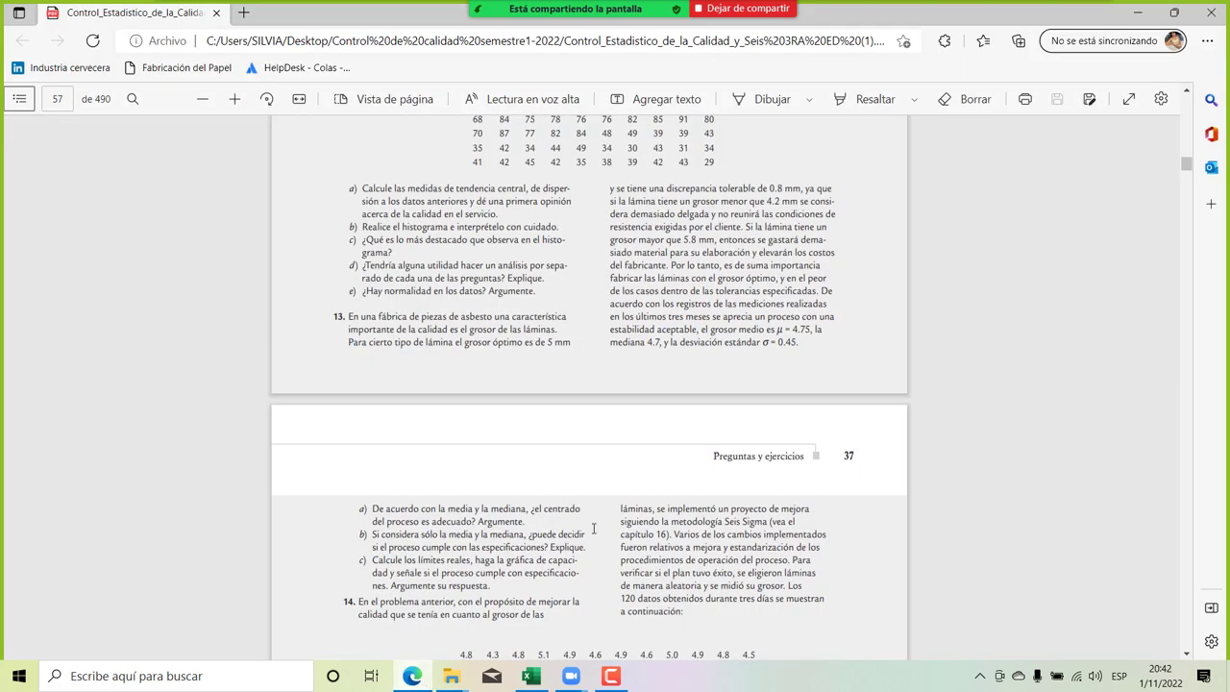
scroll(593, 527, down, 10)
scroll(594, 527, down, 2)
scroll(594, 528, up, 2)
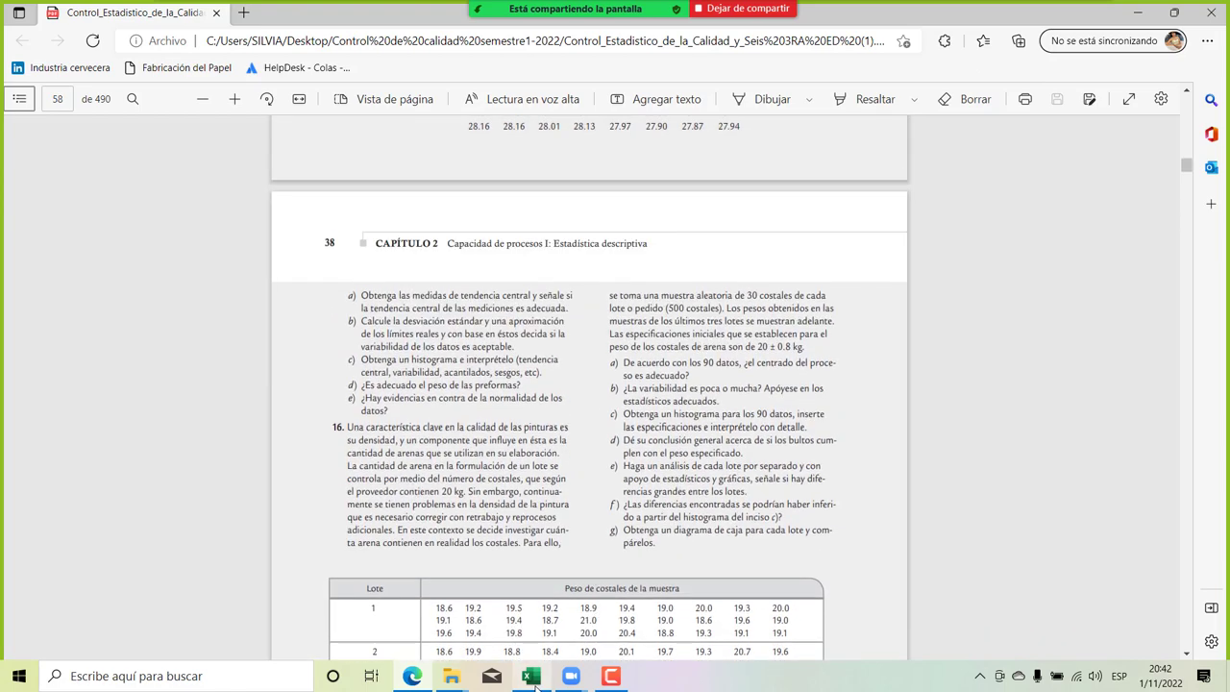
mouse_move(535, 678)
click(493, 631)
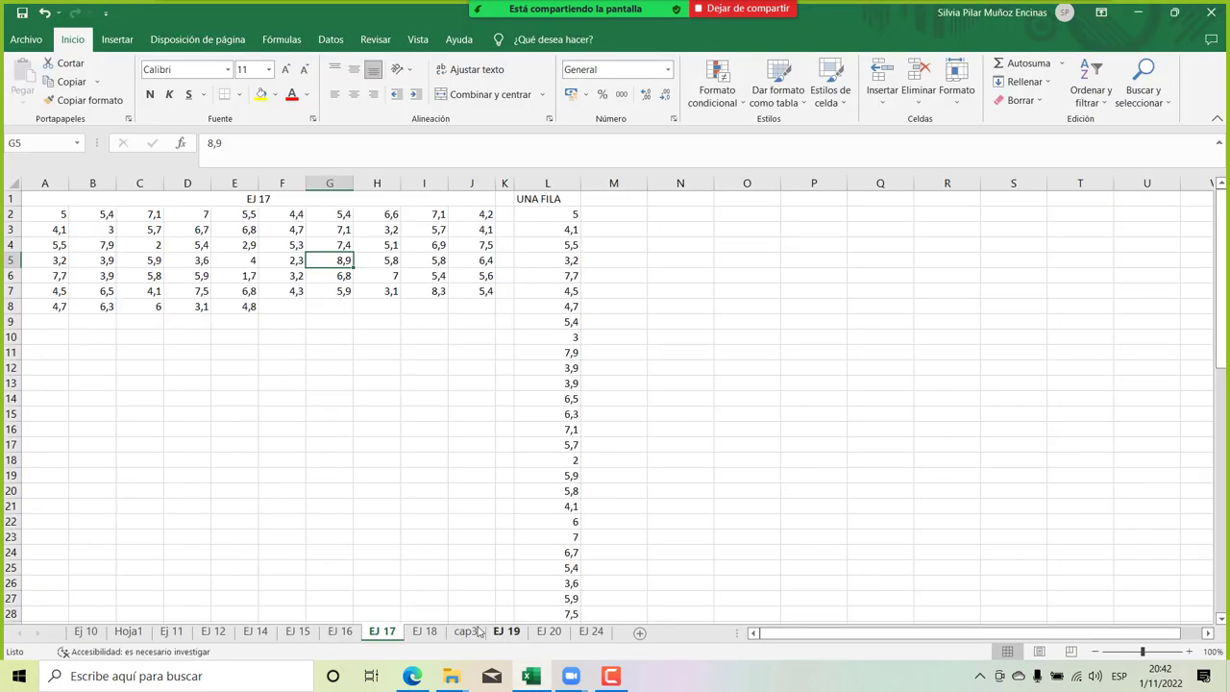
click(206, 636)
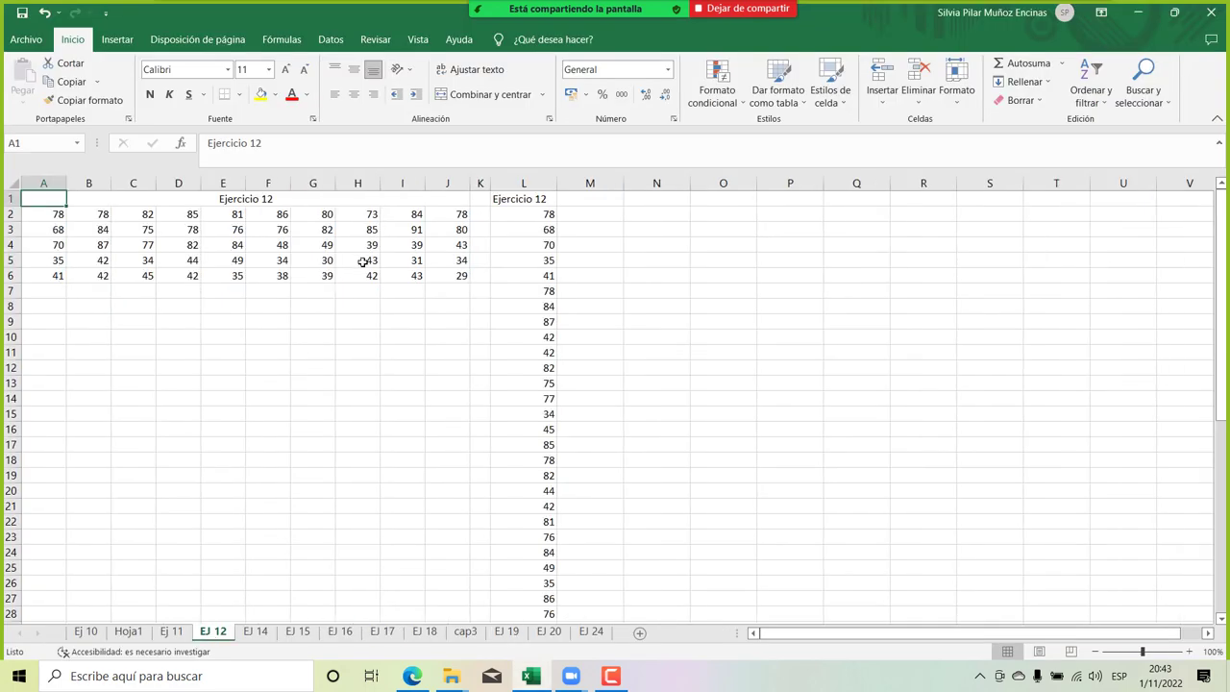
Switch to the textbook PDF in Edge and examine the statements and questions of exercises 12 and 13.
click(413, 676)
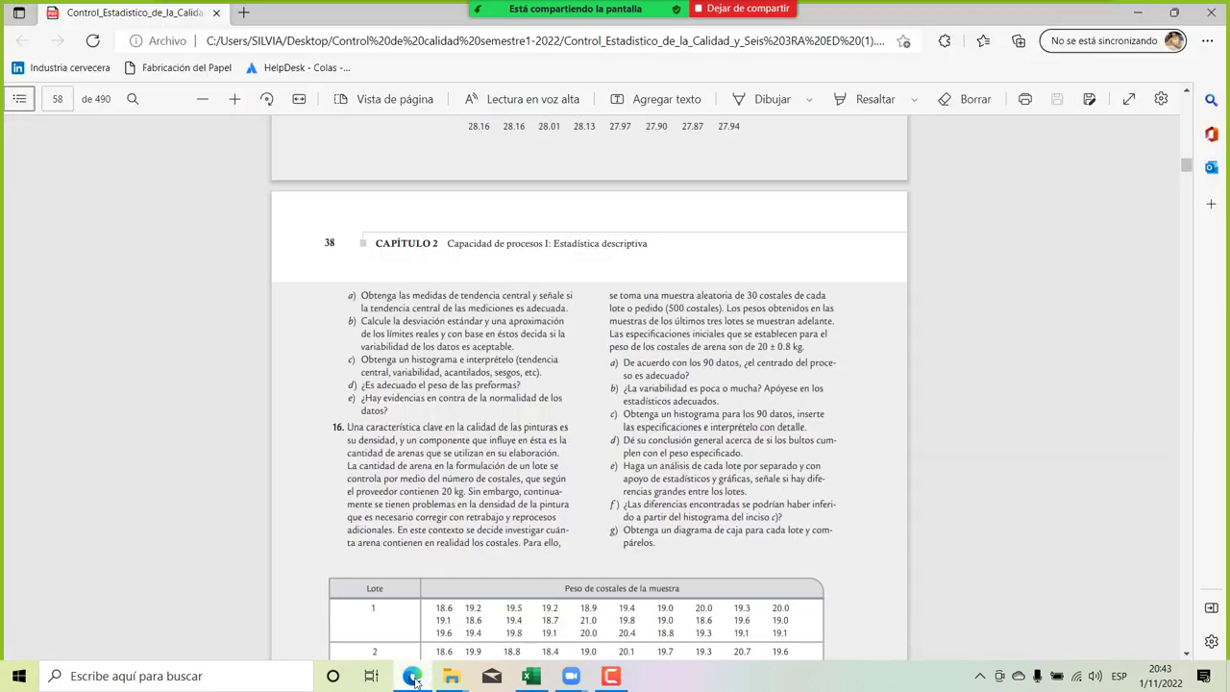
scroll(447, 430, up, 10)
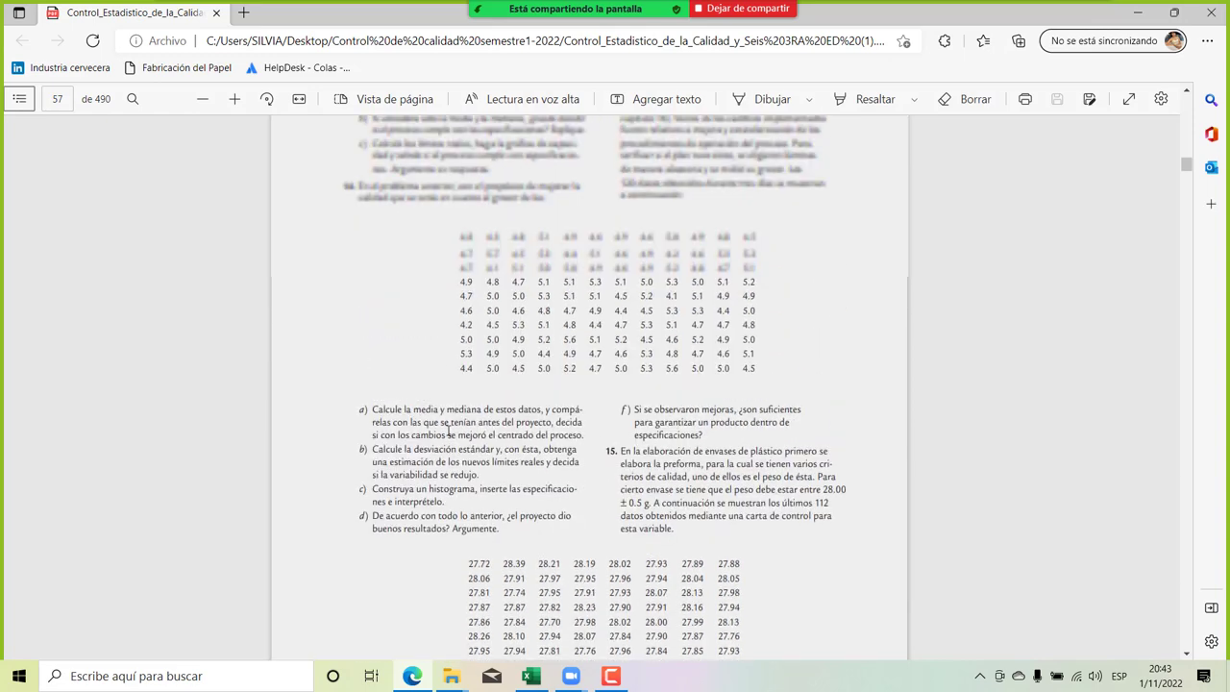
scroll(447, 431, up, 3)
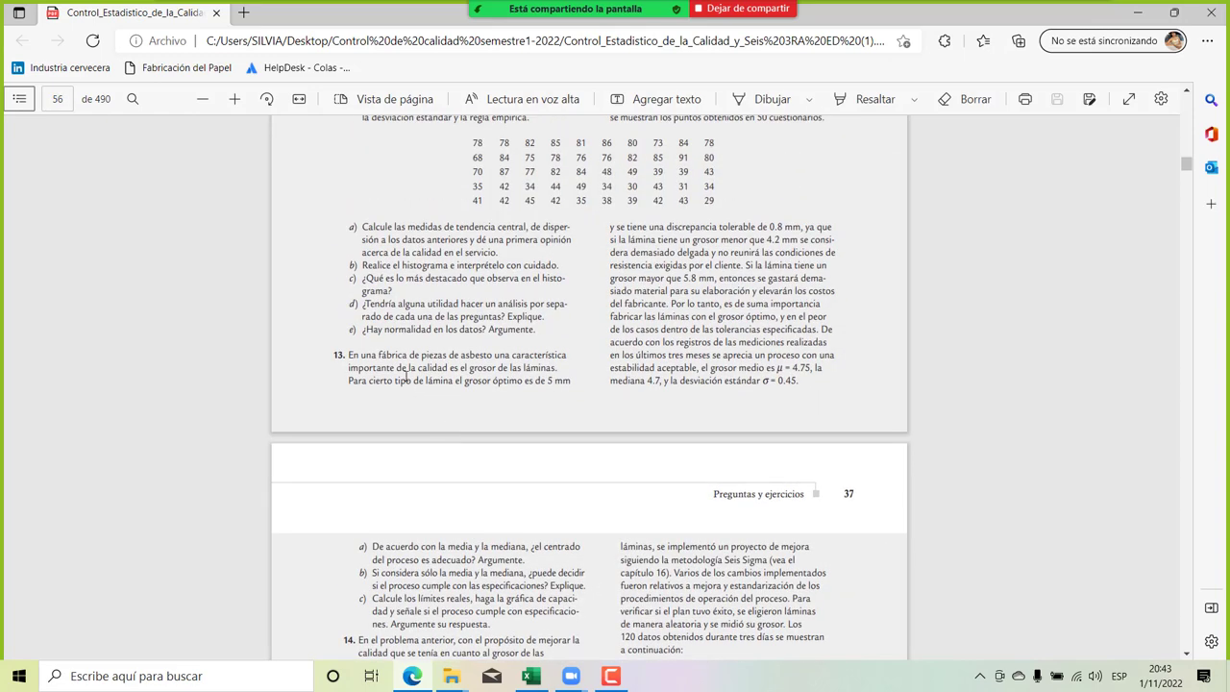
scroll(504, 356, up, 3)
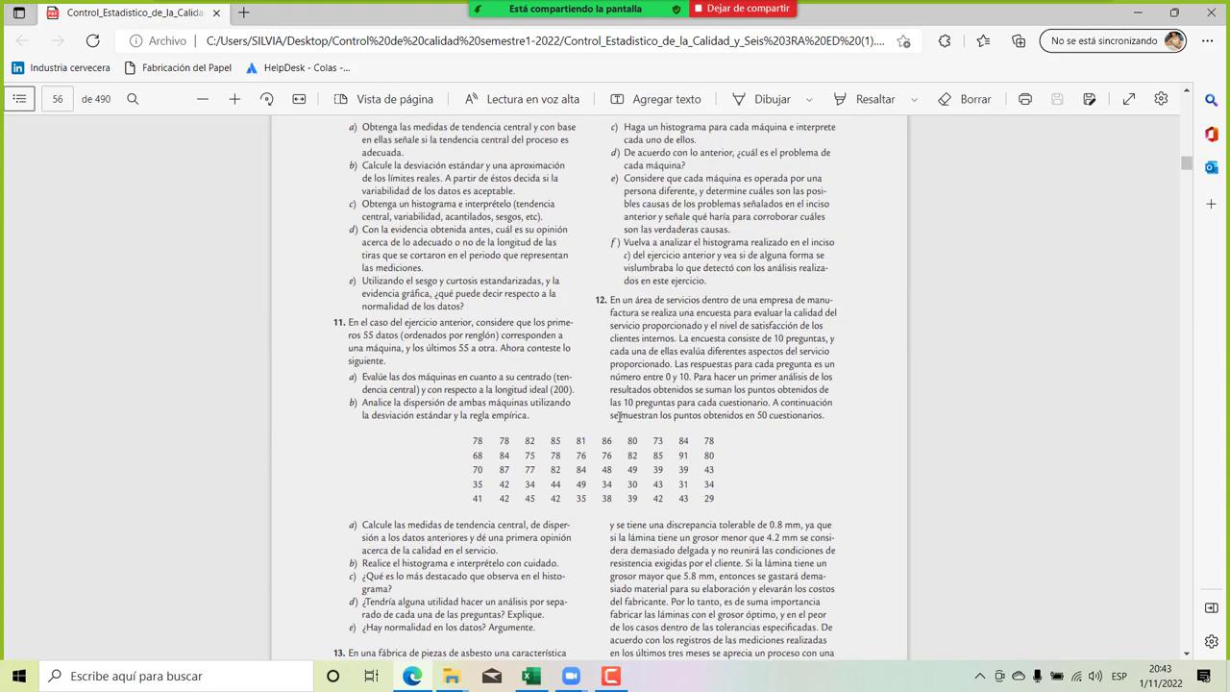
scroll(618, 415, down, 5)
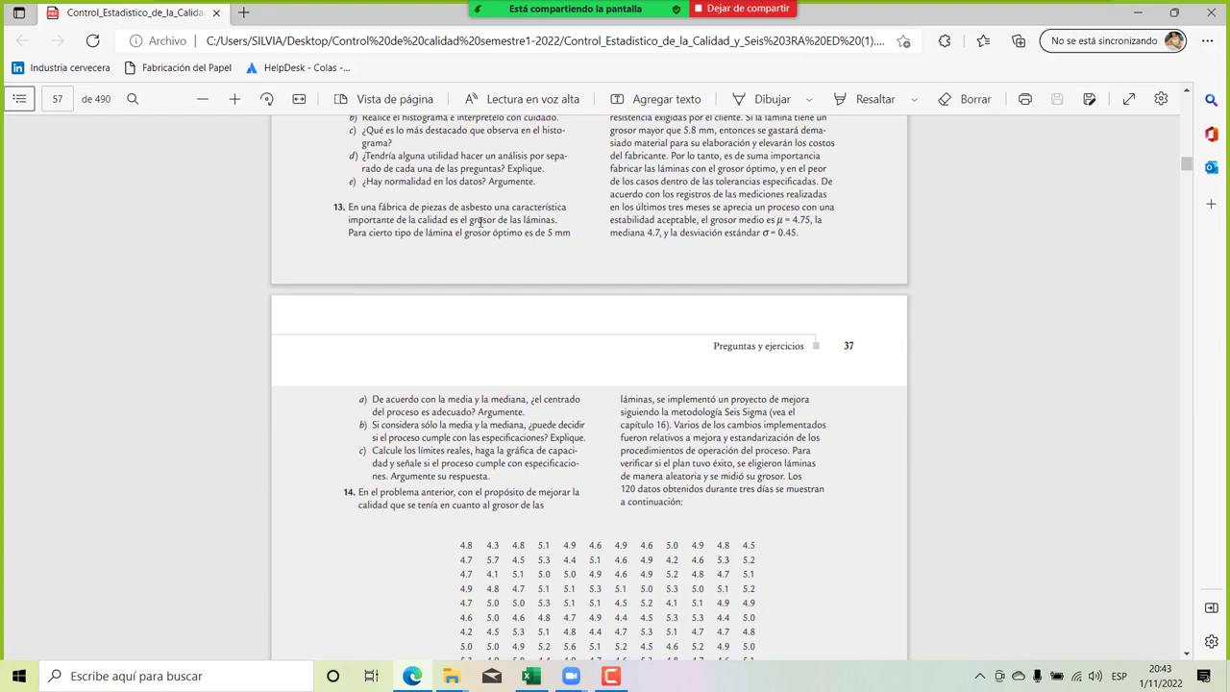
mouse_move(536, 681)
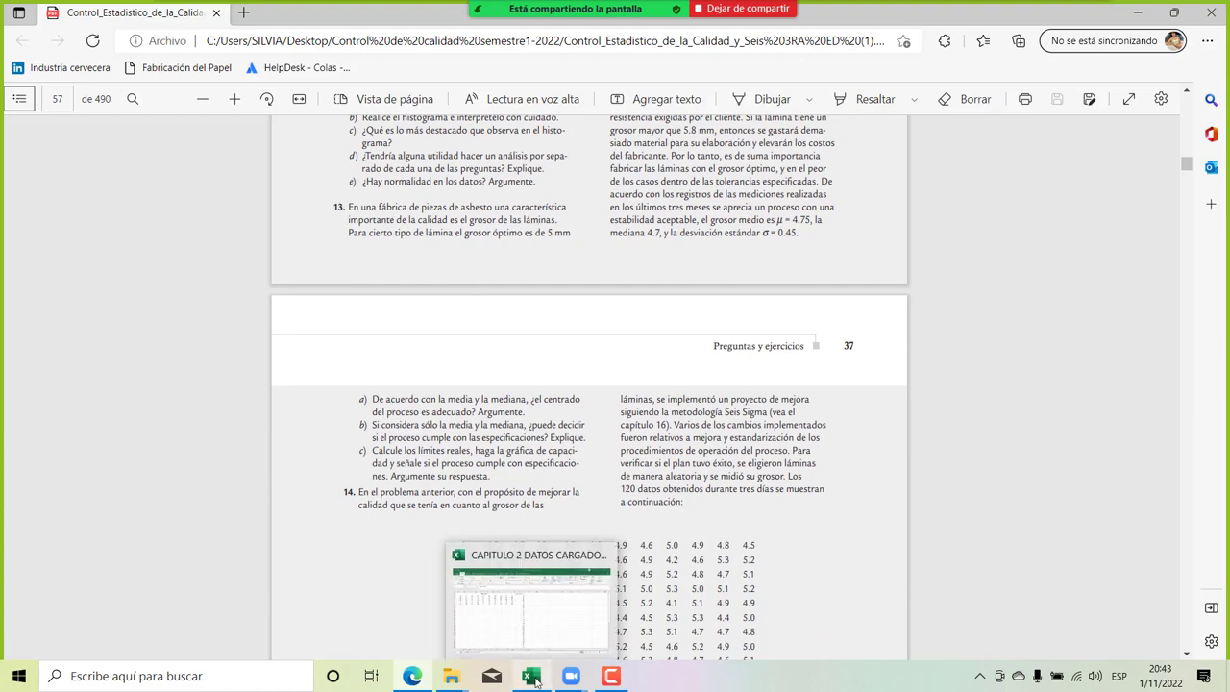
Switch to Excel, enter "analisis poblacional" in cell O6 of the EJ 17 worksheet, and admit the waiting participant to the meeting.
click(528, 632)
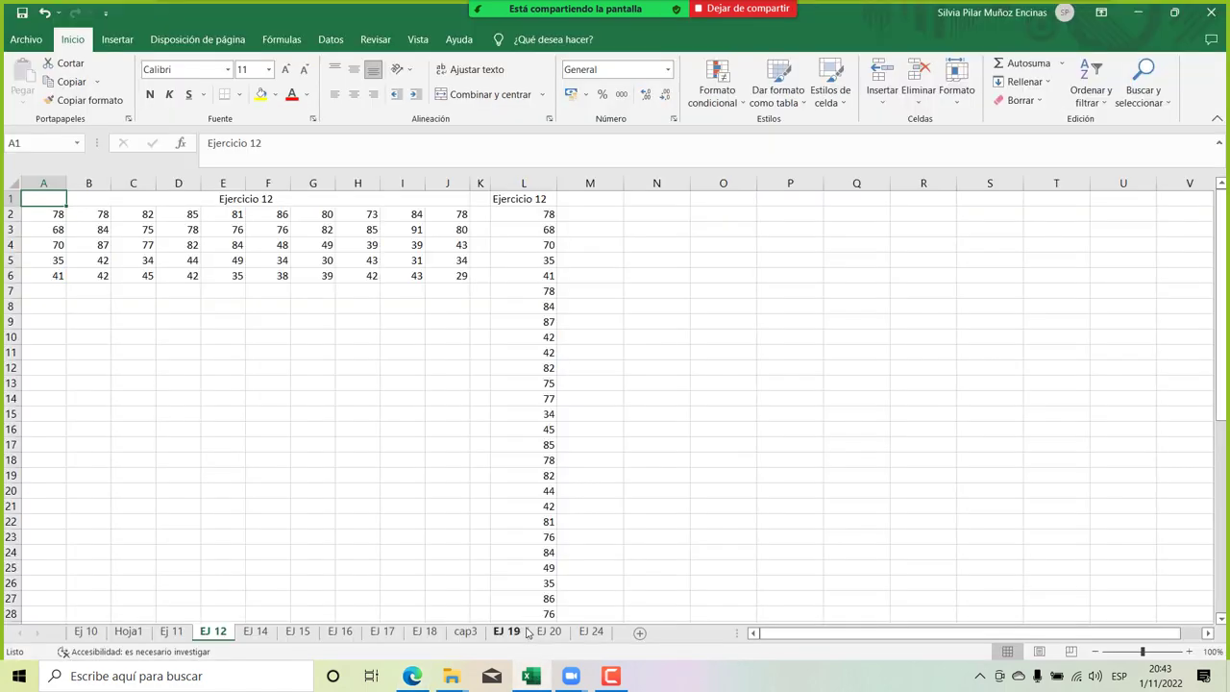
click(380, 631)
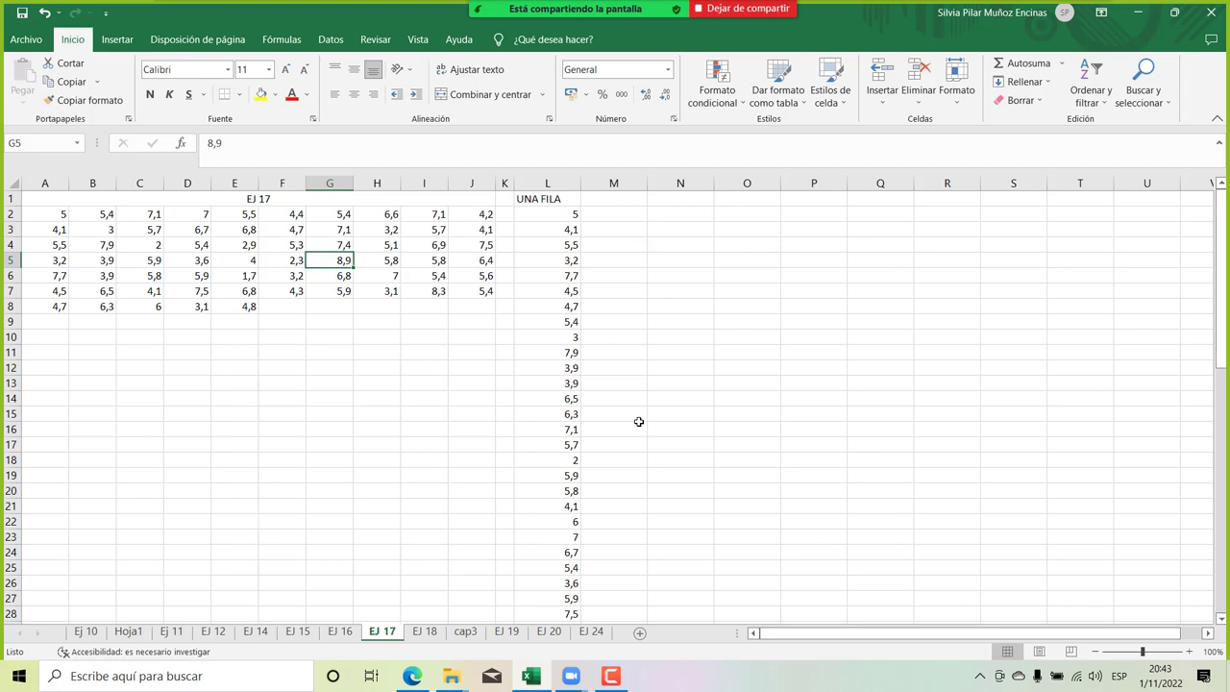
click(769, 279)
text(analis)
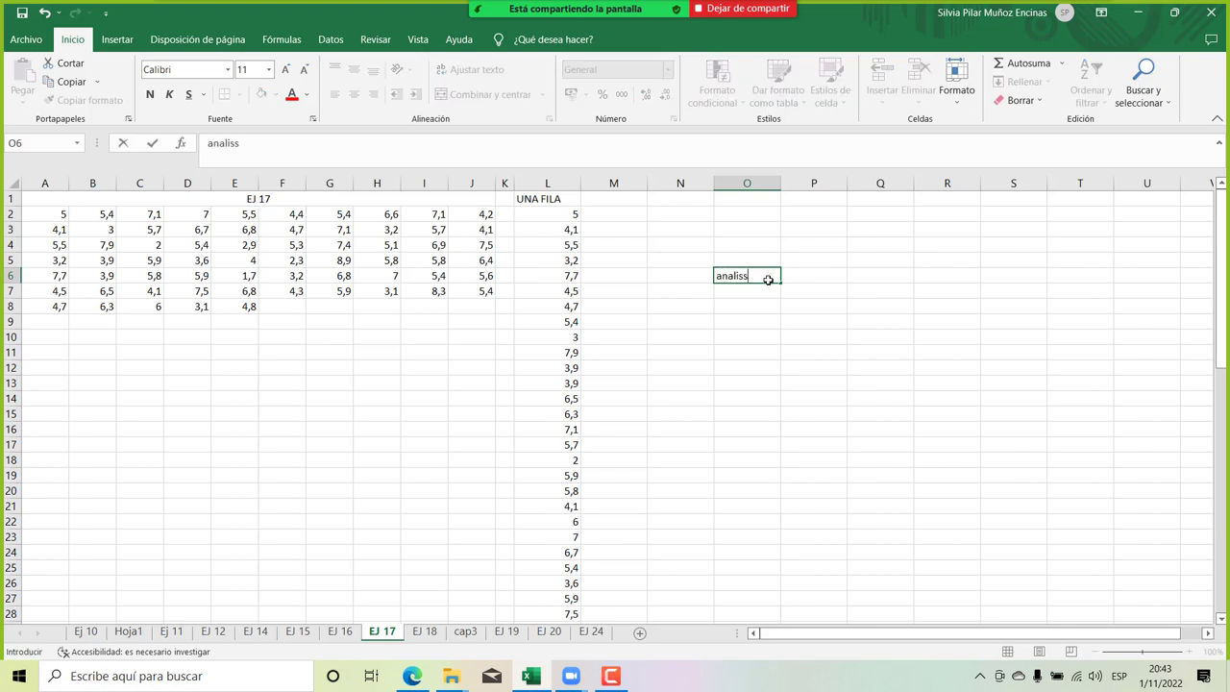
text(is pio)
key(BackSpace)
key(BackSpace)
text(oblacional)
key(Return)
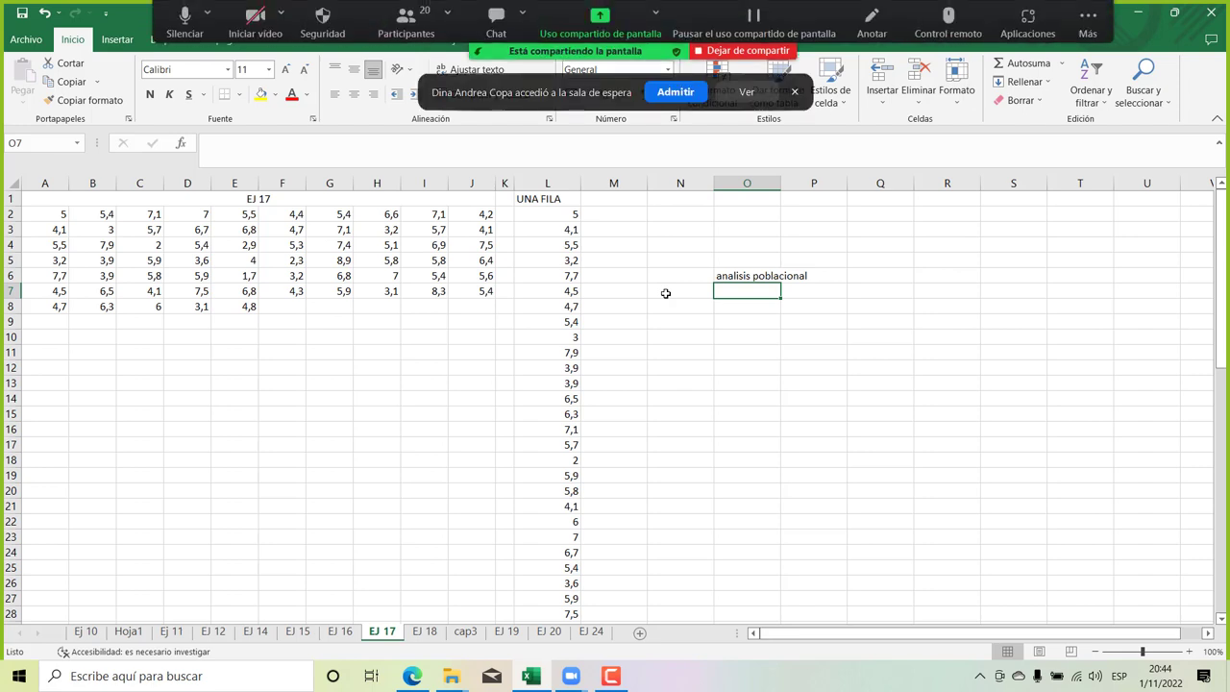
click(677, 93)
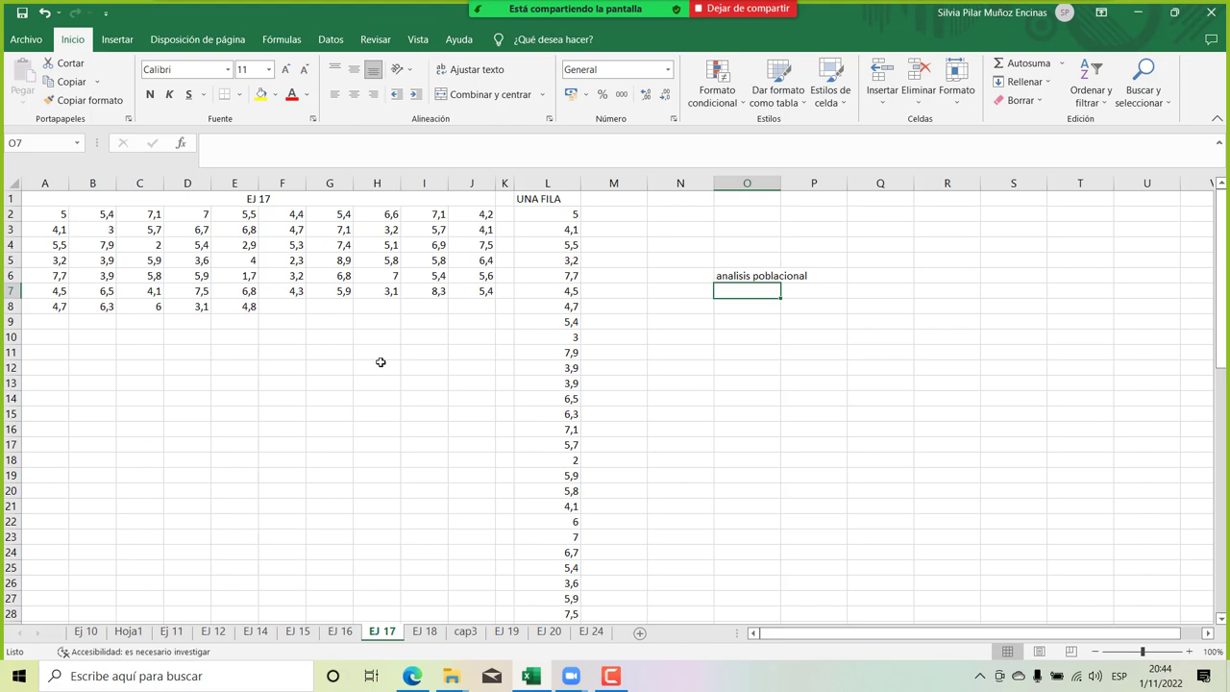
Switch to the textbook PDF in Edge and examine the statements, data and questions of exercises 17 to 19.
mouse_move(430, 682)
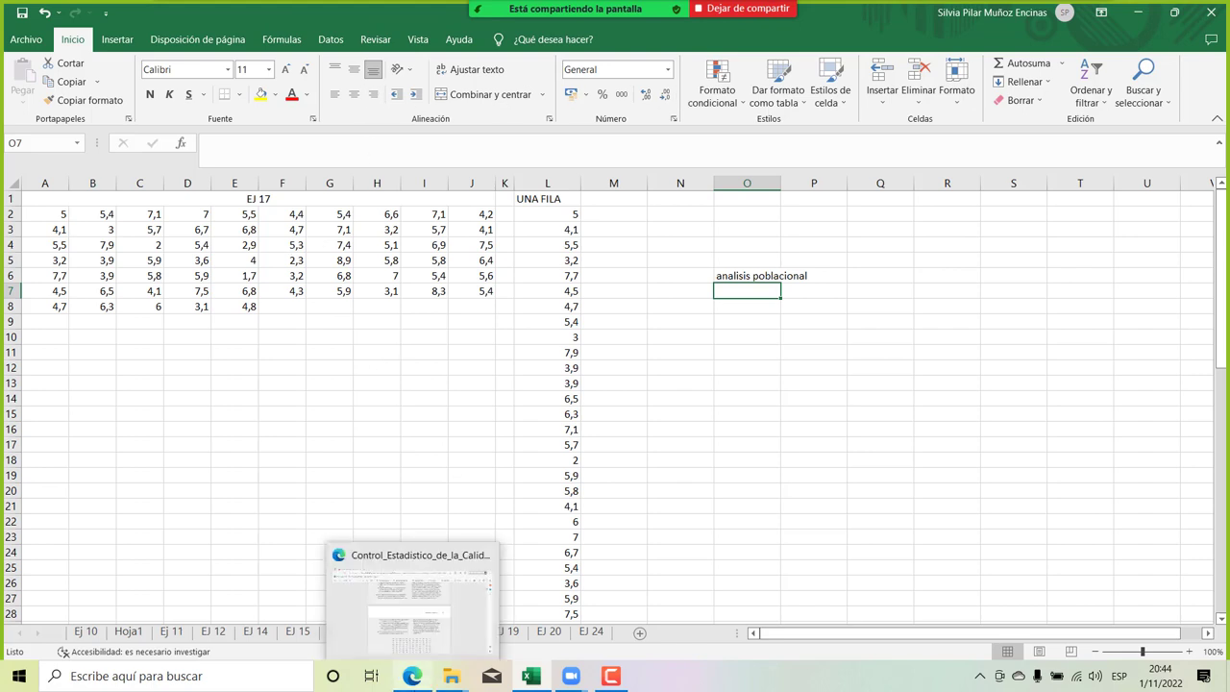
click(402, 642)
scroll(678, 482, down, 6)
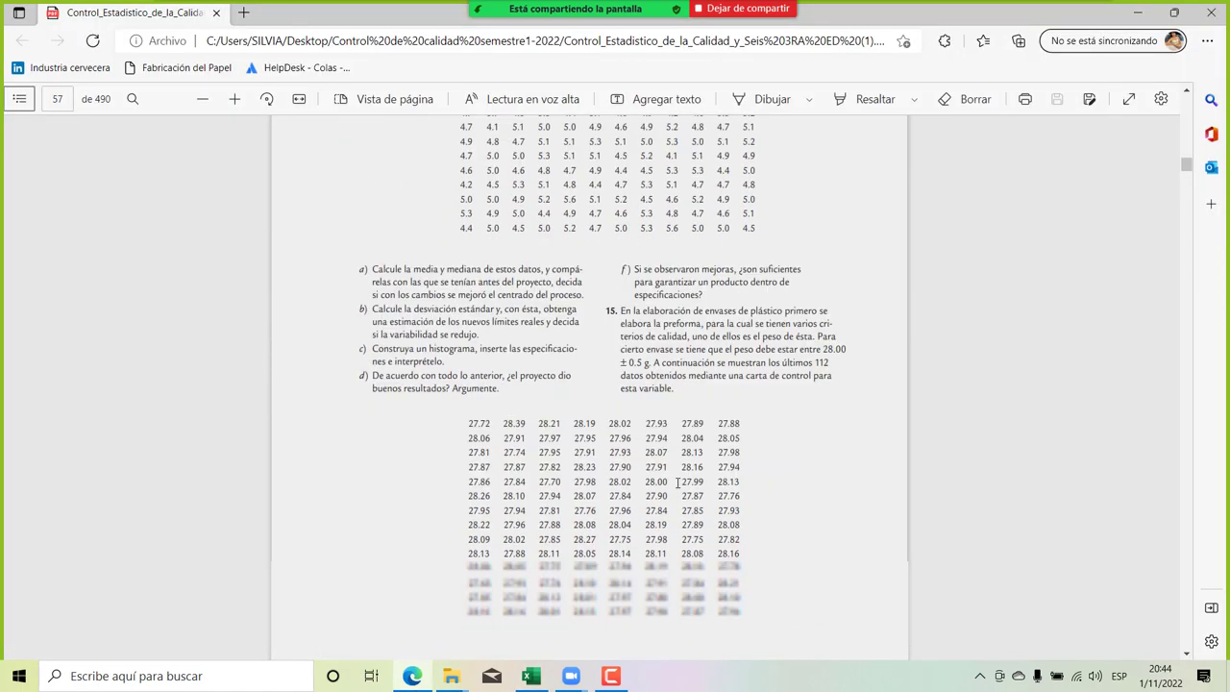
scroll(678, 483, down, 10)
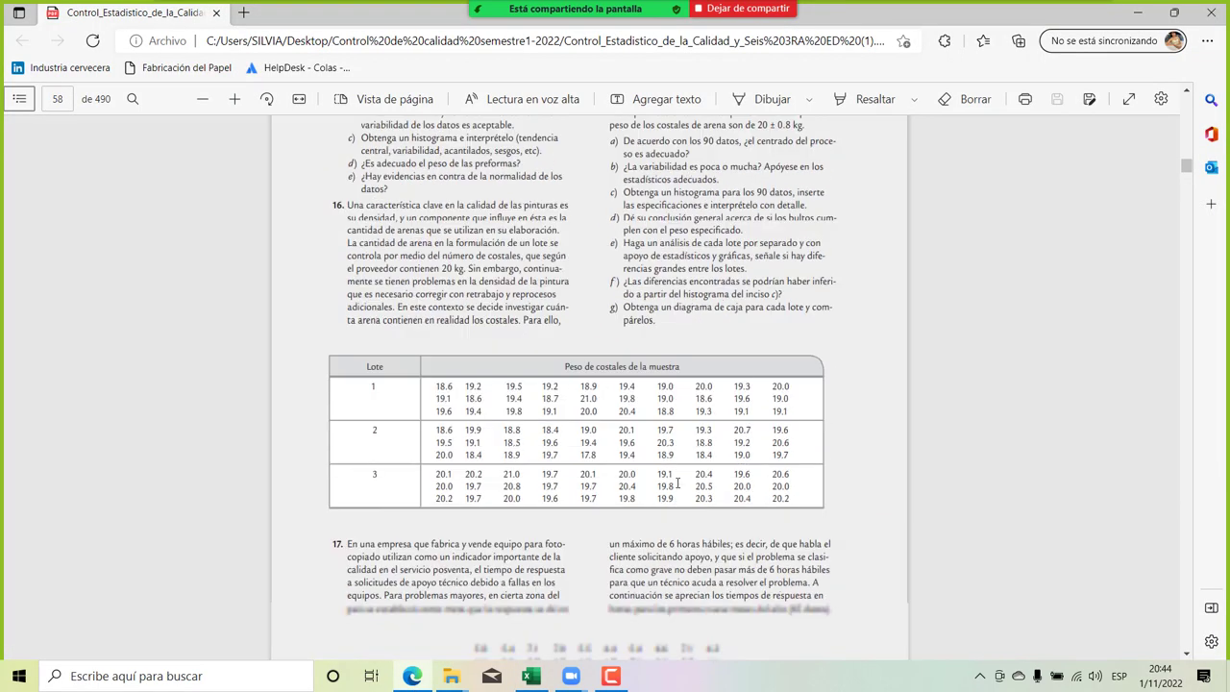
scroll(678, 482, down, 2)
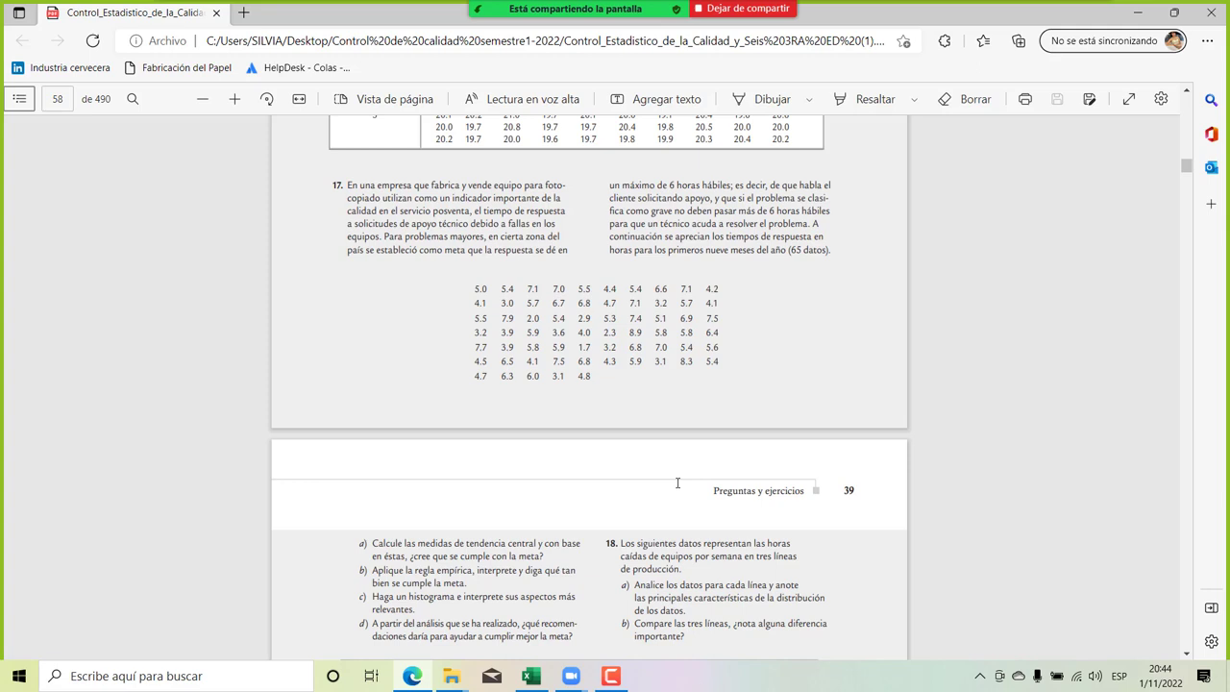
scroll(678, 483, up, 1)
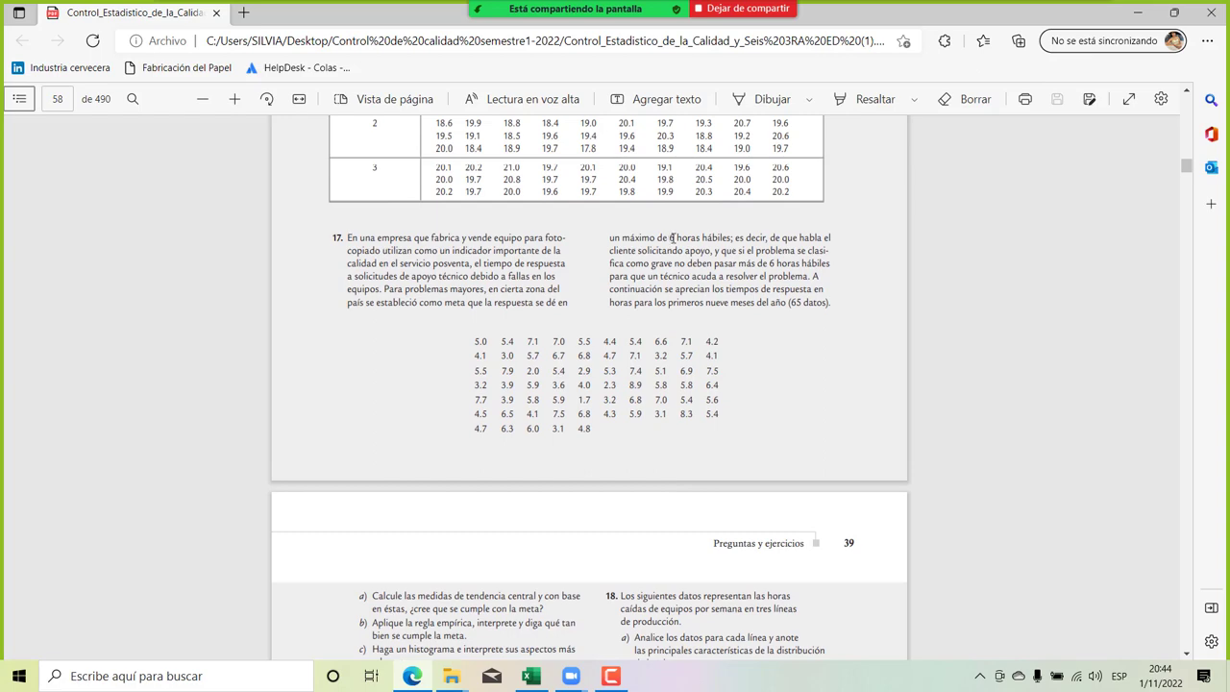
scroll(673, 237, down, 10)
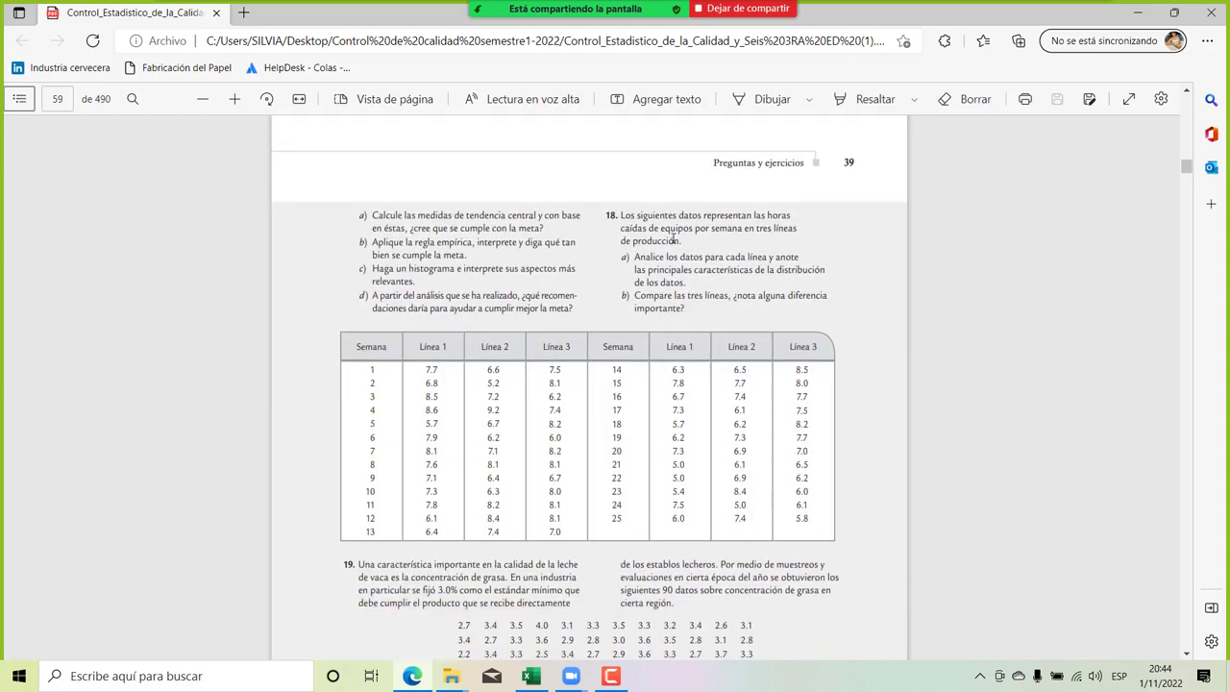
scroll(672, 238, up, 10)
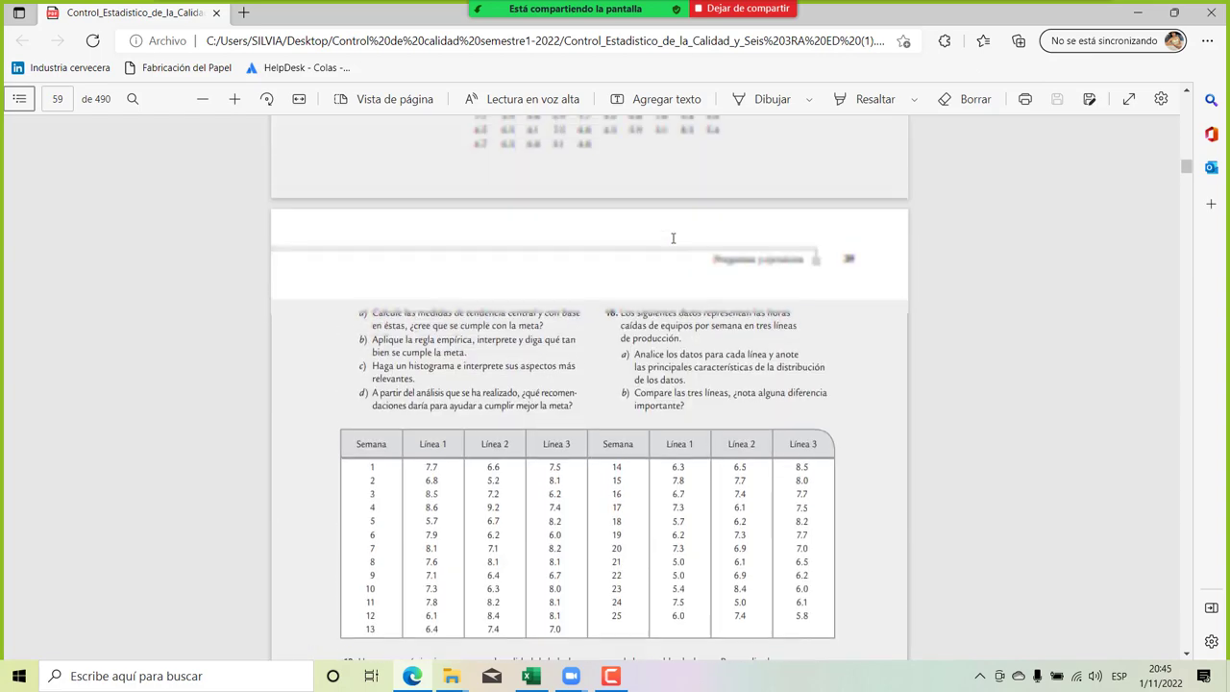
scroll(473, 367, up, 1)
scroll(608, 423, down, 10)
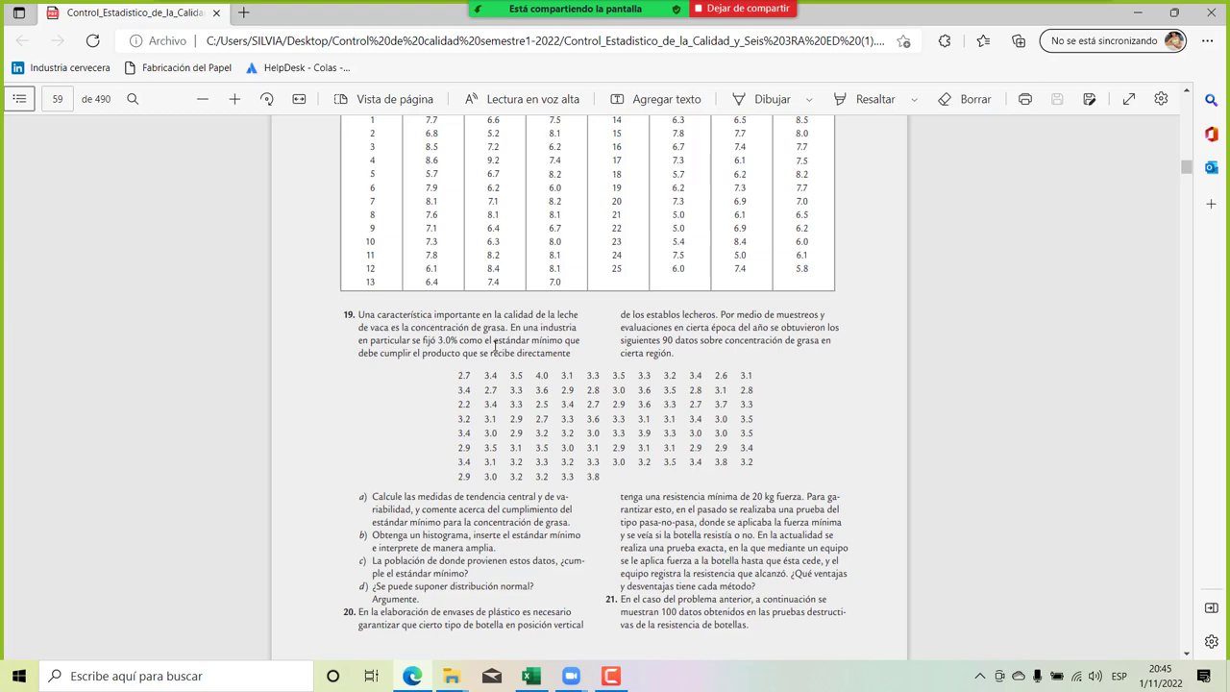
Go back through the textbook to exercises 13 and 14 and examine their sheet-thickness data and questions.
scroll(495, 346, up, 10)
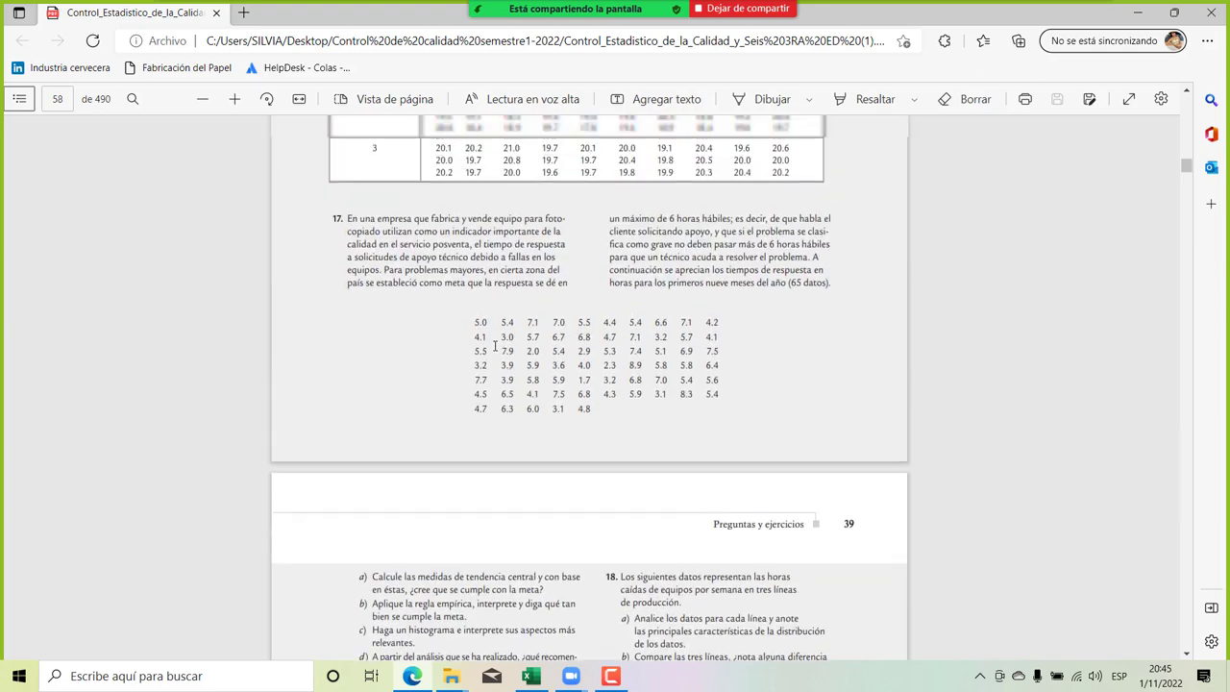
scroll(495, 346, up, 5)
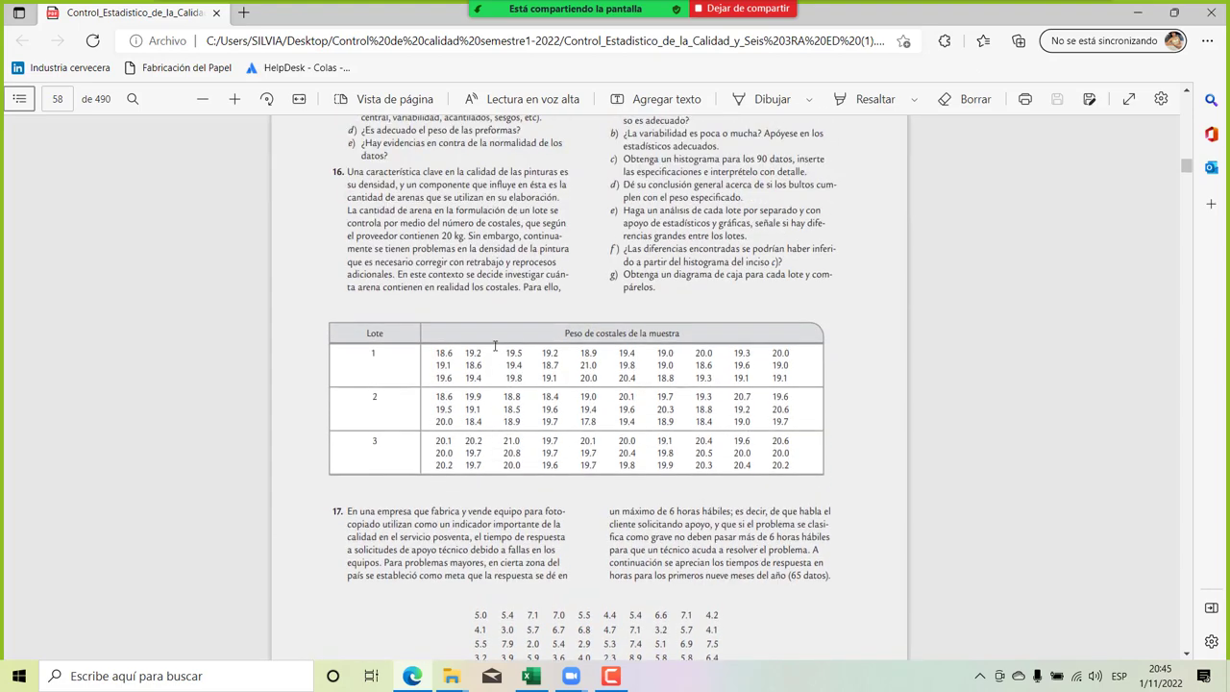
scroll(495, 346, up, 8)
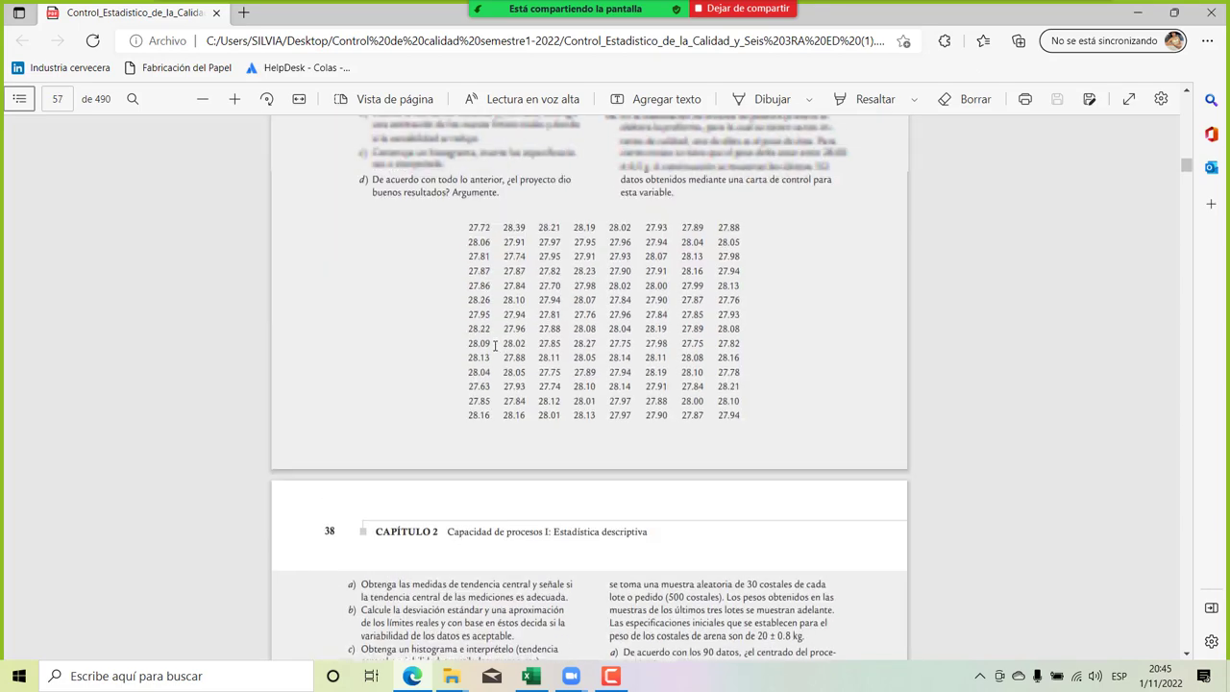
scroll(495, 345, up, 8)
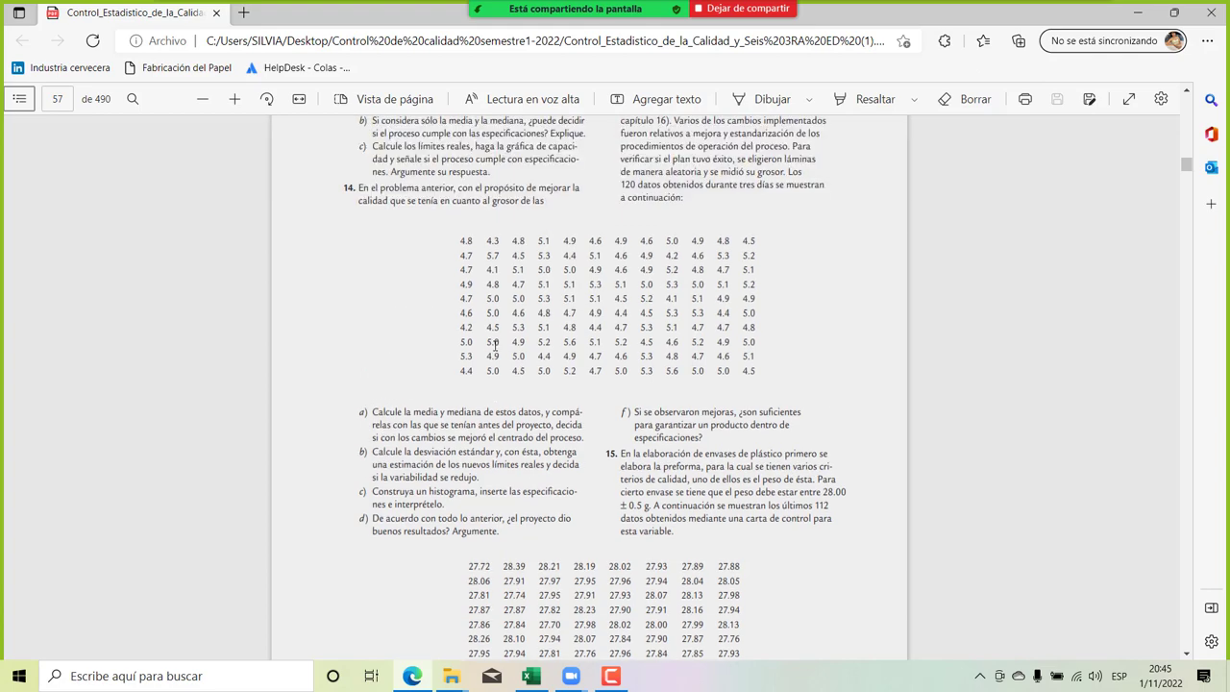
scroll(495, 344, up, 3)
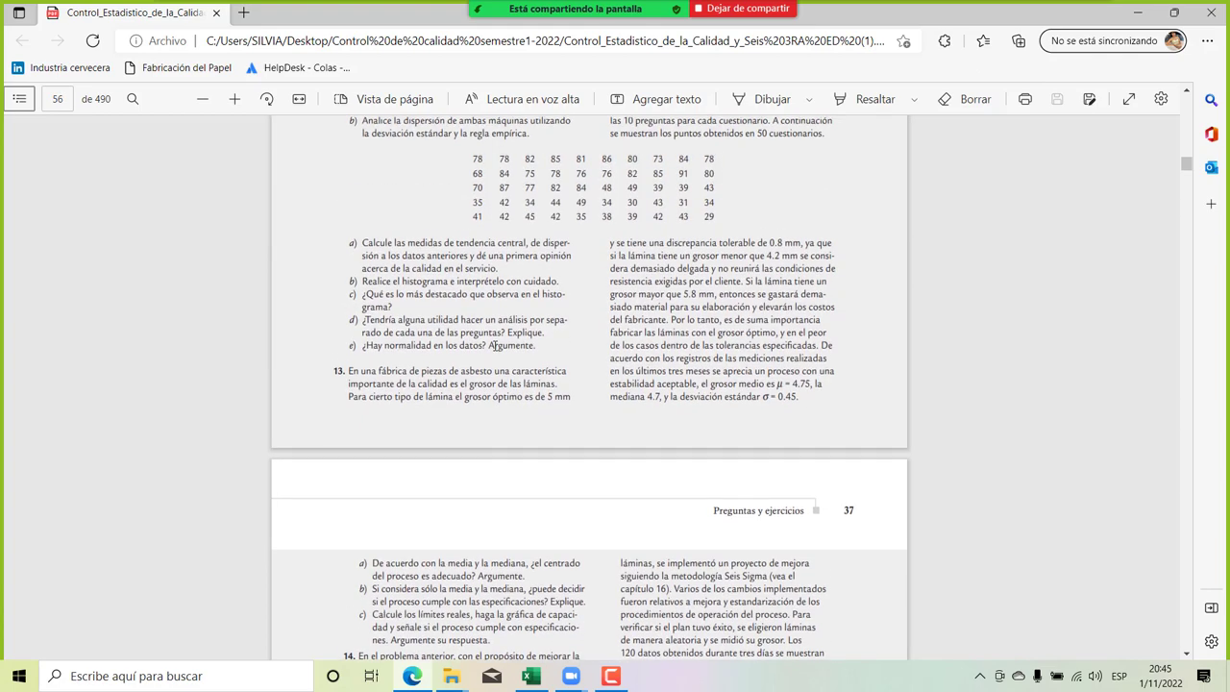
scroll(493, 342, down, 4)
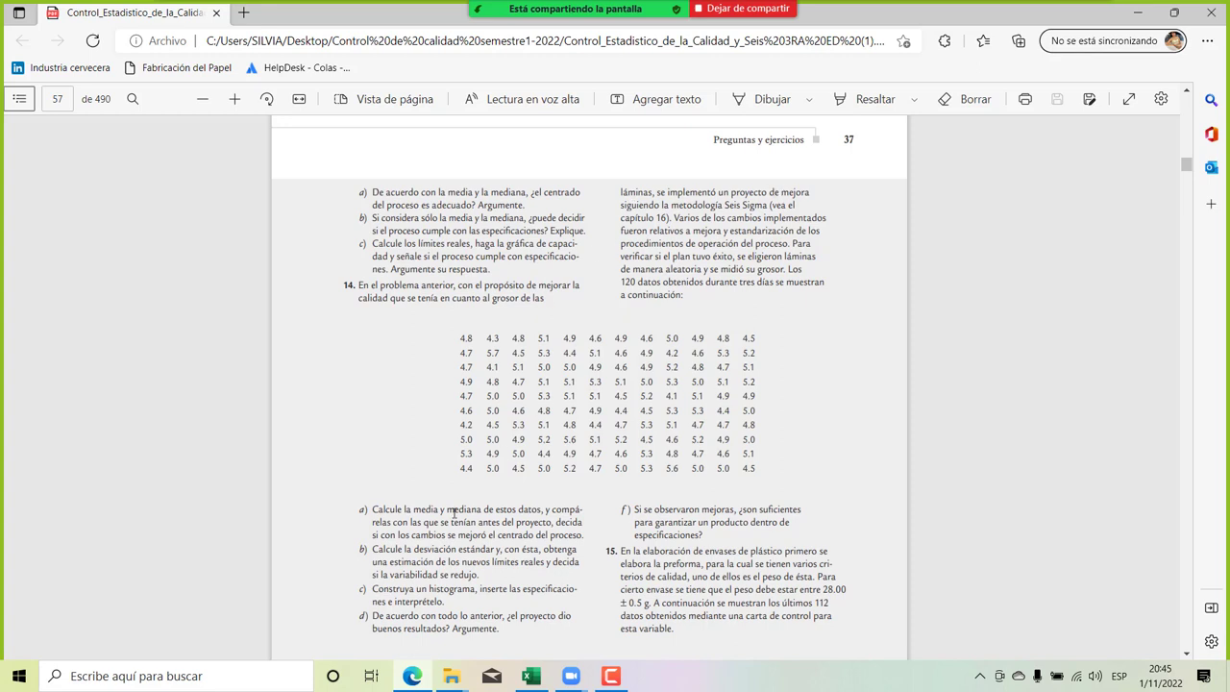
scroll(453, 515, down, 1)
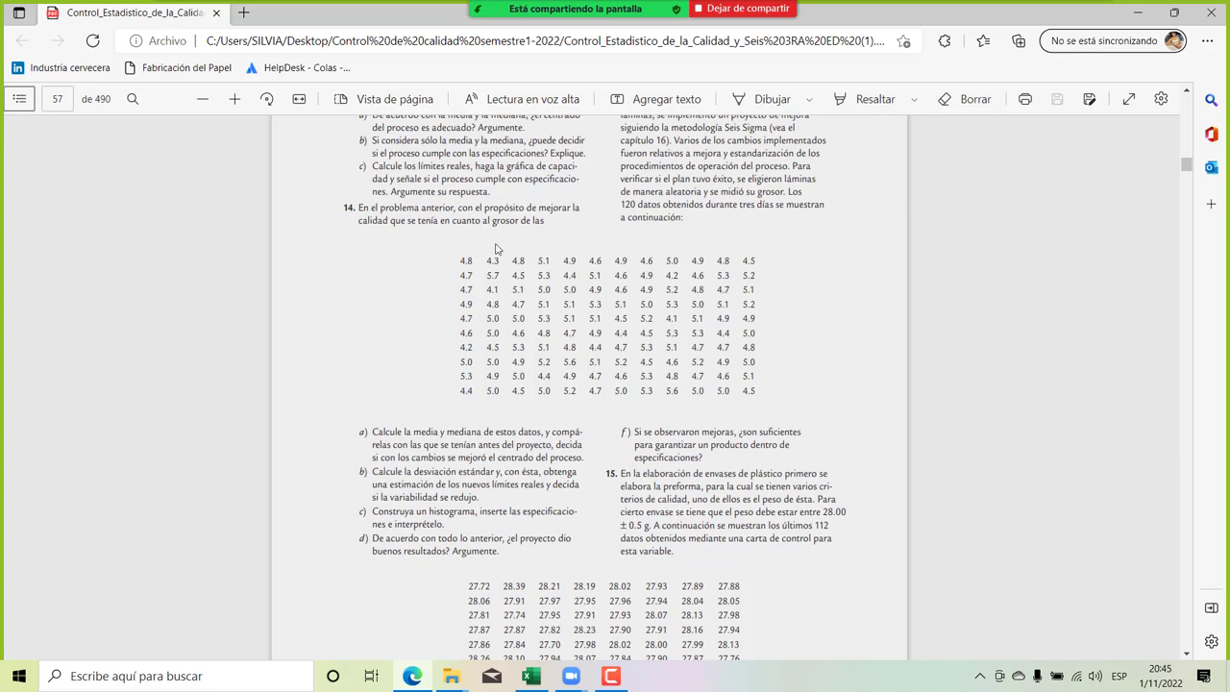
scroll(496, 249, up, 1)
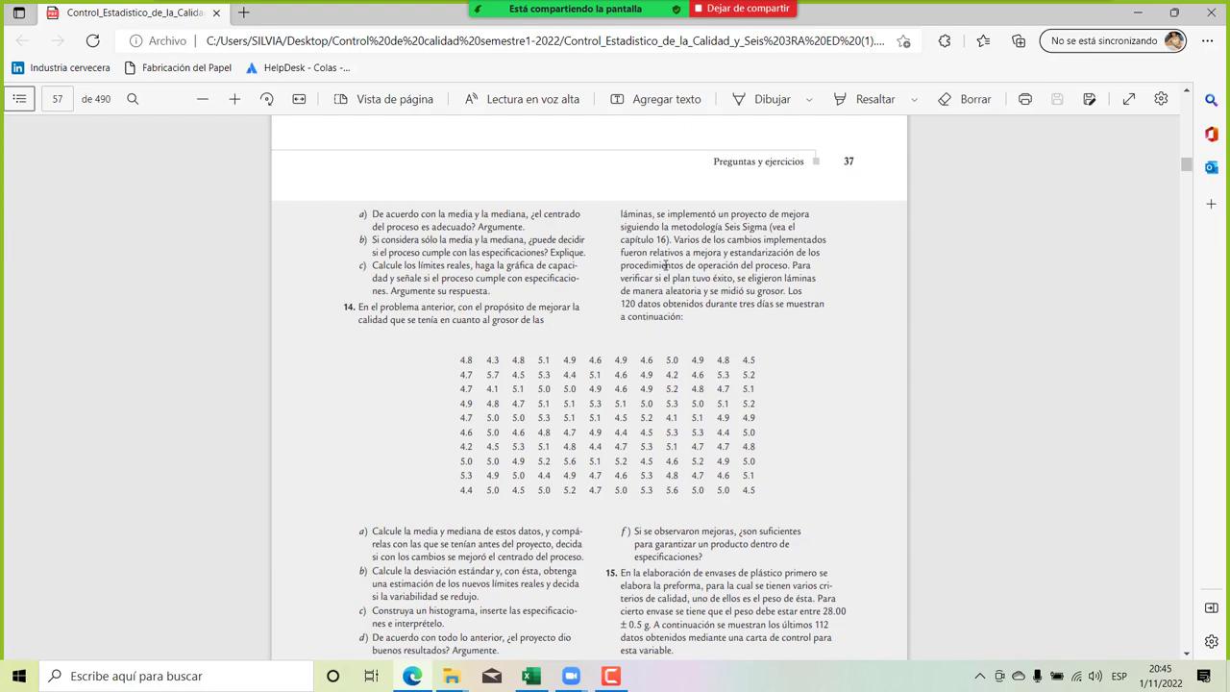
scroll(685, 276, down, 3)
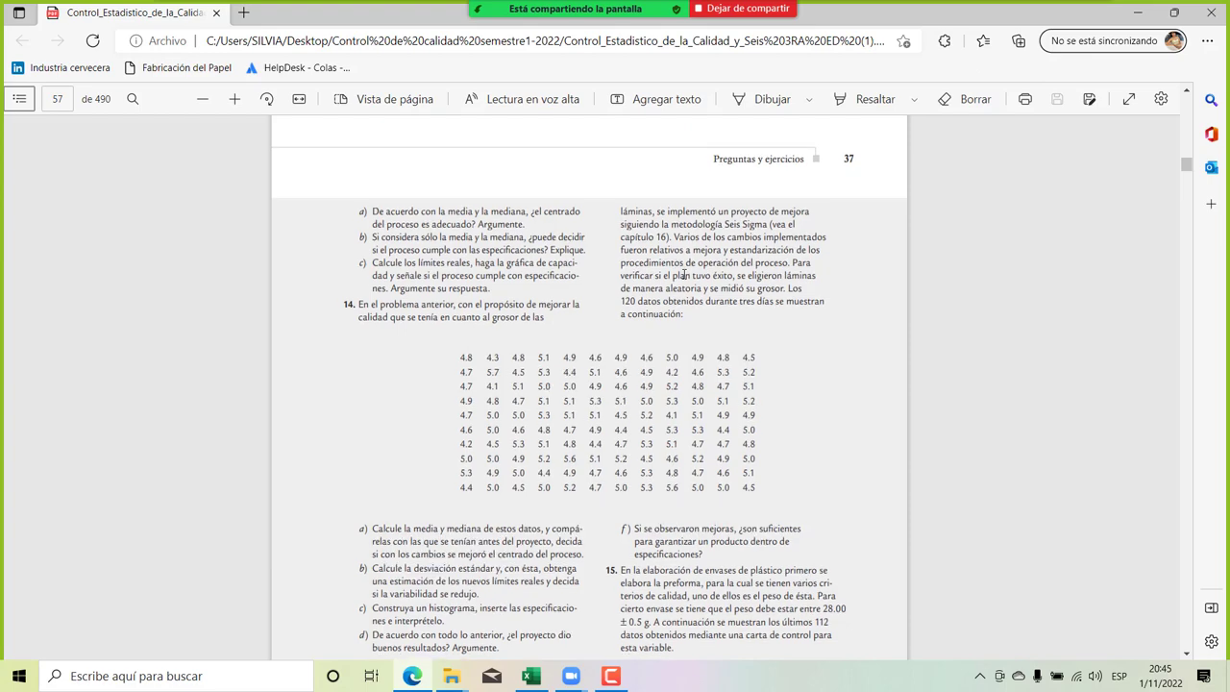
Examine exercise 16 on the sand sack weights in the textbook, then switch to Excel and view its data on the EJ 16 worksheet.
scroll(684, 276, down, 7)
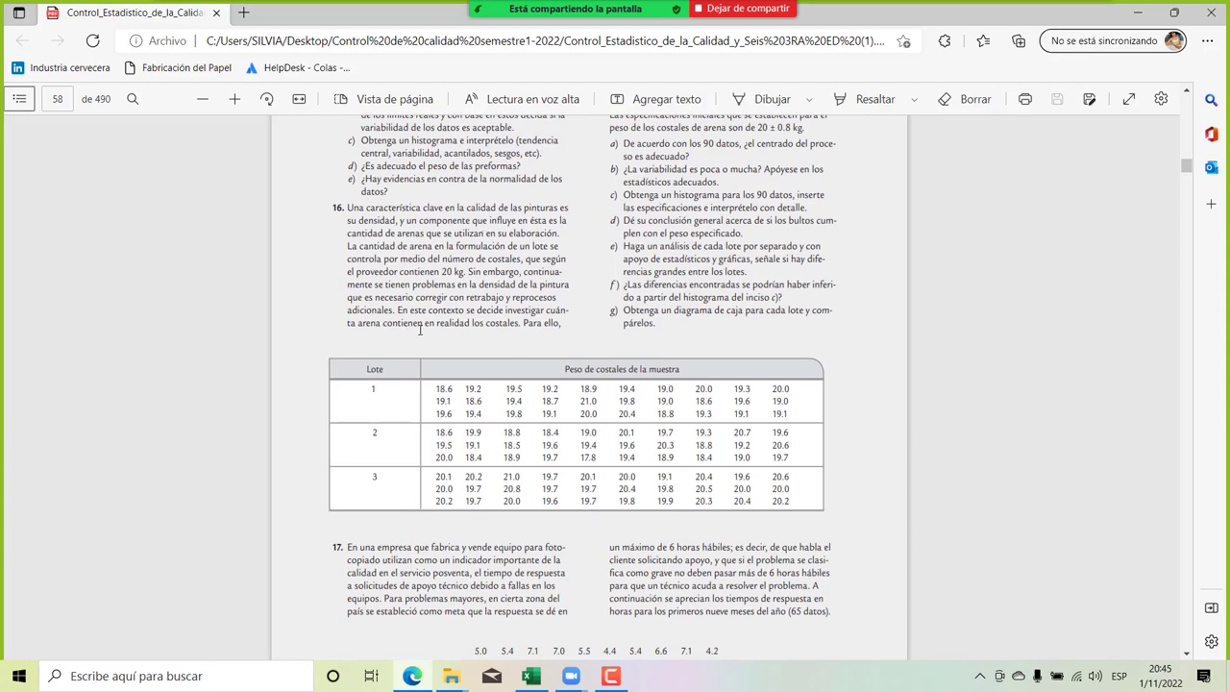
scroll(510, 292, down, 3)
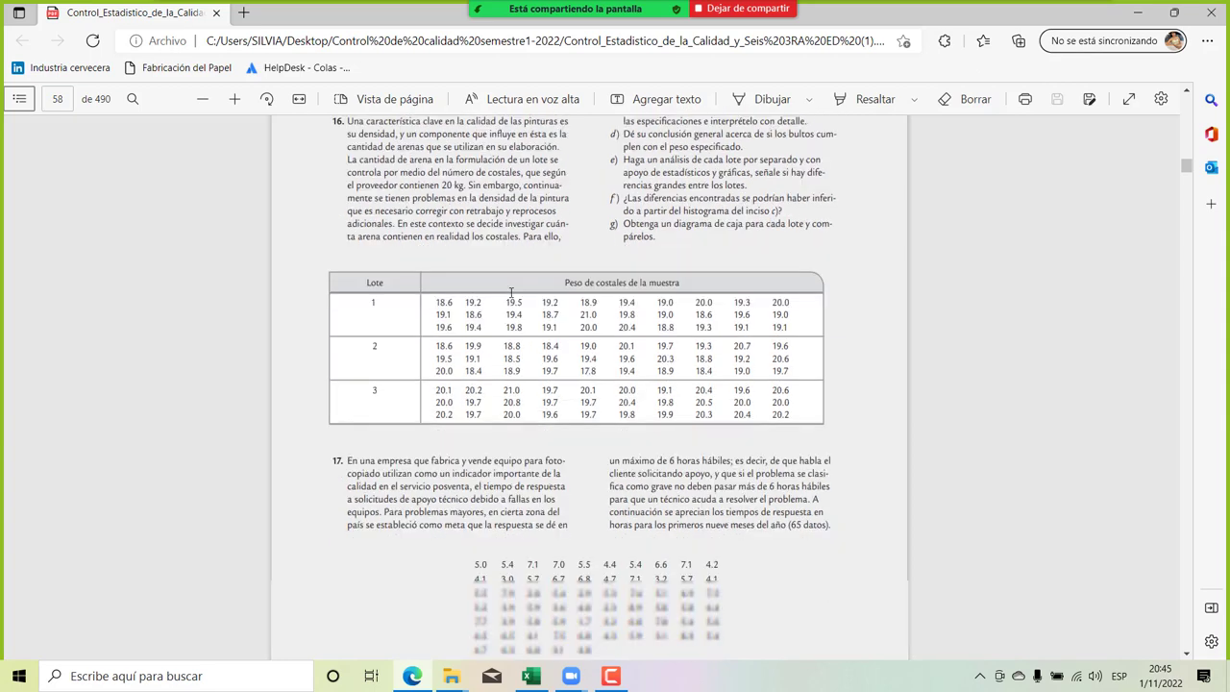
scroll(511, 291, up, 6)
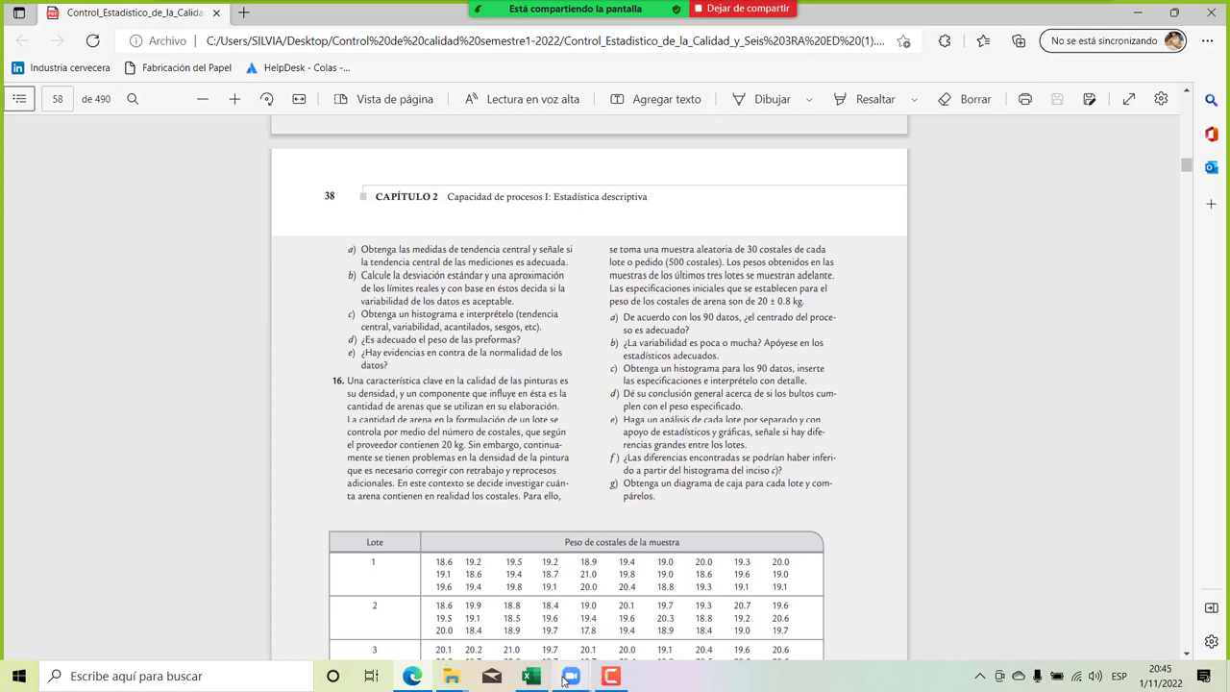
click(531, 676)
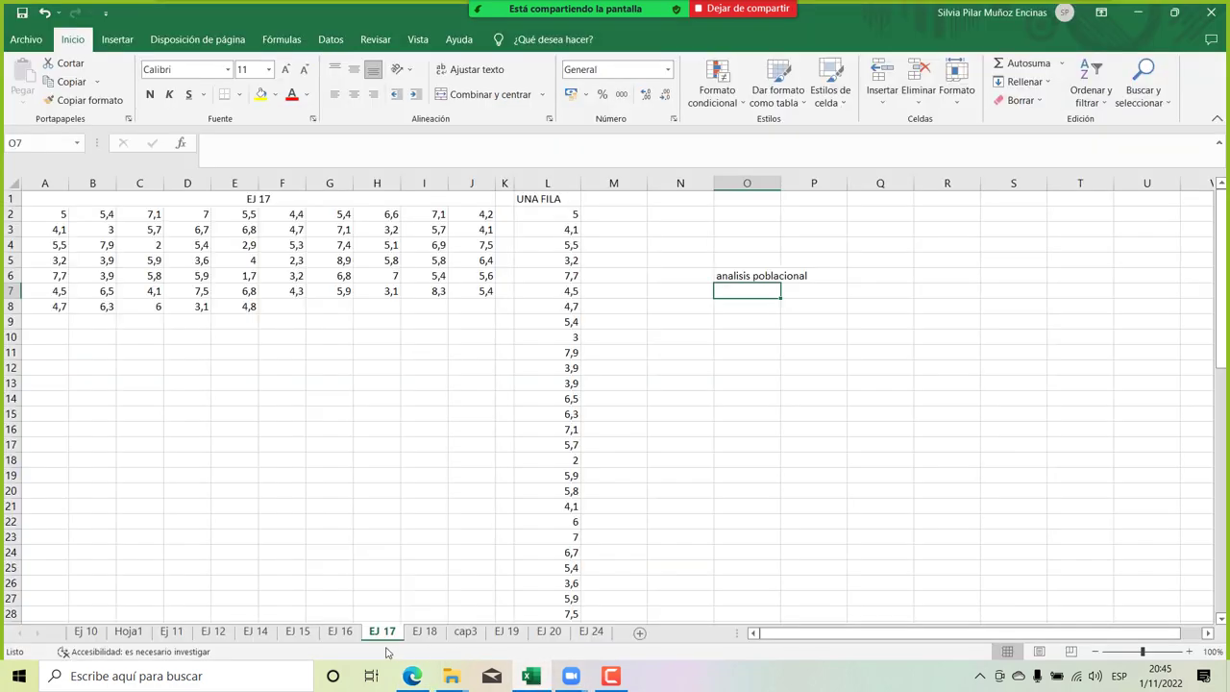
click(340, 632)
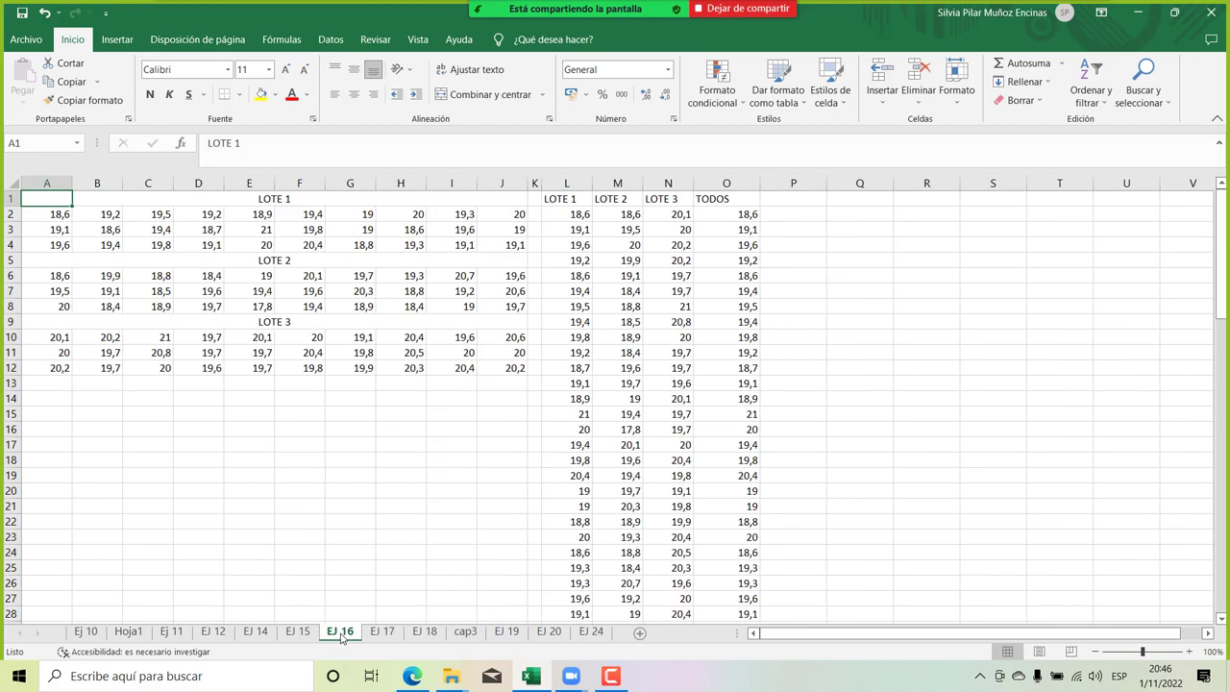
click(799, 352)
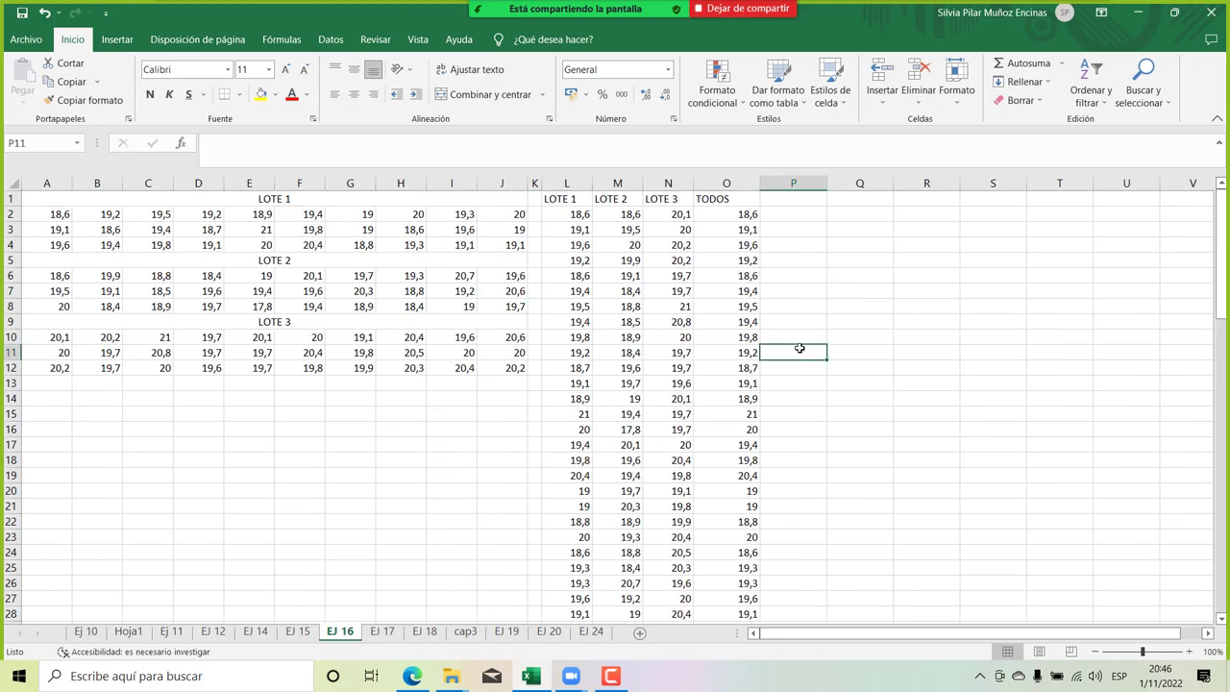
click(886, 275)
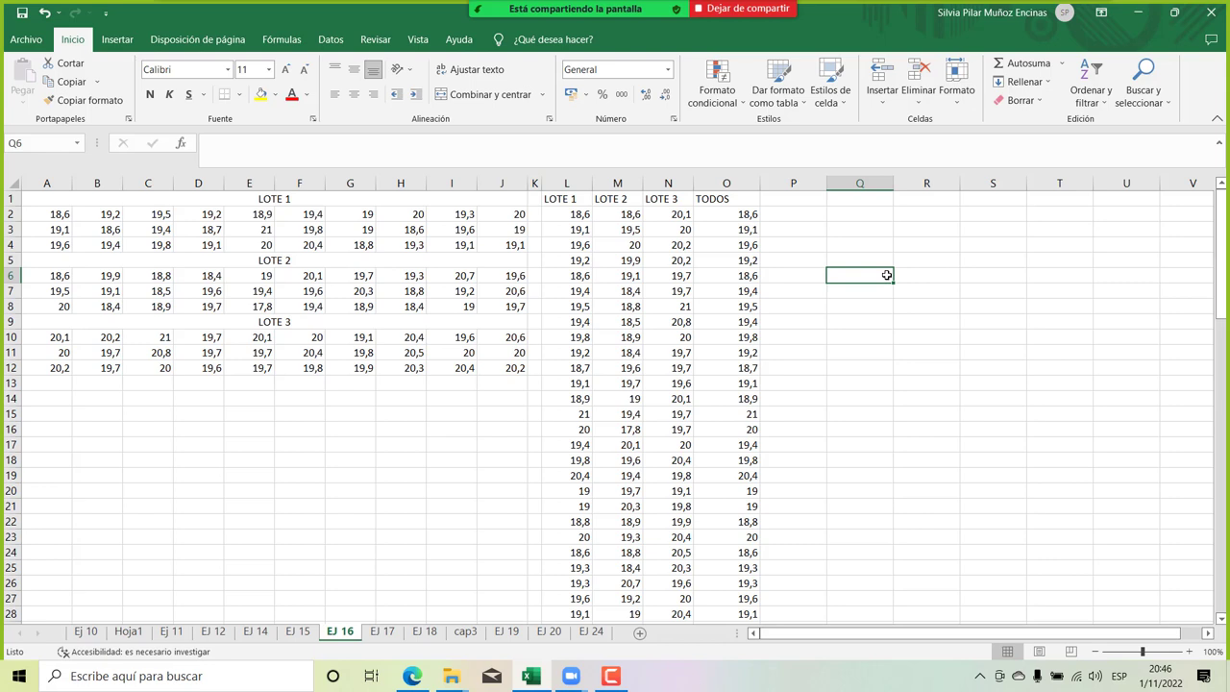
click(874, 247)
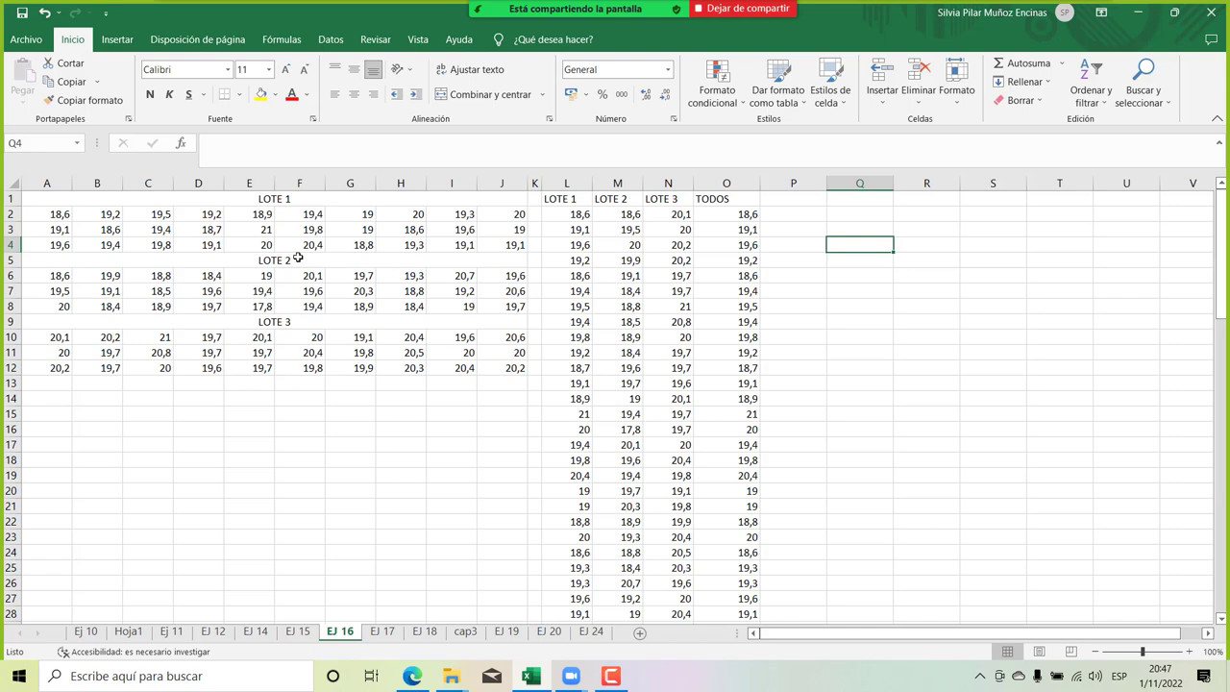
Enter the notes "120-150" in cell R4 and "4 a 10 dias" in cell S4 of the EJ 16 worksheet.
click(919, 251)
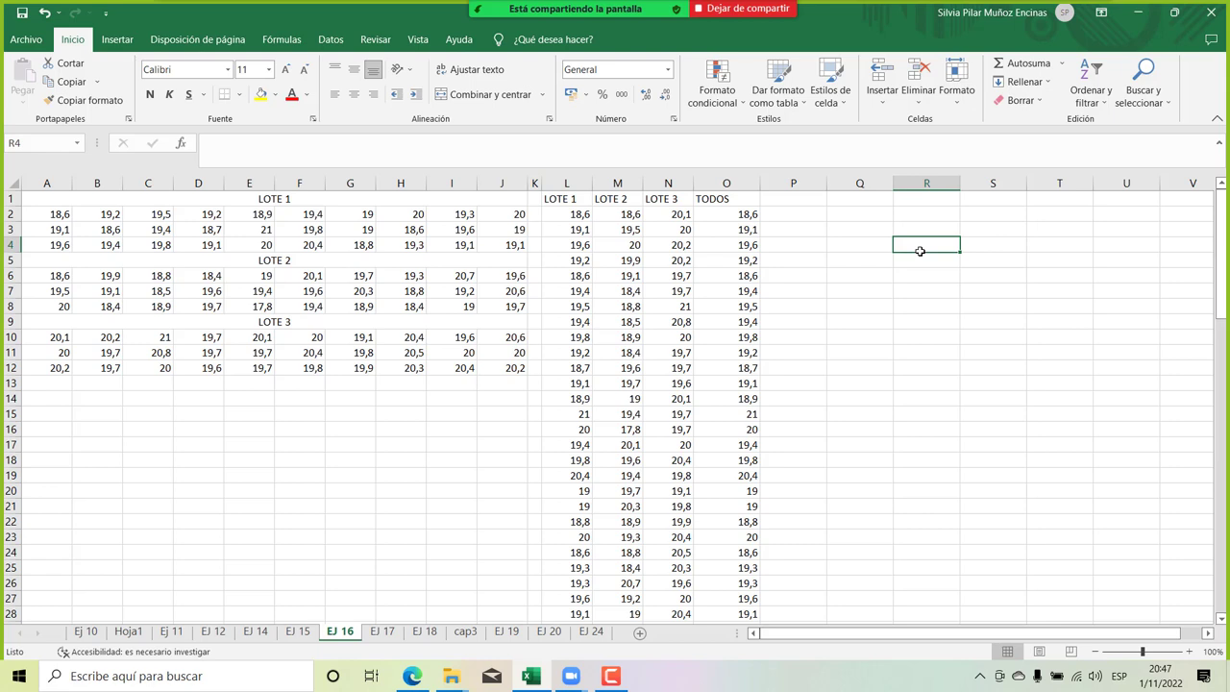
text(120-150)
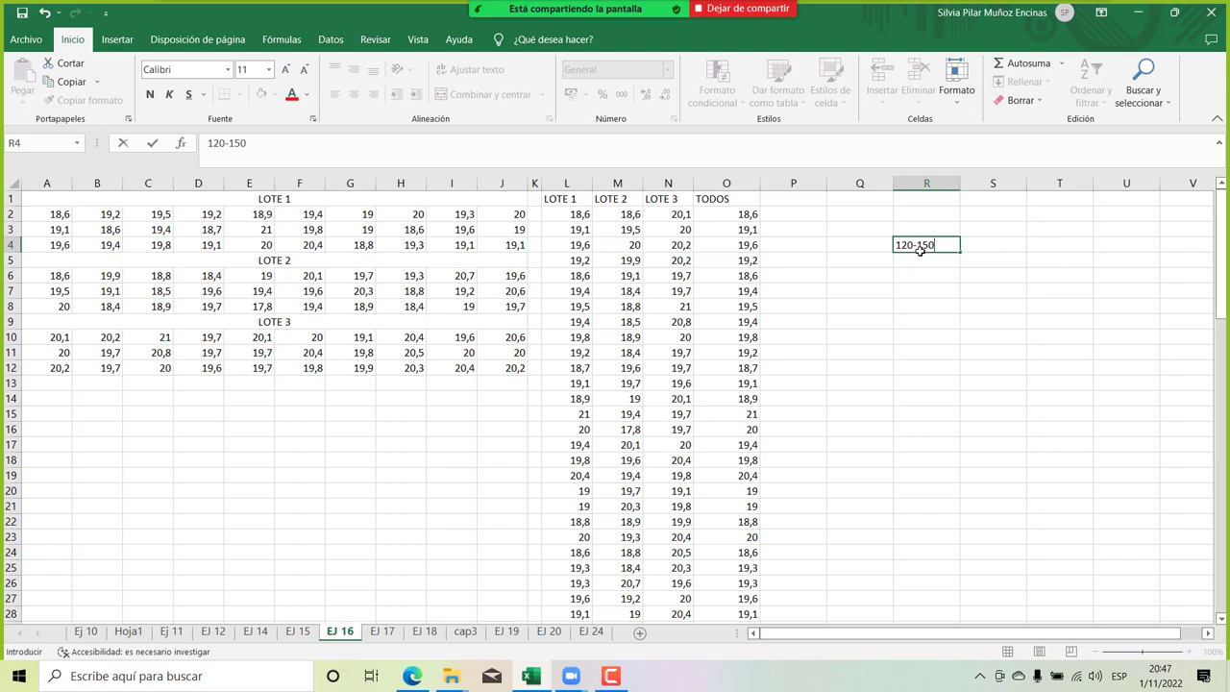
key(Tab)
text(4-10)
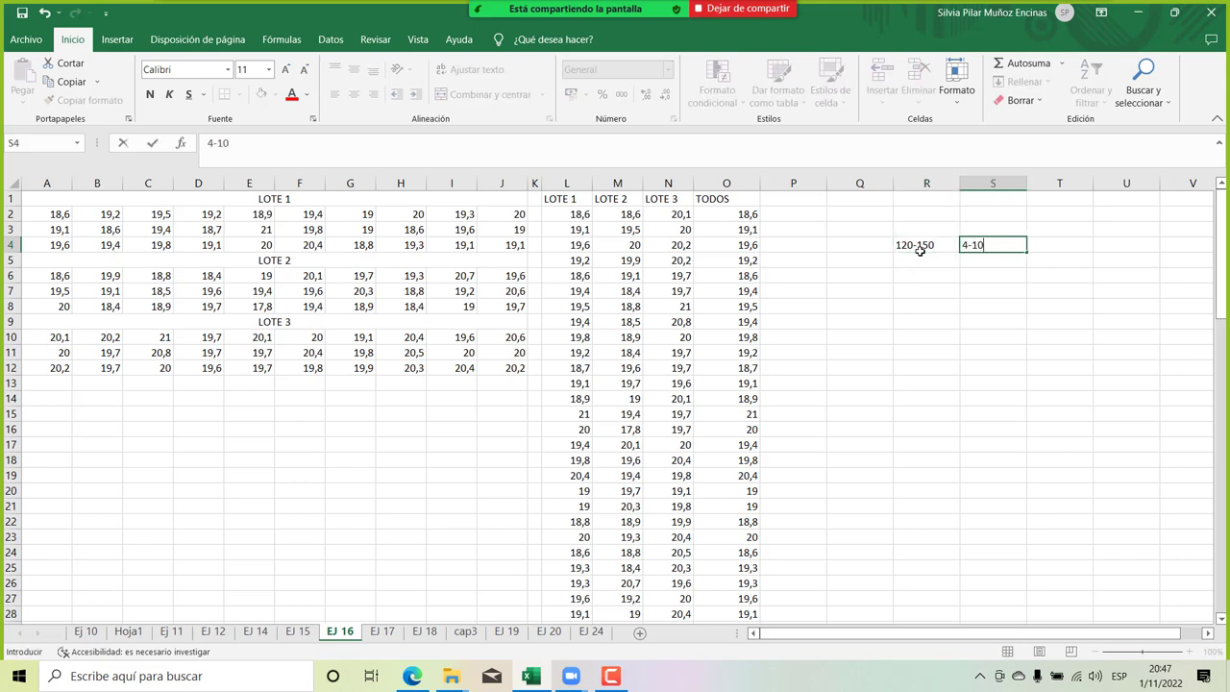
key(Return)
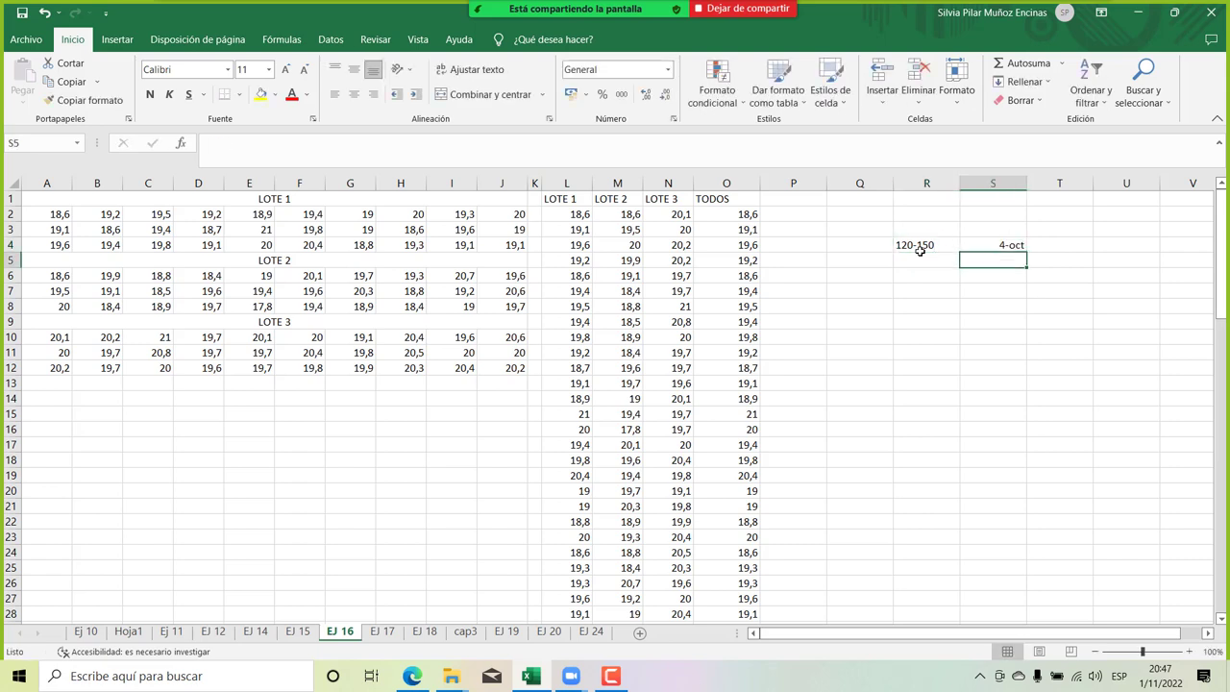
key(Up)
text(4)
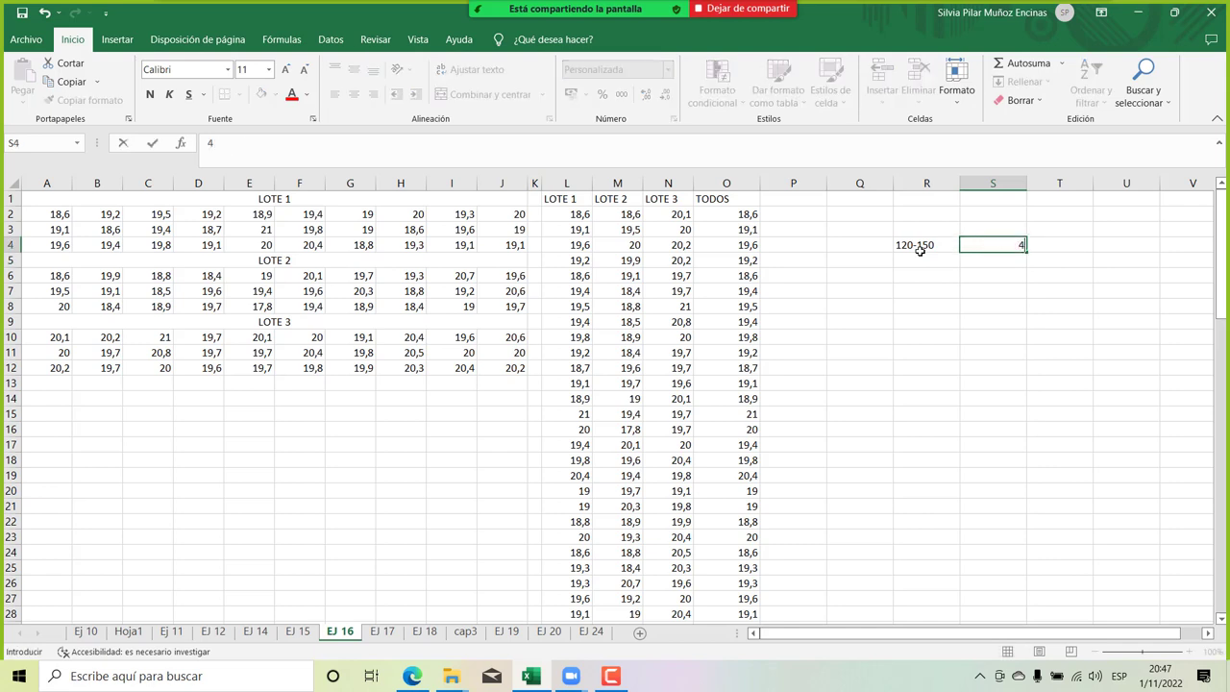
text( a 10 dias)
key(Return)
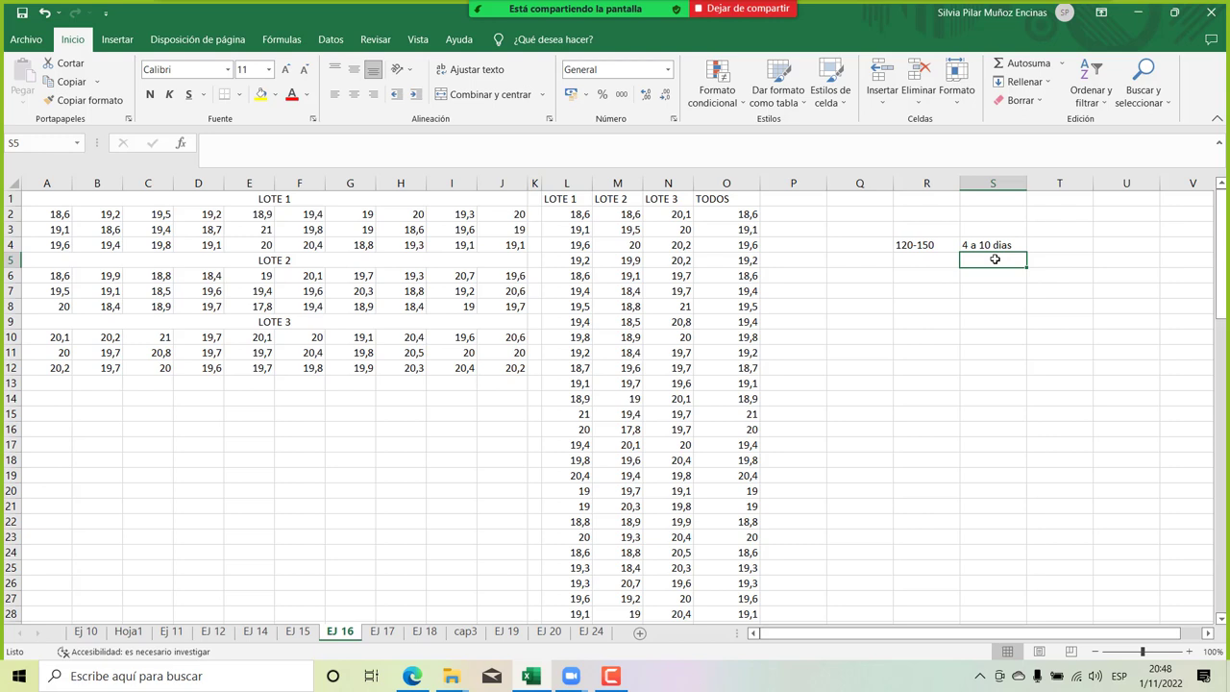
Clear the notes from cells R4 to T4.
click(935, 264)
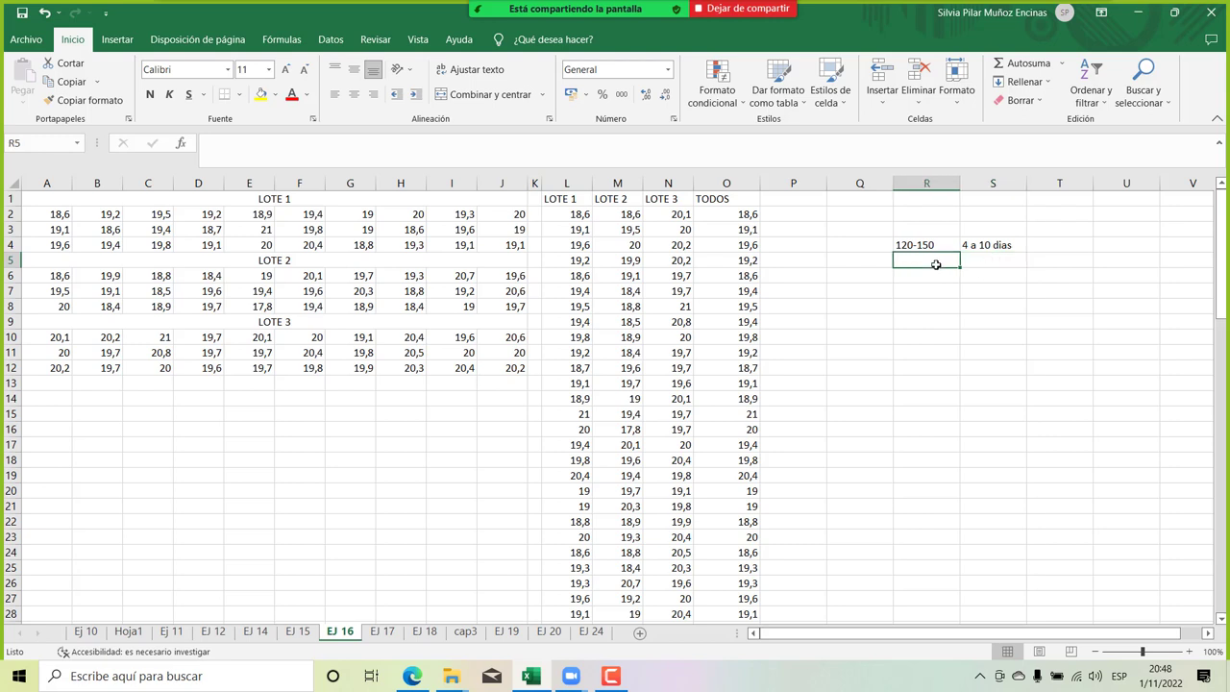
click(918, 244)
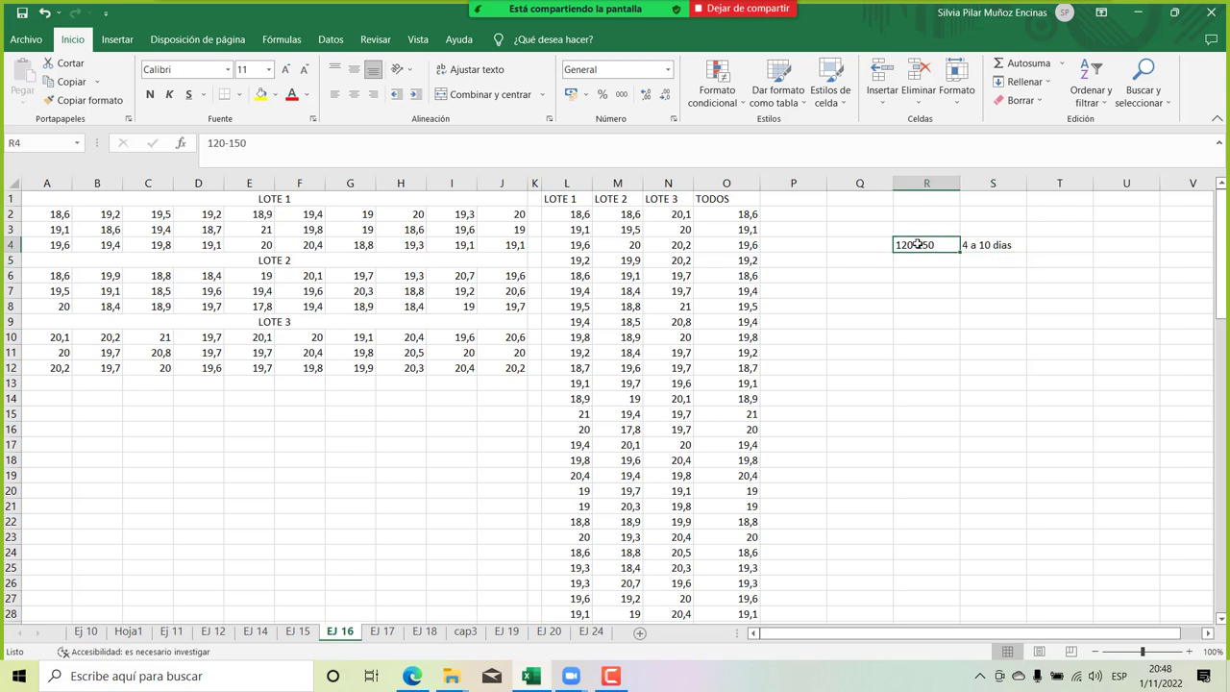
click(917, 265)
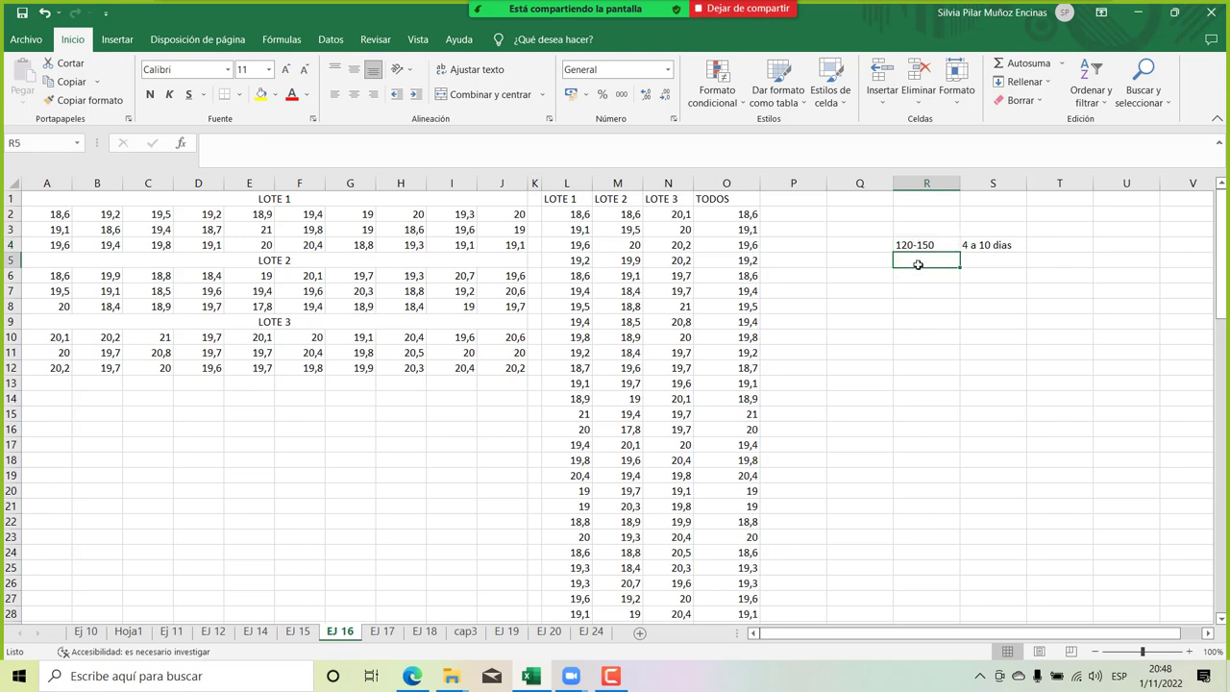
click(910, 245)
key(shift+Right)
key(shift+Right)
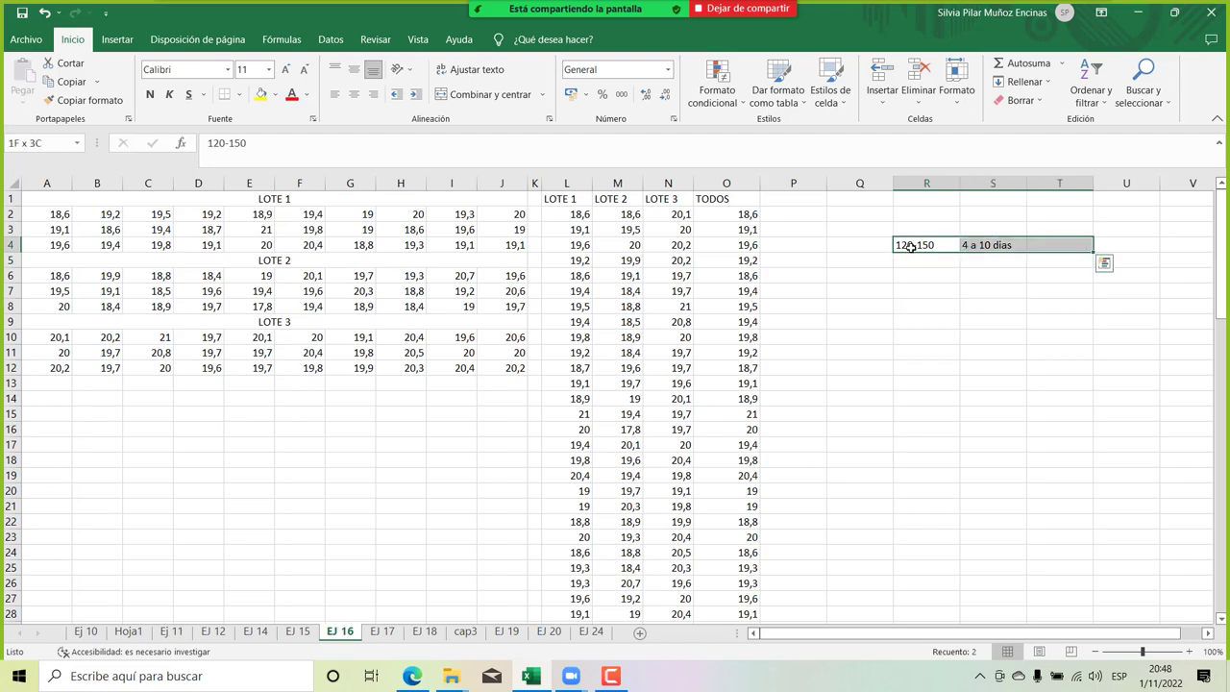
key(Delete)
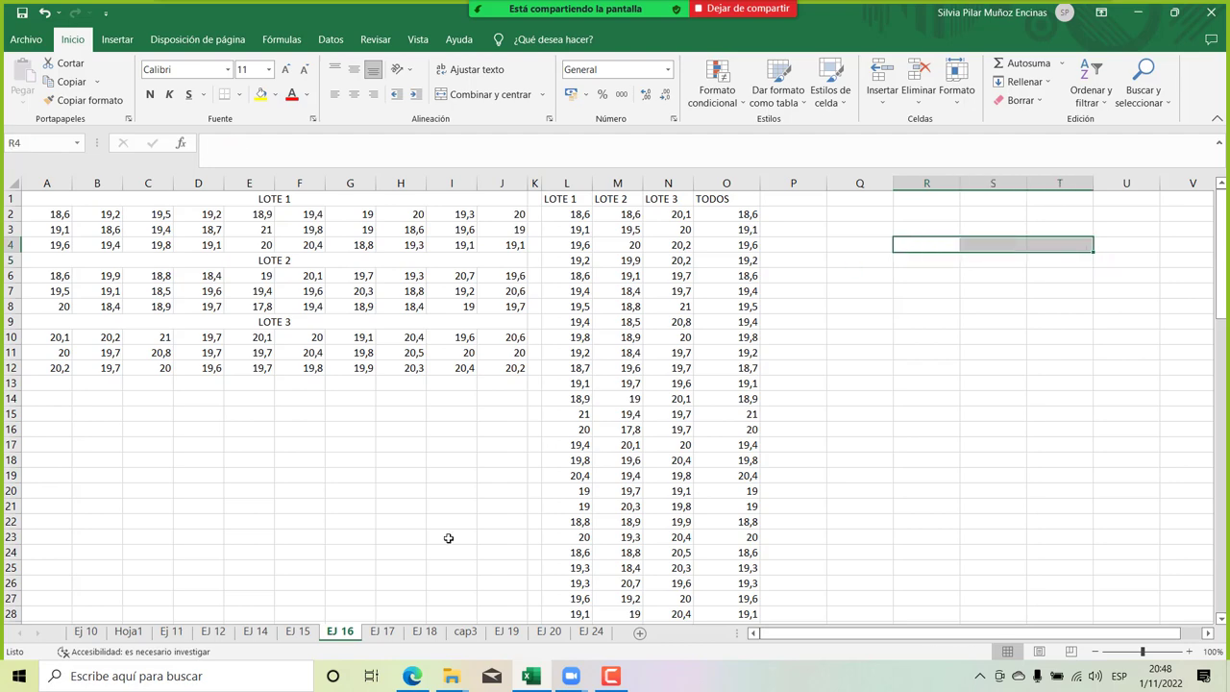
Switch to the textbook PDF in Edge and examine exercise 16's statement, weight specifications, questions and lot data.
click(412, 675)
scroll(496, 447, down, 3)
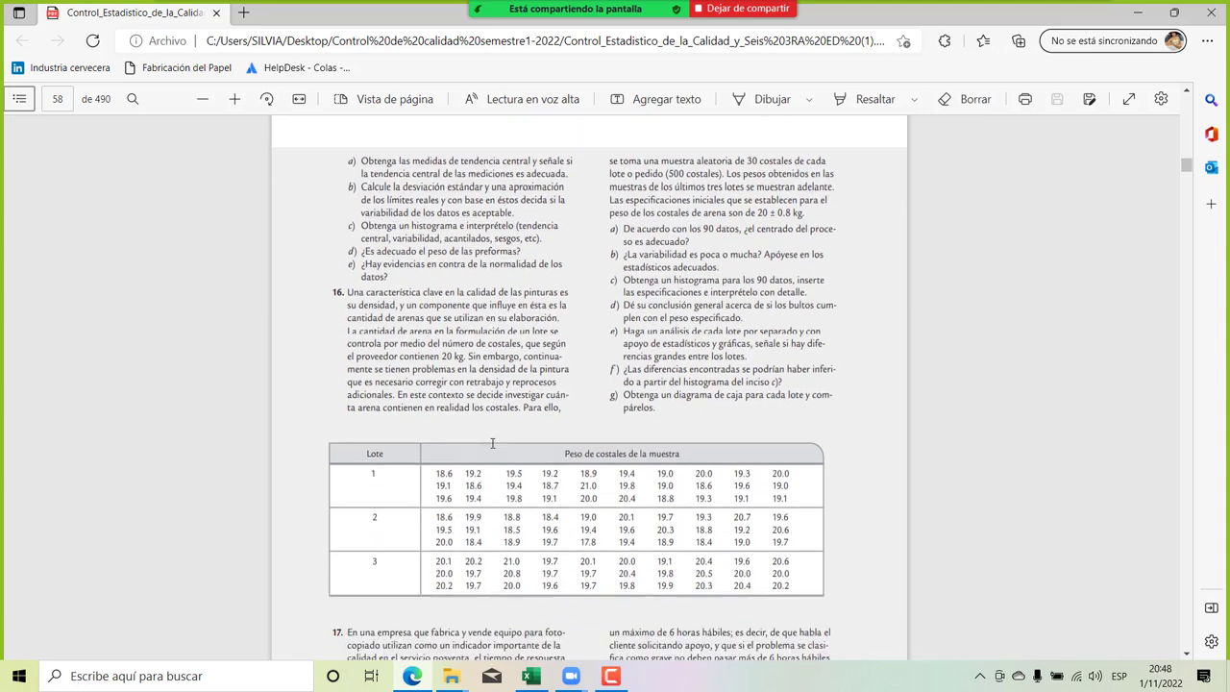
scroll(492, 443, up, 1)
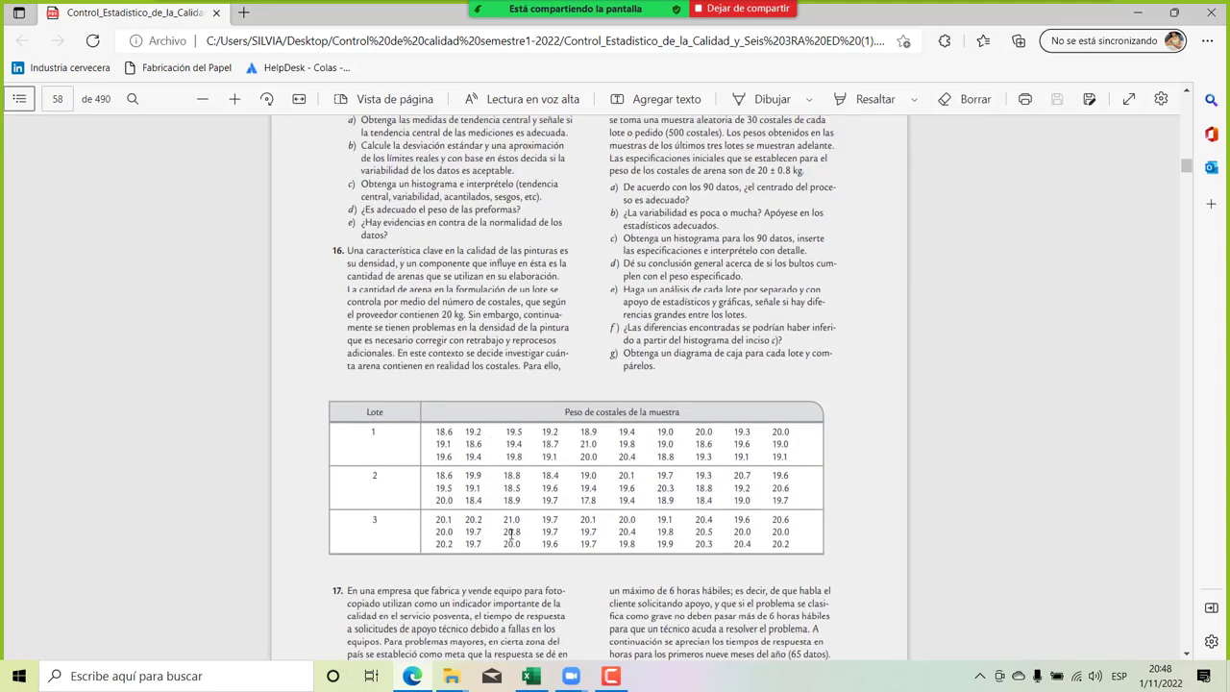
click(529, 678)
click(529, 678)
scroll(506, 338, up, 1)
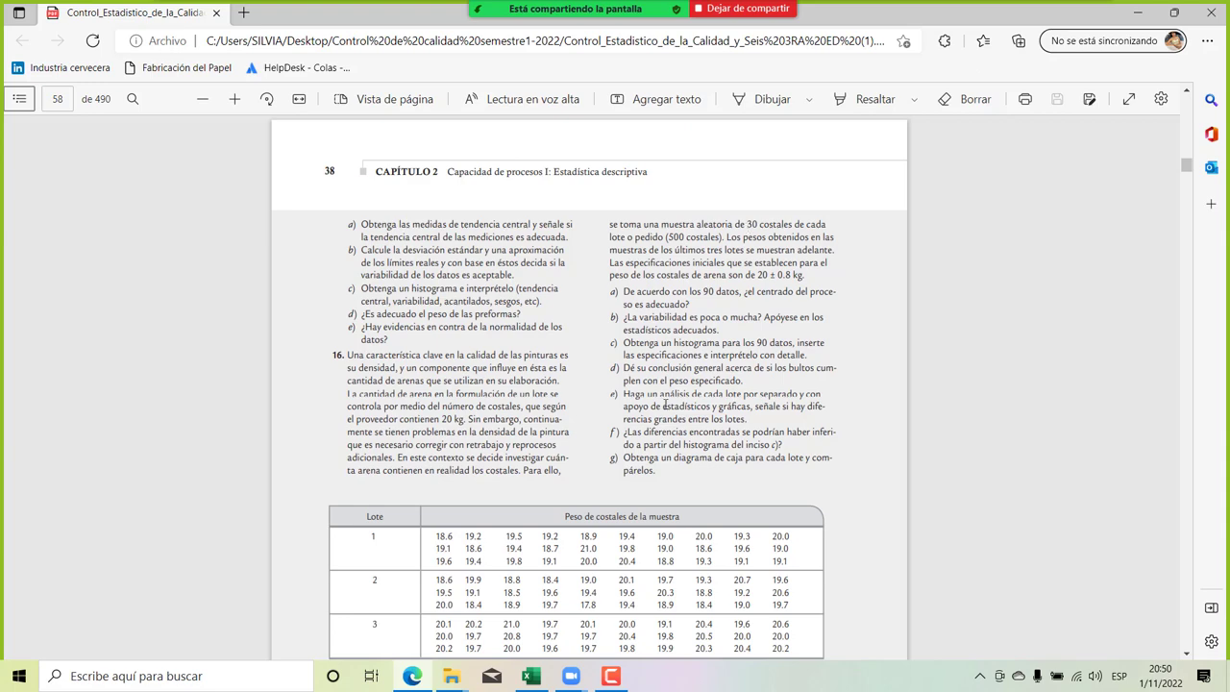
scroll(672, 395, down, 3)
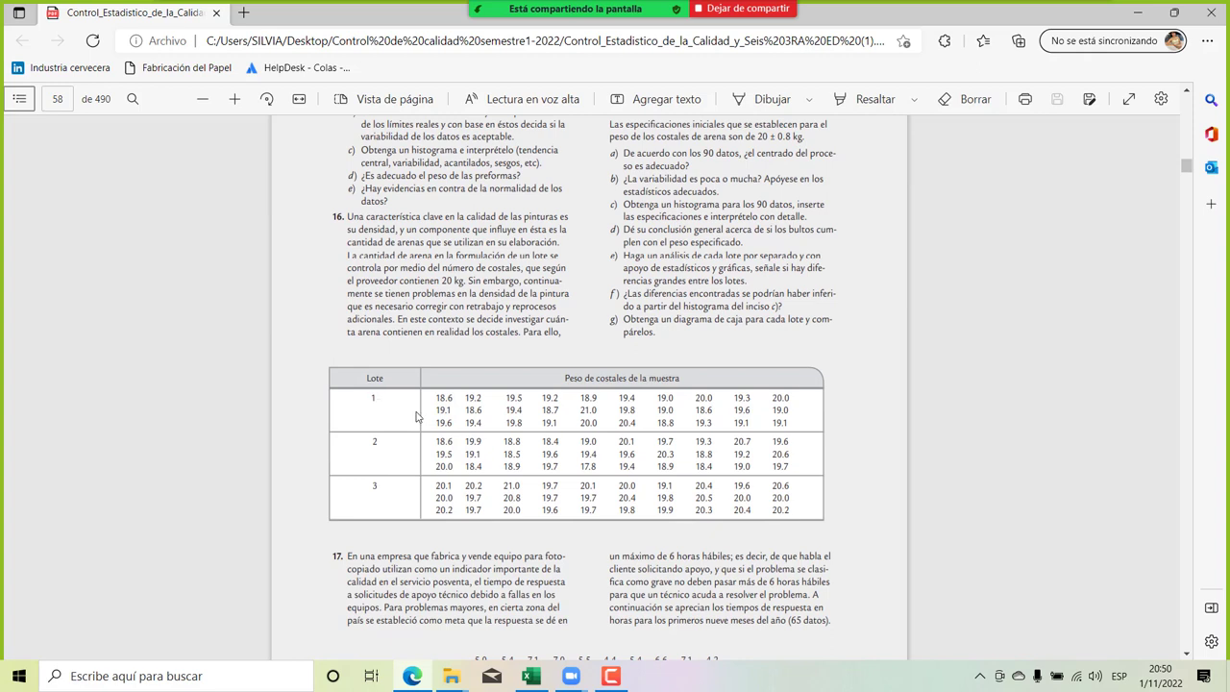
scroll(416, 415, up, 1)
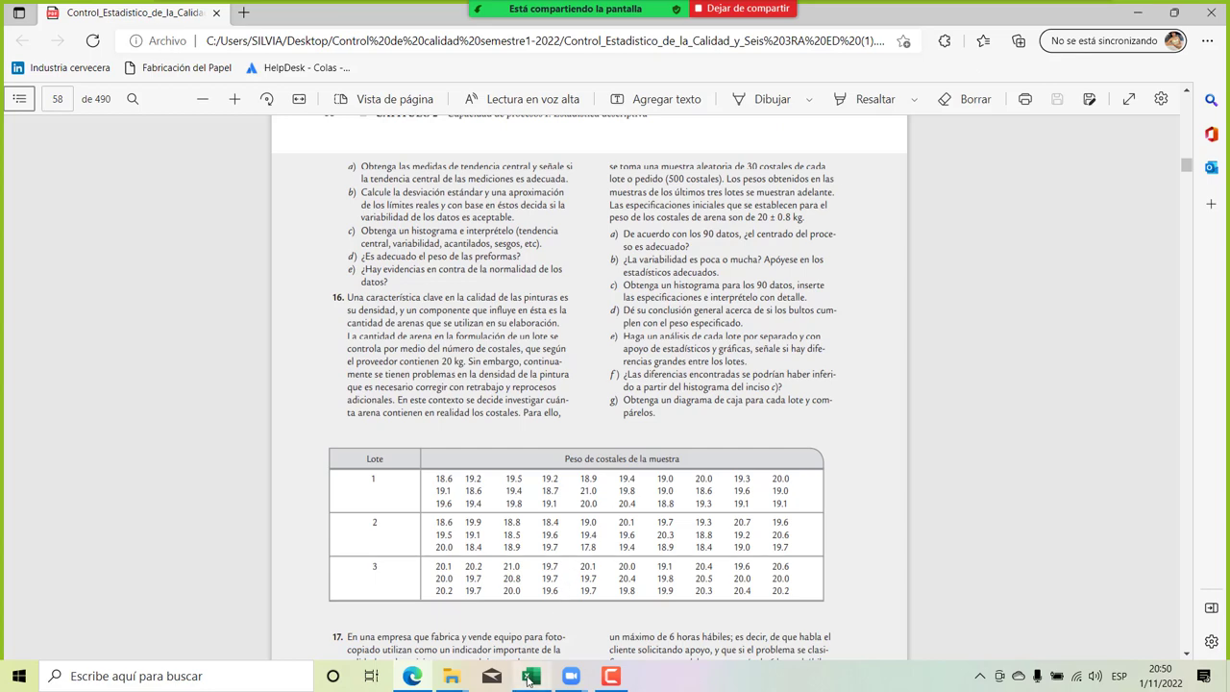
Switch to Excel and enter "20 kg" in cell R4 and "valor nominal" in cell S4 of the EJ 16 worksheet.
mouse_move(529, 681)
click(523, 638)
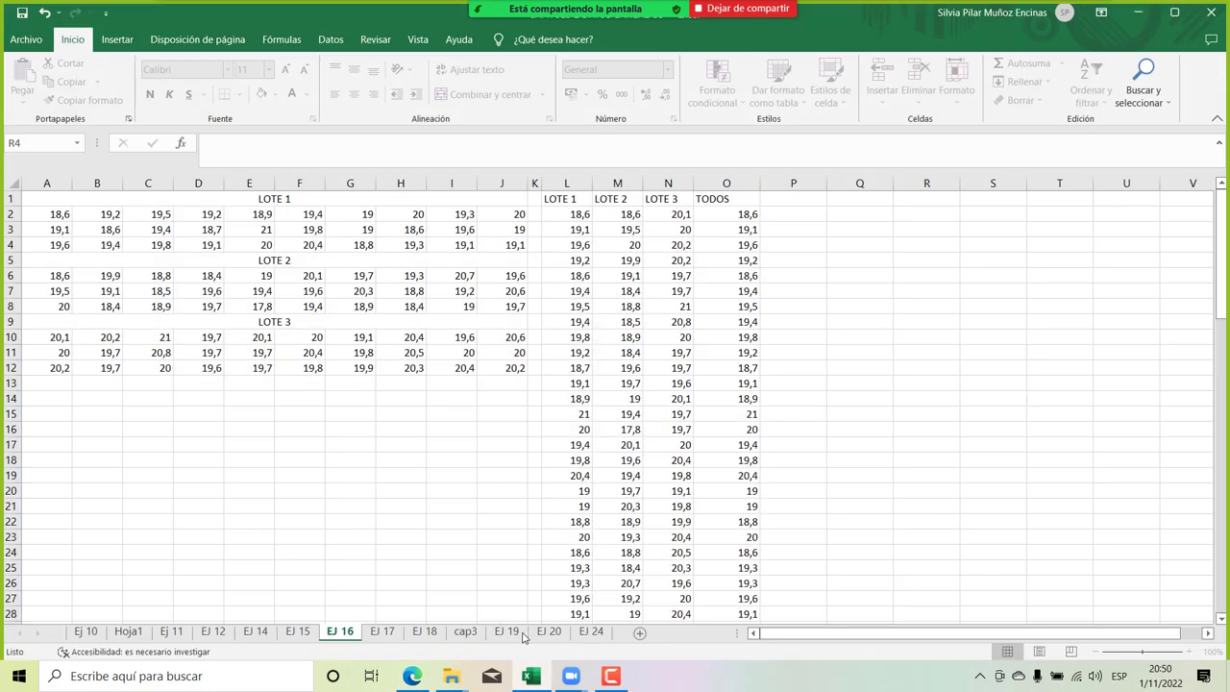
click(916, 246)
text(20 kg)
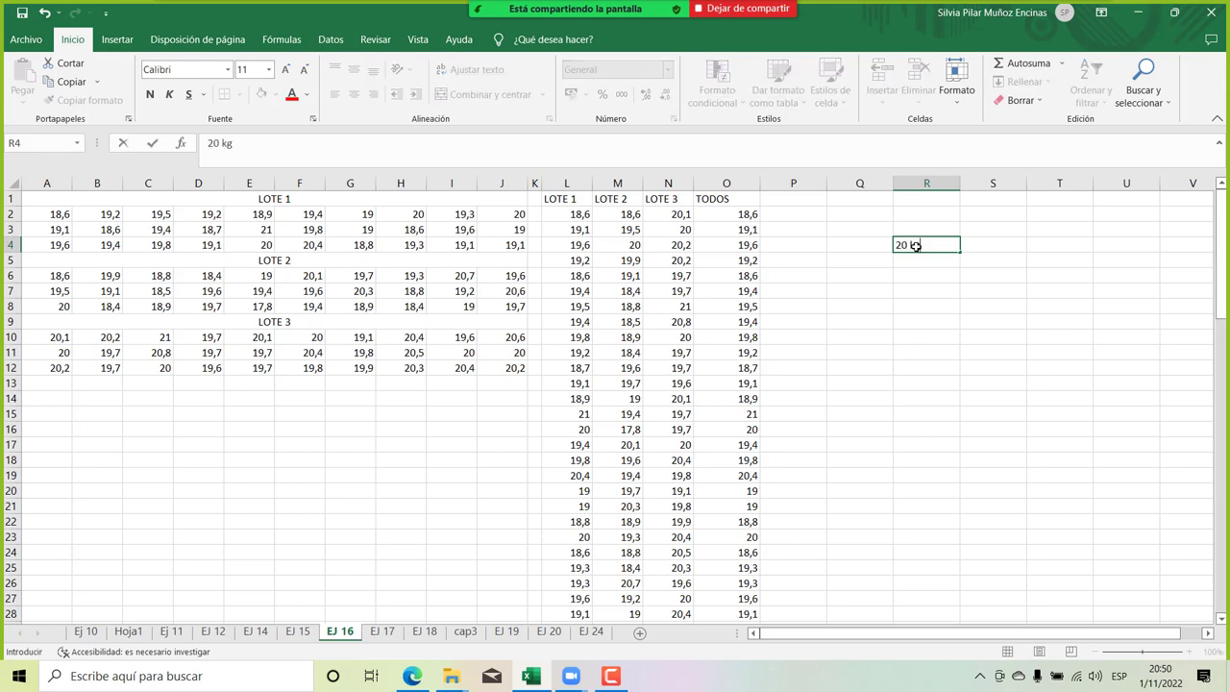
key(ctrl+Return)
key(Tab)
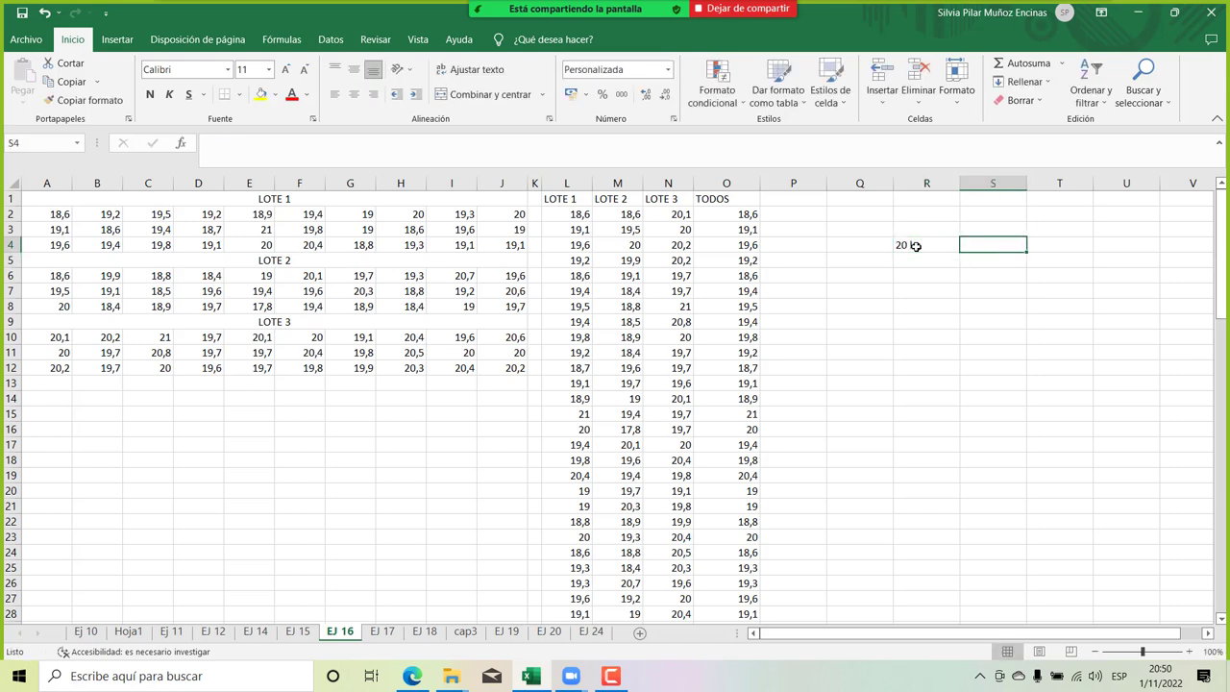
text(valor no)
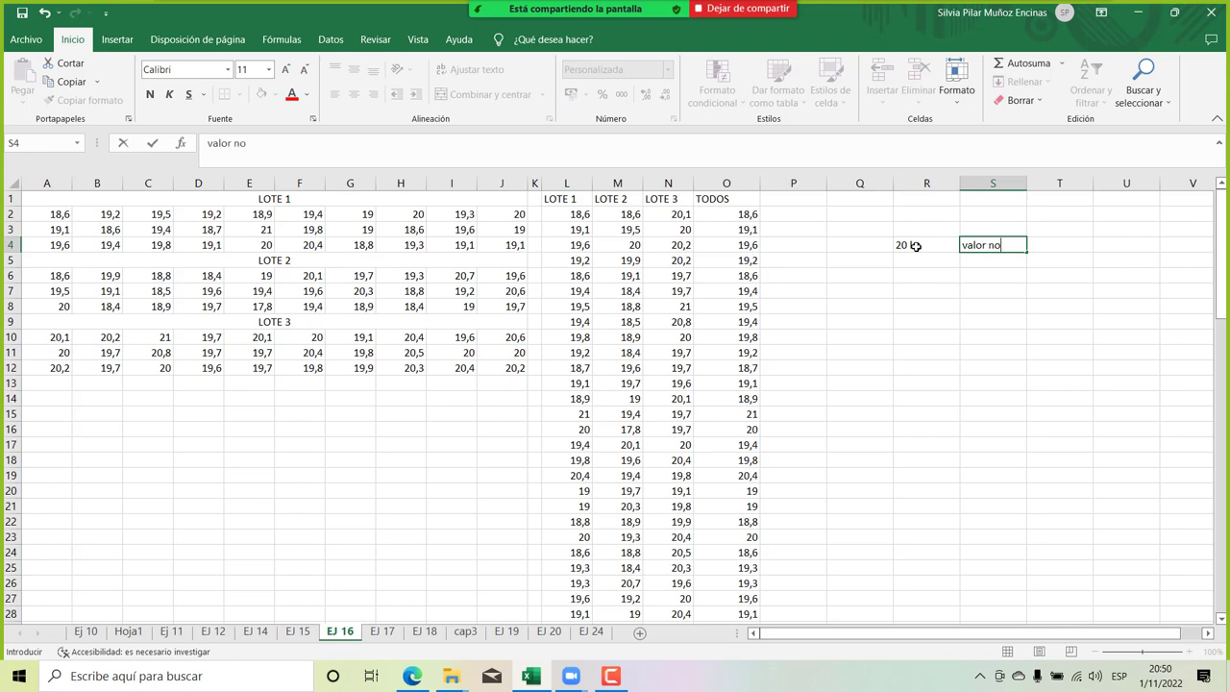
text(minal)
key(Return)
Enter the equivalent terms "valor objetivo" in cell S5 and "target" in cell S6.
key(ctrl+d)
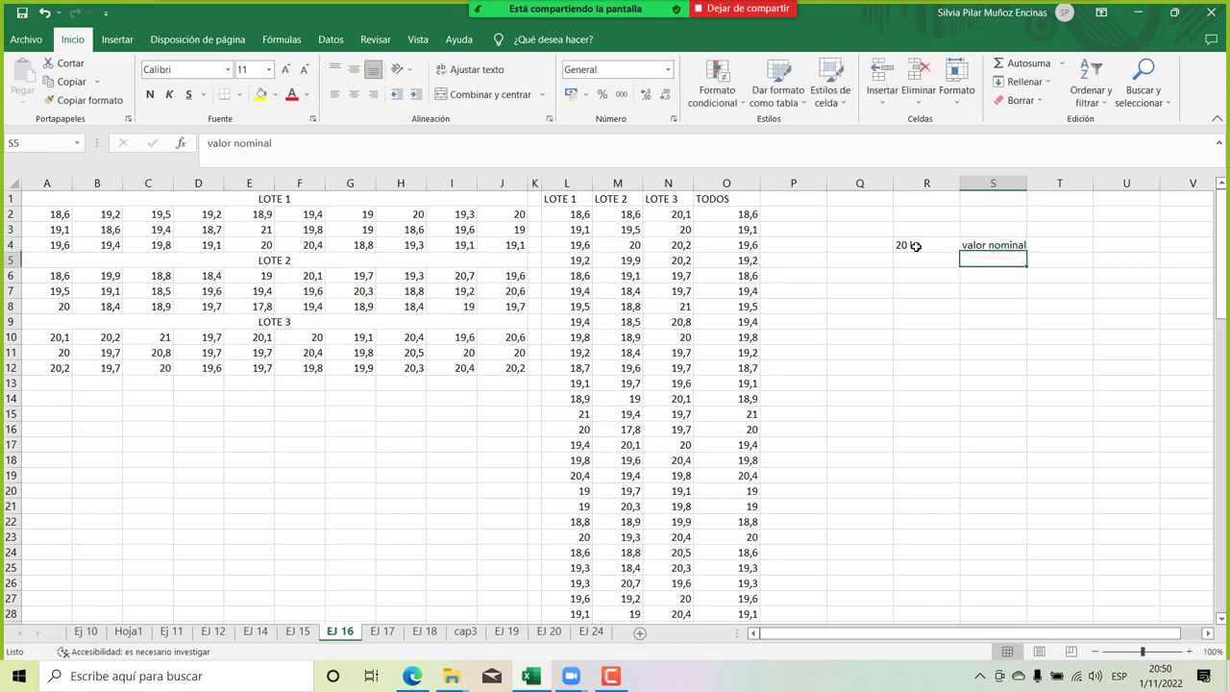
text(alor ob)
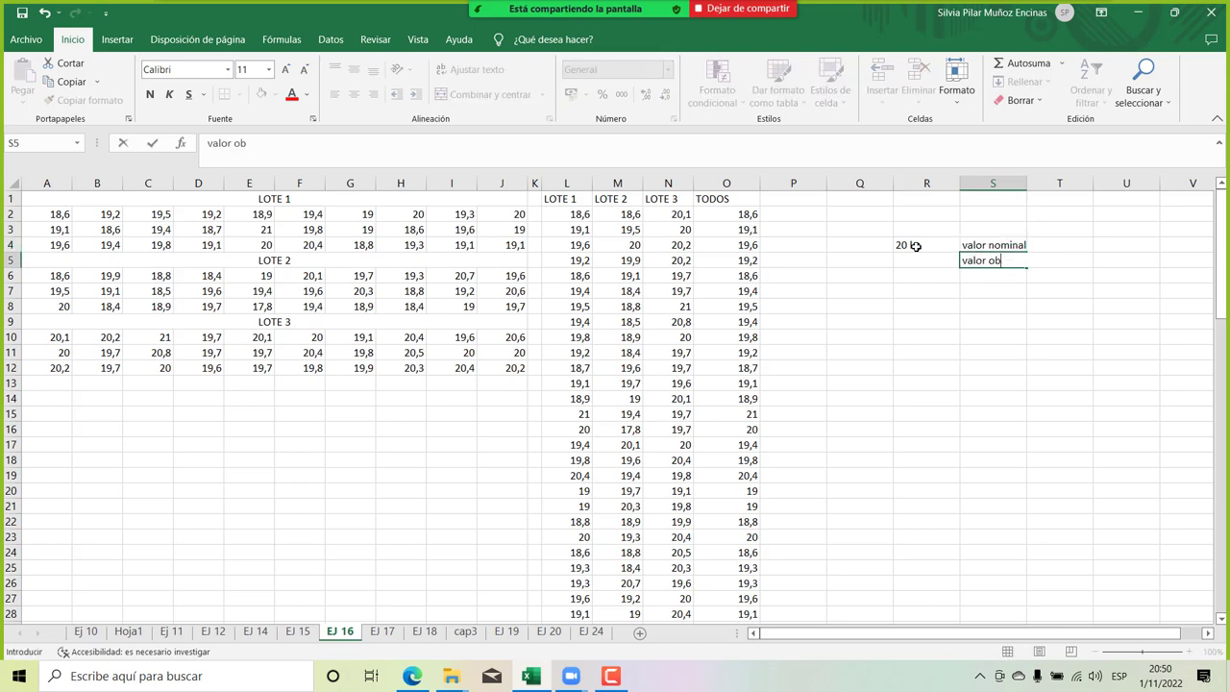
text(jetivo)
key(Return)
text(tar)
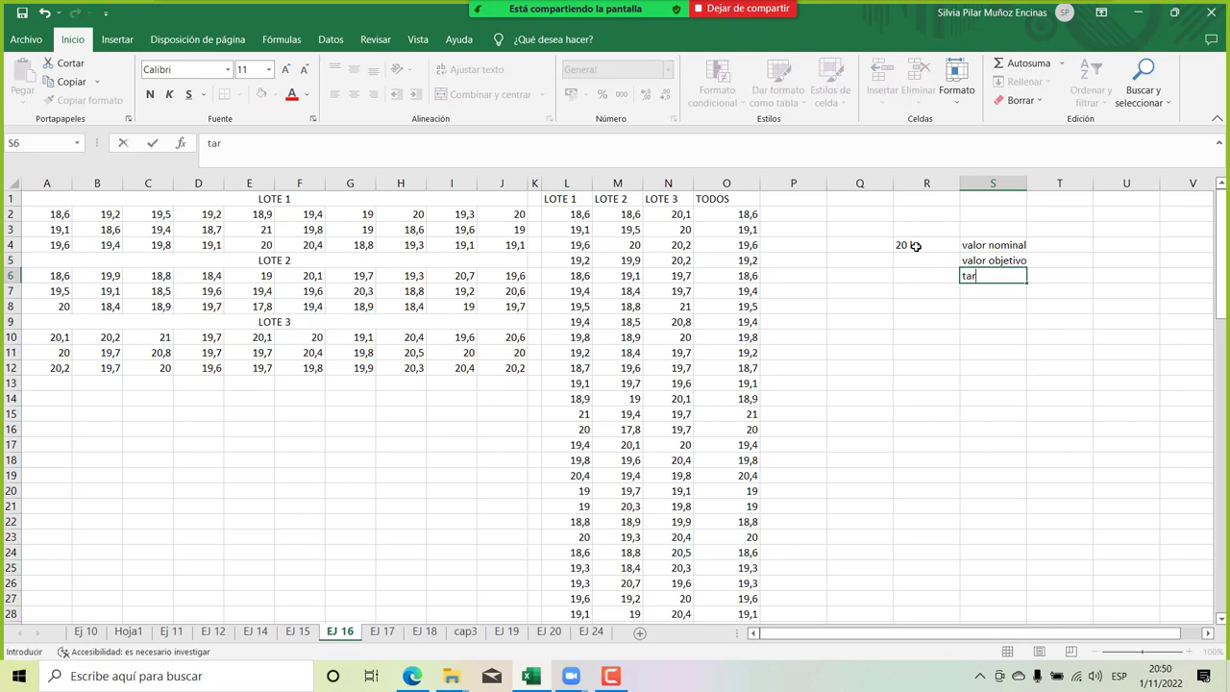
text(get)
key(Return)
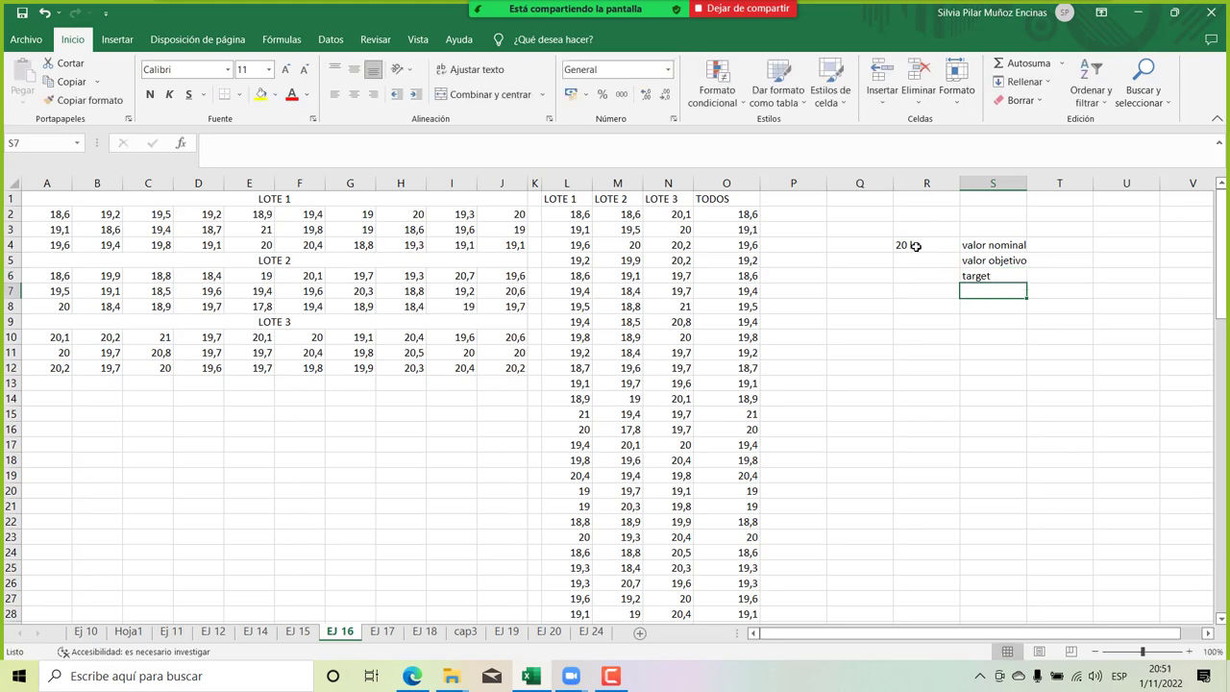
Check the sack weight specification in the textbook in Edge, then return to Excel and enter "ES=20,8" in R8 and "EI=19,2" in R9.
click(412, 675)
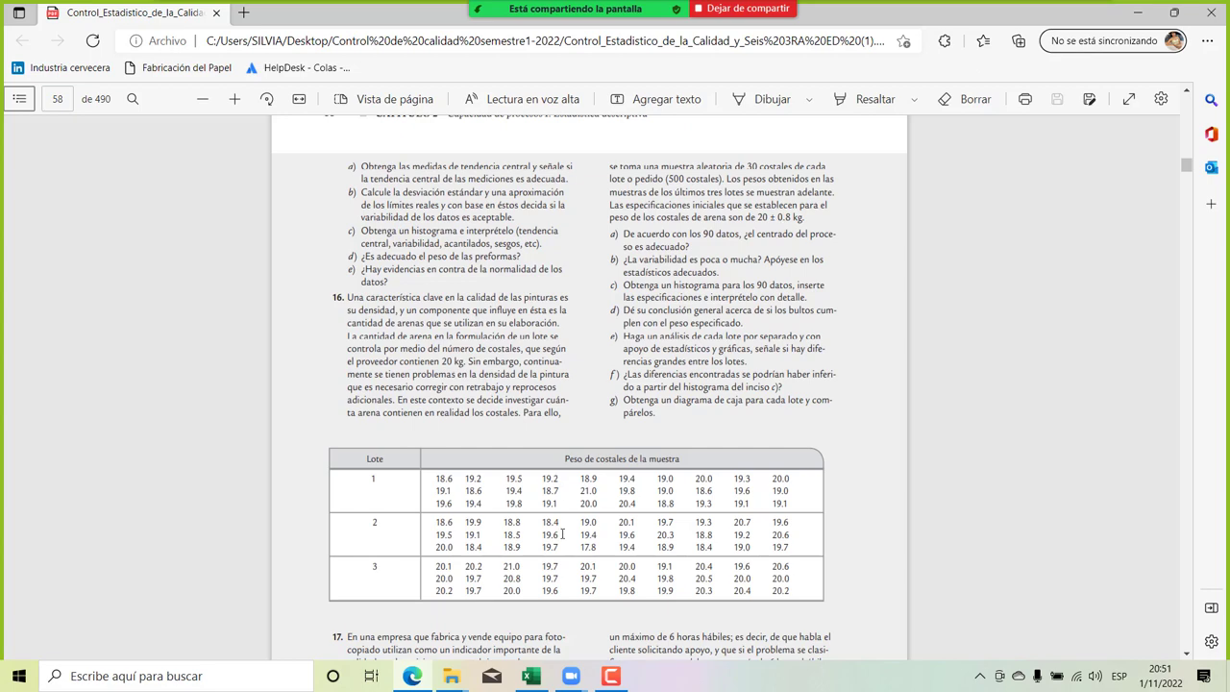
mouse_move(532, 678)
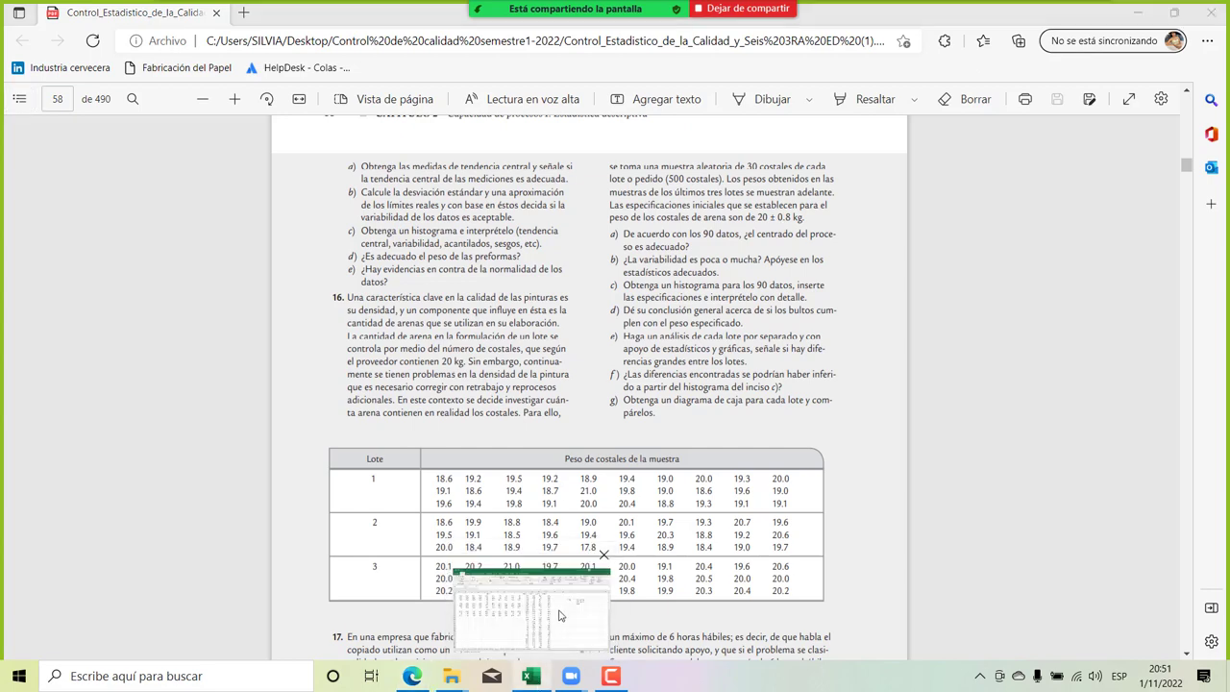
click(562, 615)
click(919, 307)
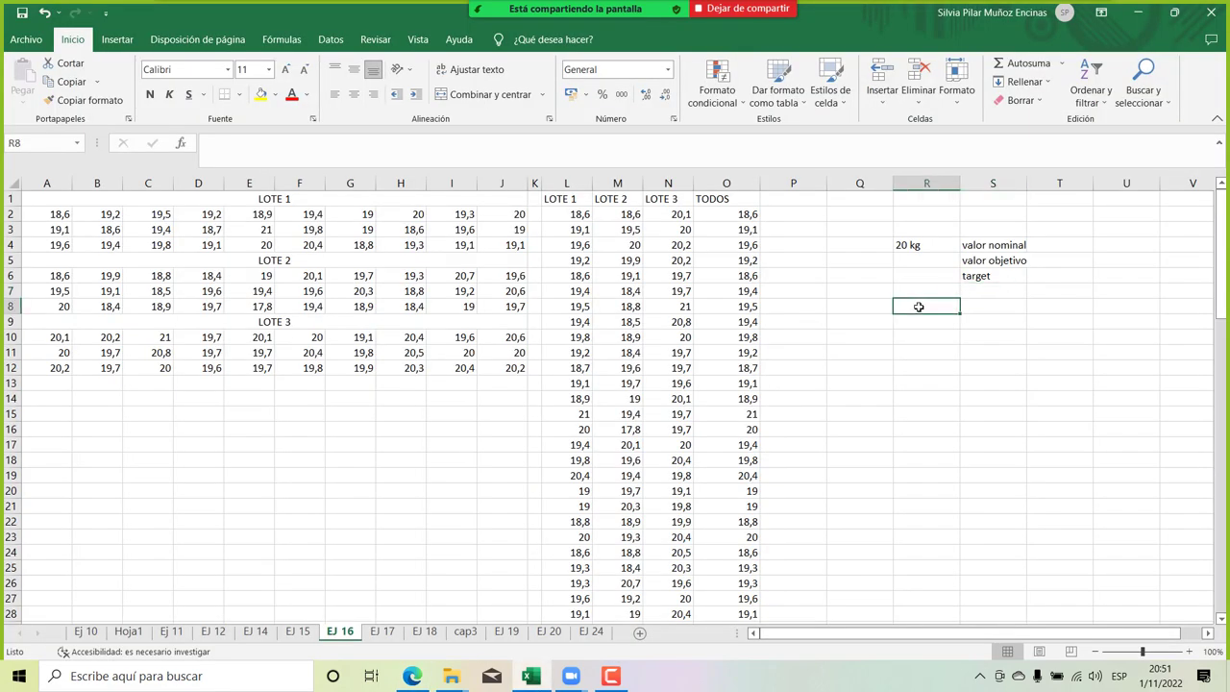
text(E)
key(BackSpace)
text(ES)
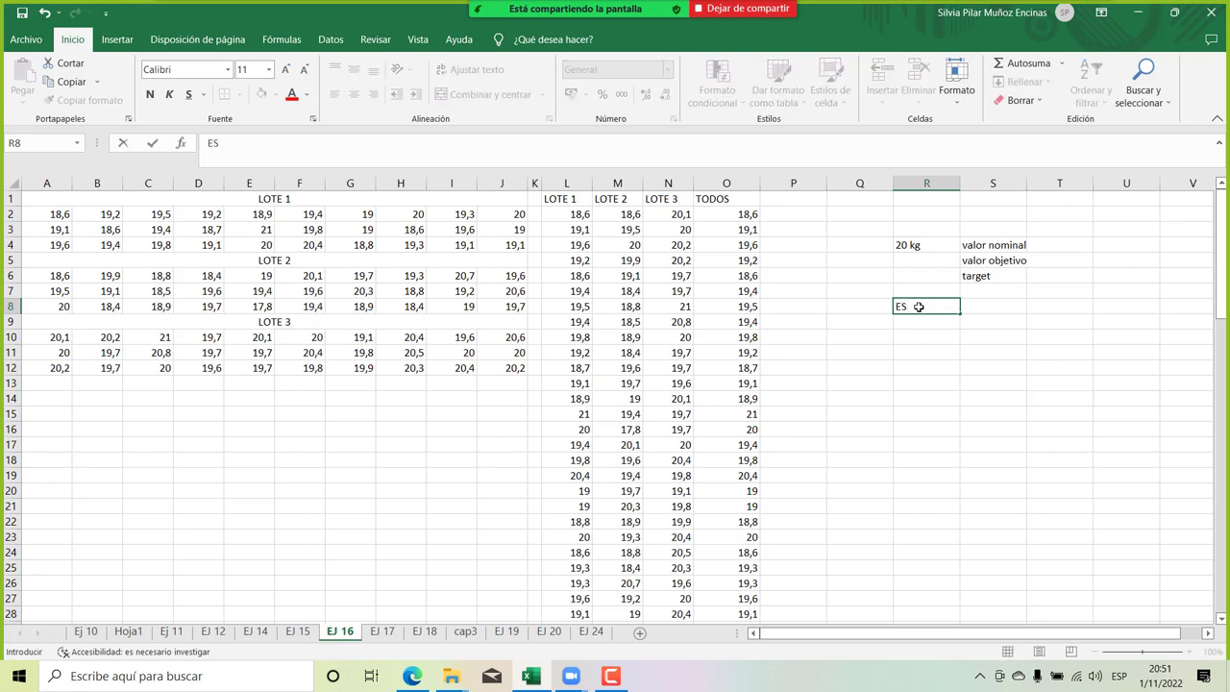
text(=)
click(919, 307)
text(20,8)
key(Return)
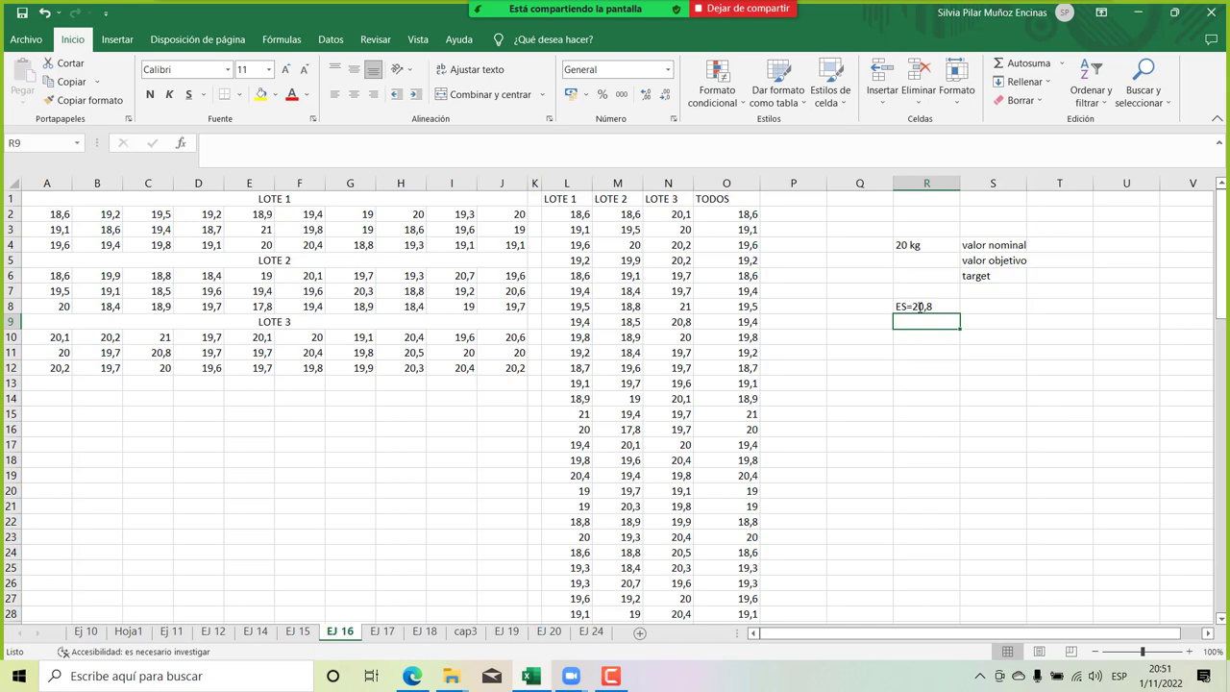
text(EI=)
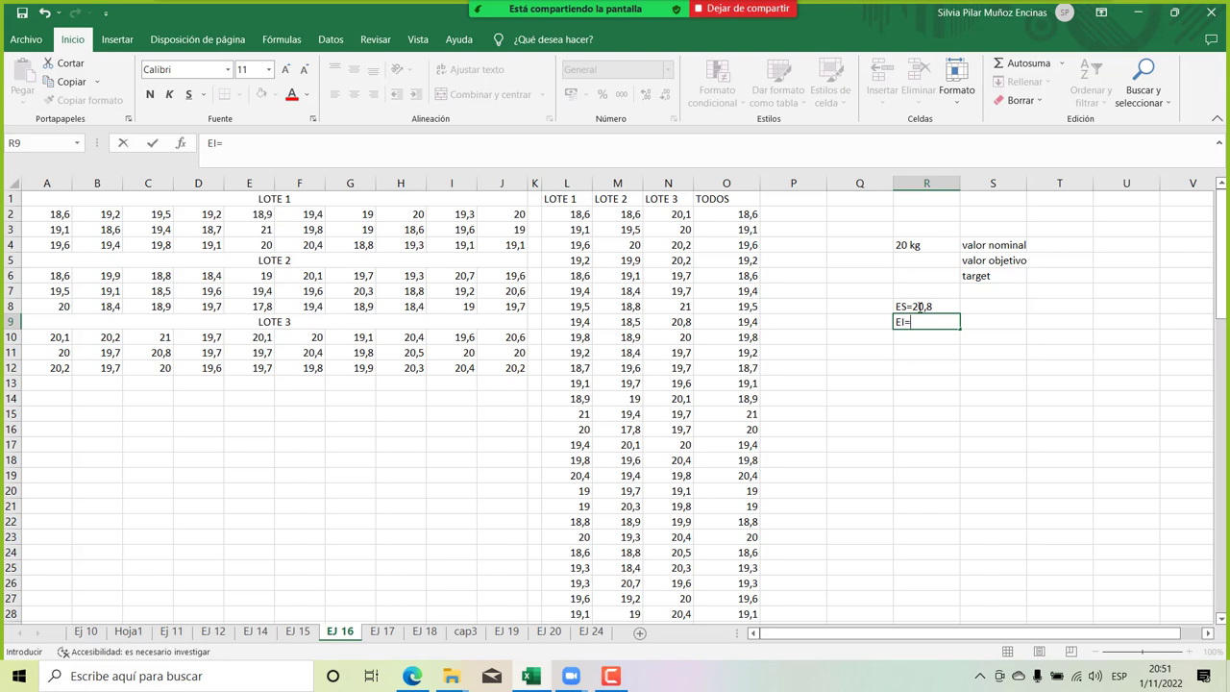
text(19,2)
key(Return)
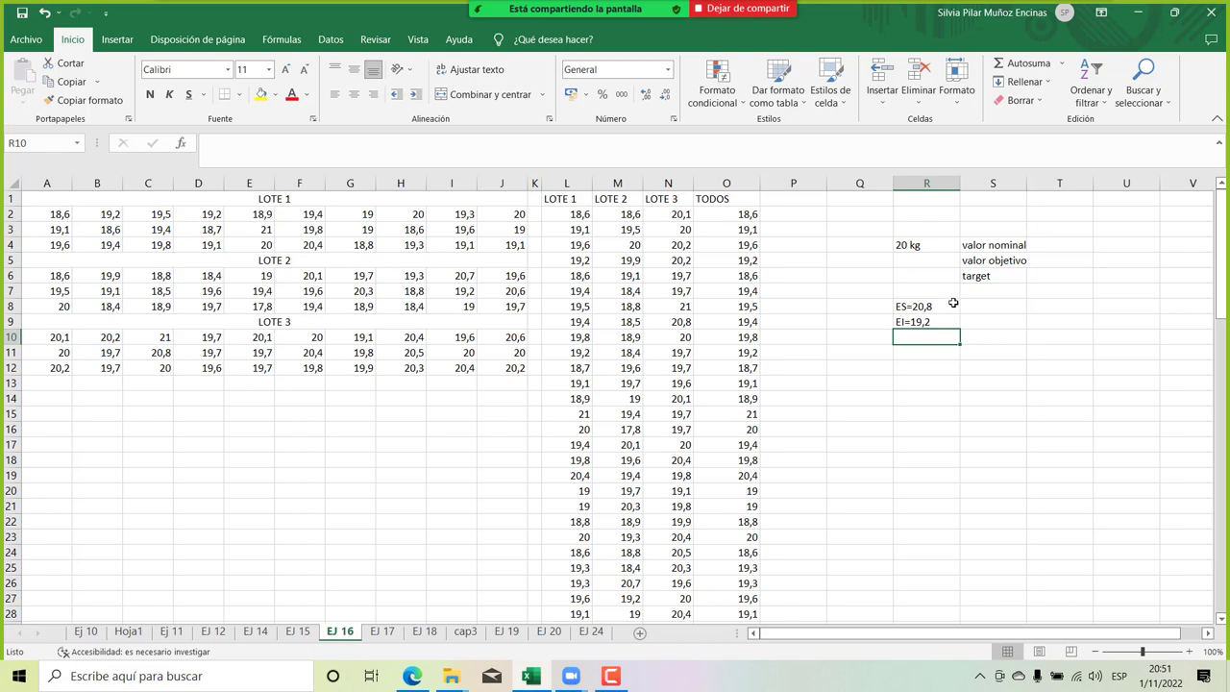
click(930, 303)
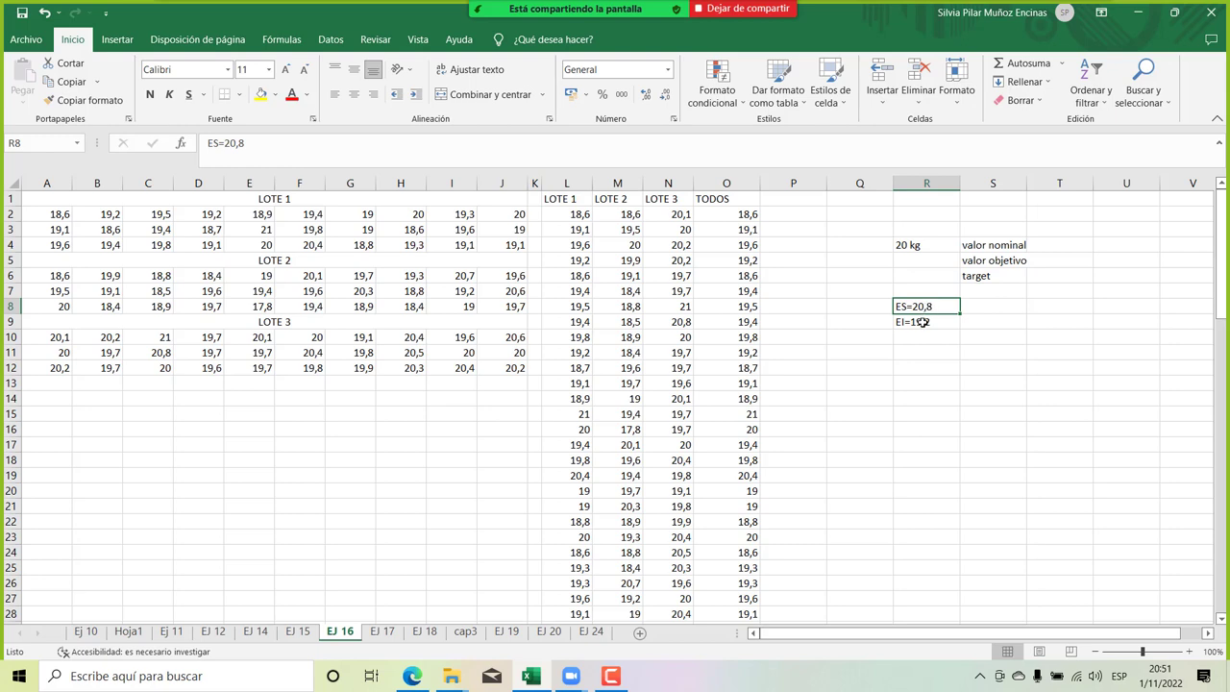
click(923, 323)
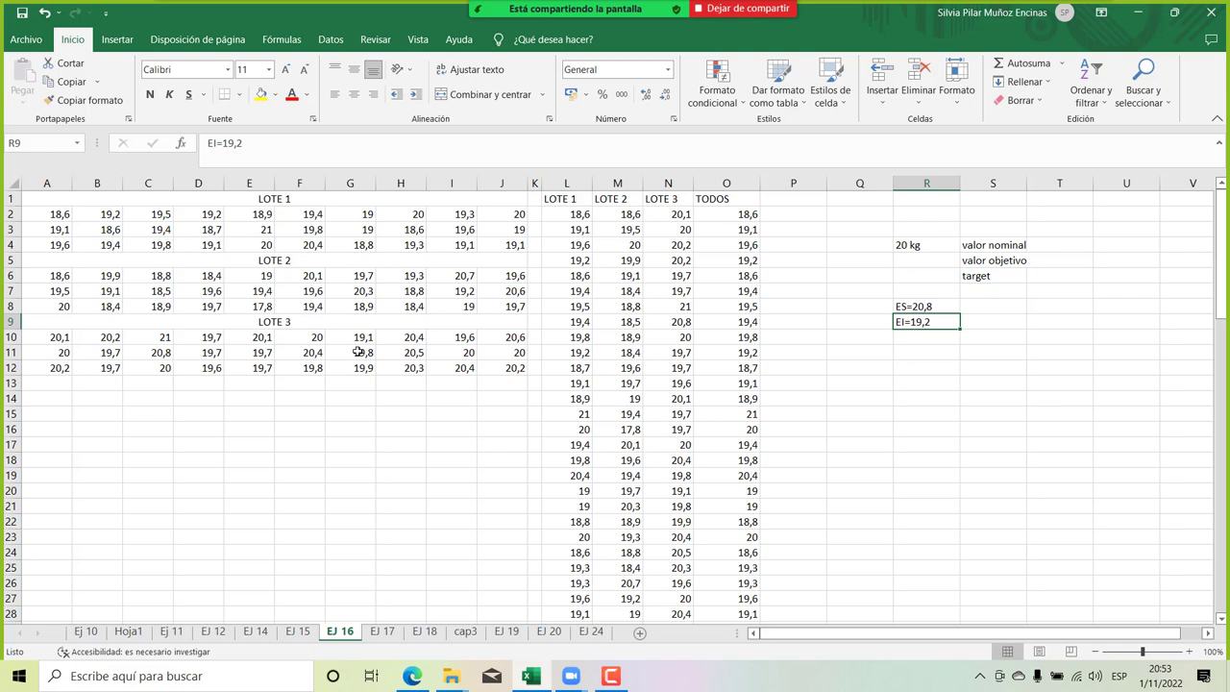
click(188, 232)
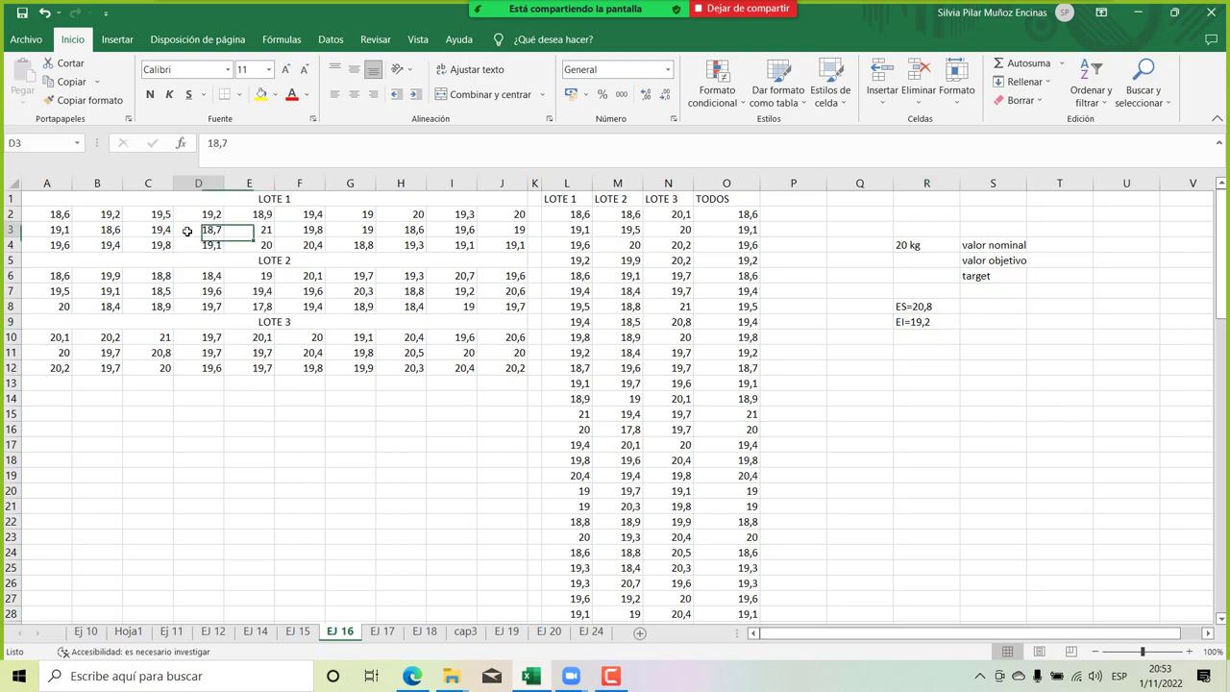
click(62, 216)
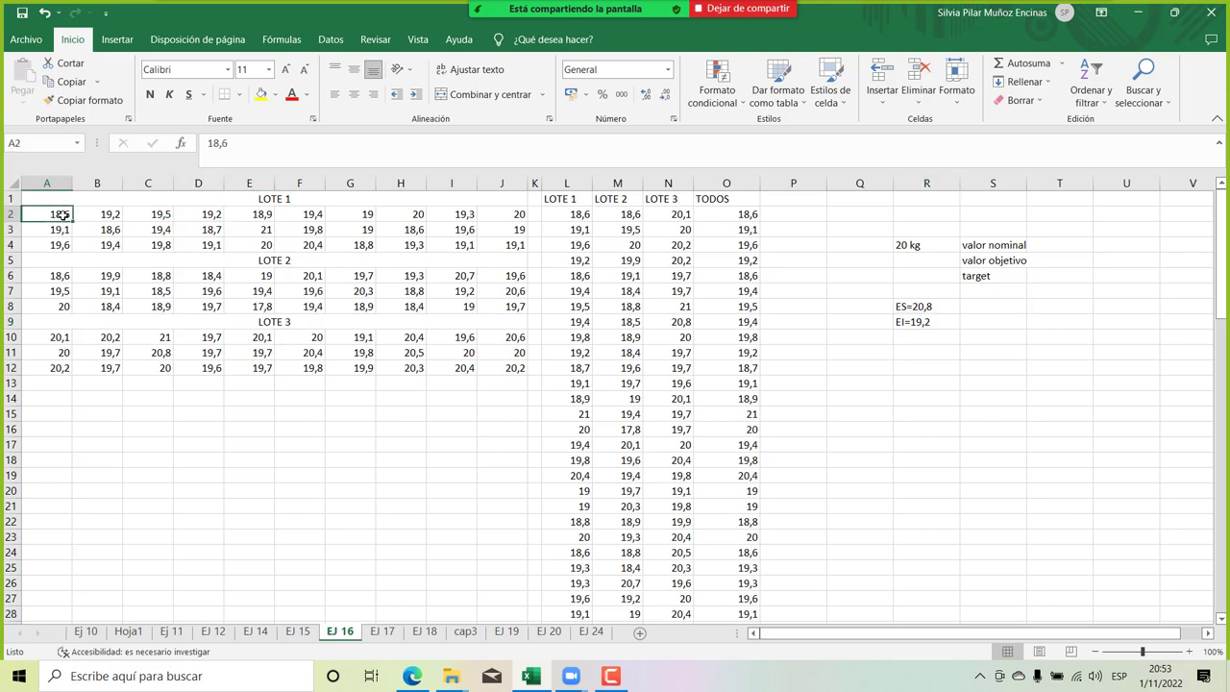
Review the first lot 1 weights, then switch to Edge and examine exercise 16's questions and lot table.
click(106, 213)
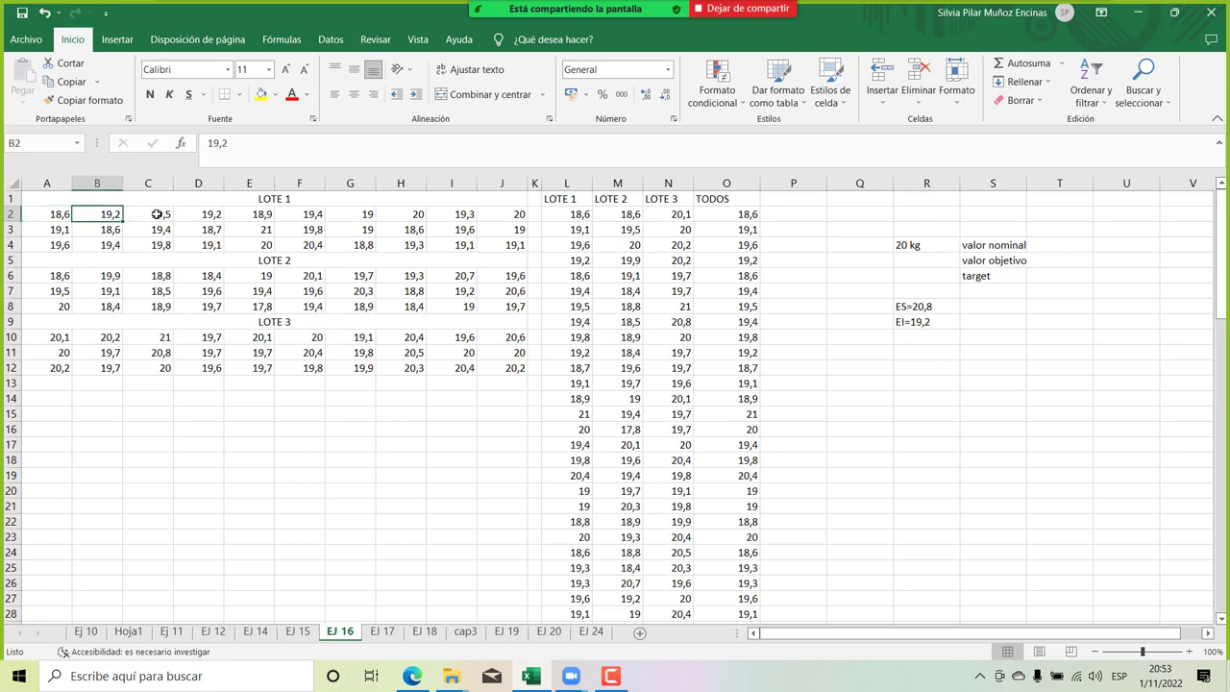
click(156, 214)
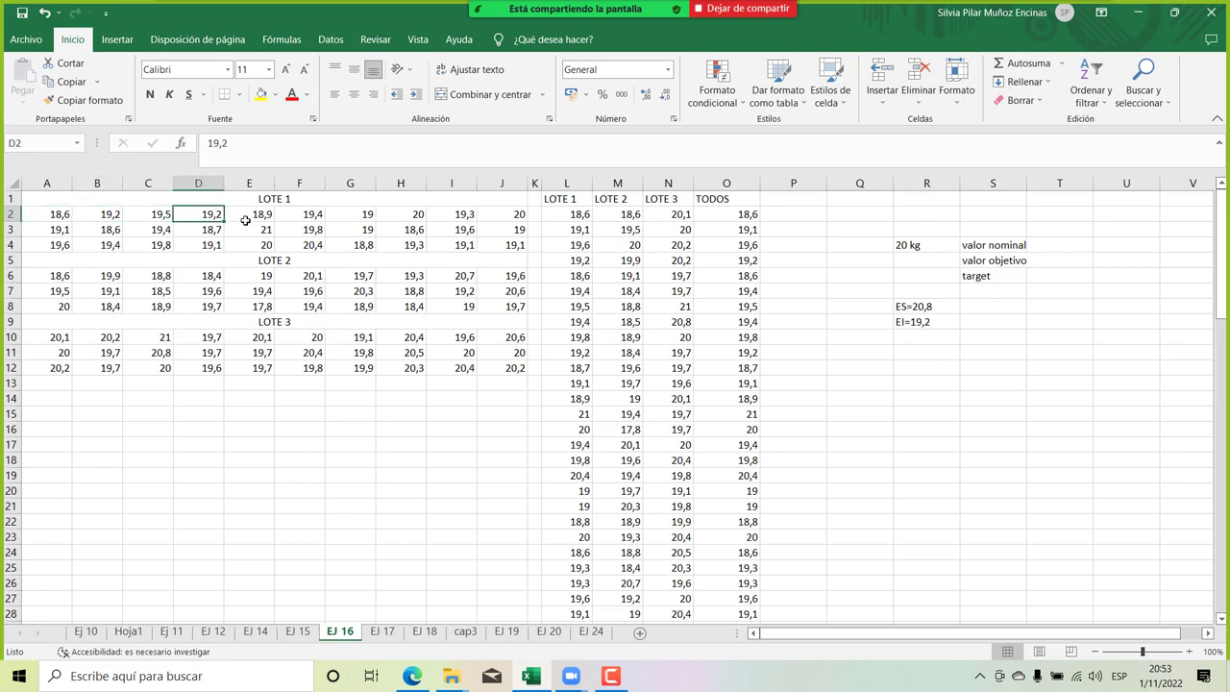
click(249, 216)
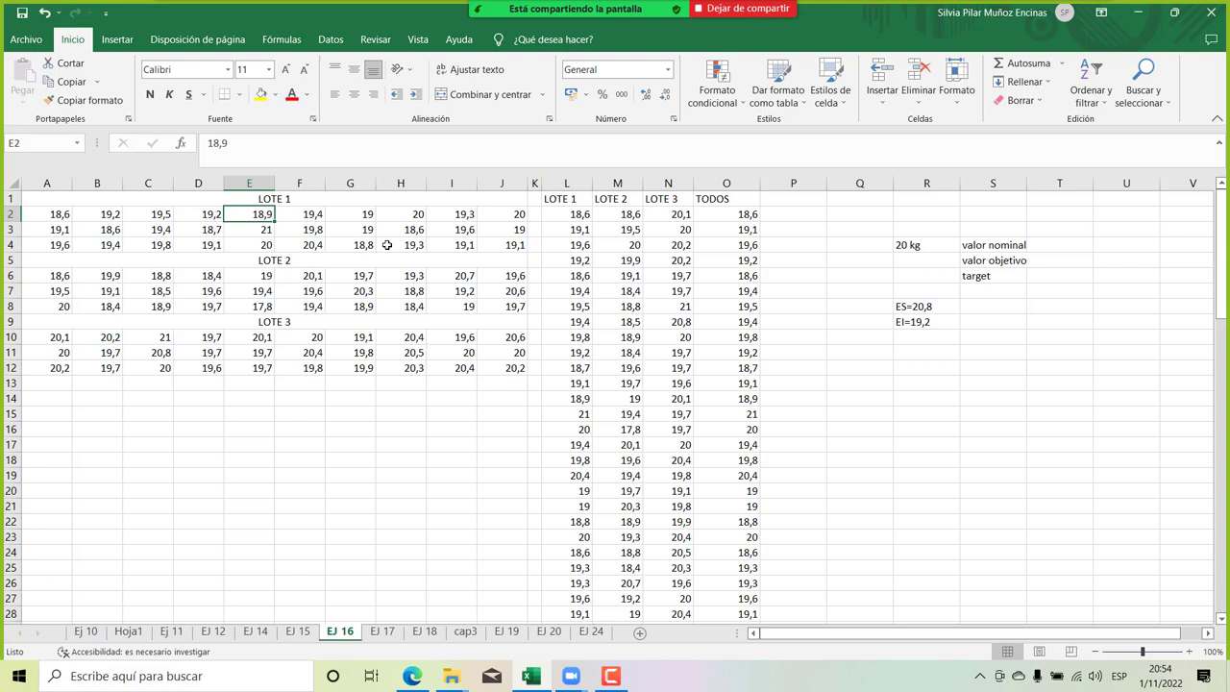
click(411, 676)
scroll(696, 432, down, 2)
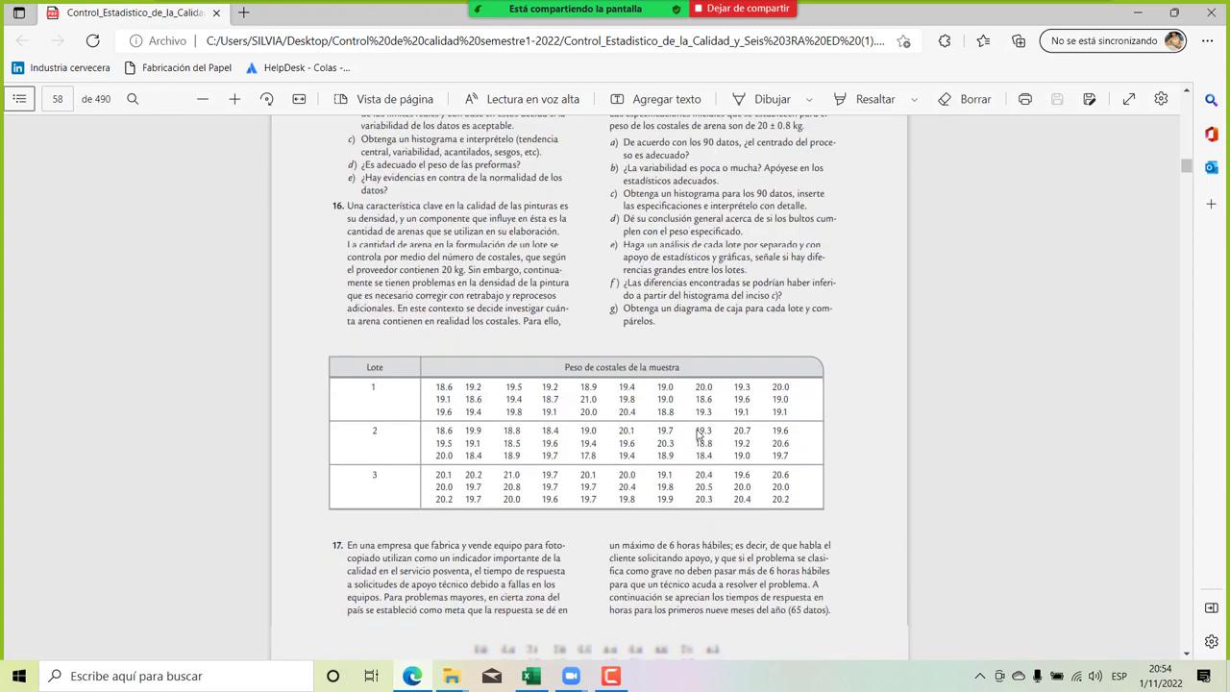
scroll(557, 418, up, 3)
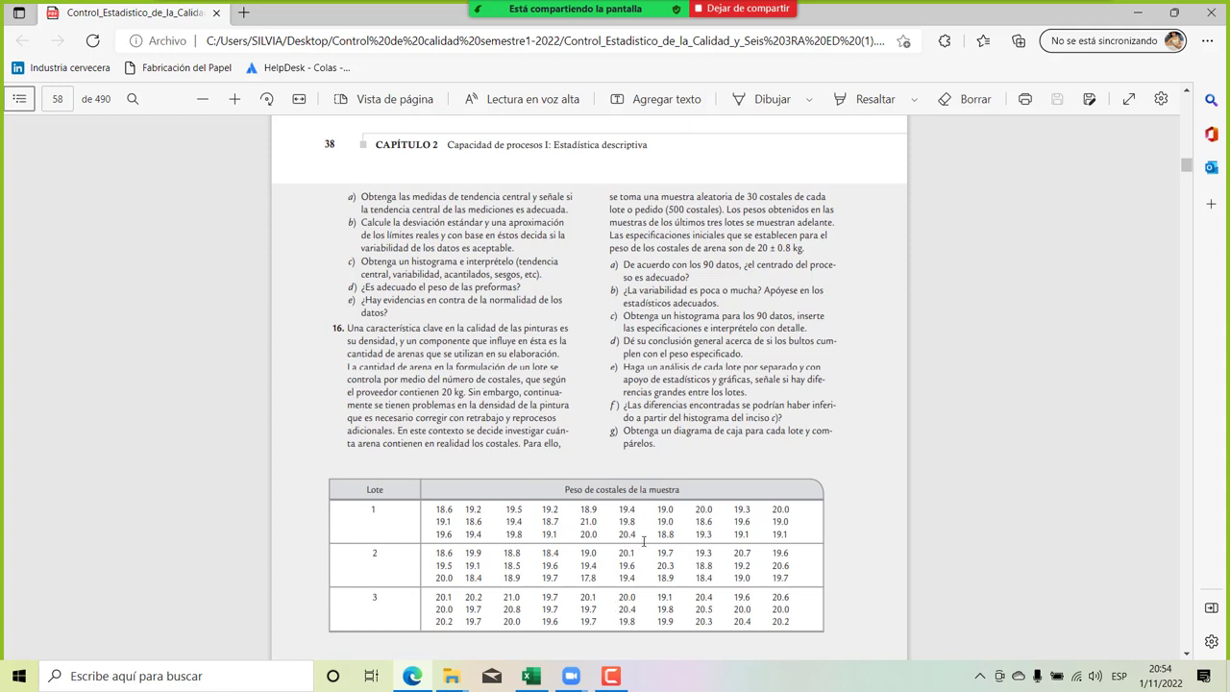
Switch to Excel and enter "CENTRADO", "MEDIA", "MEDIANA" and "MOD" in cells R17 to R20 of the EJ 16 worksheet.
click(528, 678)
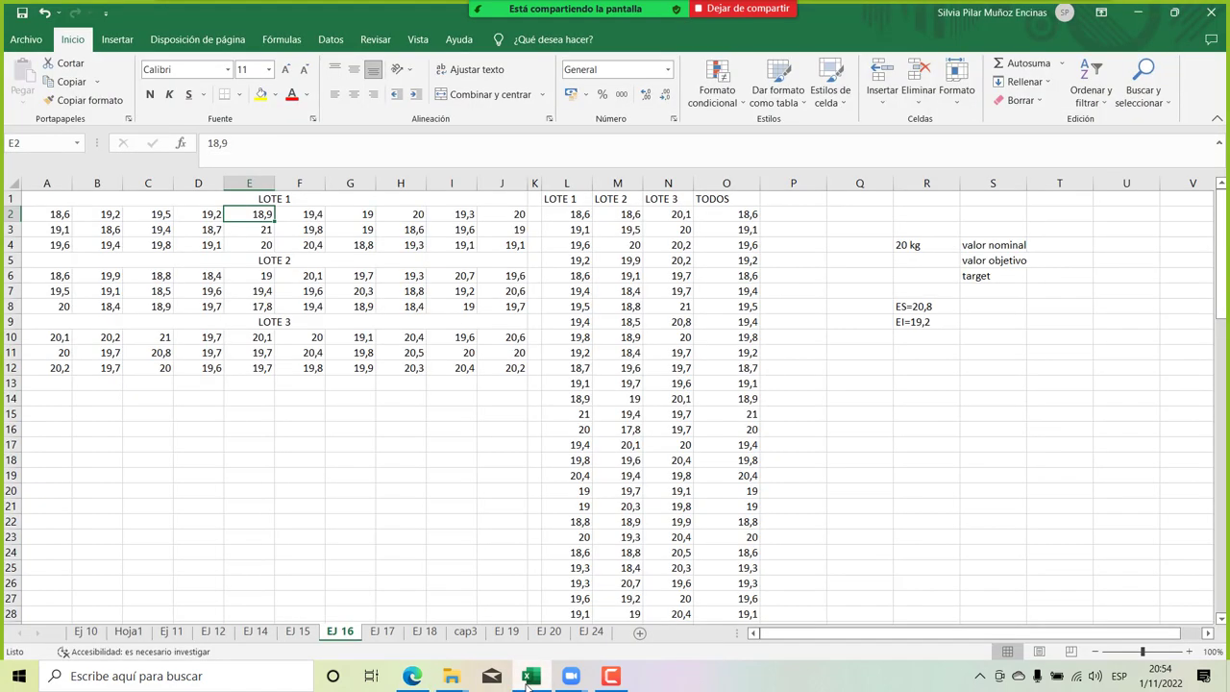
click(934, 446)
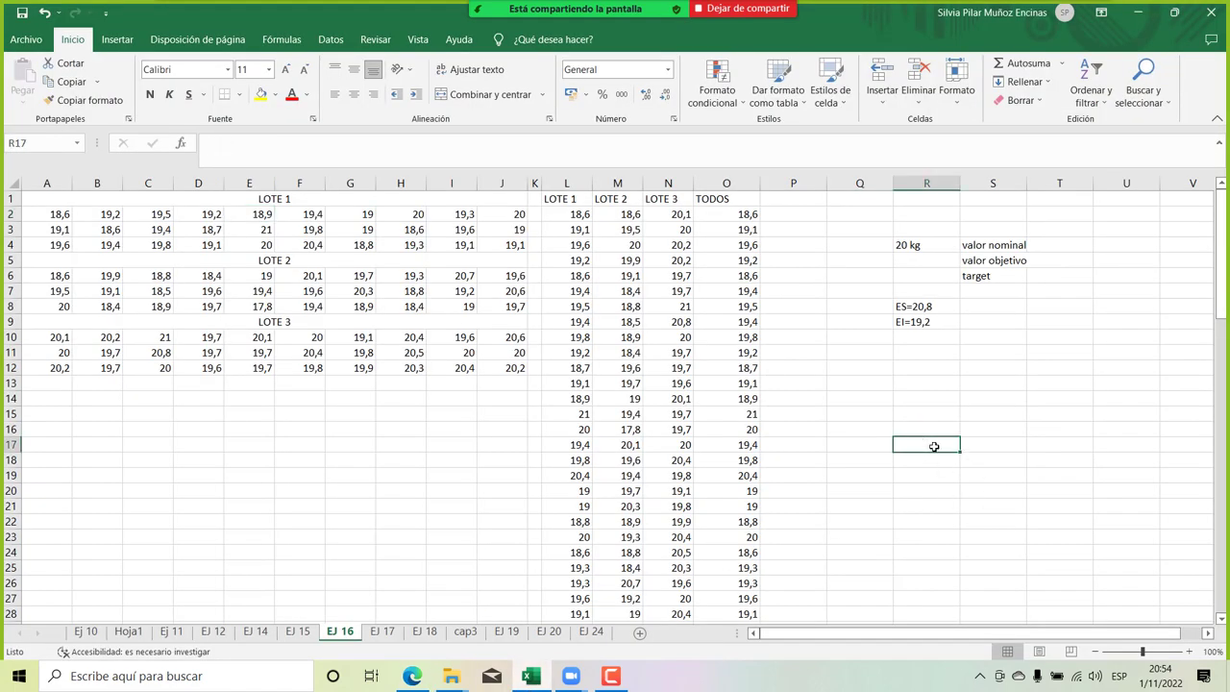
text(CENTRADO)
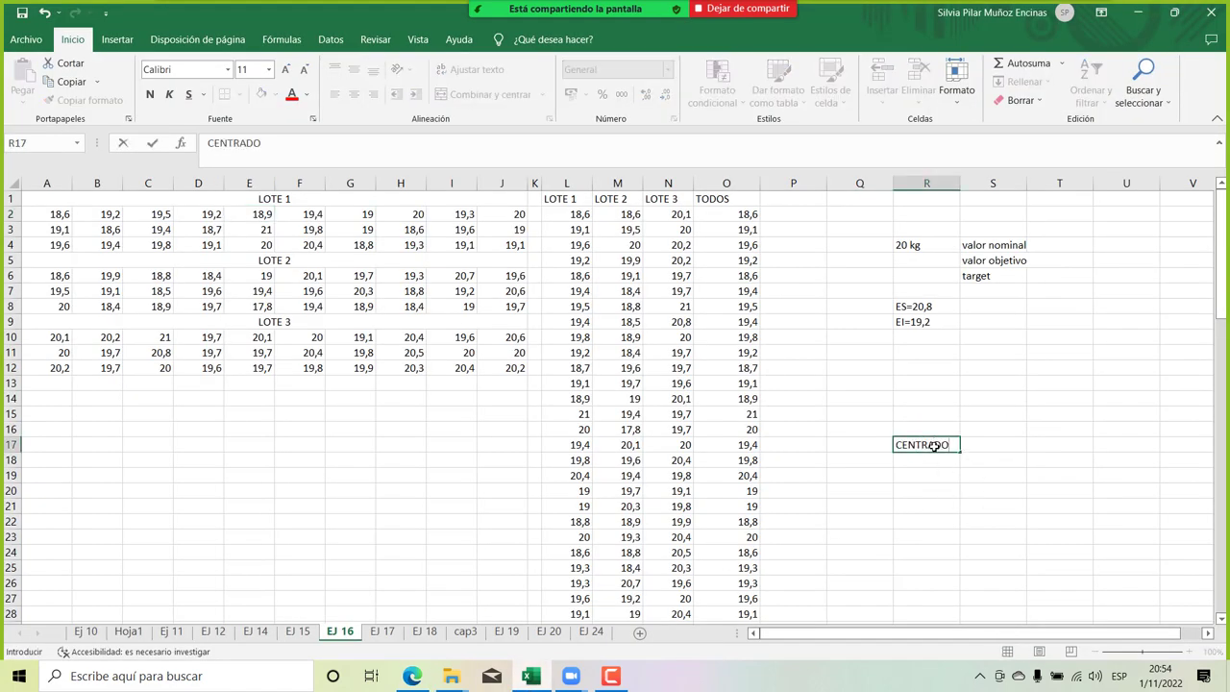
key(Return)
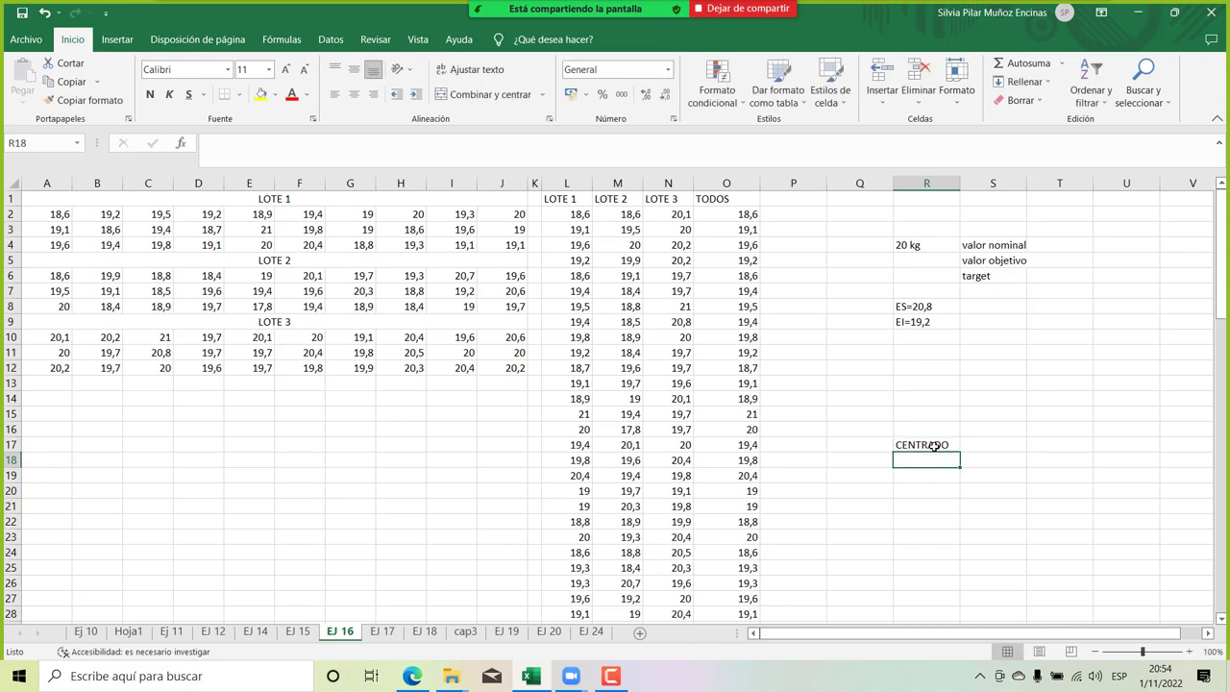
text(MEDIA)
key(Return)
text(MEDIANA)
key(Return)
text(MOD)
key(Return)
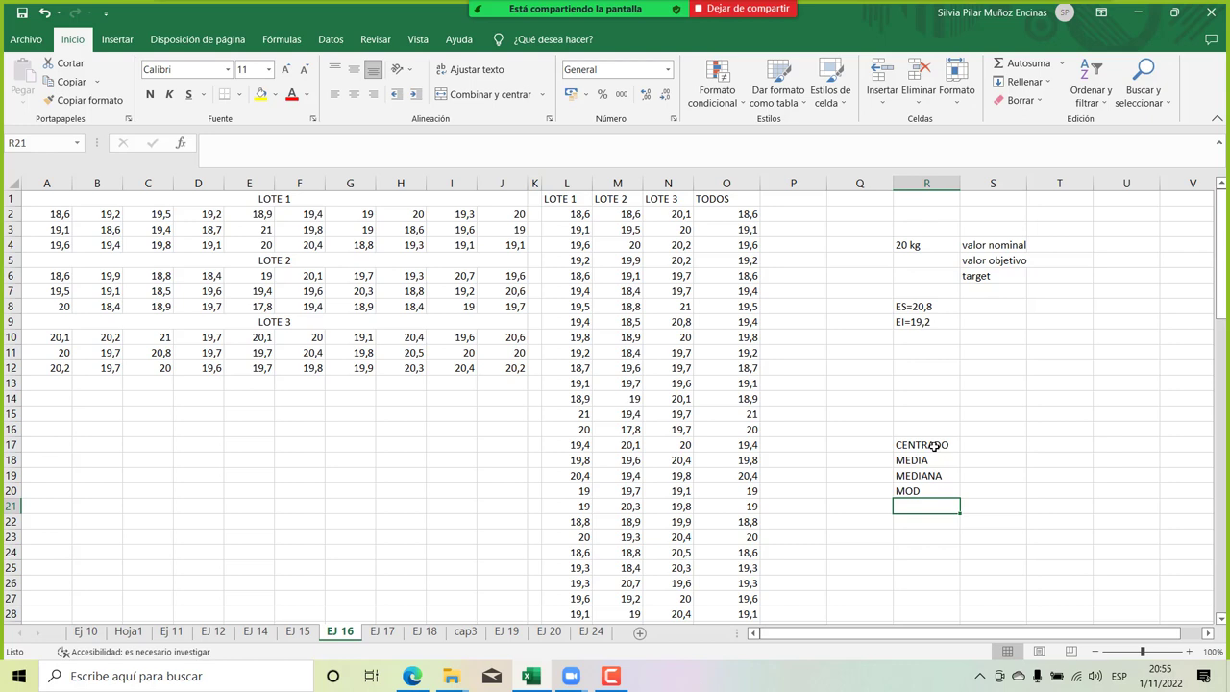
Enter the example weight "1KG" in cell Q11, below the specification limits.
click(924, 354)
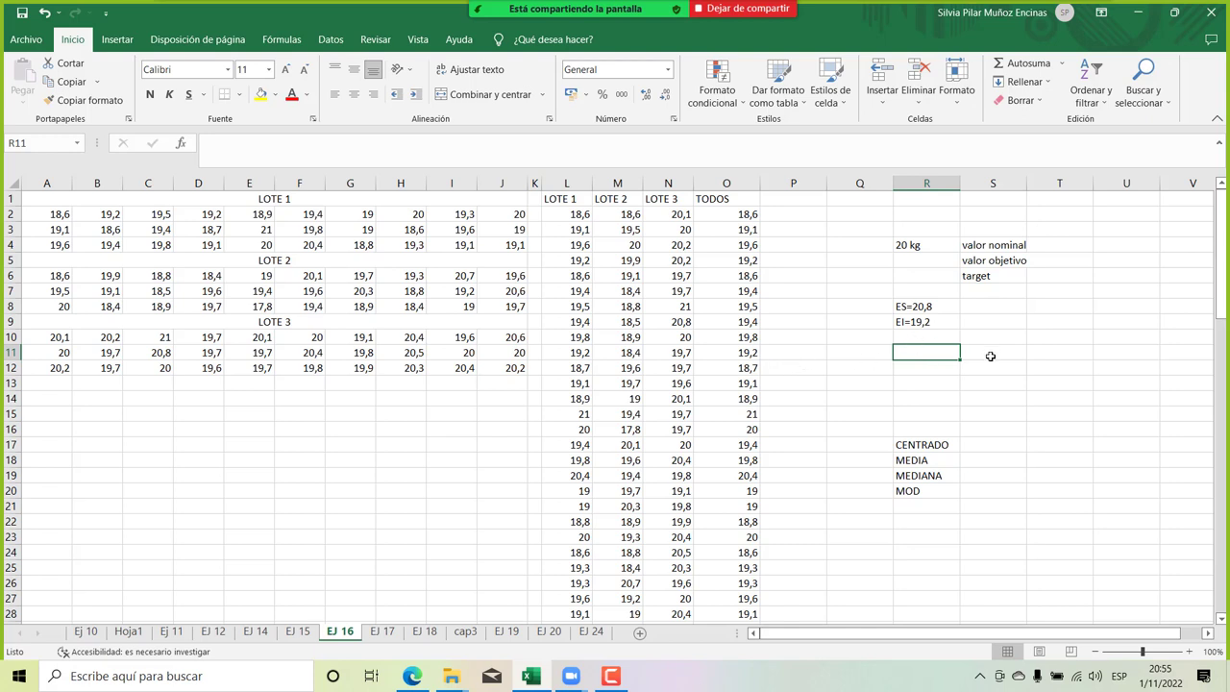
click(886, 352)
text(1KG)
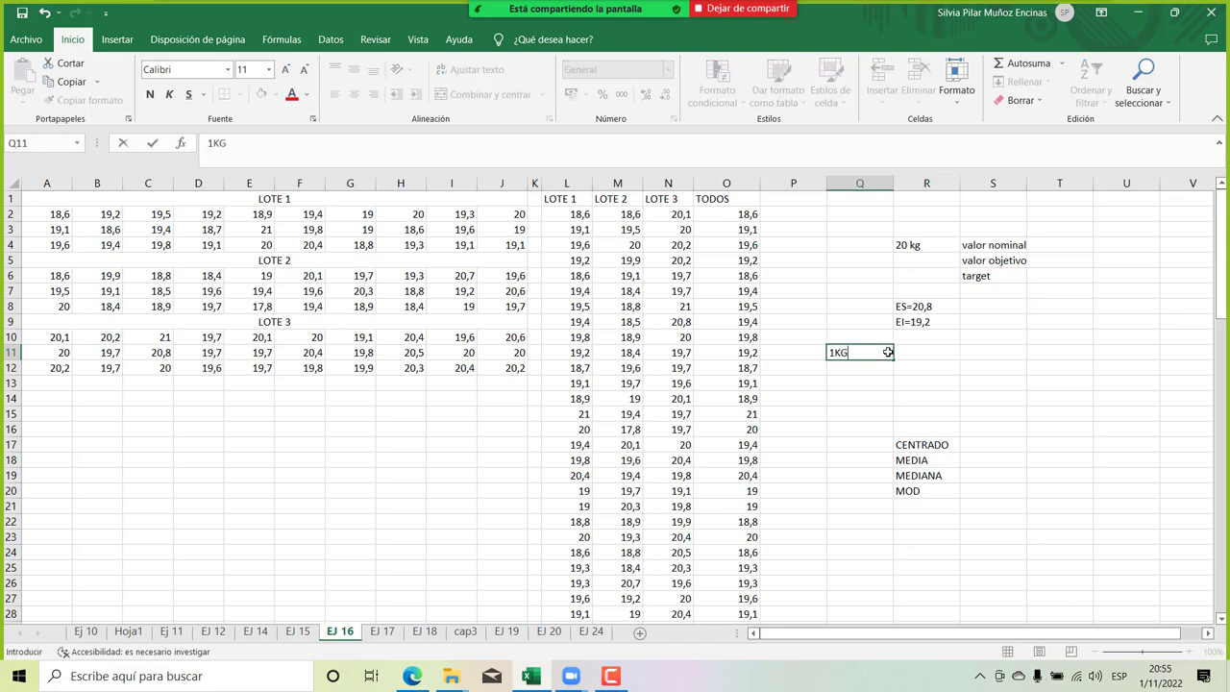
key(ctrl+Return)
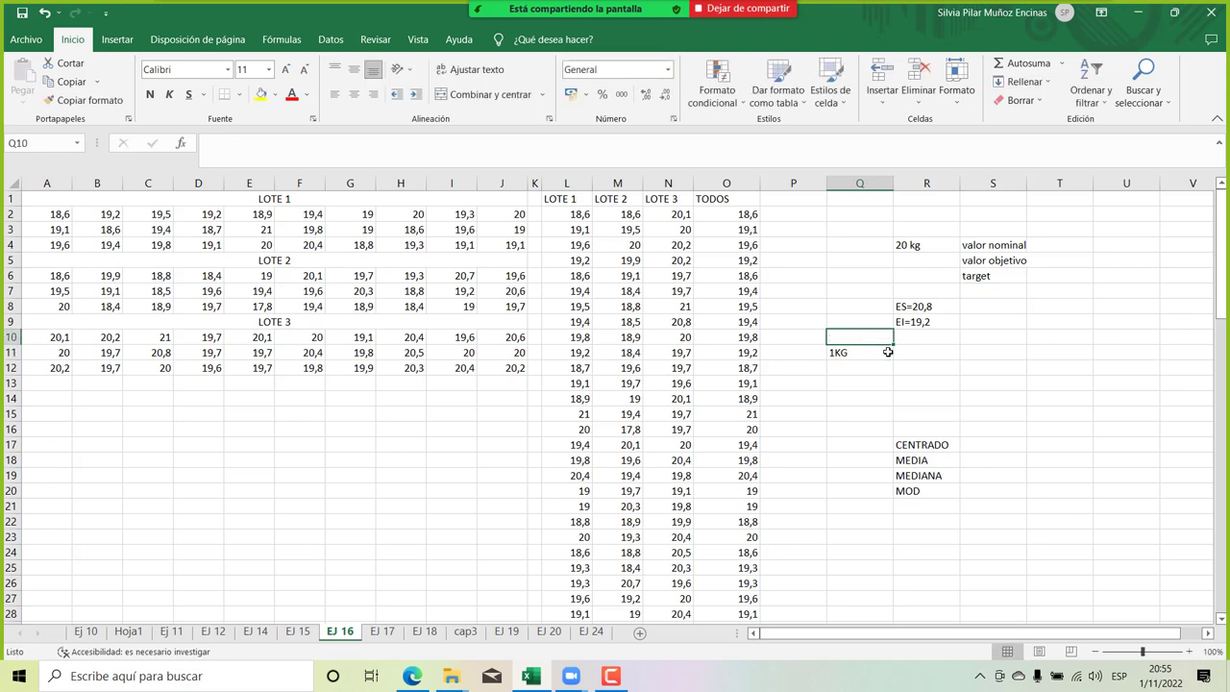
Enter the comparison weight "900GRS" in cell S11, on the same row as the 1KG example.
key(Right)
key(Right)
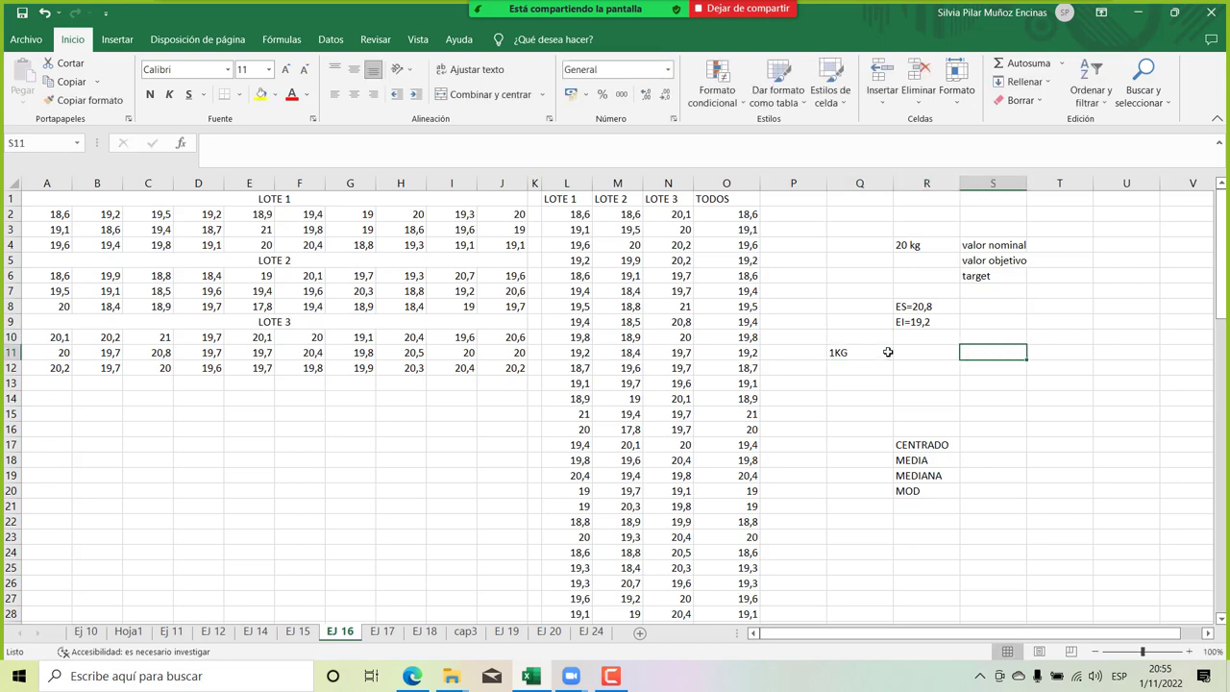
text(1KG)
key(Return)
key(Up)
text(0)
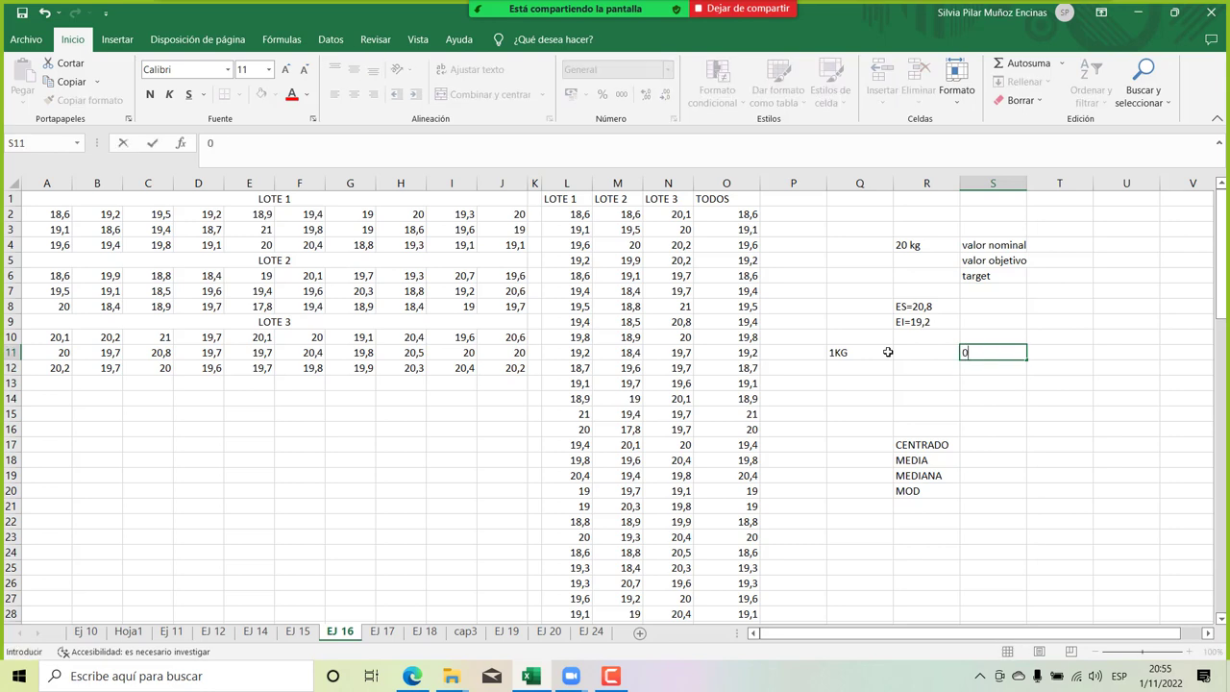
text(,)
key(BackSpace)
text(900)
key(BackSpace)
key(BackSpace)
key(BackSpace)
key(BackSpace)
text(900GRS)
key(Return)
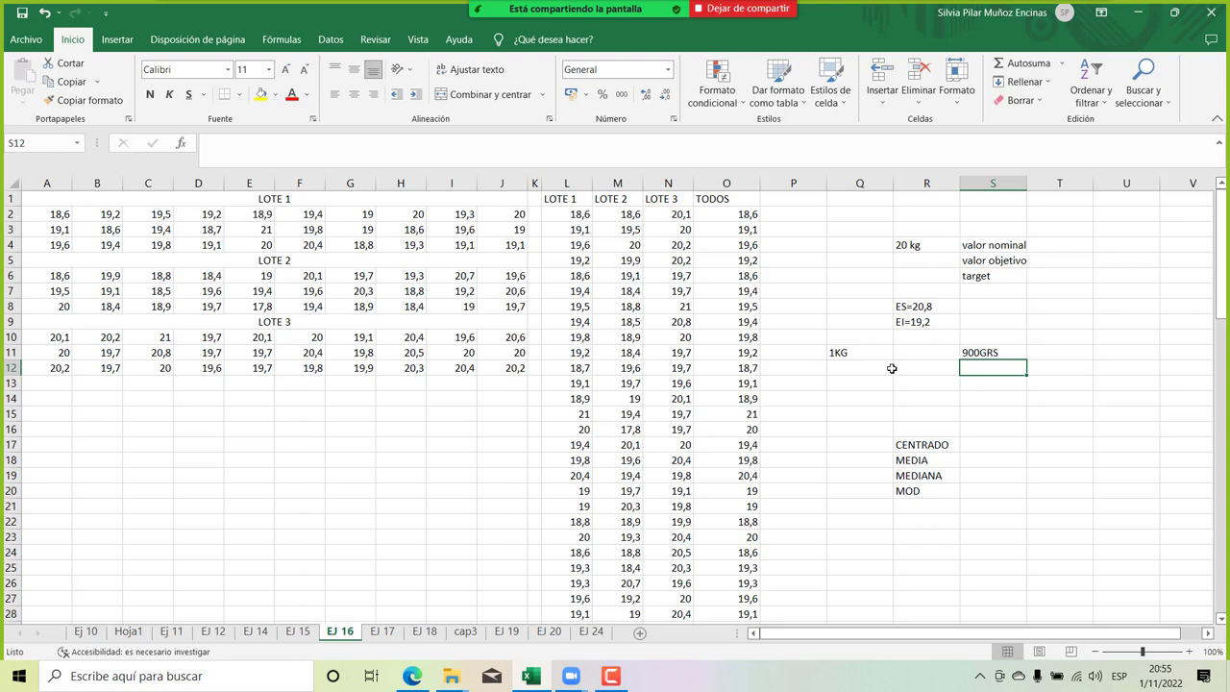
Launch IBM SPSS Statistics 25 from the desktop and create a new dataset.
key(super+d)
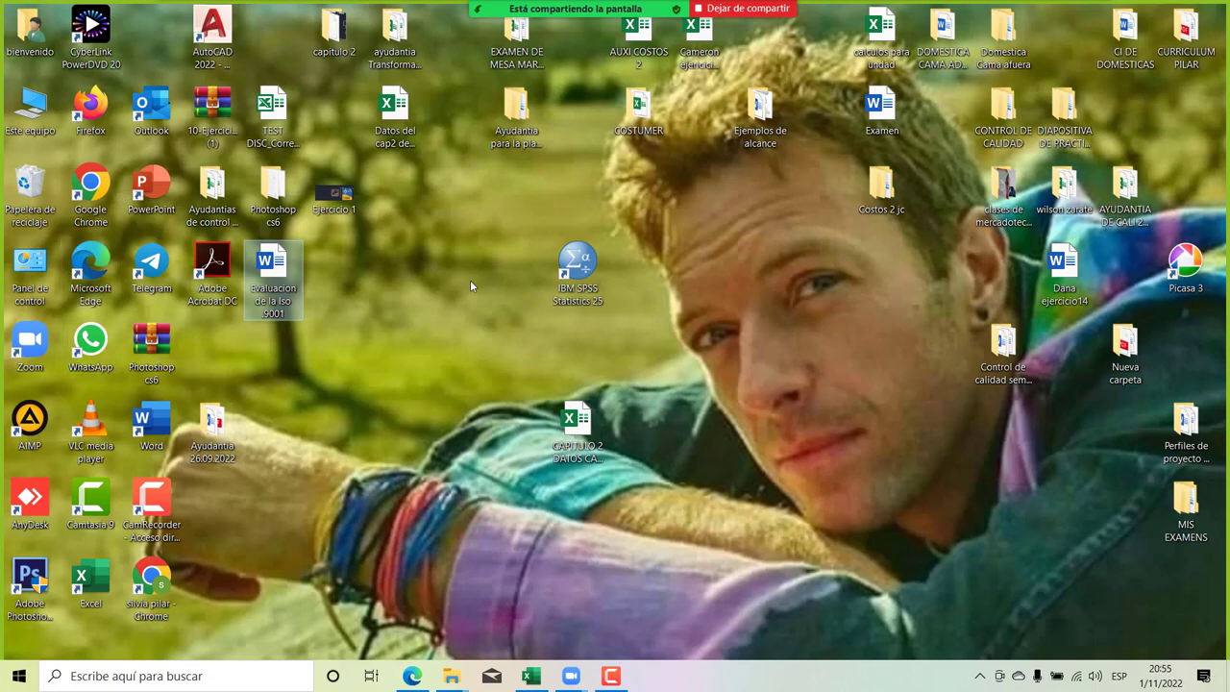
double_click(567, 286)
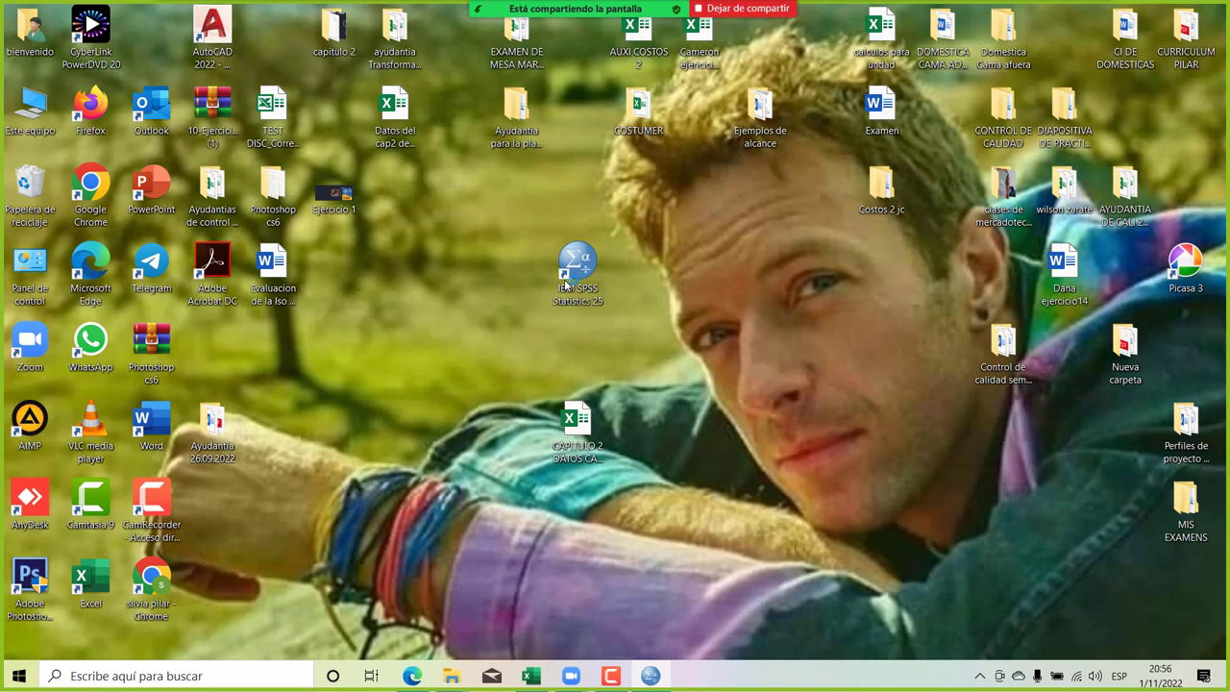
double_click(569, 280)
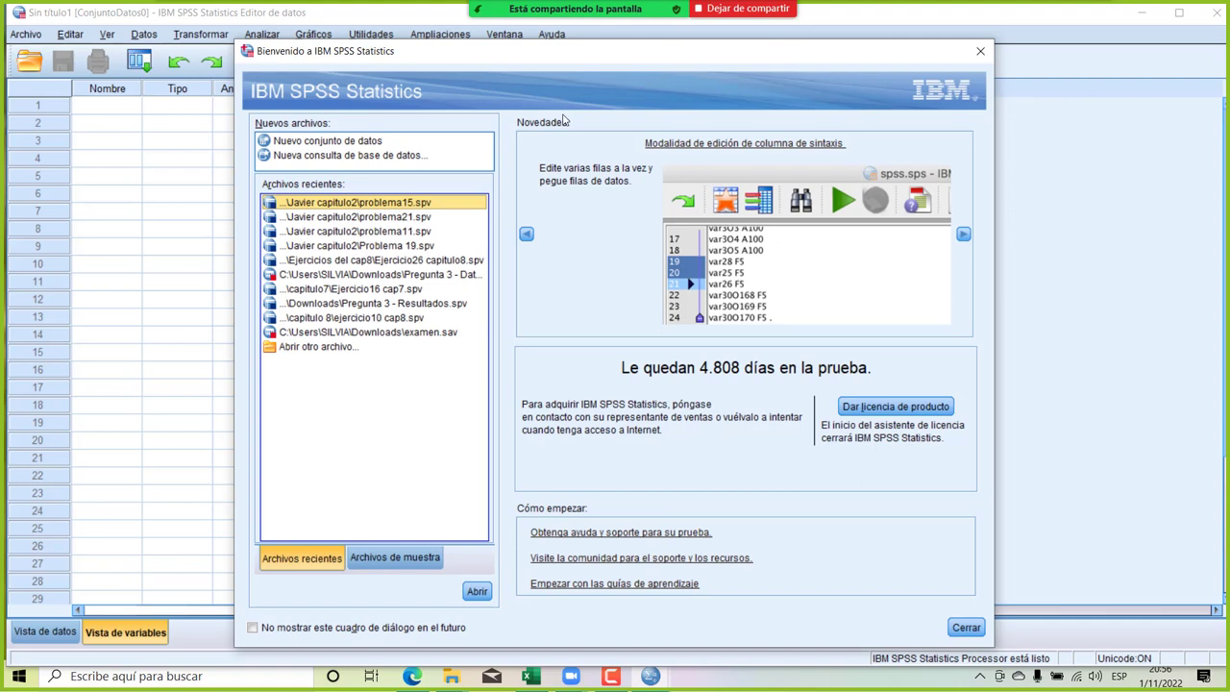
click(386, 141)
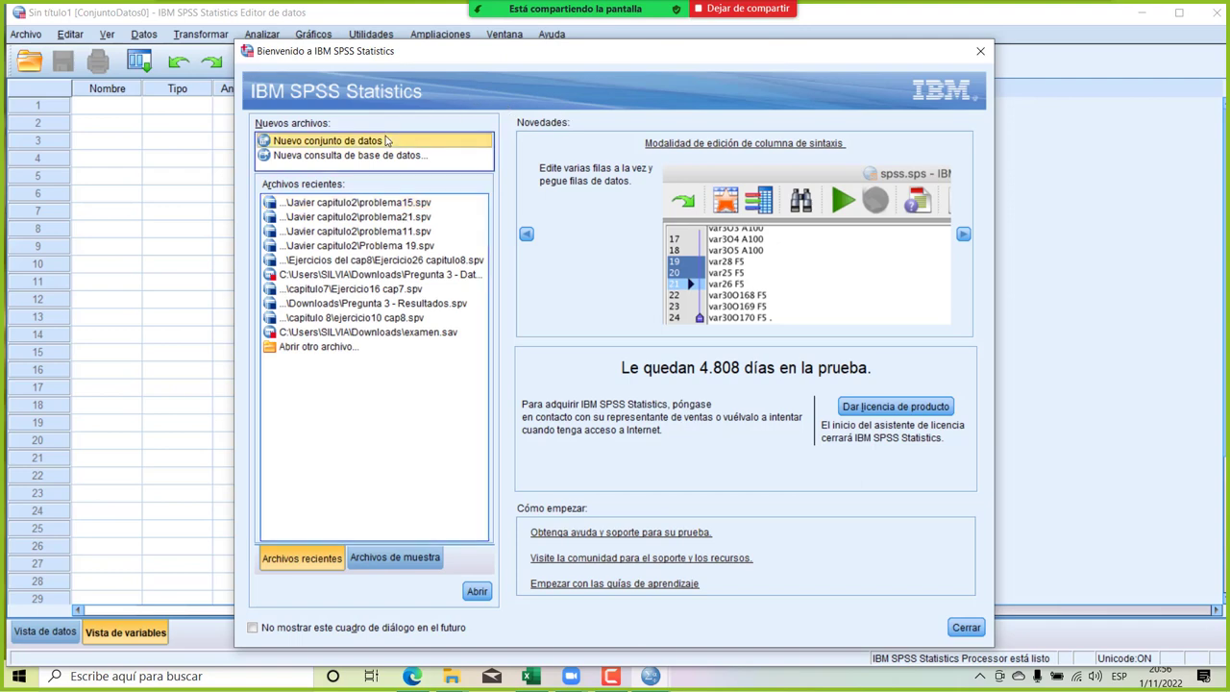
click(482, 593)
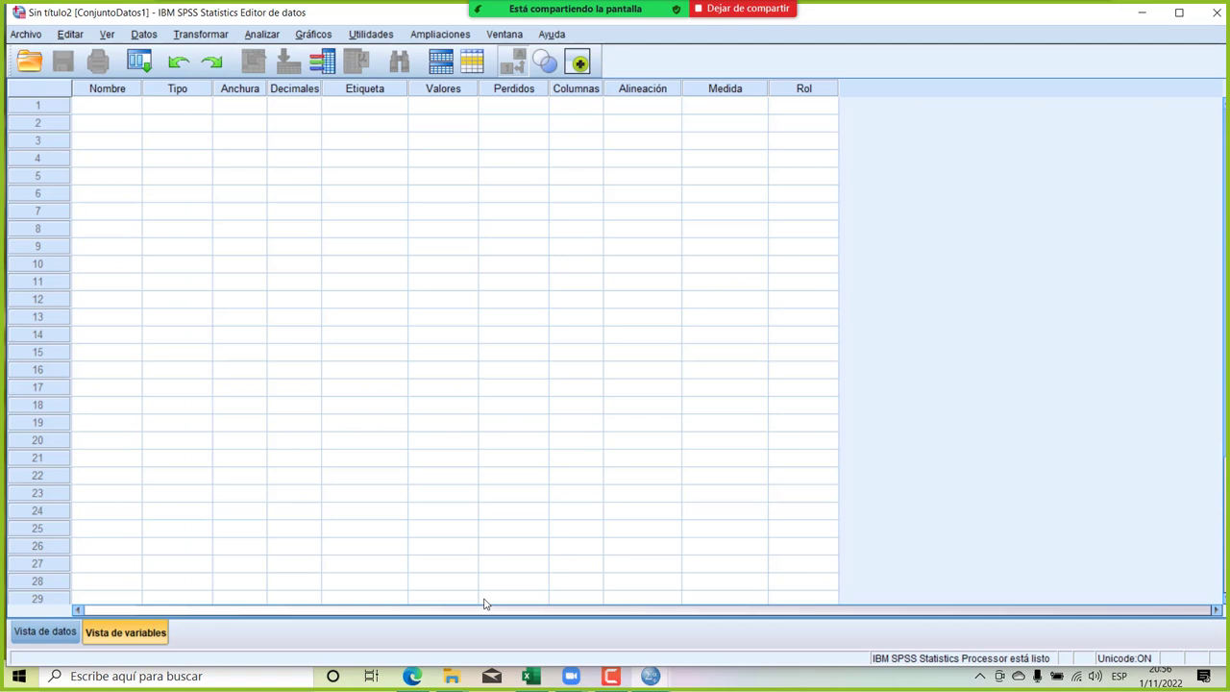
Look at the empty data view, then name the first variable "DATOS001BOLSAS" in the variable view.
click(60, 639)
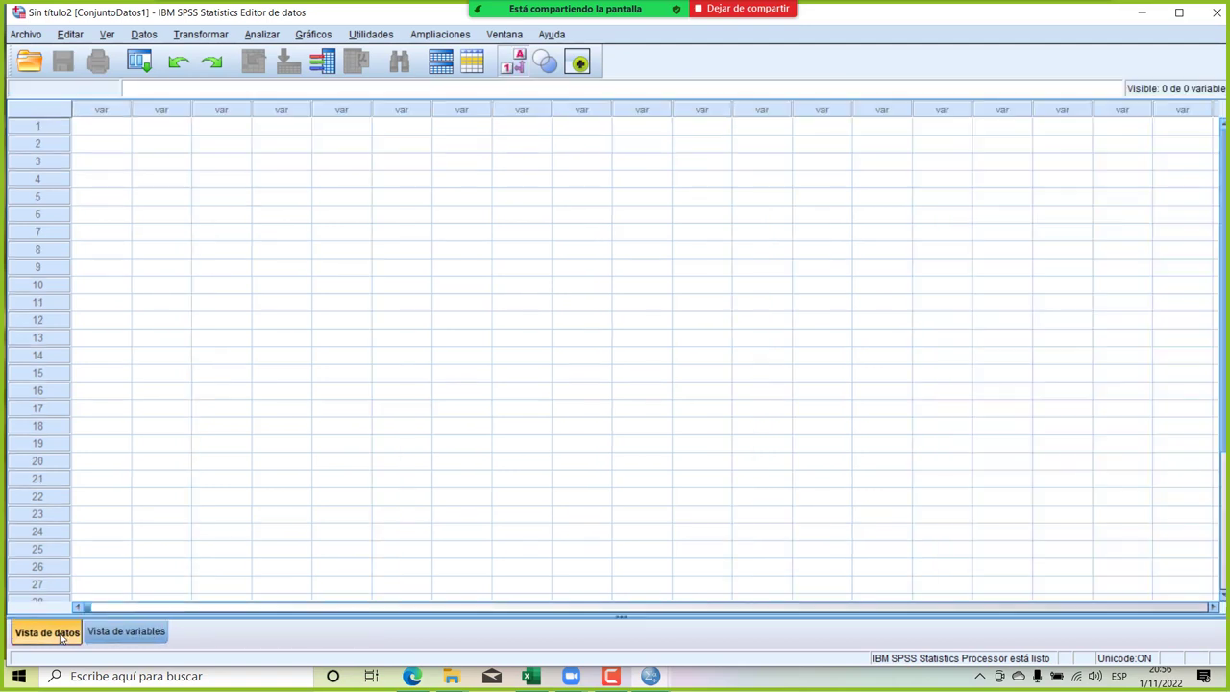
click(138, 637)
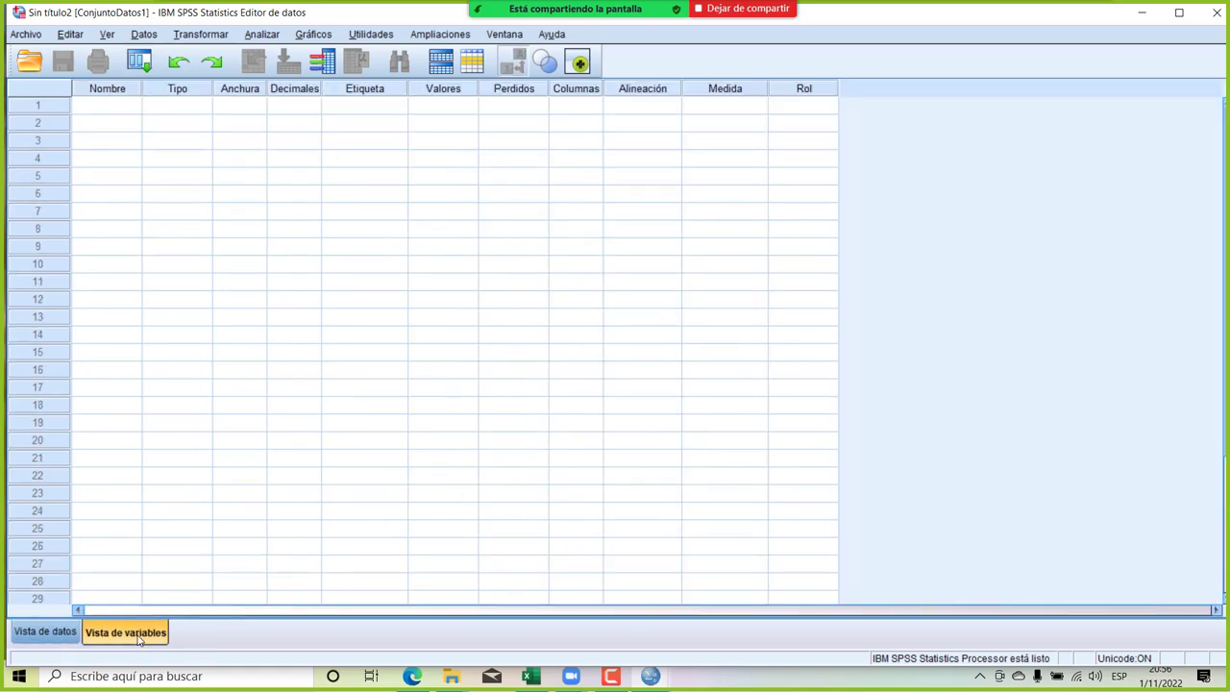
click(102, 111)
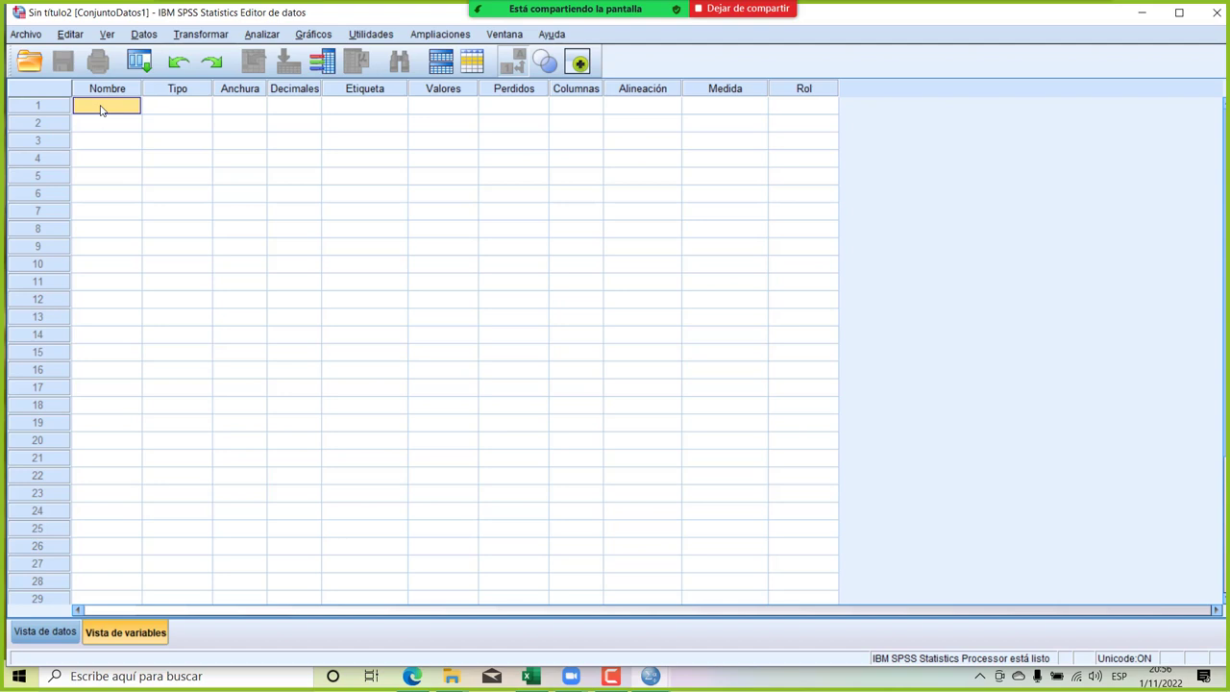
text(DATO)
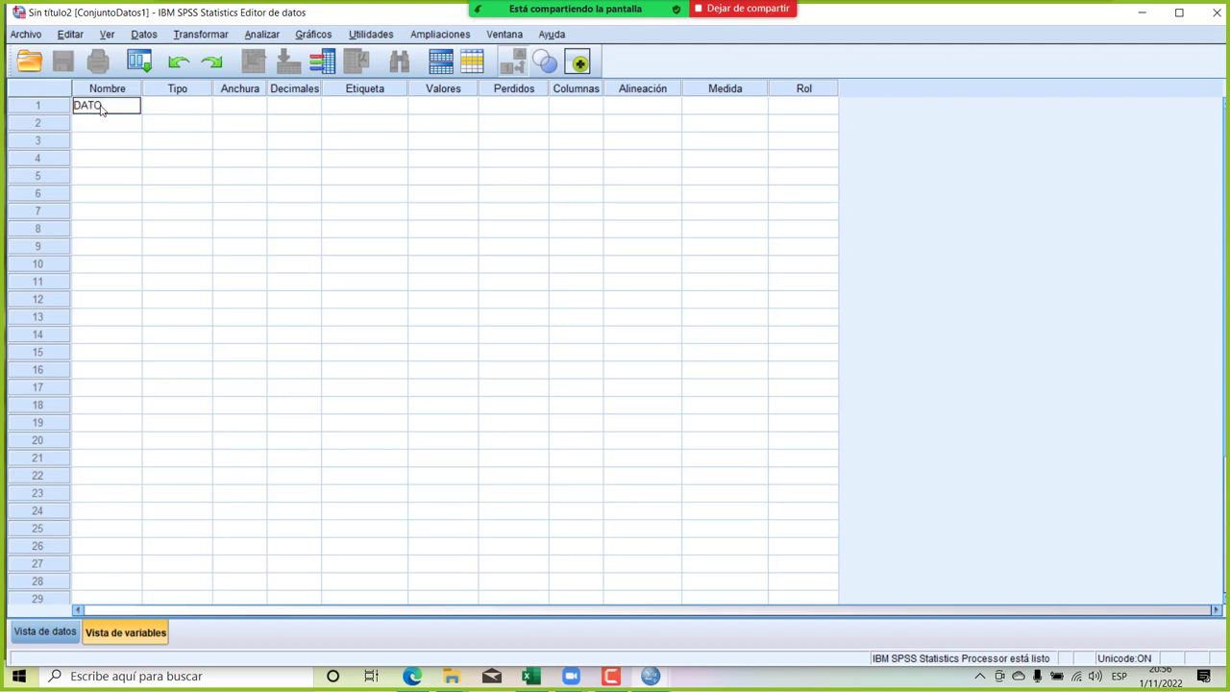
text(S001BOLSAS)
Examine the variable's type options and decimals setting, and compare them with the Excel weights.
click(195, 107)
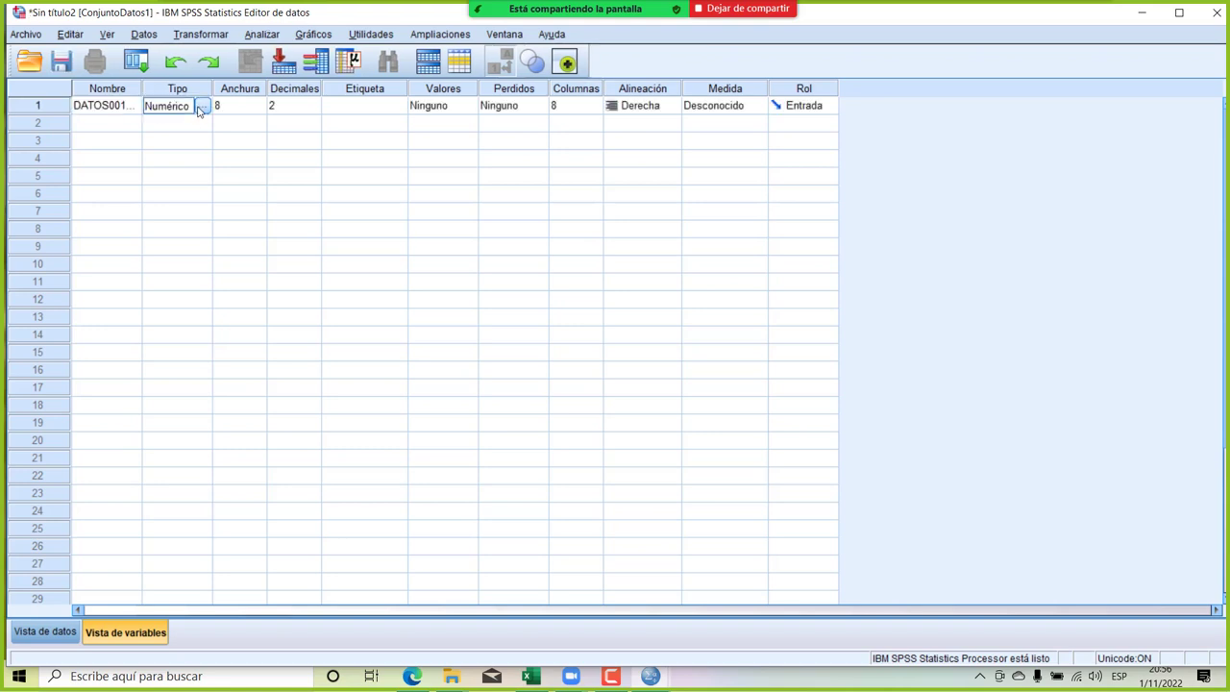
click(201, 108)
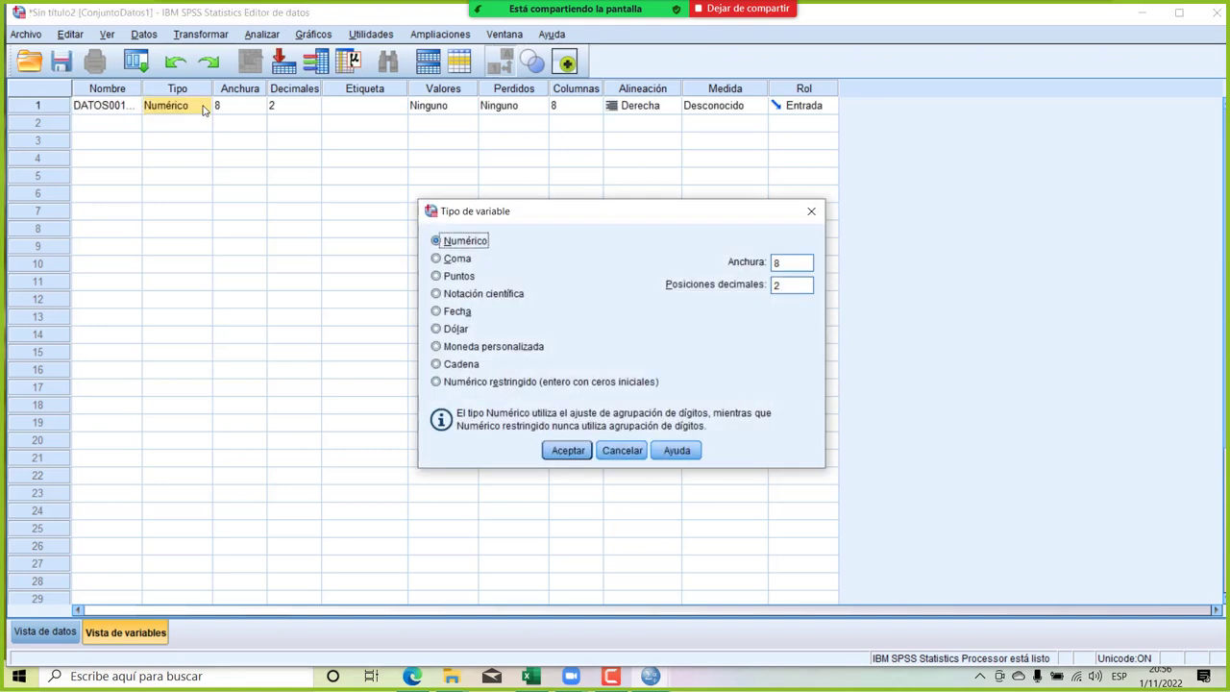
click(811, 212)
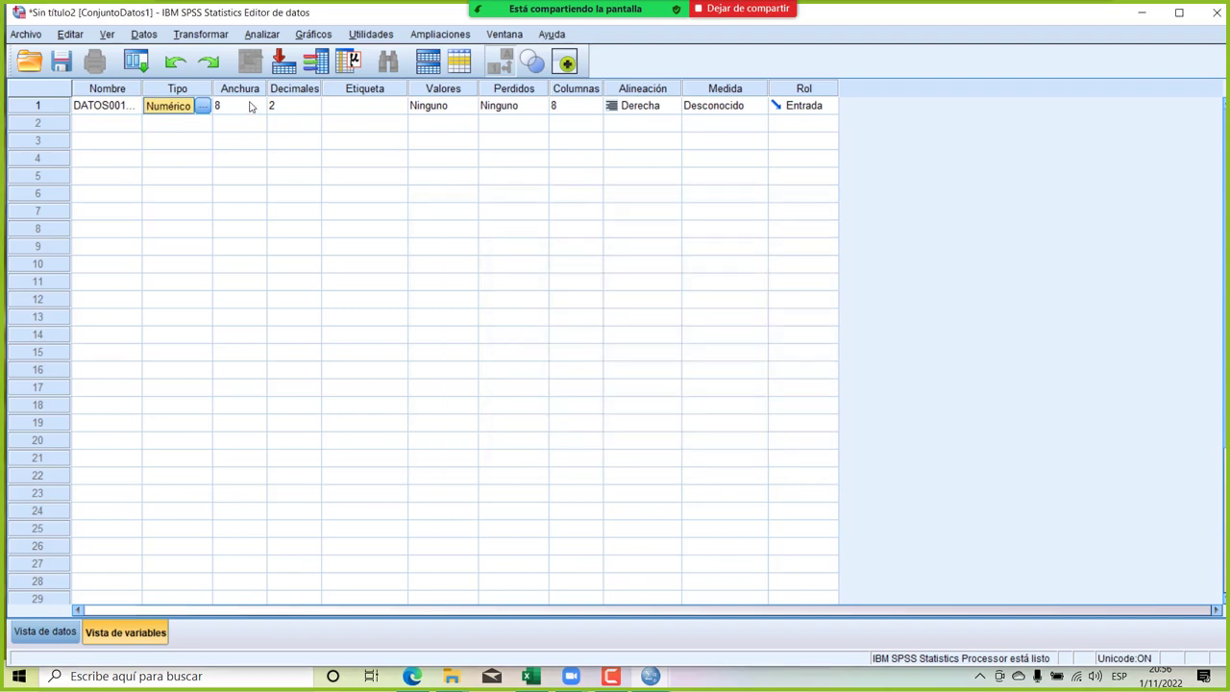
click(301, 108)
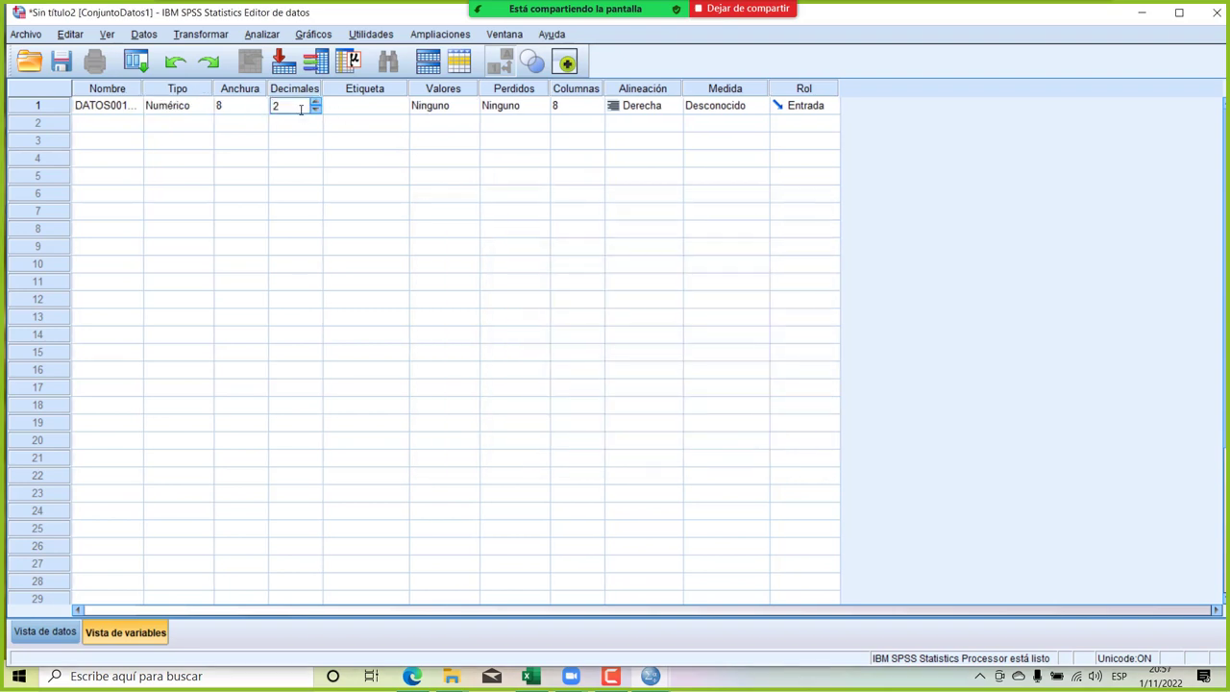
click(531, 677)
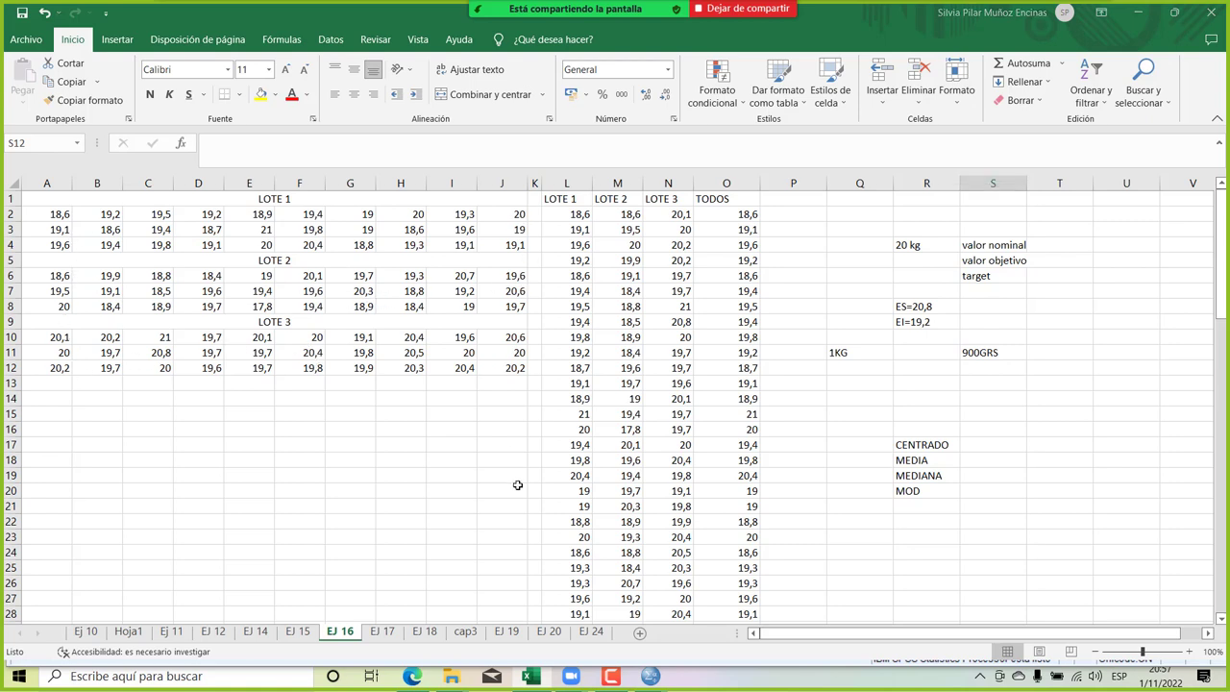
key(alt+Tab)
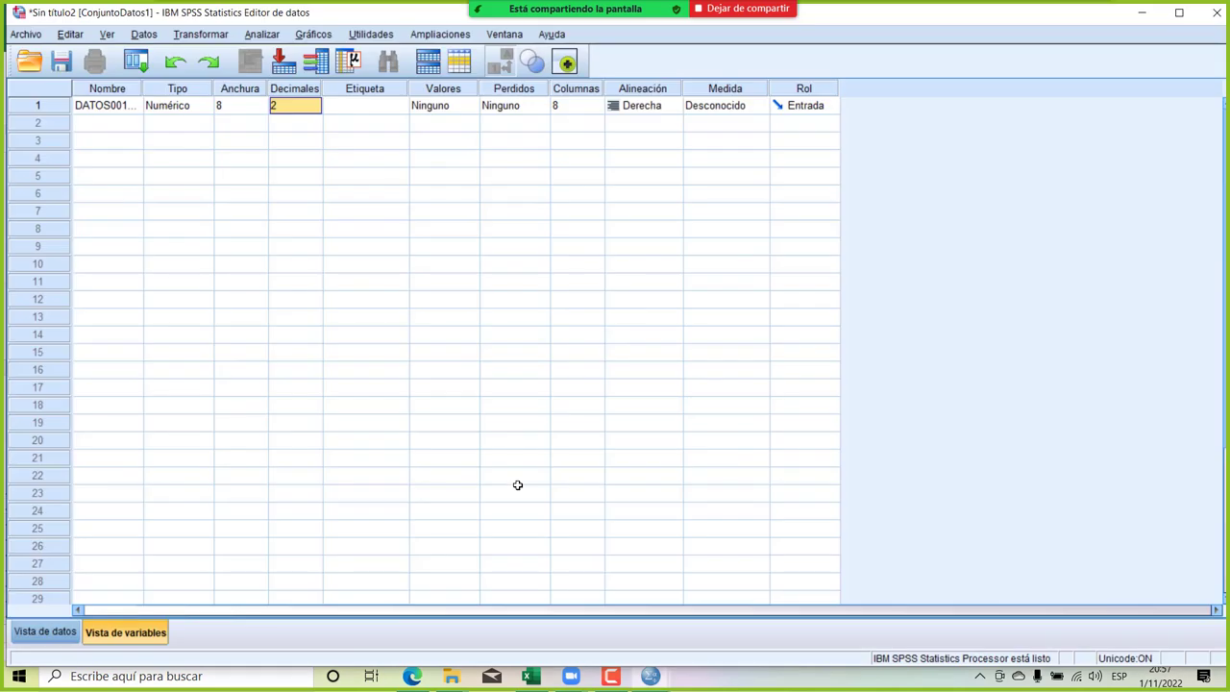
Set the first variable's label to "bolsas de arena peso(kg)".
click(376, 105)
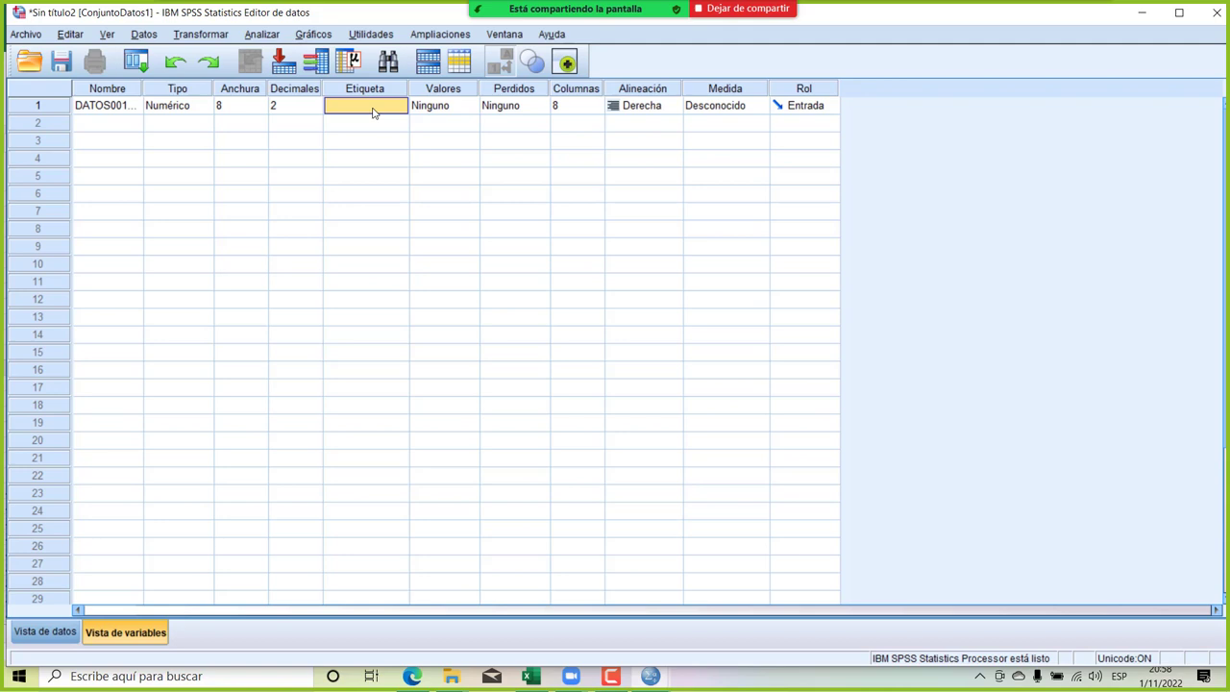
text(PE)
key(BackSpace)
key(BackSpace)
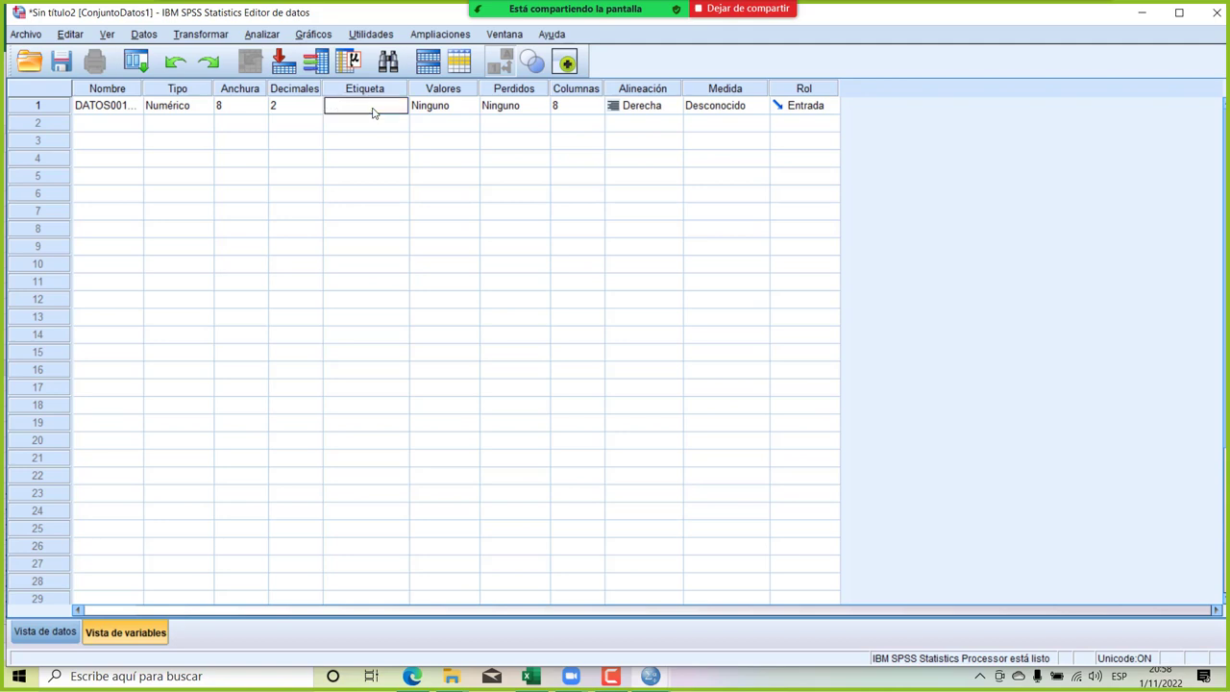
text(bolsas peso(kg)
drag(358, 106, 402, 106)
click(356, 106)
text(de aren)
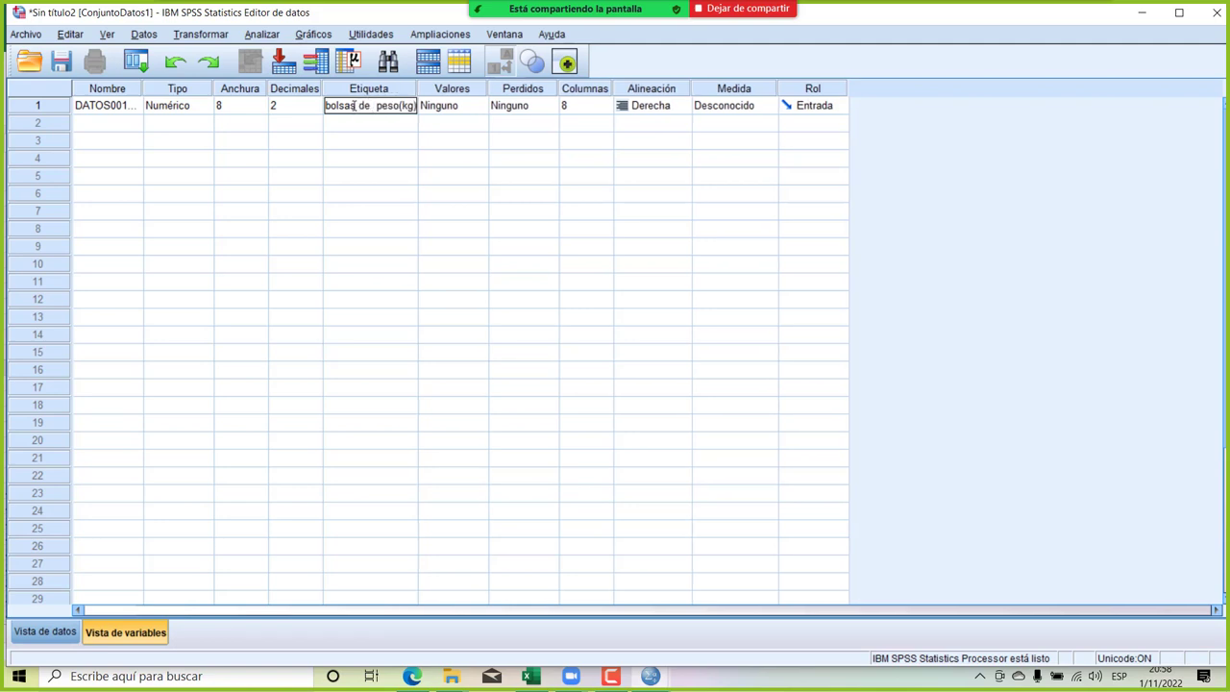
text(a)
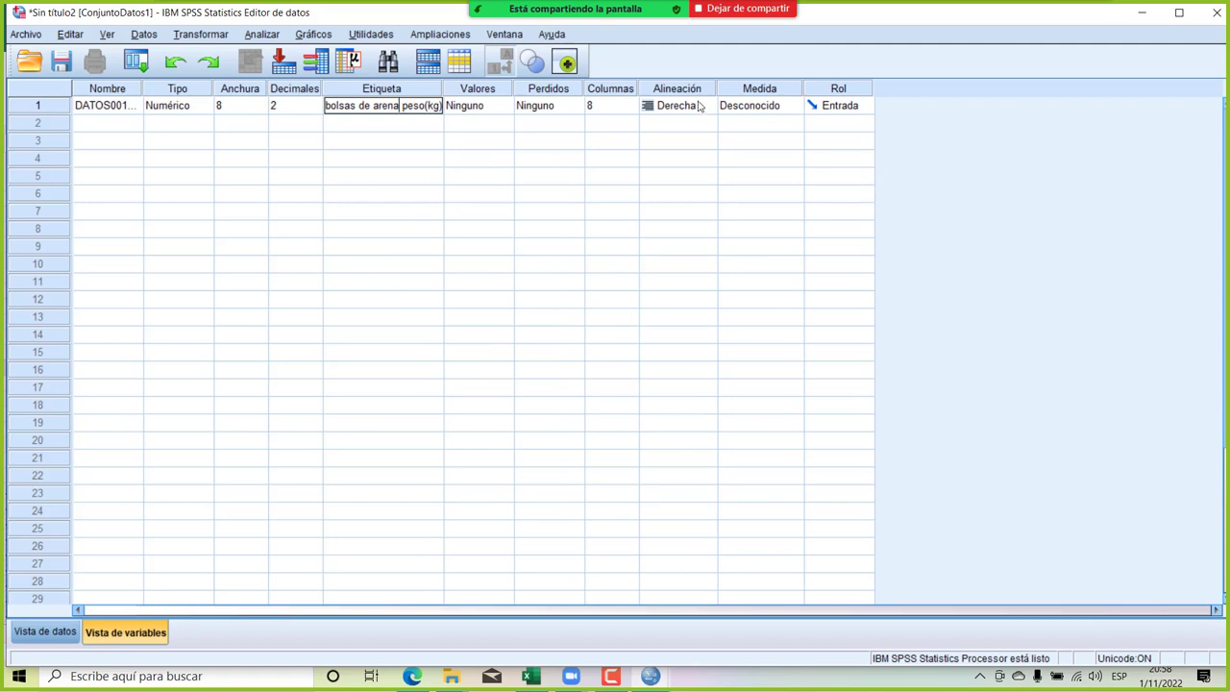
Set the first variable's measurement level to Escala and return to the data view.
click(772, 110)
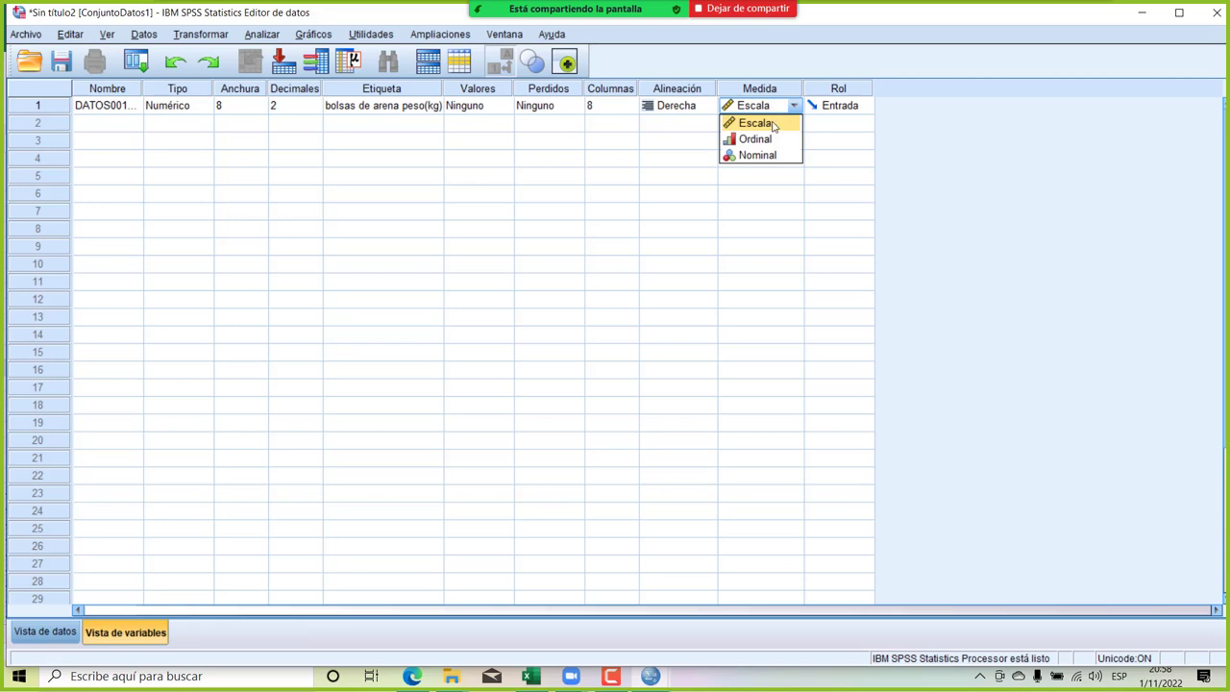
click(774, 125)
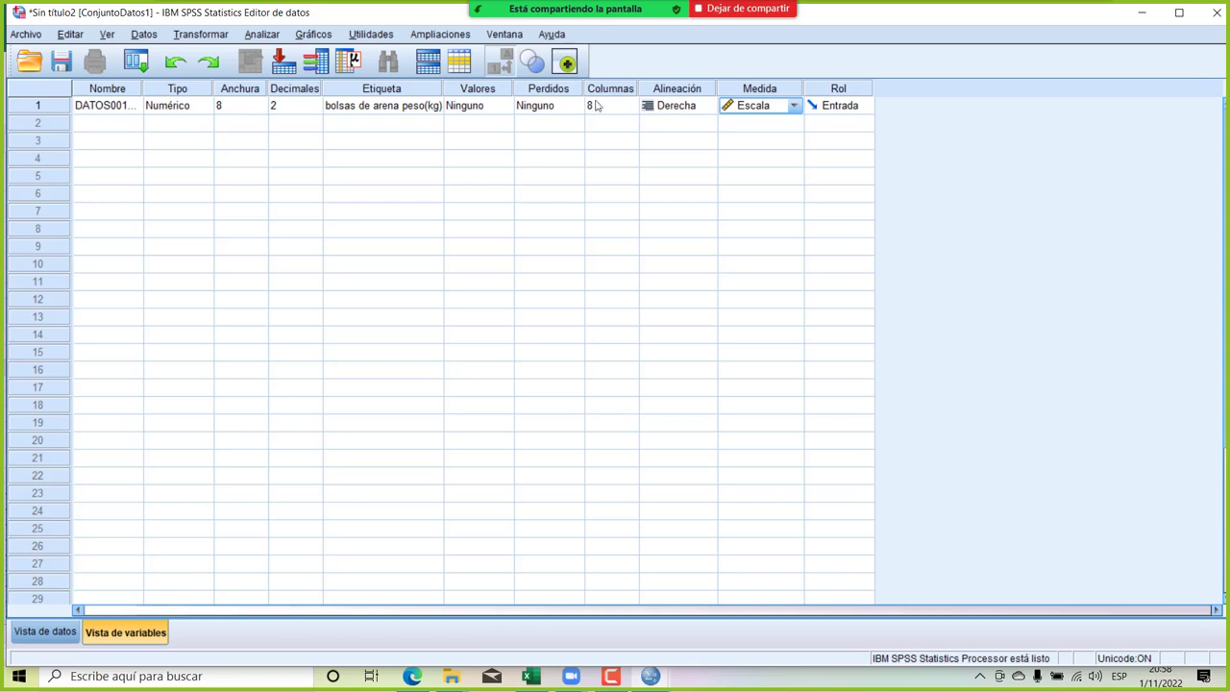
click(481, 107)
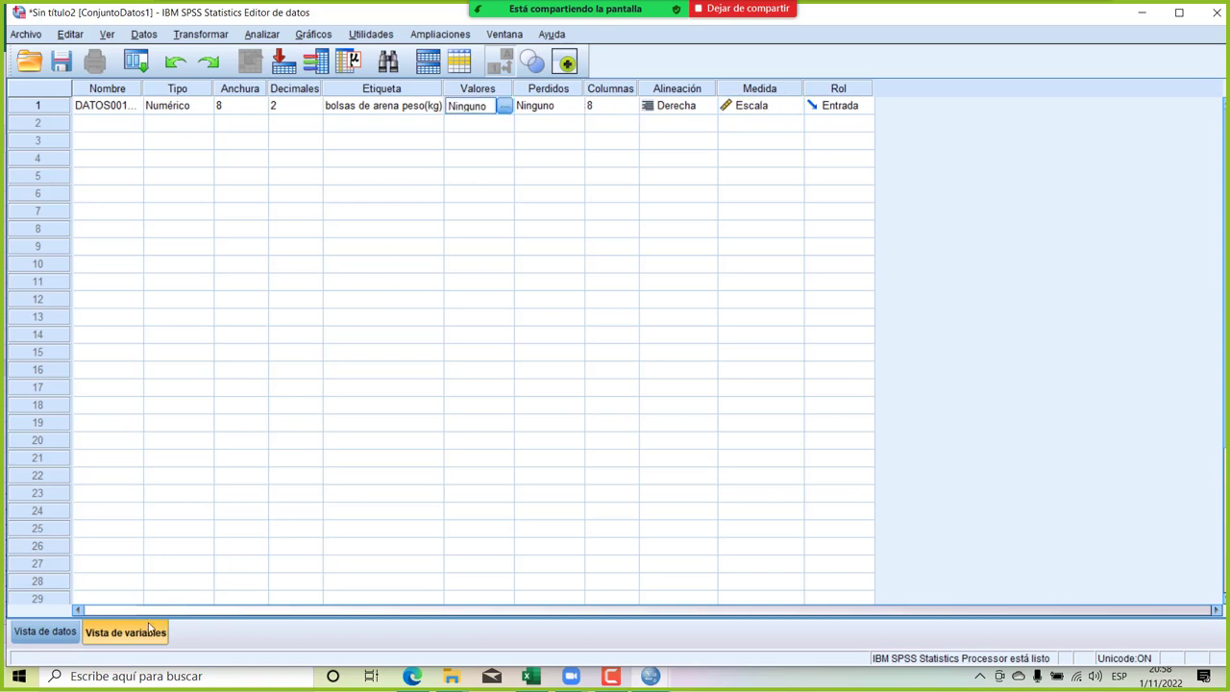
click(48, 635)
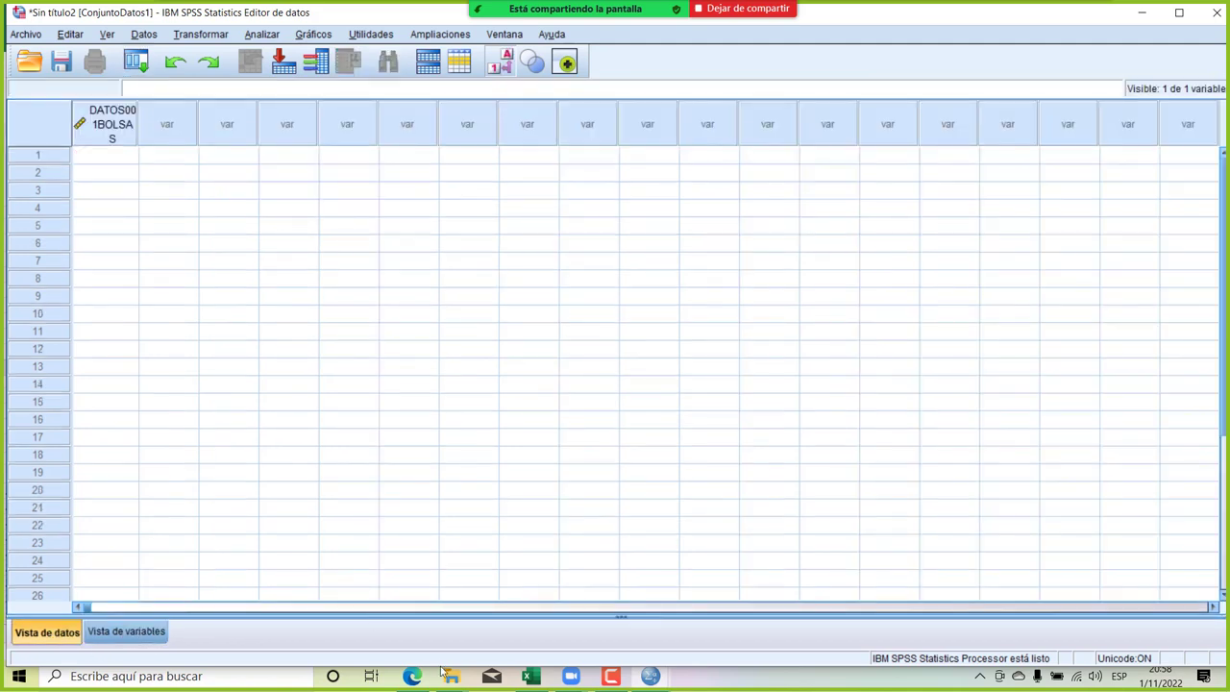
Switch to Excel and check how many weights the LOTE 1 column and the three lot columns together contain.
mouse_move(527, 680)
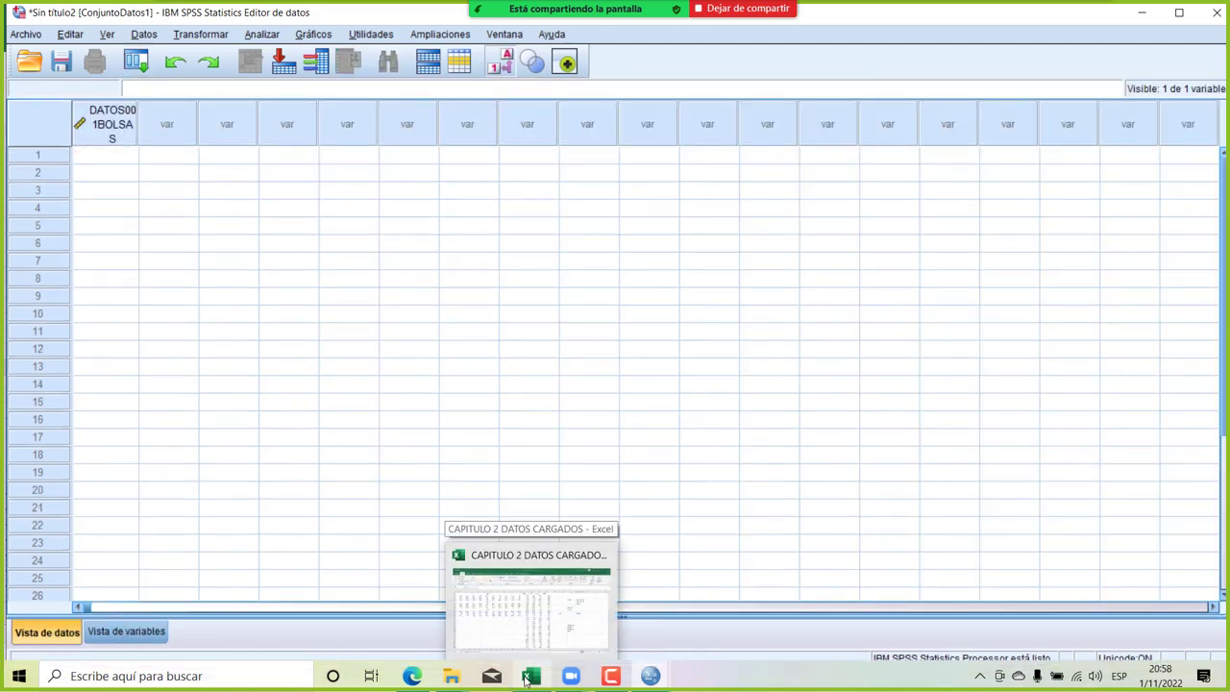
click(505, 615)
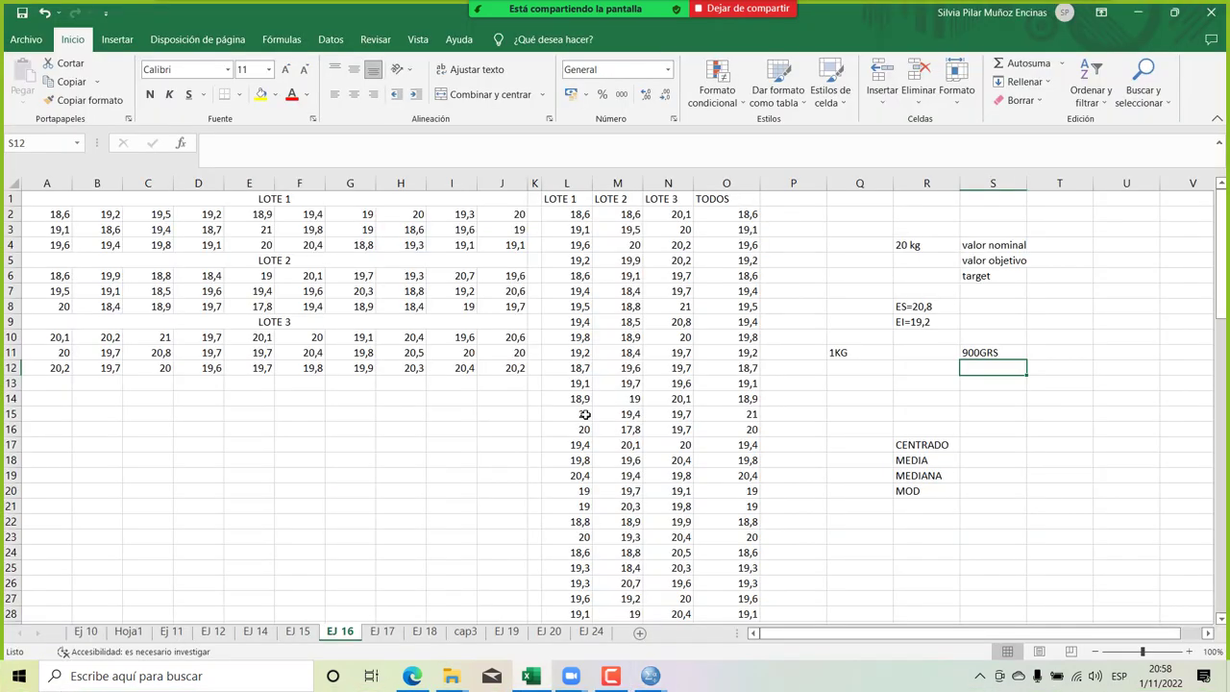
click(580, 214)
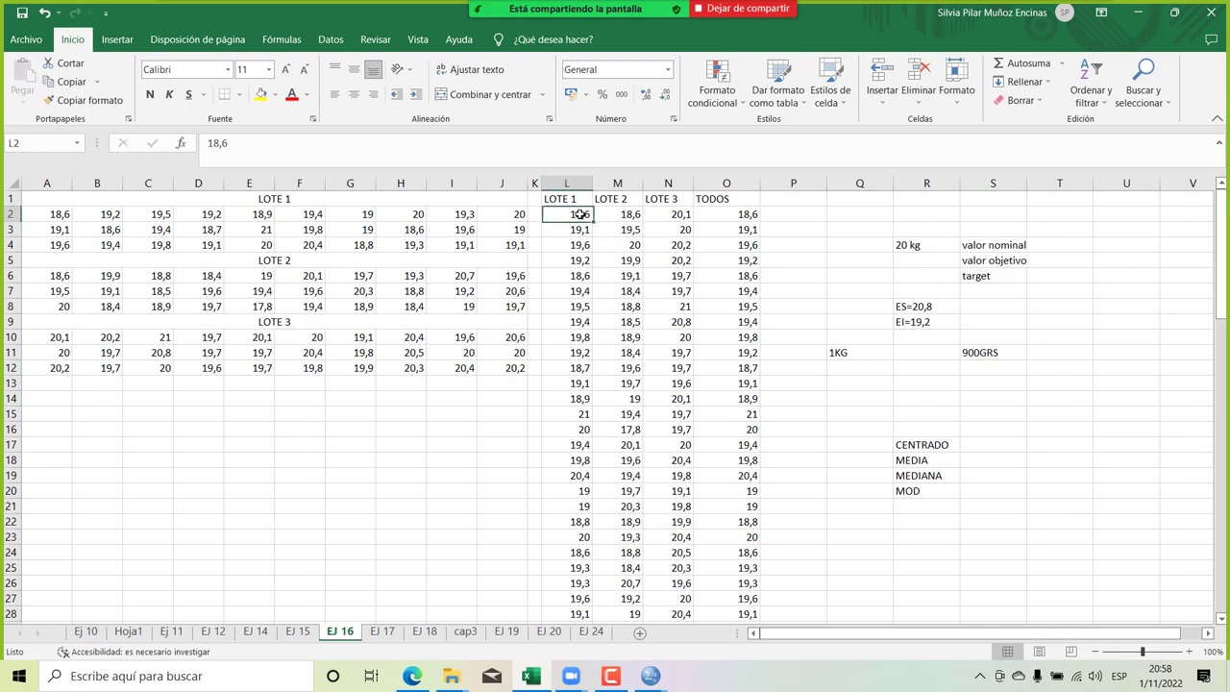
key(ctrl+shift+Down)
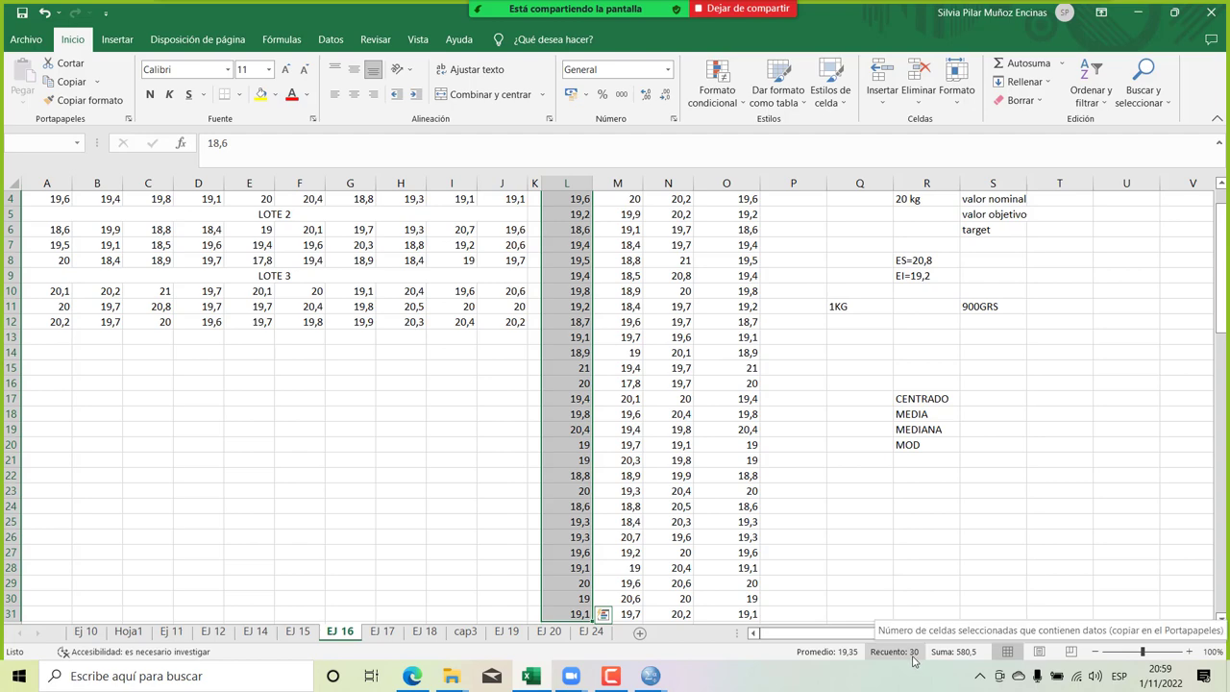
scroll(715, 433, up, 1)
scroll(715, 433, down, 1)
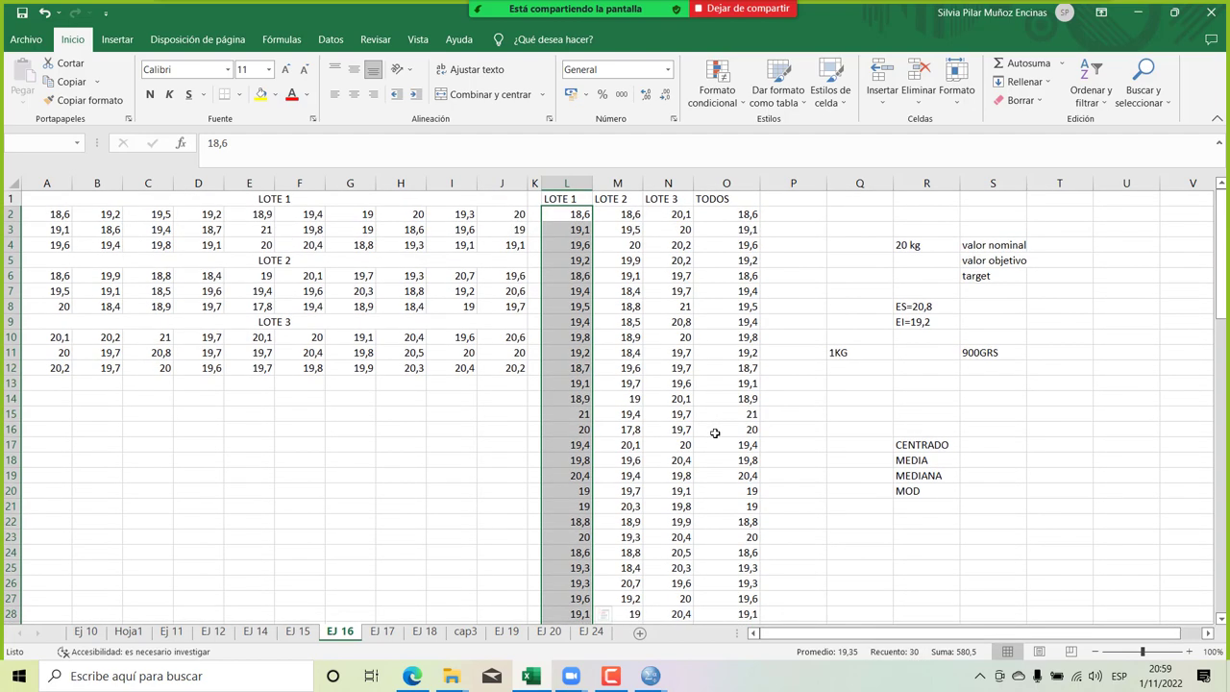
click(571, 214)
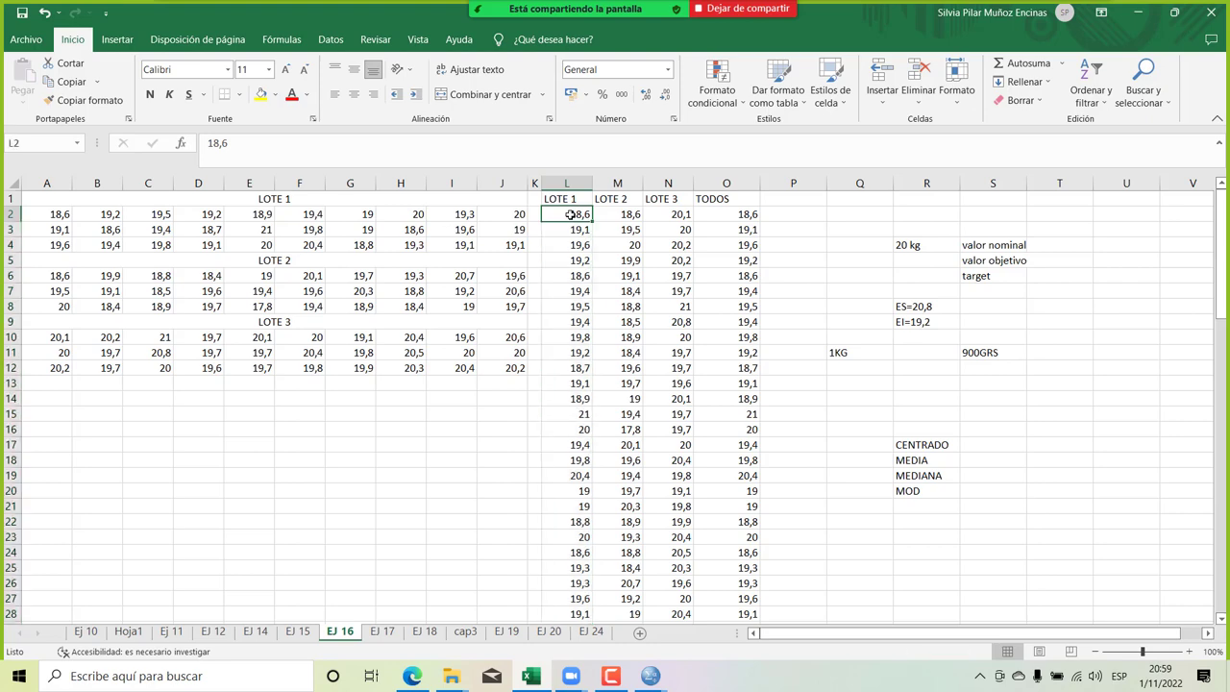
key(shift+Right)
key(shift+Right)
key(ctrl+shift+Down)
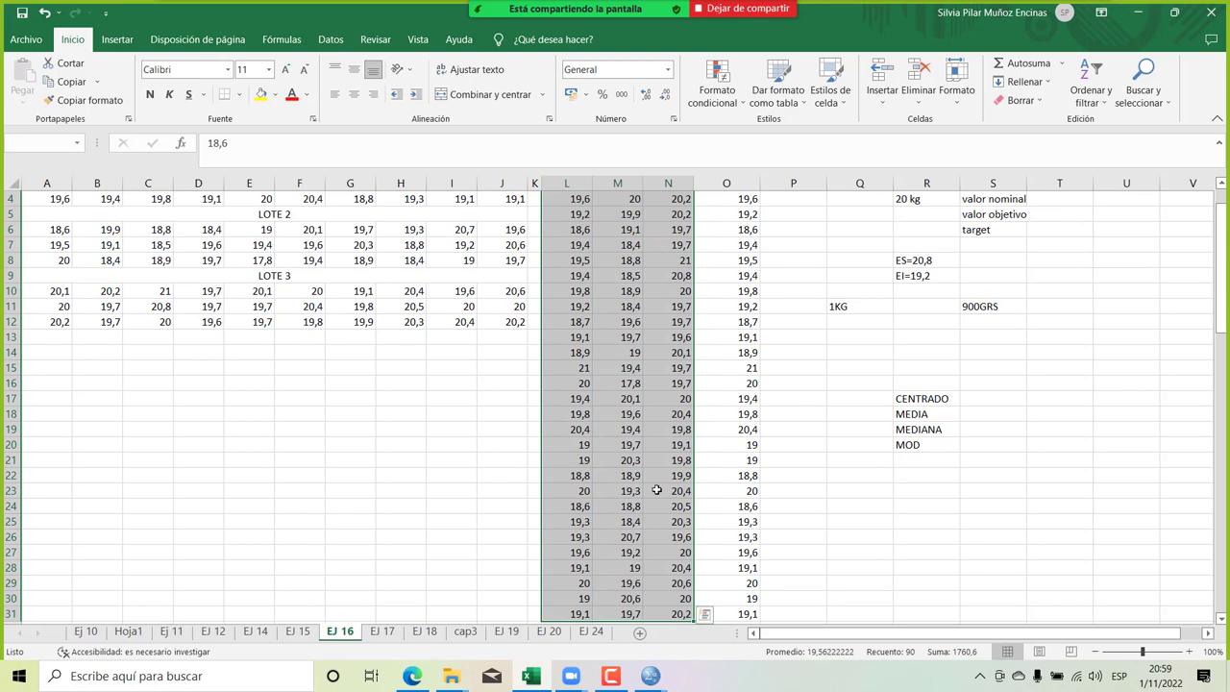
scroll(657, 490, up, 1)
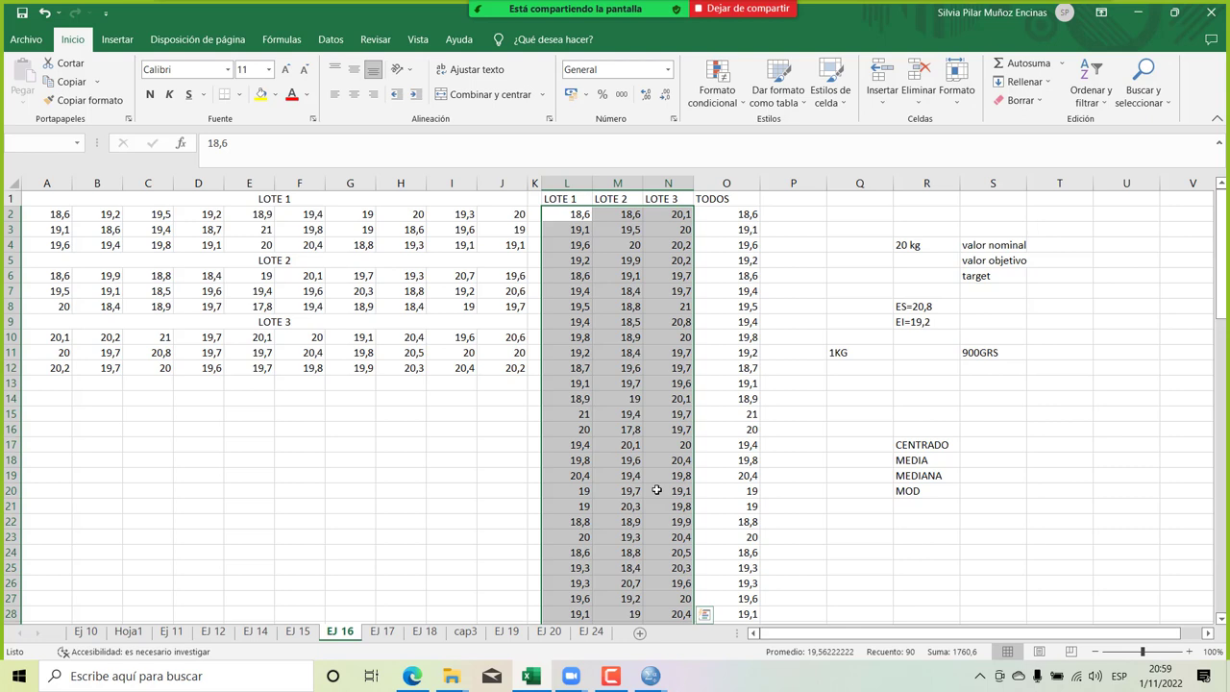
Copy the LOTE 1 weights (L2:L31) from Excel and paste them into the SPSS variable DATOS001BOLSAS starting at row 1.
click(579, 213)
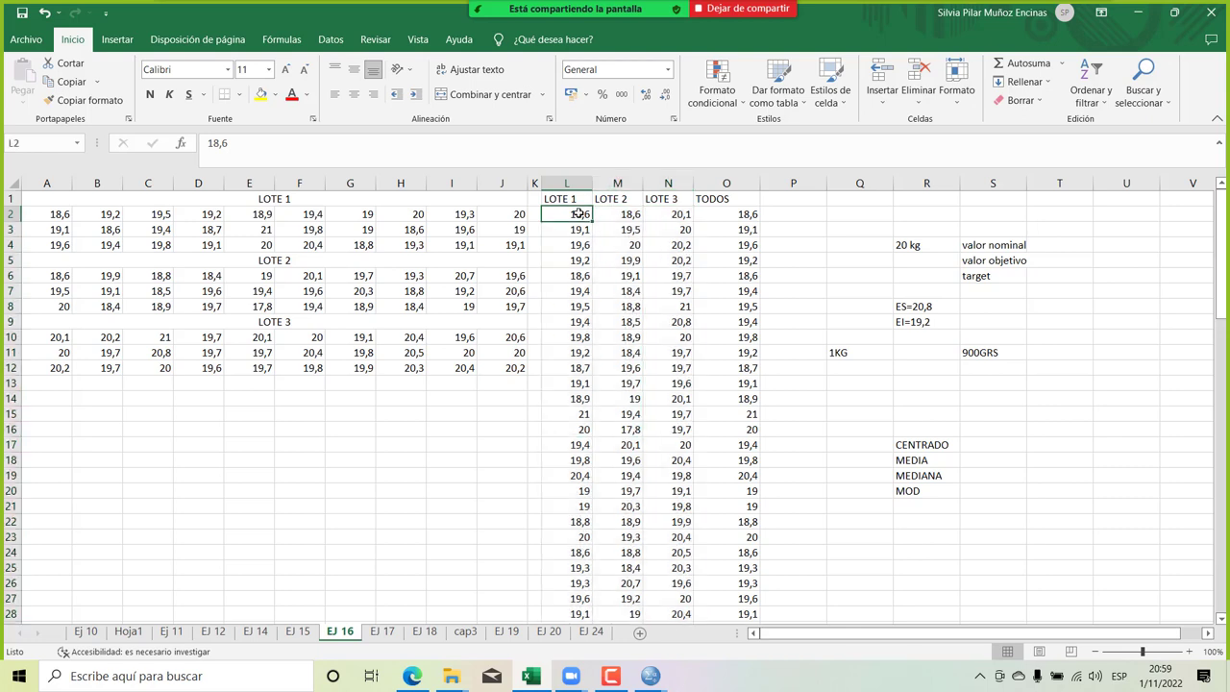
key(ctrl+shift+Down)
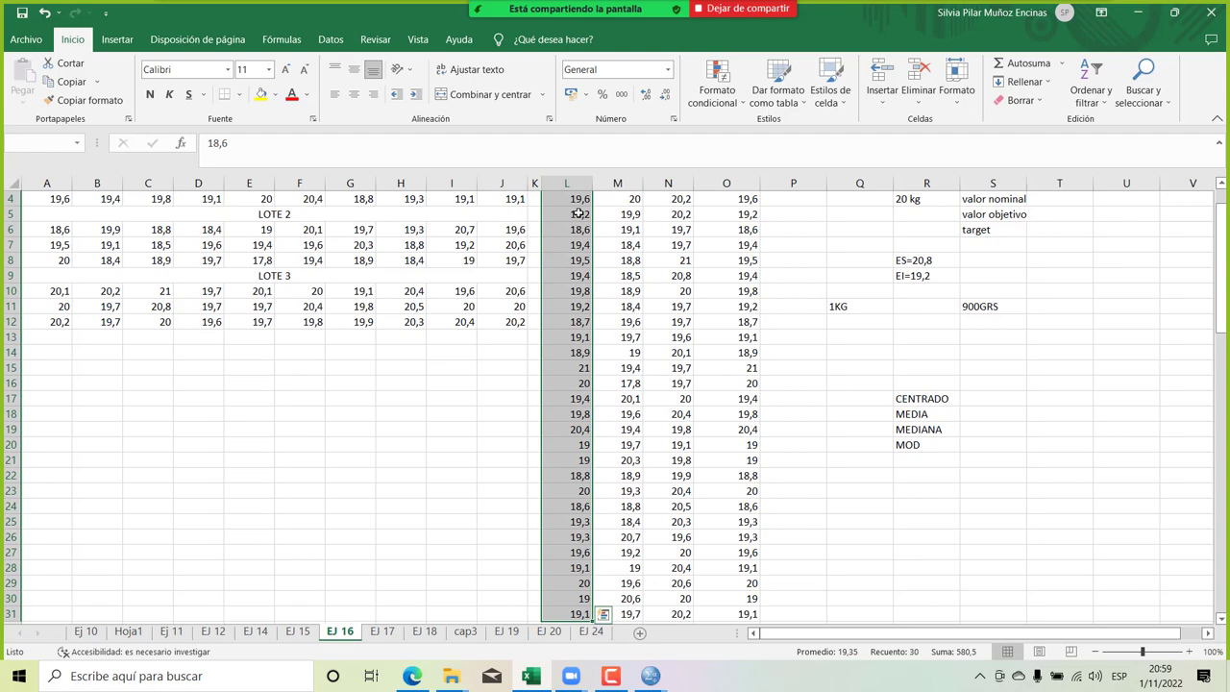
key(ctrl+c)
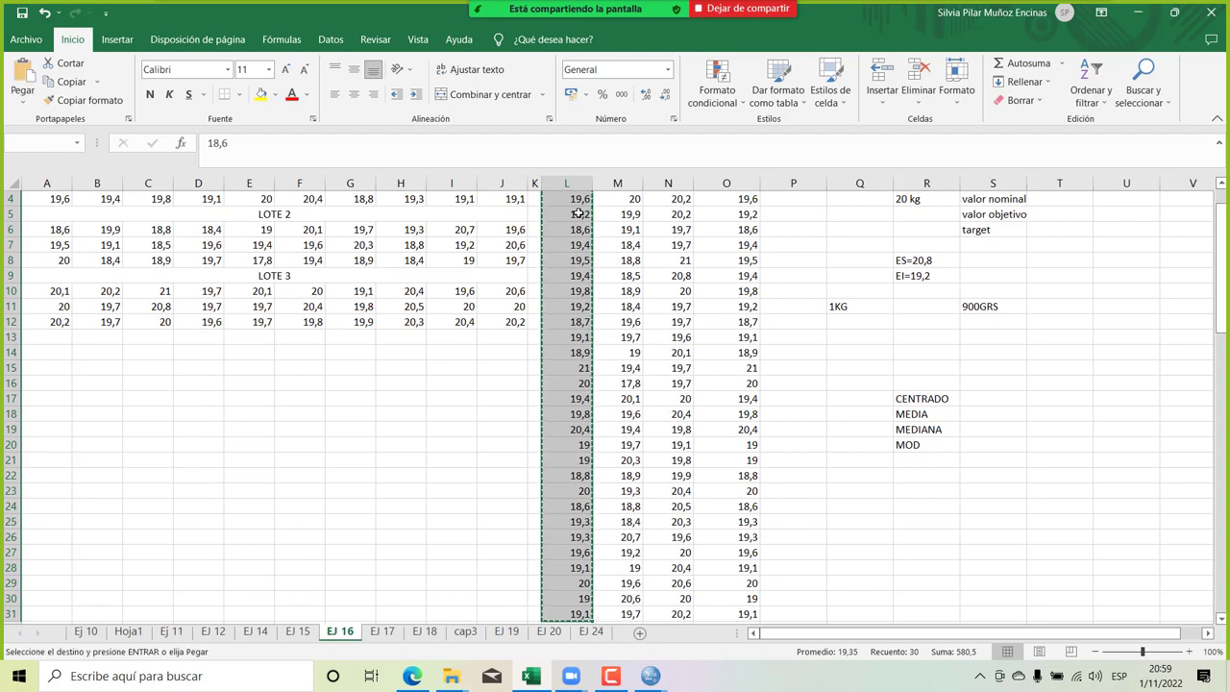
key(alt+Tab)
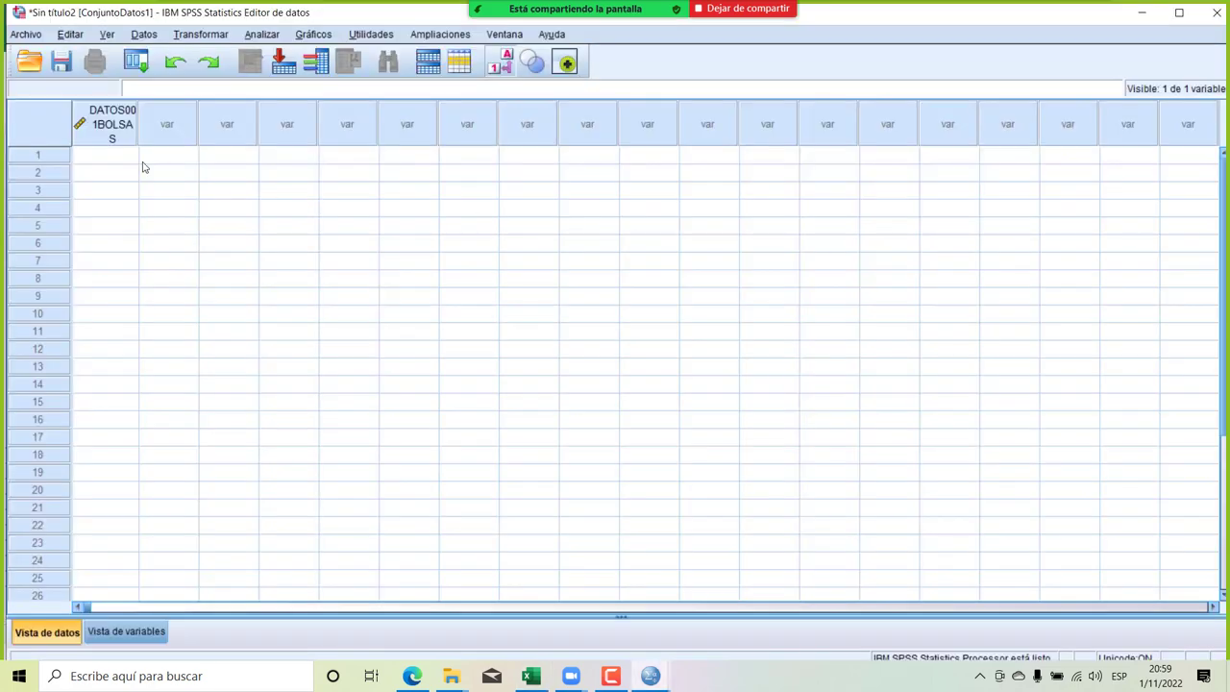
click(126, 159)
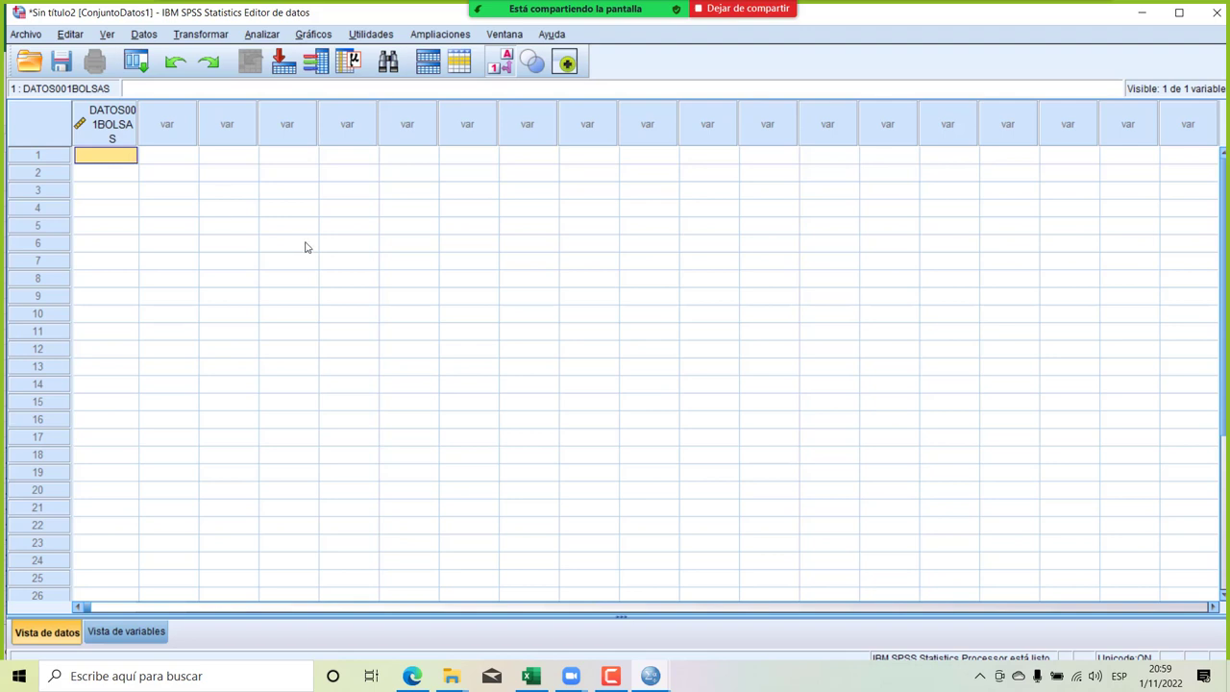
key(alt+Tab)
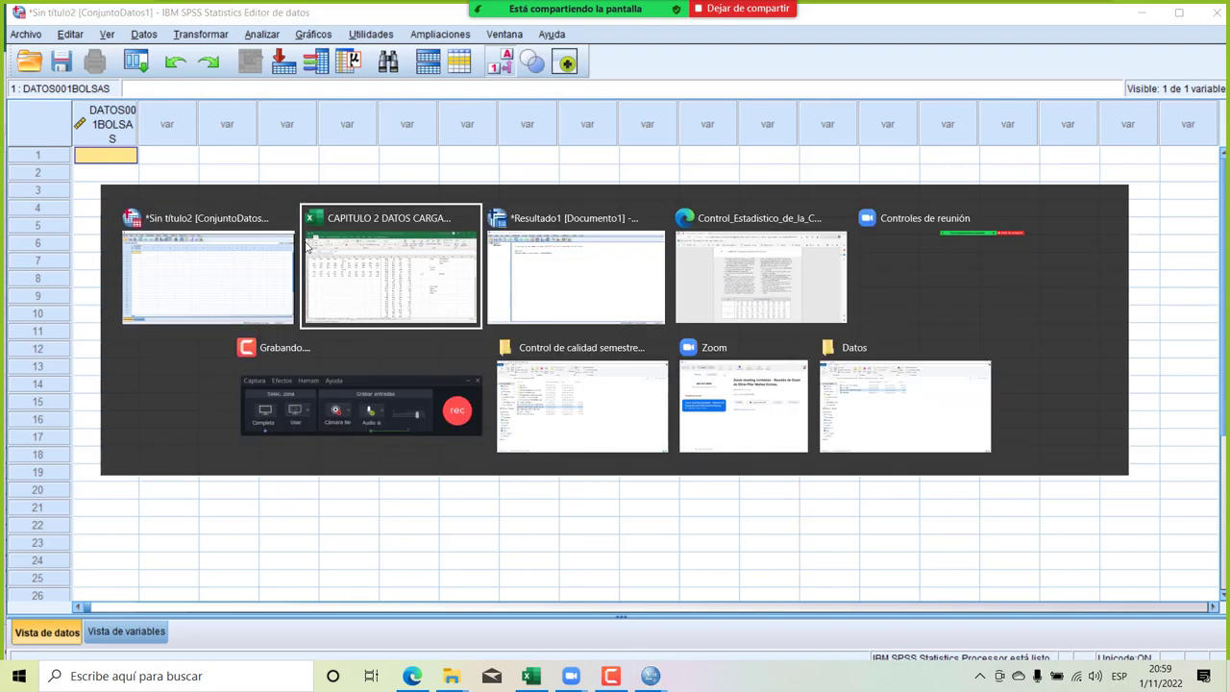
key(Escape)
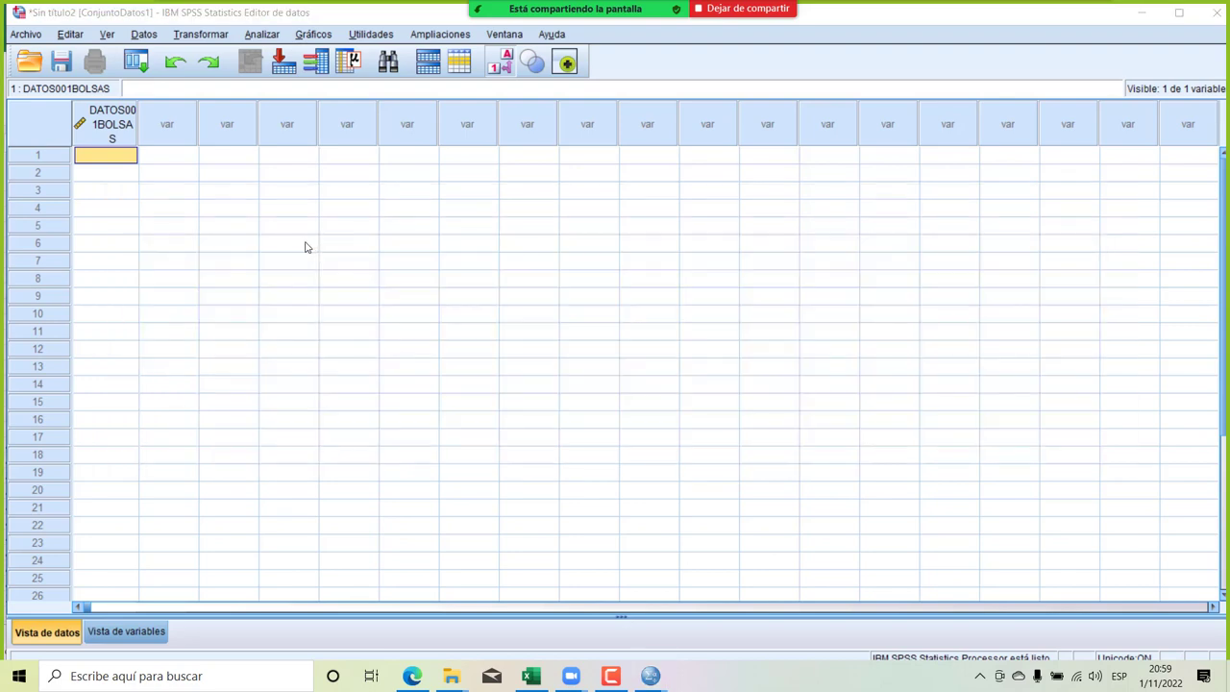
key(alt+Tab)
key(Escape)
key(alt+Tab)
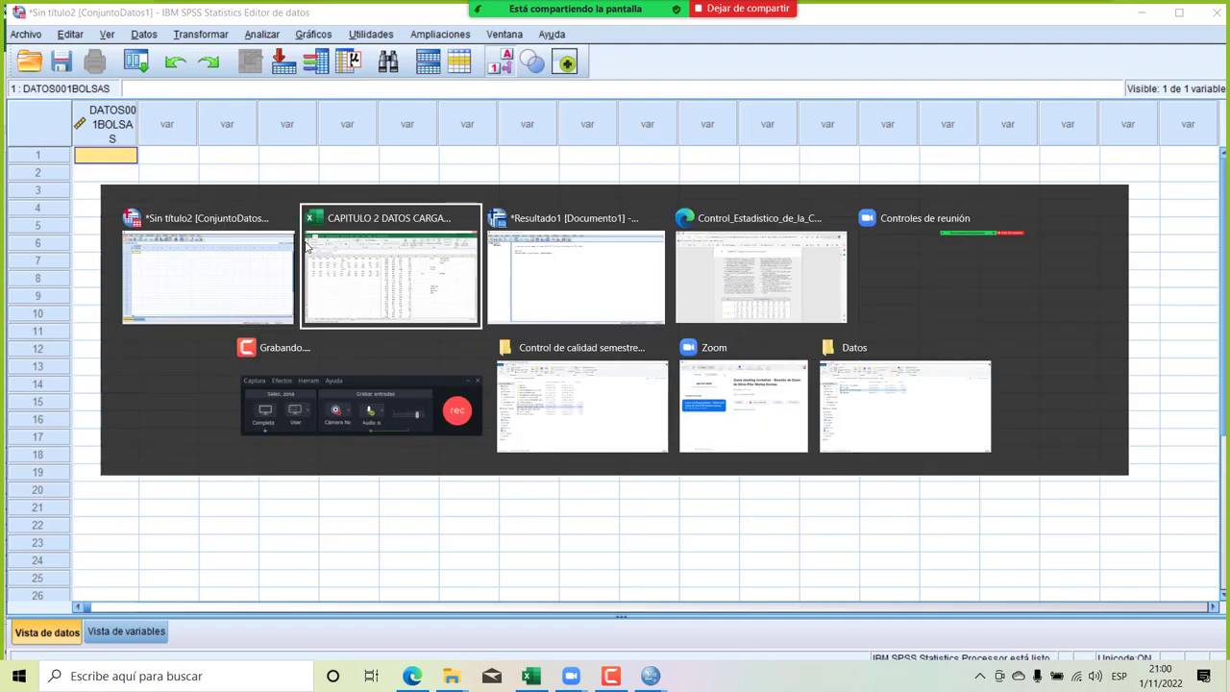
click(309, 248)
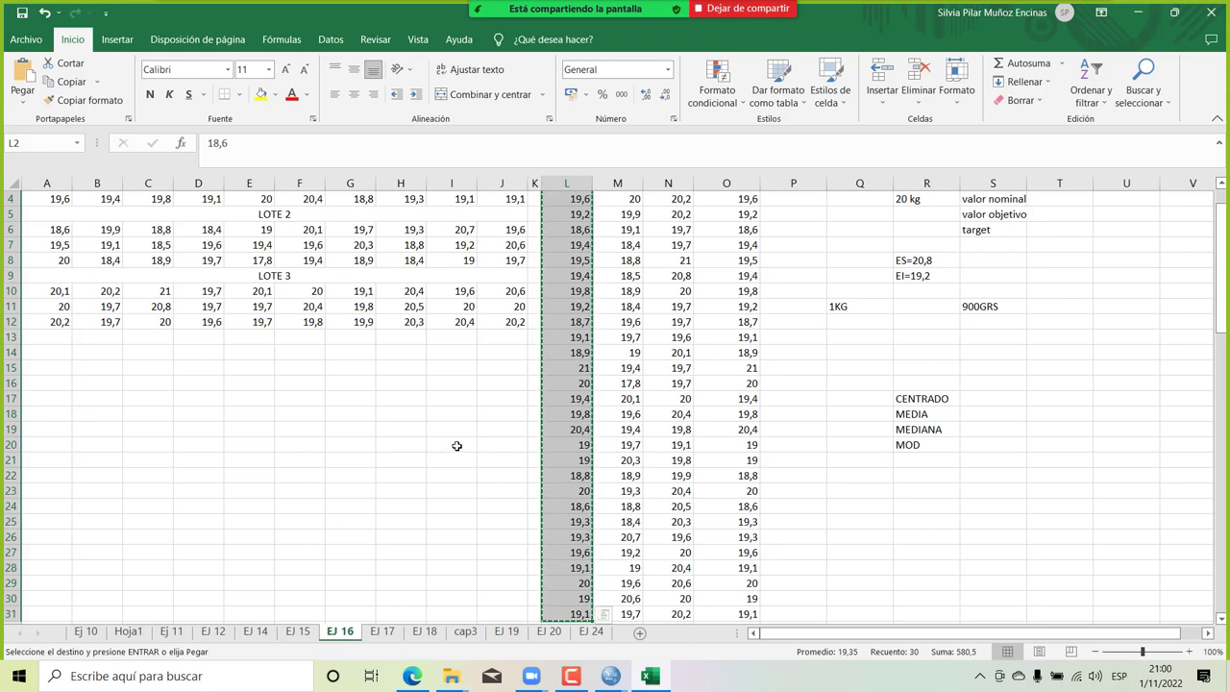
key(alt+Tab)
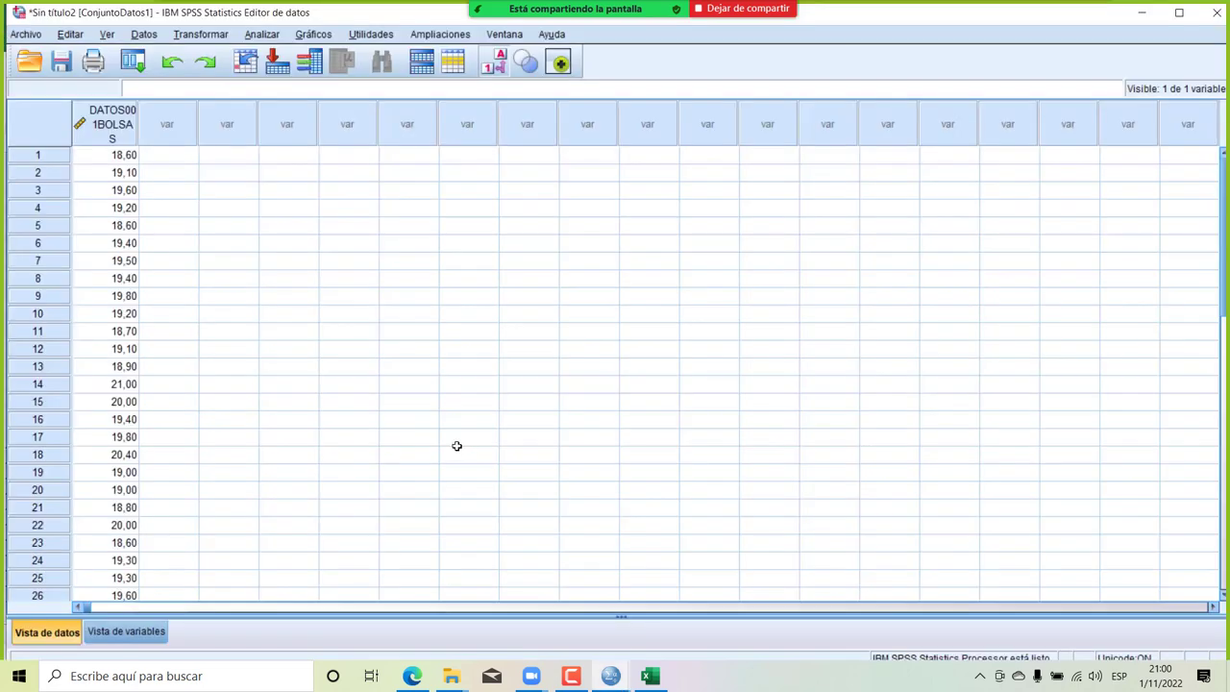
Copy the LOTE 2 weights (M2:M31) from Excel and append them to the SPSS variable DATOS001BOLSAS starting at row 31.
scroll(206, 429, down, 8)
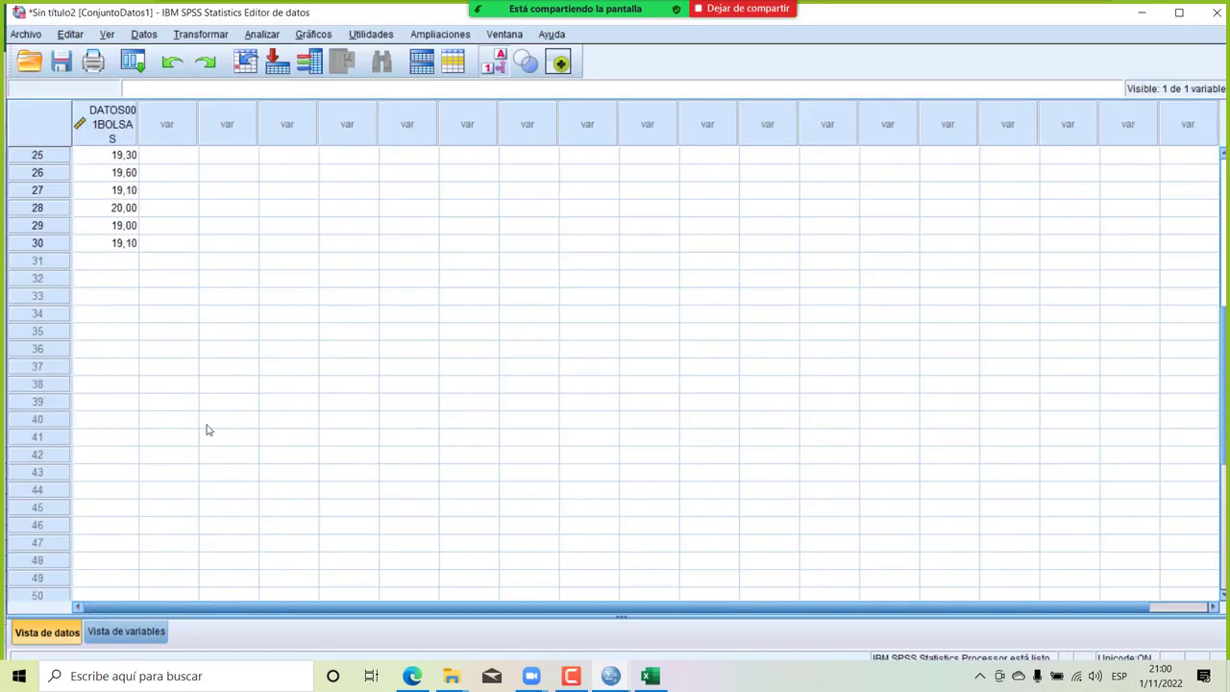
click(127, 245)
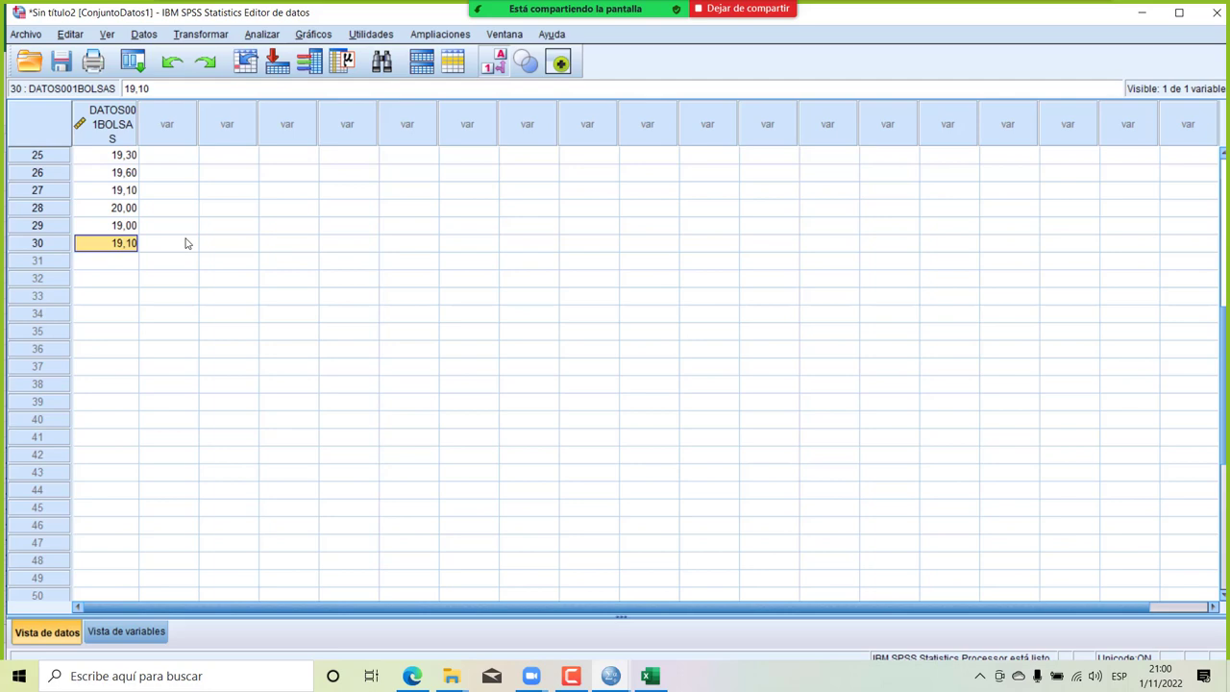
key(alt+Tab)
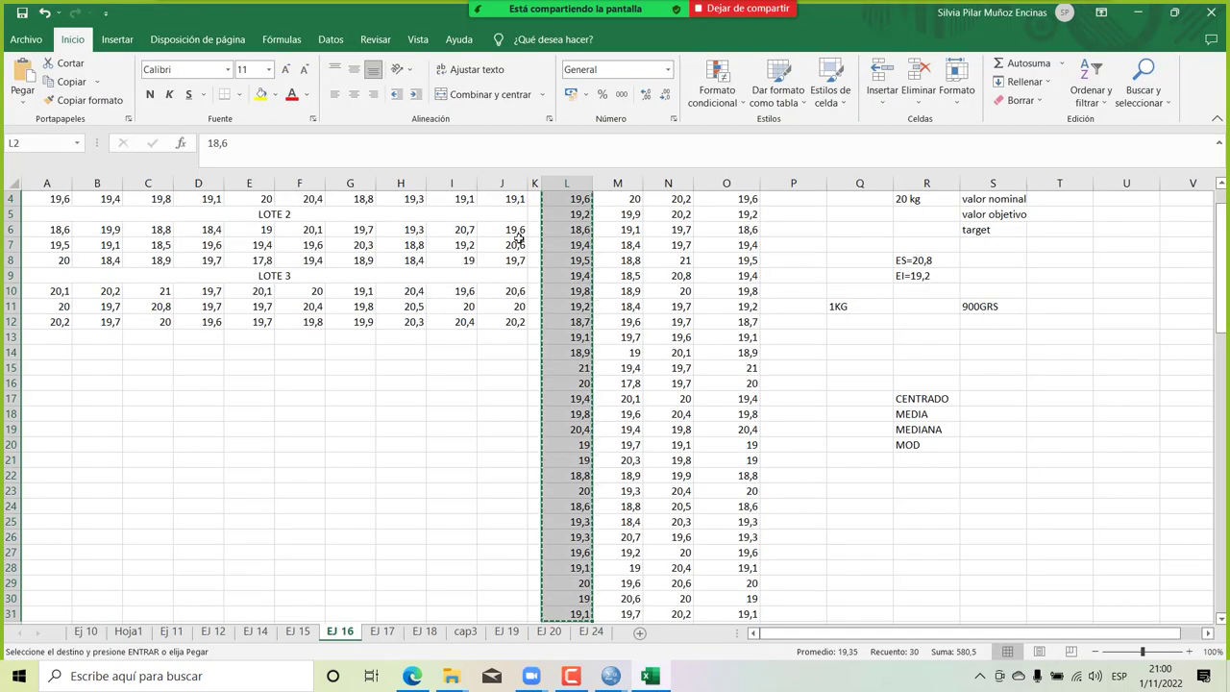
scroll(538, 226, up, 1)
click(630, 214)
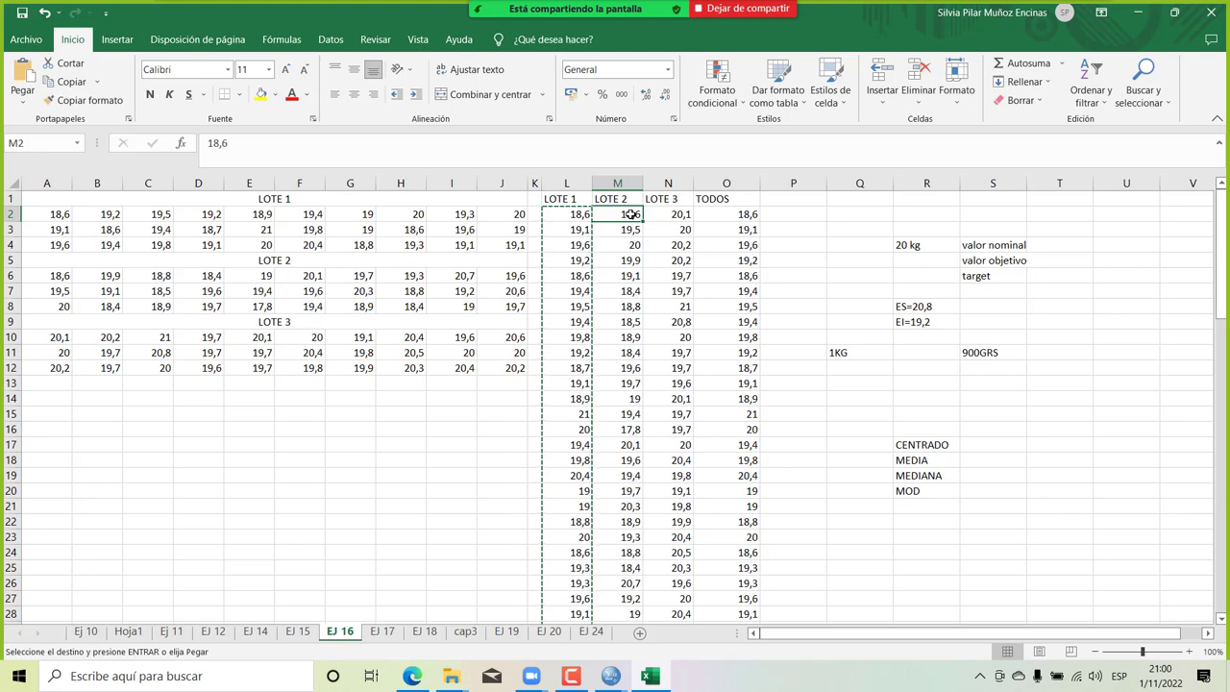
key(ctrl+shift+Down)
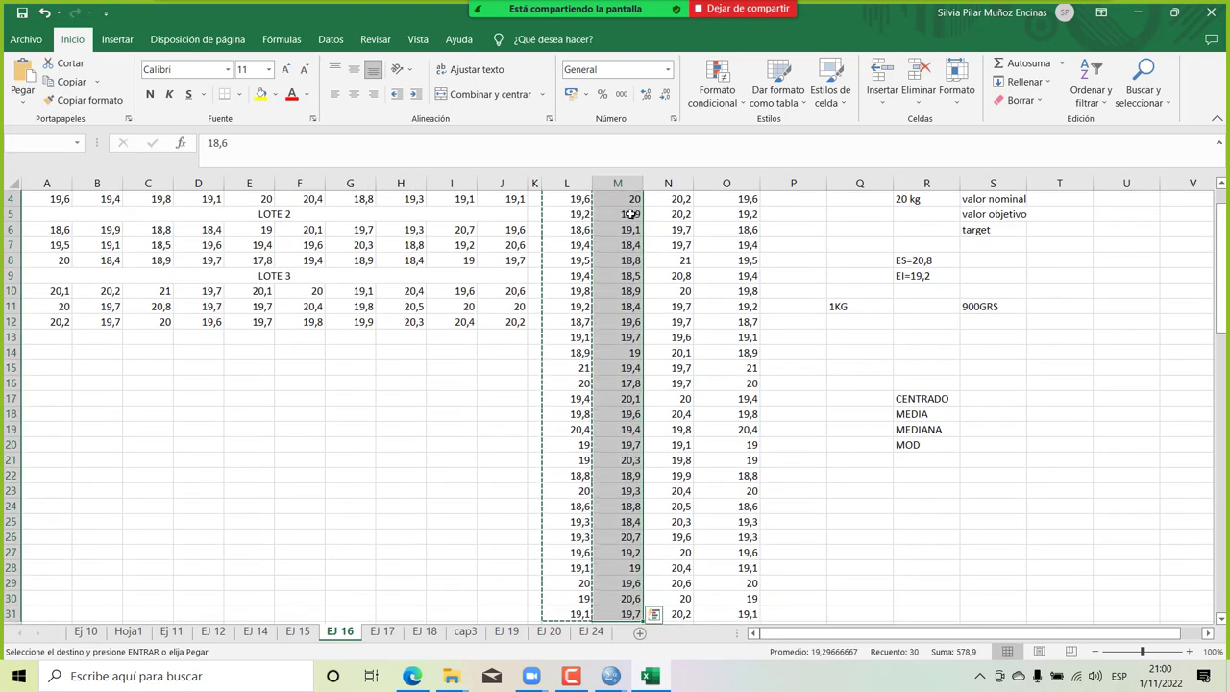
key(alt+Tab)
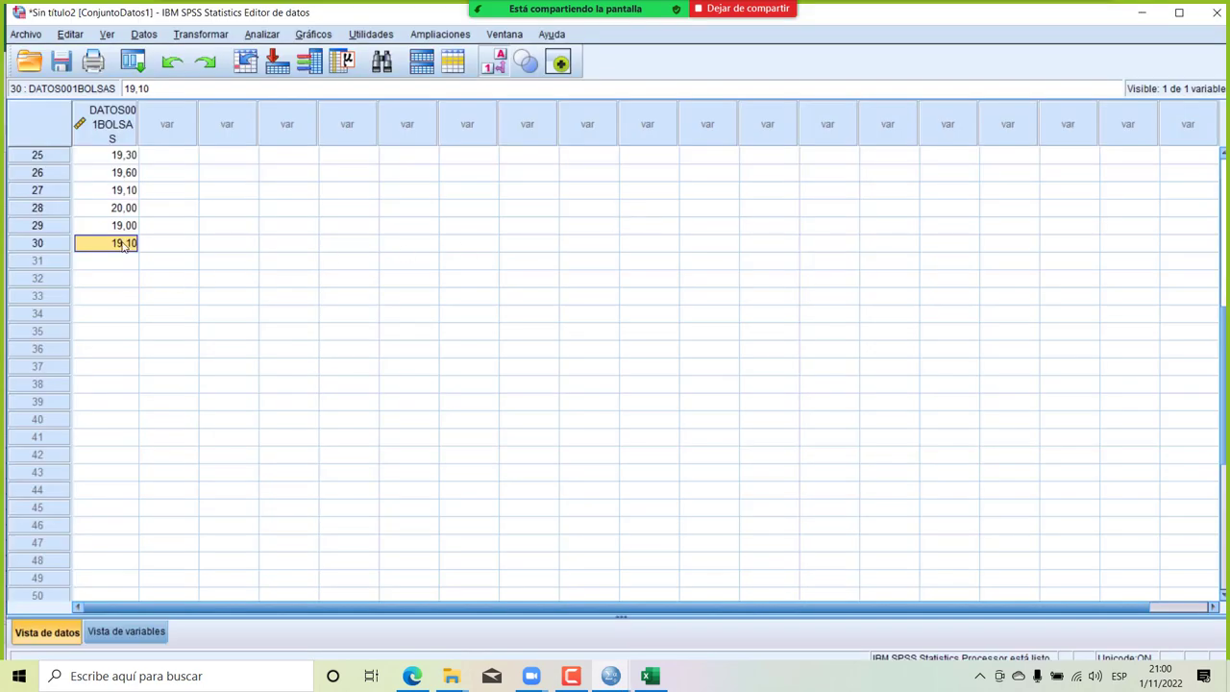
click(123, 261)
key(ctrl+v)
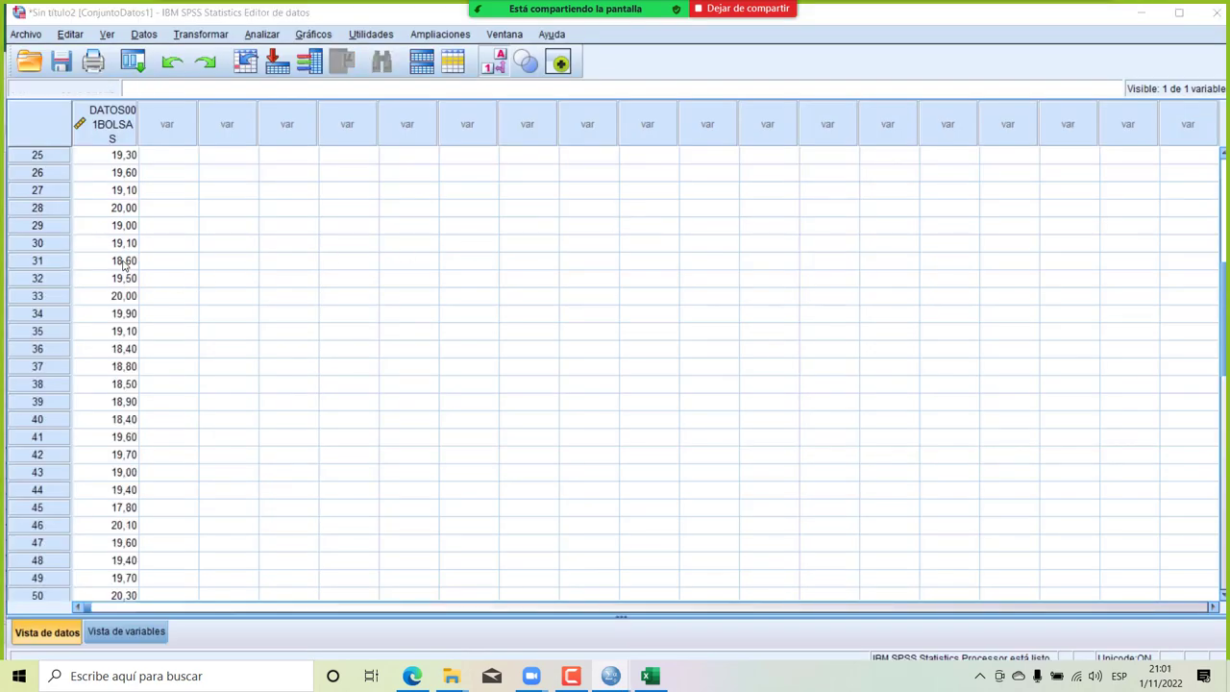
Copy the LOTE 3 weights (N2:N31) from Excel and append them to the SPSS variable DATOS001BOLSAS starting at row 61.
key(alt+Tab)
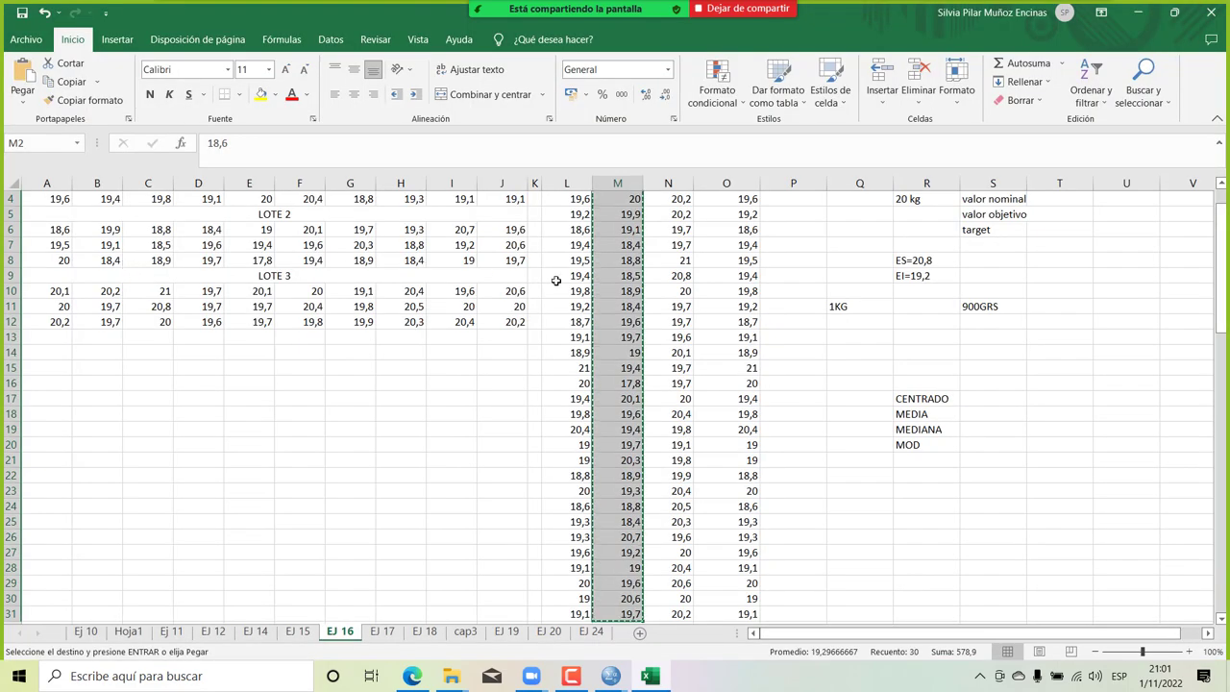
scroll(576, 270, up, 1)
click(677, 214)
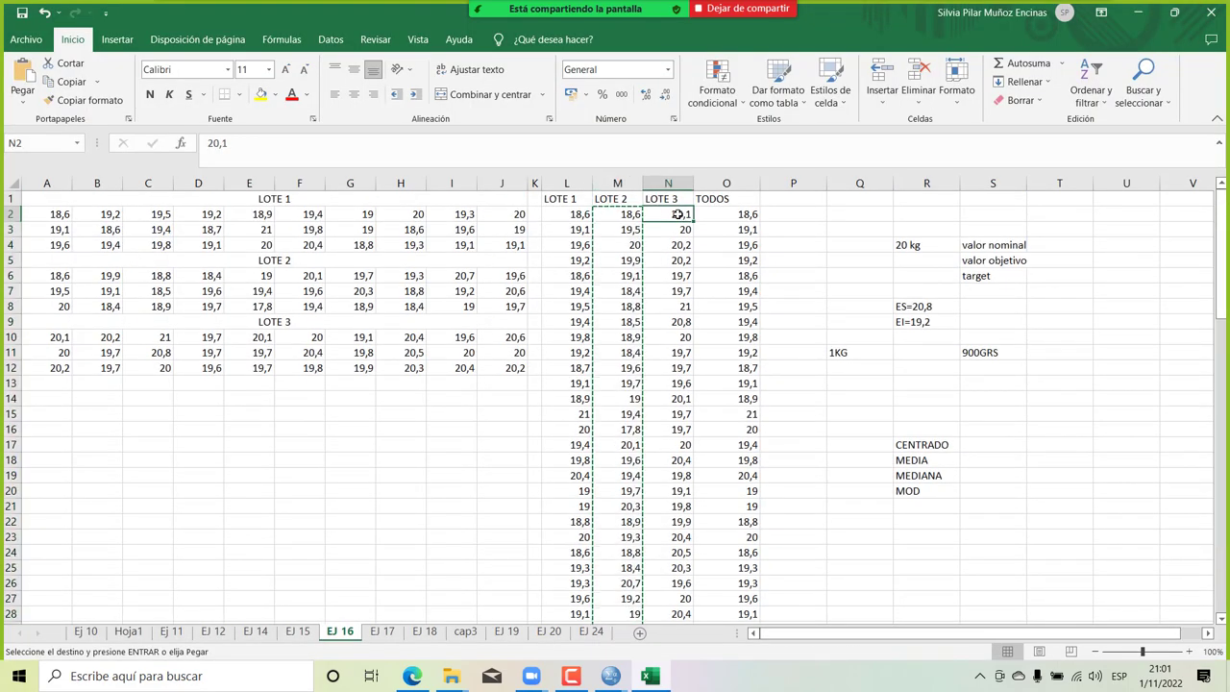
key(ctrl+shift+Down)
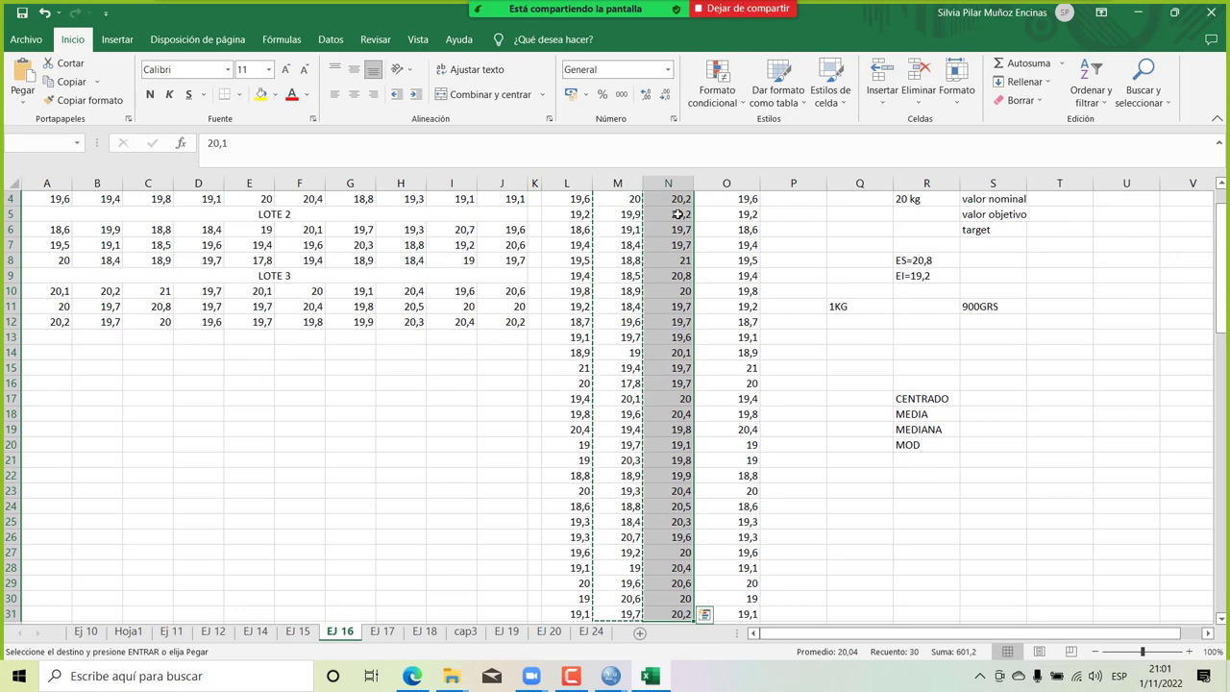
key(alt+Tab)
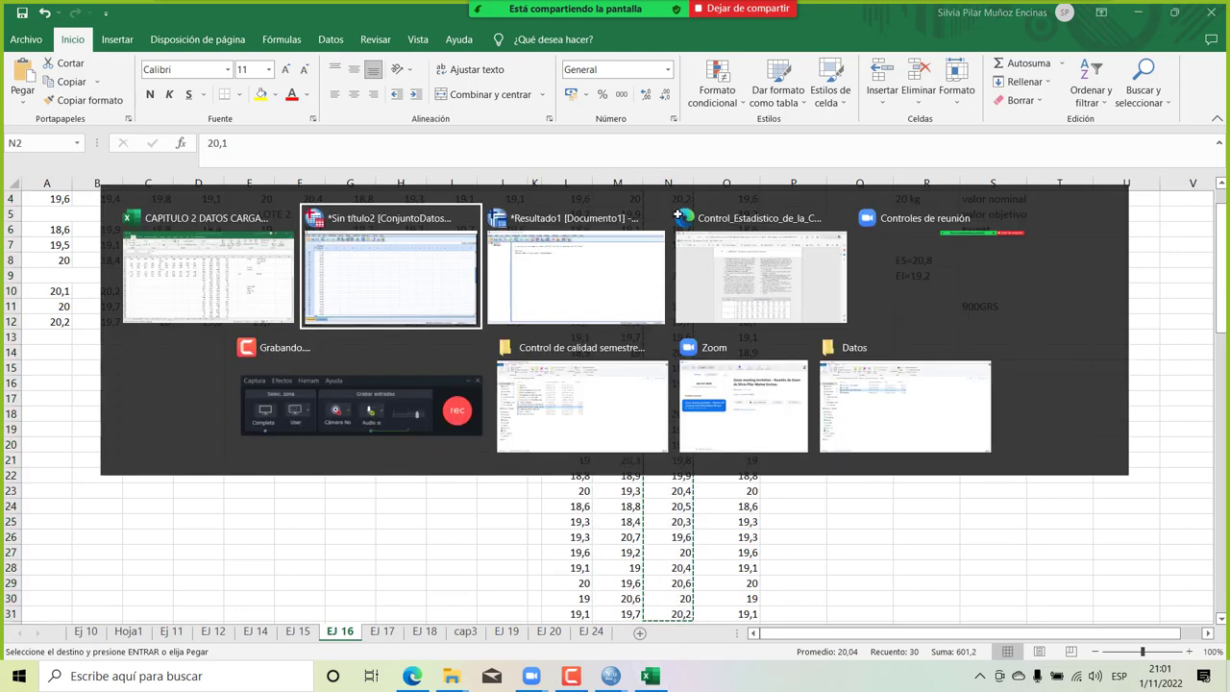
scroll(208, 414, down, 6)
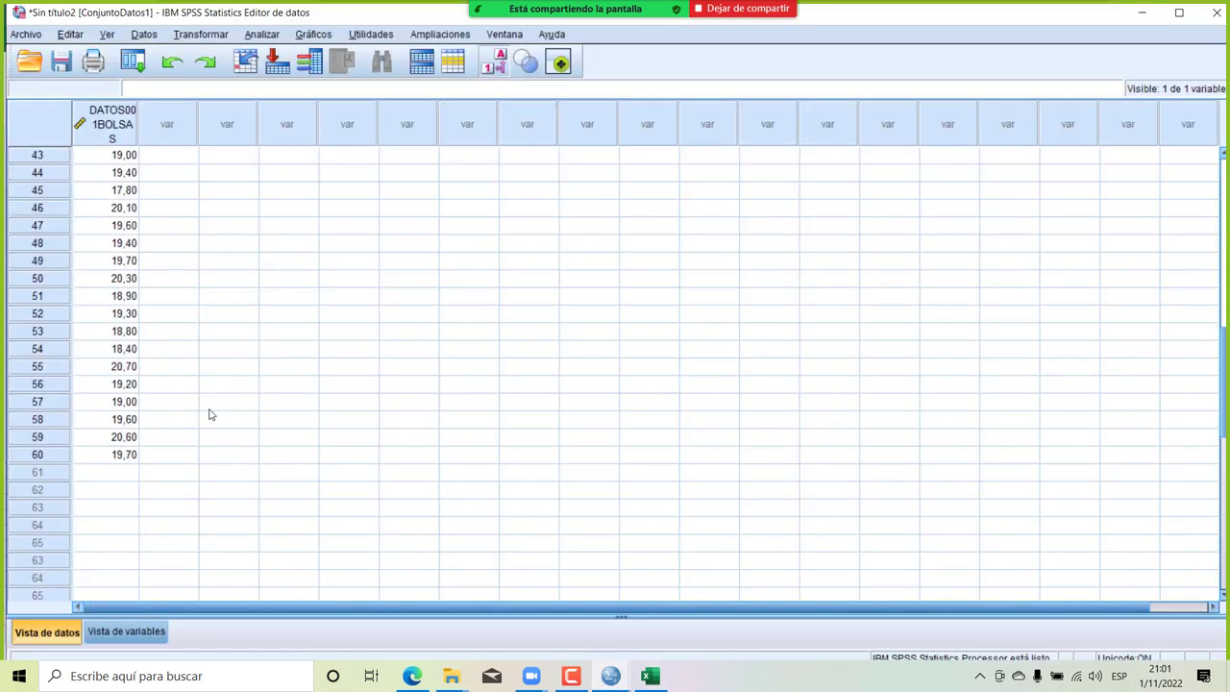
click(109, 427)
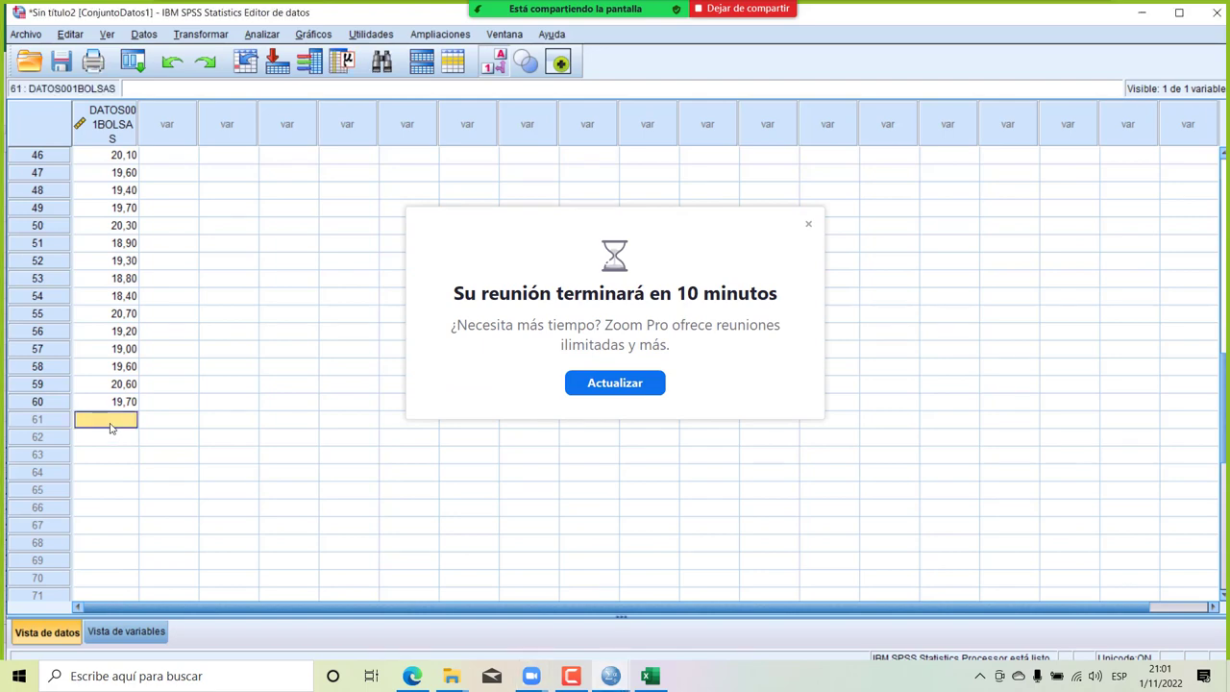
key(ctrl+v)
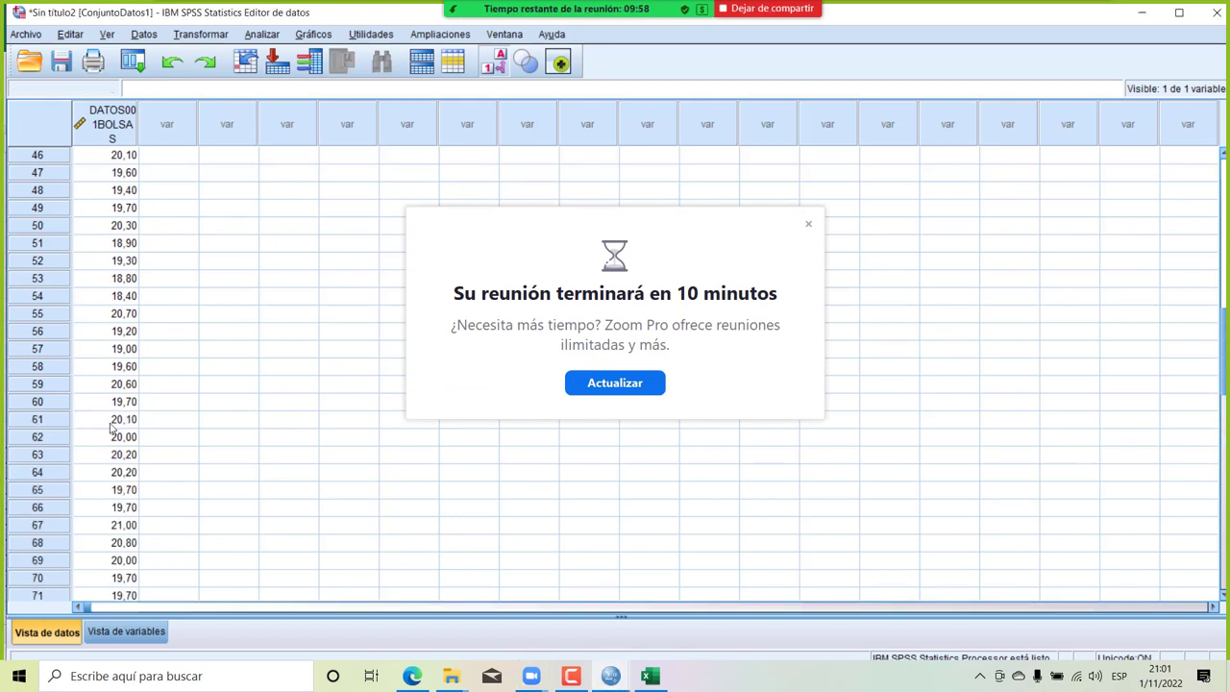
click(809, 223)
scroll(385, 390, down, 10)
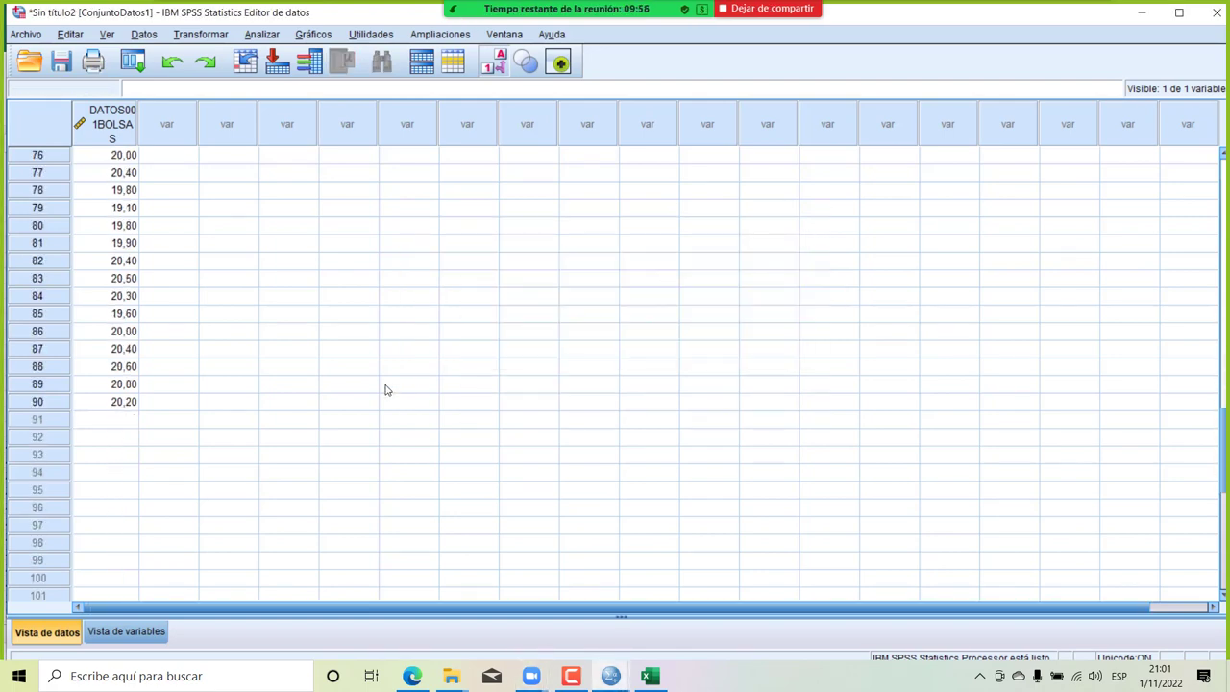
scroll(385, 390, up, 20)
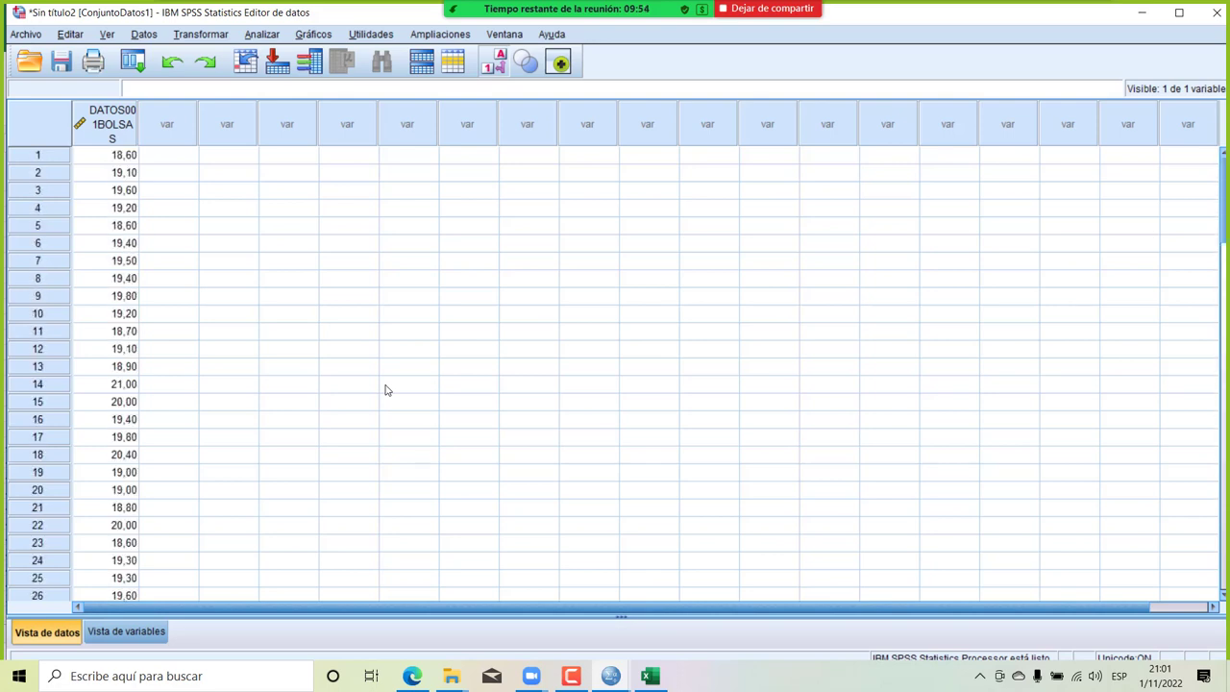
Start a Frecuencias analysis and add the sand bag weight variable to the variables to analyse.
click(262, 34)
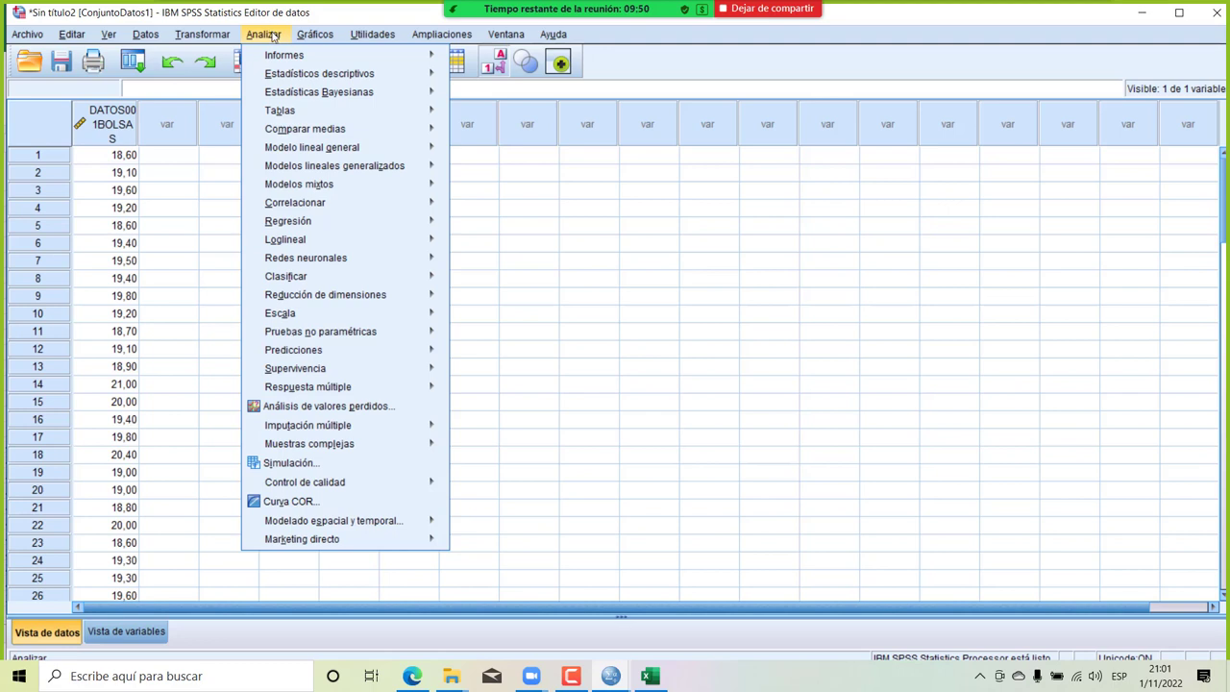
mouse_move(284, 77)
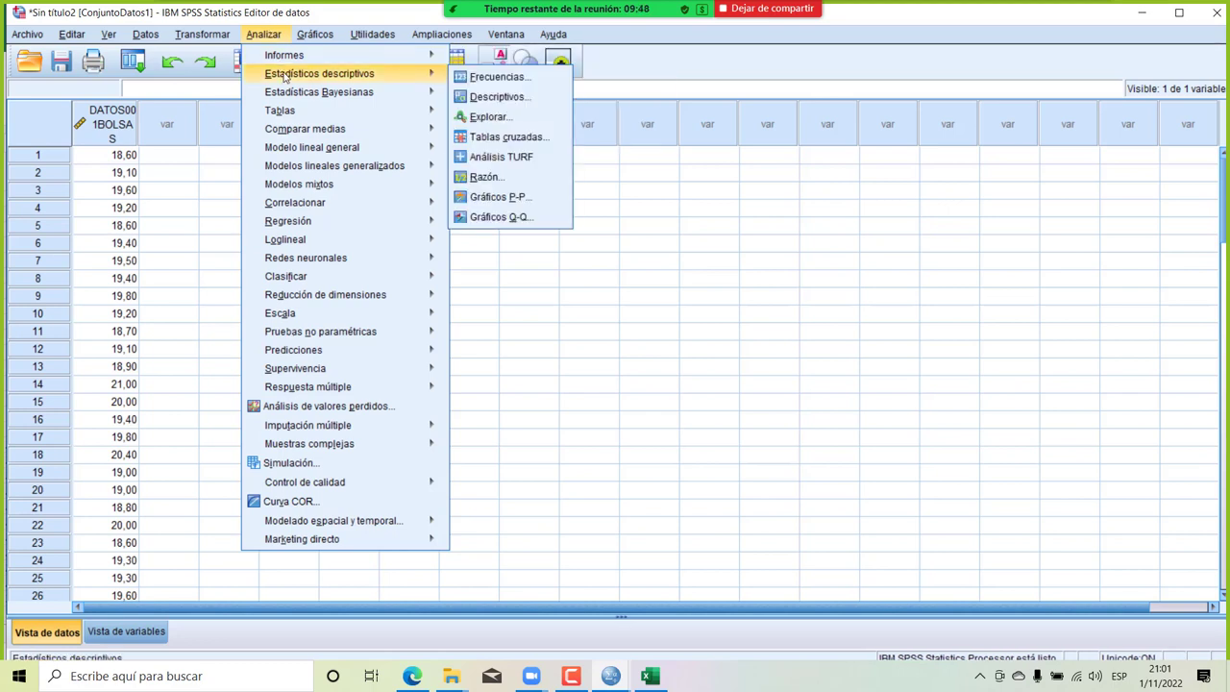
click(486, 77)
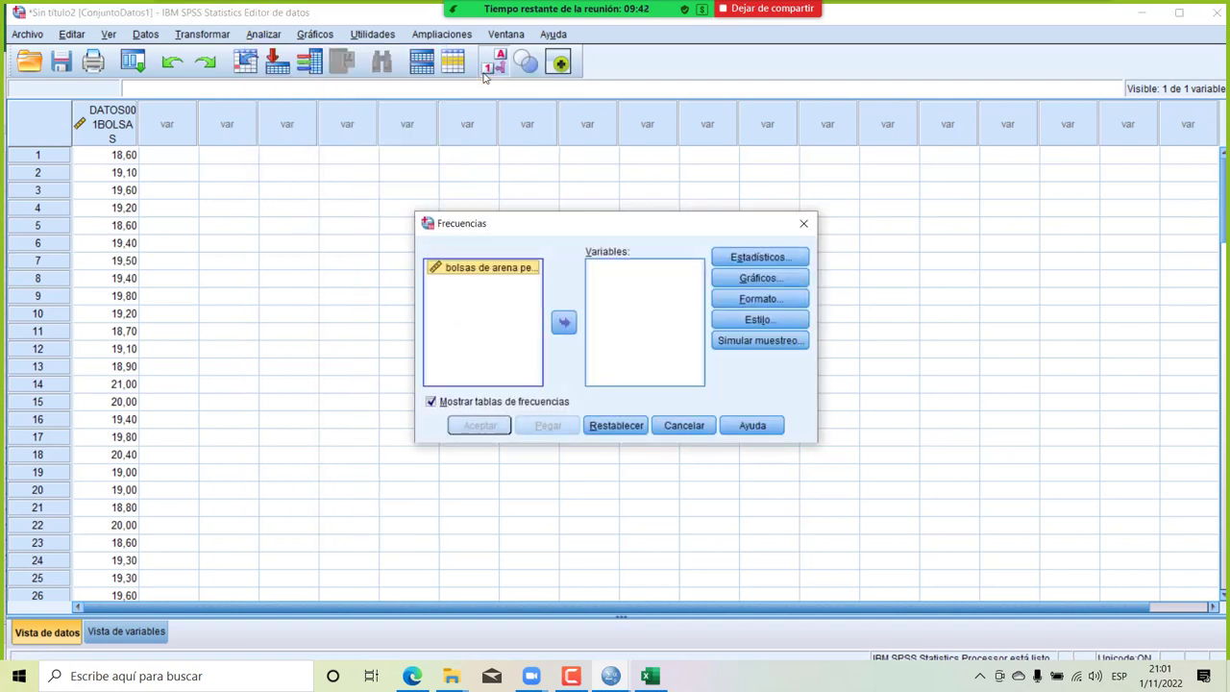
click(564, 324)
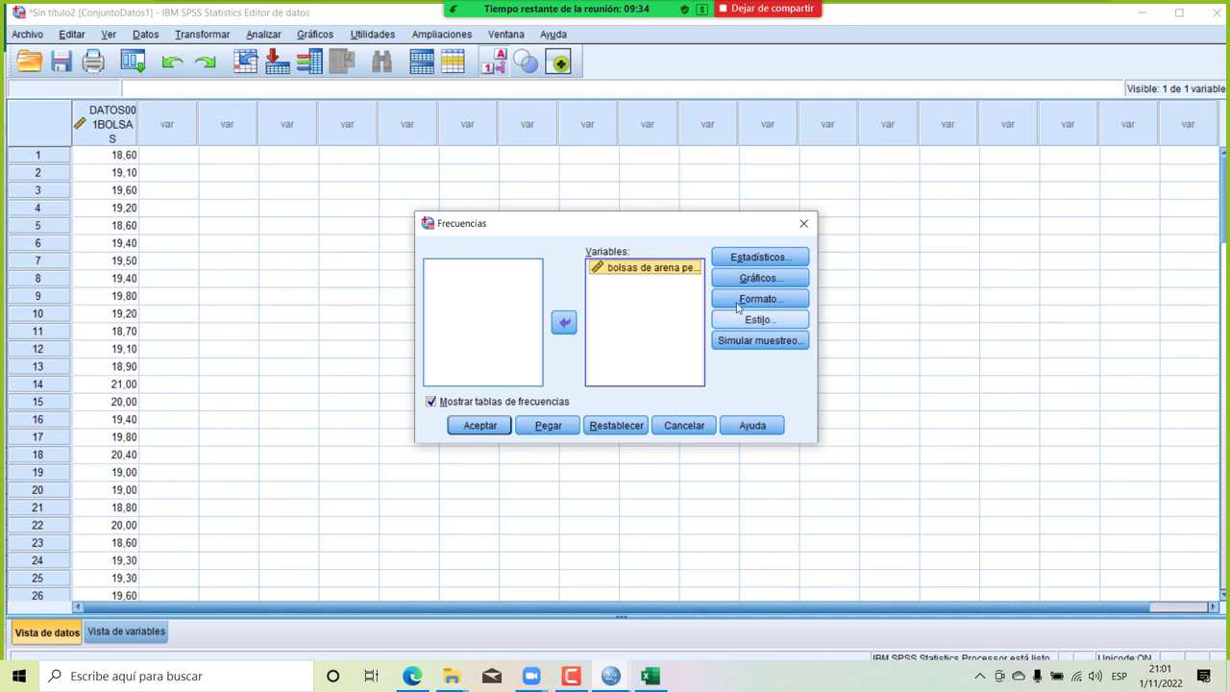
Request the central tendency statistics Media, Mediana, Moda and Suma for the frequency analysis.
click(740, 259)
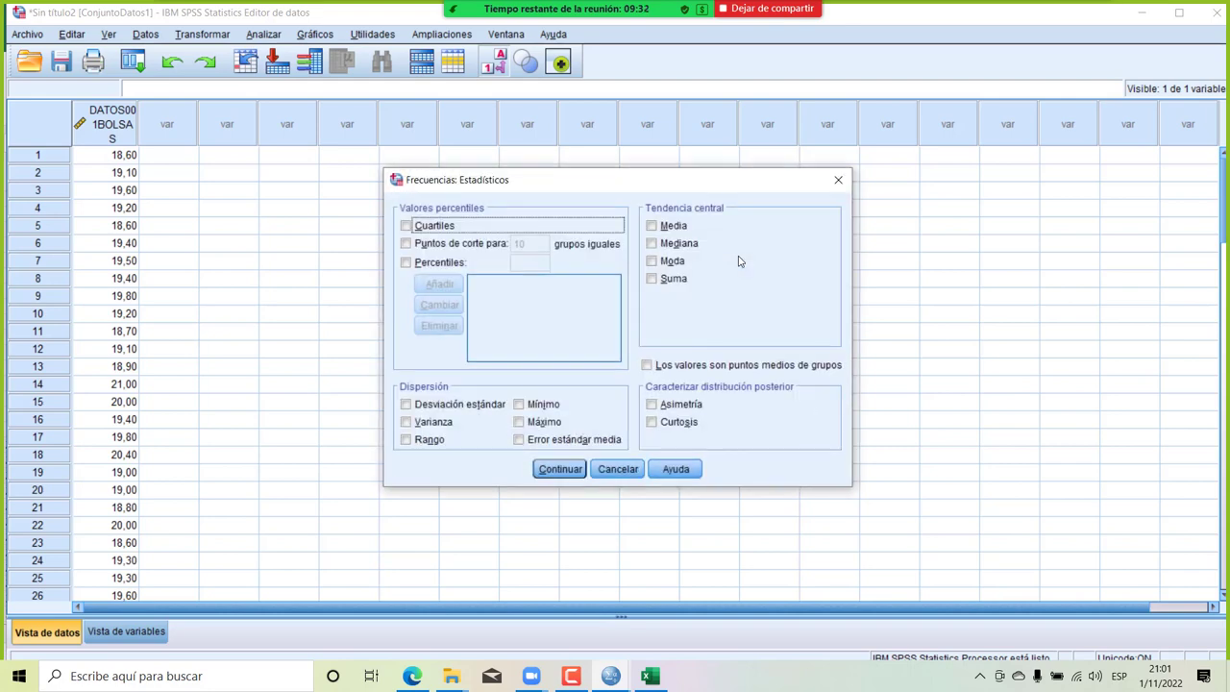
click(651, 225)
click(654, 245)
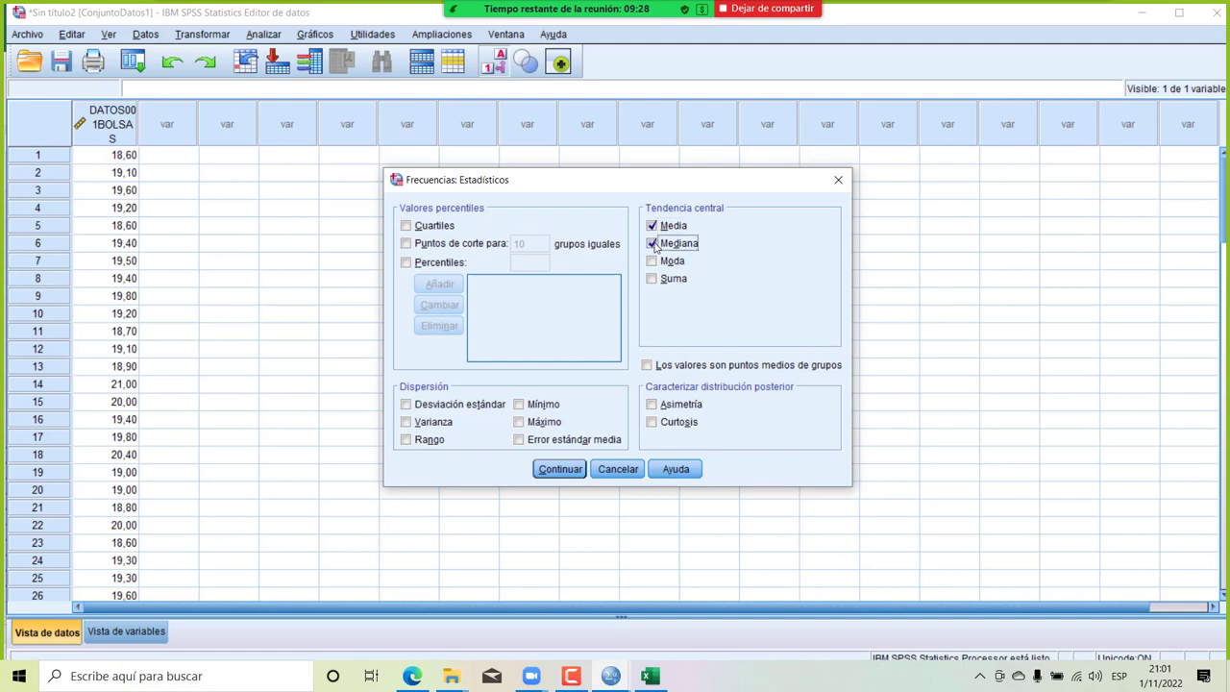
click(651, 262)
click(652, 280)
Add Desviación estándar, Varianza, Rango, Mínimo and Máximo plus Asimetría and Curtosis, and accept the statistics settings.
click(405, 404)
click(406, 422)
click(405, 440)
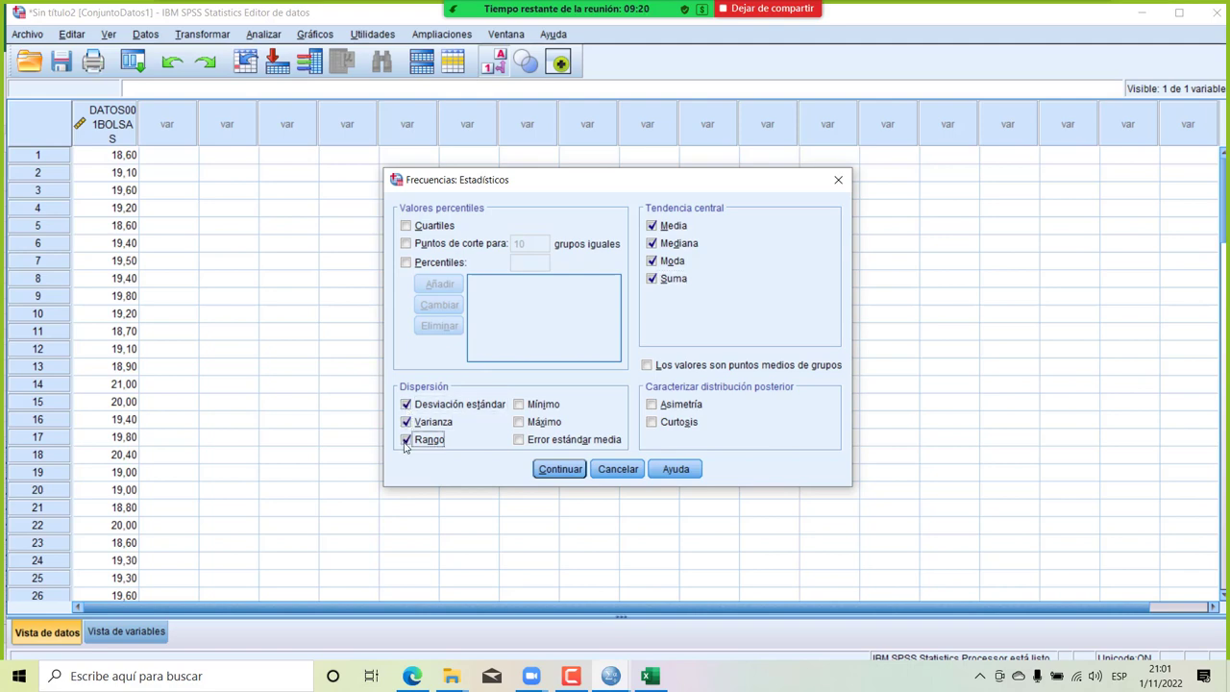
click(520, 405)
click(520, 423)
click(651, 405)
click(652, 423)
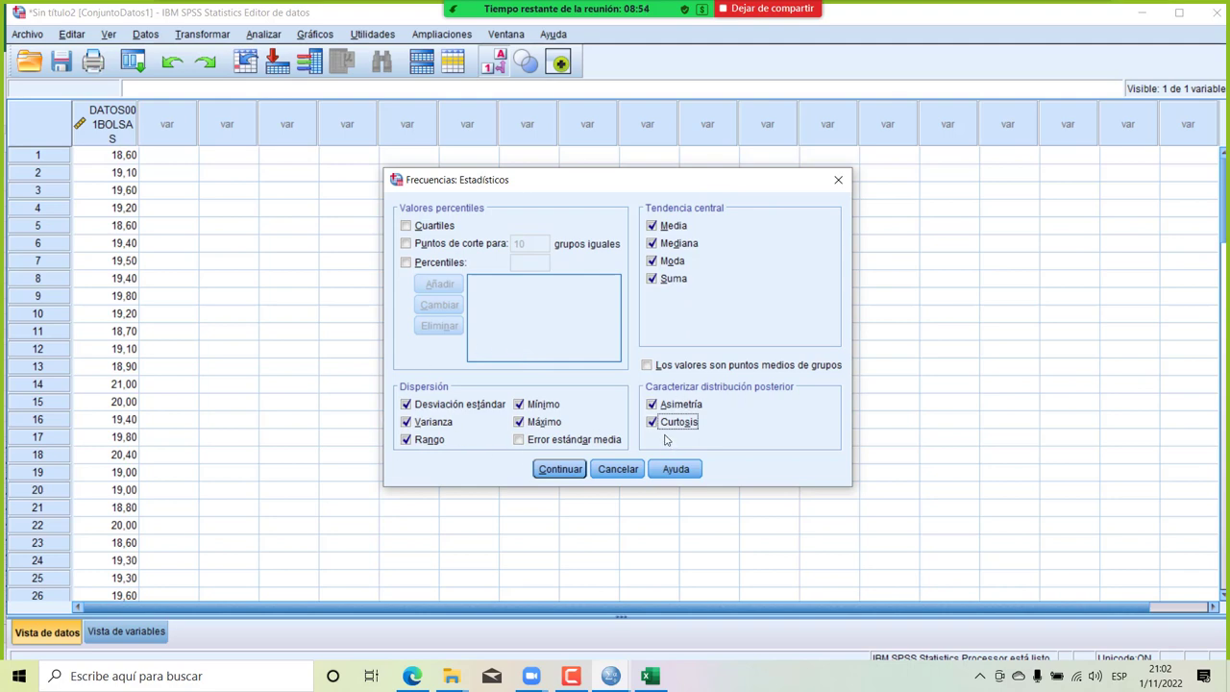
click(577, 474)
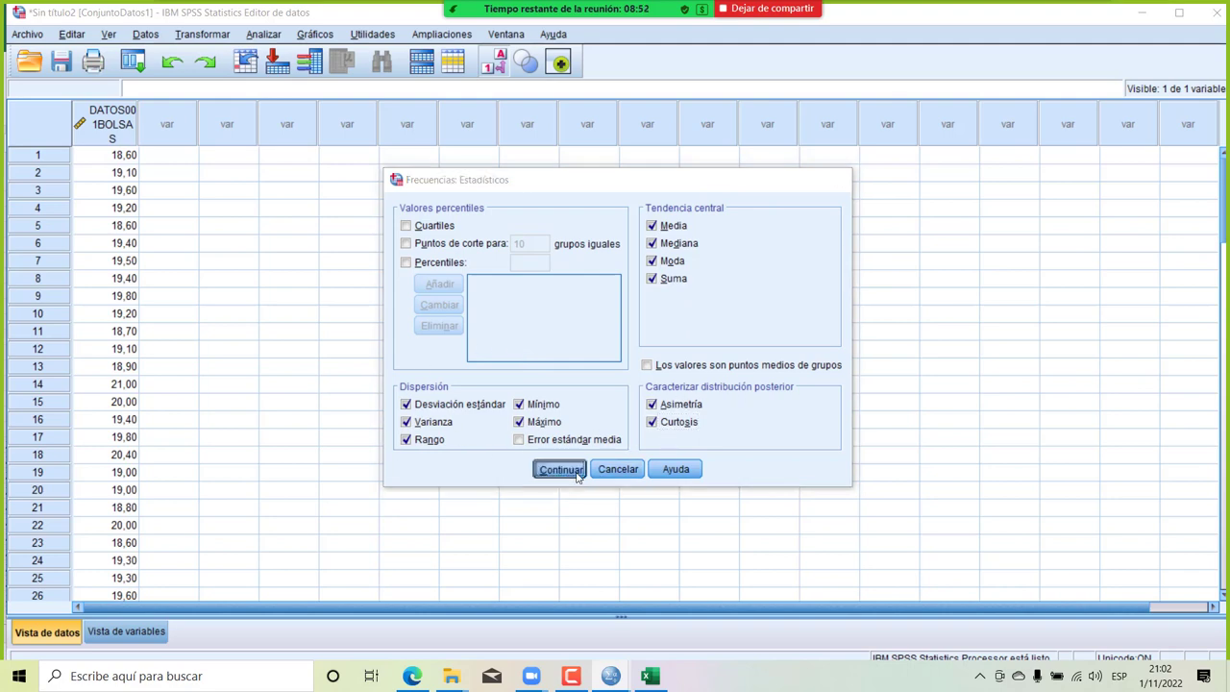
Choose a histogram with the normal curve shown as the chart, and run the frequency analysis.
click(742, 278)
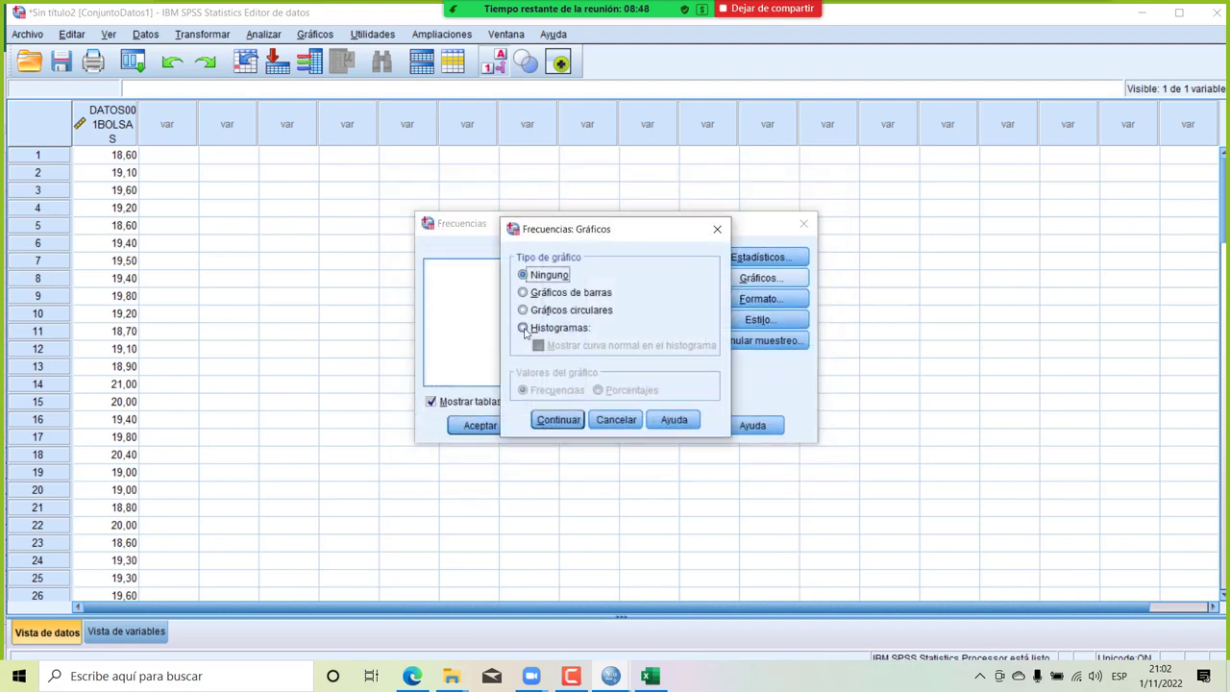
click(524, 328)
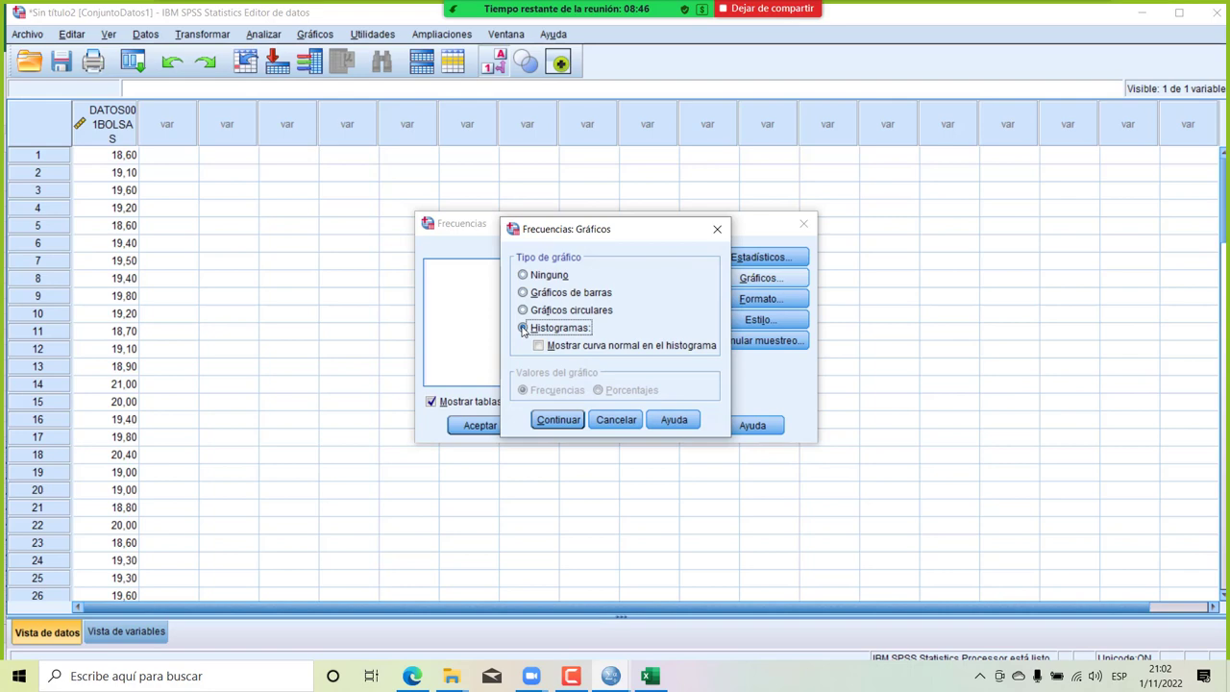
click(539, 347)
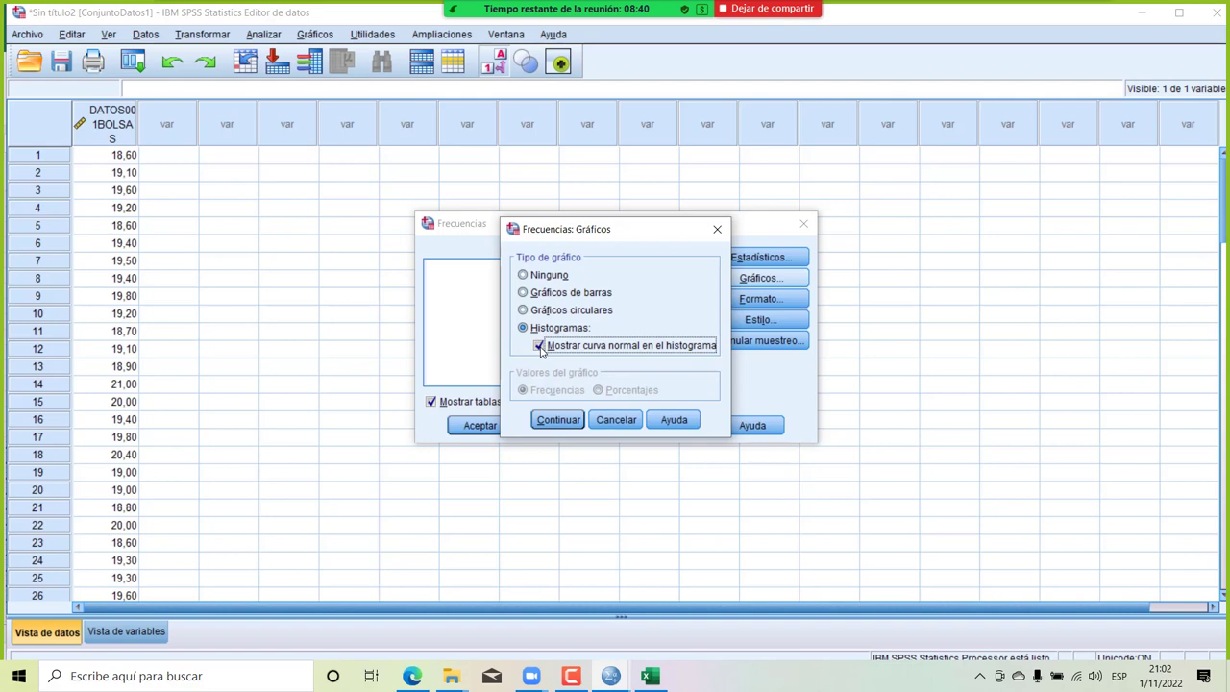
click(549, 420)
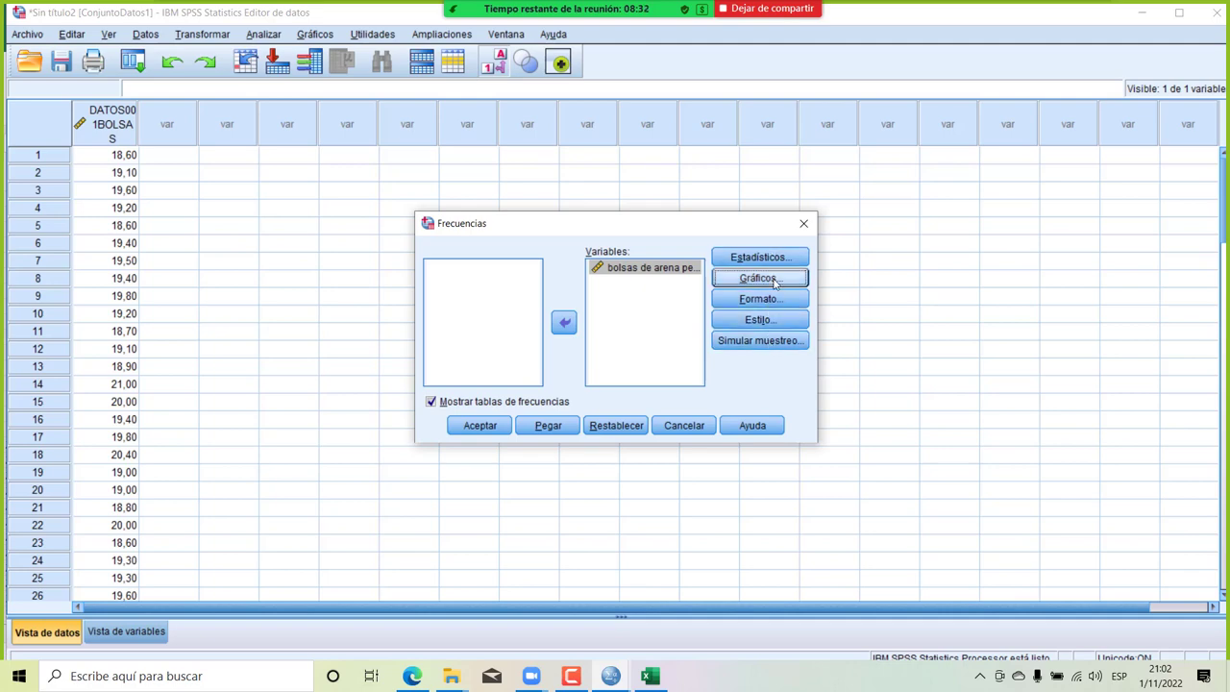
click(468, 433)
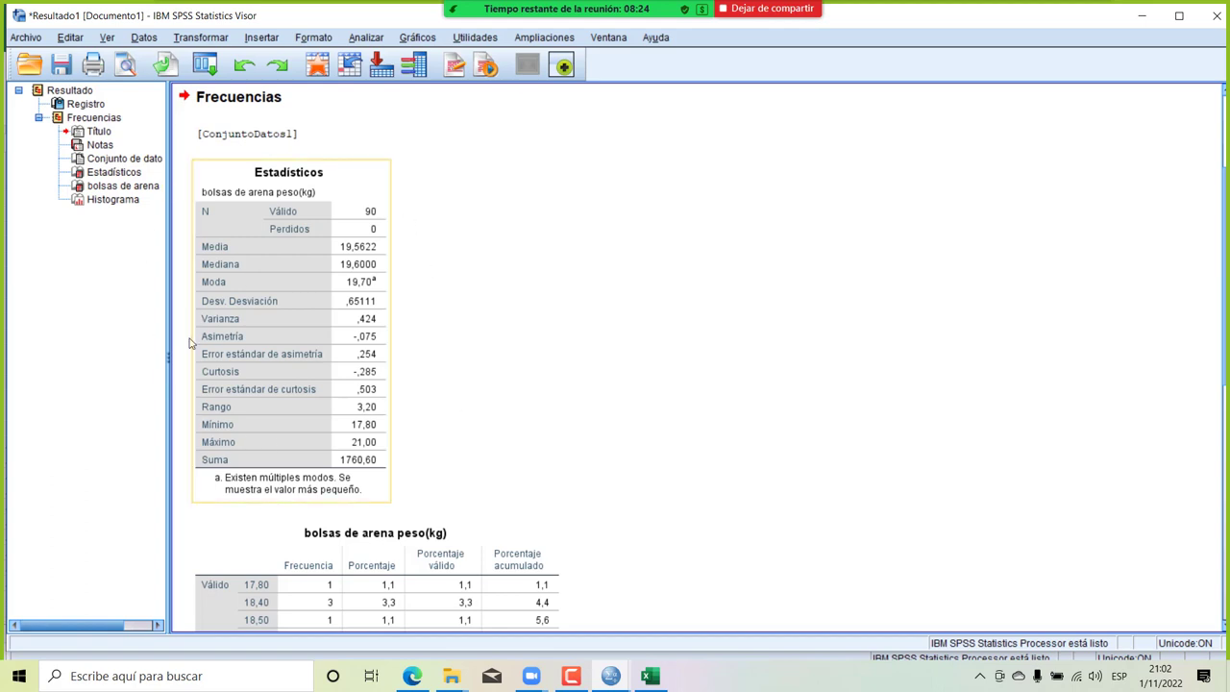
Try to transfer the histogram from the SPSS output into the Excel sheet EJ 16 by pasting at cell X4.
scroll(481, 349, down, 5)
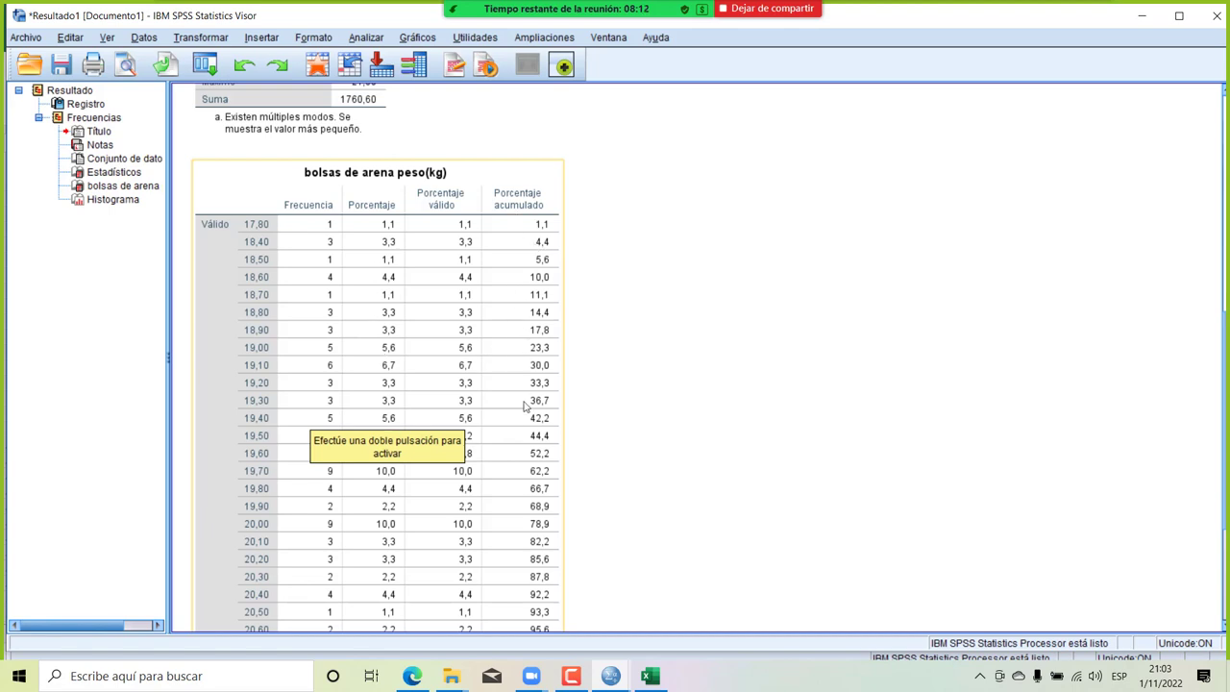
scroll(526, 418, down, 5)
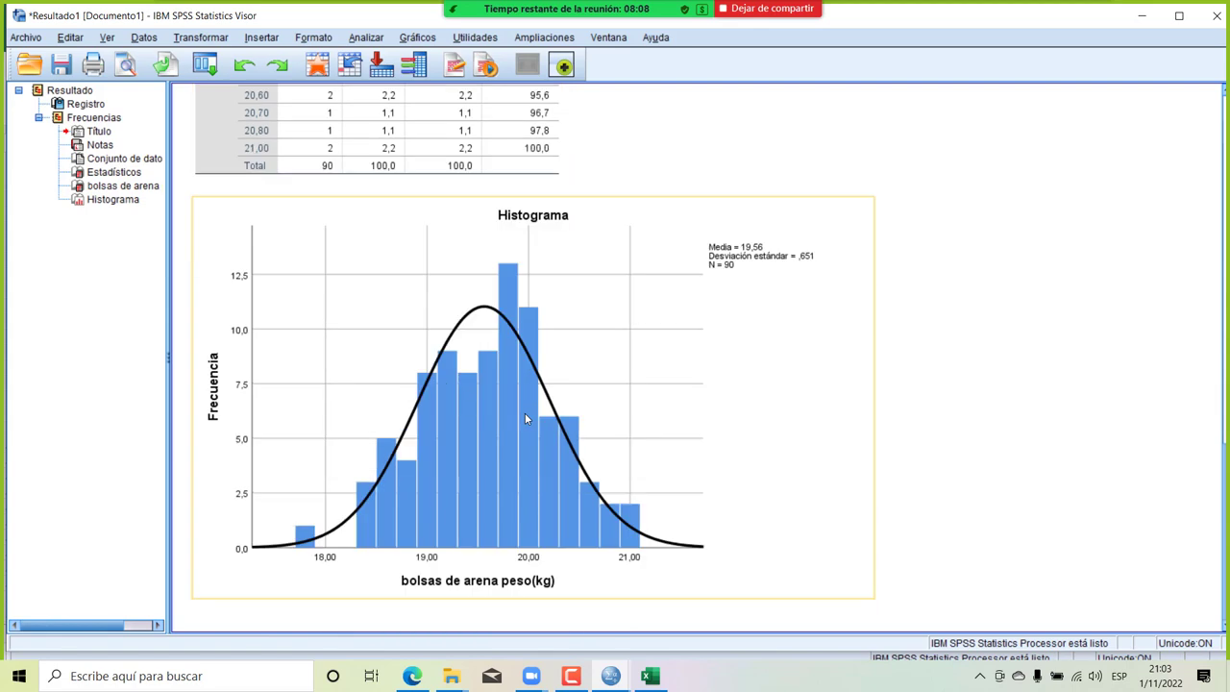
click(677, 214)
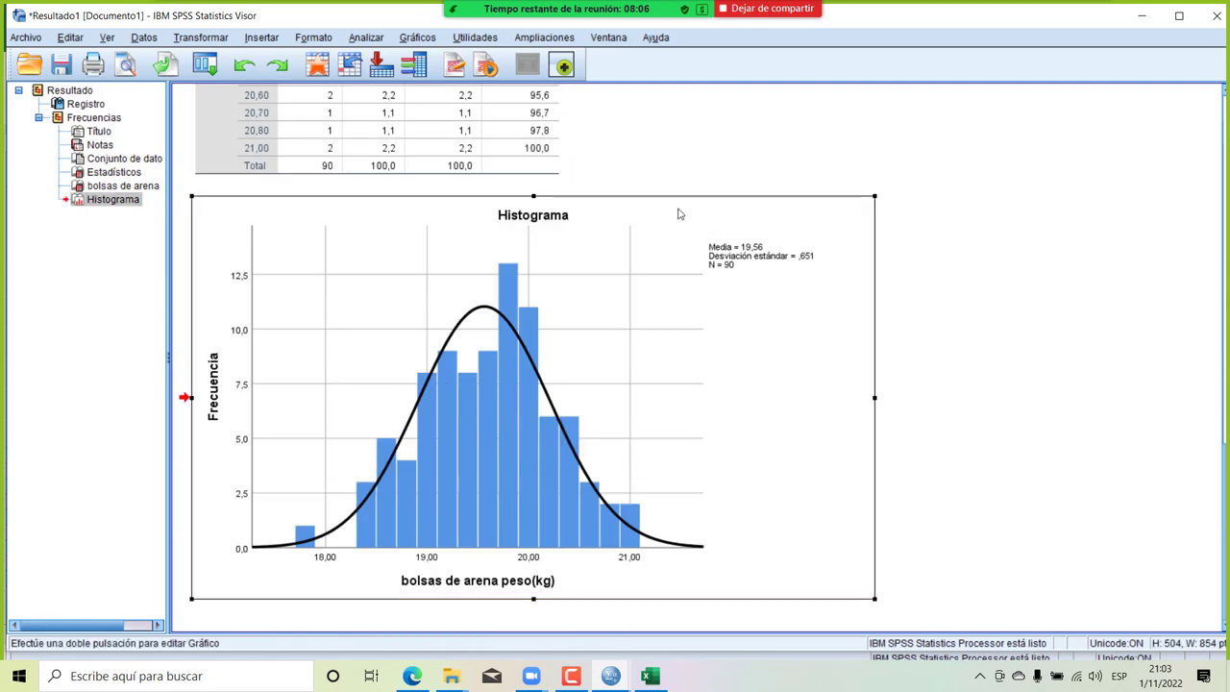
key(alt+Tab)
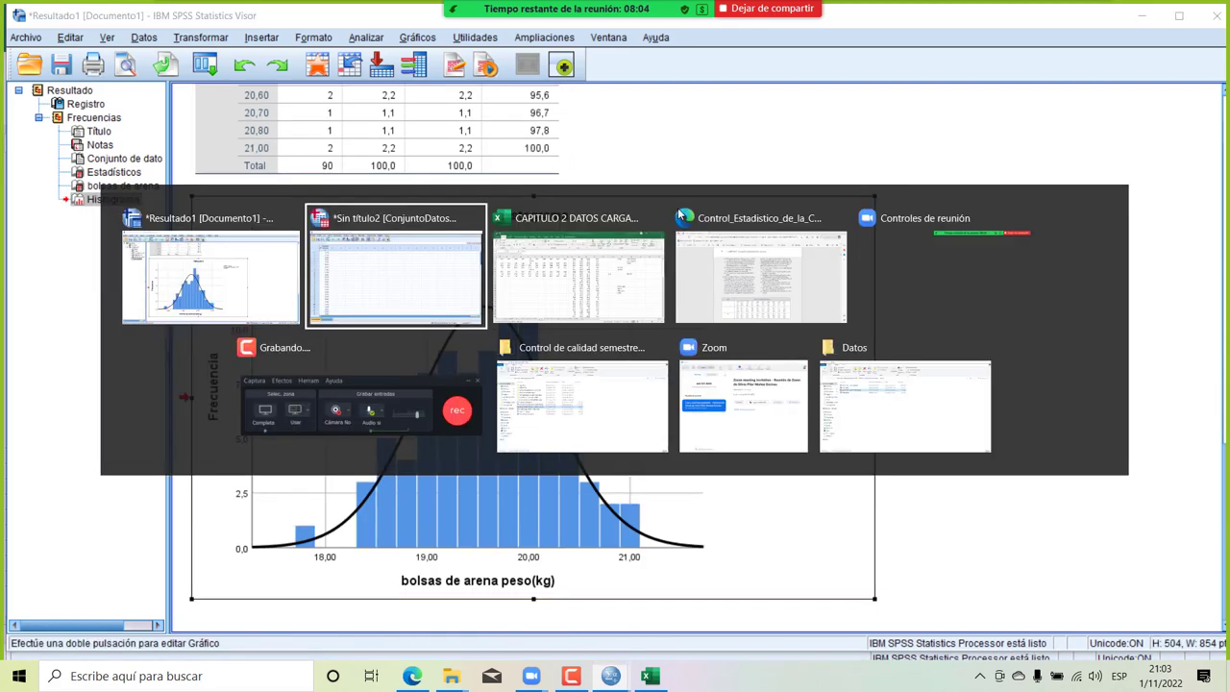
key(alt+Tab)
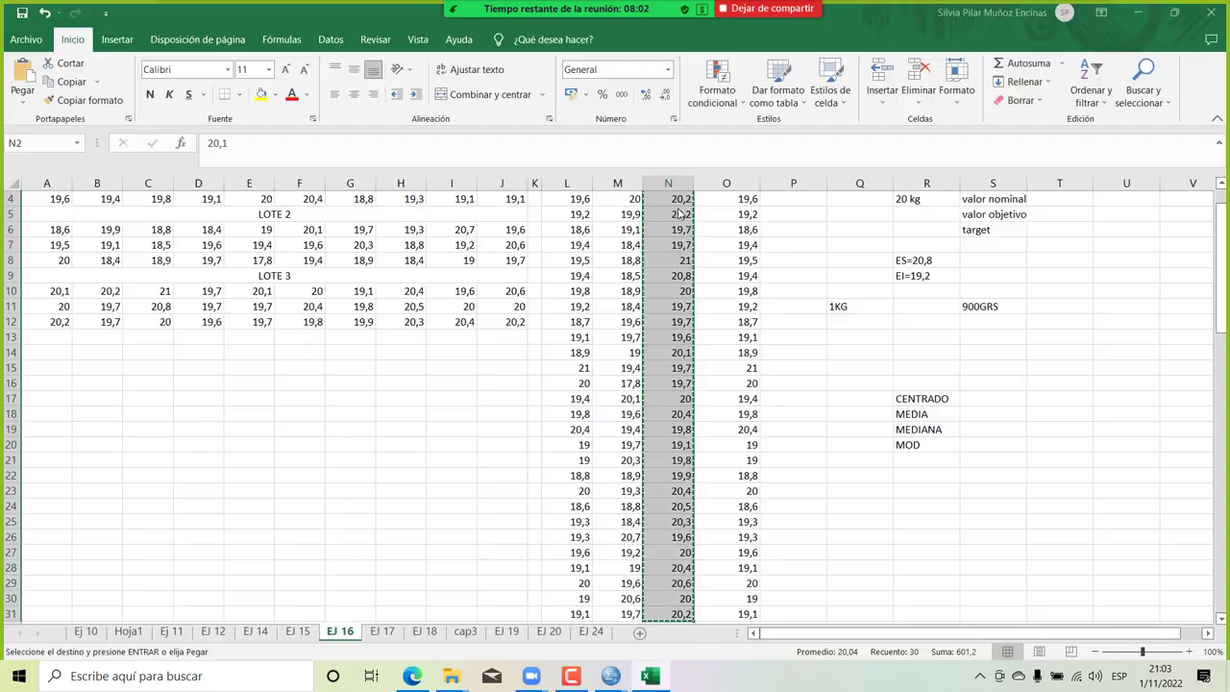
scroll(1098, 259, up, 1)
scroll(1097, 259, right, 4)
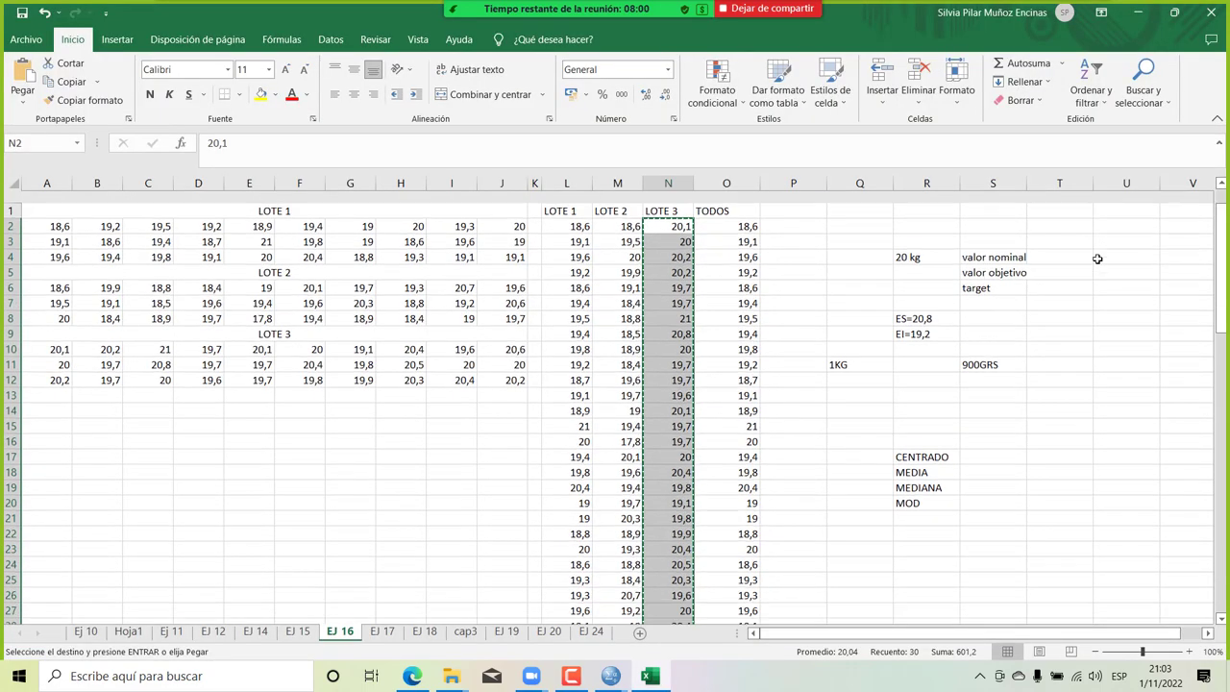
click(895, 251)
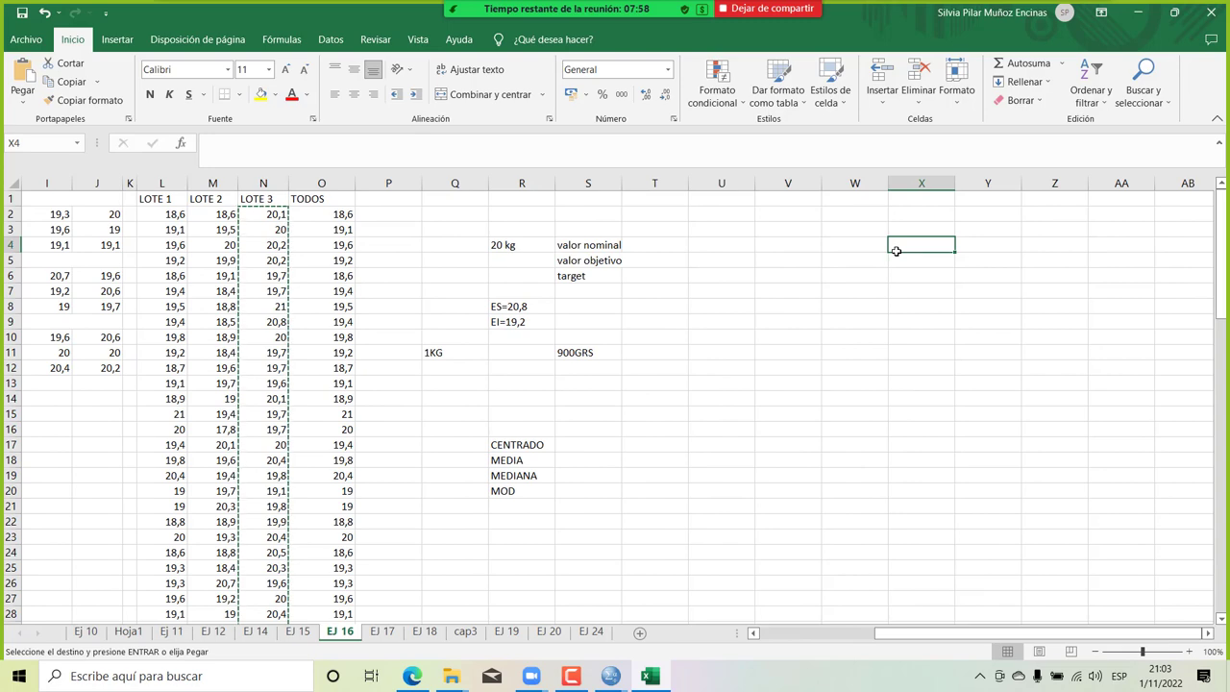
key(ctrl+v)
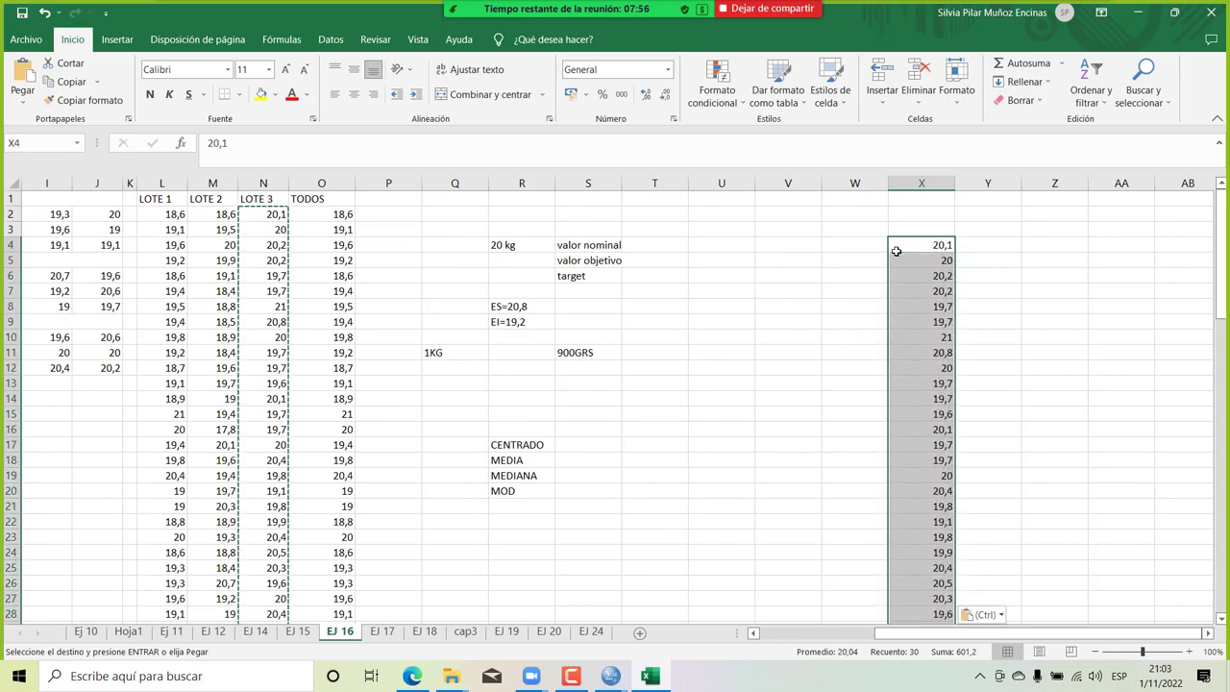
Copy the histogram from the SPSS output and paste it into the Excel sheet EJ 16 at cell U6.
key(alt+Tab)
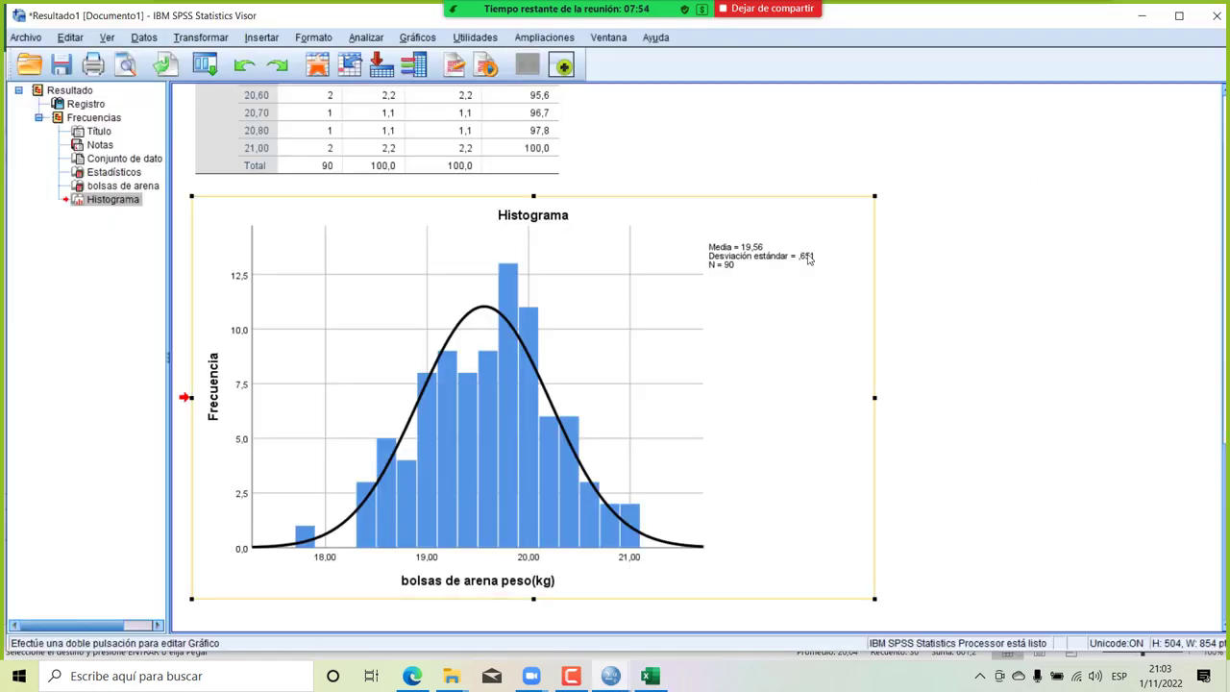
right_click(807, 256)
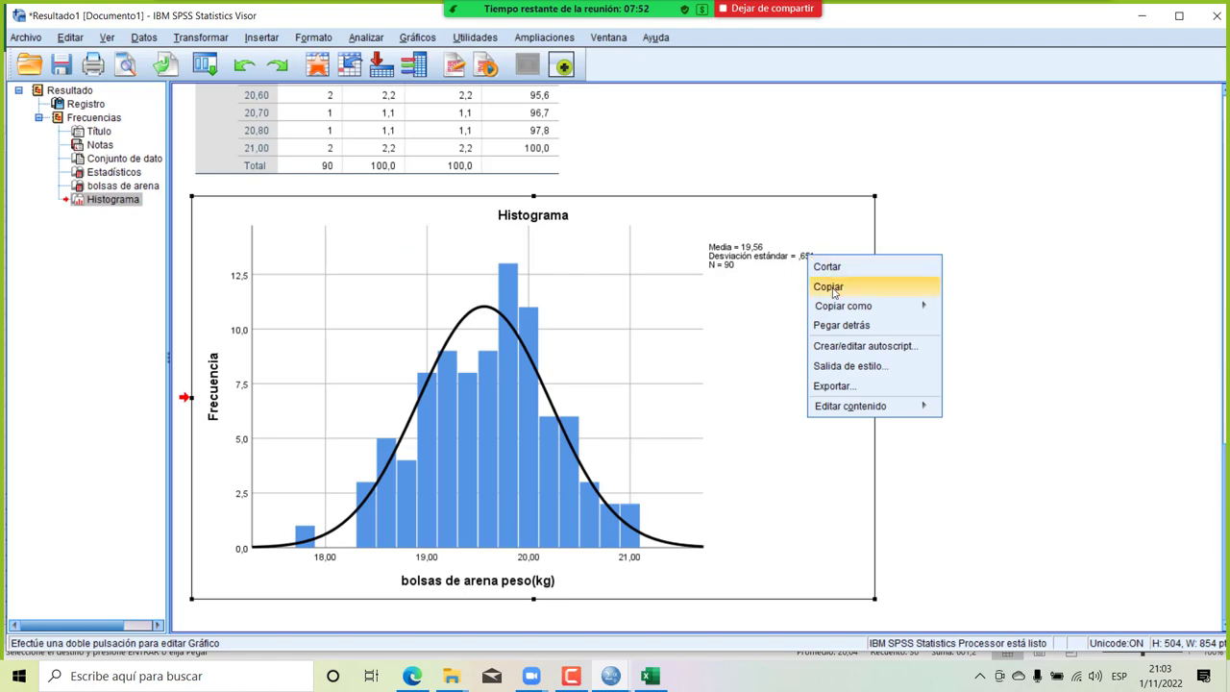
click(827, 283)
key(alt+Tab)
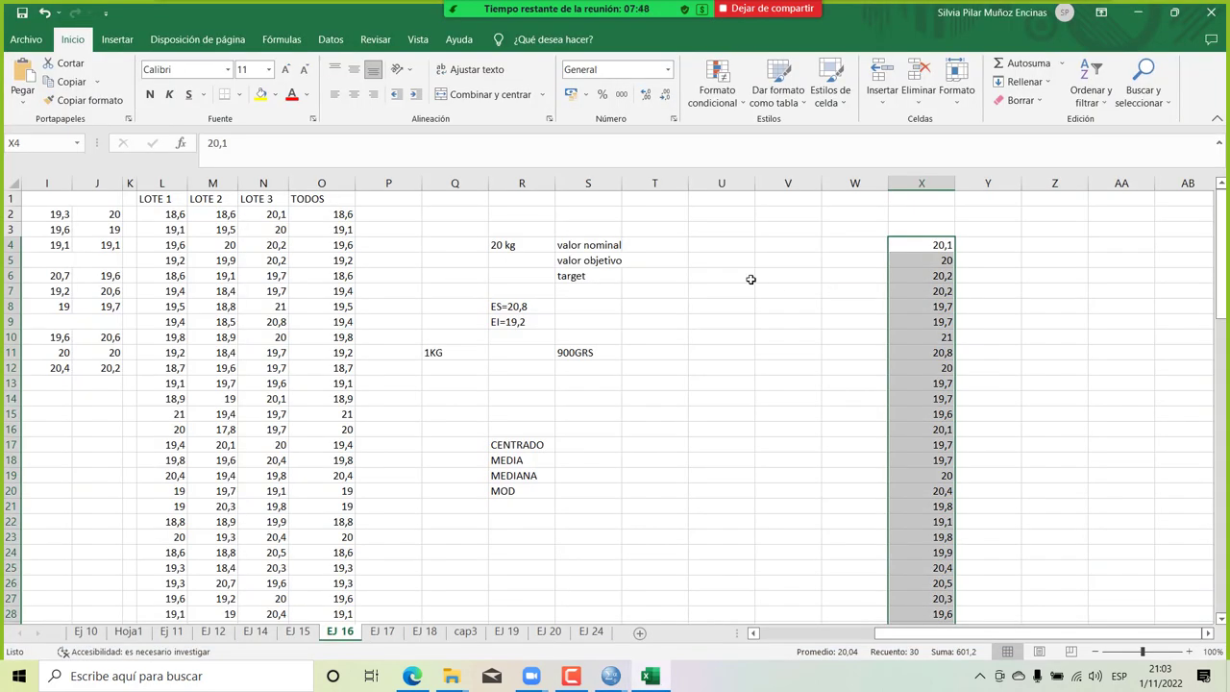
click(750, 278)
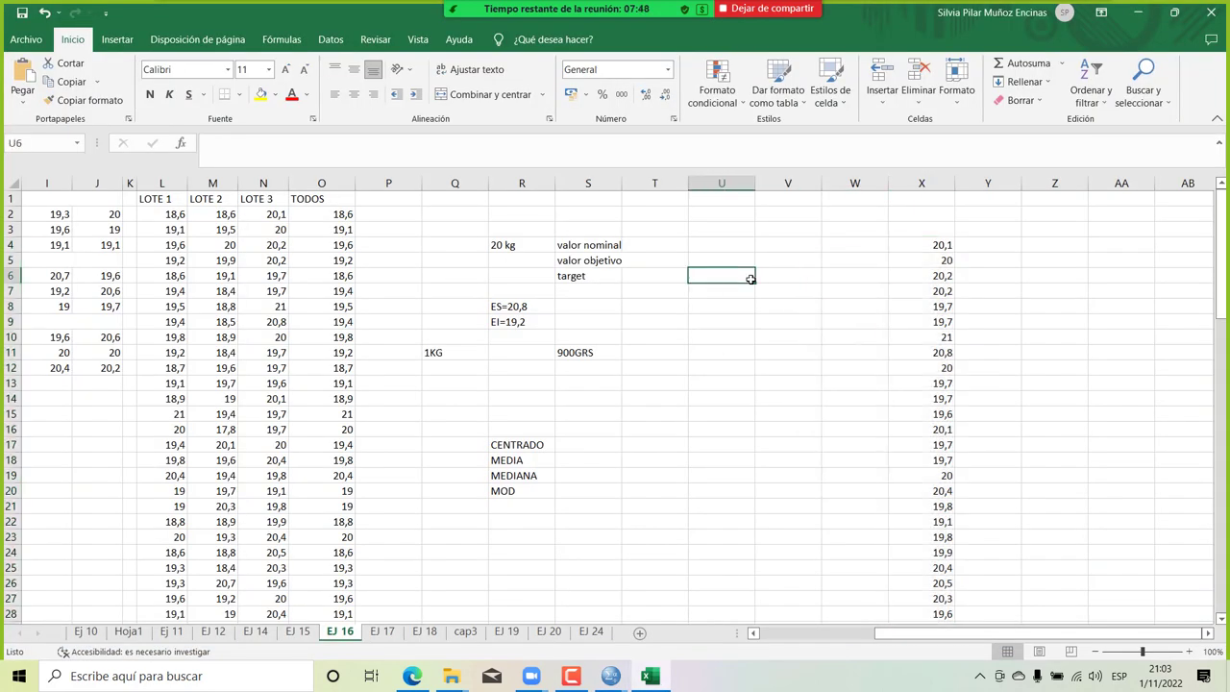
key(ctrl+v)
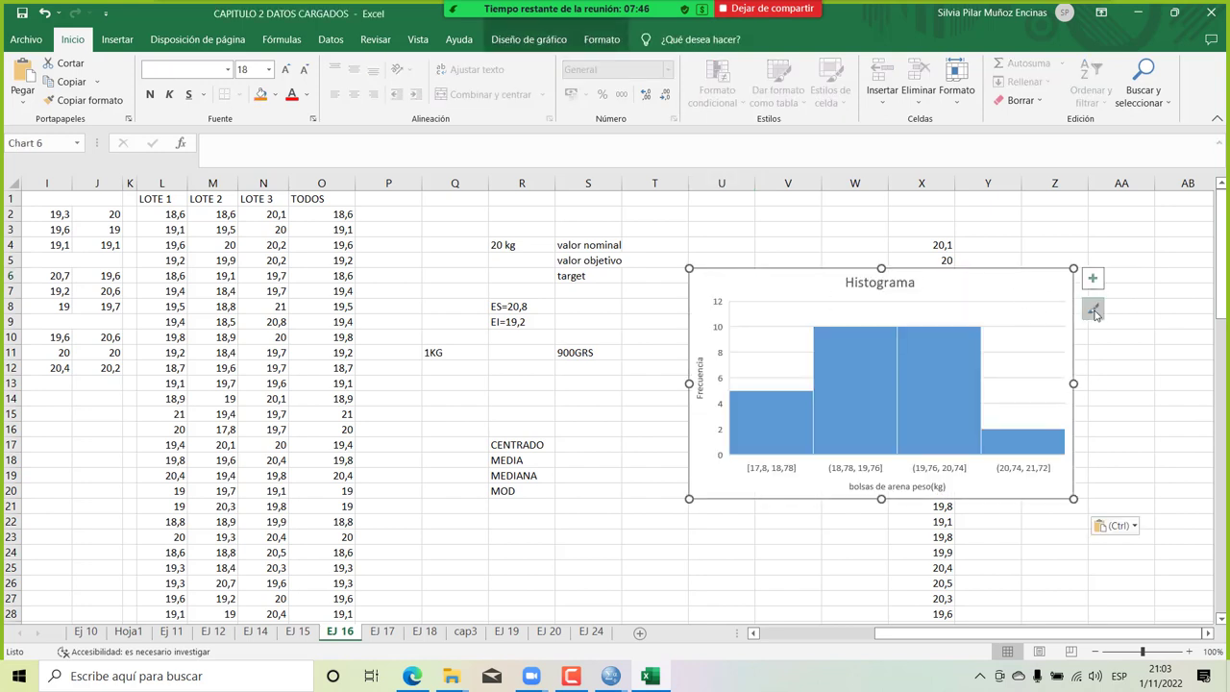
Change the paste option of the inserted histogram so that it is pasted as a picture.
click(1107, 527)
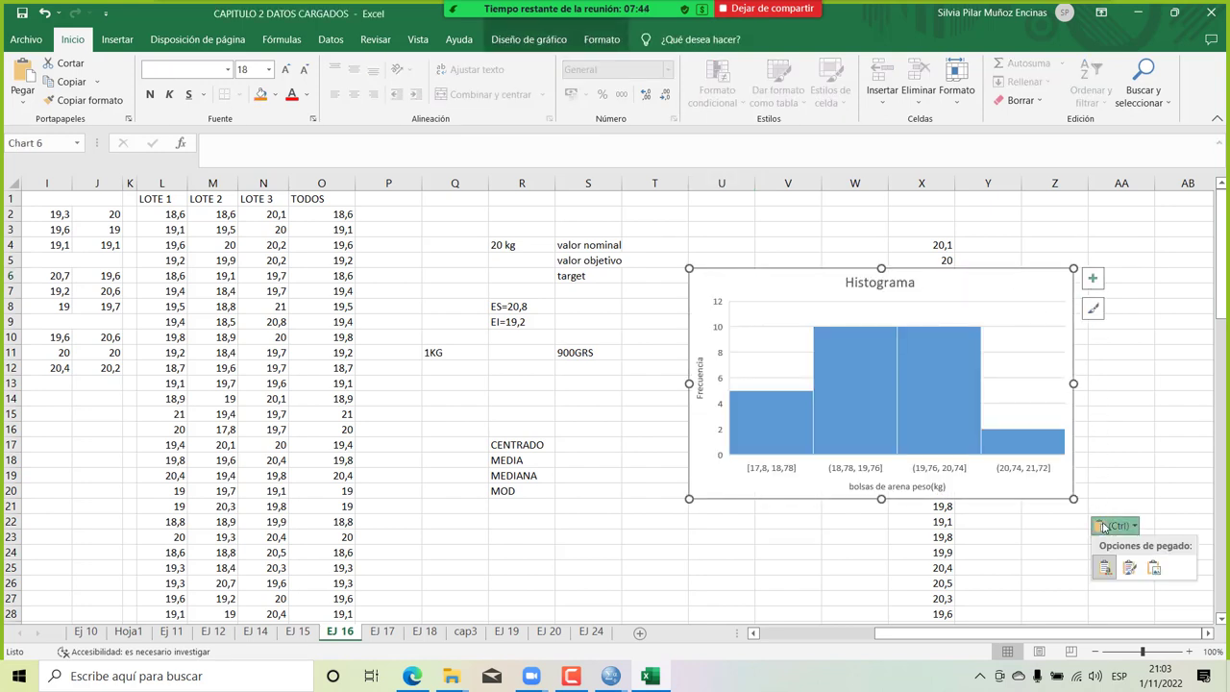
click(1131, 569)
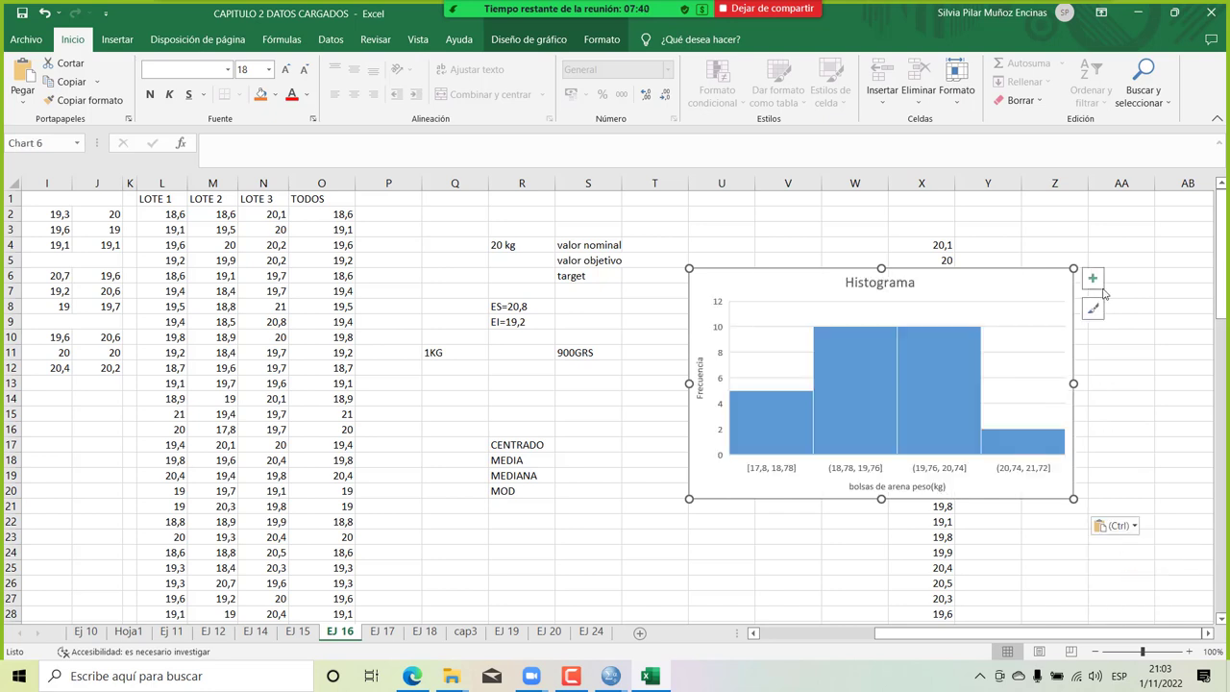
click(1113, 525)
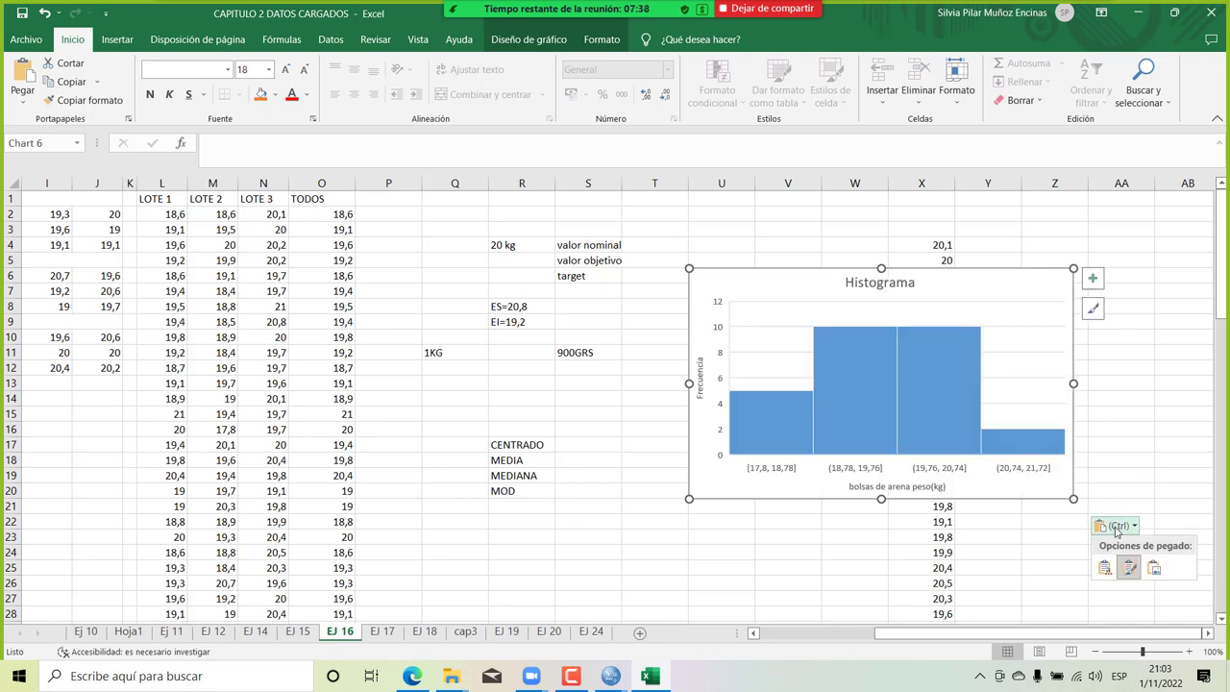
click(1151, 569)
key(ctrl+v)
Move the histogram picture off column X, clear the stray weights in that column, and place the picture from about column R onwards.
drag(860, 305, 327, 241)
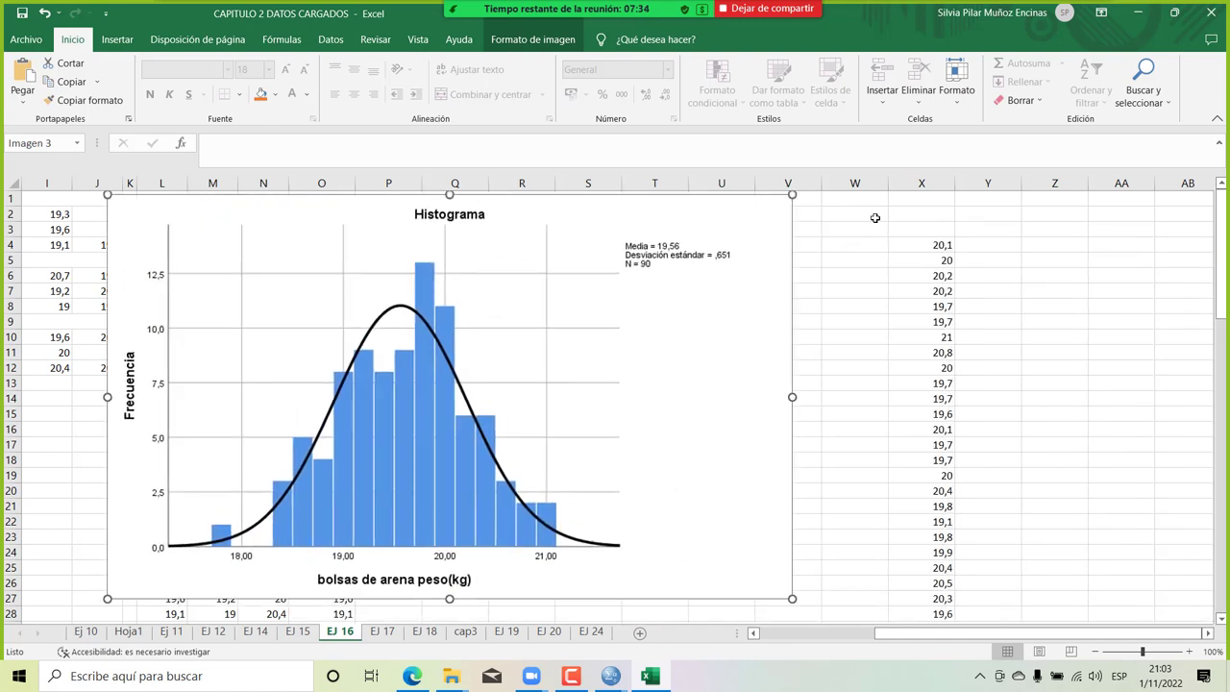
click(899, 183)
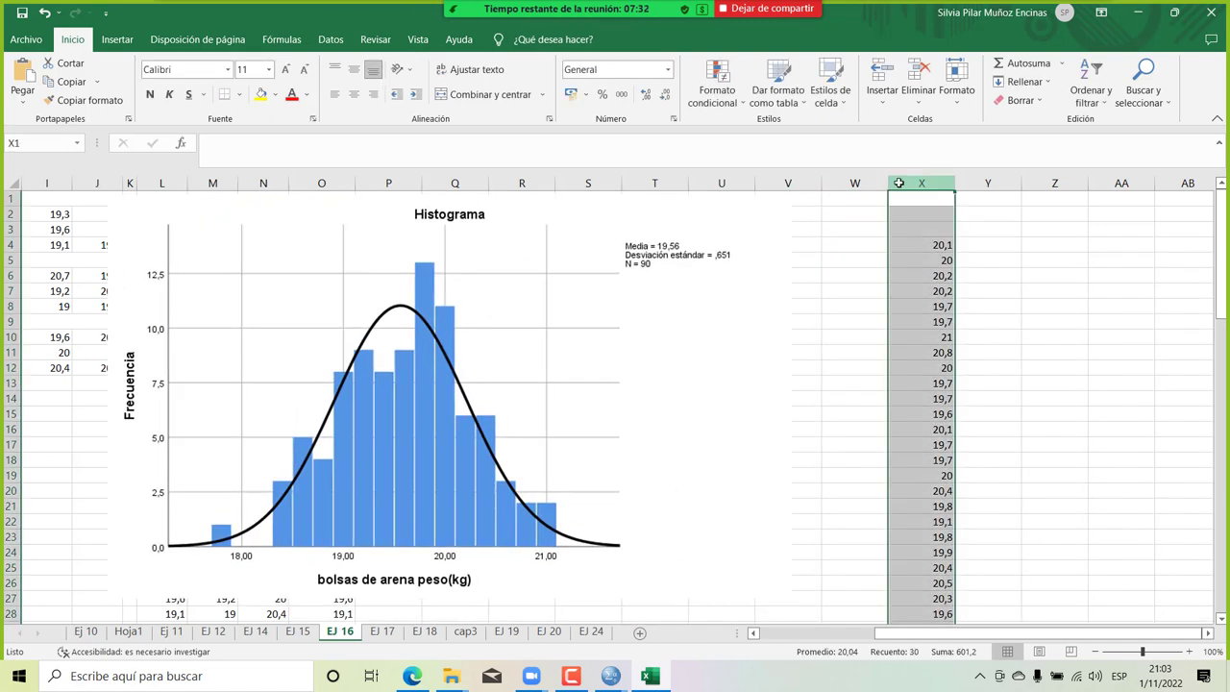
drag(585, 283, 951, 272)
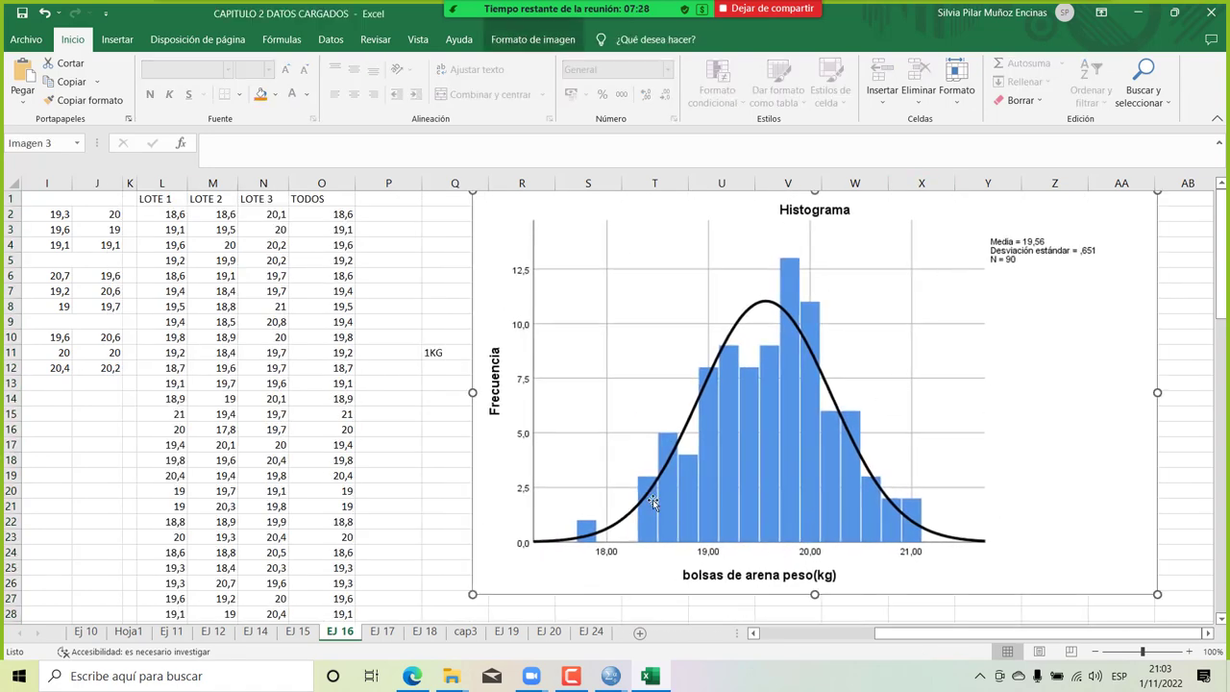
key(alt+Tab)
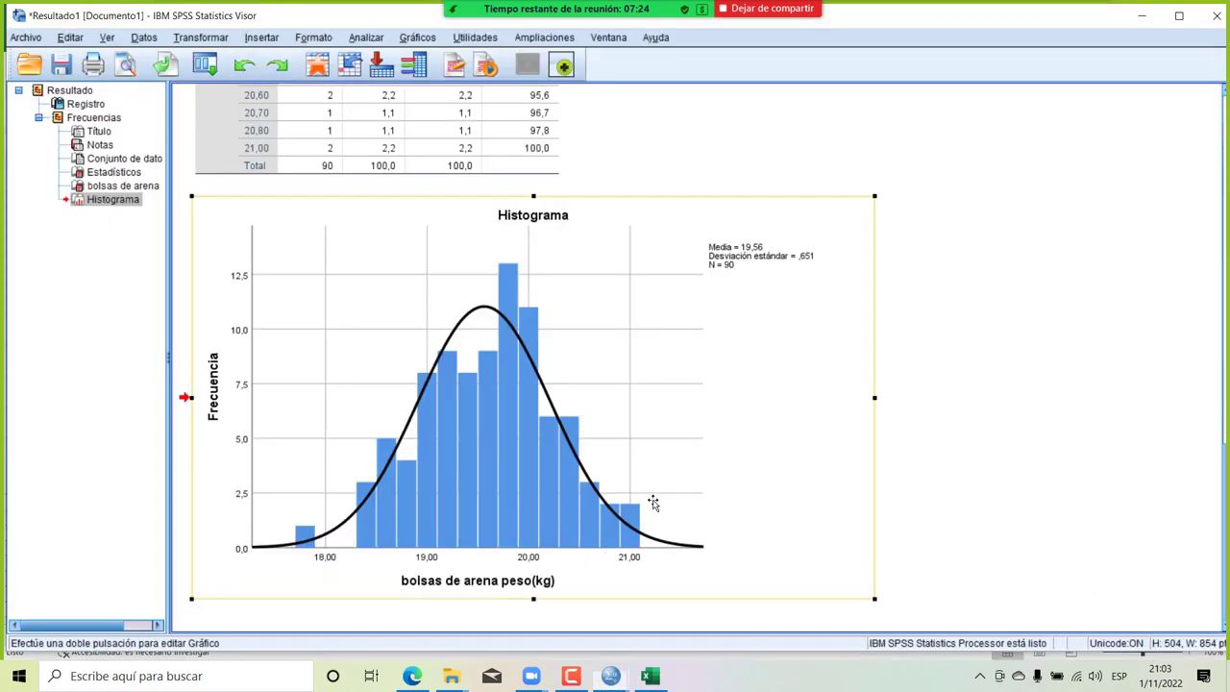
scroll(794, 544, up, 10)
scroll(794, 545, up, 12)
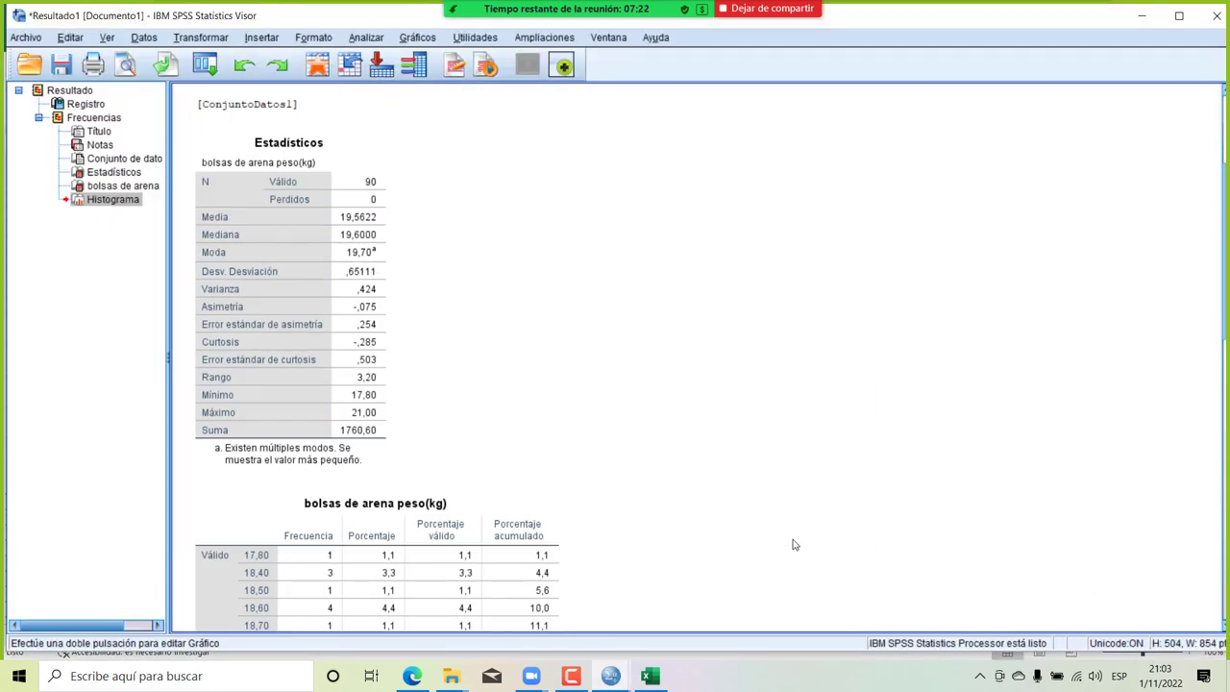
scroll(355, 493, down, 5)
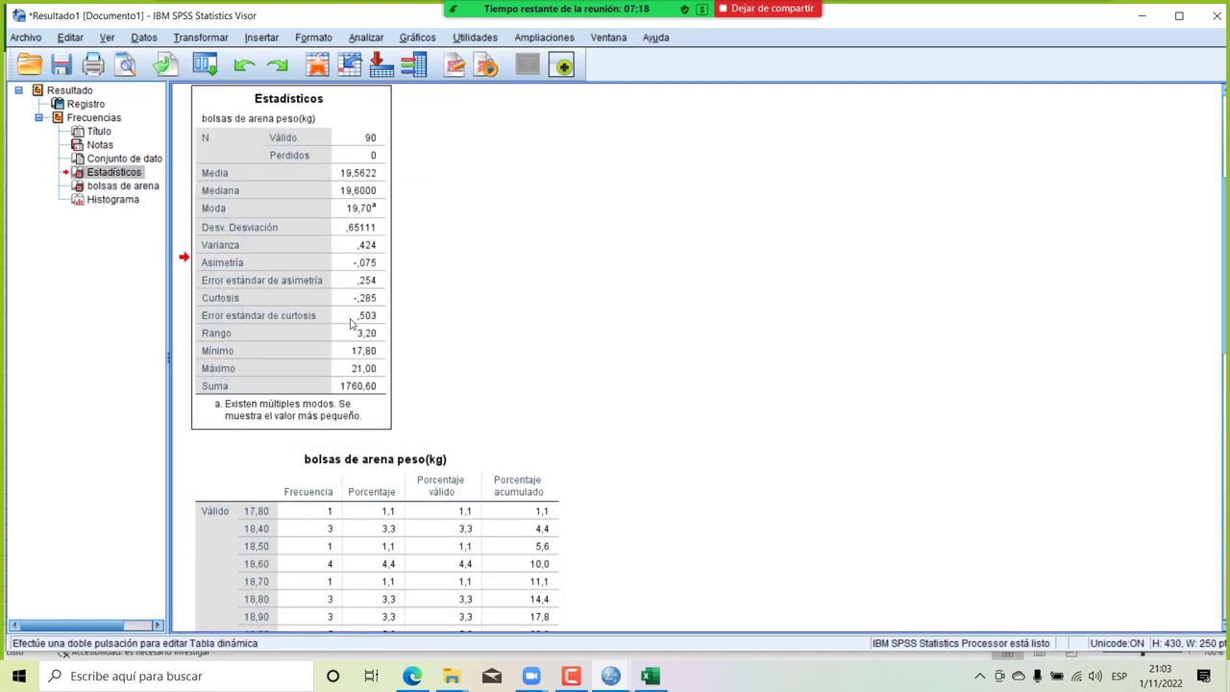
key(alt+Tab)
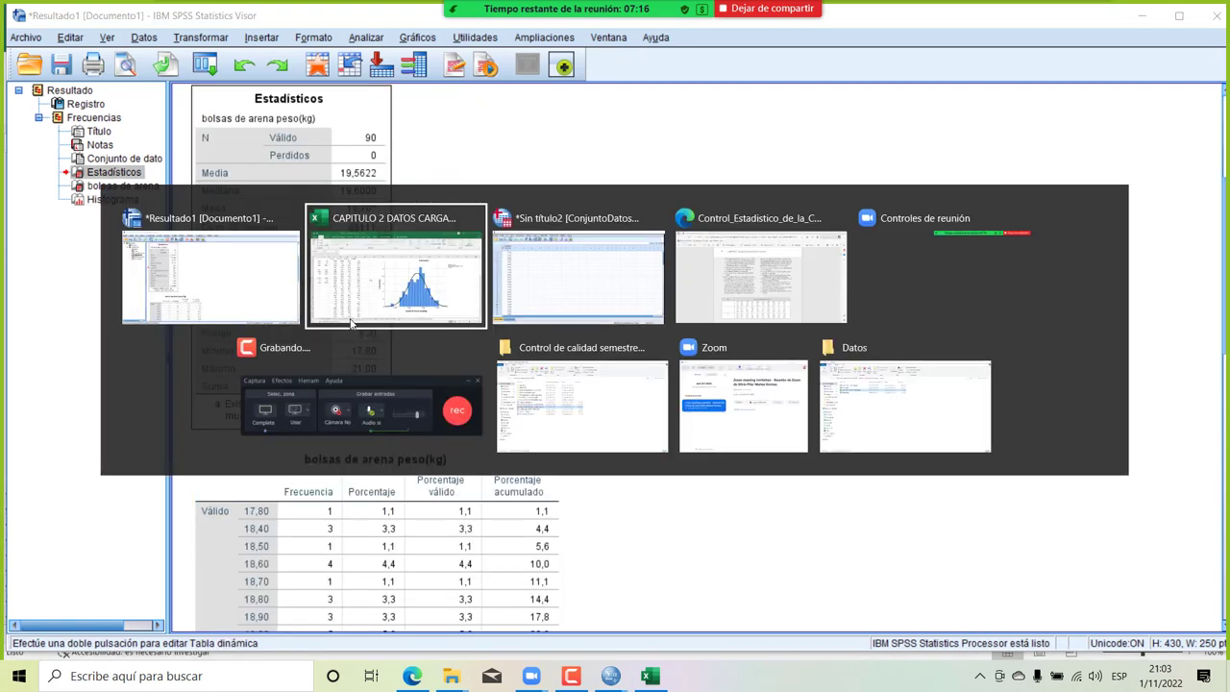
click(351, 324)
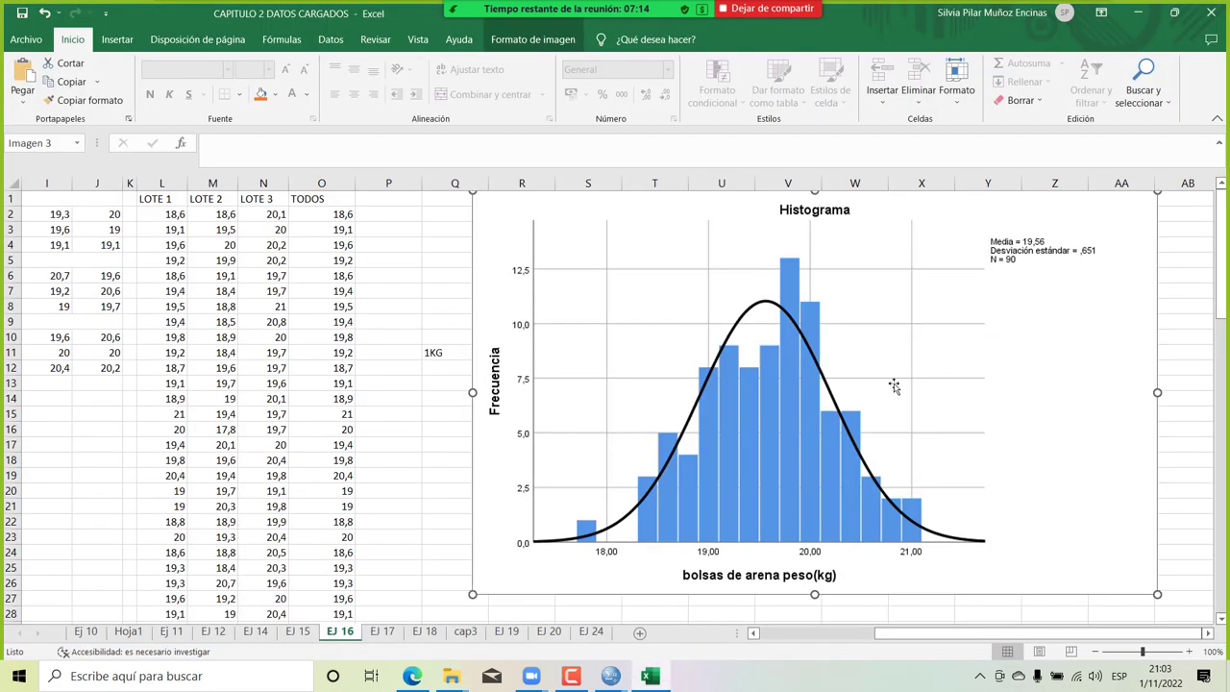
scroll(894, 386, right, 3)
click(936, 293)
key(ctrl+v)
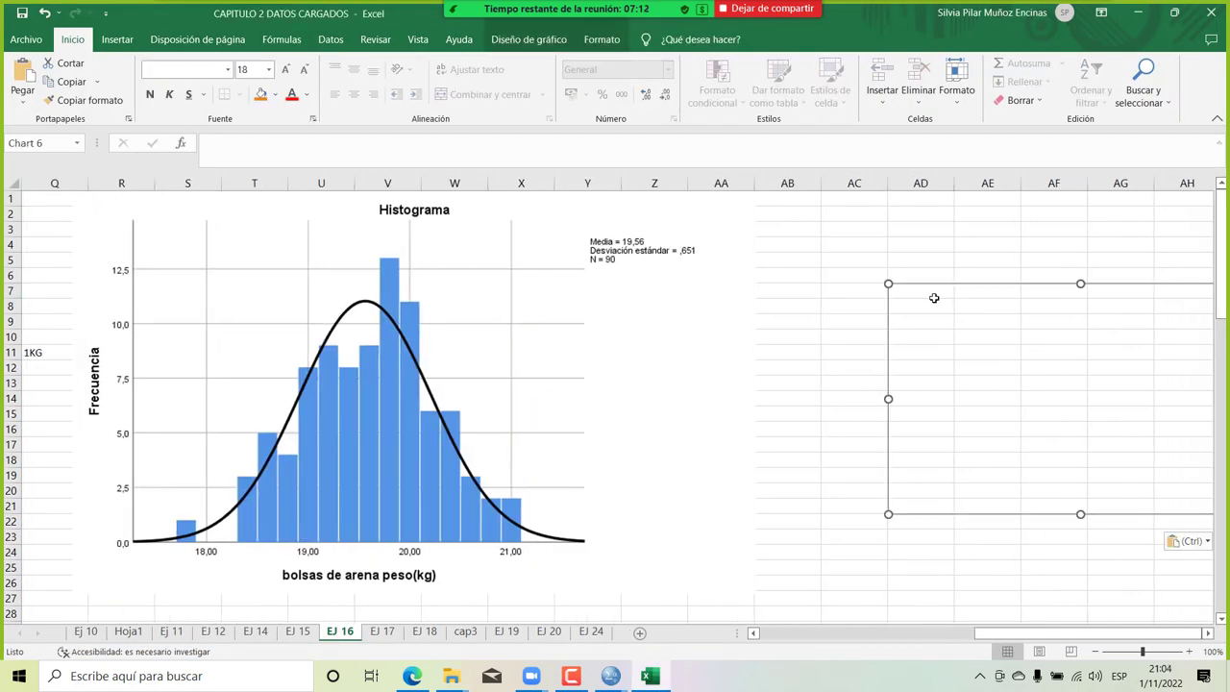
key(Escape)
key(Delete)
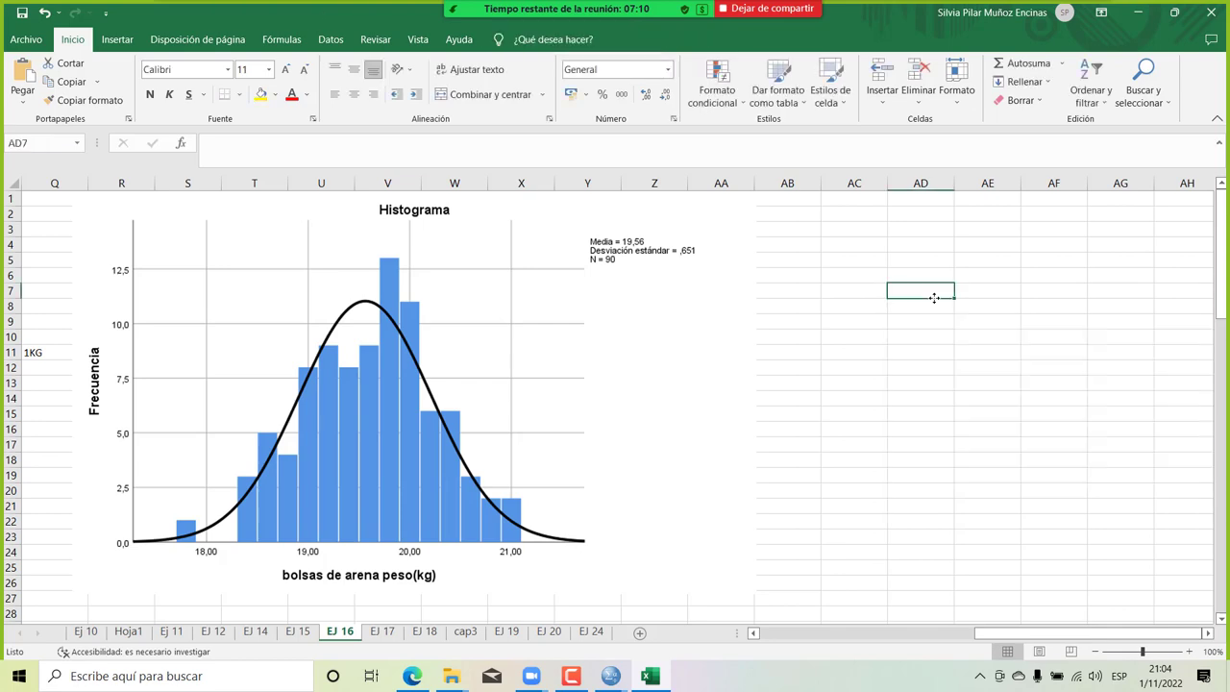
Copy the Estadísticos table from the SPSS output and paste it into the Excel sheet at cell AC3, keeping its formatting.
key(alt+Tab)
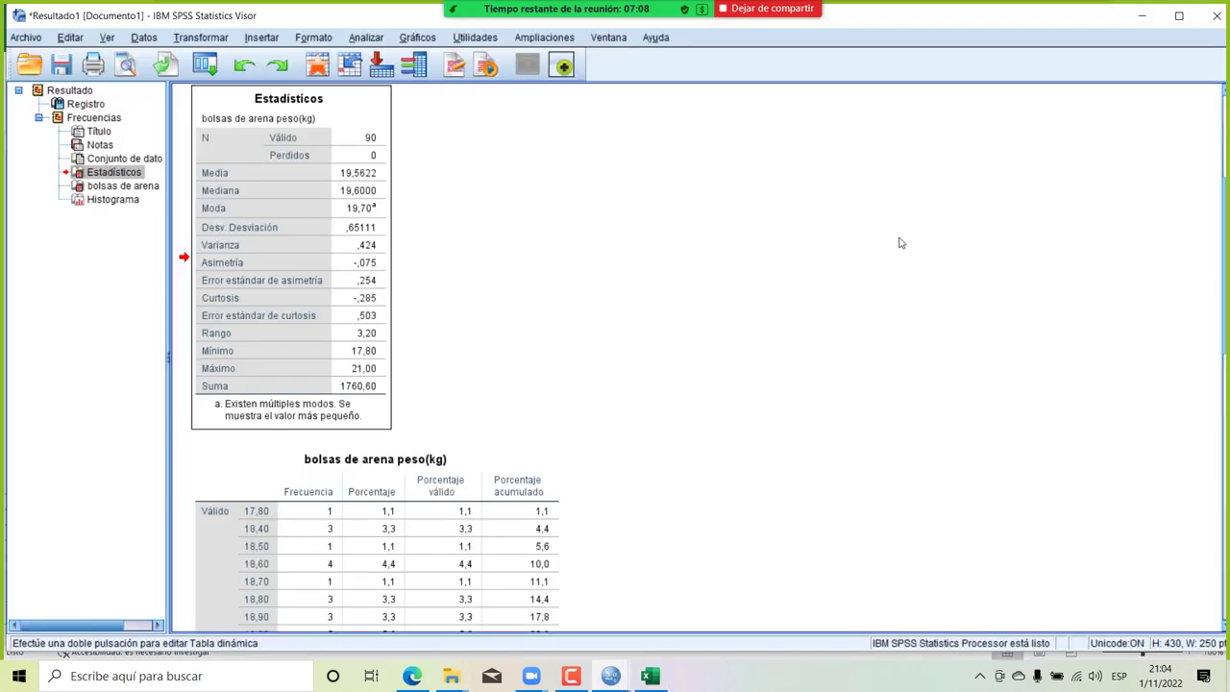
click(287, 266)
right_click(287, 266)
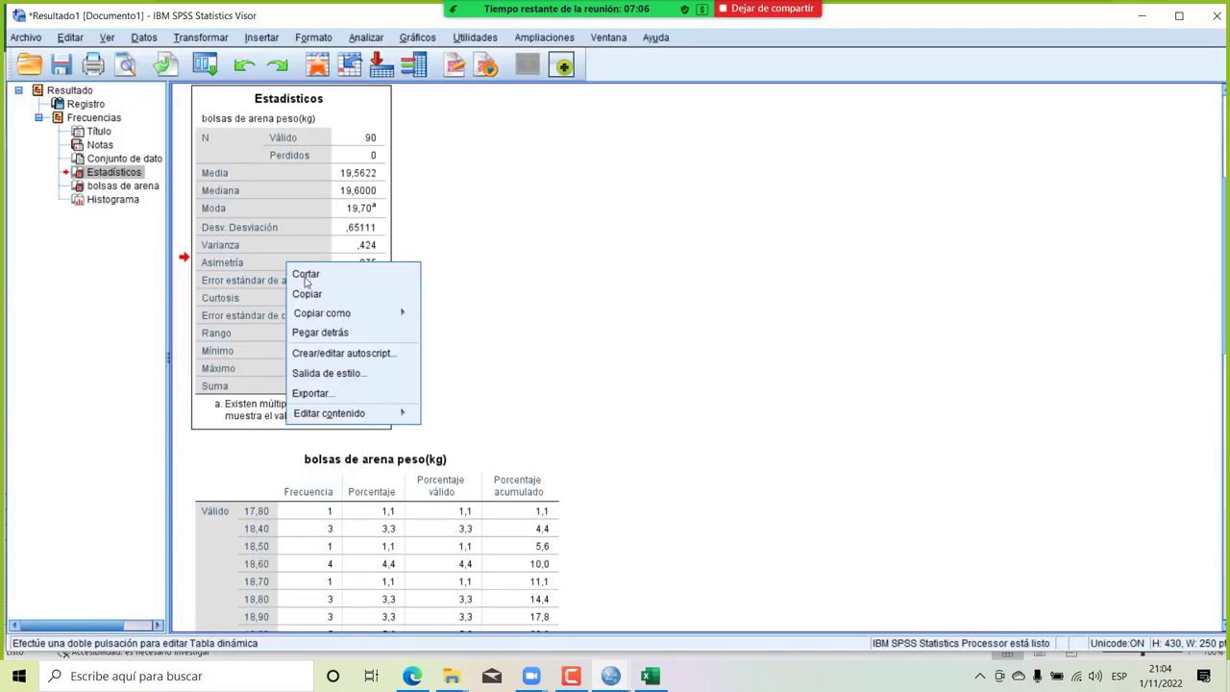
click(314, 298)
key(alt+Tab)
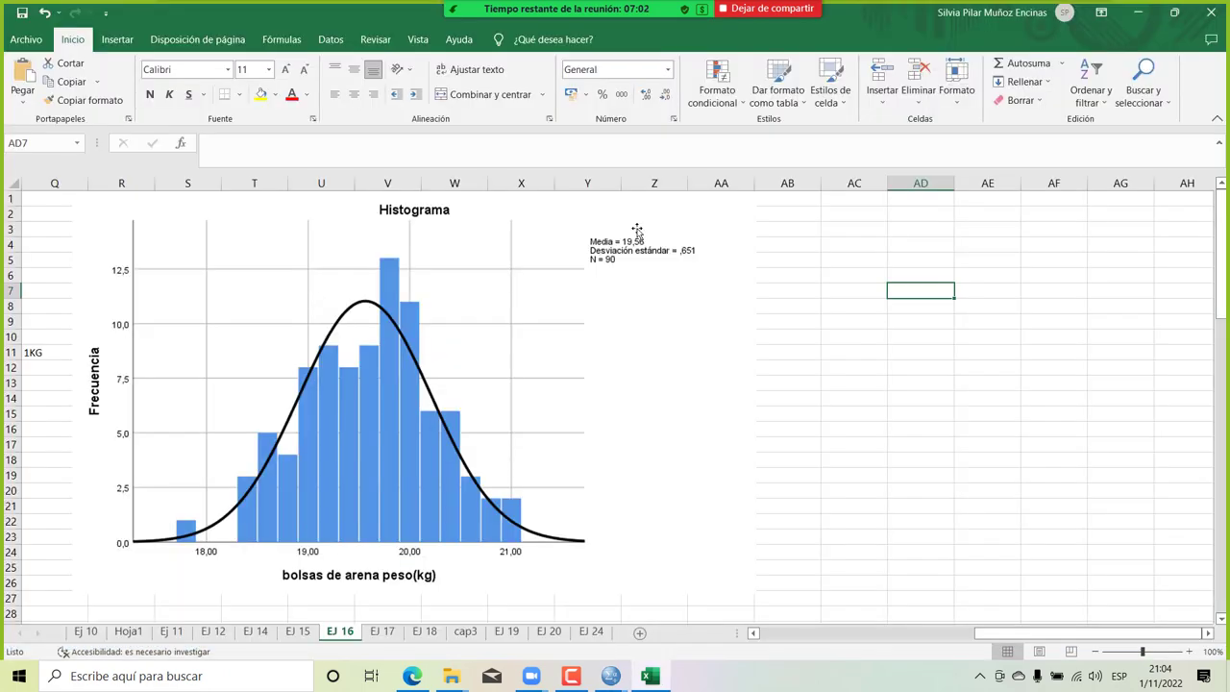
click(864, 230)
key(ctrl+v)
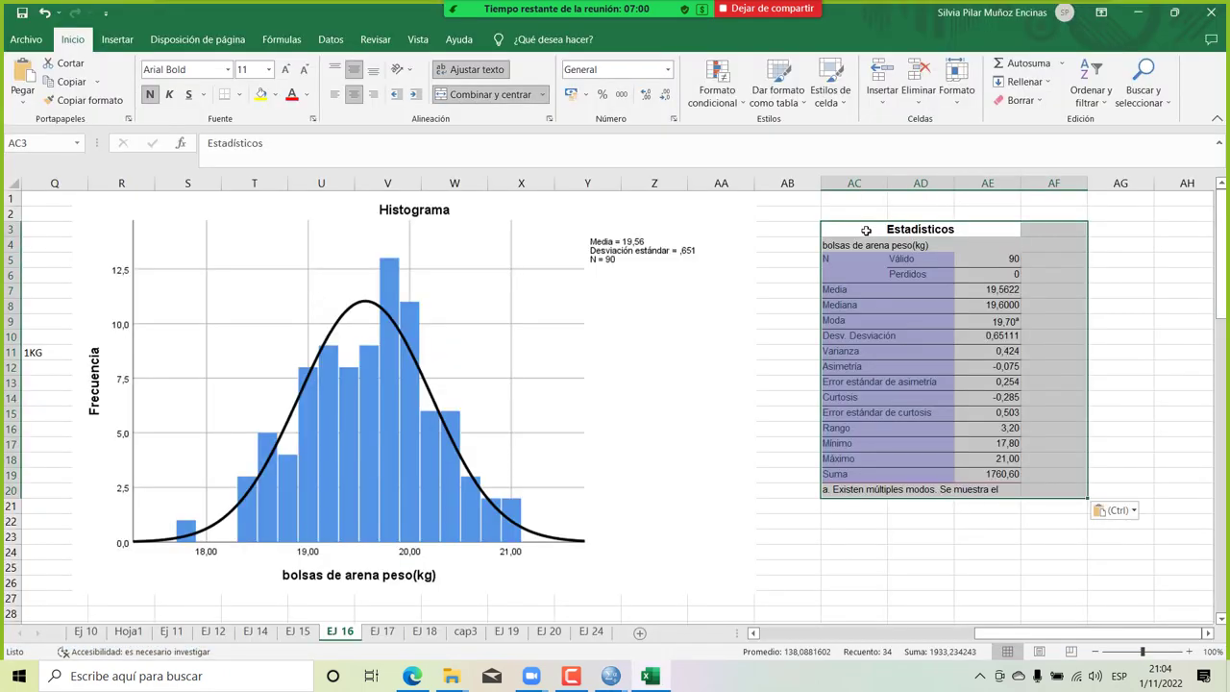
click(1122, 511)
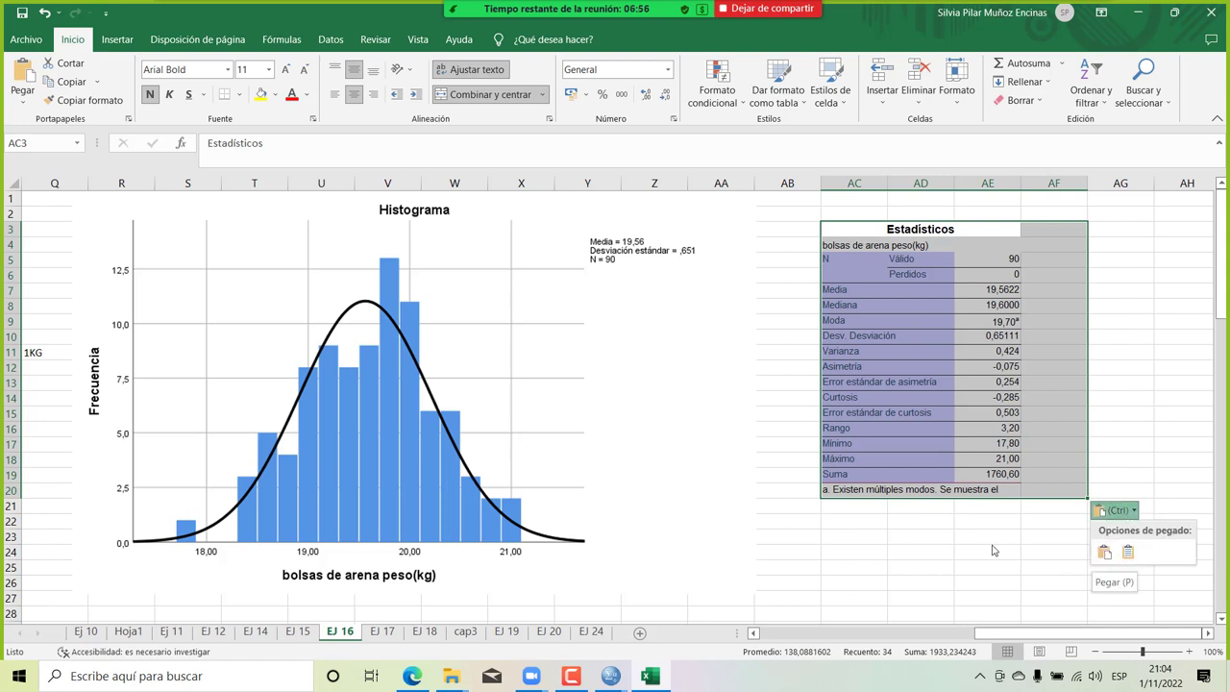
click(1104, 552)
click(919, 567)
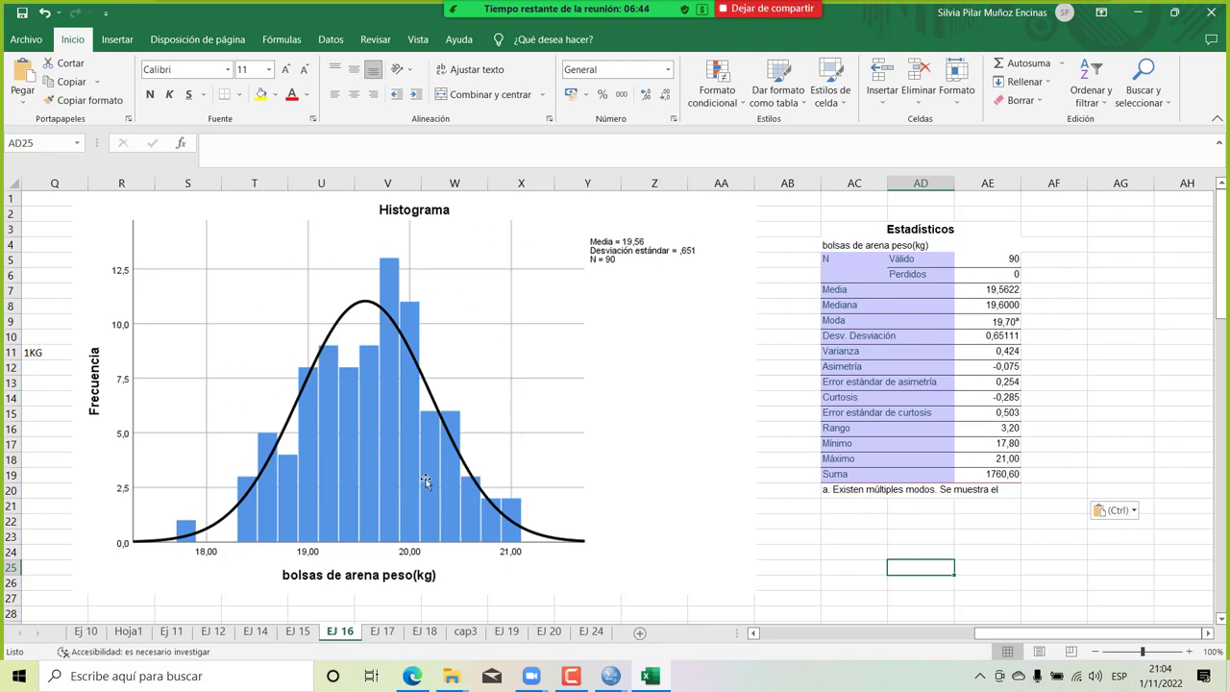
Shift the histogram picture to start at about column T, clear of the notes in columns R and S.
scroll(427, 479, left, 4)
scroll(434, 479, left, 1)
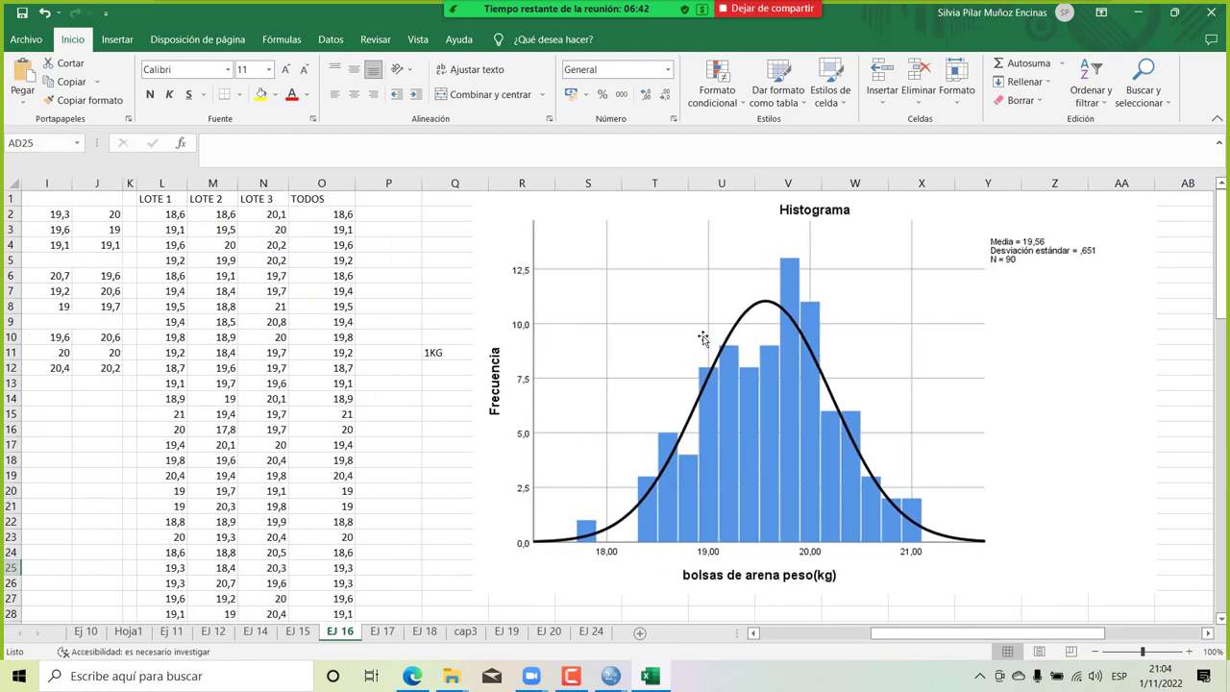
drag(660, 252, 831, 252)
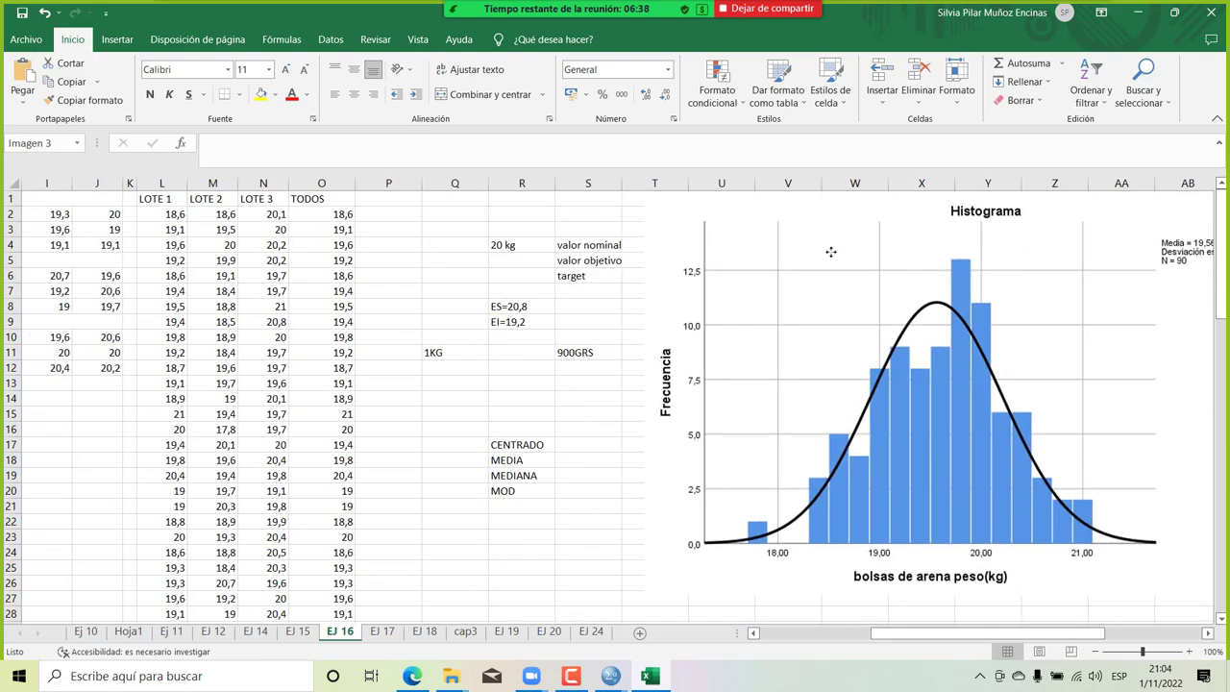
Make the 20 kg nominal value in R4 and the ES and EI limits in R8:R9 bold.
click(569, 244)
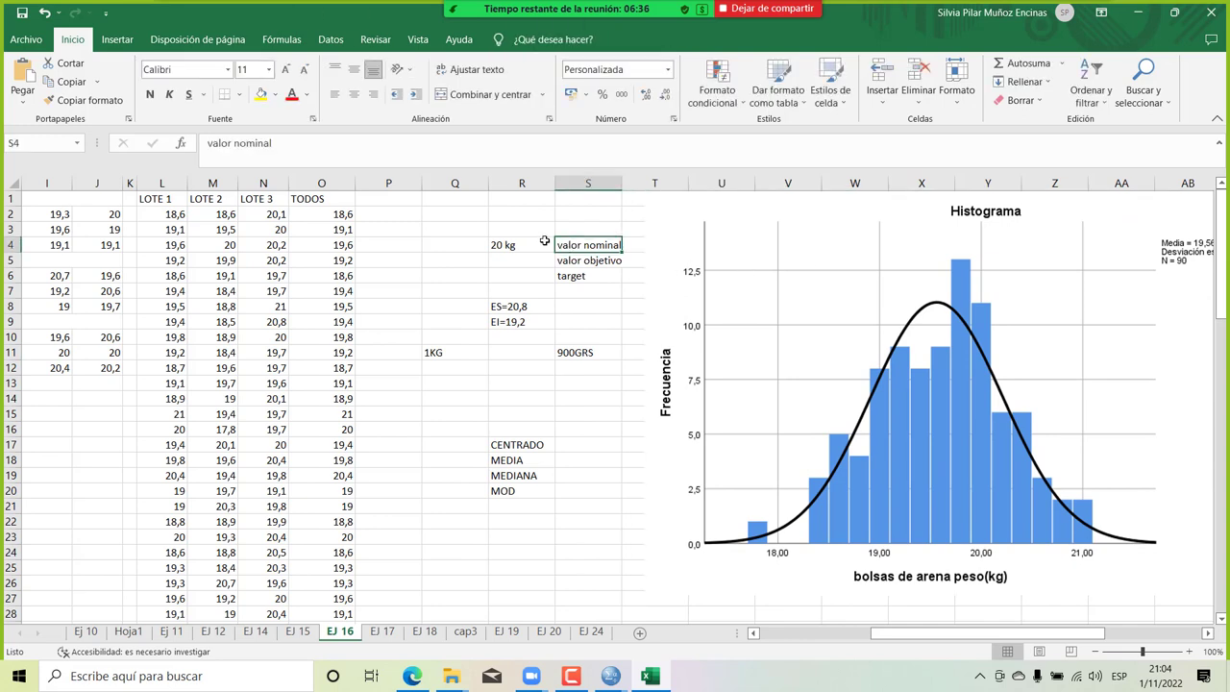
click(496, 246)
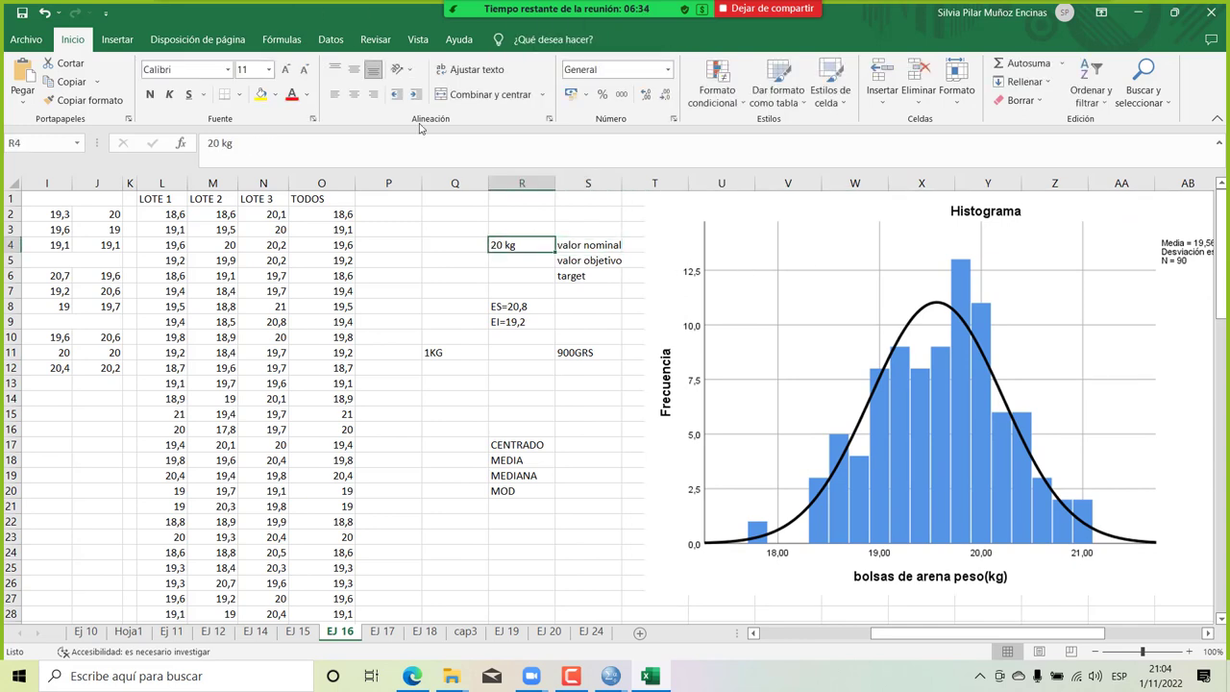
click(150, 94)
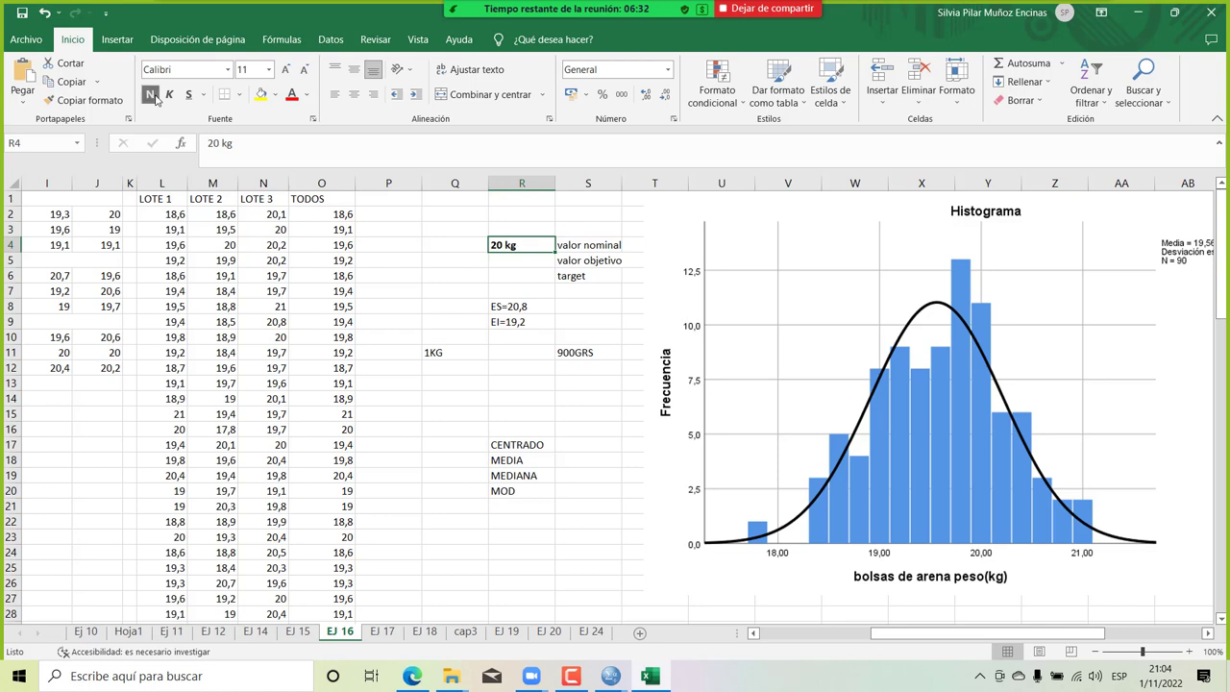
click(496, 306)
drag(495, 306, 499, 321)
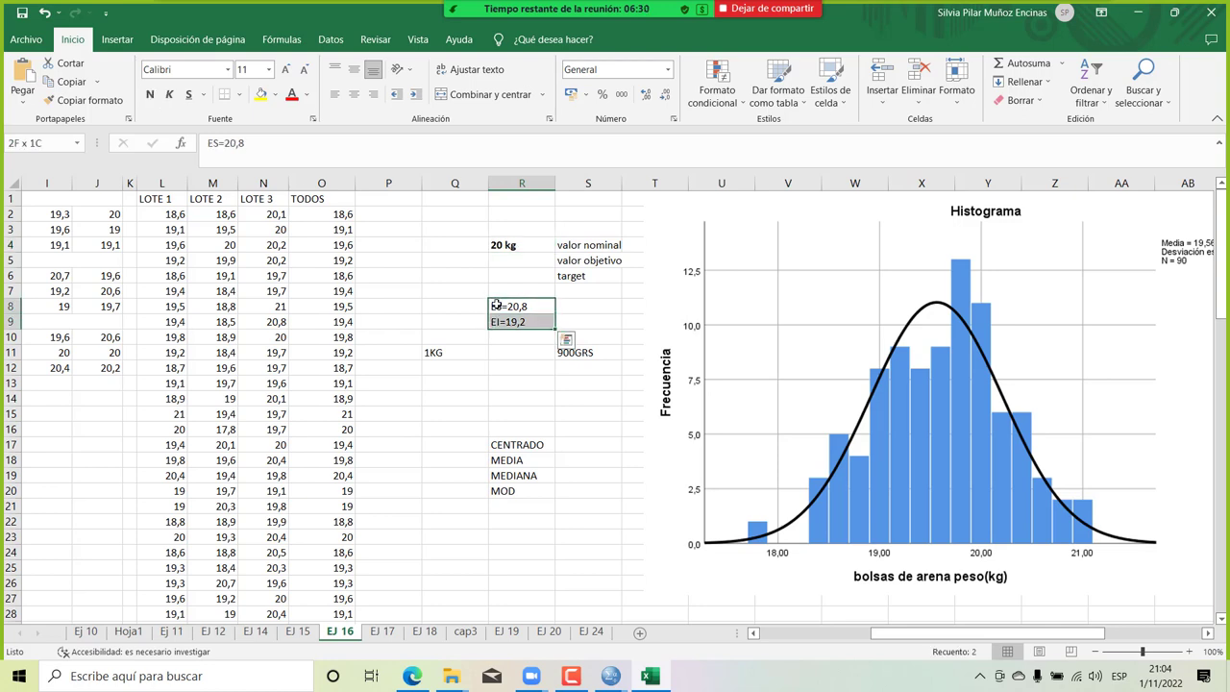
click(151, 94)
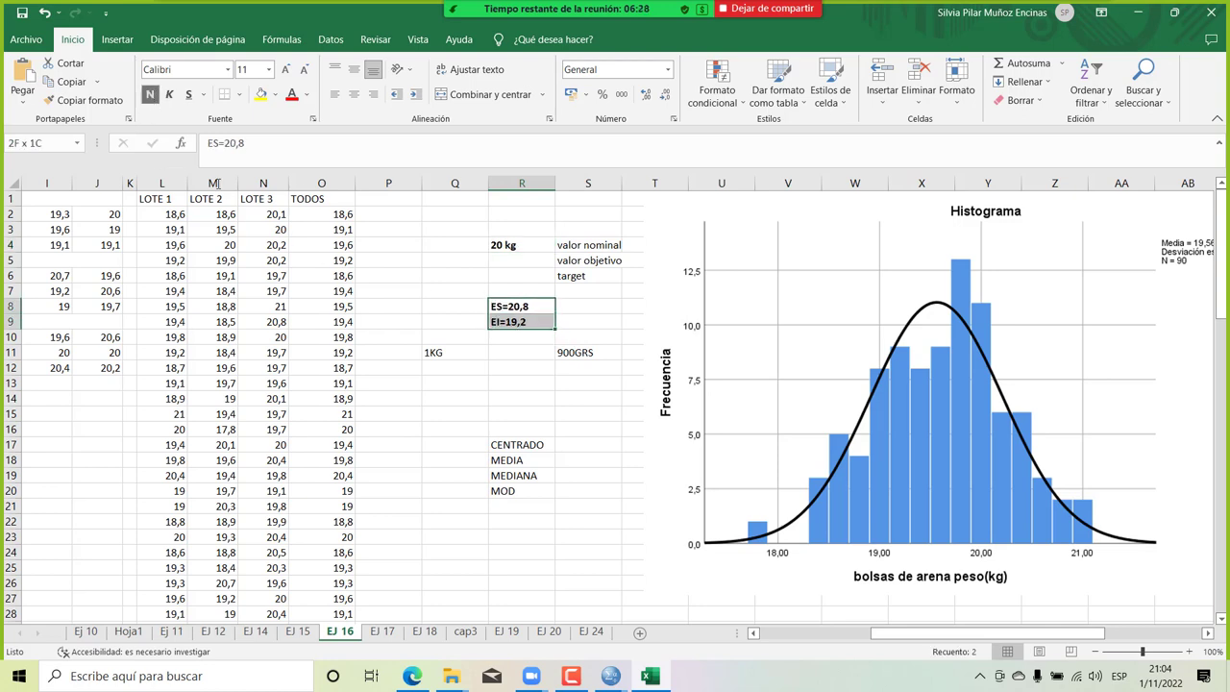
Clear the leftover notes in cells Q11:S21, from 1KG and 900GRS down to MOD.
drag(409, 327, 571, 434)
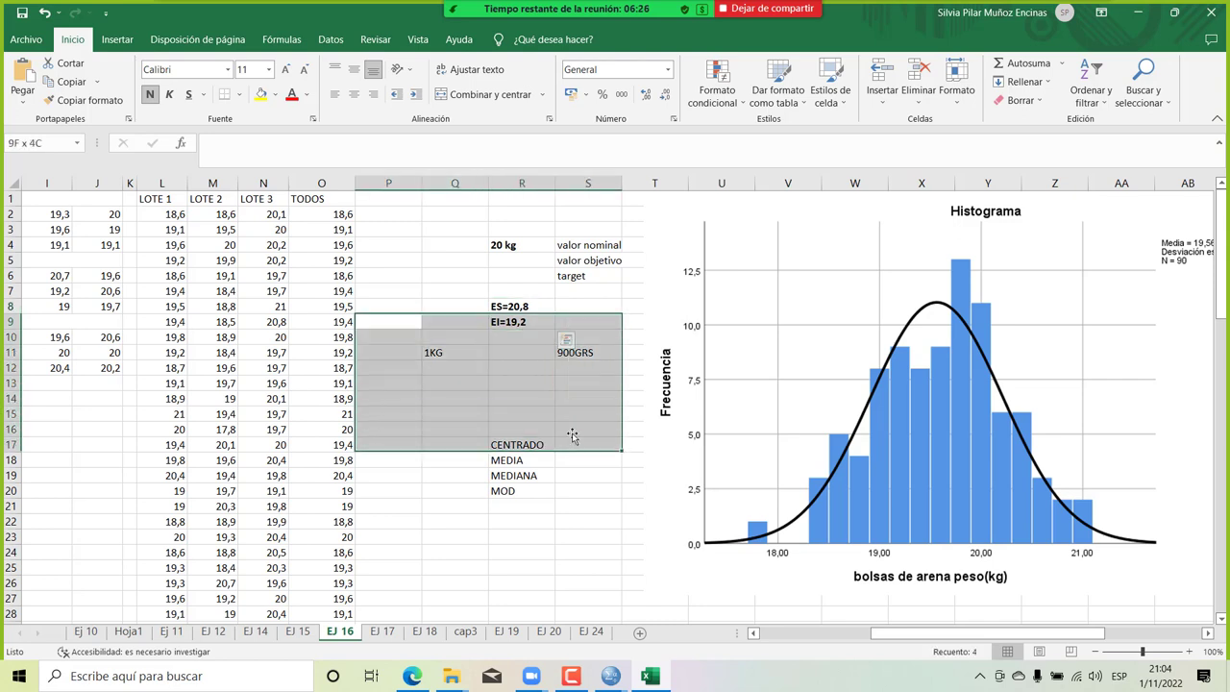
click(437, 354)
key(shift+Right)
key(shift+Right)
key(shift+Down)
key(shift+Down)
key(shift+Down)
key(shift+Down)
key(shift+Down)
key(shift+Down)
key(shift+Down)
key(shift+Down)
key(shift+Down)
key(shift+Down)
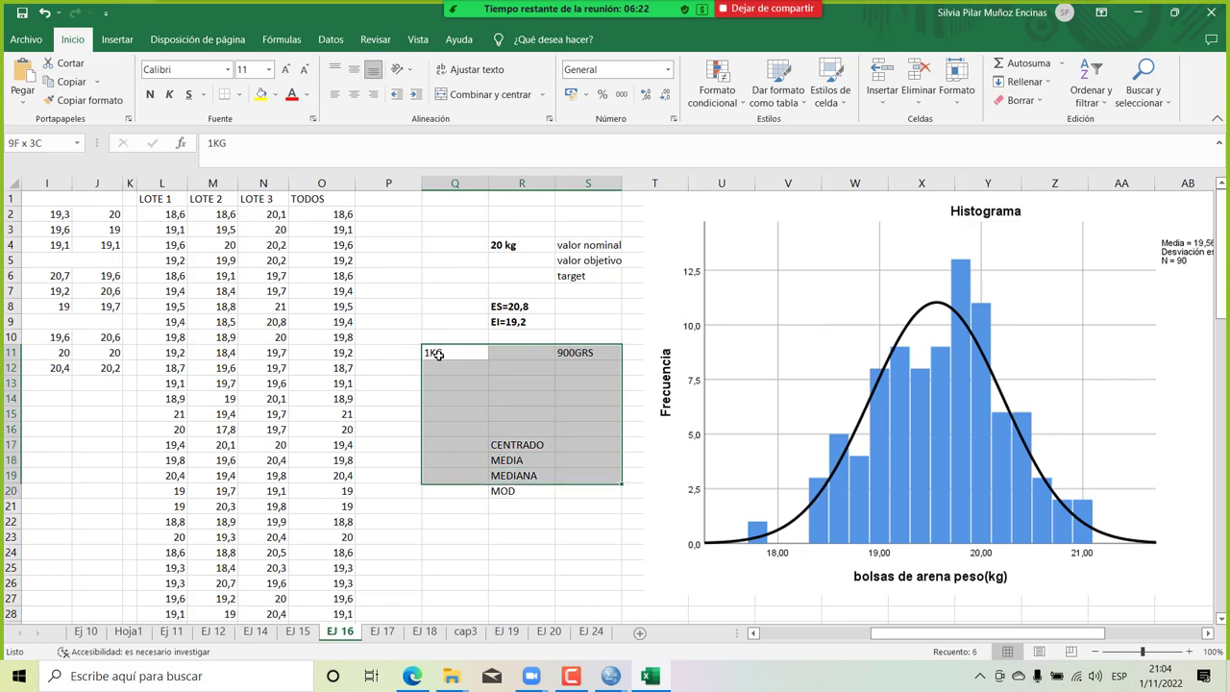
key(Delete)
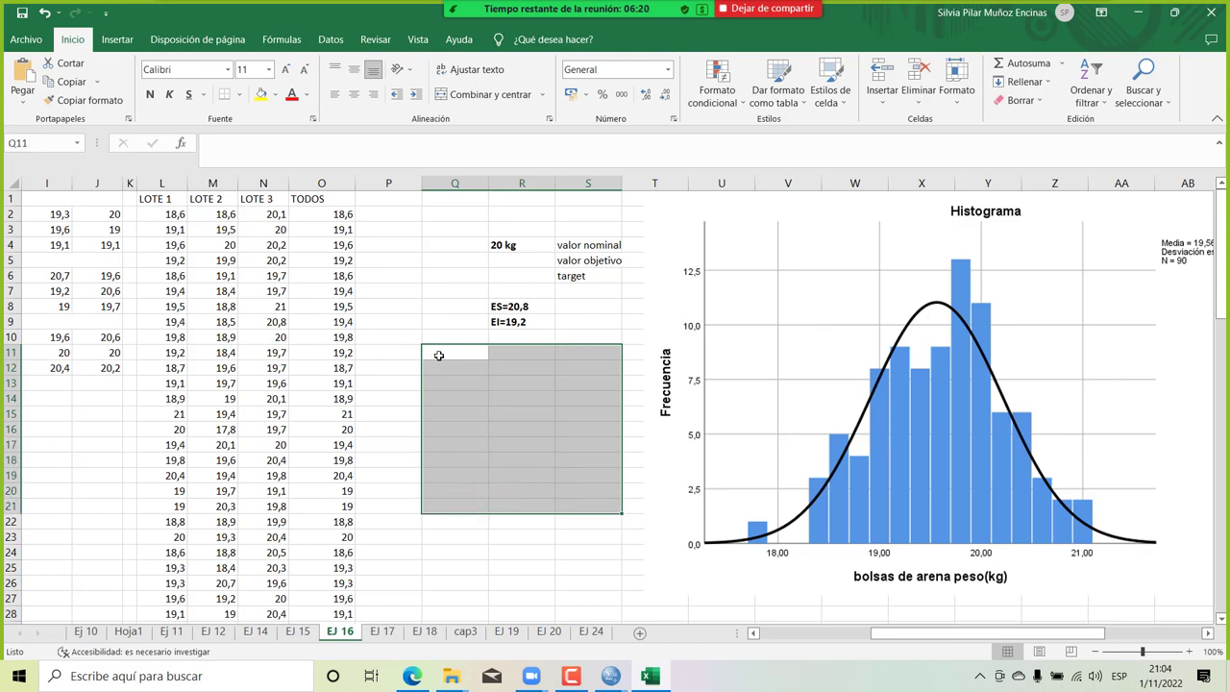
Enter the heading "especificaciones" in cell R3, directly above the 20 kg nominal value.
click(522, 228)
text(es)
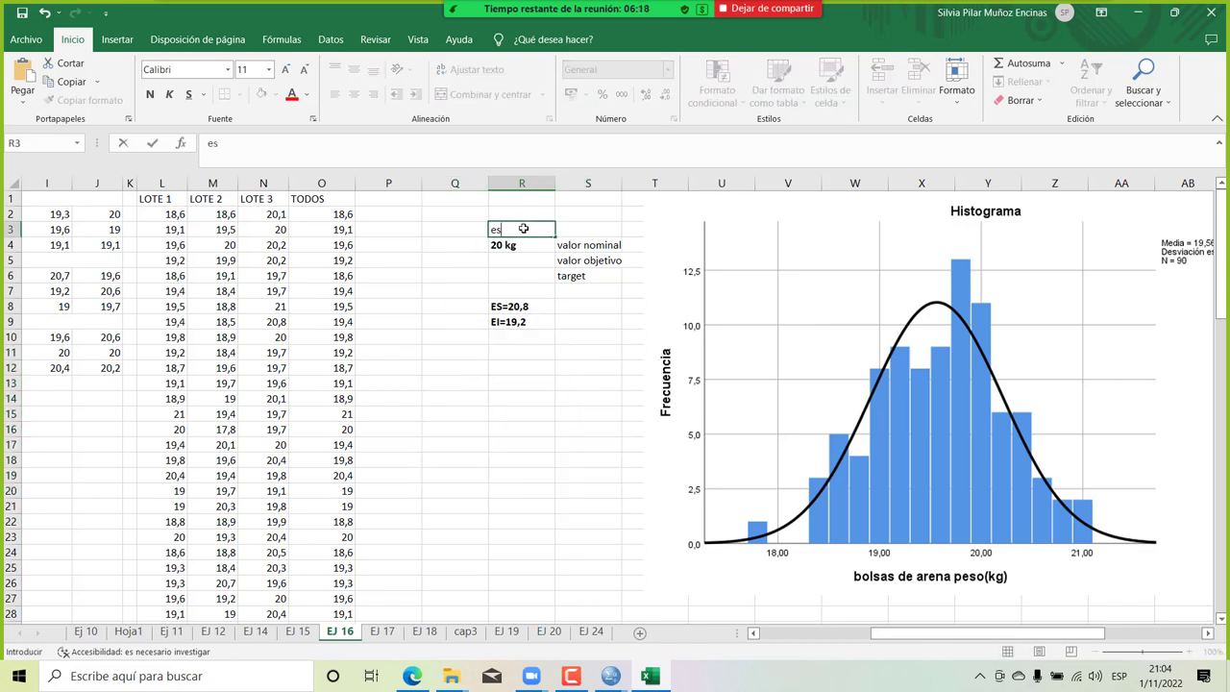
text(pecificaciones)
key(Return)
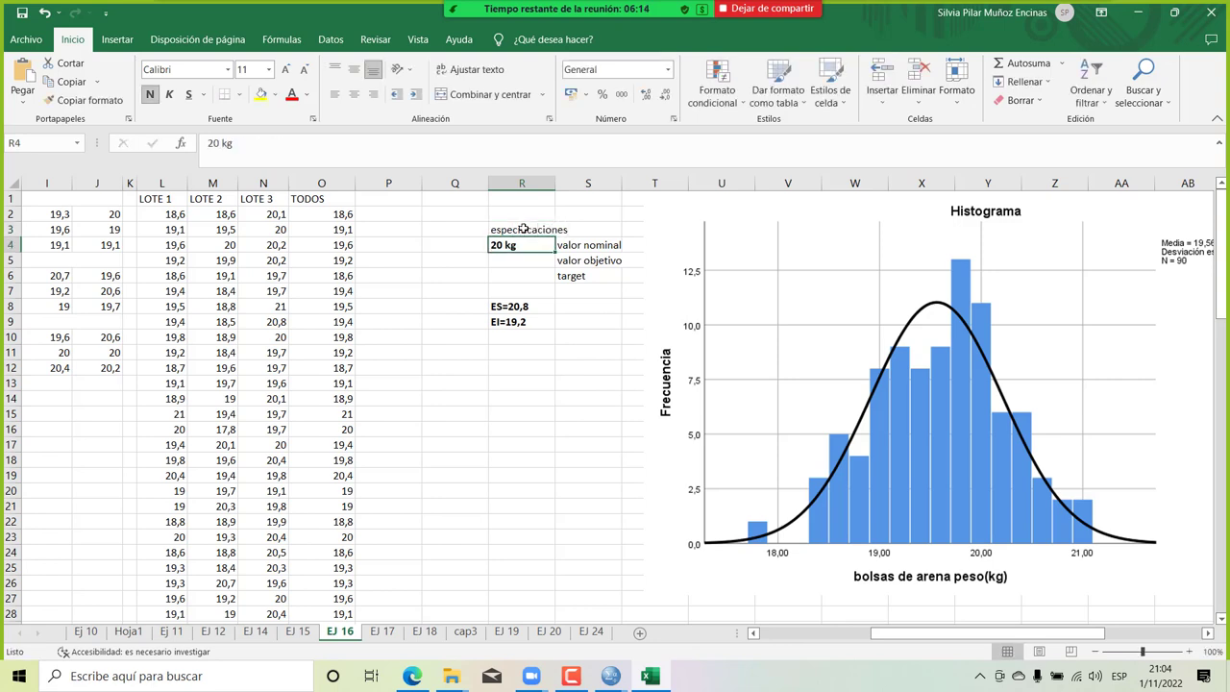
Narrow the histogram picture so it spans about columns T to Z and uncovers the Estadísticos table.
scroll(858, 359, right, 2)
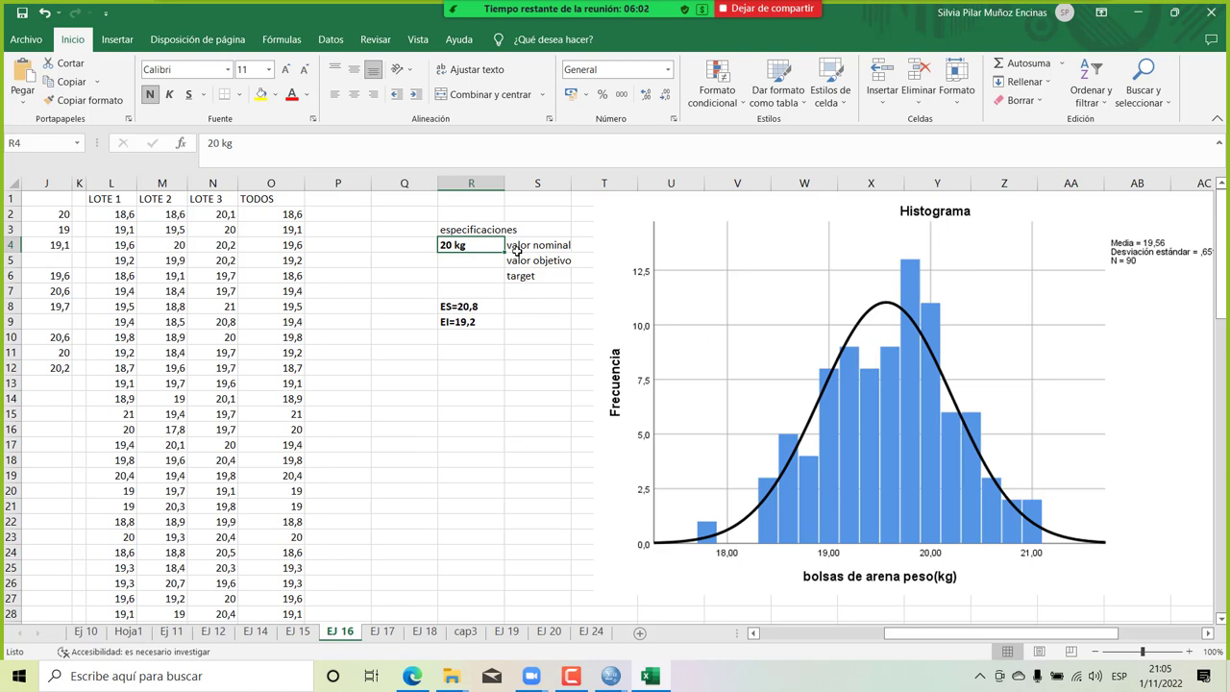
click(469, 307)
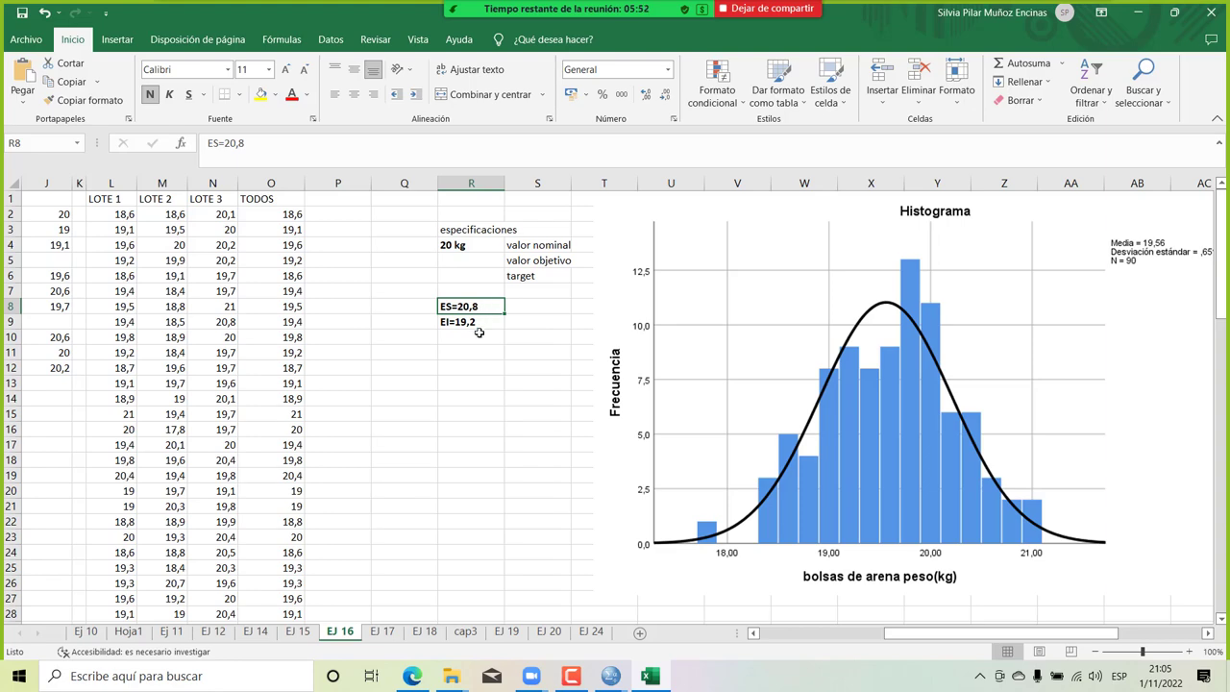
scroll(479, 332, right, 6)
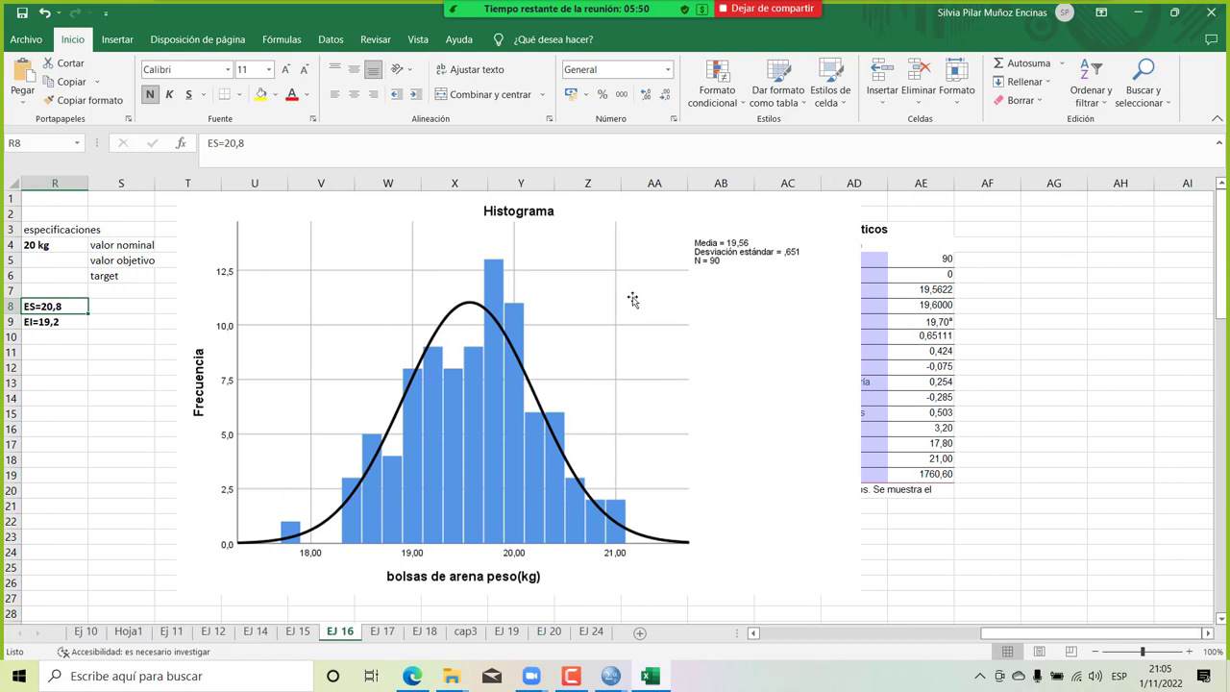
click(747, 359)
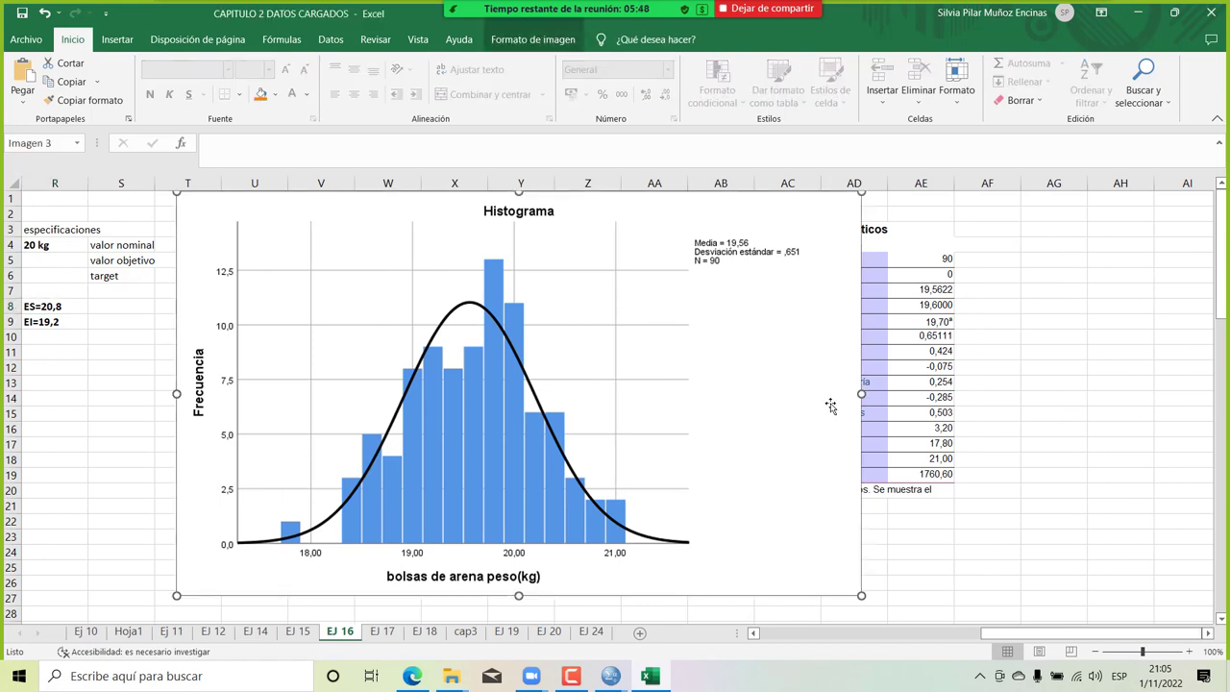
drag(846, 394, 651, 398)
drag(533, 397, 511, 396)
Enter the heading "Analisis" in cell AC23 below the Estadísticos table.
click(773, 530)
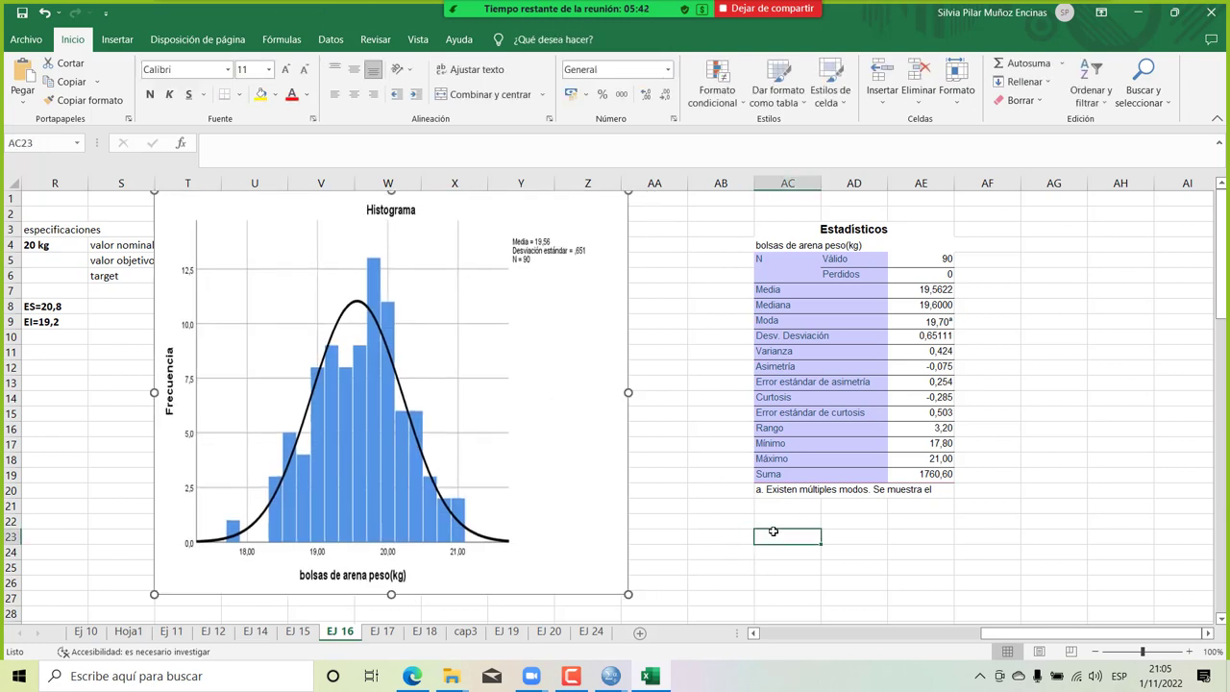
text(Analisis)
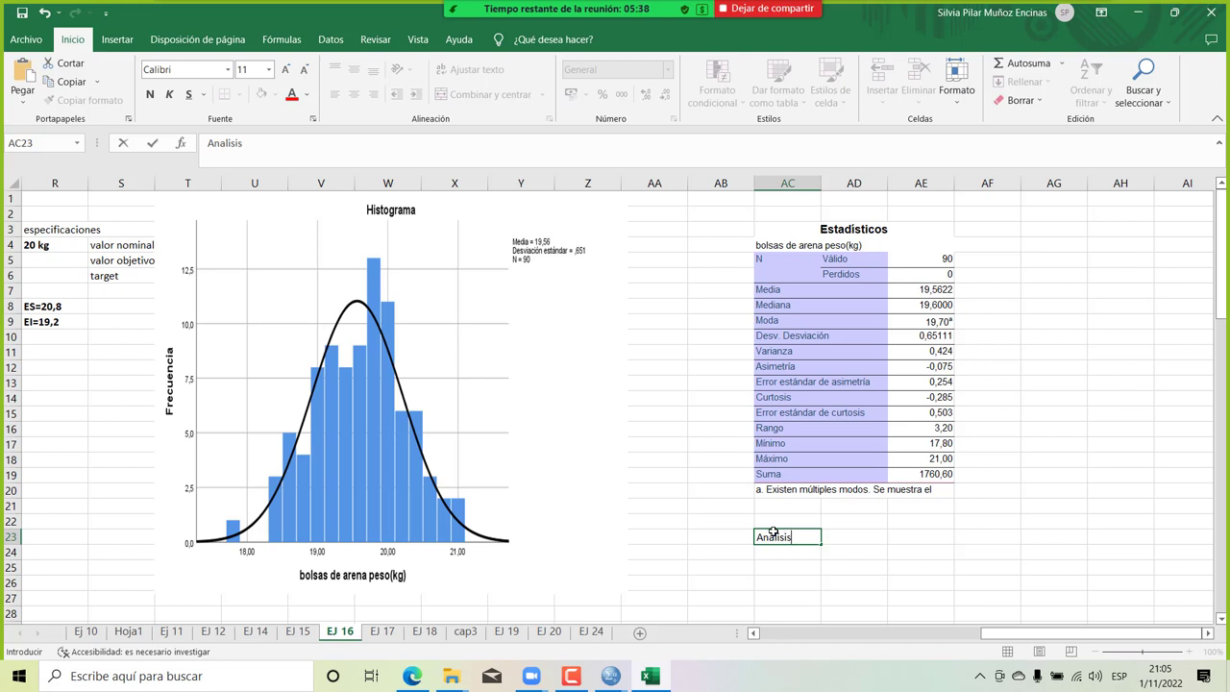
key(Return)
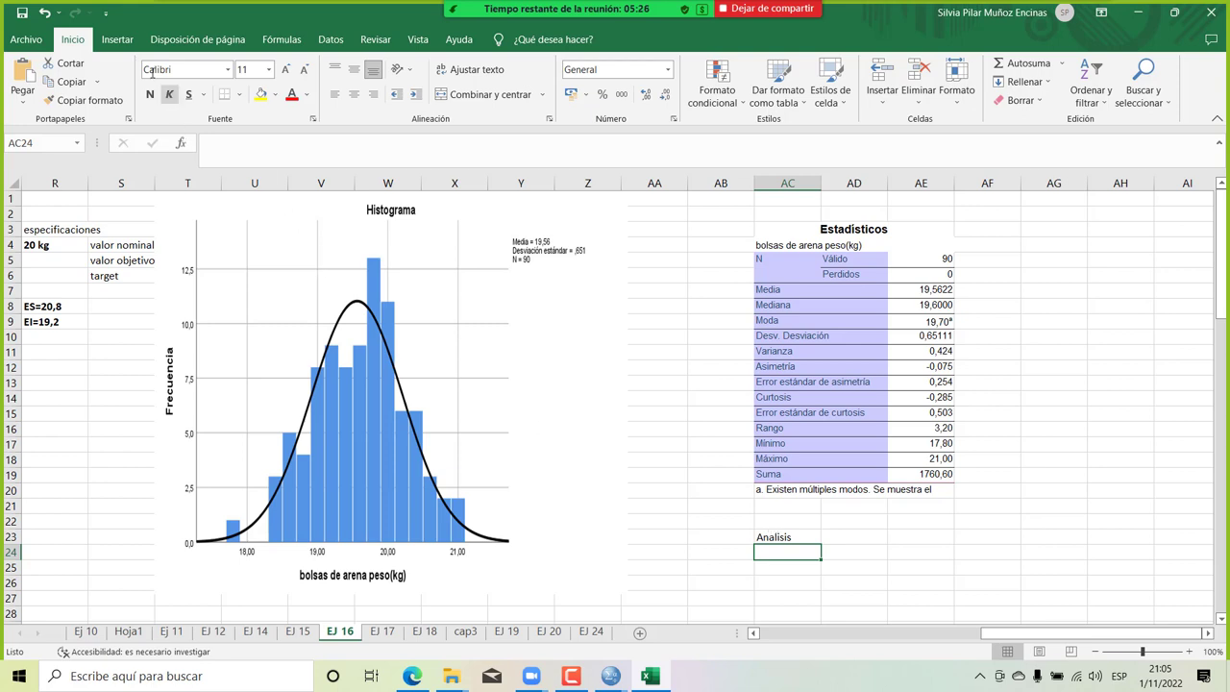
Draw a vertical arrow line about 13 cm tall down through the histogram, close to the 20,00 mark.
click(119, 40)
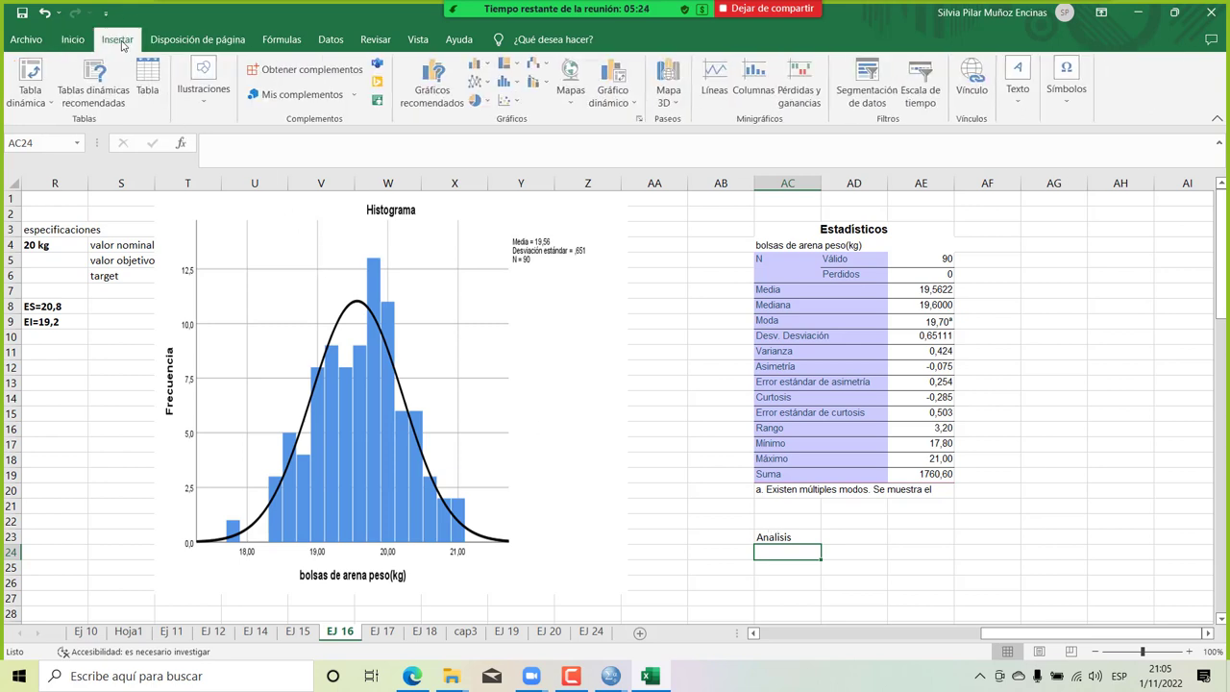
click(205, 108)
click(238, 154)
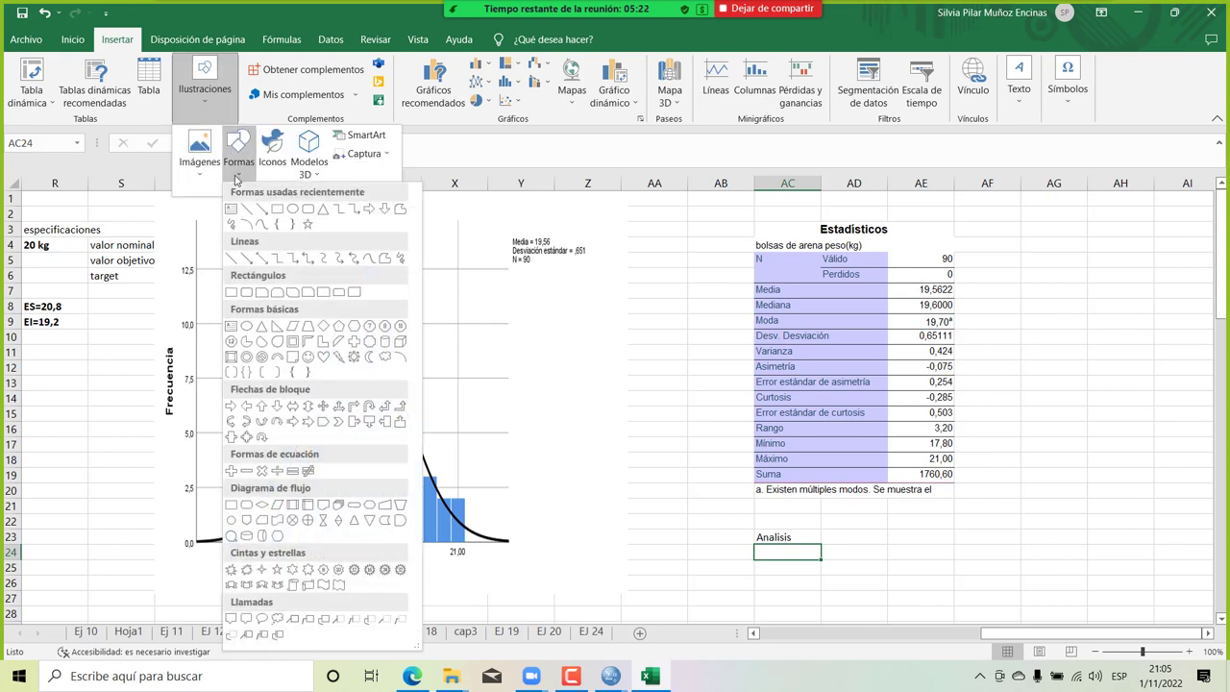
click(270, 224)
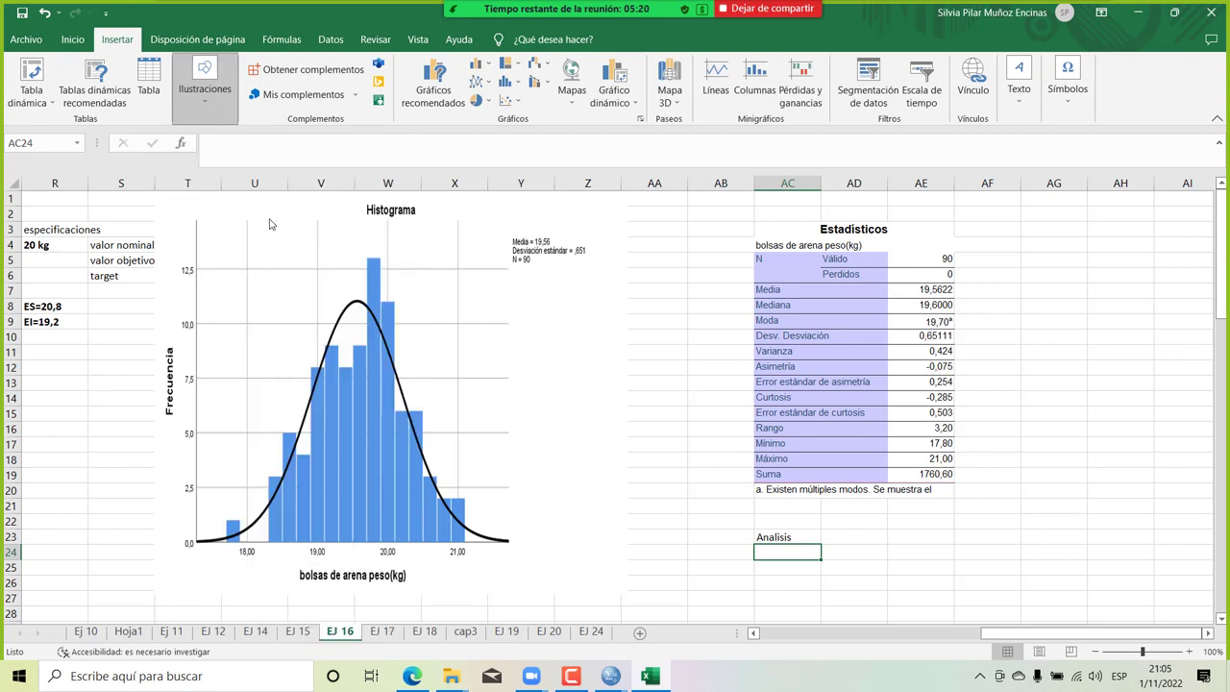
click(213, 102)
click(236, 170)
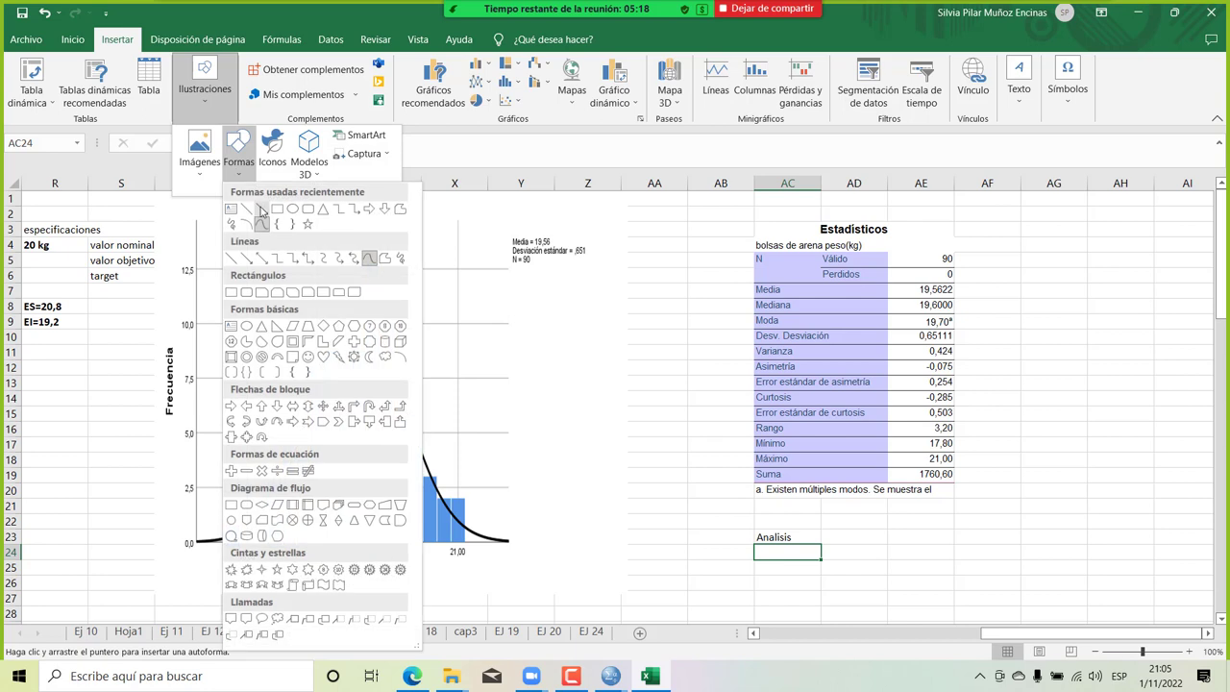
click(262, 211)
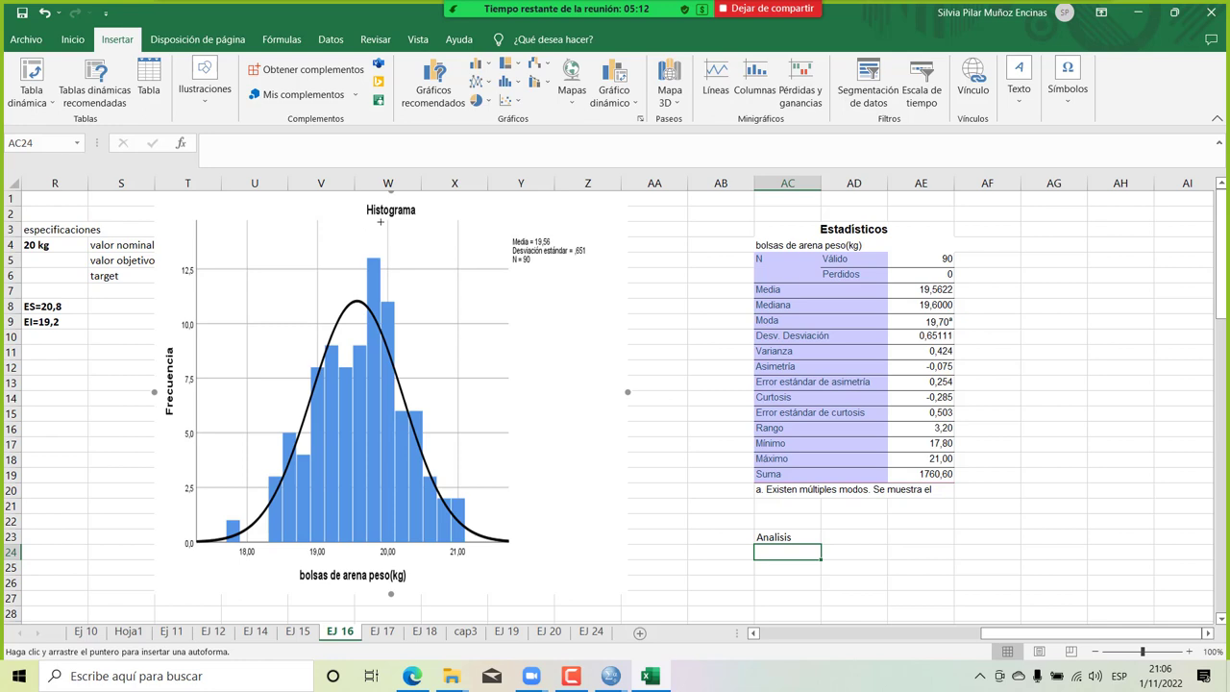
drag(380, 258, 381, 498)
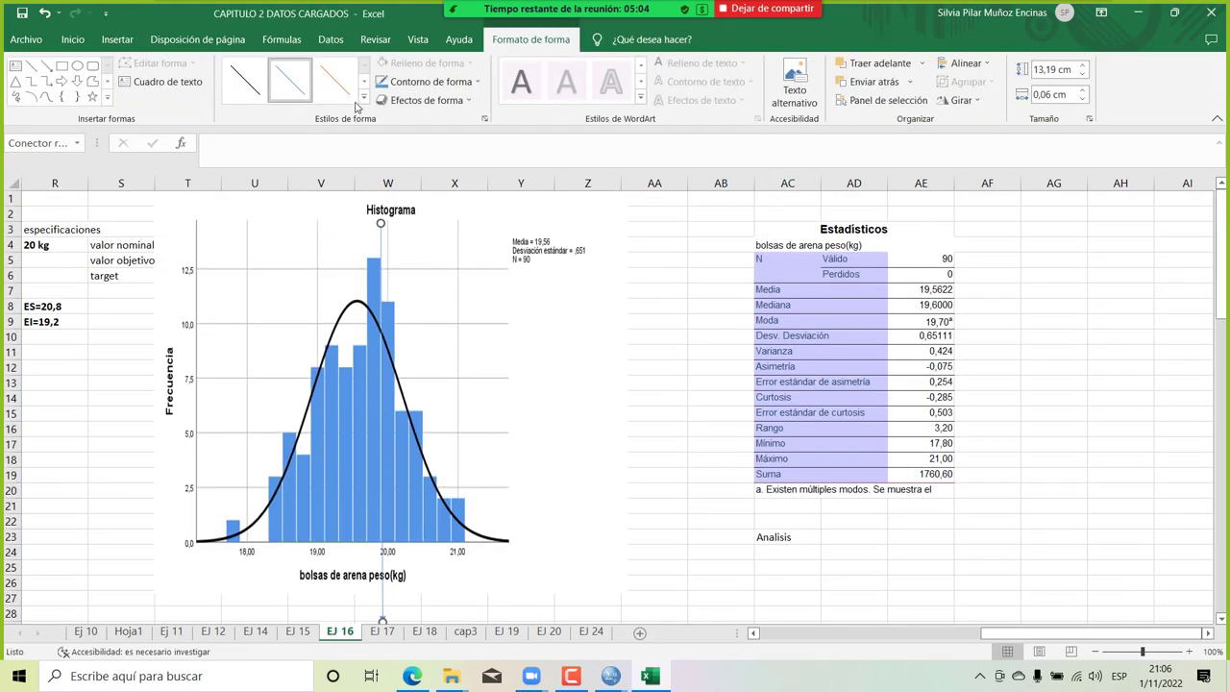
Apply the thick black theme style to the vertical arrow line and admit the waiting participant to the meeting.
click(363, 97)
click(253, 222)
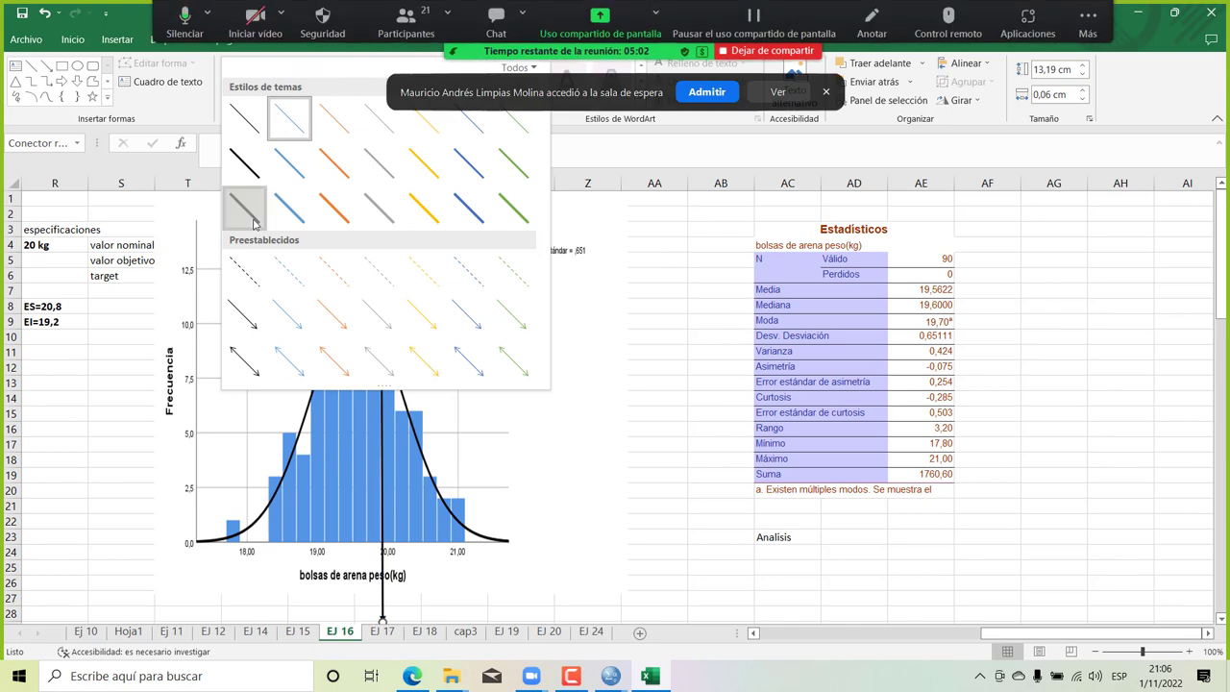
click(707, 93)
scroll(541, 432, down, 1)
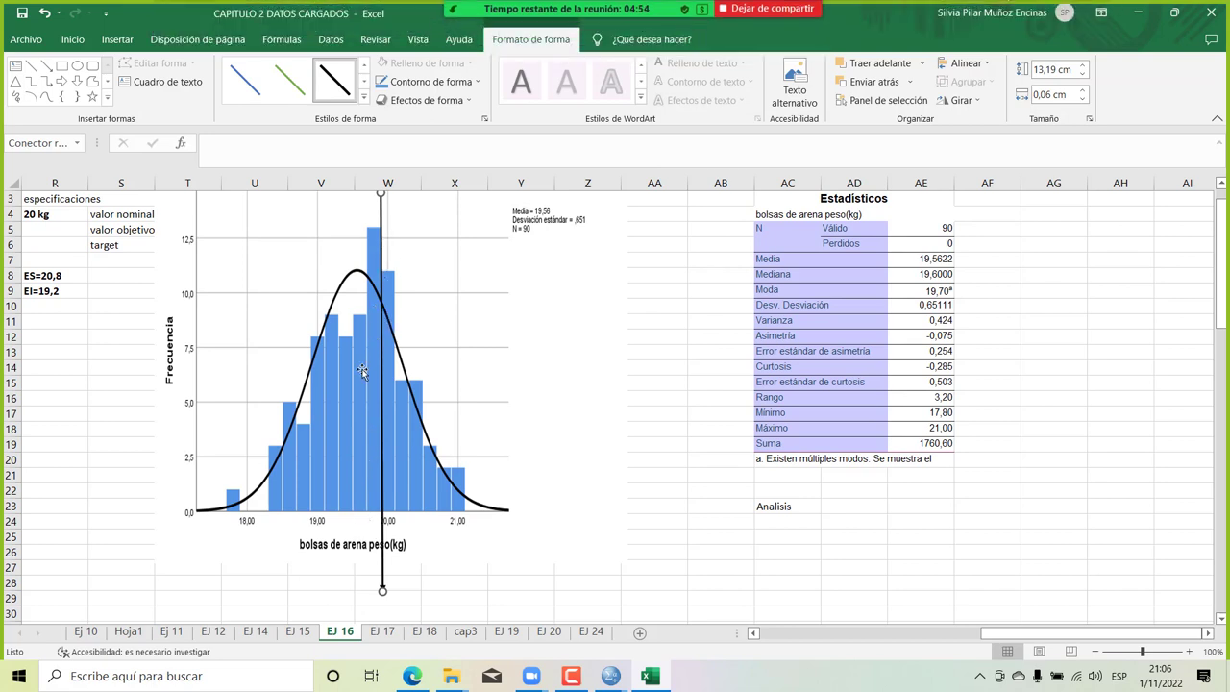
scroll(556, 438, up, 1)
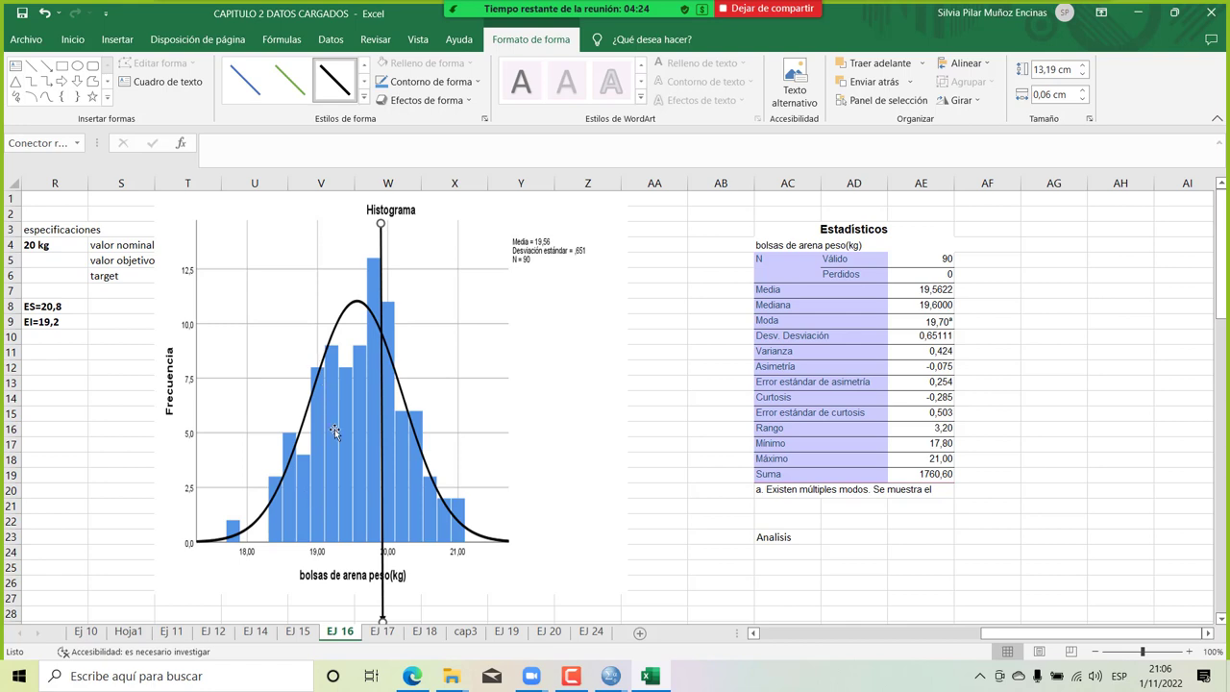
Enter the item number "1." in cell AC26 under the Analisis heading.
click(776, 583)
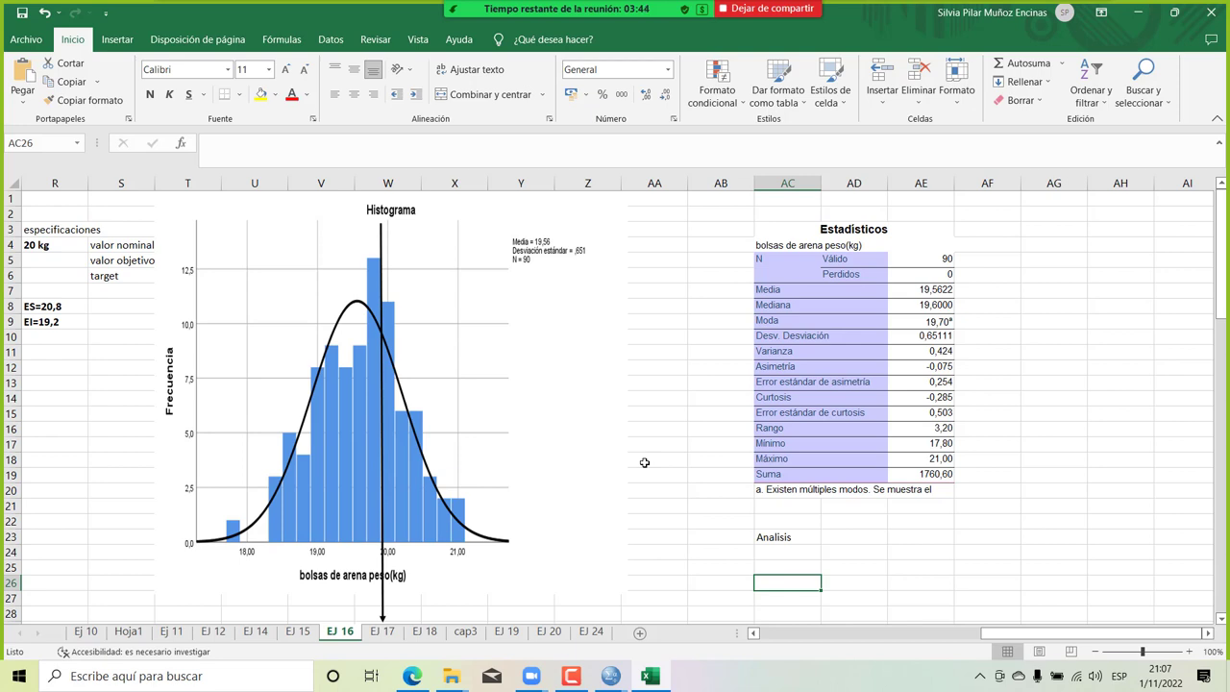
text(1,)
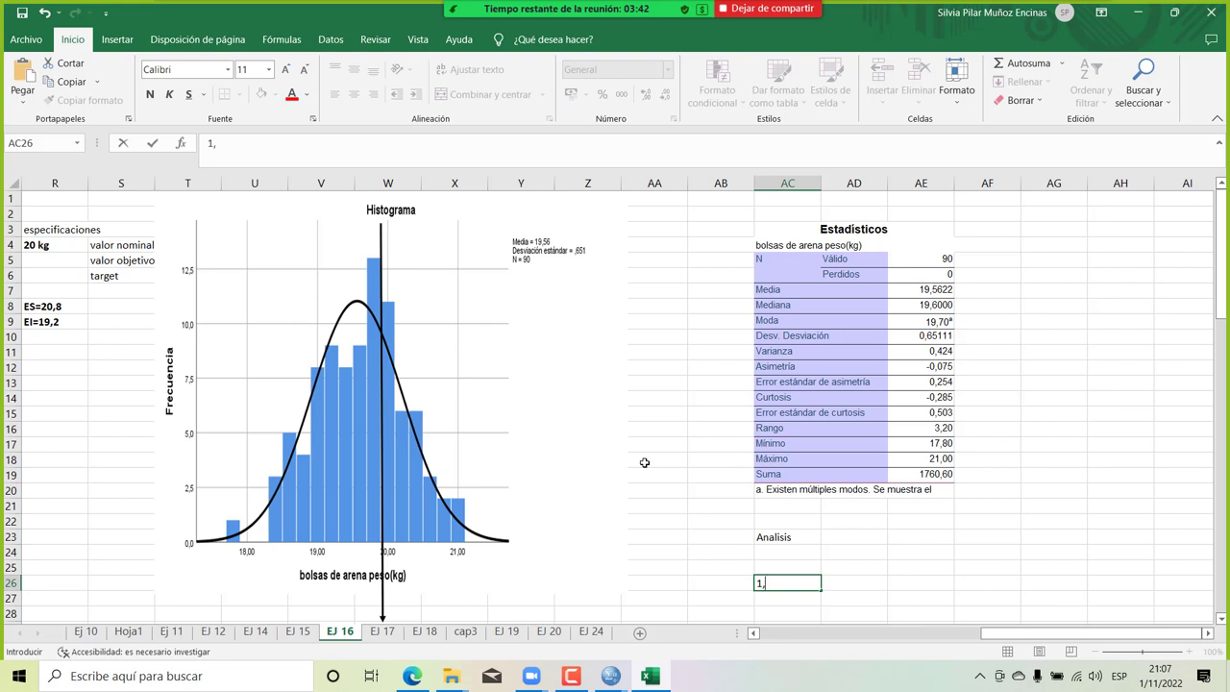
key(BackSpace)
text(.)
Make the Media, Mediana and Moda values in AE7:AE9 of the Estadísticos table bold.
drag(936, 291, 936, 289)
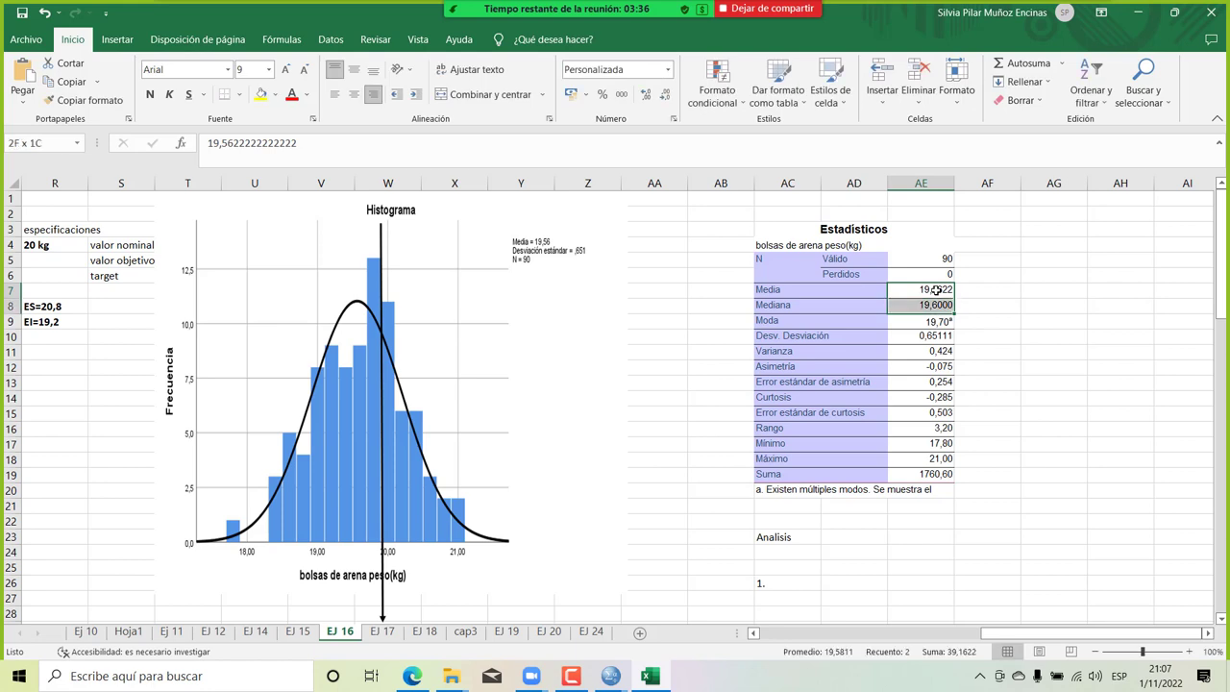
key(shift+Down)
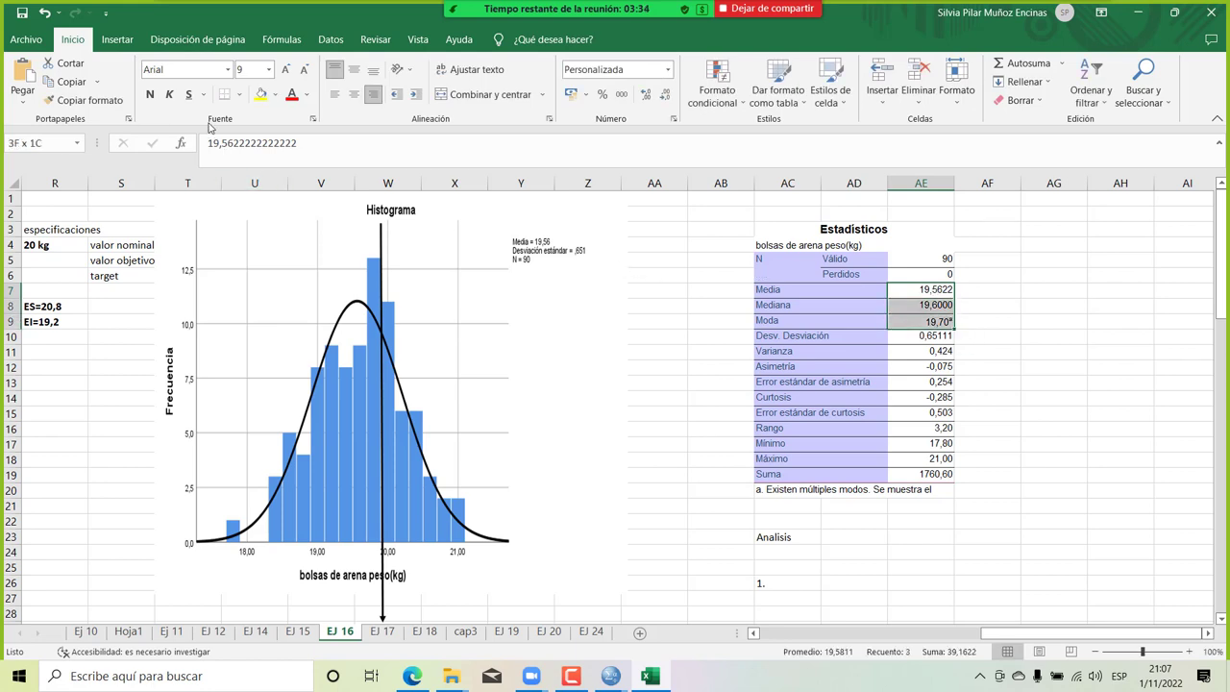
click(150, 95)
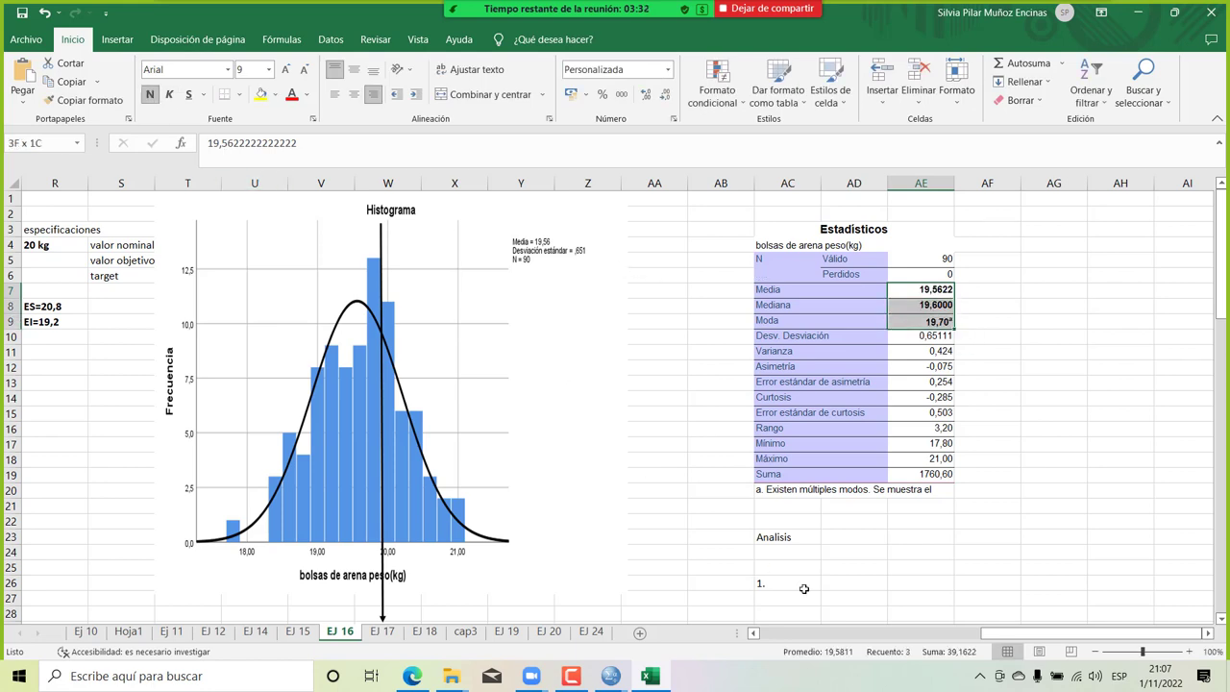
Enter in AD26 "se puede analizar en el conjunto de datos de las bolsas de arena que se tiene una media o promedio de 19,56kg".
click(837, 584)
text(se pued)
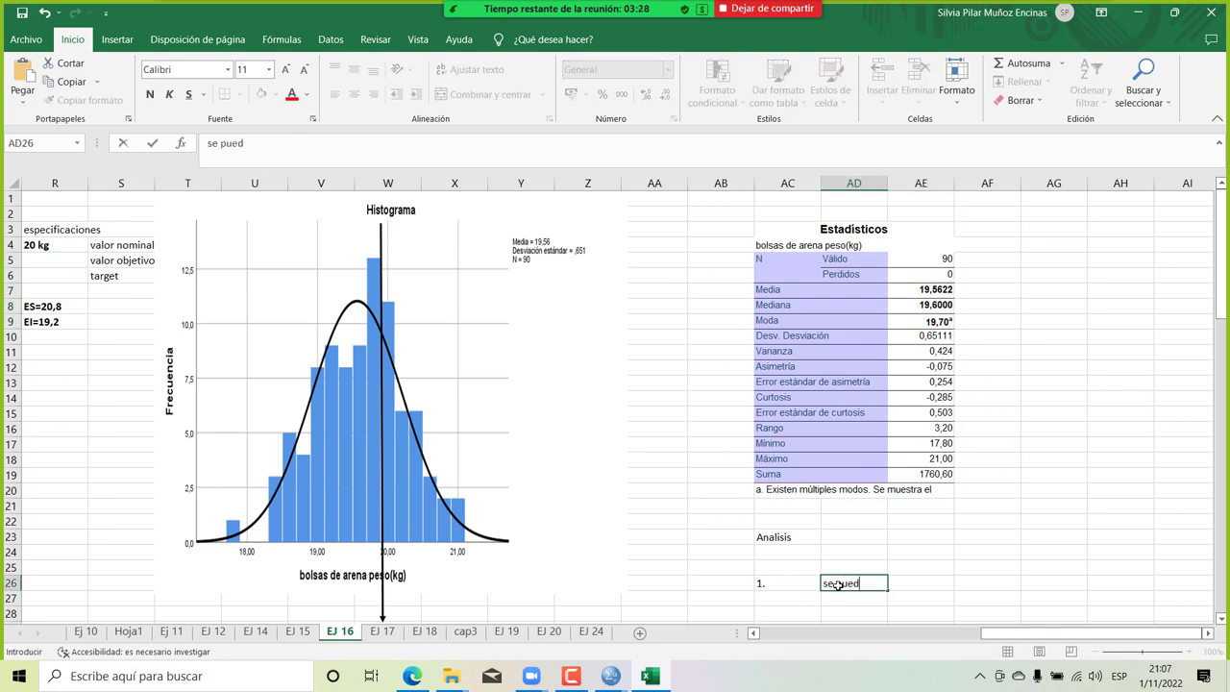
text(e analizar en el co)
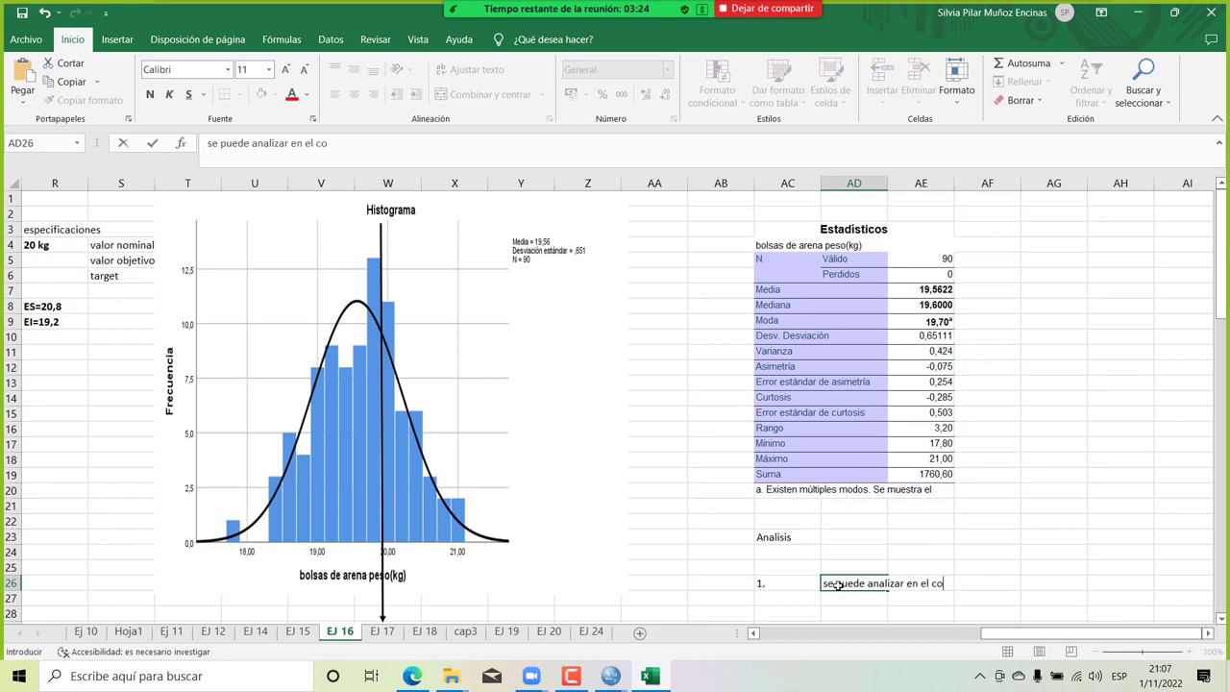
text(njunto de dato)
key(BackSpace)
text(s de la)
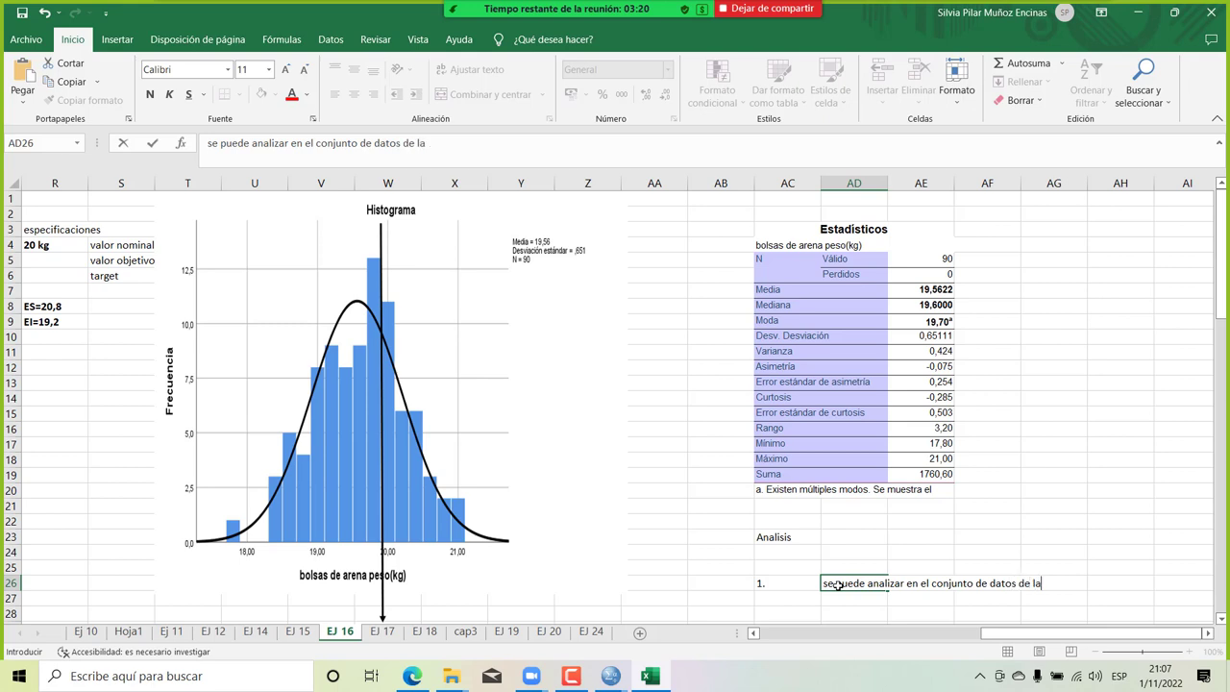
text(s bolsas de arena)
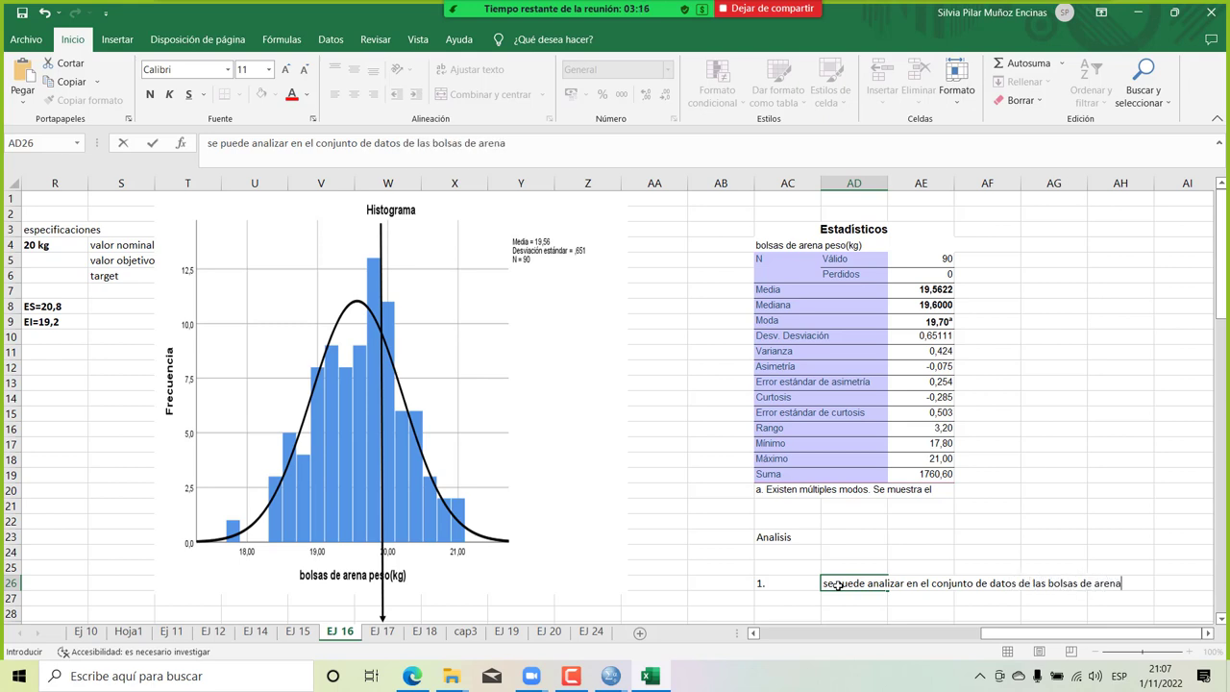
text( que se tiene una media )
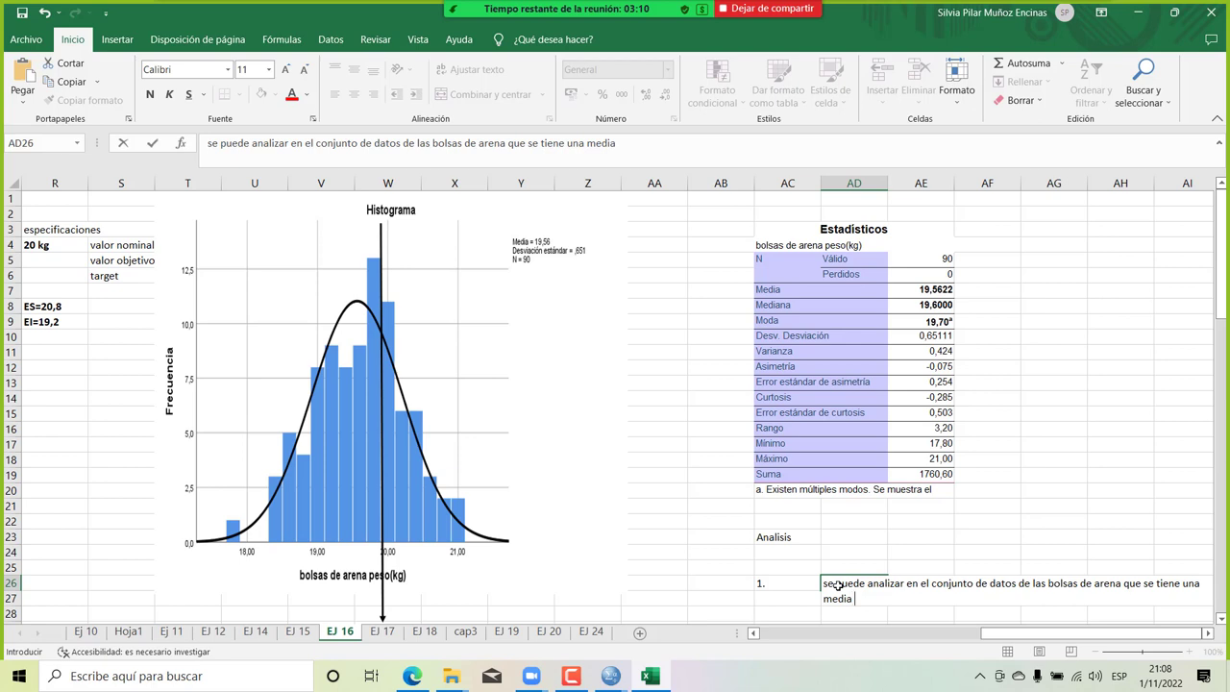
text(o promedio de )
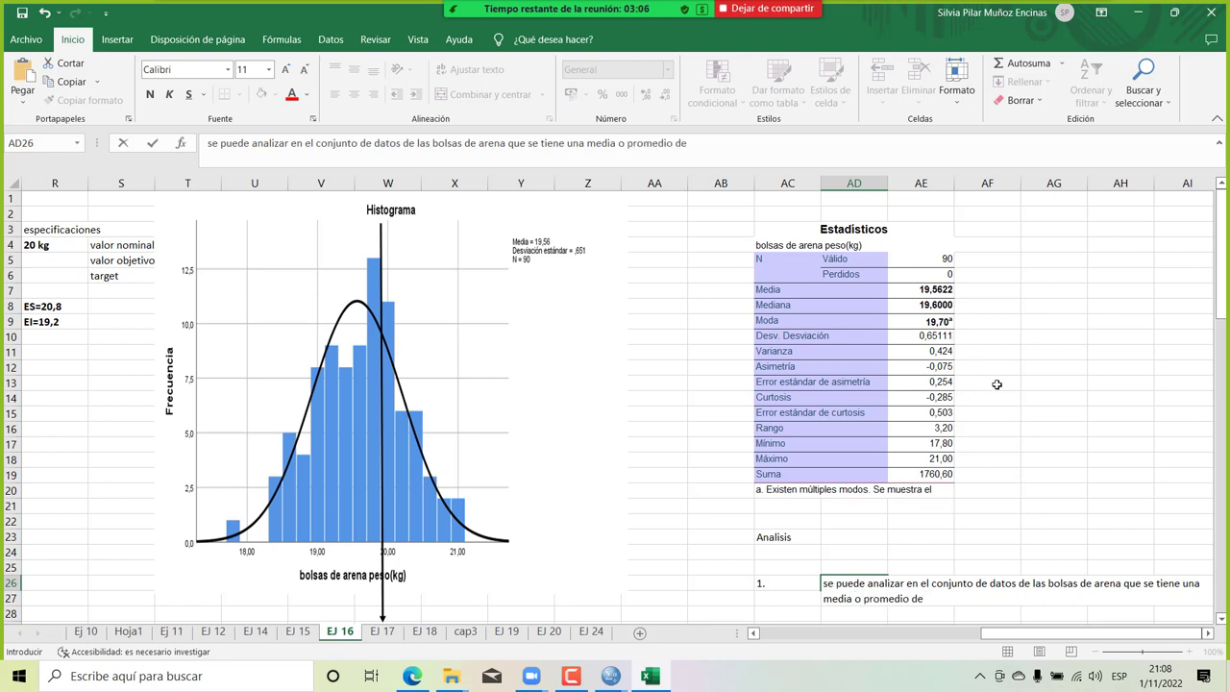
text(19,56kg)
key(Return)
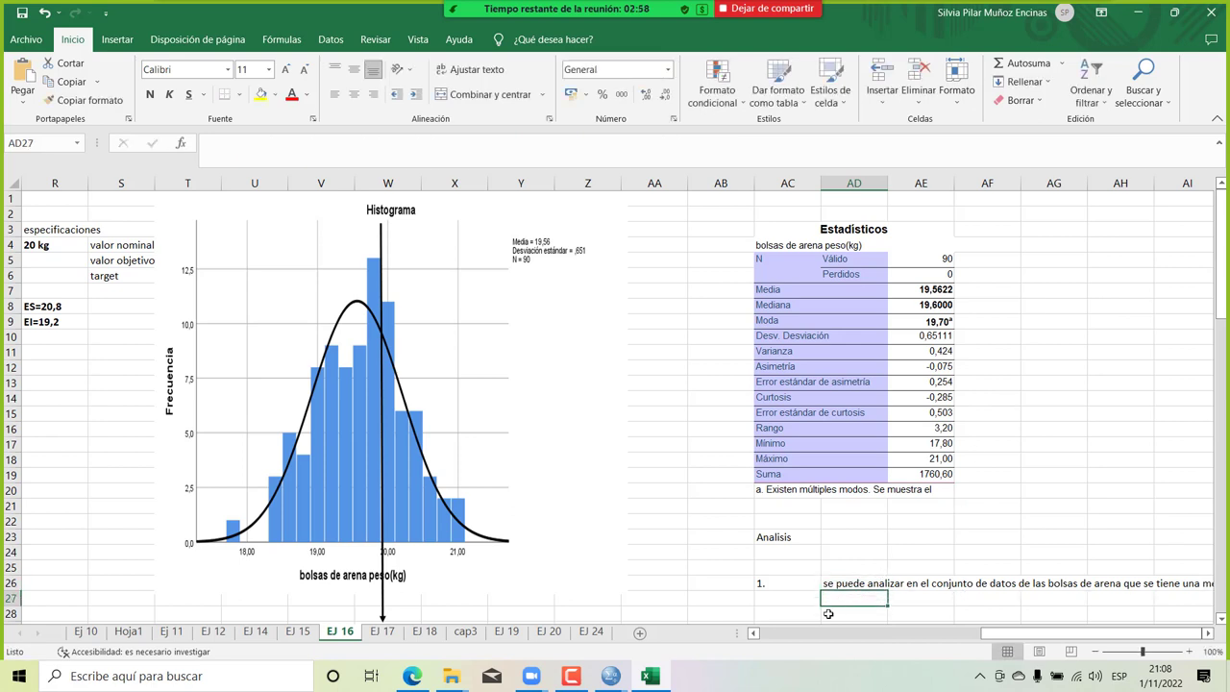
Enter in AD27 "con una mediana de 19,60kg lo que significa que el 50% de los datos son menores o iguales".
text(co)
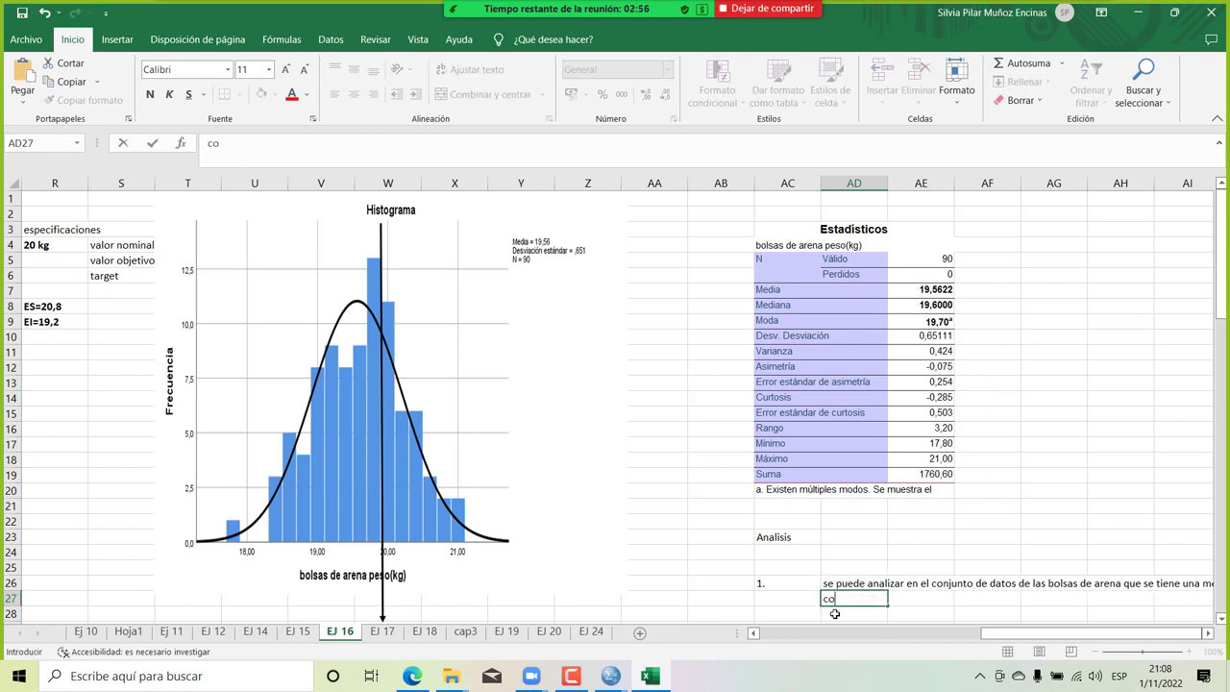
text(n una mediana de 19,6)
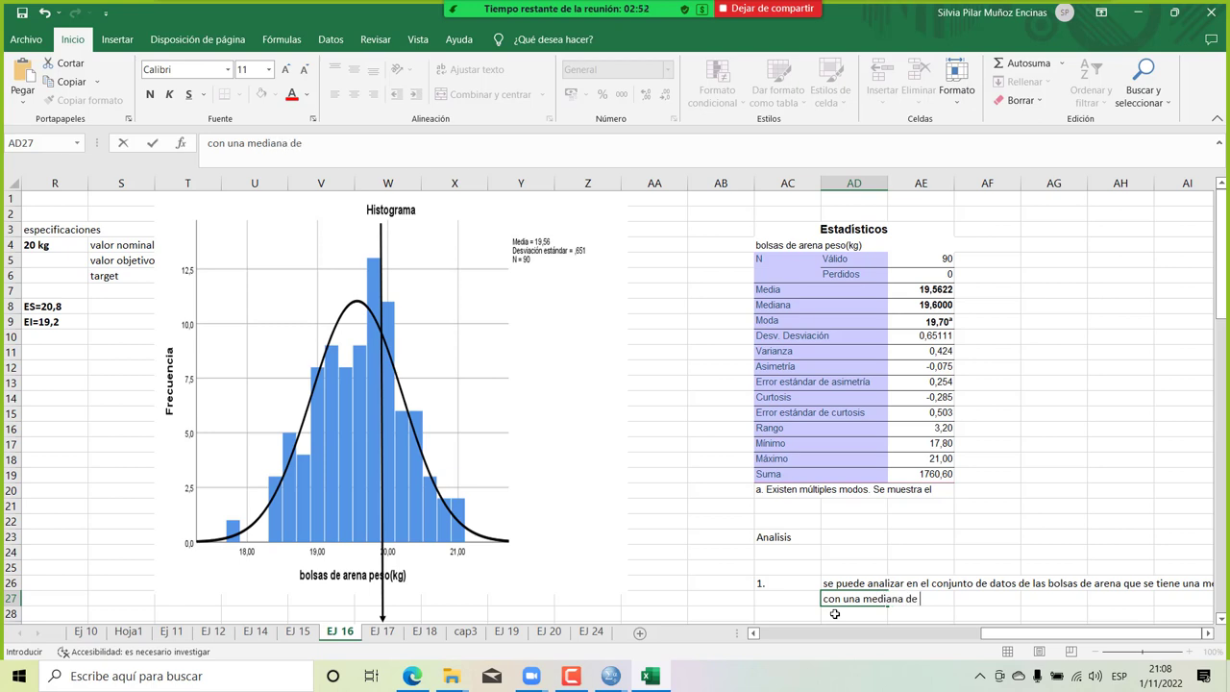
text(0kg lo que significa que el )
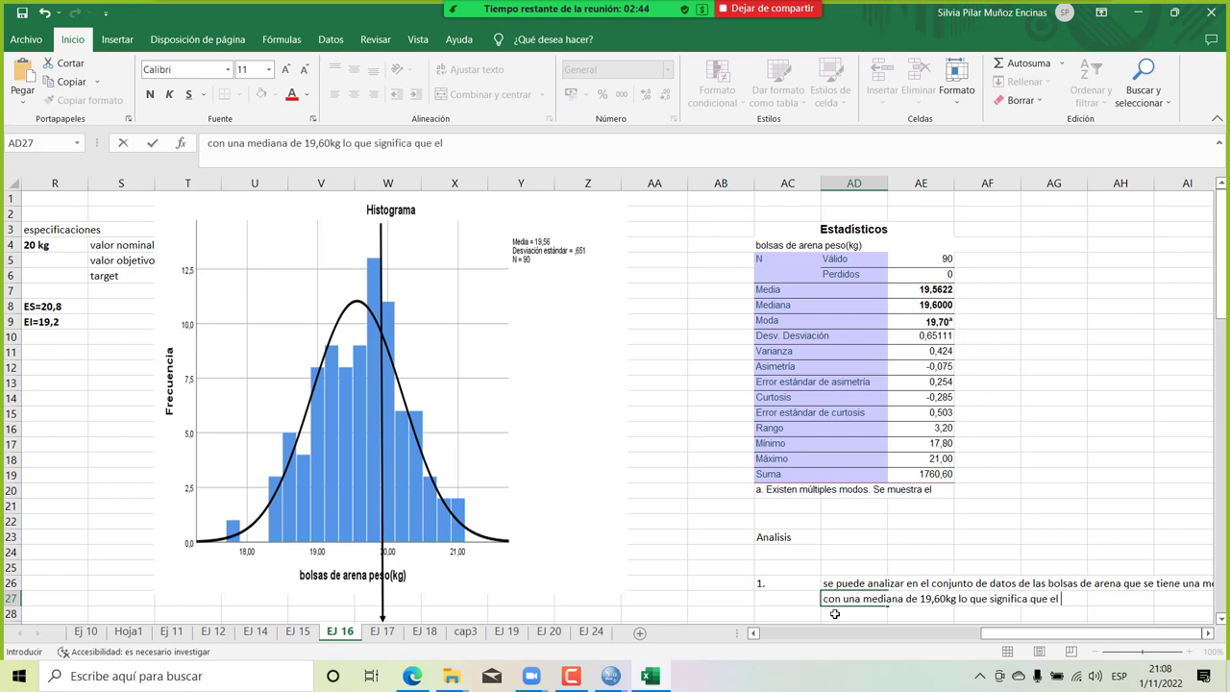
text(50% de los dat)
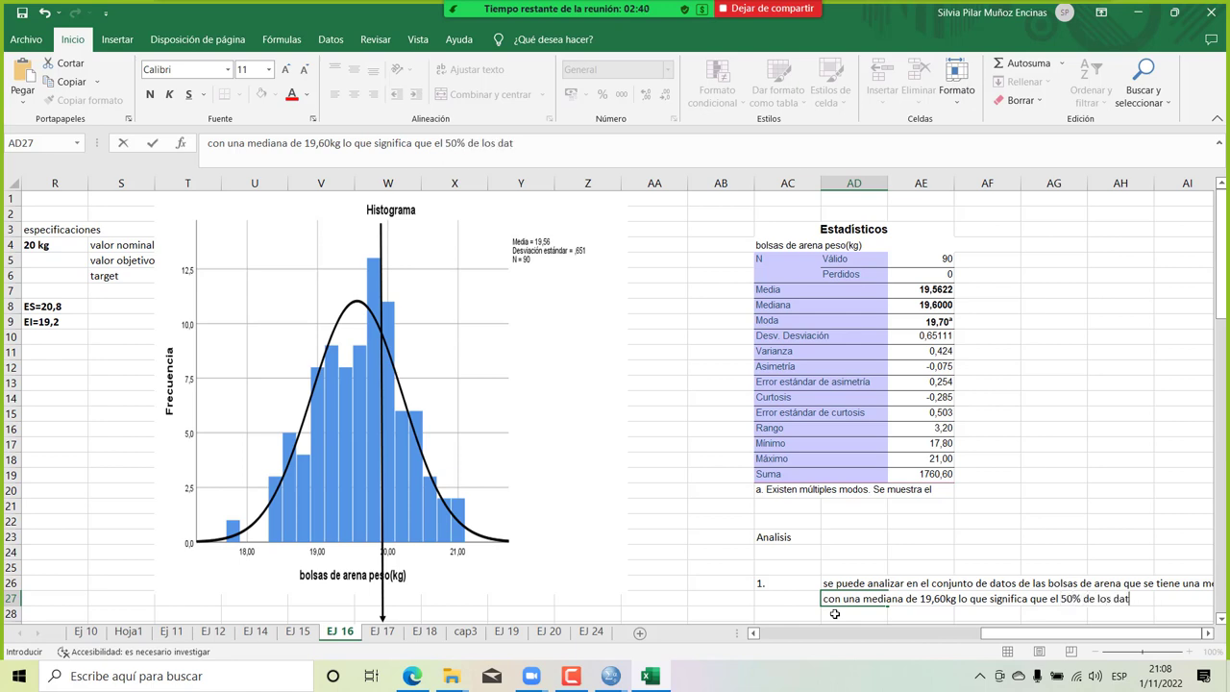
text(os son menore)
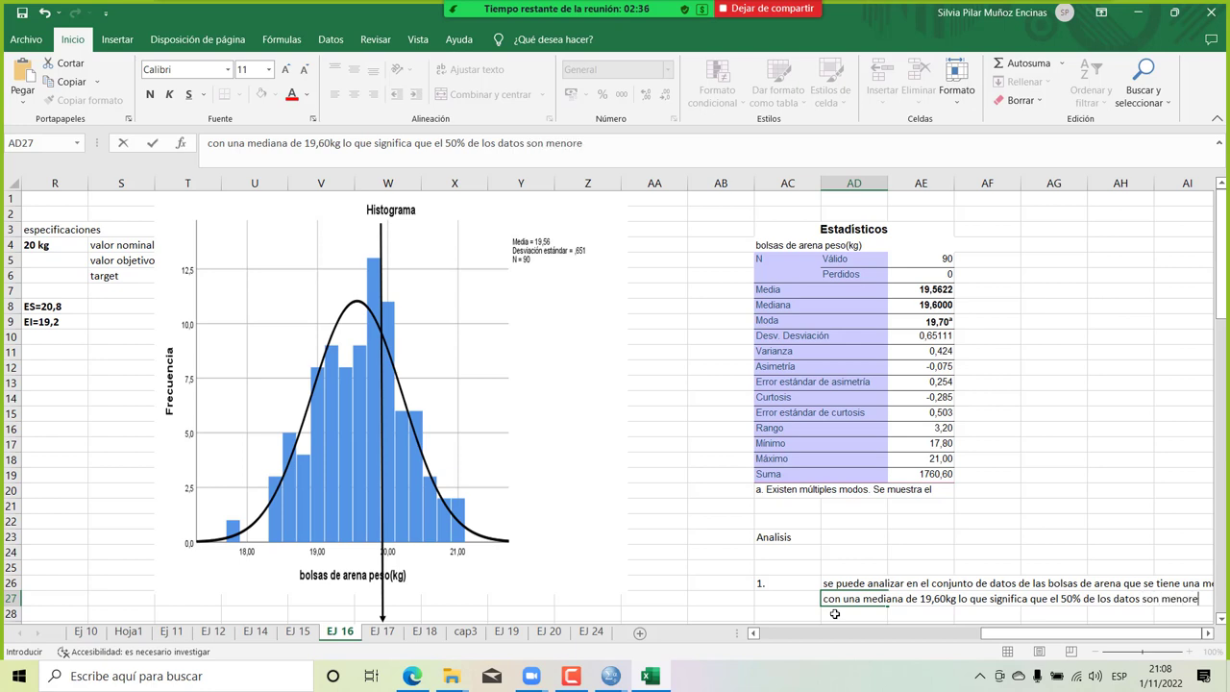
text(s o iguales)
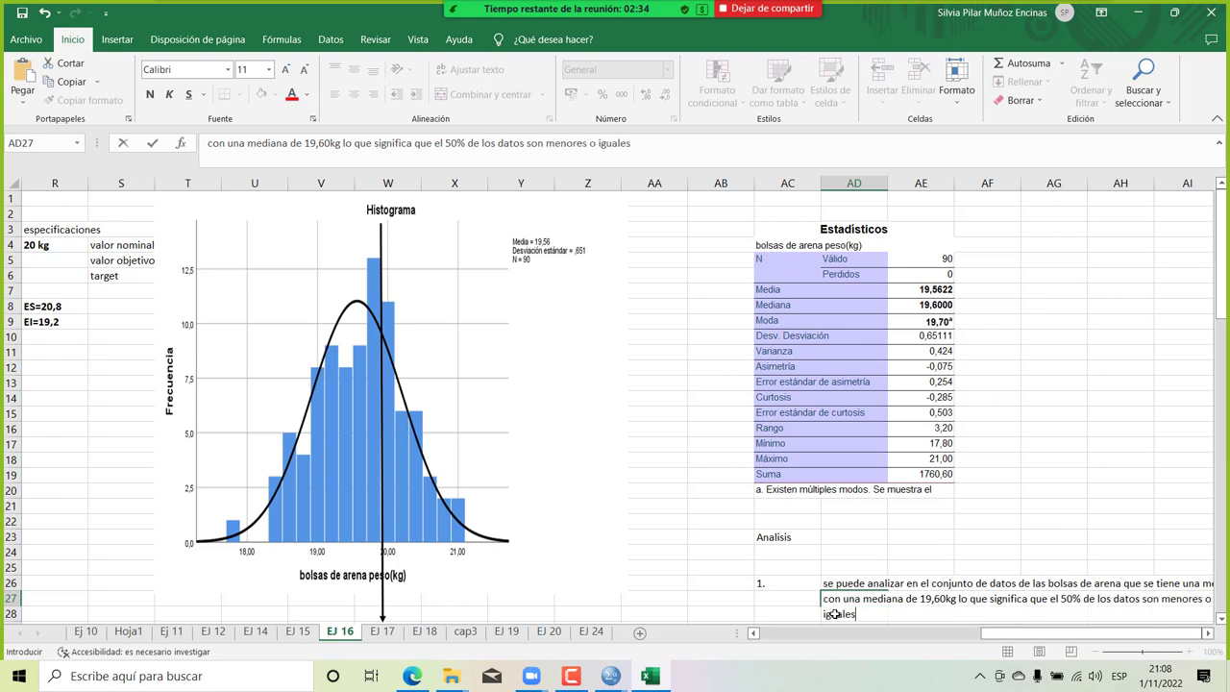
key(Return)
Continue the sentence in AD28 with "a 19,60Kg y el otro 50% de los datos son mayores o iguales a 19,60kg".
text(a)
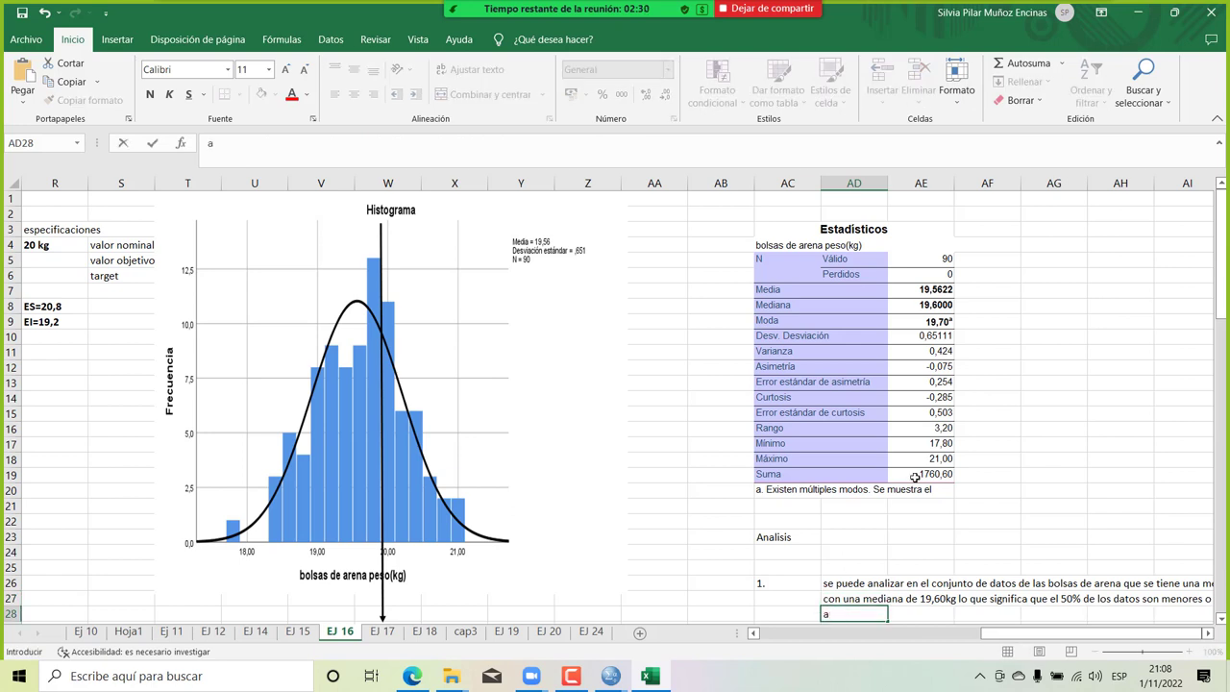
text( 19,60Kg)
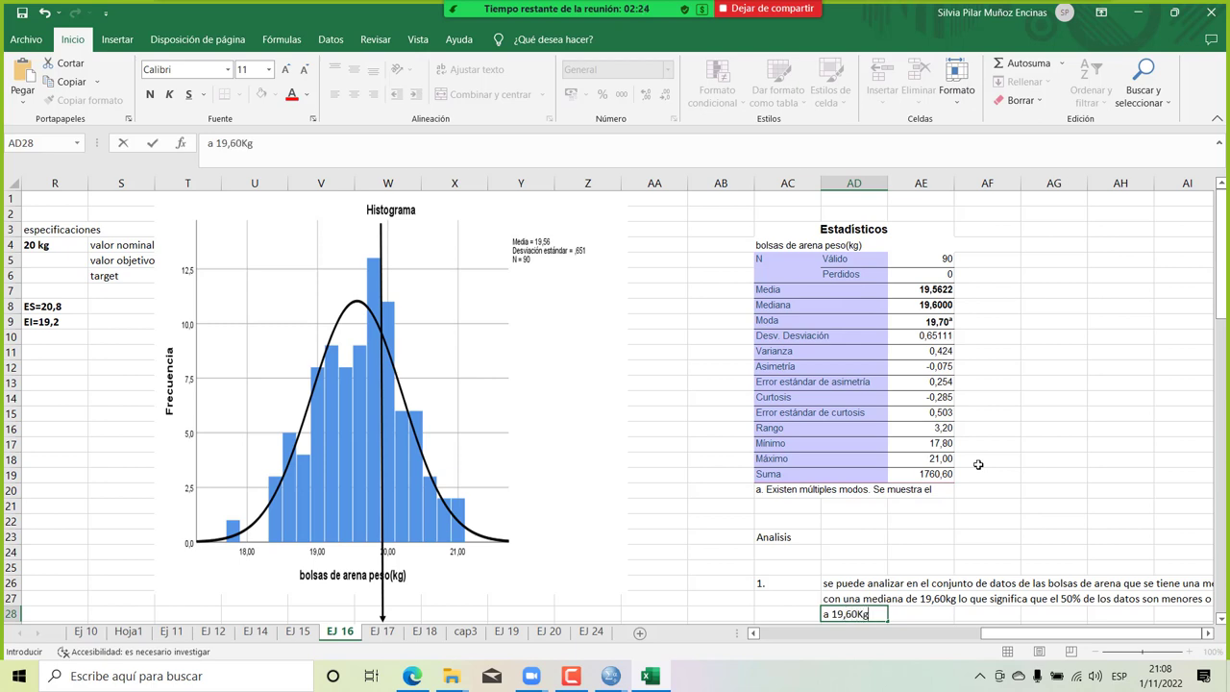
text( y el otro 50)
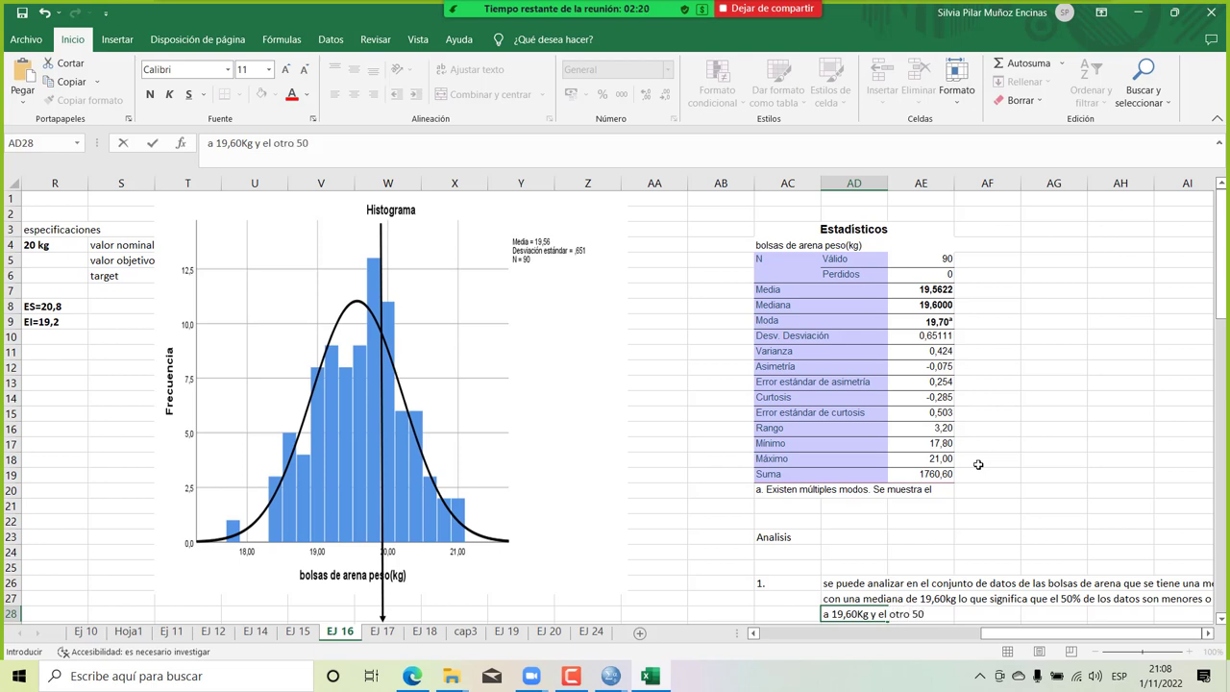
text(% de los datos)
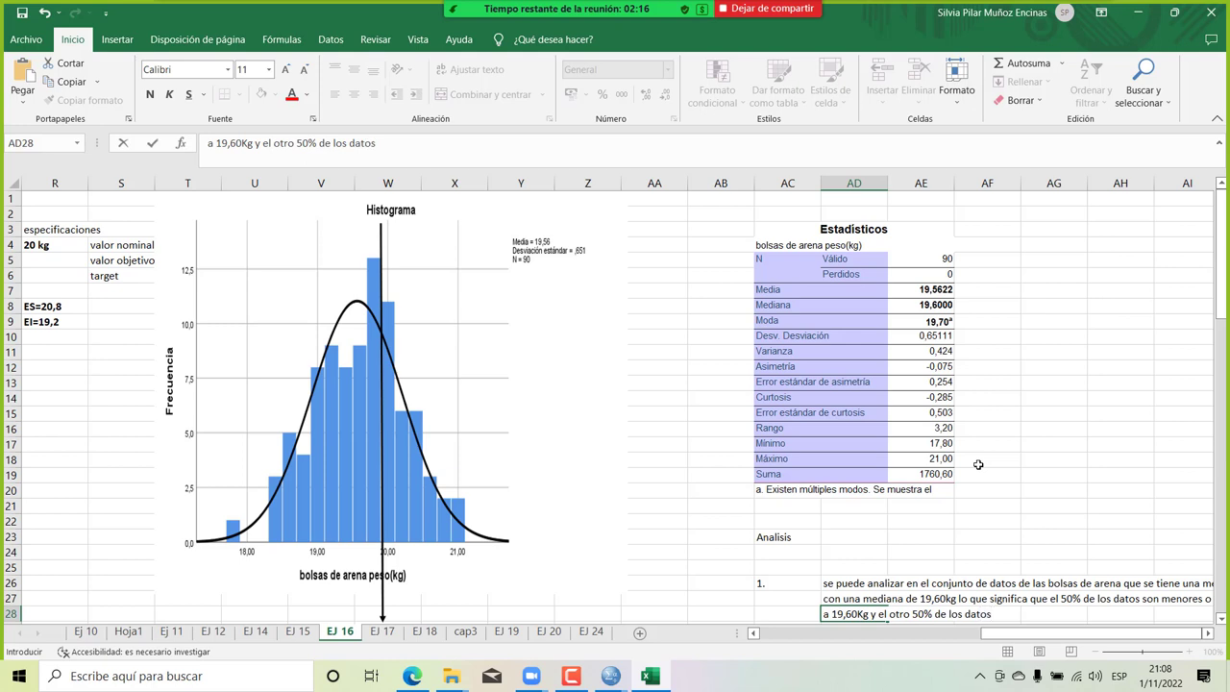
text( son mayores o iguale)
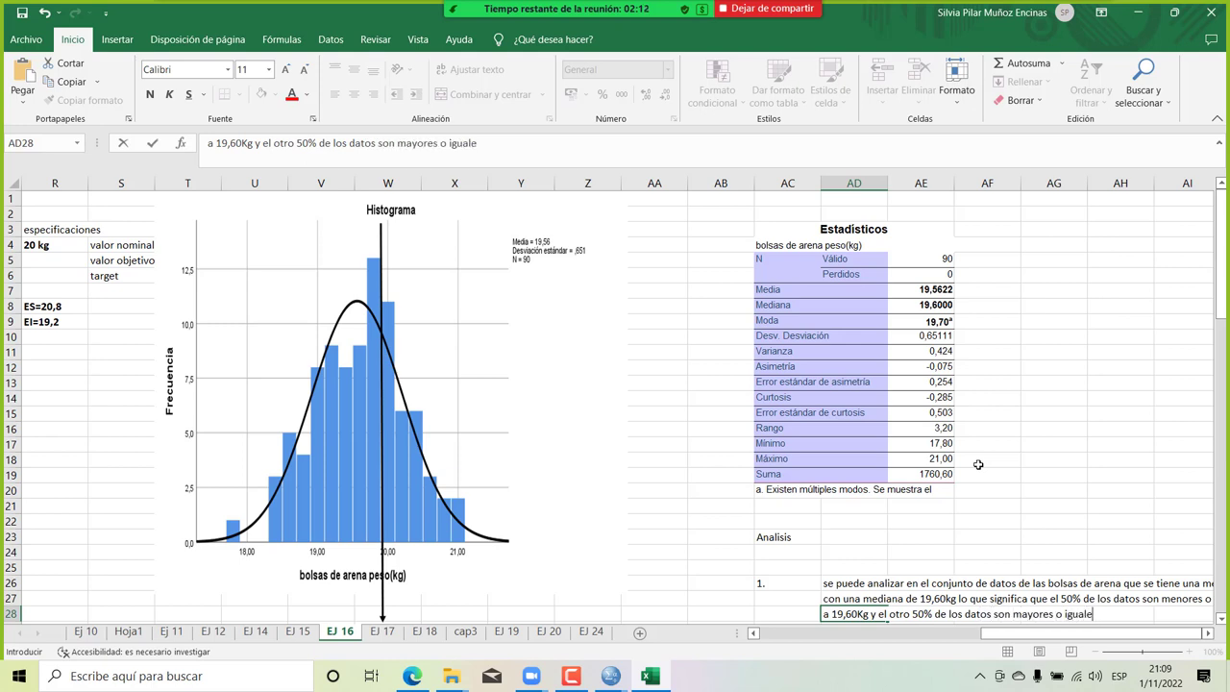
text(s a 19,60kg)
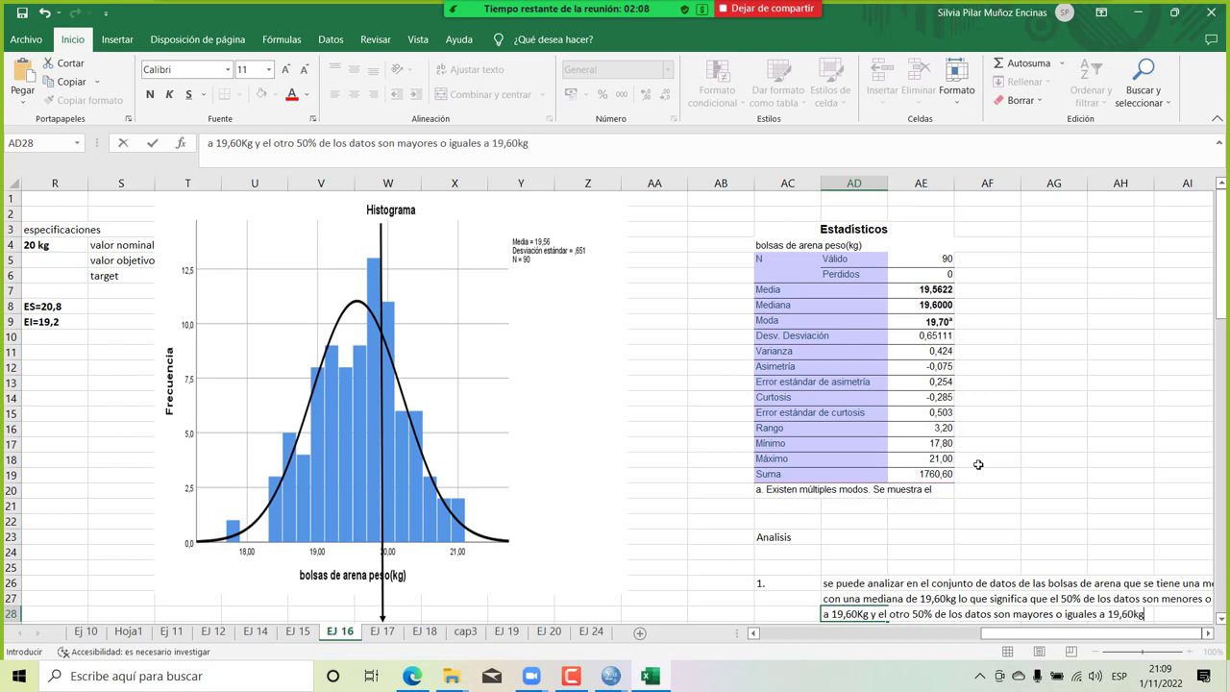
key(Return)
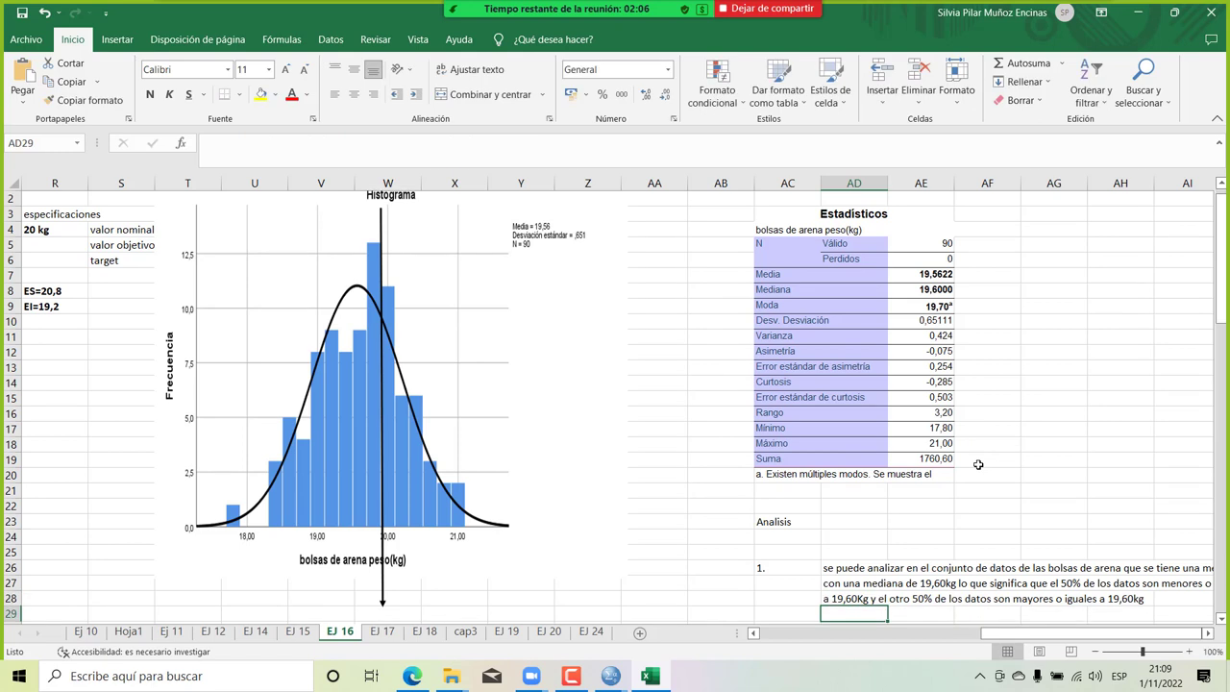
Write in AD29 "y tenemos una moda o frecuencia de bolsas de arena que tienen un peso de 19,70kg".
scroll(978, 465, down, 1)
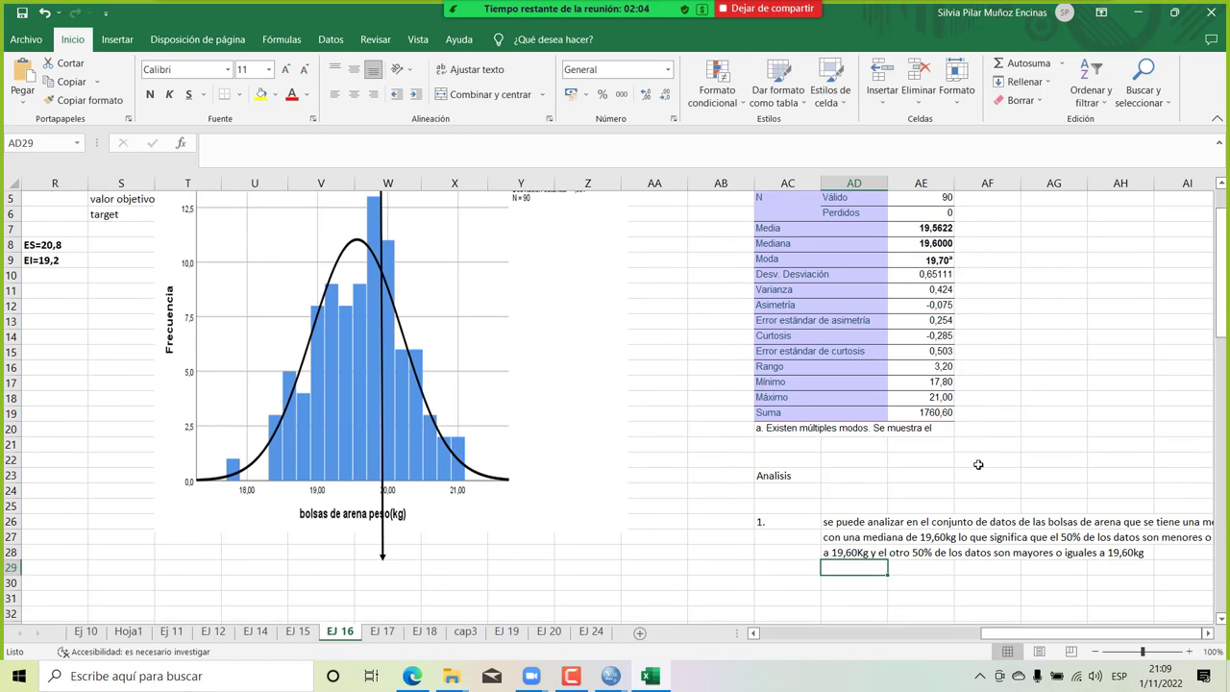
text(y tenem)
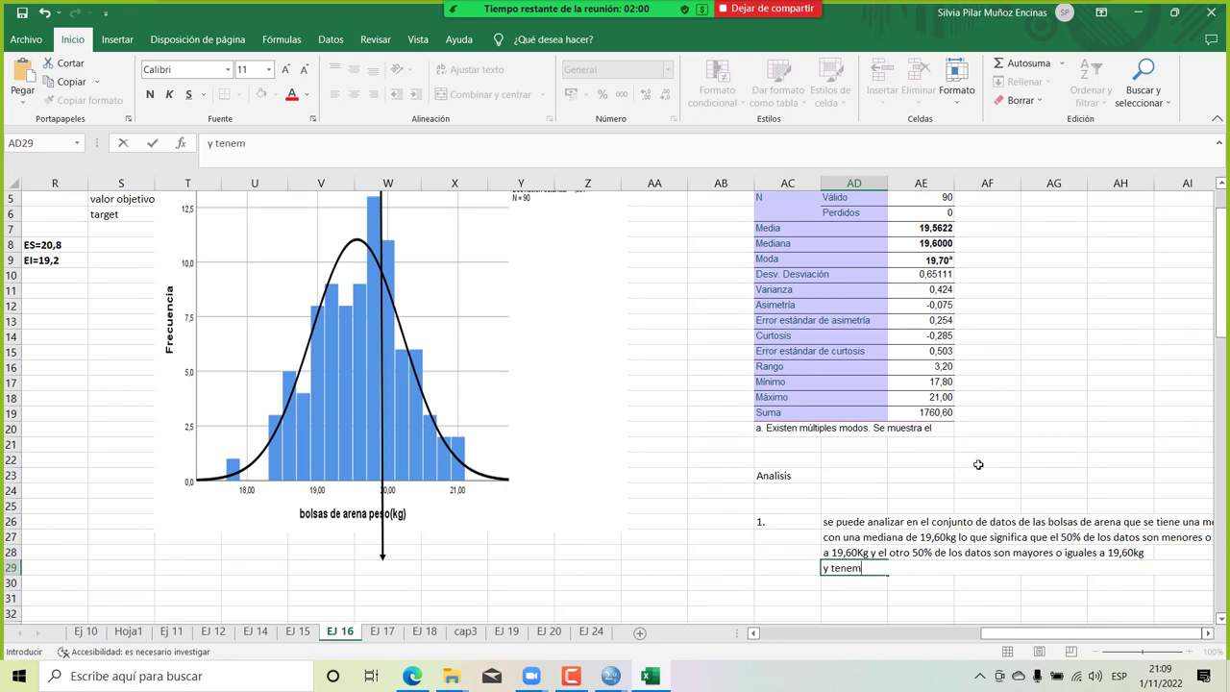
text(os una moda )
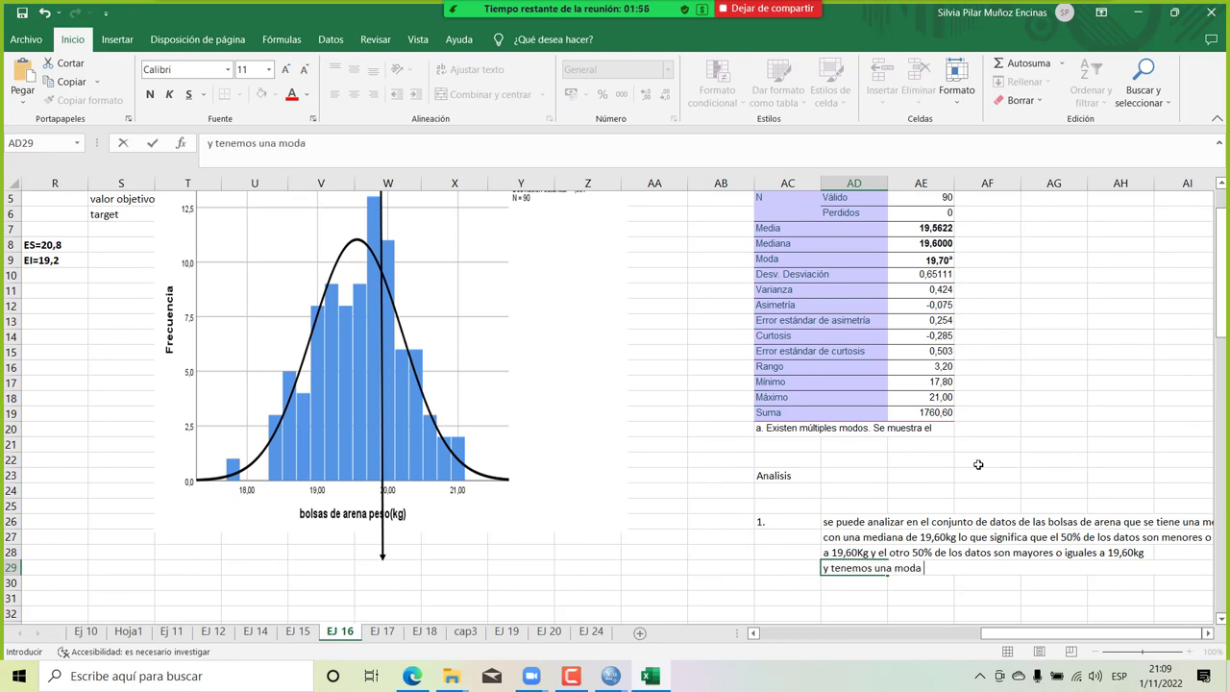
text(o frecuencia de b)
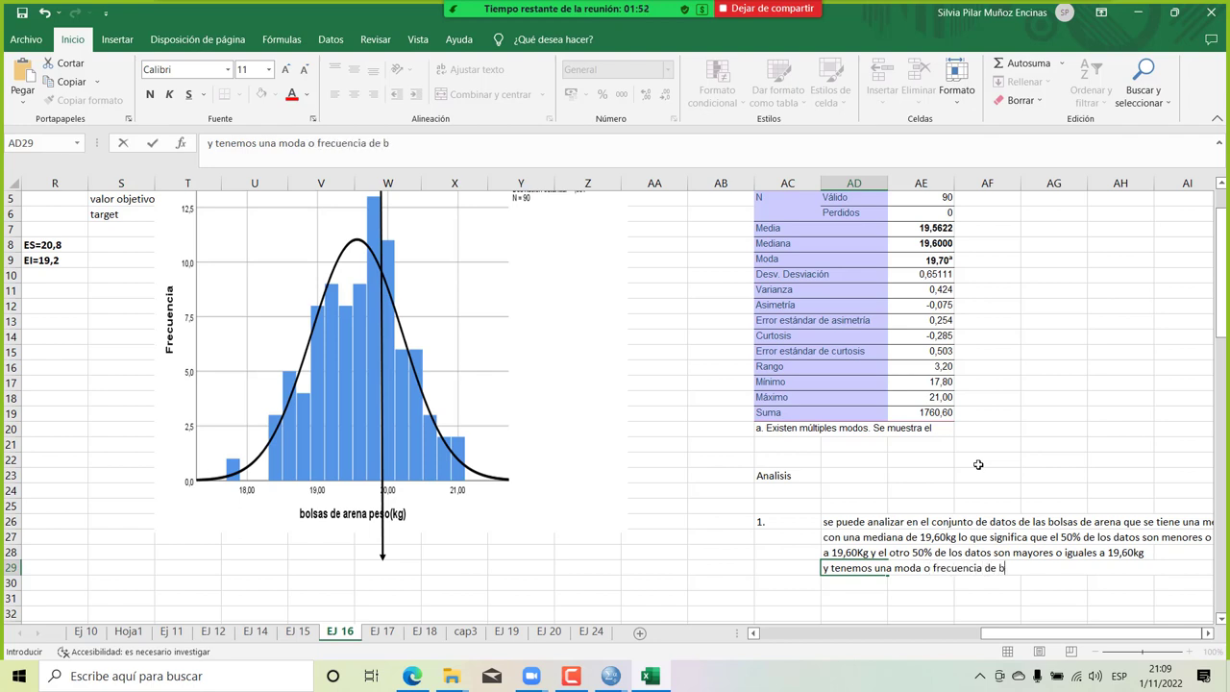
text(olsas de arena que tine)
key(BackSpace)
key(BackSpace)
text(enen )
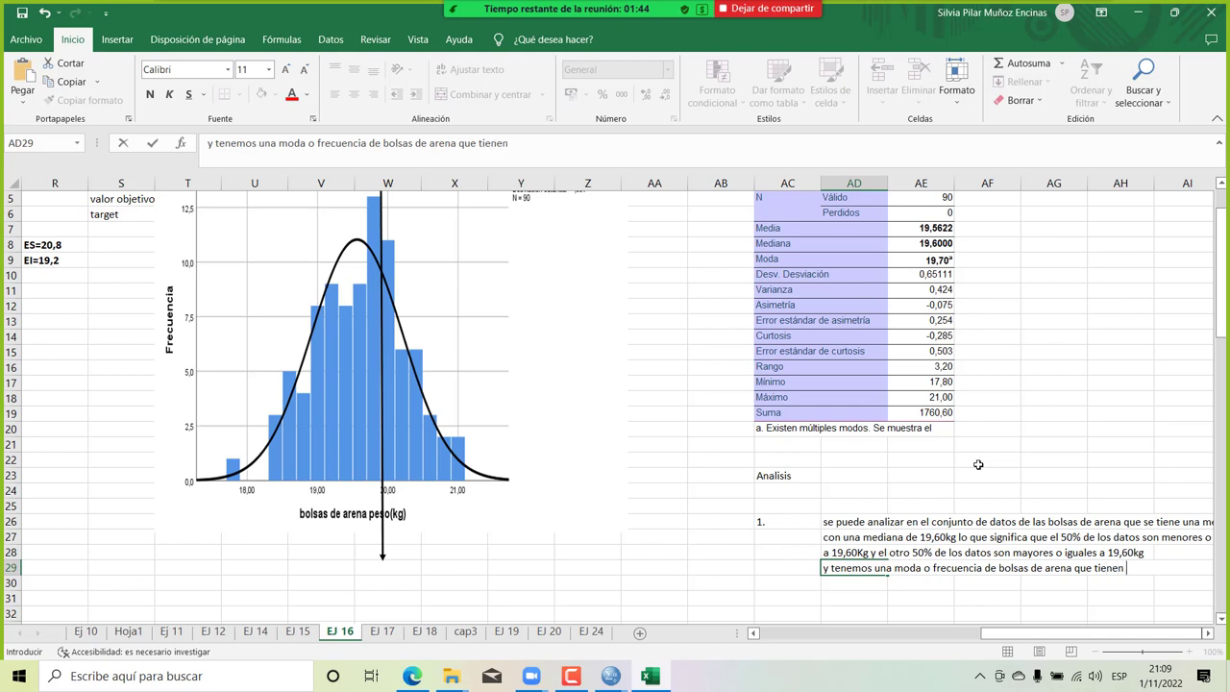
text(un peso de )
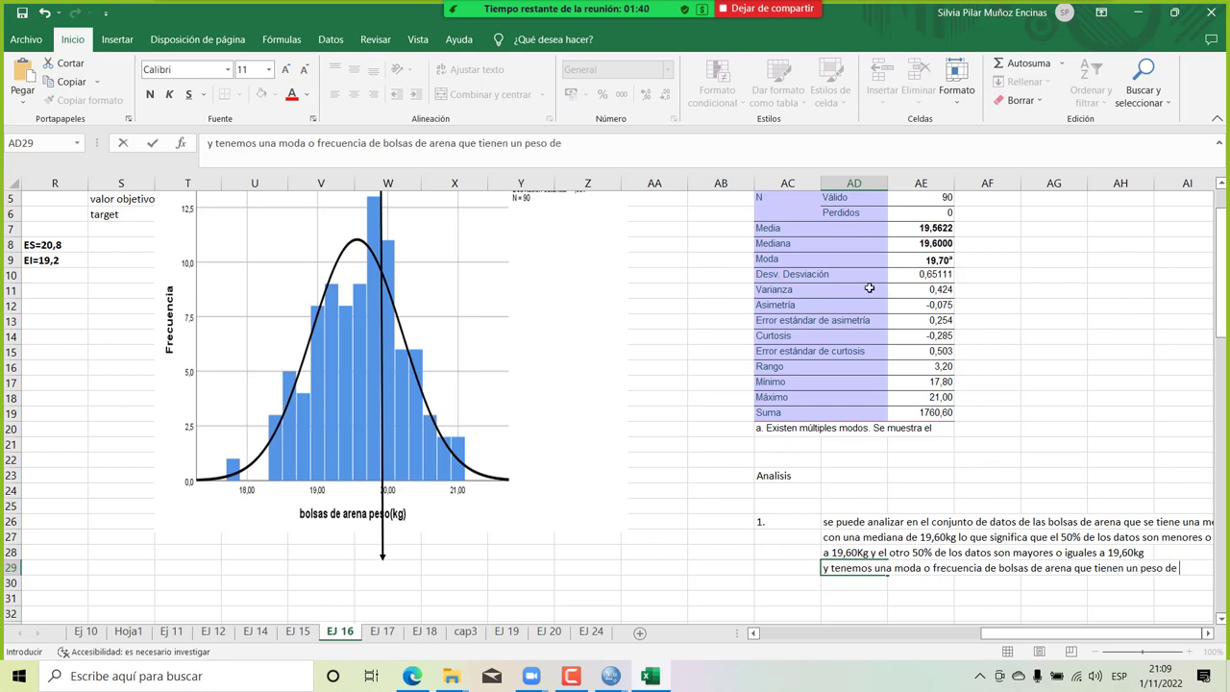
text(19,70kg)
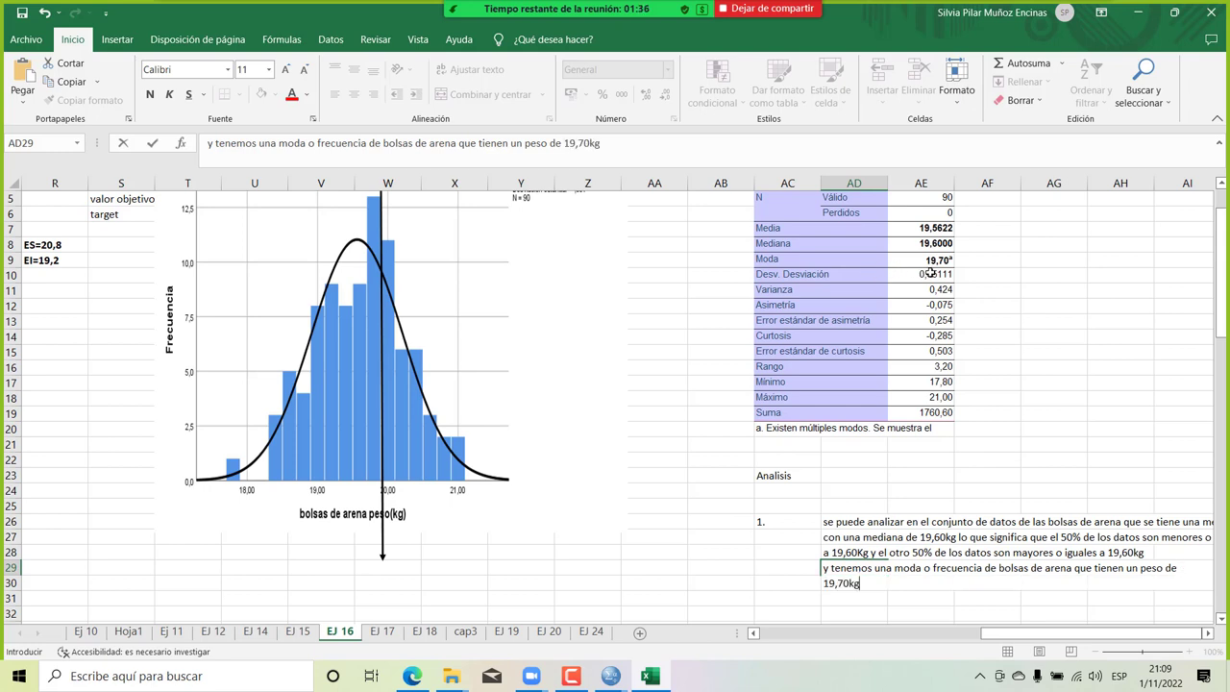
Enter "en conclusion se analiza que el proceso se encuentra descentrado" in cell AD30, below the mode comment.
key(Return)
text(e)
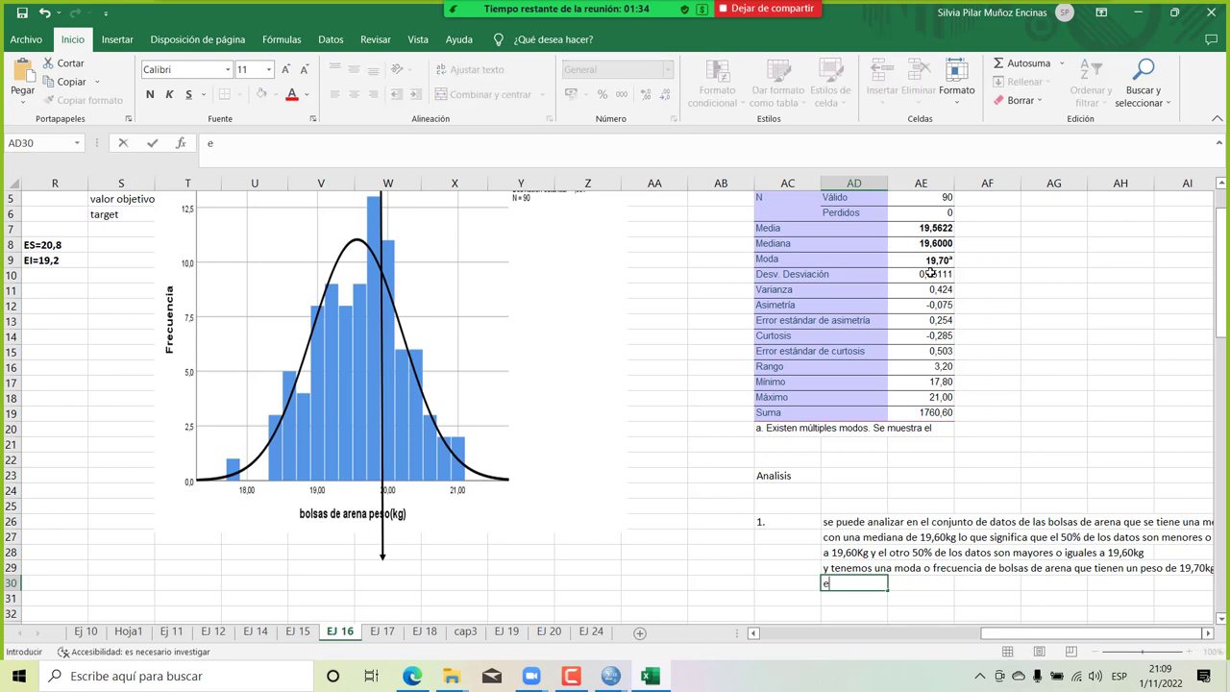
text(n conclusion se ana)
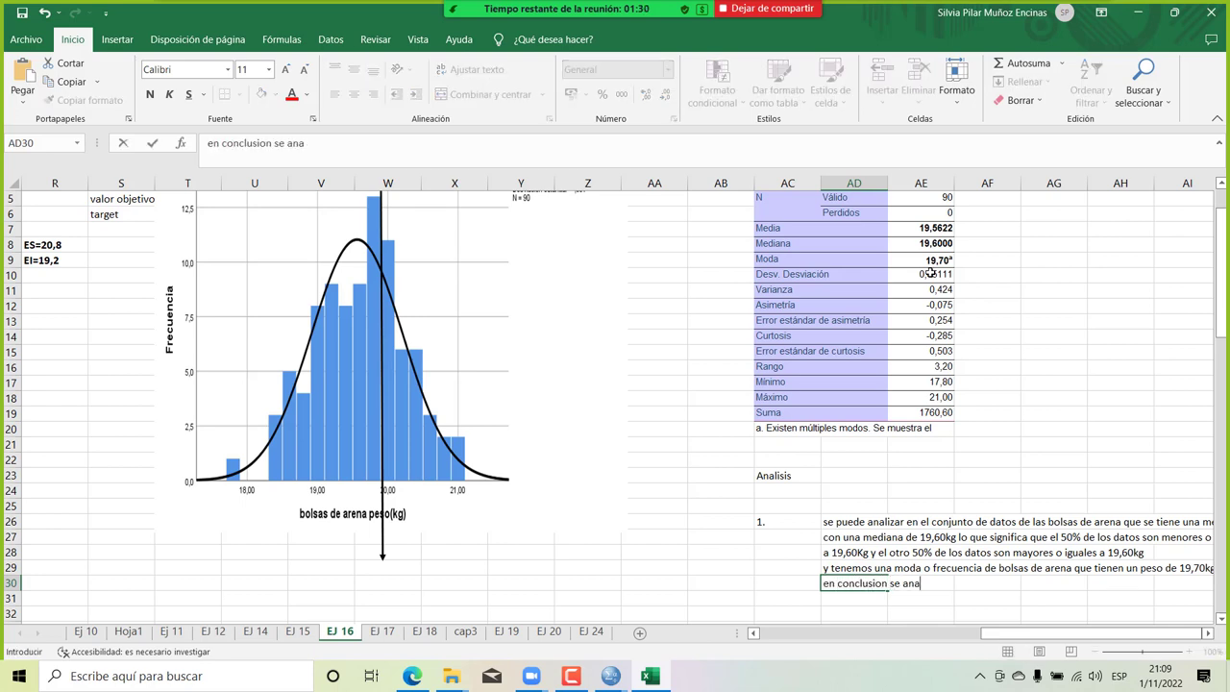
text(liza que el proc)
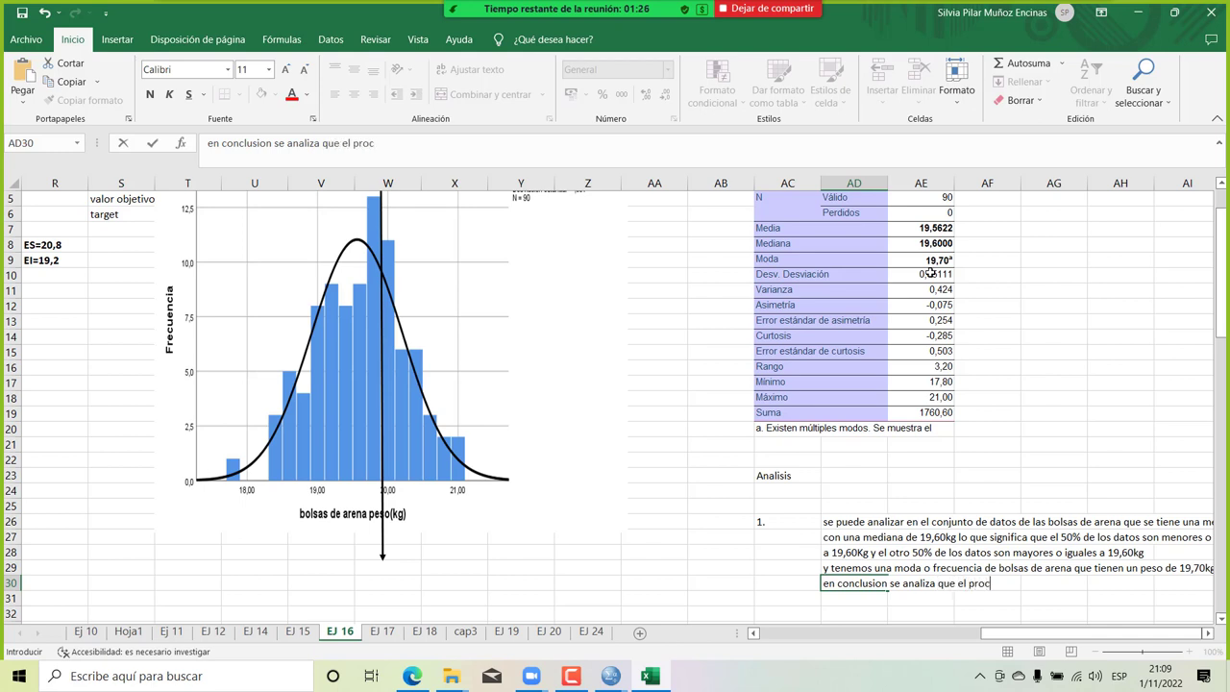
text(eso se encuen)
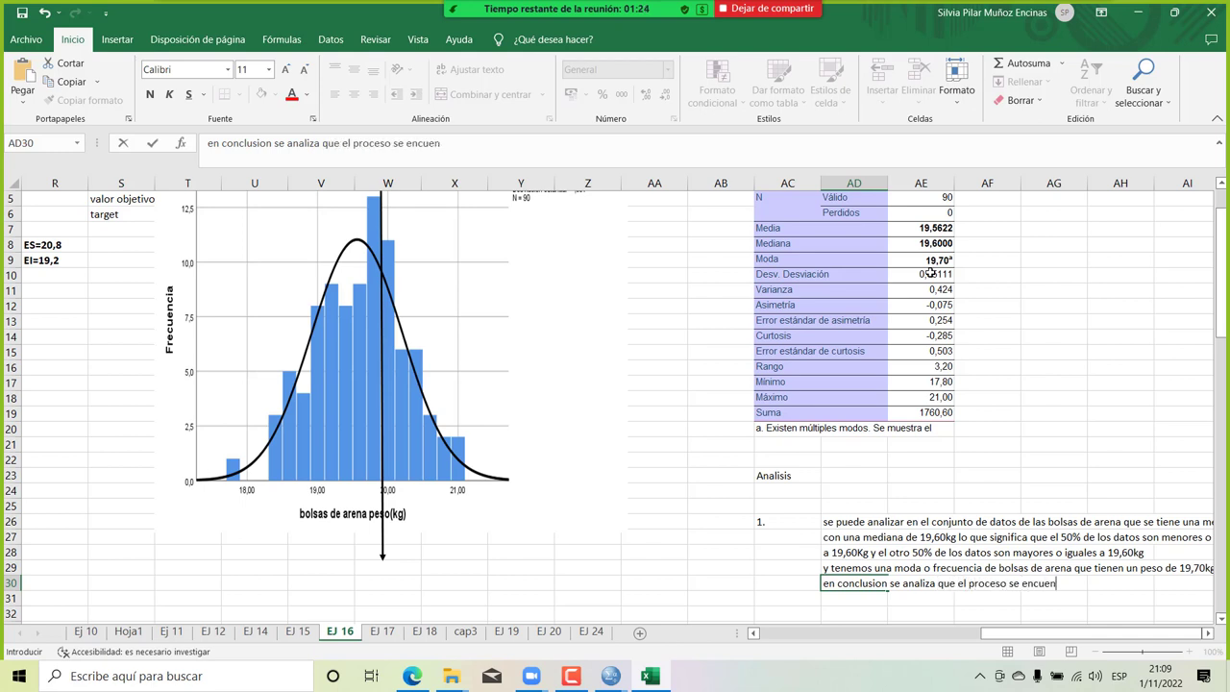
text(tra descentrado)
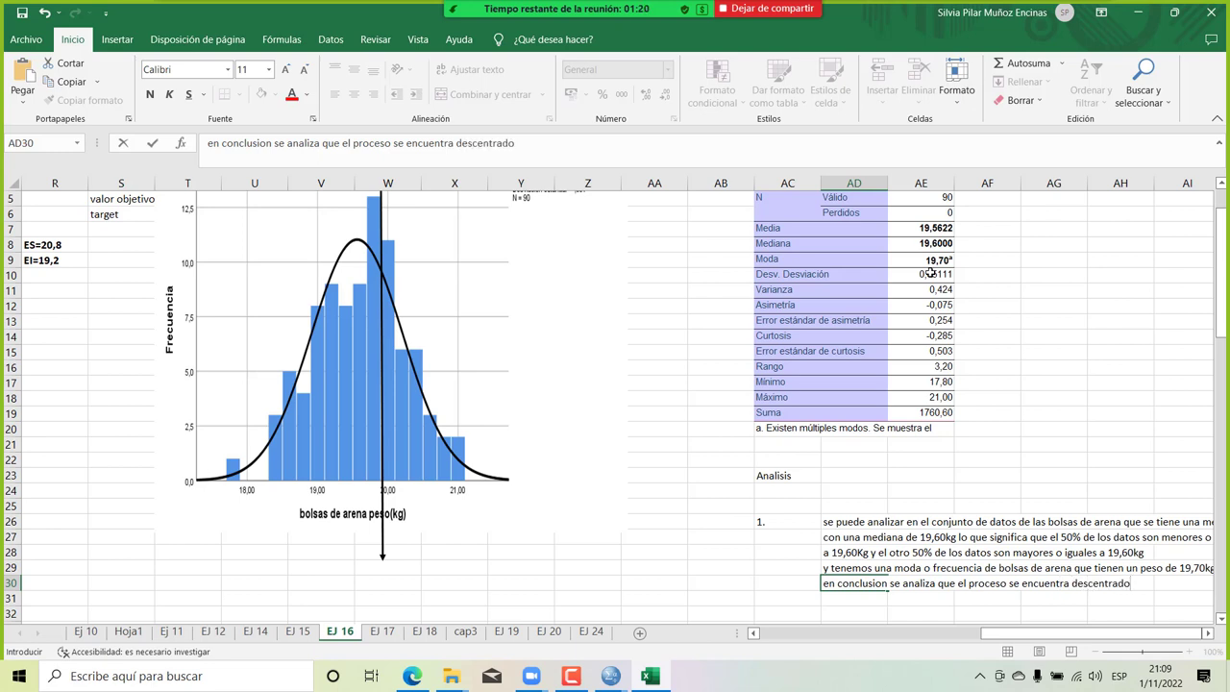
scroll(930, 273, up, 1)
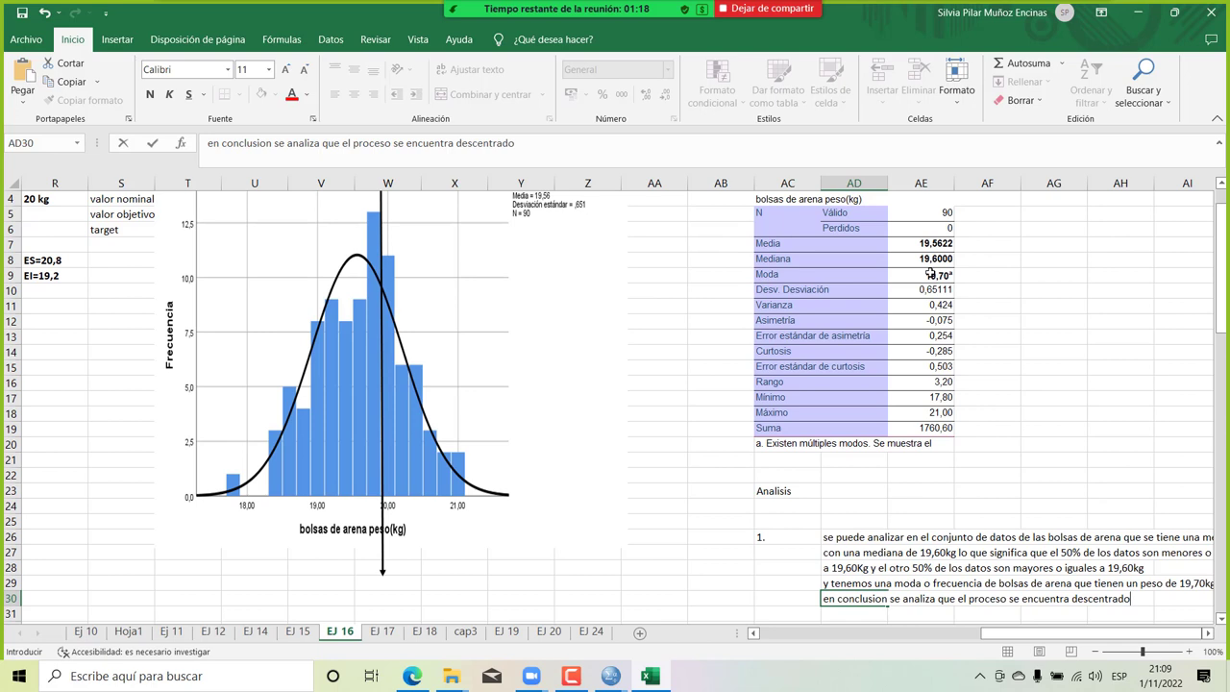
click(984, 242)
Check the mean in the sandbag weight statistics table and admit the participant waiting to join the meeting.
key(Down)
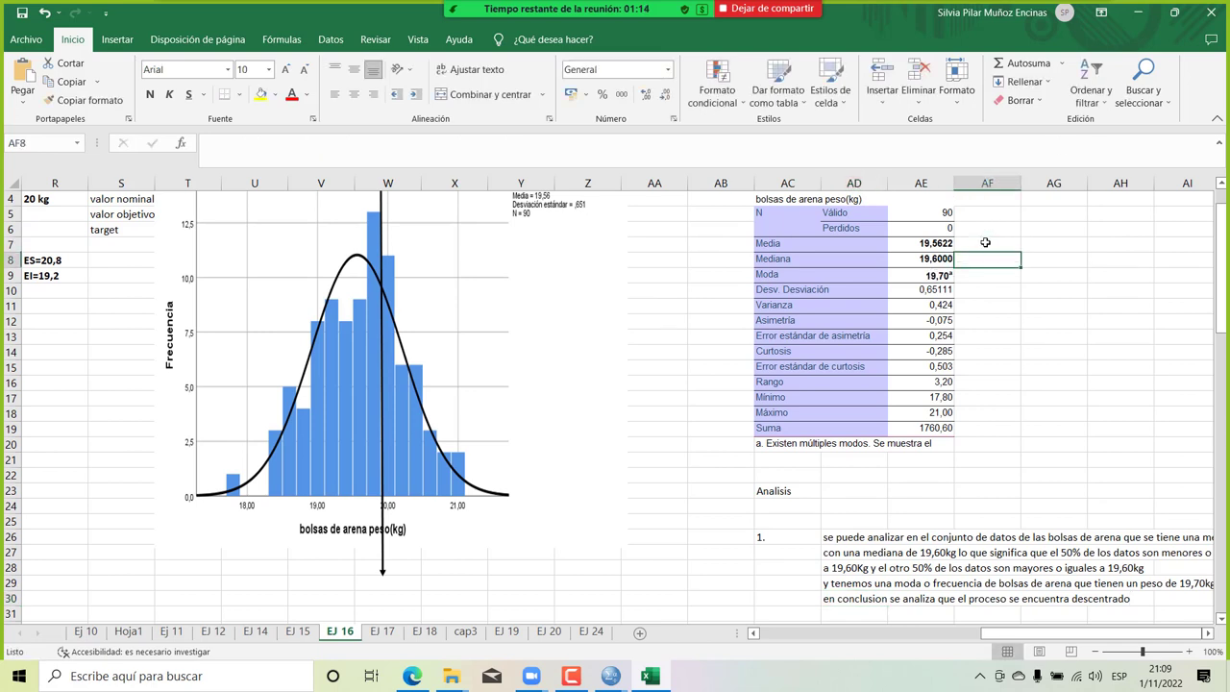
key(Down)
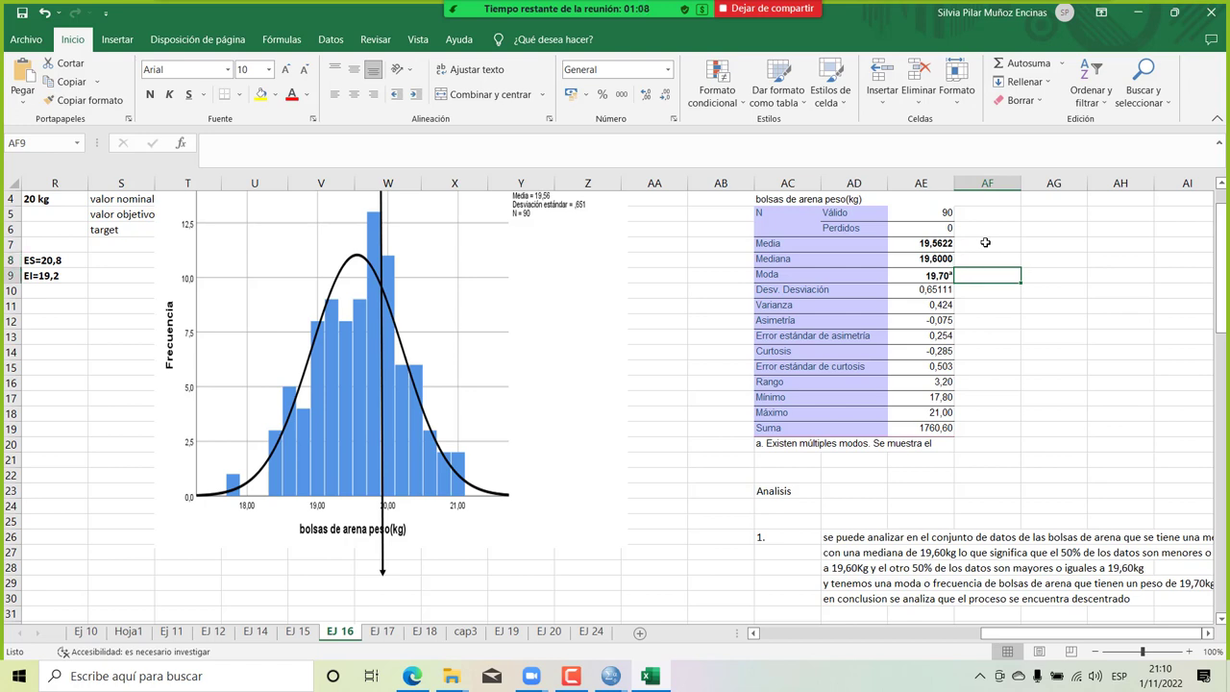
click(935, 244)
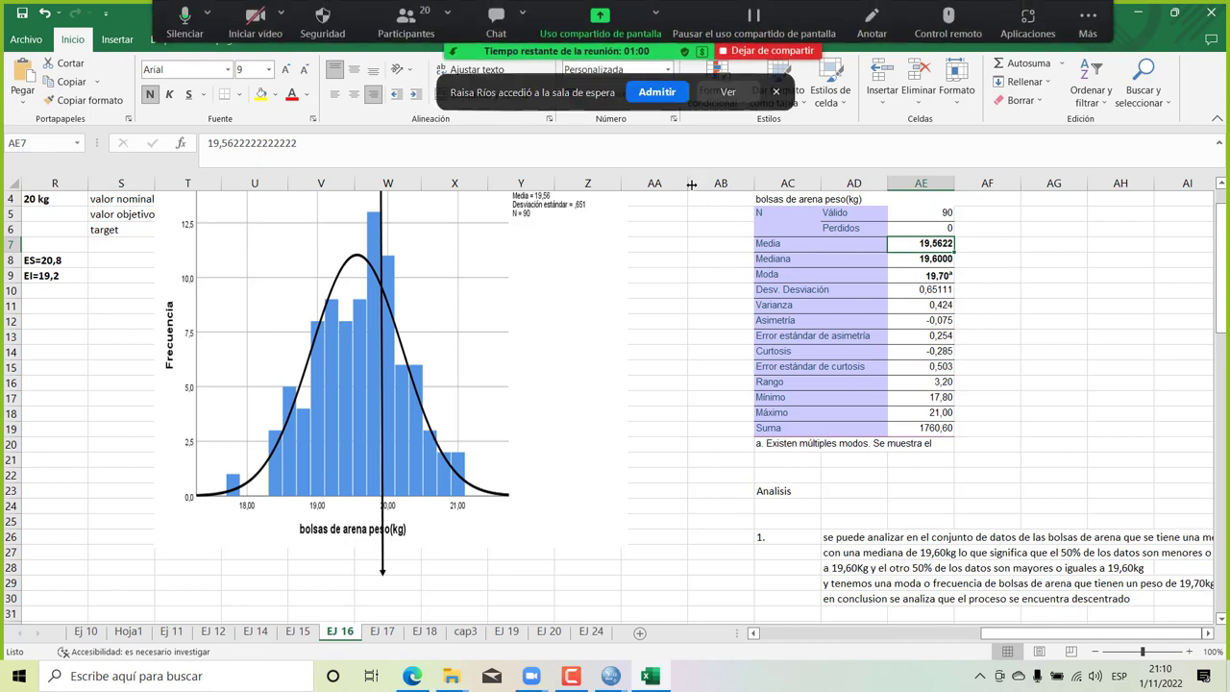
click(657, 92)
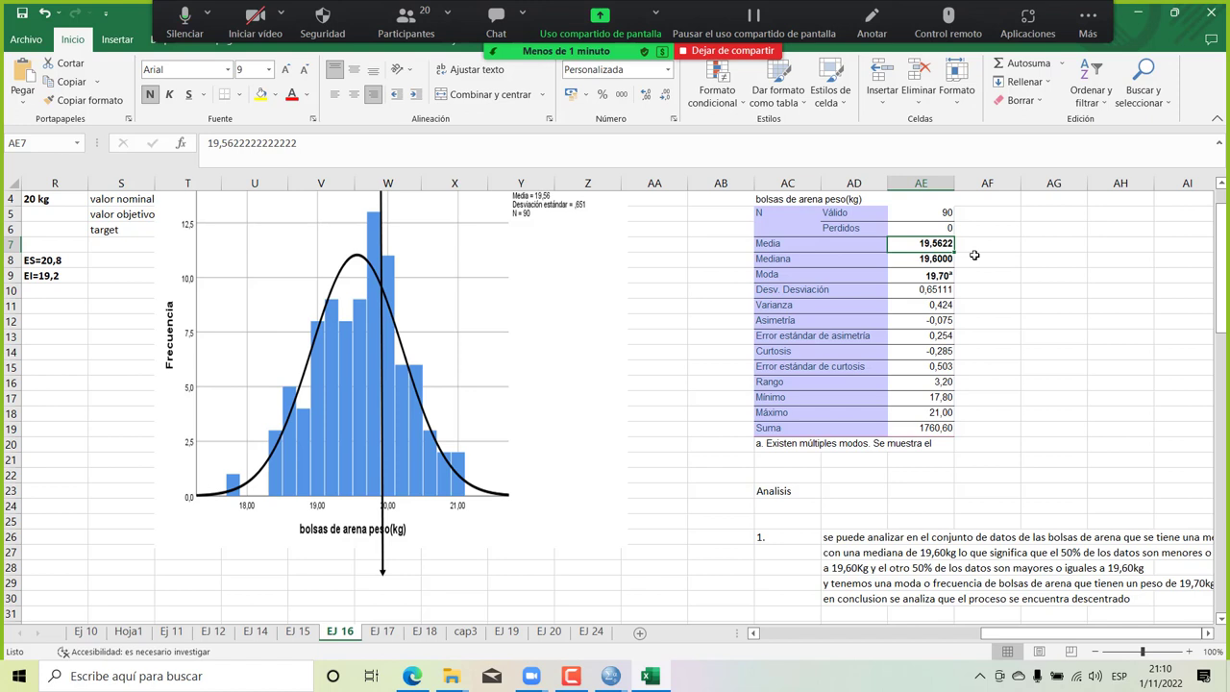
Compare the median and mode in the statistics table with the histogram and the sandbag weight data.
key(Down)
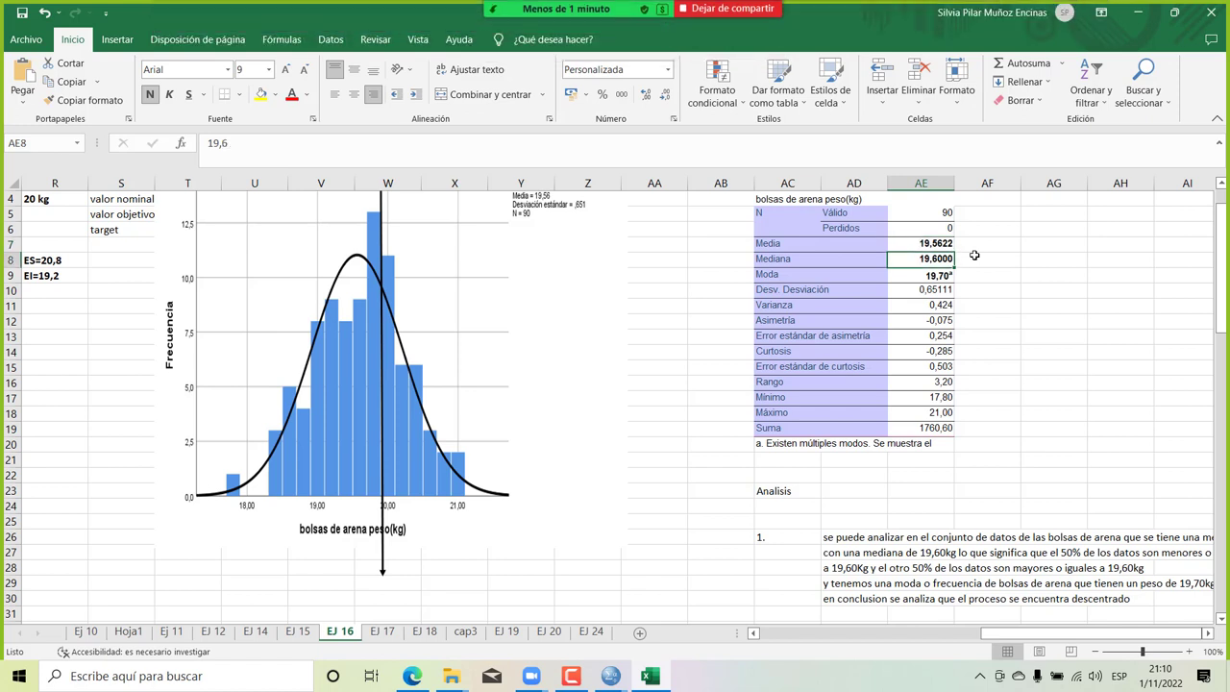
key(Down)
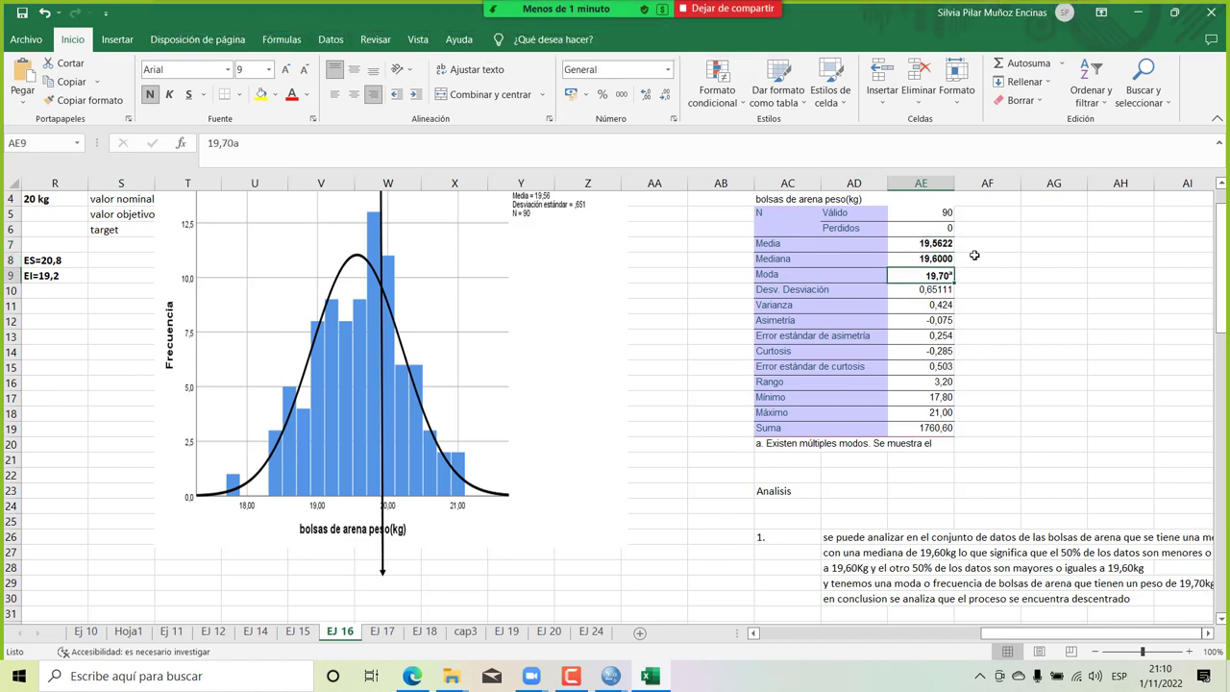
key(Up)
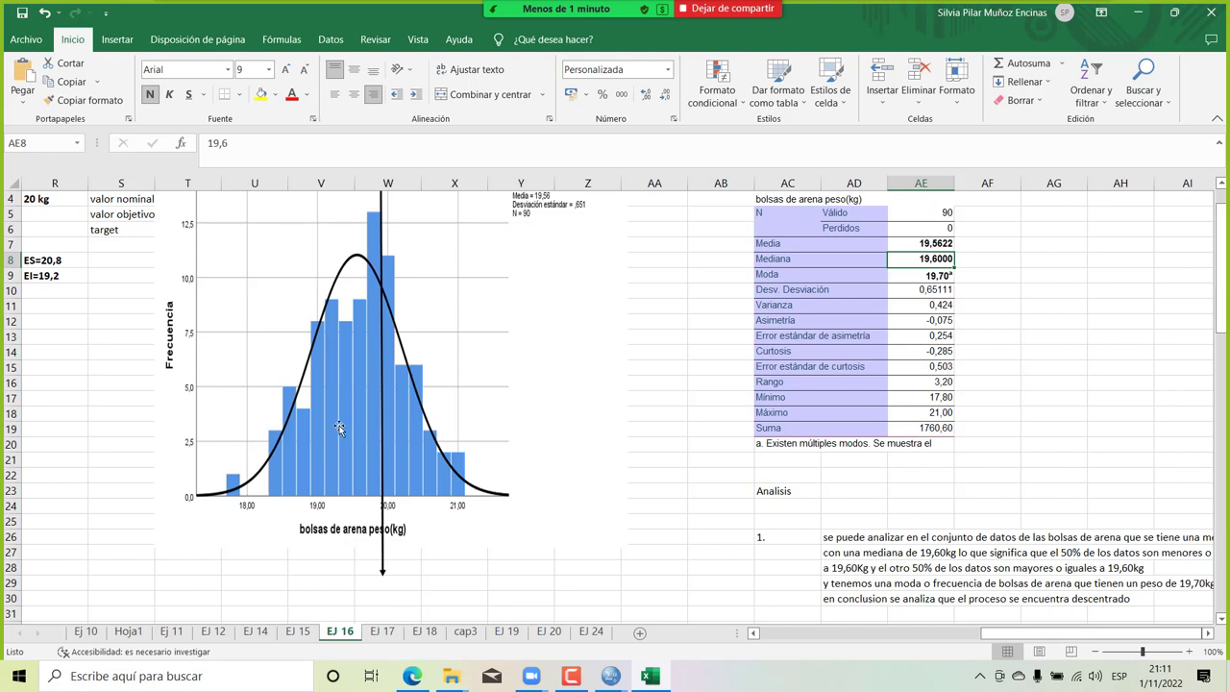
scroll(192, 366, left, 3)
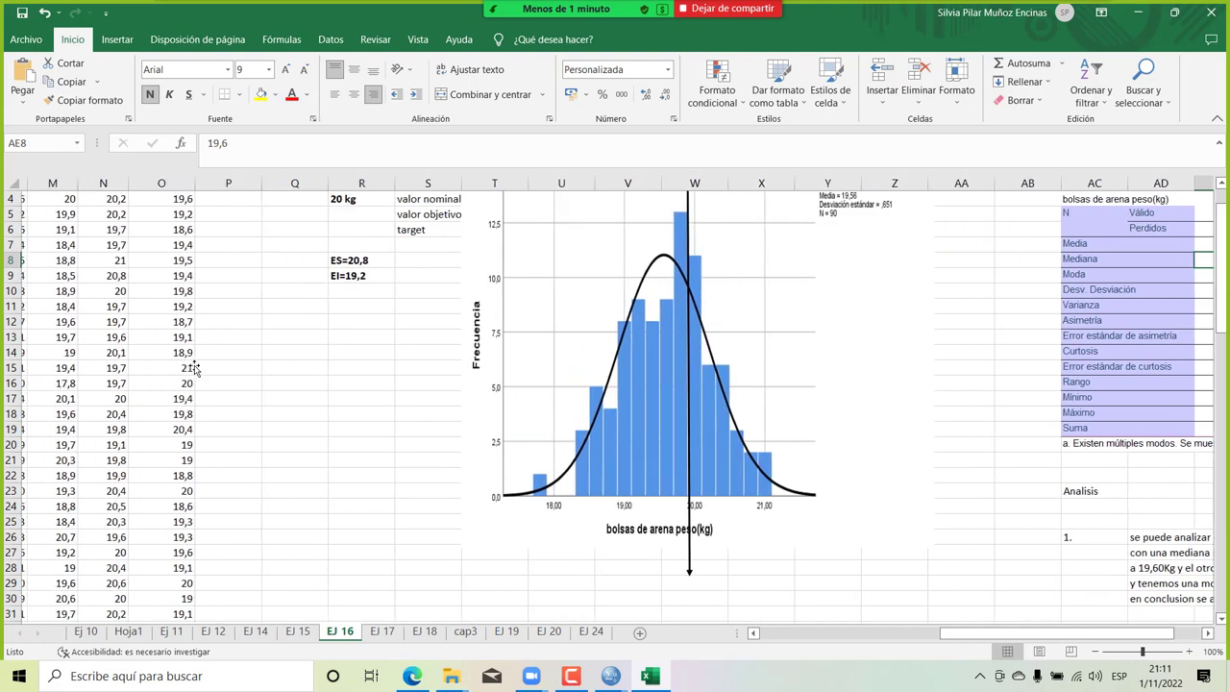
scroll(468, 412, right, 1)
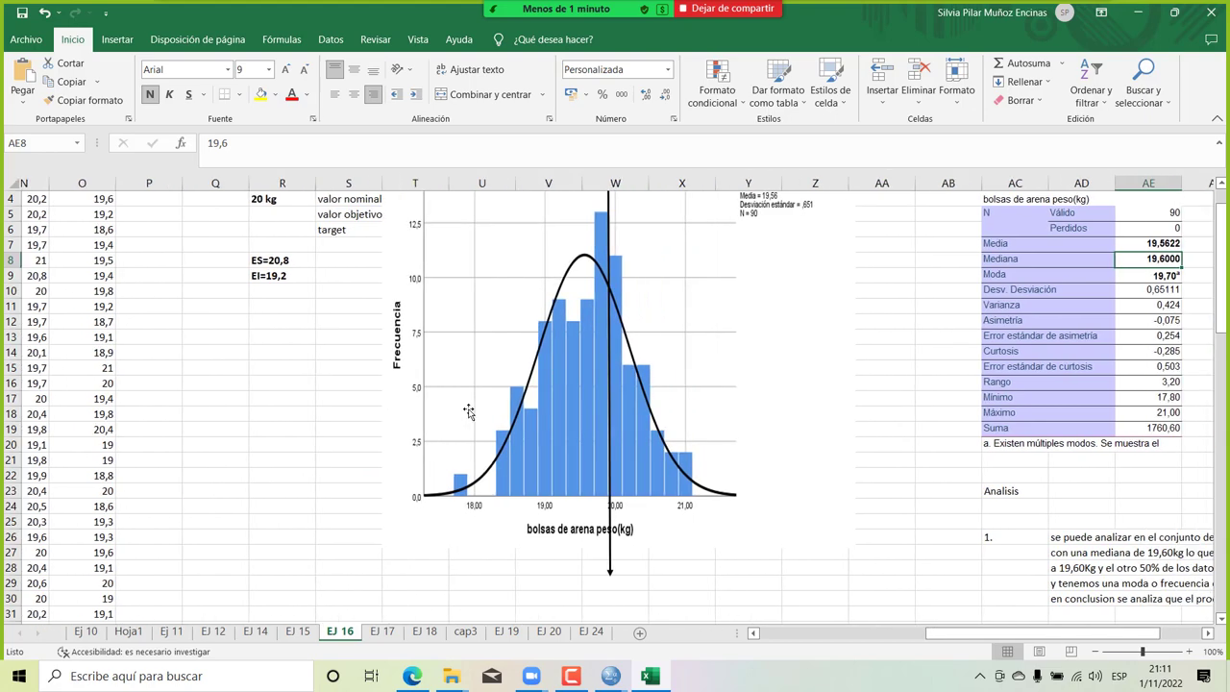
scroll(468, 411, right, 1)
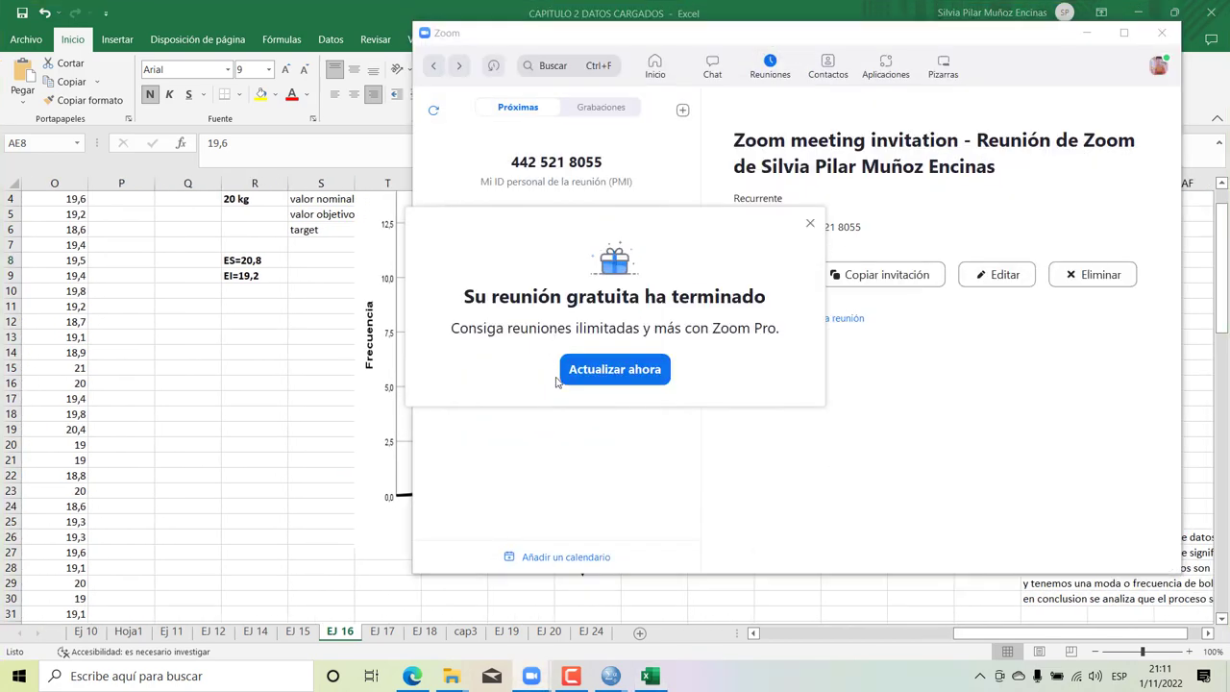
click(571, 676)
click(1169, 613)
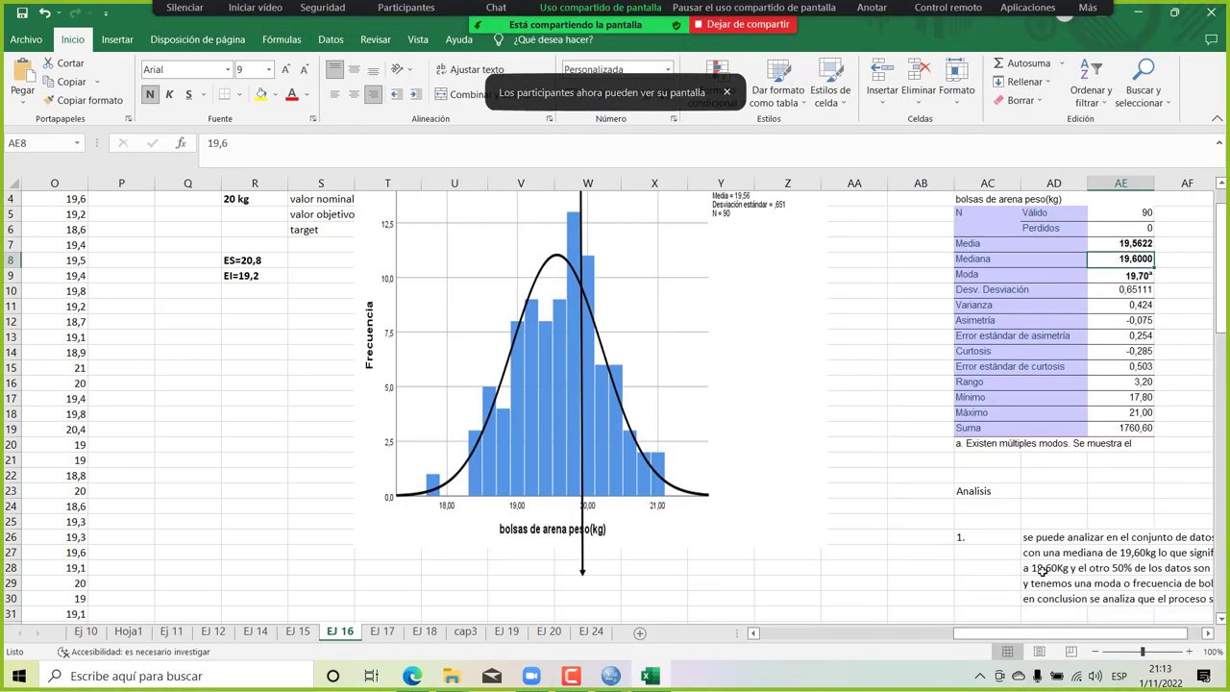
Read the footnote about multiple modes under the statistics table and view the meeting's waiting room list.
scroll(939, 540, right, 3)
scroll(940, 540, left, 1)
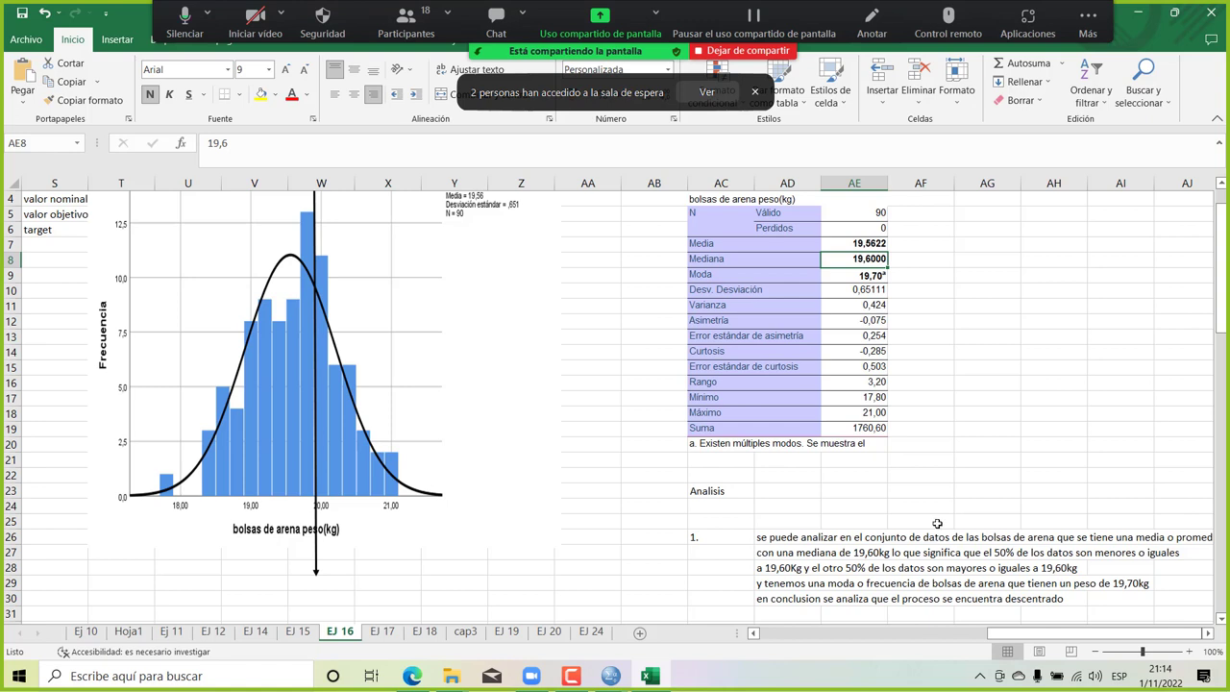
click(725, 444)
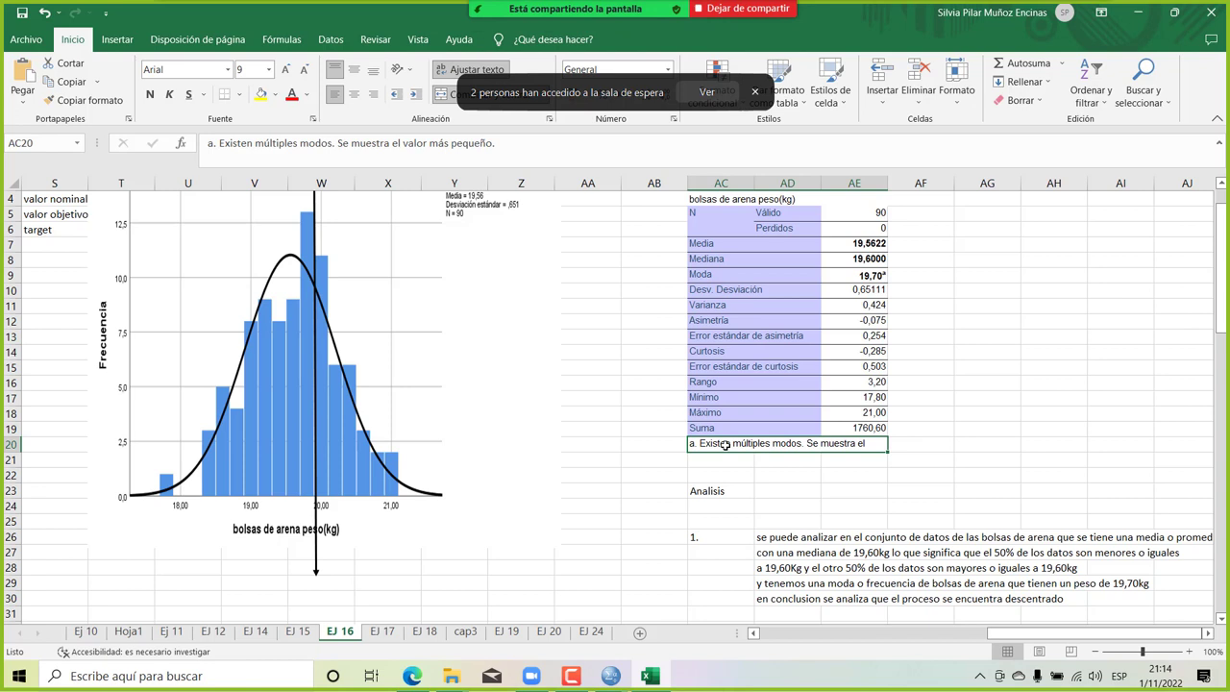
click(706, 94)
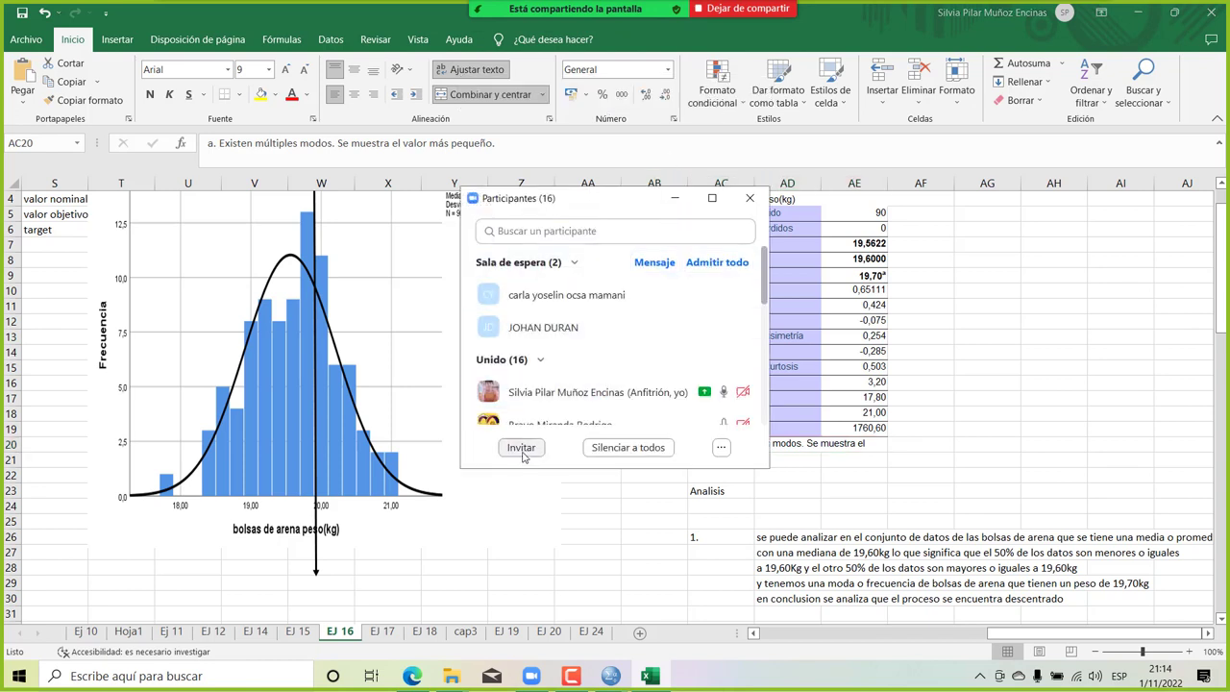
click(753, 198)
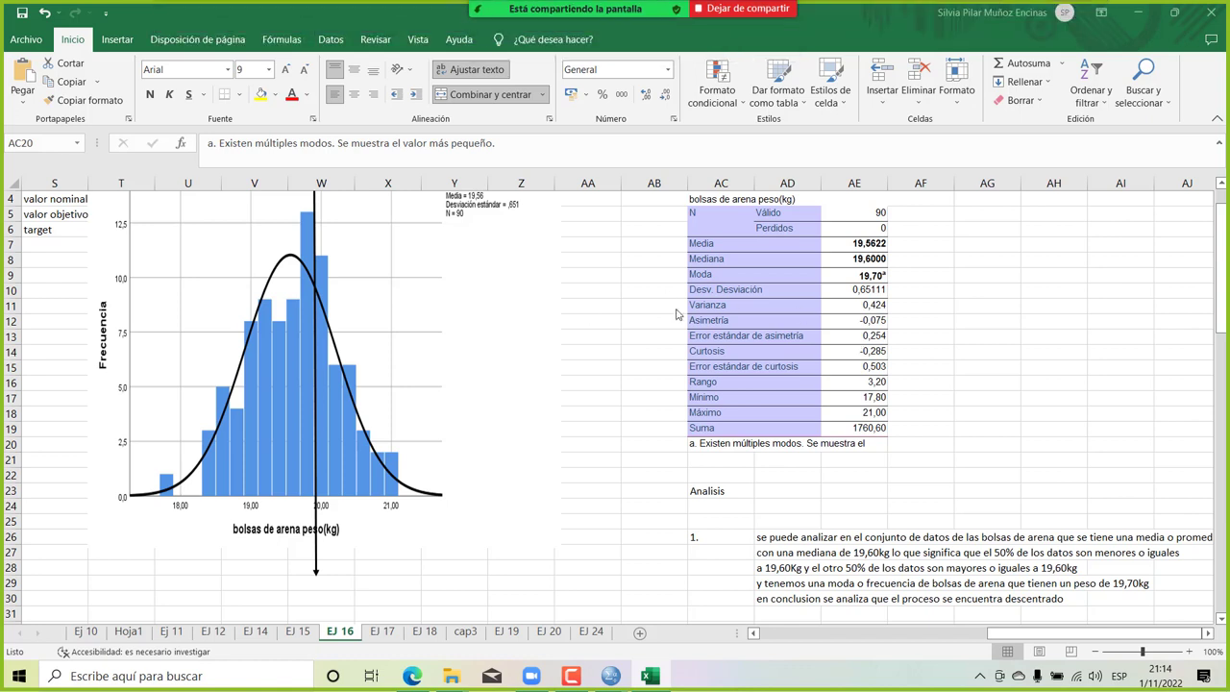
click(704, 443)
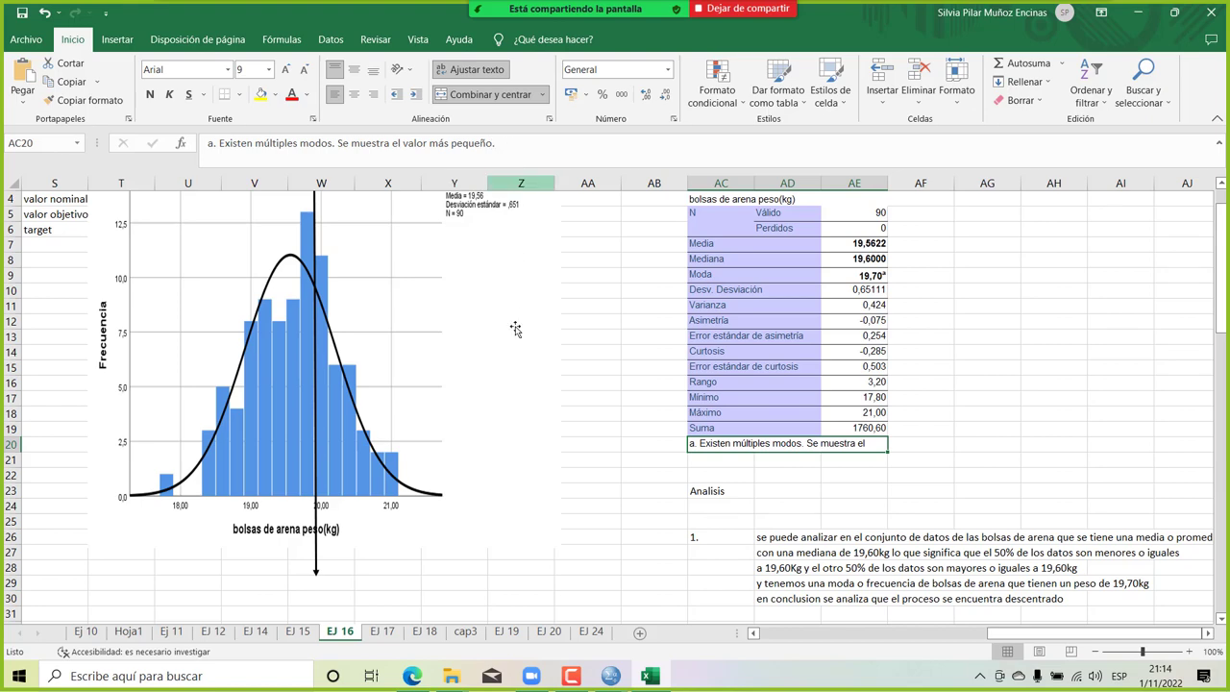
Compare the combined sandbag weights in column O and the histogram with the footnote on multiple modes in AC20.
scroll(439, 363, left, 4)
scroll(440, 365, left, 2)
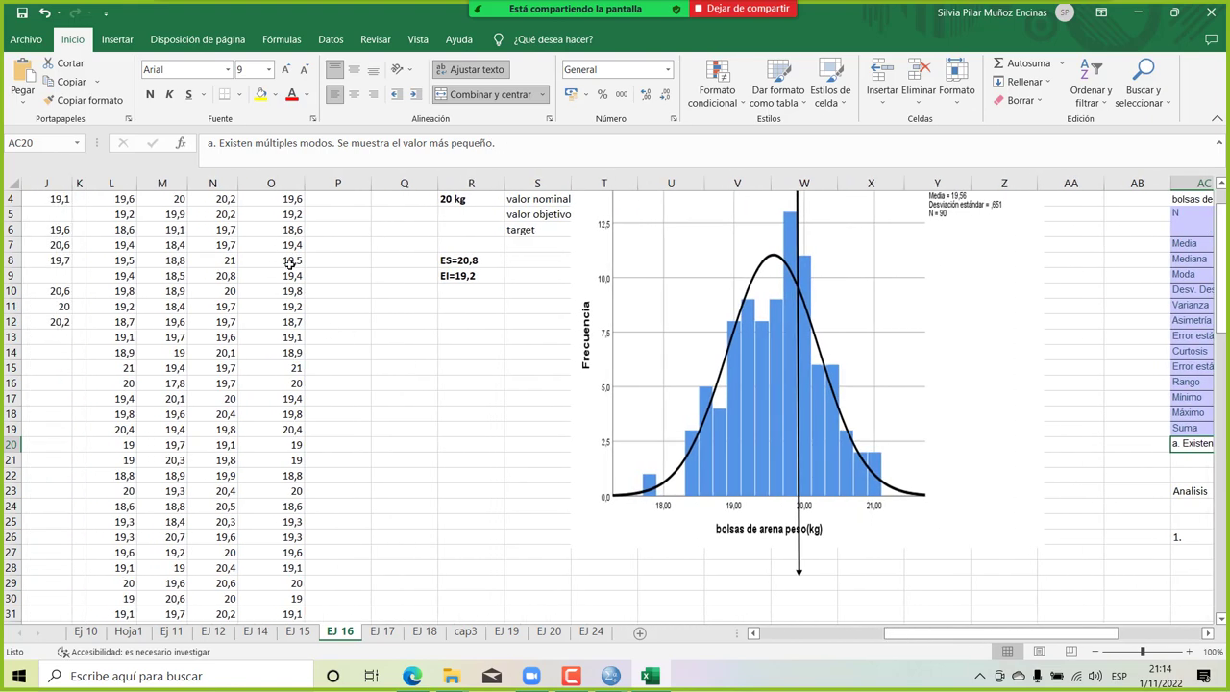
click(290, 261)
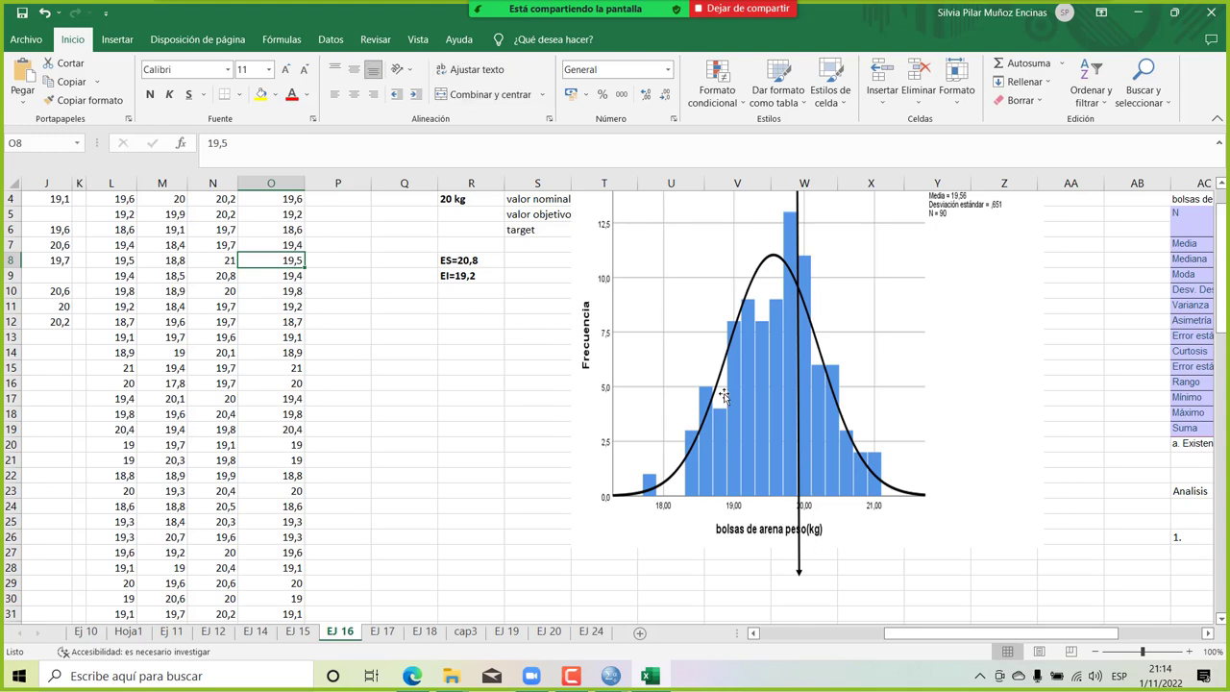
scroll(722, 397, right, 4)
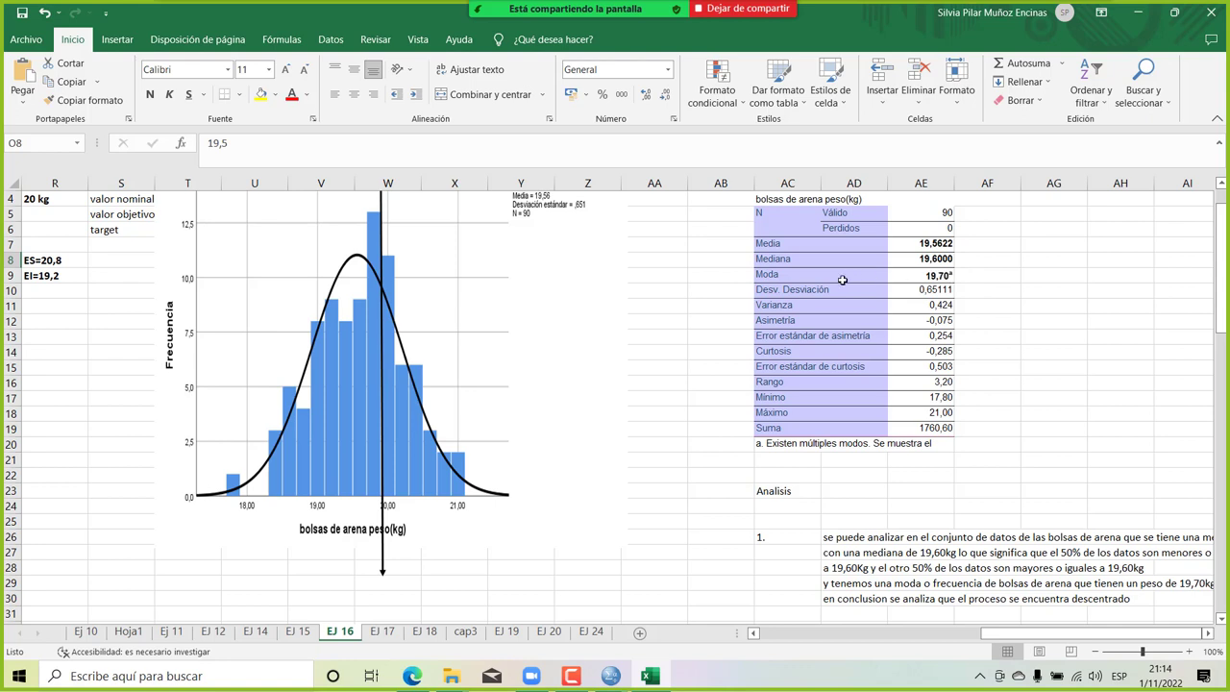
click(783, 445)
click(700, 93)
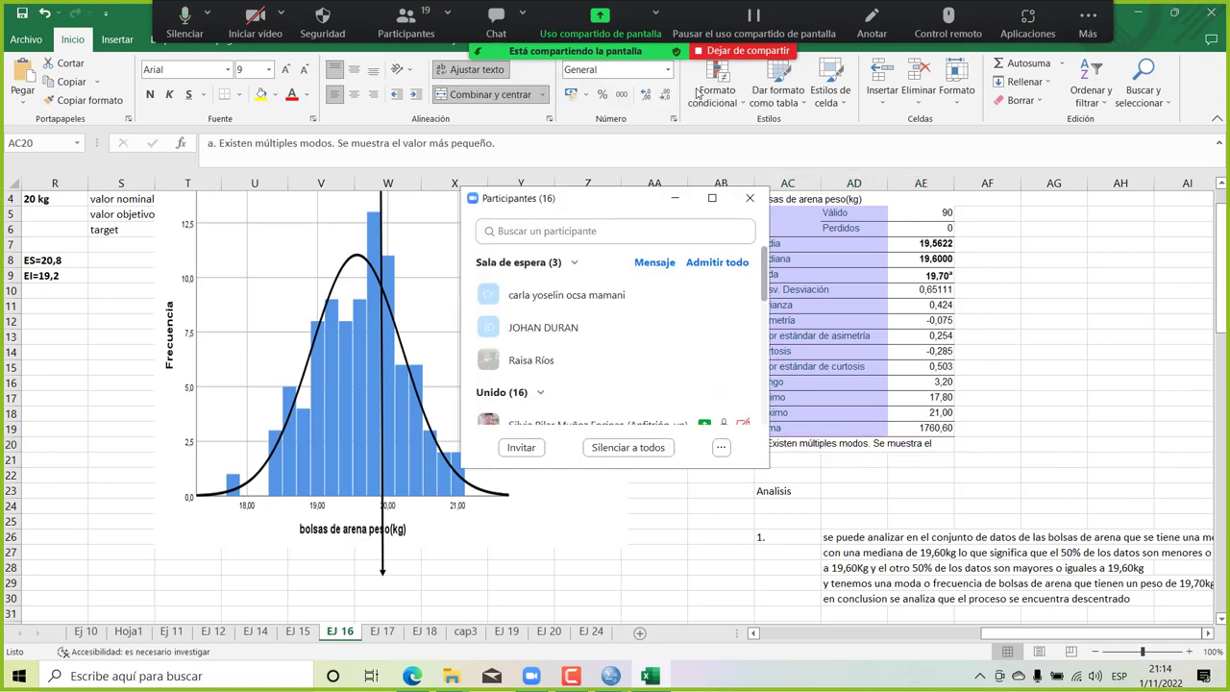
click(598, 16)
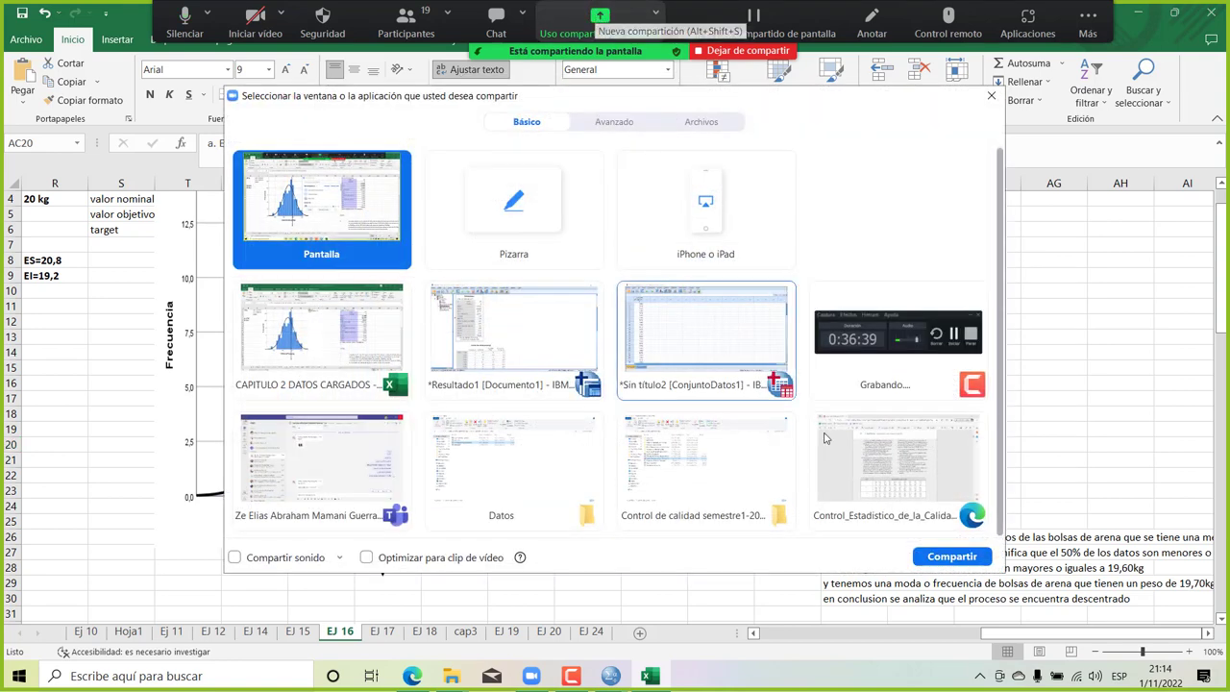
click(990, 95)
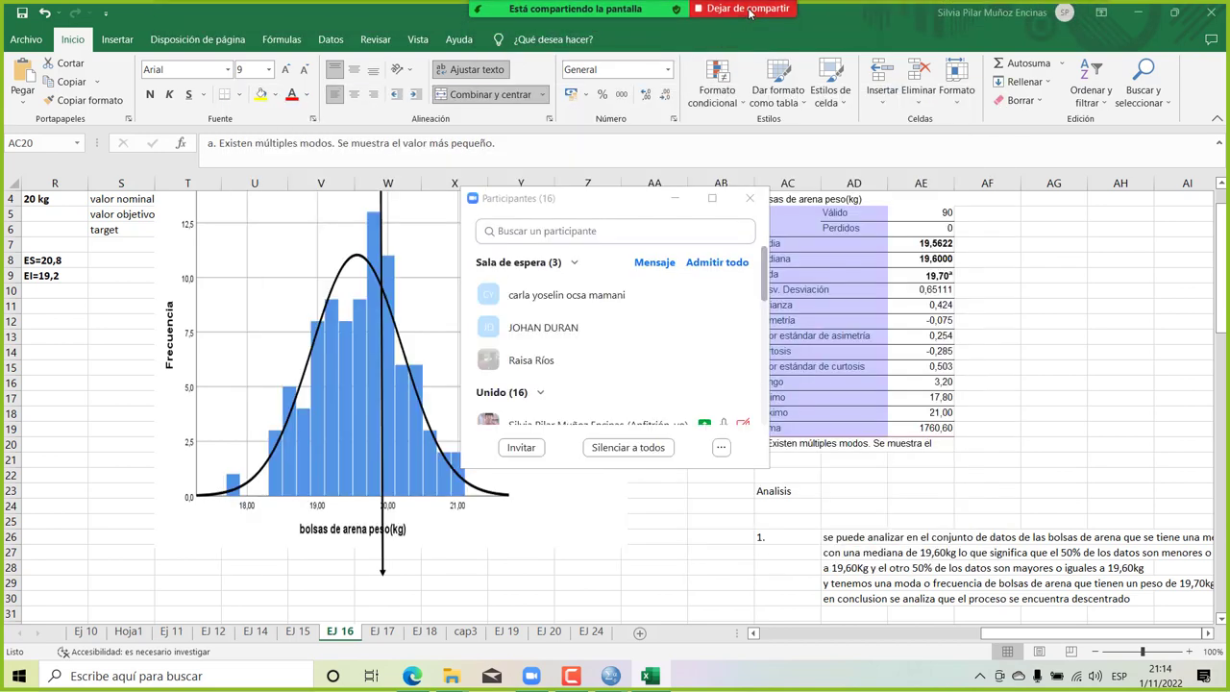
Stop the screen share and admit everyone from the waiting room in the Zoom meeting window.
click(747, 9)
mouse_move(1180, 173)
click(1200, 105)
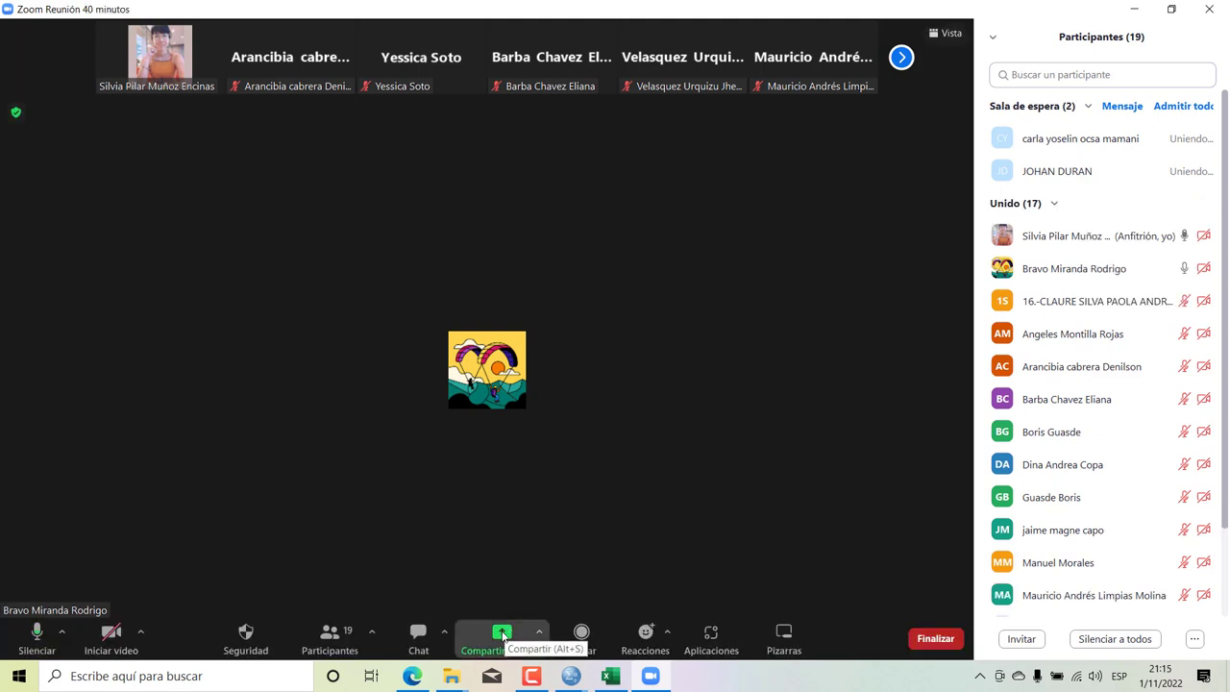
Share the whole screen (Pantalla) in the Zoom meeting.
click(502, 637)
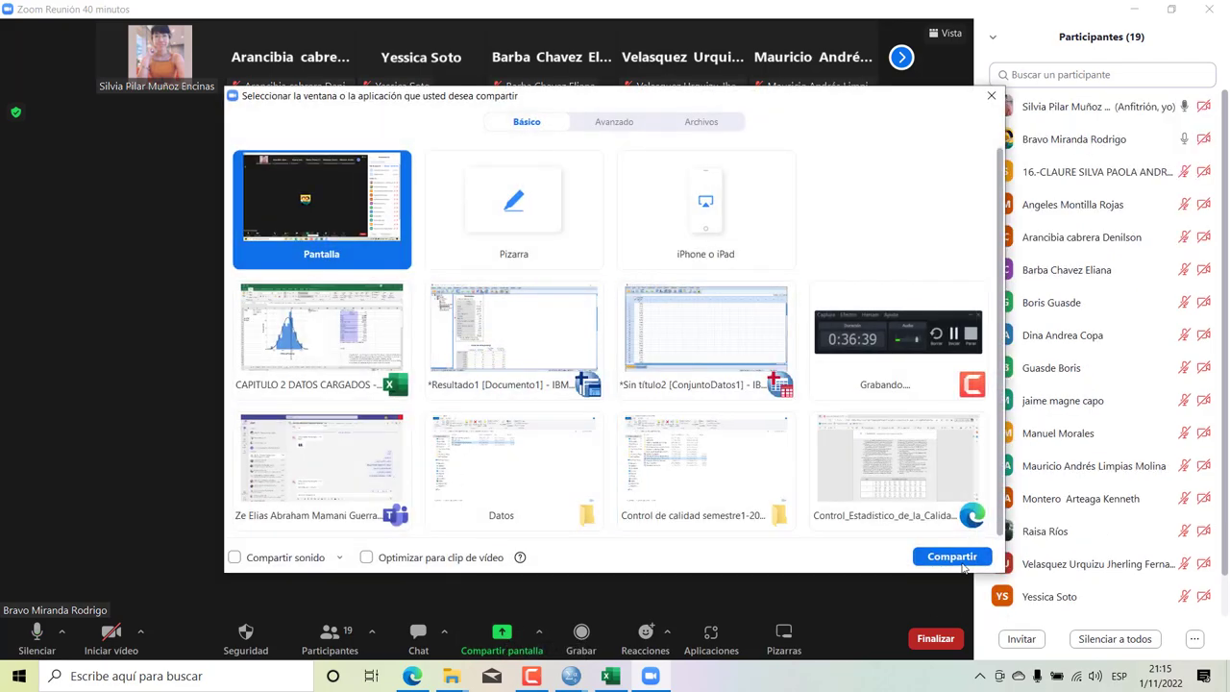
click(951, 557)
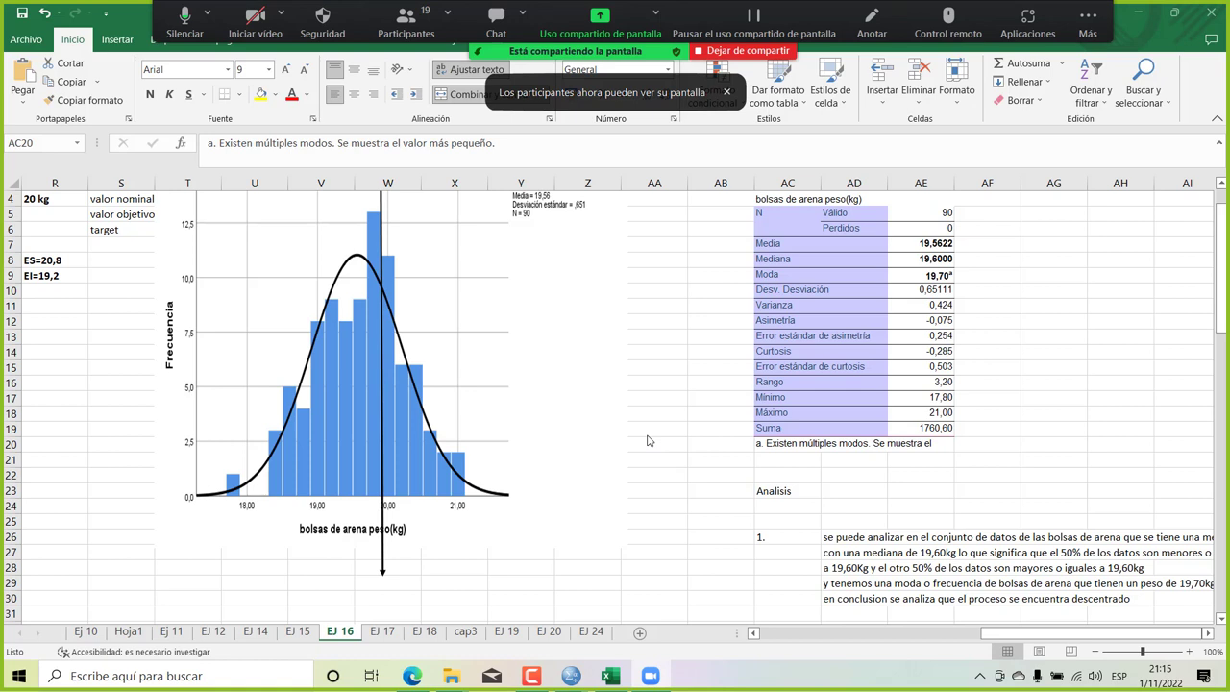
Examine the mode and its footnote in Excel's statistics table against the TODOS weight data and the histogram.
click(764, 443)
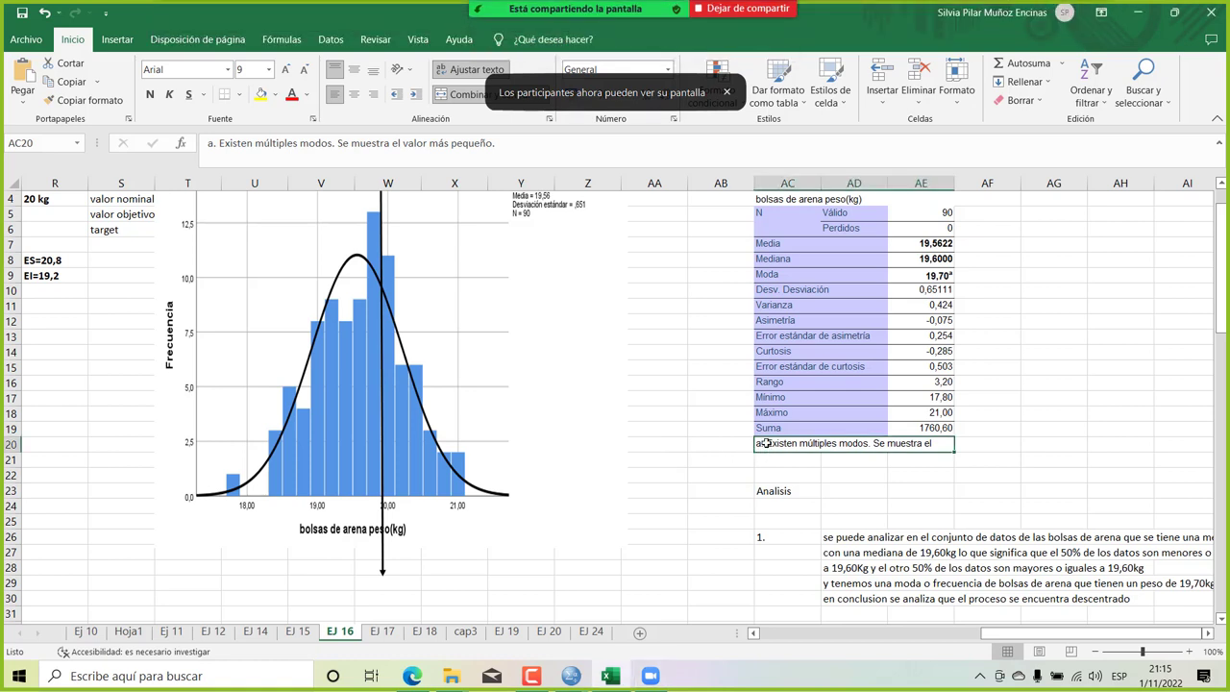
click(940, 275)
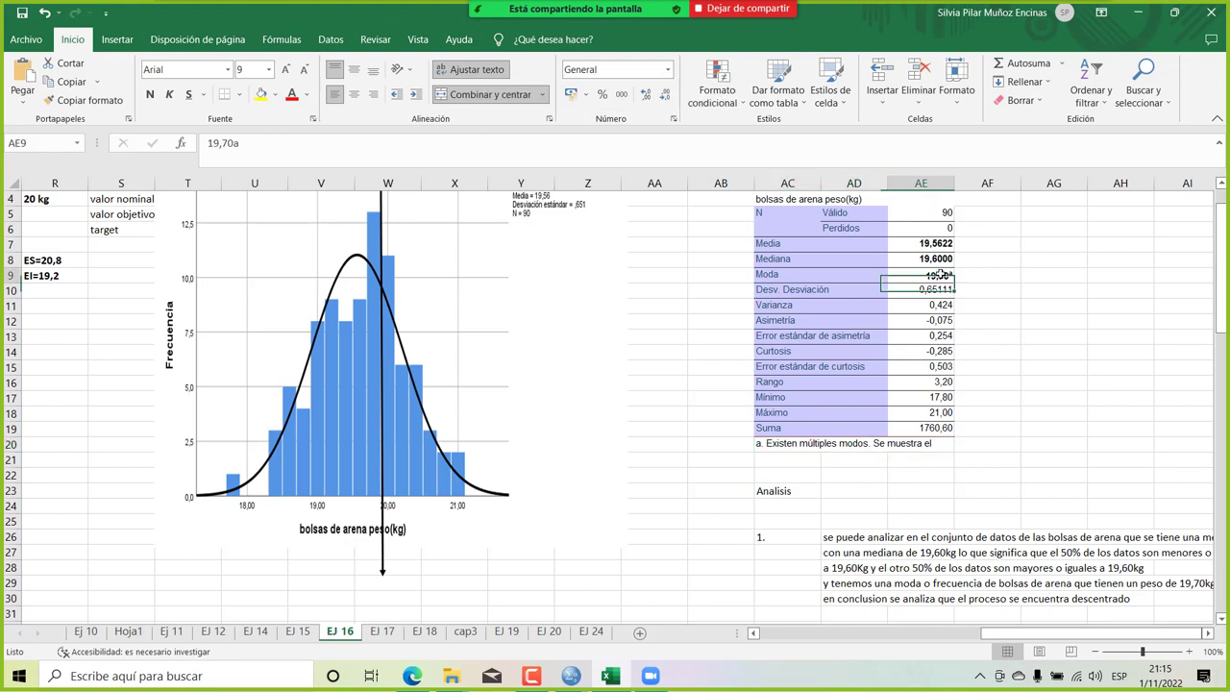
scroll(156, 384, left, 5)
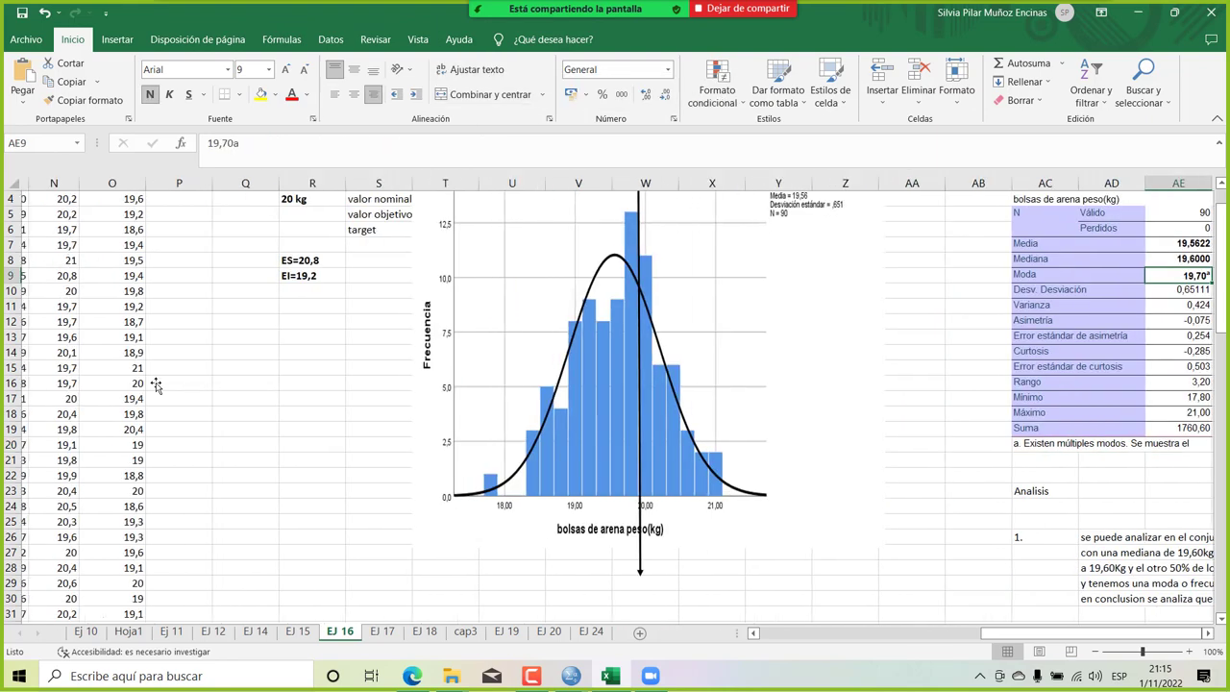
scroll(155, 385, up, 1)
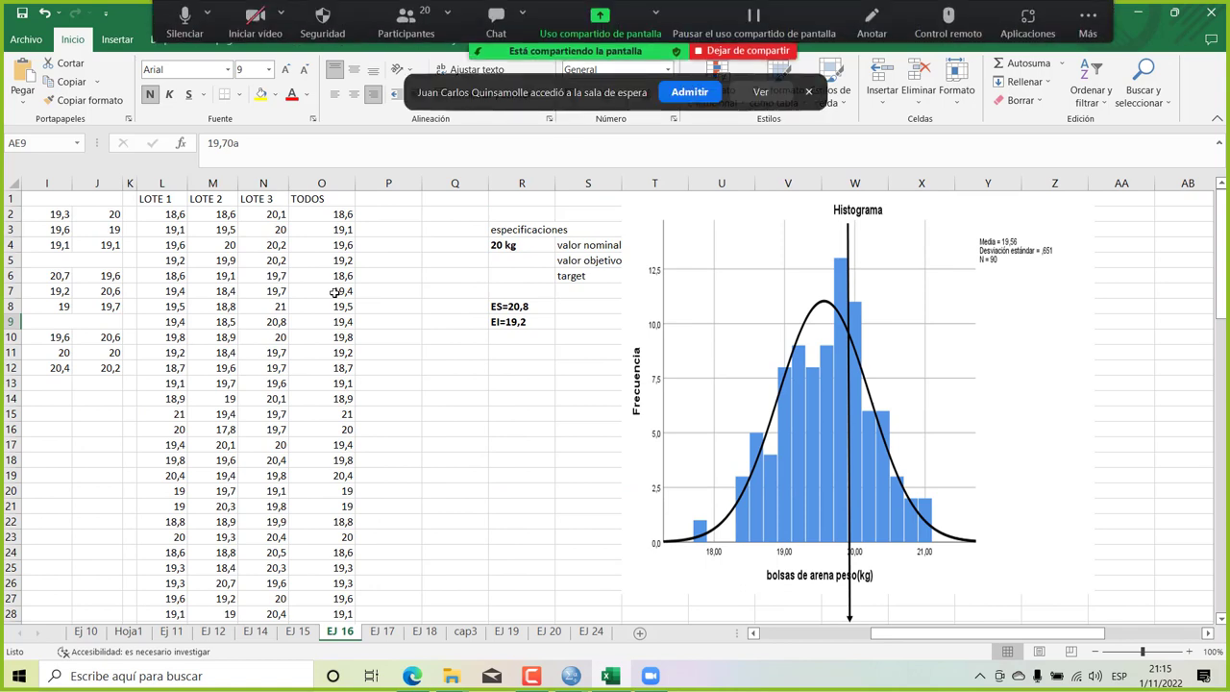
Admit the waiting participant from the waiting room into the Zoom meeting.
click(697, 93)
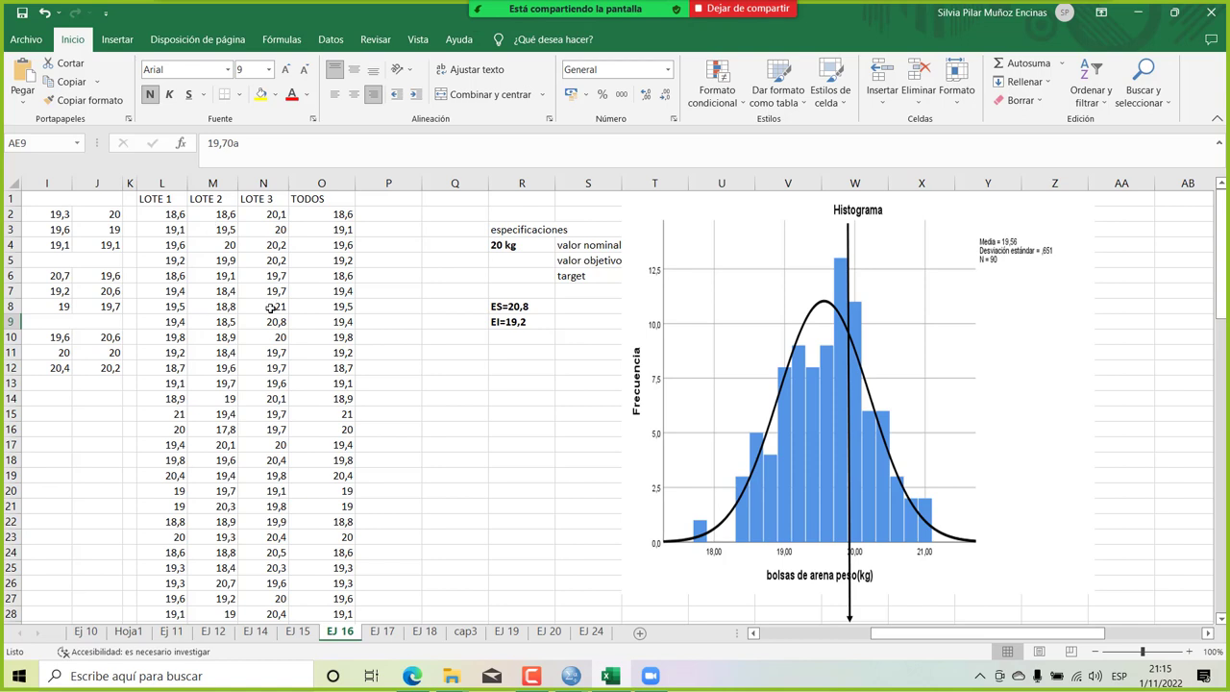
Select all the sandbag weights of LOTE 1, LOTE 2 and LOTE 3 in columns L to N.
click(162, 215)
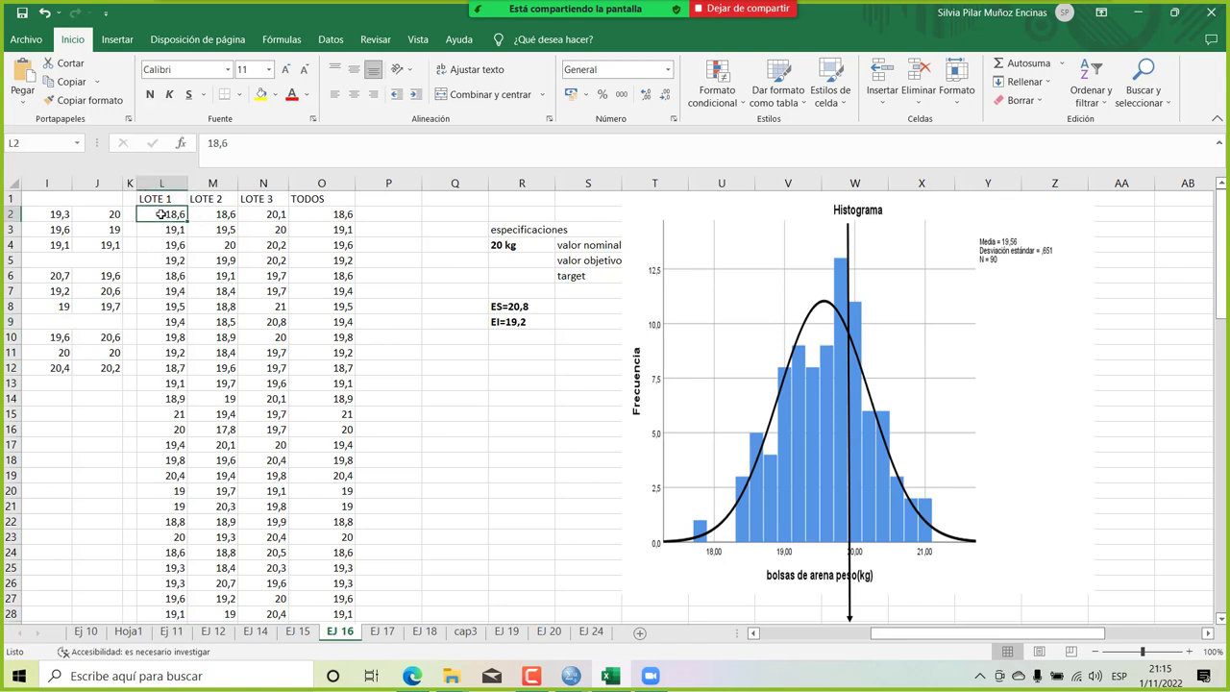
key(ctrl+shift+Down)
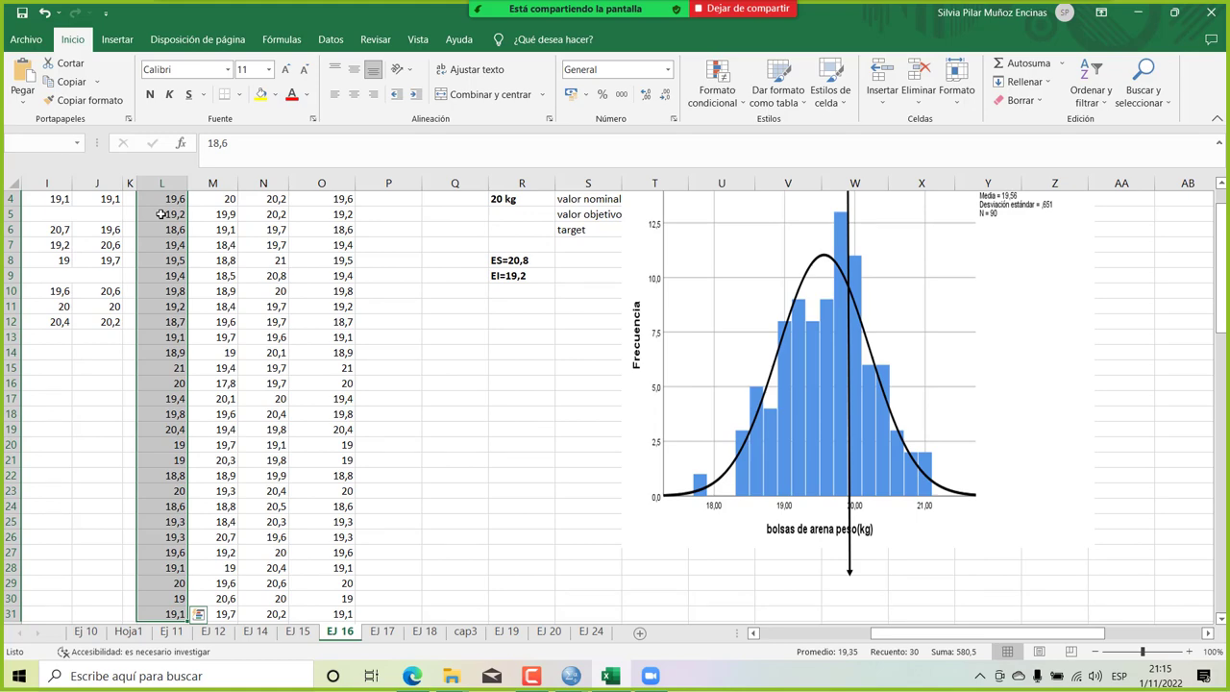
scroll(162, 214, up, 1)
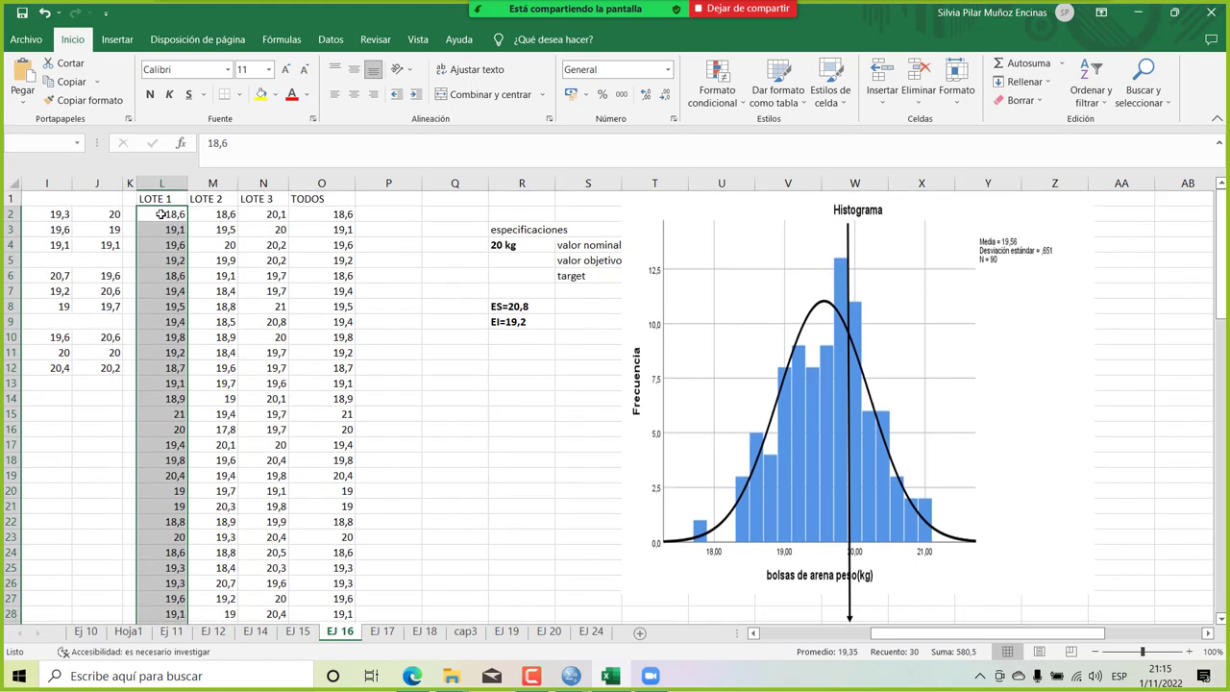
key(shift+Right)
key(shift+Right)
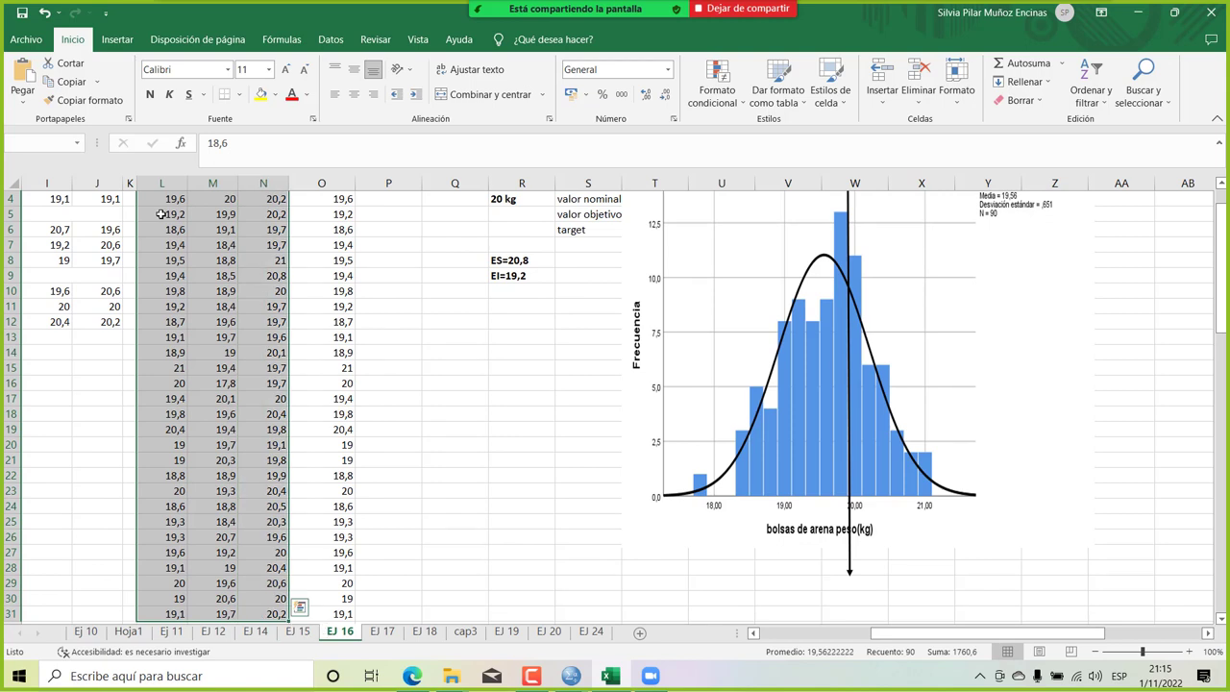
scroll(328, 320, up, 1)
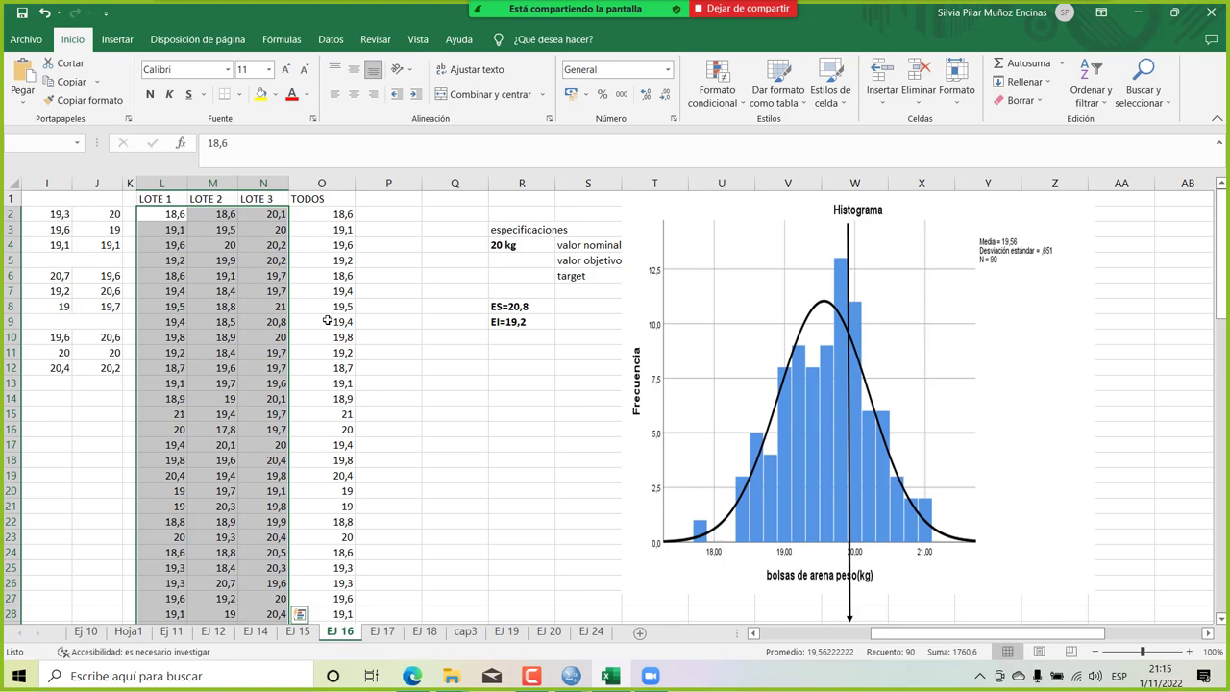
Enter "descentrado" in AH10 and "asimetria" in AI10, beside the statistics table.
scroll(327, 320, right, 5)
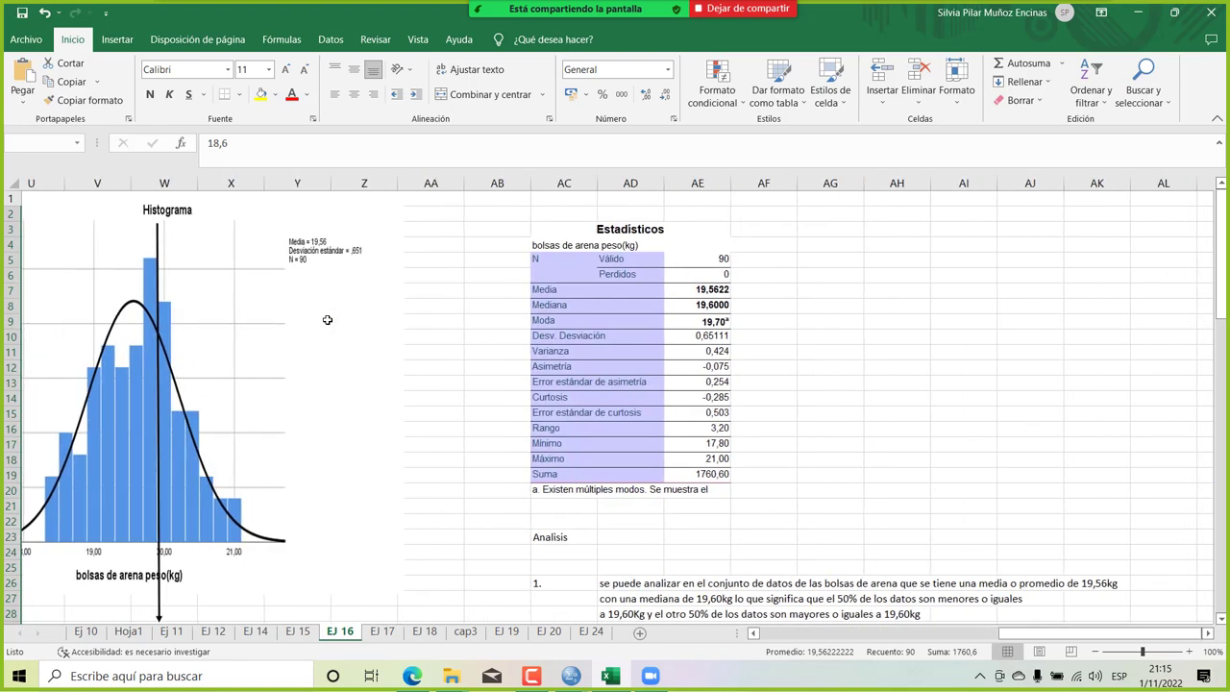
click(877, 416)
scroll(877, 416, down, 4)
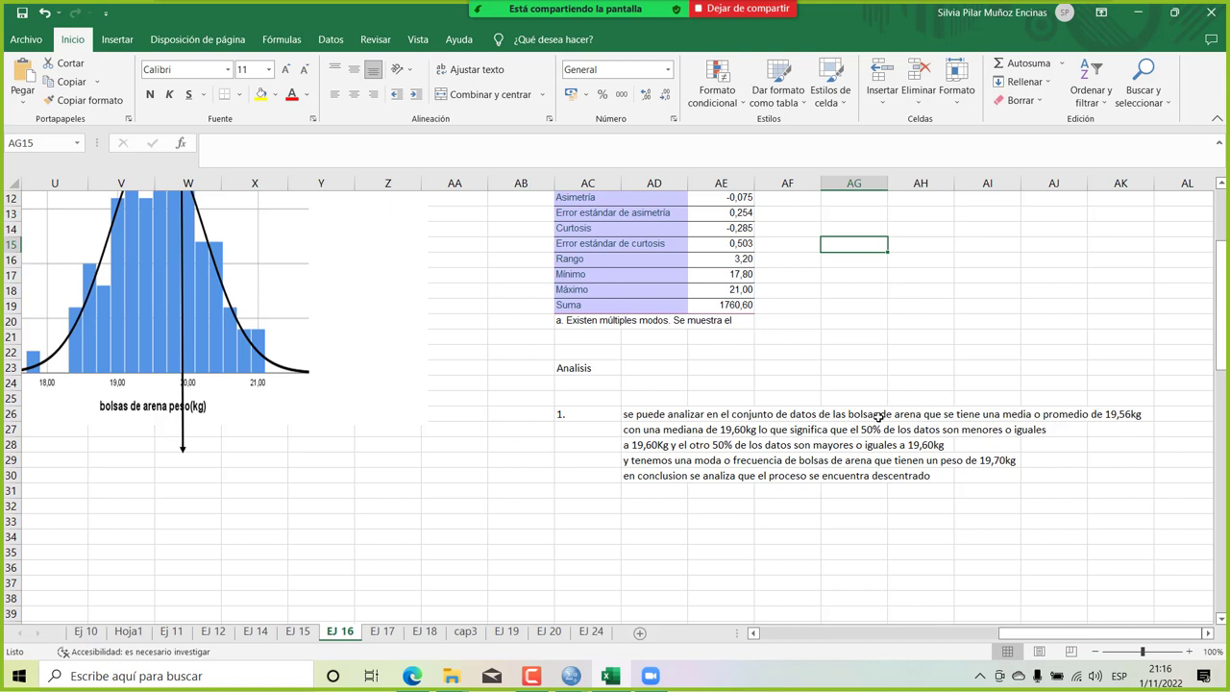
scroll(878, 415, up, 3)
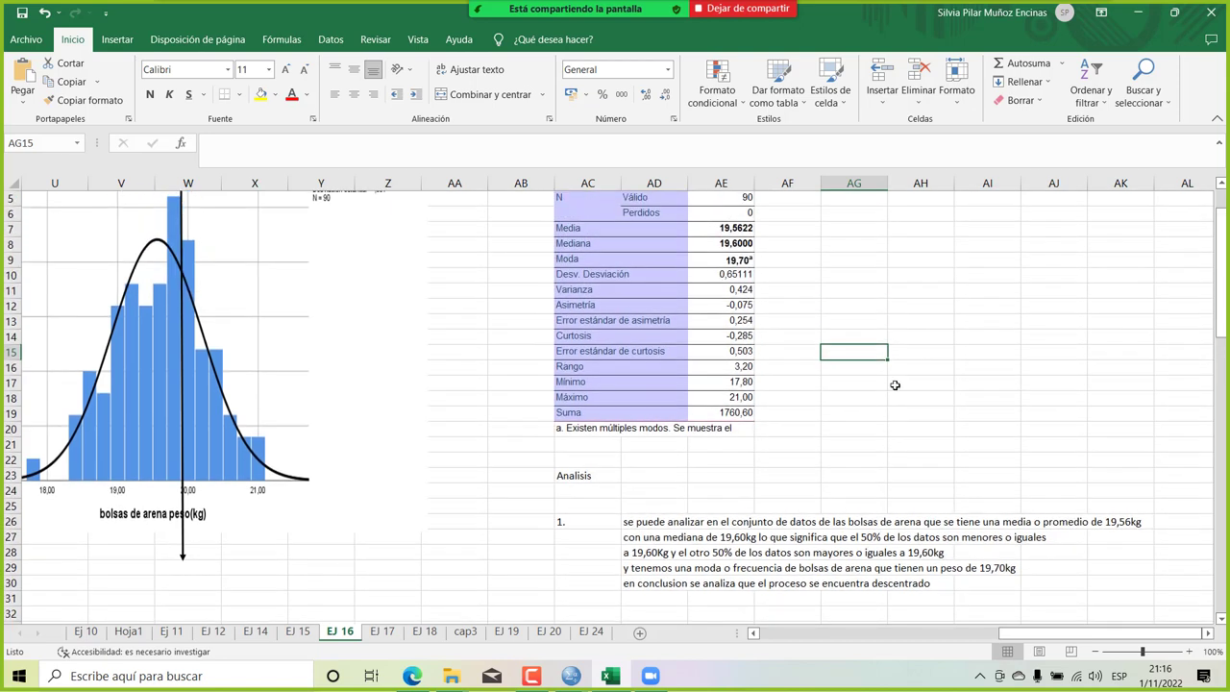
click(951, 276)
text(de)
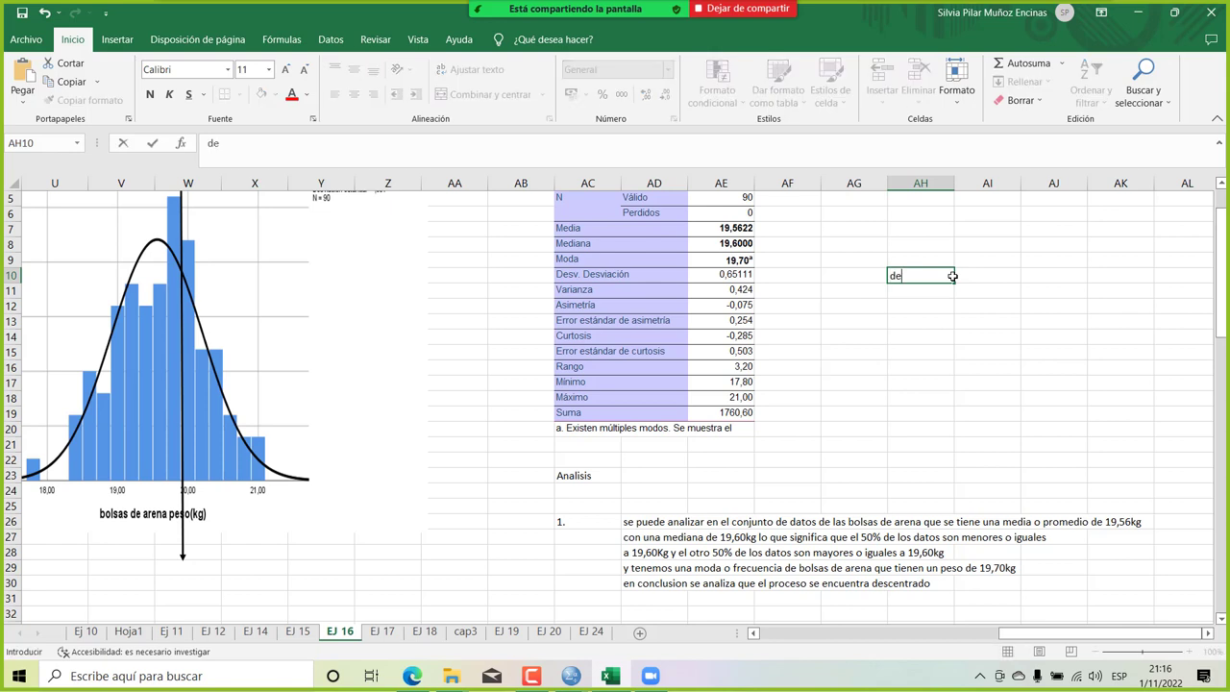
text(scentrado)
key(Tab)
text(as)
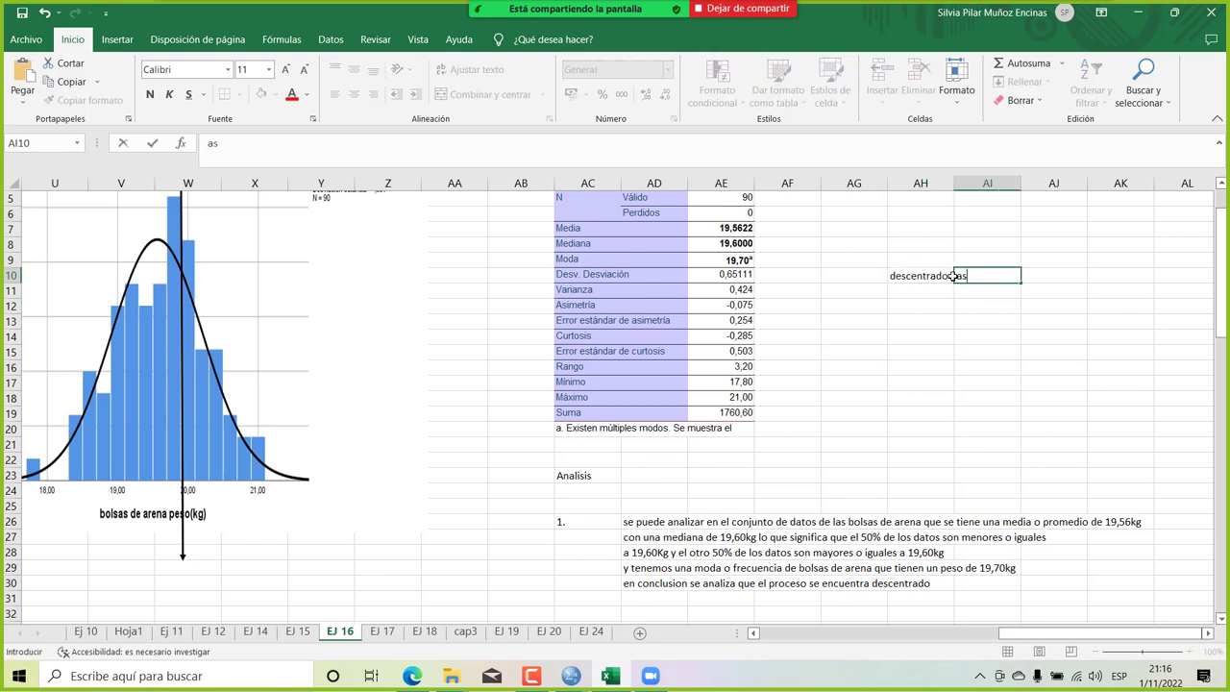
text(imetria)
key(Return)
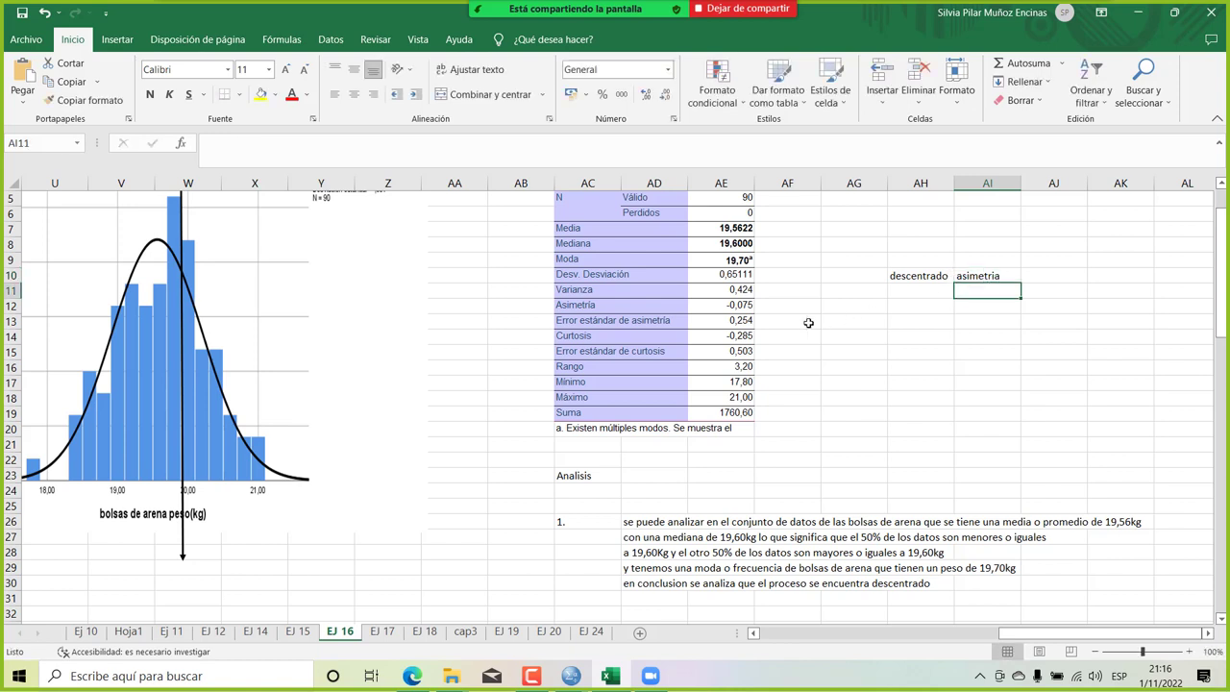
Compare the Asimetría value in the statistics table with the histogram's shape and the written analysis in AD26.
click(600, 305)
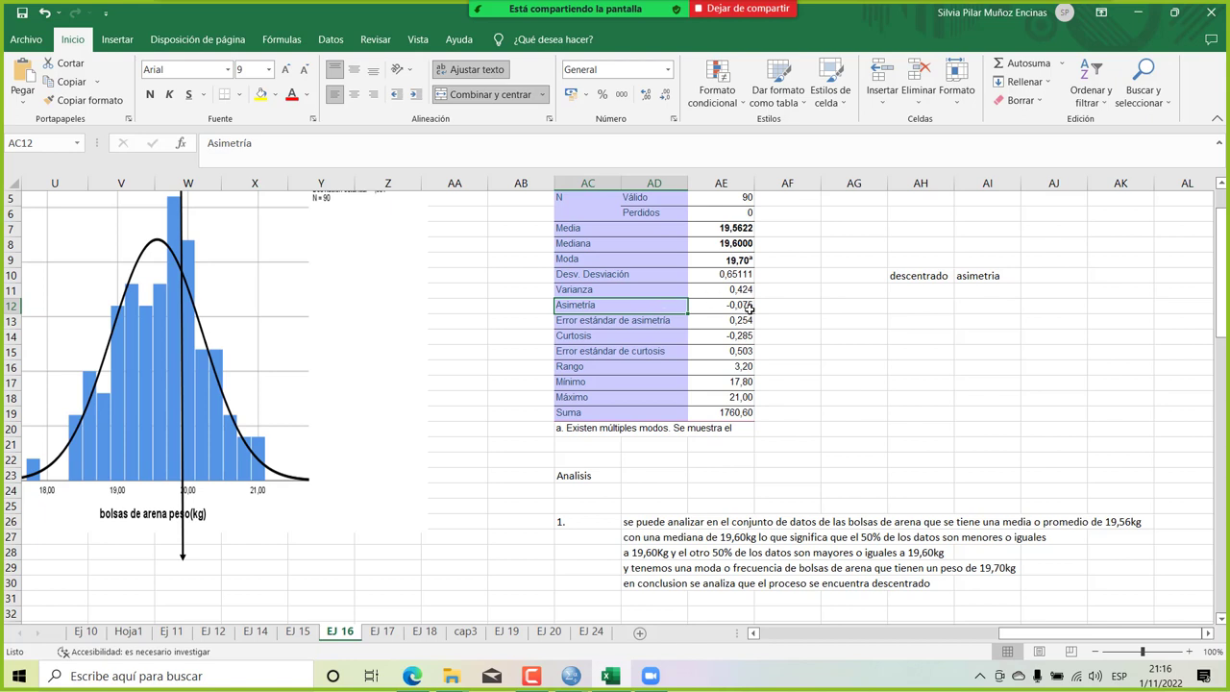
scroll(281, 379, left, 2)
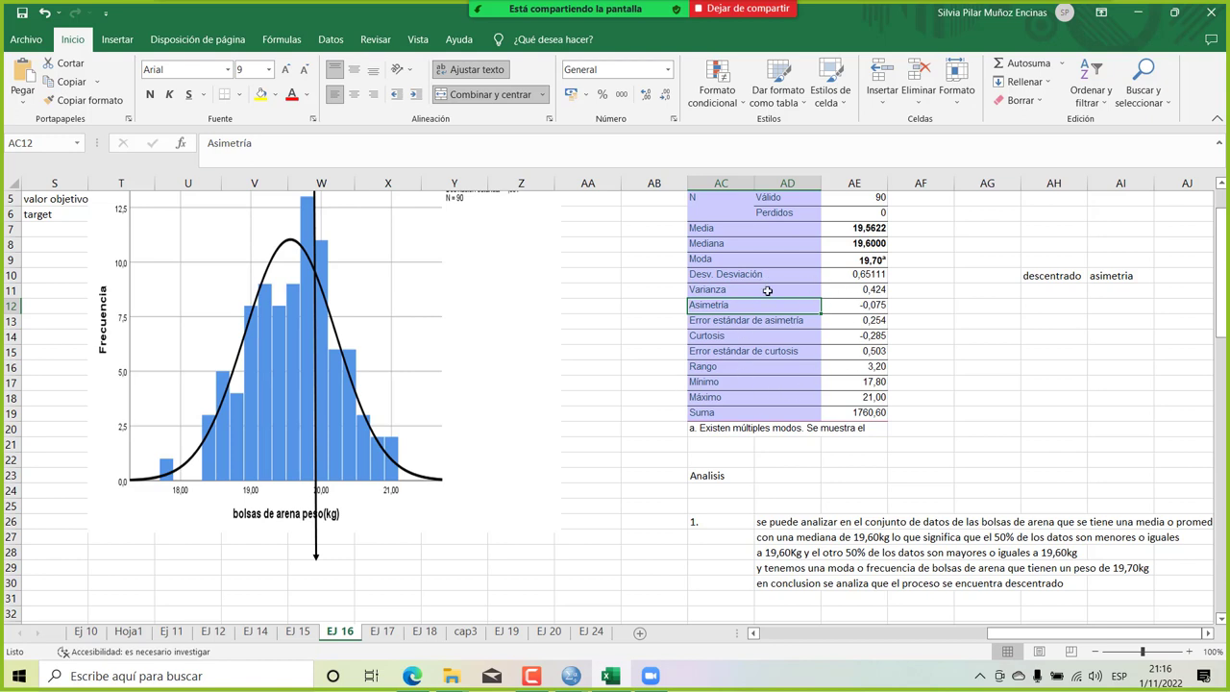
click(796, 522)
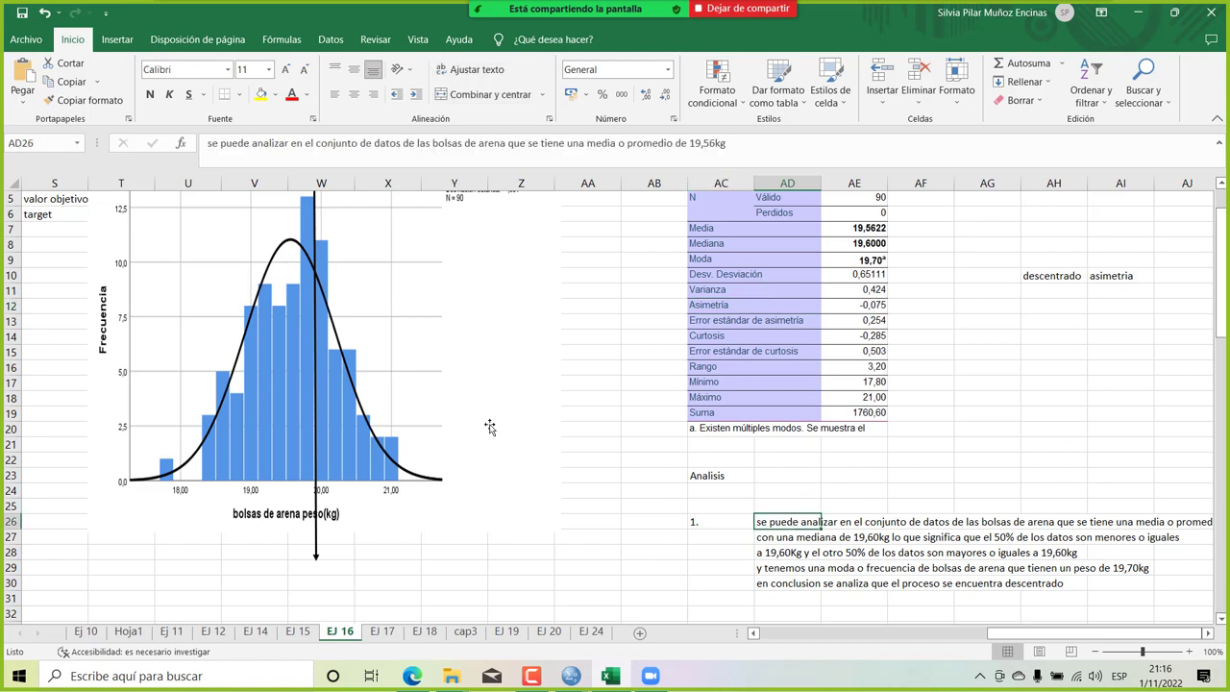
scroll(666, 433, right, 3)
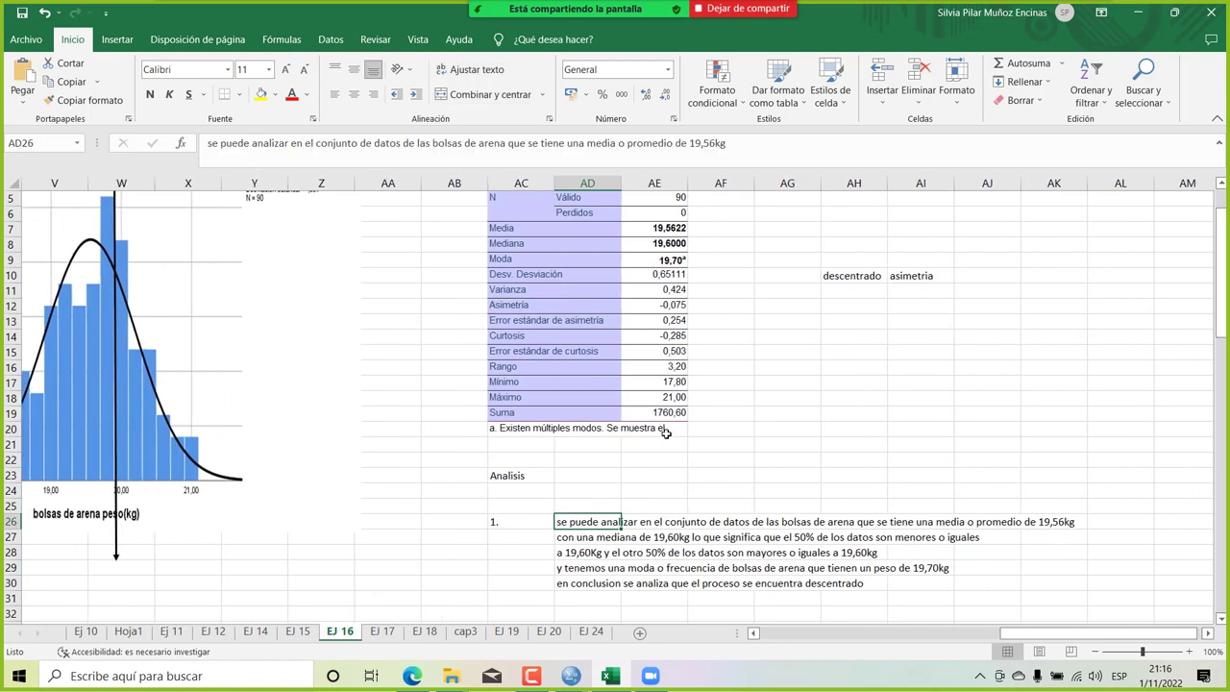
right_click(769, 473)
click(718, 482)
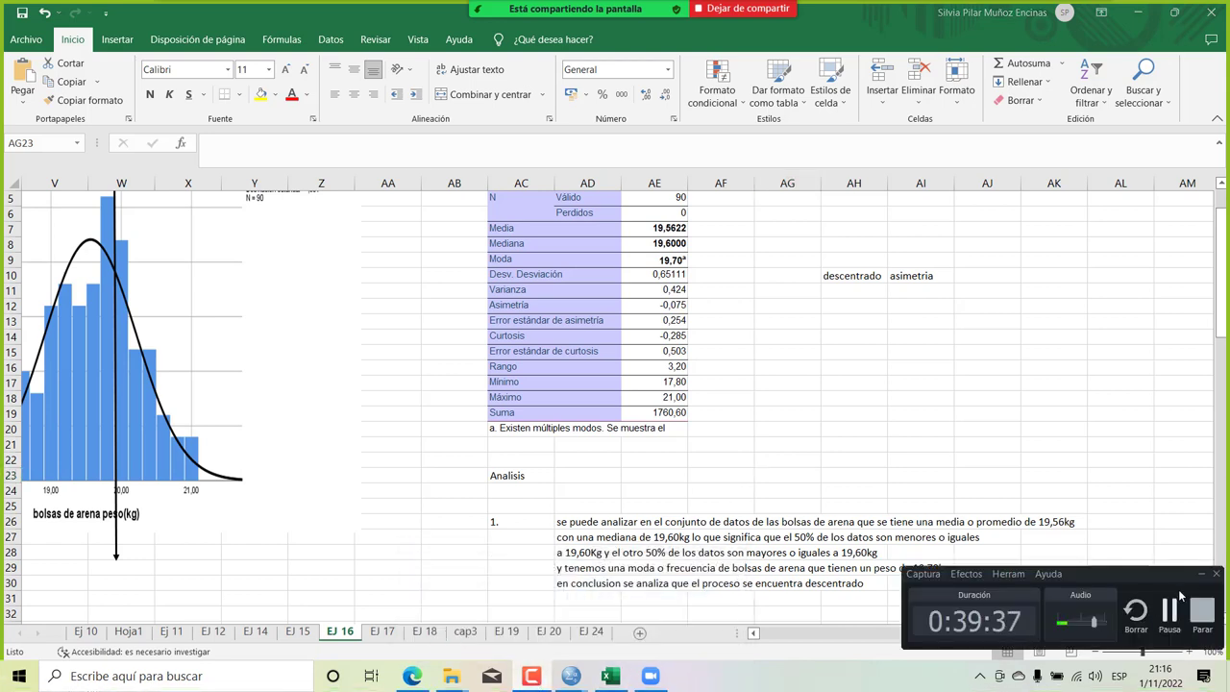
click(1200, 575)
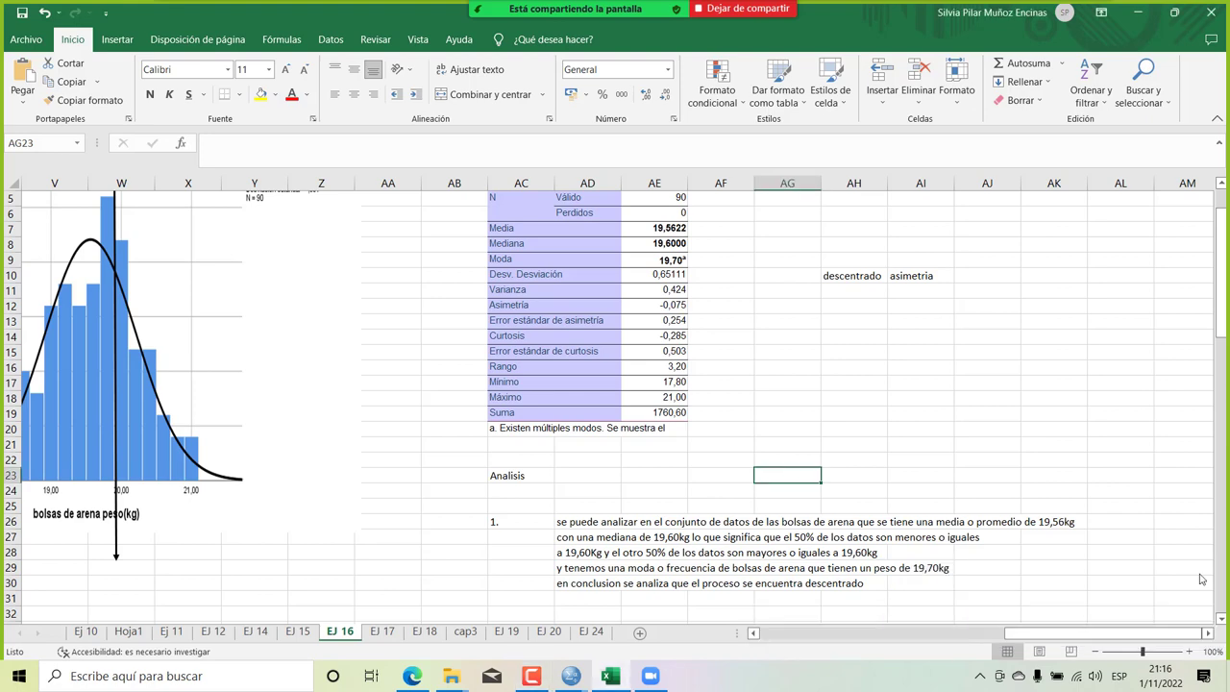
Switch to the textbook PDF in Edge and look through the chapter 2 exercises for the questions of exercise 16.
click(411, 677)
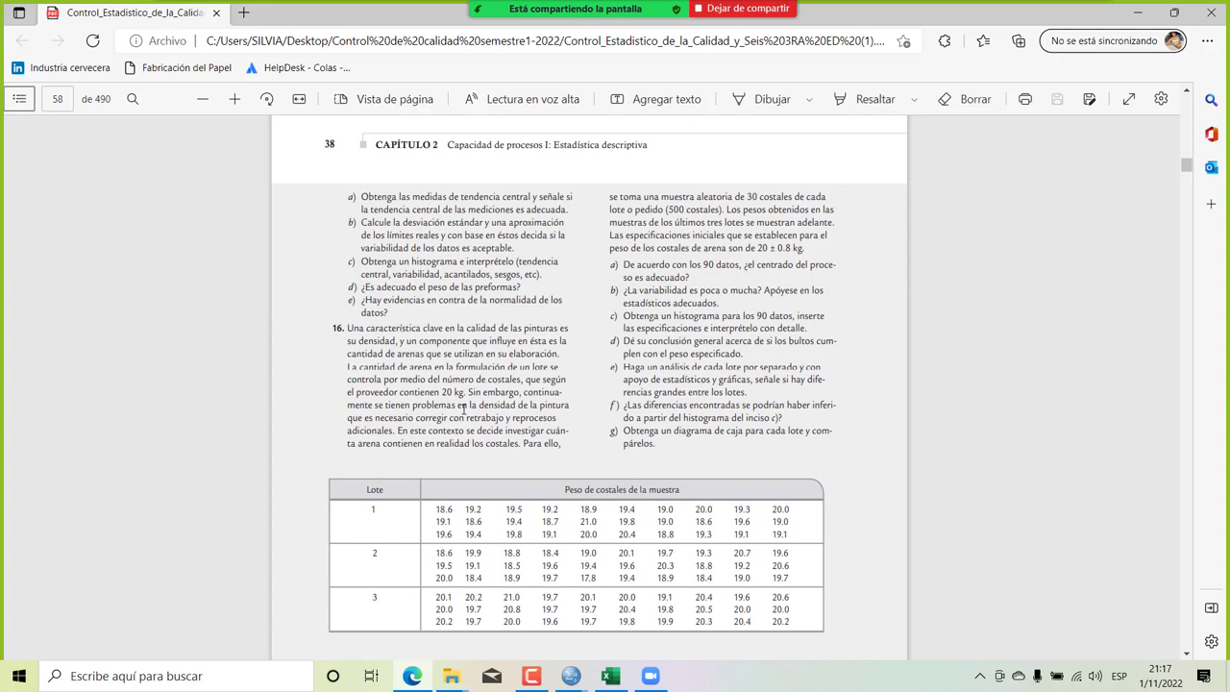
scroll(560, 328, up, 1)
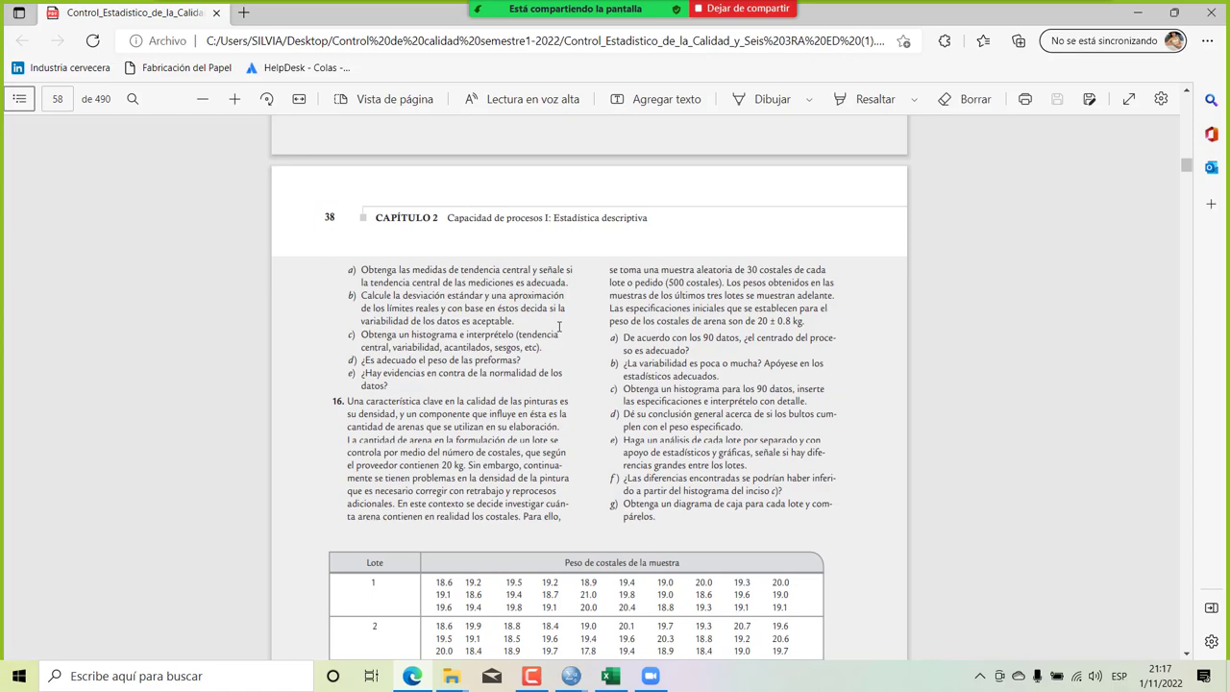
scroll(559, 328, up, 10)
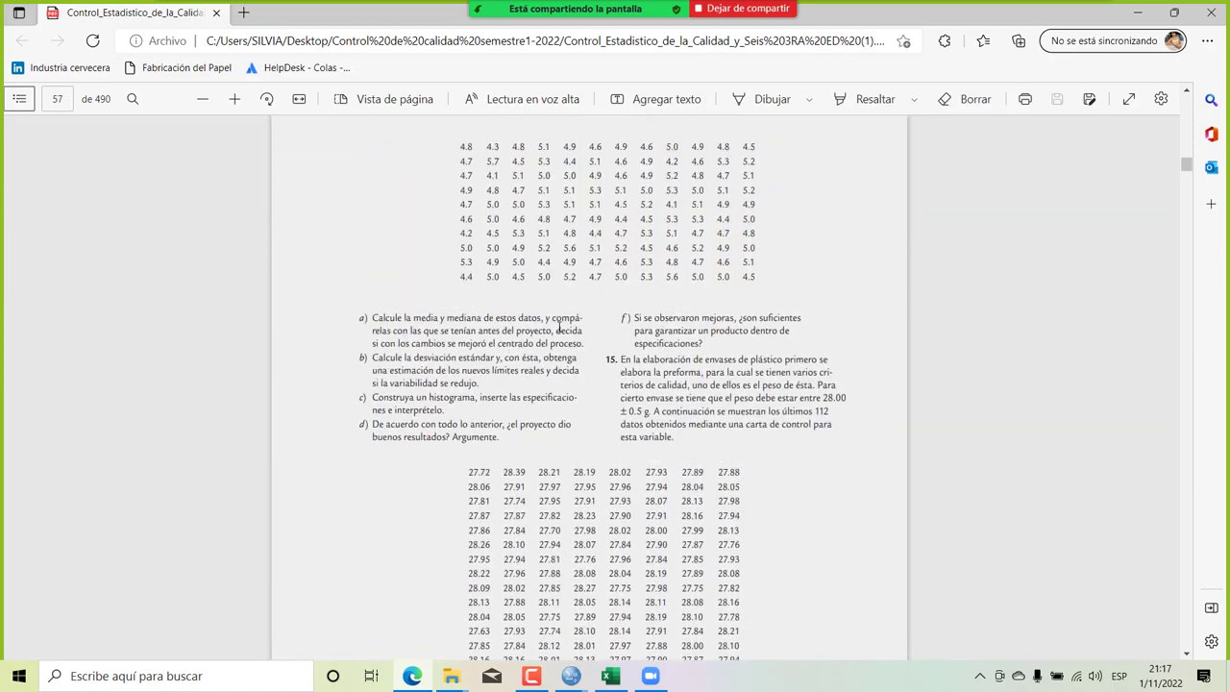
scroll(559, 328, up, 10)
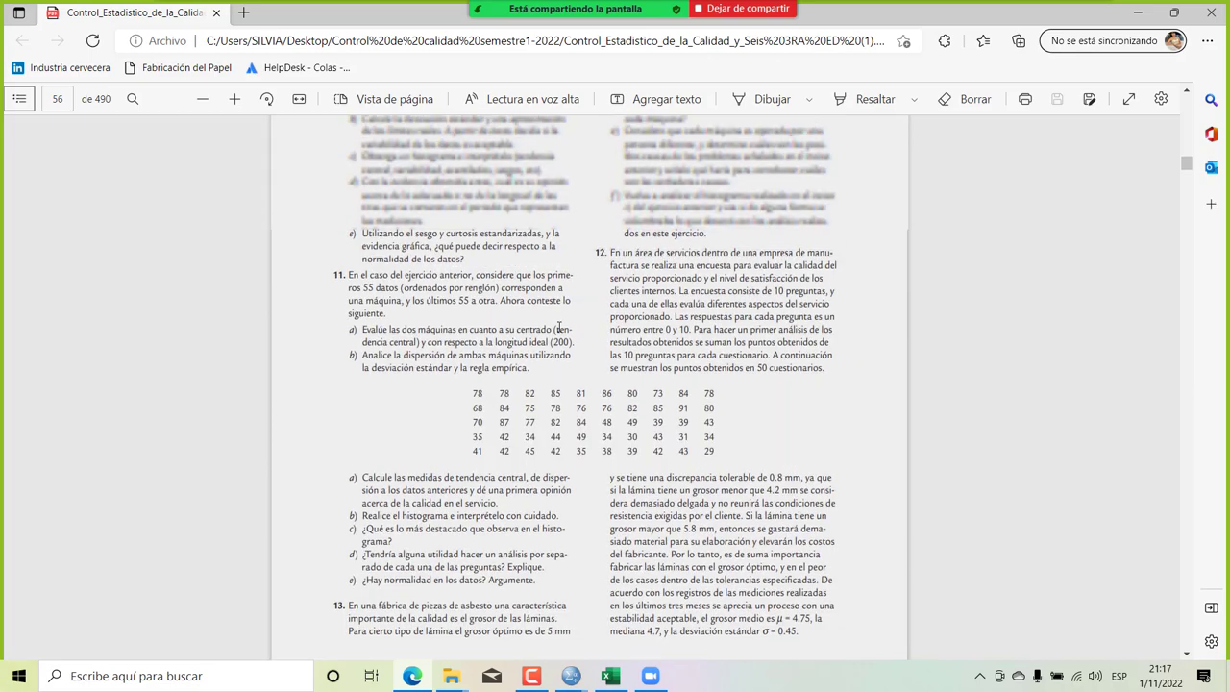
scroll(559, 328, up, 10)
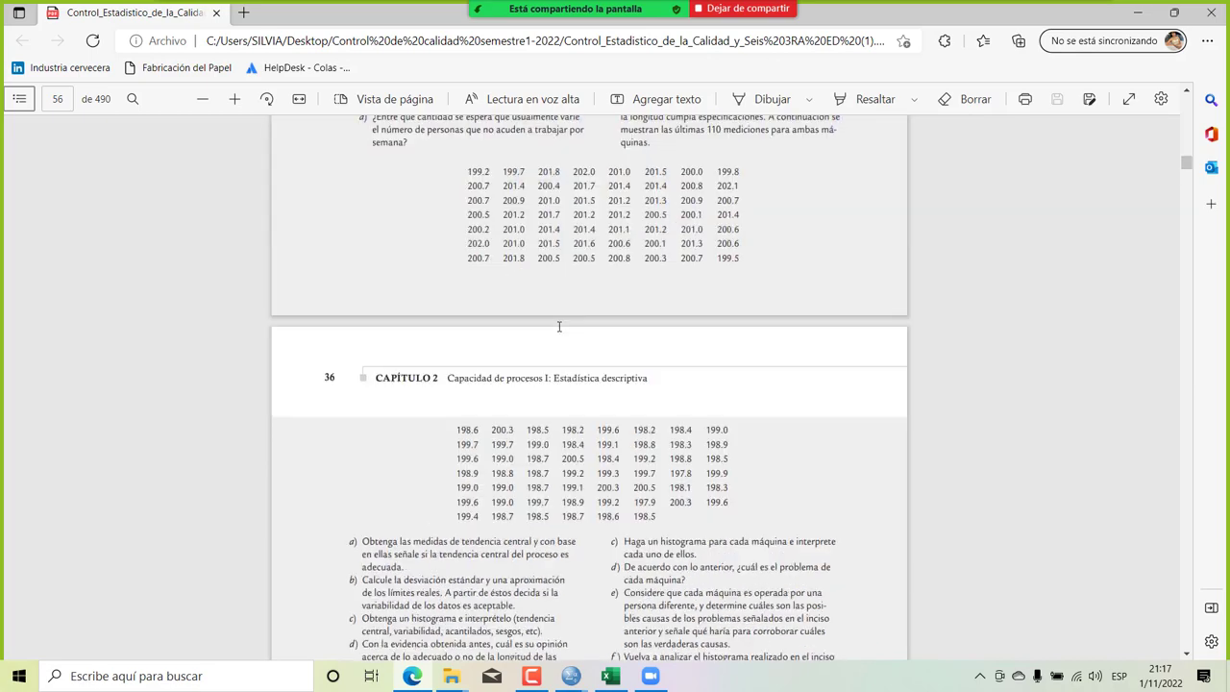
scroll(558, 327, down, 15)
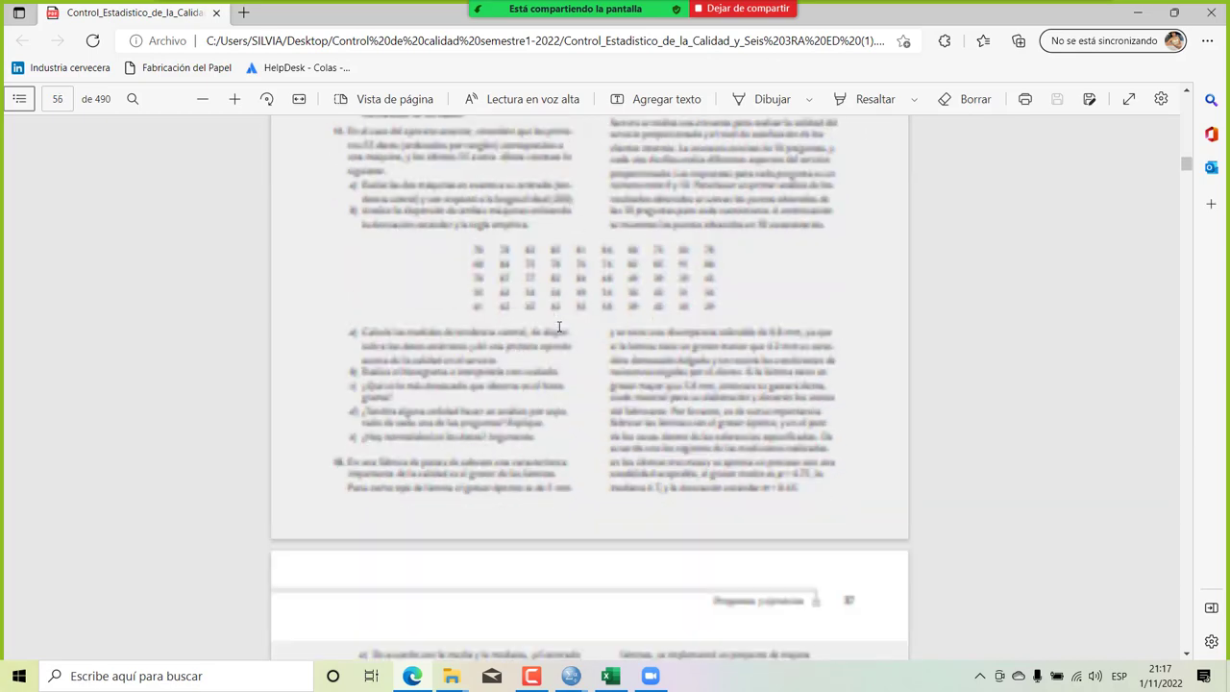
scroll(558, 328, down, 10)
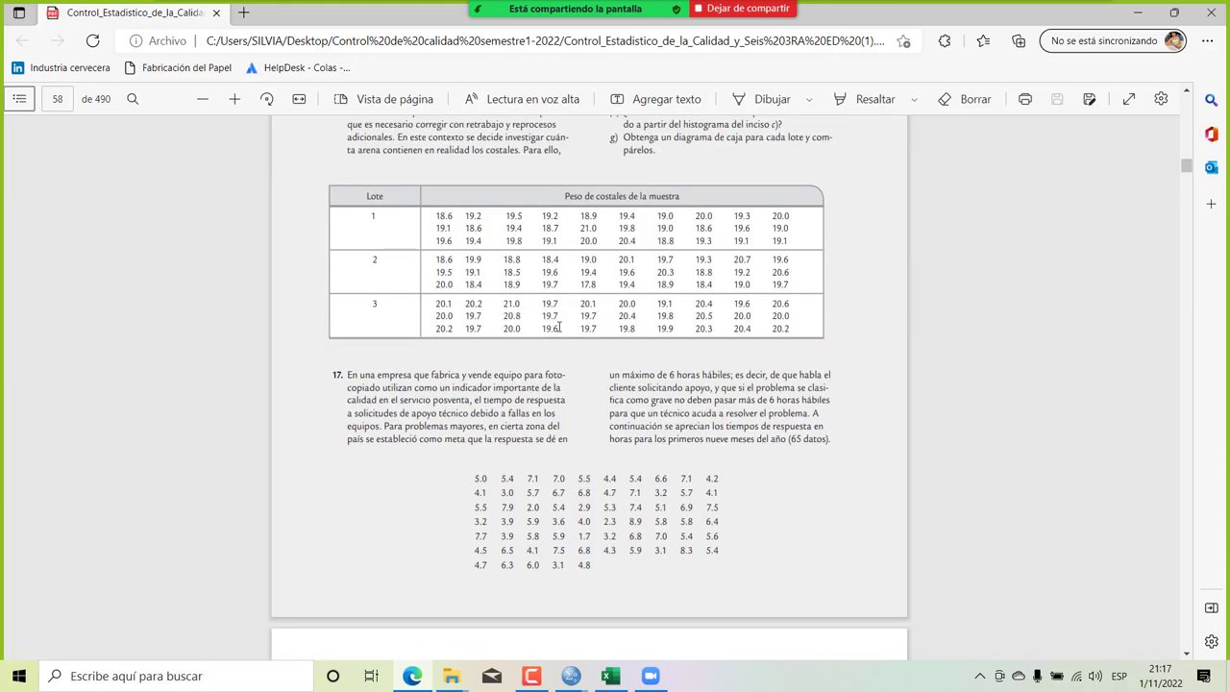
scroll(558, 327, up, 3)
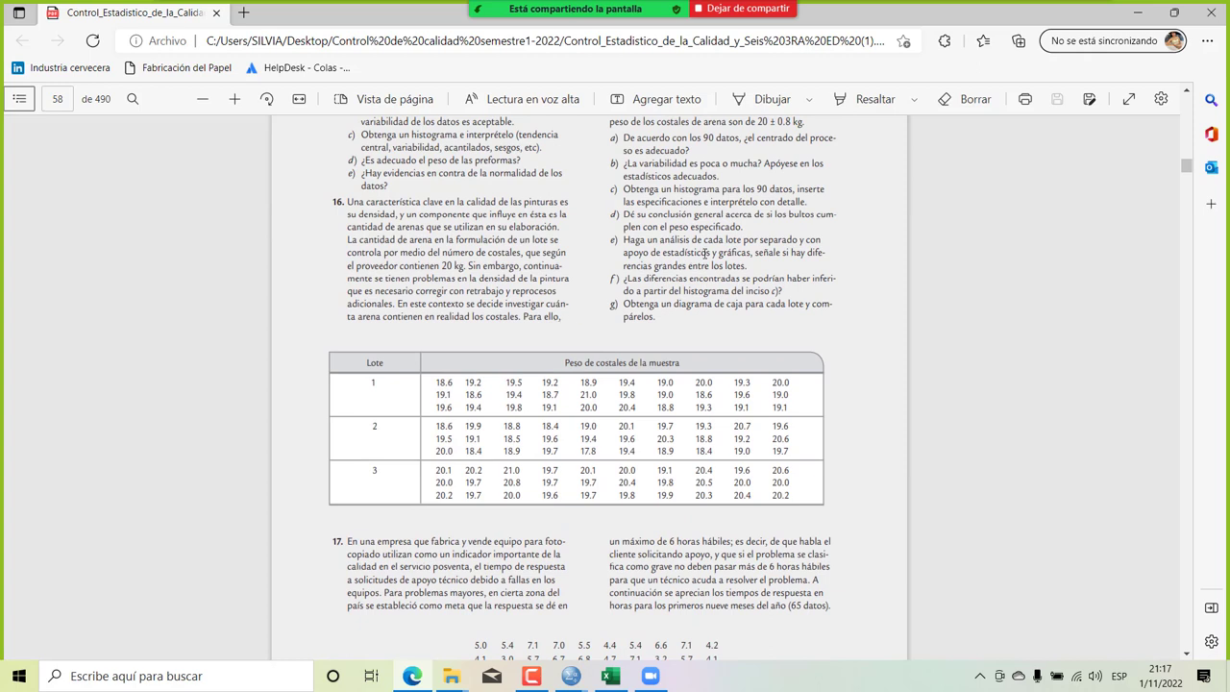
scroll(689, 269, up, 1)
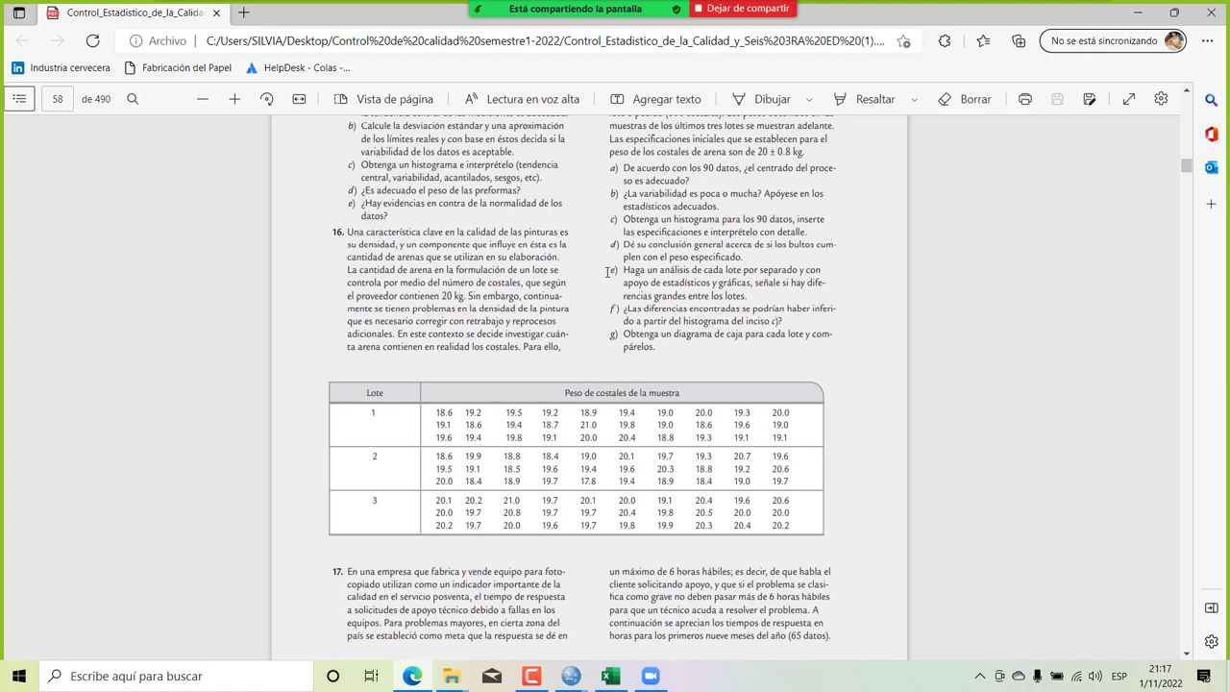
Mark the text of question e) in exercise 16, about analysing each lot separately with statistics and graphs.
drag(611, 271, 824, 280)
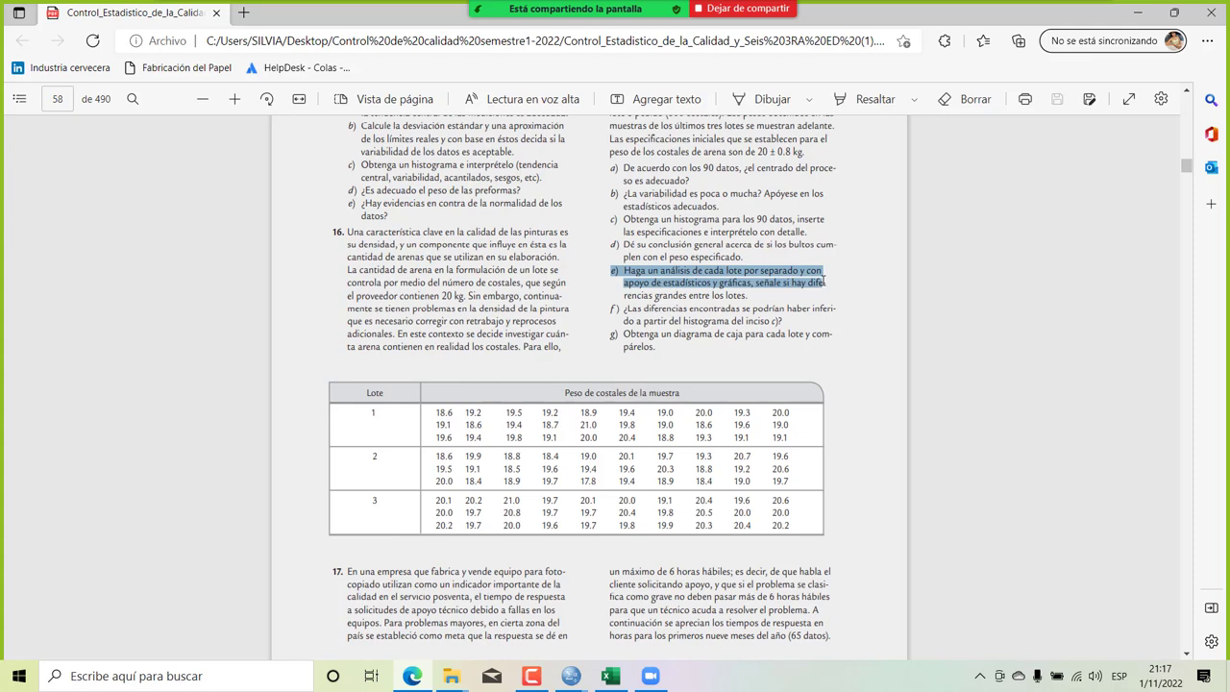
scroll(726, 274, up, 1)
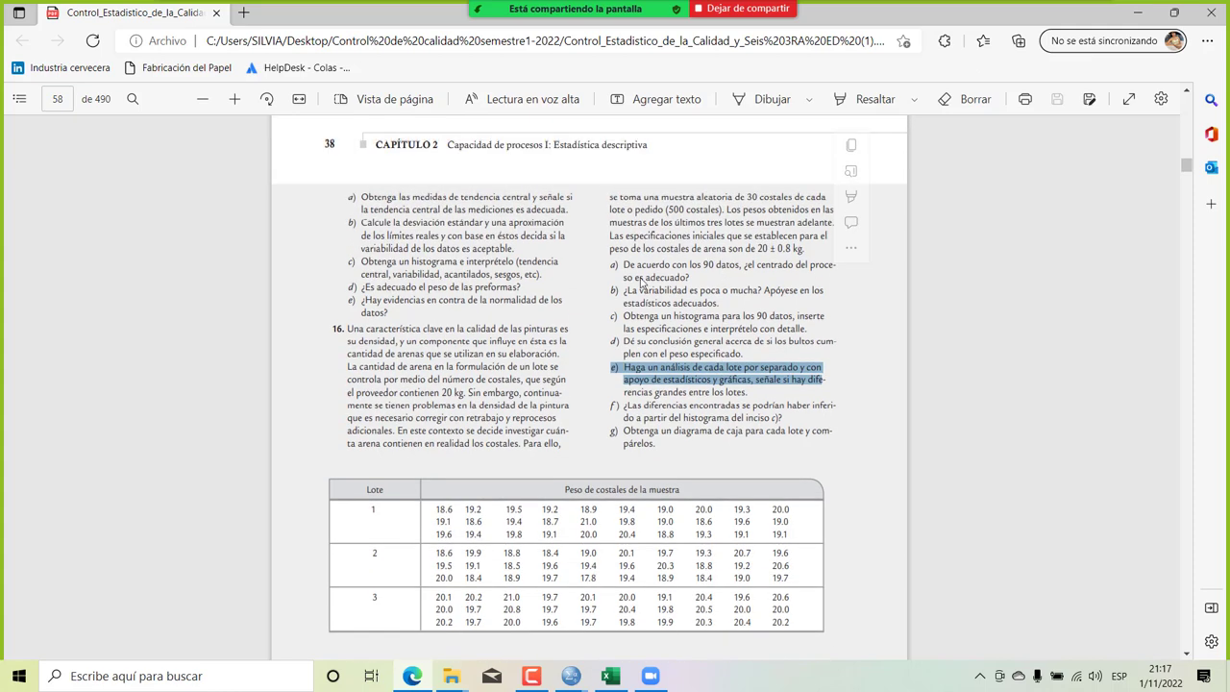
drag(622, 262, 746, 265)
drag(623, 367, 756, 380)
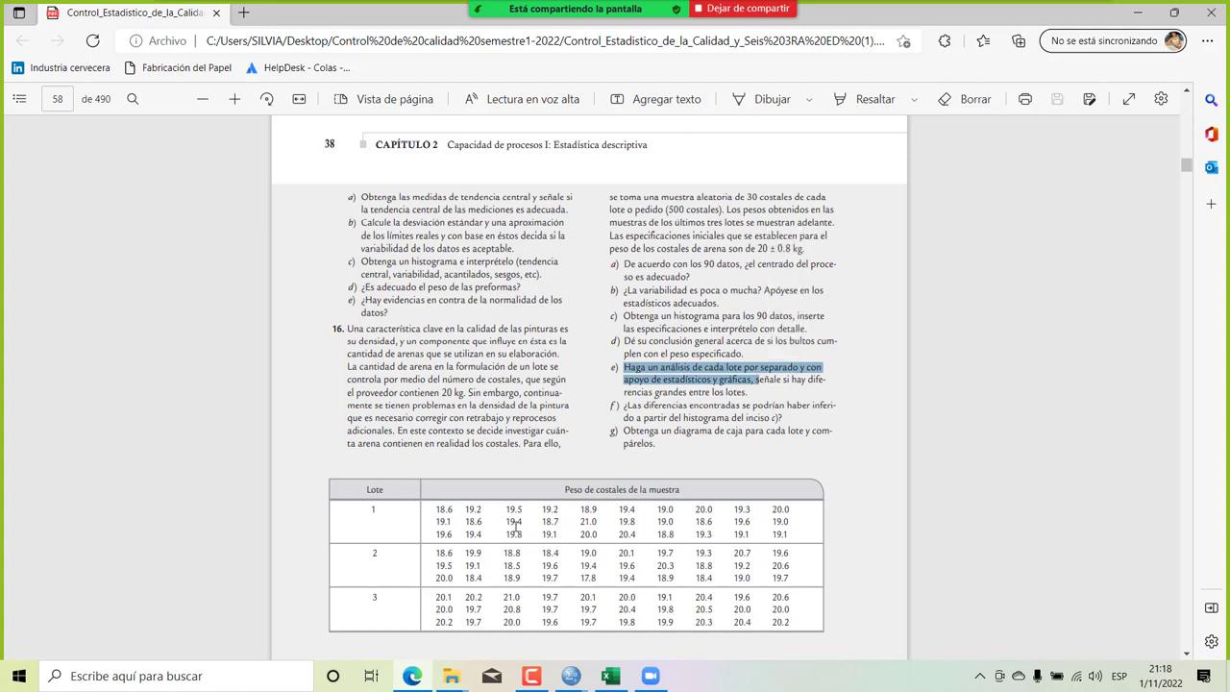
Check the sandbag data in the SPSS data editor against question e) in the PDF, and return to sheet EJ 16 in Excel.
click(570, 676)
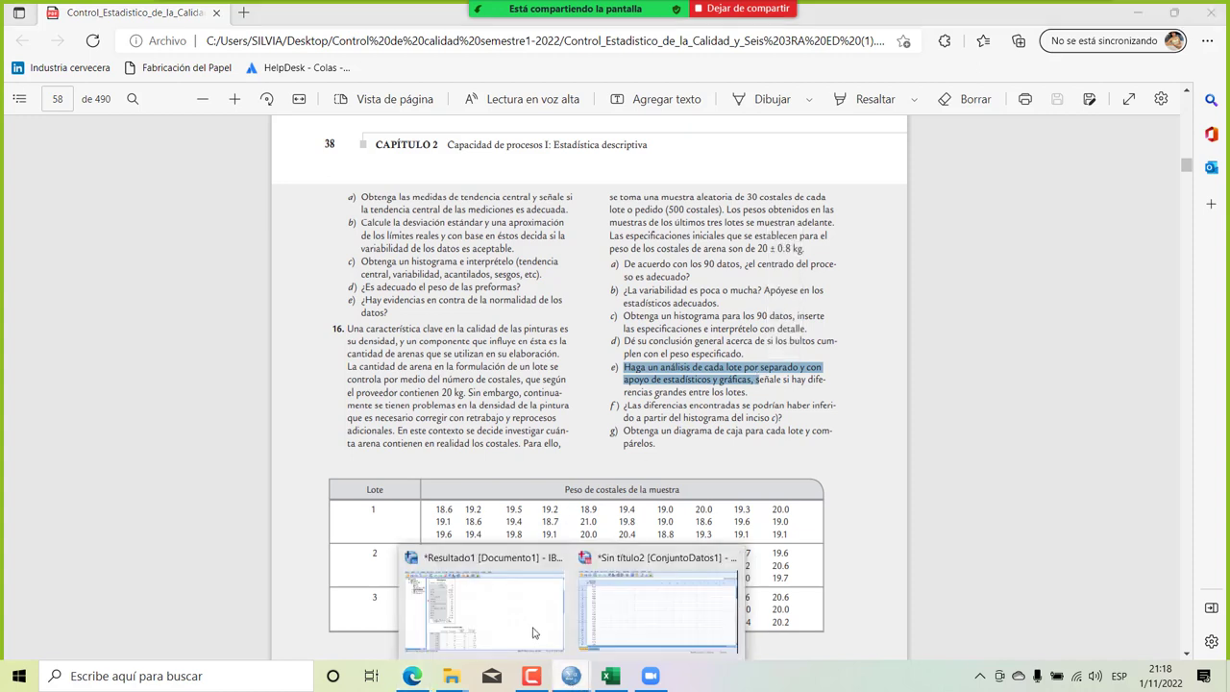
click(615, 634)
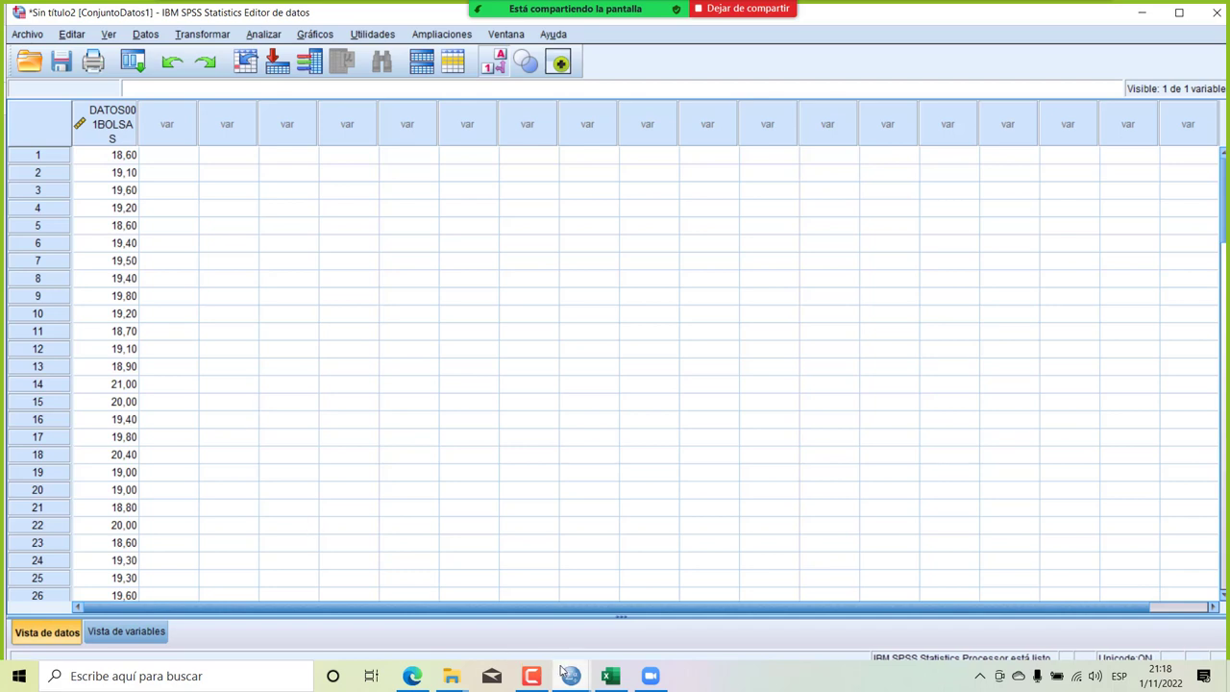
mouse_move(563, 670)
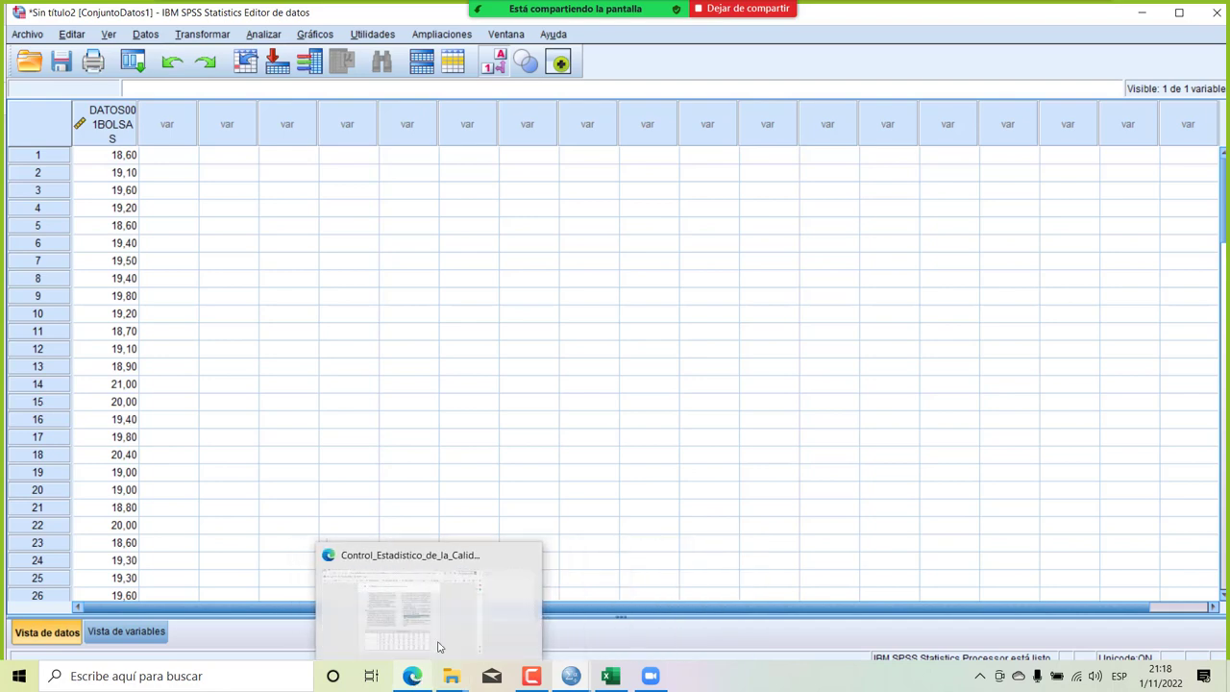
click(428, 622)
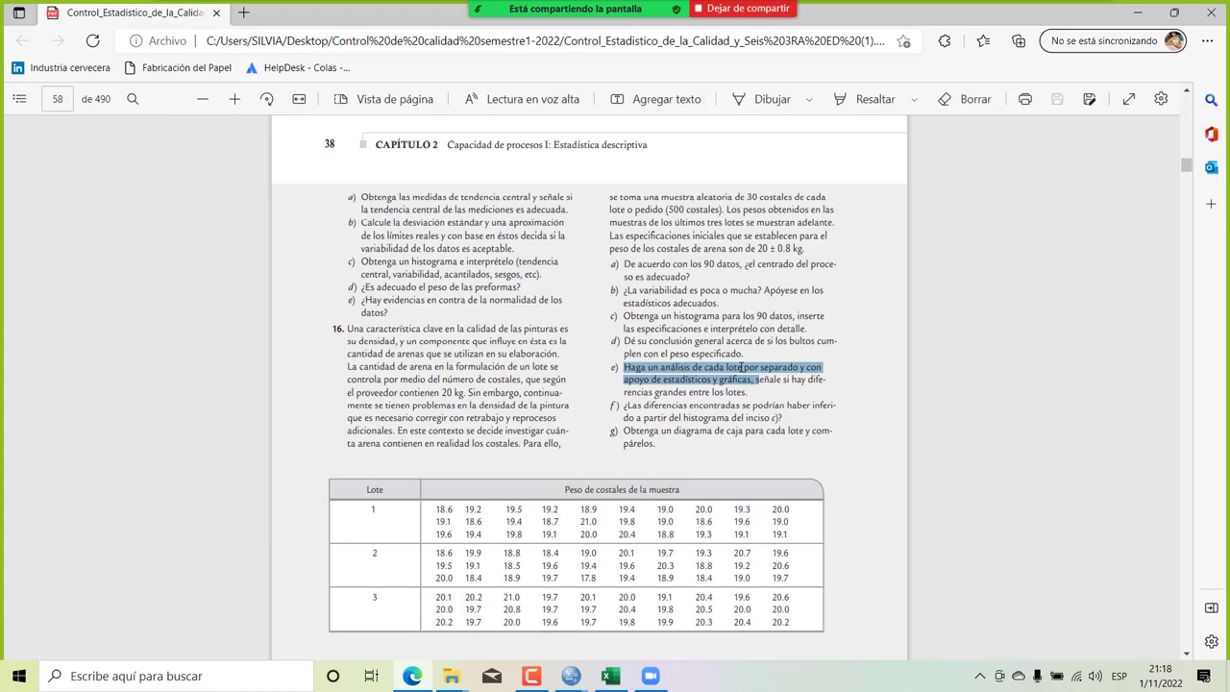
click(611, 676)
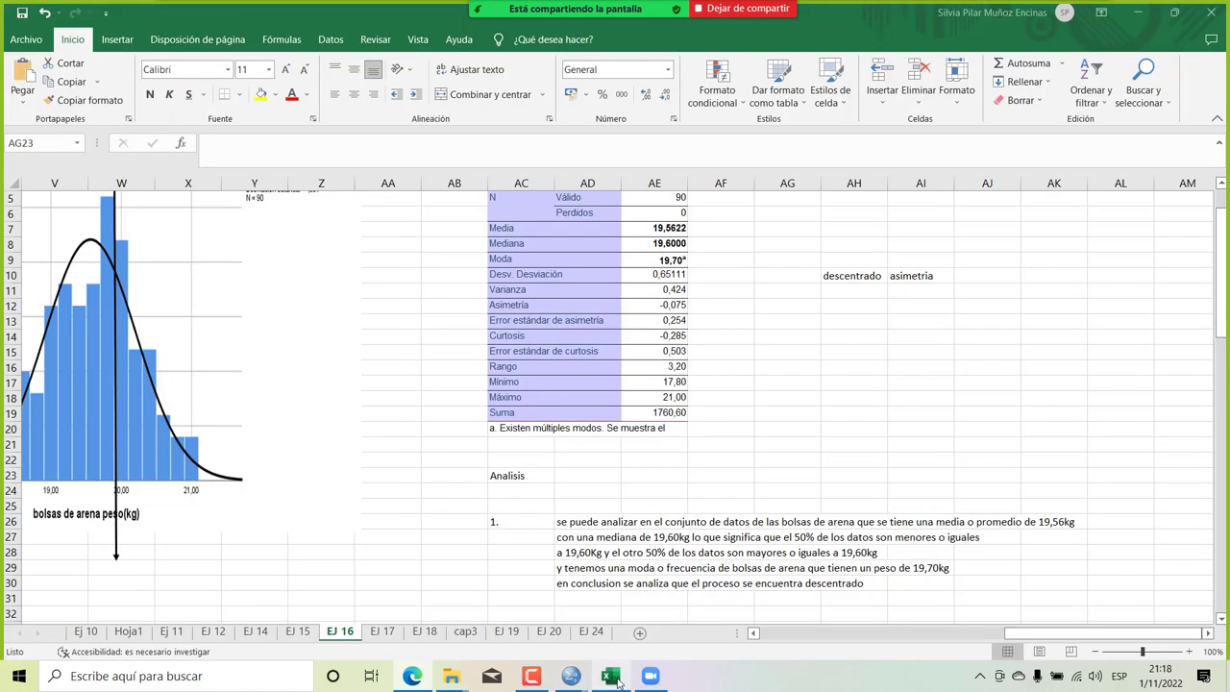
Check the Media, Mediana and Moda values in the statistics table against the written conclusion in AD30.
click(732, 507)
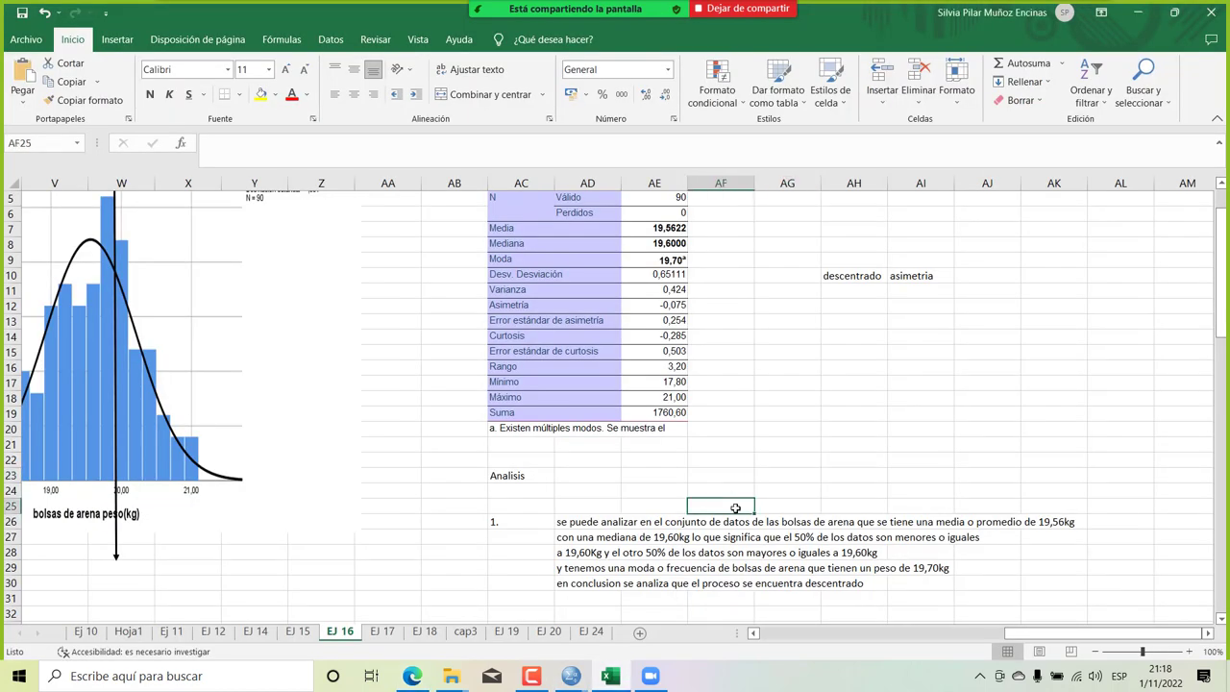
click(600, 504)
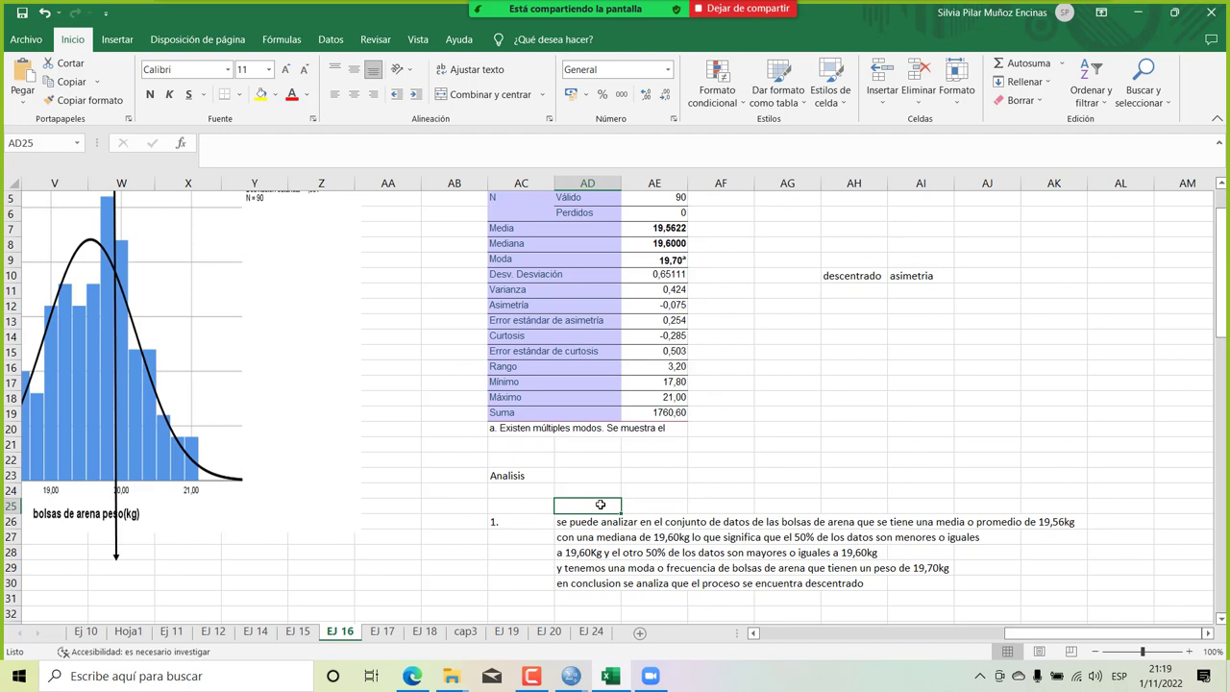
scroll(599, 504, up, 1)
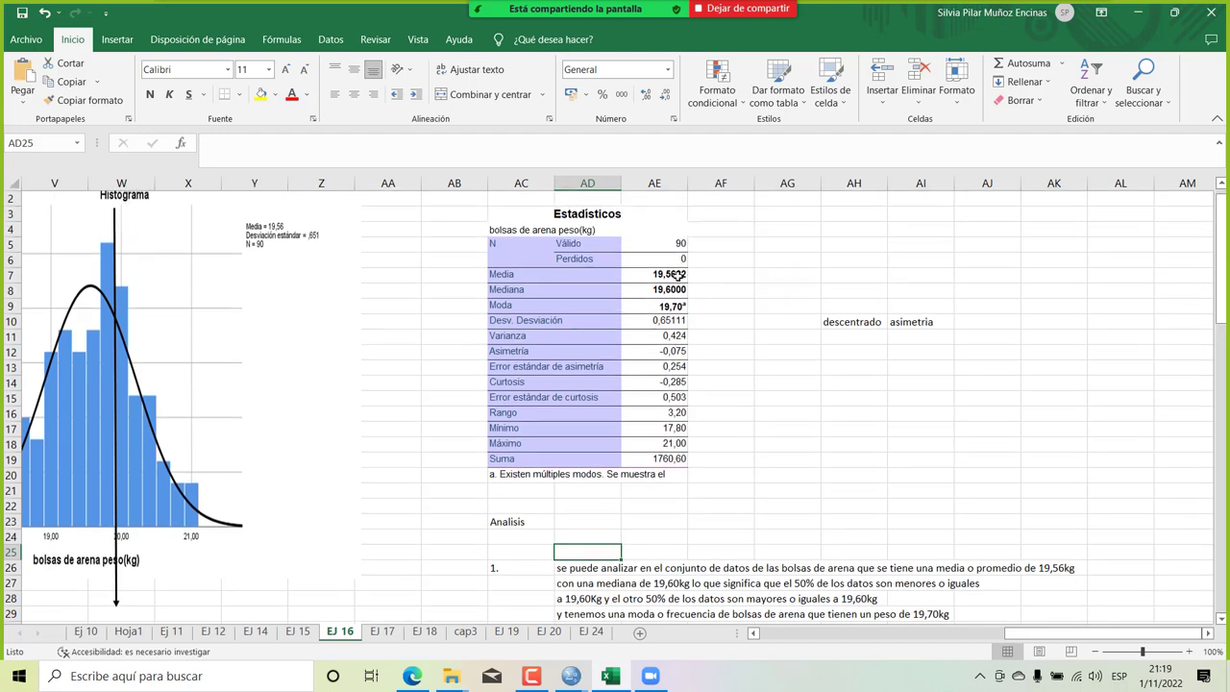
scroll(704, 438, down, 1)
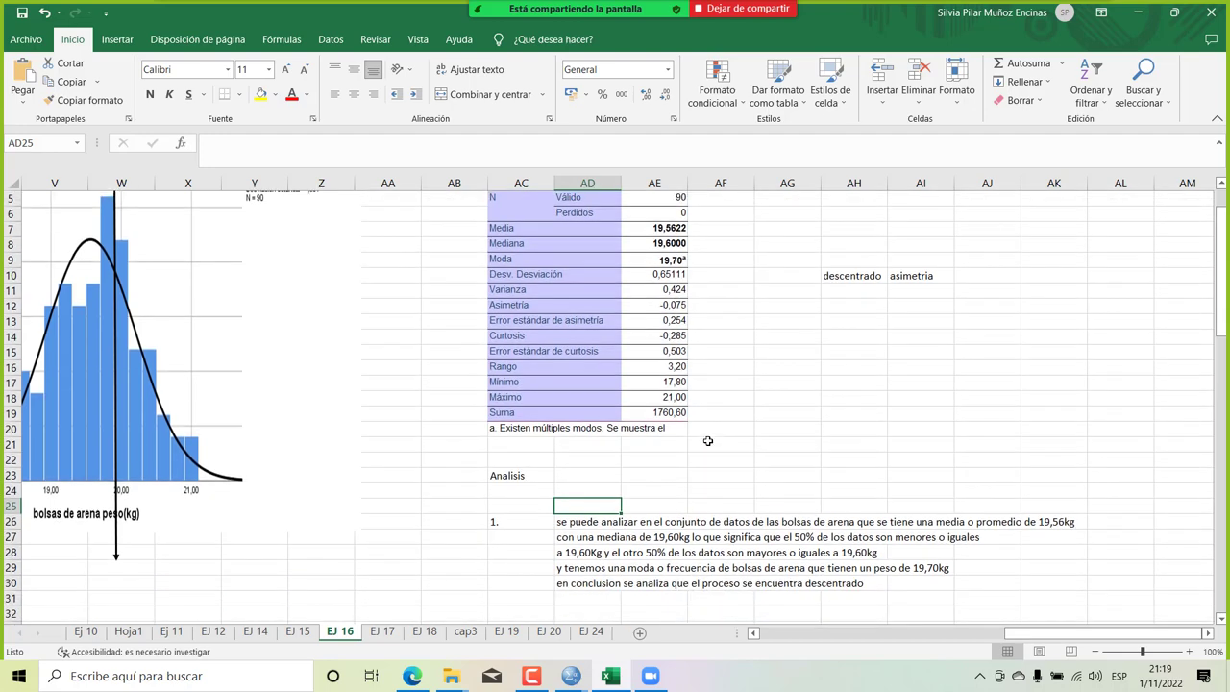
click(605, 581)
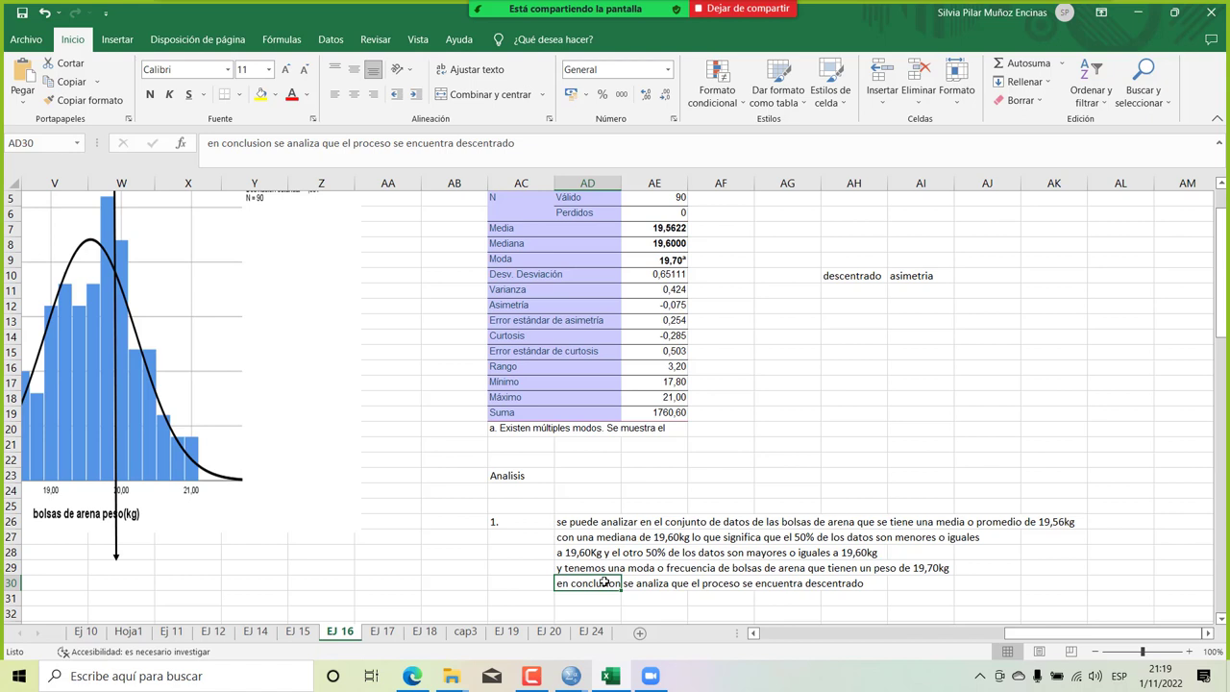
Note 20kg in cell AH15 and the mean 19,56 in AG15 beside the statistics table.
click(860, 354)
text(20kg)
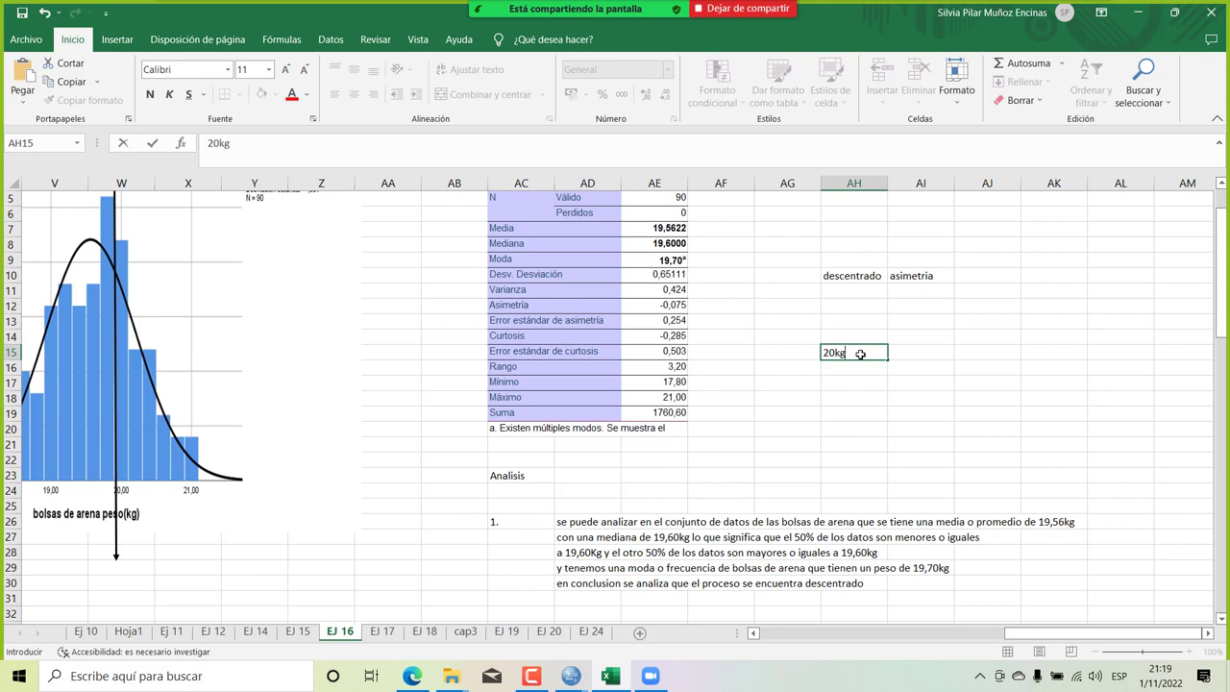
key(Return)
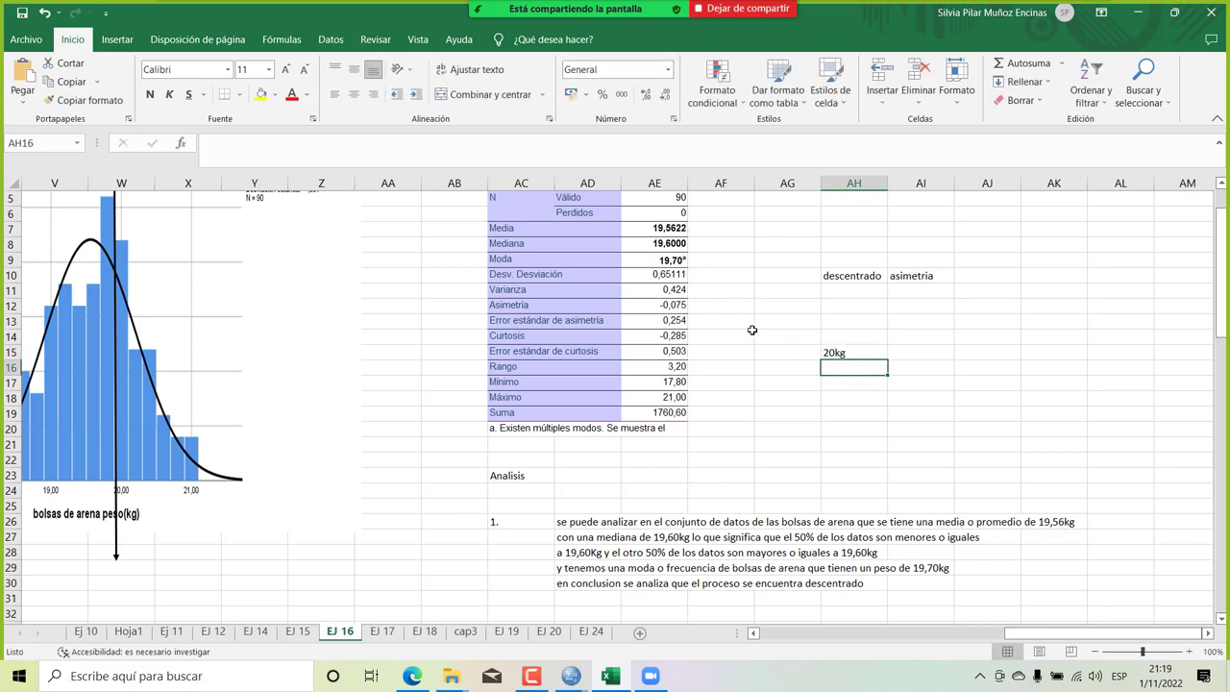
click(787, 357)
text(19,56)
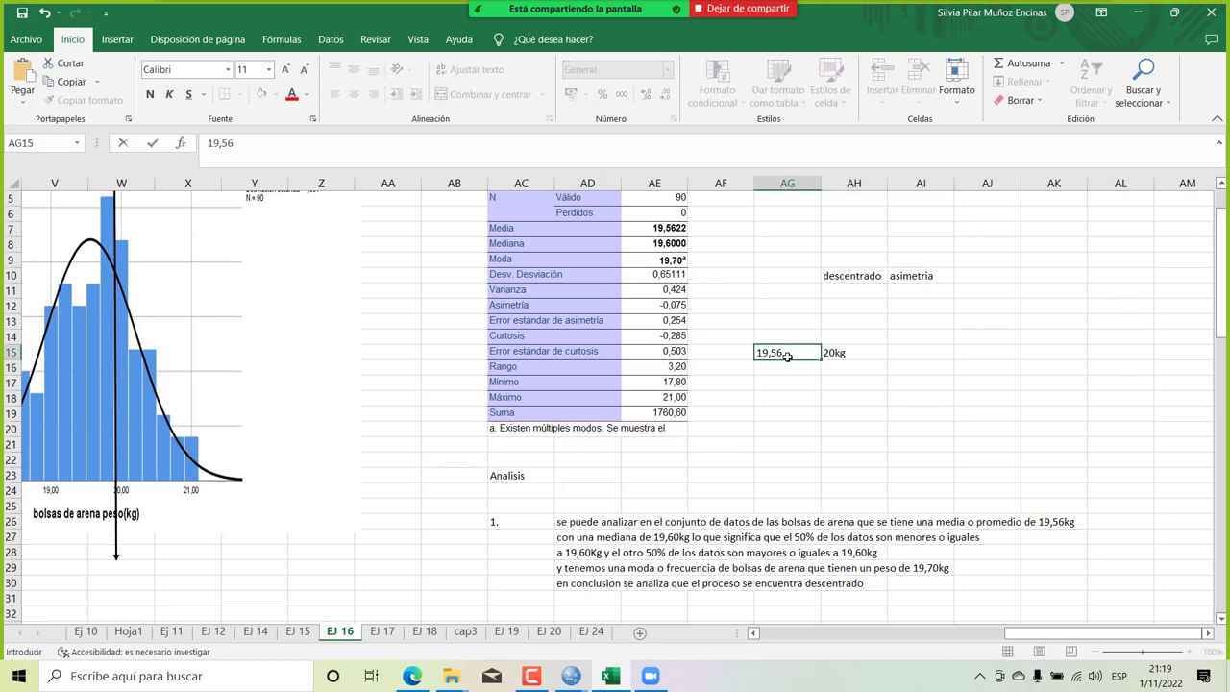
key(Return)
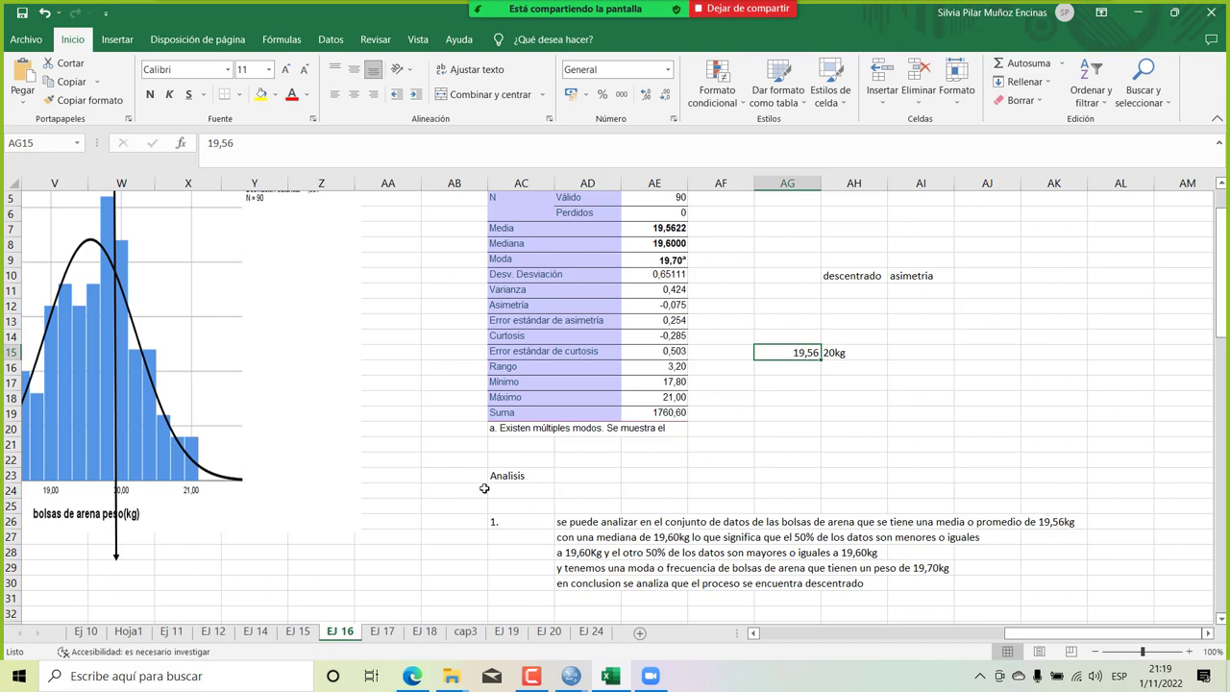
Extend the conclusion in AD30 by adding "hacia la izquierda" after "descentrado".
scroll(433, 453, left, 2)
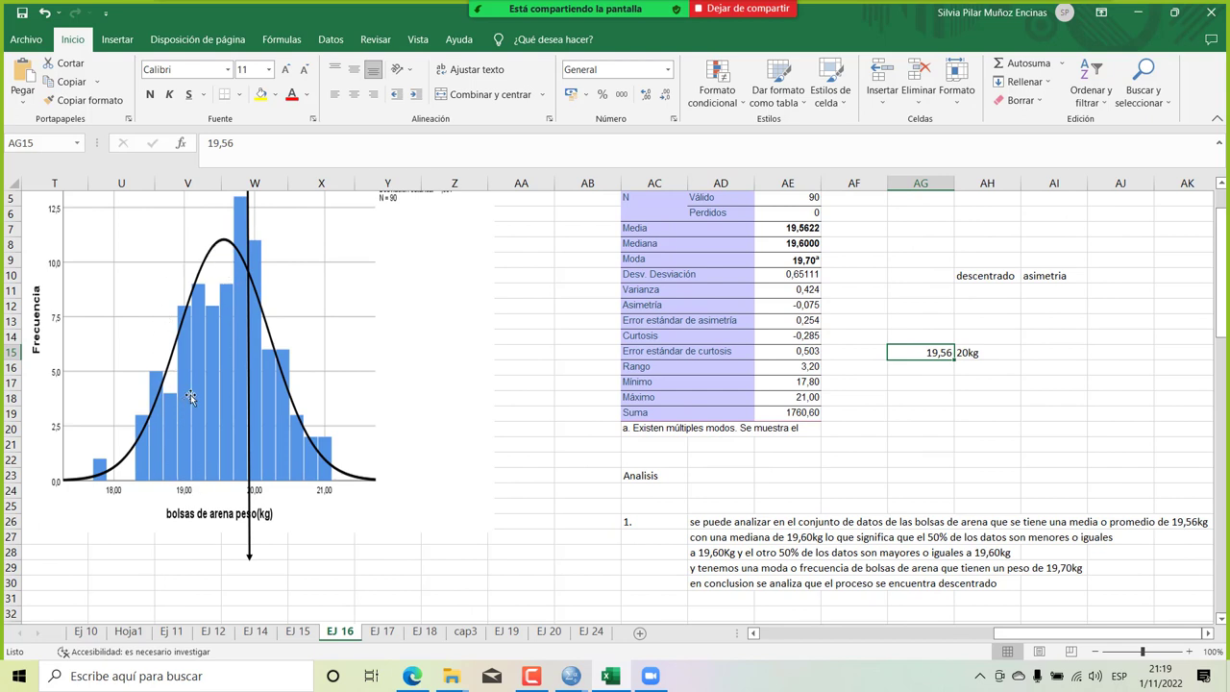
click(722, 587)
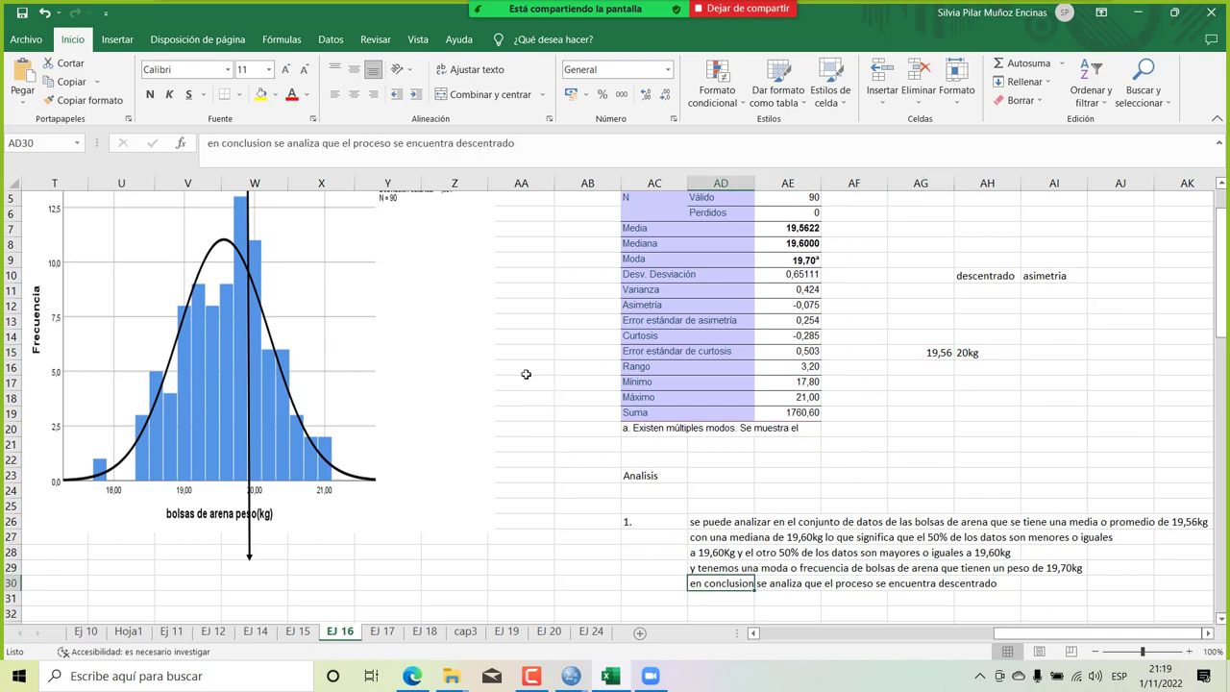
click(550, 144)
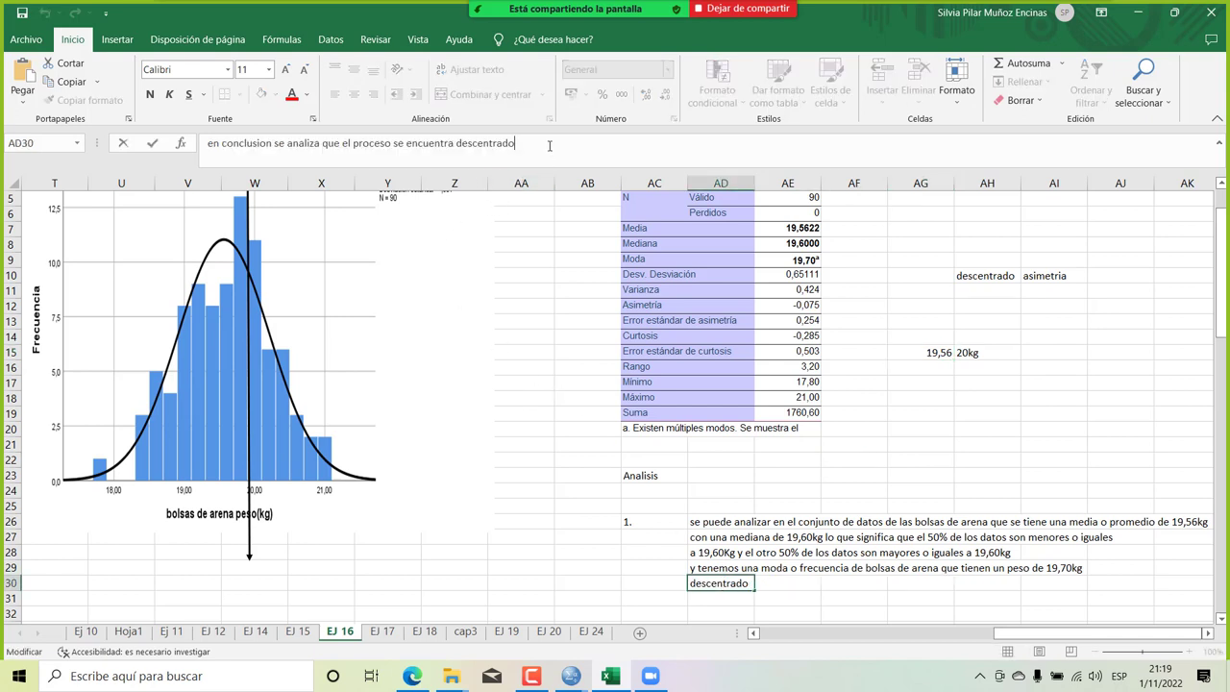
text(hacia la izquierda)
key(Return)
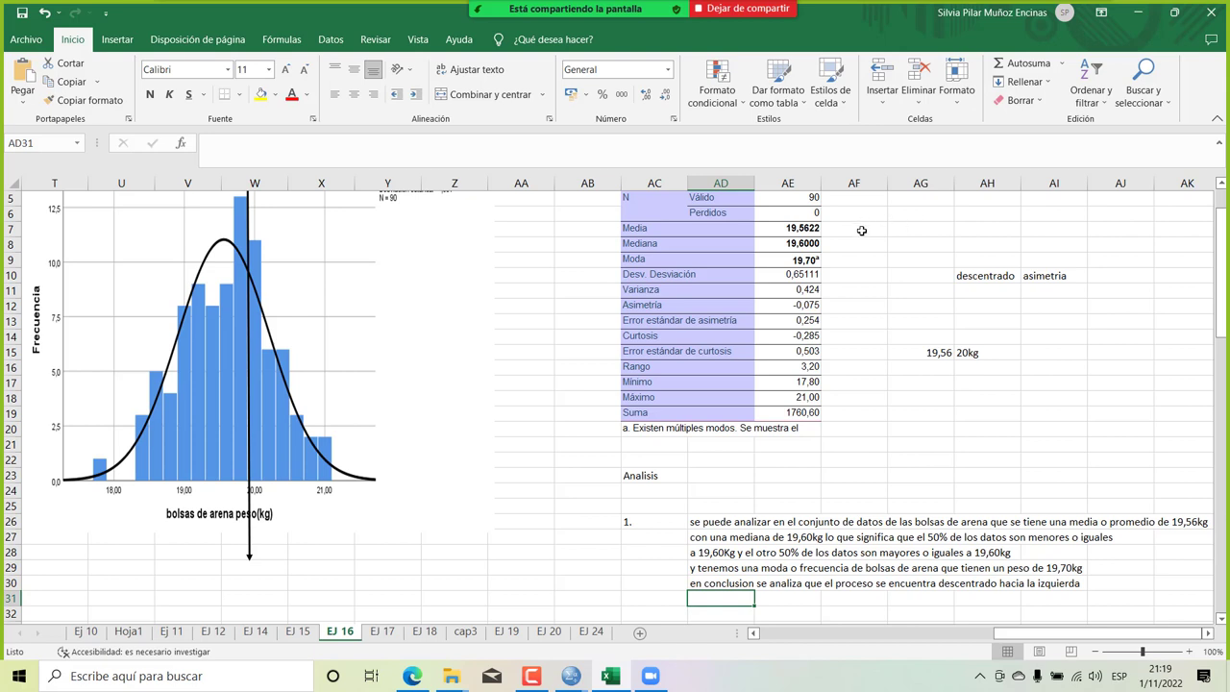
Clear the 19,56 from AG15 and enter 22 in AI15, beside the 20kg note.
click(929, 352)
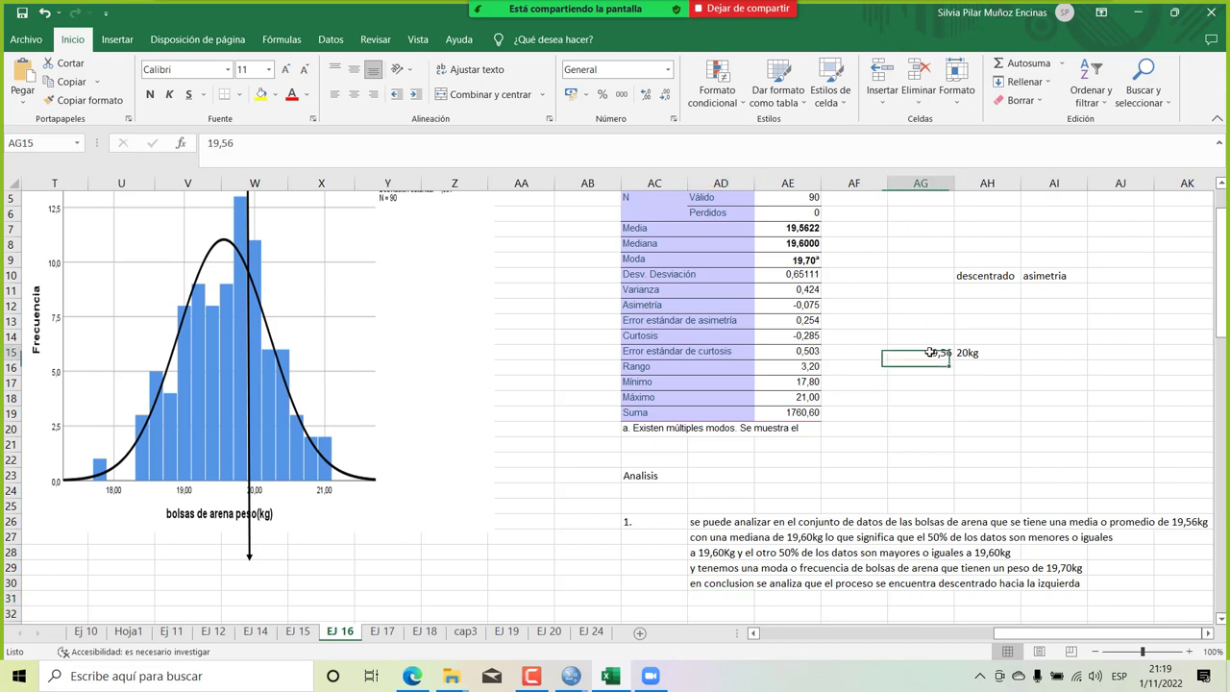
key(Delete)
click(1043, 356)
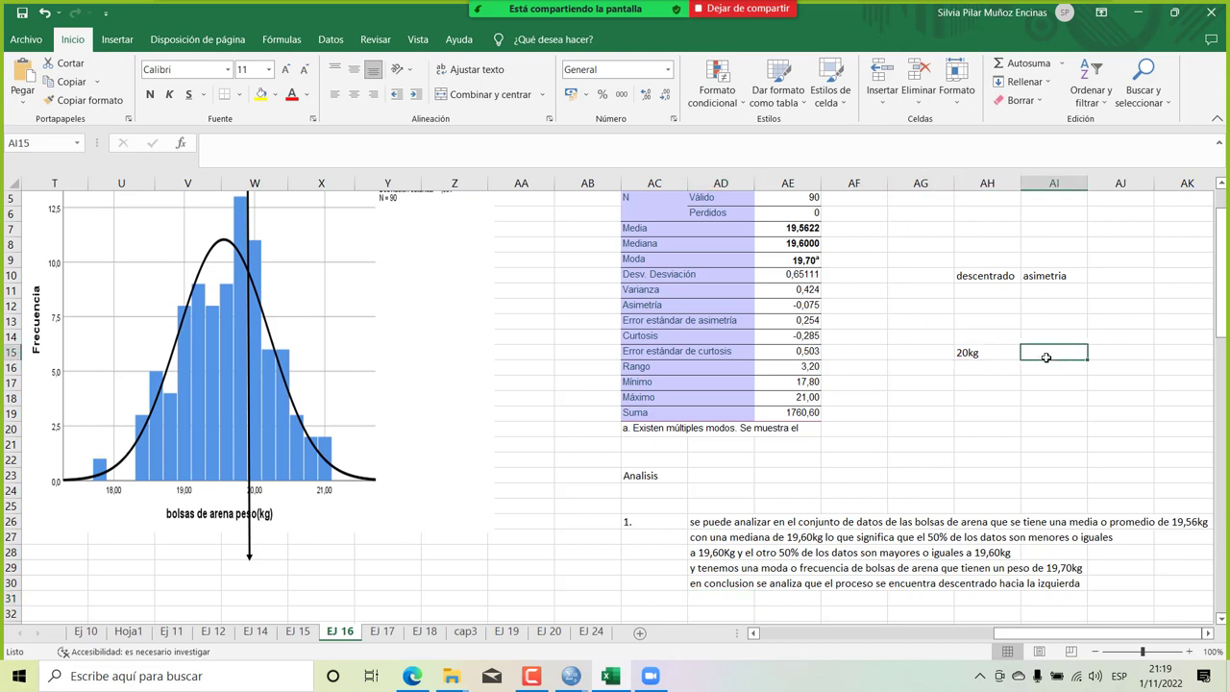
text(22)
key(Return)
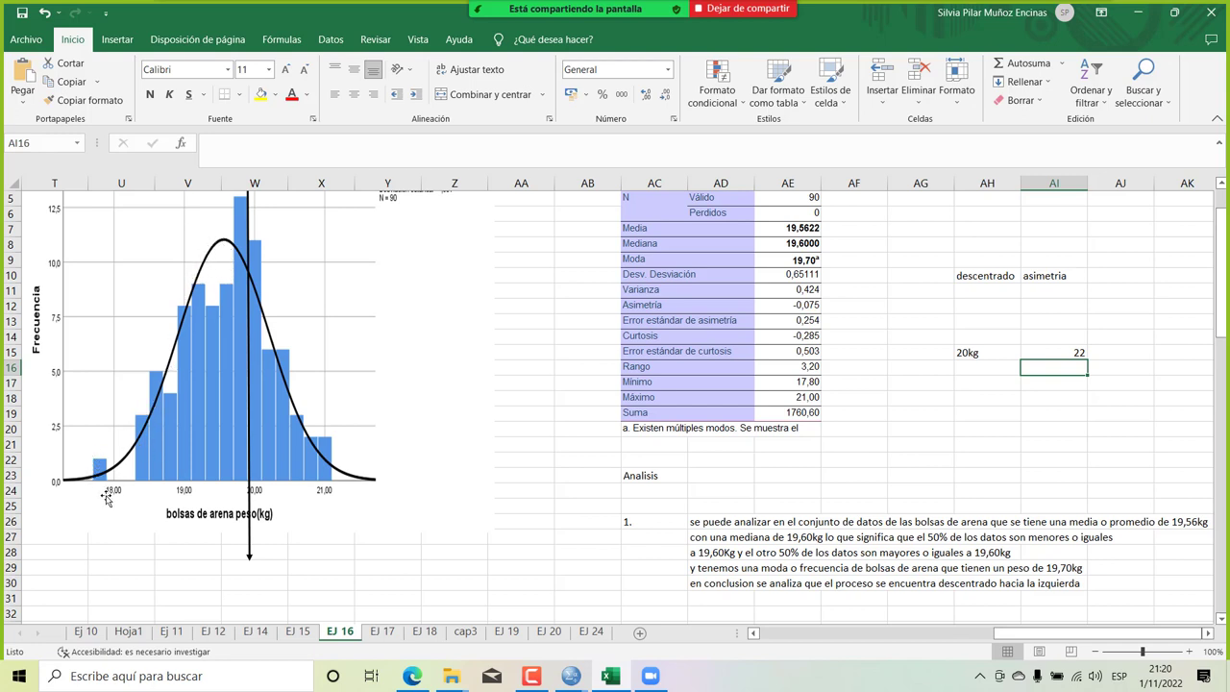
Compare the Asimetría value in AE12 with the histogram's shape and the written analysis.
click(813, 305)
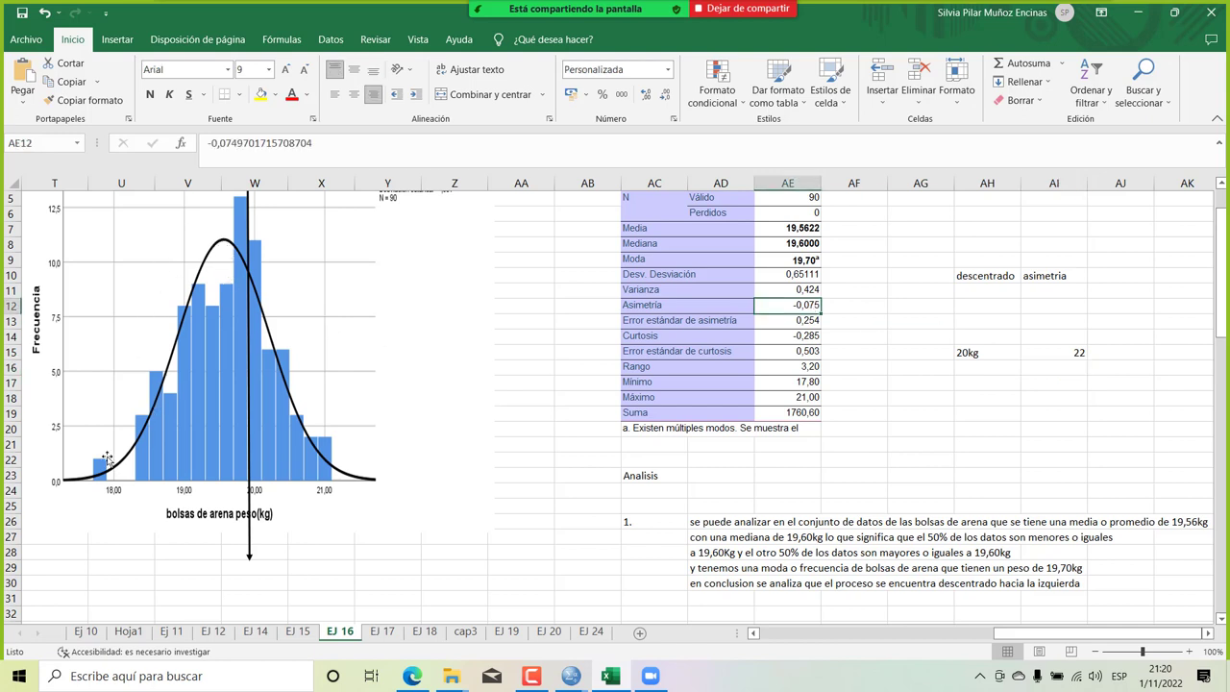
click(843, 445)
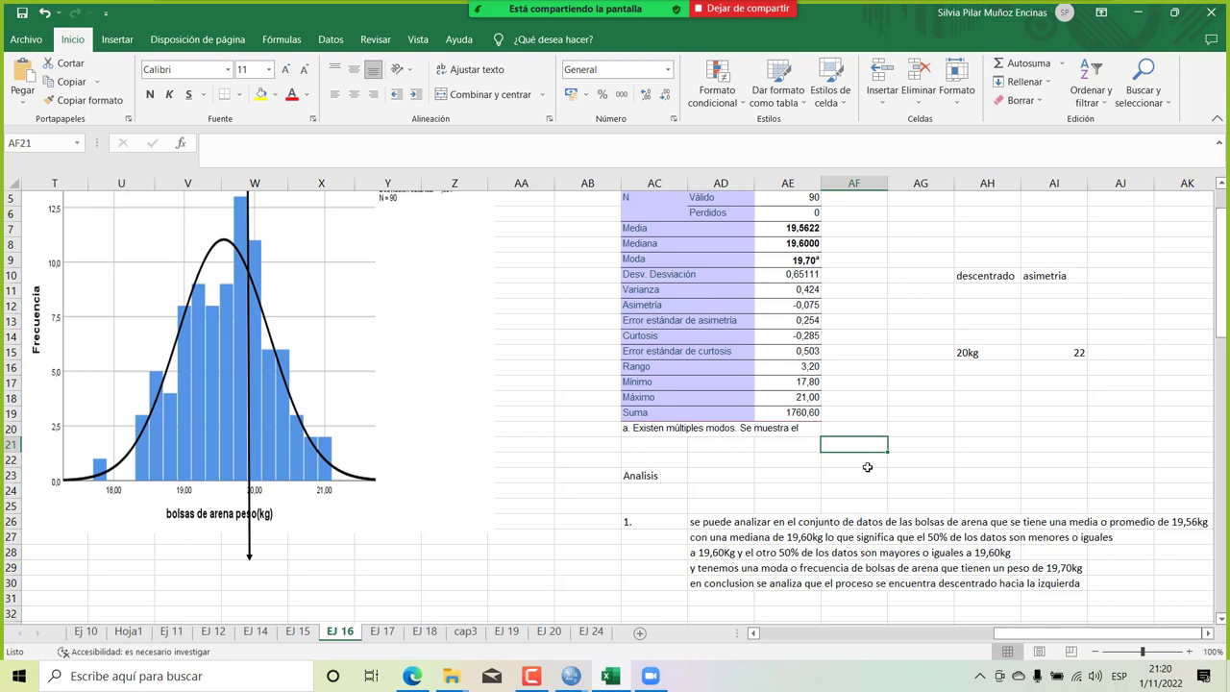
scroll(867, 467, down, 1)
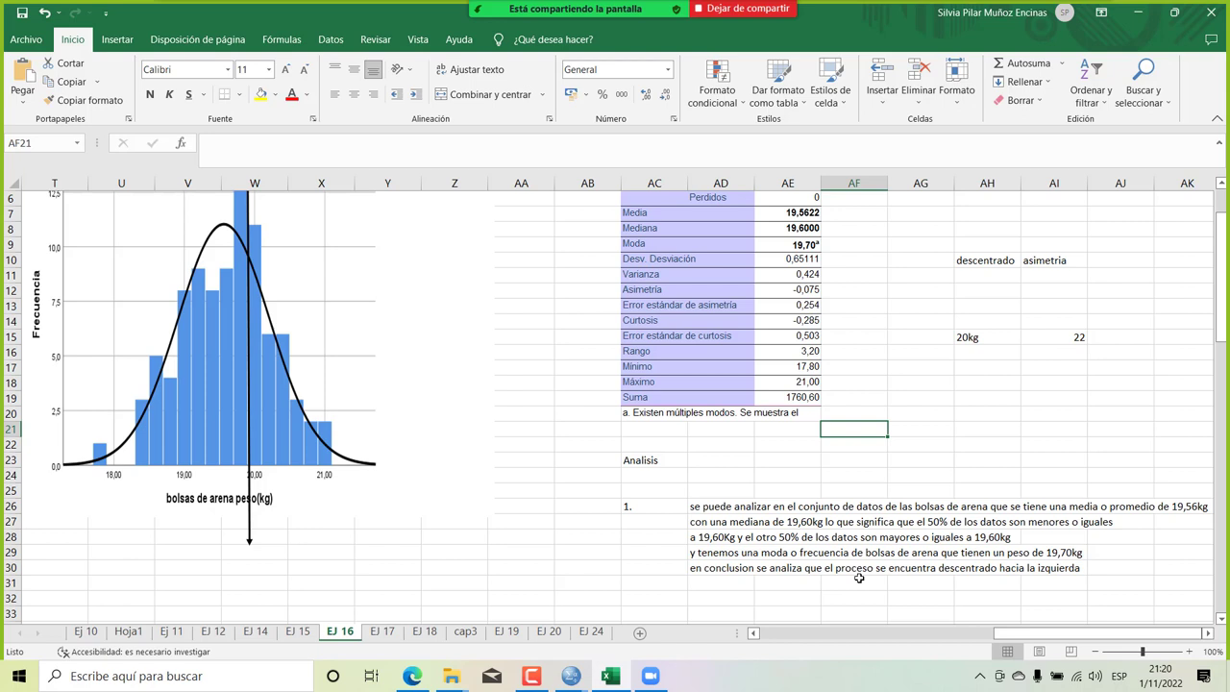
Label the 20kg note by entering "valor nominal" in AH14 above it.
click(1001, 321)
text(val)
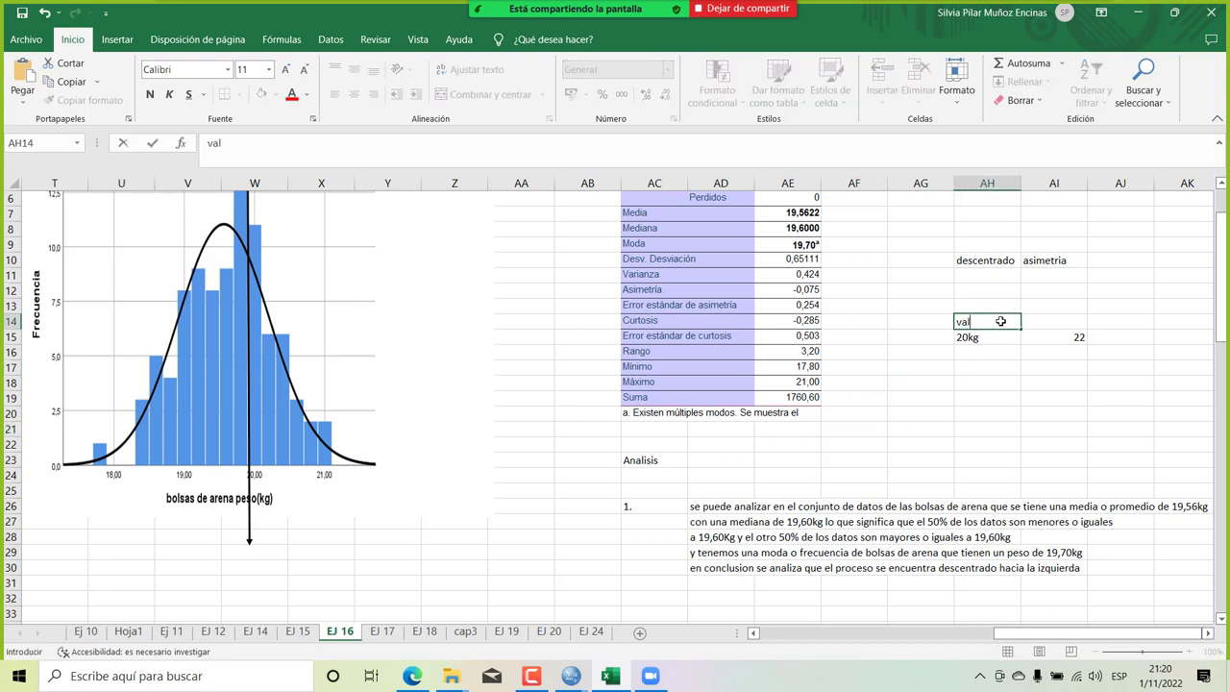
text(or nominal)
key(Up)
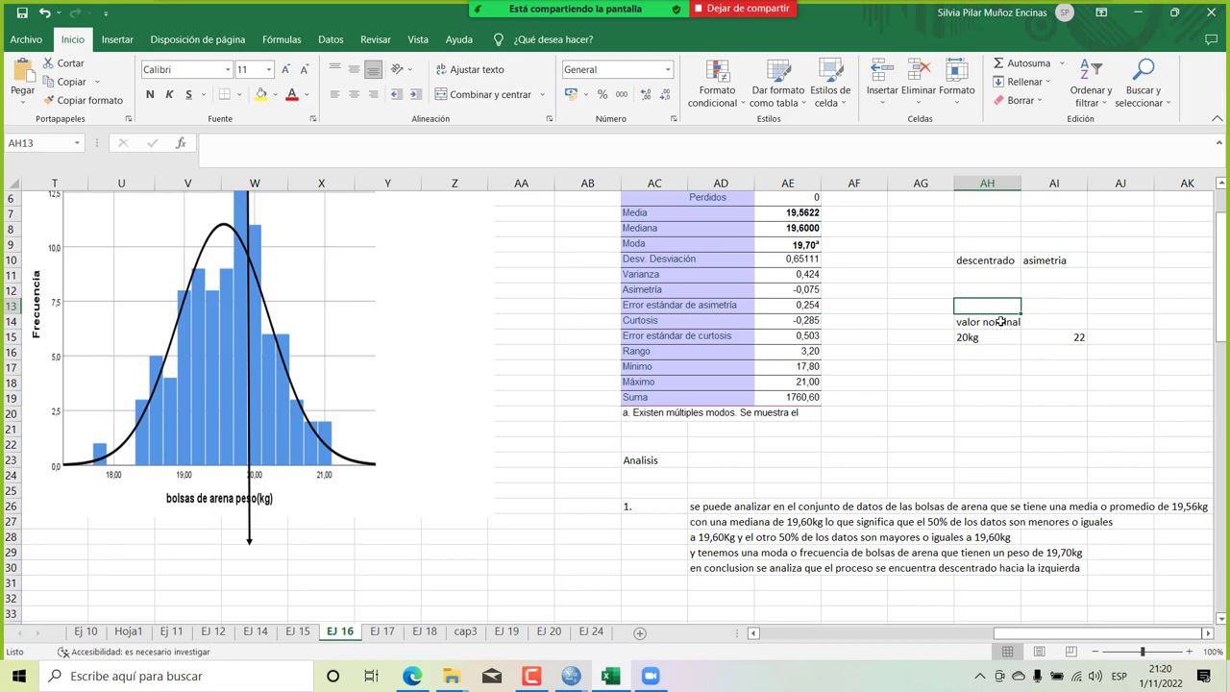
click(982, 337)
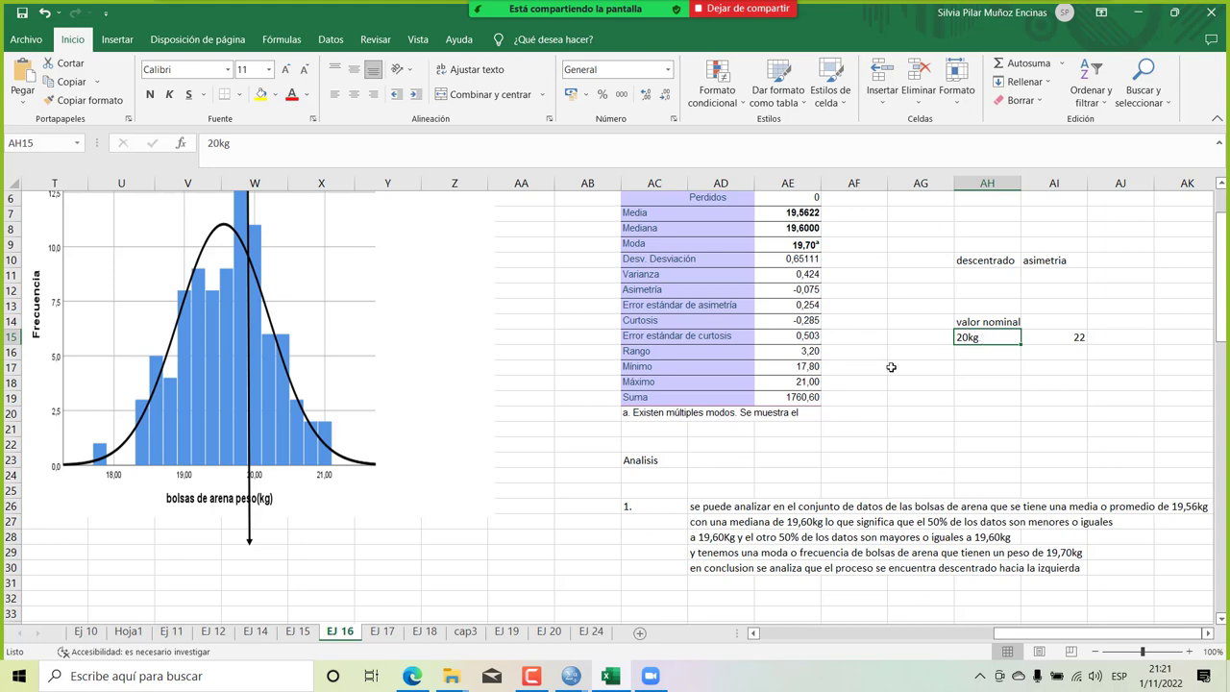
Consult the statement and questions of exercise 16 in the textbook PDF in Edge, and return to Excel.
mouse_move(411, 676)
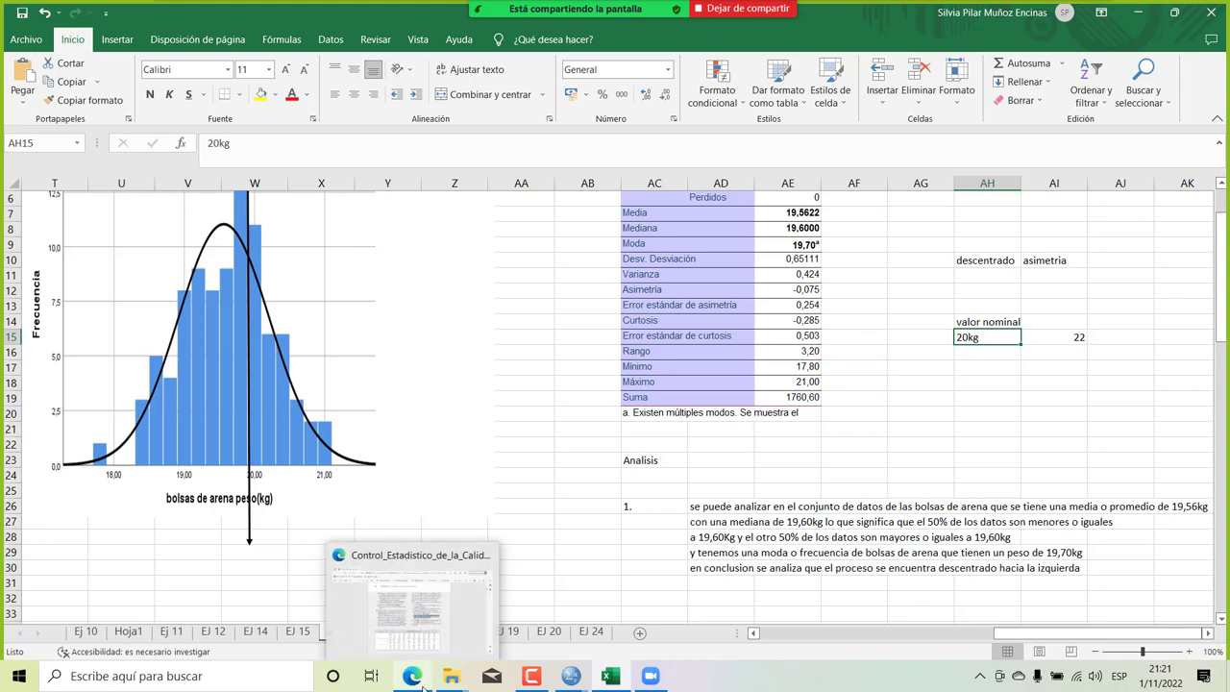
click(399, 607)
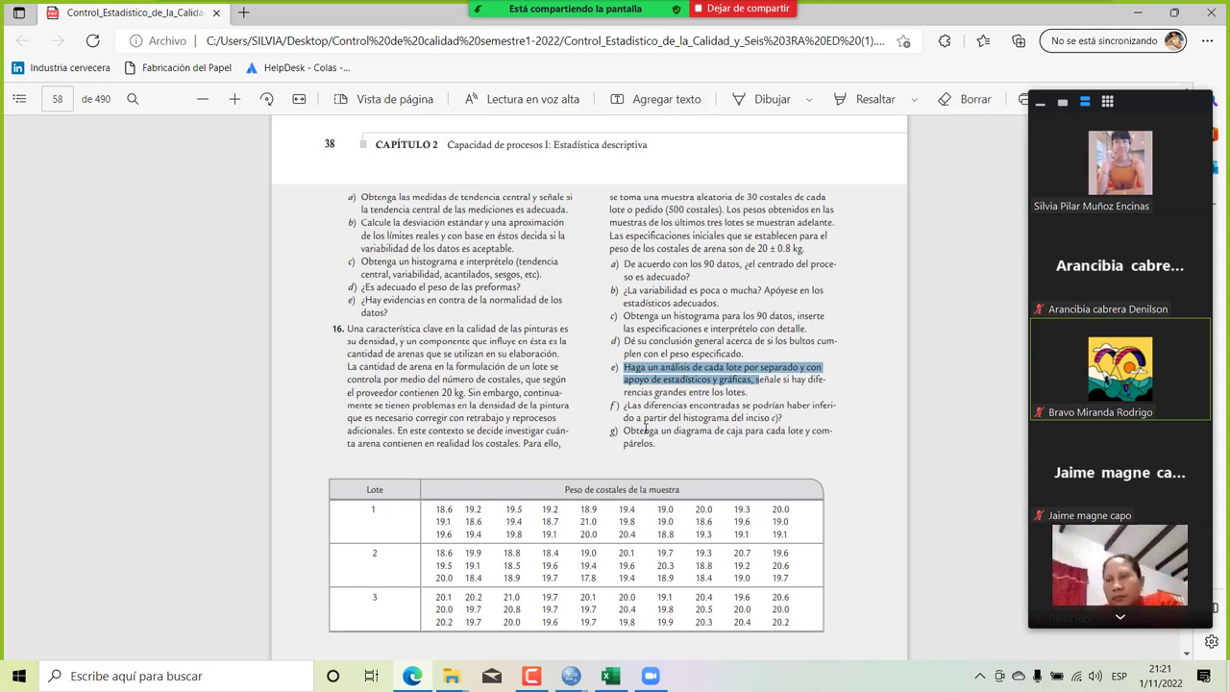
key(alt+Tab)
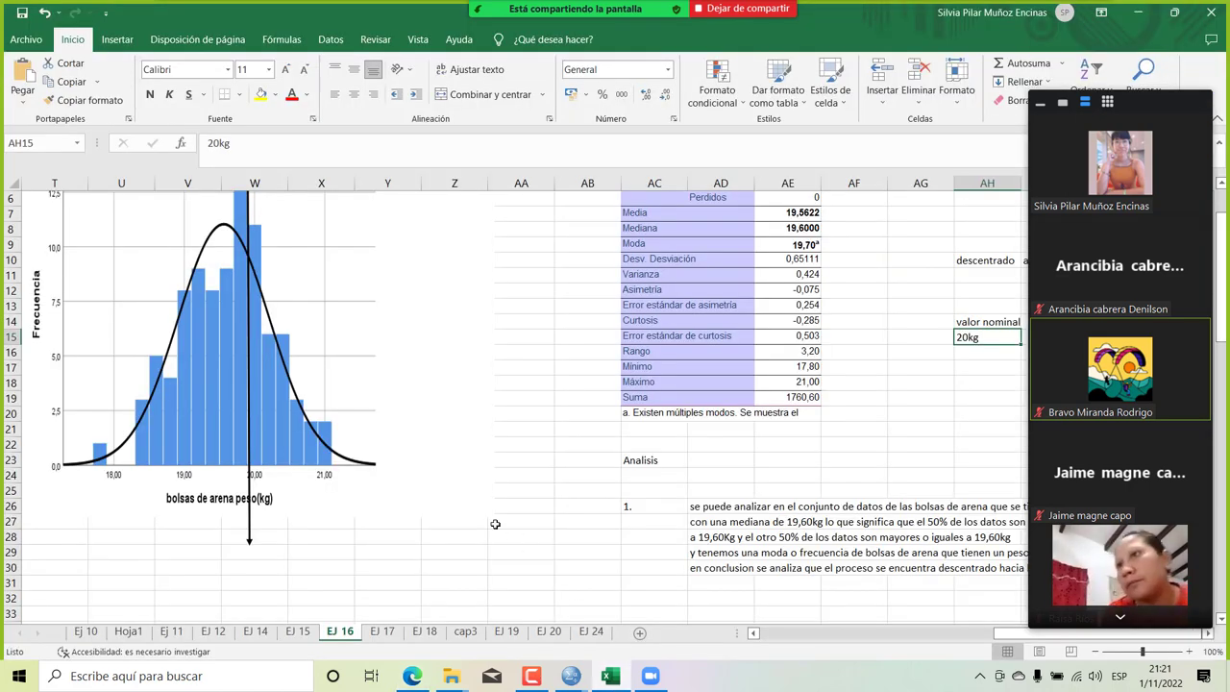
Review the specifications listed in R4:R10, covering the nominal value and the ES and EI limits, next to the histogram.
scroll(495, 524, left, 4)
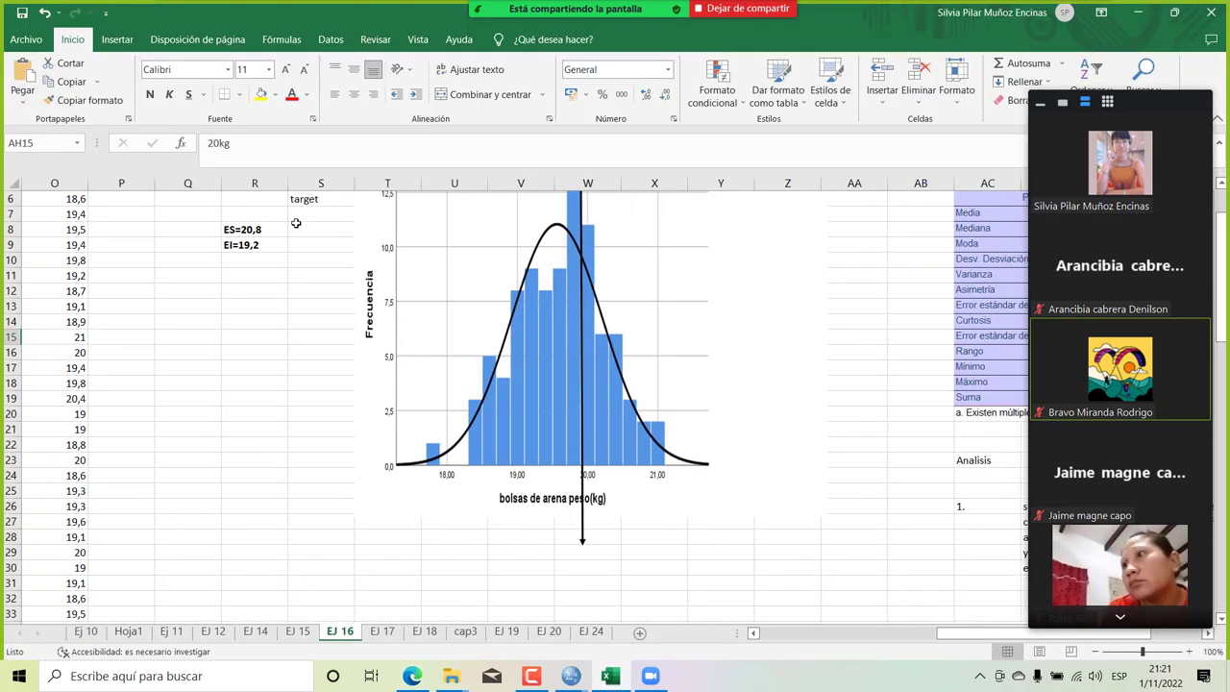
click(280, 228)
scroll(279, 230, up, 2)
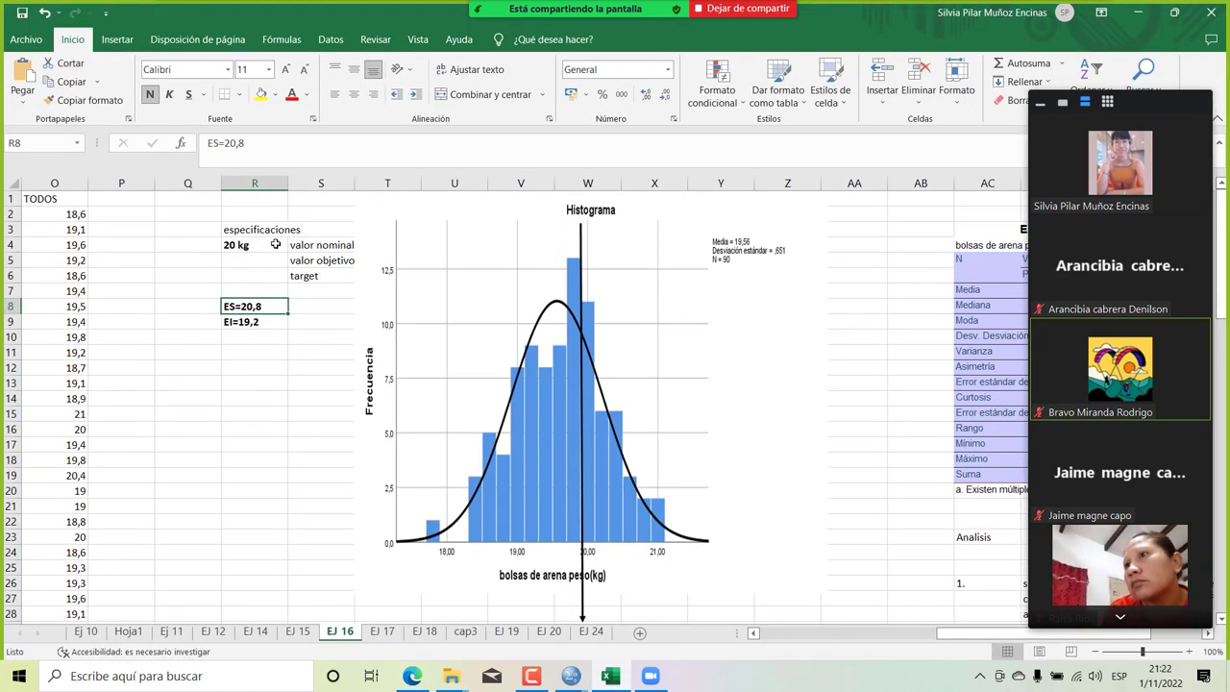
click(273, 248)
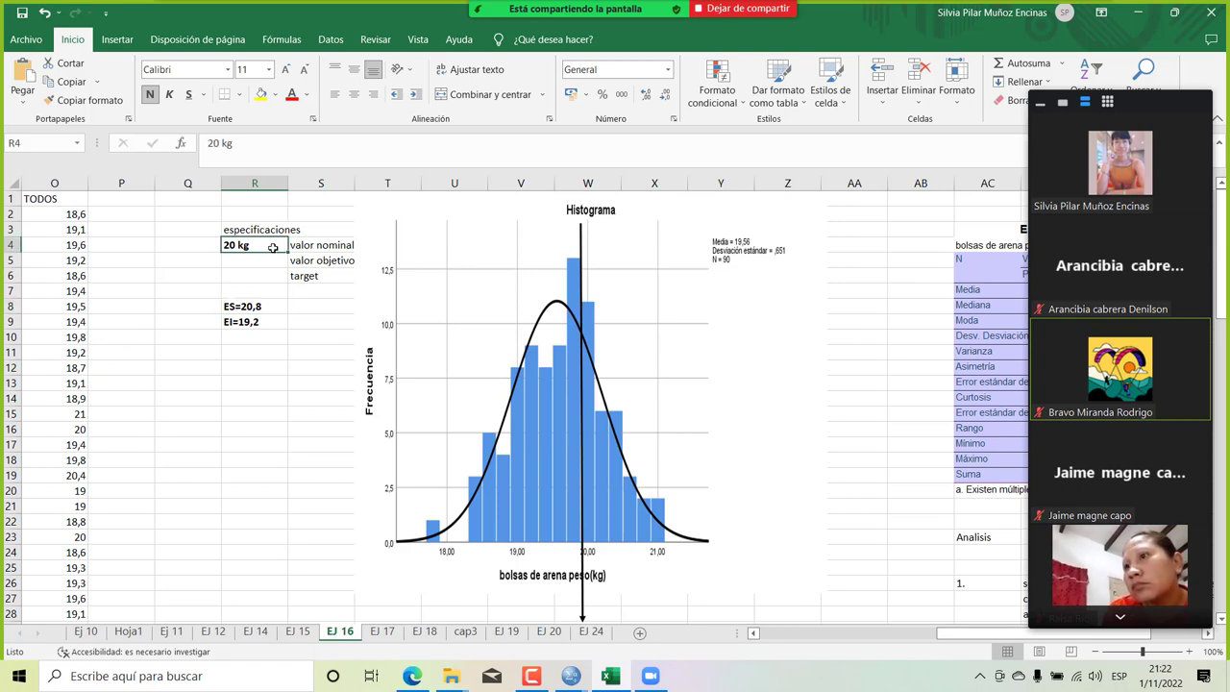
key(shift+Down)
key(shift+Down)
key(shift+Down)
key(shift+Down)
key(shift+Down)
key(shift+Down)
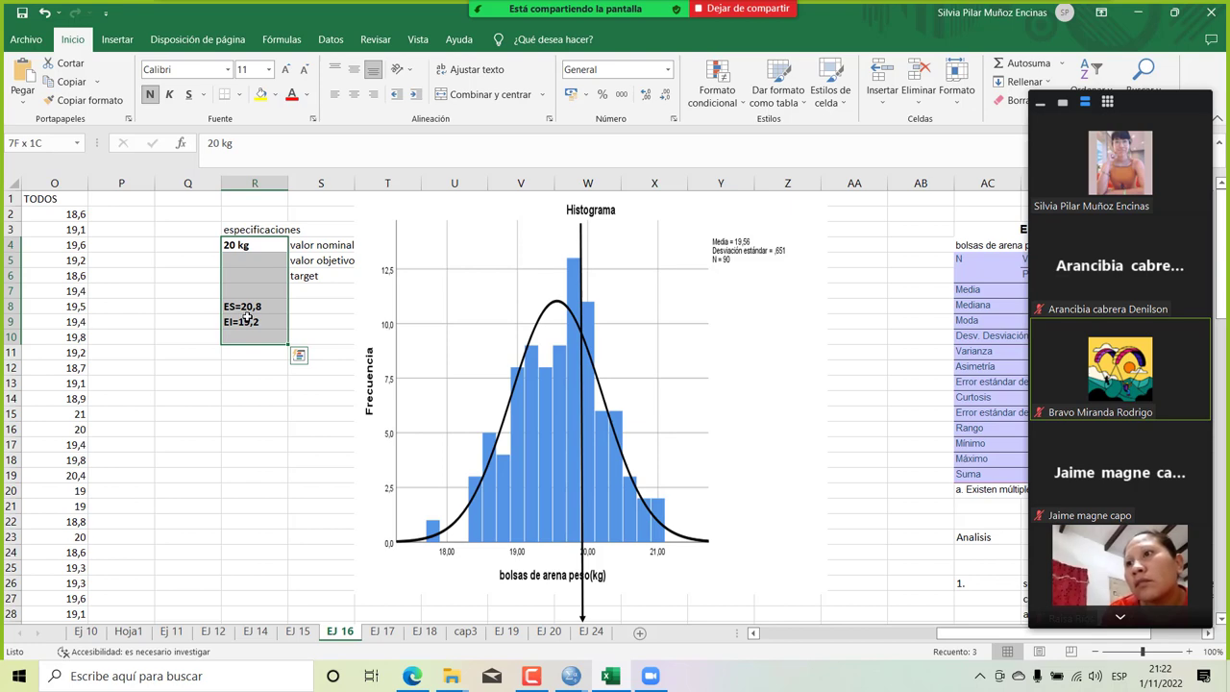
Enter 20 in AF7, AF8 and AF9 beside the Media, Mediana and Moda values.
scroll(247, 318, right, 5)
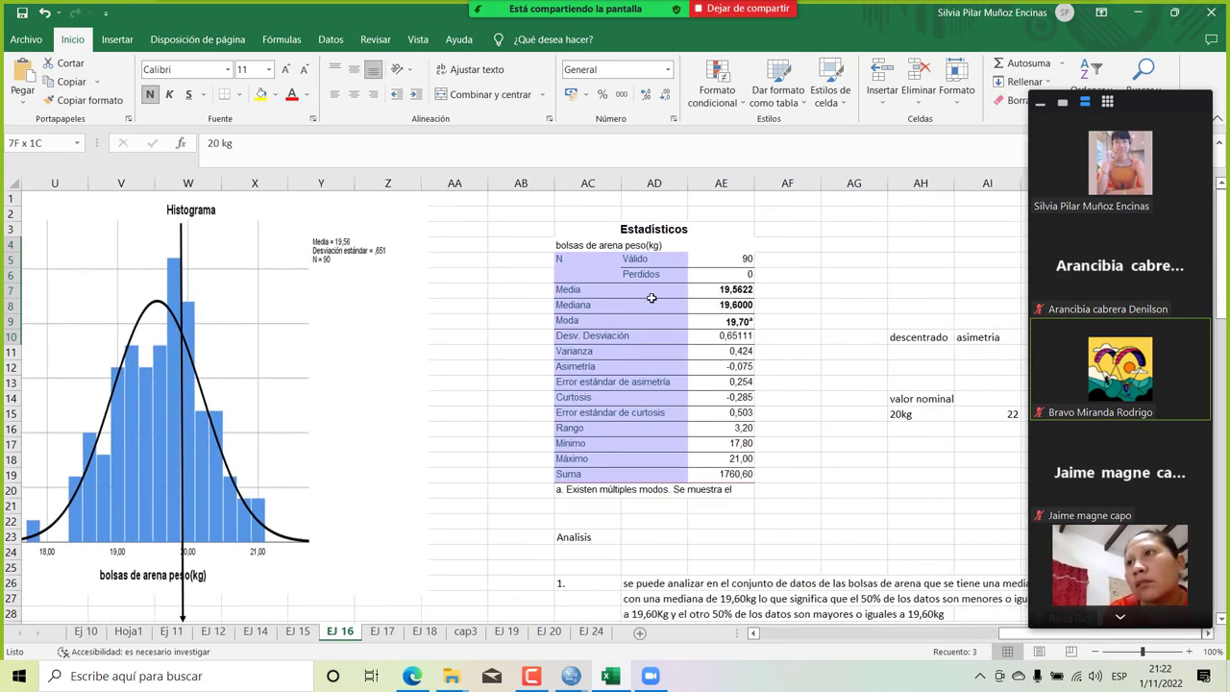
click(791, 289)
text(20)
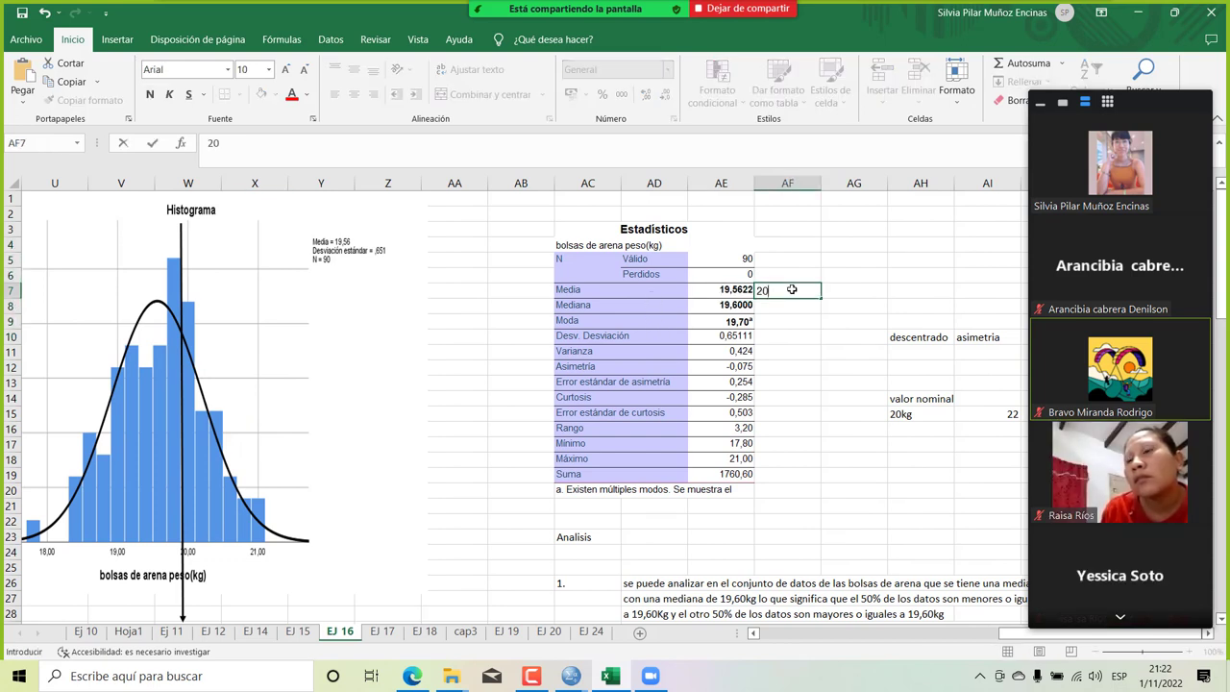
key(Return)
text(20)
key(Return)
text(20)
key(Return)
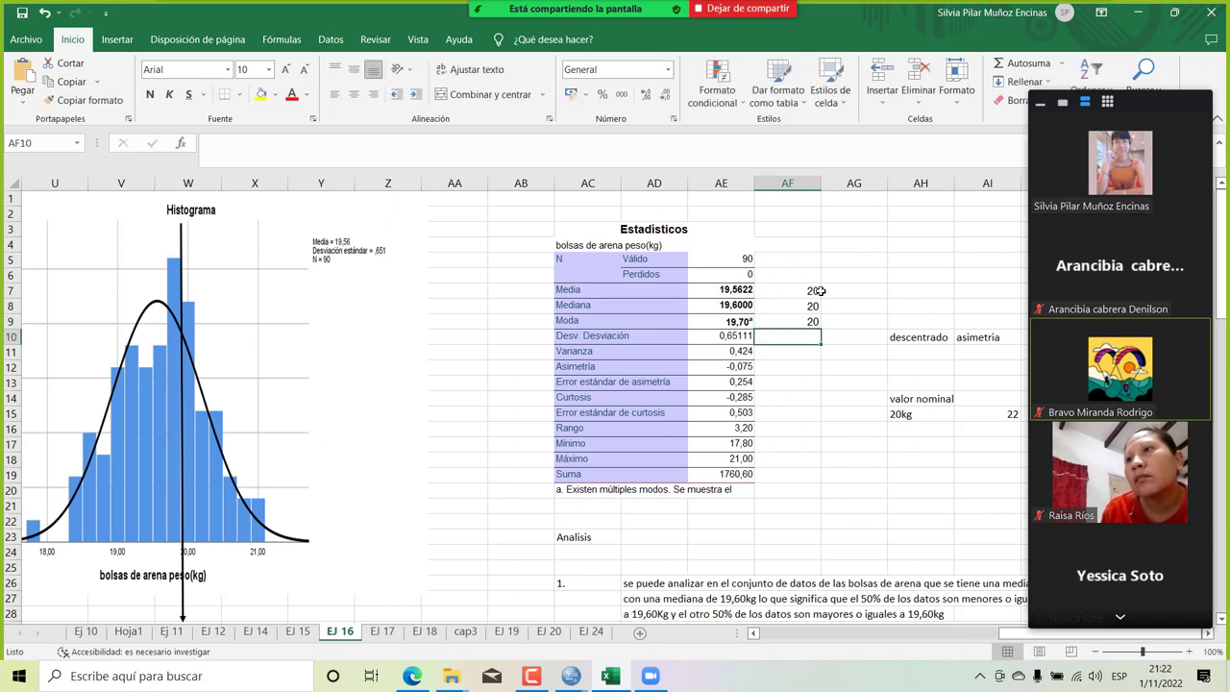
Clear the example values of 20 from AF7:AF9.
click(834, 290)
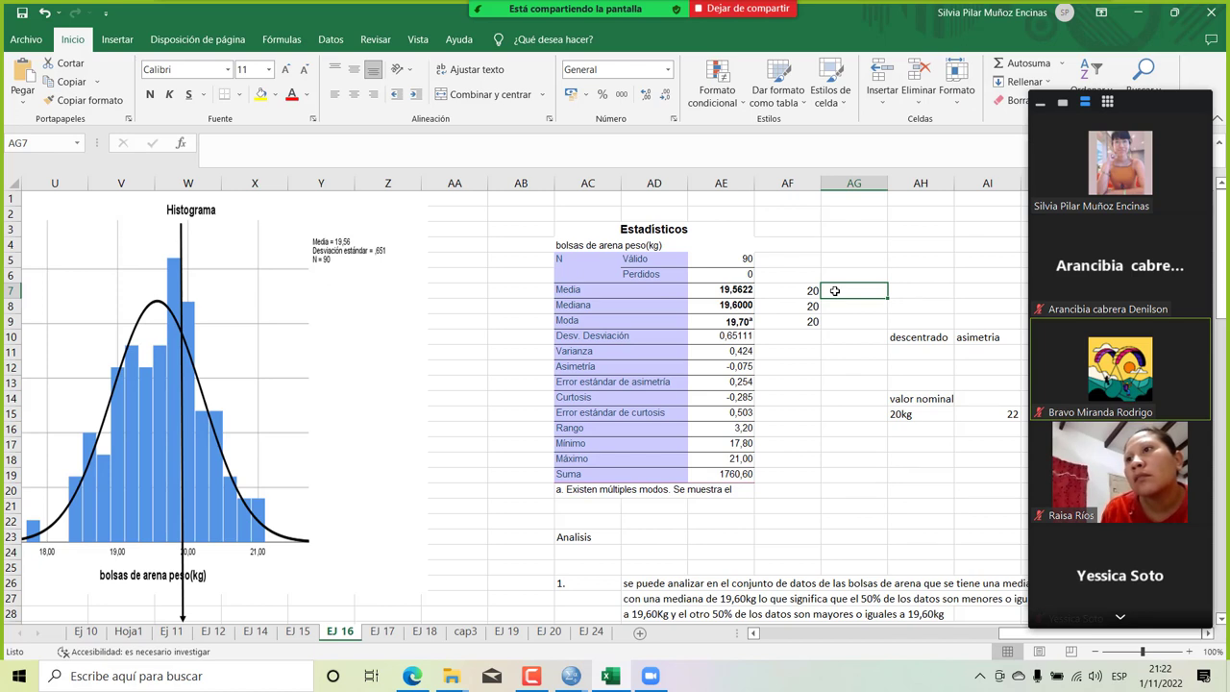
key(Left)
key(Delete)
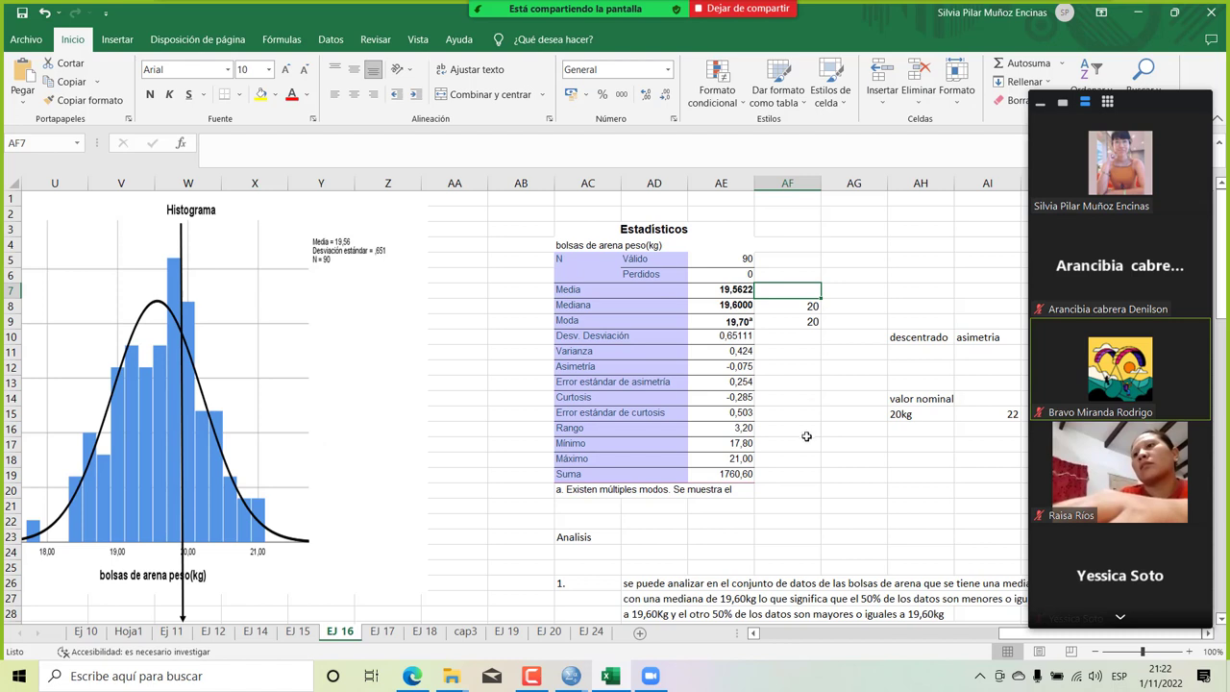
key(shift+Down)
key(shift+Down)
key(Delete)
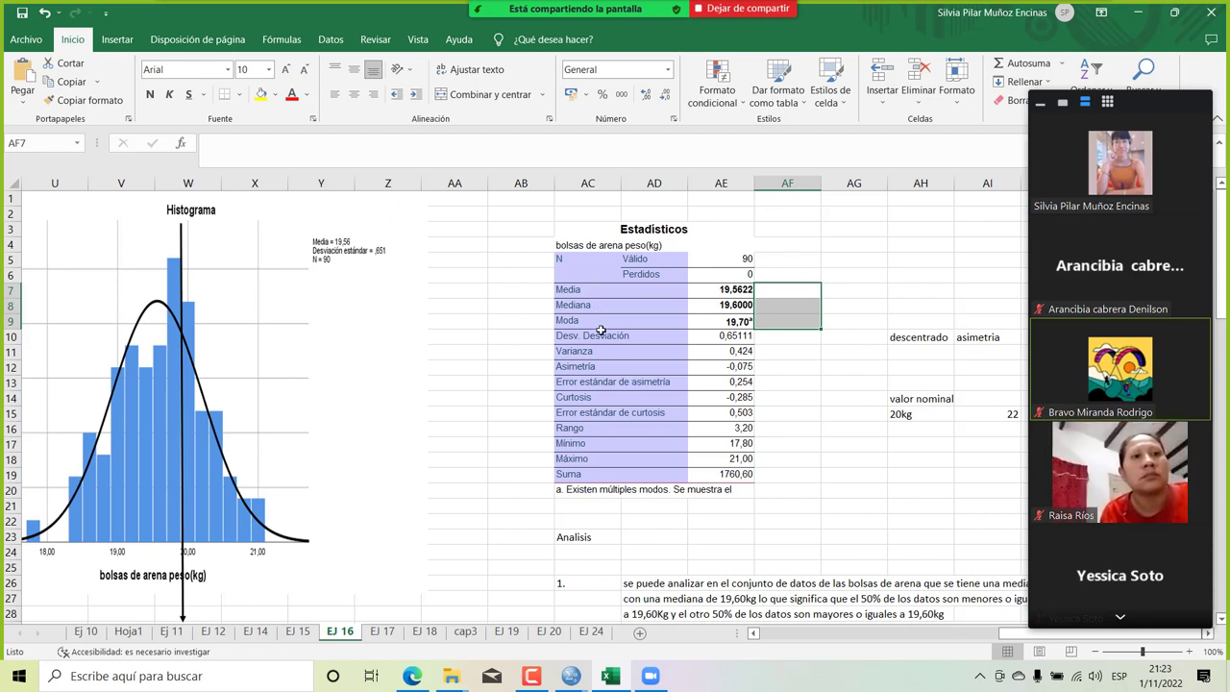
Highlight AH9:AI16 to go over the notes on descentrado, asimetria and the 20kg valor nominal.
click(901, 326)
key(shift+Right)
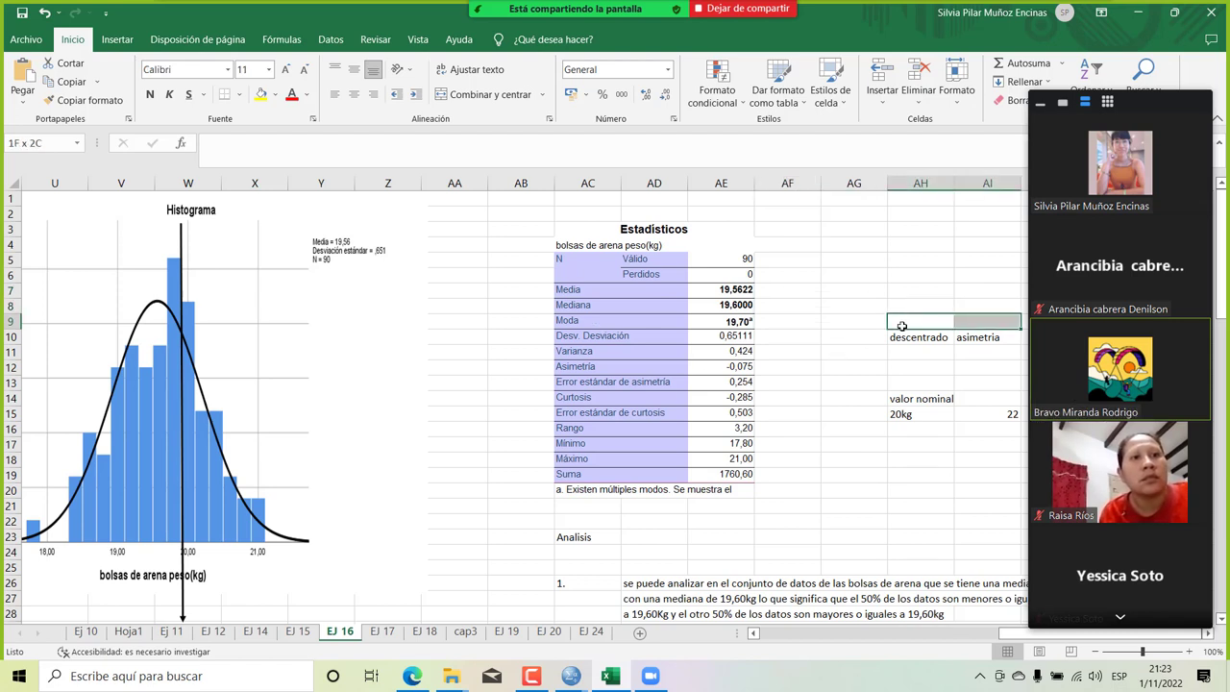
key(shift+Down)
key(shift+Down)
key(shift+Down)
key(shift+Down)
key(shift+Down)
key(shift+Down)
key(shift+Down)
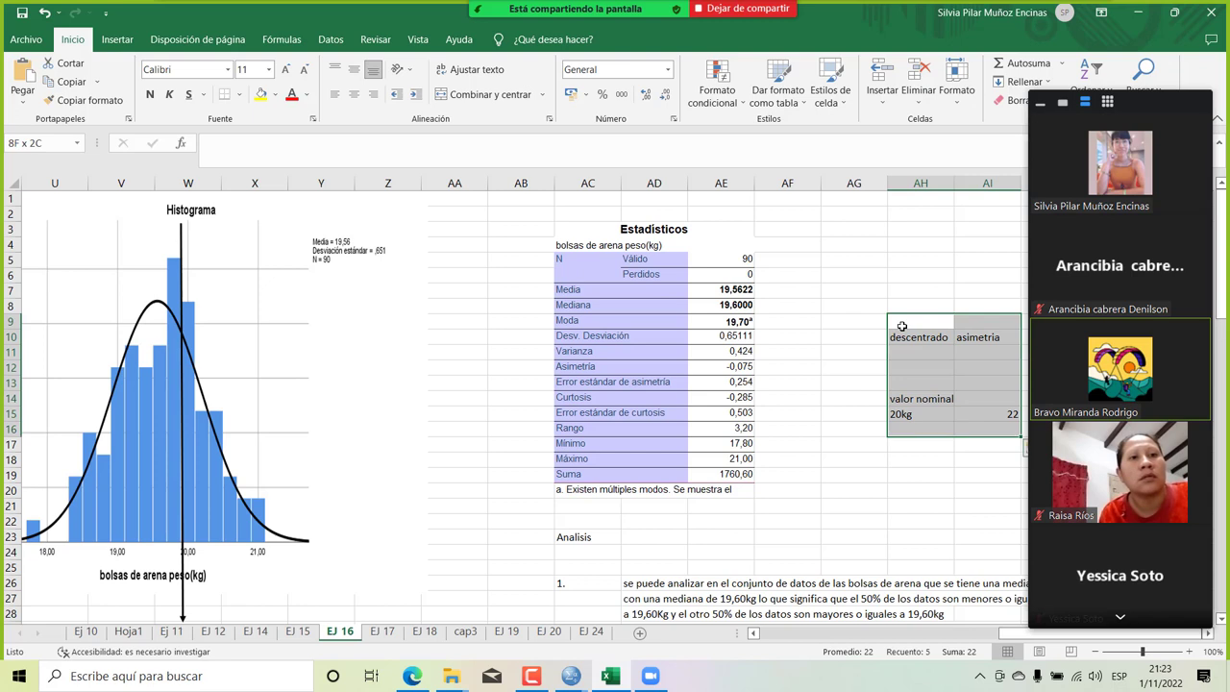
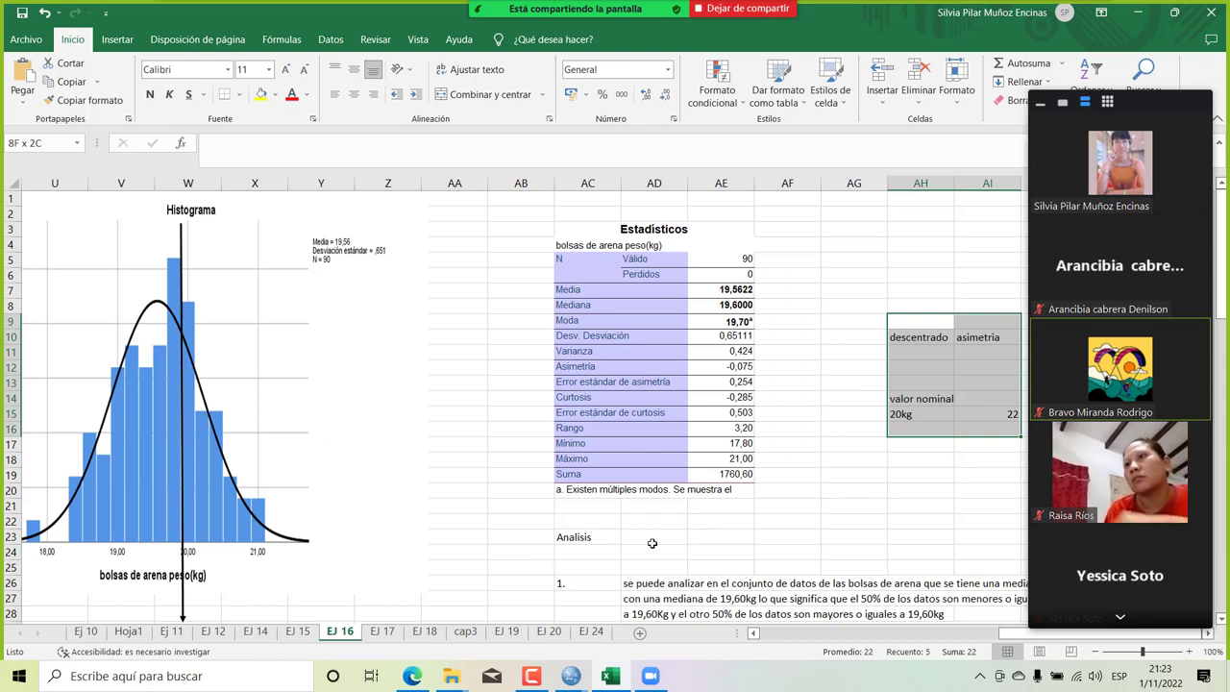
scroll(655, 543, down, 2)
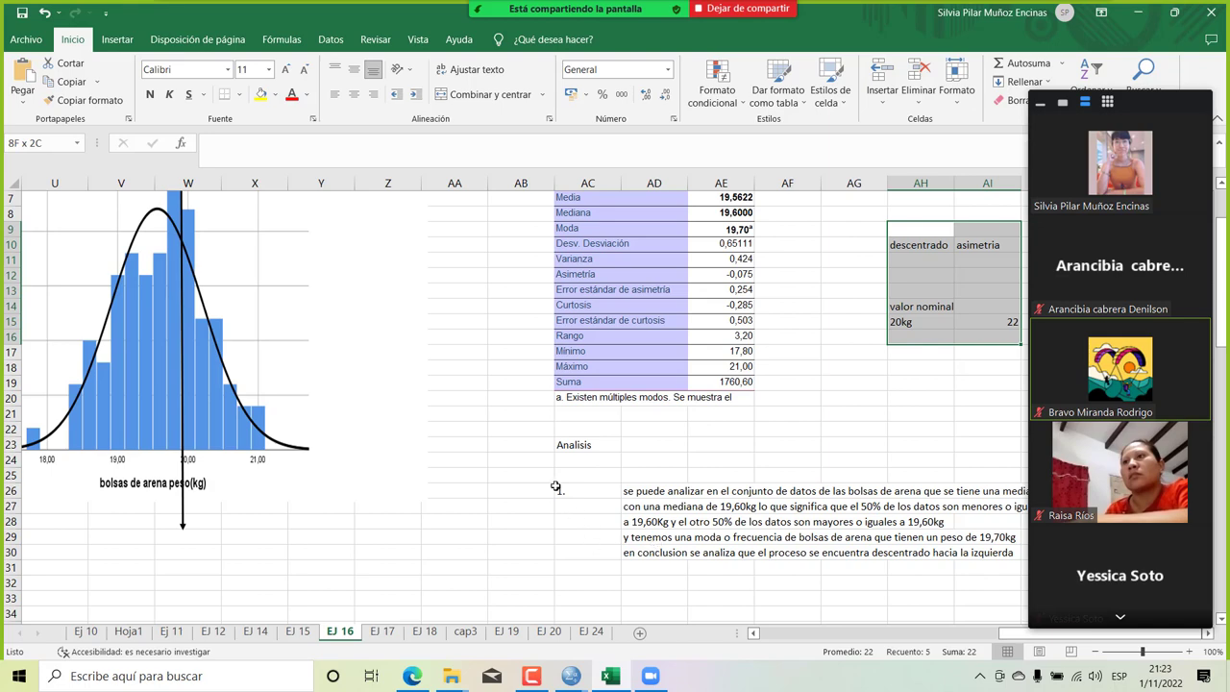
scroll(516, 454, up, 2)
Duplicate the histogram's vertical arrow twice, placing one copy just below 18,00 and the other at about 22 on the weight axis.
scroll(516, 454, left, 2)
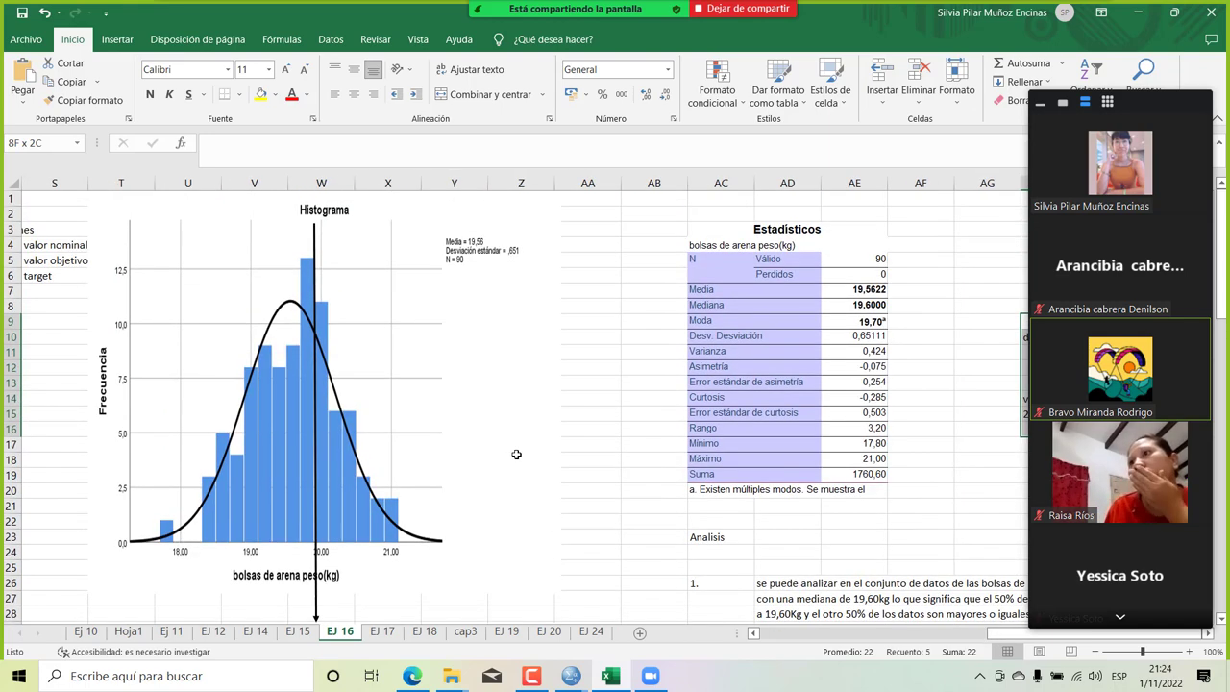
click(118, 39)
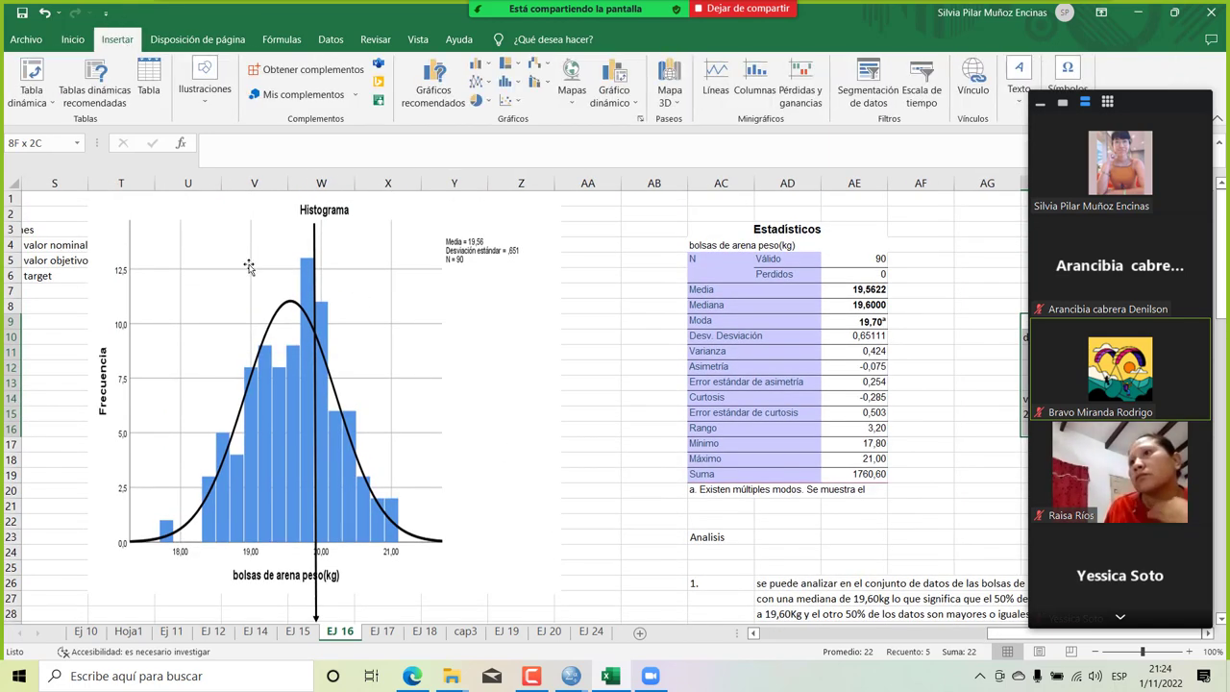
click(315, 343)
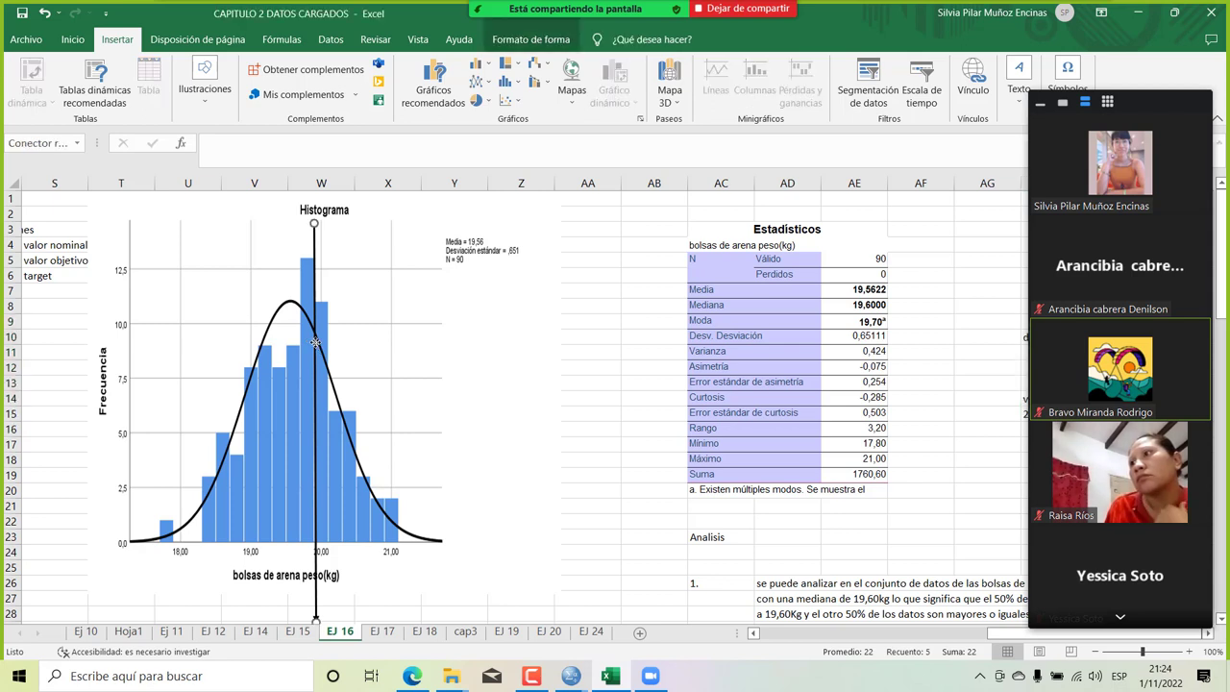
key(ctrl+v)
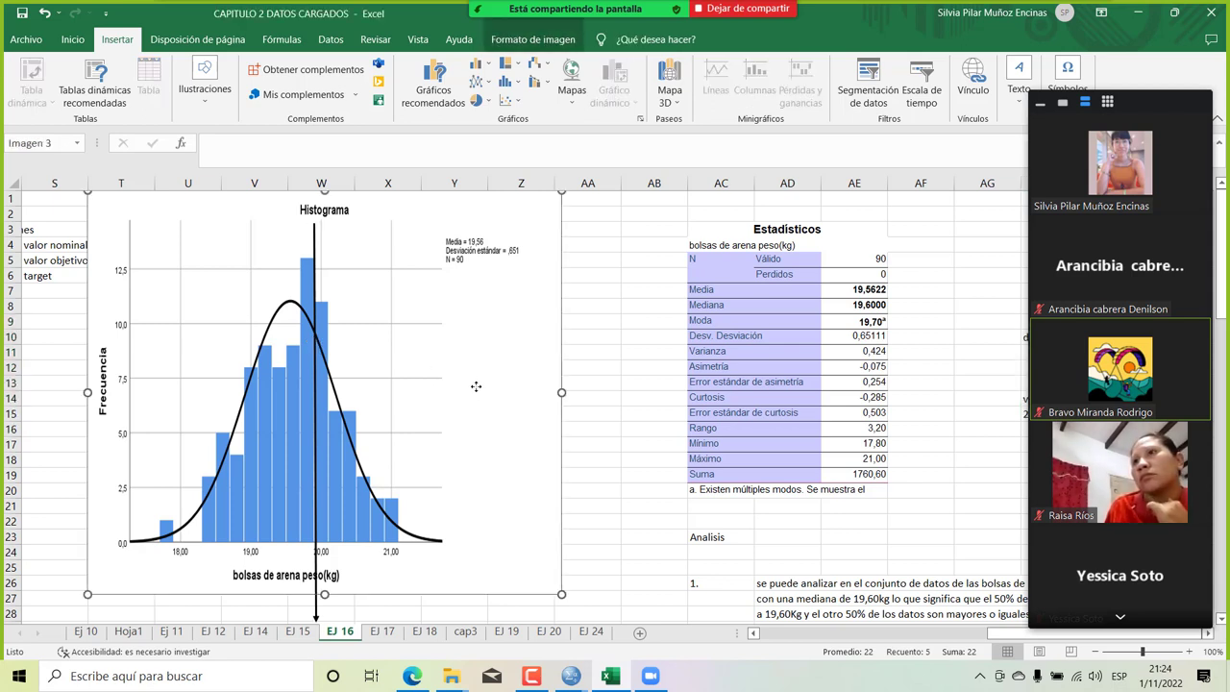
click(443, 373)
key(ctrl+v)
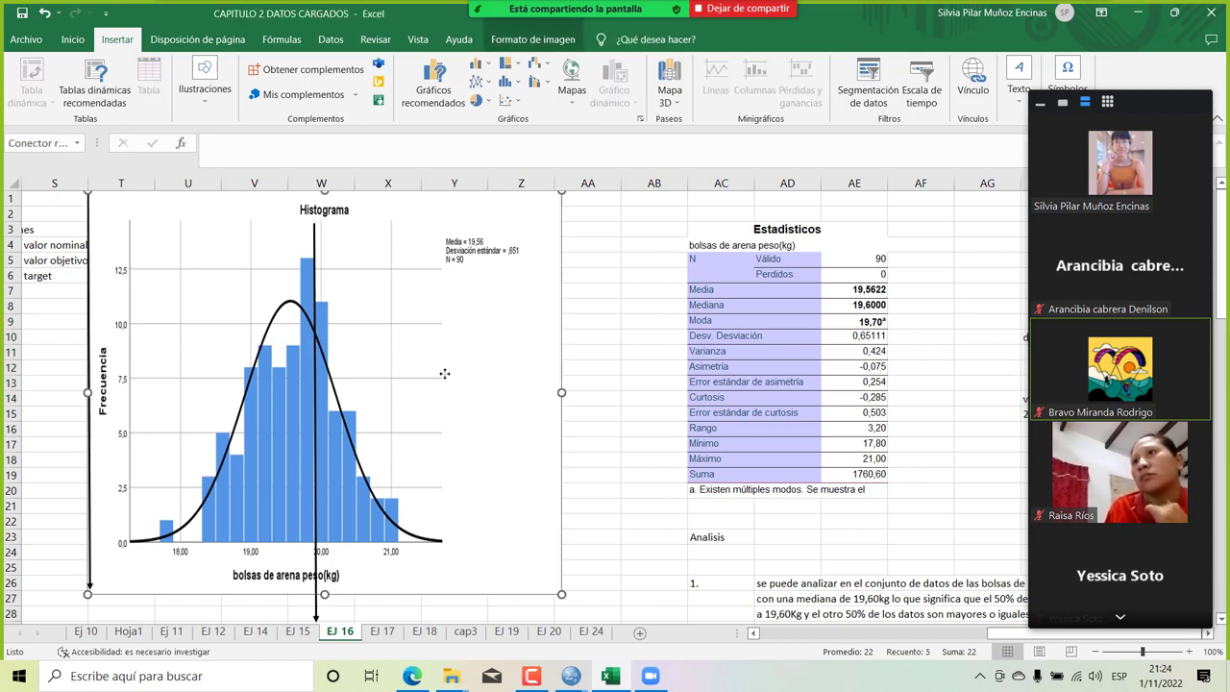
drag(102, 352, 473, 339)
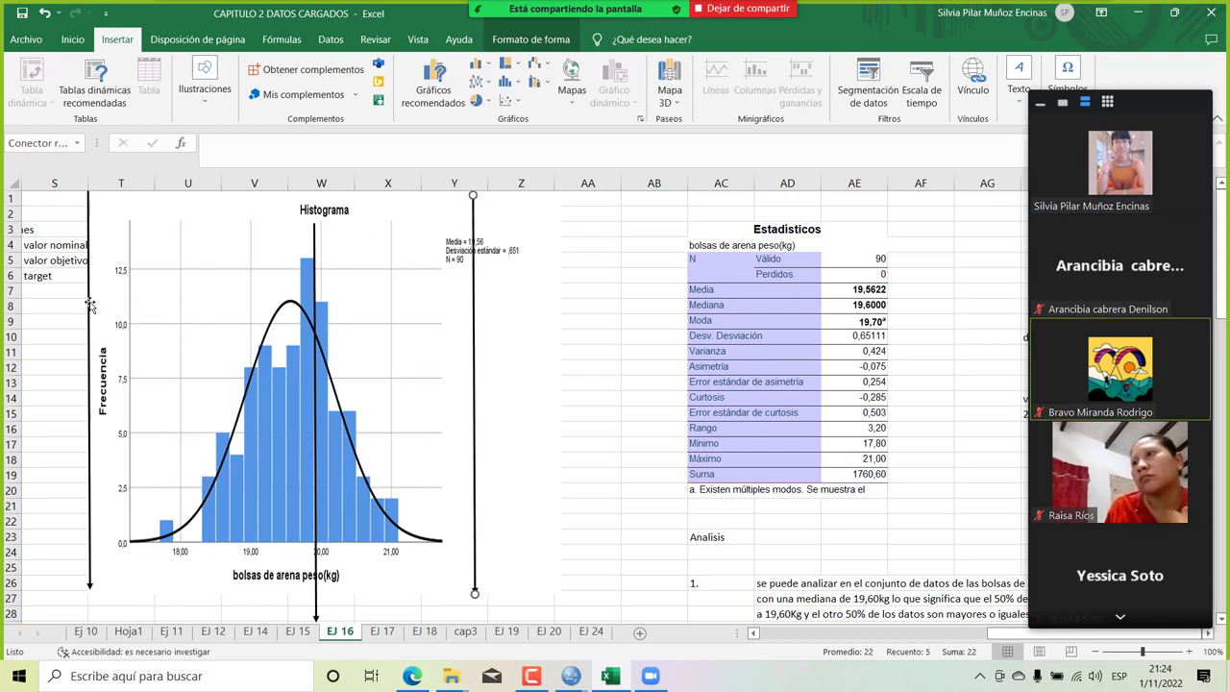
drag(88, 306, 179, 312)
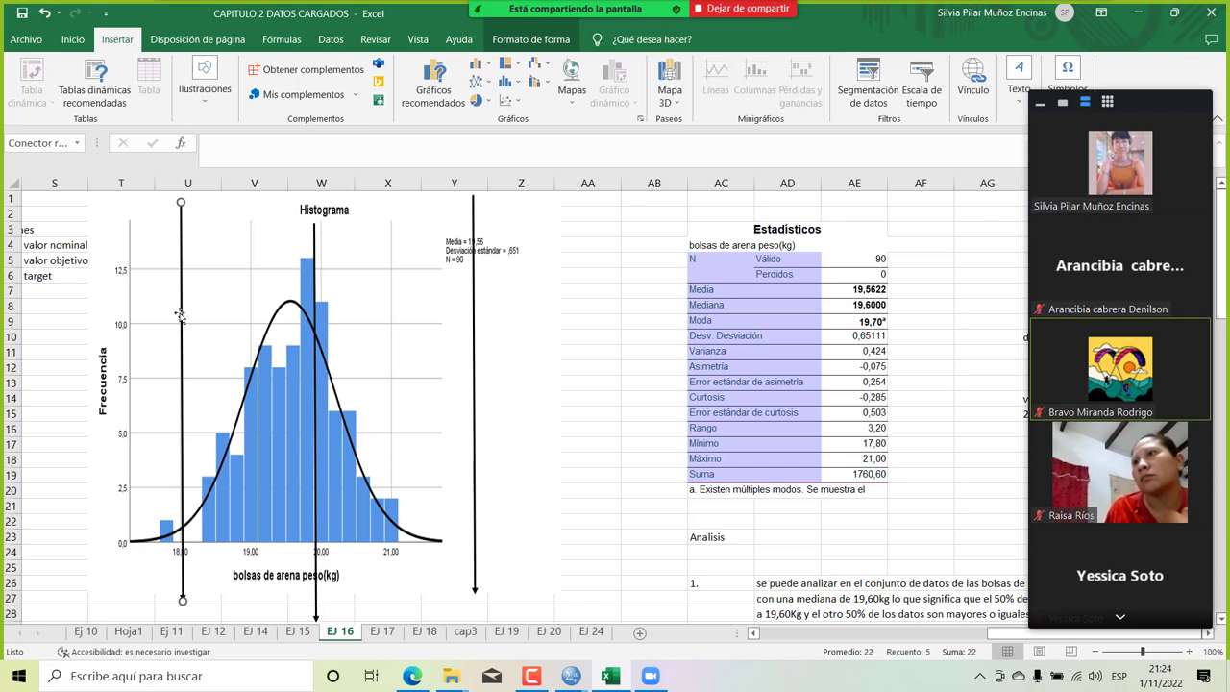
drag(180, 313, 167, 303)
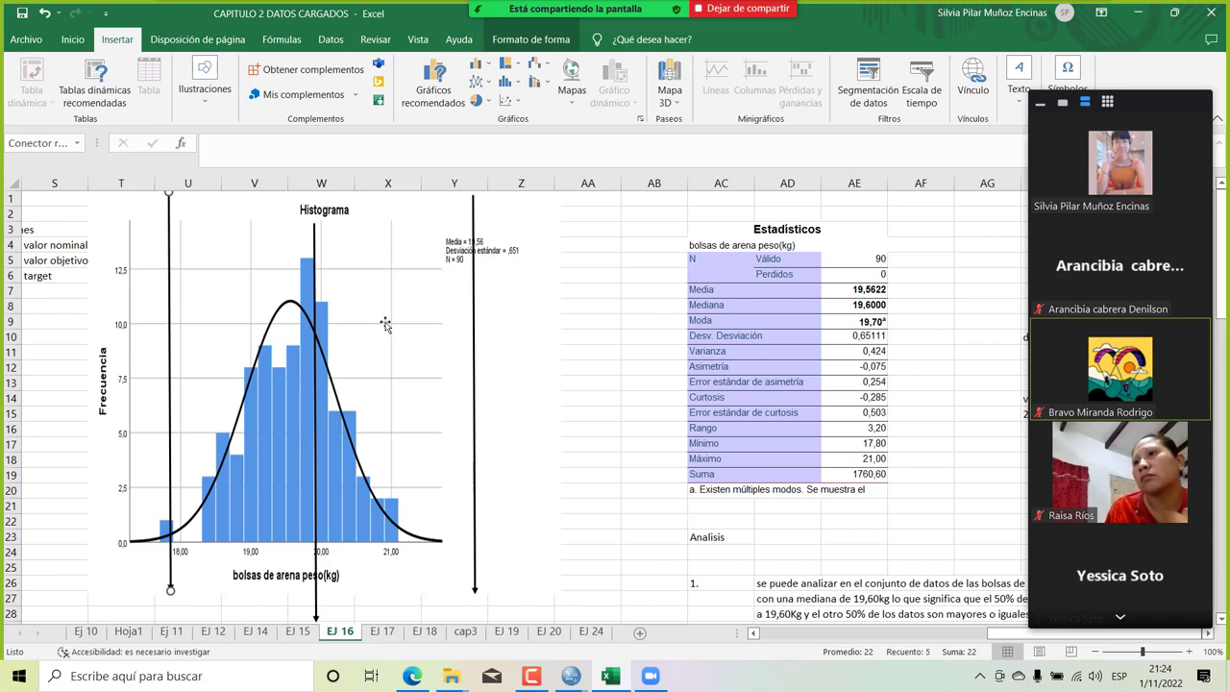
Relabel the analysis item in AC26 as "a-".
scroll(764, 515, down, 2)
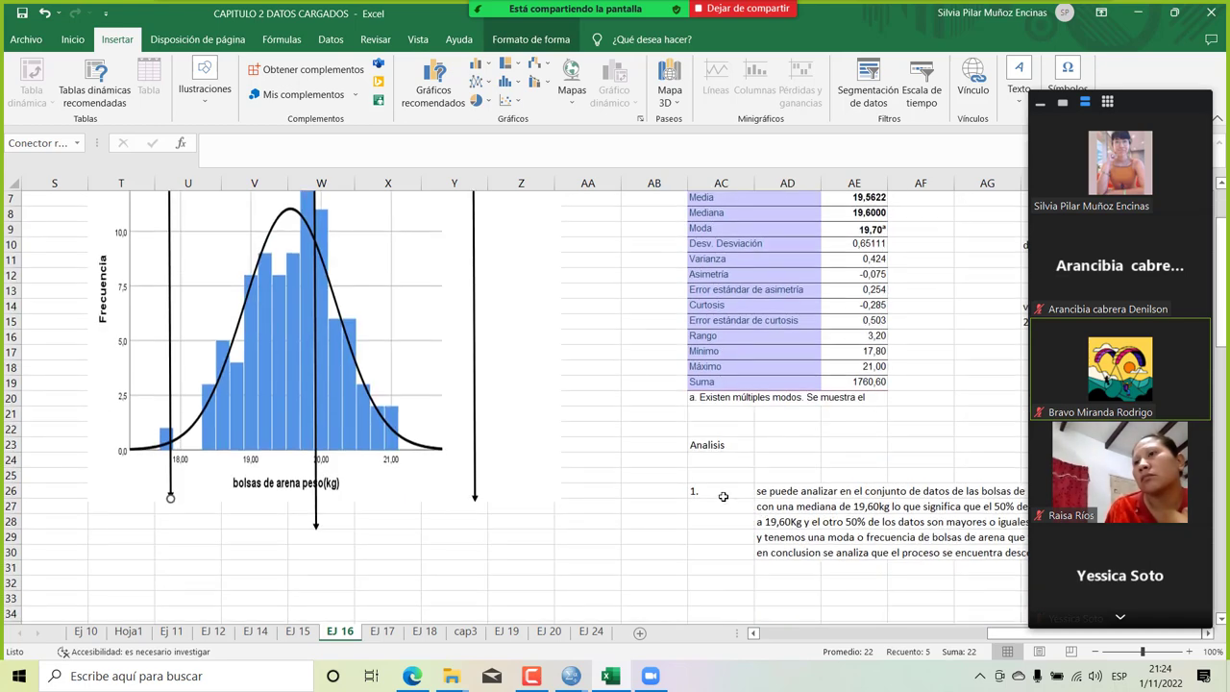
click(723, 495)
text(a-)
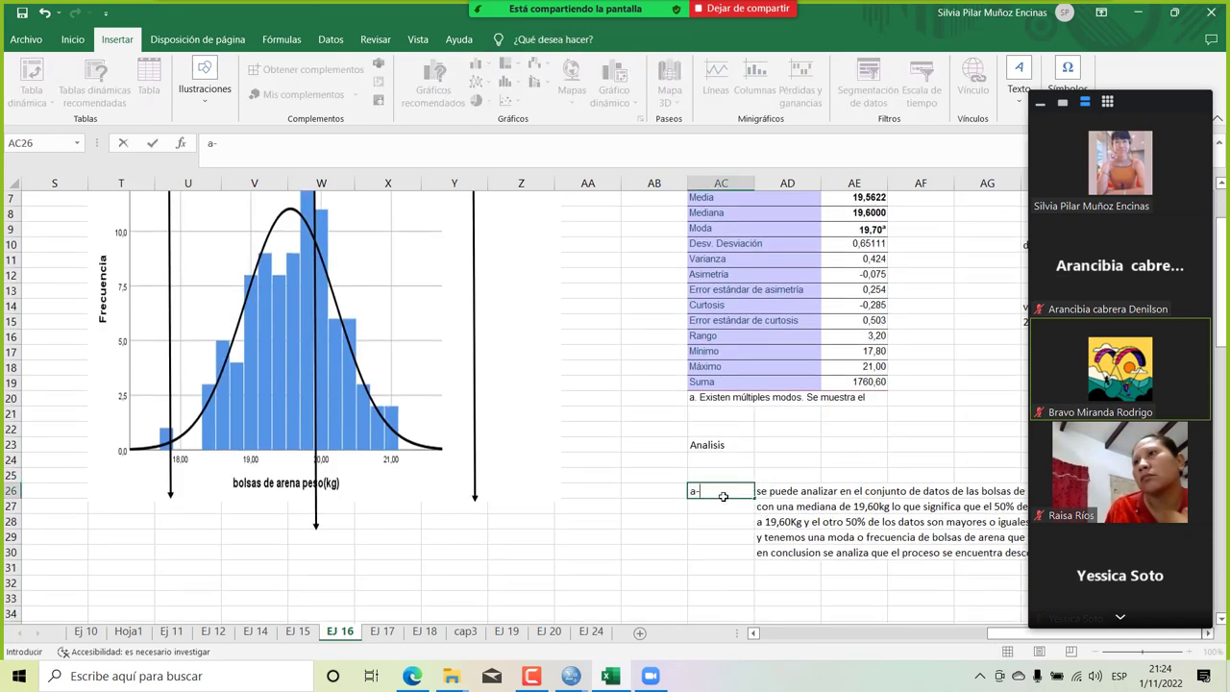
scroll(464, 408, up, 2)
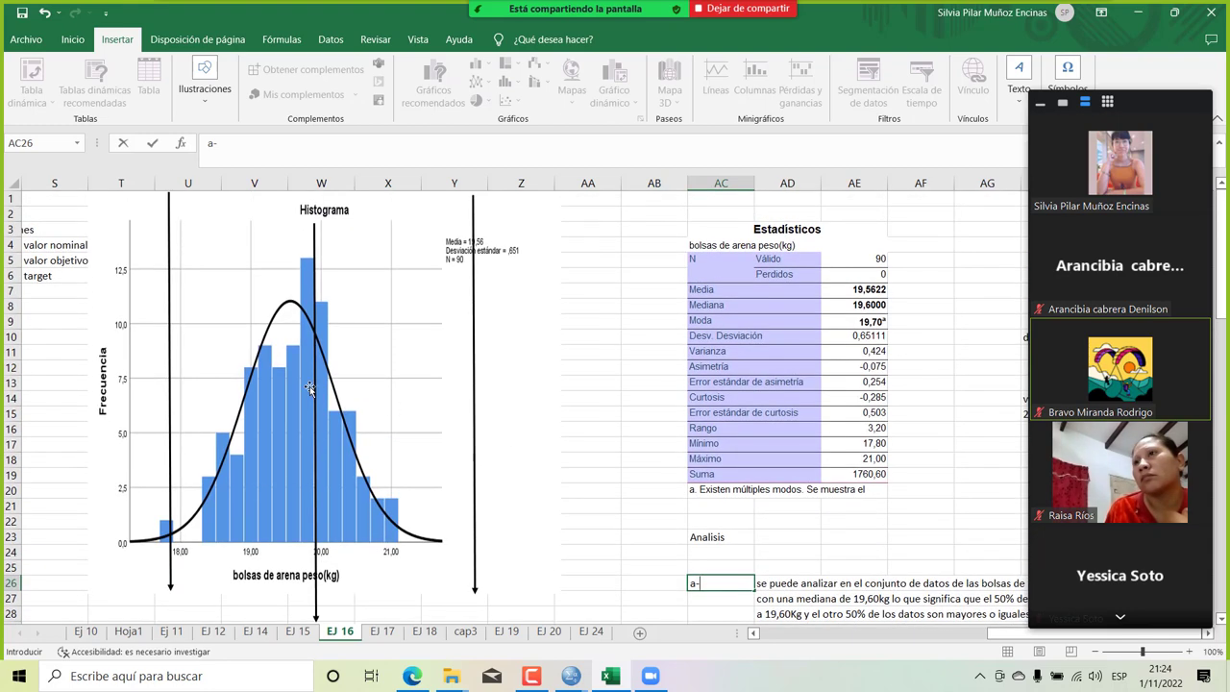
Move the two outer arrows inward on the histogram as specification limits, to about 19 and about 20,5 kg.
scroll(310, 391, left, 2)
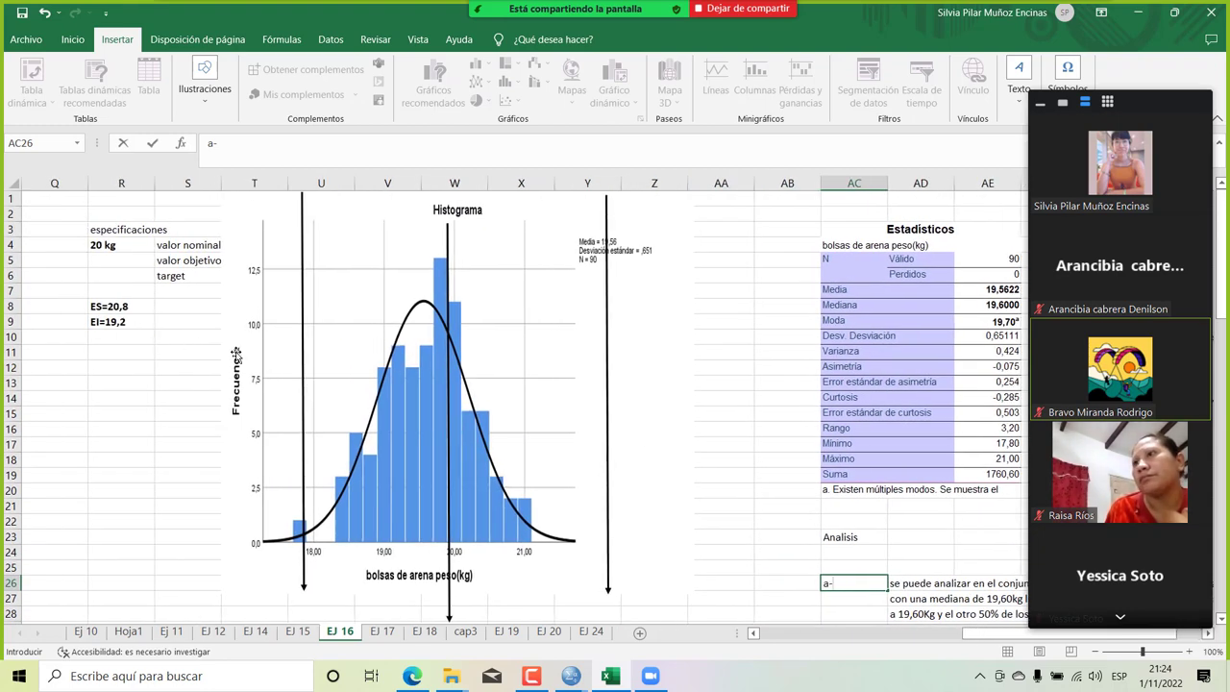
drag(301, 356, 382, 307)
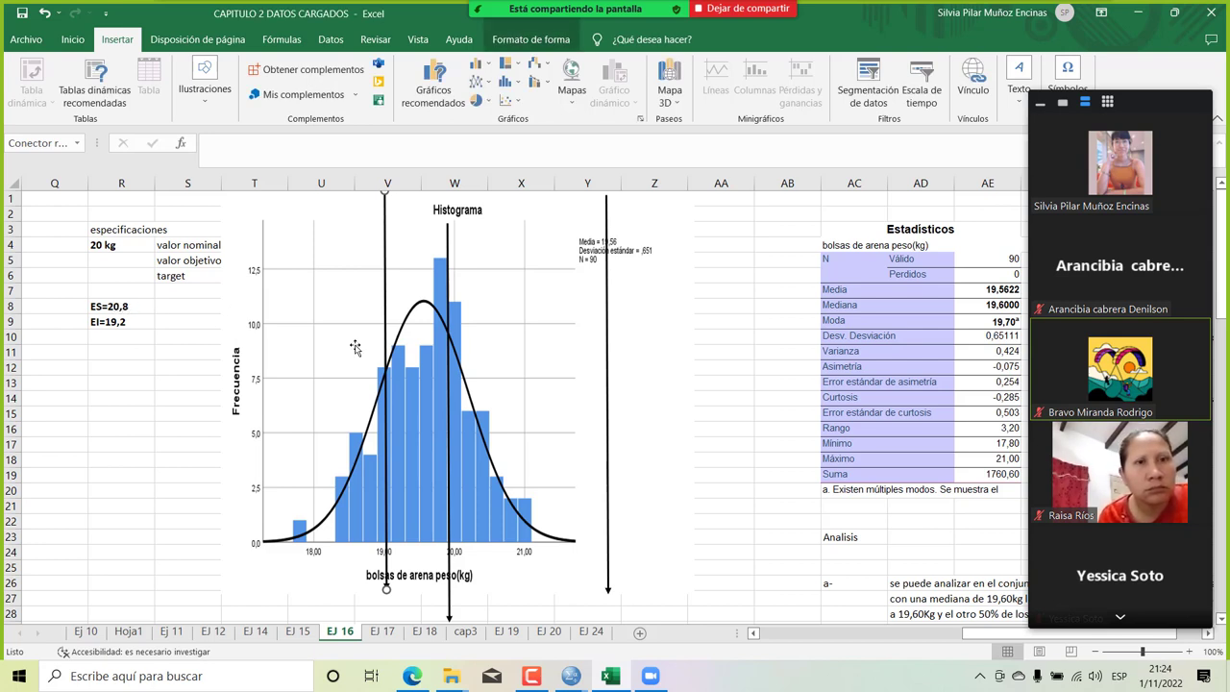
drag(607, 362, 491, 338)
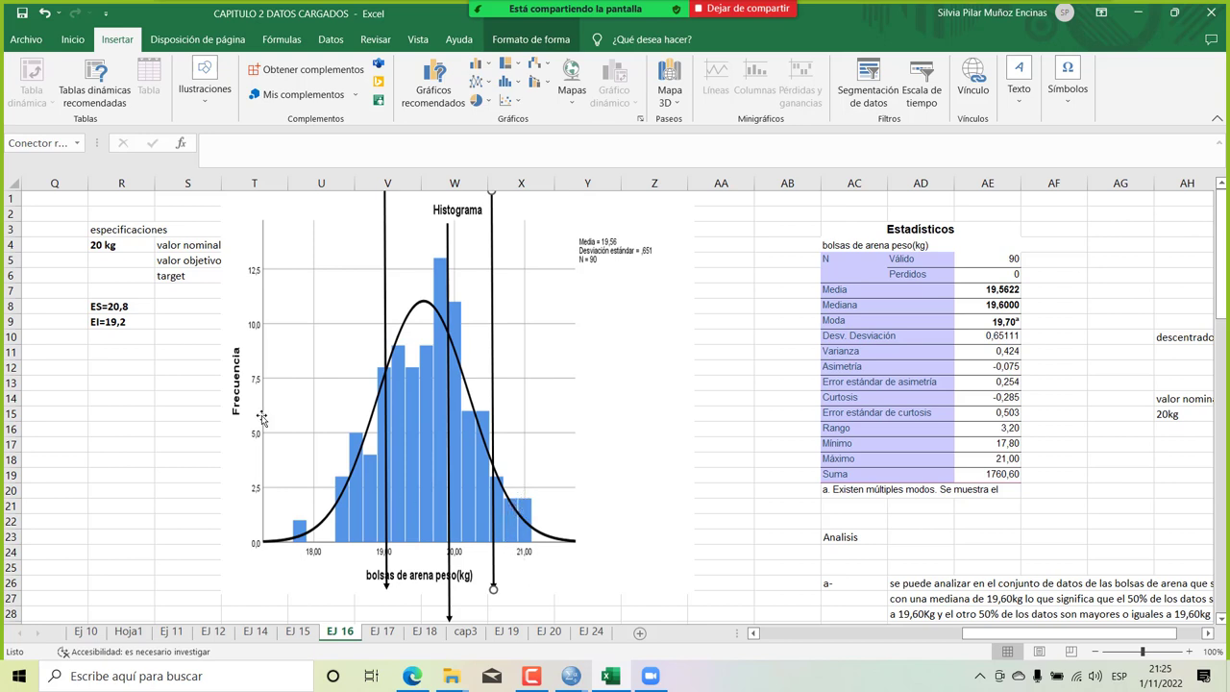
Compare the ES limit in R8 and the LOTE 1 weights in L2 and L15 with the histogram's upper tail.
click(128, 308)
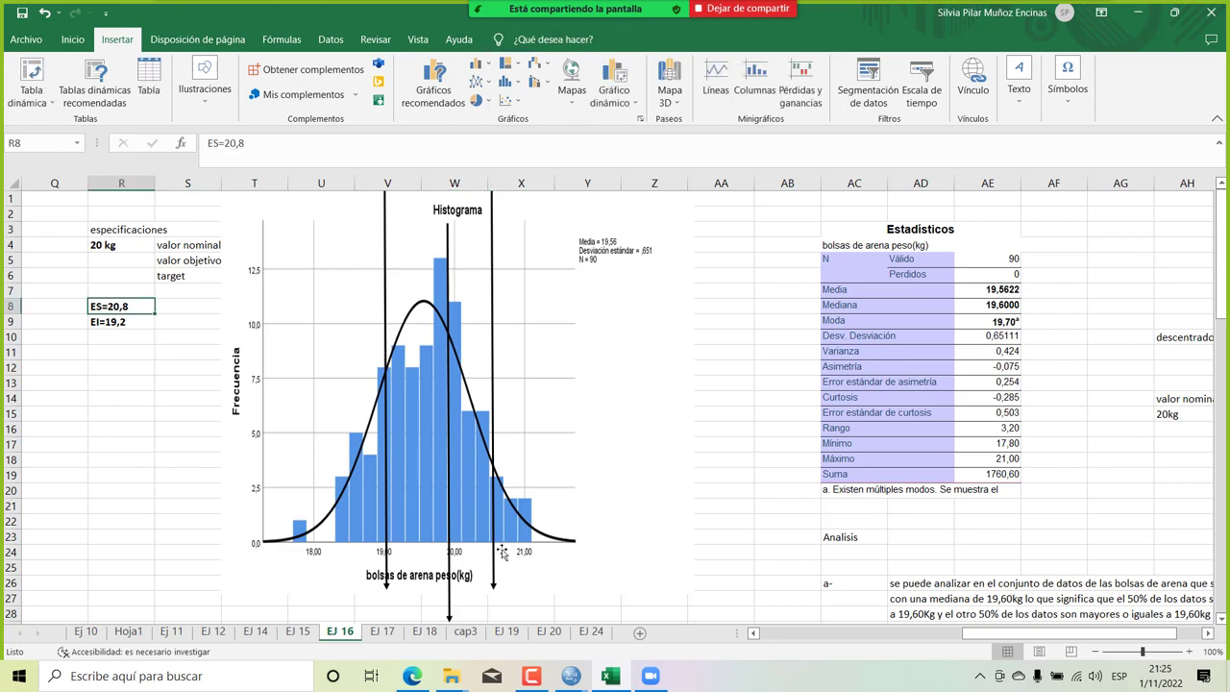
click(524, 536)
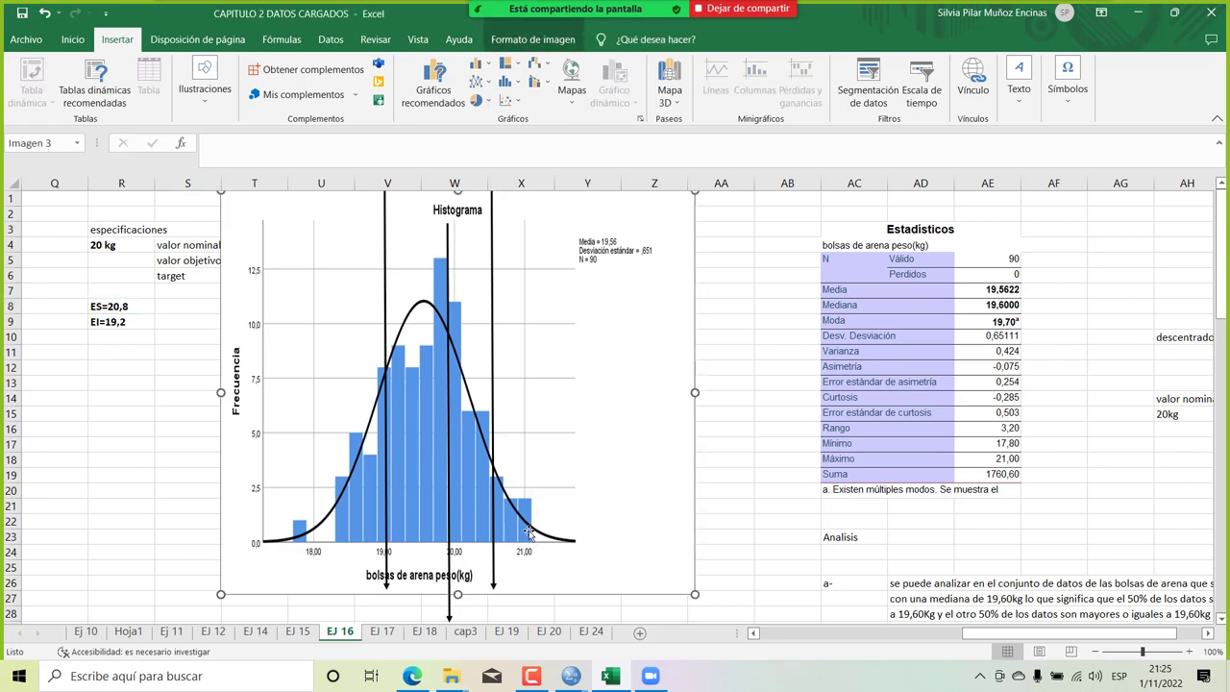
scroll(131, 363, left, 5)
scroll(130, 362, right, 1)
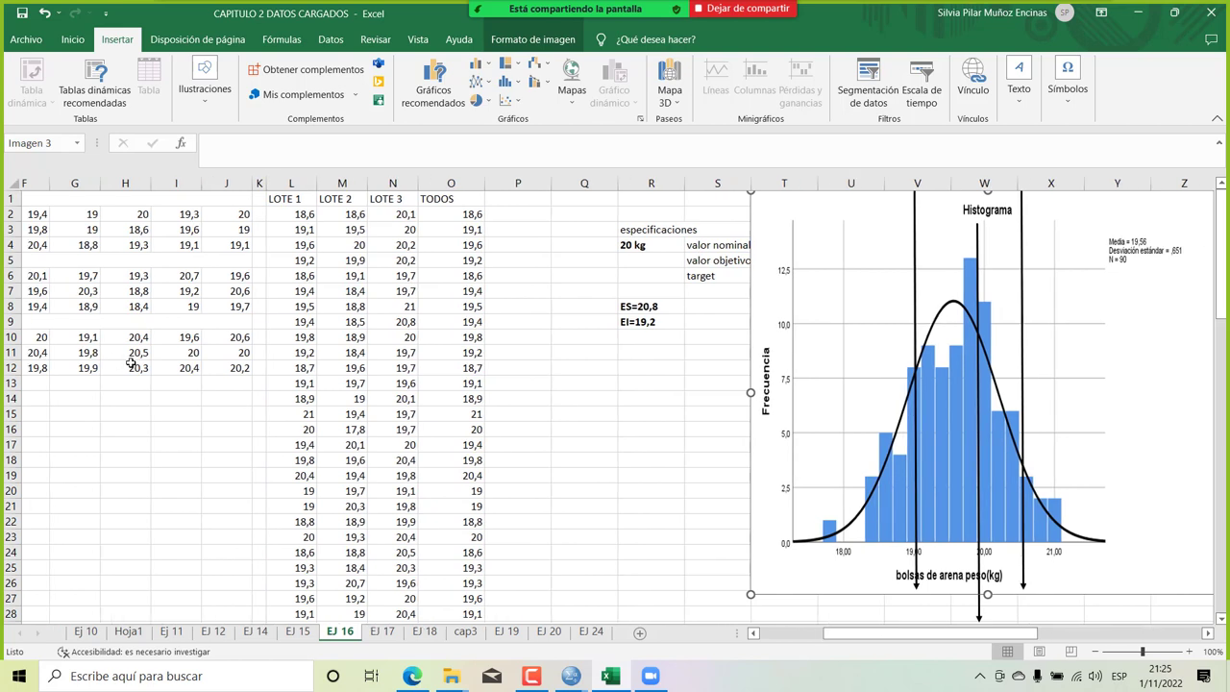
click(276, 215)
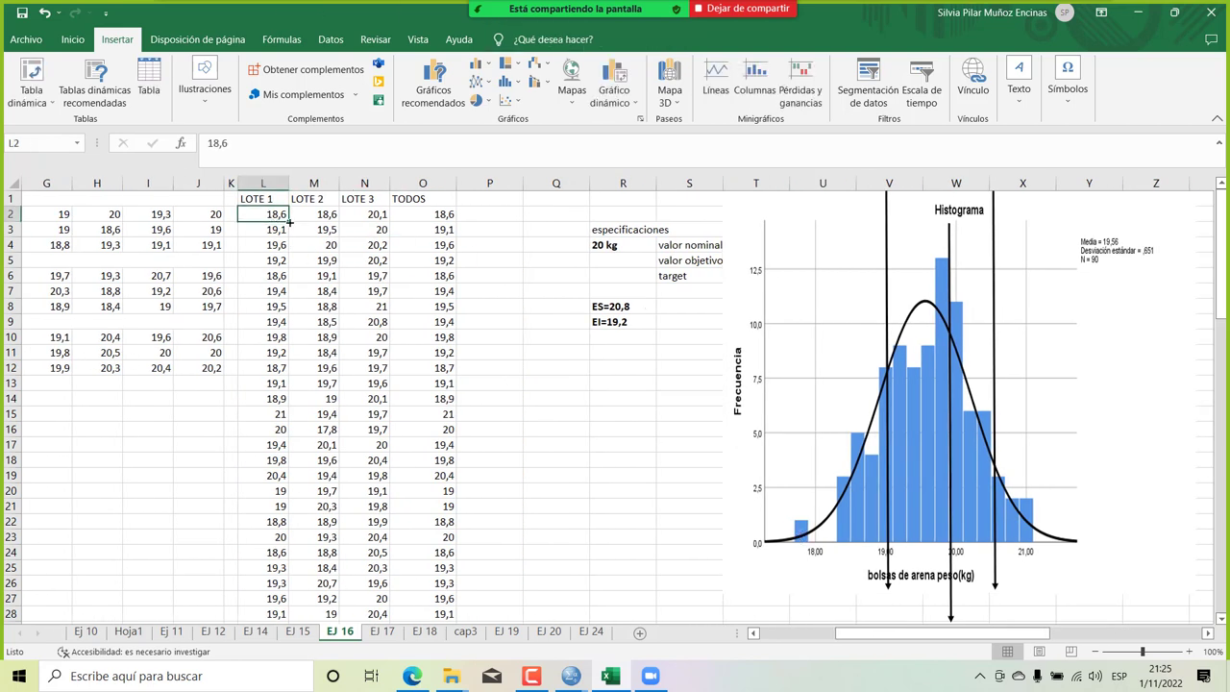
click(280, 414)
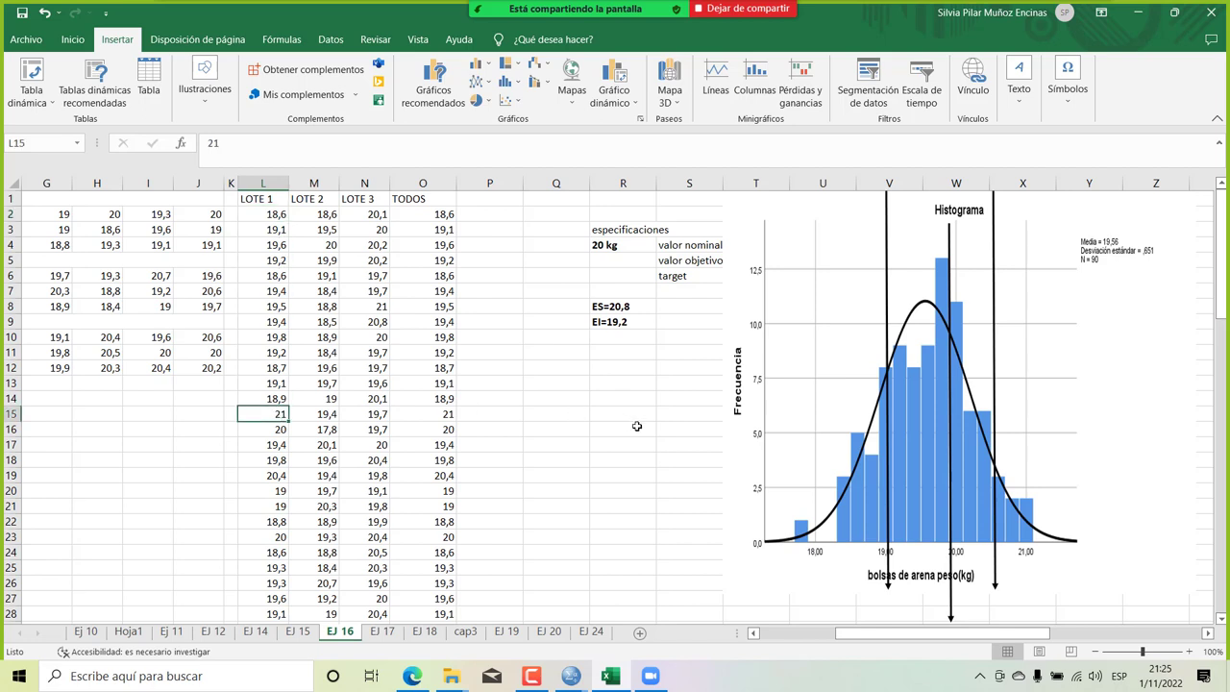
scroll(644, 428, right, 3)
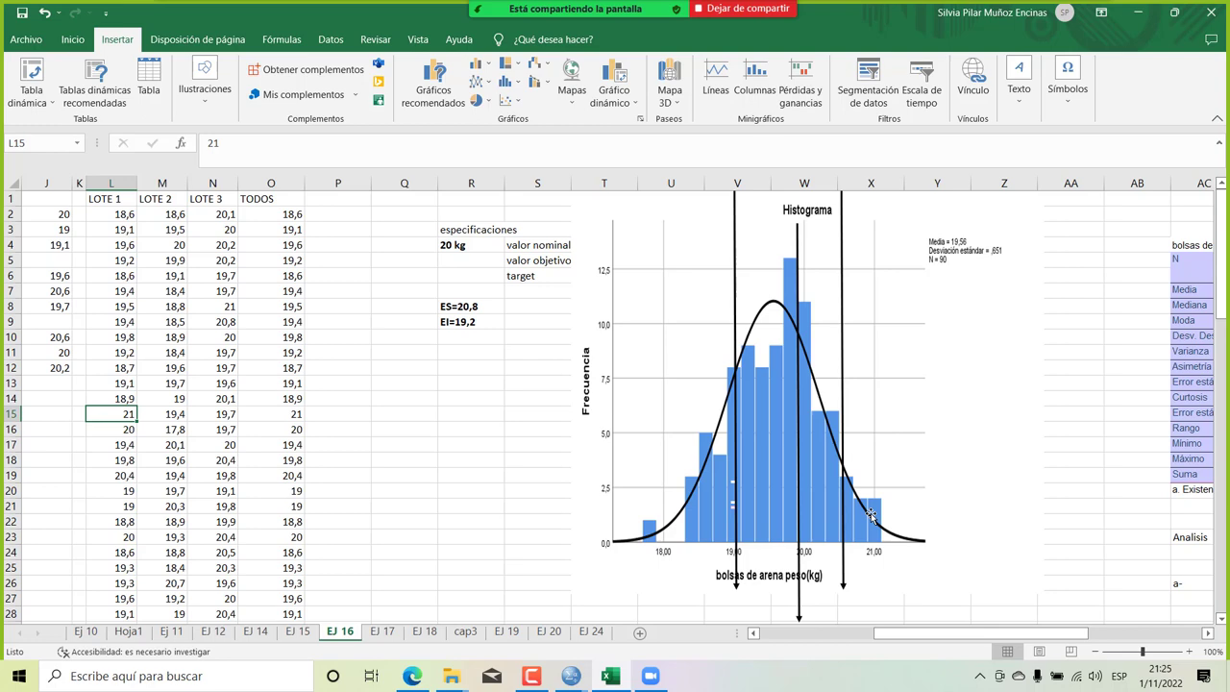
scroll(871, 516, right, 5)
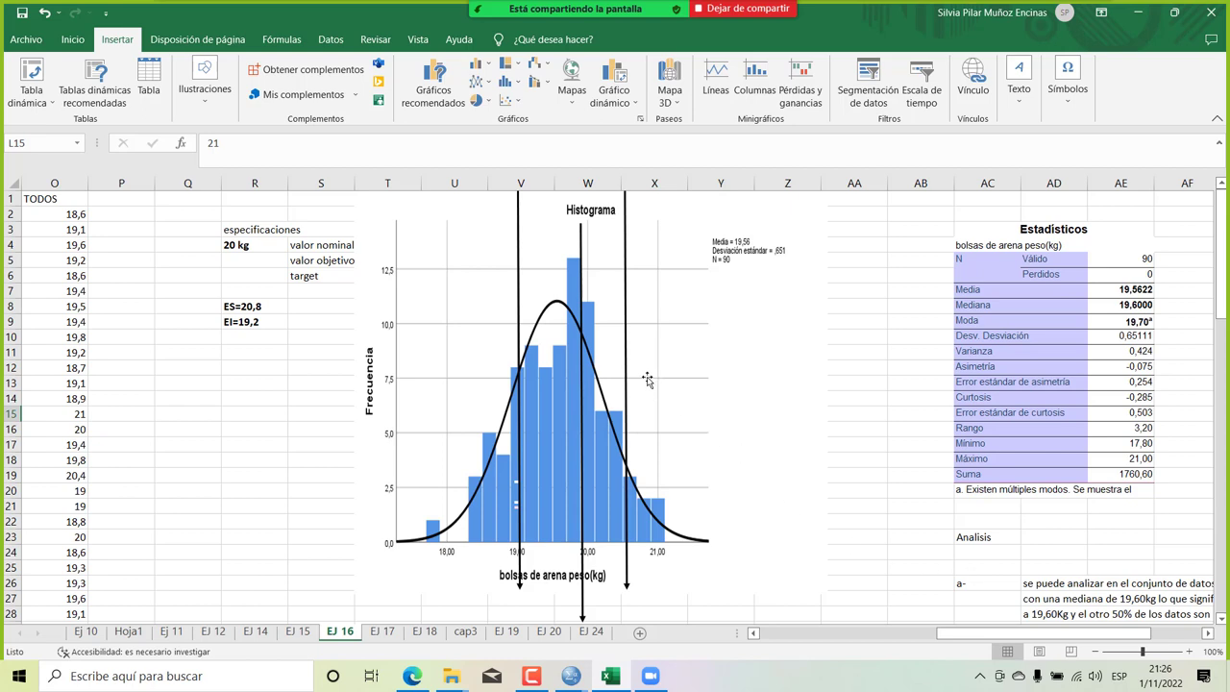
Move the two limit arrows outside the curve and label them 17 in T28 and 22 in Y28.
drag(625, 364, 722, 354)
drag(520, 313, 394, 300)
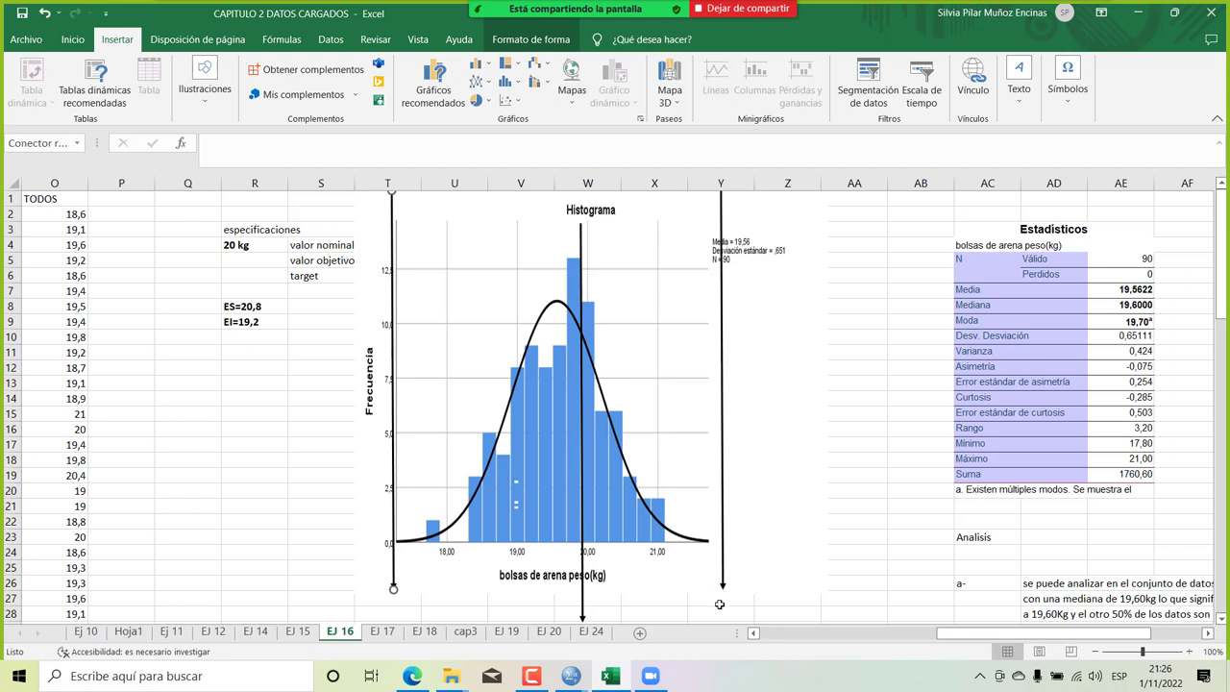
scroll(721, 606, down, 1)
click(727, 568)
text(22)
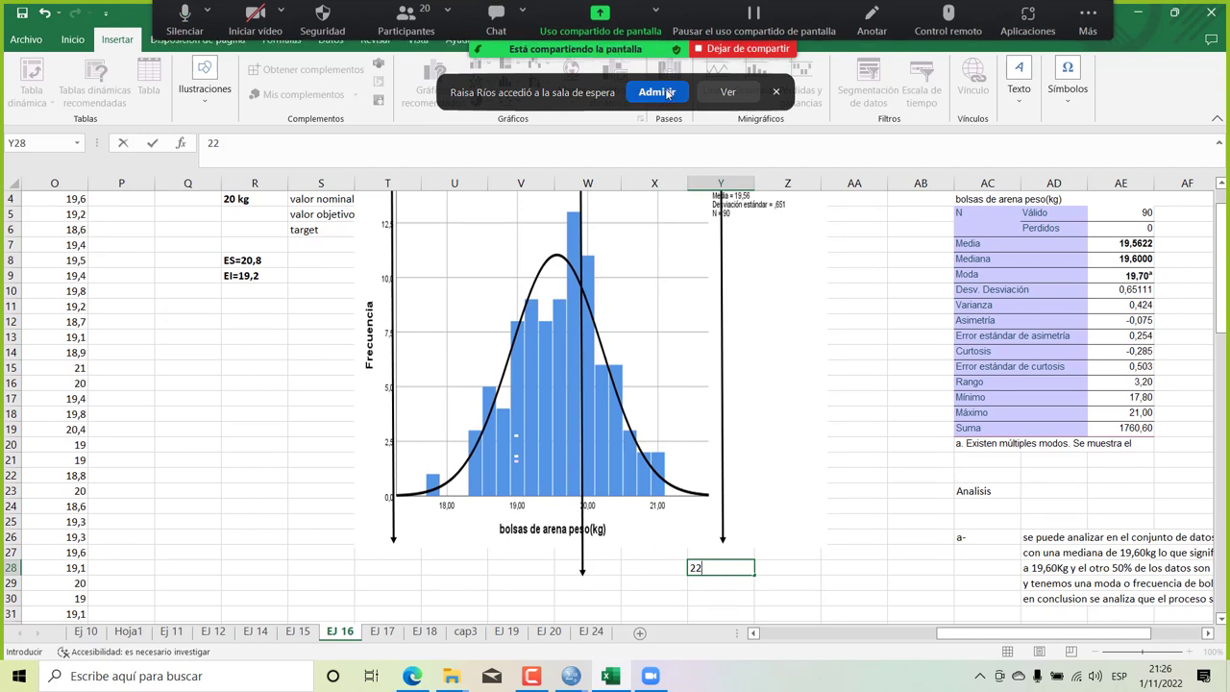
click(389, 569)
text(17)
key(Return)
click(394, 568)
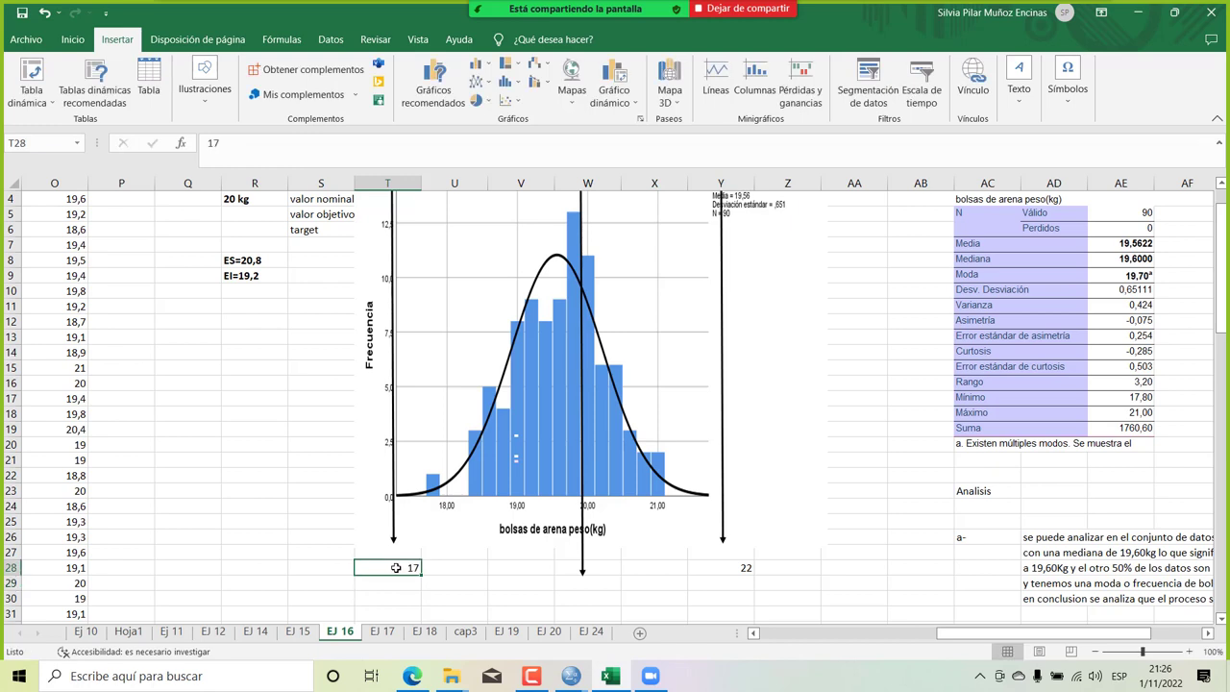
click(747, 570)
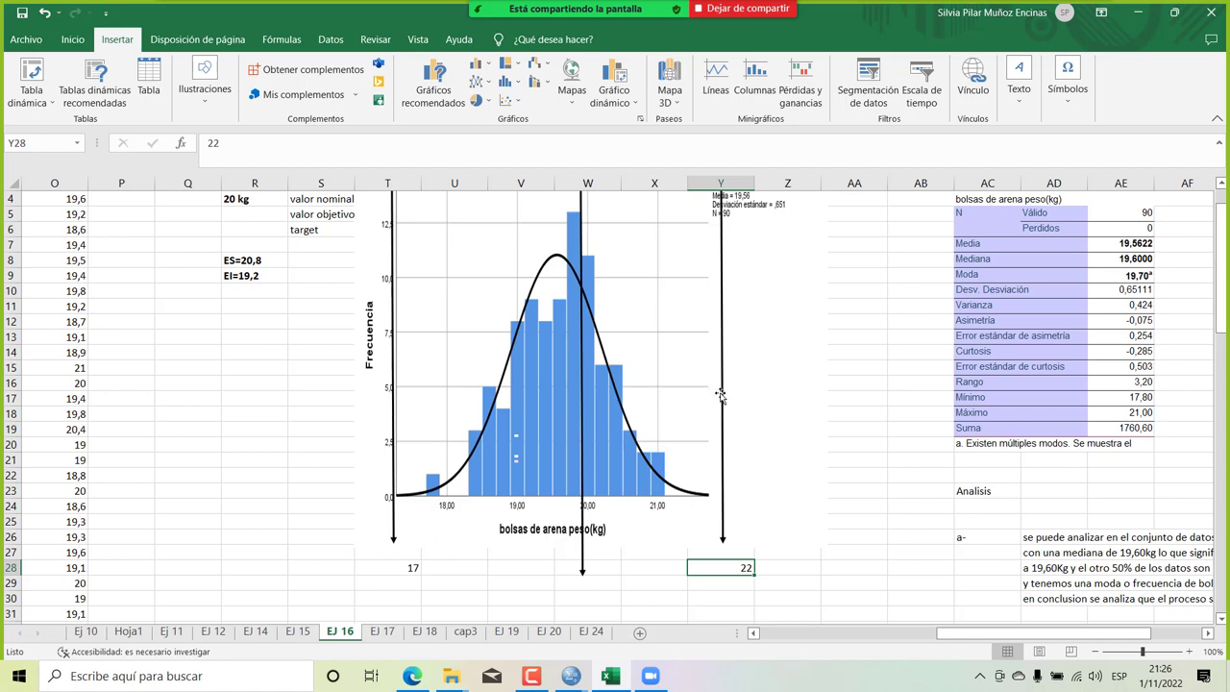
Move the limit arrows back inside the curve, to about 19 and about 20,4 on the weight axis.
scroll(721, 394, up, 1)
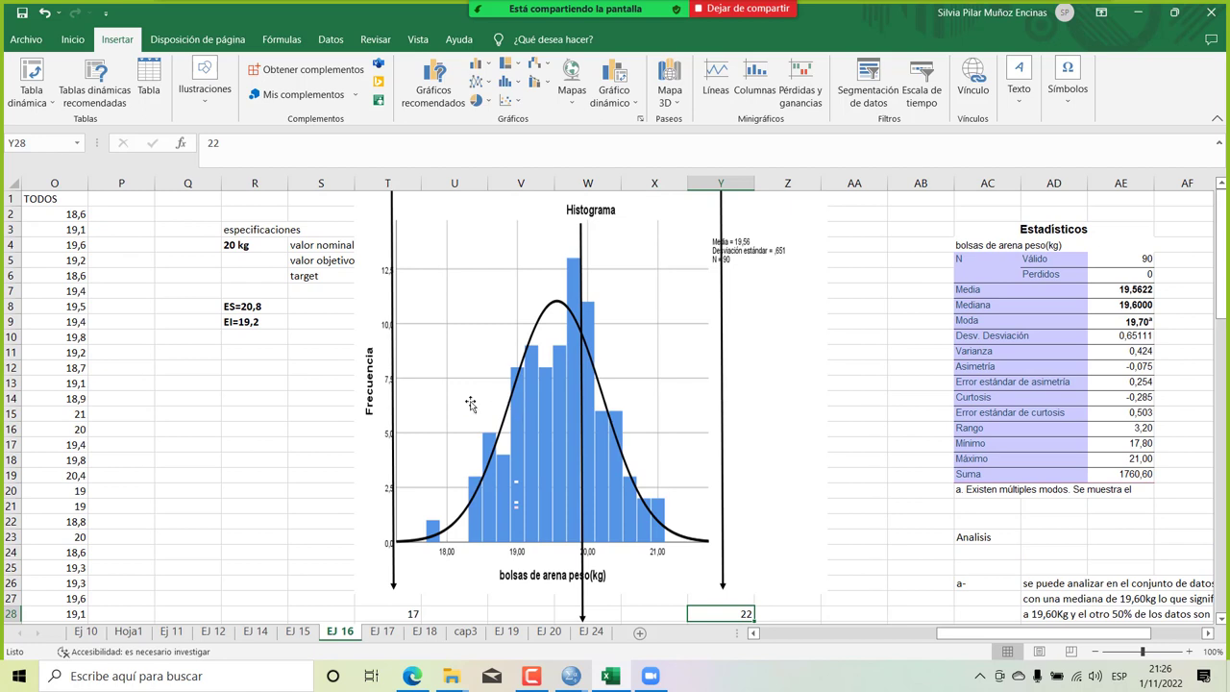
drag(392, 387, 518, 366)
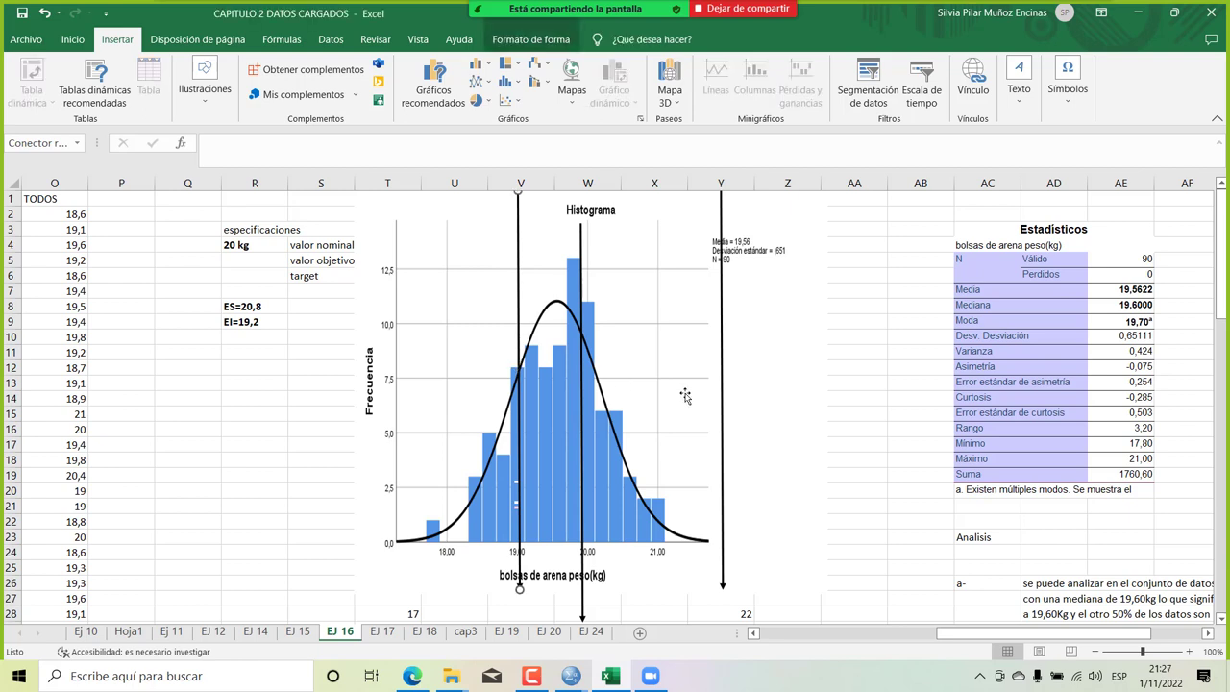
drag(725, 400, 618, 385)
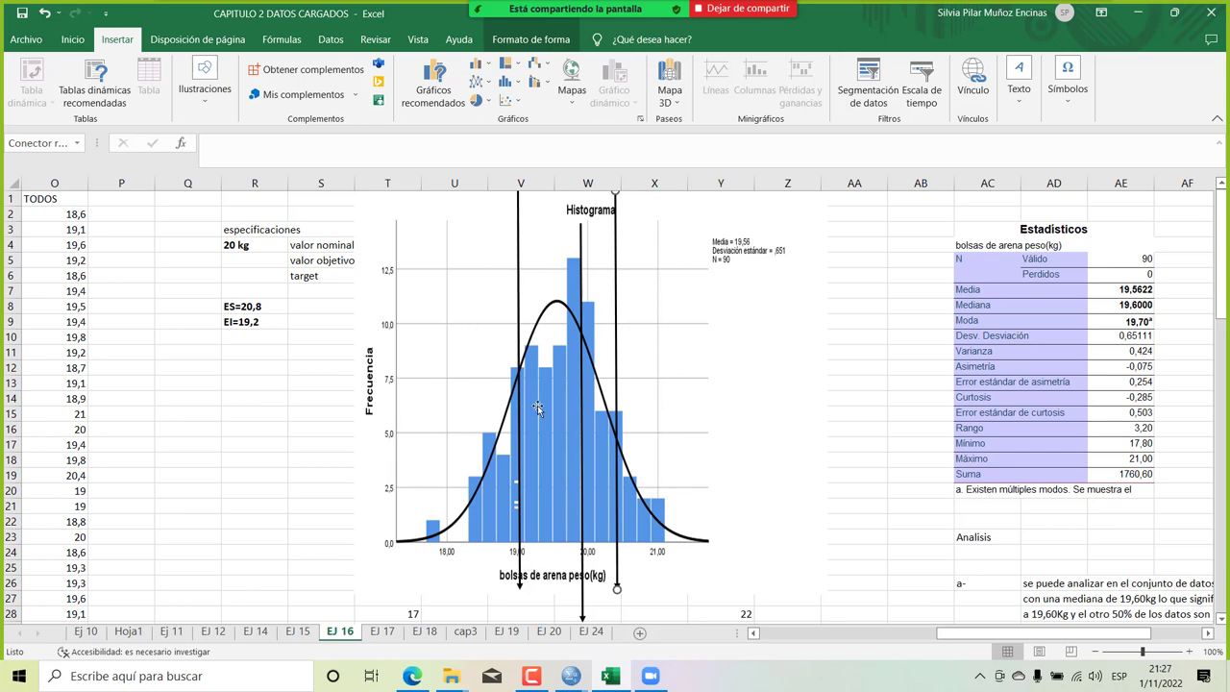
Clear the limit labels in T28 and Y28 below the histogram.
scroll(538, 408, down, 1)
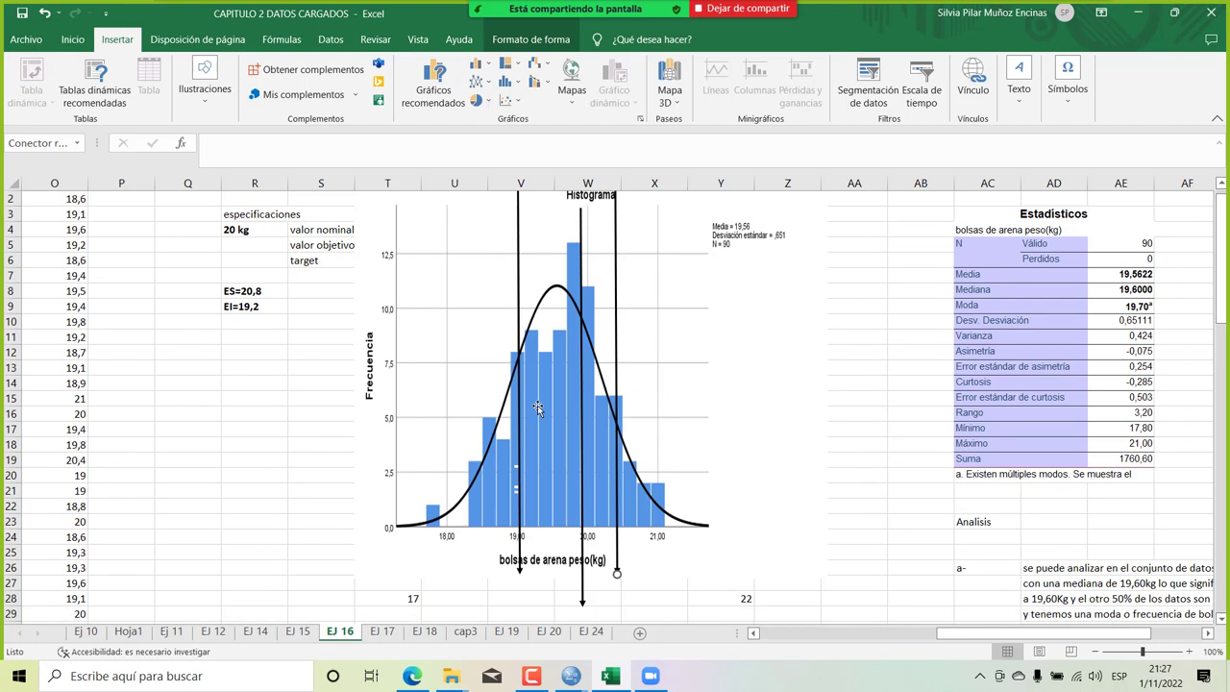
scroll(538, 408, down, 4)
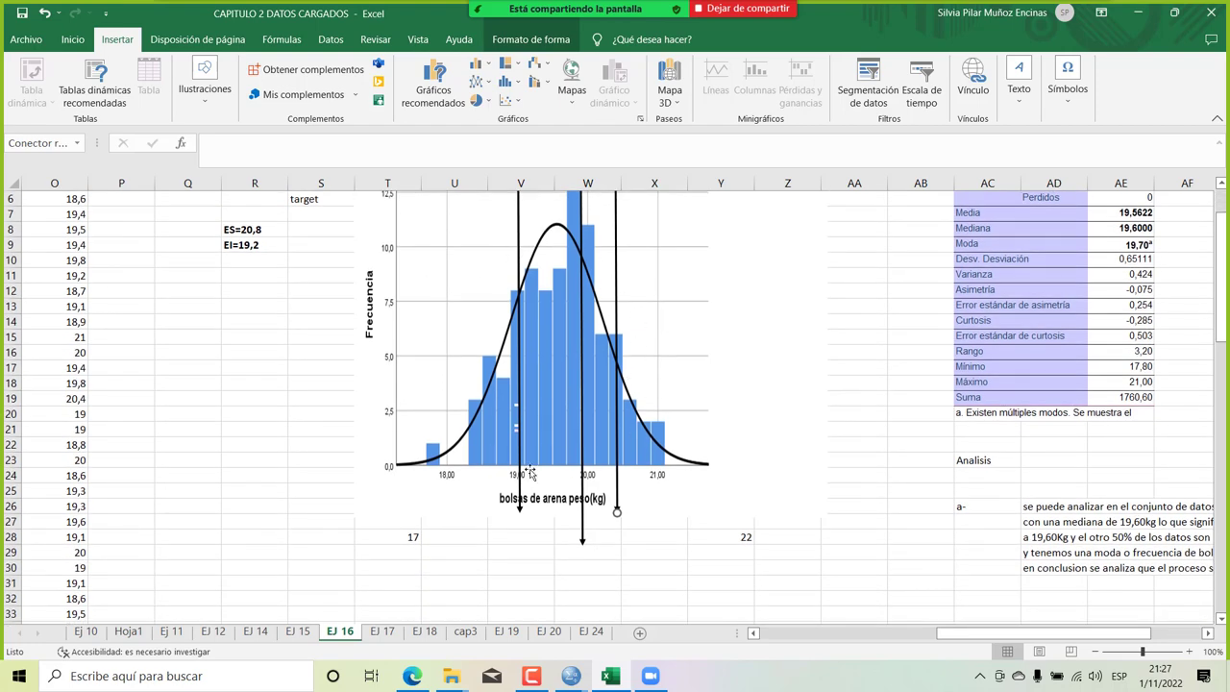
scroll(794, 472, right, 3)
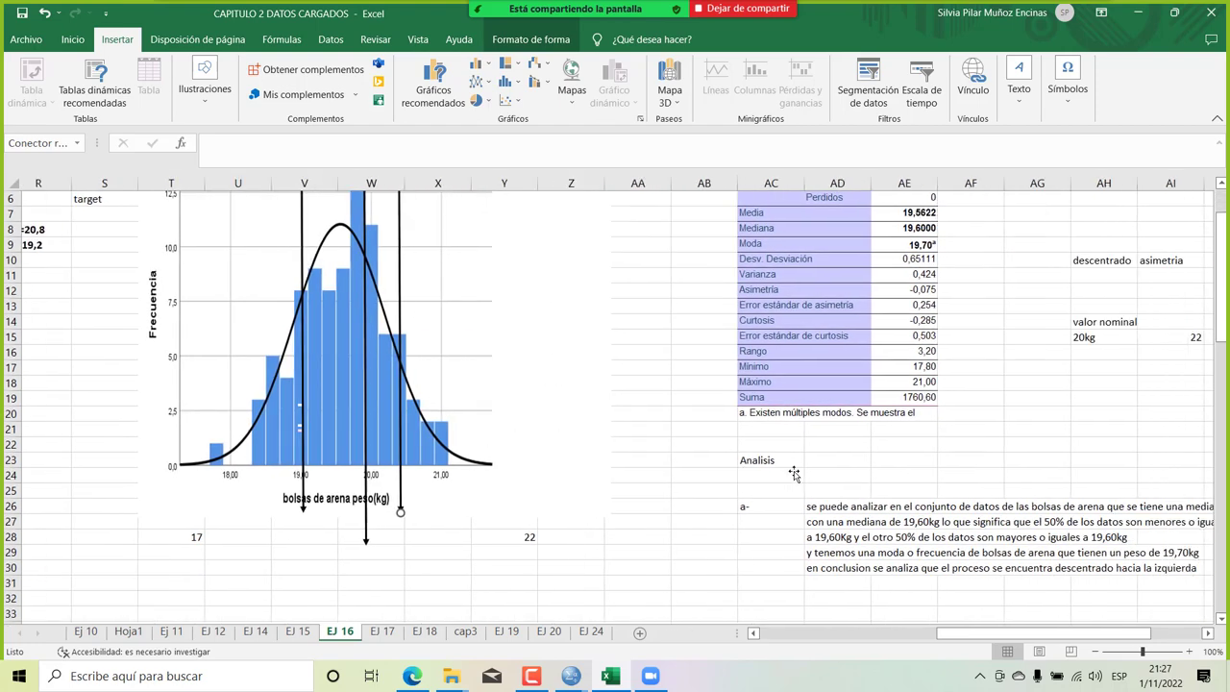
scroll(794, 473, right, 1)
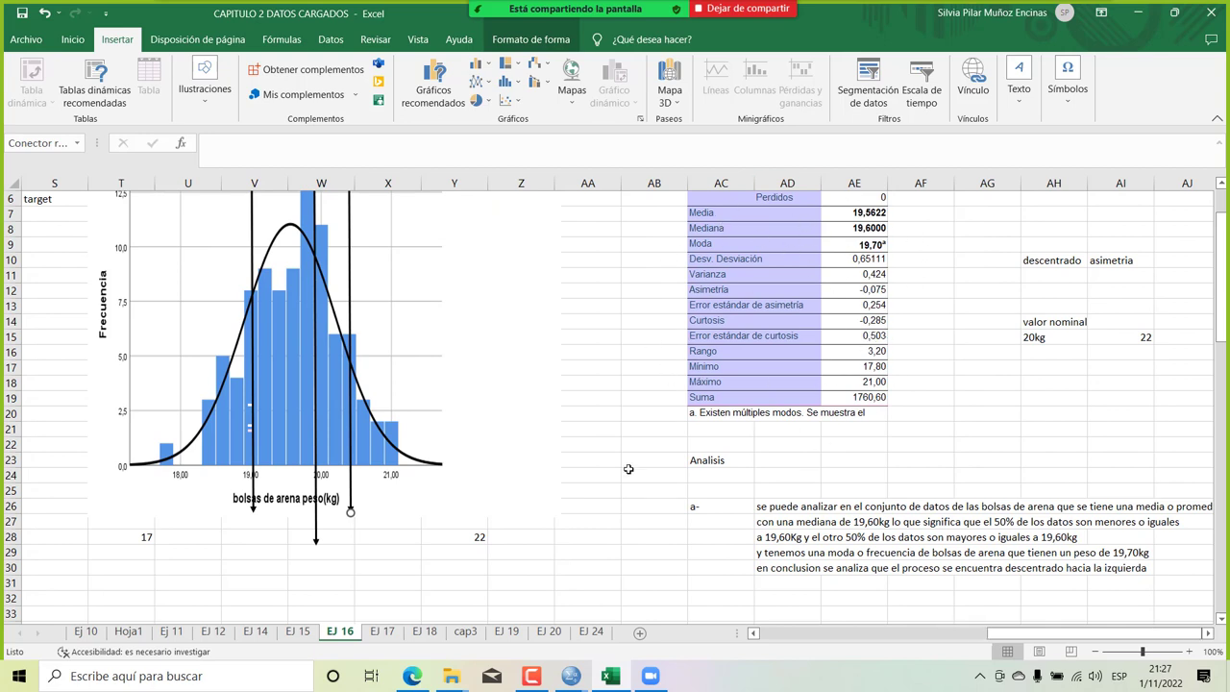
click(140, 539)
key(Delete)
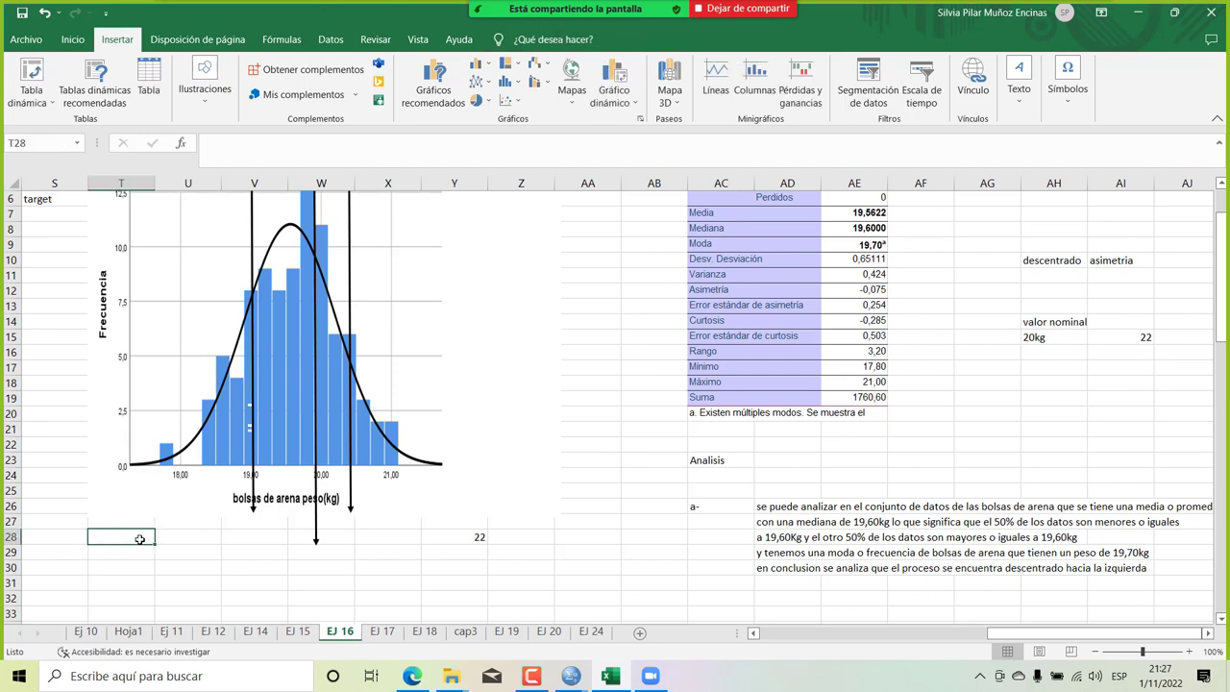
click(478, 536)
key(Delete)
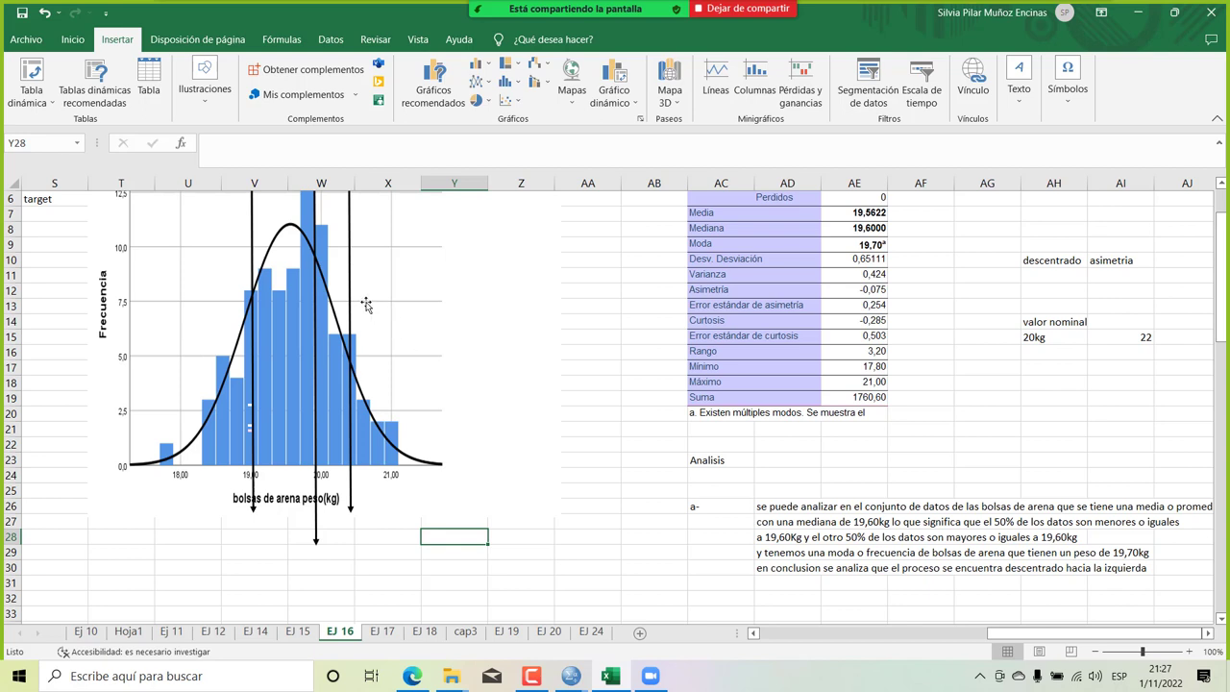
Spread the two limit arrows on the histogram outward, to about 18,1 and about 20,8 on the weight axis.
drag(350, 294, 385, 297)
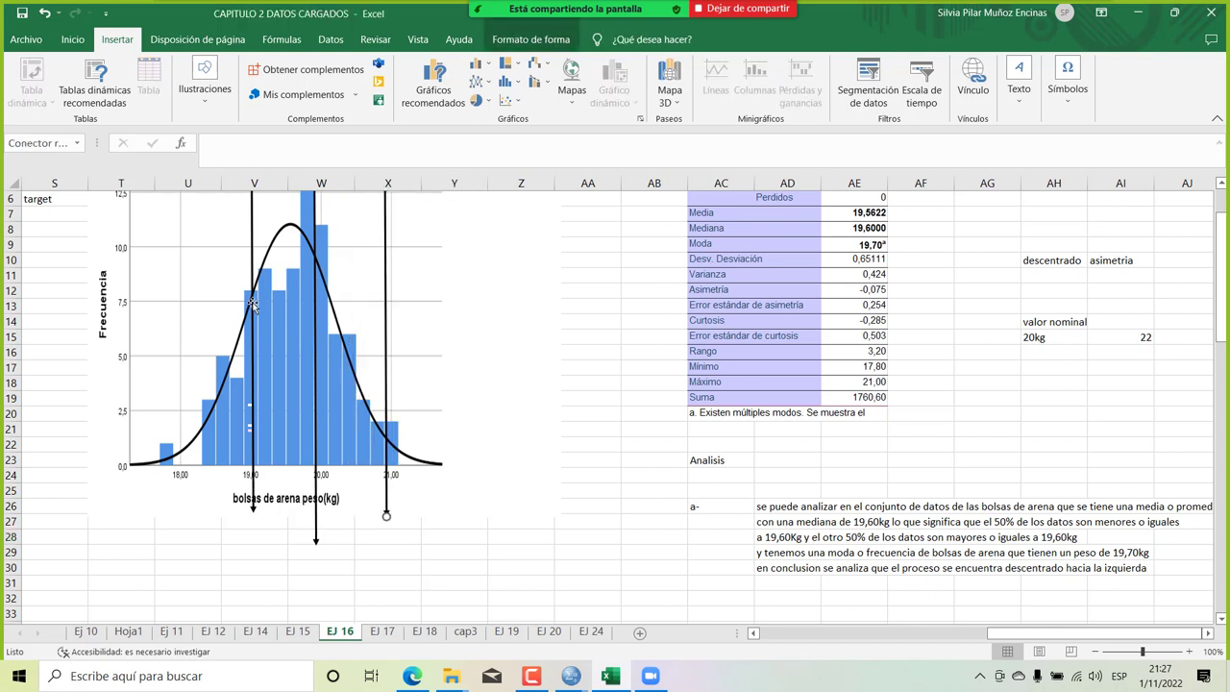
drag(252, 303, 188, 298)
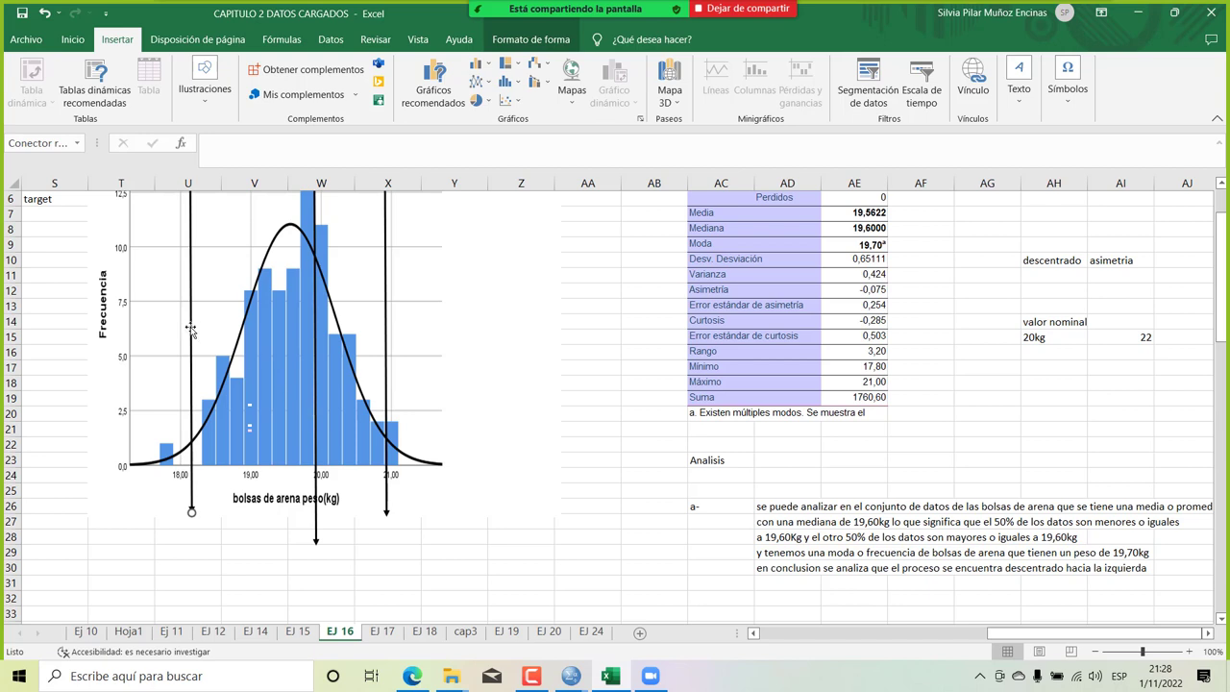
drag(192, 329, 175, 329)
key(ctrl+z)
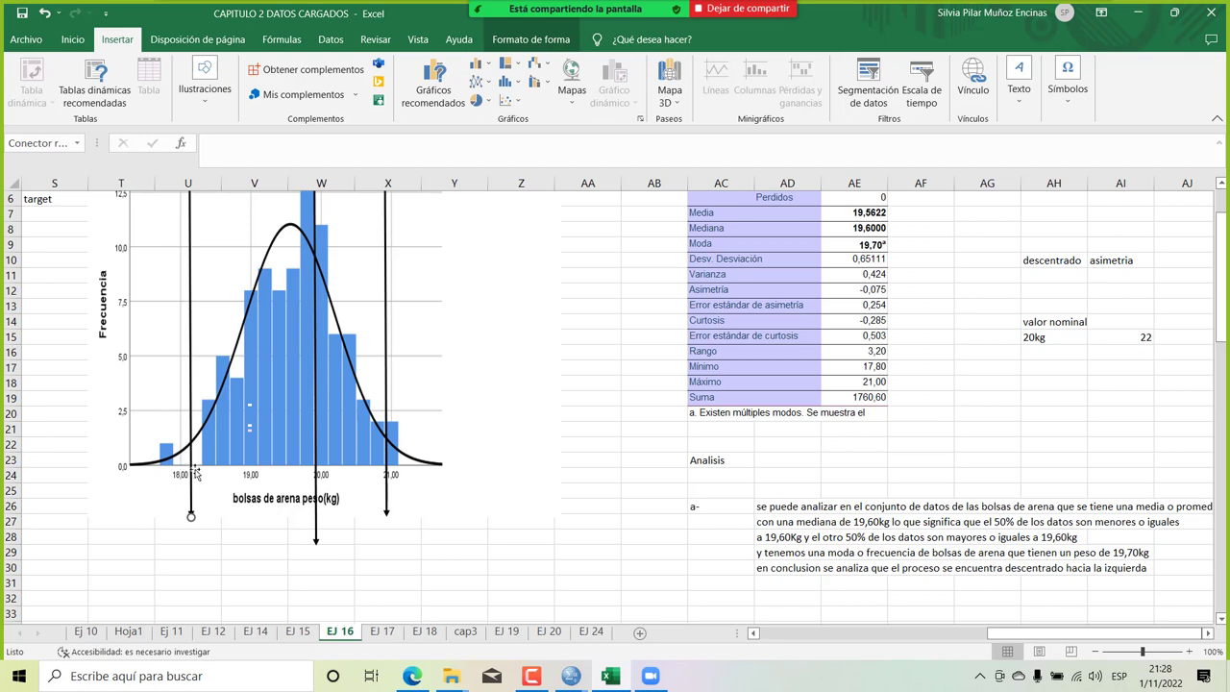
drag(385, 397, 374, 396)
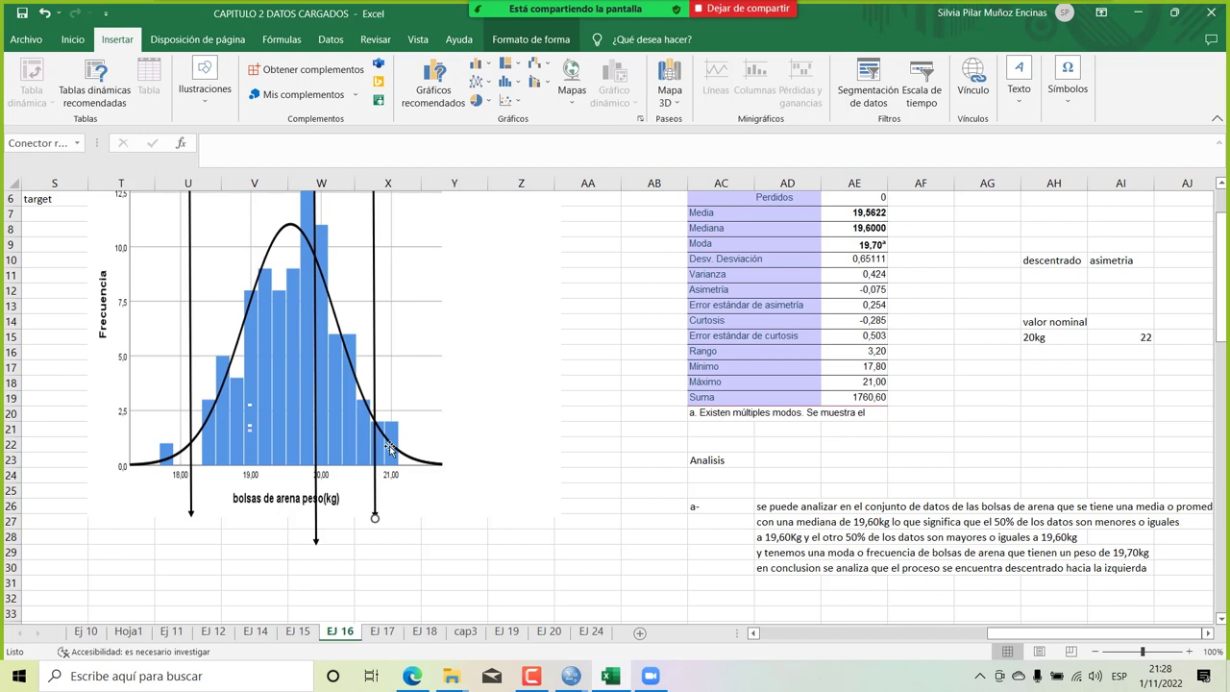
Bring the two limit arrows inward, to about 19,1 and about 20,6 on the weight axis, using the EI and ES values as reference.
drag(368, 375, 364, 377)
drag(189, 366, 261, 374)
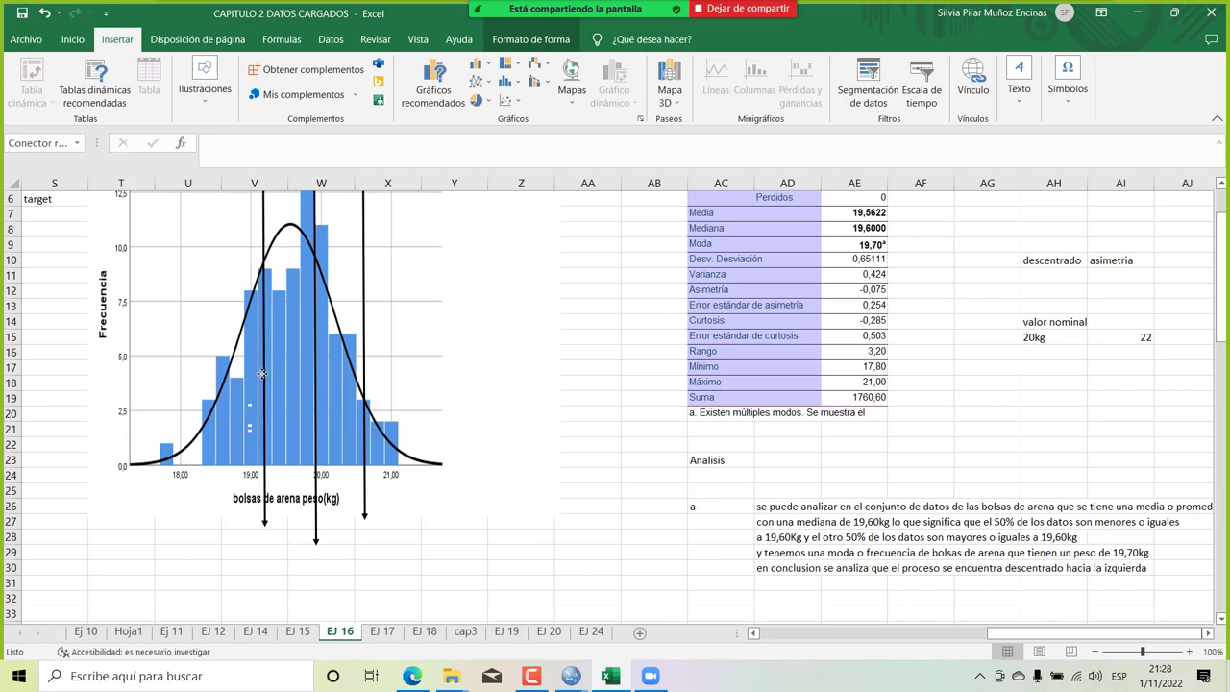
click(366, 391)
scroll(159, 351, left, 2)
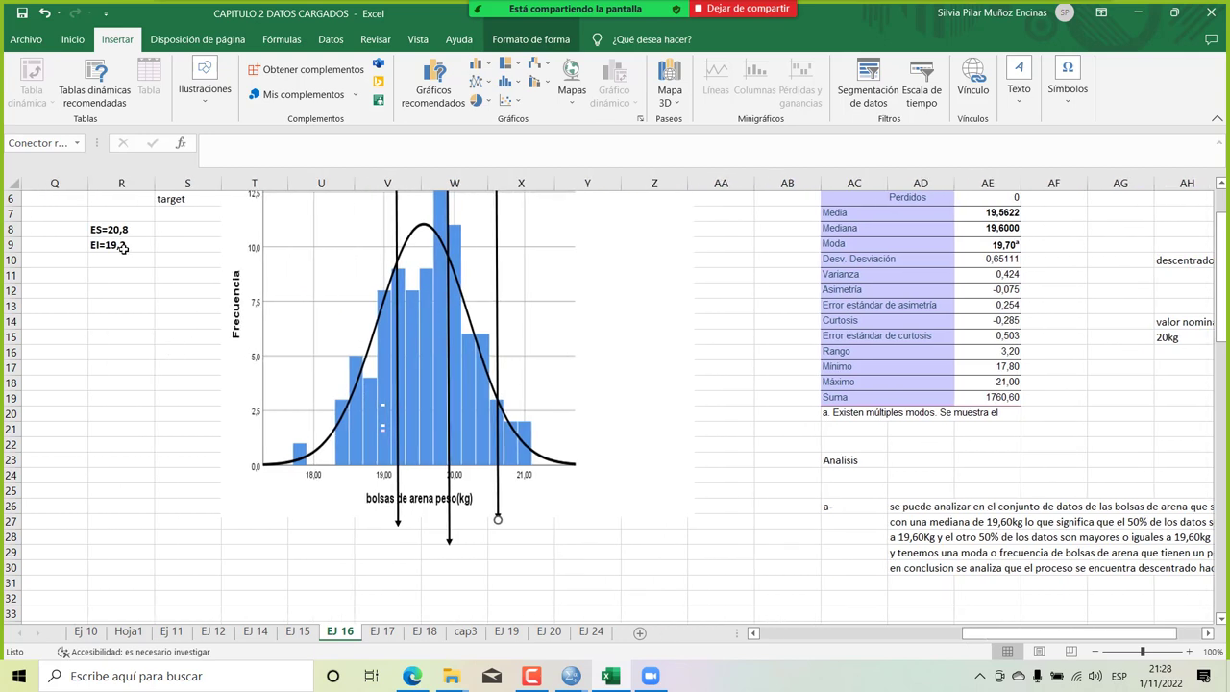
drag(497, 327, 494, 326)
click(494, 327)
drag(398, 405, 395, 405)
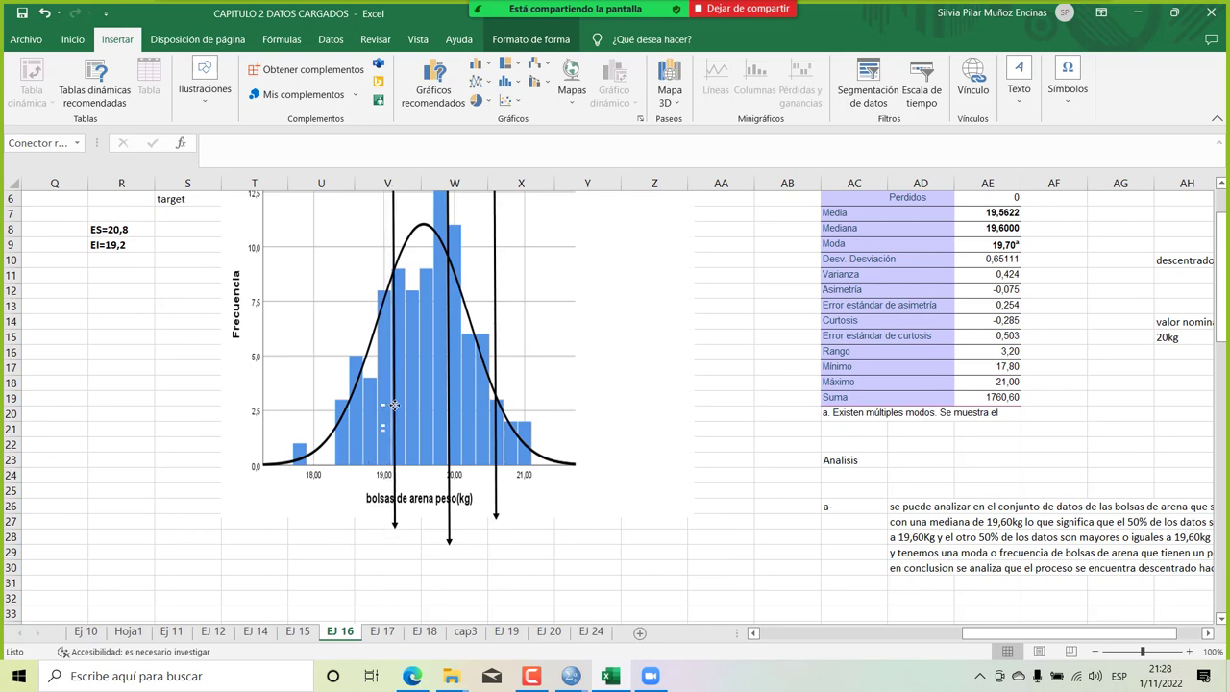
Review the conclusion of analysis a- in rows 26 to 30 against the histogram's centre arrow.
click(865, 582)
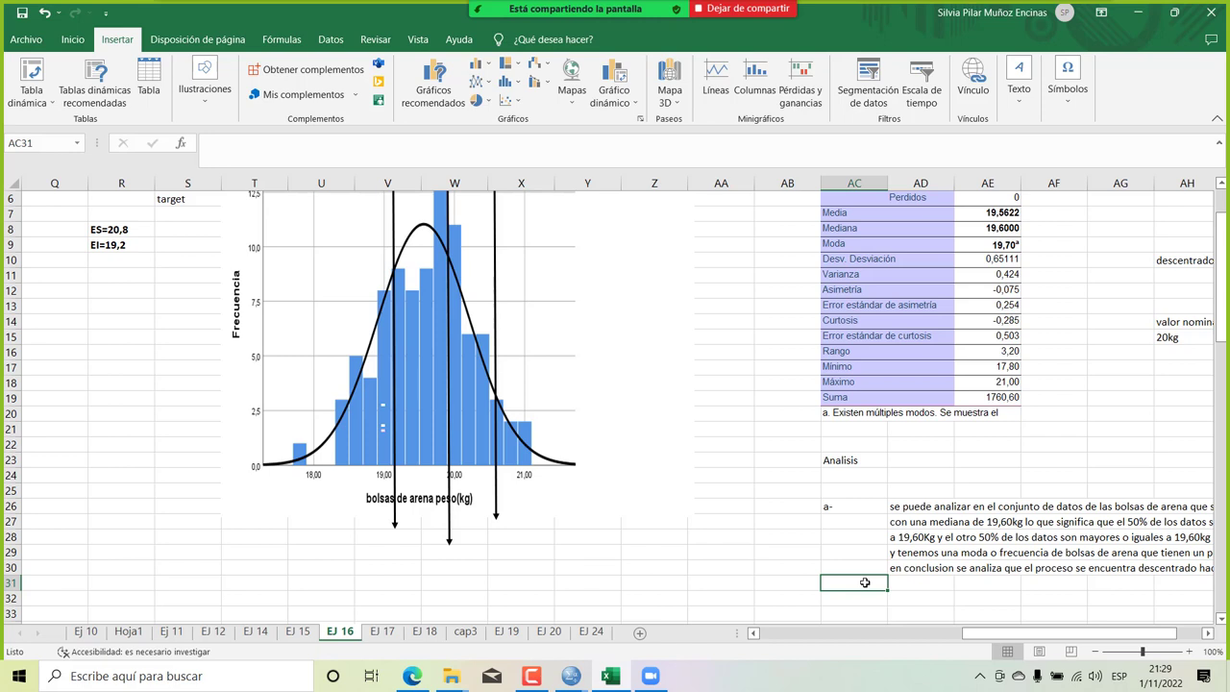
scroll(865, 582, right, 3)
click(738, 596)
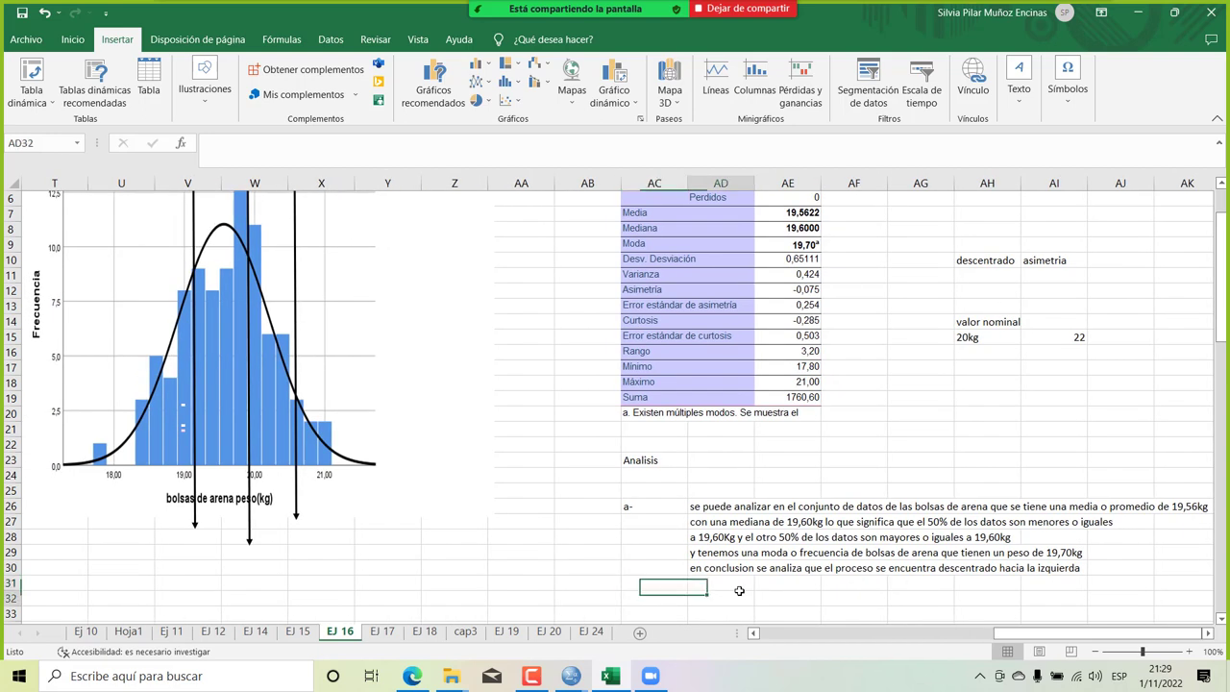
click(636, 508)
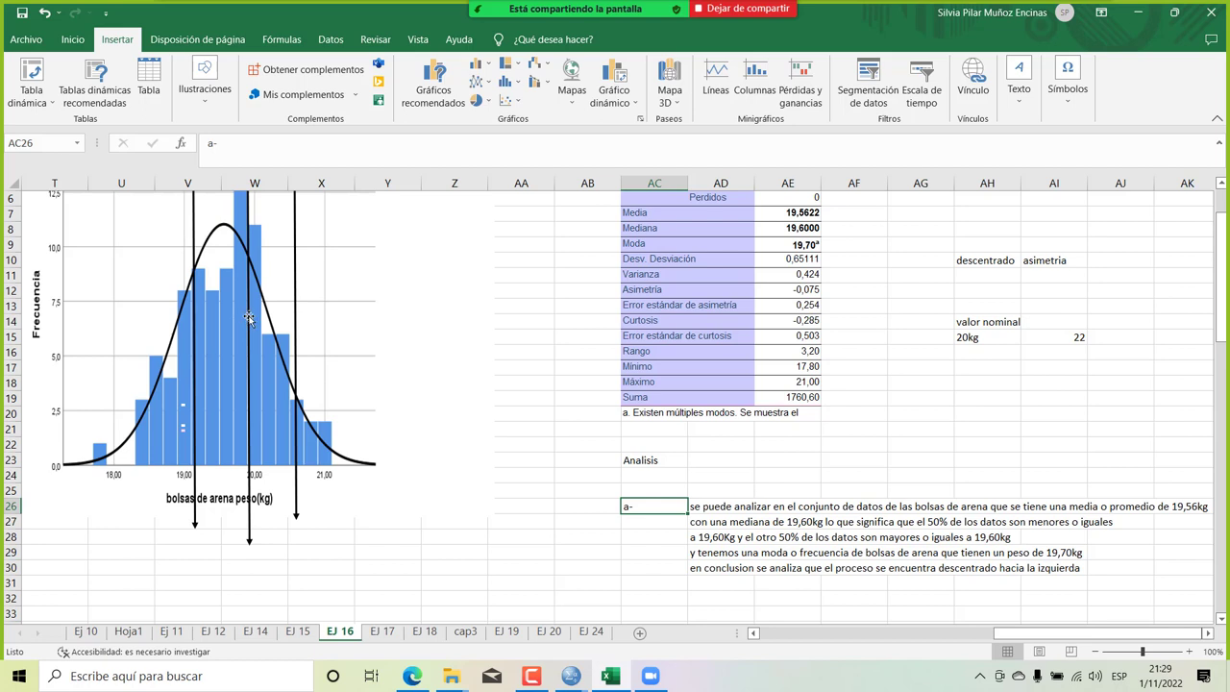
Enter the mean as 19,56 in AG15, beside the 20kg nominal value.
click(971, 340)
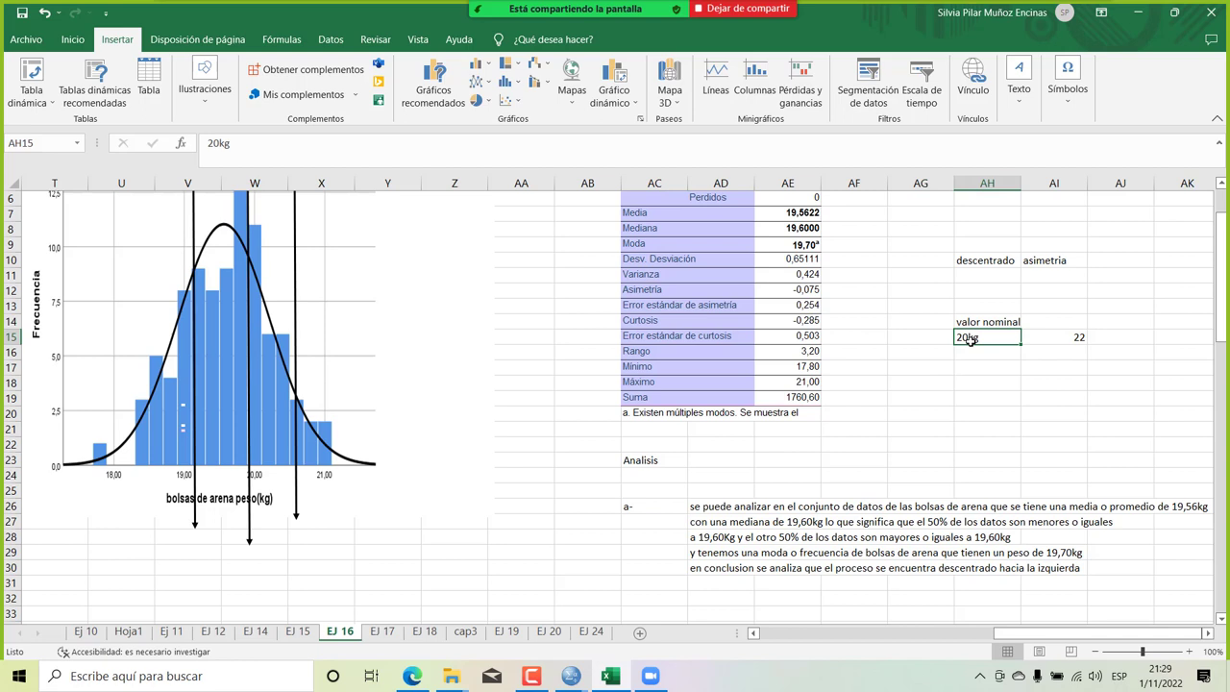
click(798, 211)
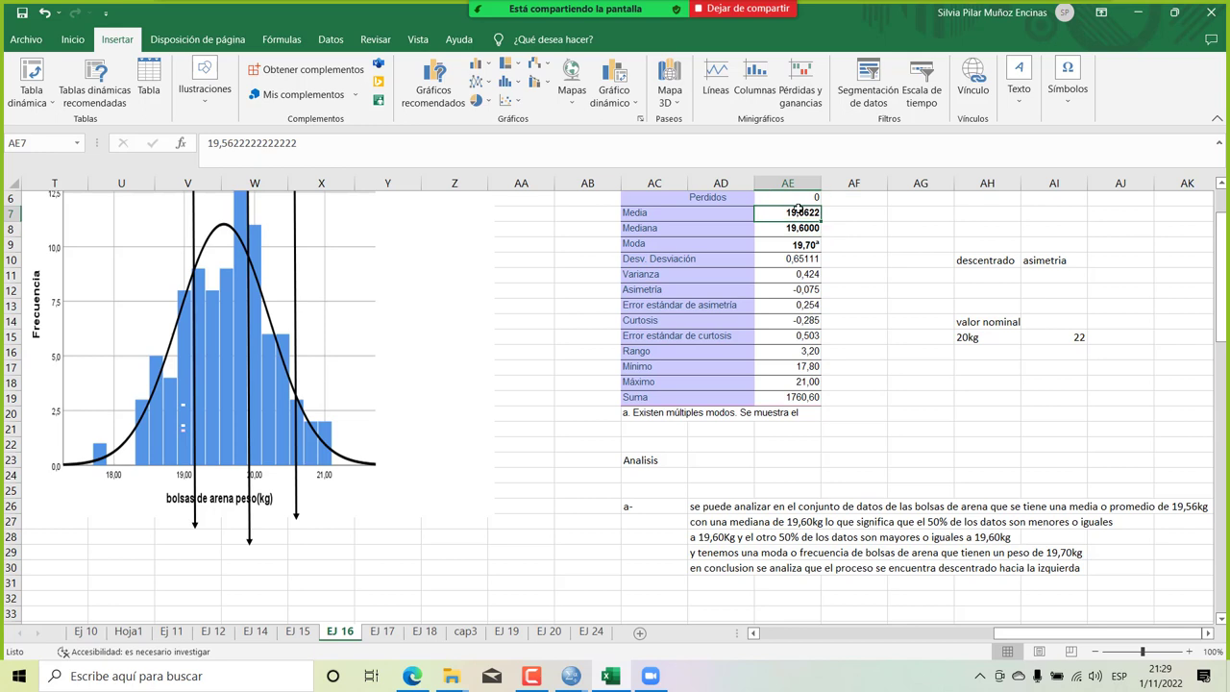
click(931, 337)
text(19,56)
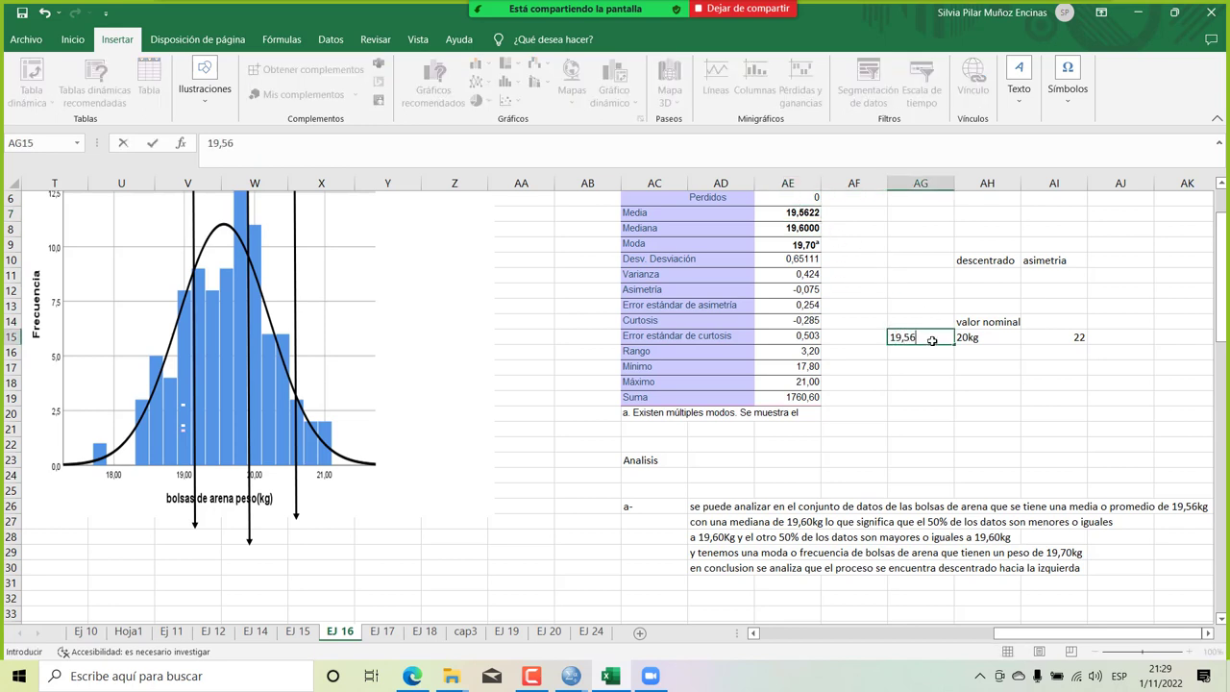
key(Return)
click(931, 337)
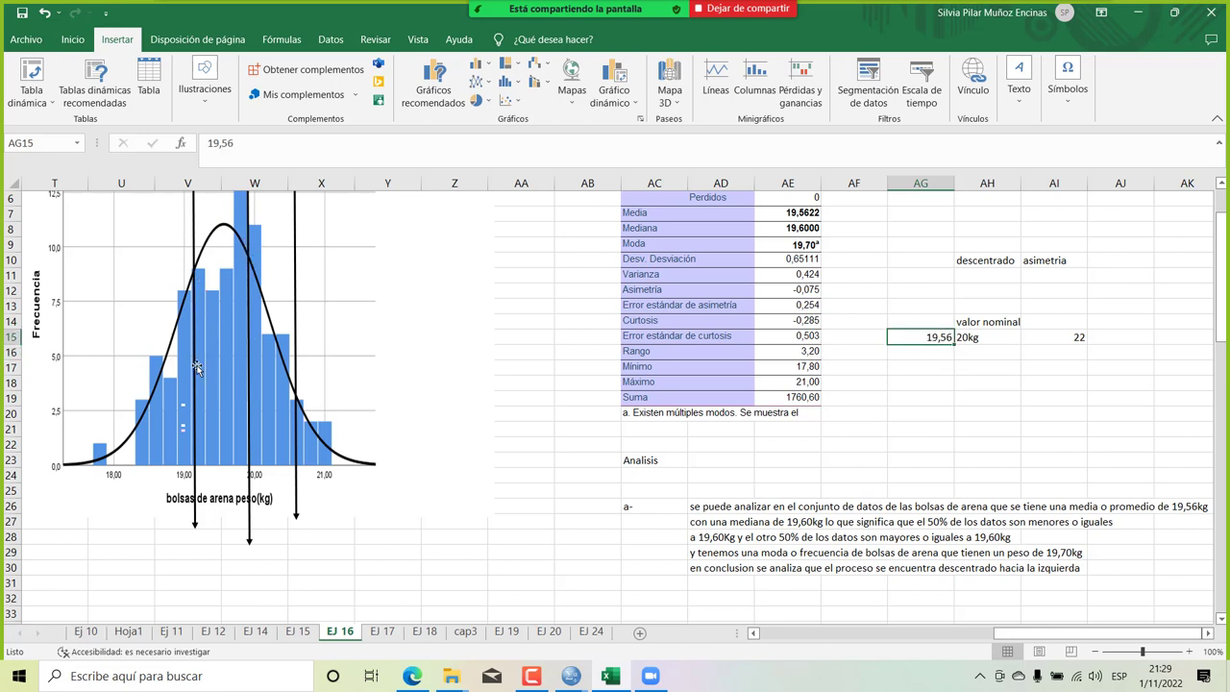
Move the two limit arrows off the histogram to columns AA and AB, and clear the mean value from AG15.
drag(192, 365, 533, 462)
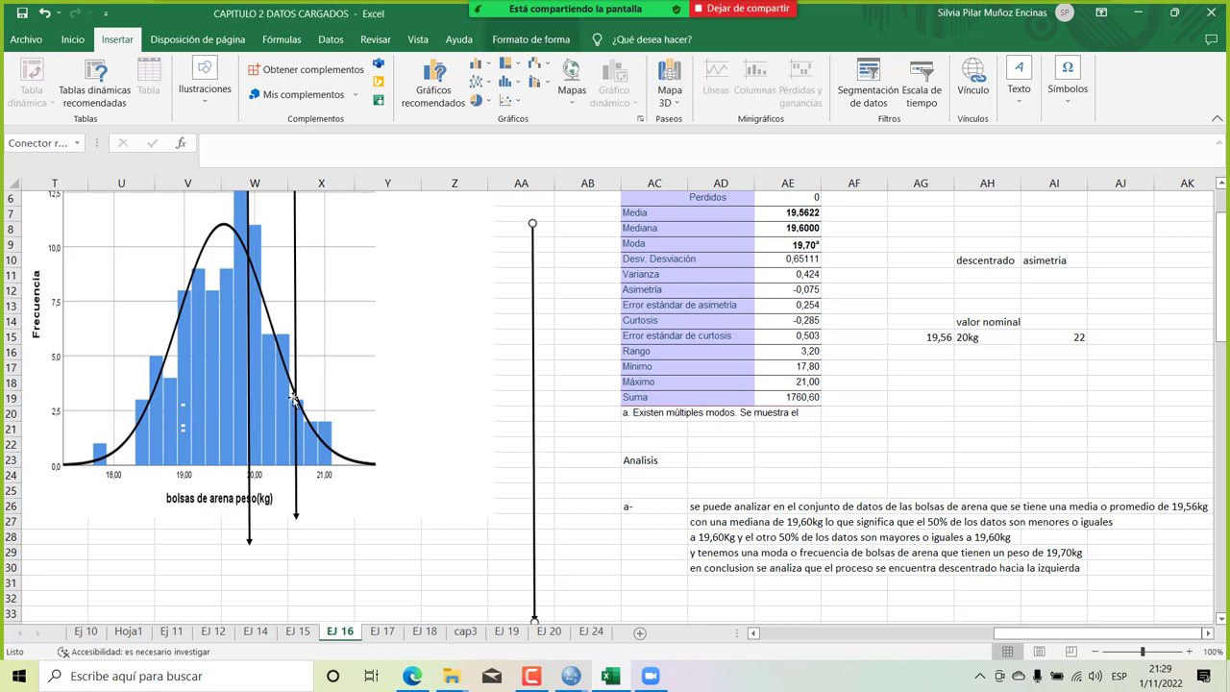
drag(296, 392, 564, 394)
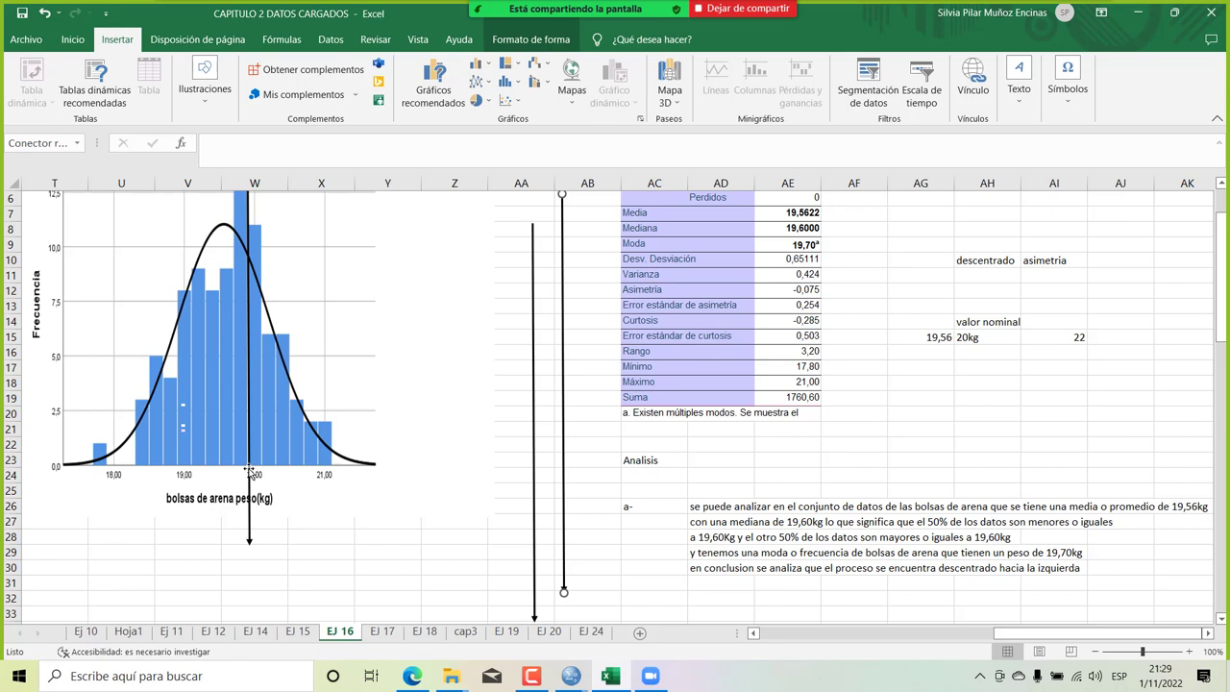
click(939, 338)
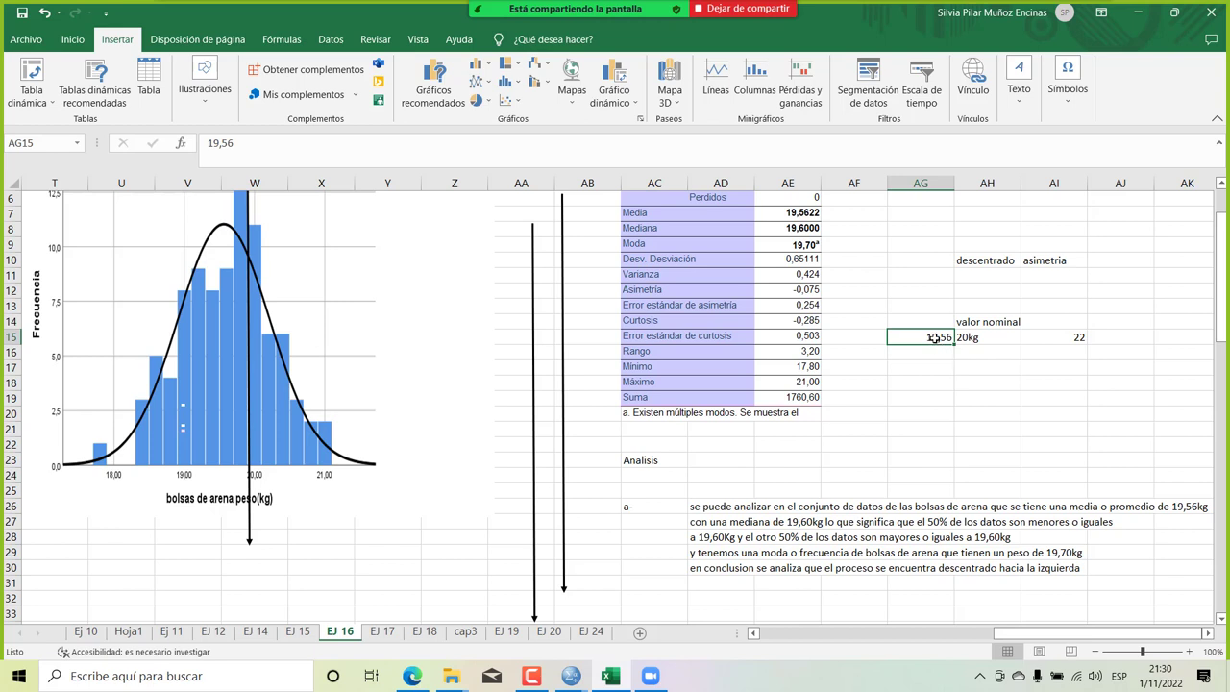
key(Delete)
Compare AI15 with the mean in AE7, the 20kg nominal value in AH15 and the centre arrow, and clear AI15.
click(1077, 340)
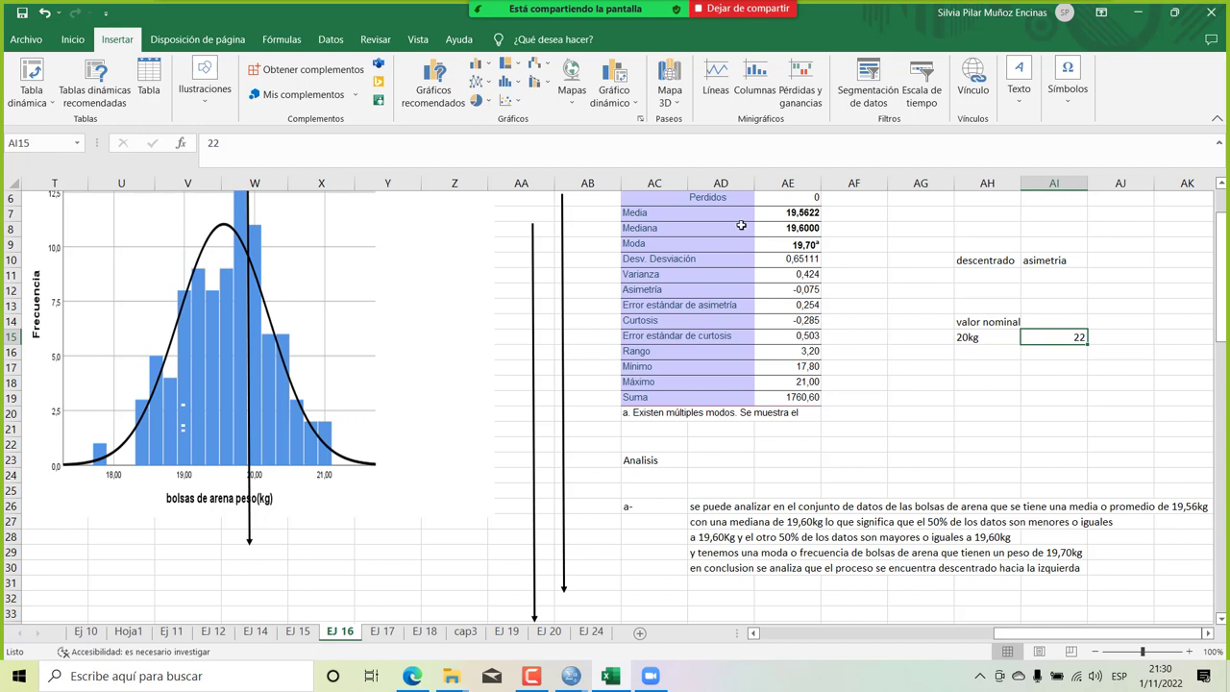
click(781, 216)
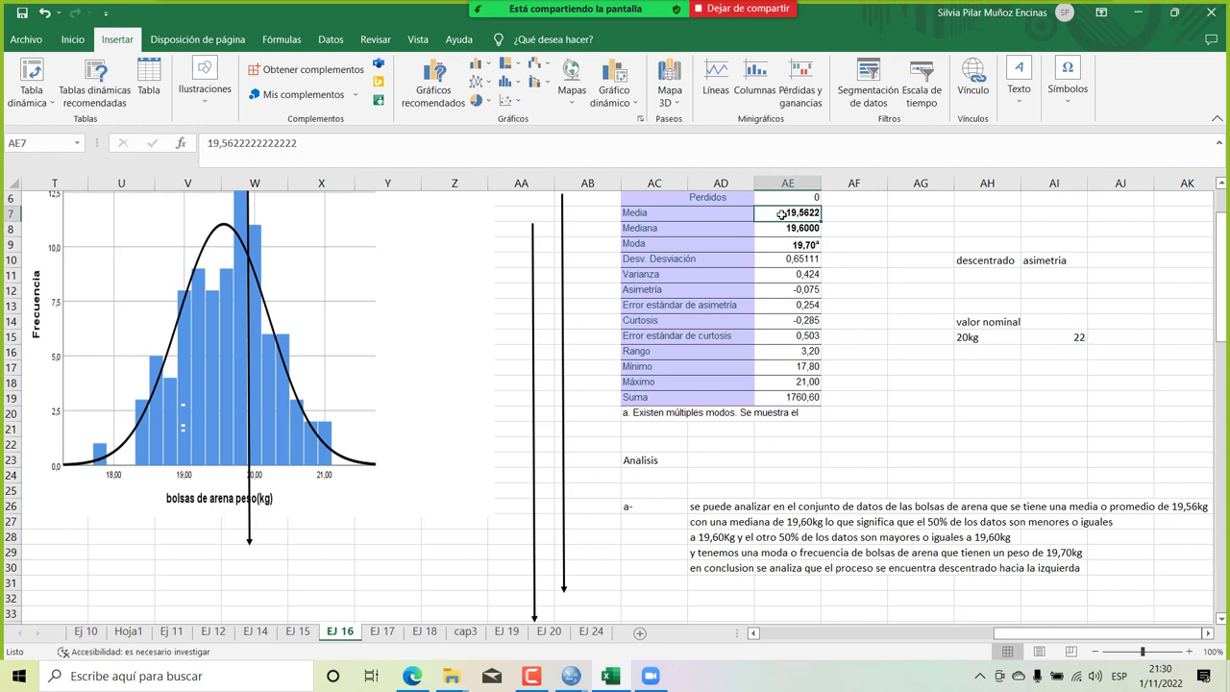
click(1047, 337)
click(990, 343)
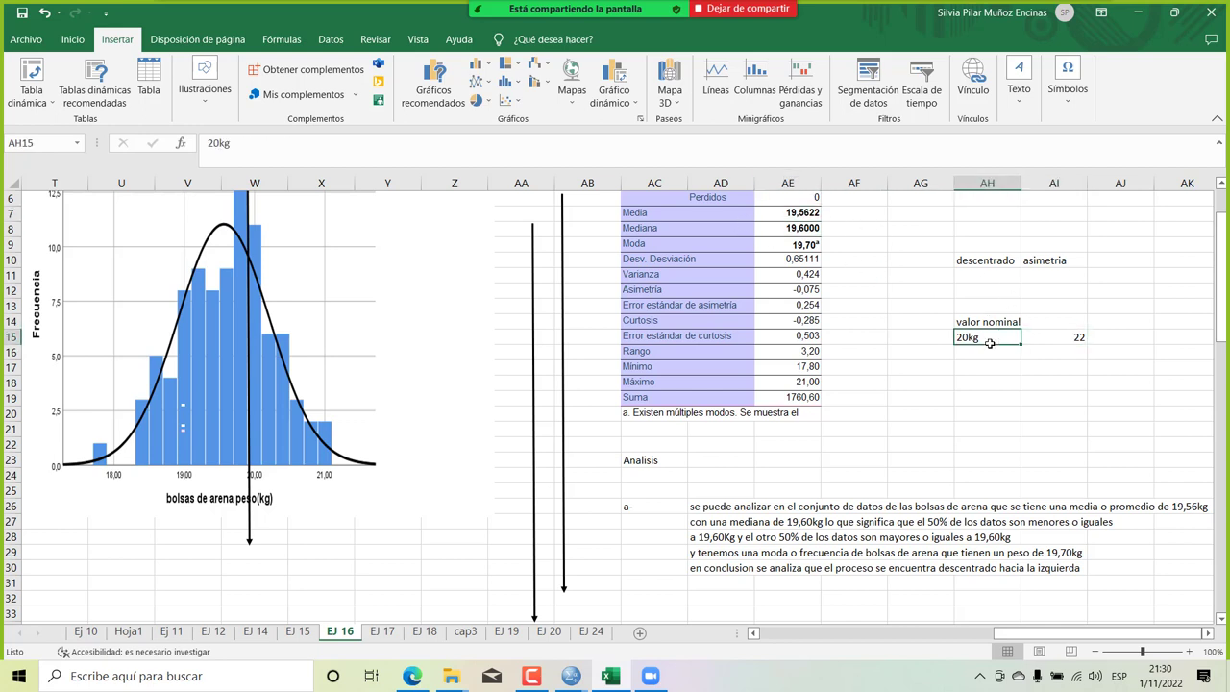
click(1080, 340)
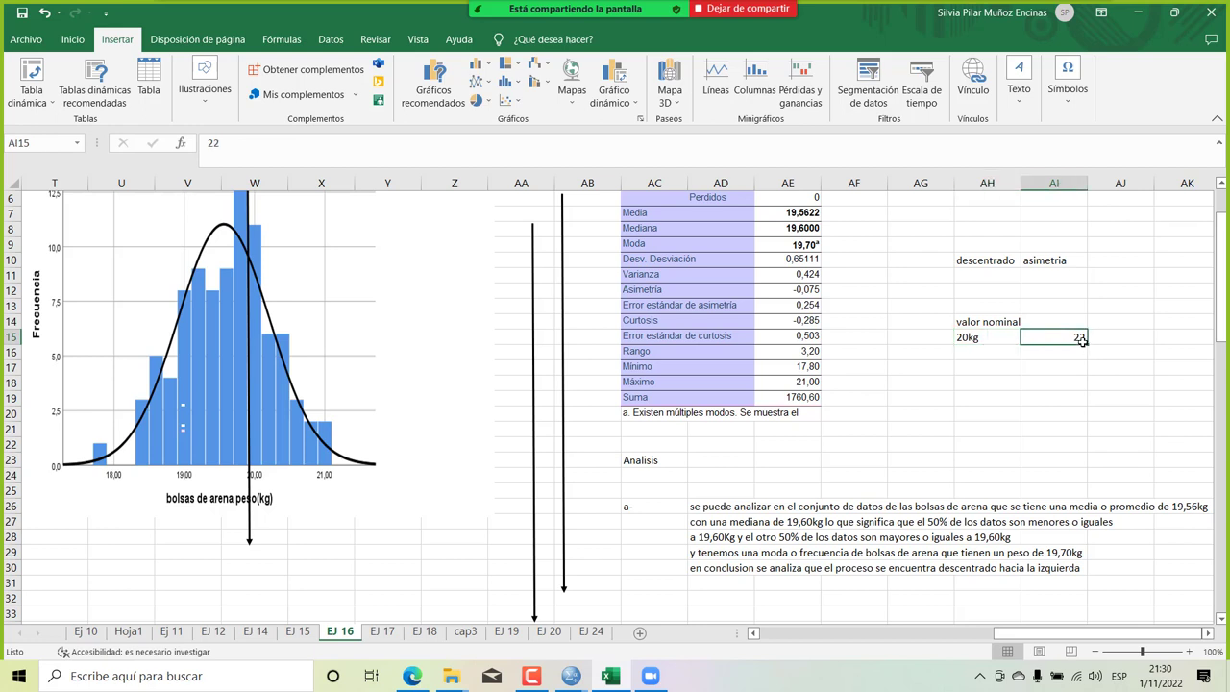
click(248, 318)
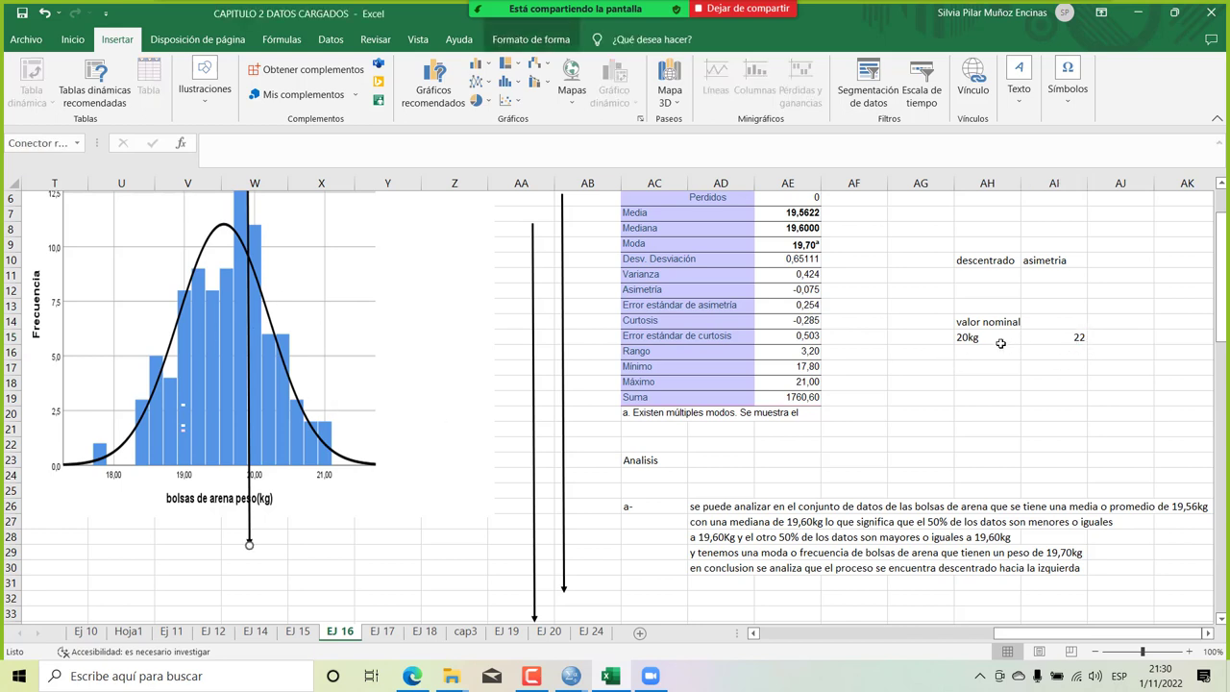
click(1074, 338)
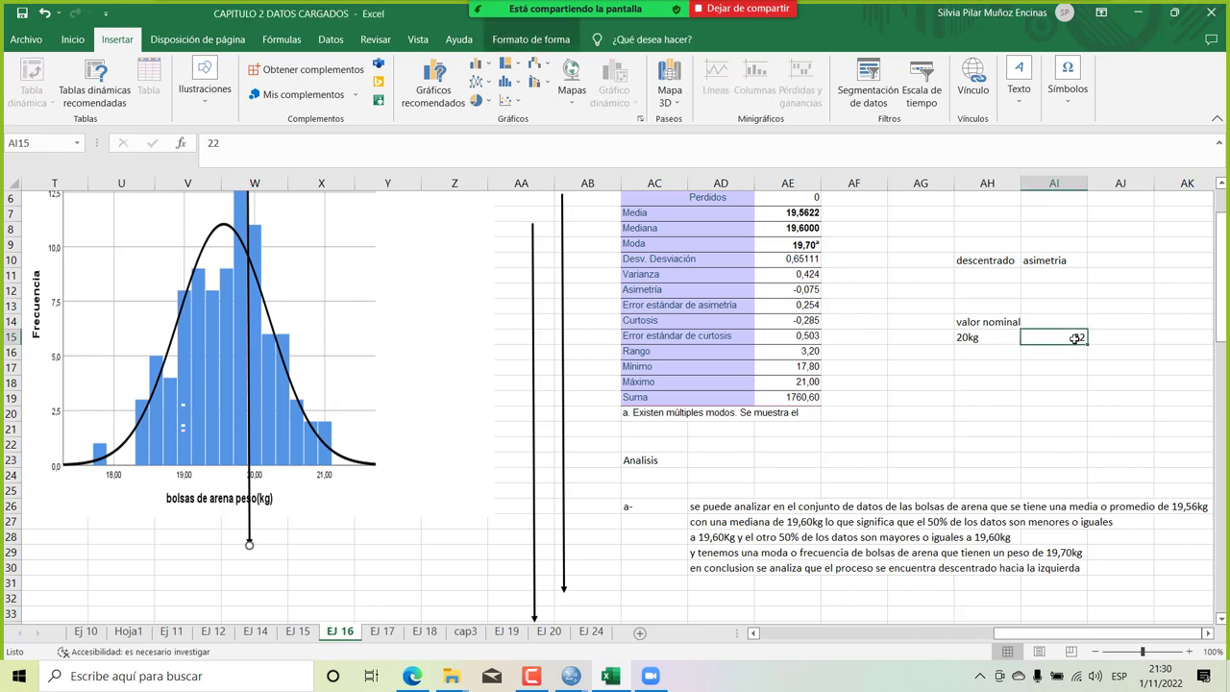
click(987, 338)
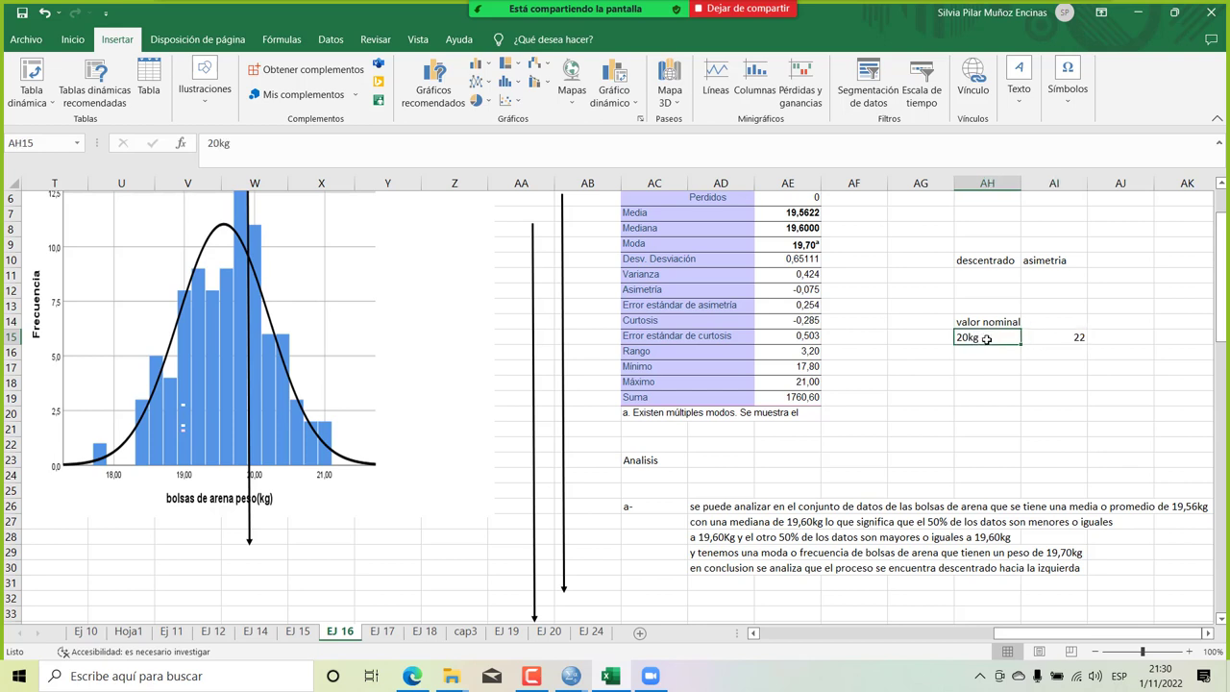
click(1069, 340)
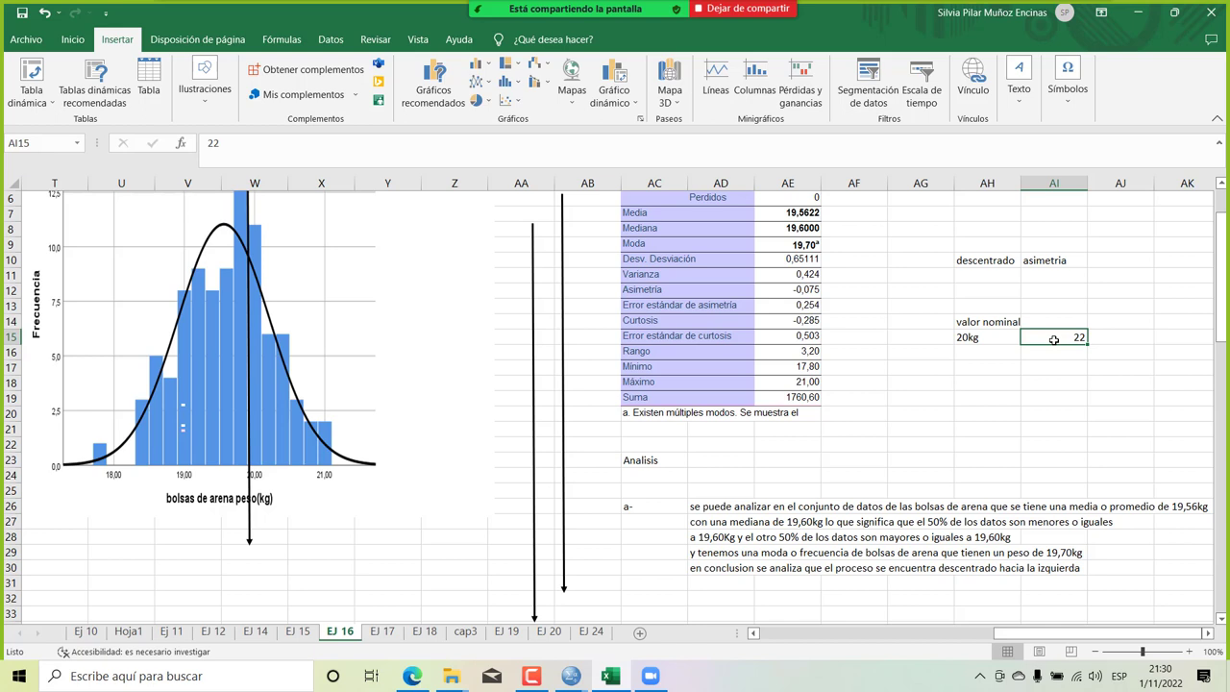
key(Delete)
Check the written analysis a- in rows 26 to 30 against the Media value in the statistics table.
click(643, 505)
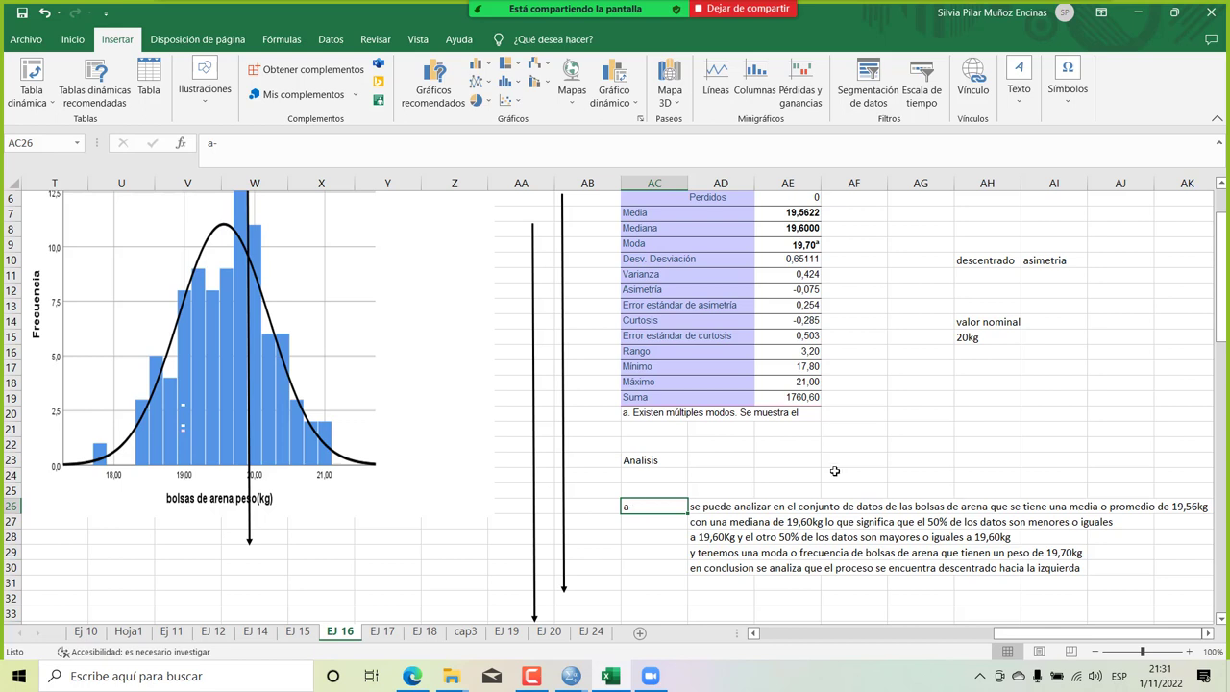
scroll(834, 471, down, 1)
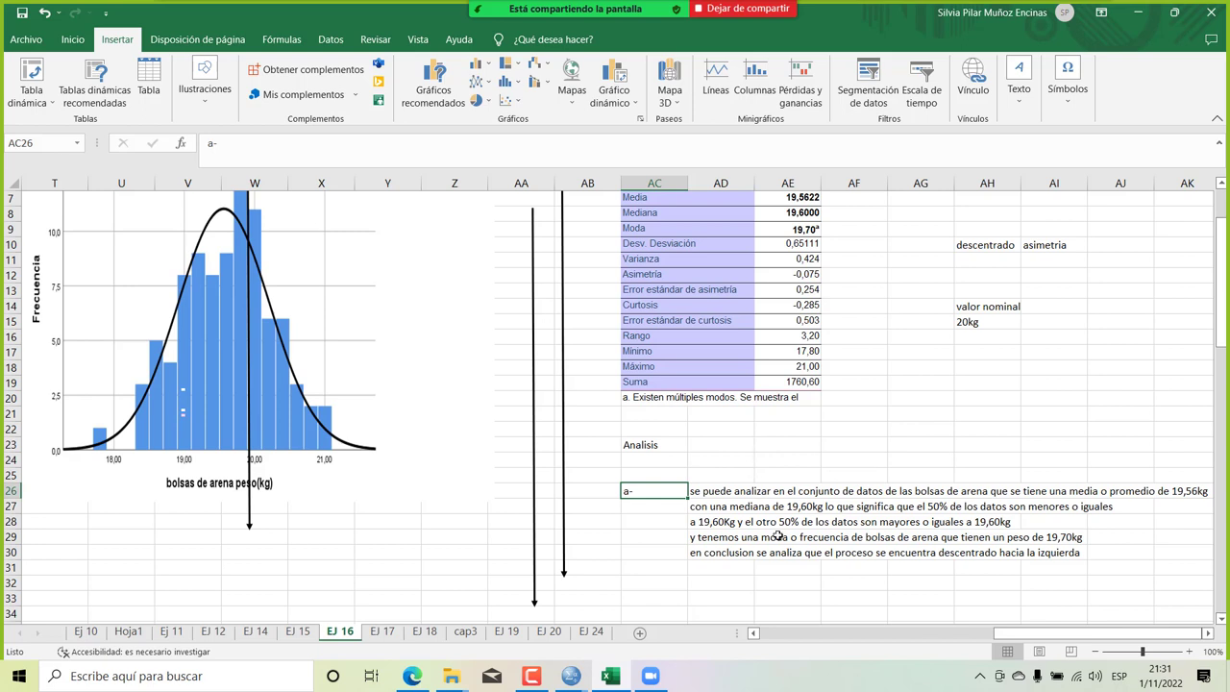
scroll(778, 536, up, 1)
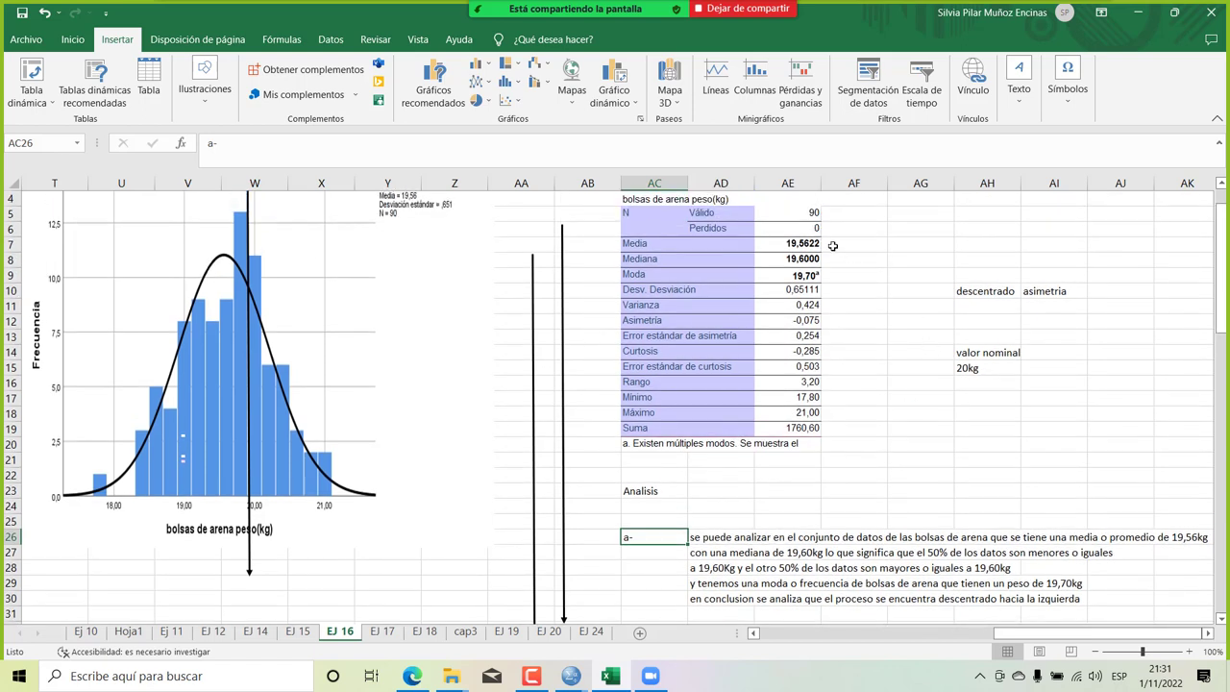
click(834, 244)
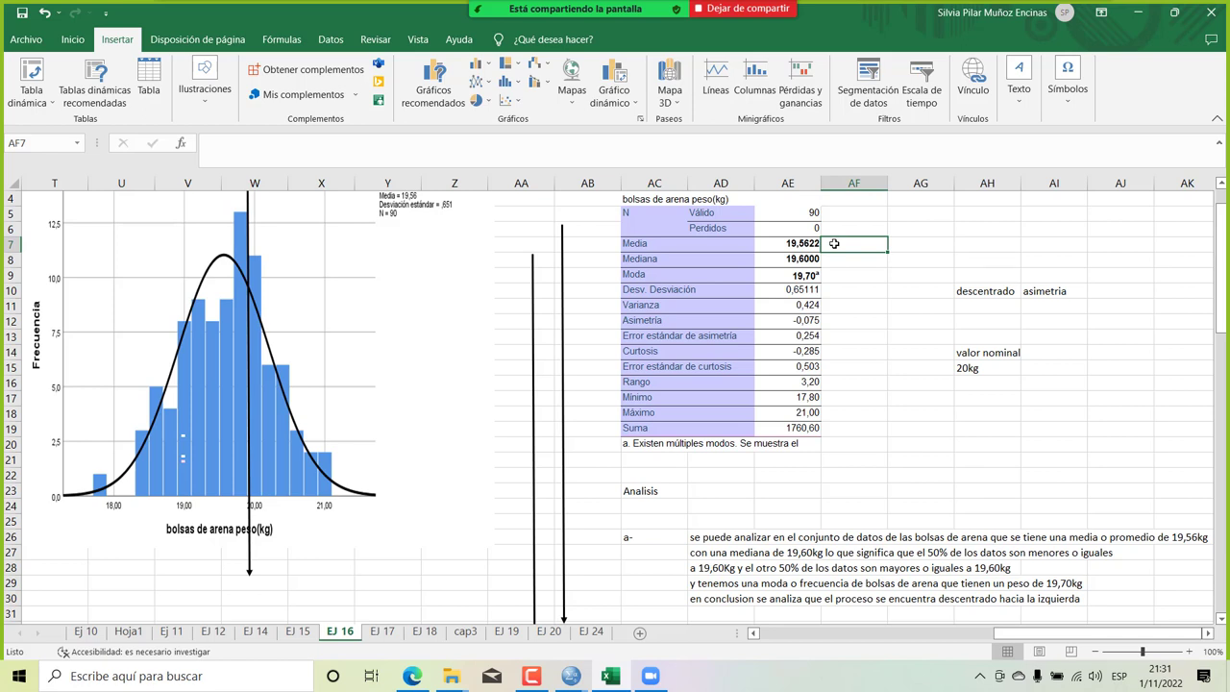
Reread the questions of exercise 16 in the textbook PDF in Edge, and return to the written analysis on sheet EJ 16 in Excel.
click(415, 676)
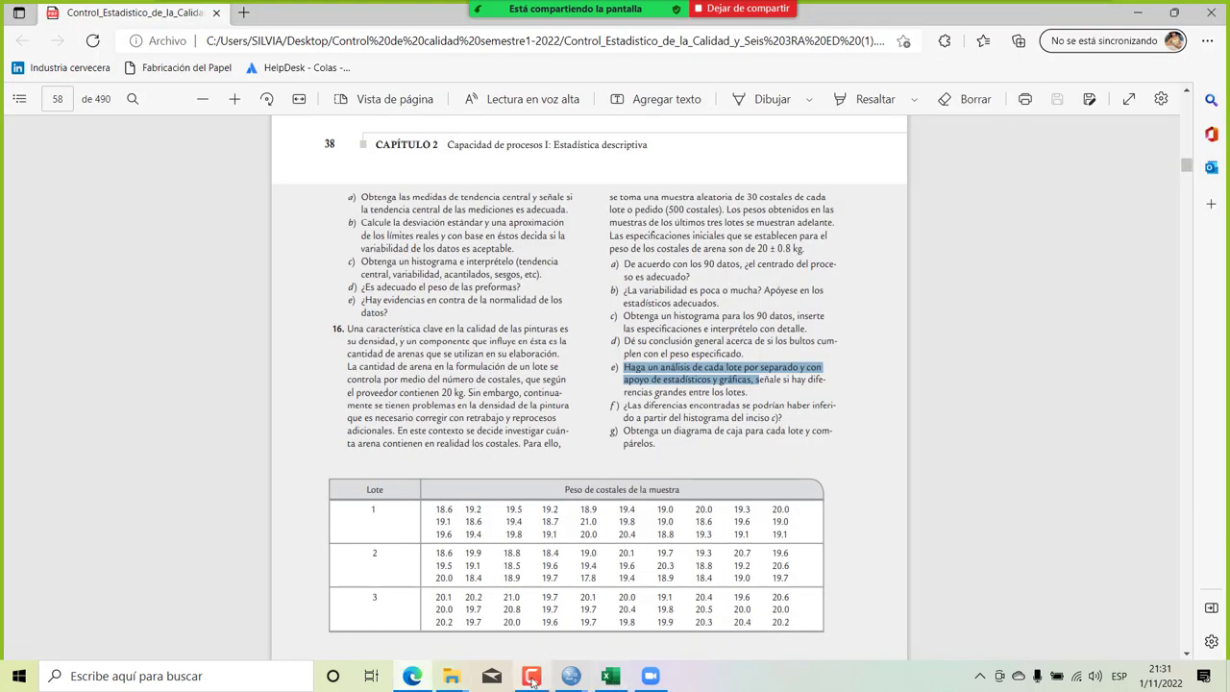
mouse_move(612, 675)
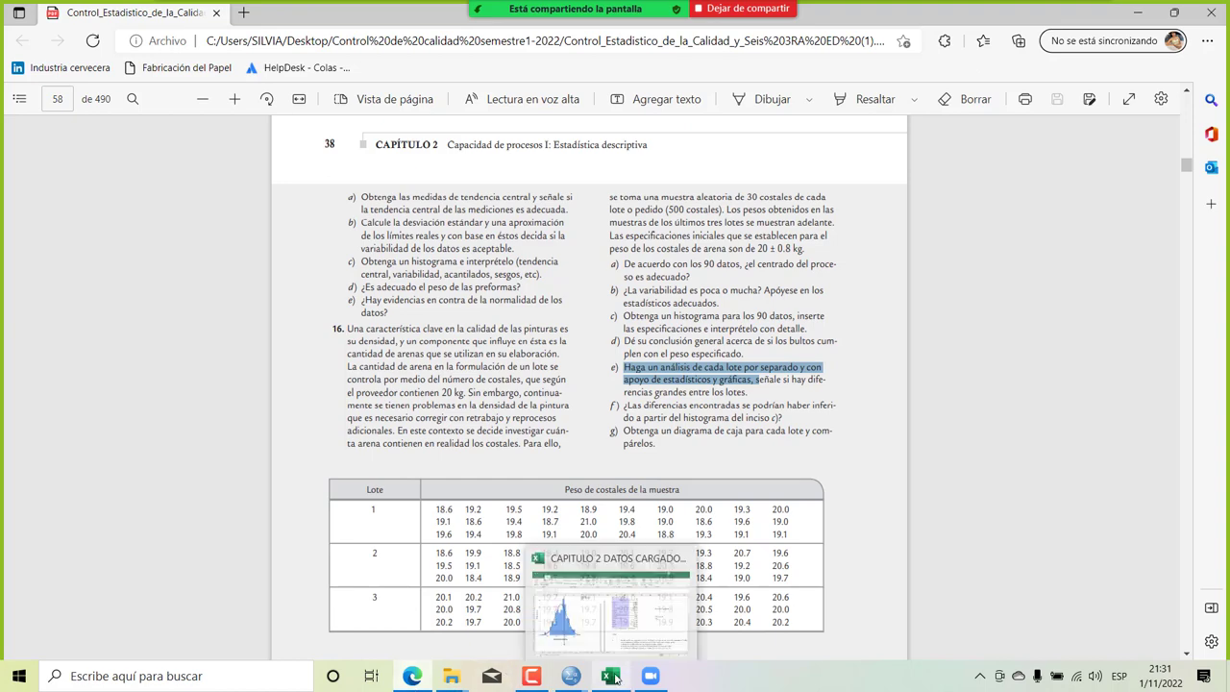
click(596, 634)
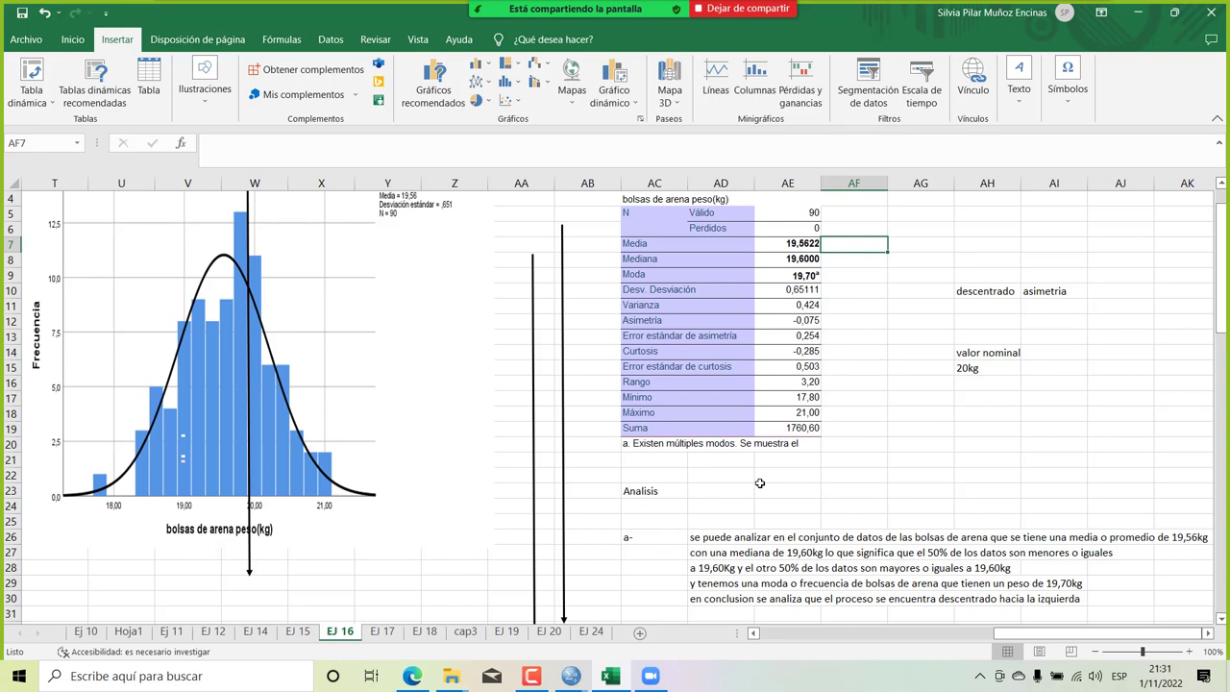
scroll(759, 483, down, 2)
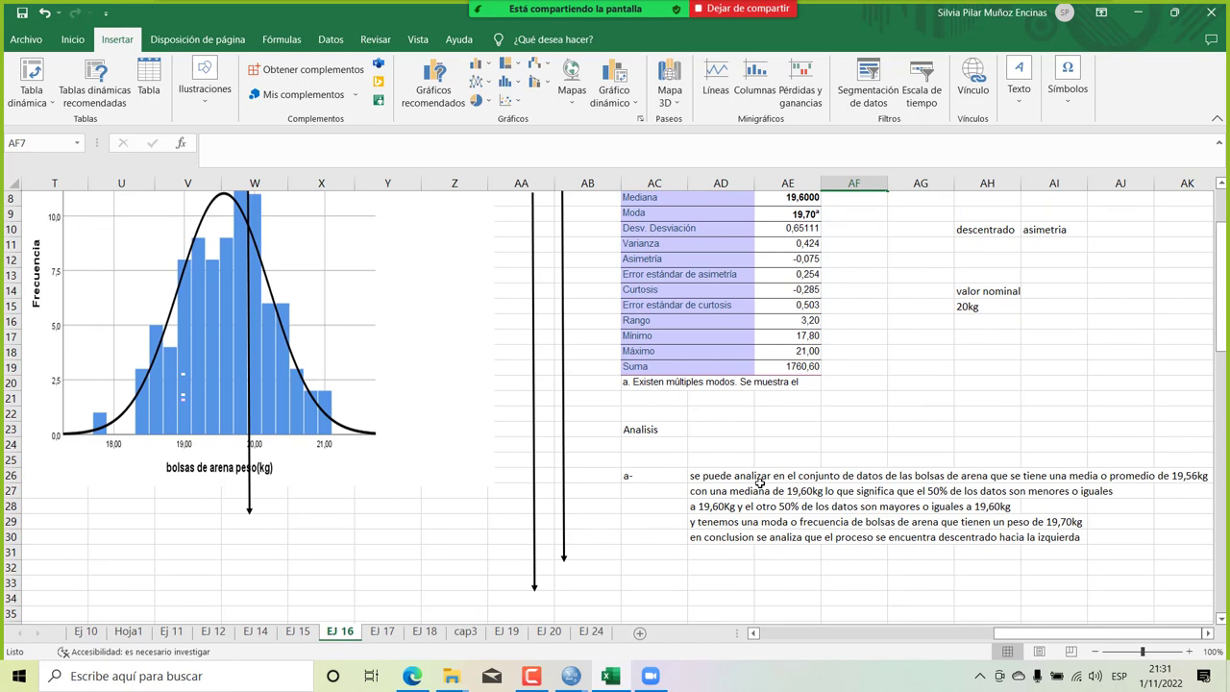
scroll(759, 483, up, 1)
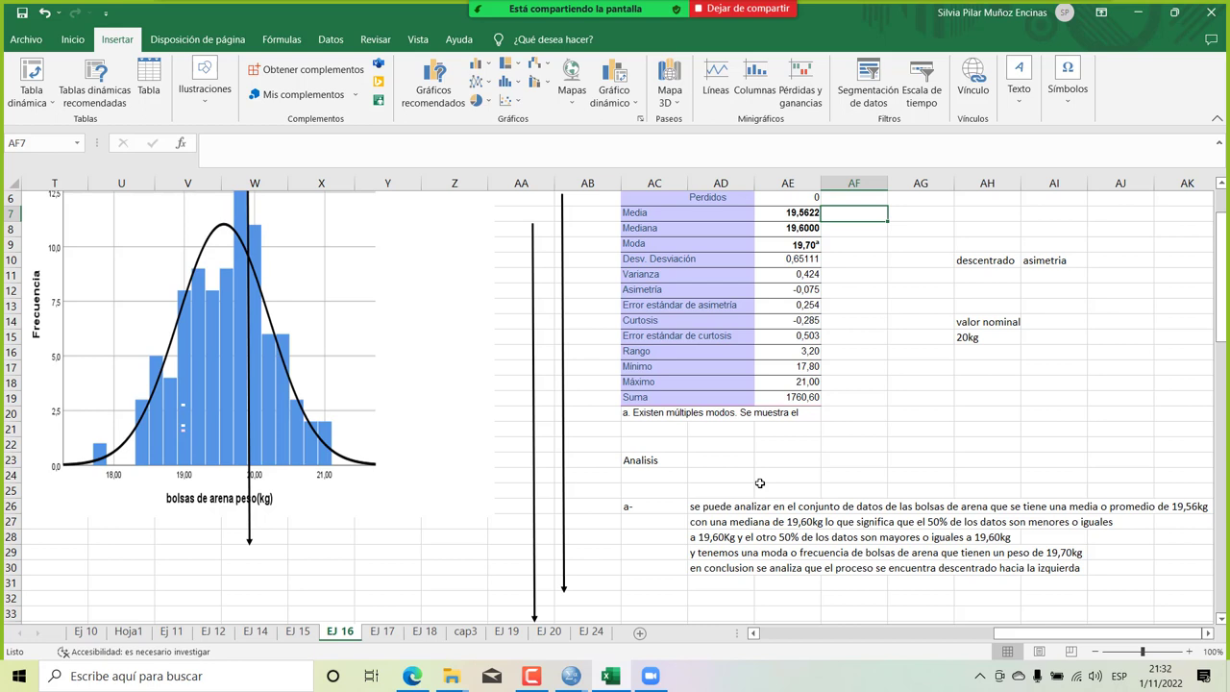
Extend the conclusion in AD30 with "y no es adecuado se tendria que mejorar".
click(725, 539)
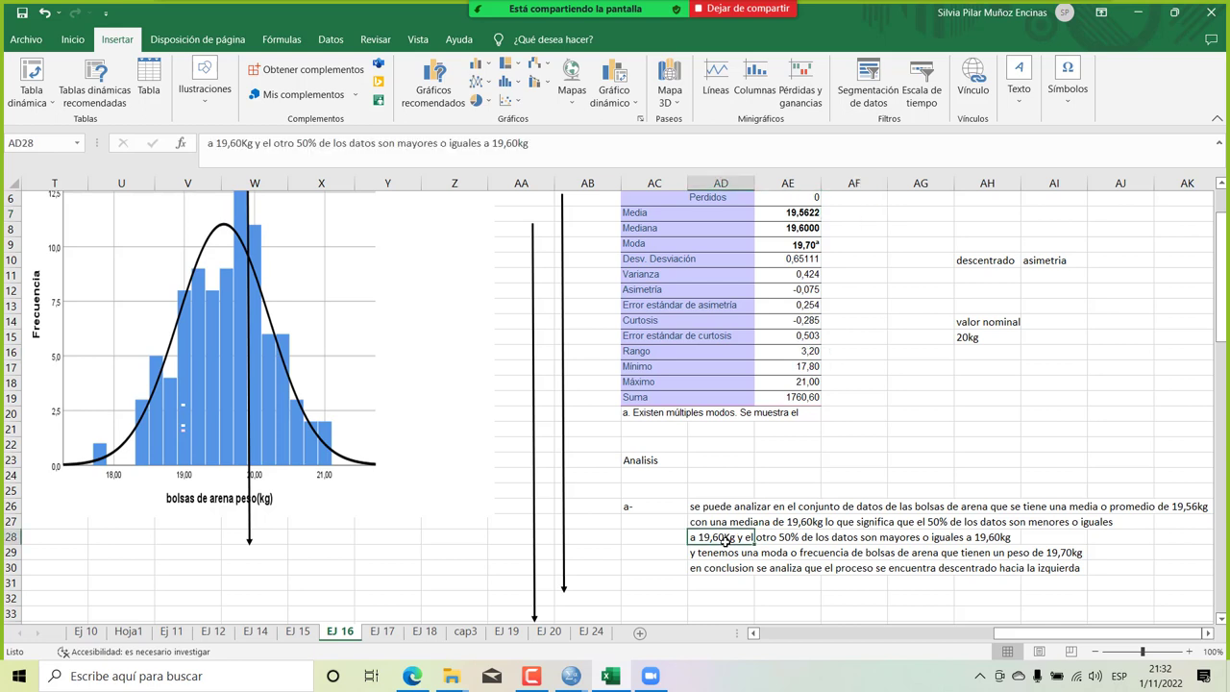
click(725, 584)
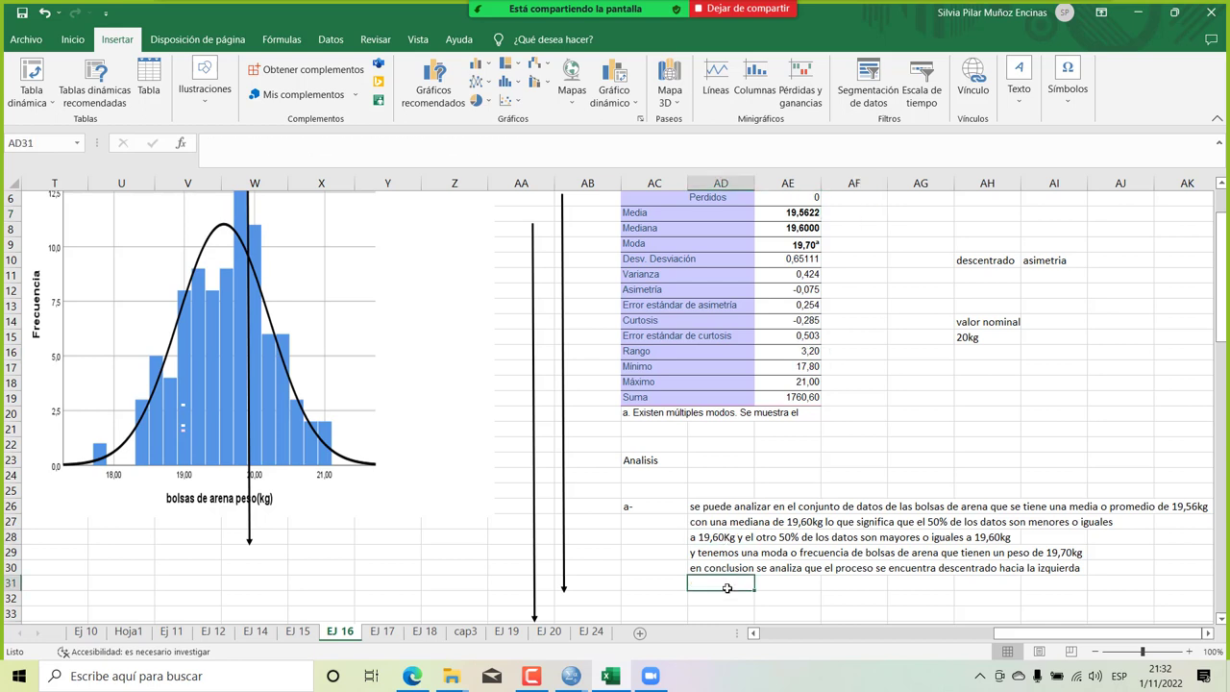
click(723, 569)
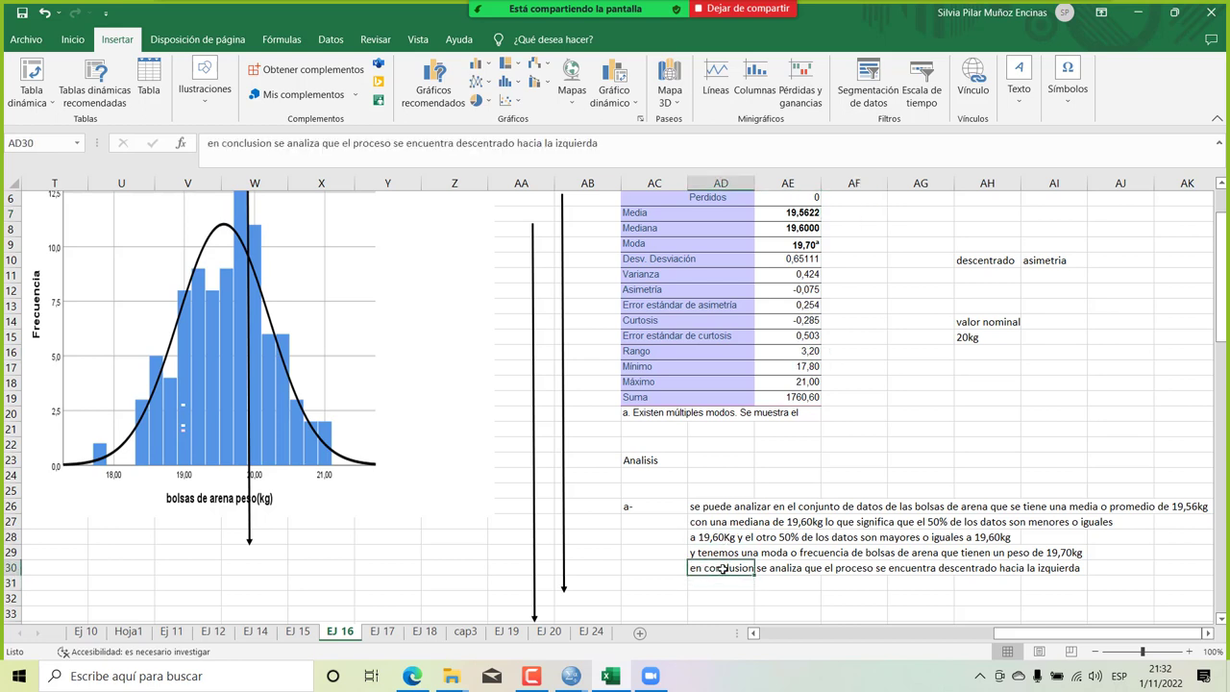
click(614, 144)
text(y no)
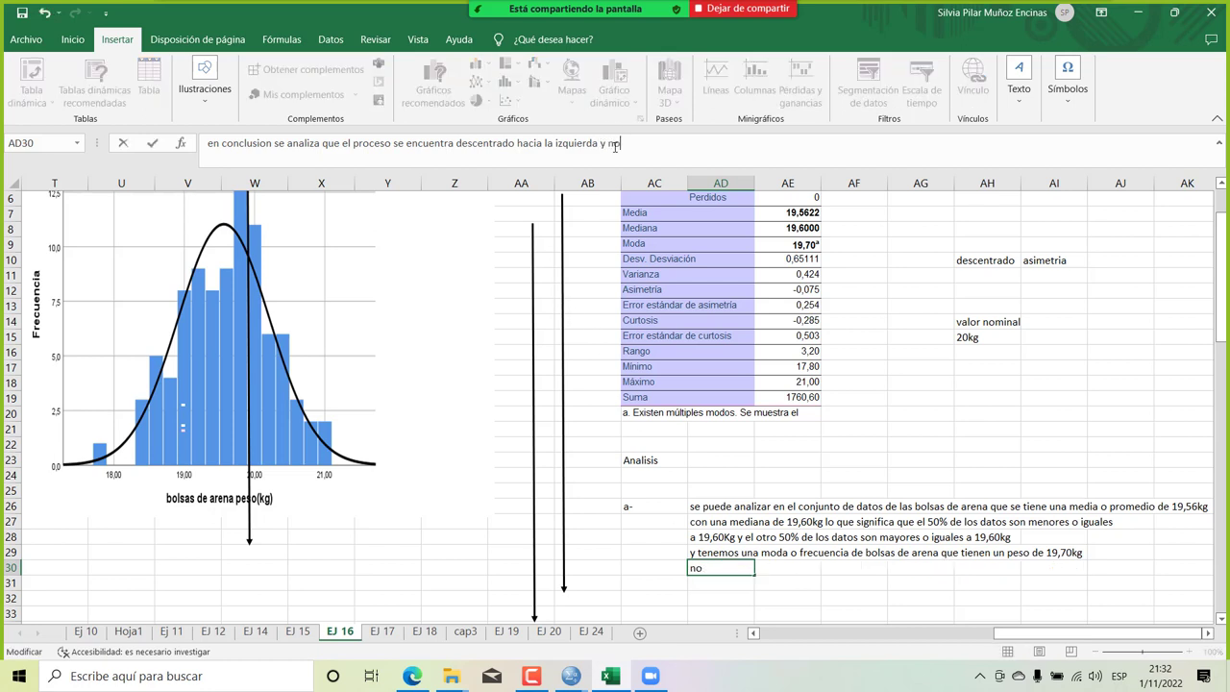
text( es adecuado se )
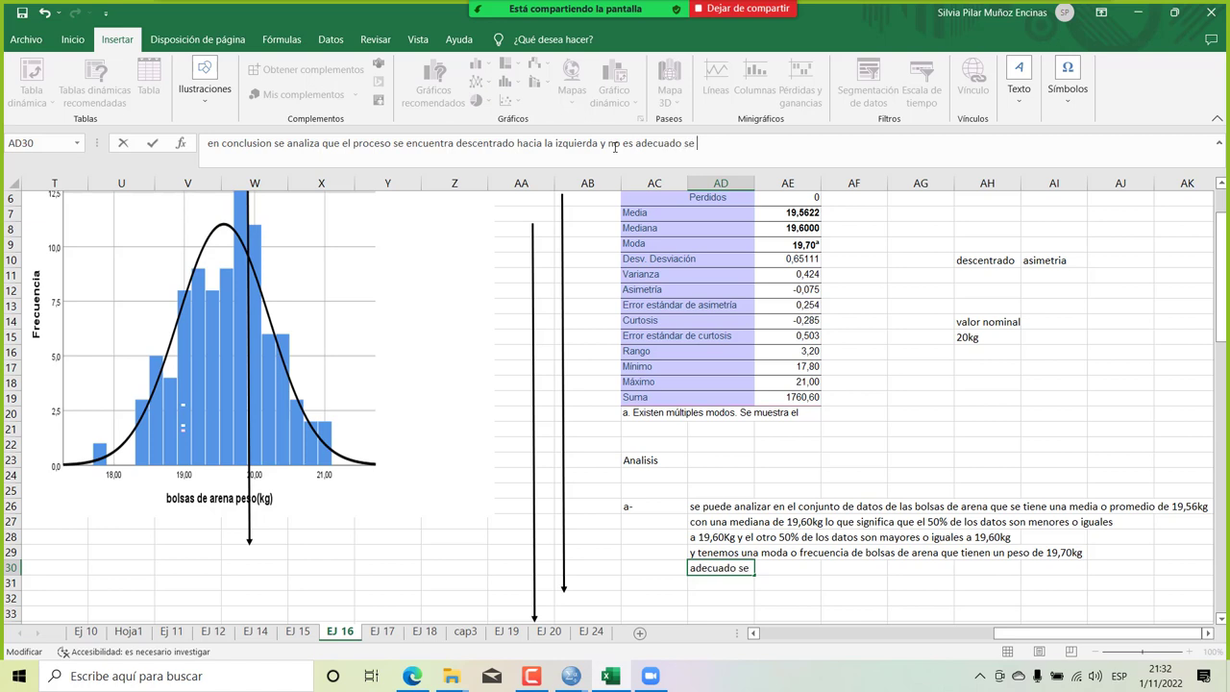
text(tendria que )
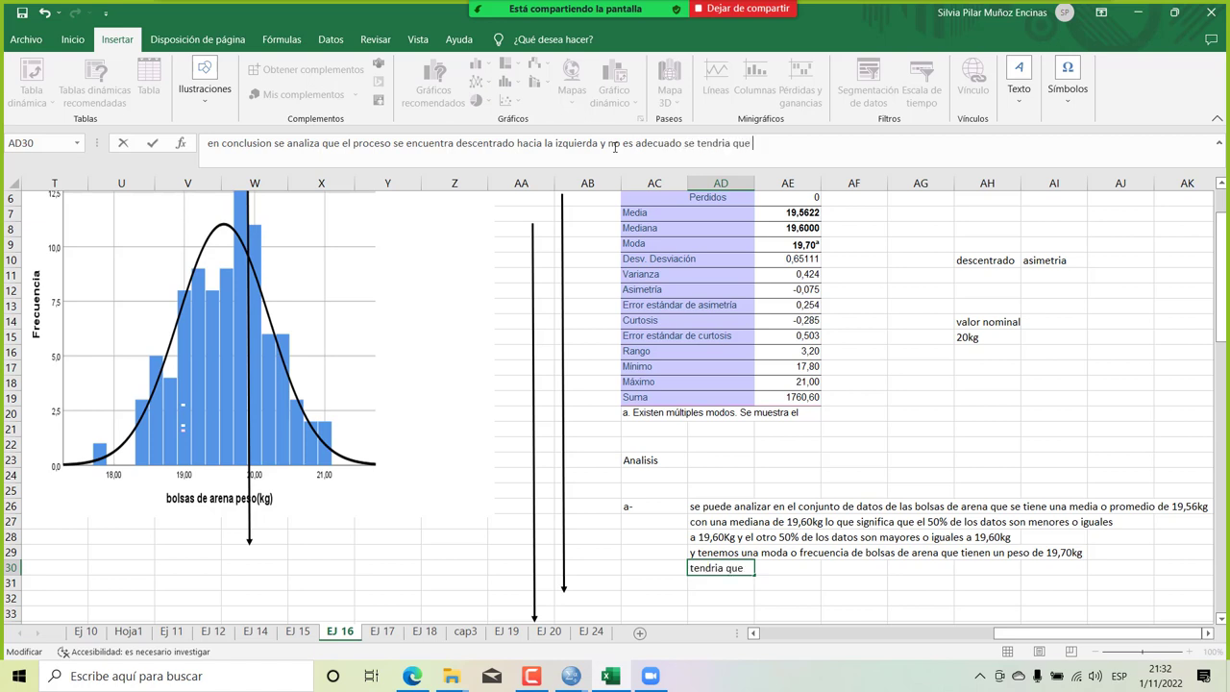
text(mejorar)
key(Return)
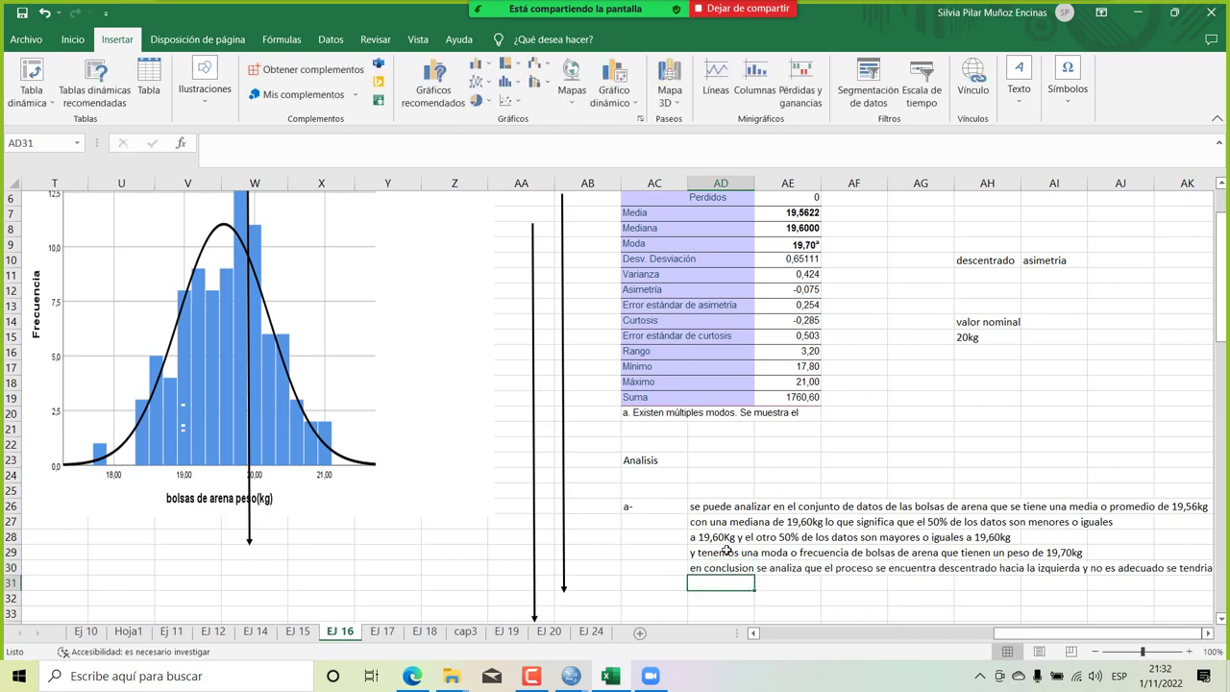
Glance at exercise 16 in the textbook PDF in Edge, and back in Excel continue the conclusion in AD31 with "porque se tiene una variablidad".
click(415, 679)
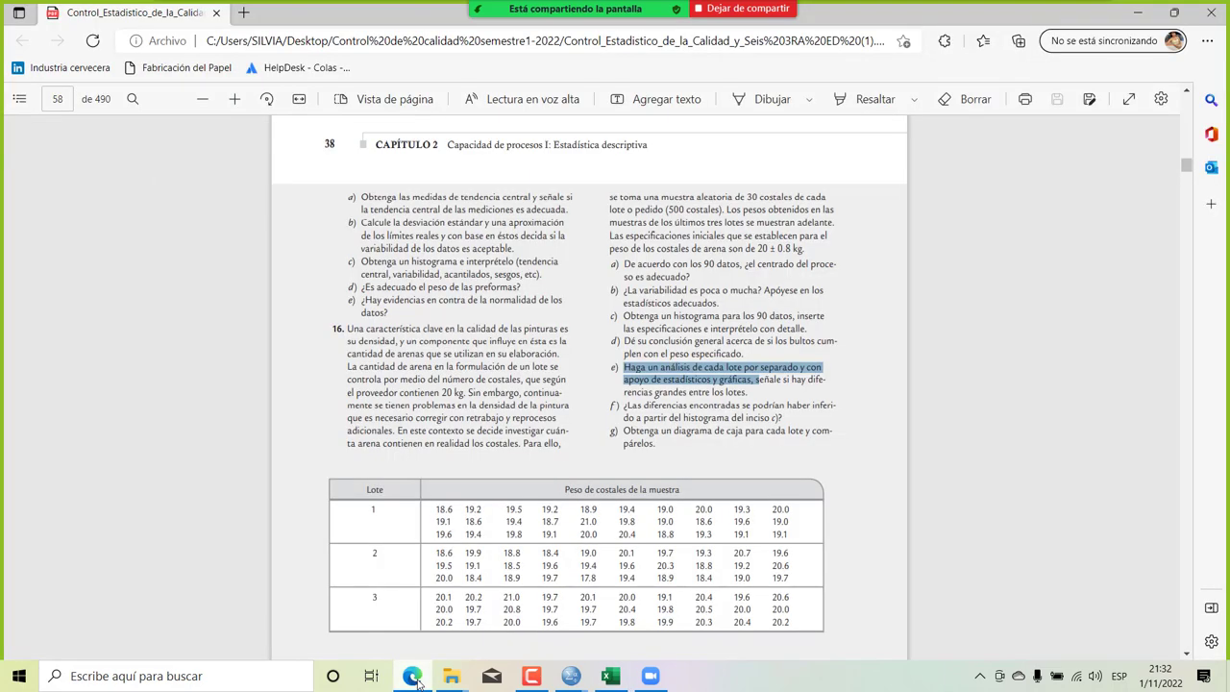
click(418, 678)
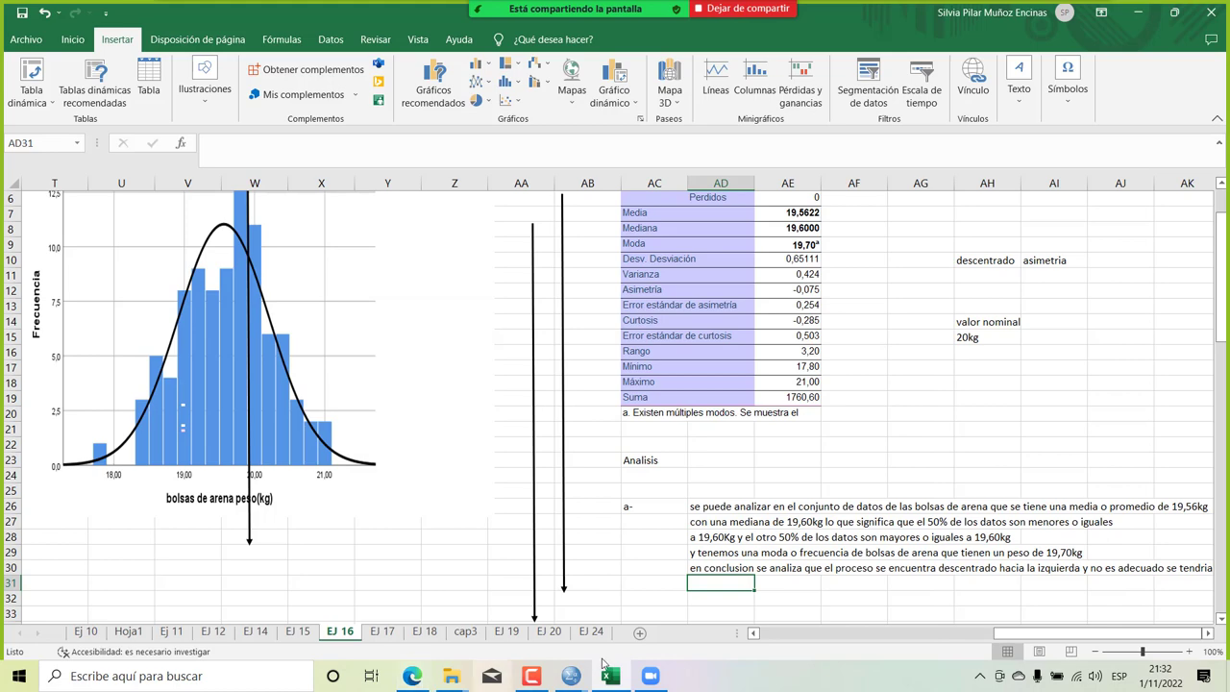
scroll(916, 577, right, 2)
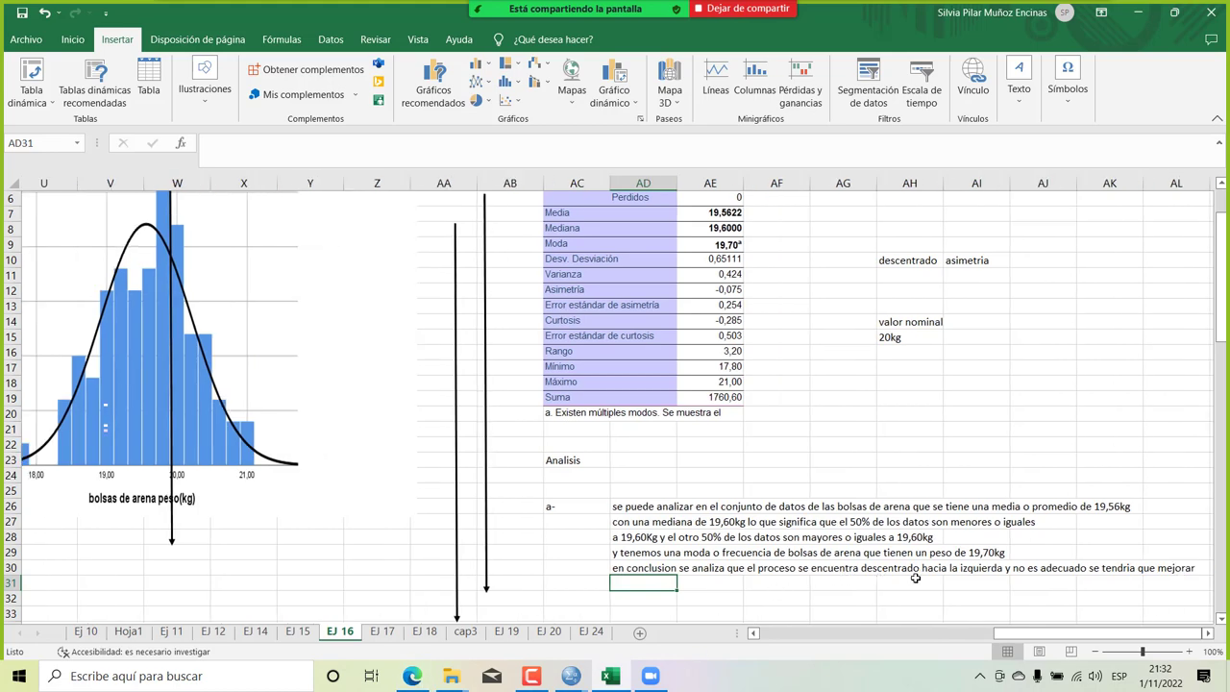
scroll(916, 577, right, 1)
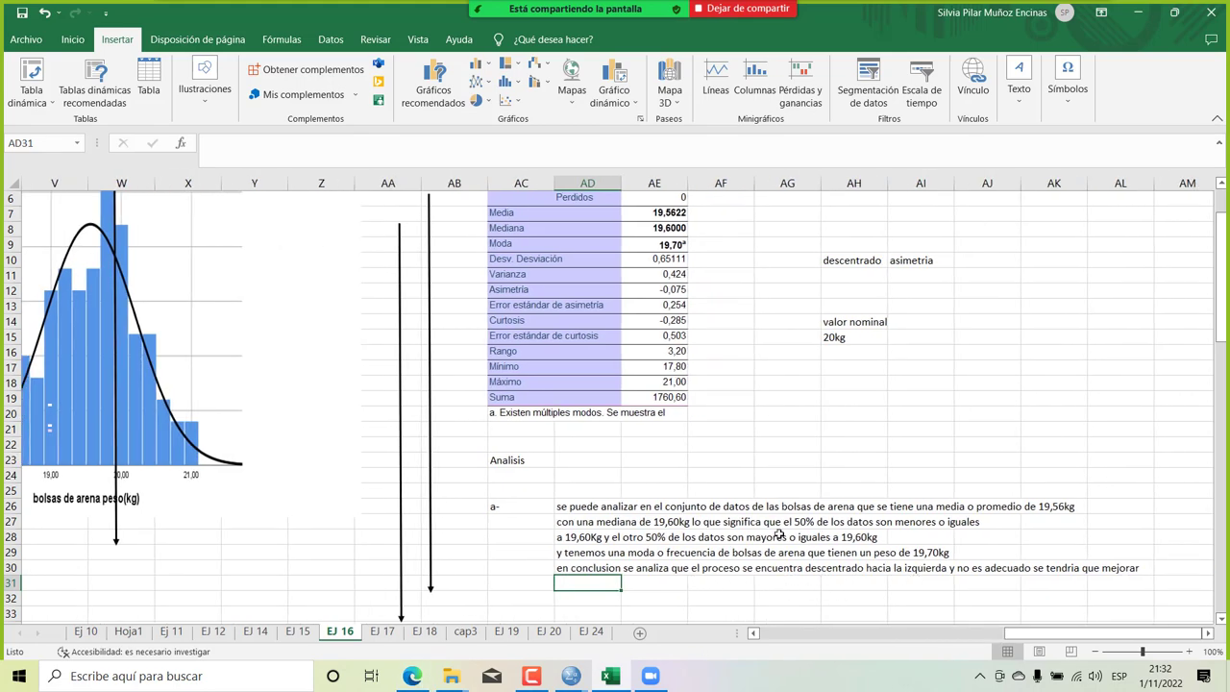
text(porqu)
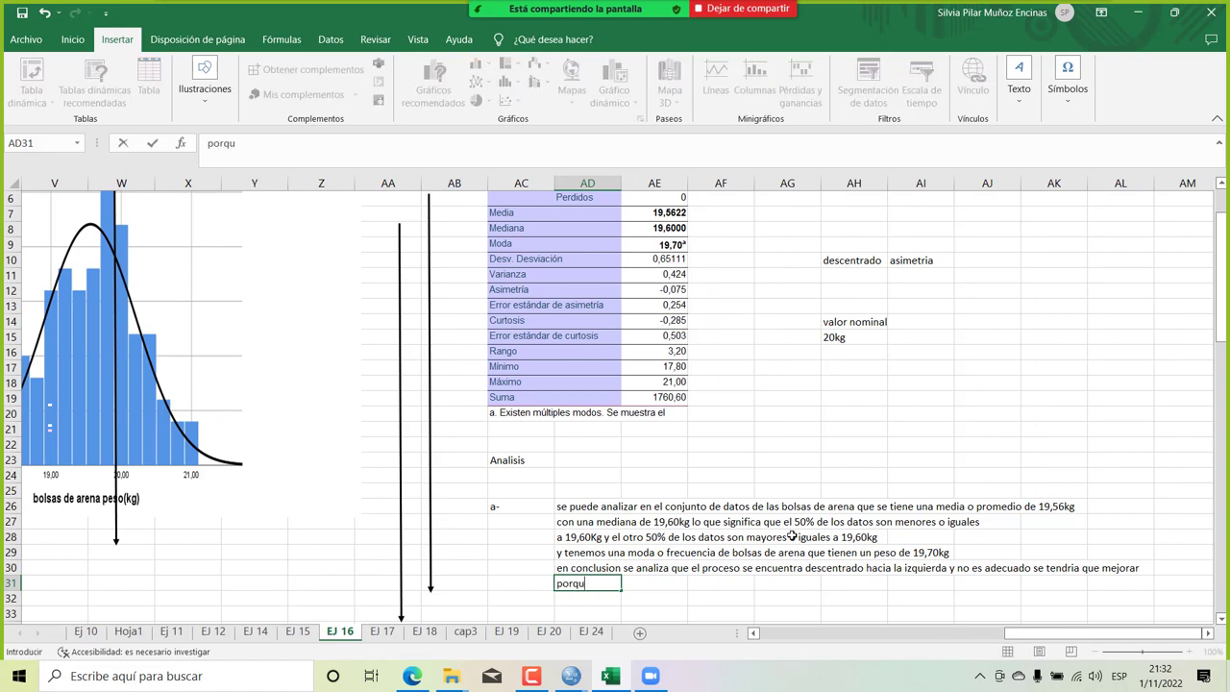
text(e se tiene una var)
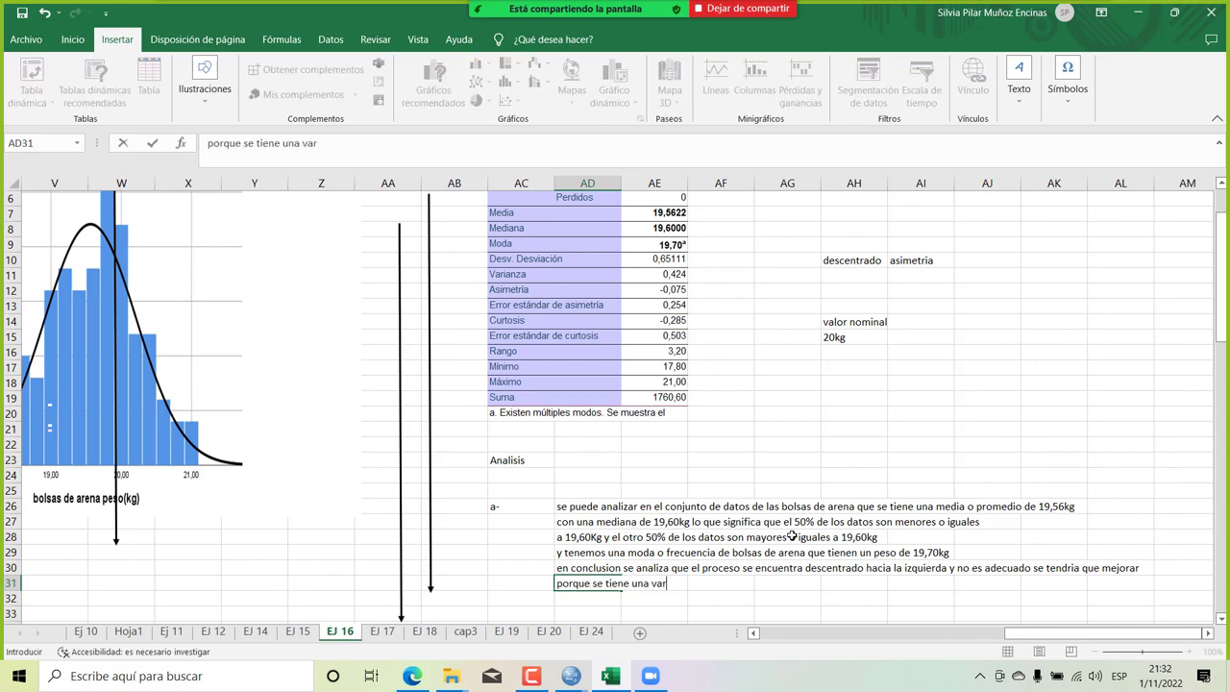
text(iablidad)
Examine the Desv. Desviación and Varianza rows of the statistics table, including the standard deviation in AE10.
click(549, 265)
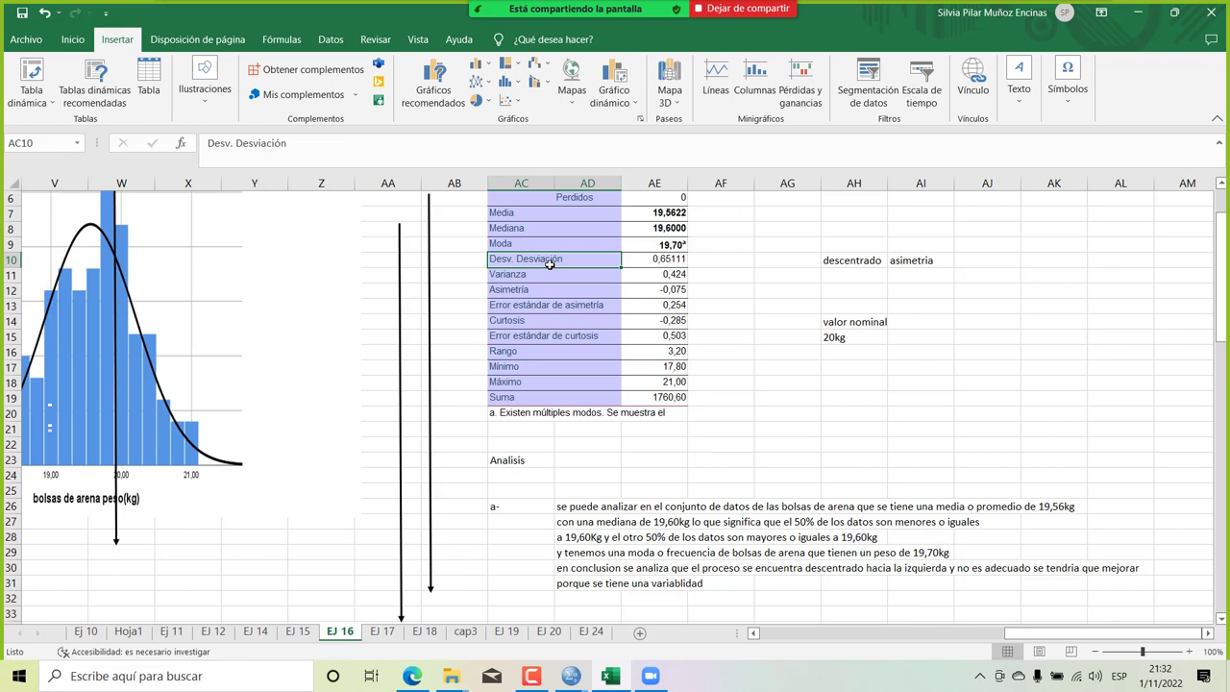
key(Down)
key(Down)
key(Up)
key(Up)
key(Down)
key(Up)
click(659, 260)
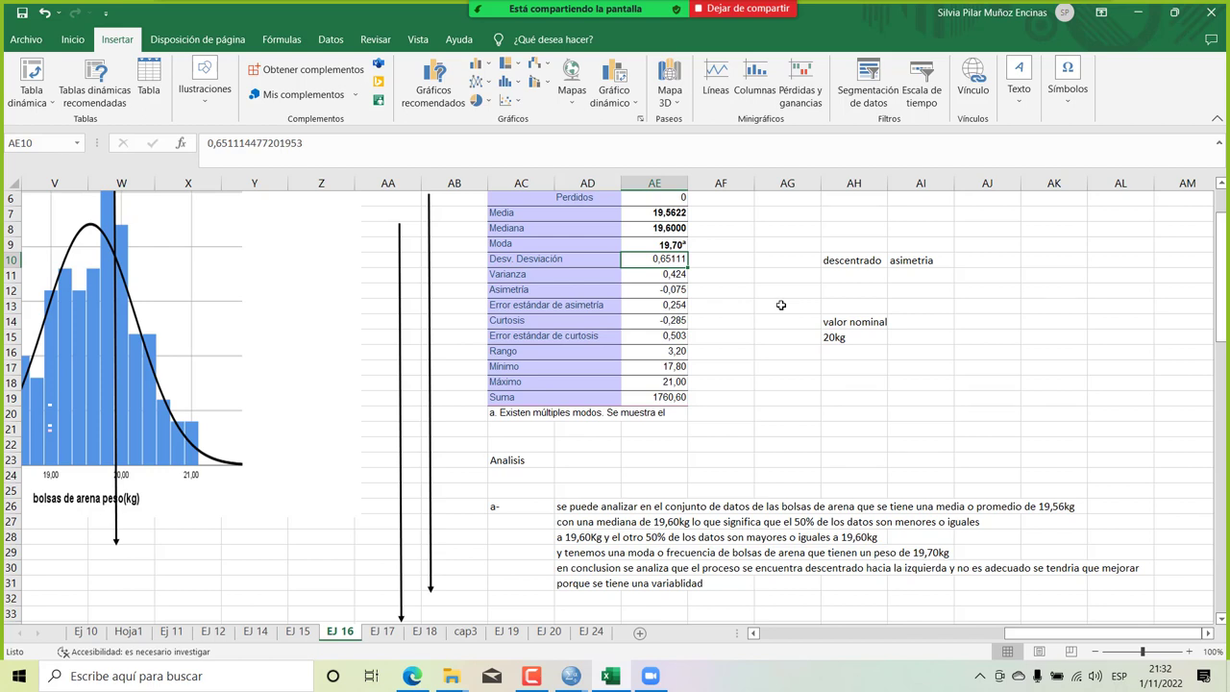
Enter 0,0025 in AF10 as a comparison for the standard deviation in AE10, and clear it again.
click(726, 260)
text(0,0025)
key(Return)
click(726, 259)
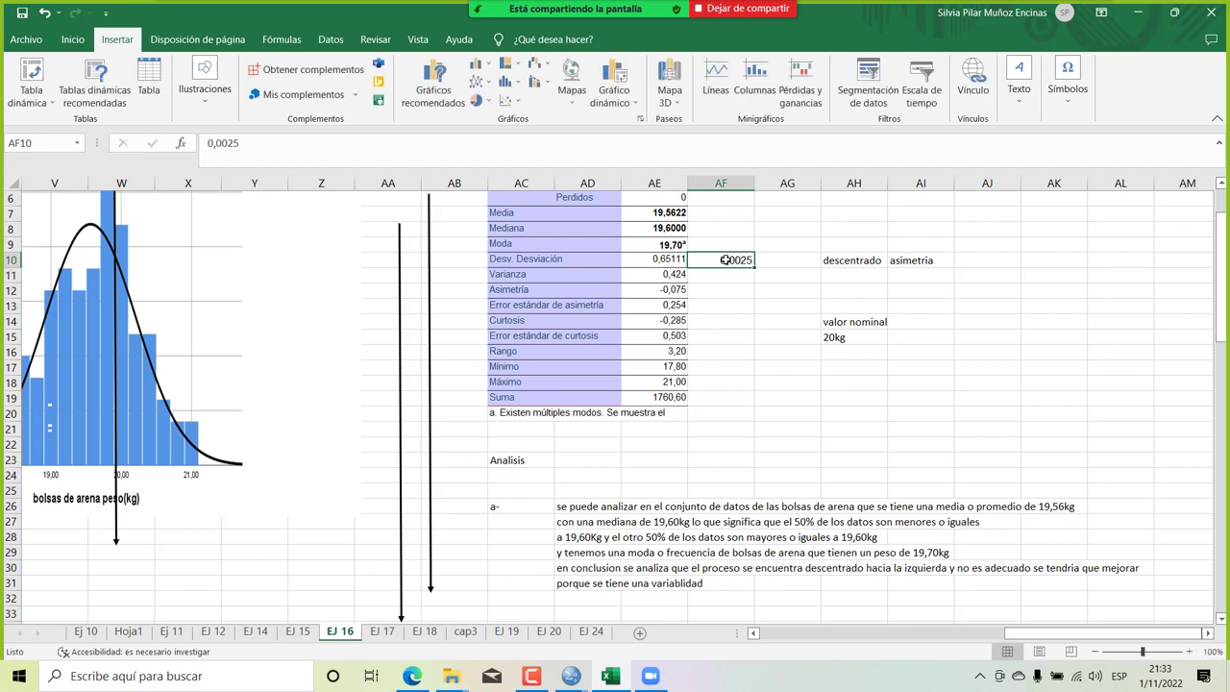
click(670, 261)
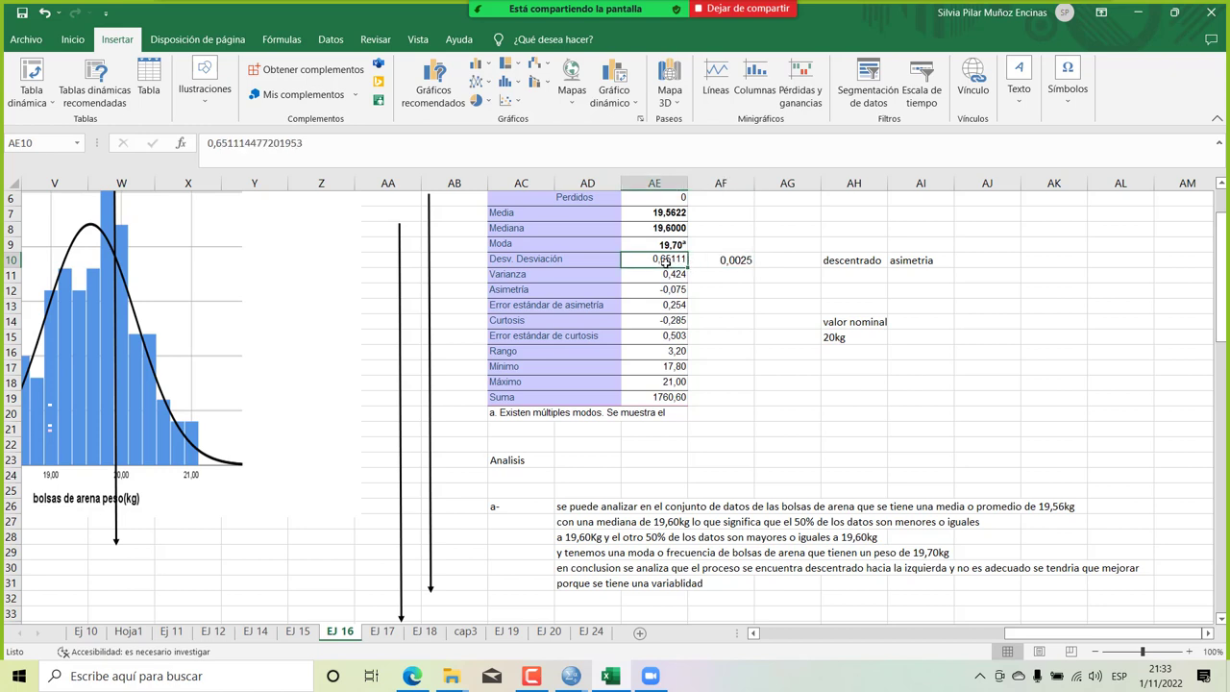
click(723, 261)
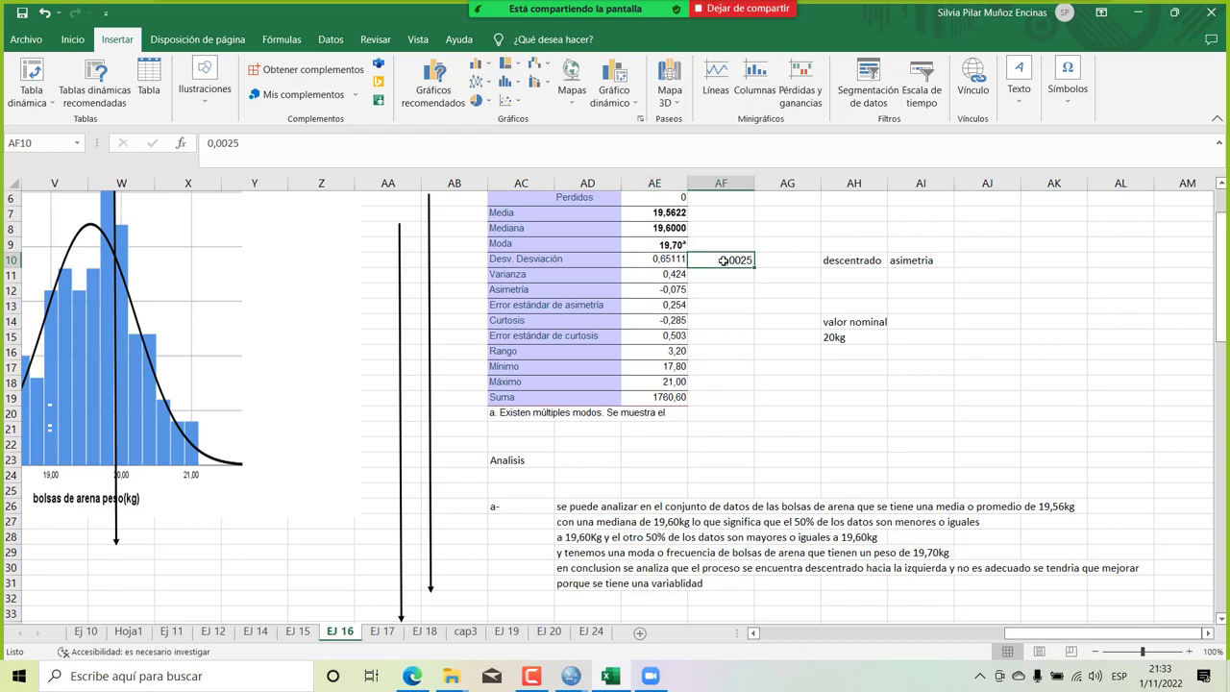
key(Delete)
Complete the sentence in AD31 with the variability from the standard deviation by appending "de 0,65".
click(670, 265)
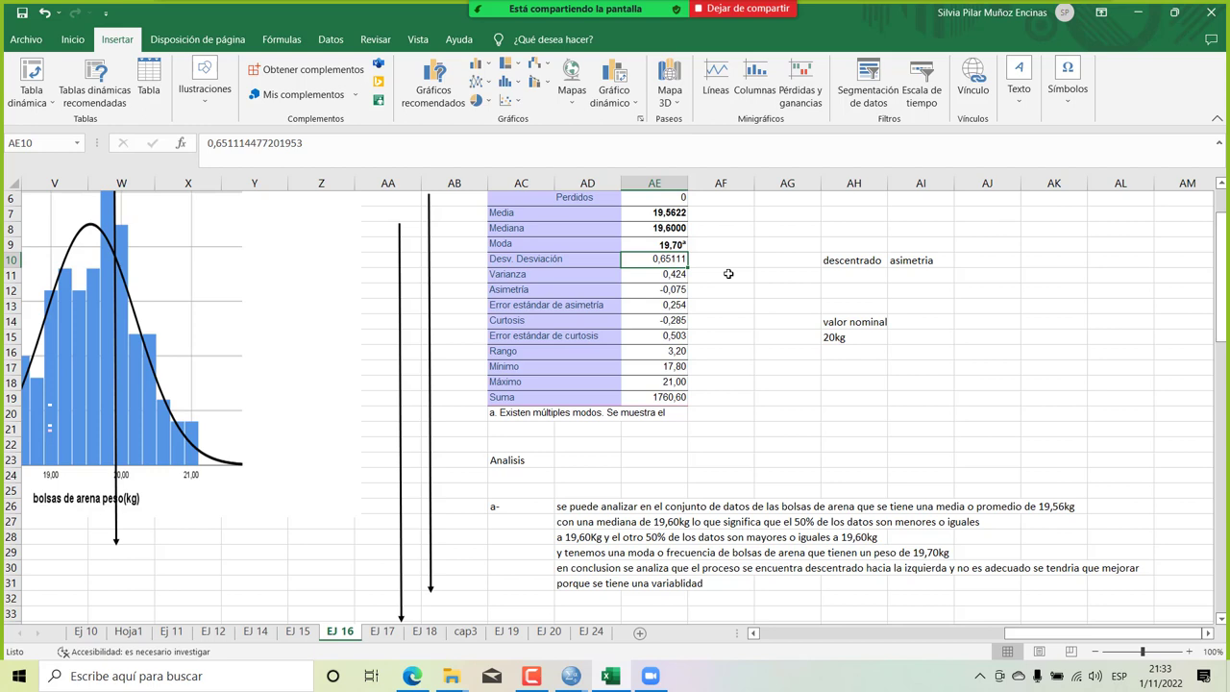
click(832, 294)
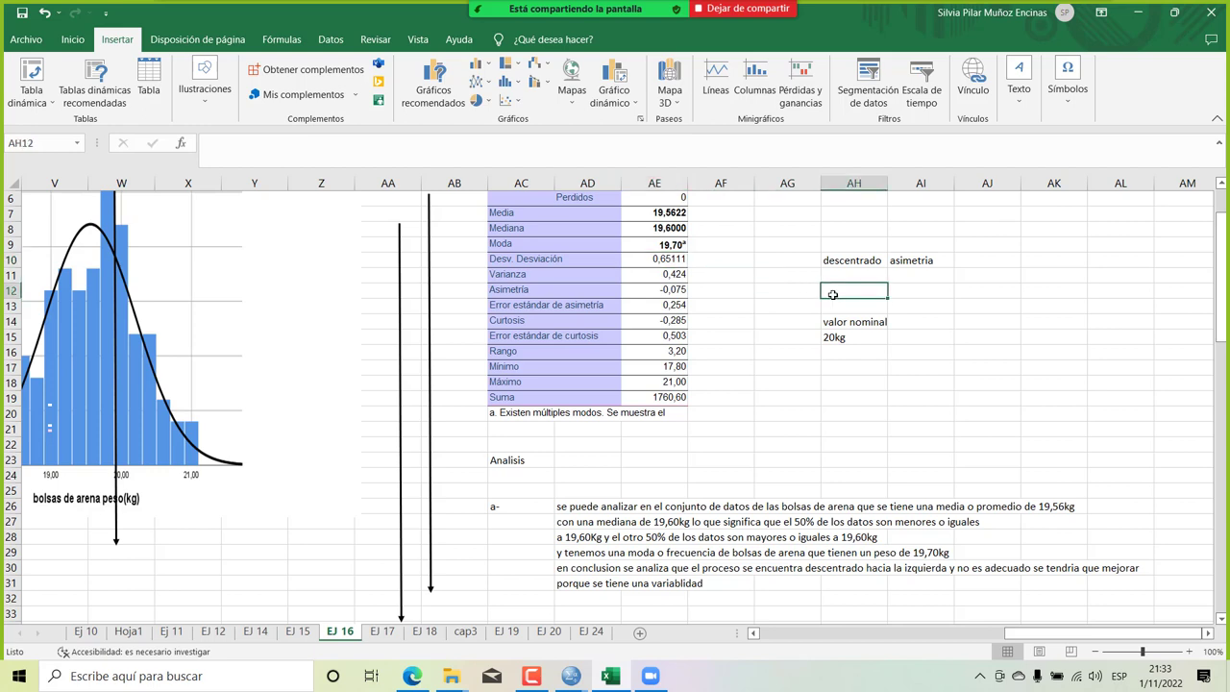
click(608, 583)
click(414, 152)
text(de 0,65)
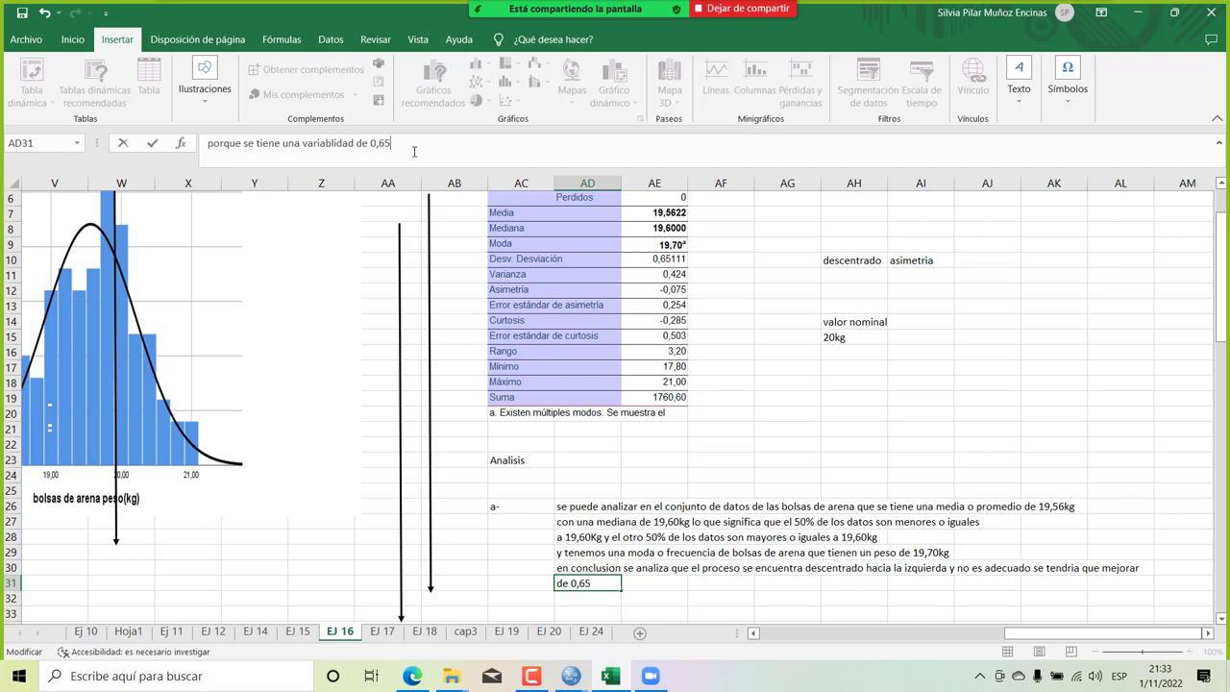
key(Return)
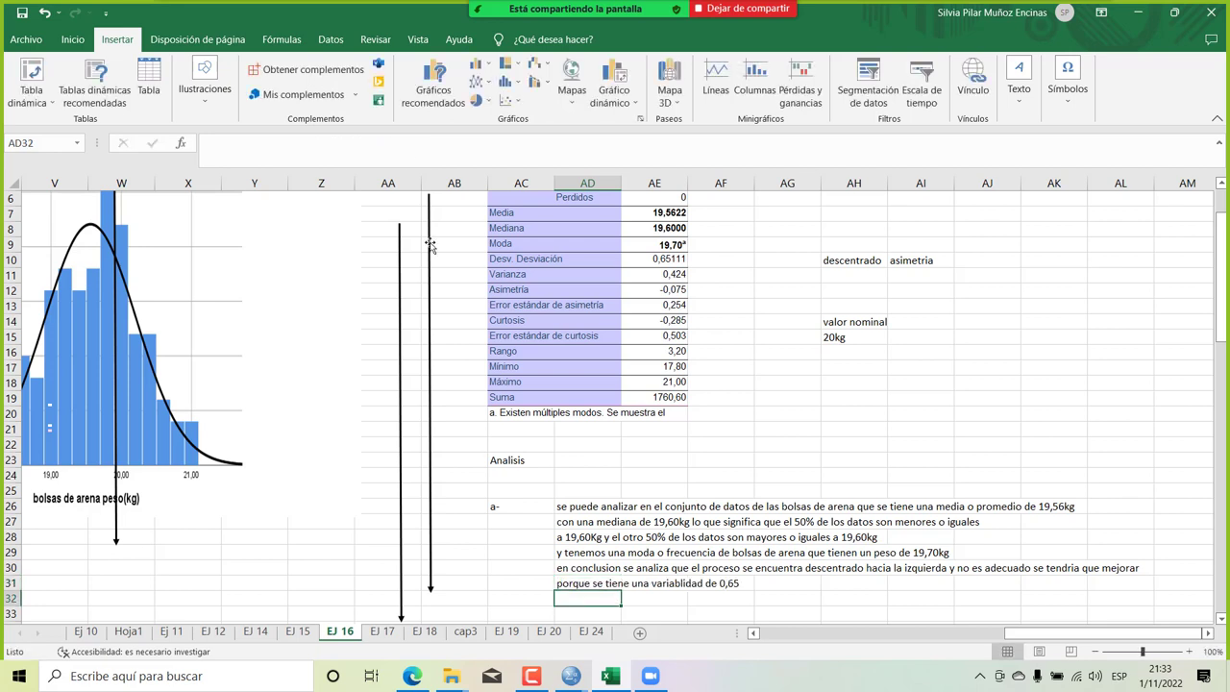
click(572, 583)
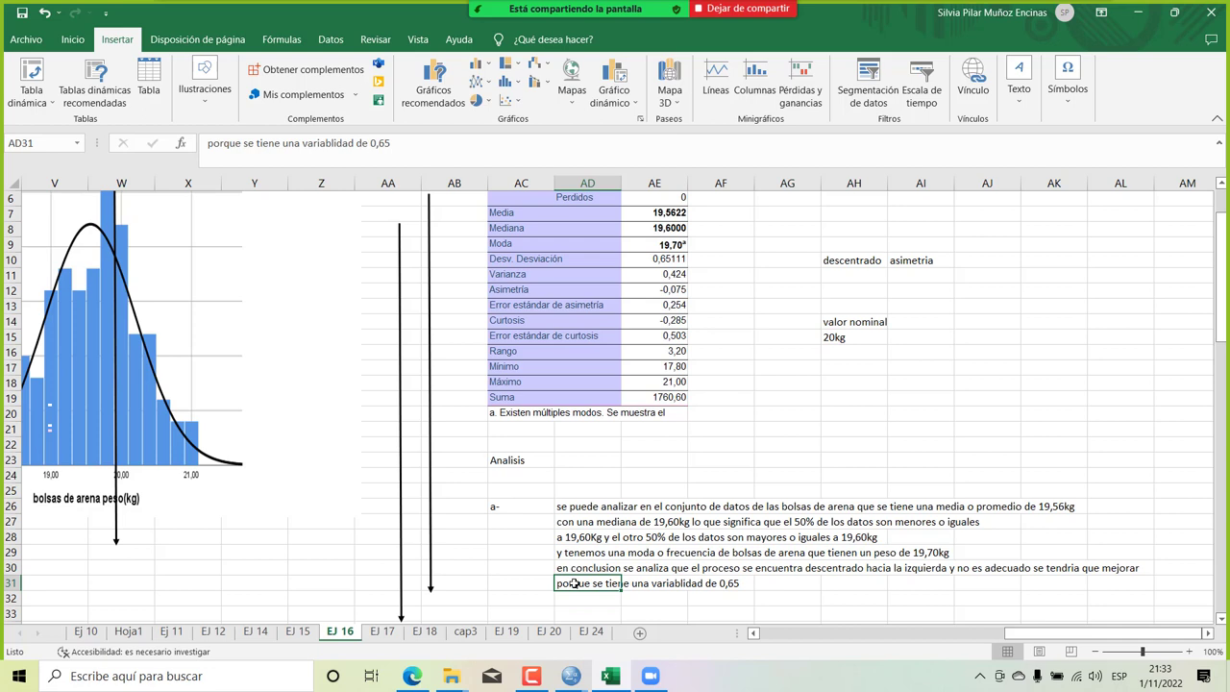
Enter the unit kg in AF10, AF9, AF8 and AF7 beside the standard deviation, mode, median and mean.
click(709, 256)
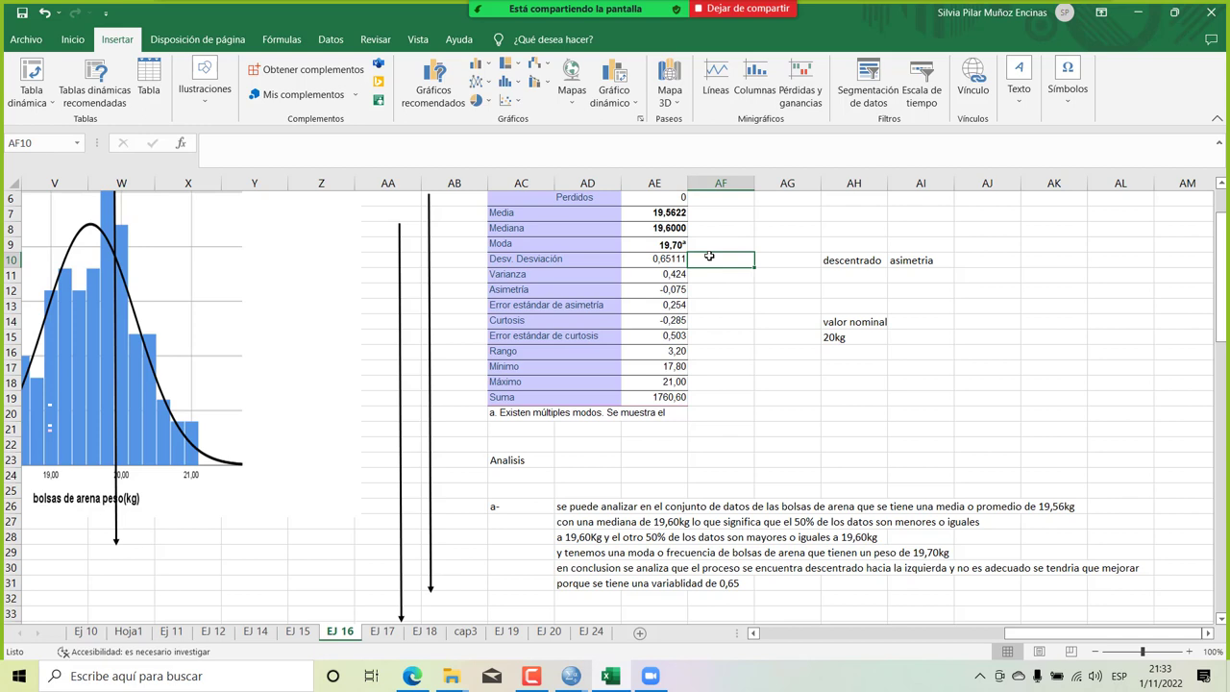
text(kg)
key(Up)
text(kg)
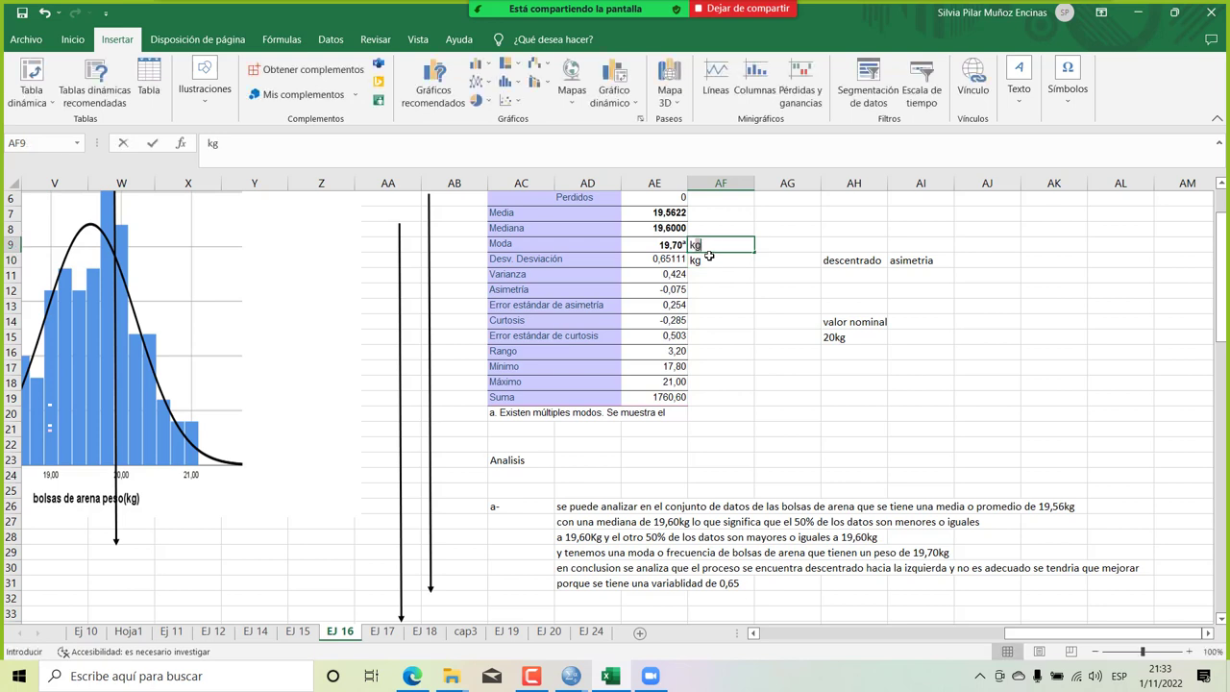
key(Up)
text(kg)
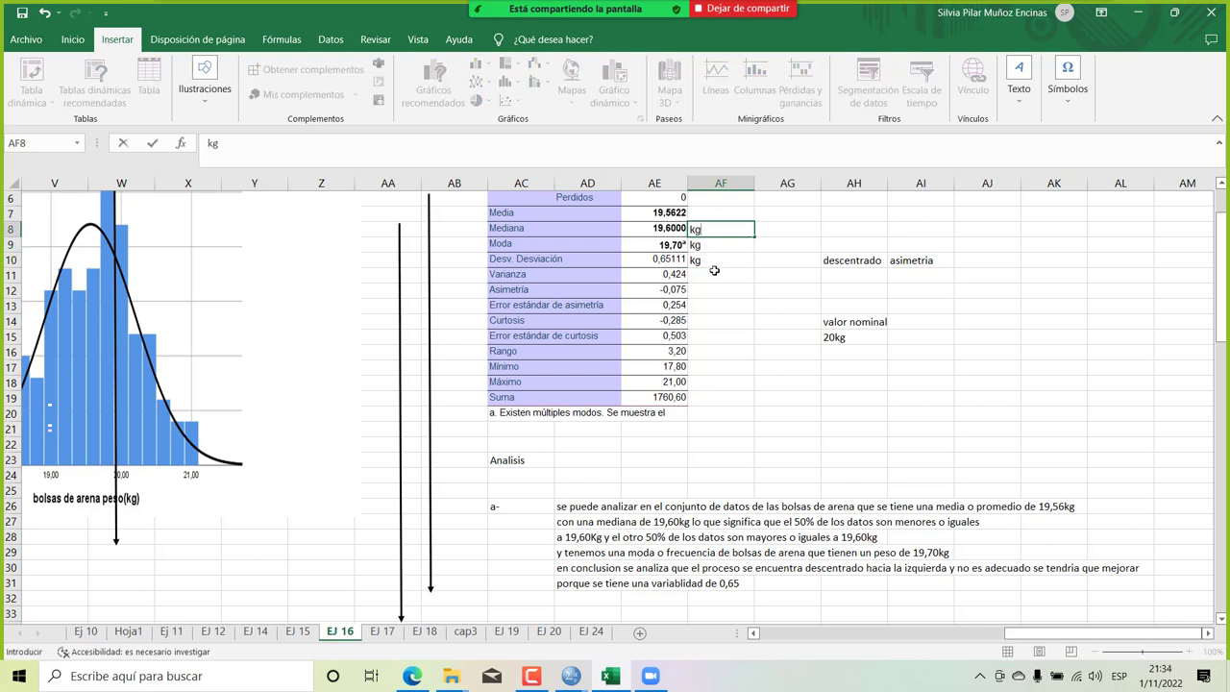
key(Up)
text(kg)
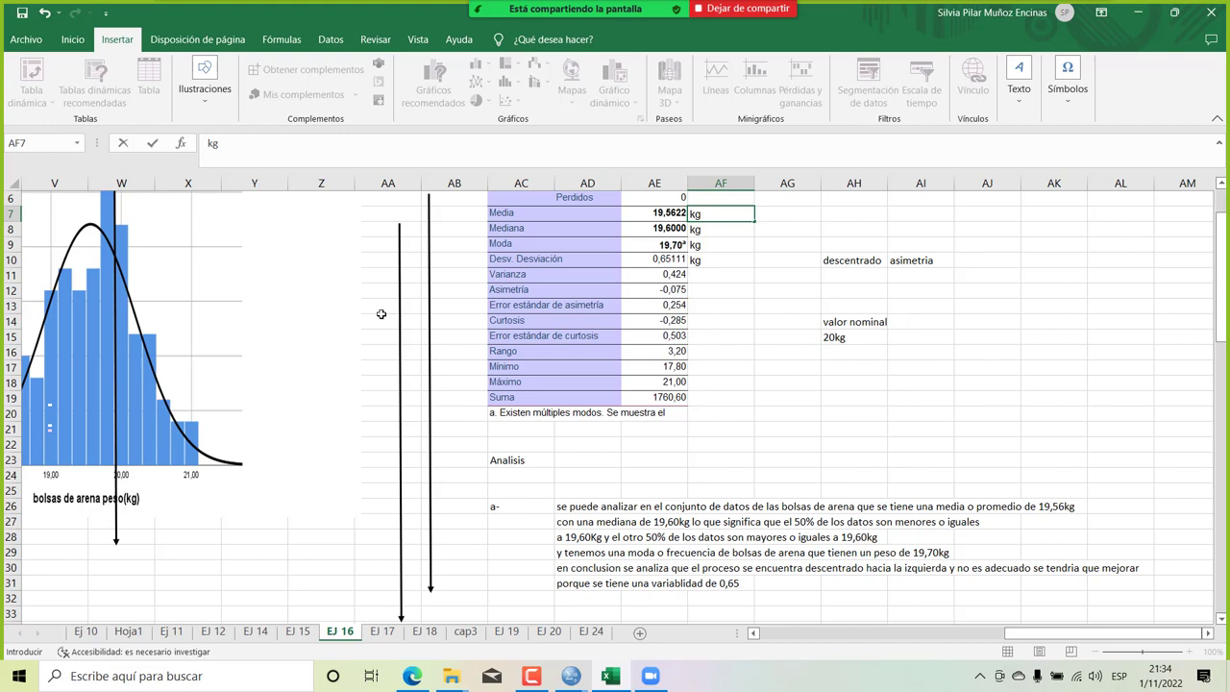
Shift the centre arrow on the histogram to about 19,5 near the mean, and return it to the 20,00 mark.
scroll(381, 314, left, 3)
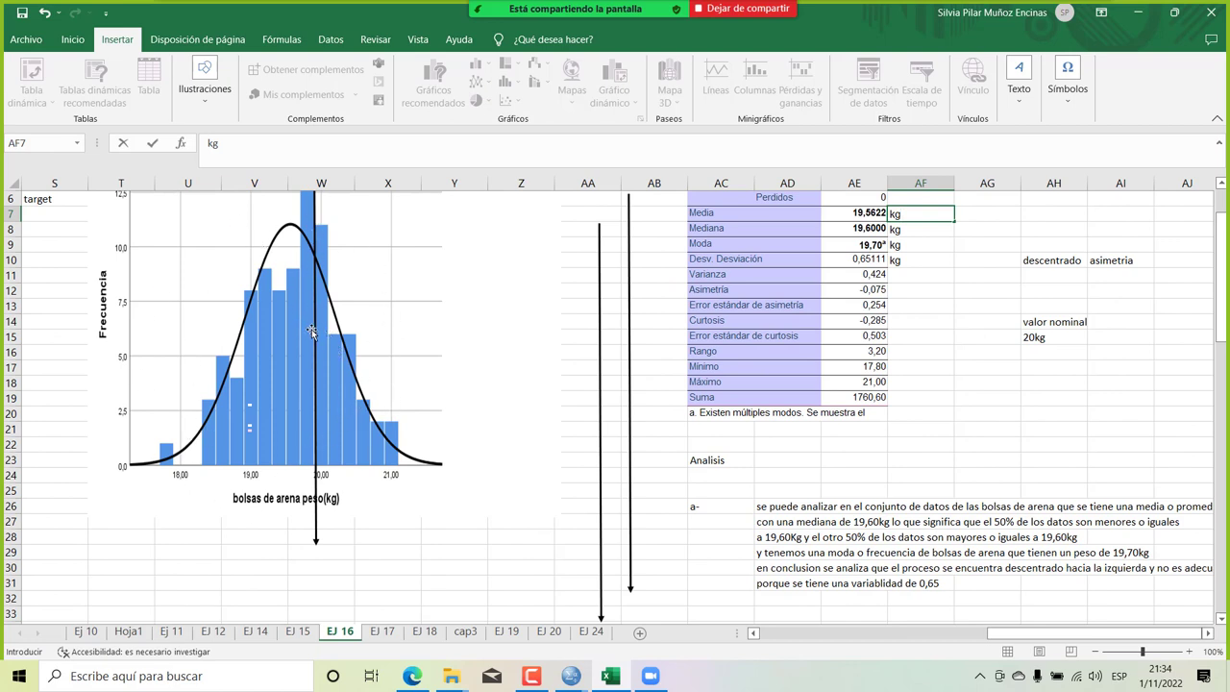
drag(315, 331, 286, 330)
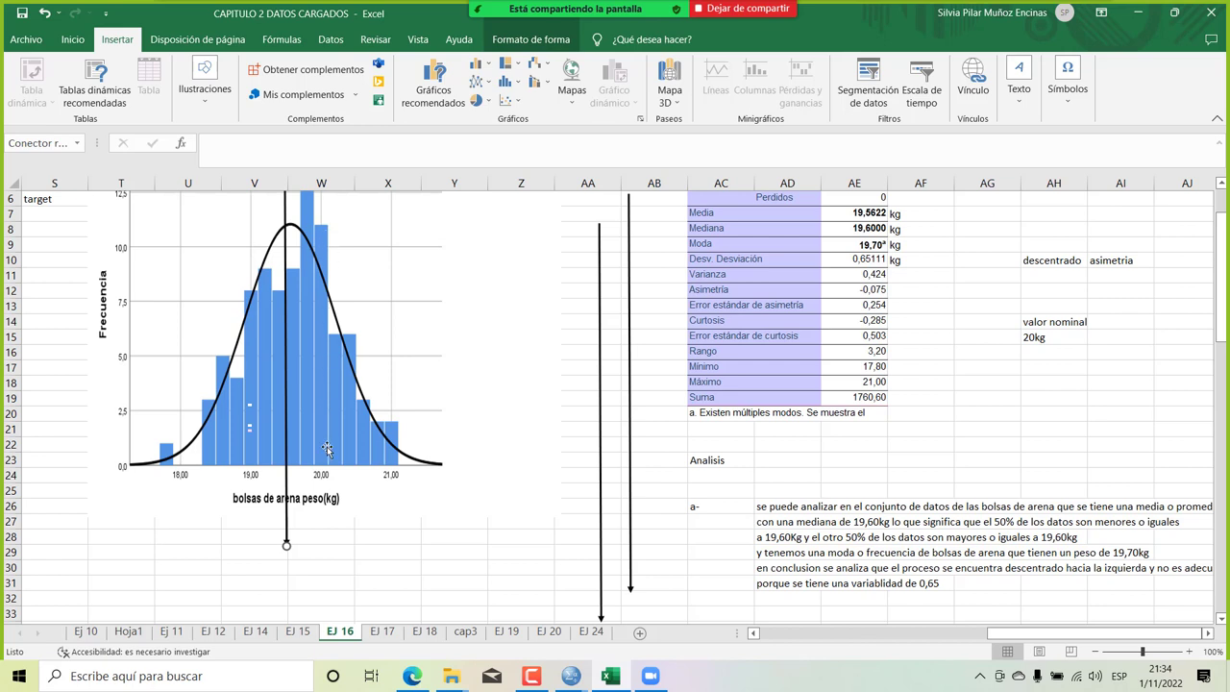
drag(288, 372, 316, 372)
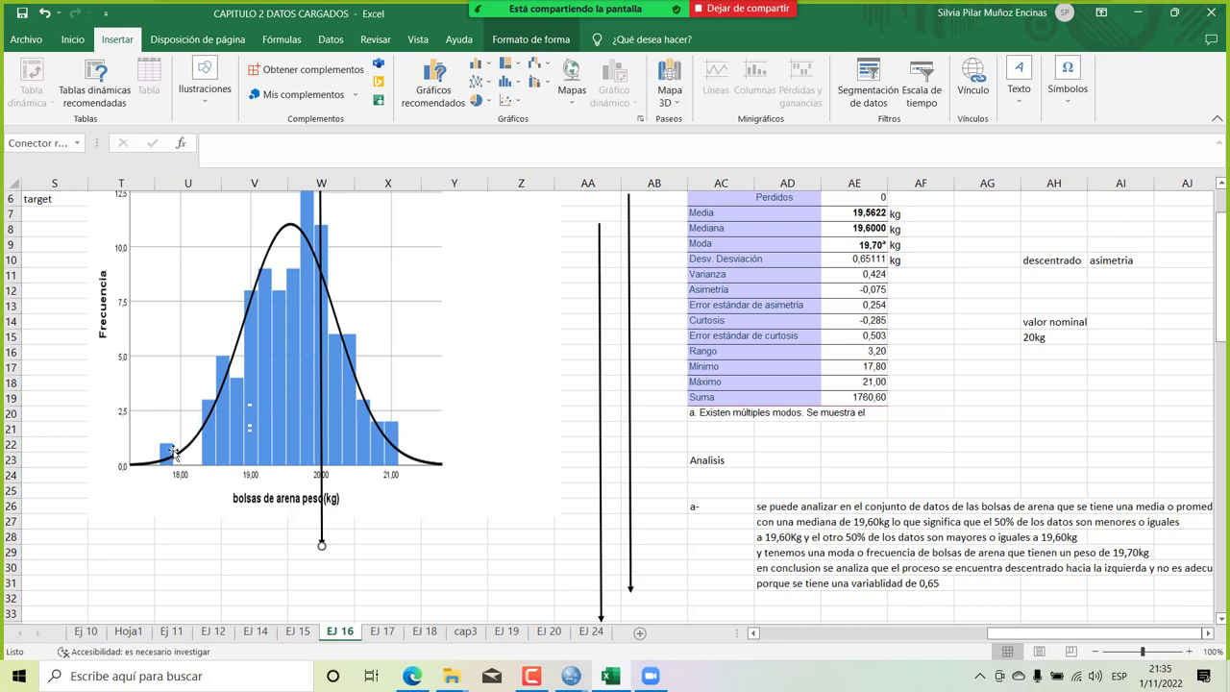
Extend the sentence in AD31 with "y una asimetria negativa de -0,075" after the variability of 0,65.
click(786, 587)
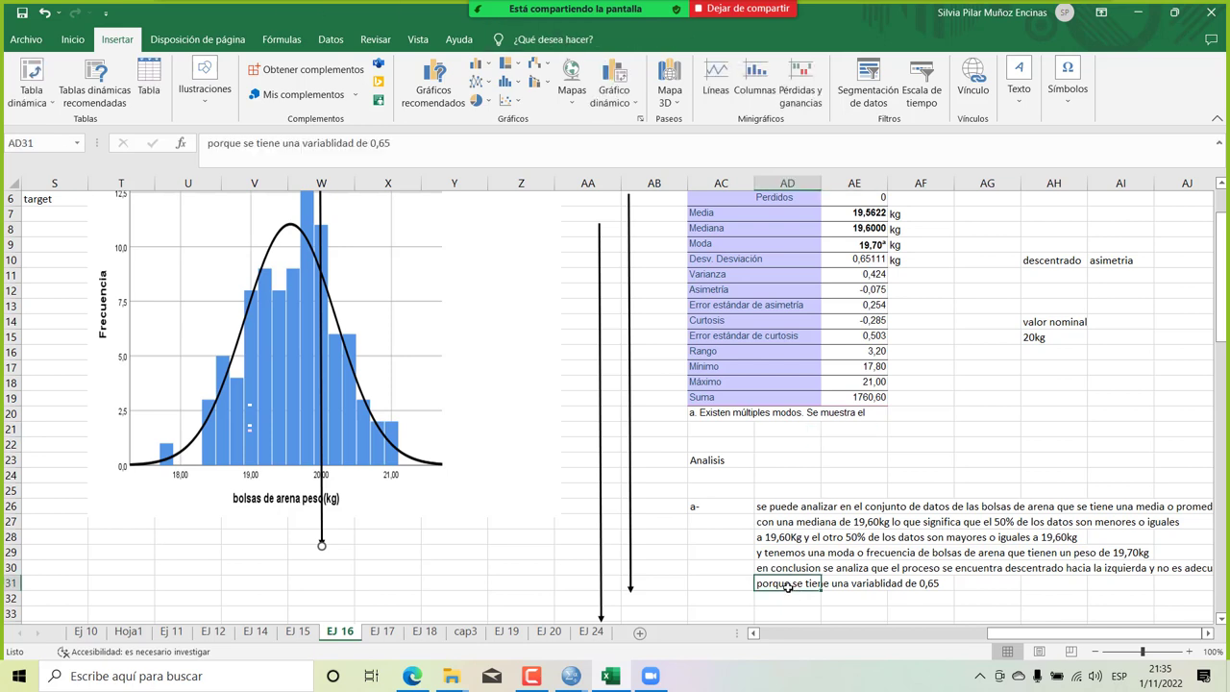
click(433, 156)
text(y una asimte)
key(BackSpace)
key(BackSpace)
key(BackSpace)
text(mer)
key(BackSpace)
text(tria negativa )
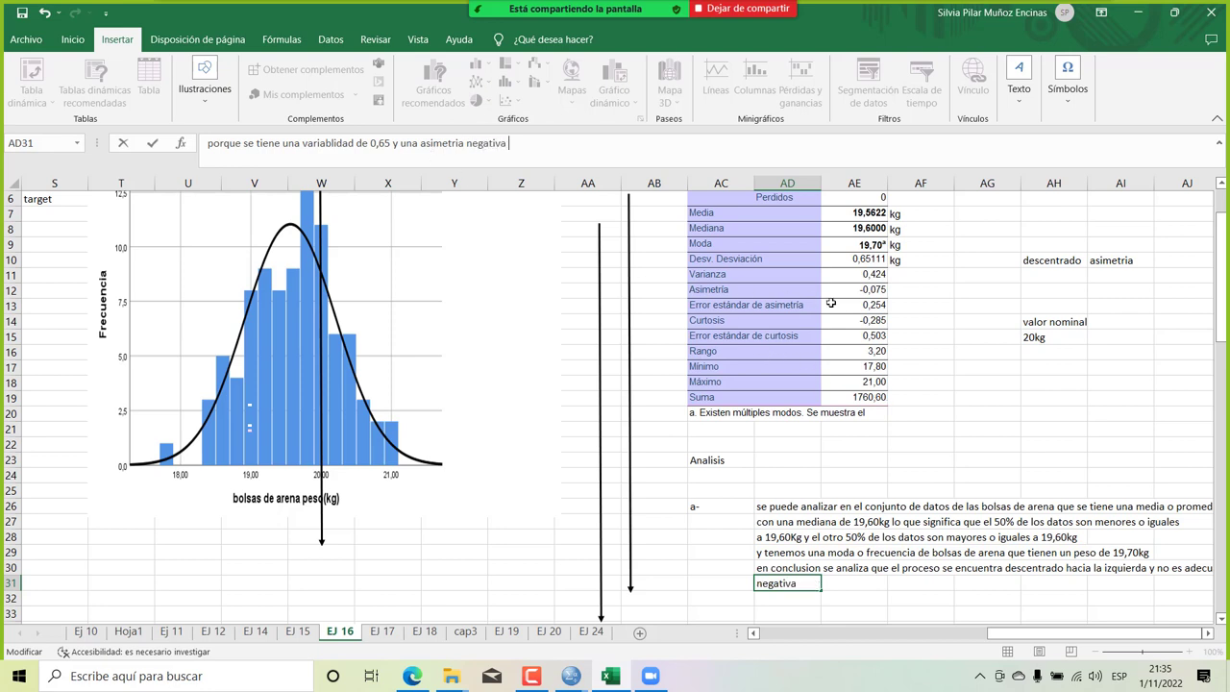
text(de -0,075)
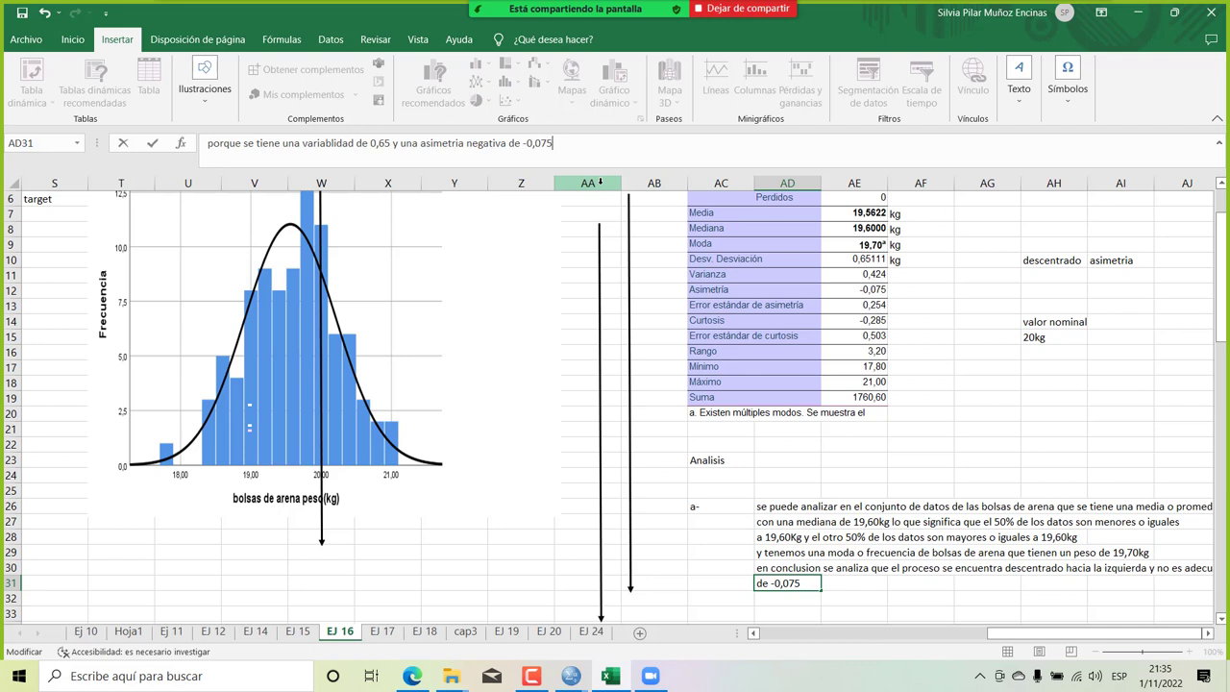
key(Return)
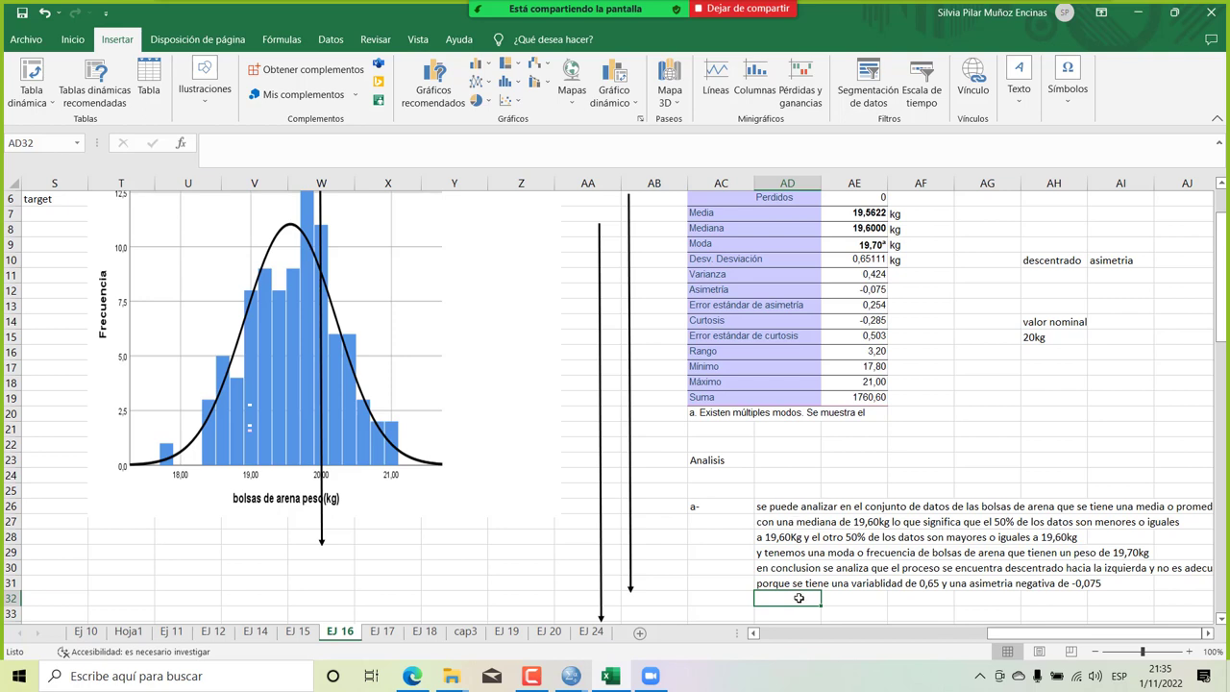
Label the isolated bar of the histogram with "atipico" in T30 and "raro" in U30 below the chart.
click(163, 454)
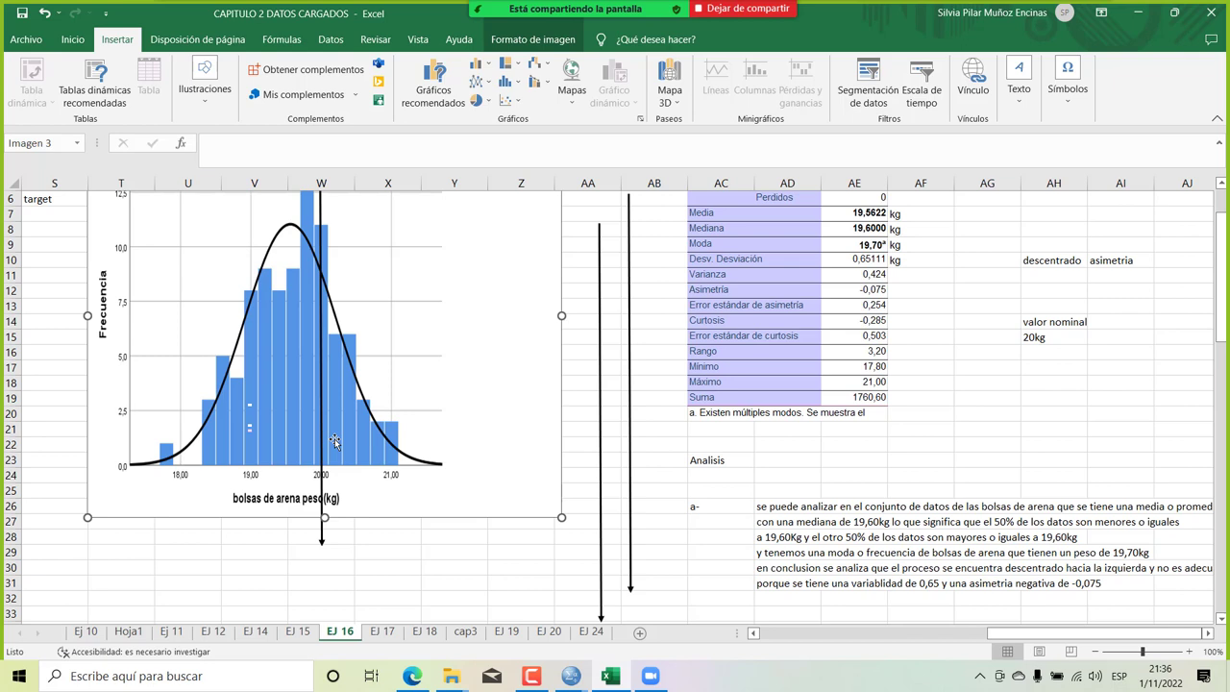
click(151, 572)
text(a)
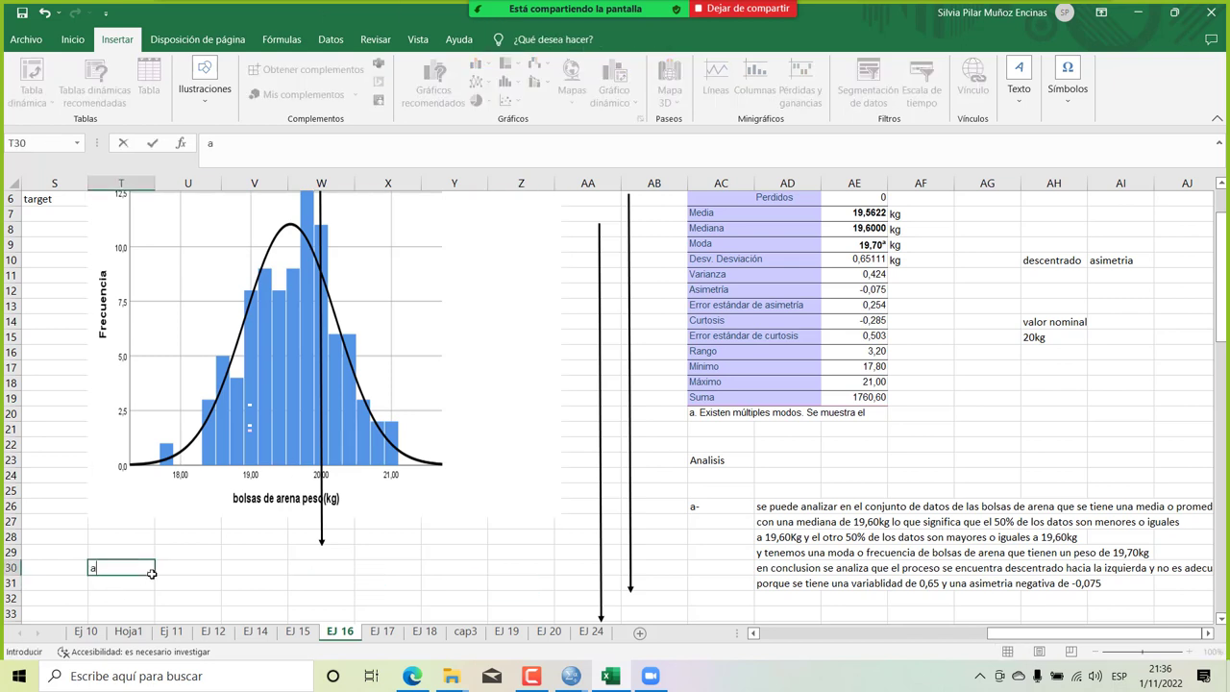
text(tipico)
key(Return)
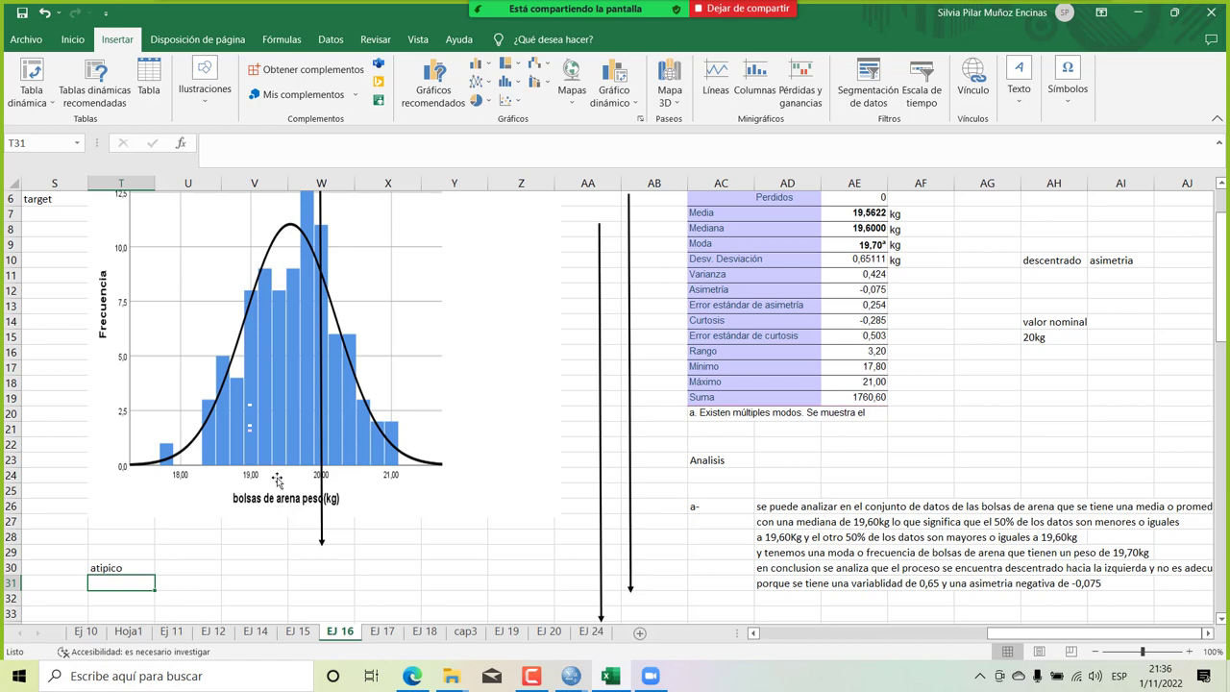
click(215, 567)
text(raro)
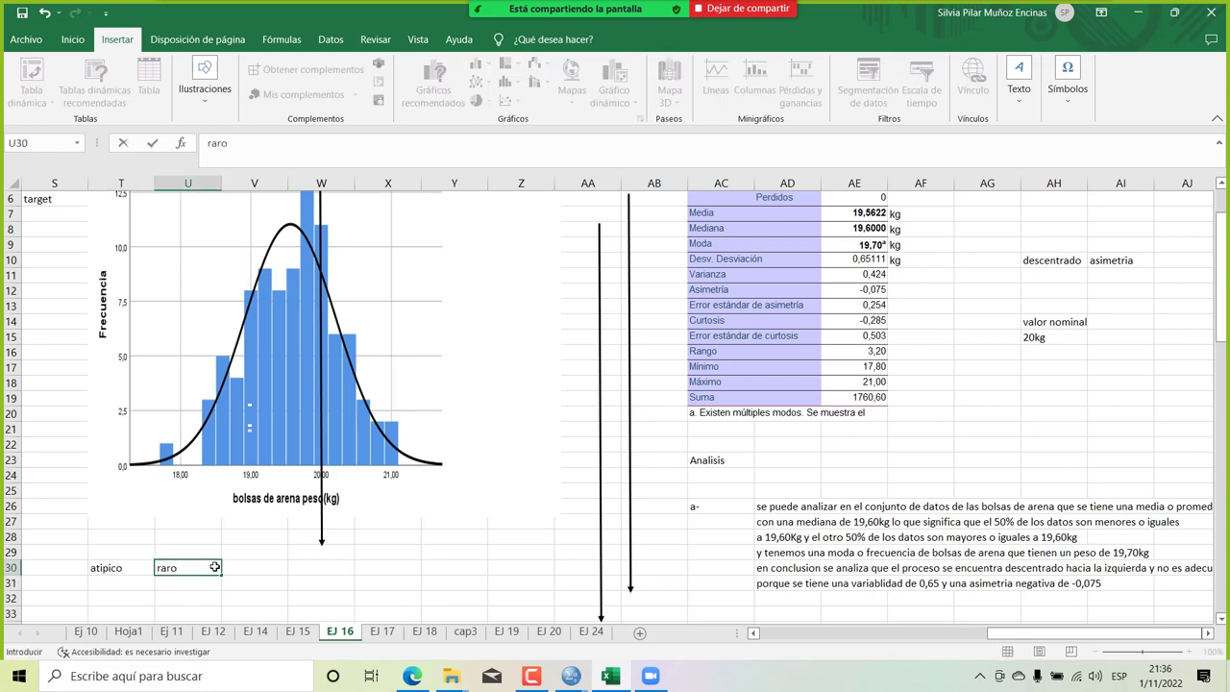
key(Return)
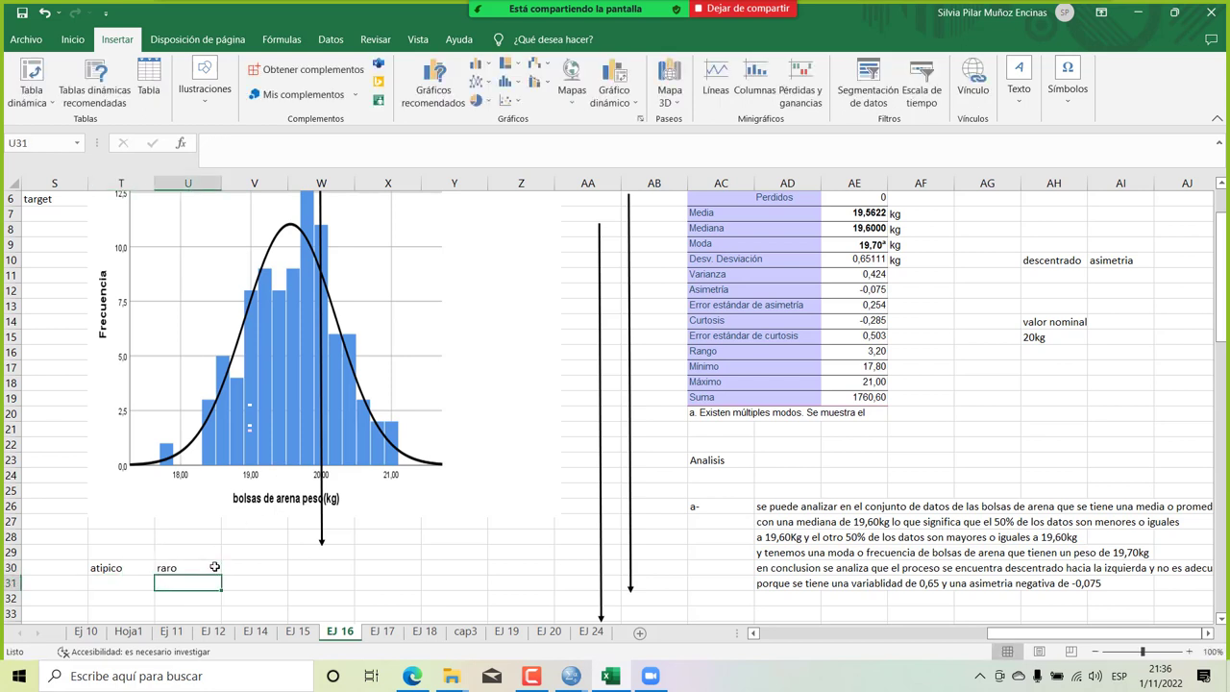
click(215, 567)
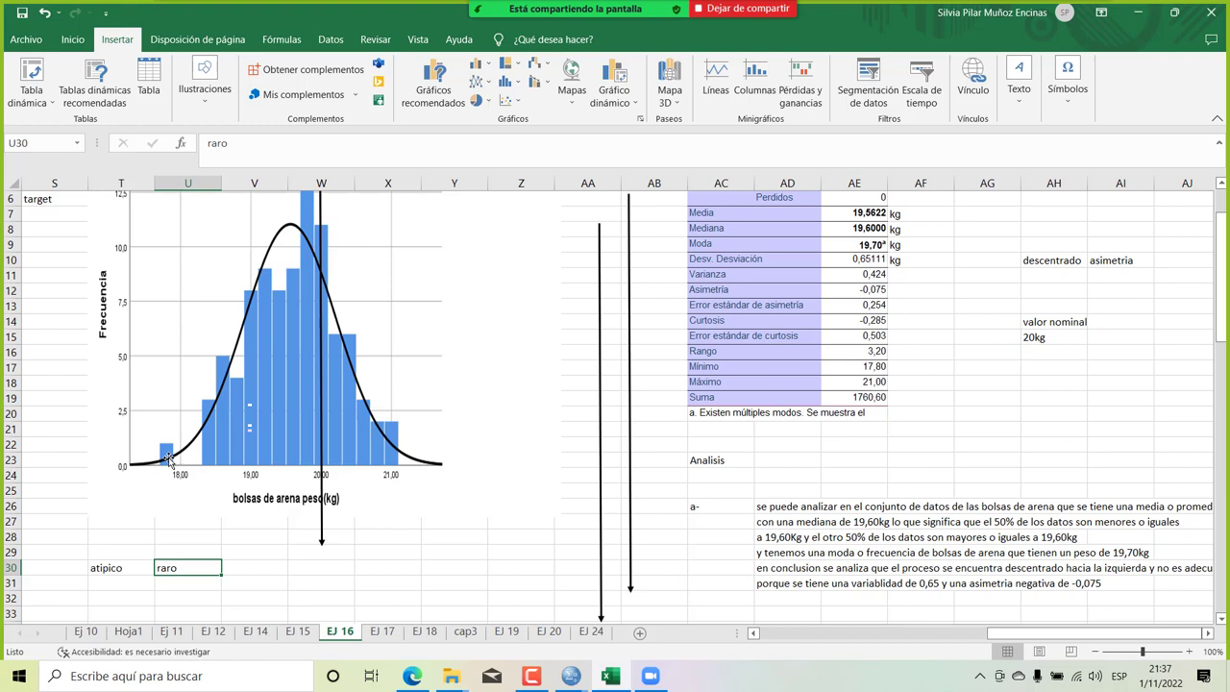
Look through the sandbag weights in columns L to O for the value behind the histogram's isolated bar.
scroll(123, 420, left, 5)
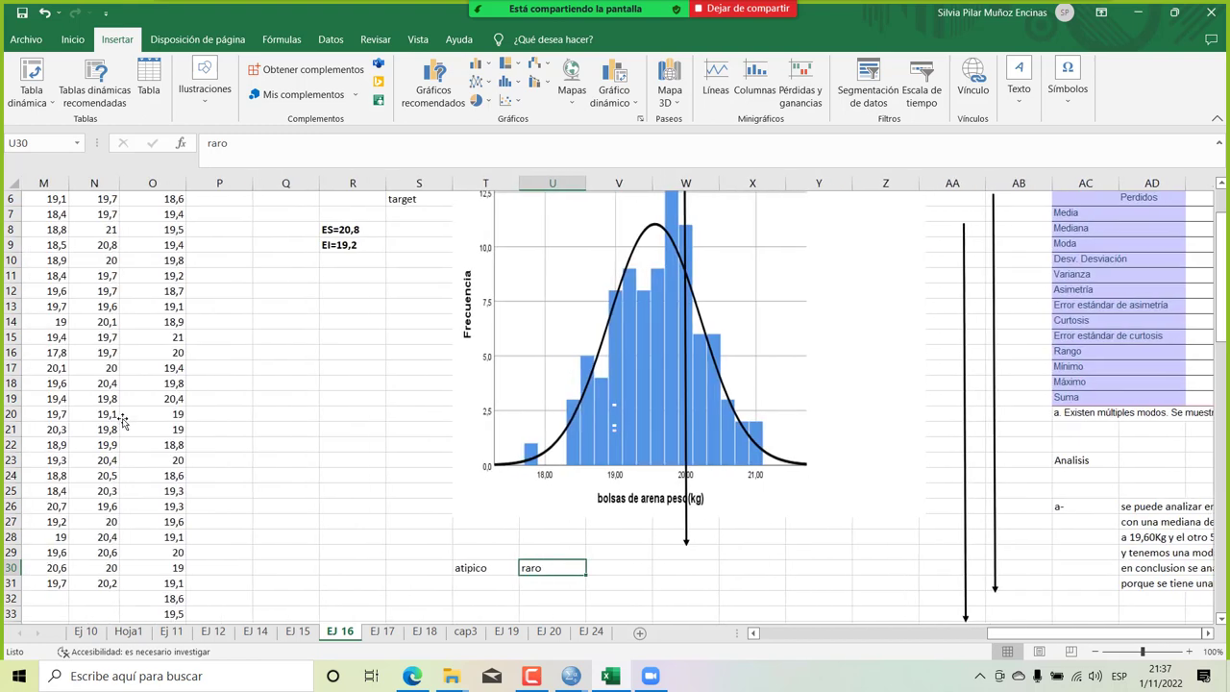
scroll(123, 420, left, 1)
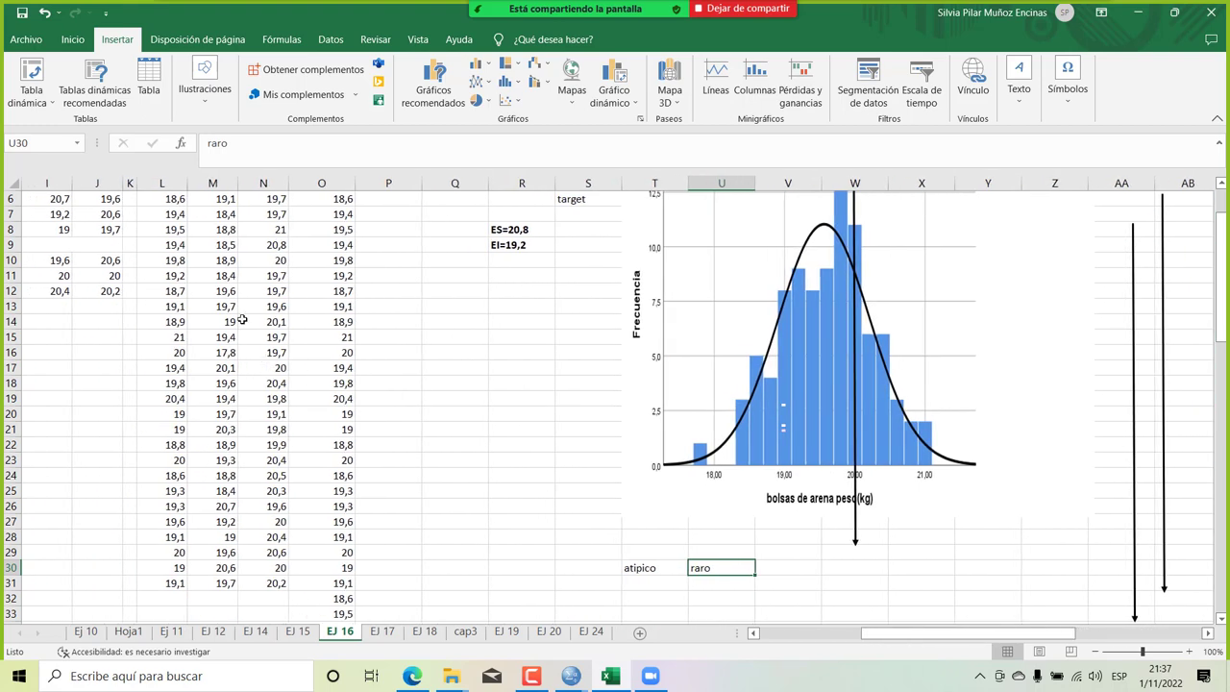
scroll(243, 319, up, 2)
scroll(242, 319, down, 1)
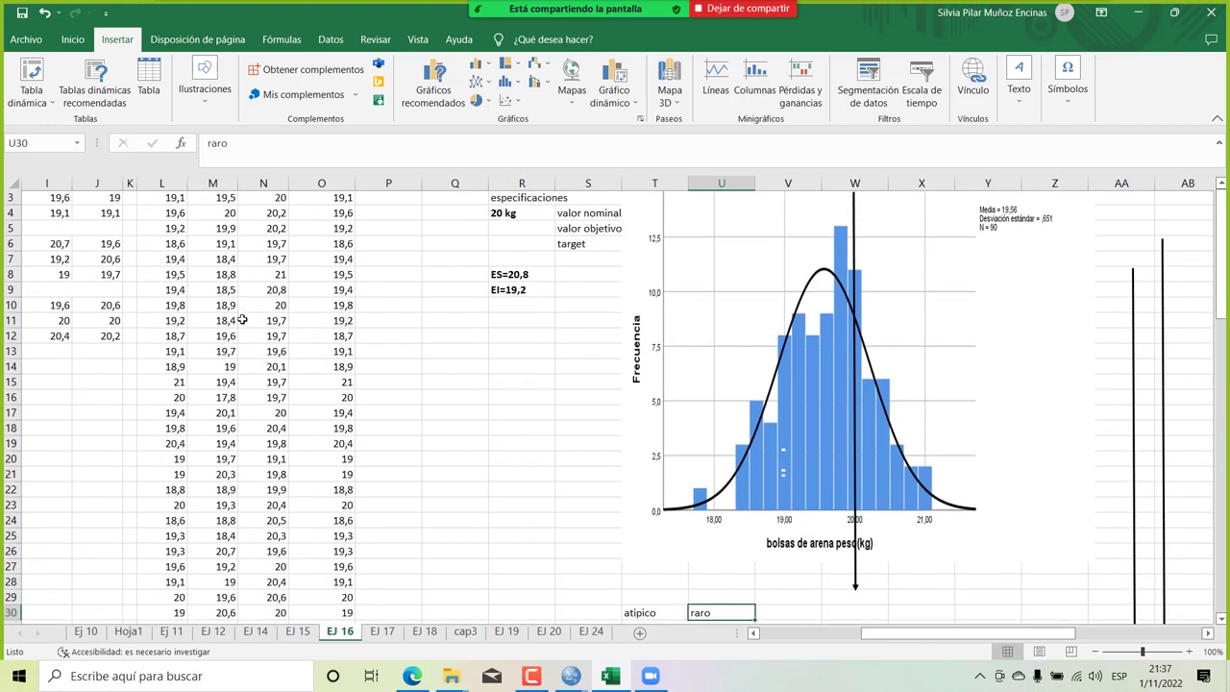
scroll(243, 319, down, 1)
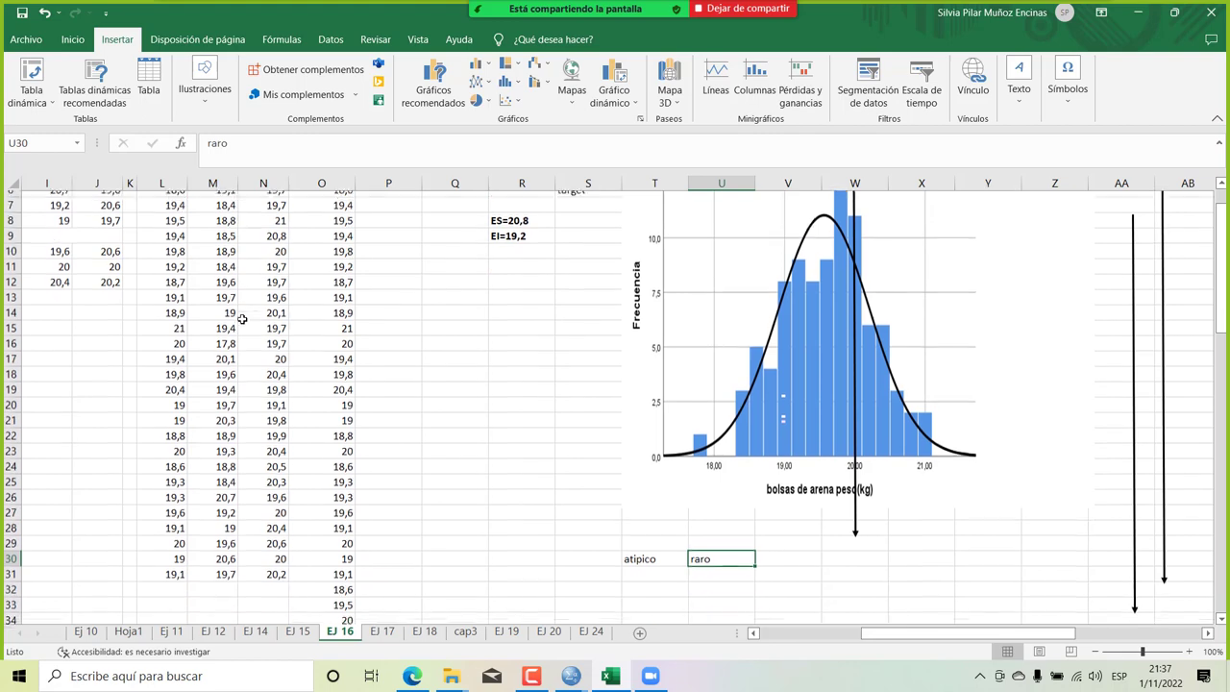
scroll(243, 319, down, 4)
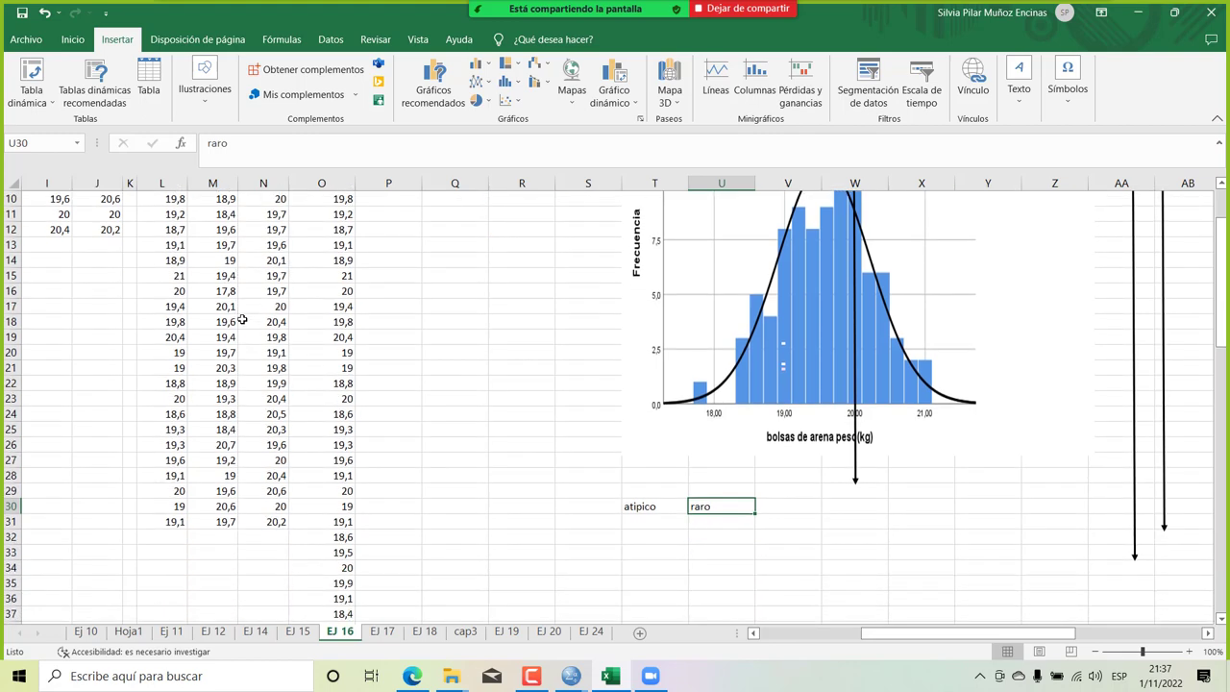
scroll(243, 319, down, 2)
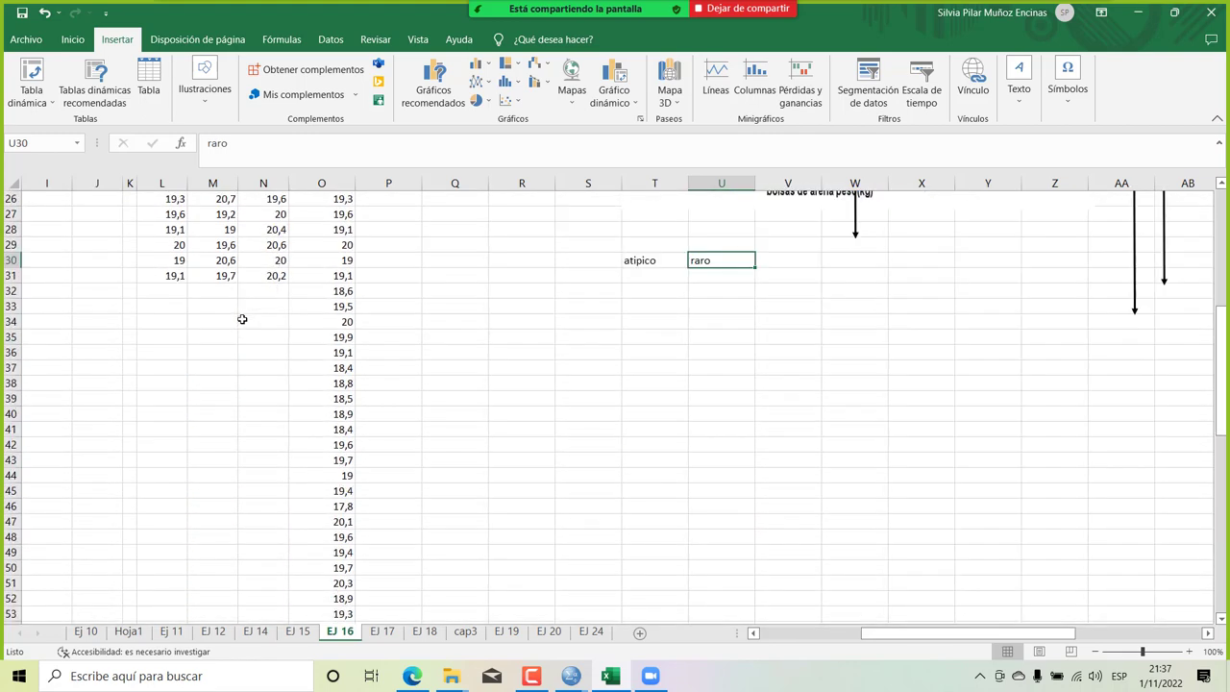
scroll(350, 432, down, 5)
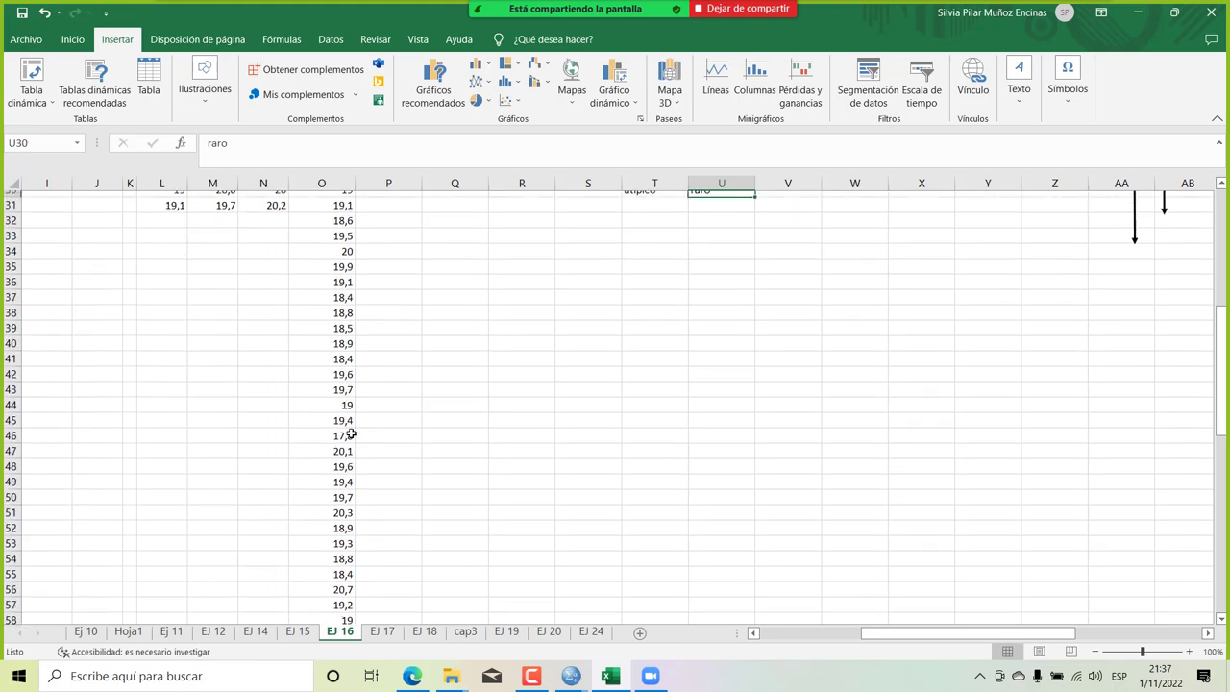
scroll(351, 433, down, 5)
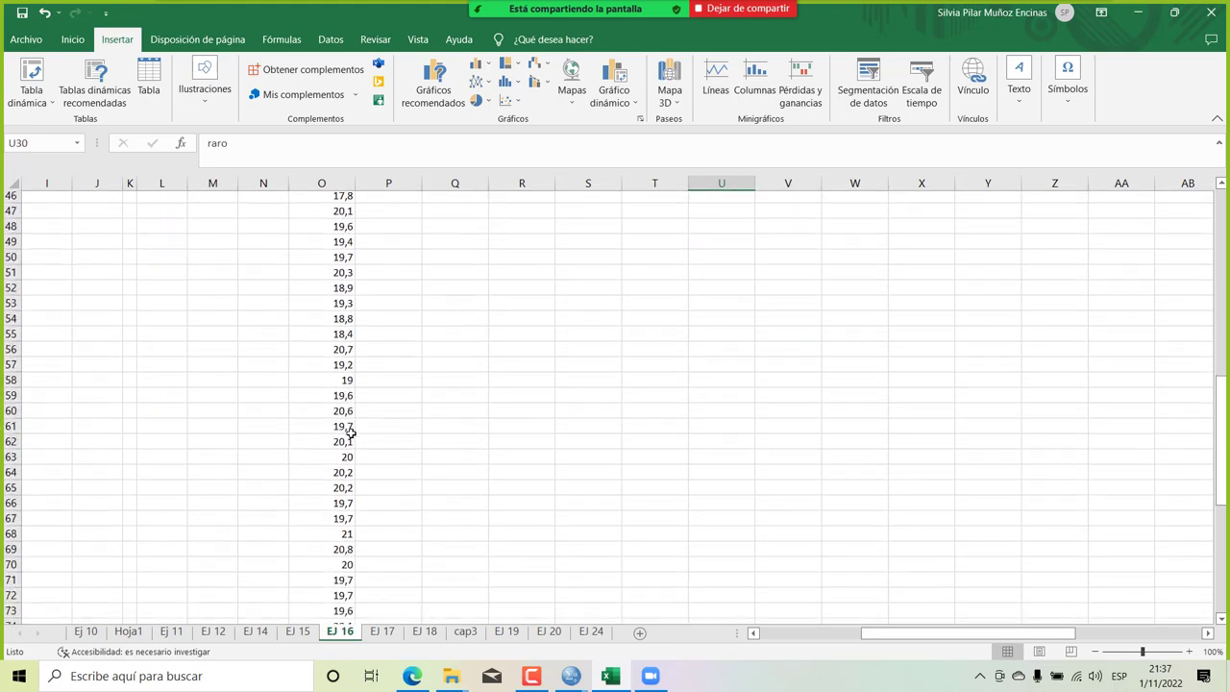
scroll(350, 432, down, 6)
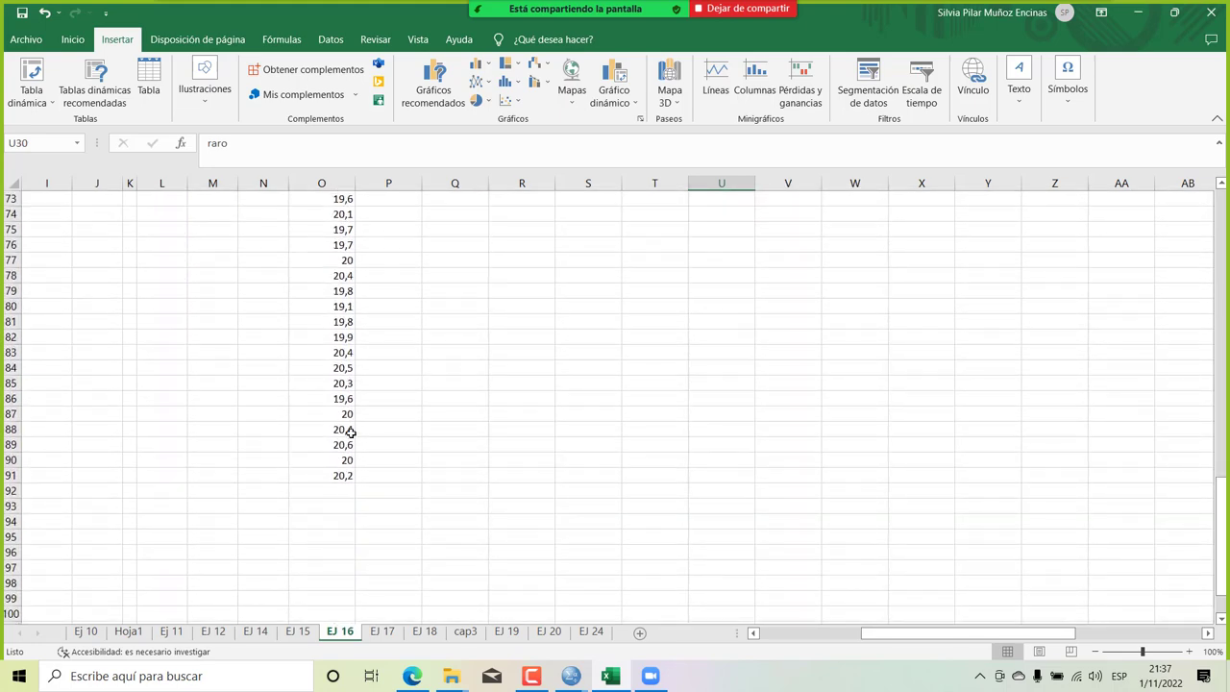
scroll(351, 434, up, 7)
scroll(350, 434, up, 15)
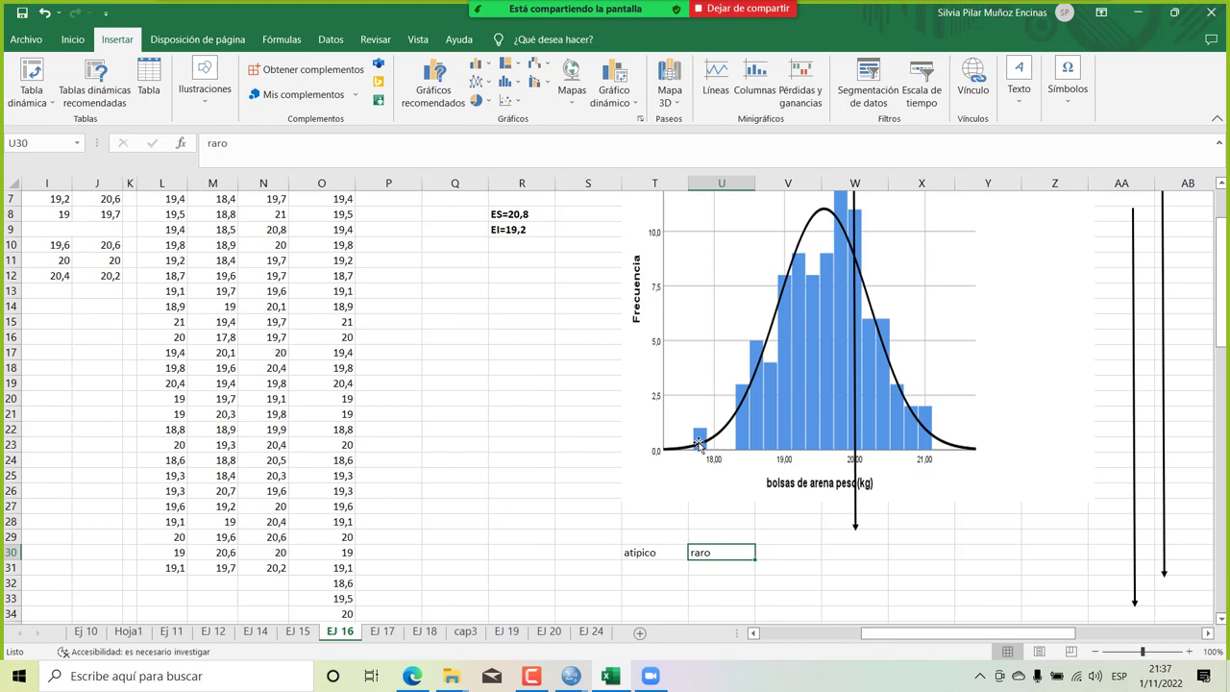
Add the sentence "se puede observar un dato raro o atipico el cual se debe analizar las causas" in AD32.
scroll(698, 444, right, 6)
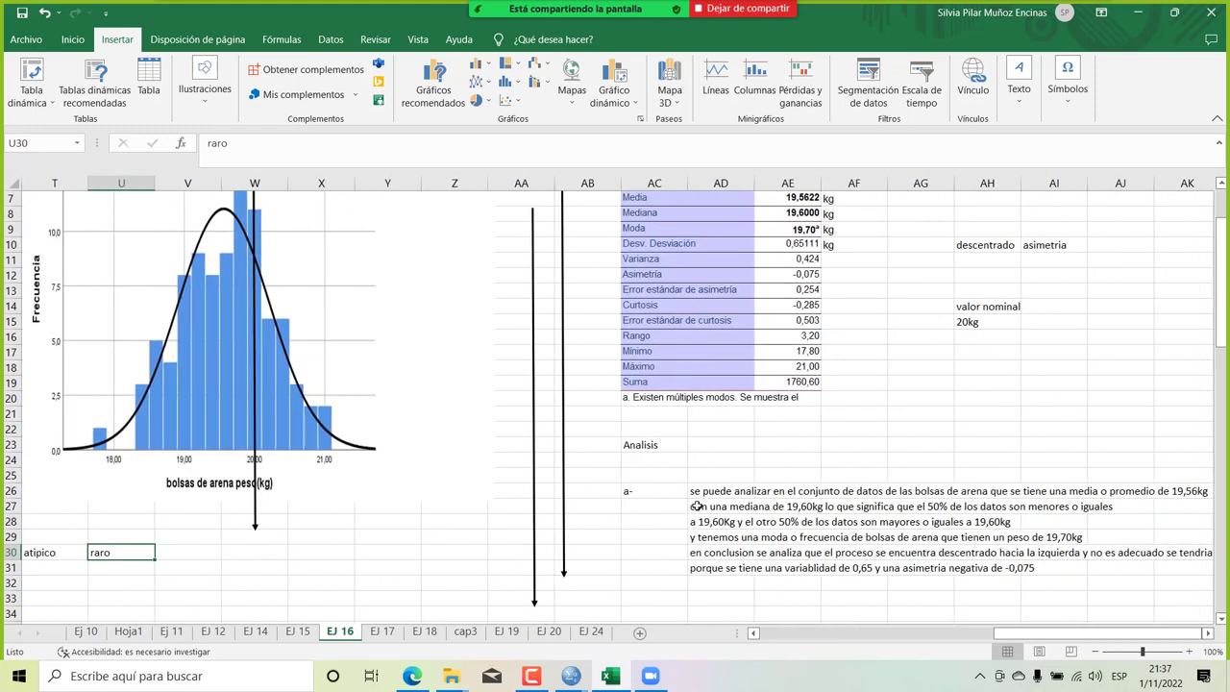
click(706, 582)
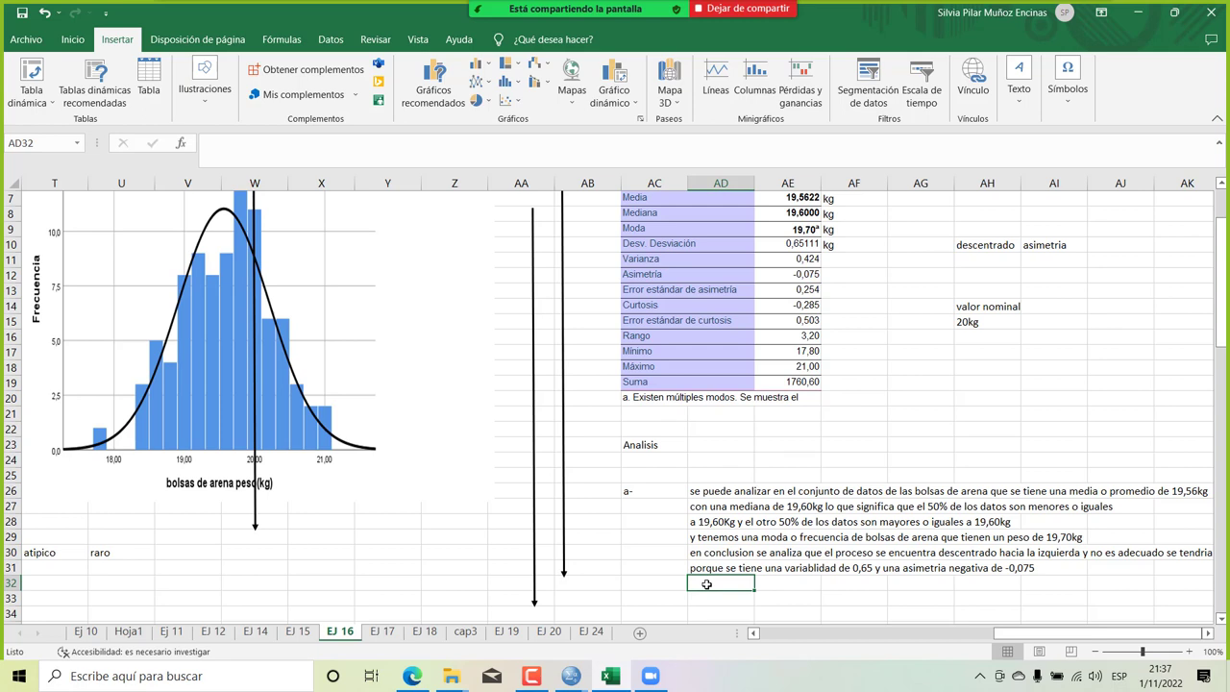
text(se puede observar)
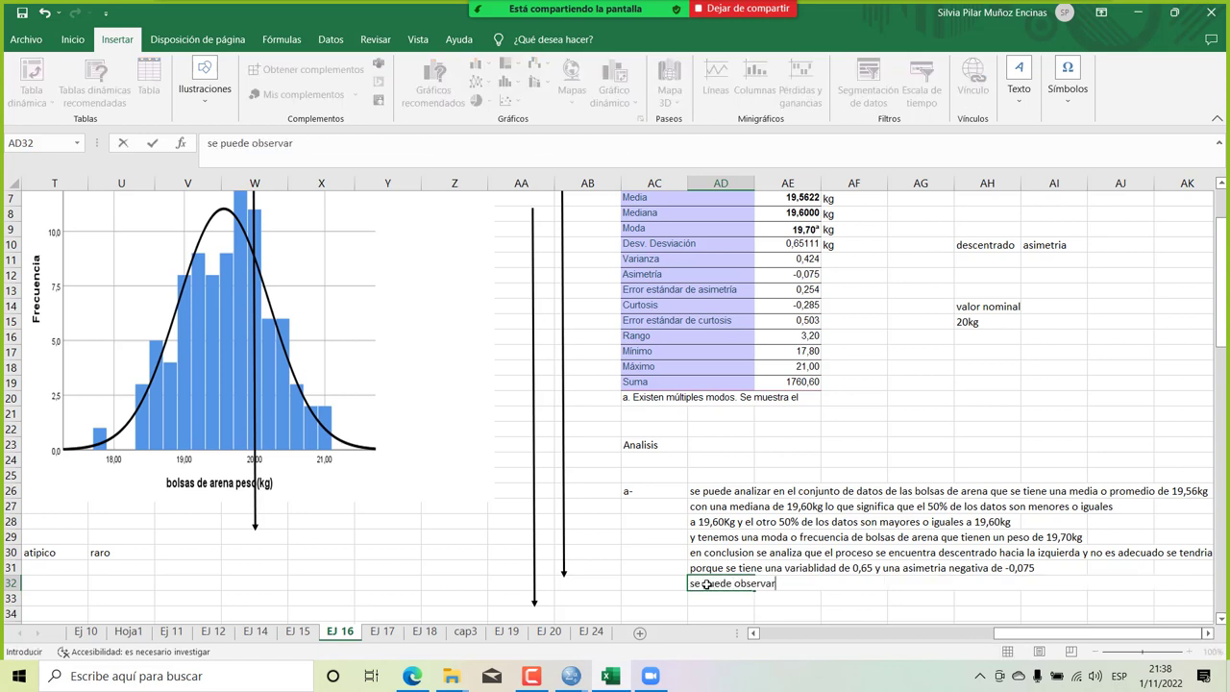
text( un dato raro o atipico)
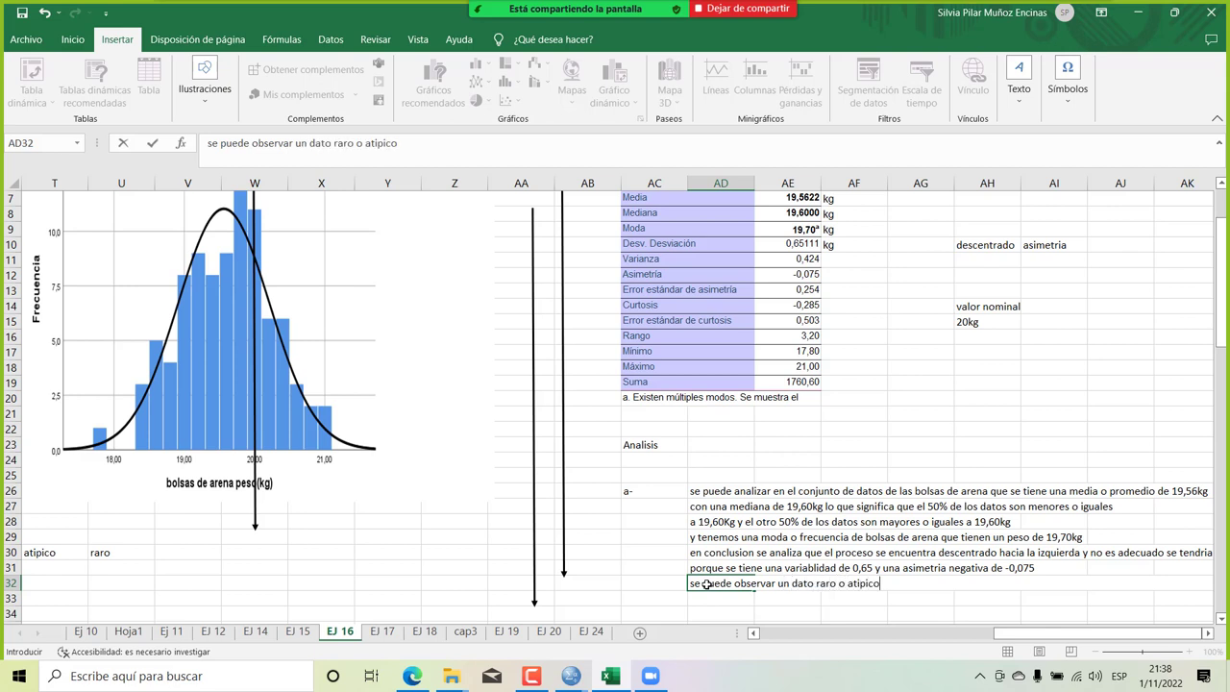
text( el cual se de)
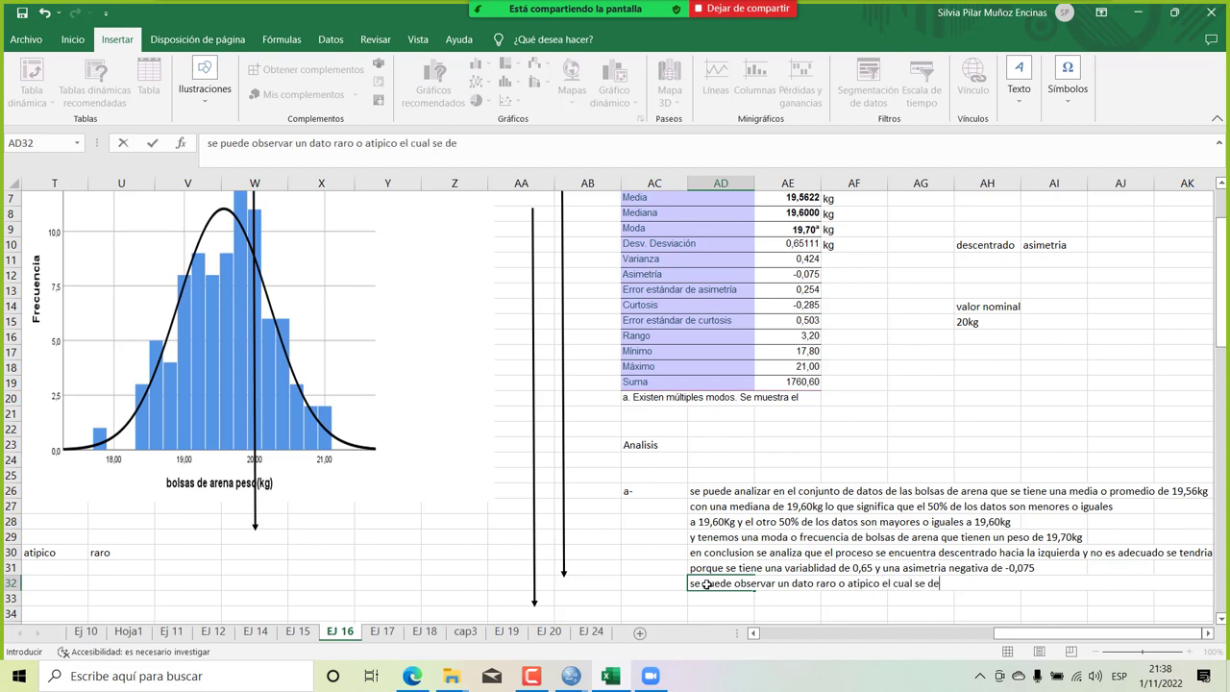
text(be analizar las ca)
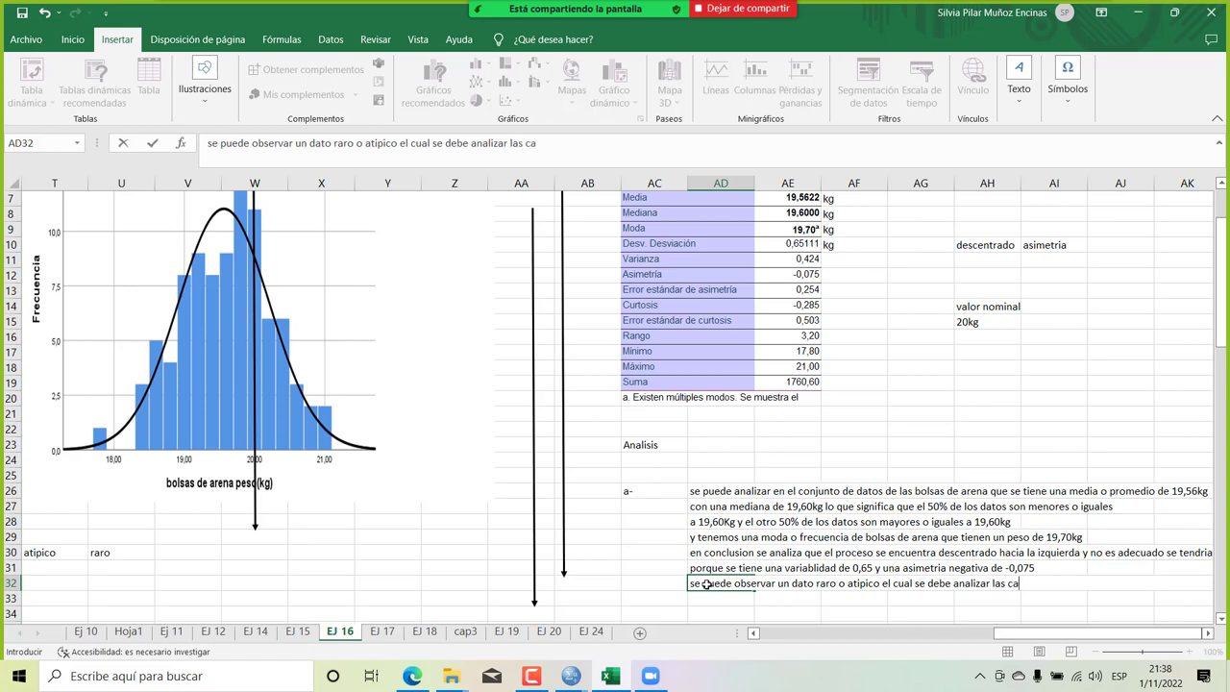
text(usas)
key(Return)
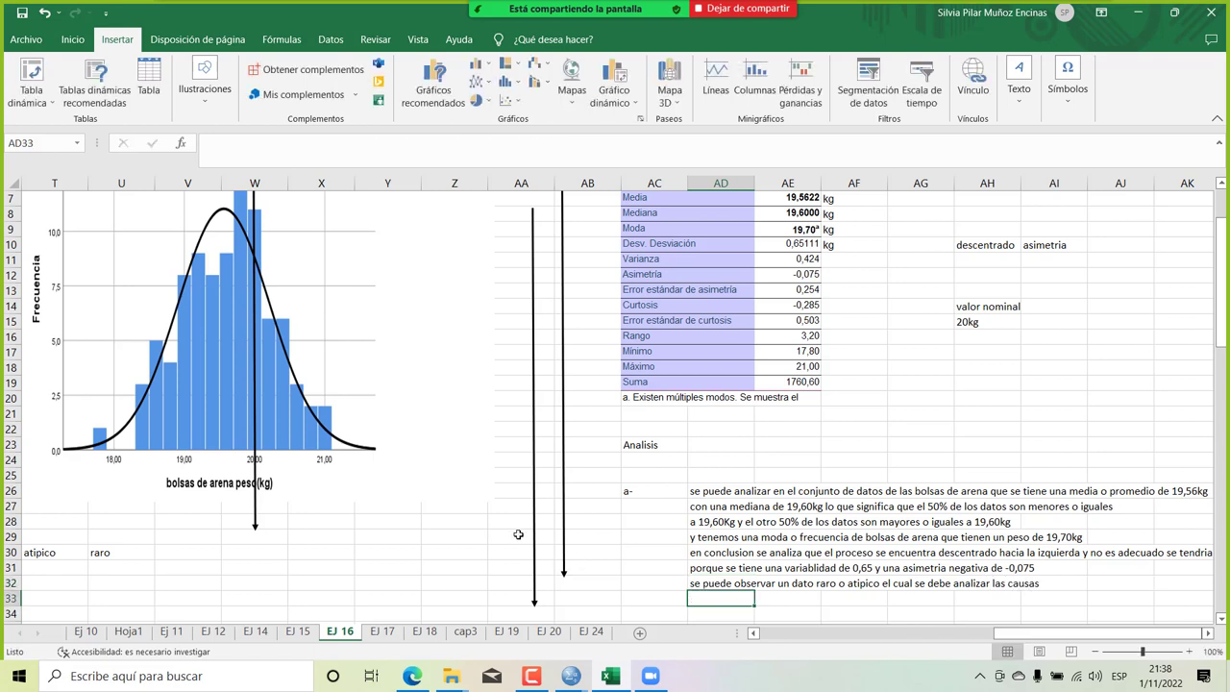
scroll(429, 501, left, 1)
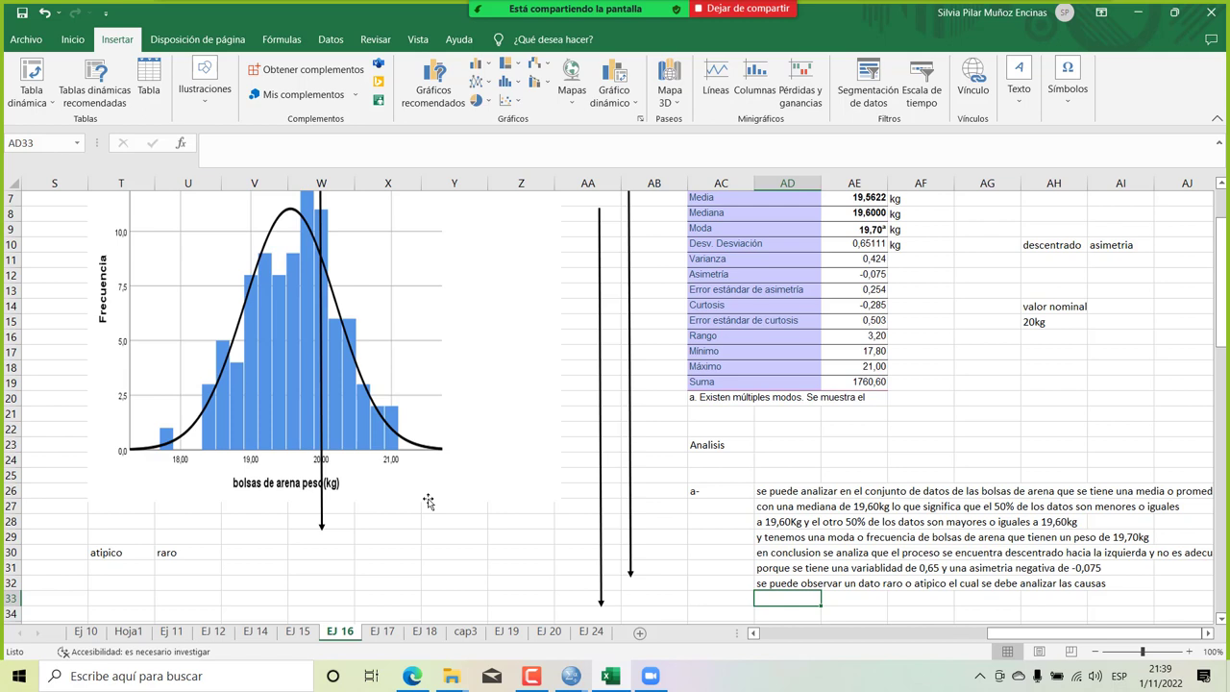
click(136, 548)
click(139, 577)
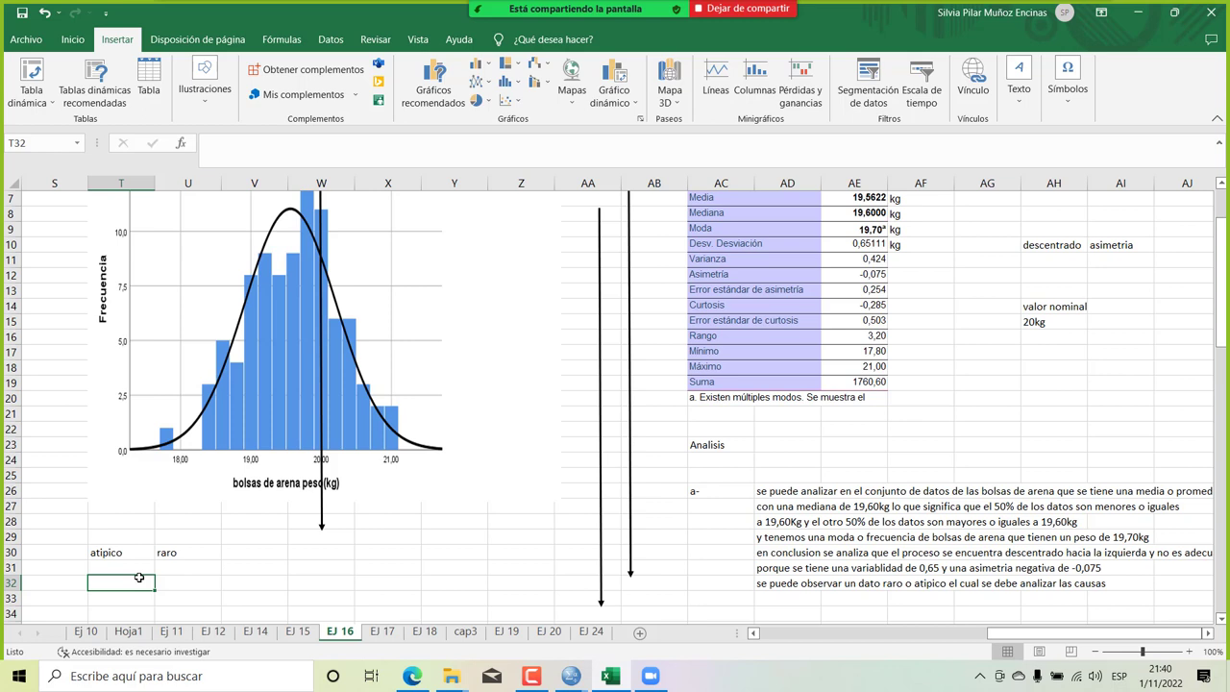
click(120, 547)
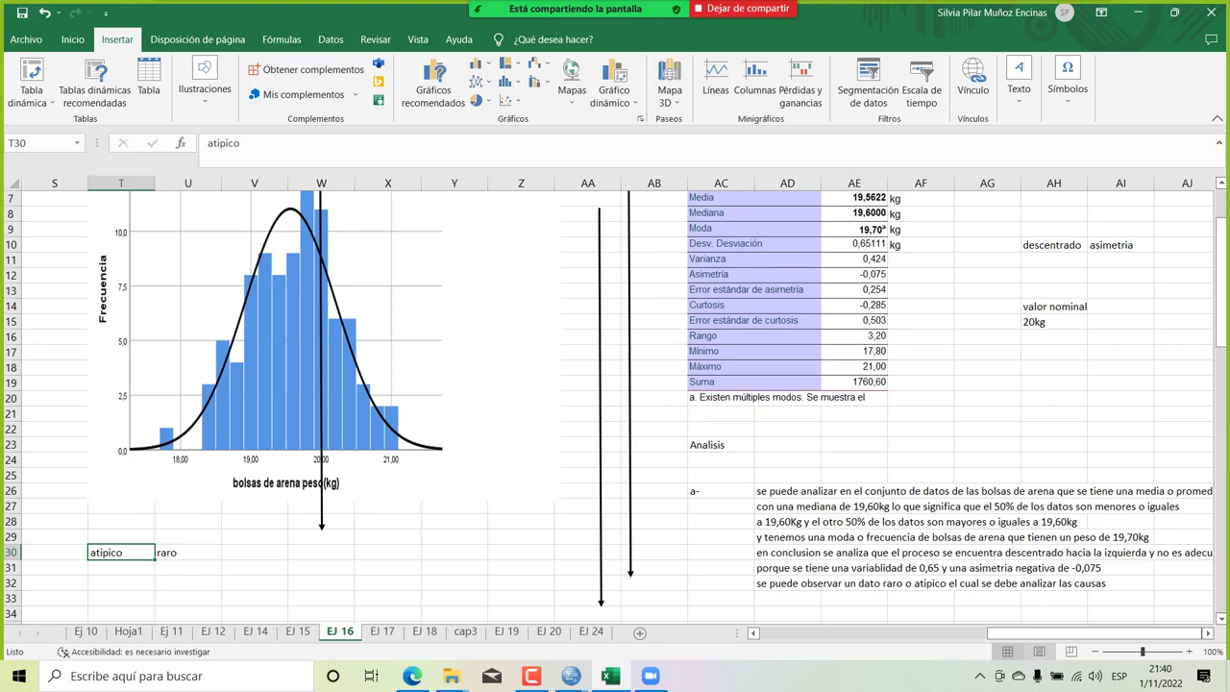
scroll(915, 570, right, 2)
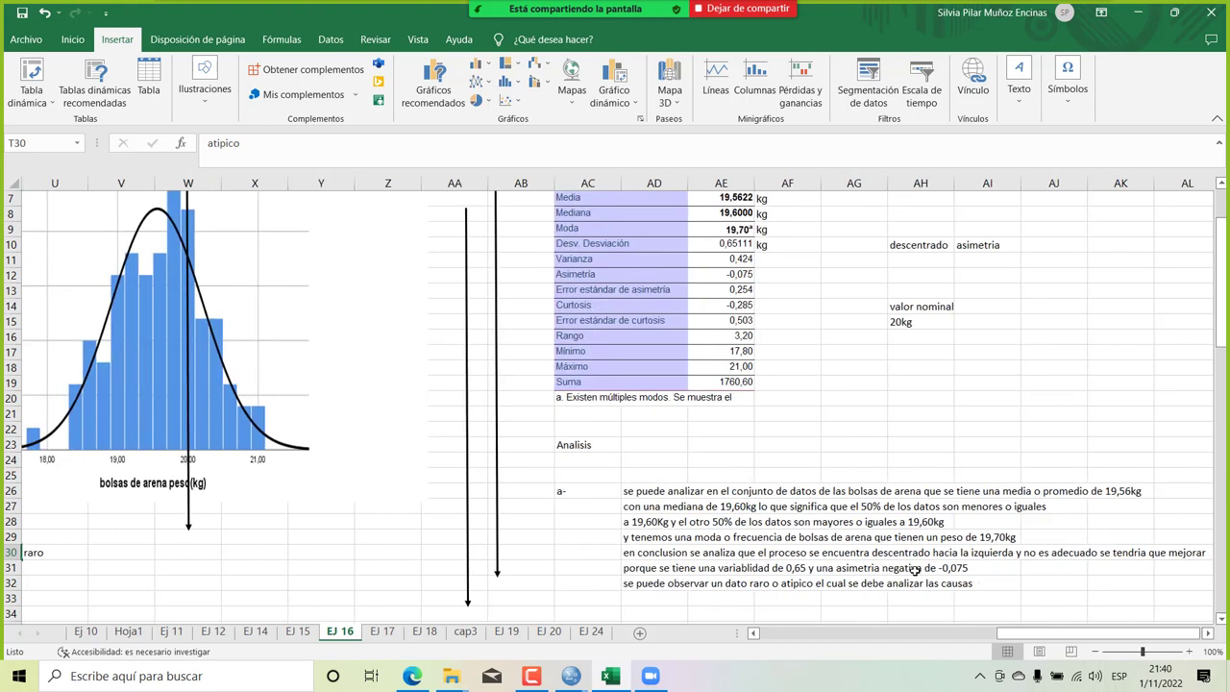
click(656, 583)
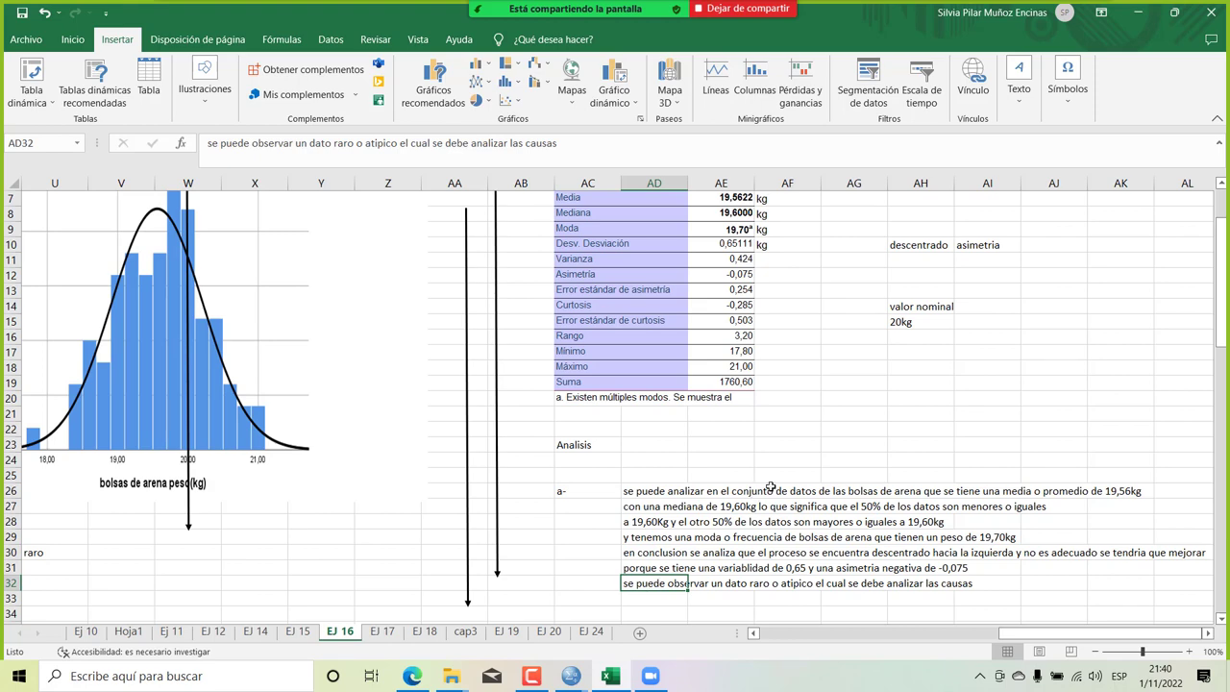
Enter the label "cv" for the coefficient of variation in AH5, beside the statistics table.
scroll(771, 488, up, 2)
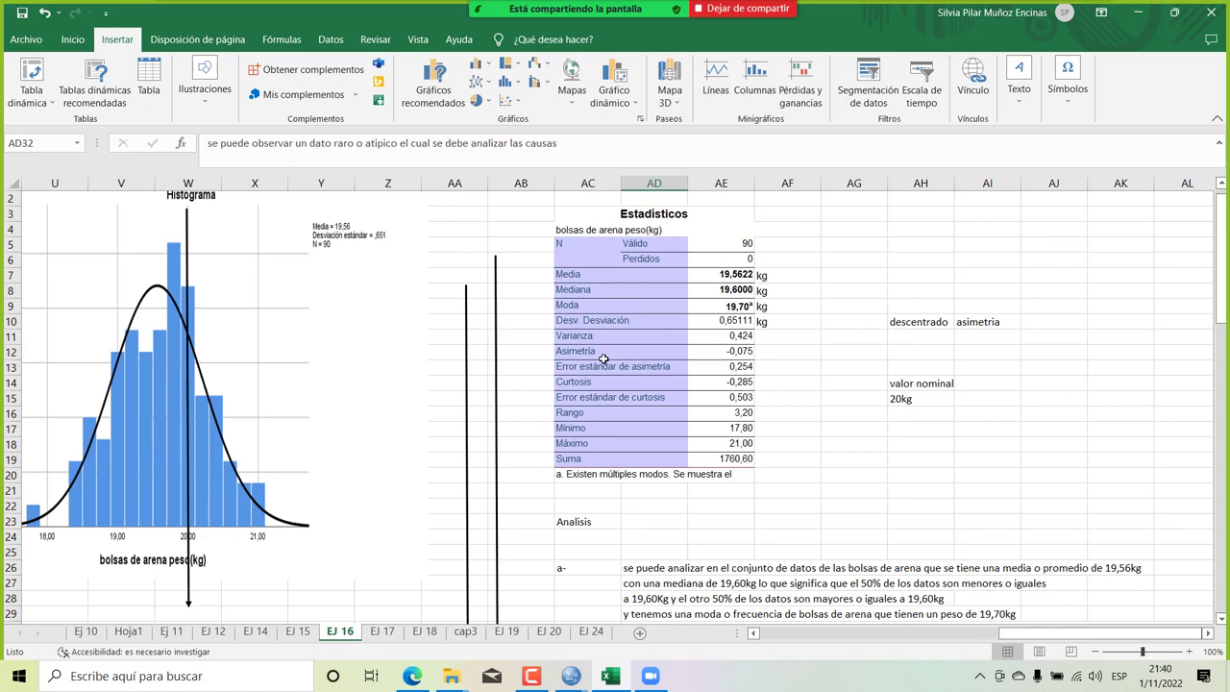
click(897, 251)
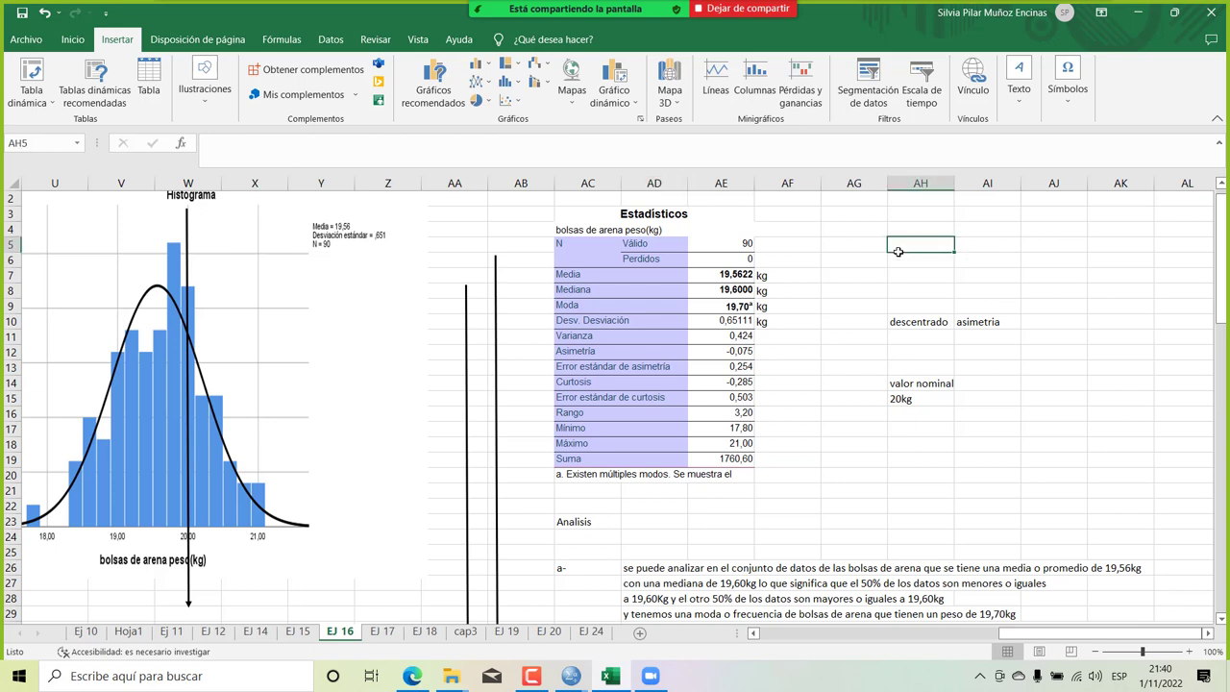
text(cv)
key(Tab)
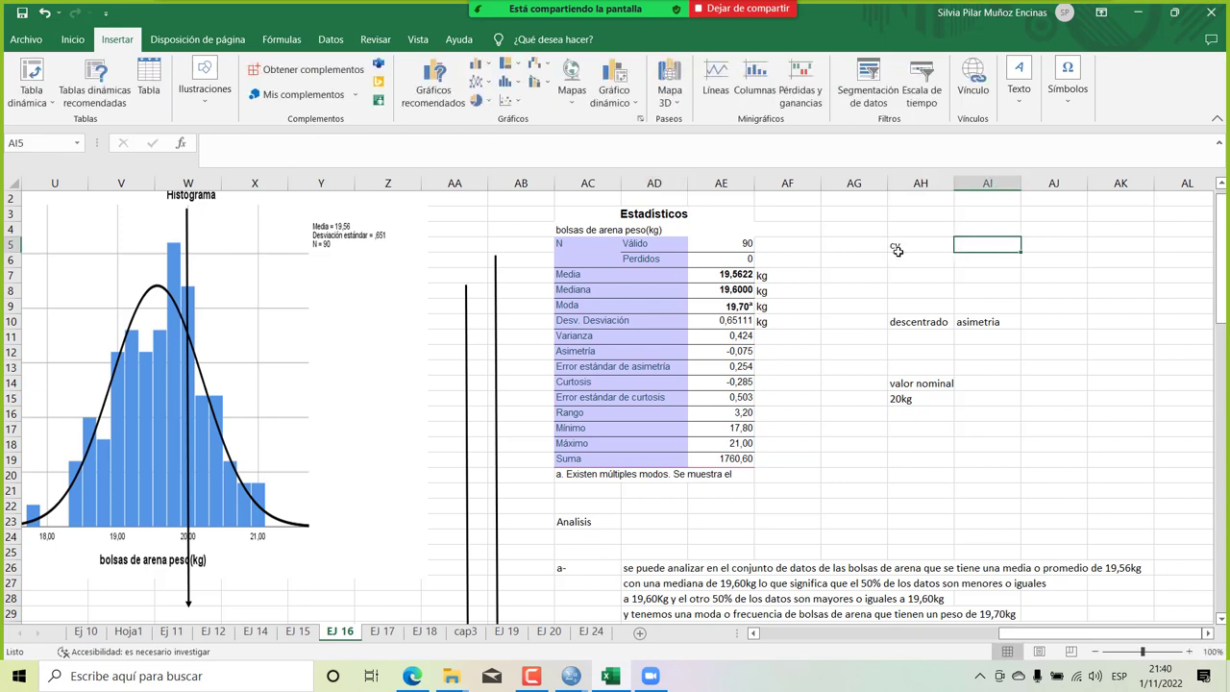
Enter "%" in AI5 and the coefficient of variation formula "cv=s/x" as text in AI6, beside the "cv" label.
click(897, 247)
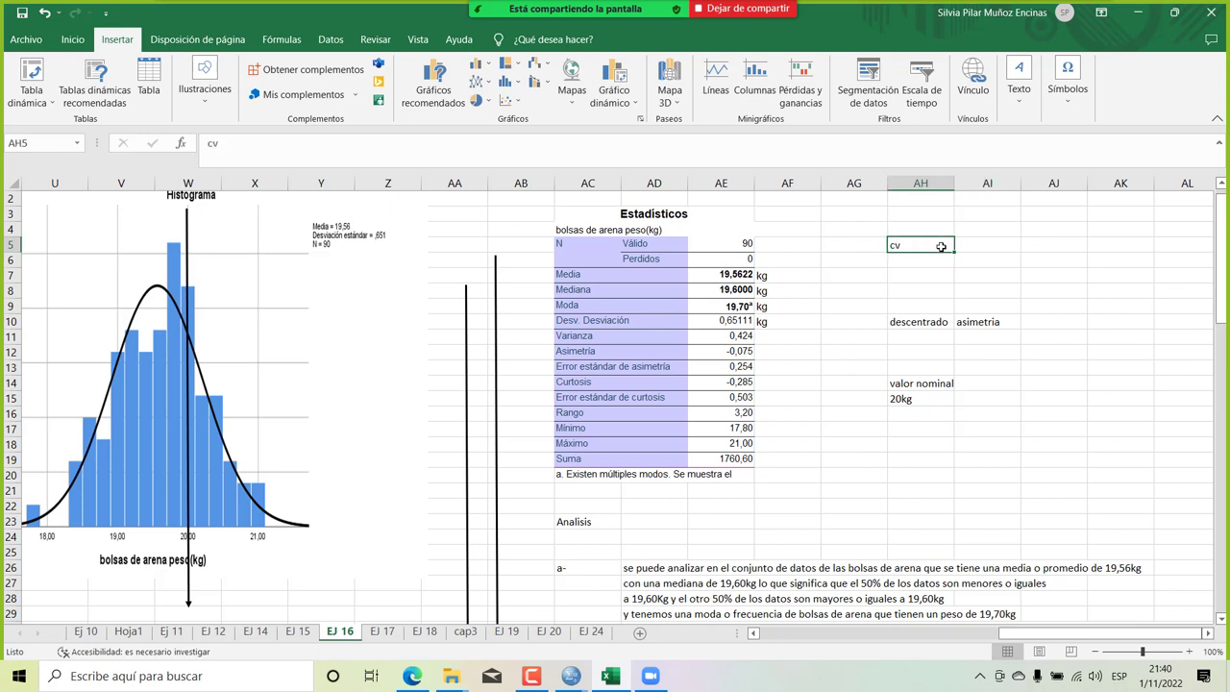
click(979, 247)
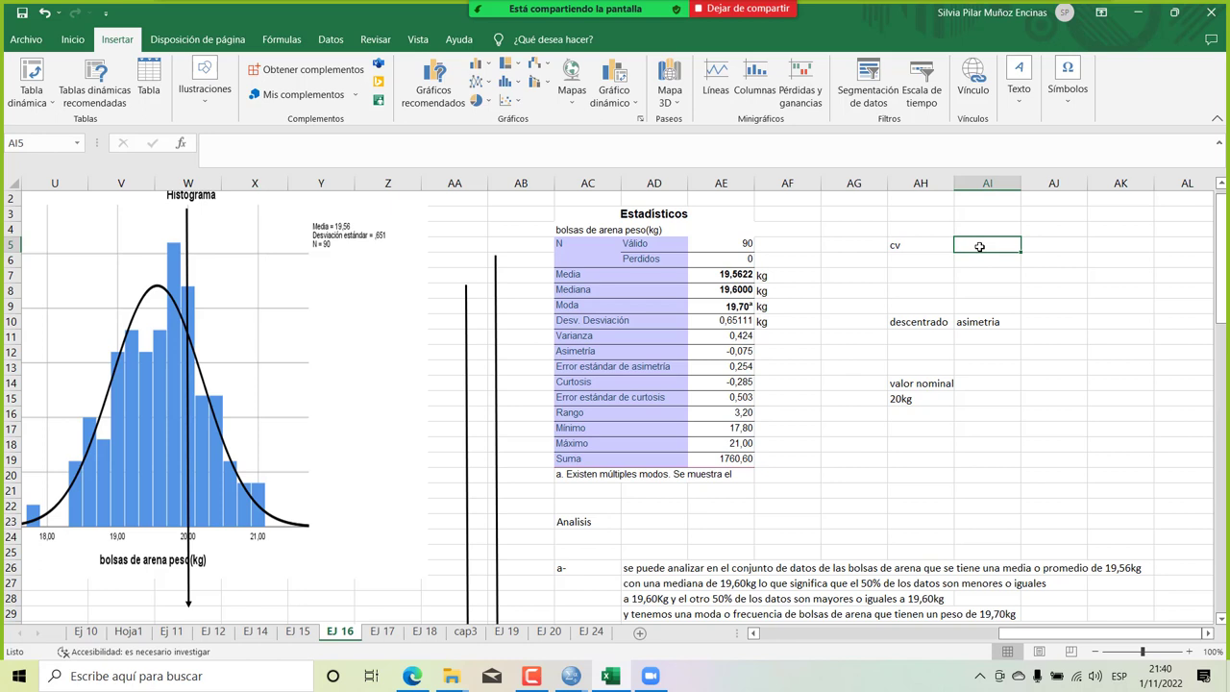
text(%)
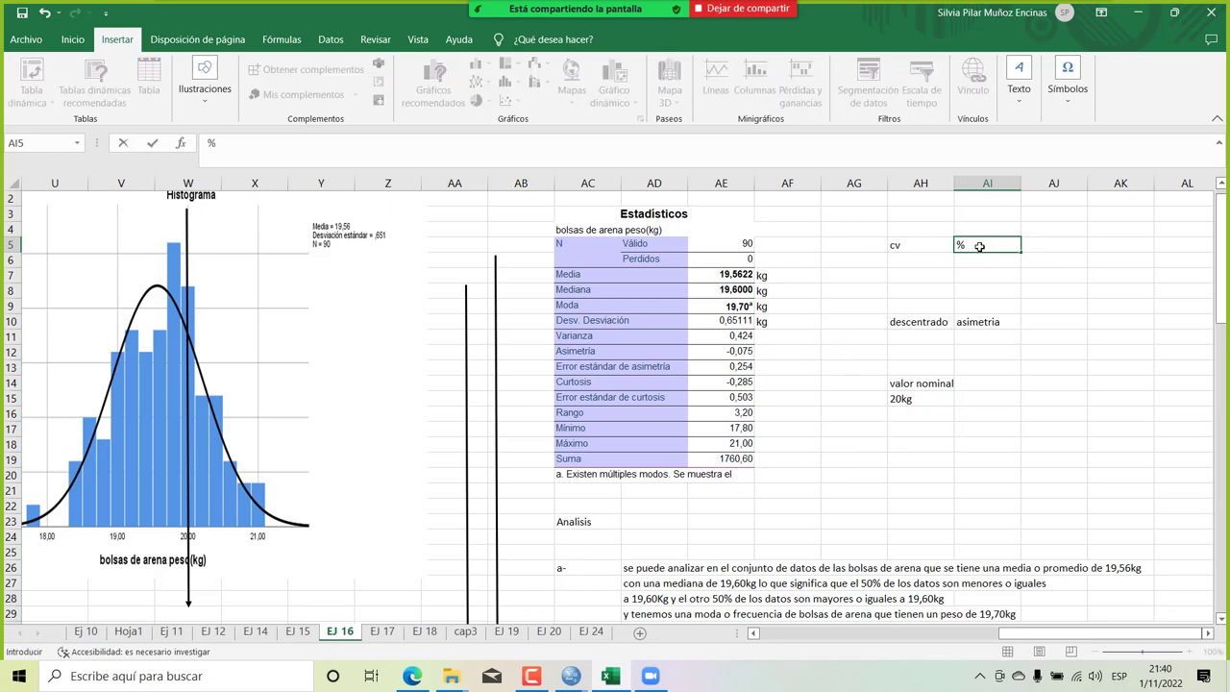
key(Return)
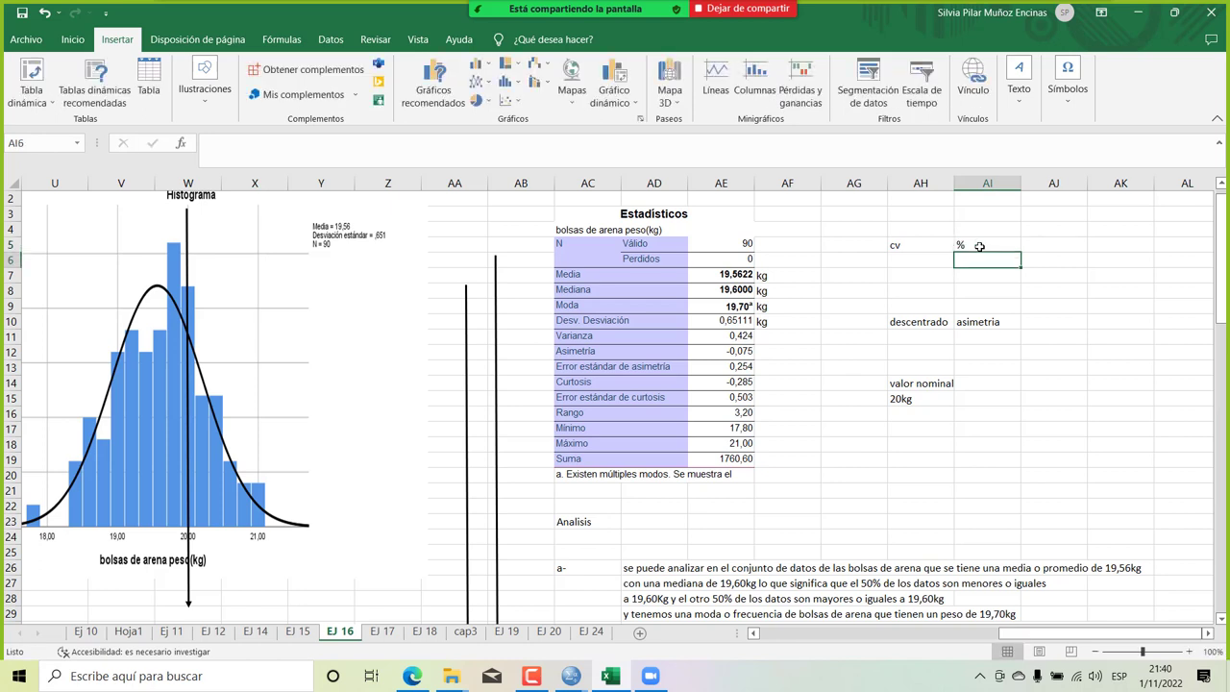
text(cv=s)
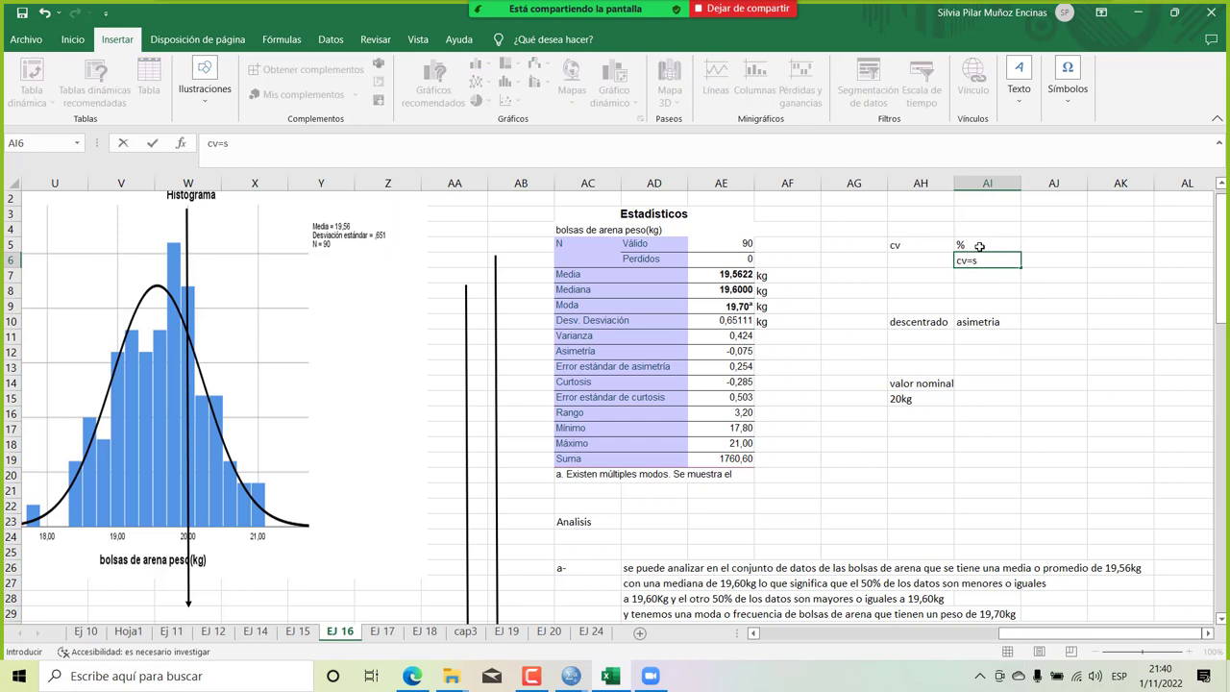
text(/x)
Calculate the coefficient of variation in AI7 with =0,65/19,56 and format the cell as a percentage.
click(979, 279)
text(=)
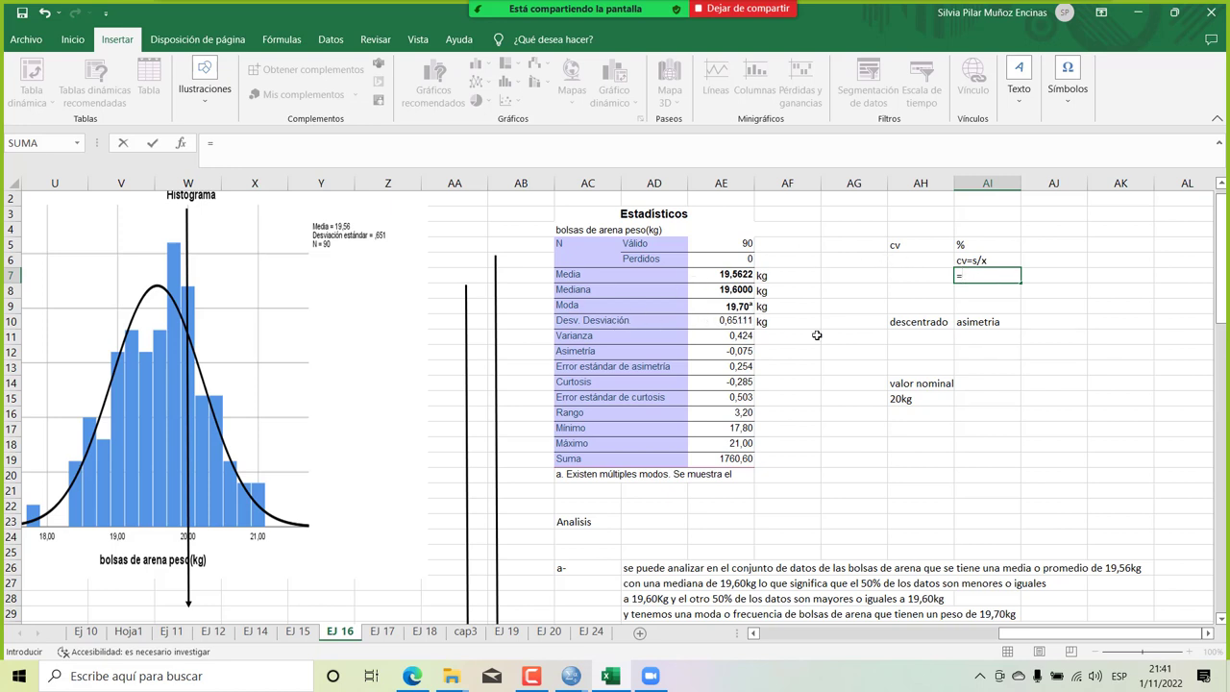
text(0,65/)
text(19,56)
key(ctrl+Return)
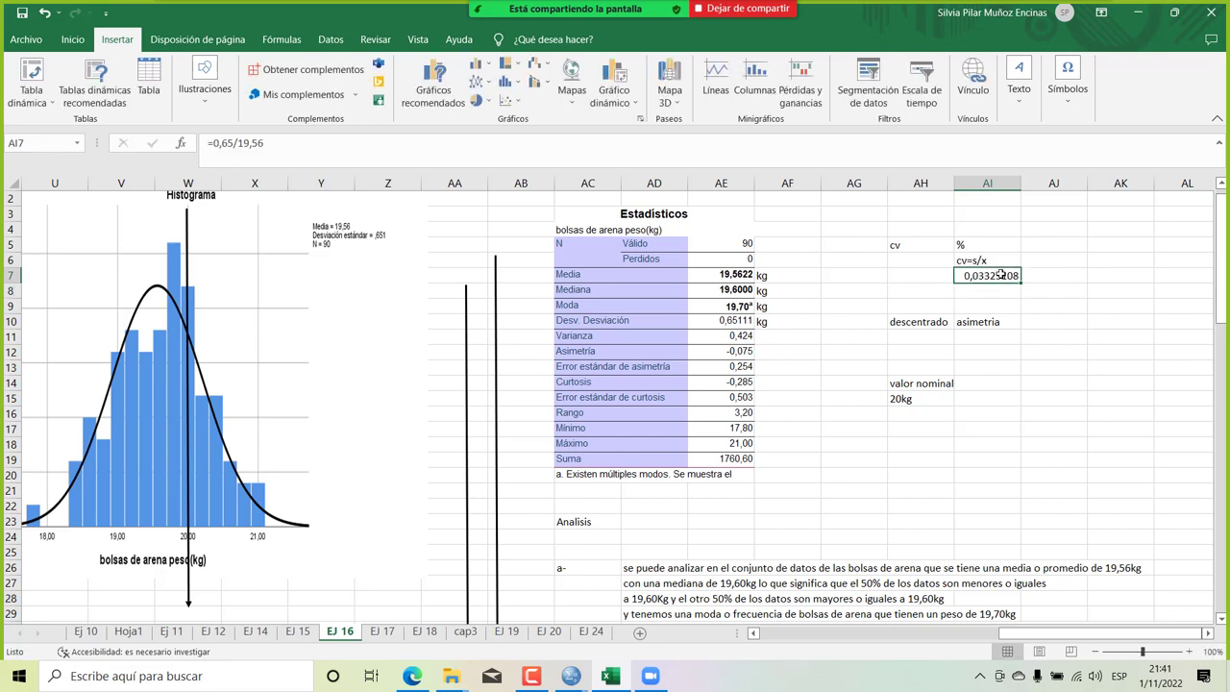
click(75, 40)
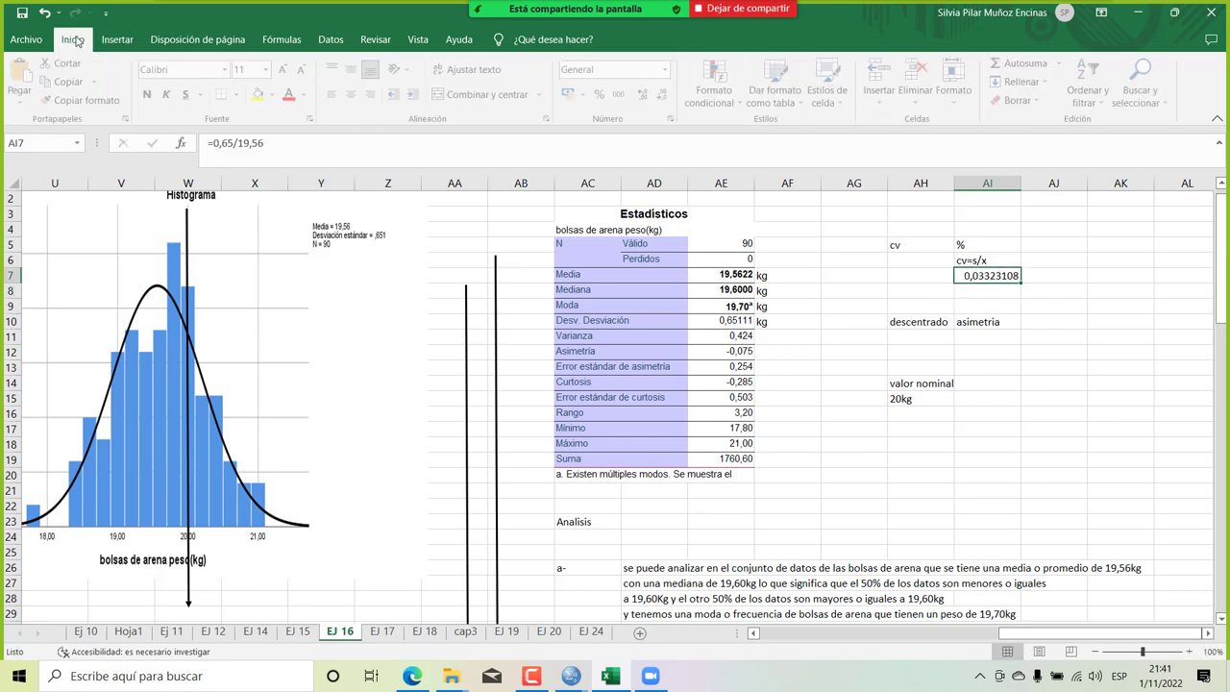
click(604, 96)
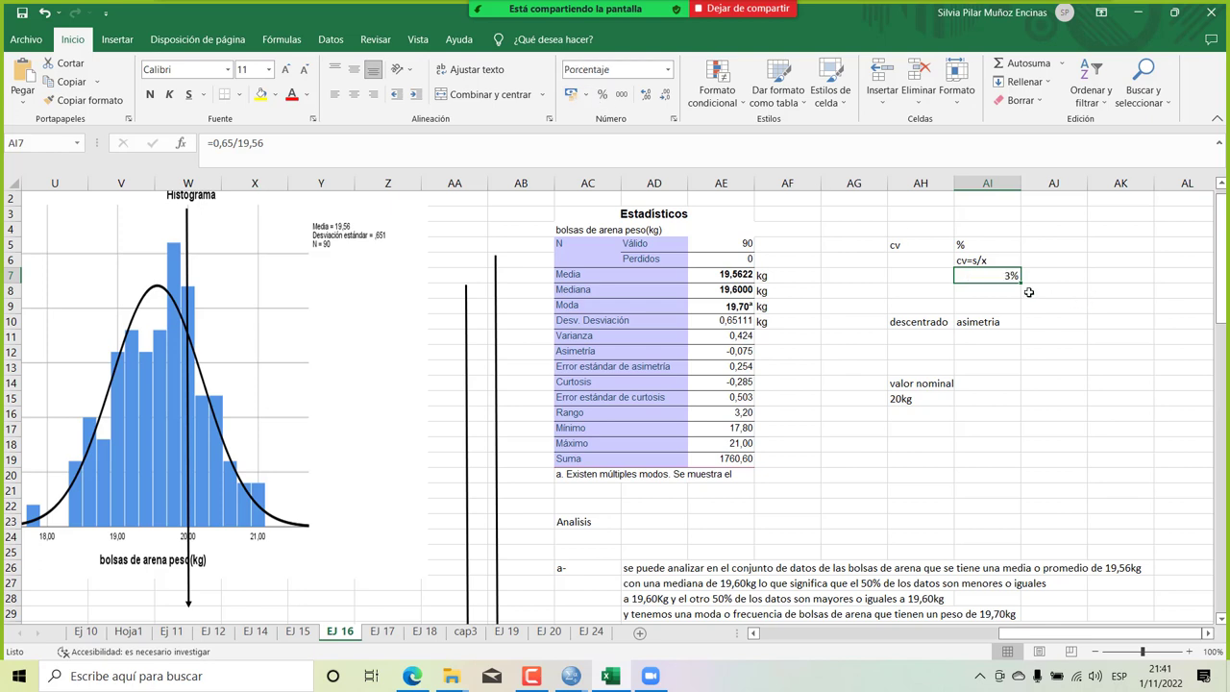
Enter 15% in AJ7 as the reference value beside the calculated coefficient of variation.
click(1064, 275)
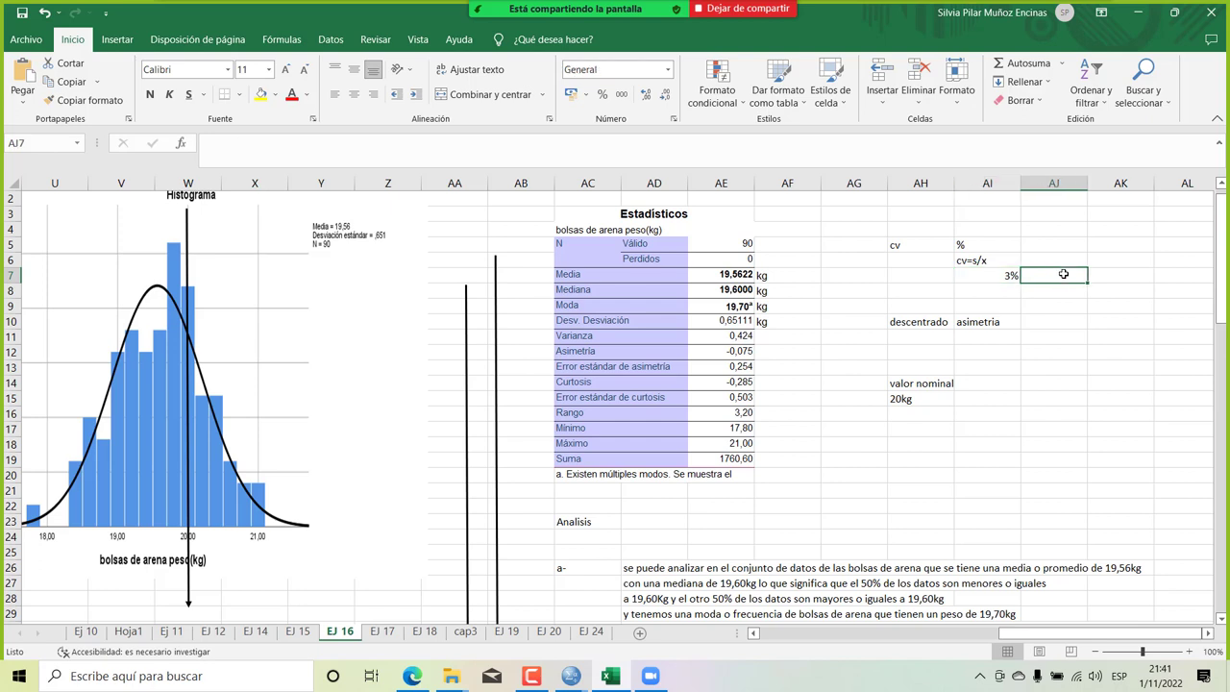
text(16%)
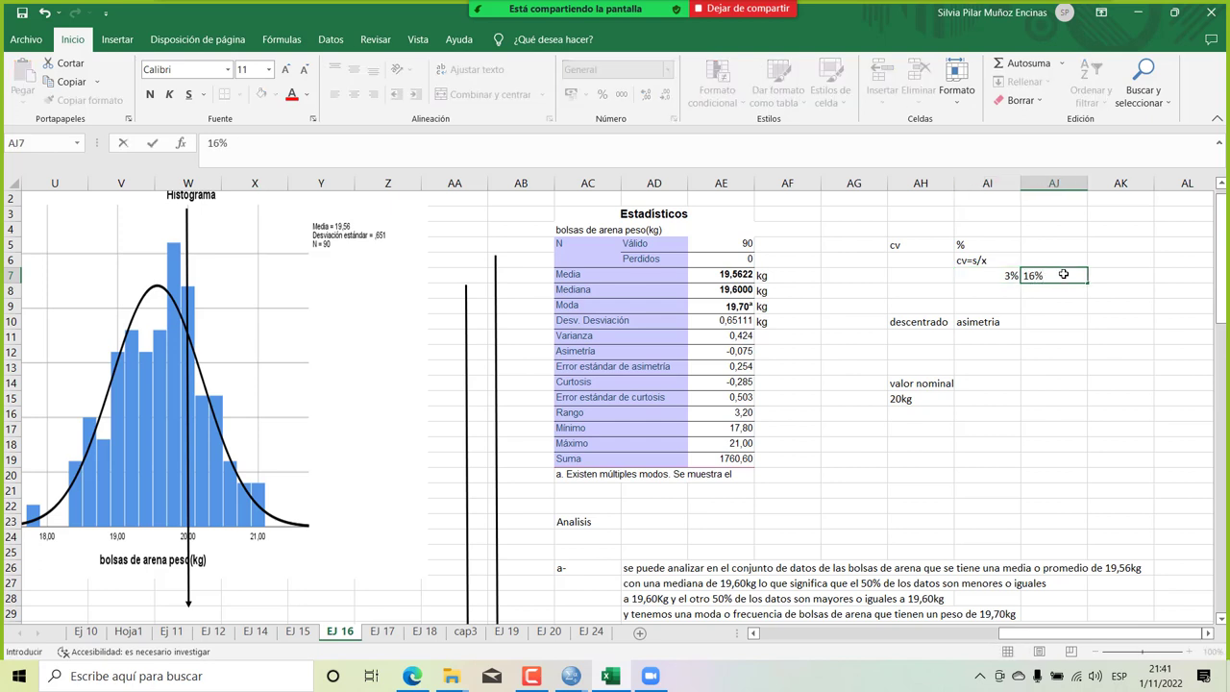
key(Return)
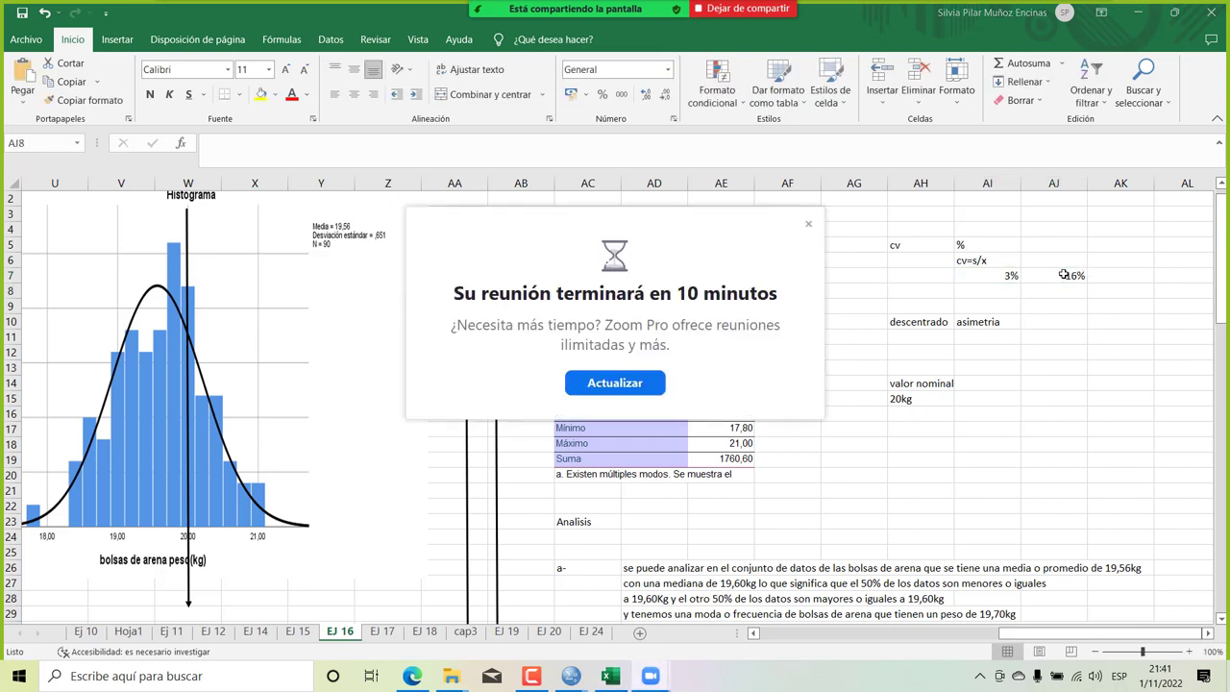
click(808, 224)
click(1073, 276)
text(15)
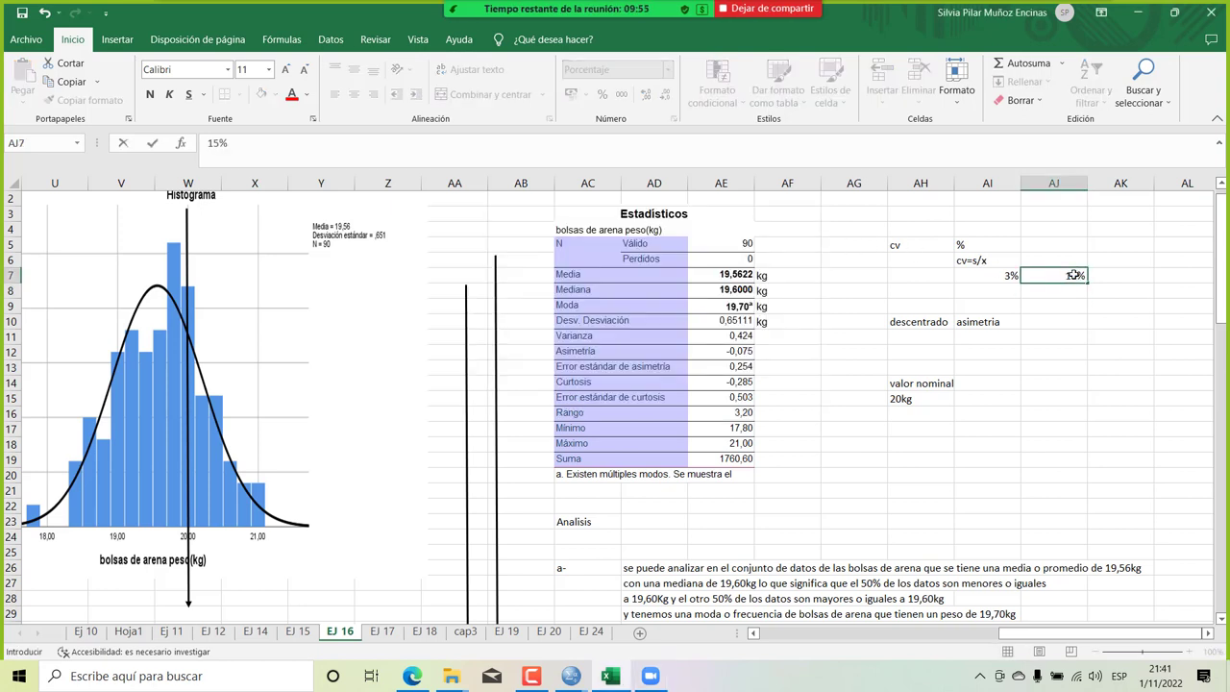
key(Return)
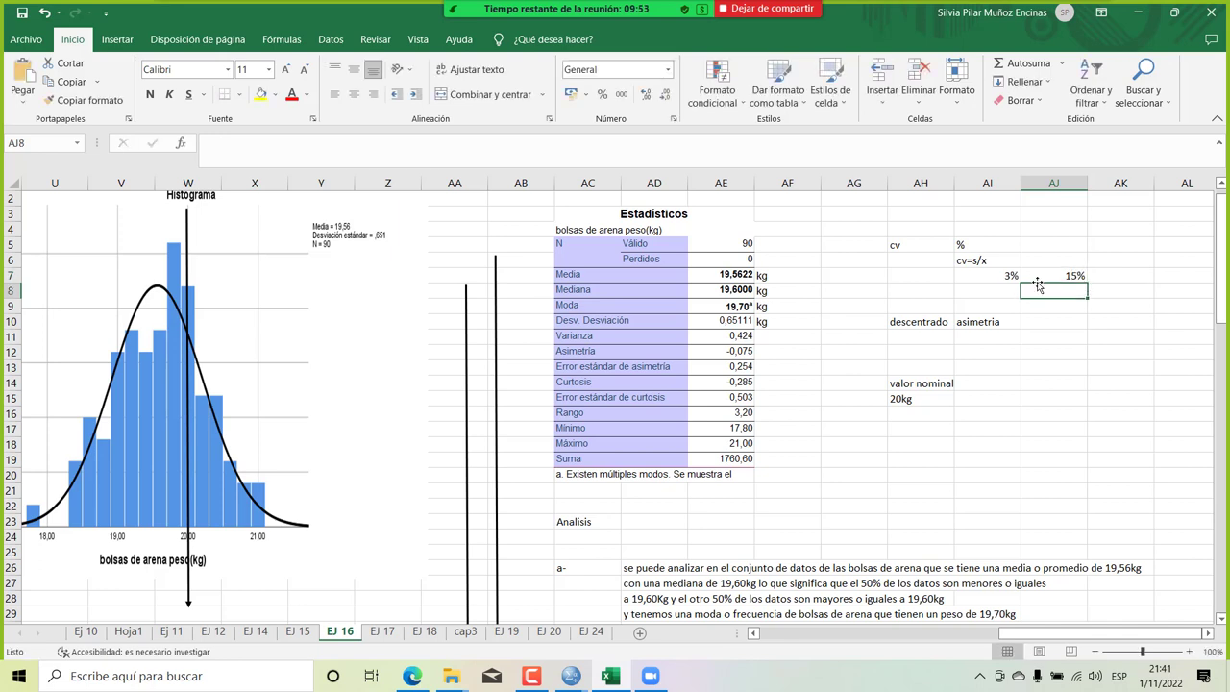
Review the written analysis in rows 26 to 32 against the statistics table and the coefficient of variation.
click(996, 275)
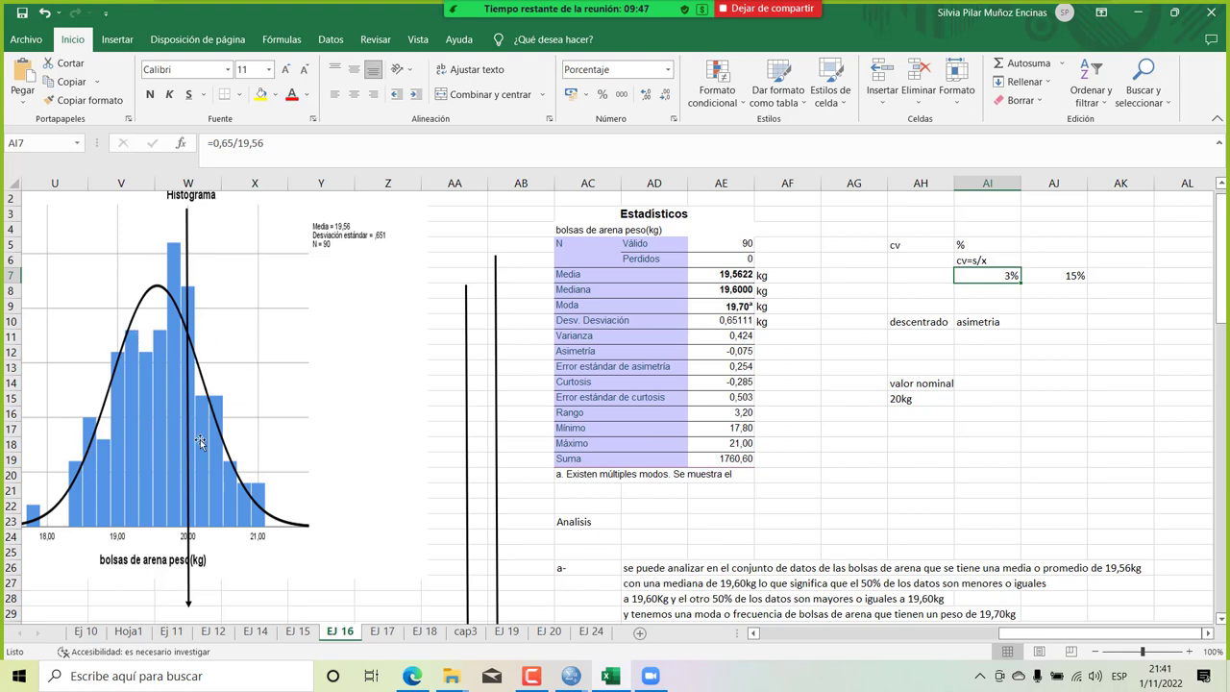
scroll(661, 577, down, 5)
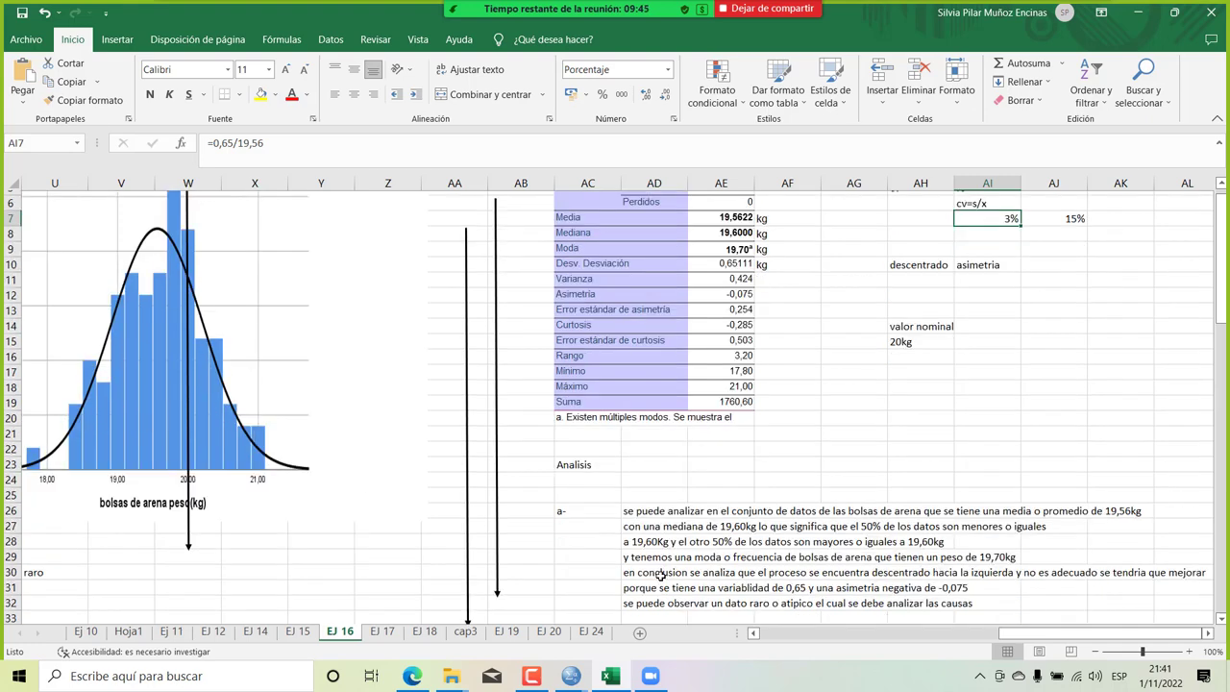
scroll(676, 377, right, 1)
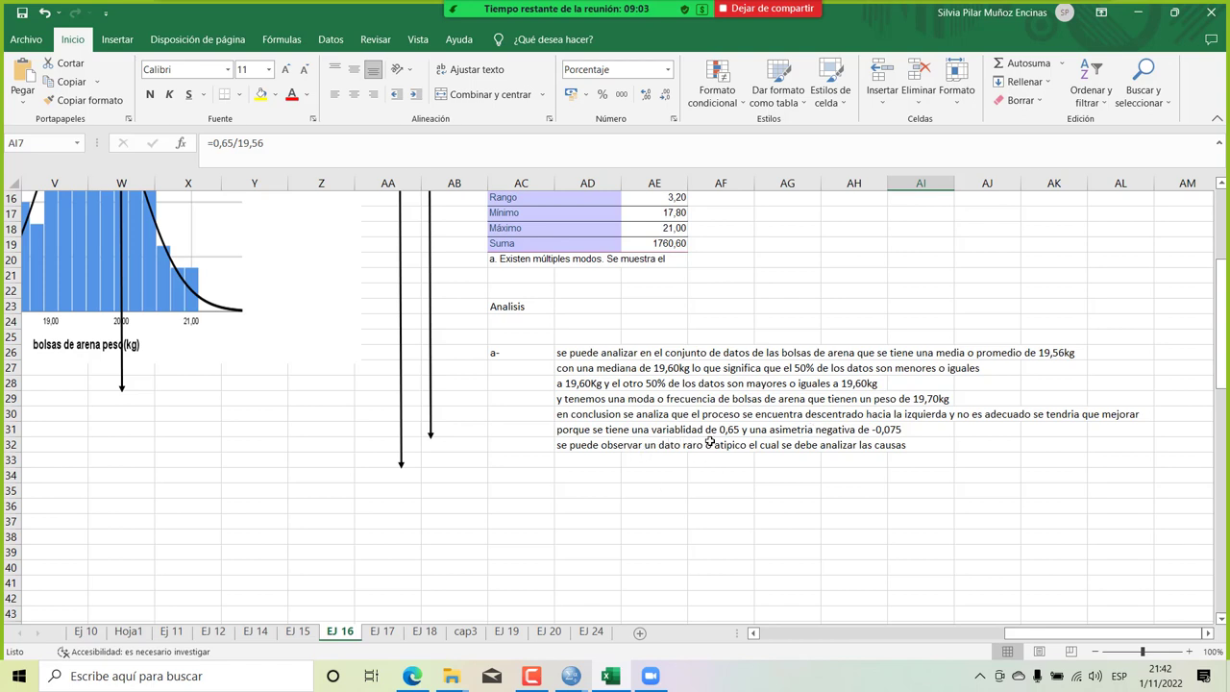
scroll(716, 441, up, 2)
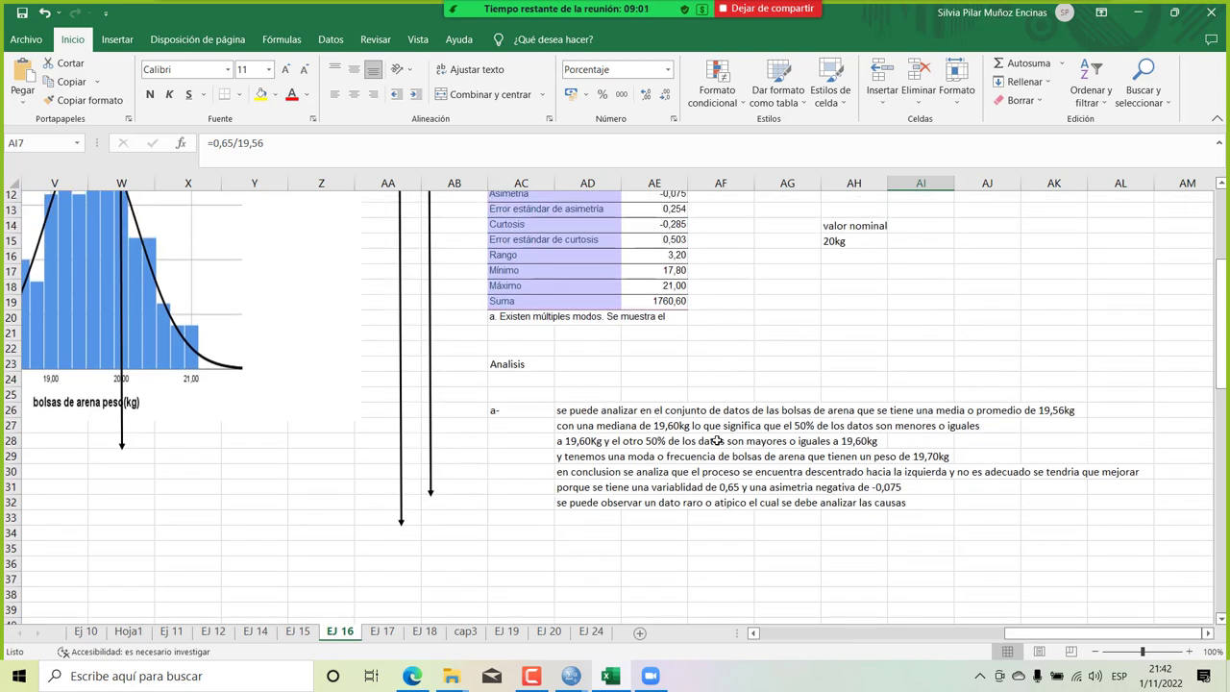
scroll(562, 312, up, 2)
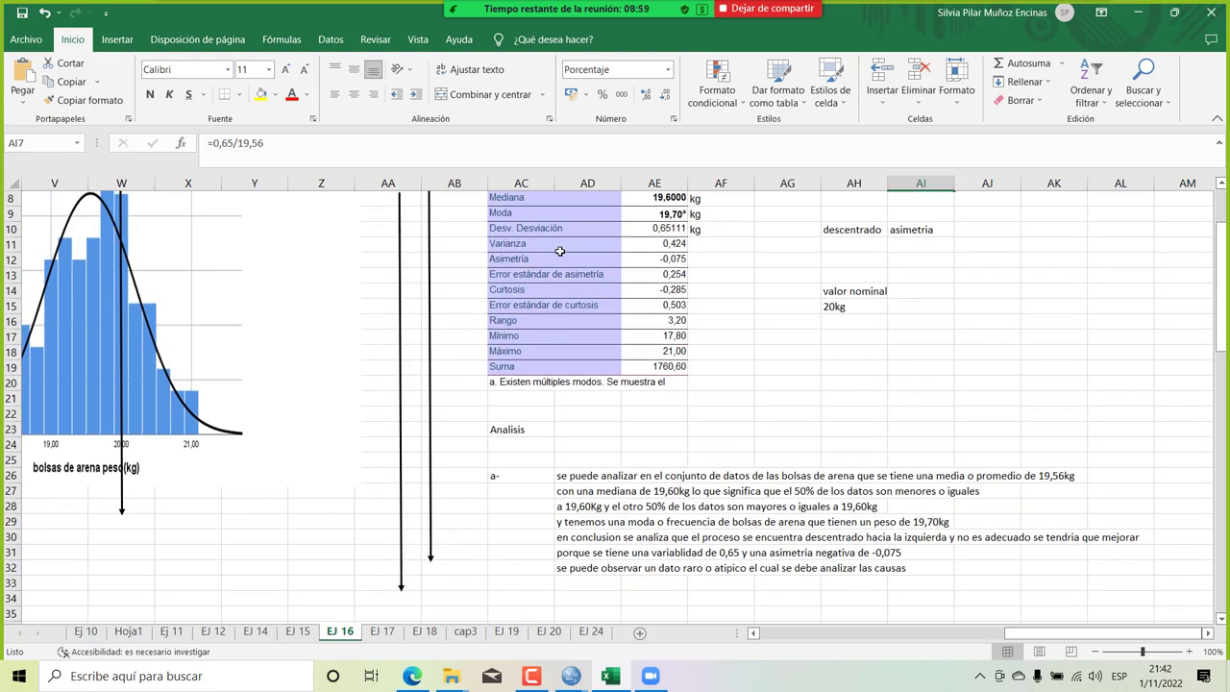
scroll(718, 381, down, 2)
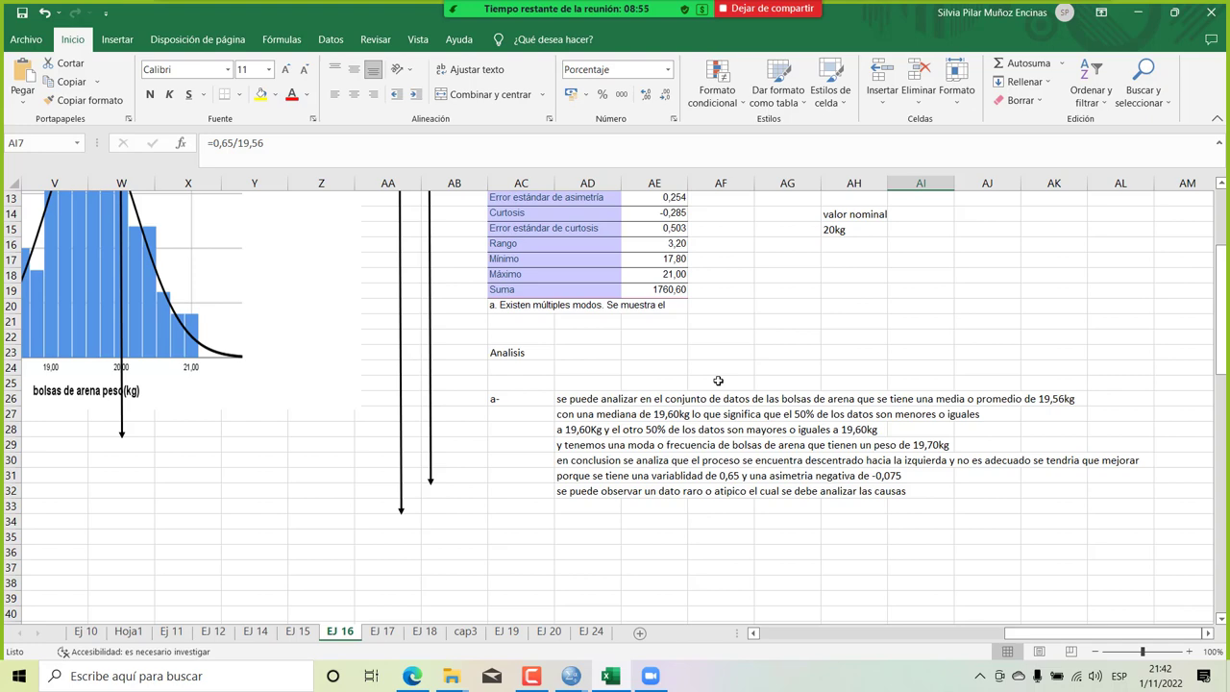
scroll(718, 380, up, 2)
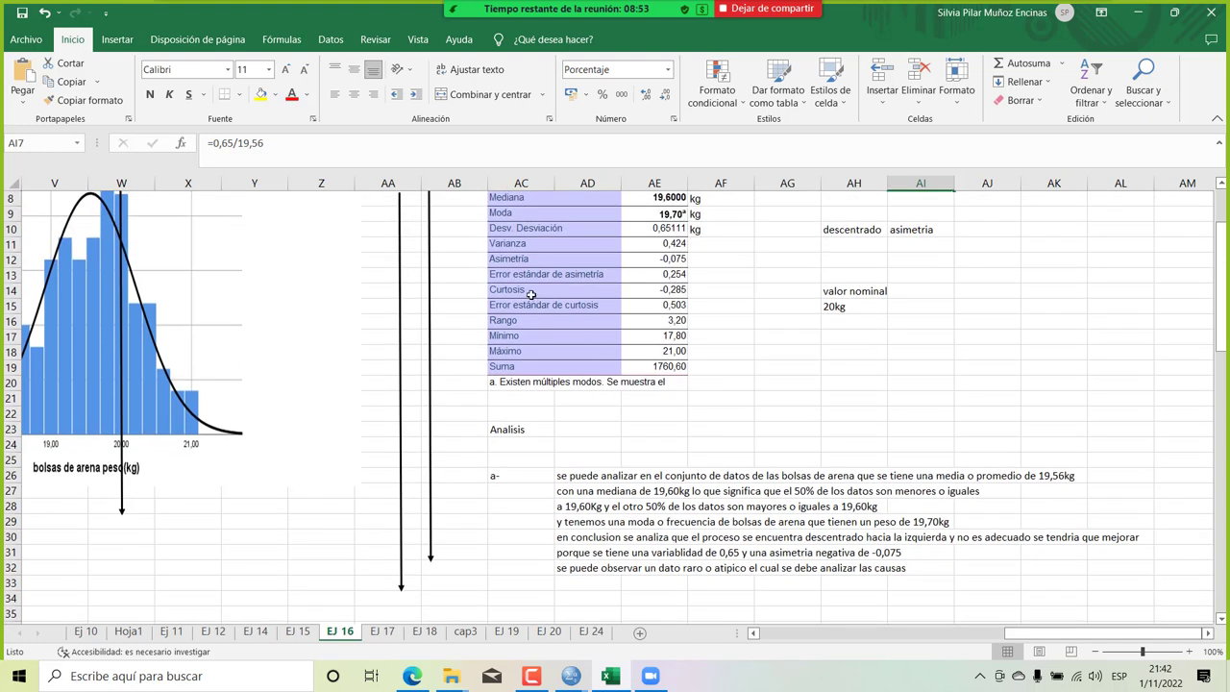
scroll(773, 383, down, 3)
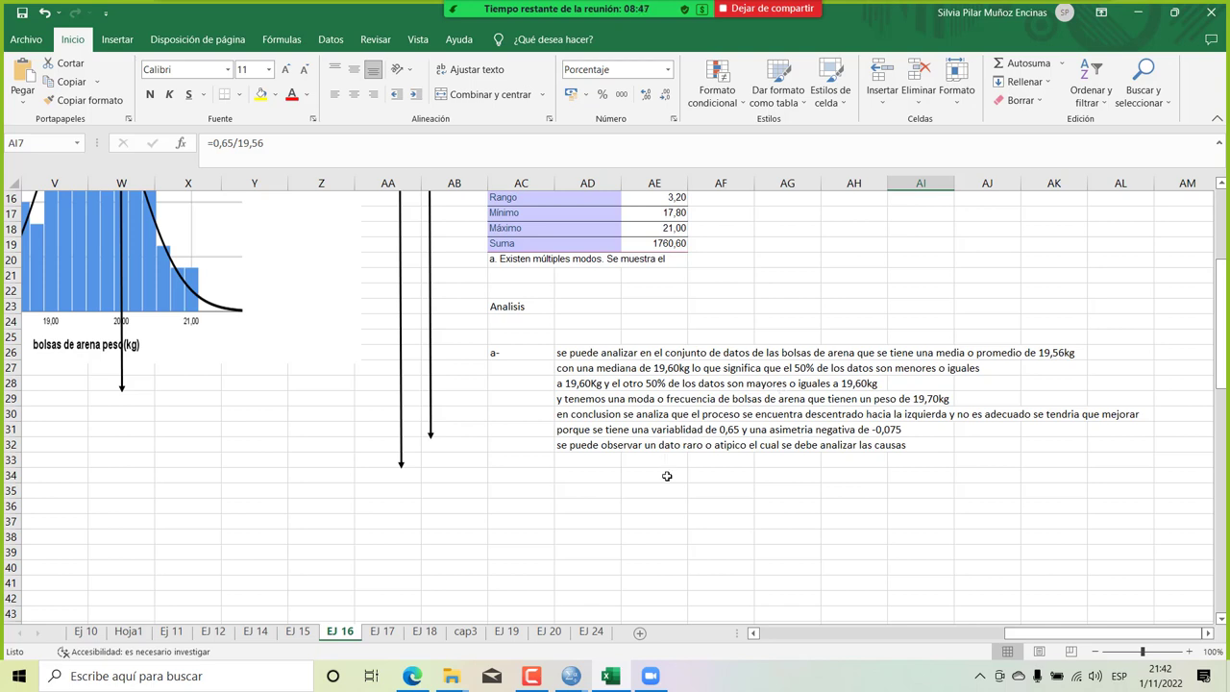
click(589, 446)
scroll(589, 447, up, 5)
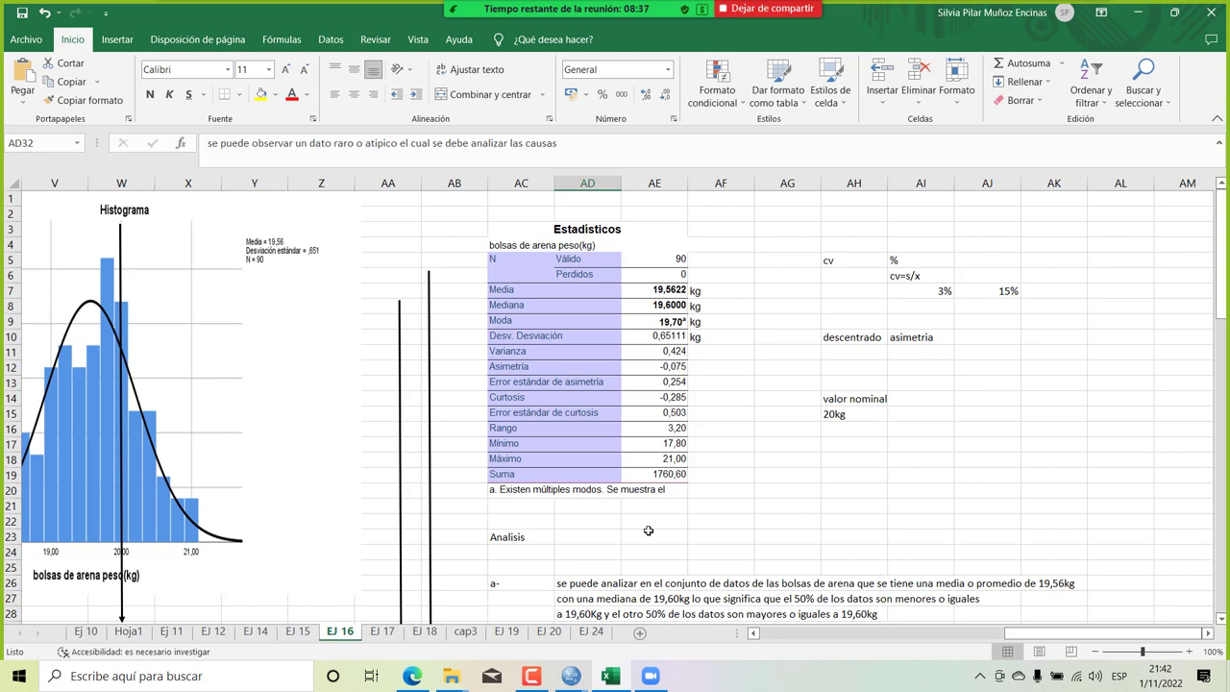
click(532, 676)
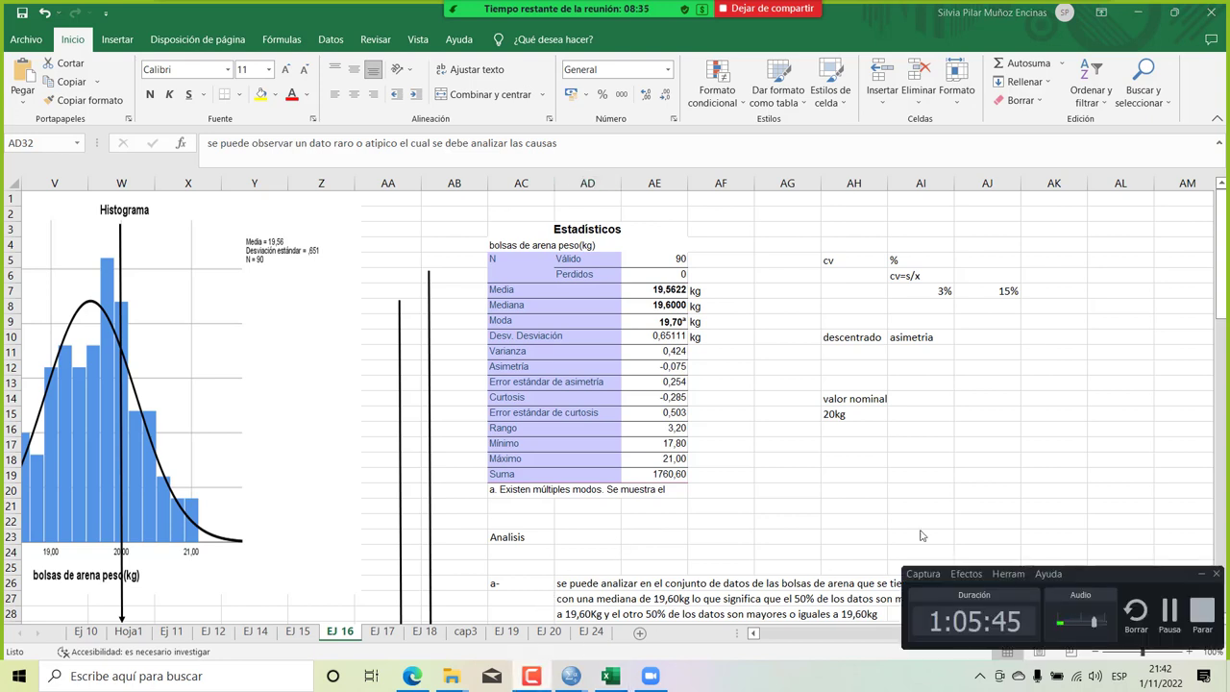
click(1202, 574)
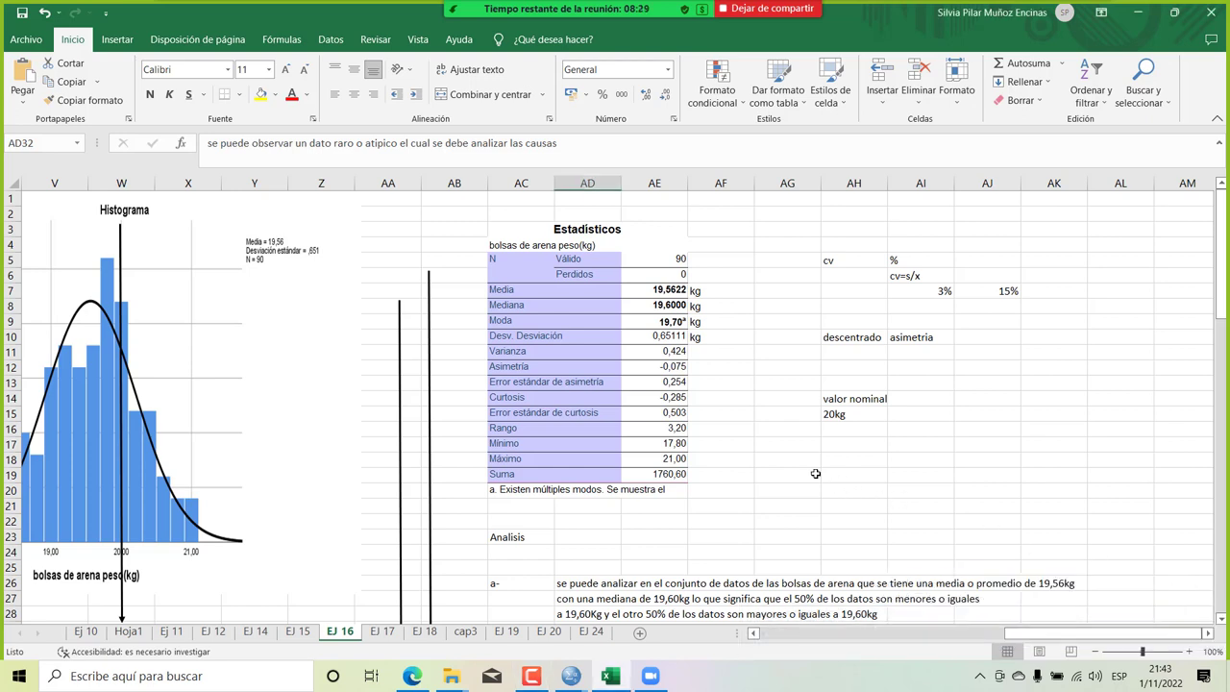
Move the two spare vertical arrows onto the histogram, on either side of the 20 kg line, to mark specifications EI=19,2 and ES=20,8.
scroll(492, 430, left, 3)
drag(599, 424, 211, 325)
scroll(109, 321, left, 2)
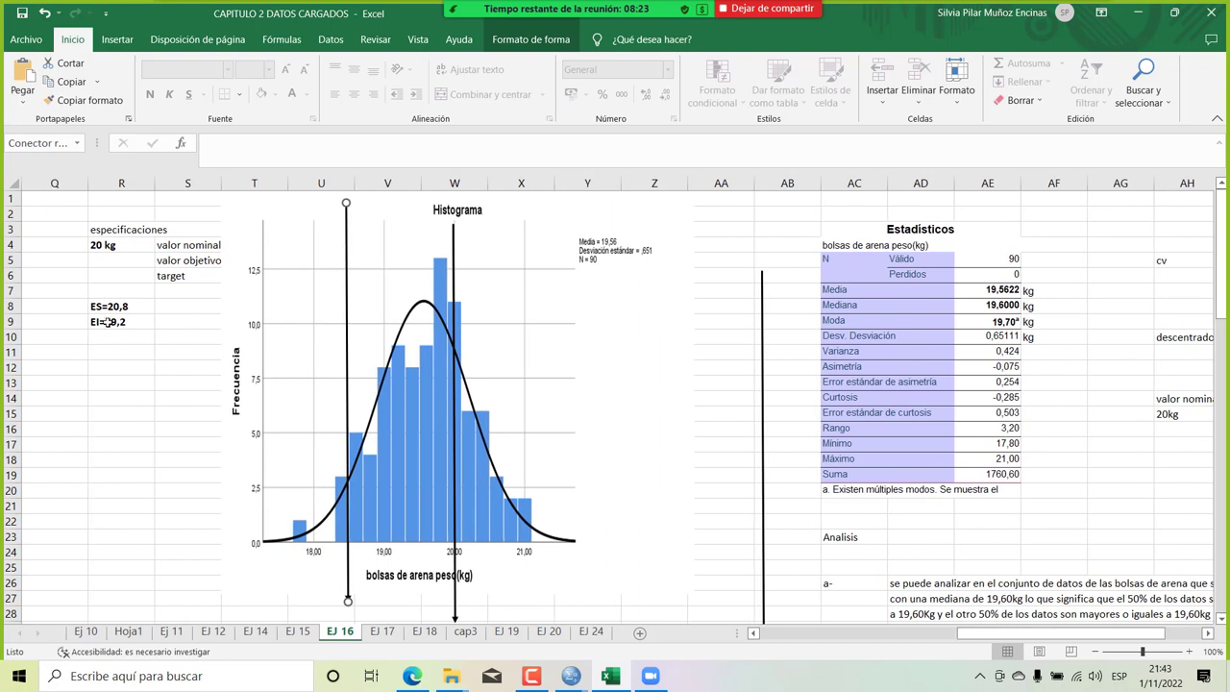
drag(338, 304, 376, 276)
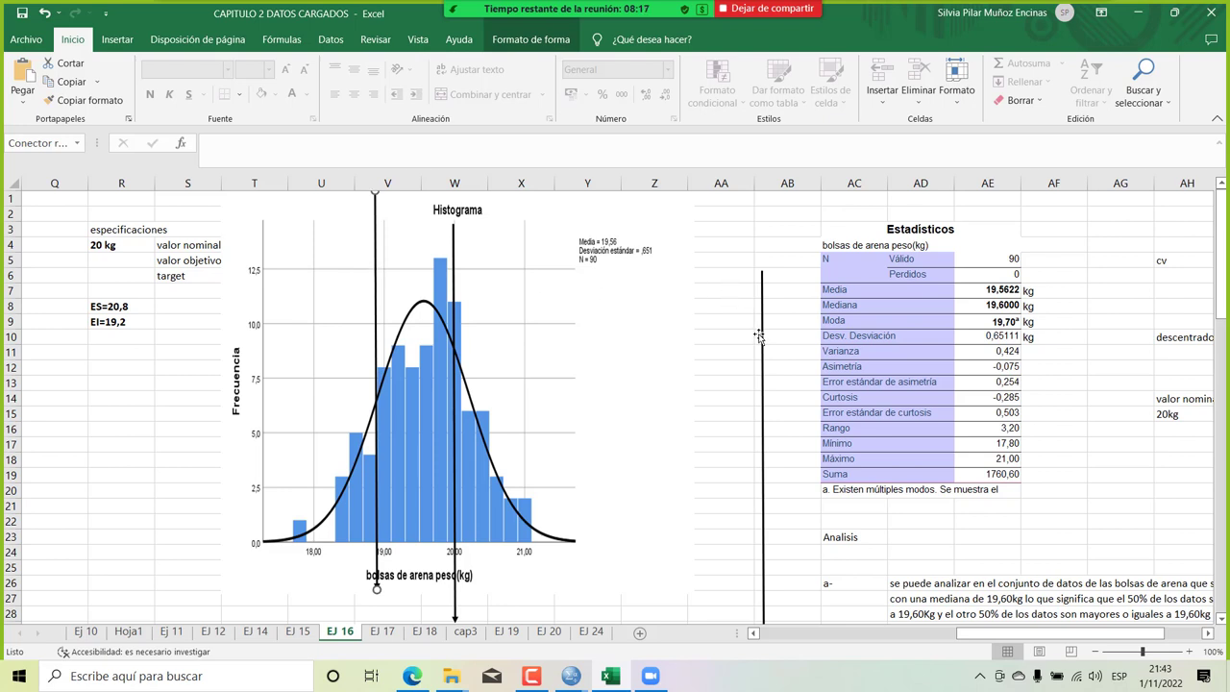
drag(763, 336, 489, 249)
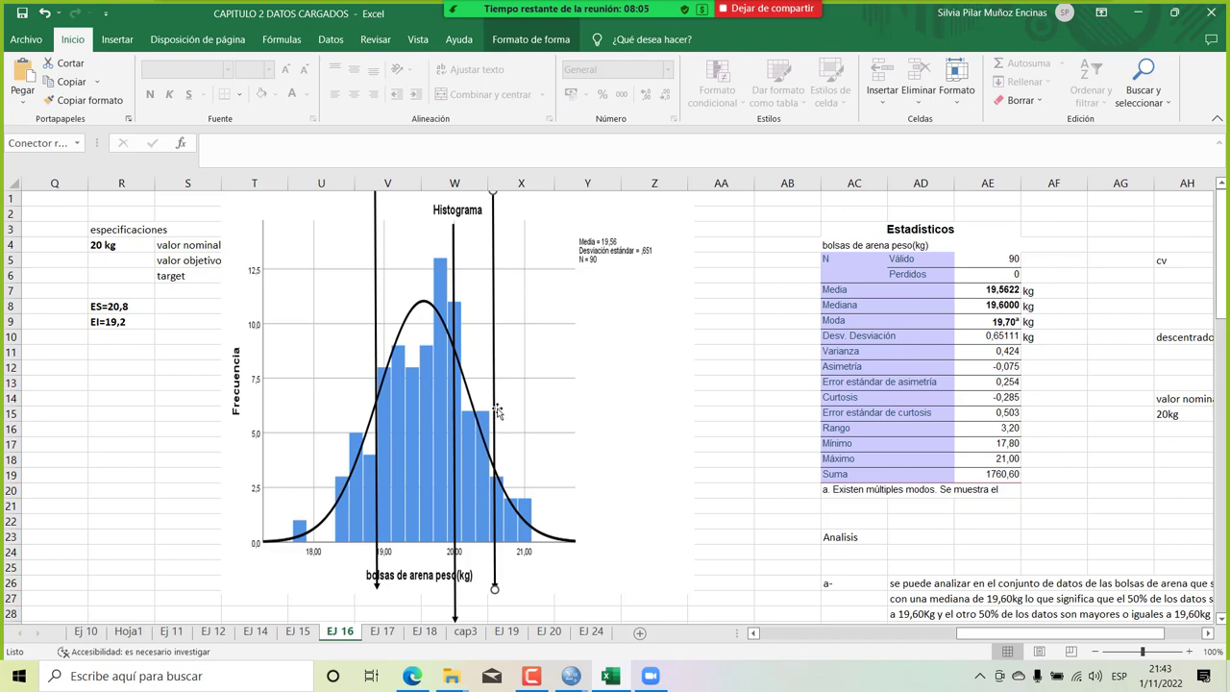
click(415, 677)
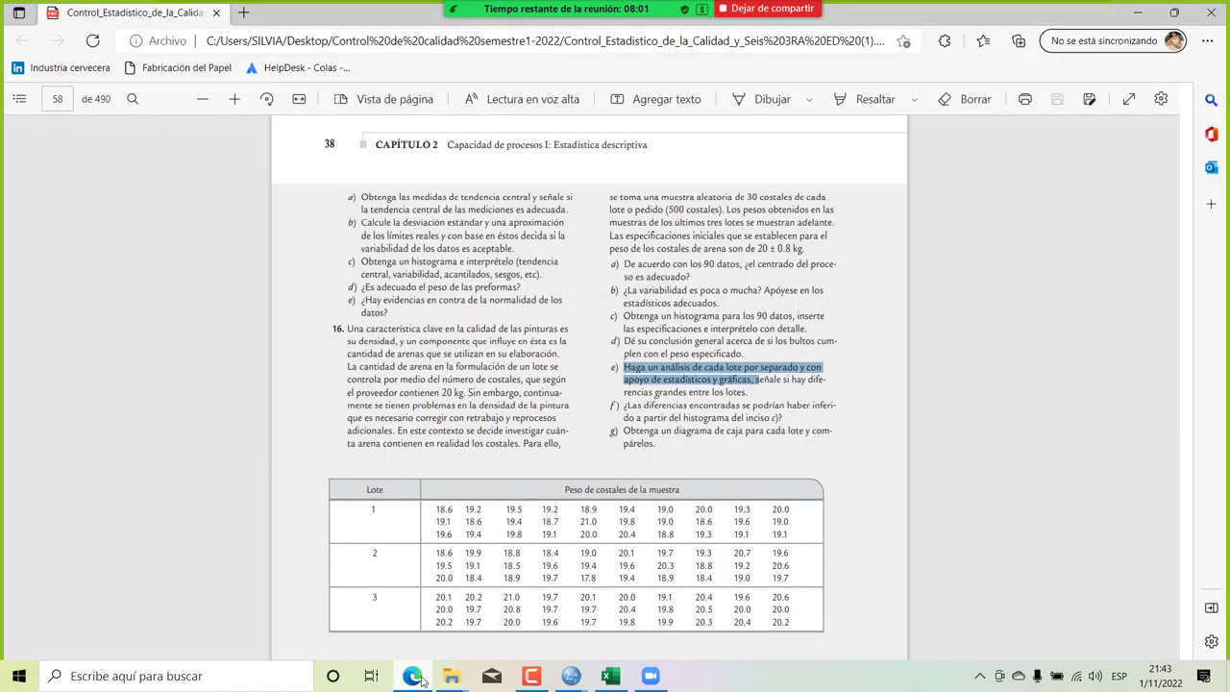
scroll(466, 496, up, 10)
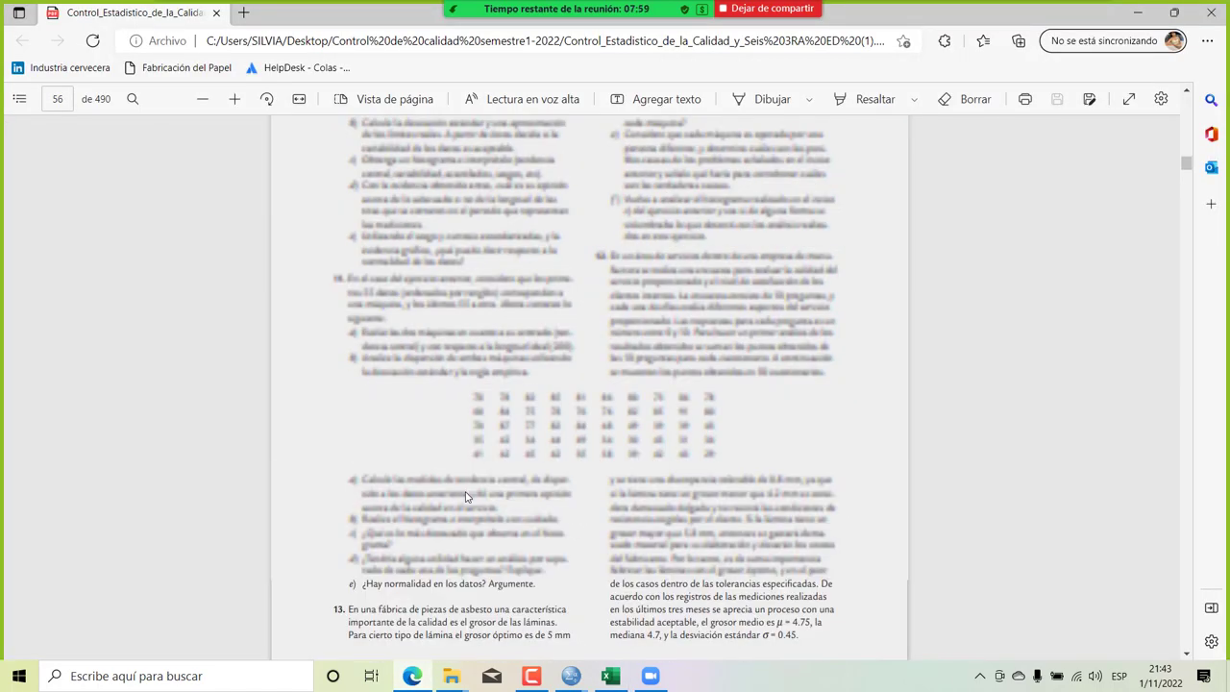
scroll(466, 496, up, 15)
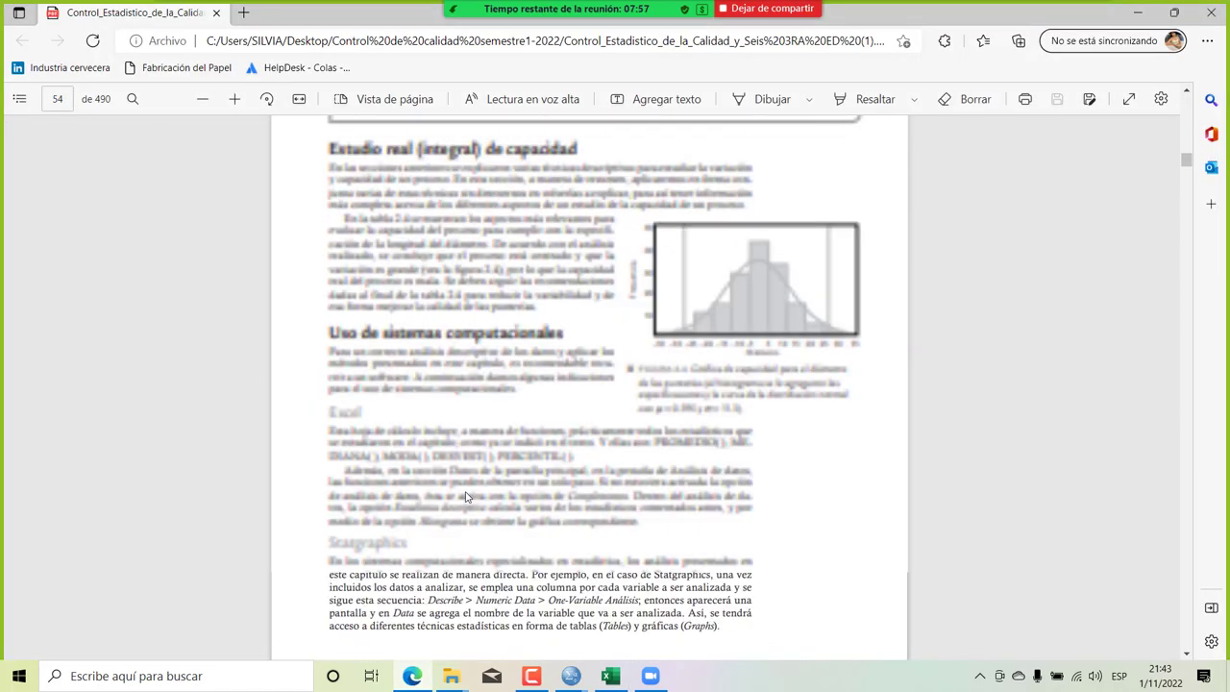
scroll(466, 496, up, 10)
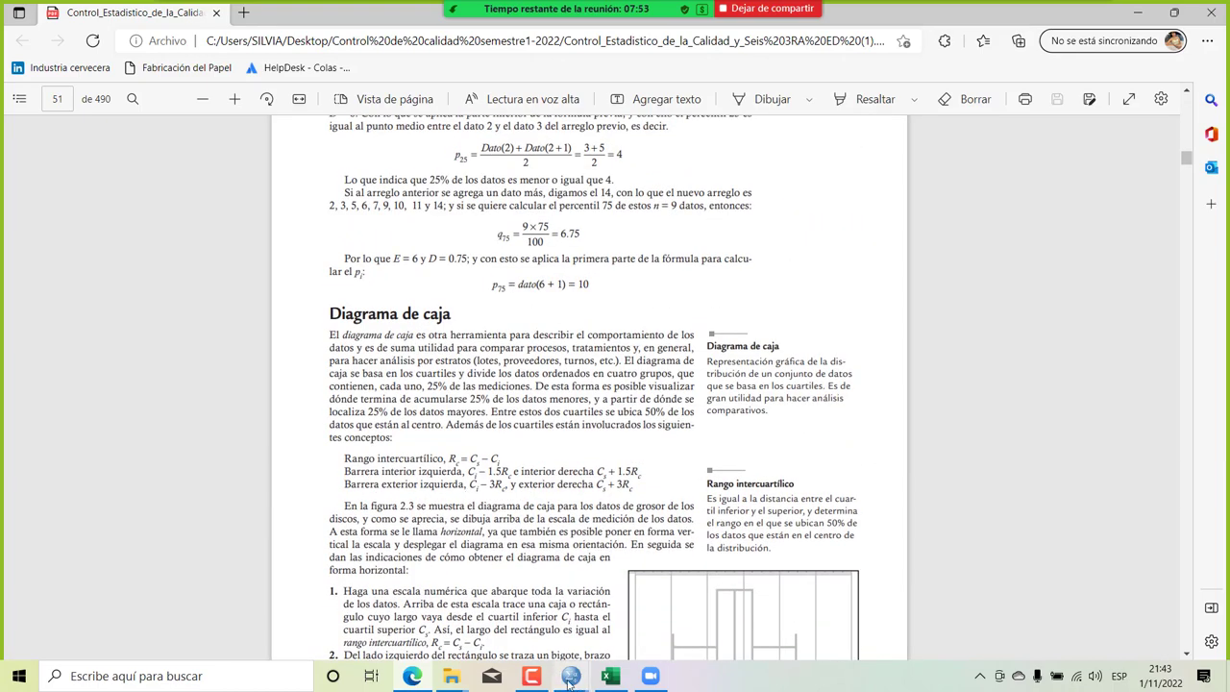
click(610, 675)
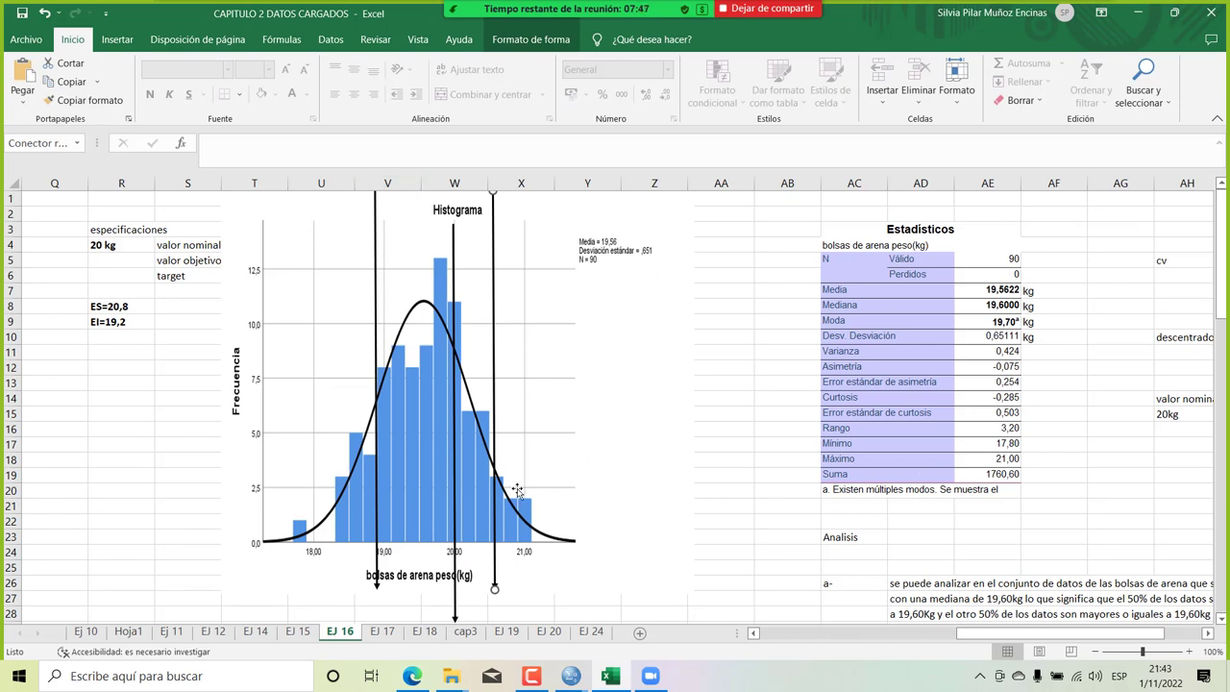
Switch to the textbook PDF in Edge and highlight part c) of exercise 16, about inserting the specifications in the histogram.
click(412, 676)
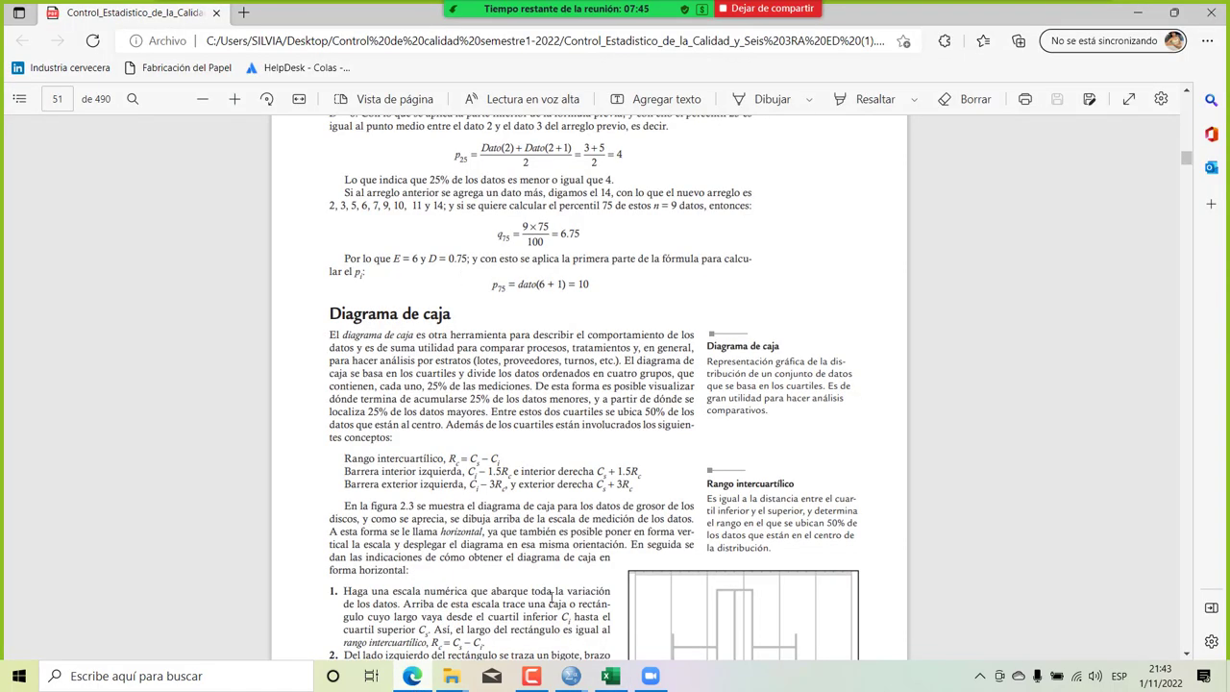
scroll(574, 588, down, 10)
scroll(573, 585, down, 20)
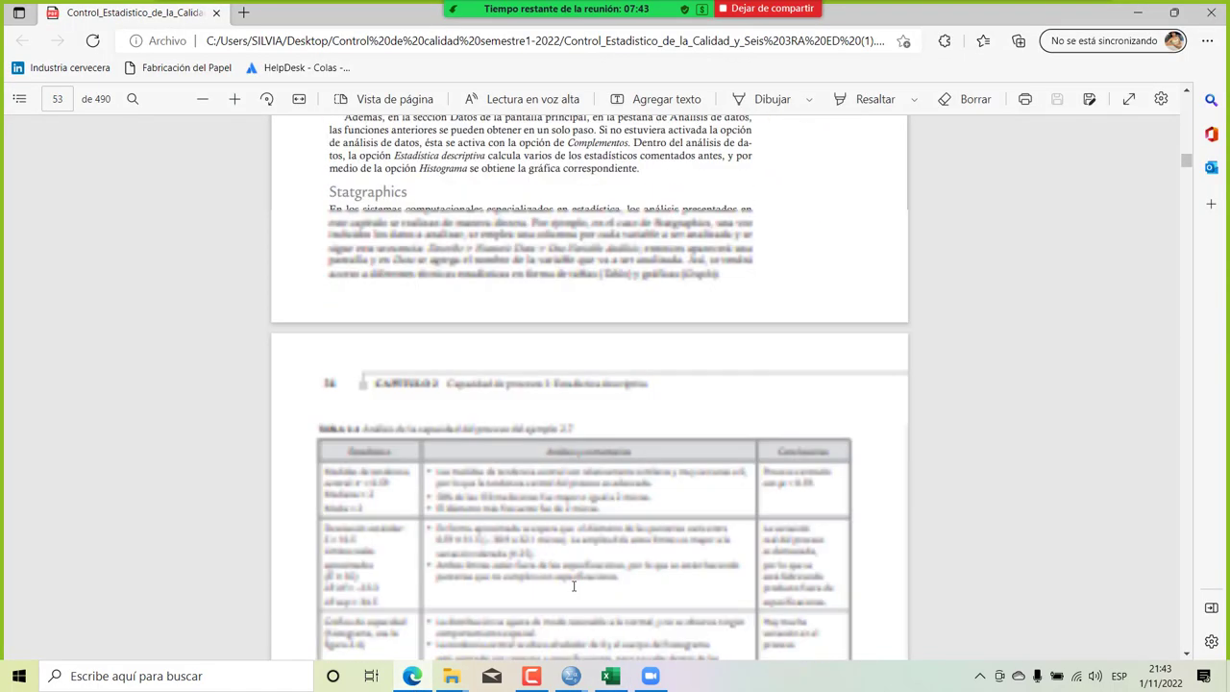
scroll(574, 586, down, 15)
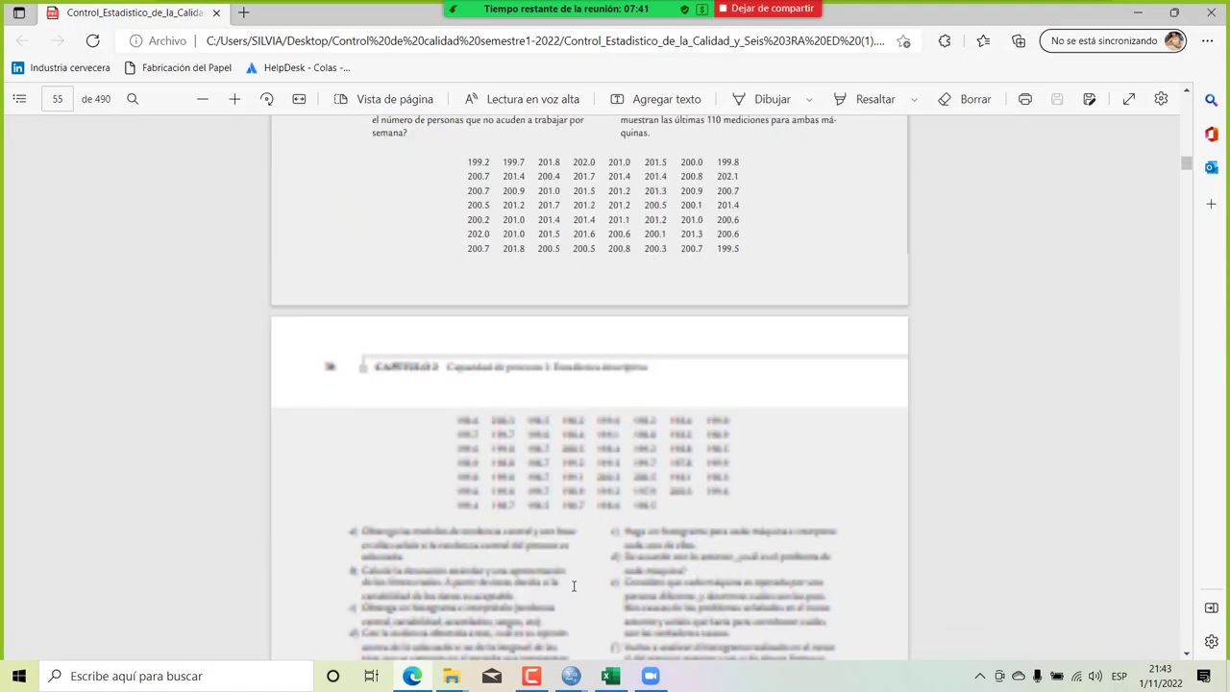
scroll(574, 585, down, 15)
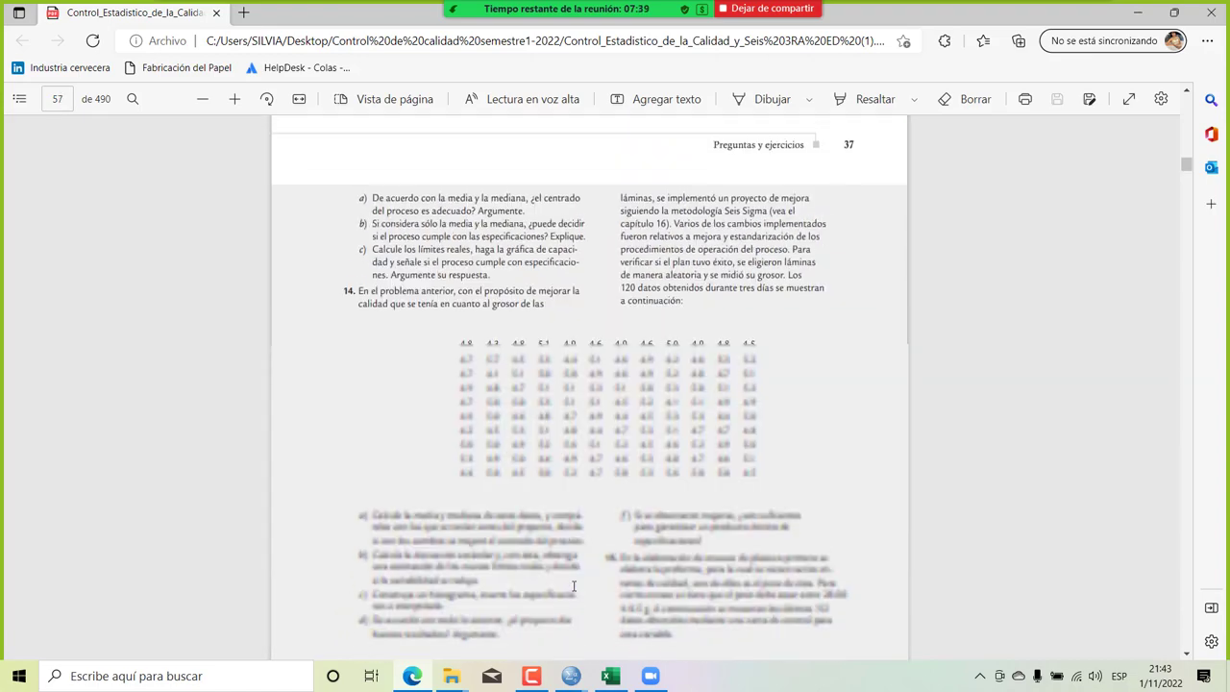
scroll(573, 585, down, 10)
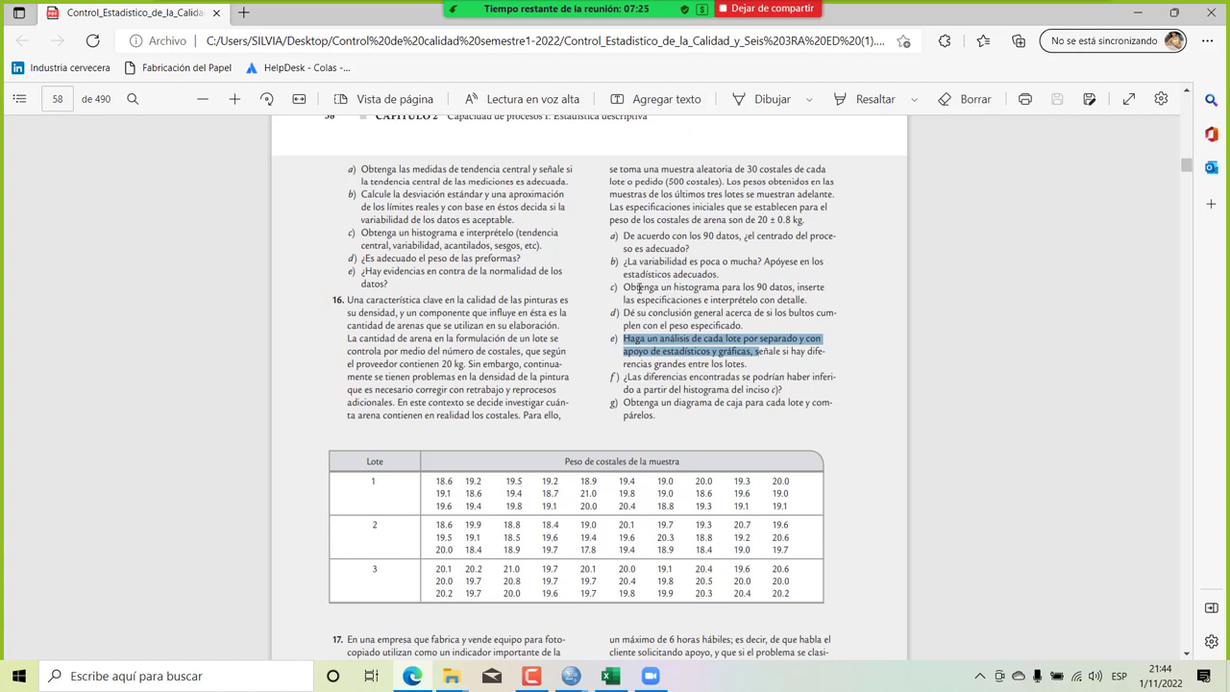
drag(619, 286, 812, 299)
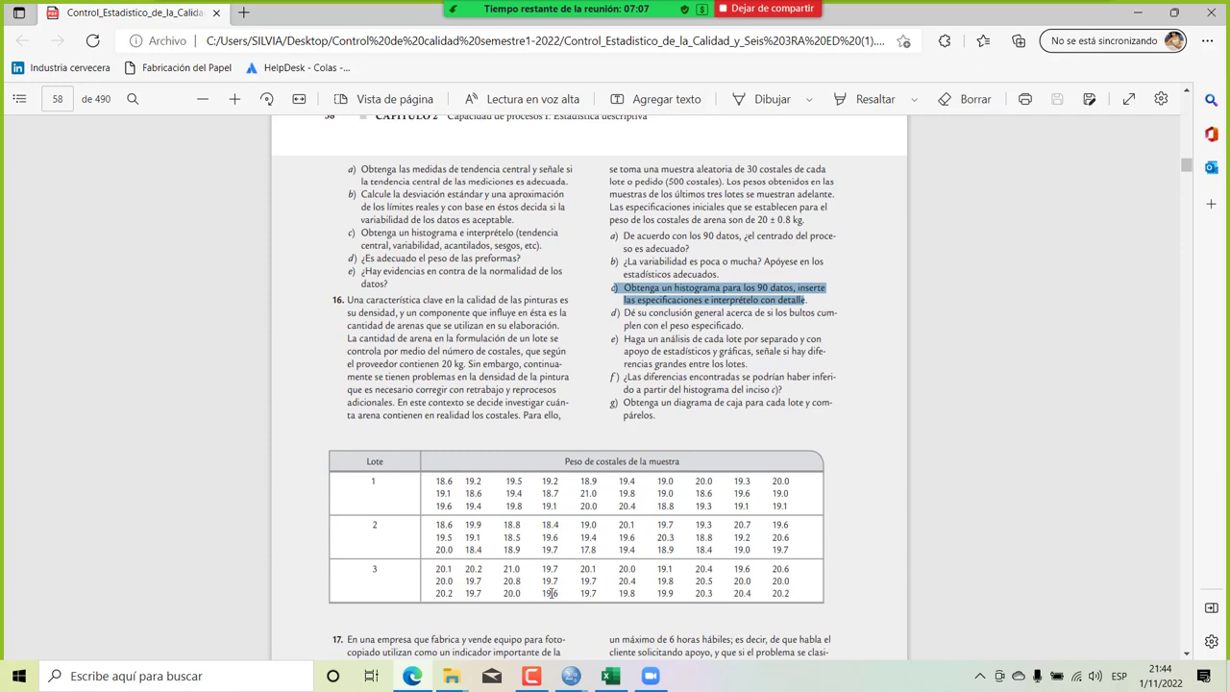
Return to the Excel workbook and enter the reference range (-2 2) in AF12, beside the Asimetría value.
mouse_move(610, 676)
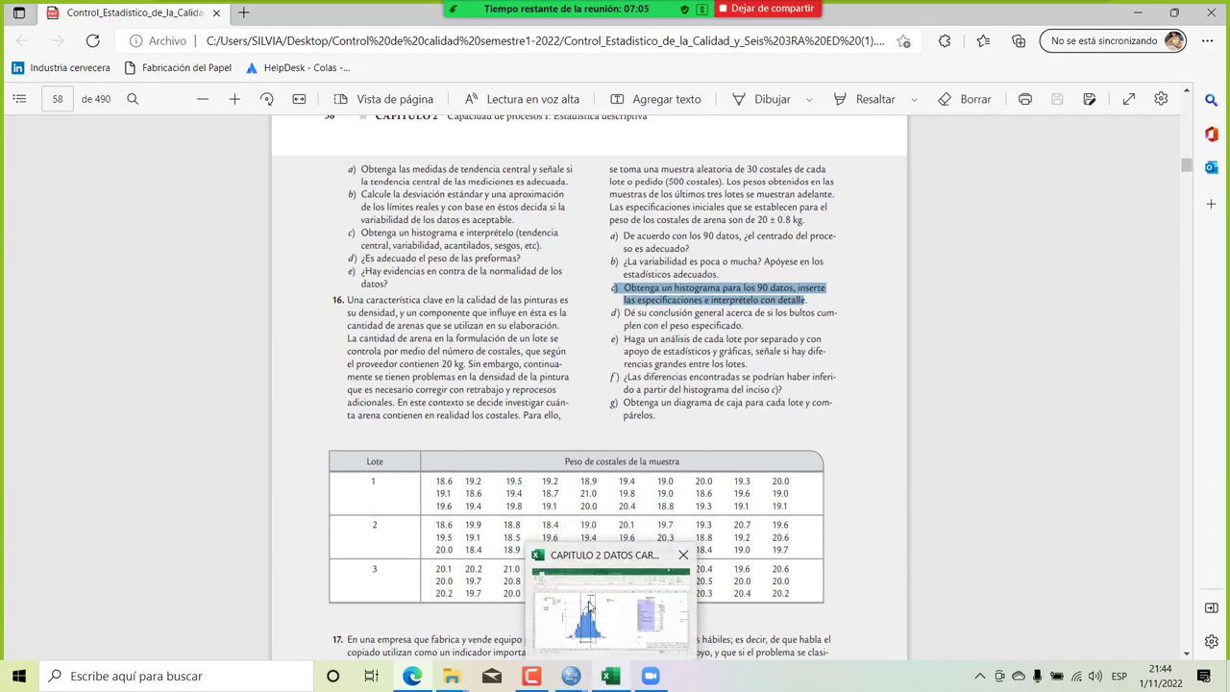
click(620, 556)
scroll(733, 501, right, 2)
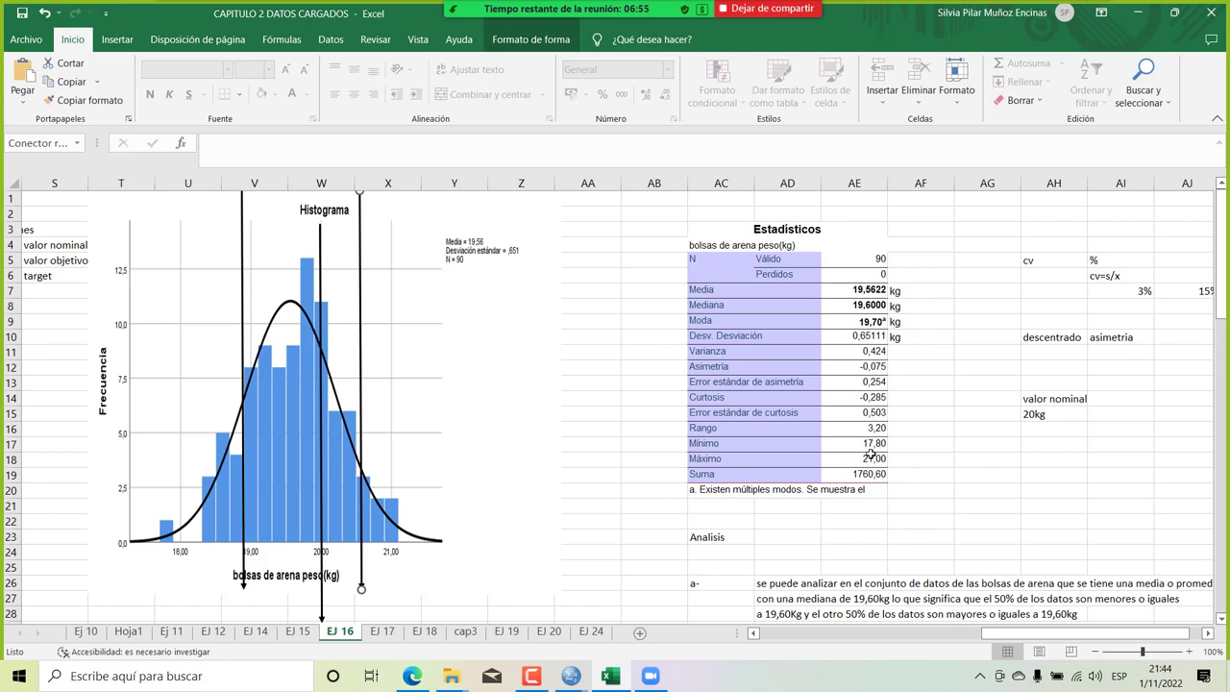
click(920, 371)
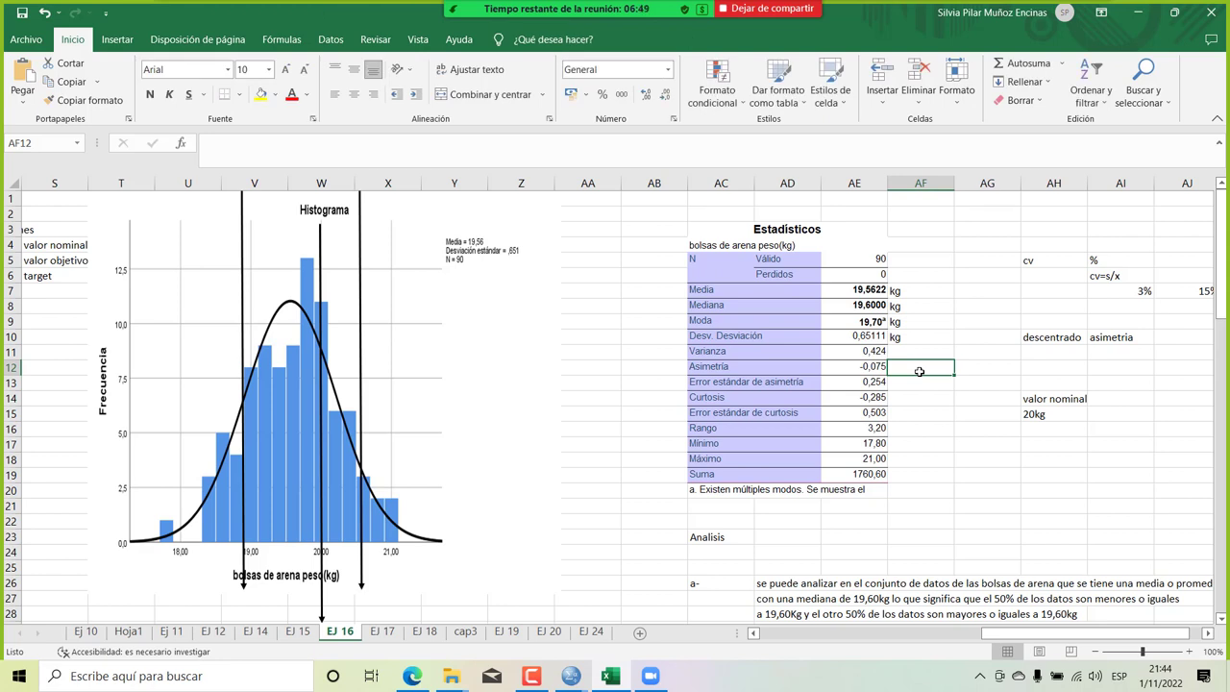
text(()
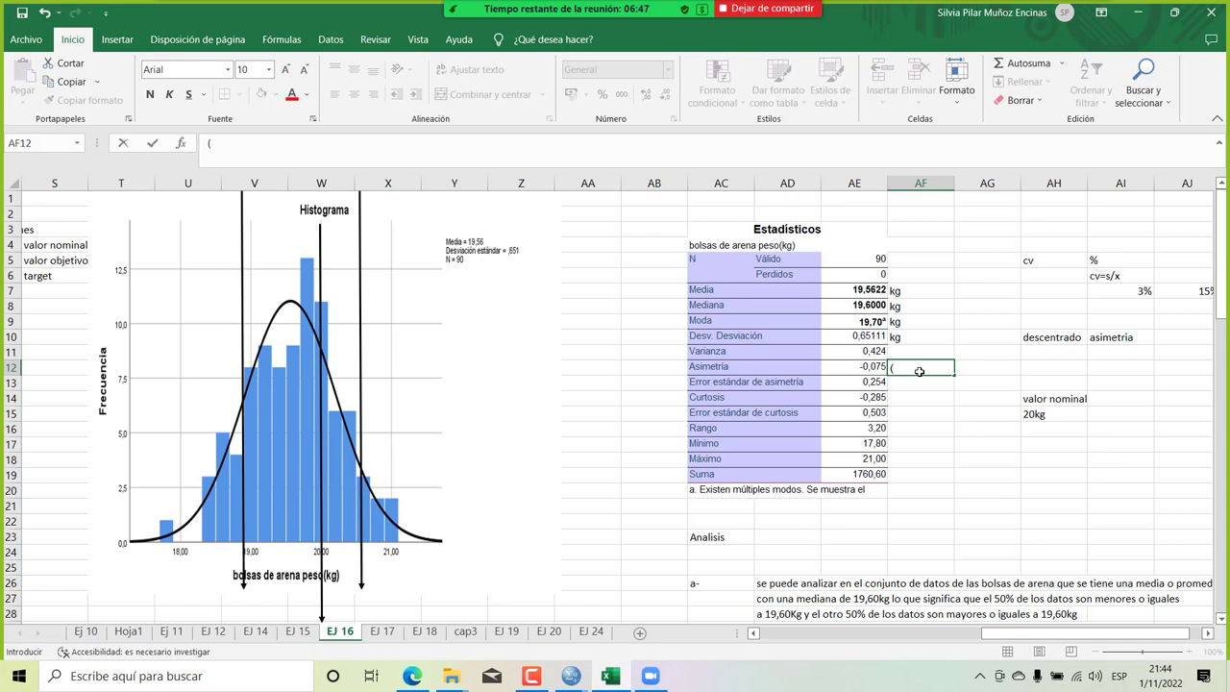
text(-2 2))
key(Return)
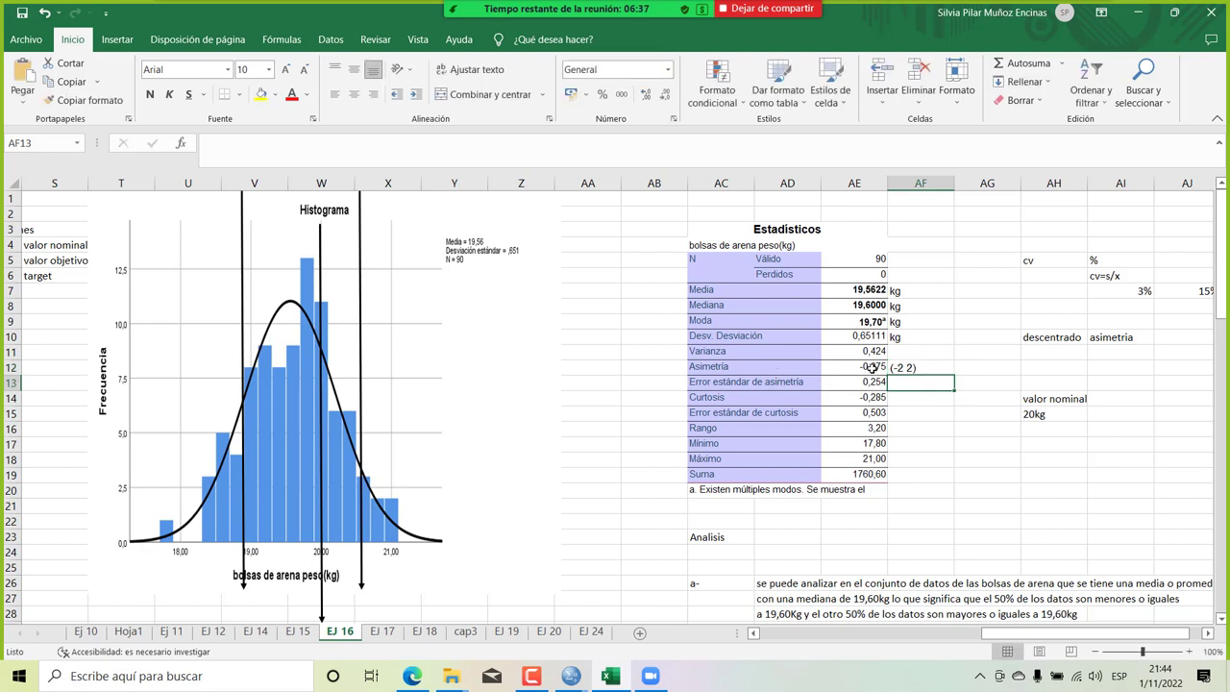
Highlight the Asimetría row of the statistics table, including its (-2 2) range, with a yellow fill.
click(903, 368)
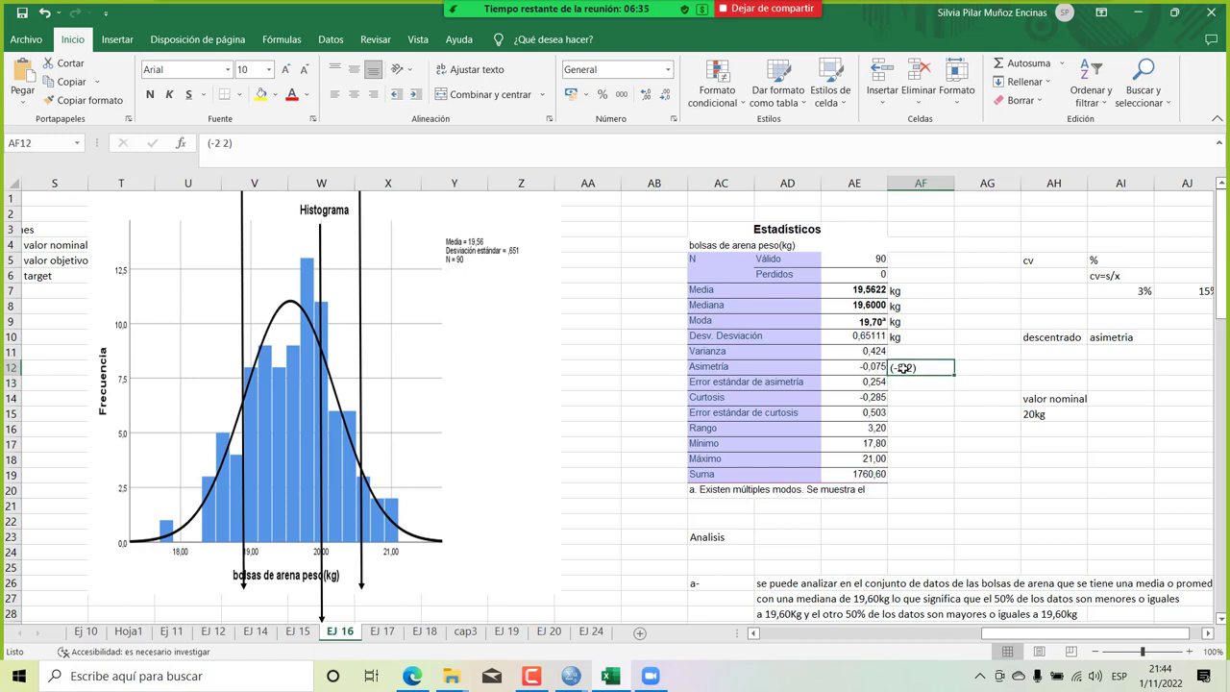
click(867, 368)
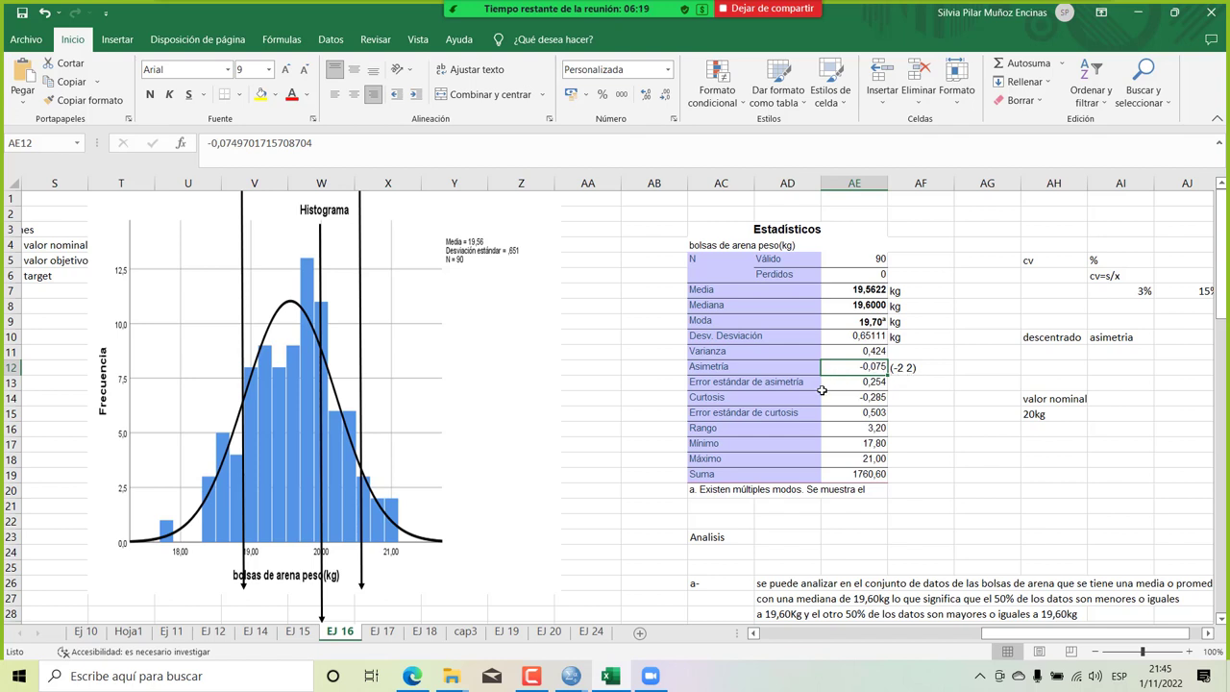
click(755, 373)
key(shift+Right)
key(shift+Right)
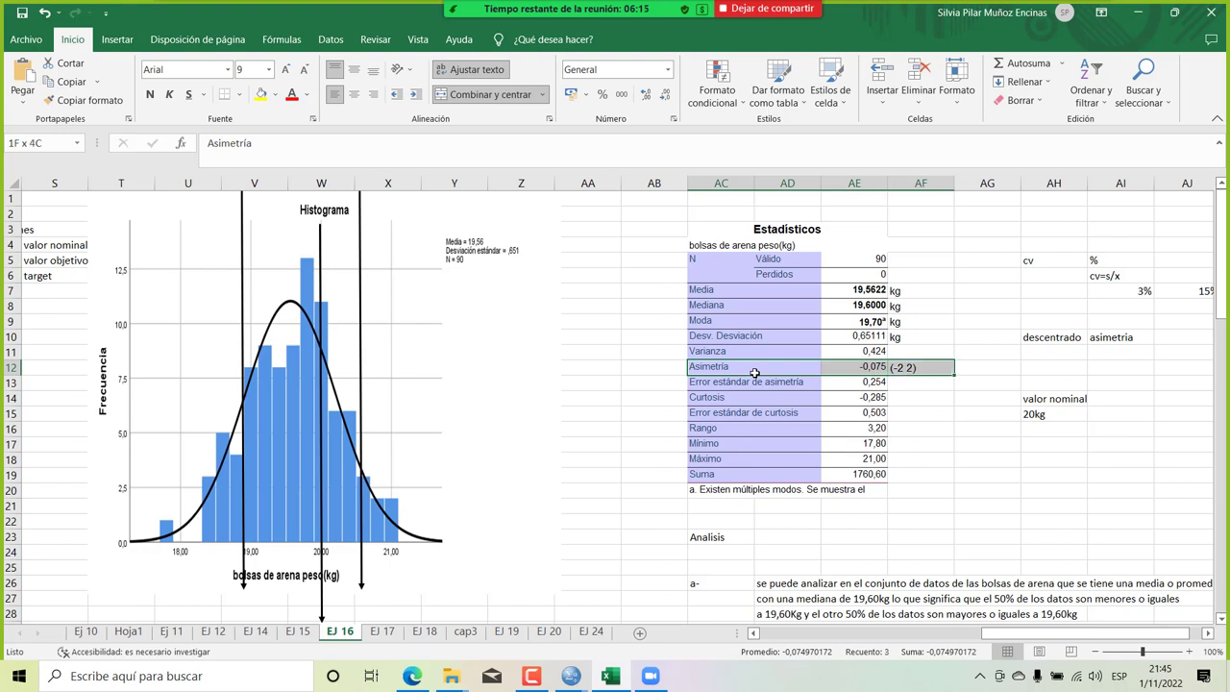
click(260, 94)
scroll(532, 327, left, 3)
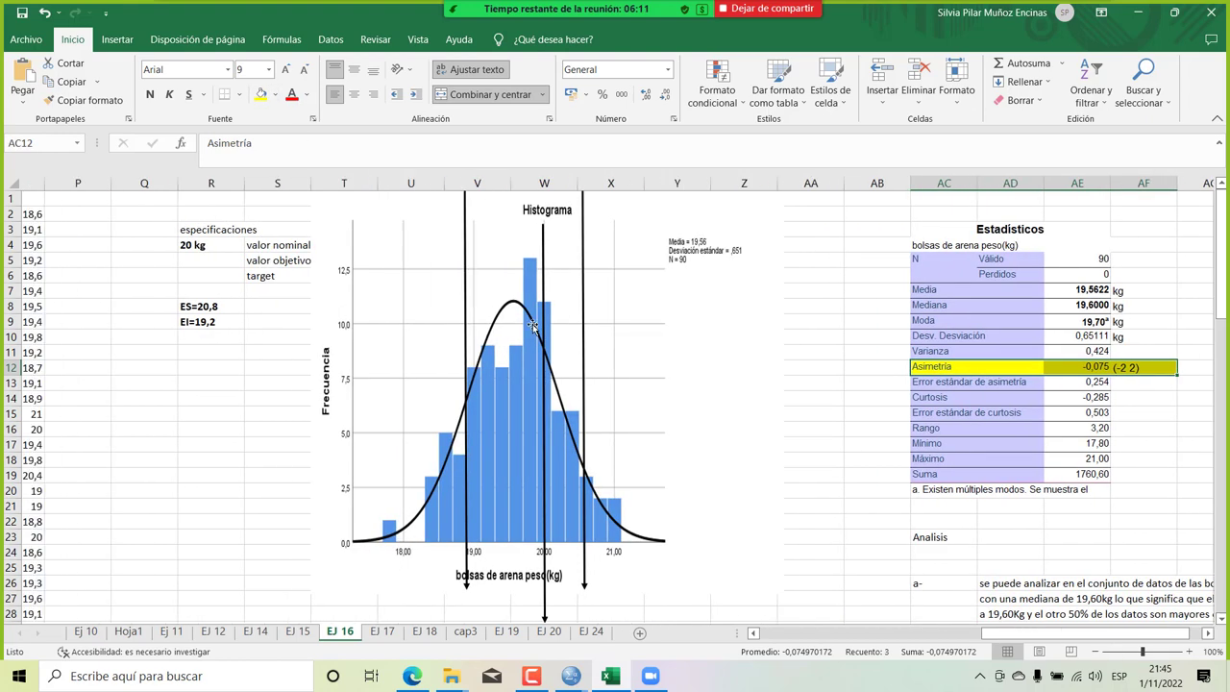
Switch to the textbook PDF in Edge and examine the page 26 example histograms for centring and variability.
click(411, 676)
scroll(543, 361, up, 15)
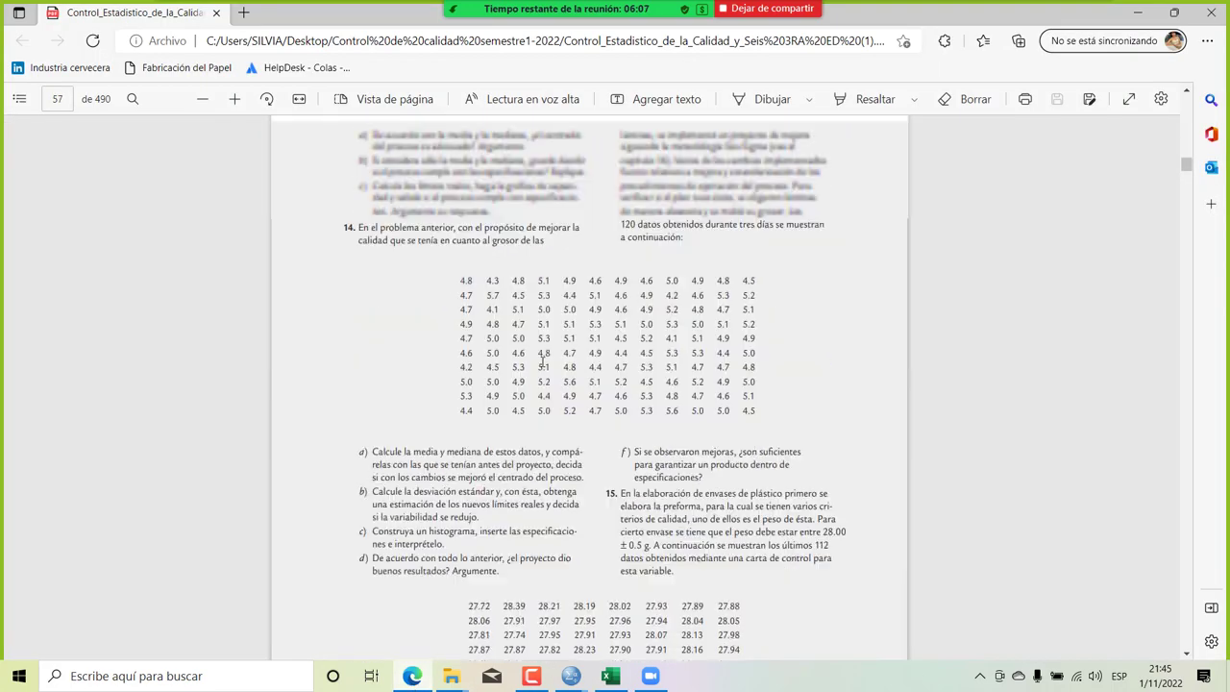
scroll(542, 361, up, 20)
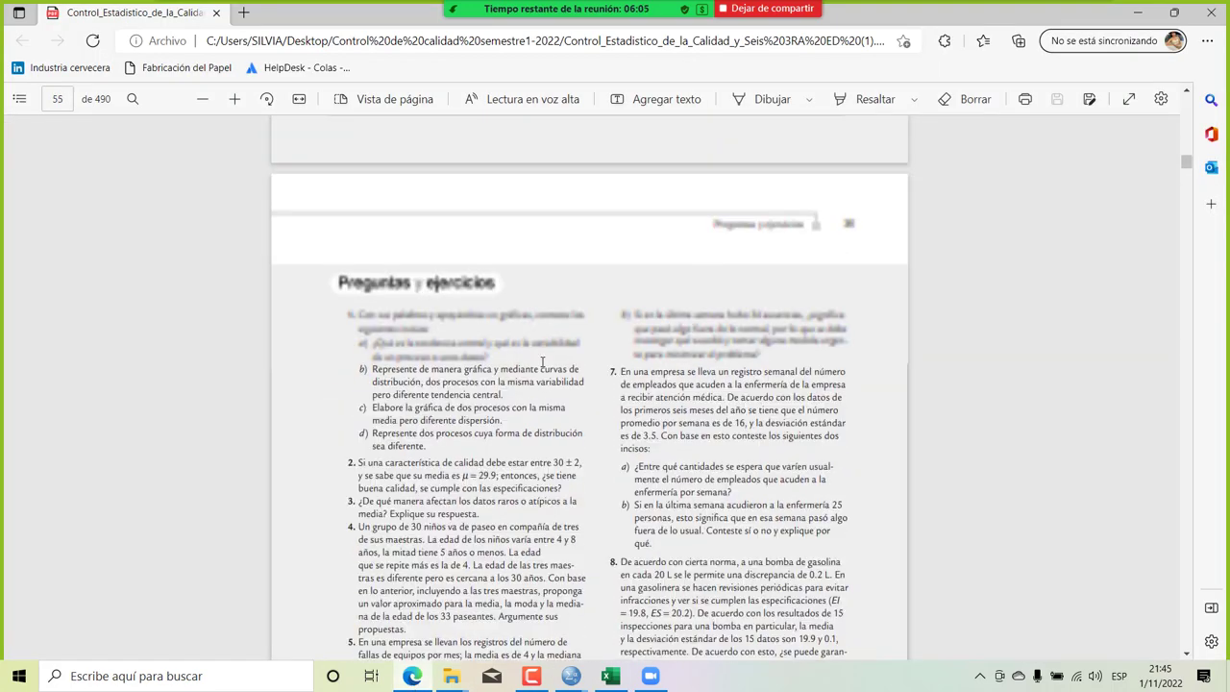
scroll(543, 361, up, 20)
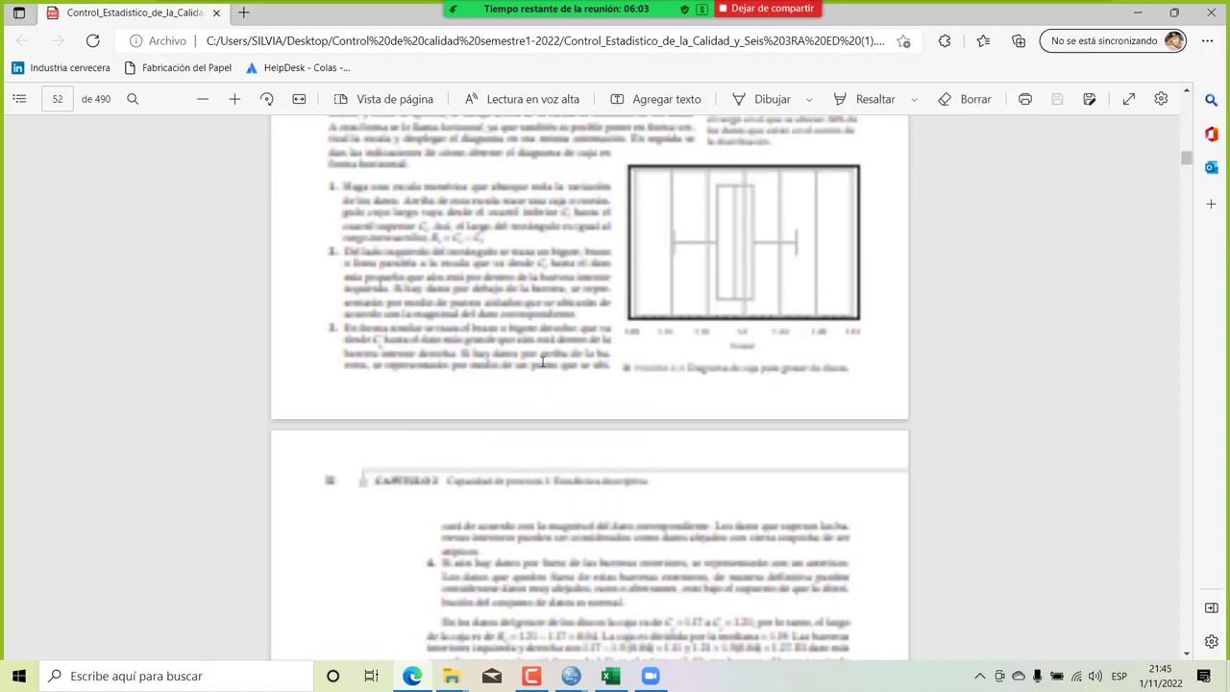
scroll(543, 362, up, 20)
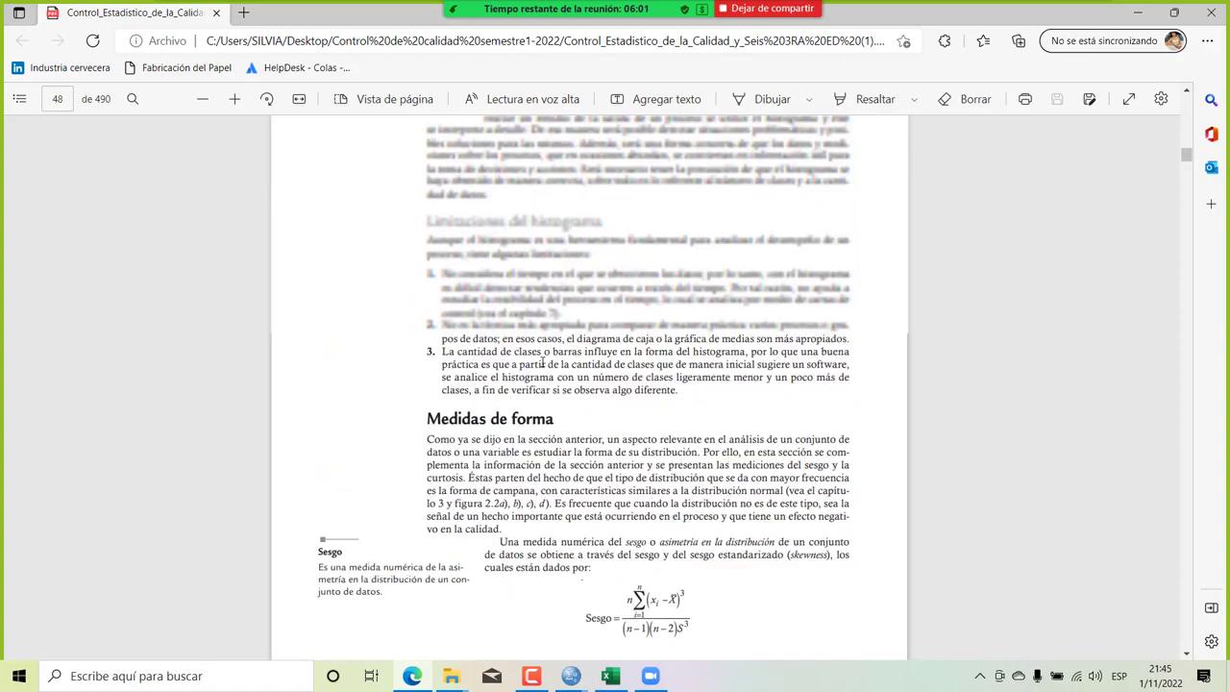
scroll(543, 361, down, 2)
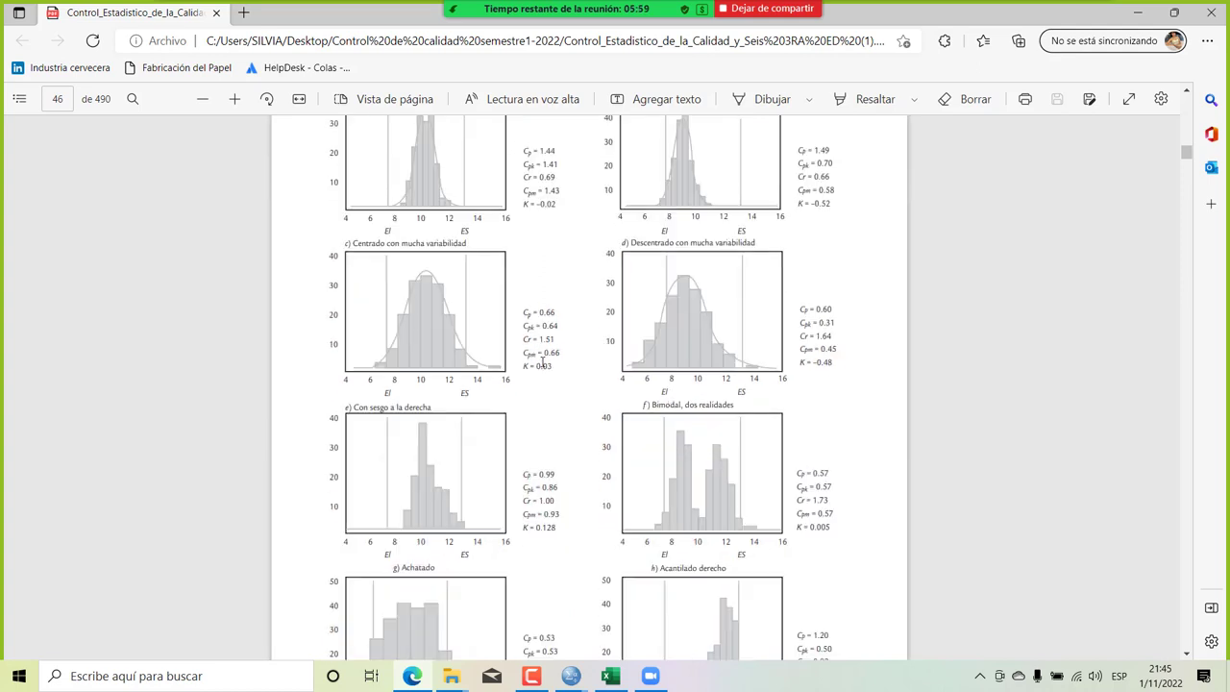
scroll(543, 361, up, 2)
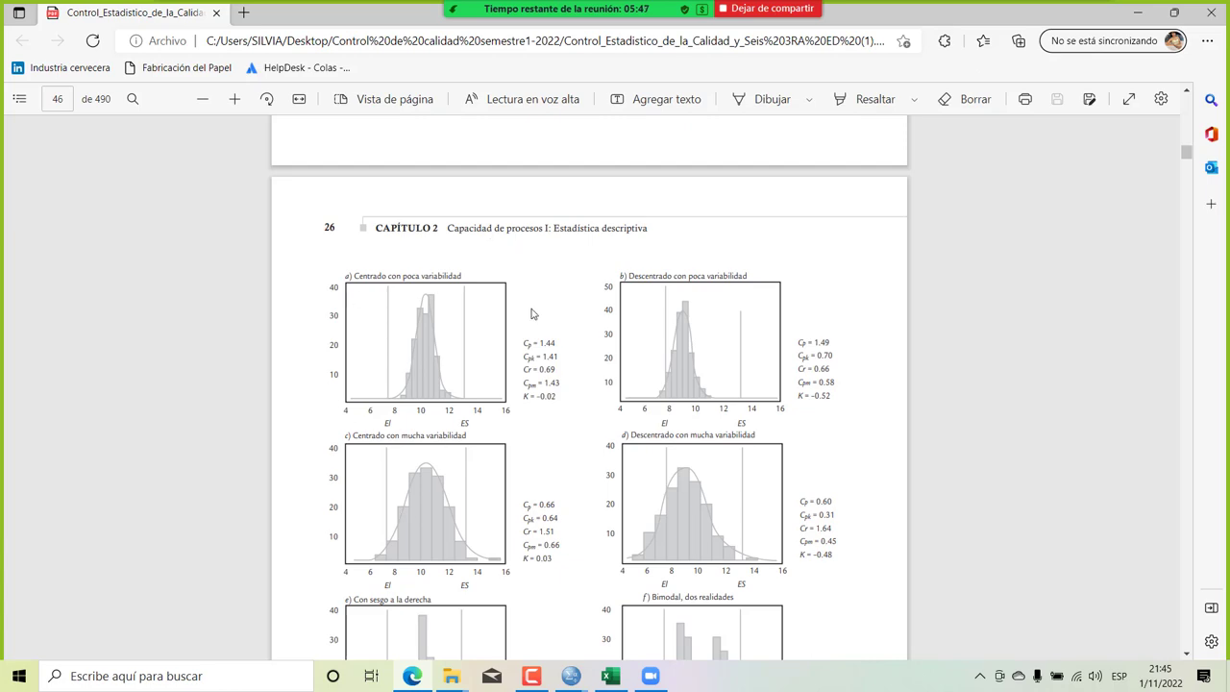
scroll(533, 315, down, 6)
scroll(533, 315, up, 7)
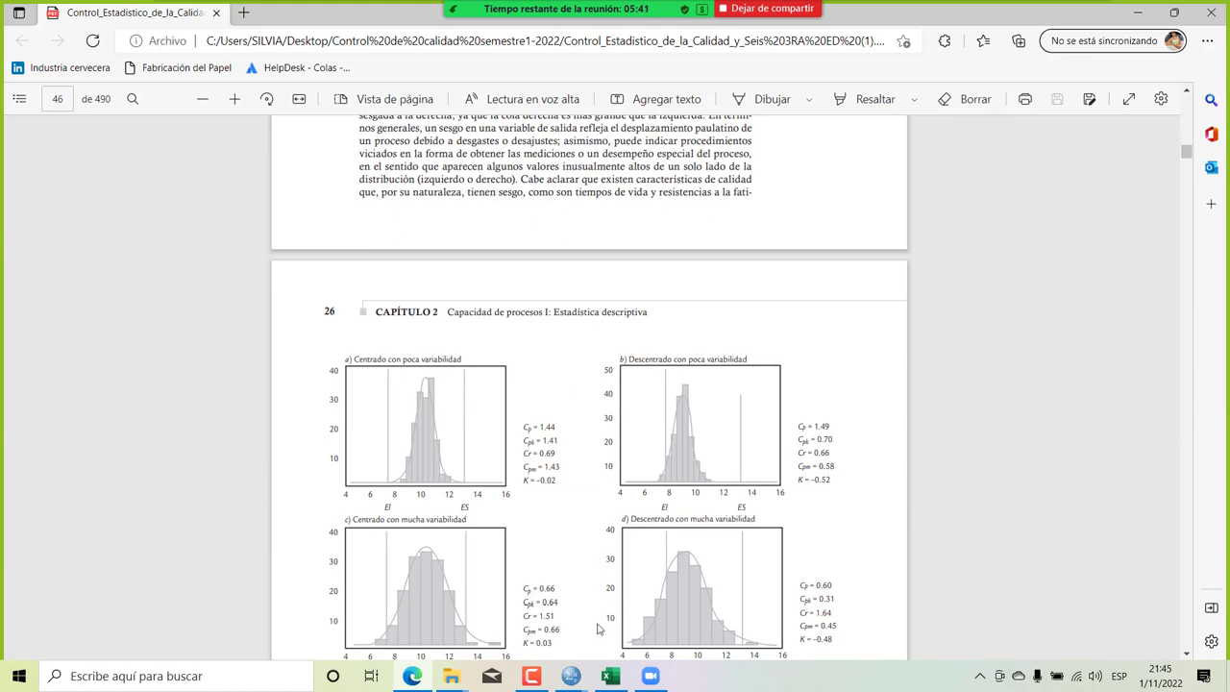
Return to the Excel workbook and move the three vertical arrows off the histogram into columns R and S.
click(611, 678)
drag(511, 371, 344, 384)
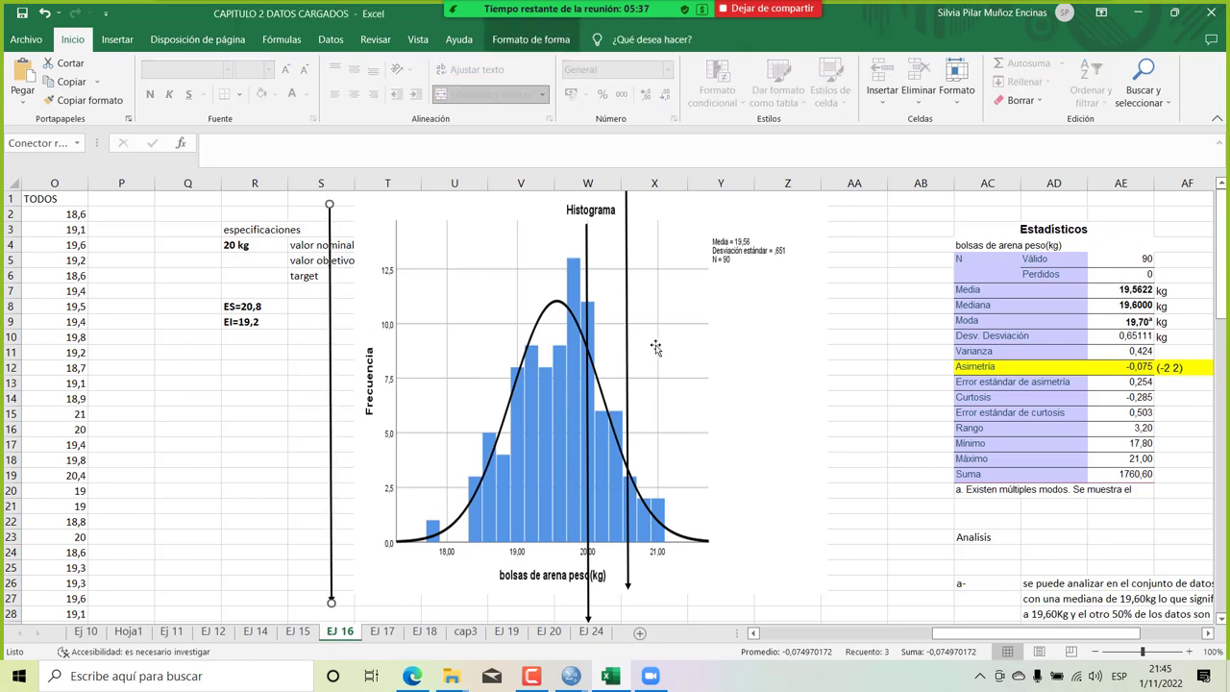
drag(628, 348, 511, 348)
drag(344, 390, 271, 370)
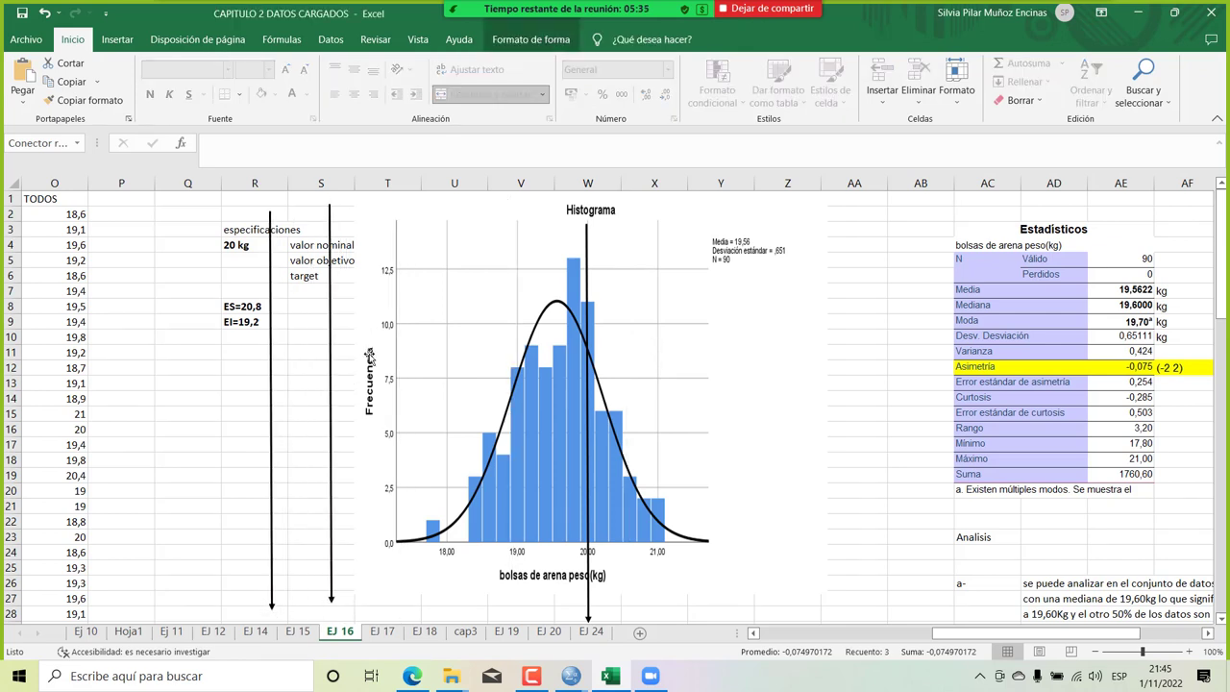
click(587, 356)
drag(587, 356, 246, 348)
scroll(730, 344, down, 1)
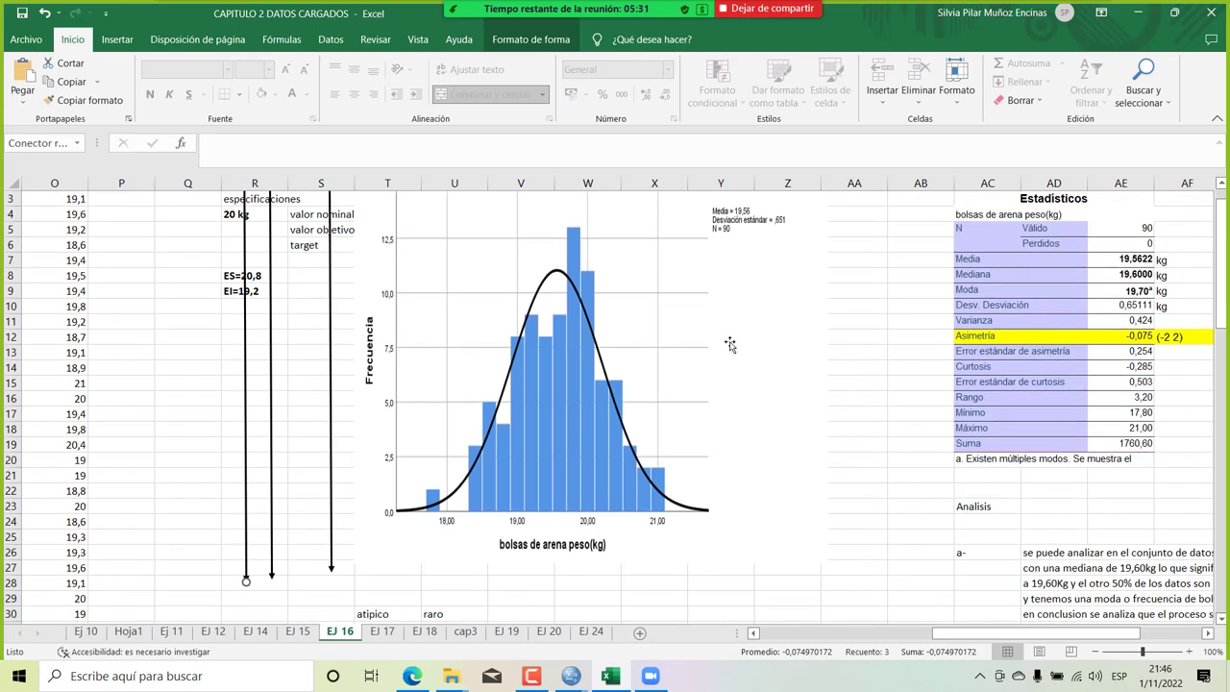
scroll(730, 344, up, 1)
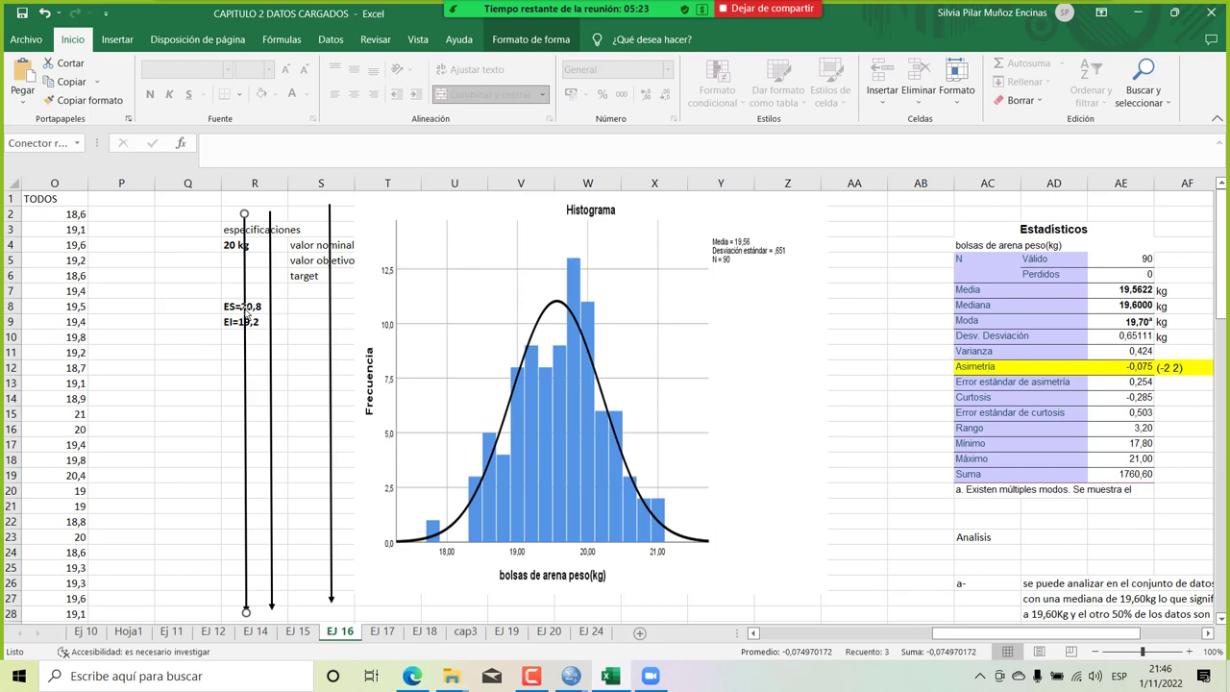
Place the three vertical arrows on the histogram to mark the 20 kg nominal value, ES=20,8 and EI=19,2.
drag(270, 298, 580, 275)
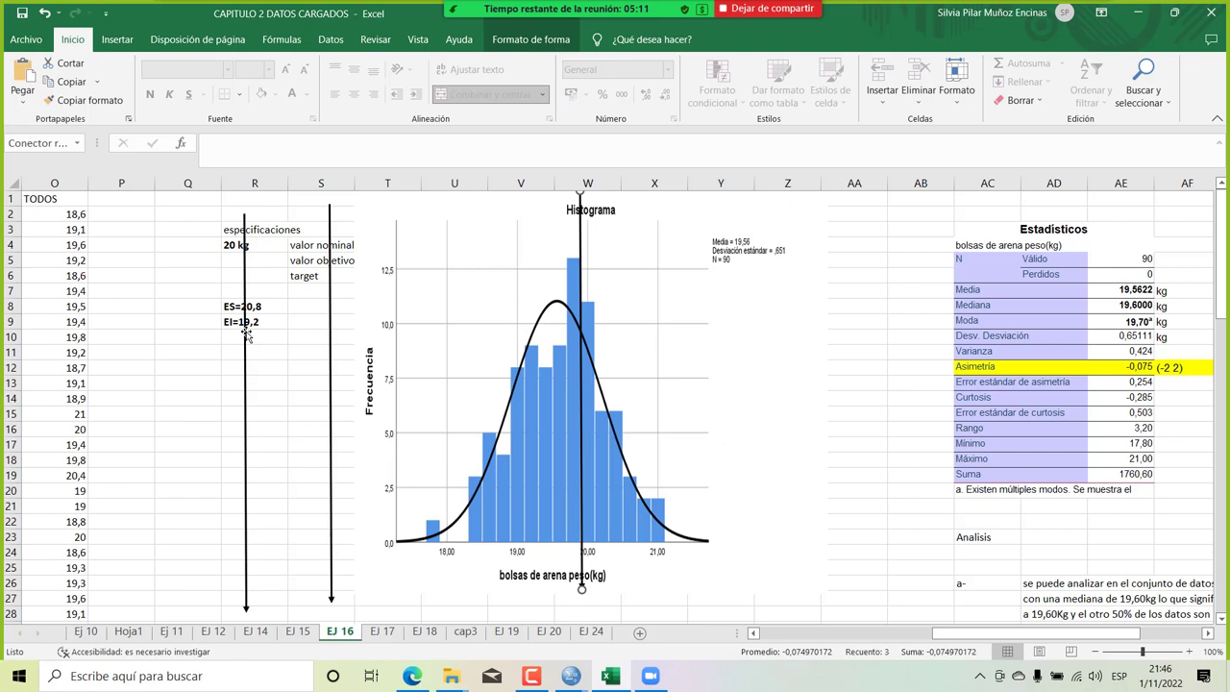
drag(247, 333, 638, 280)
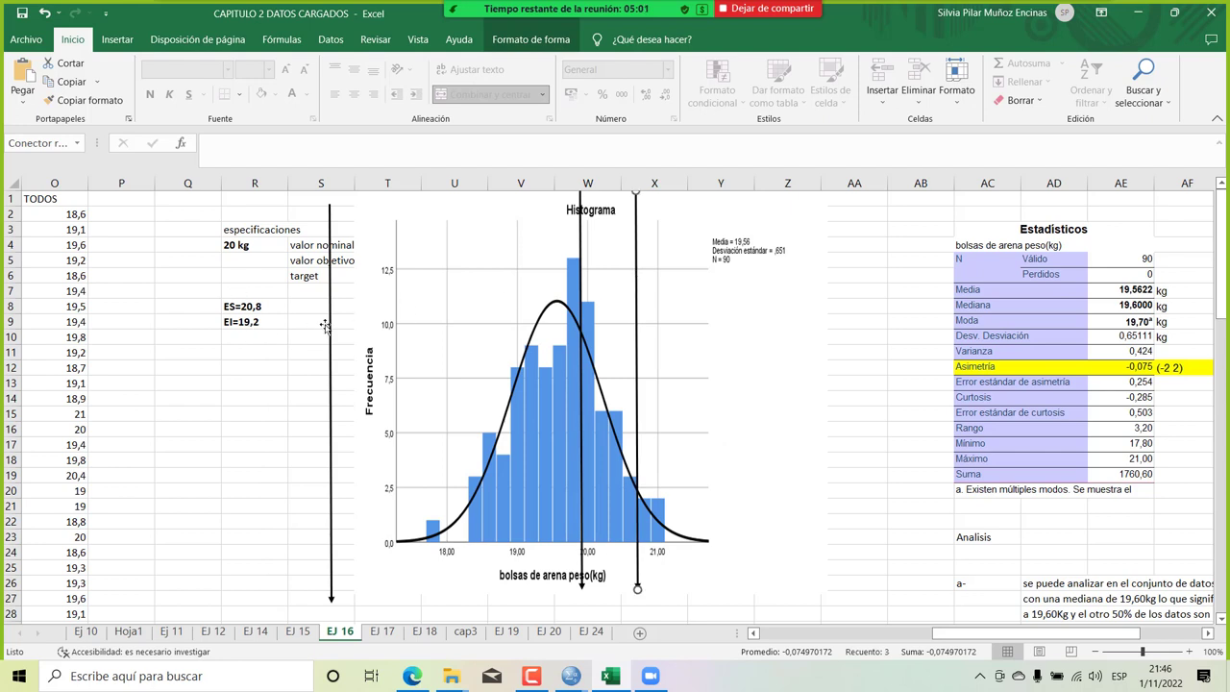
drag(329, 324, 519, 306)
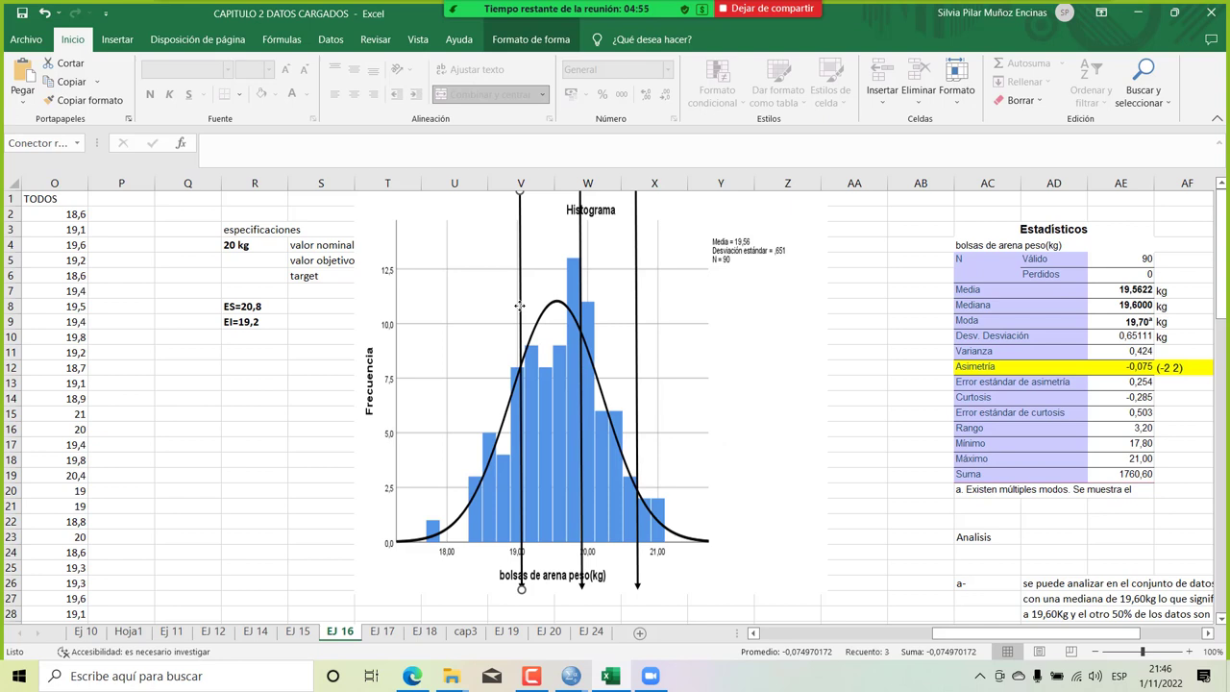
scroll(442, 553, down, 3)
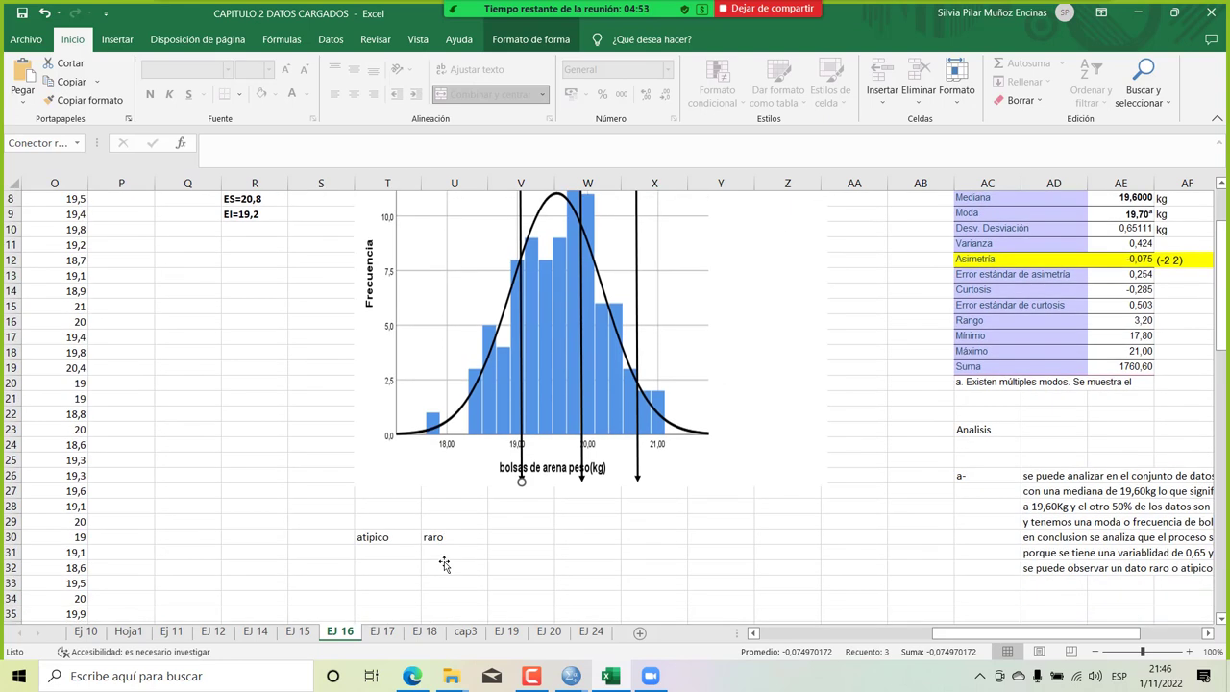
Enter the question "el proceso esta centrado?" in cell T33 below the histogram.
click(385, 578)
text(eñ)
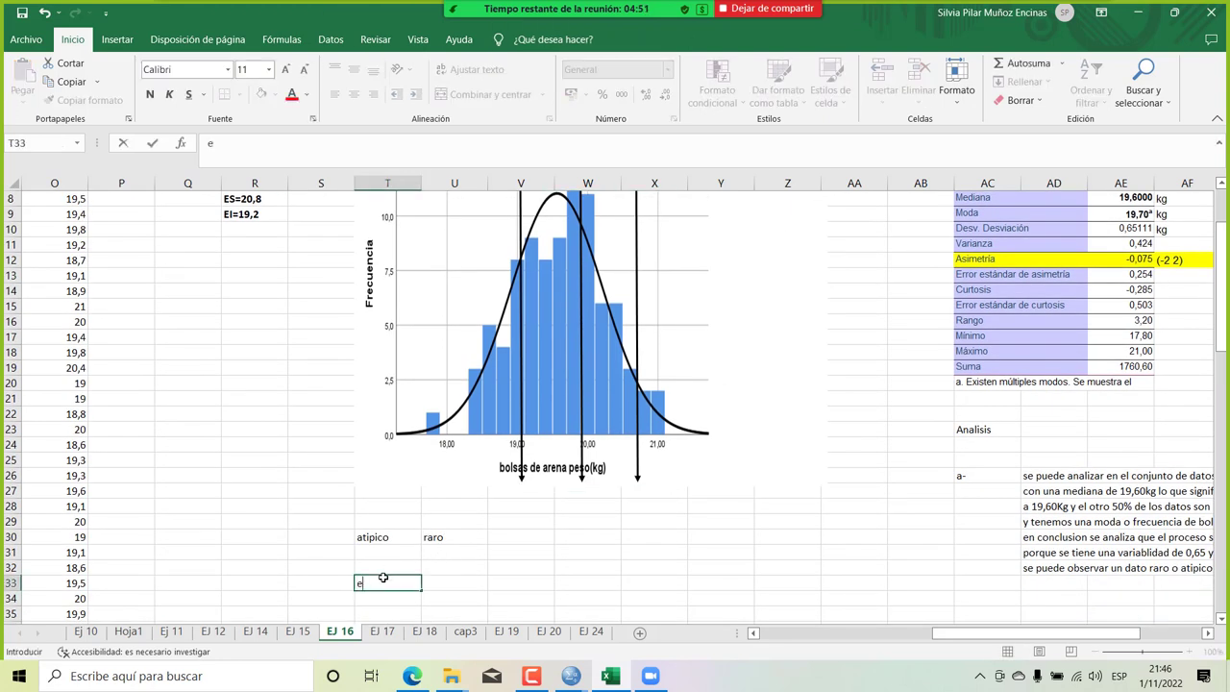
key(BackSpace)
text(l proceso esta centrado?)
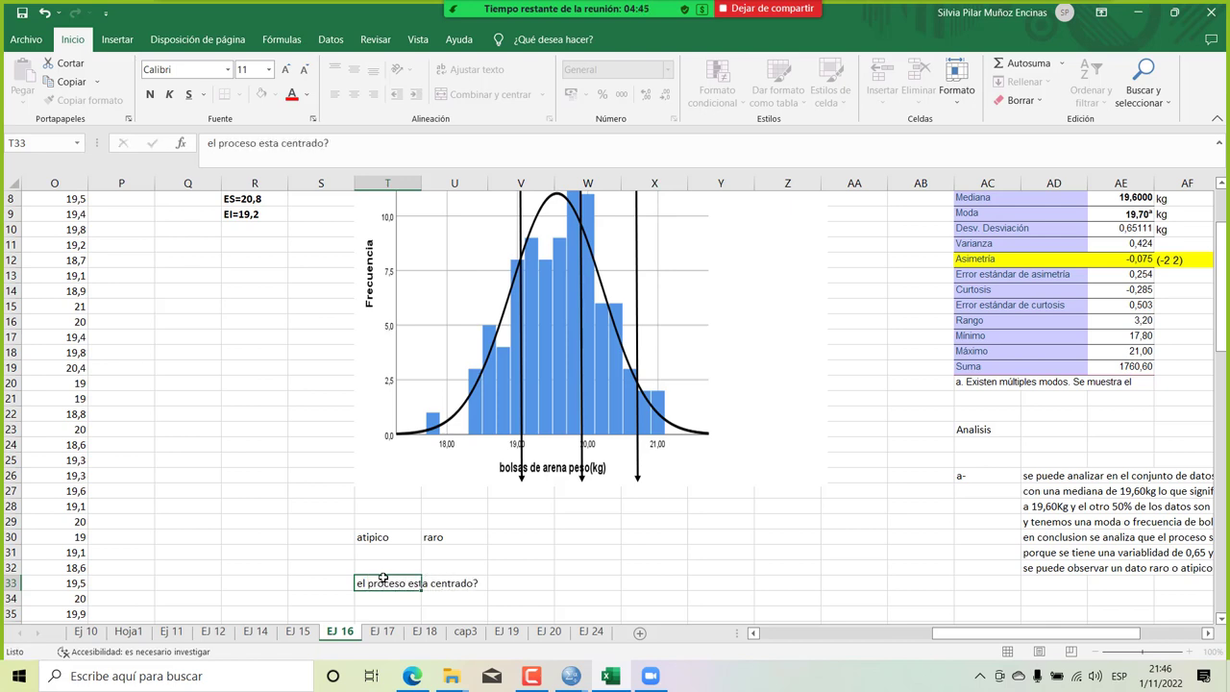
key(Return)
Try moving the two outer arrows to the ends of the histogram's normal curve and the middle arrow to its peak.
scroll(383, 578, up, 3)
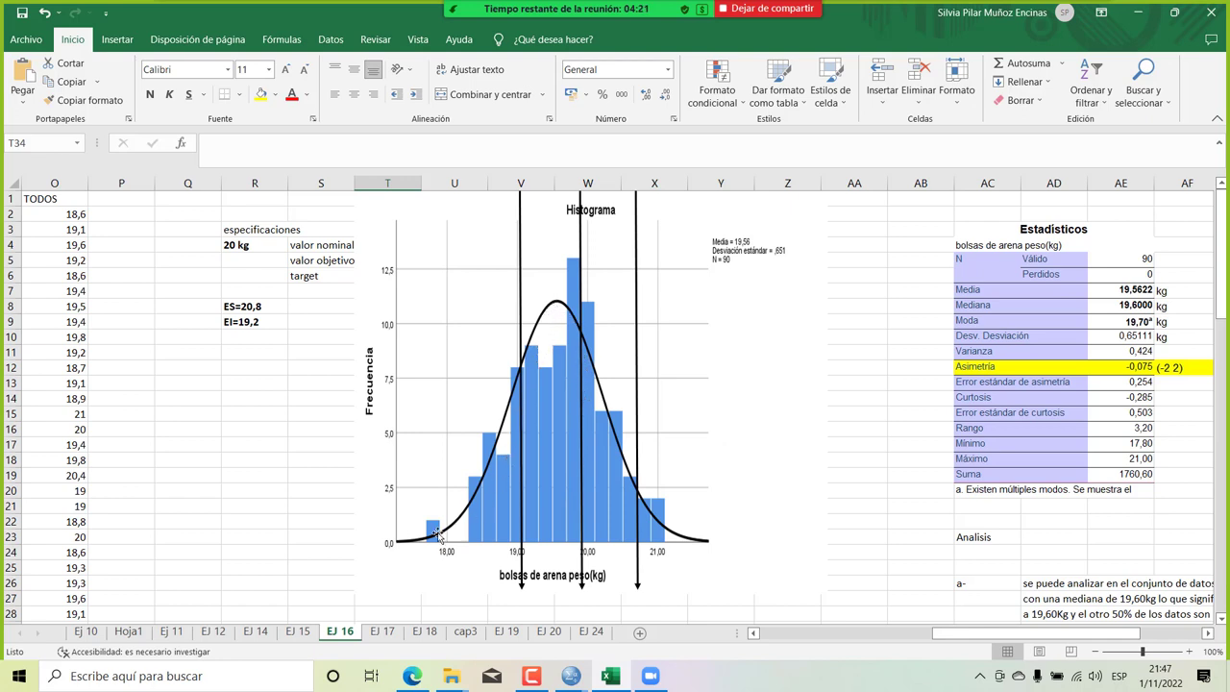
click(581, 264)
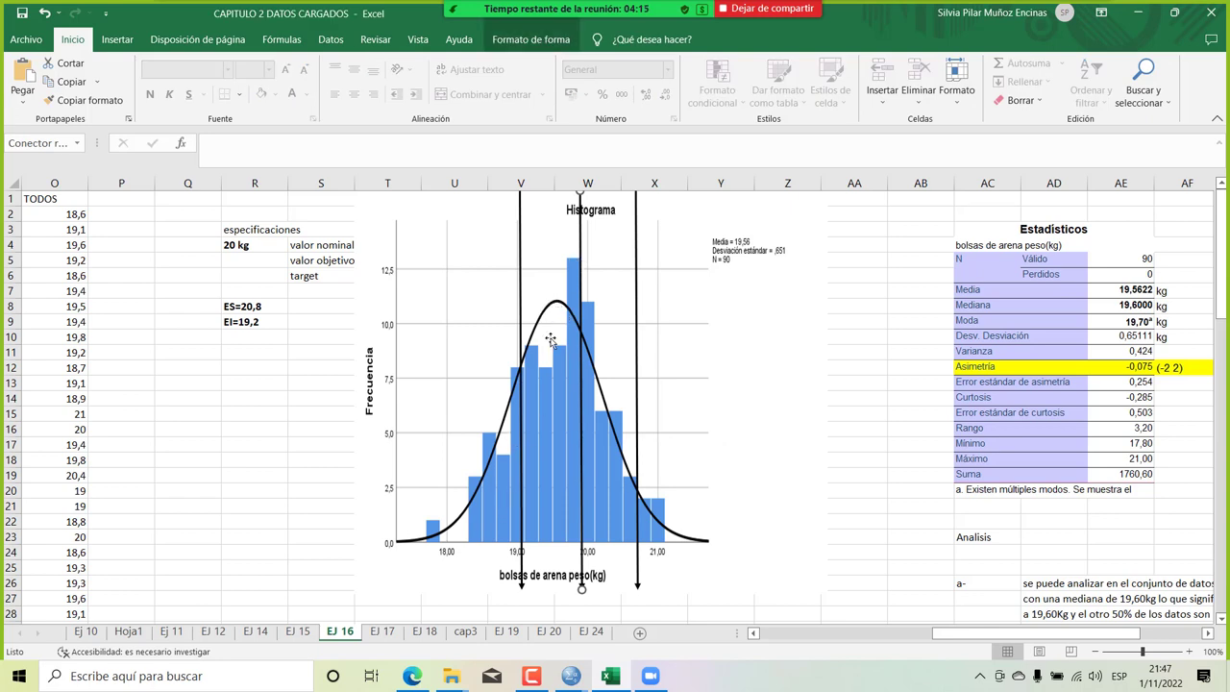
click(520, 392)
drag(520, 392, 388, 381)
click(635, 341)
drag(635, 342, 708, 343)
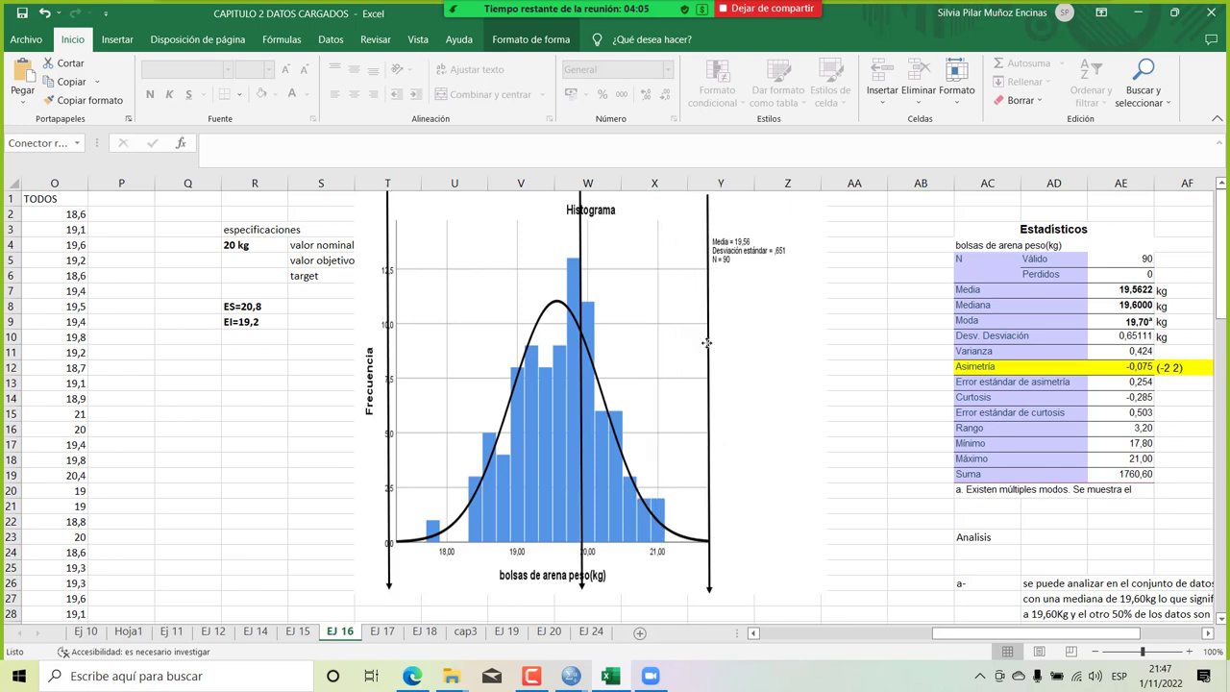
click(579, 322)
drag(579, 322, 554, 321)
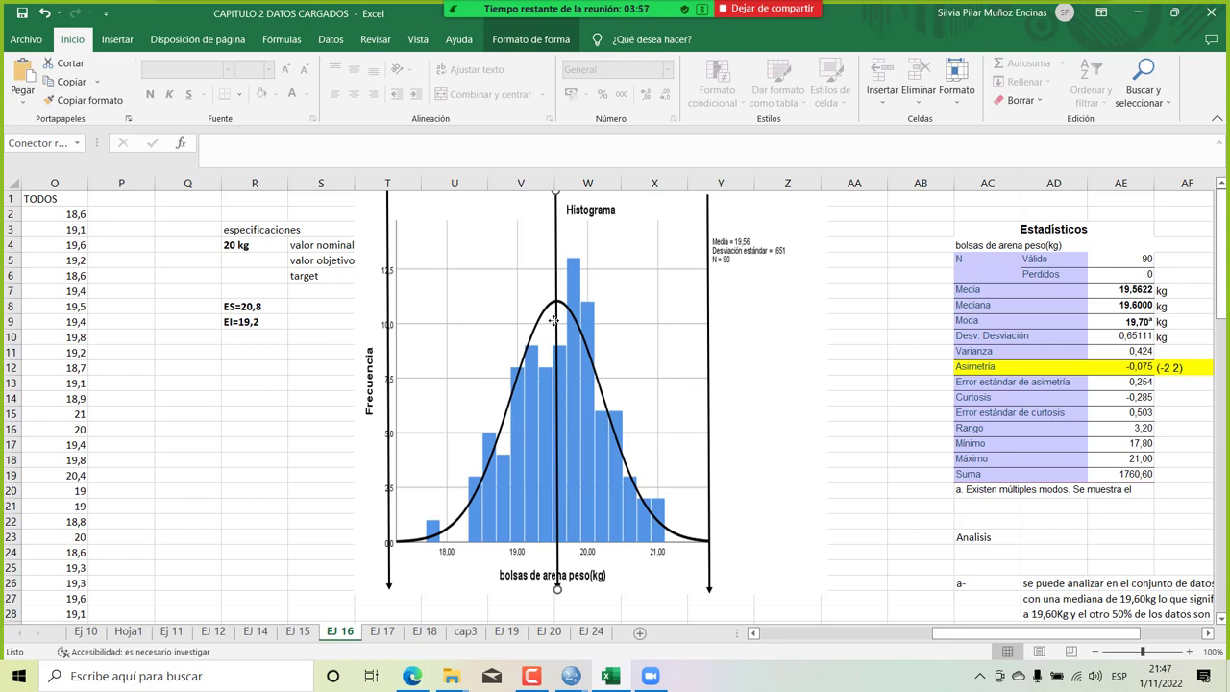
Undo the last three arrow moves on the histogram.
key(ctrl+z)
key(ctrl+z)
key(ctrl+z)
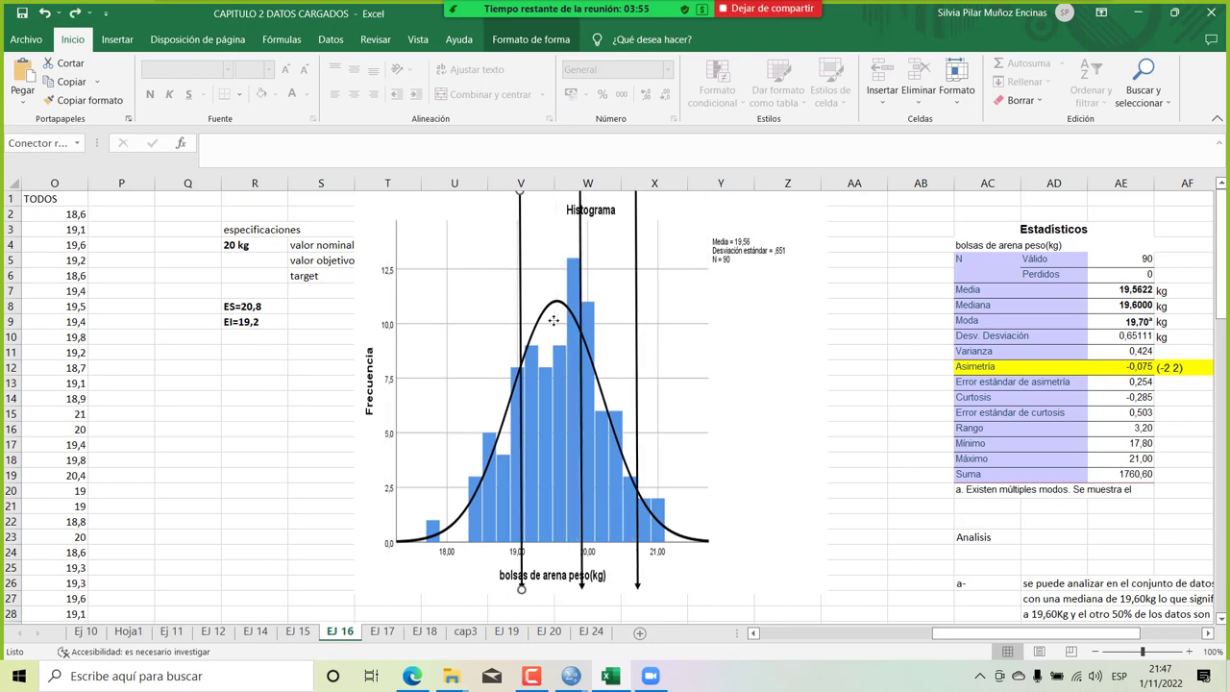
scroll(543, 480, down, 2)
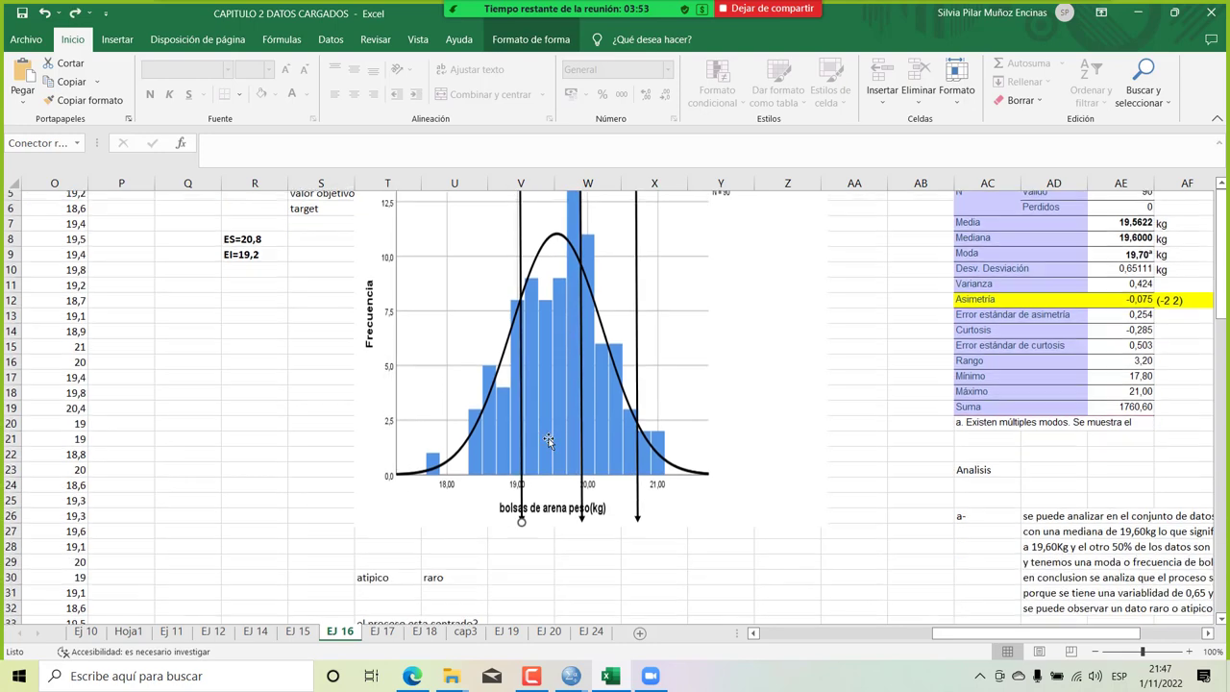
Enter "no esta" in cell T35 as the answer below the question "el proceso esta centrado?".
scroll(401, 586, down, 2)
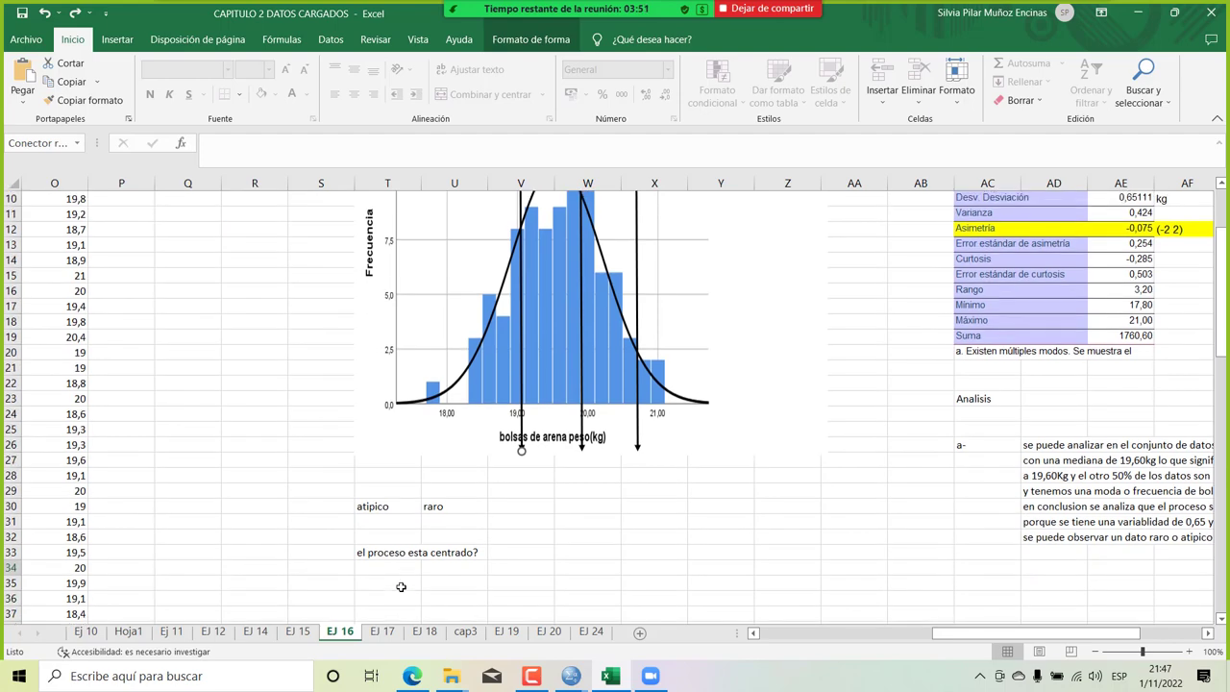
click(390, 581)
text(no esta)
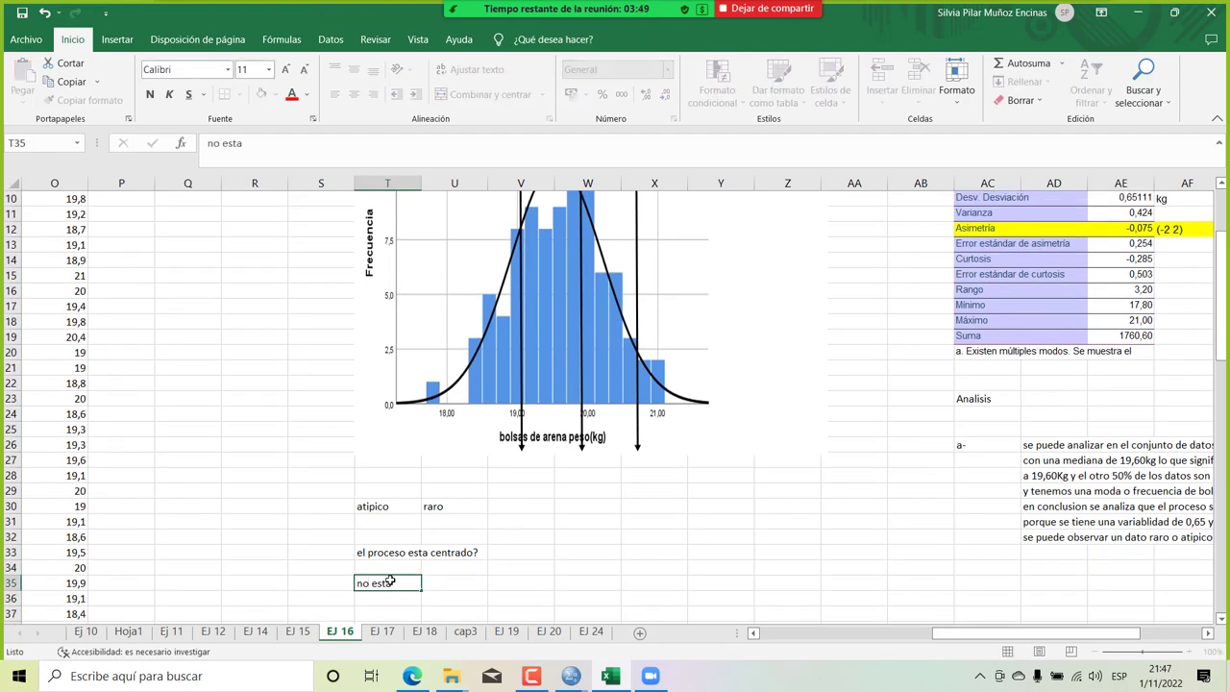
key(Return)
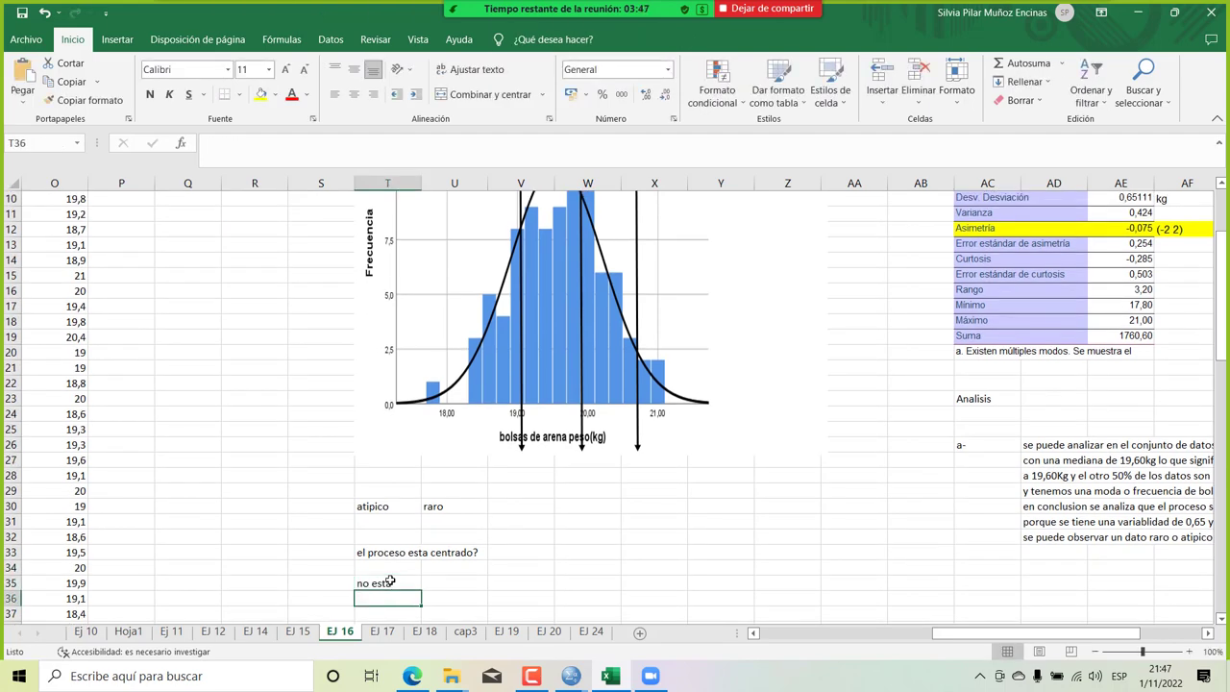
Move the histogram's lower limit line outward to about 17.4 and its upper limit line to about 21.8, beyond the bars.
scroll(391, 581, up, 3)
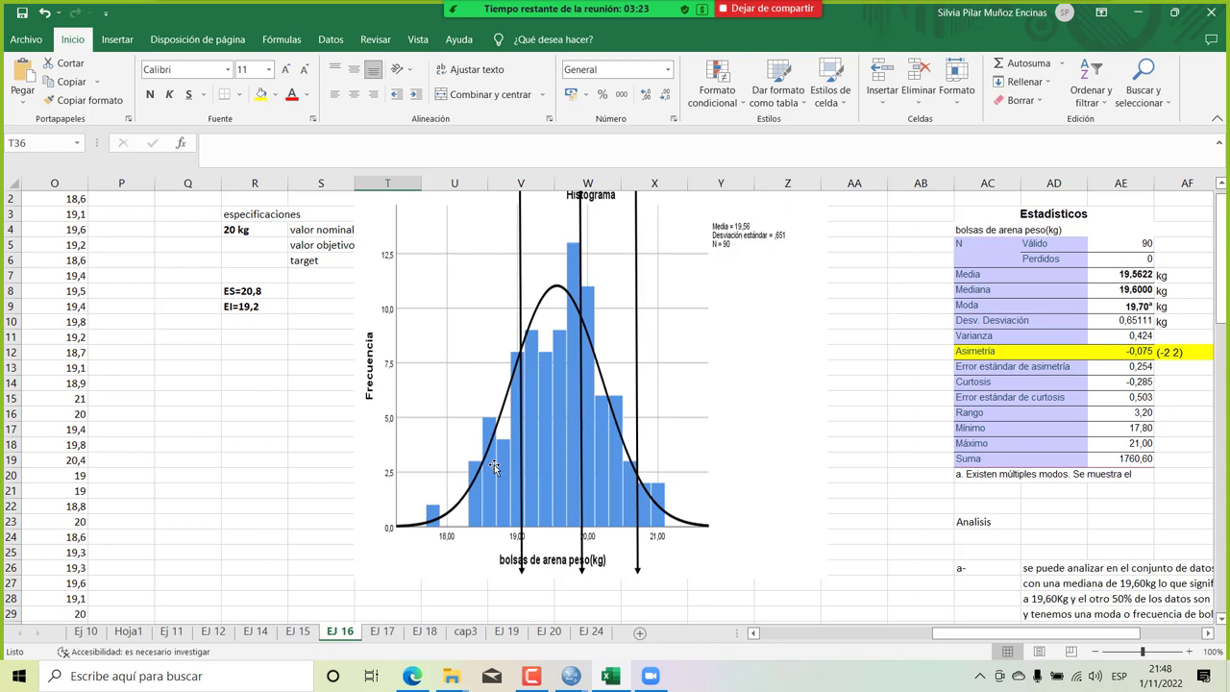
drag(521, 420, 403, 422)
drag(638, 407, 715, 411)
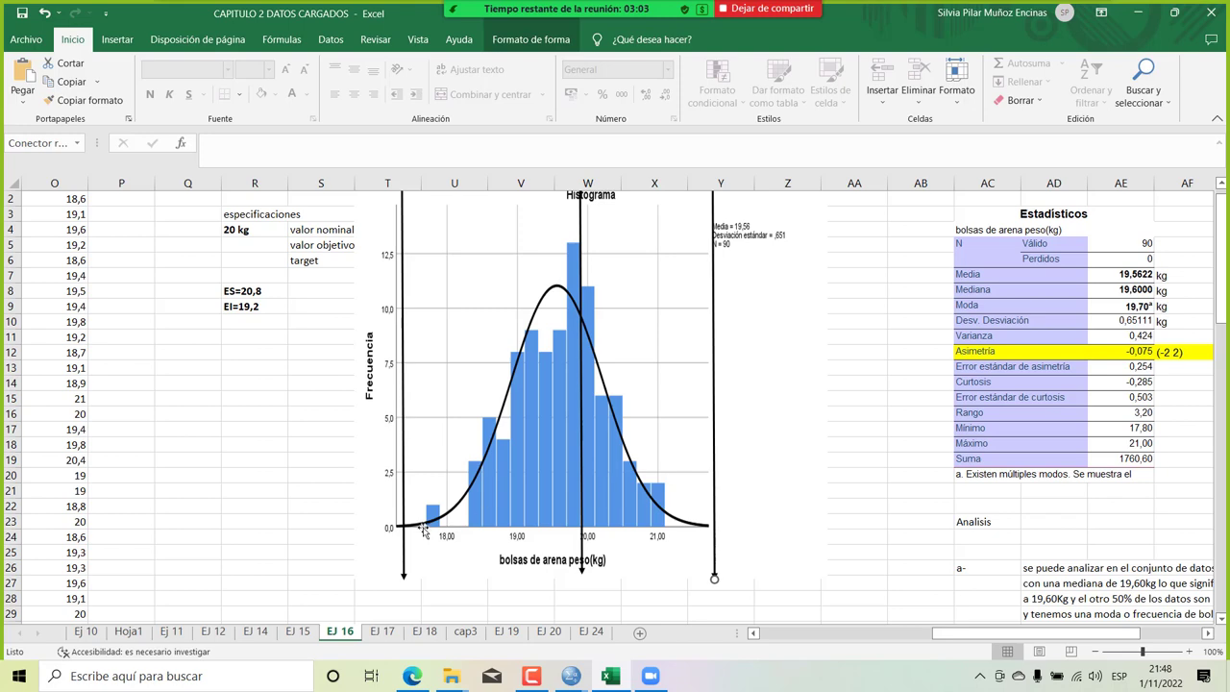
Switch to the quality control PDF in Edge and examine the page 26 histograms of centred and off-centre processes with low and high variability.
click(412, 675)
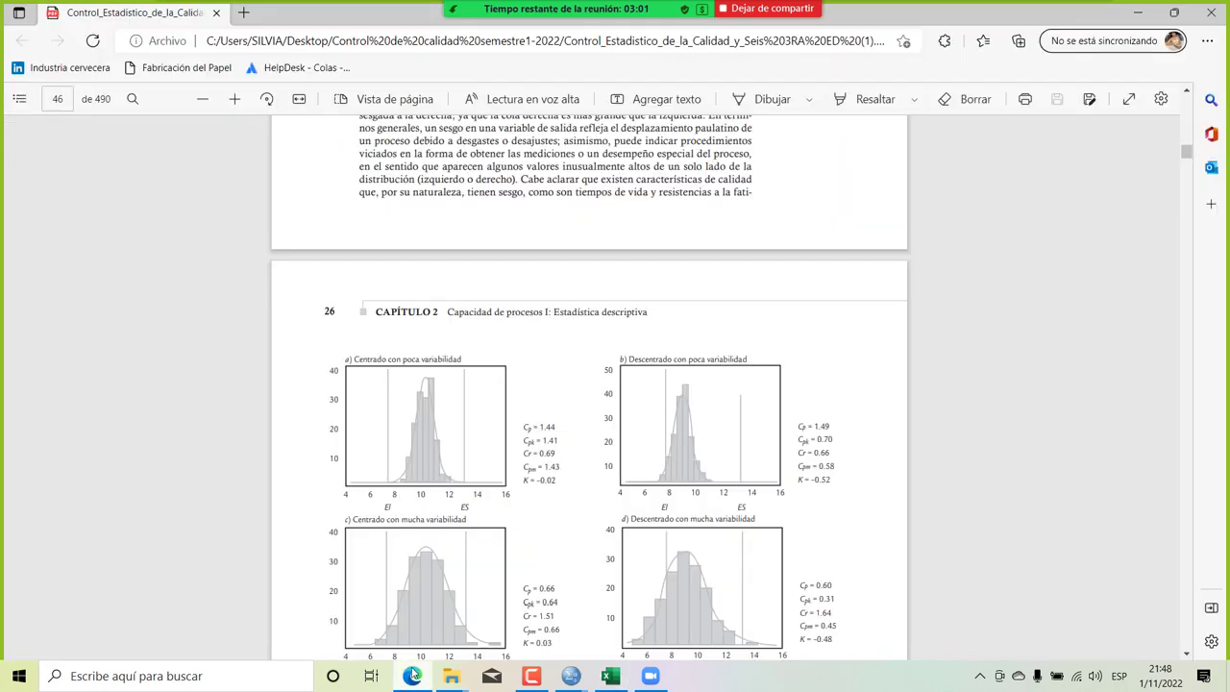
scroll(487, 492, down, 1)
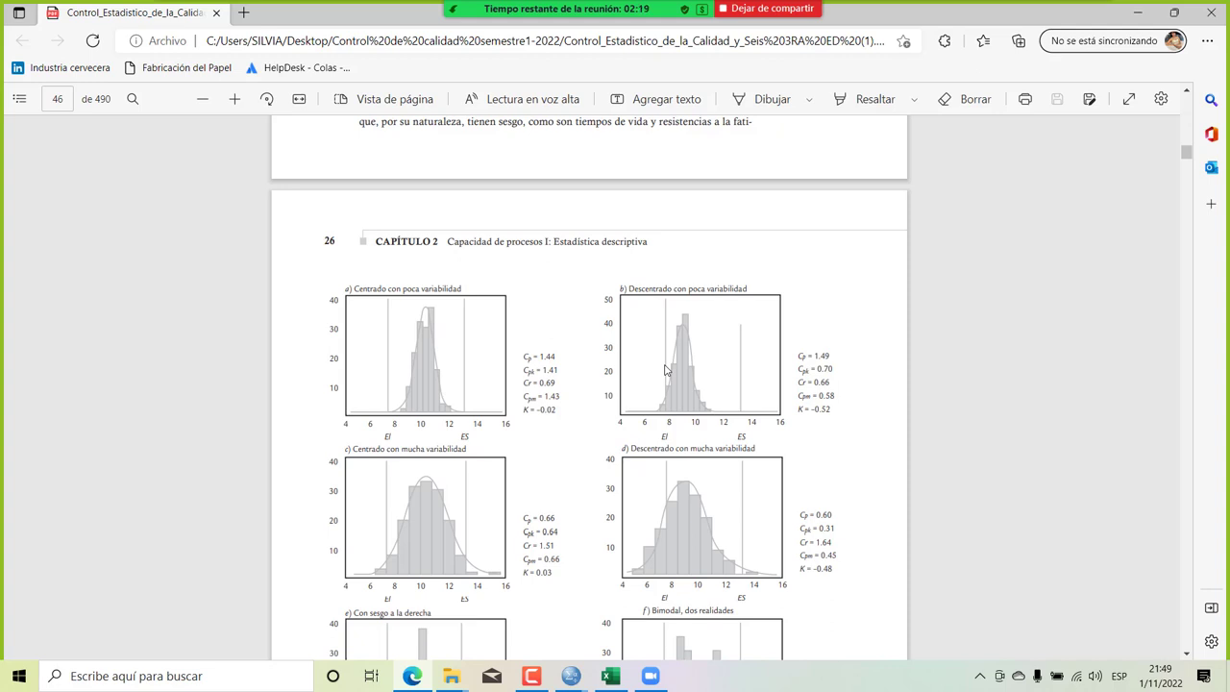
scroll(432, 509, down, 3)
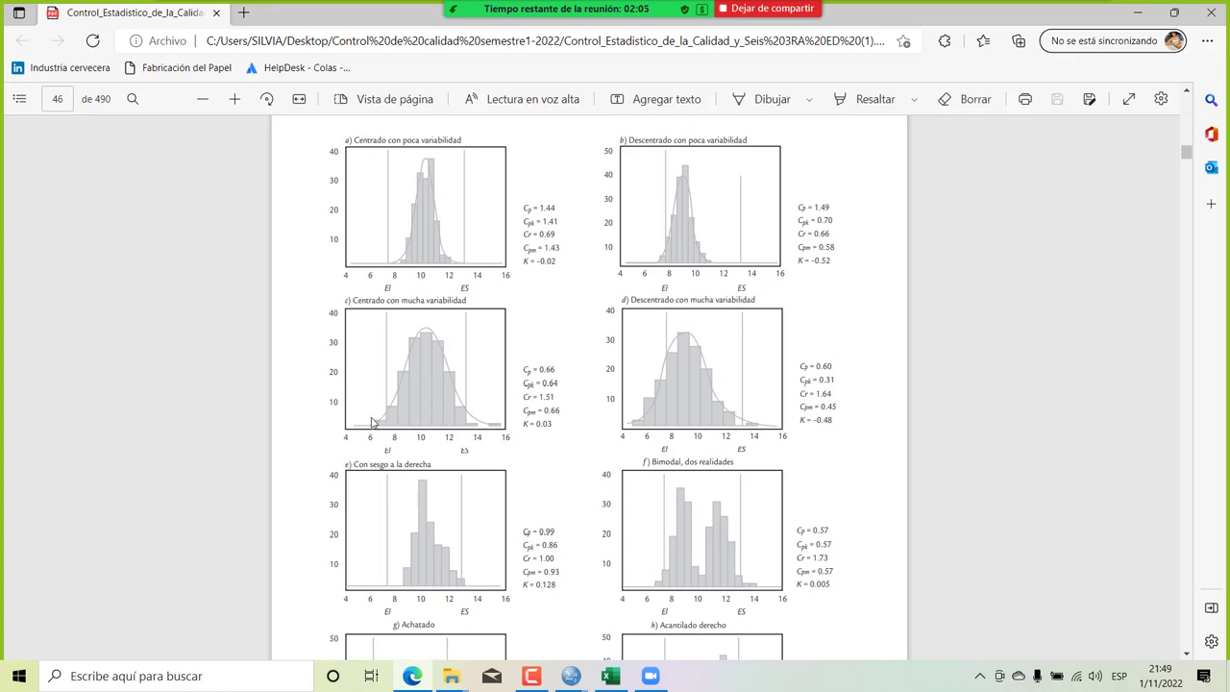
scroll(375, 423, up, 1)
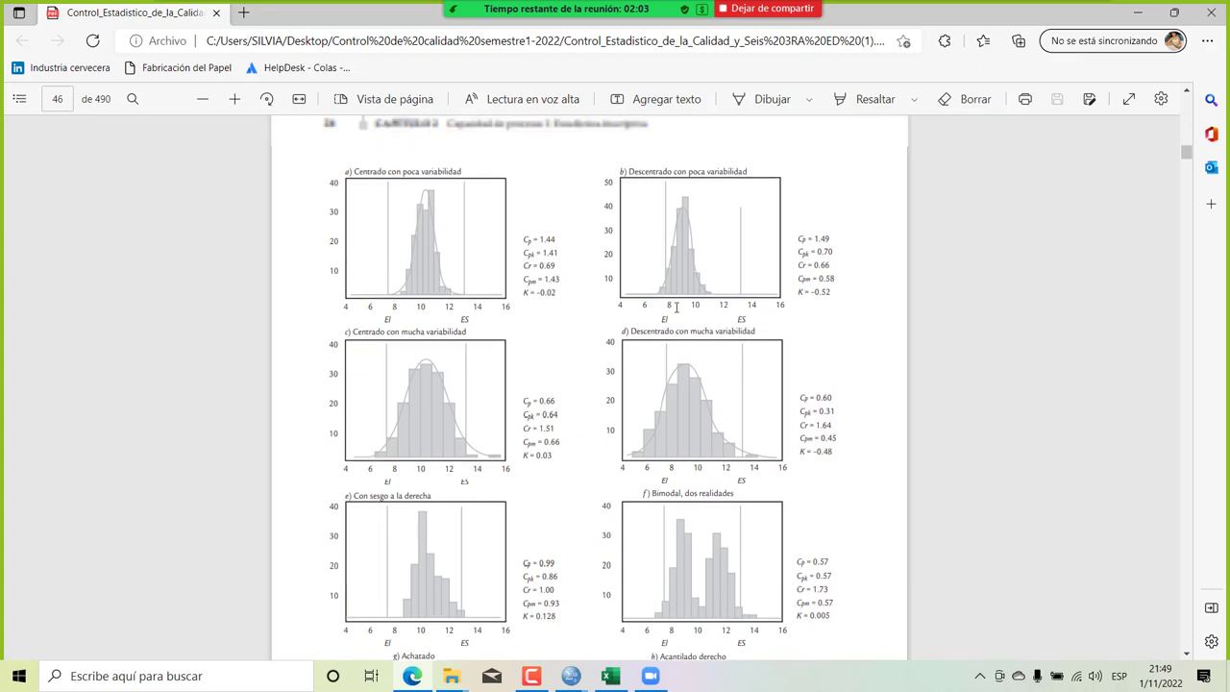
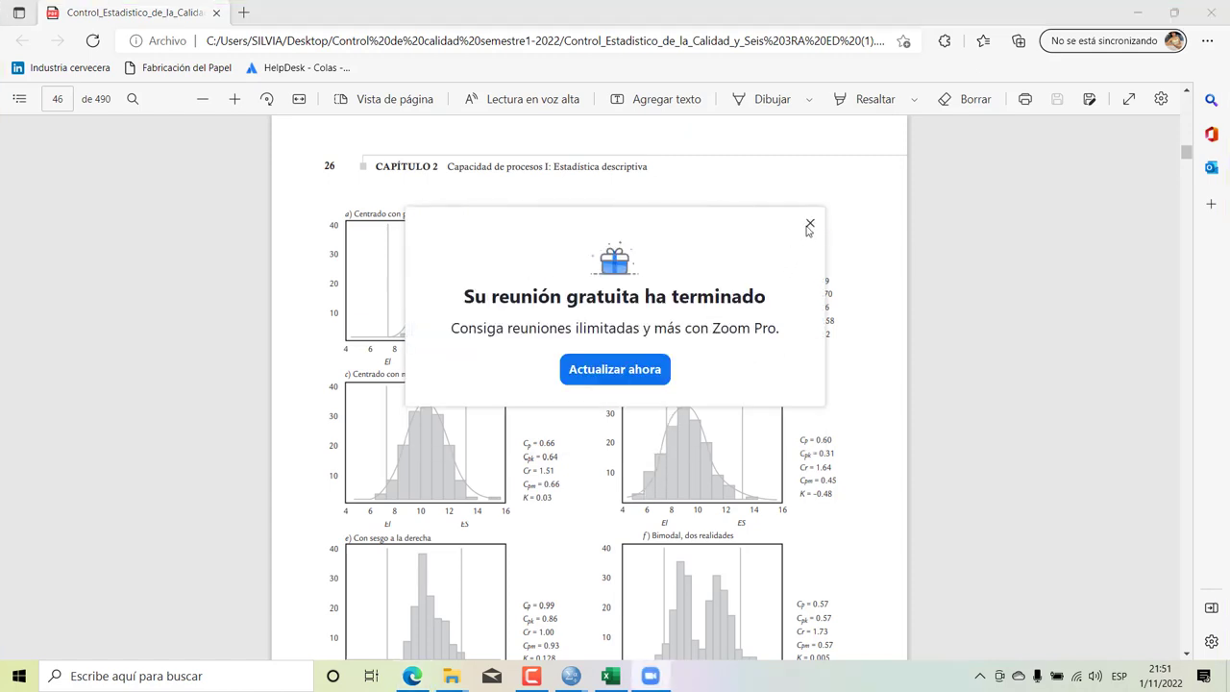
Dismiss the notice that the free Zoom meeting has ended and pause the screen recorder.
click(810, 224)
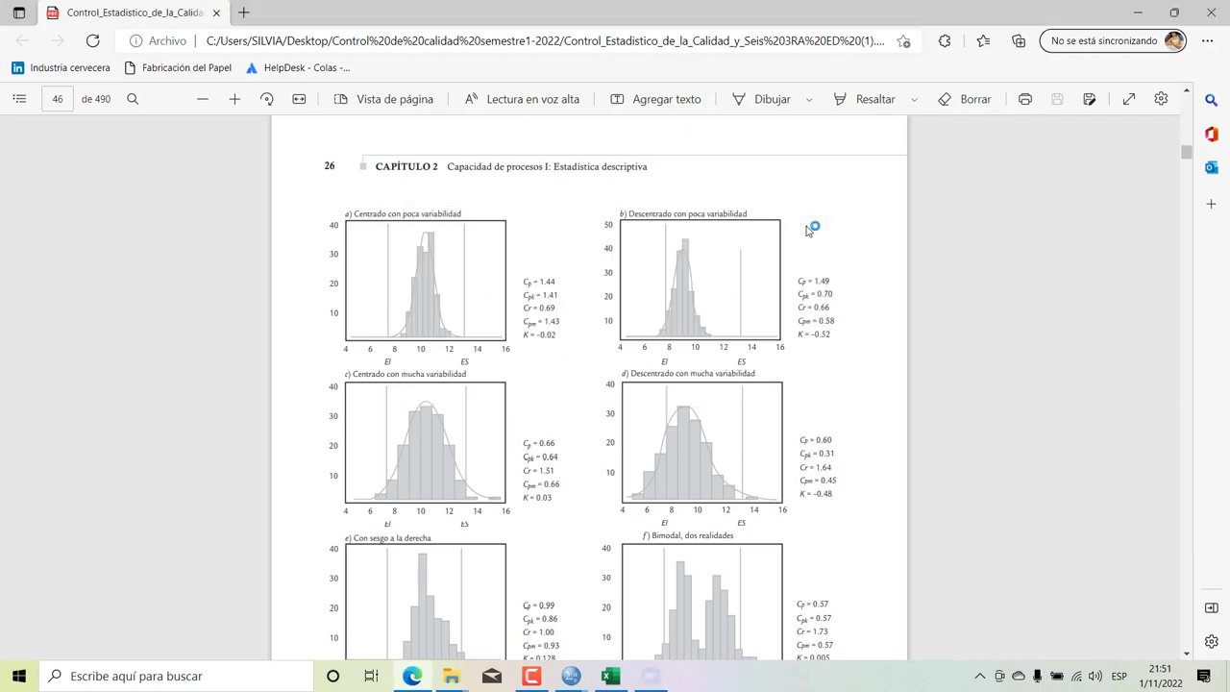
click(534, 676)
click(1169, 611)
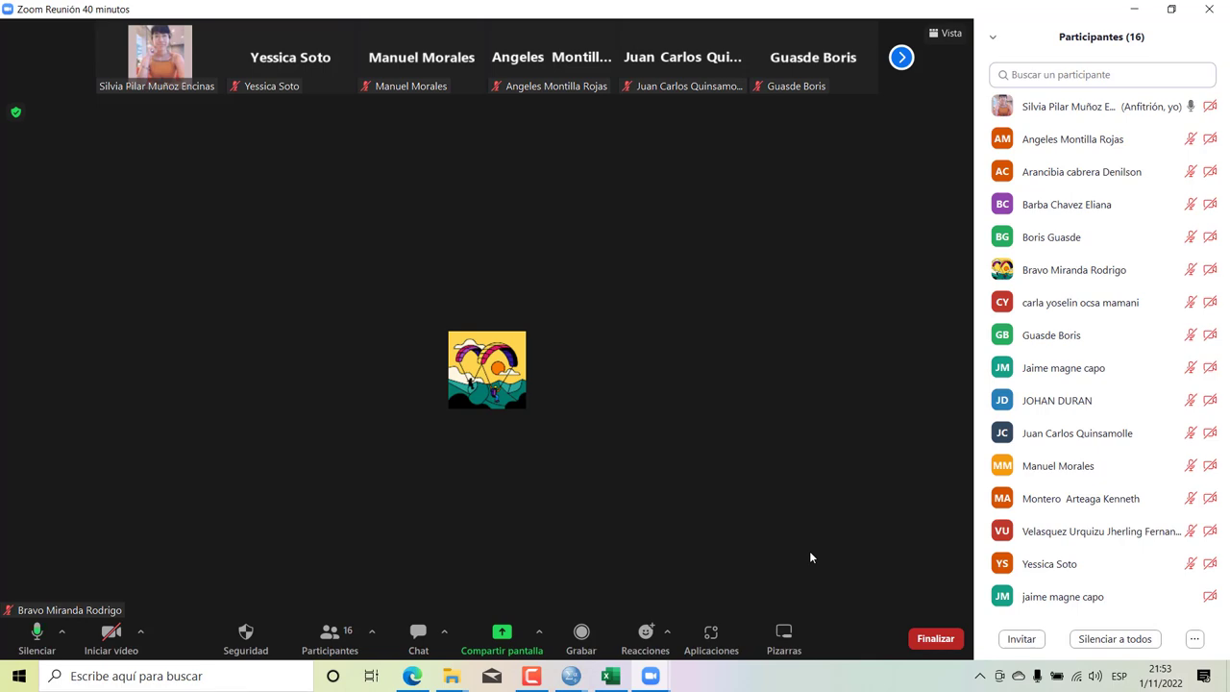
Share the entire screen in the new Zoom meeting and return to the workbook in Excel.
click(509, 648)
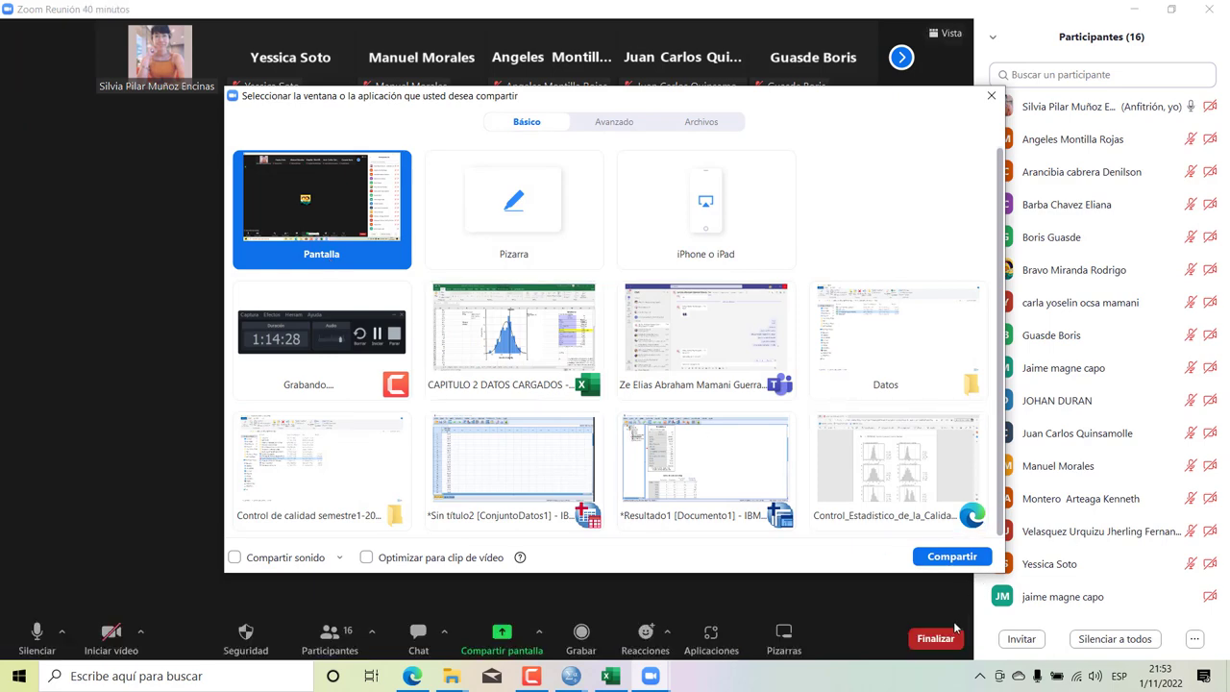
click(937, 562)
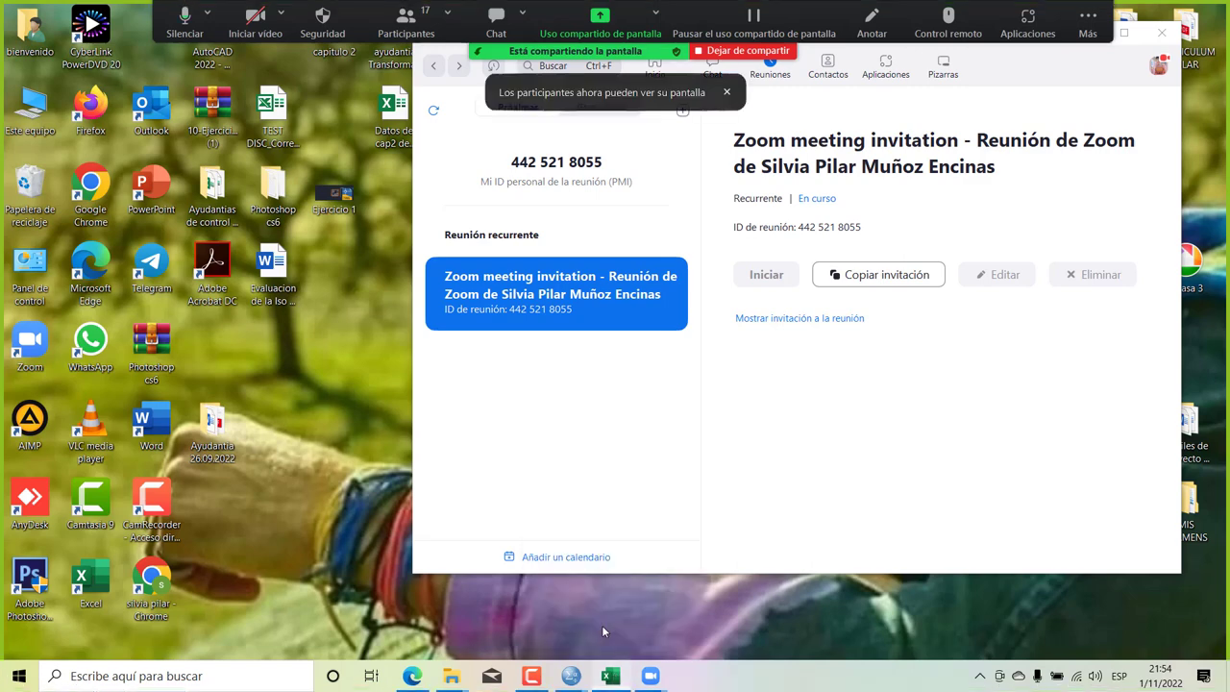
key(alt+Tab)
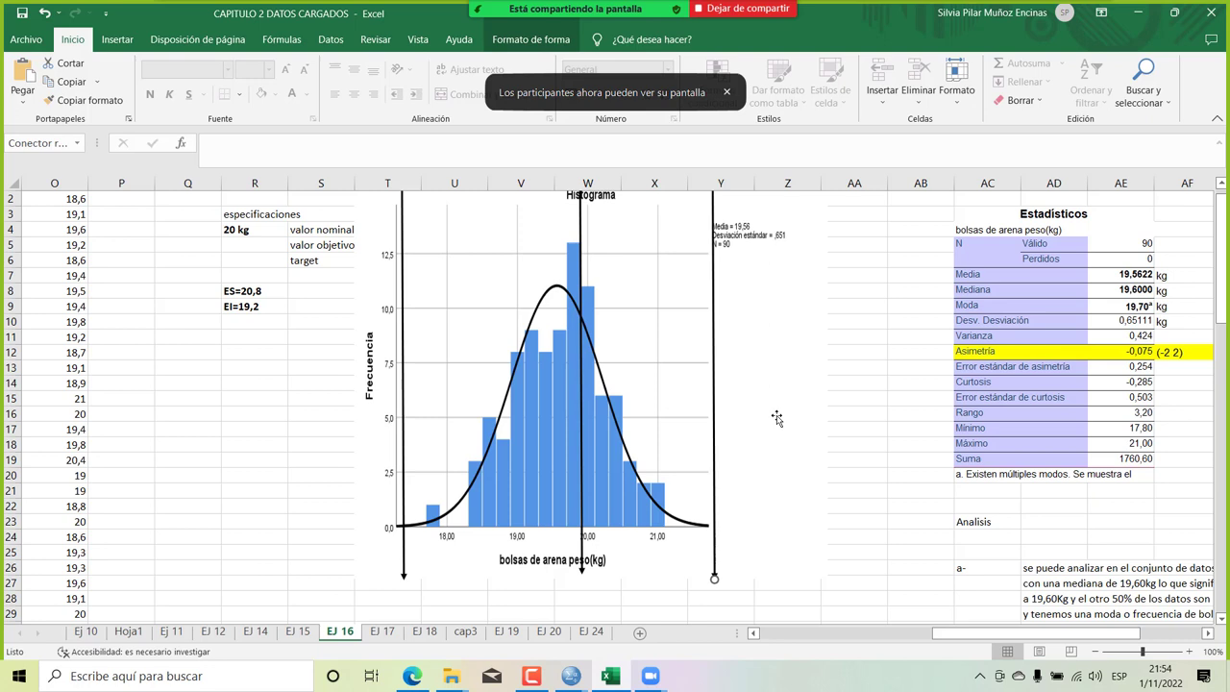
Select the Asimetría value, and move the histogram's lower and upper limit lines inward to about 19.1 and 20.5.
scroll(777, 418, up, 1)
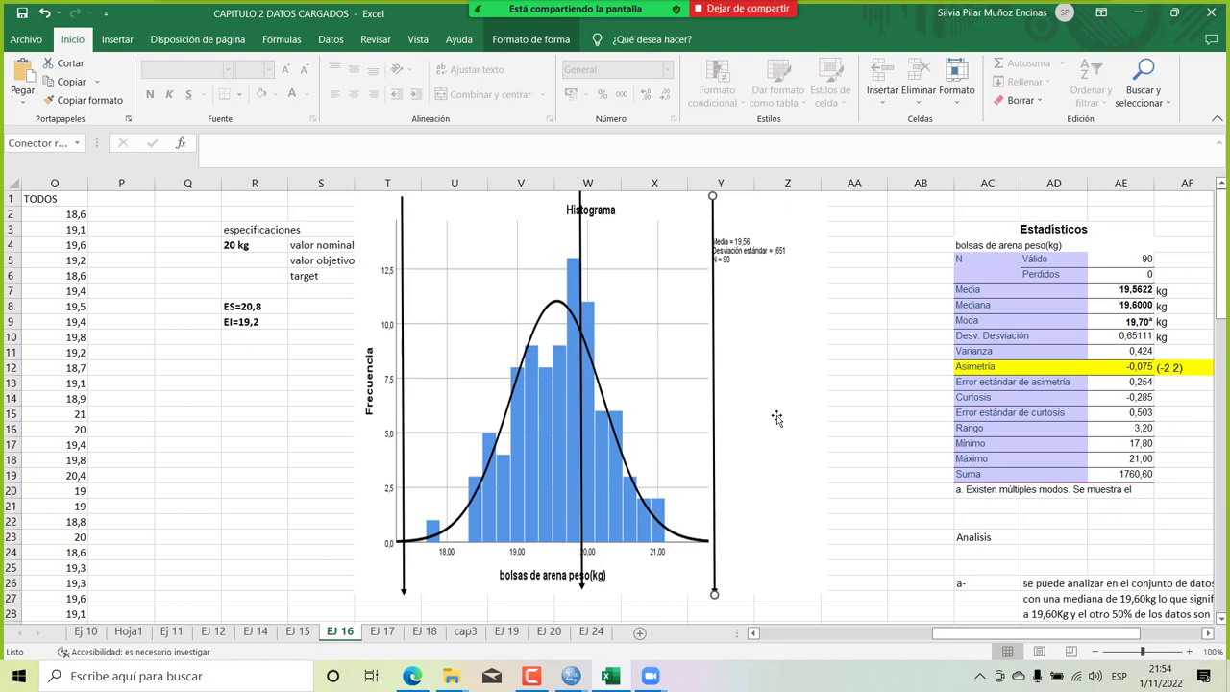
click(1144, 368)
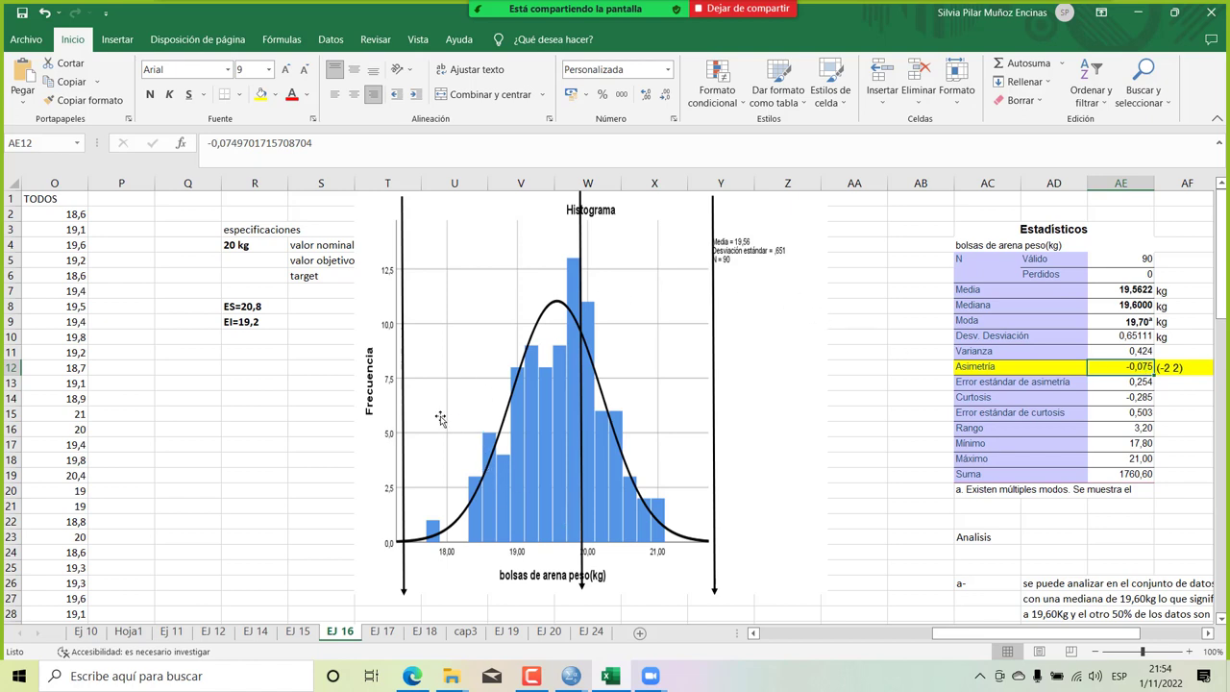
click(406, 409)
drag(408, 401, 534, 398)
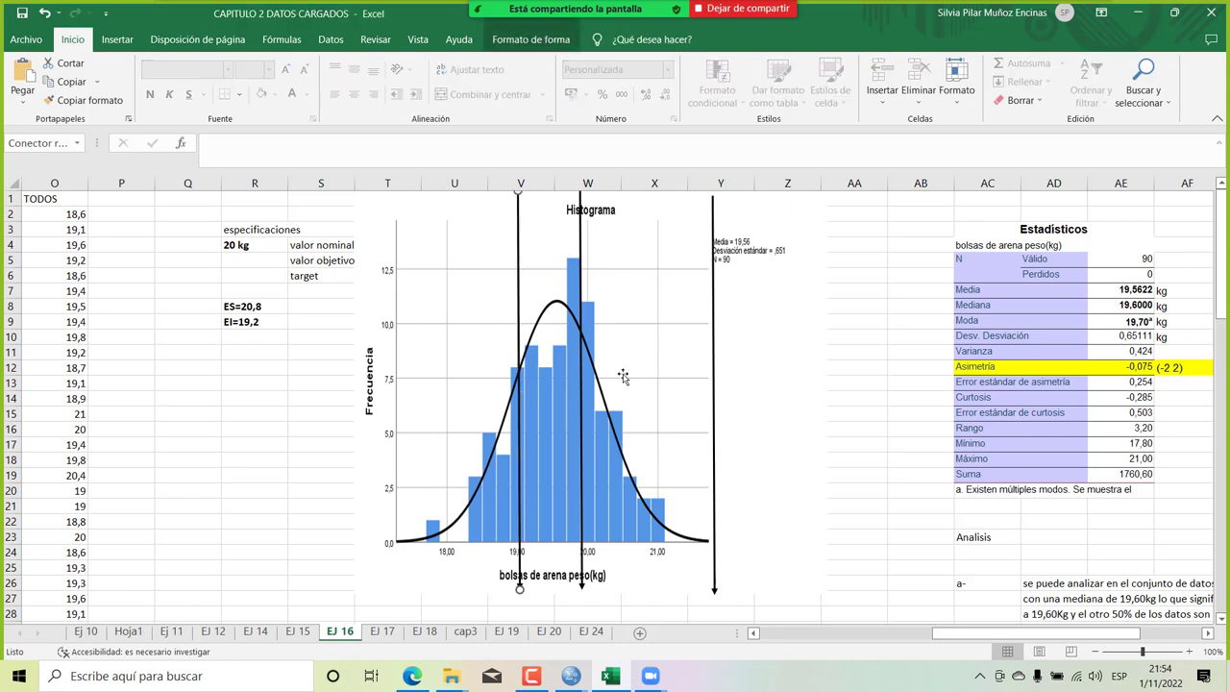
drag(713, 377, 622, 367)
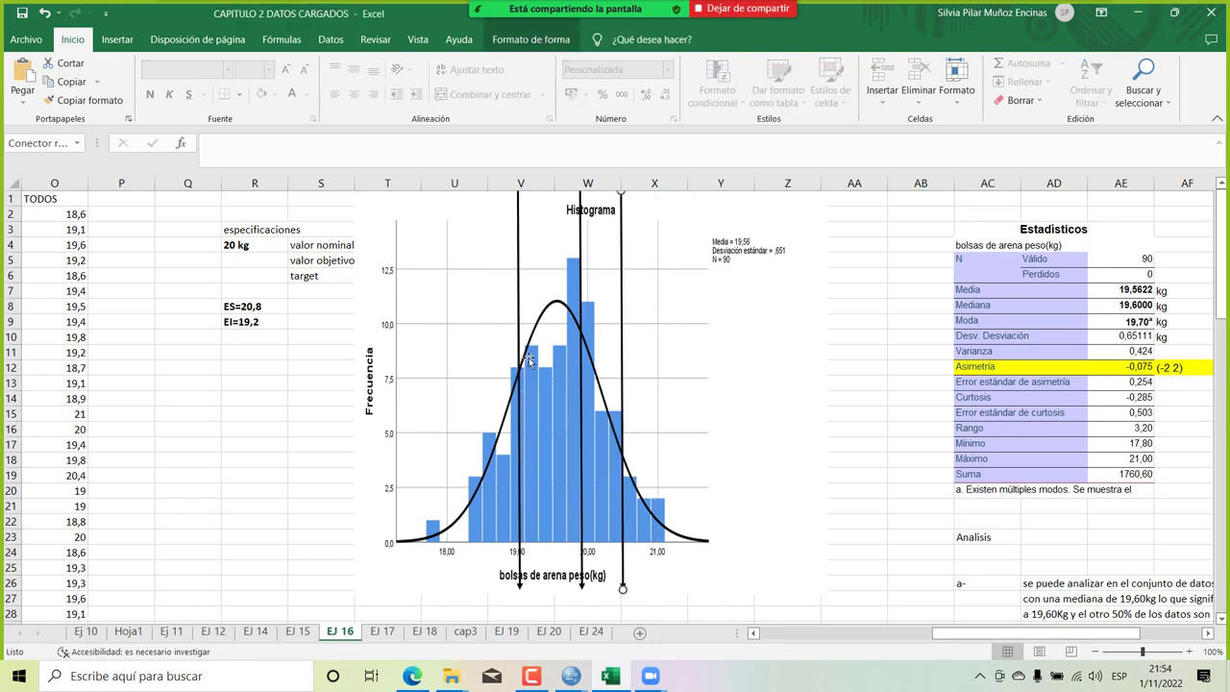
click(519, 429)
mouse_move(518, 429)
mouse_down()
mouse_move(543, 423)
mouse_move(525, 423)
mouse_up()
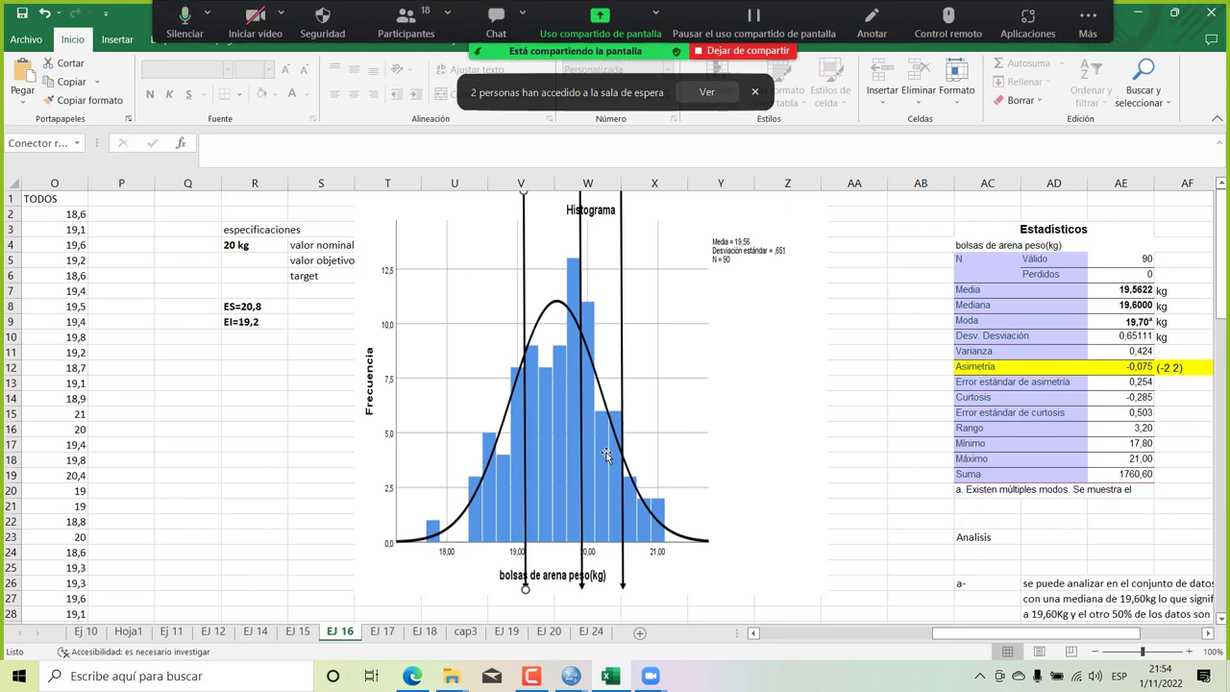
Admit everyone in the Zoom waiting room and close the participants window.
click(706, 93)
scroll(672, 357, down, 3)
scroll(726, 358, up, 3)
click(716, 263)
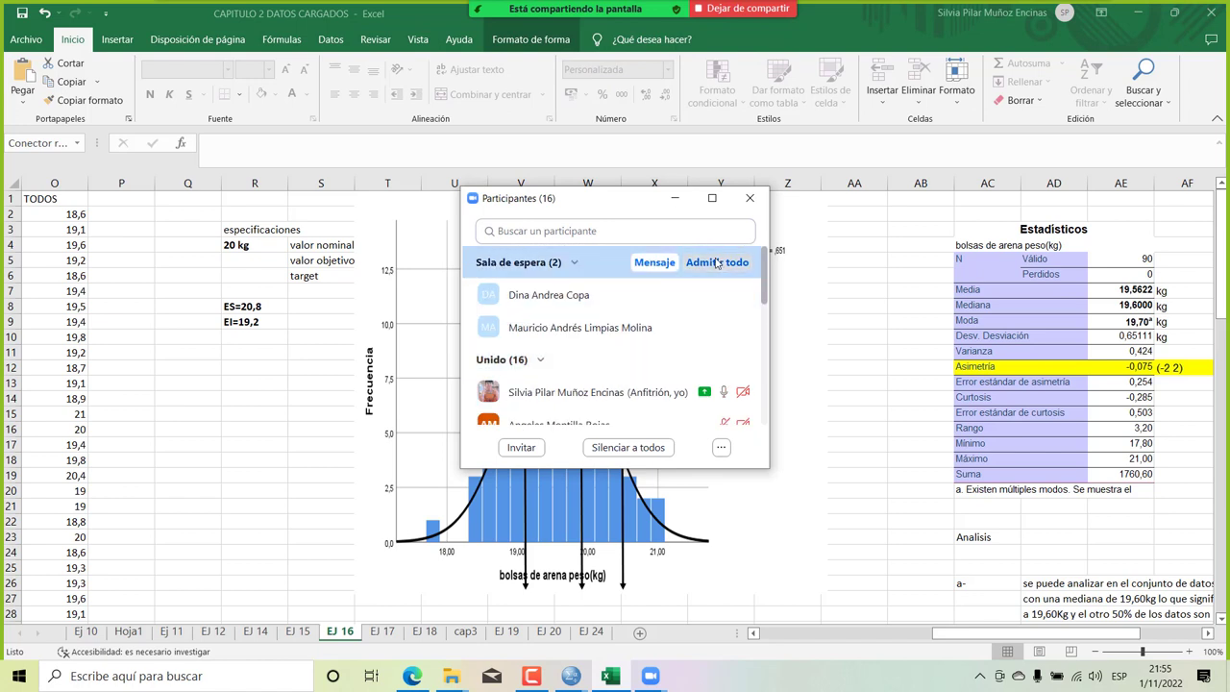
click(749, 200)
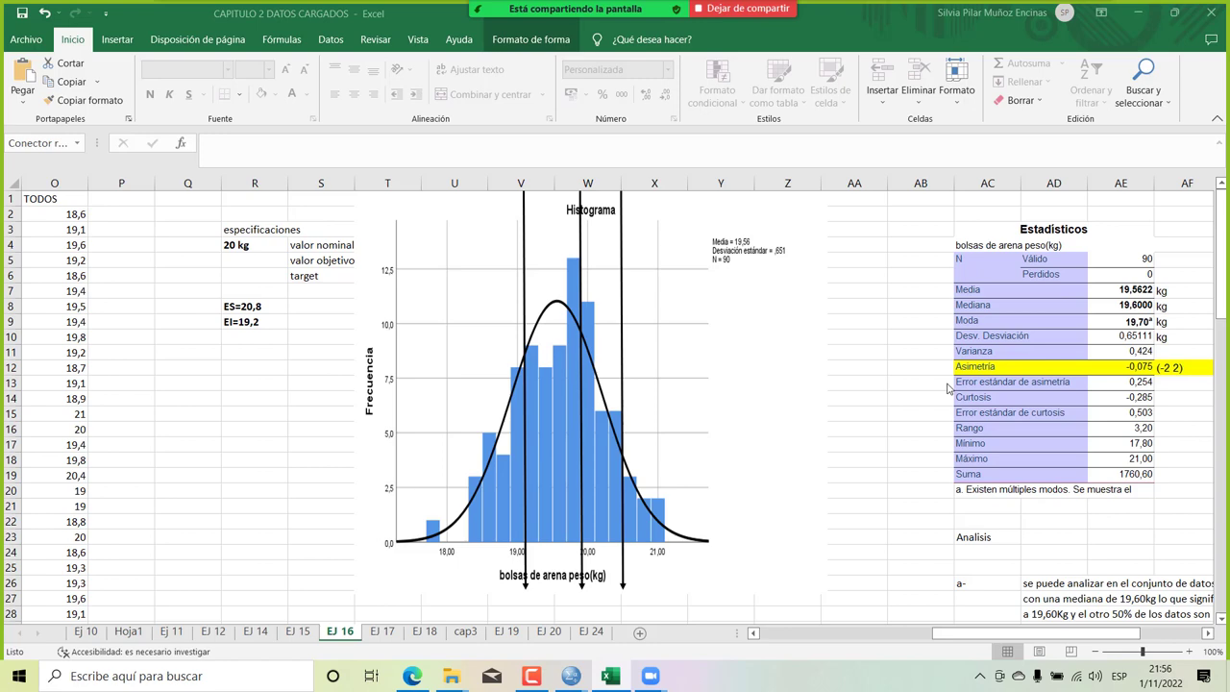
Review the histogram, the statistics and the written analysis beneath them, and select the "a-" cell AC26.
scroll(946, 387, right, 3)
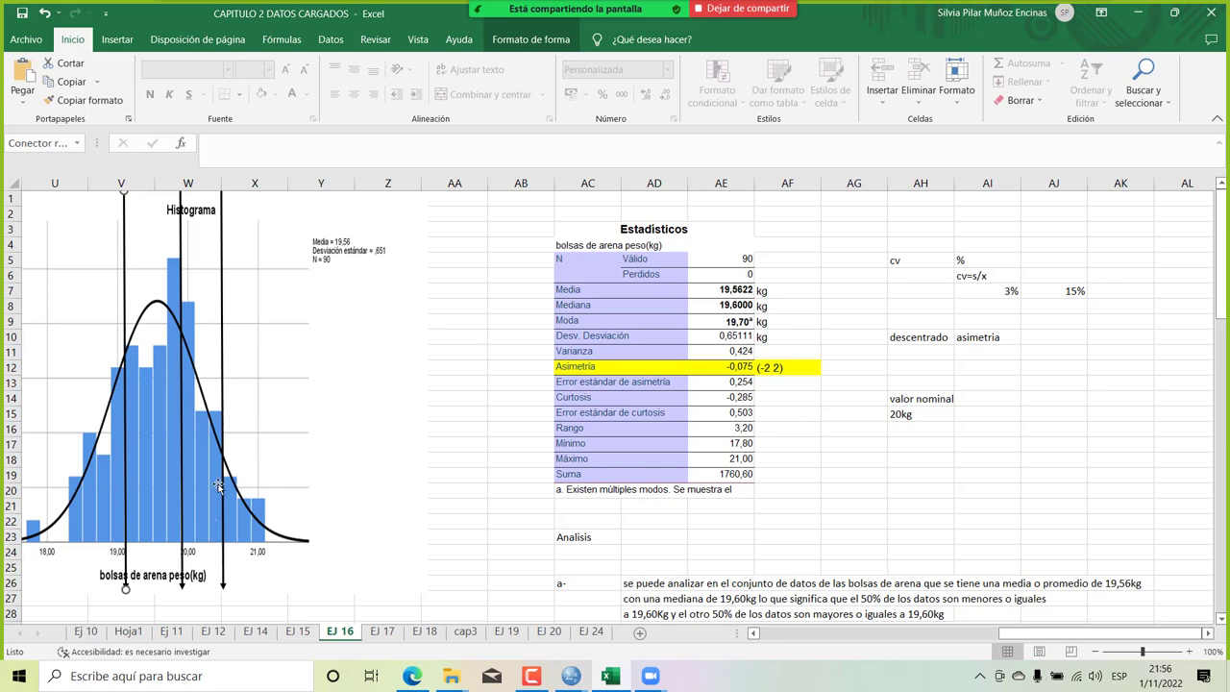
scroll(219, 486, left, 2)
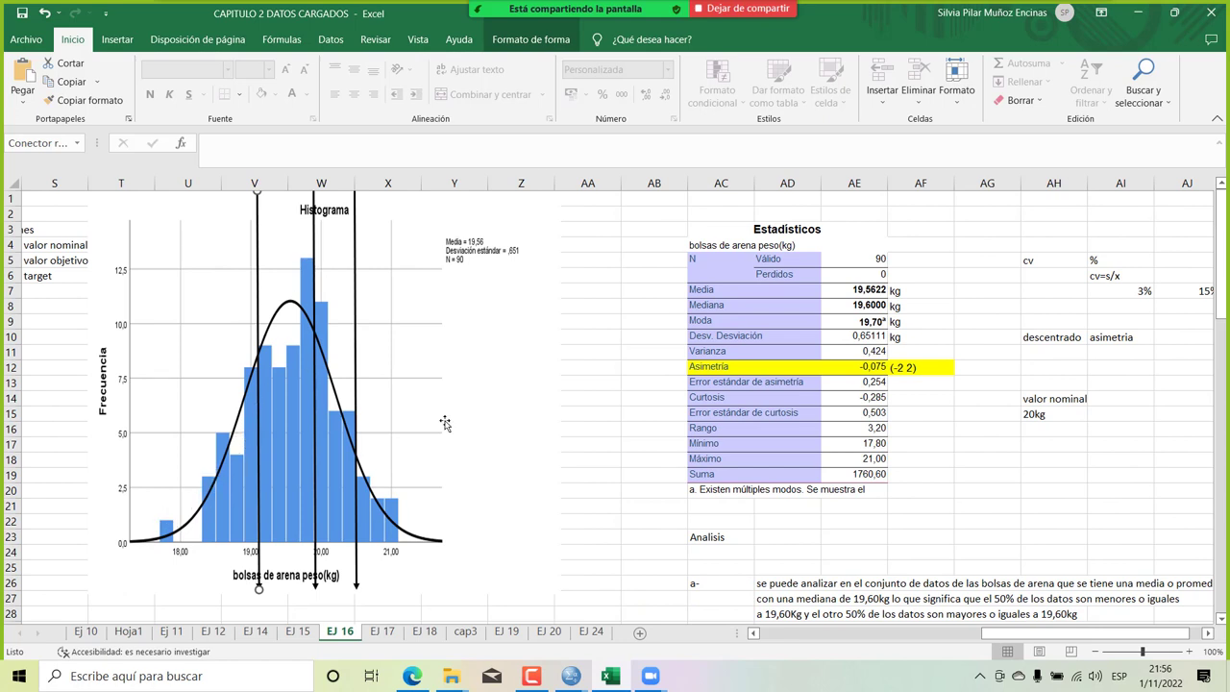
scroll(803, 406, down, 6)
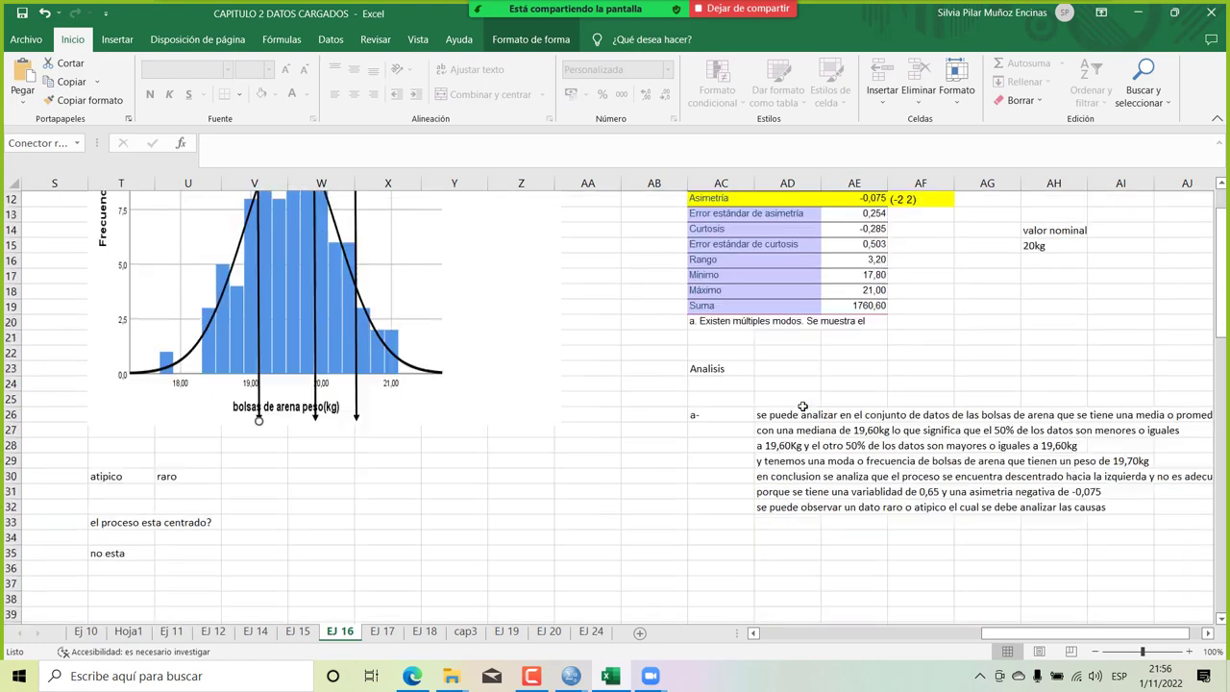
scroll(802, 407, up, 1)
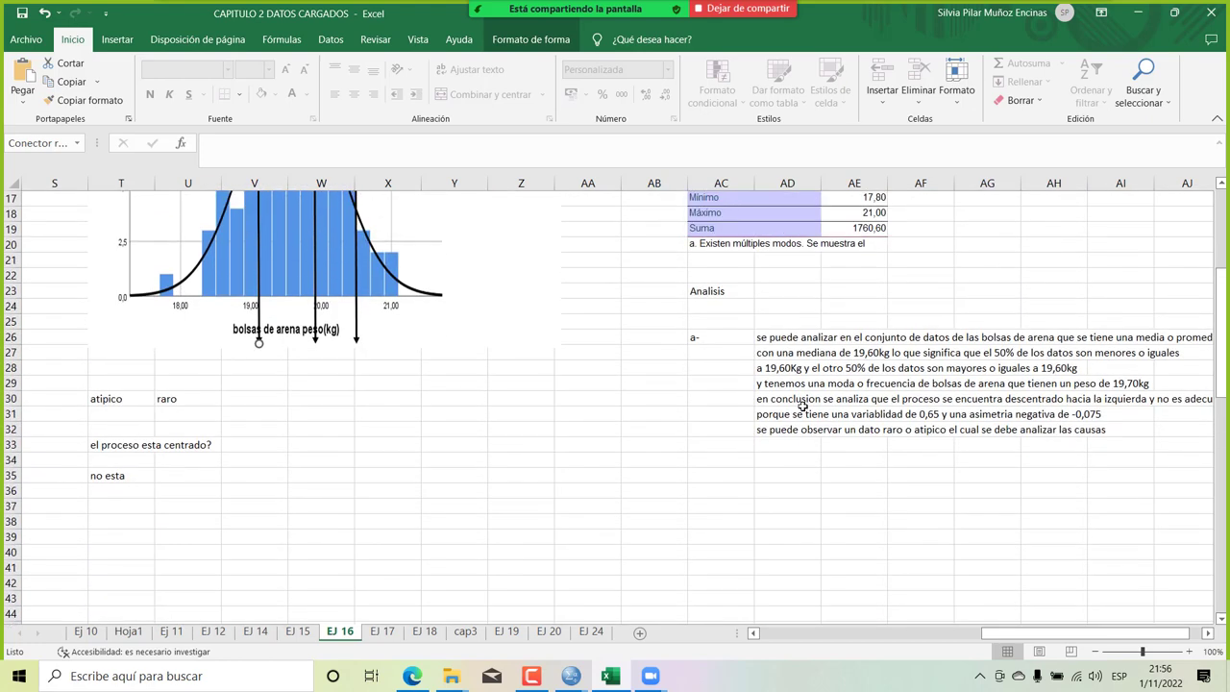
click(716, 335)
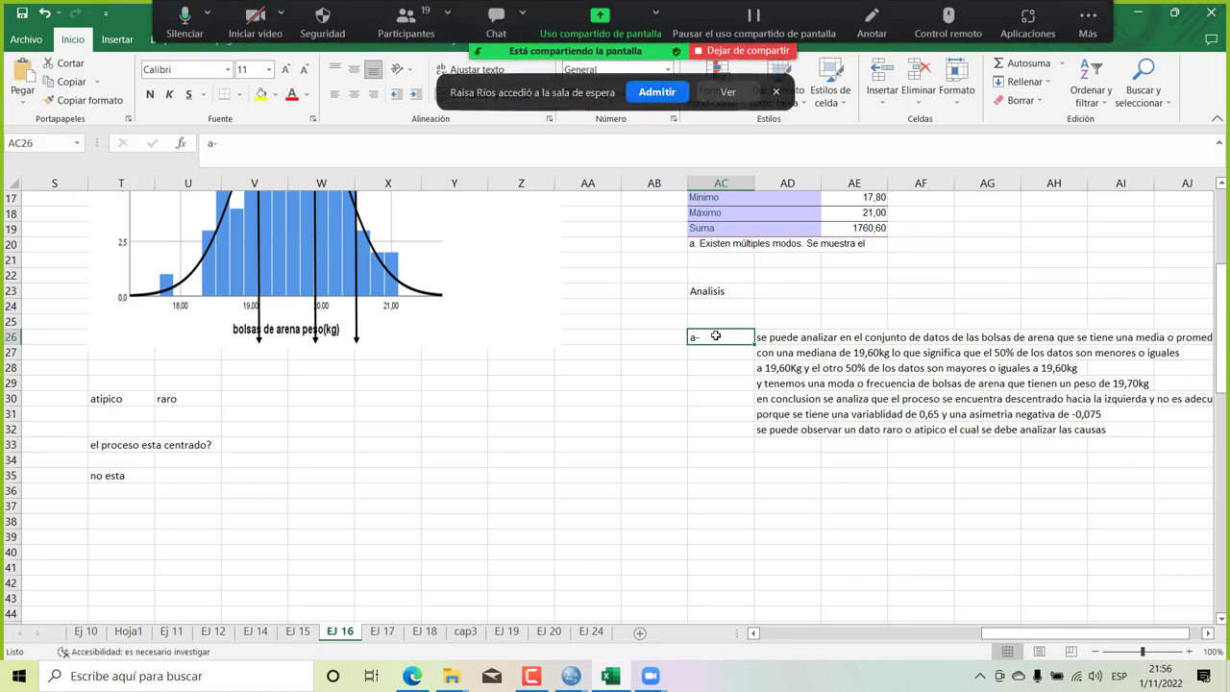
Admit the participant in the waiting room and bring the histogram with its ES and EI specifications back into view.
click(663, 92)
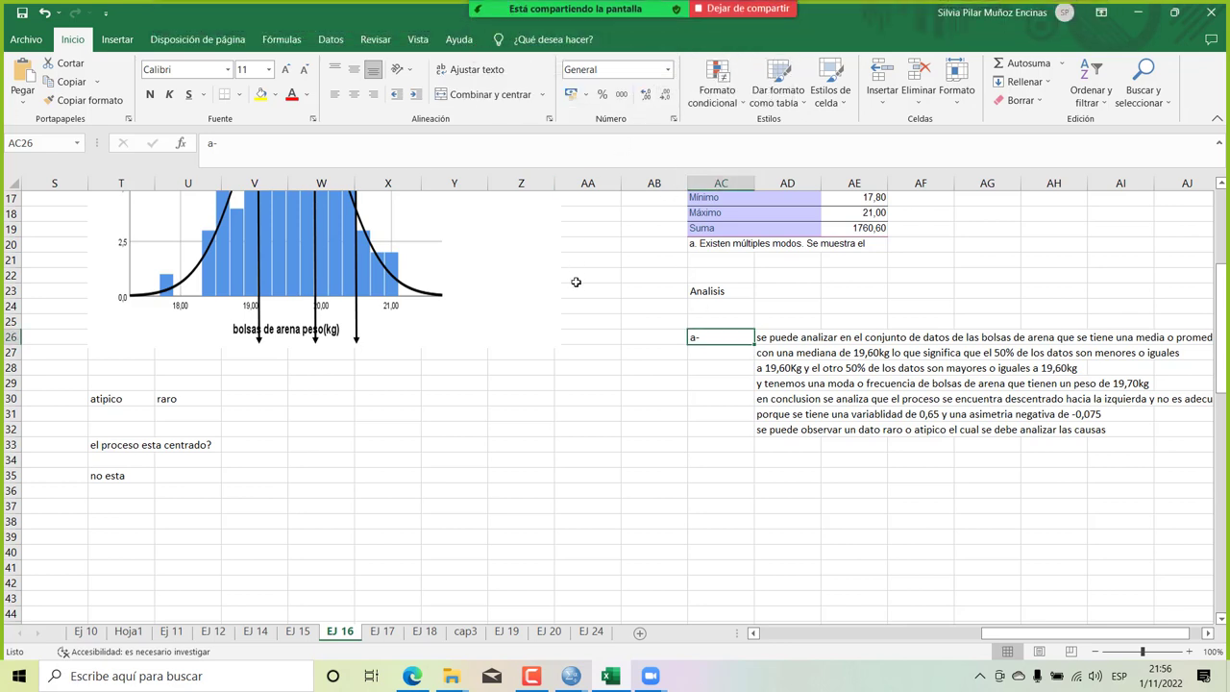
scroll(575, 281, up, 2)
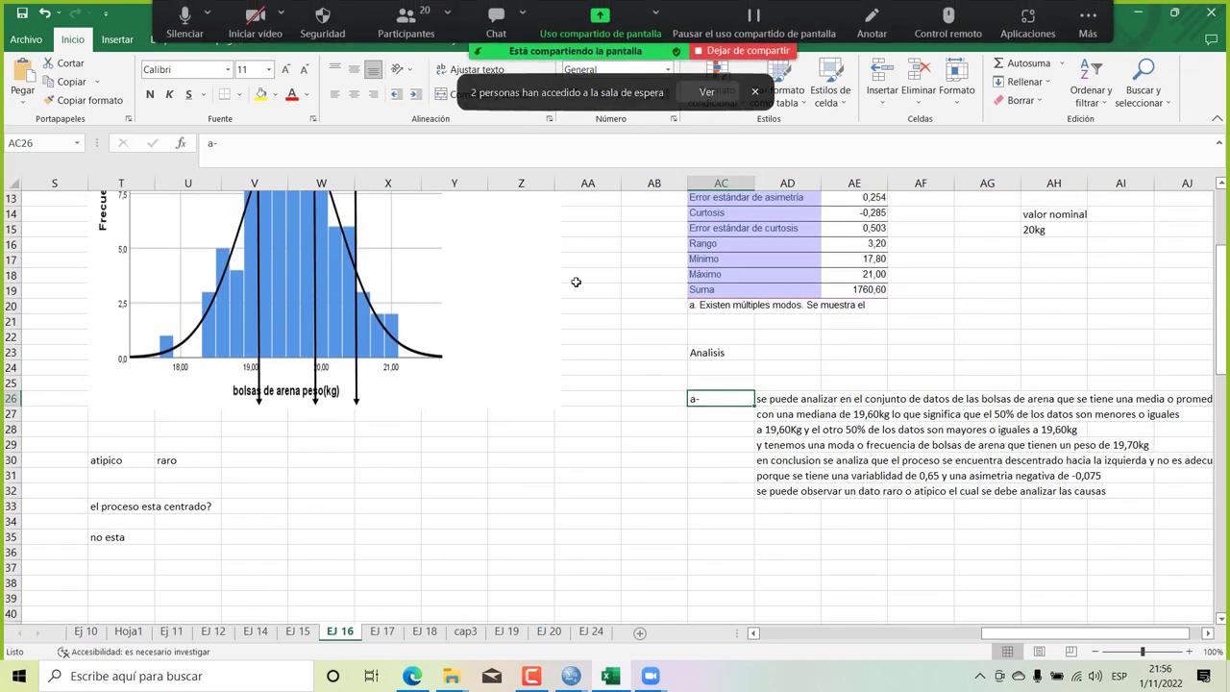
scroll(576, 282, up, 2)
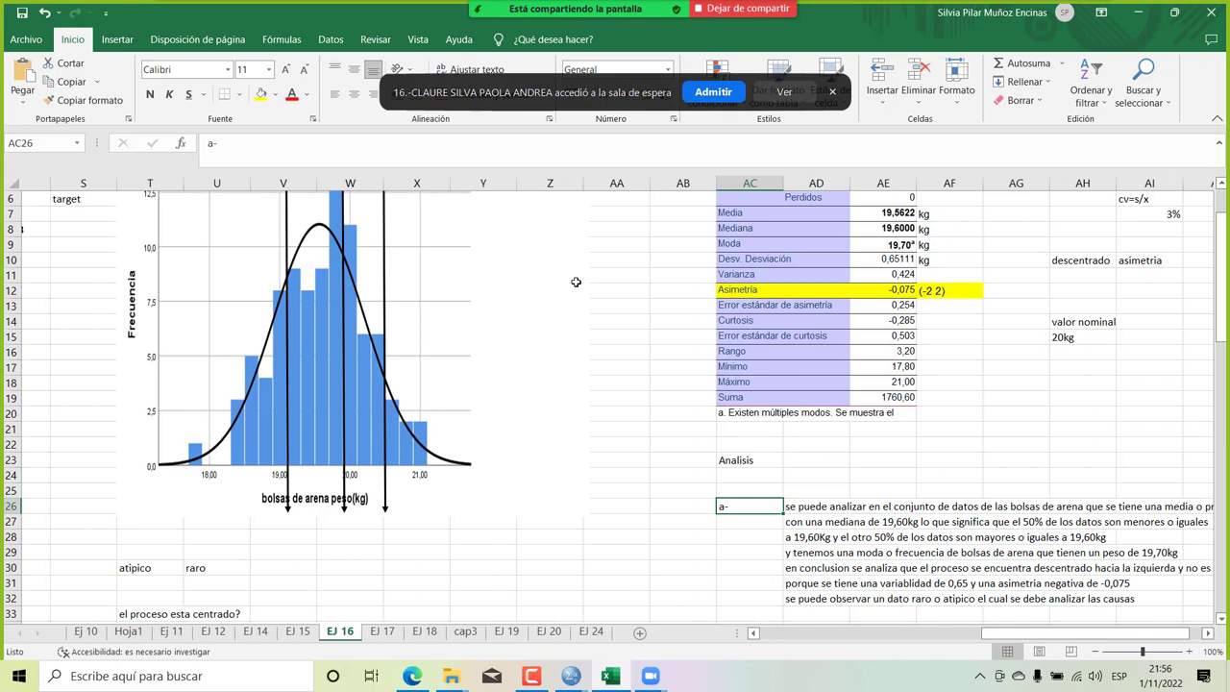
scroll(575, 282, left, 2)
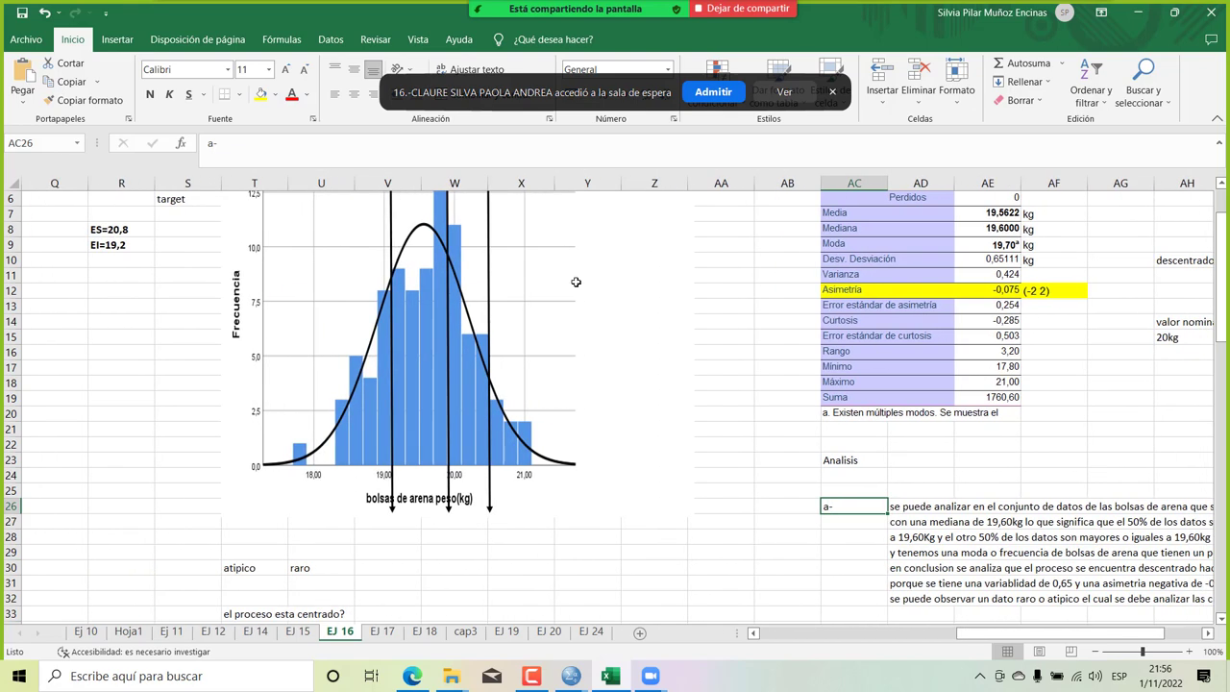
Consult the reference histograms in the PDF in Edge while admitting the waiting participant, and return to the histogram in Excel.
click(422, 678)
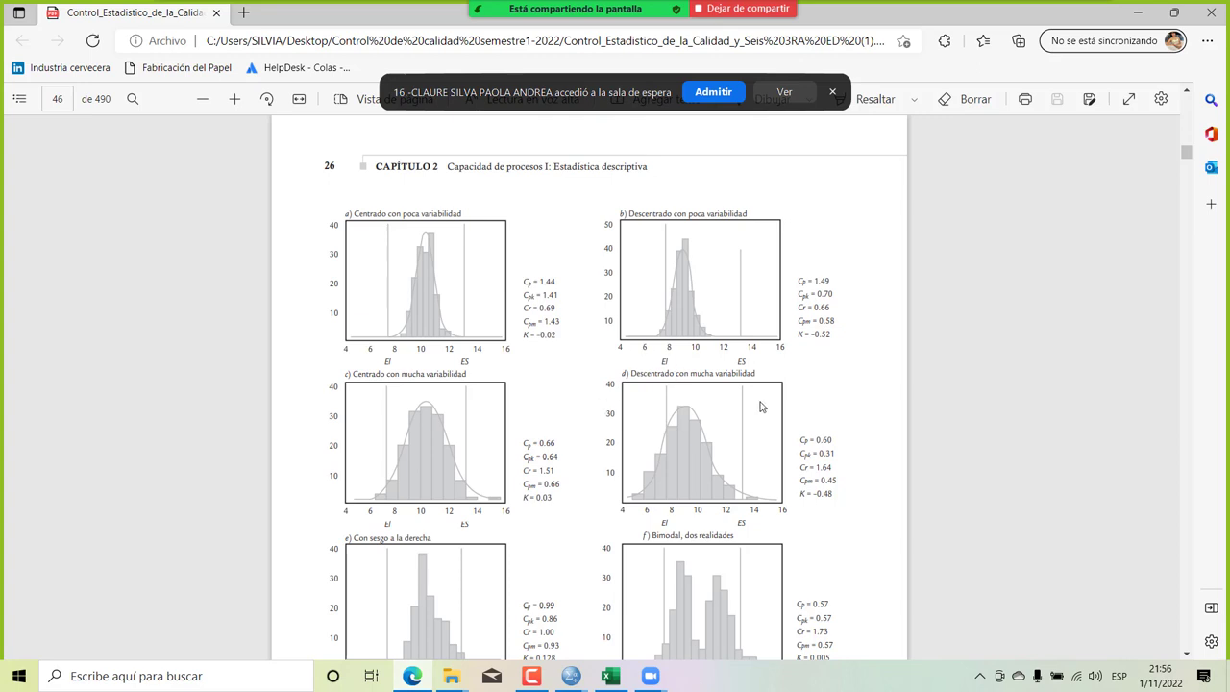
click(719, 97)
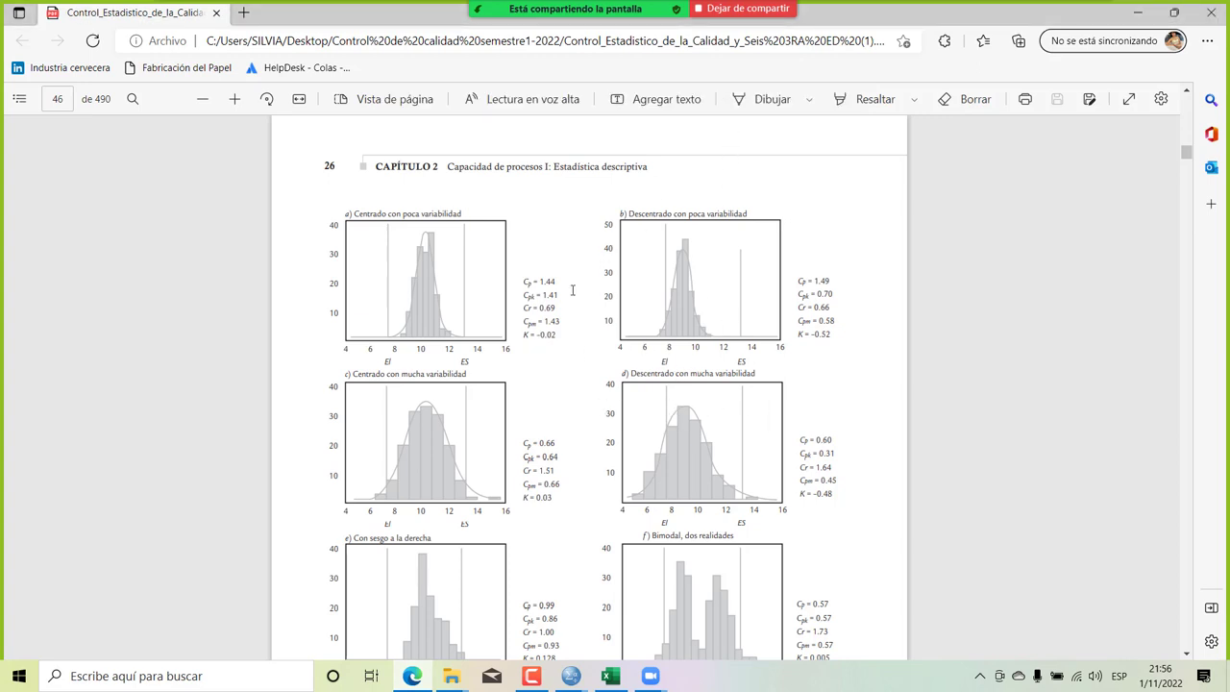
mouse_move(603, 679)
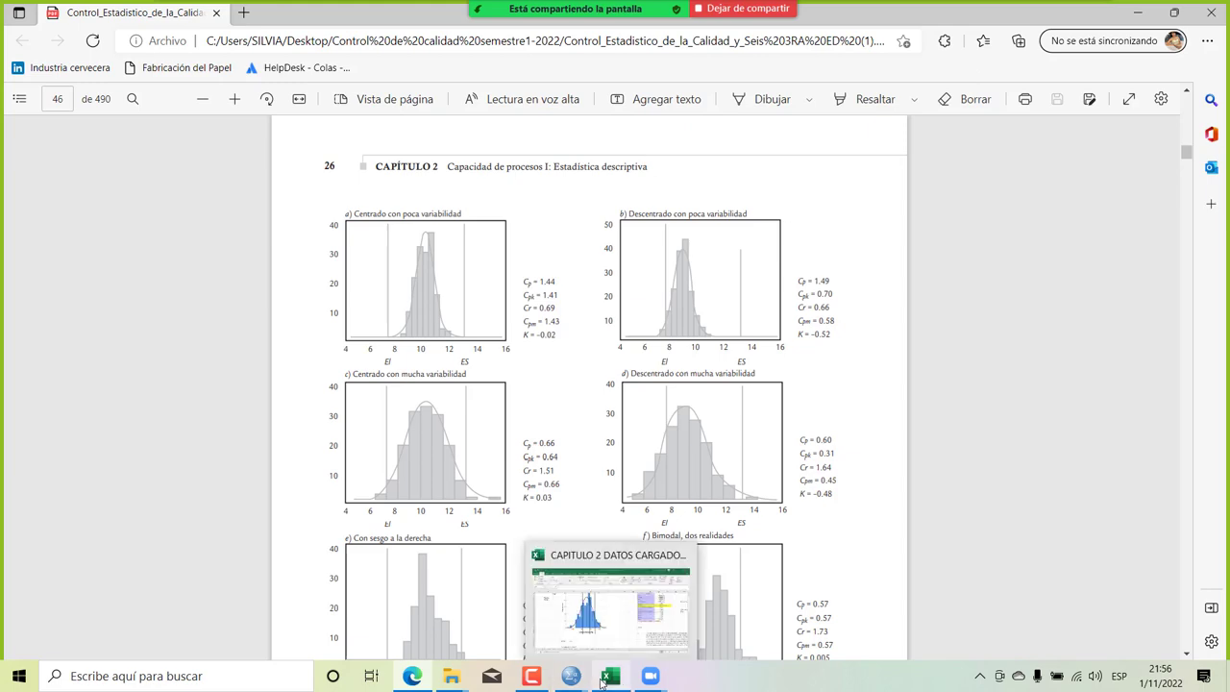
click(581, 608)
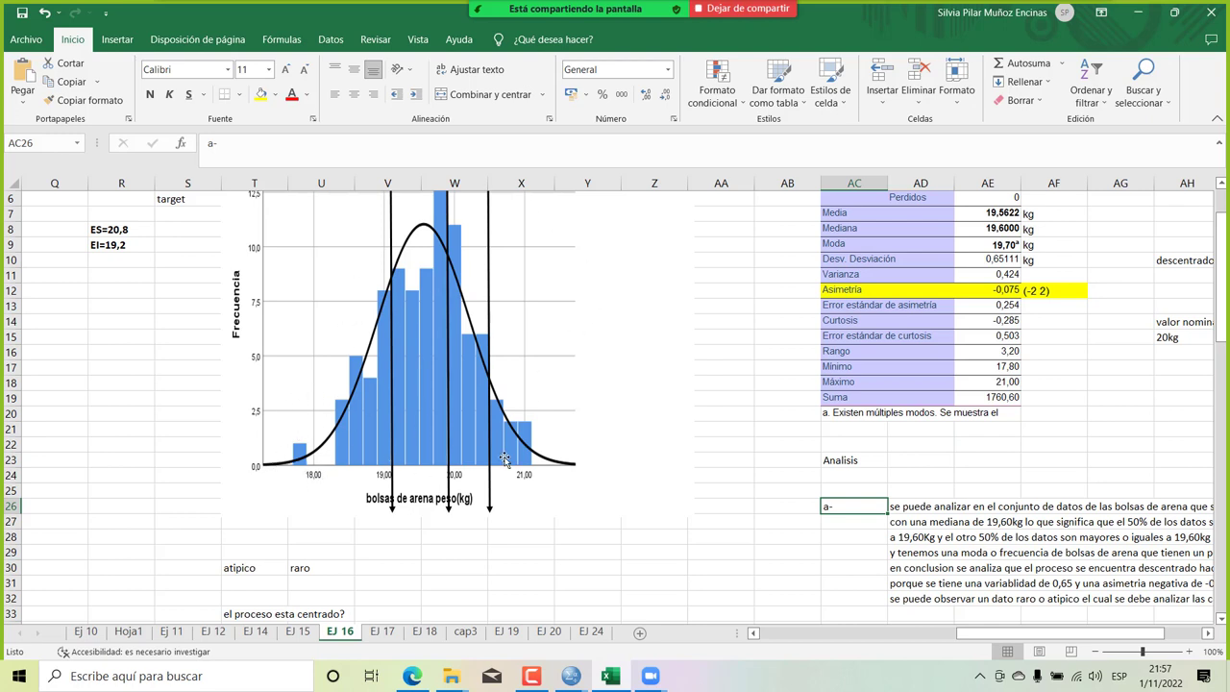
Enter the heading "histograma" in cell W33, beside the "el proceso esta centrado?" question.
scroll(504, 459, down, 2)
click(454, 507)
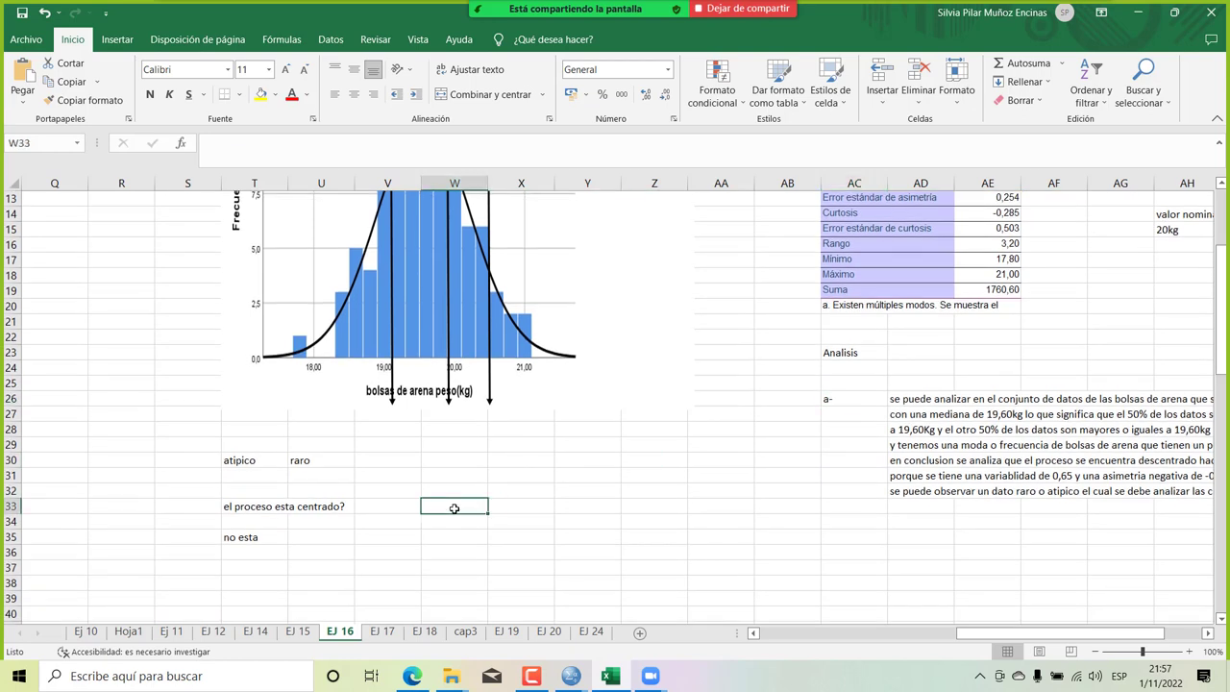
text(his)
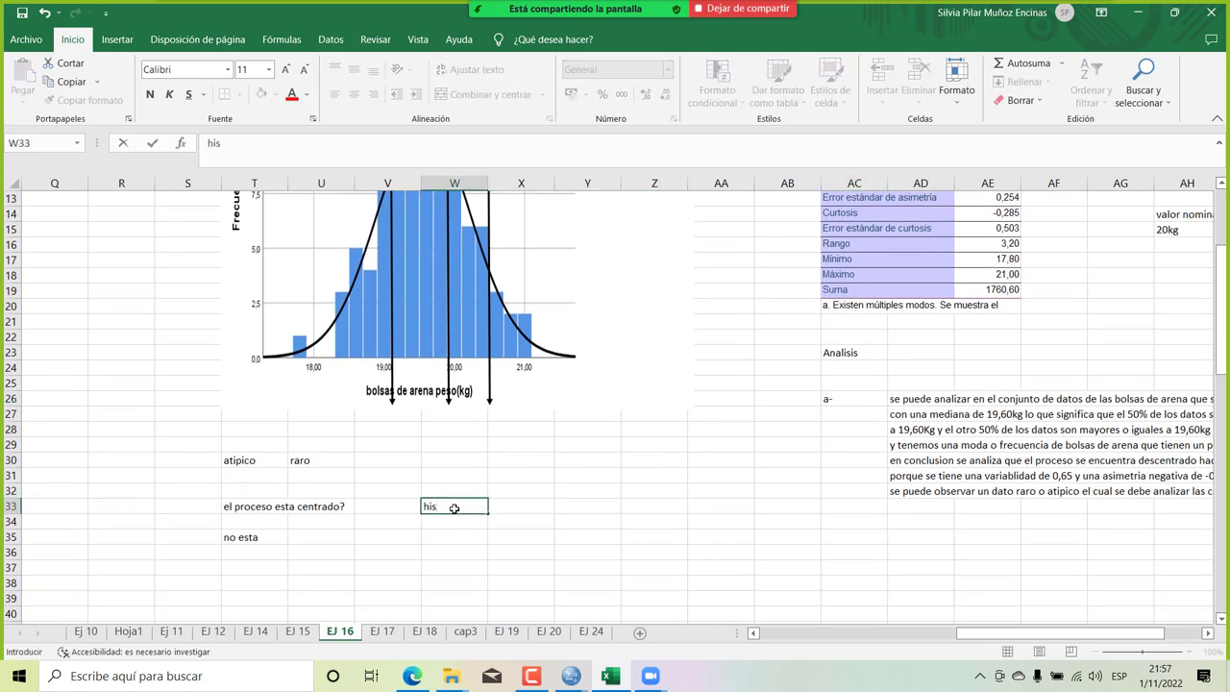
text(tograma)
key(Return)
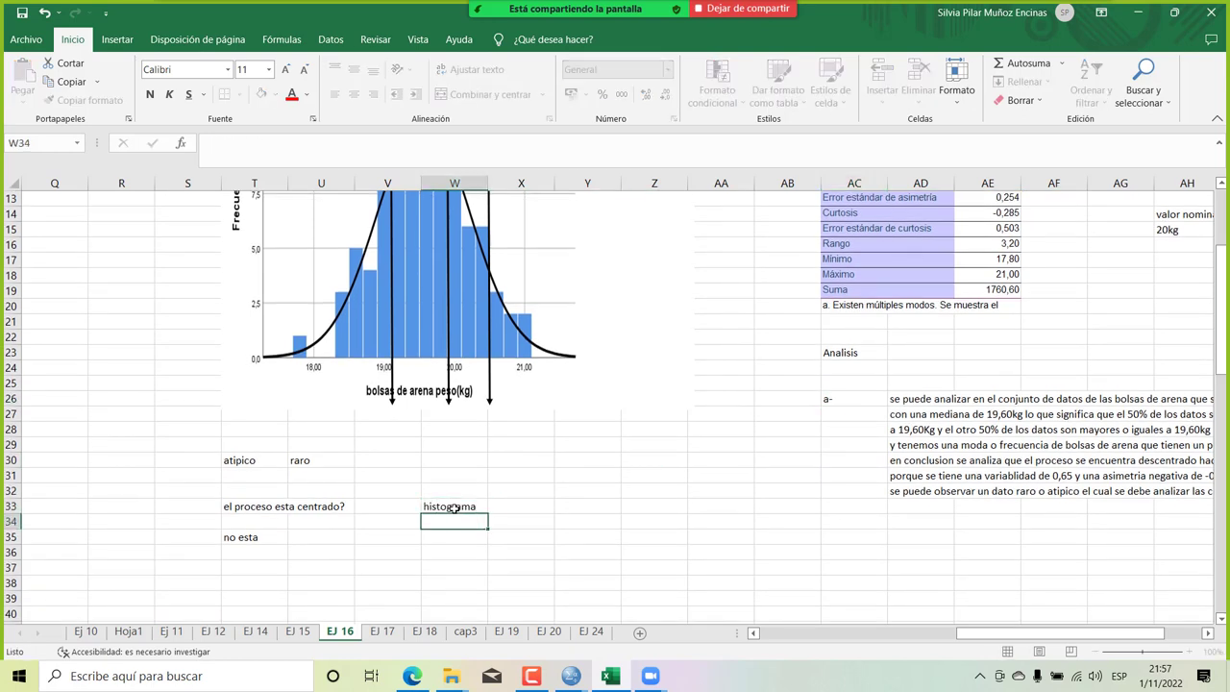
Write "se puede observar en los estadisticos que el proceso esta descentrado y tiene una asimetria" in W34.
scroll(411, 313, up, 2)
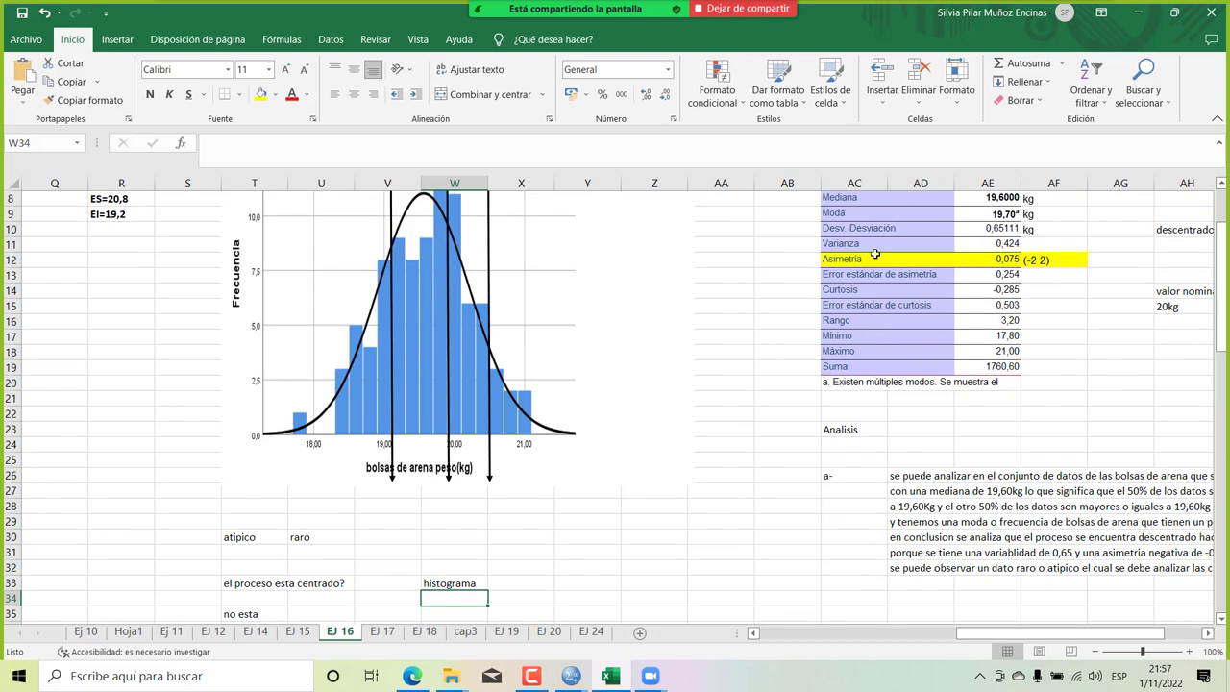
scroll(874, 275, up, 1)
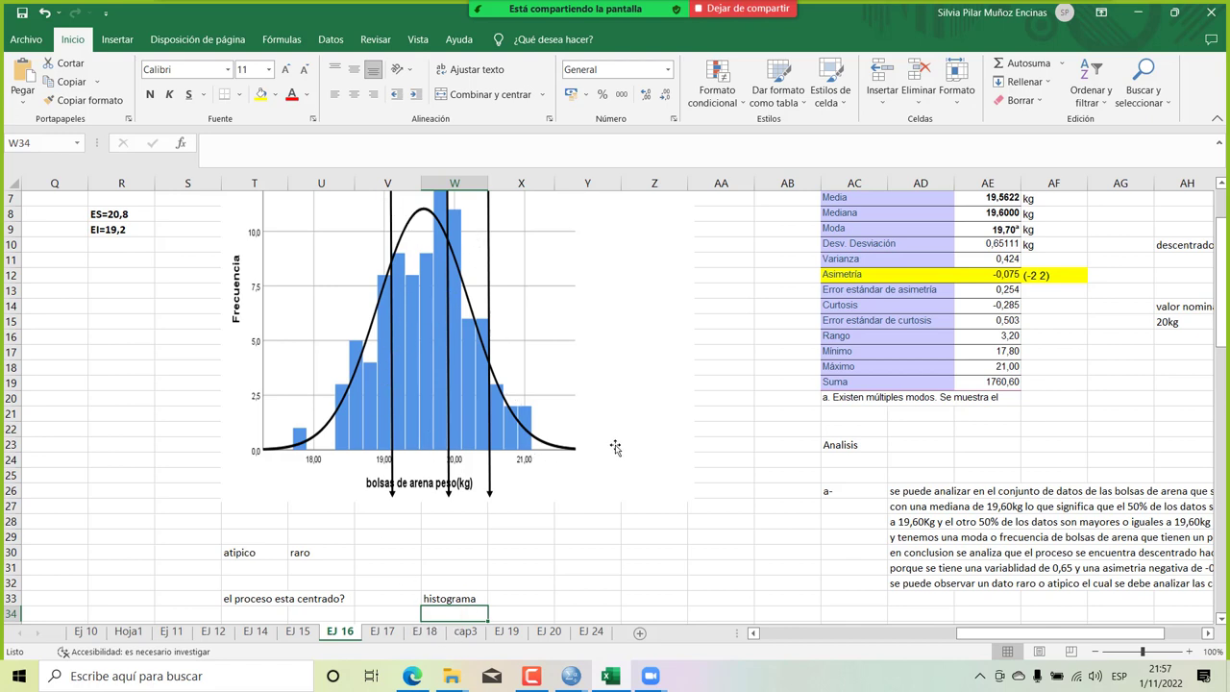
text(se p)
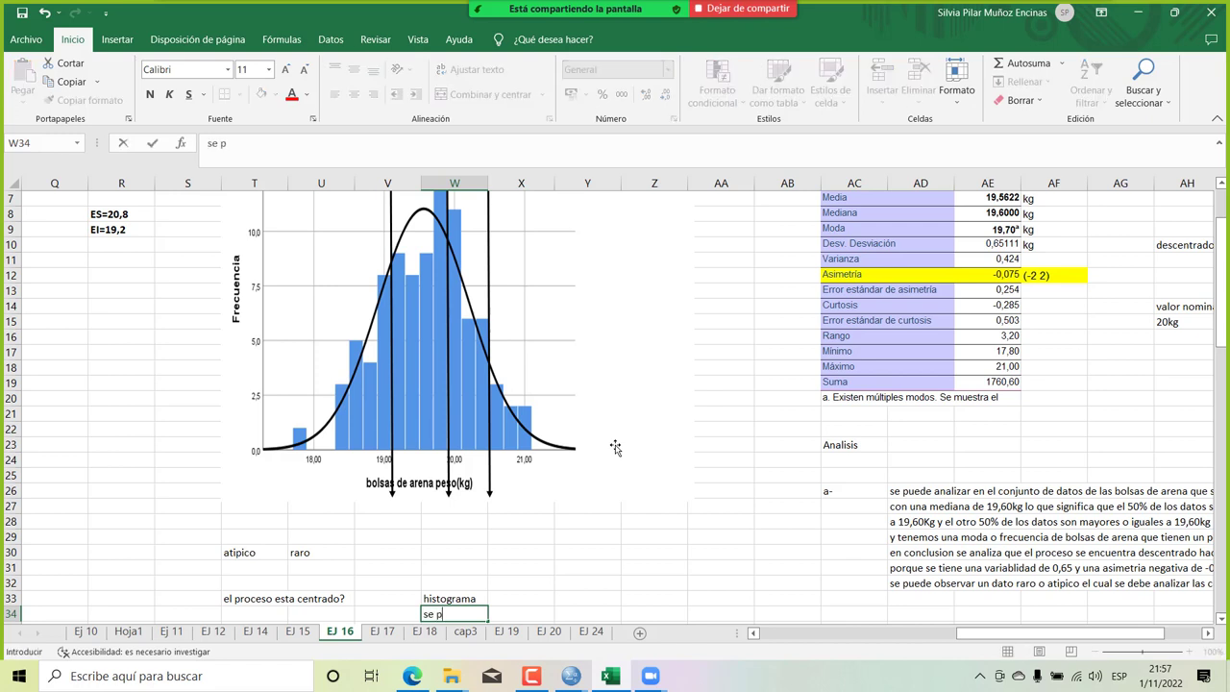
text(uede observar en los estadiscti)
key(BackSpace)
text(ticos que el proceso esta desce)
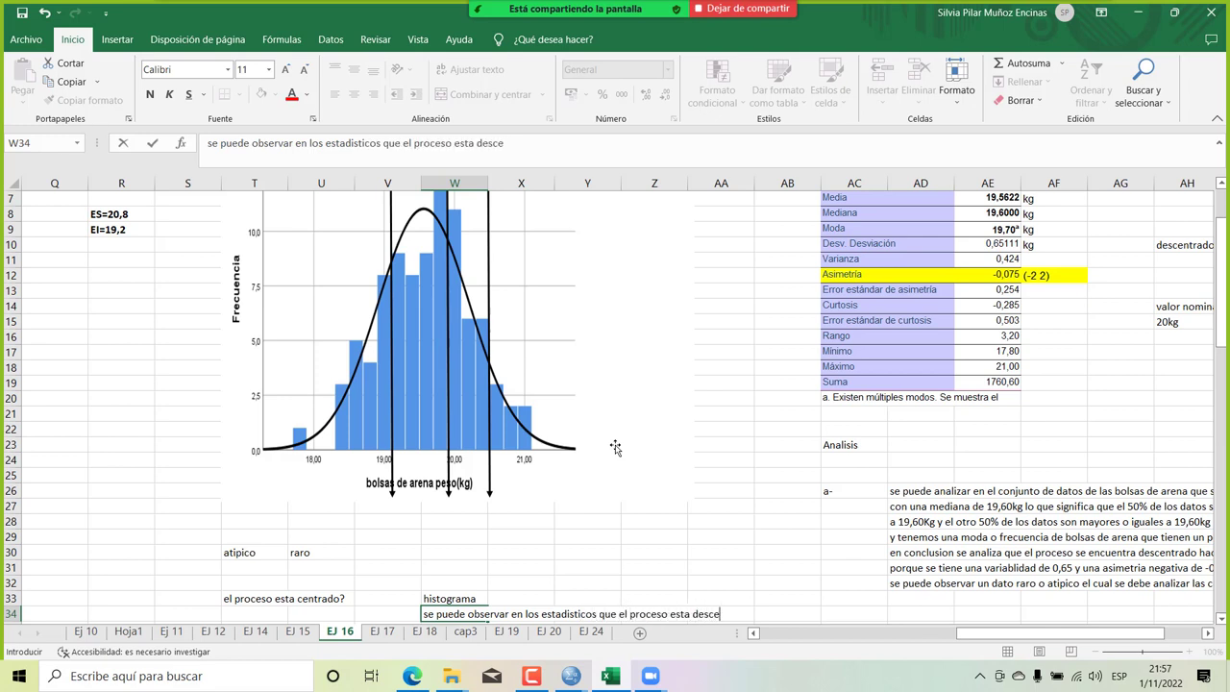
text(ntrado y tiene una asitem)
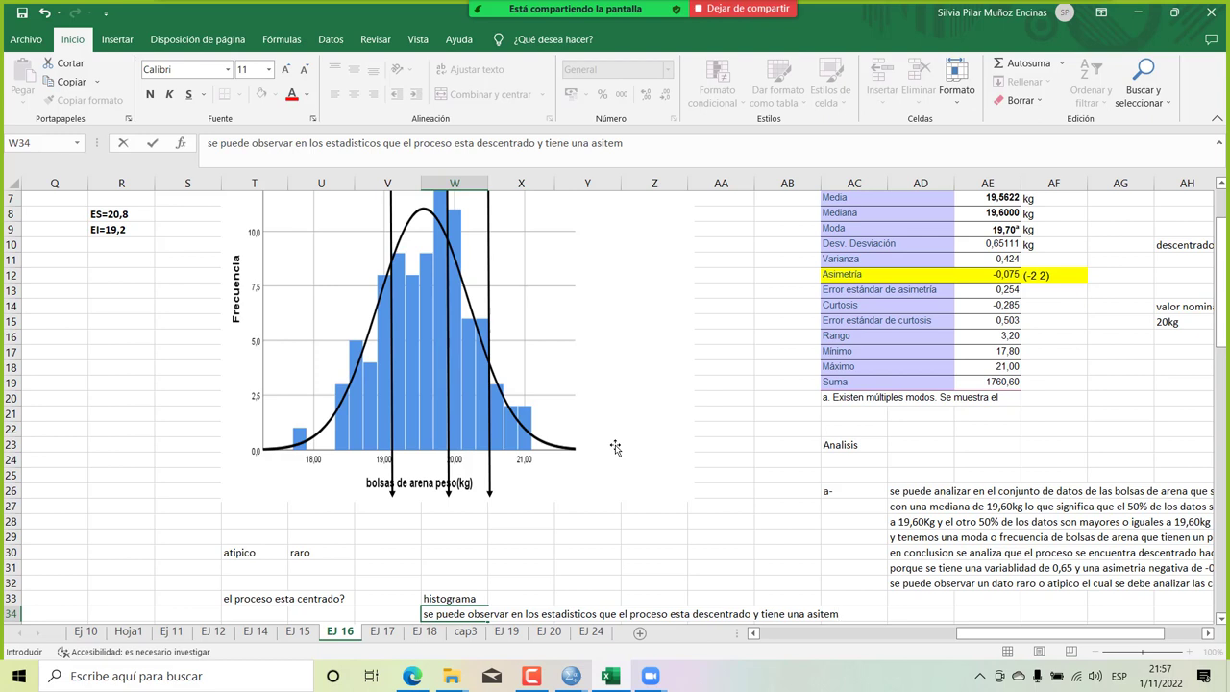
key(BackSpace)
key(BackSpace)
key(BackSpace)
text(metria)
key(Return)
Continue the interpretation in W35 with "negativa, no se esta cumpliendo con lo establecido se sugiere mejorar".
text(negativa)
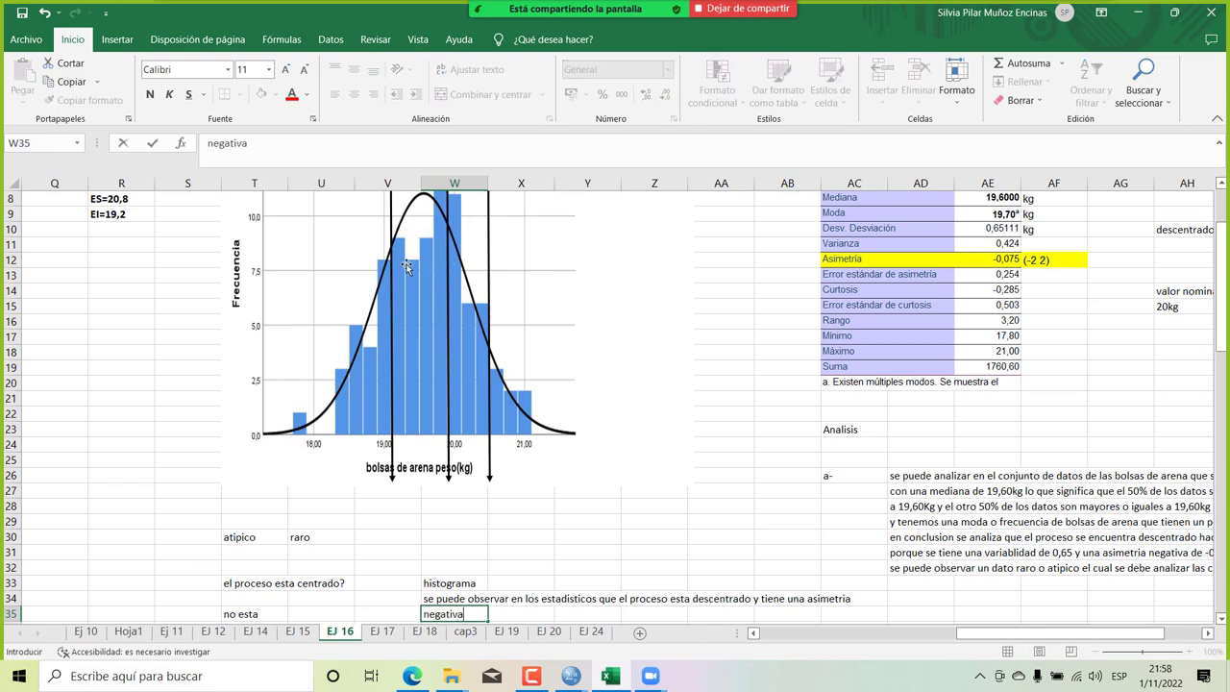
scroll(434, 278, up, 1)
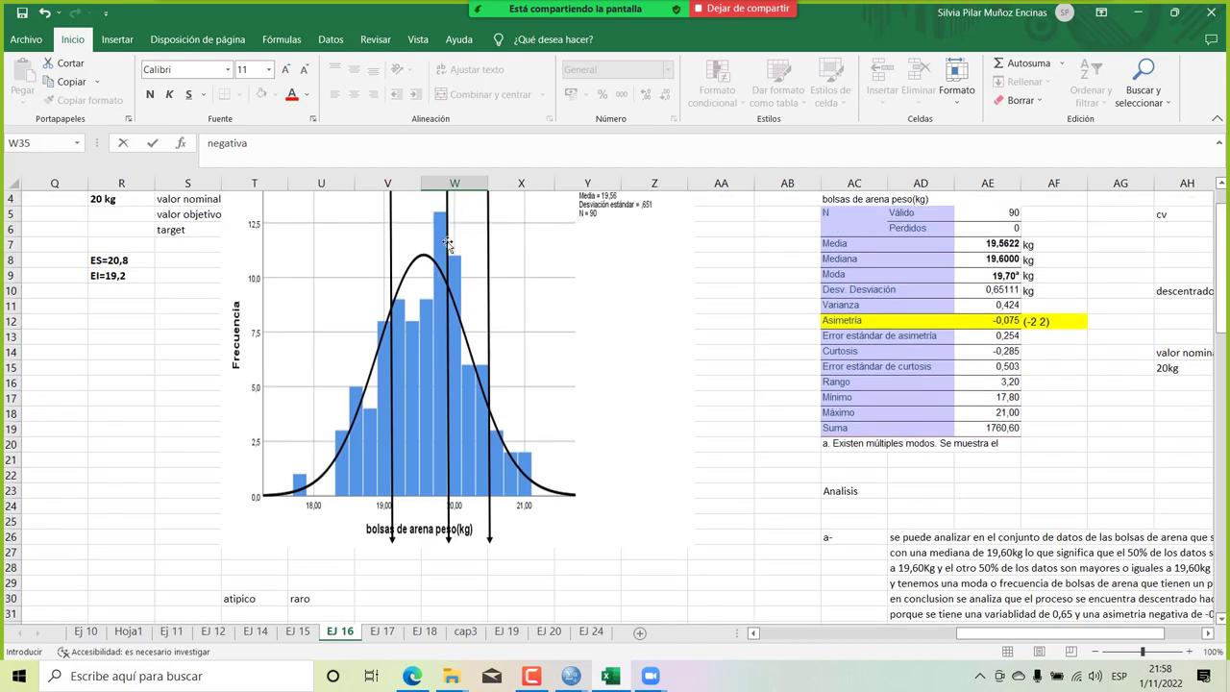
click(447, 243)
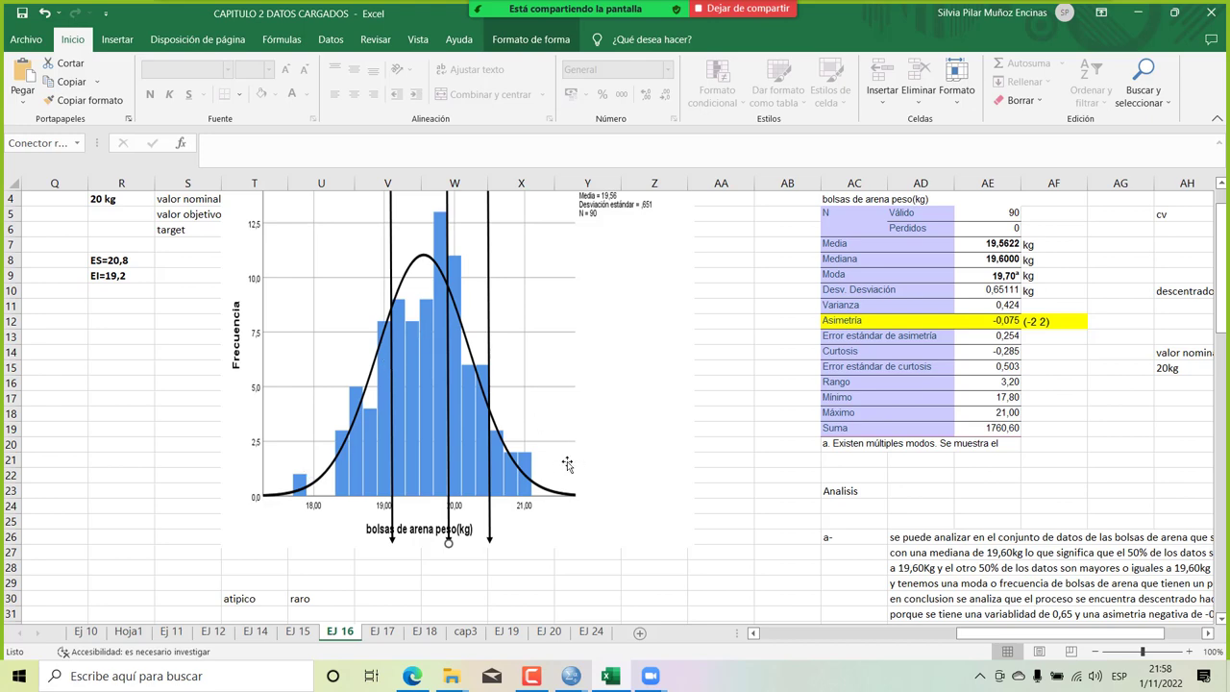
scroll(457, 583, down, 2)
click(452, 567)
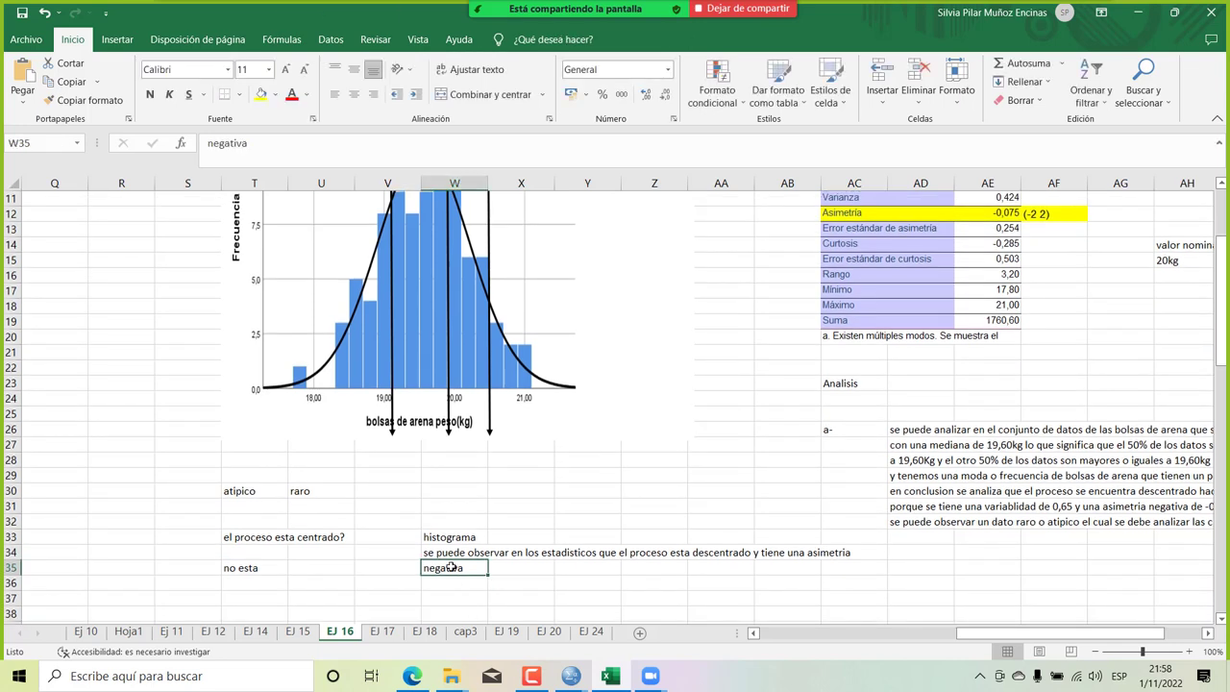
double_click(472, 568)
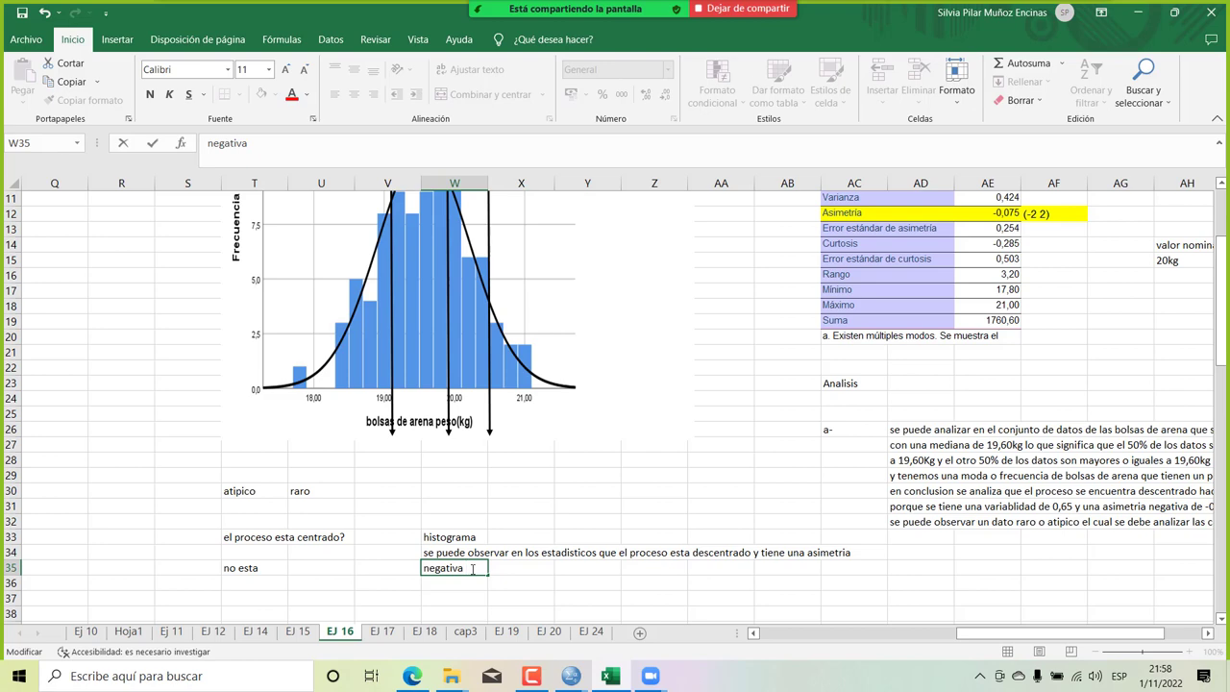
scroll(407, 456, up, 2)
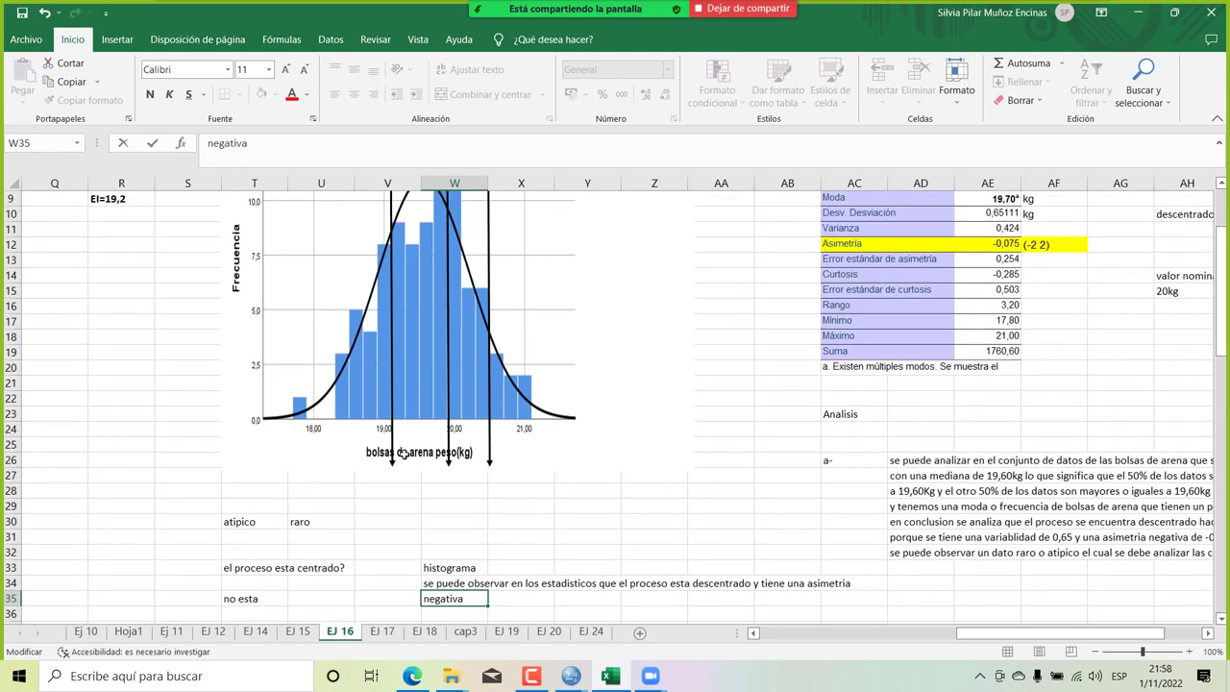
scroll(549, 453, down, 1)
text(, no se esta cum)
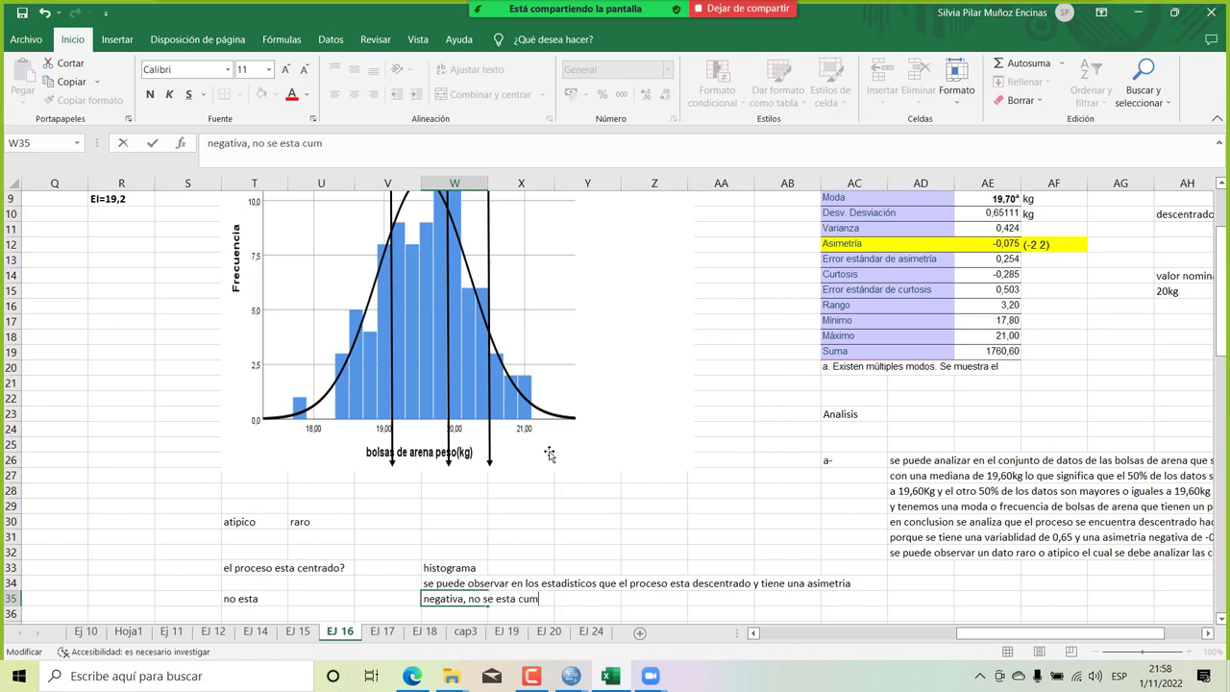
text(pliendo con )
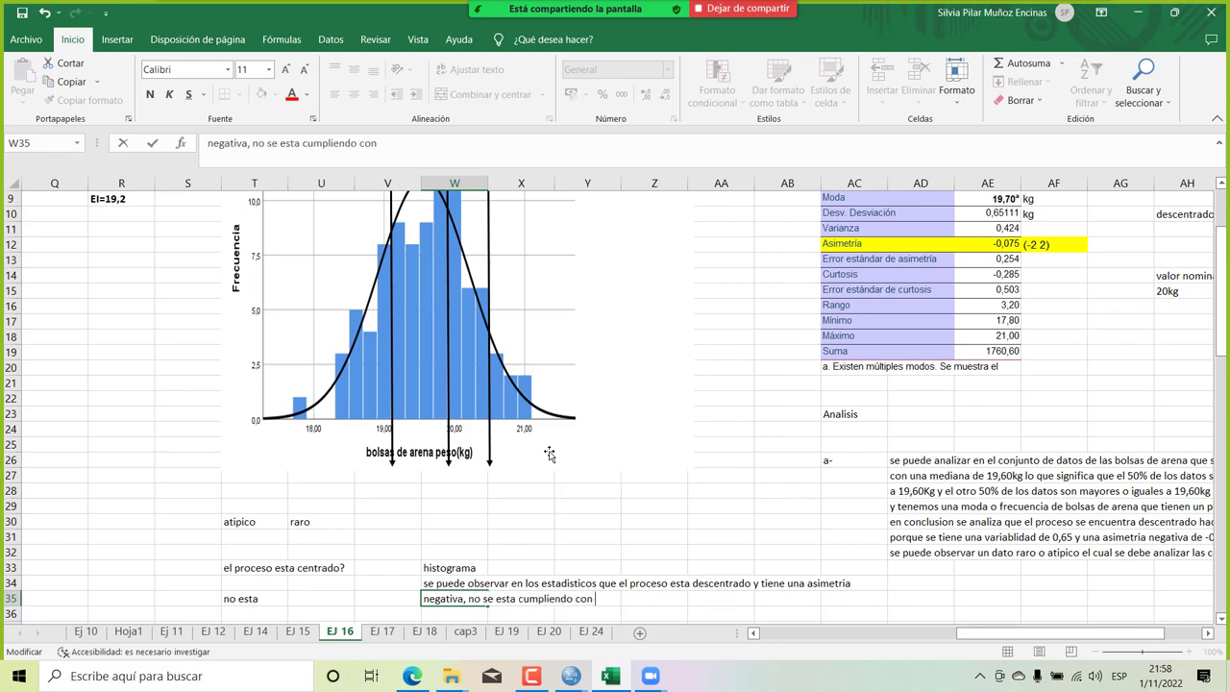
text(lo establecido se su)
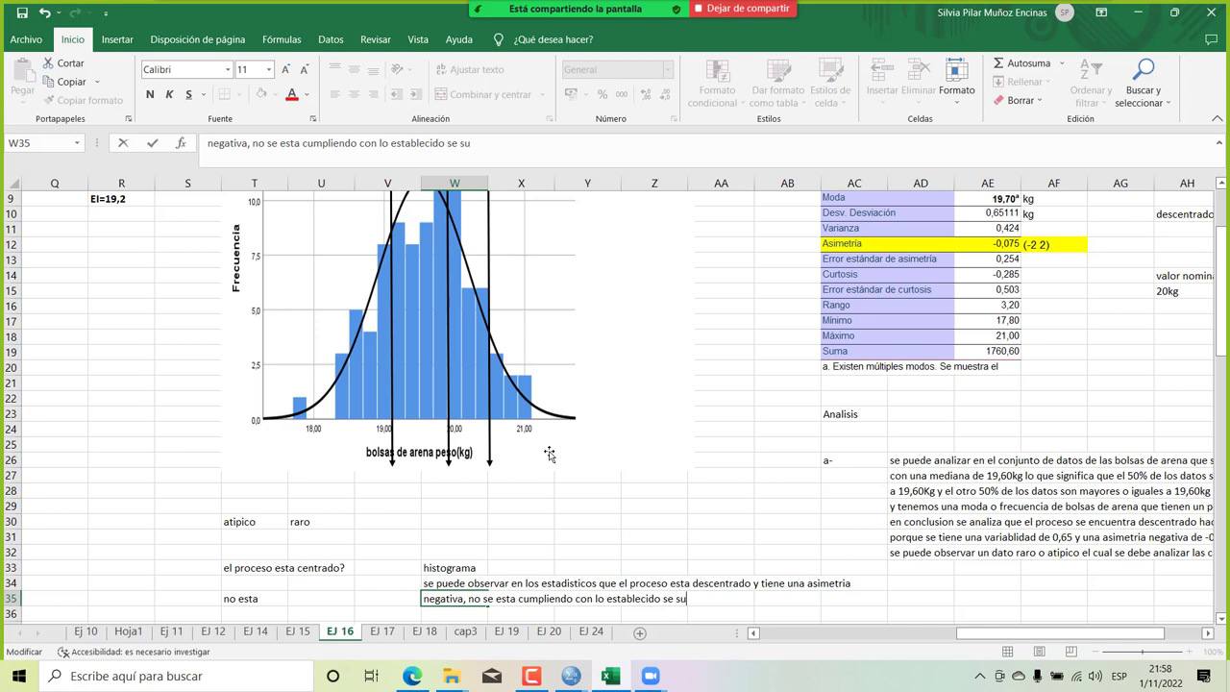
text(giere mejorar)
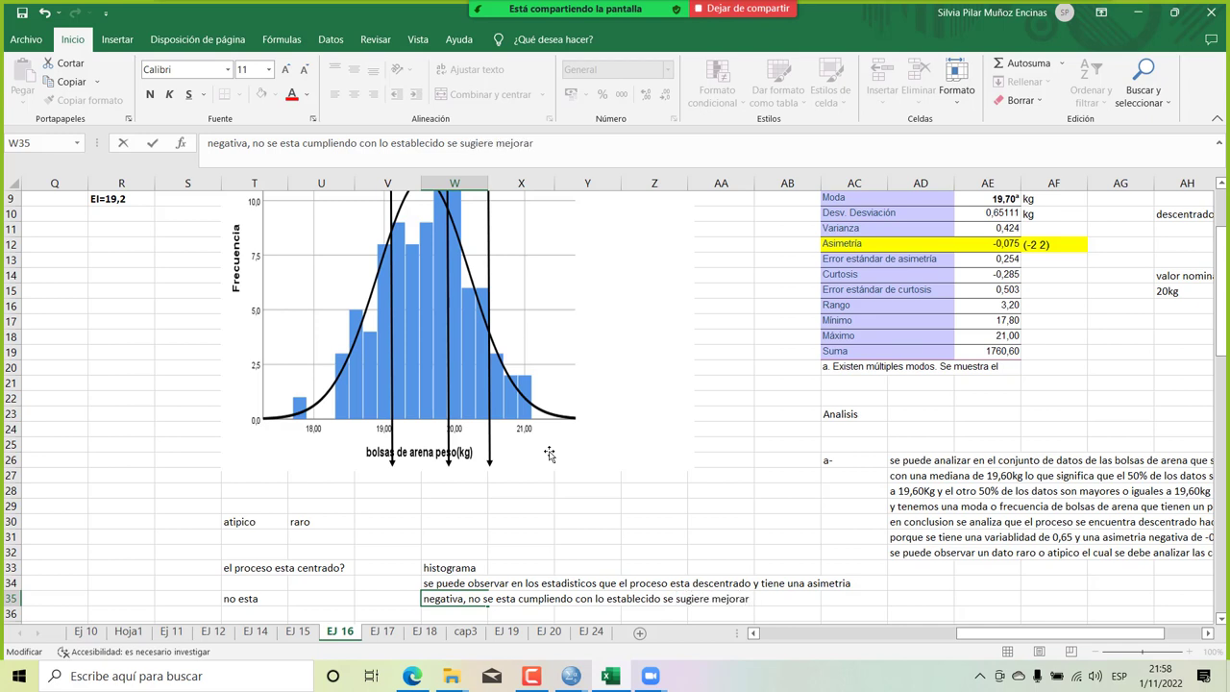
key(Return)
Add "se tiene varias bolsas de arena que tienen un peso menor a lo especificado o requerido" in W36.
text(se t)
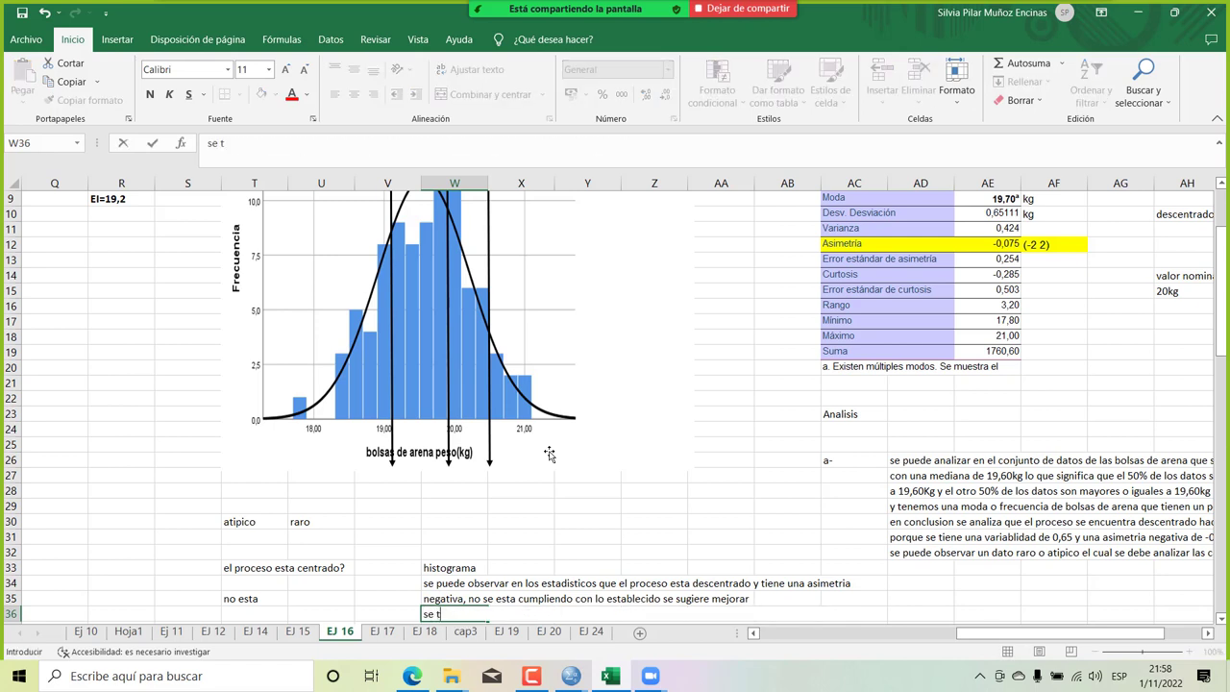
text(iene varias bolsas )
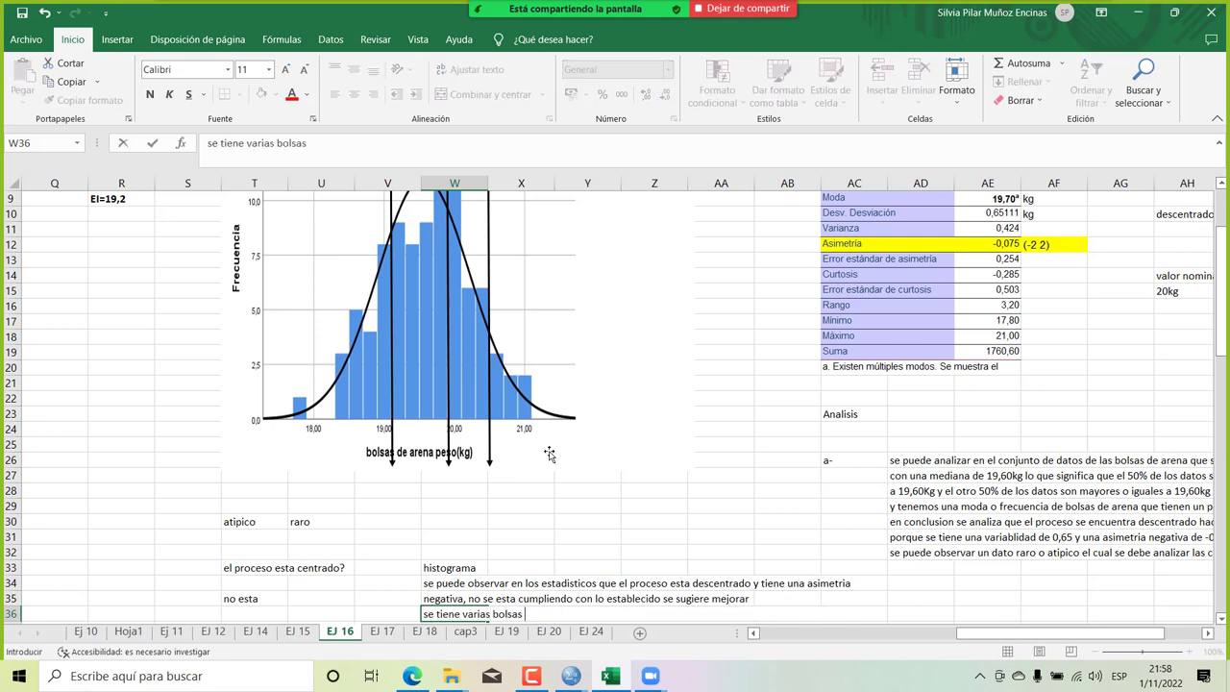
text(de arena que tien)
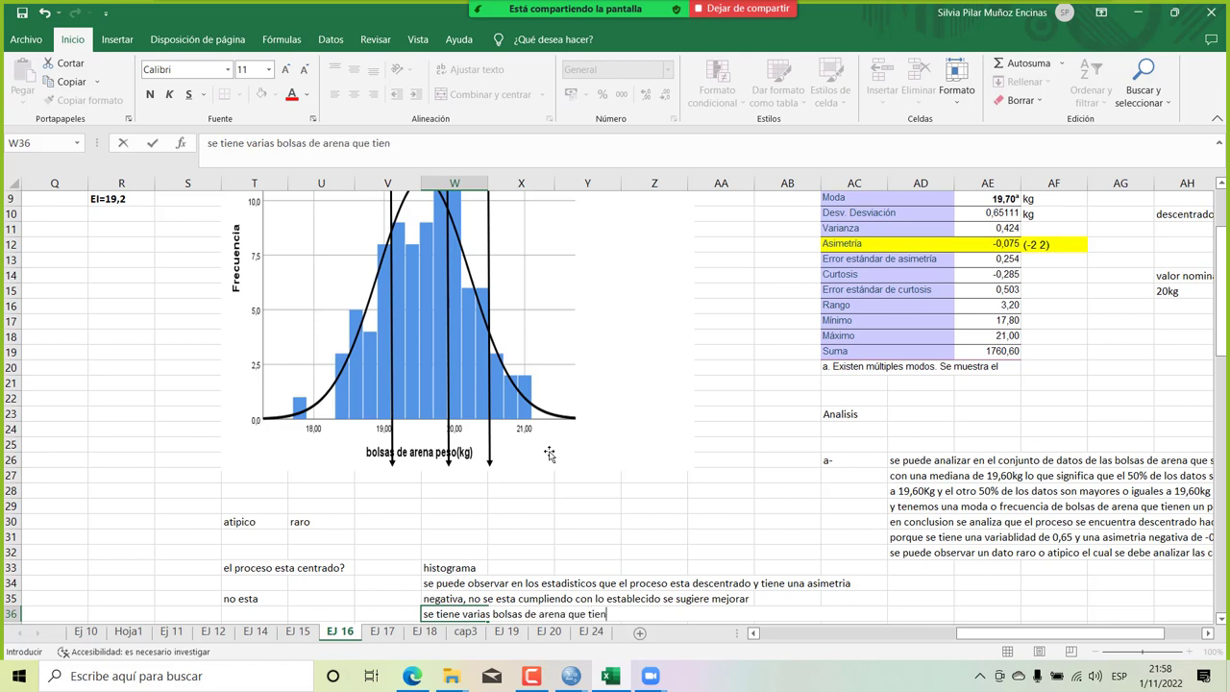
text(en un peso menor a)
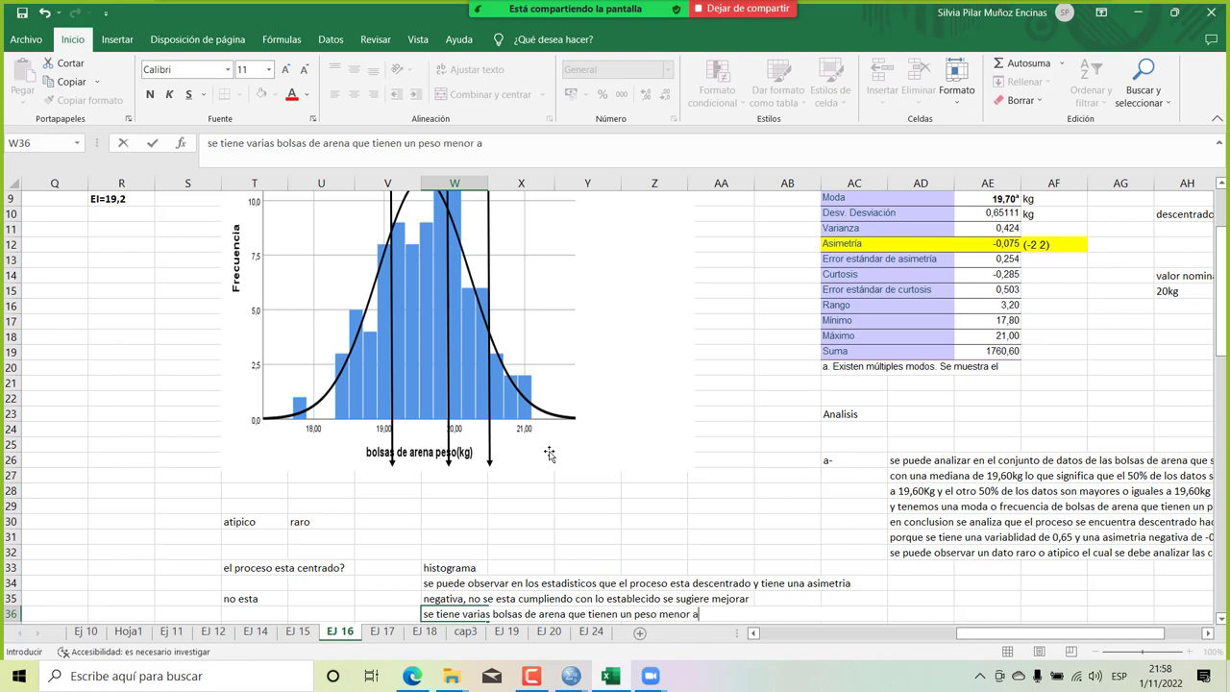
text( lo especificac)
text(ado )
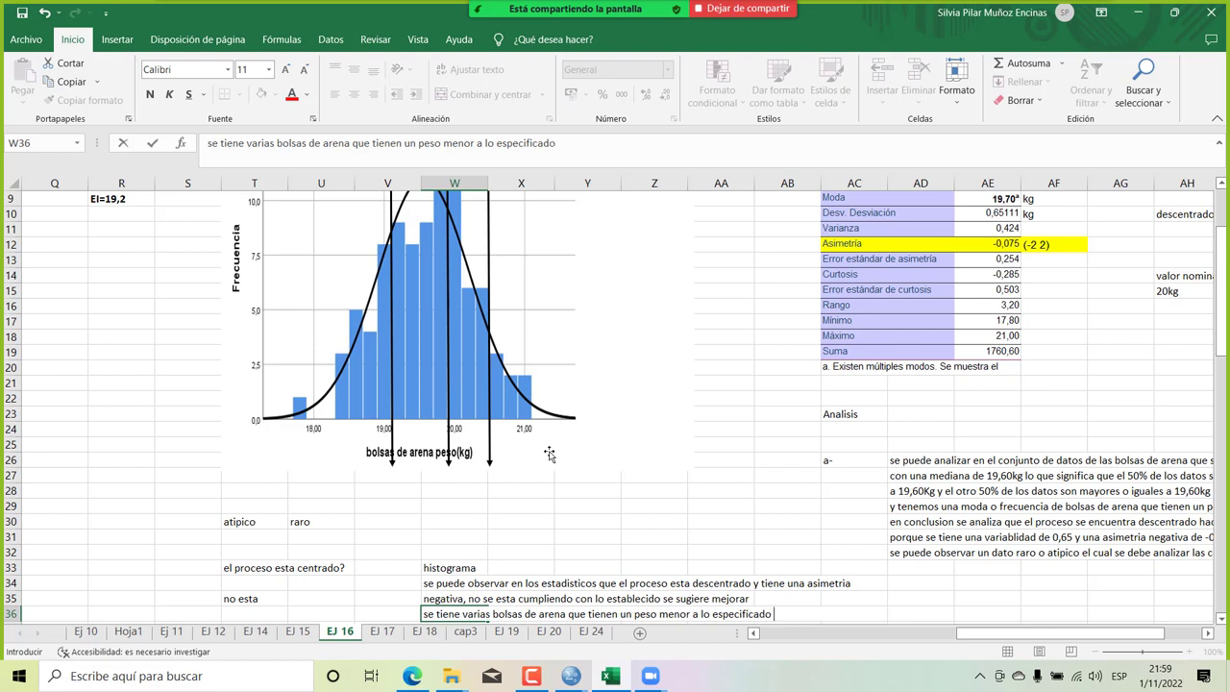
text(o requerido)
key(Return)
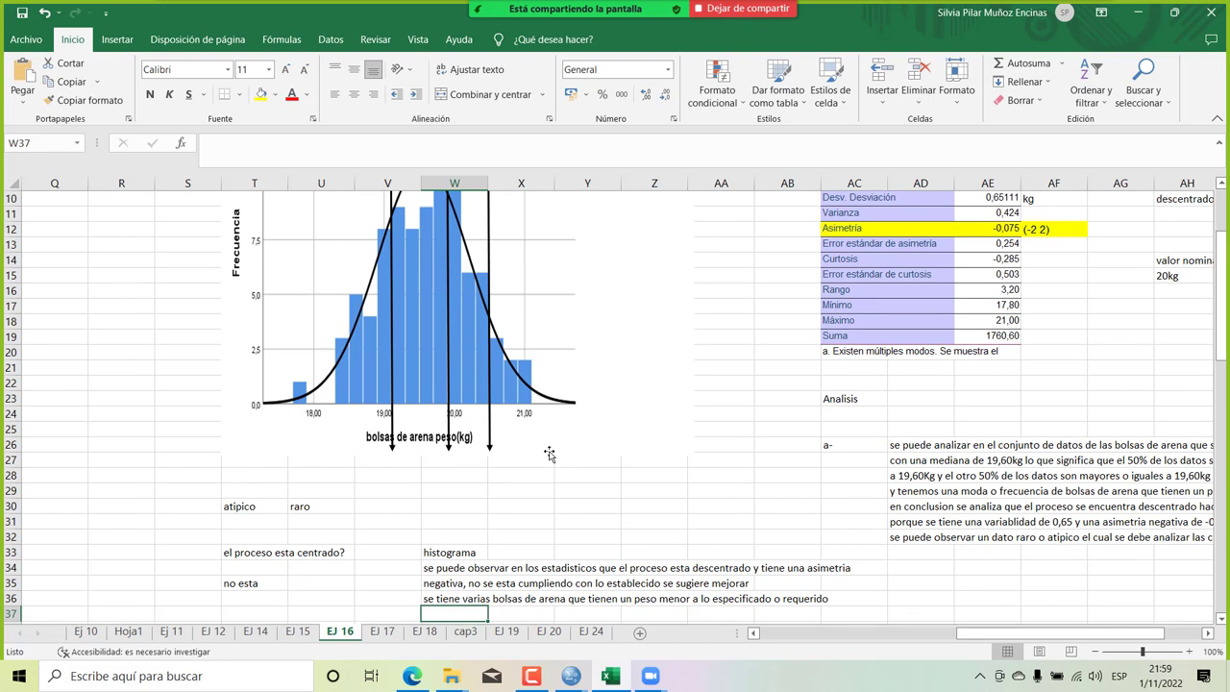
Switch to the textbook PDF in Edge and read the statement, questions and sample weights of exercise 16.
click(411, 676)
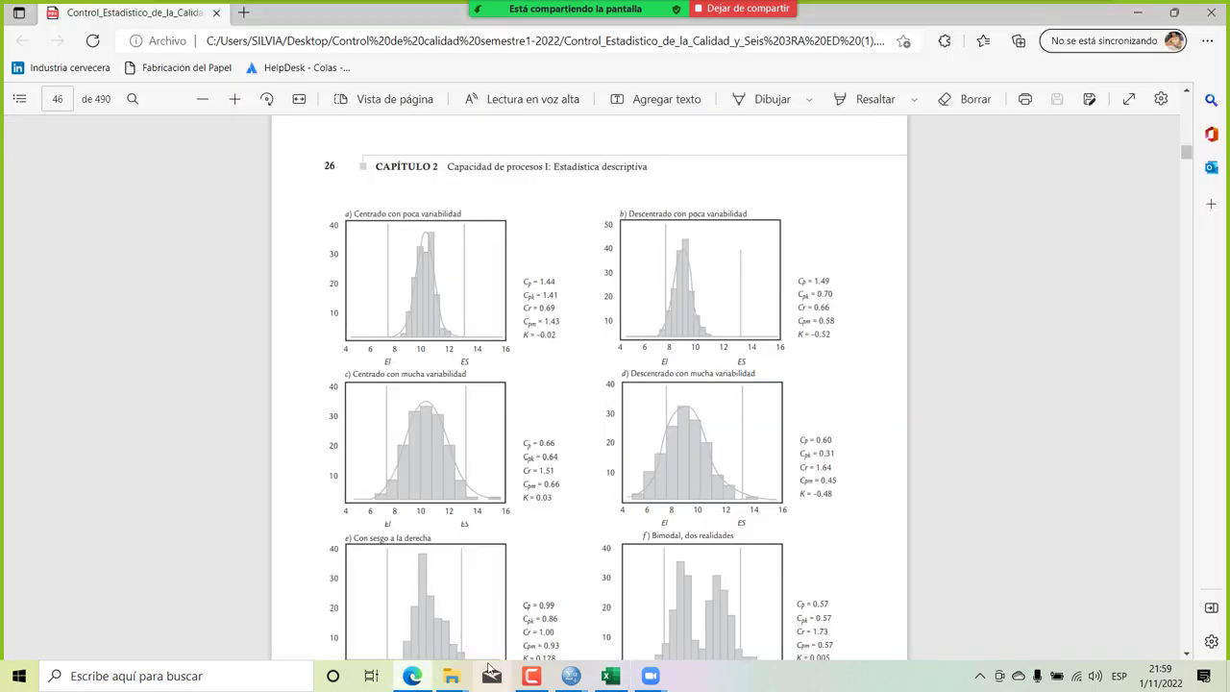
scroll(506, 600, down, 15)
scroll(507, 600, down, 15)
scroll(506, 600, down, 15)
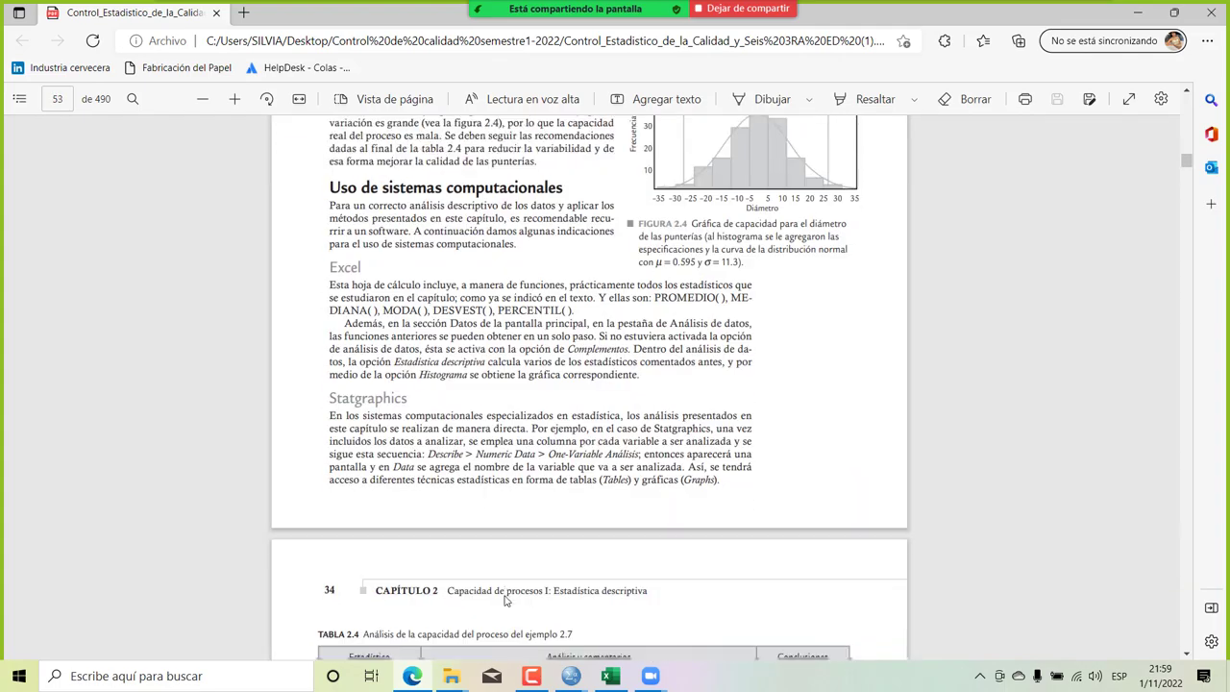
scroll(507, 600, down, 15)
scroll(507, 601, down, 10)
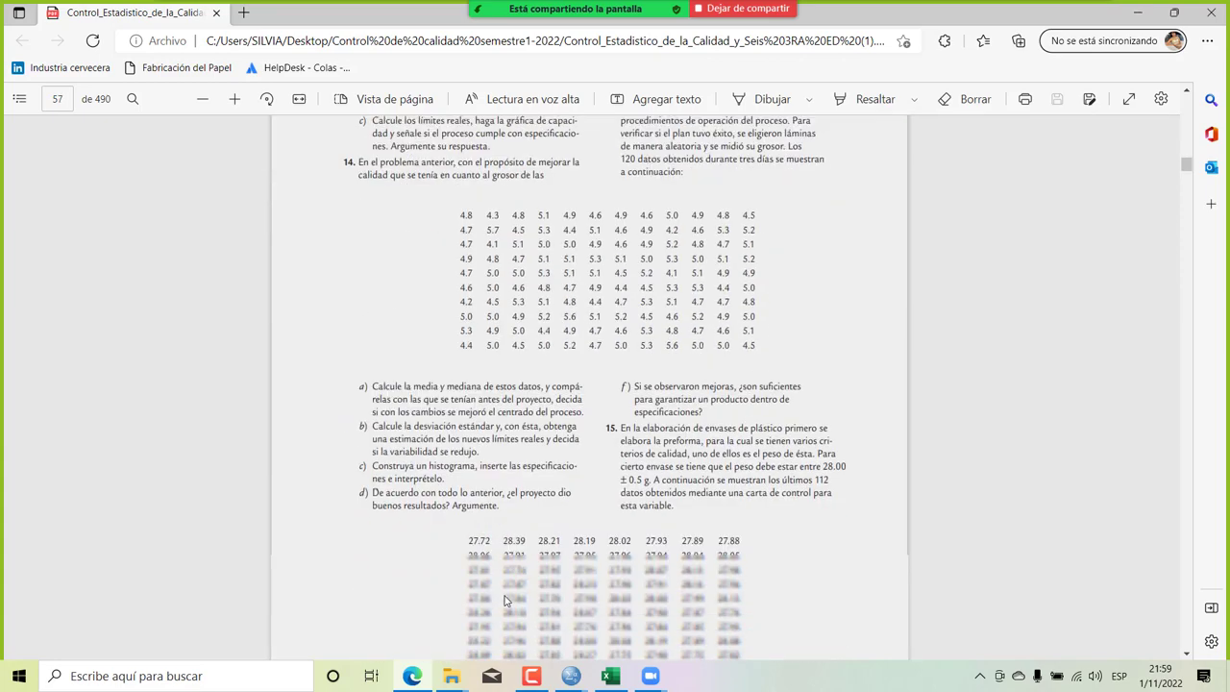
scroll(507, 601, down, 10)
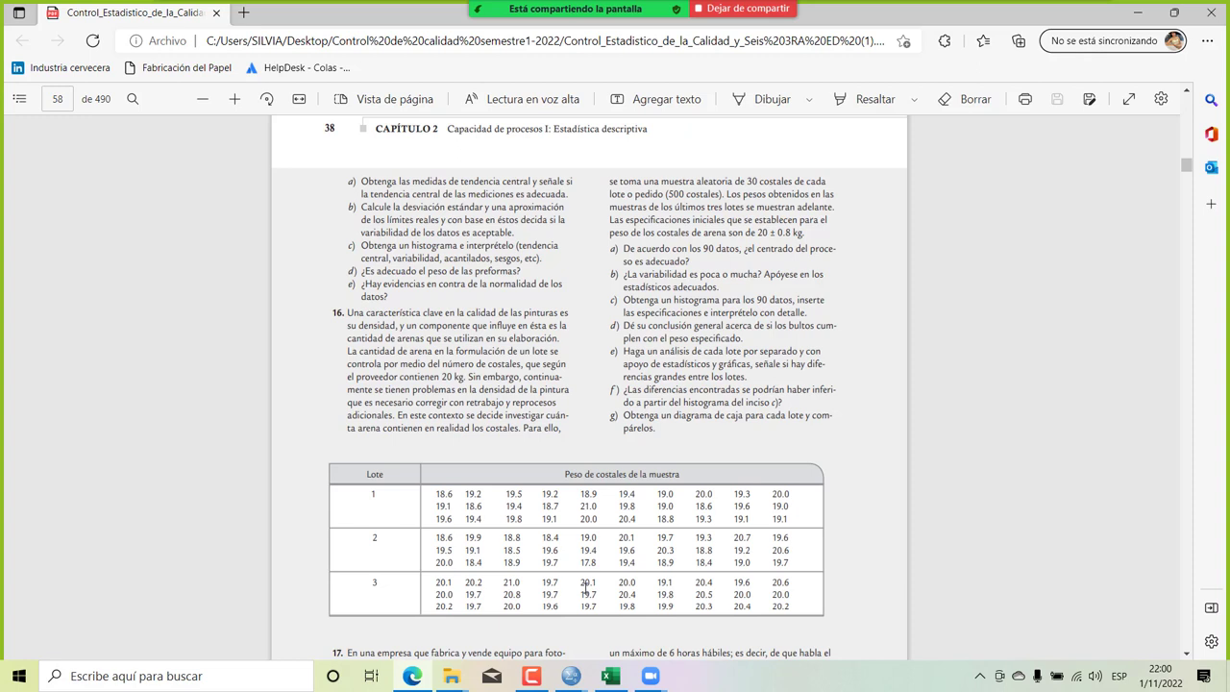
Return to Excel, select the "histograma" heading in W33 and review the histogram, the statistics and the written interpretation.
mouse_move(611, 675)
click(615, 632)
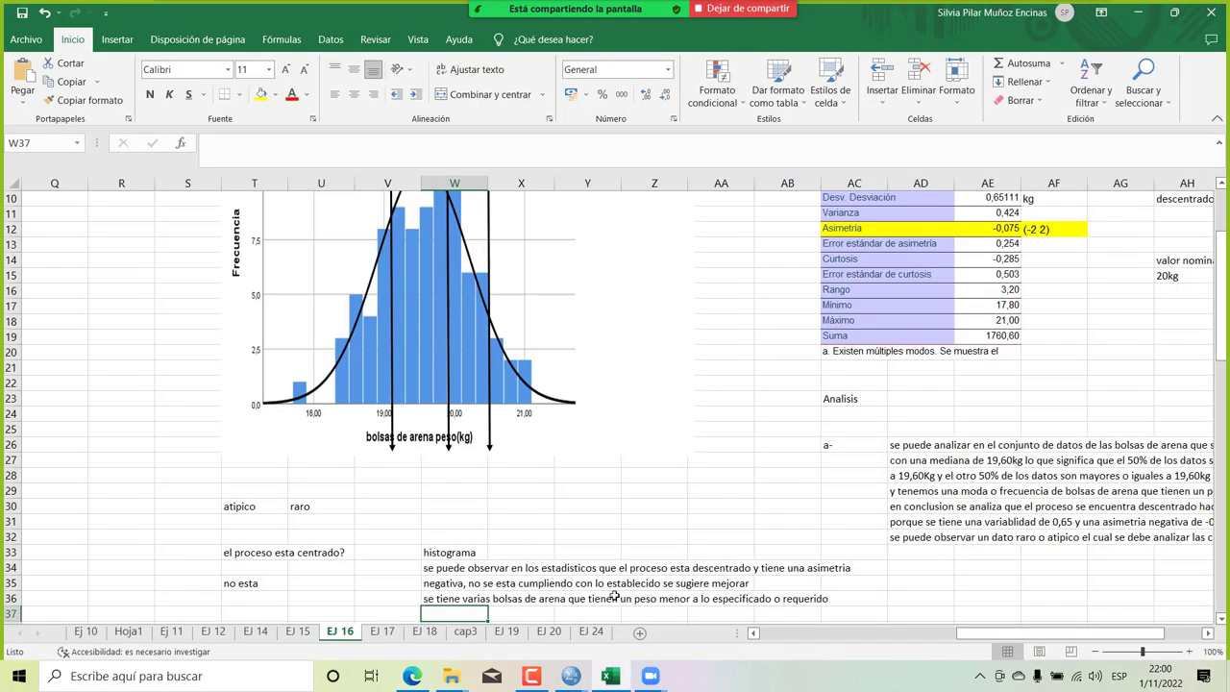
scroll(619, 537, down, 3)
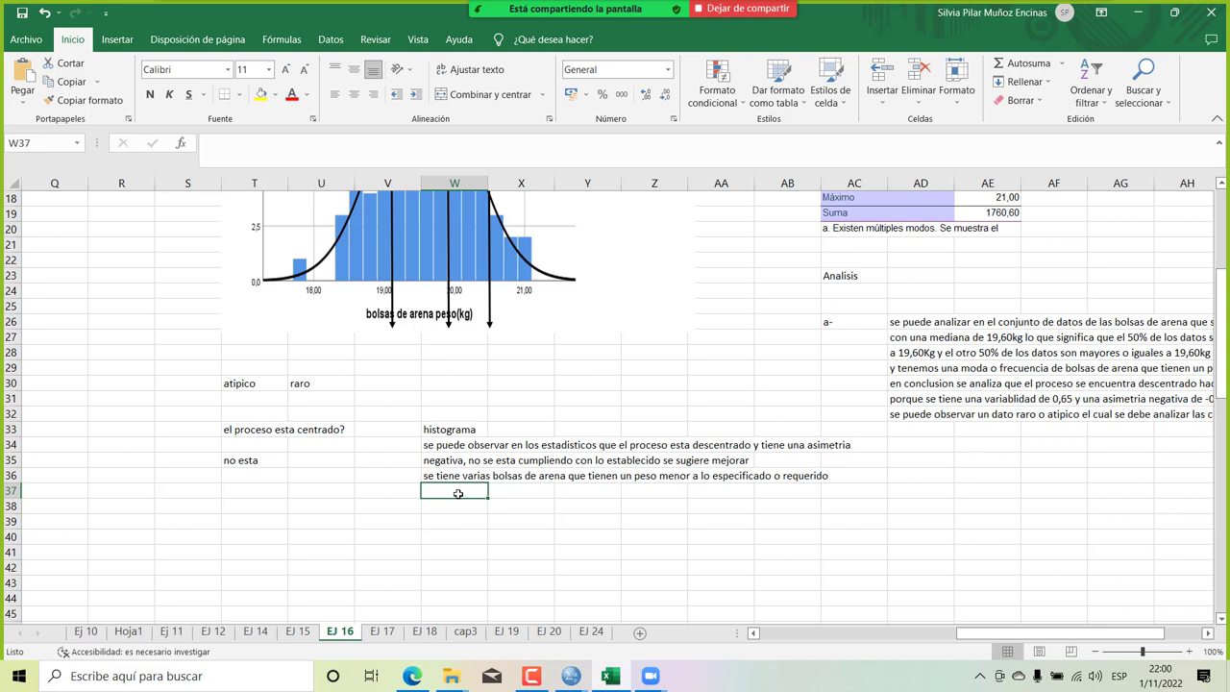
scroll(480, 507, up, 1)
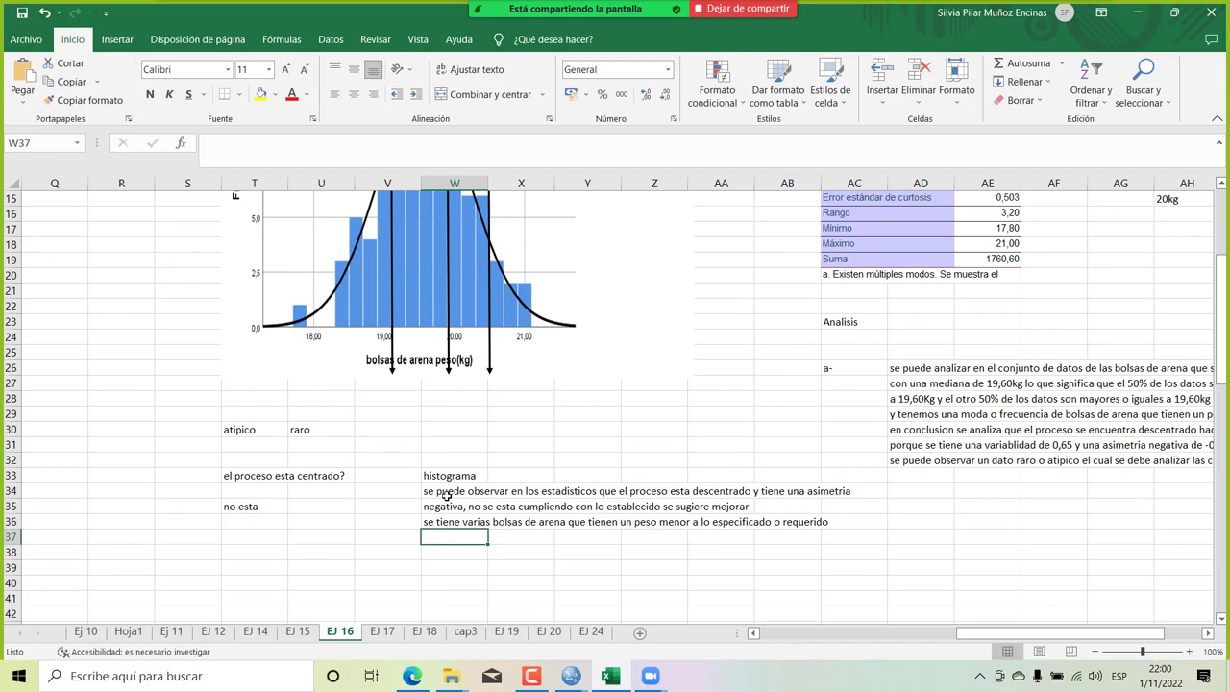
scroll(447, 494, up, 1)
scroll(447, 495, up, 1)
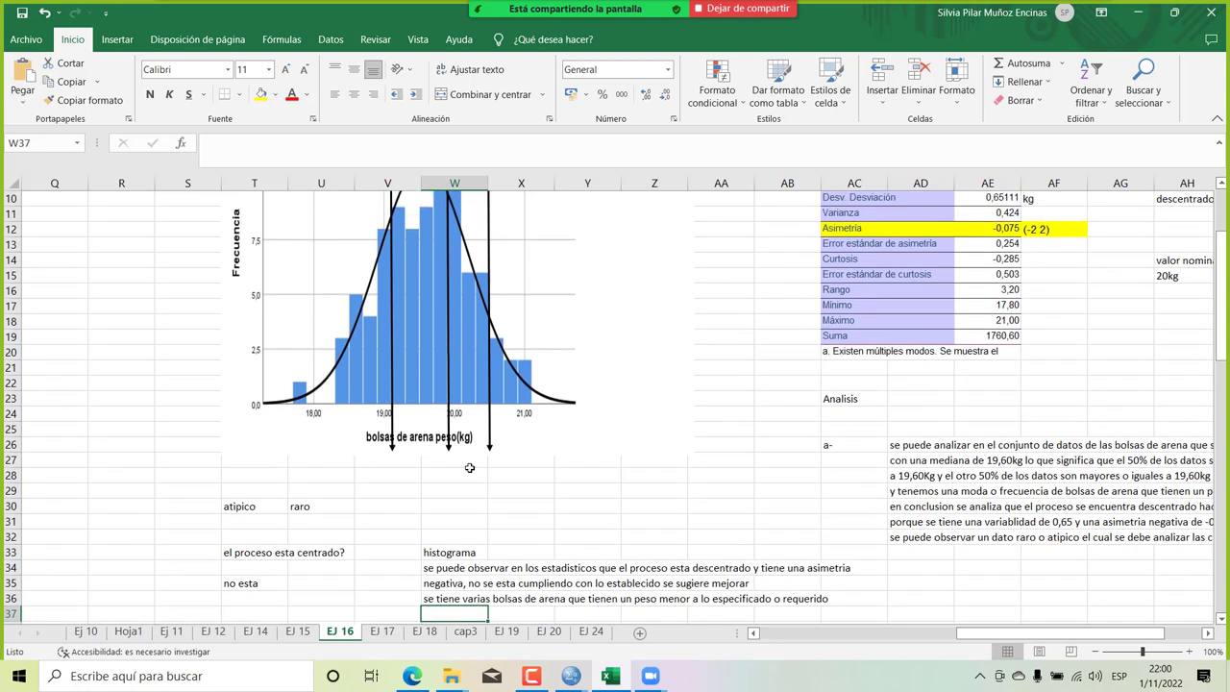
click(475, 558)
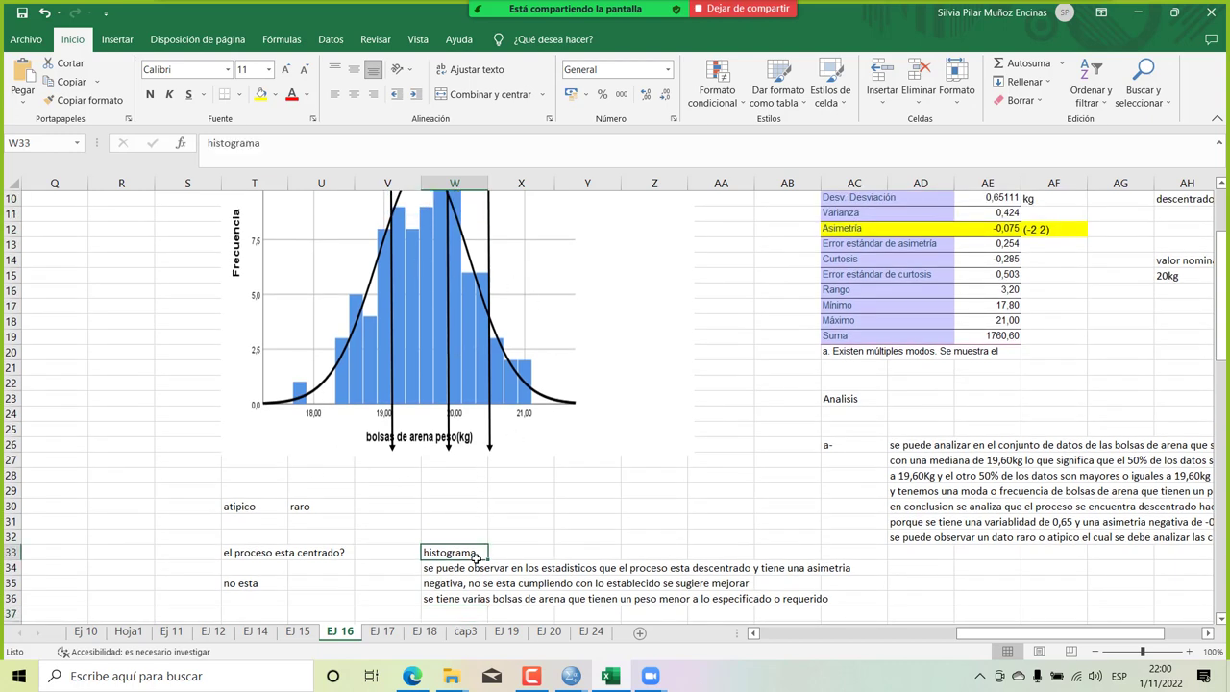
scroll(476, 558, up, 3)
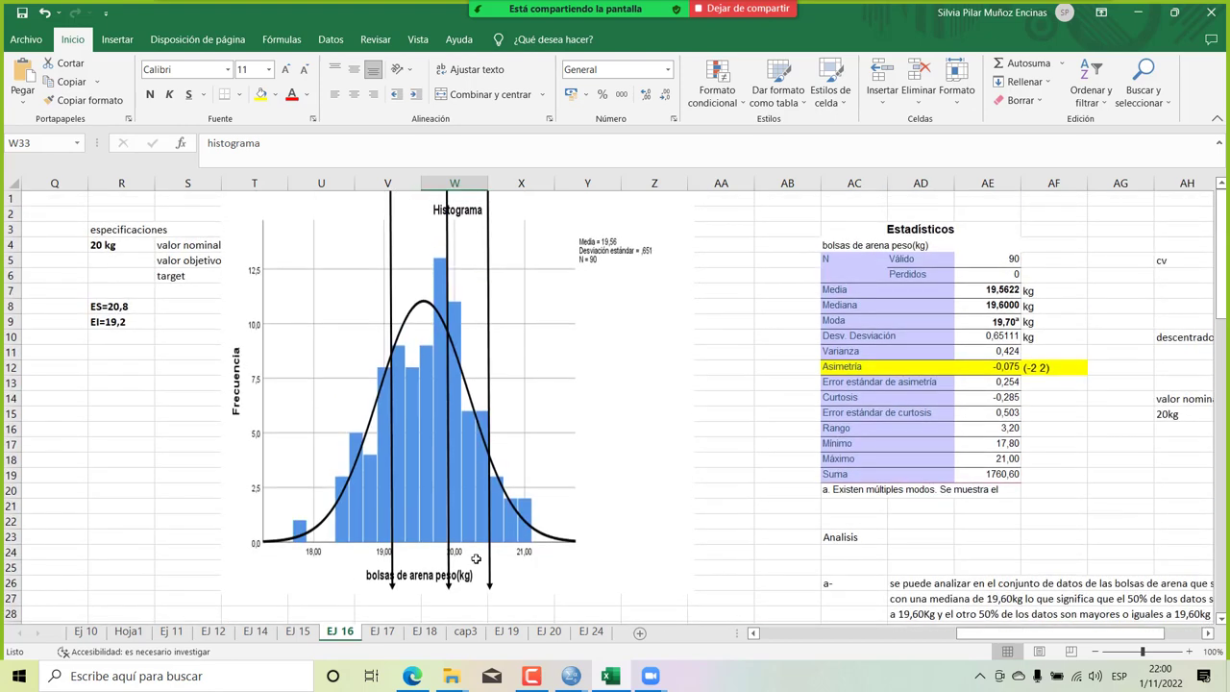
scroll(476, 557, down, 4)
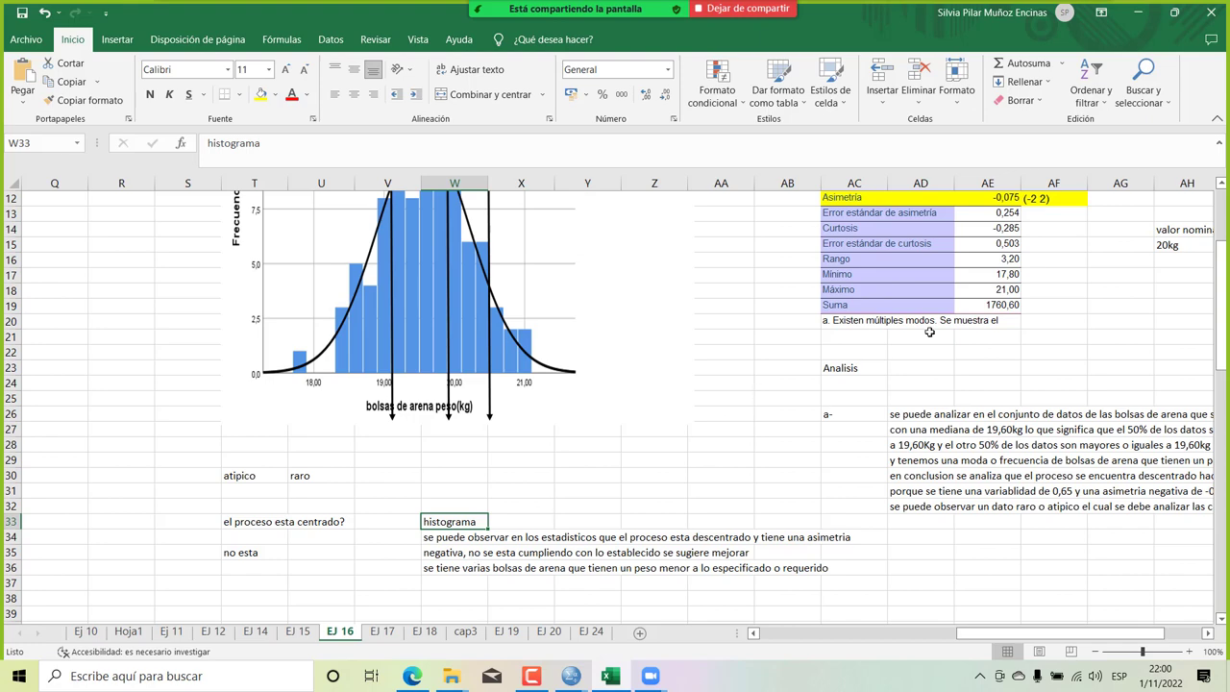
Enter the heading "LIMITES REALES O LIMITES NATURALES" in V40, below the histogram interpretation.
scroll(414, 495, down, 3)
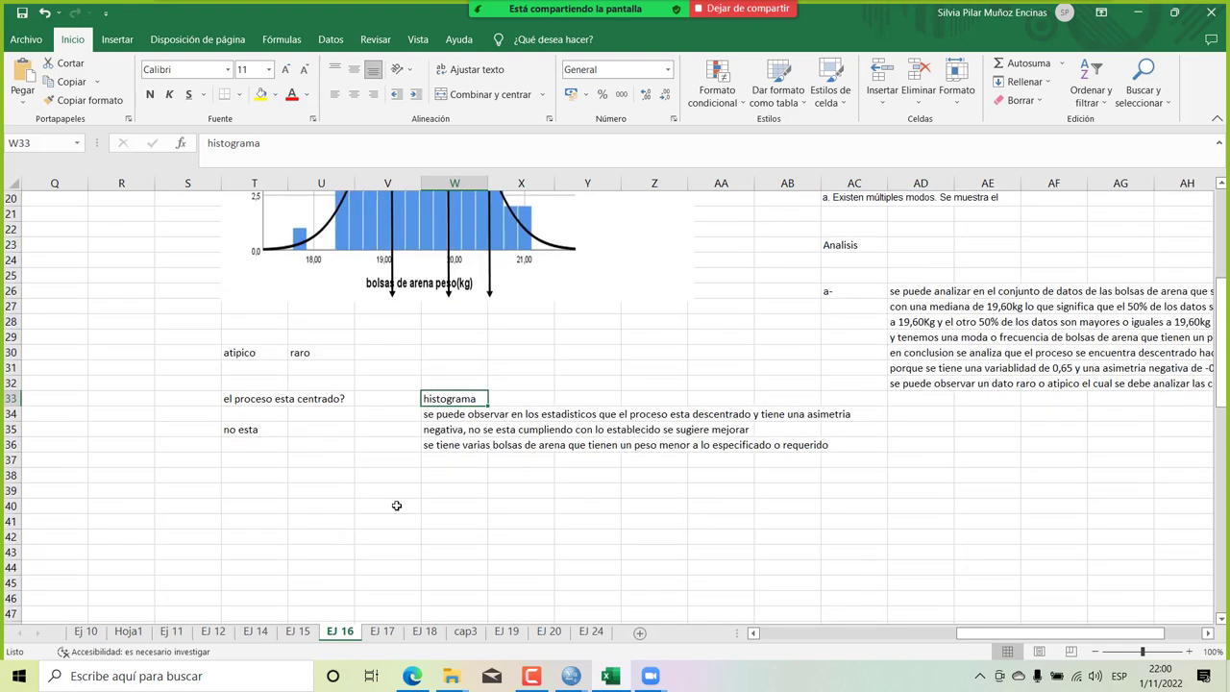
click(396, 506)
text(LR)
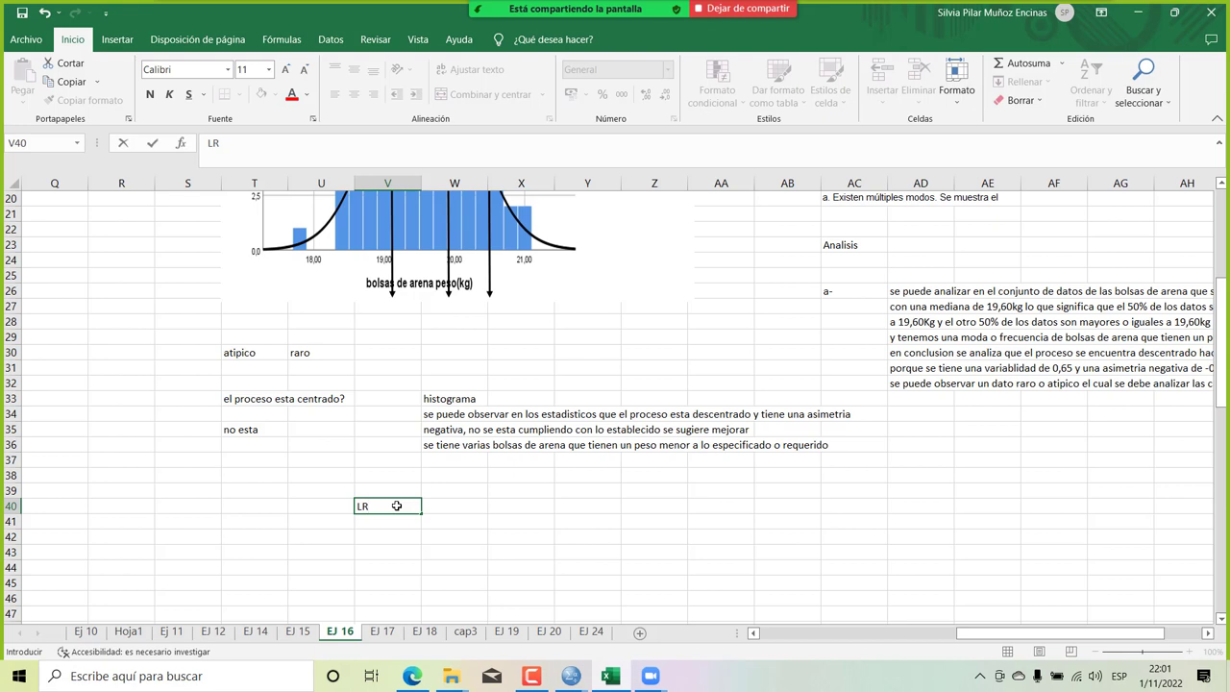
text(=)
key(BackSpace)
key(BackSpace)
key(BackSpace)
text(LIMITES REALES O )
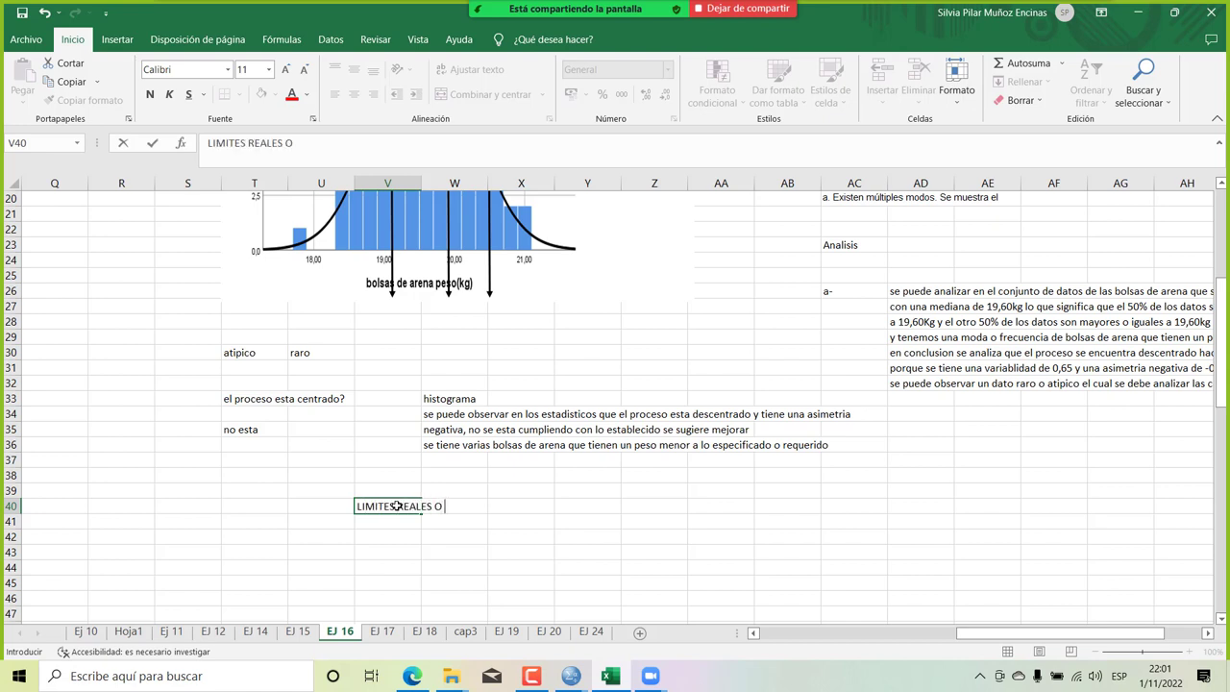
text(LIMITES NATU)
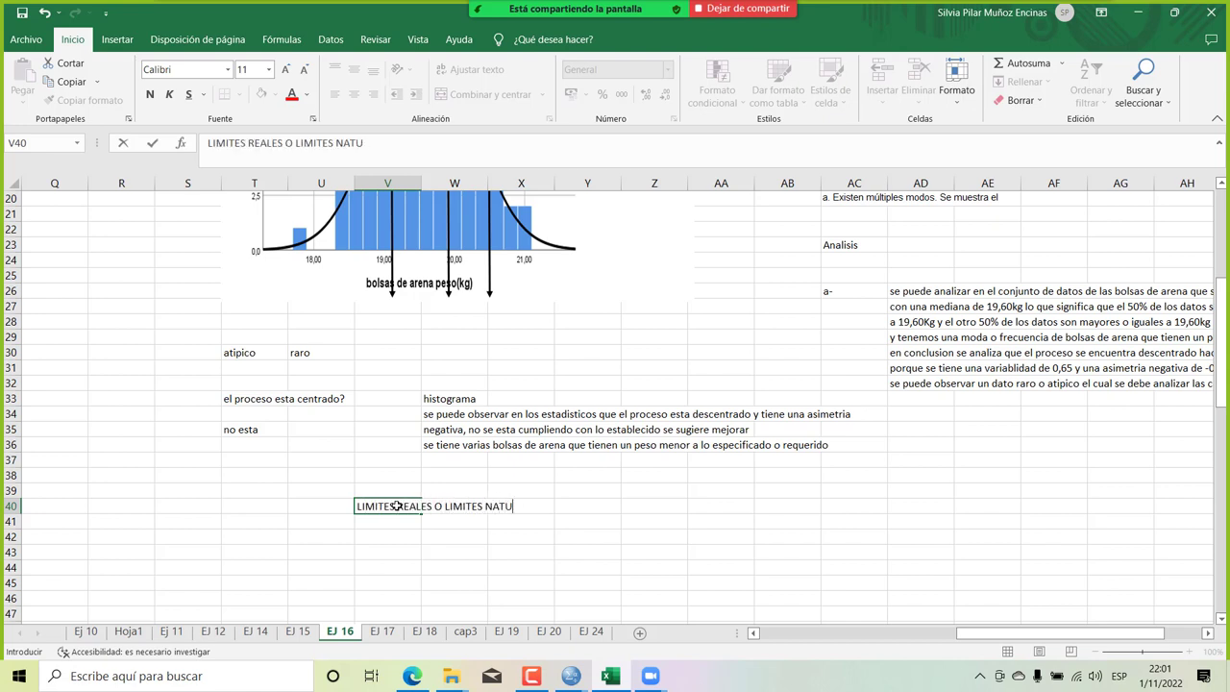
text(RALES)
key(Return)
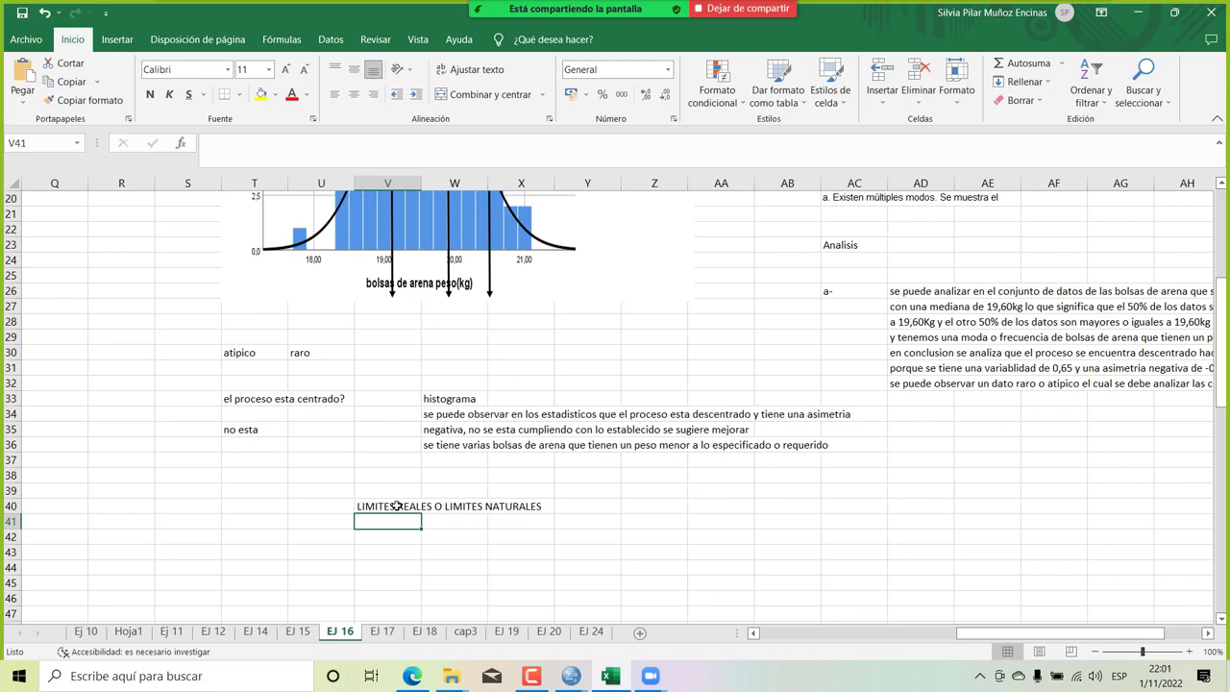
Write the upper real limit formula as the text "LRS=X+3S" in V42.
click(390, 548)
click(389, 538)
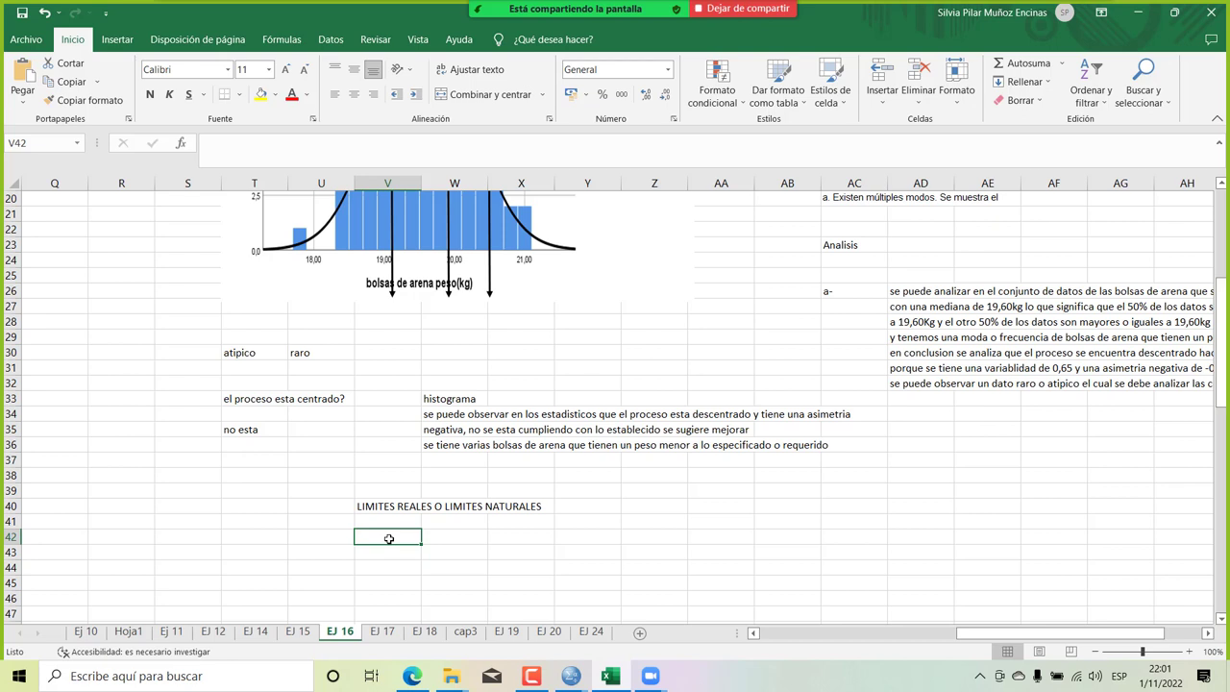
text(LR)
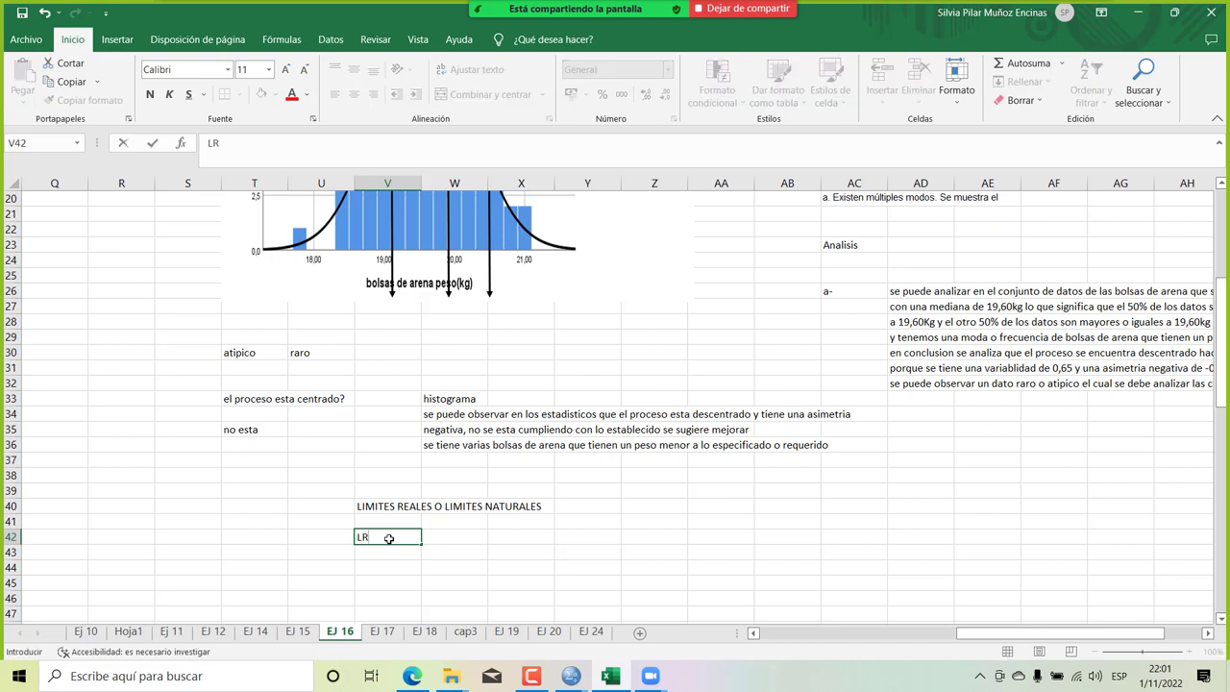
text(S=U)
key(BackSpace)
text(X+3S)
key(Up)
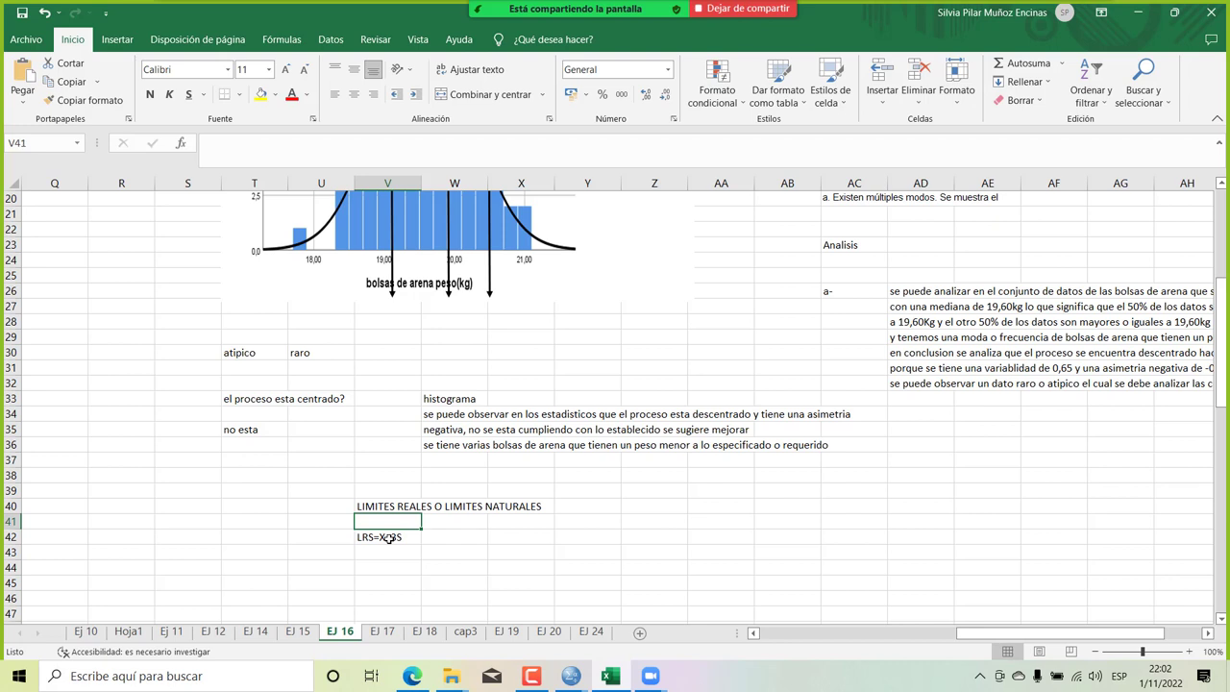
Write the lower real limit formula as the text "LRI=X-3S" in V43.
key(Down)
key(Down)
text(LRI)
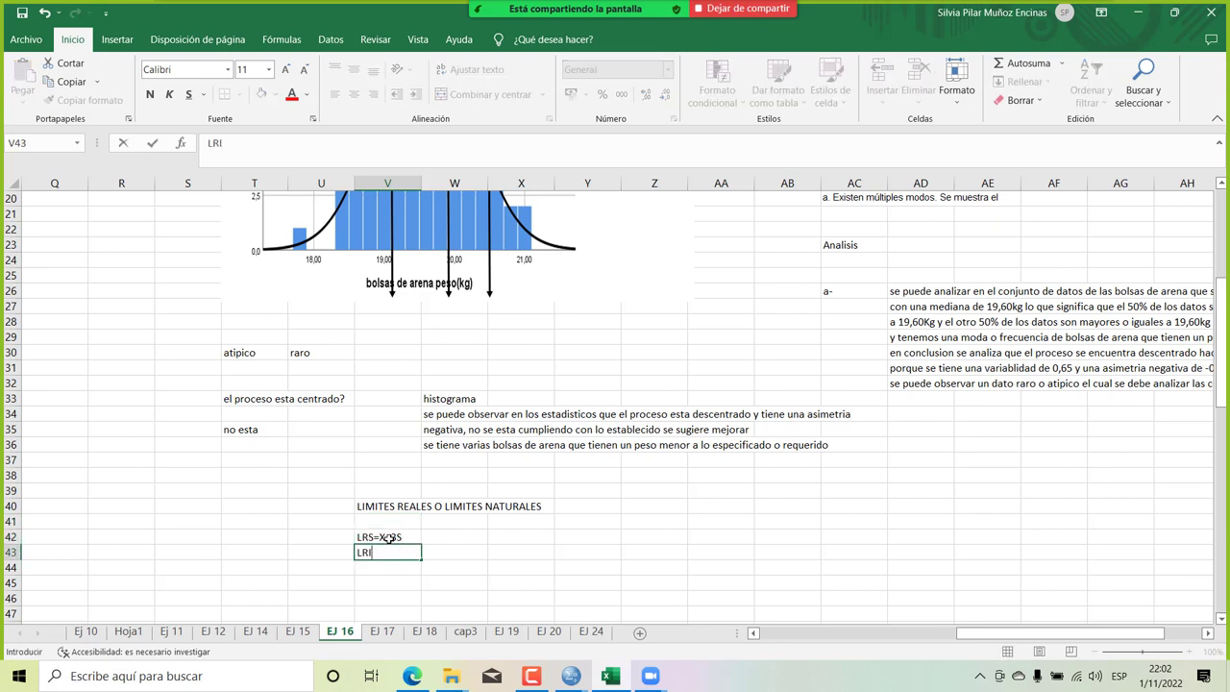
text(=X-3S)
key(Return)
click(401, 537)
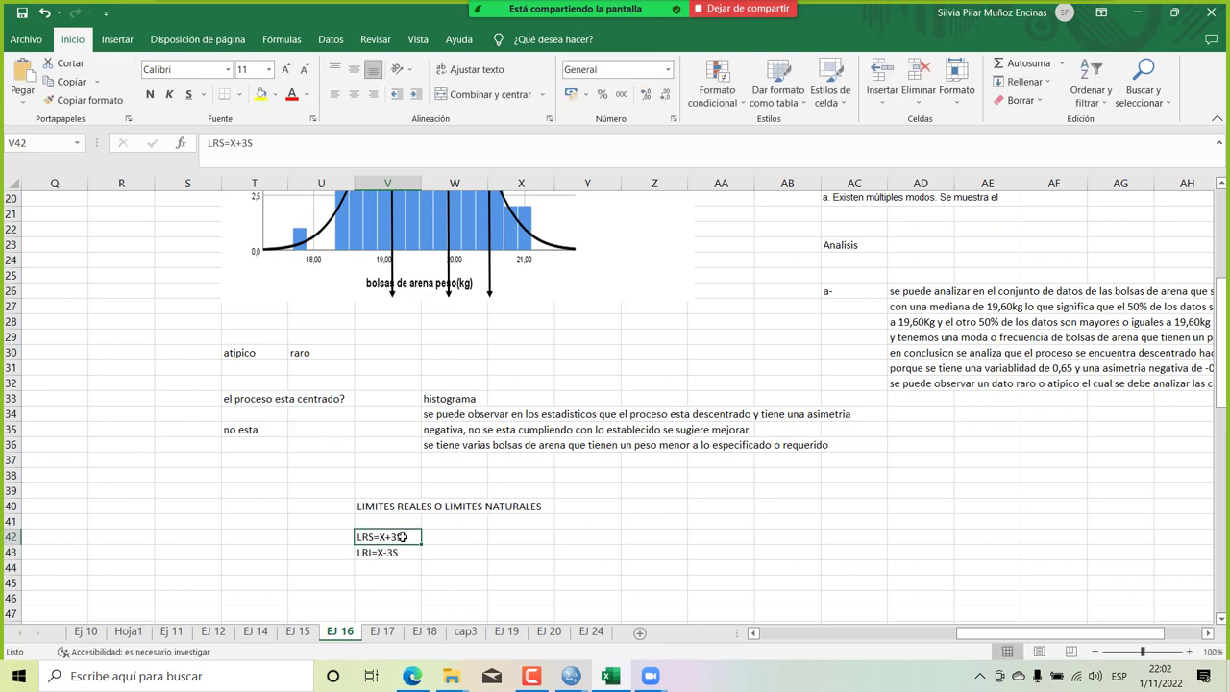
Copy the specification values in R4:R9 (20 kg, ES=20,8, EI=19,2) and paste them starting at S40.
scroll(567, 509, down, 1)
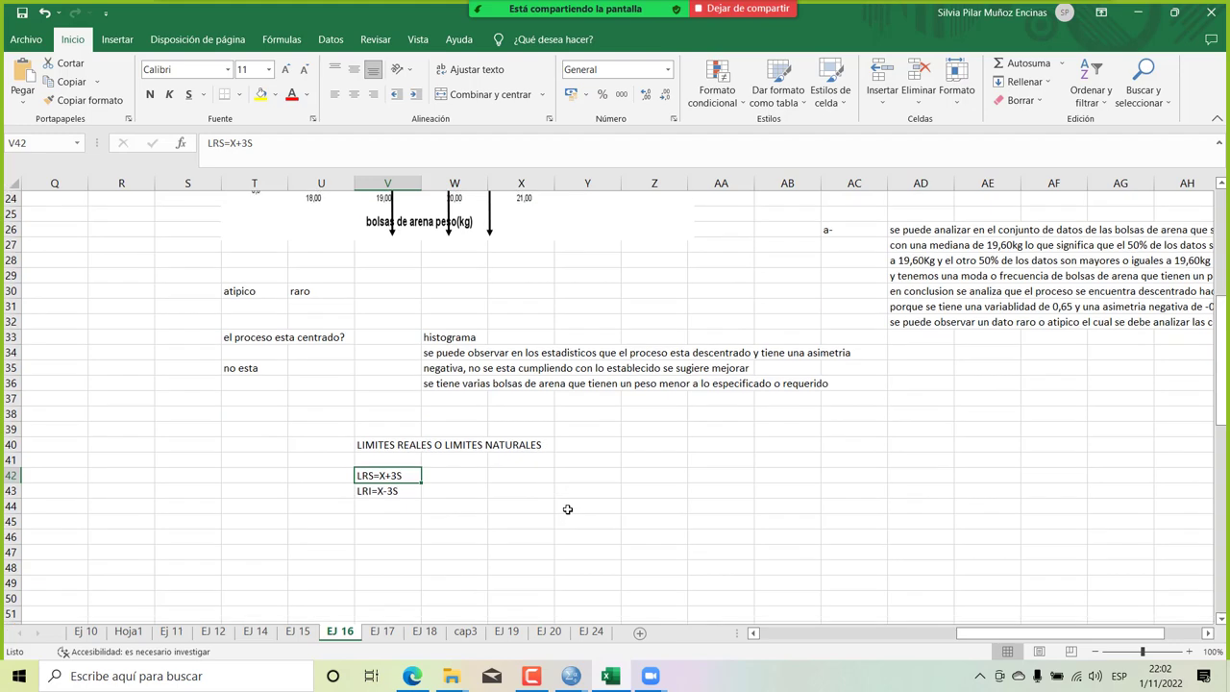
scroll(566, 509, up, 4)
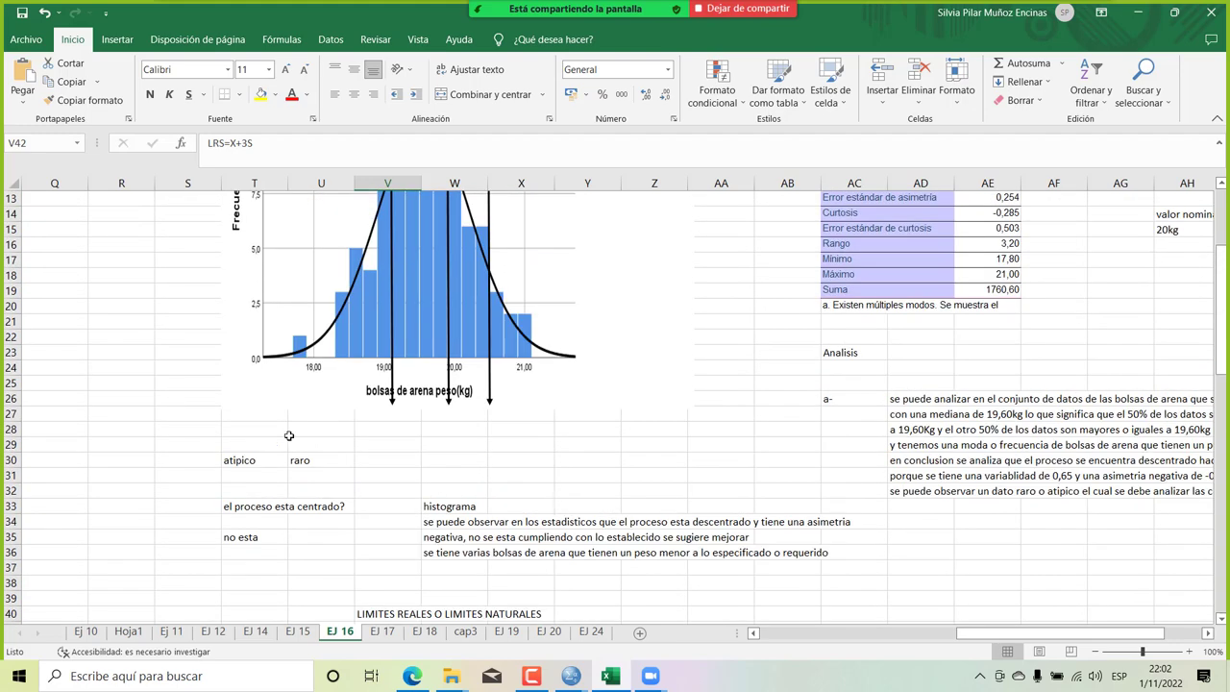
scroll(288, 435, left, 3)
scroll(288, 435, right, 3)
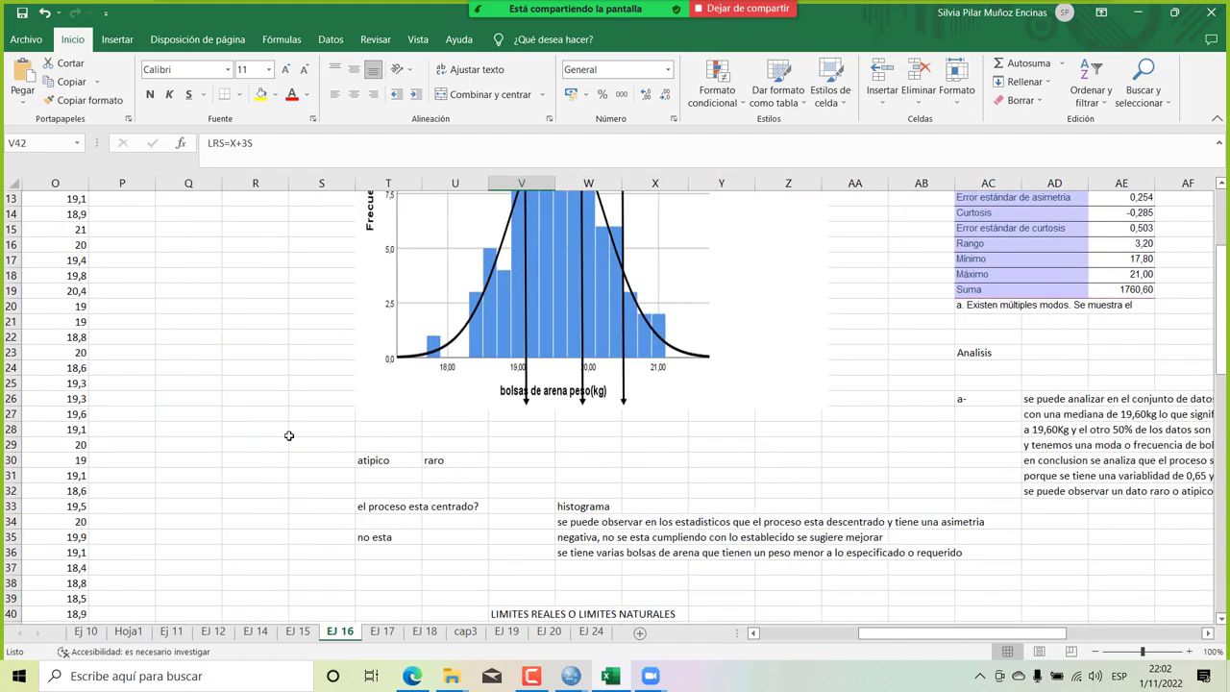
scroll(288, 435, down, 1)
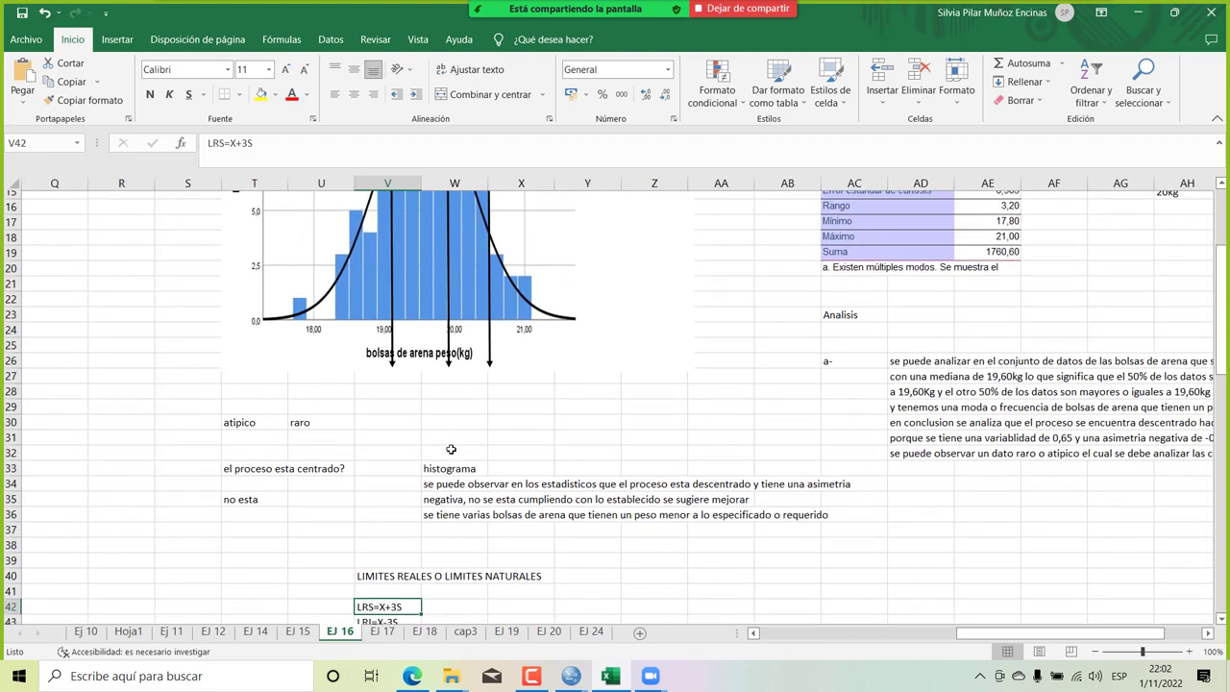
scroll(171, 529, up, 5)
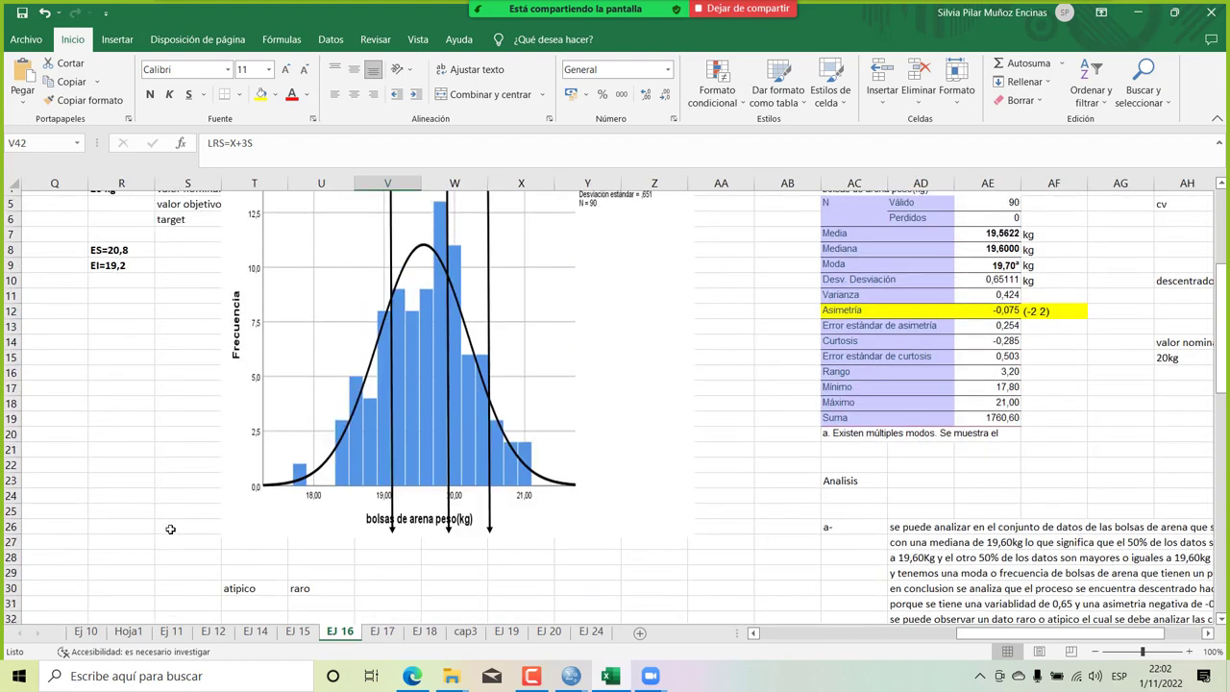
click(104, 247)
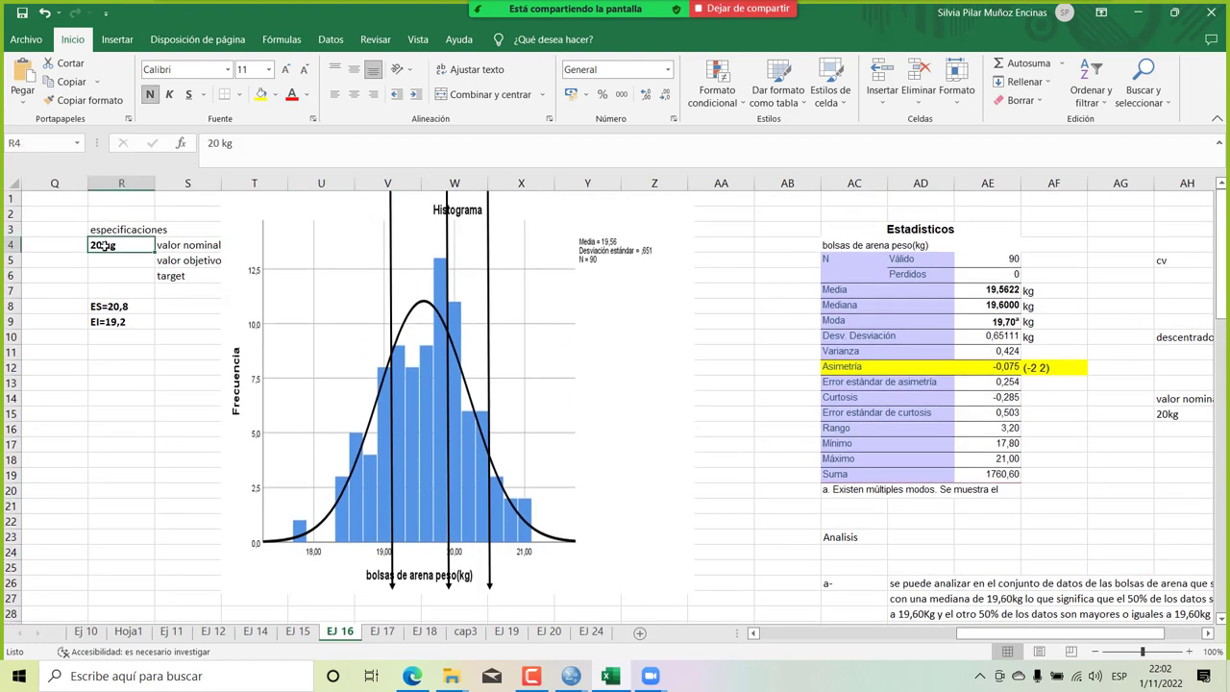
key(shift+Down)
key(shift+Down)
key(shift+Down)
key(shift+Down)
key(shift+Down)
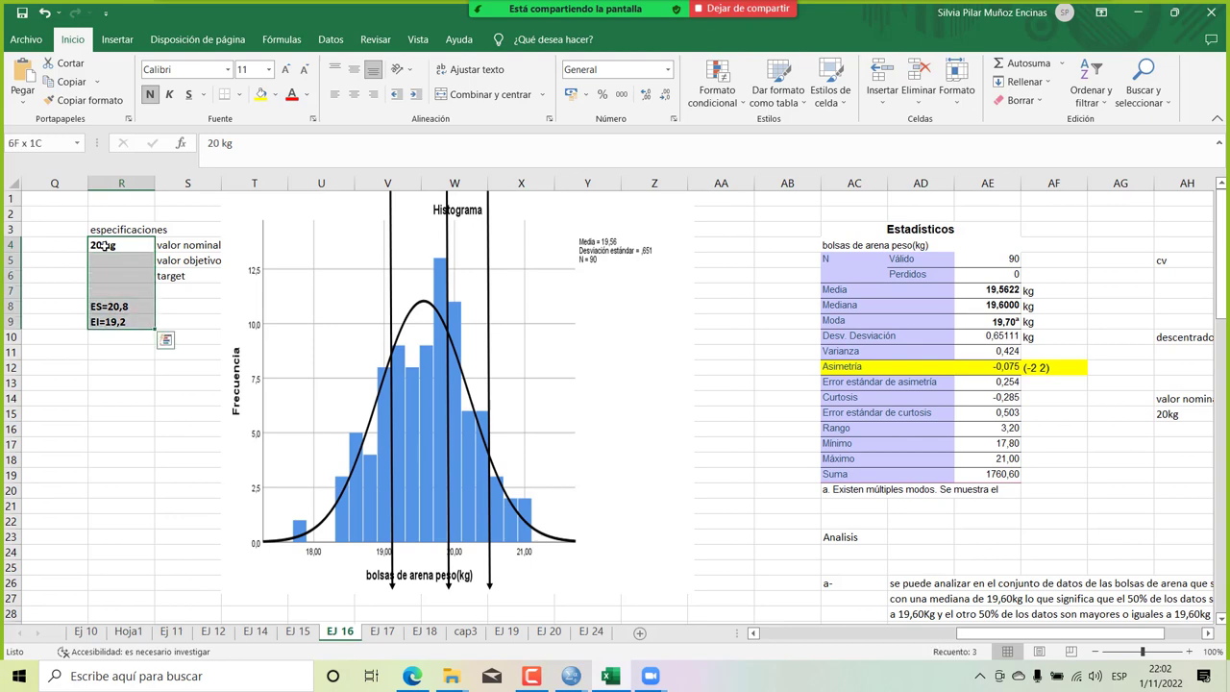
key(ctrl+c)
scroll(151, 475, down, 8)
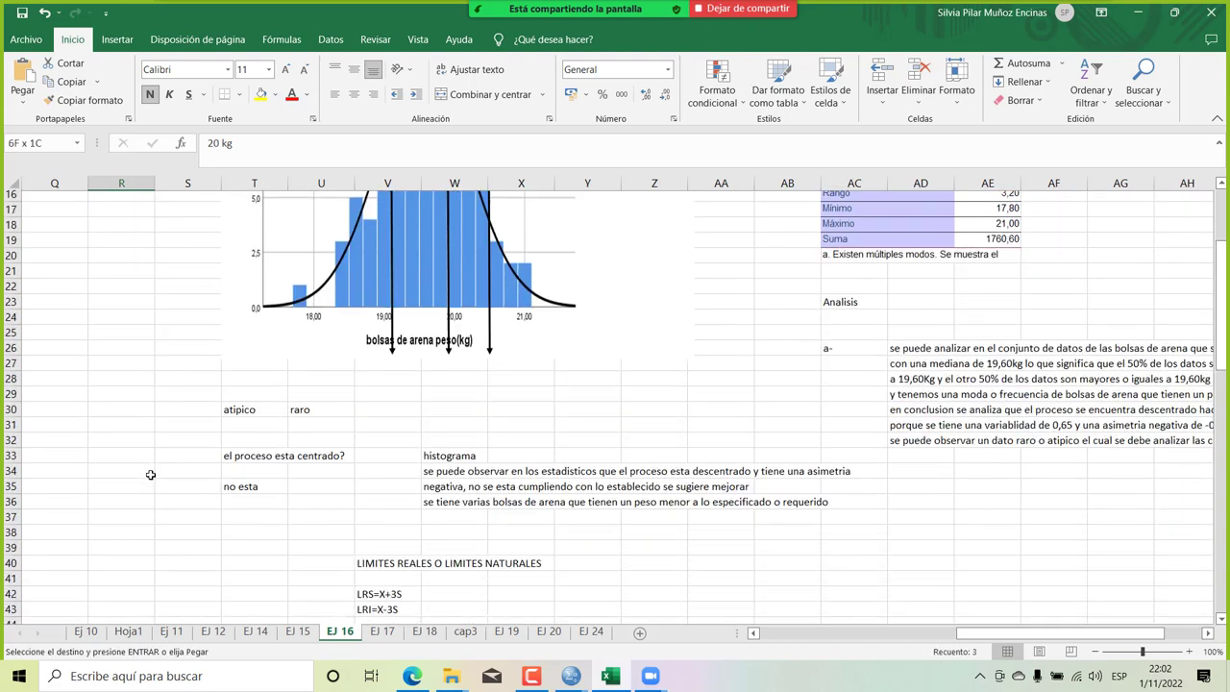
scroll(151, 475, down, 1)
click(170, 367)
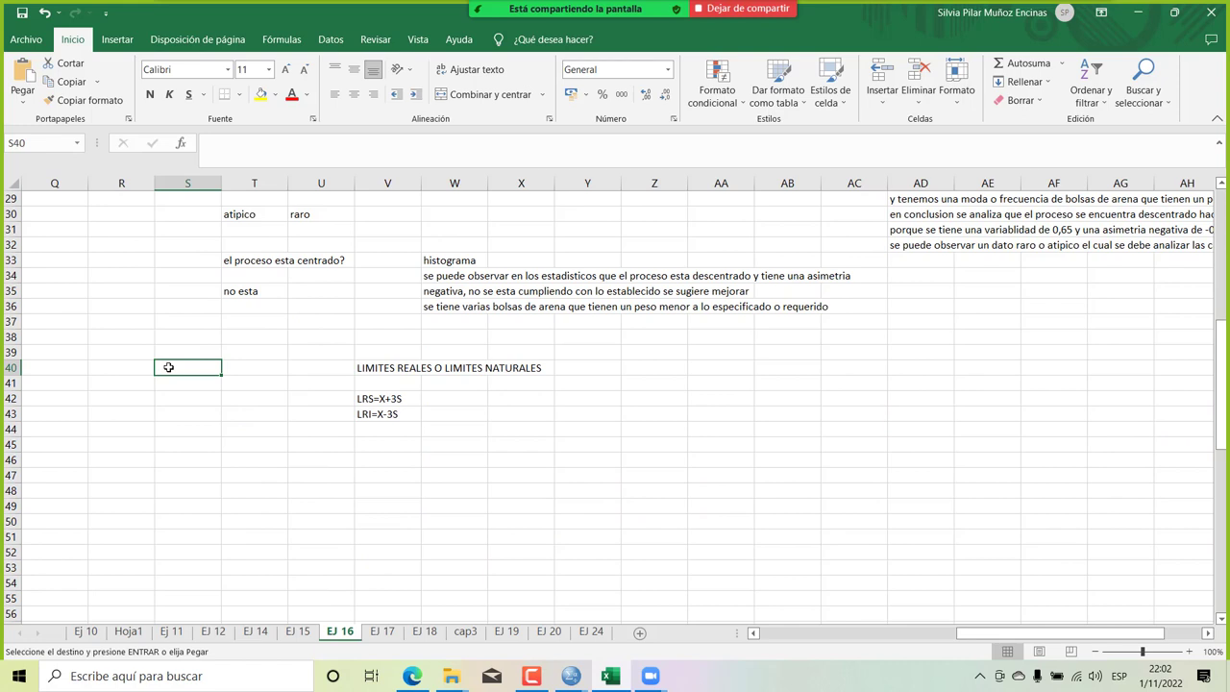
key(ctrl+v)
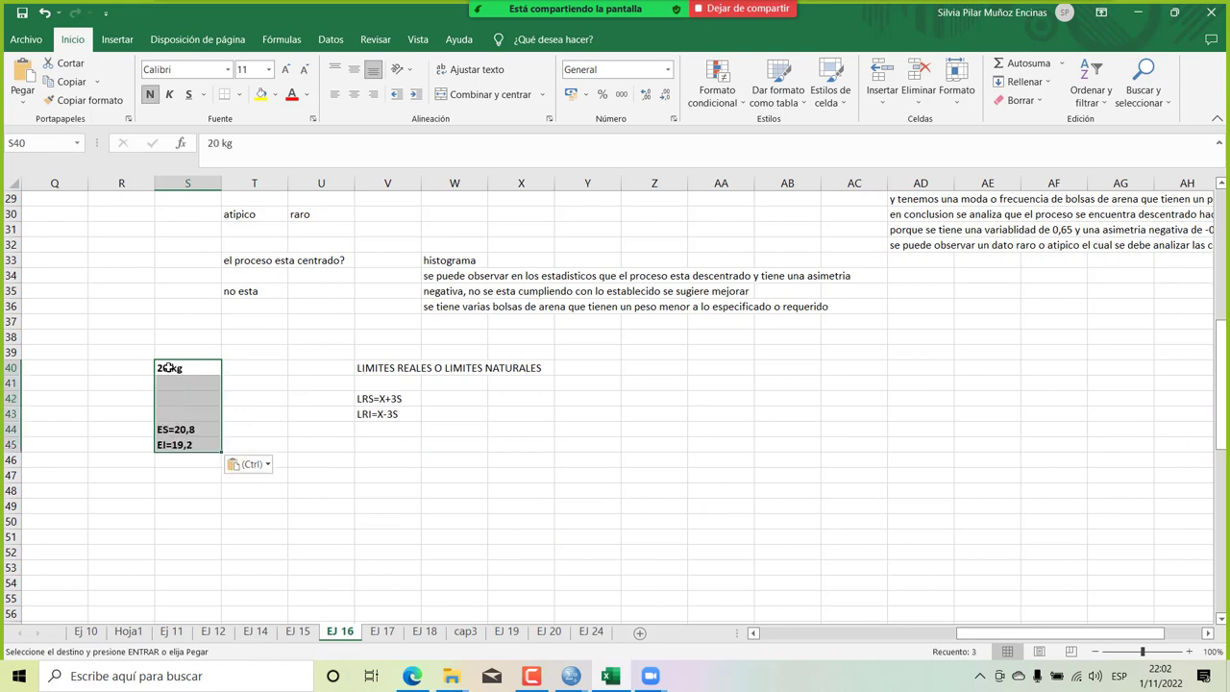
Label the pasted 20 kg value with "OBJETIVO" in R40.
click(120, 367)
text(OBJETIVO)
key(Return)
key(Return)
key(Return)
key(Return)
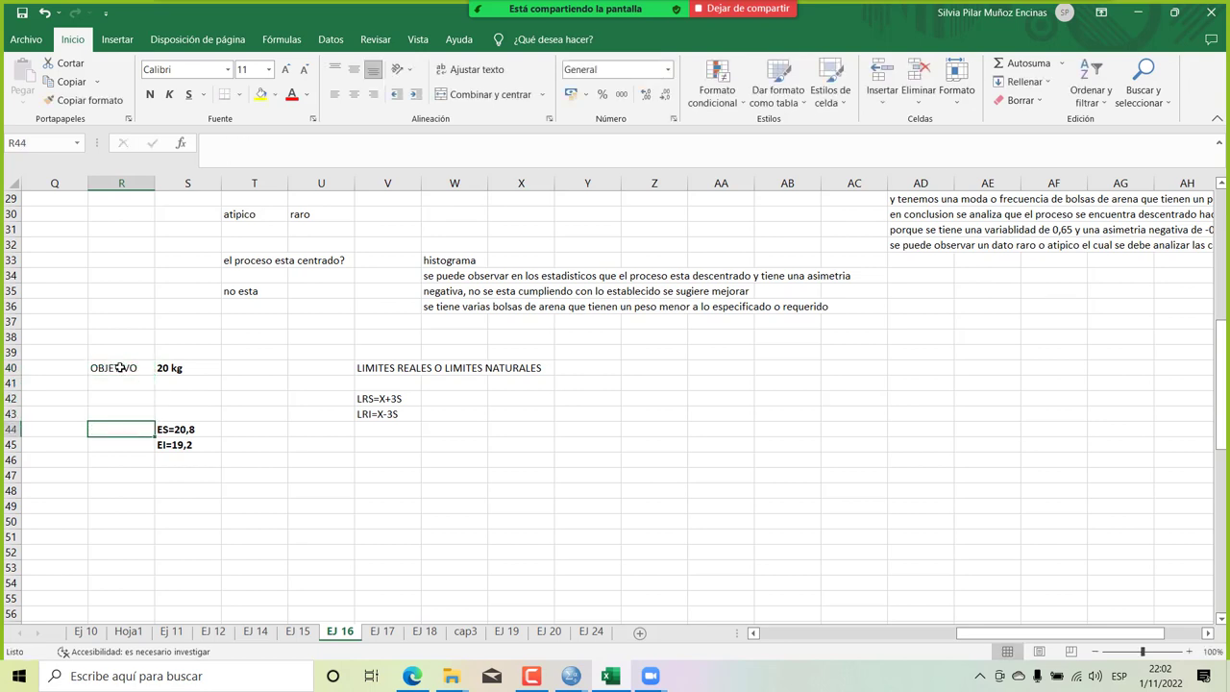
Label the two pasted specification limits "ES" in R44 and "EI" in R45.
text(ES)
key(Return)
text(ES)
key(BackSpace)
text(I)
key(Return)
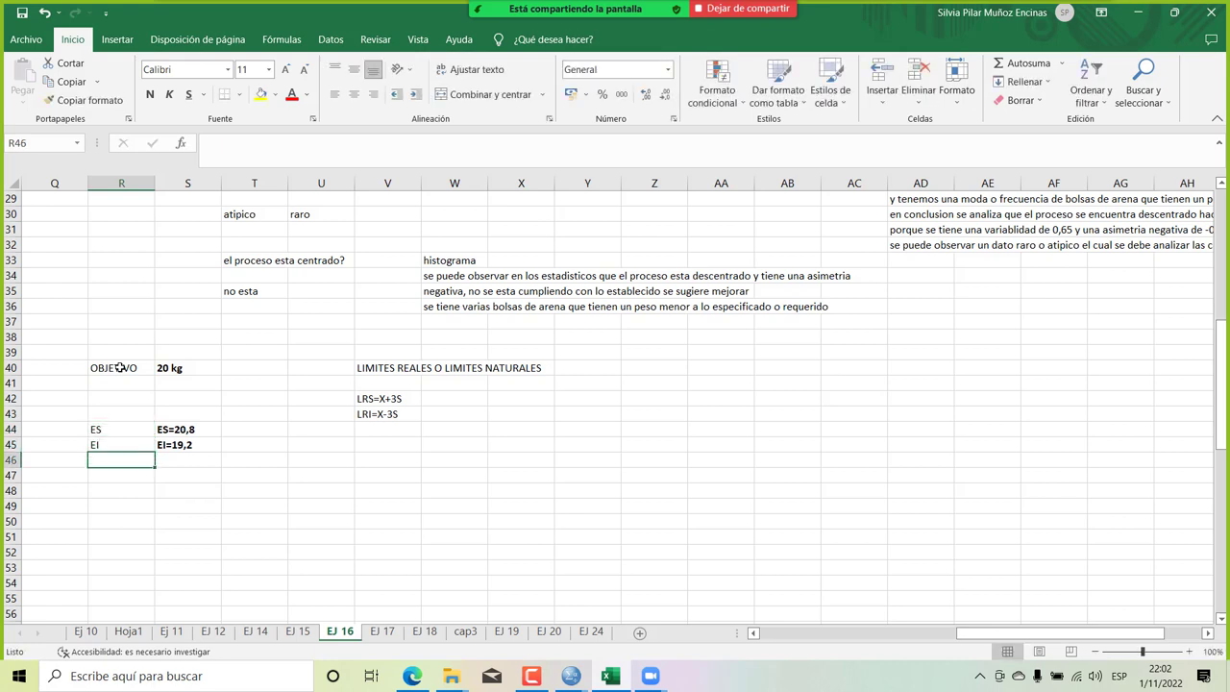
Look up the standard deviation in the statistics table and enter "S=0,65" in R46.
text(S=)
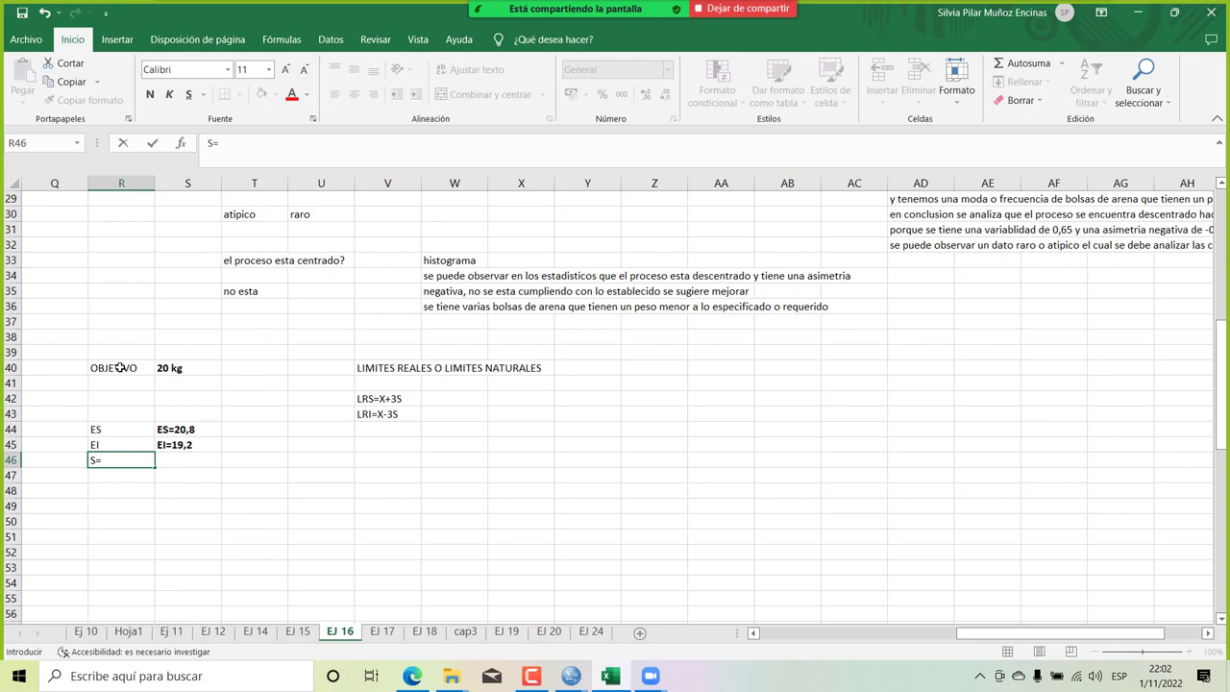
scroll(119, 368, up, 7)
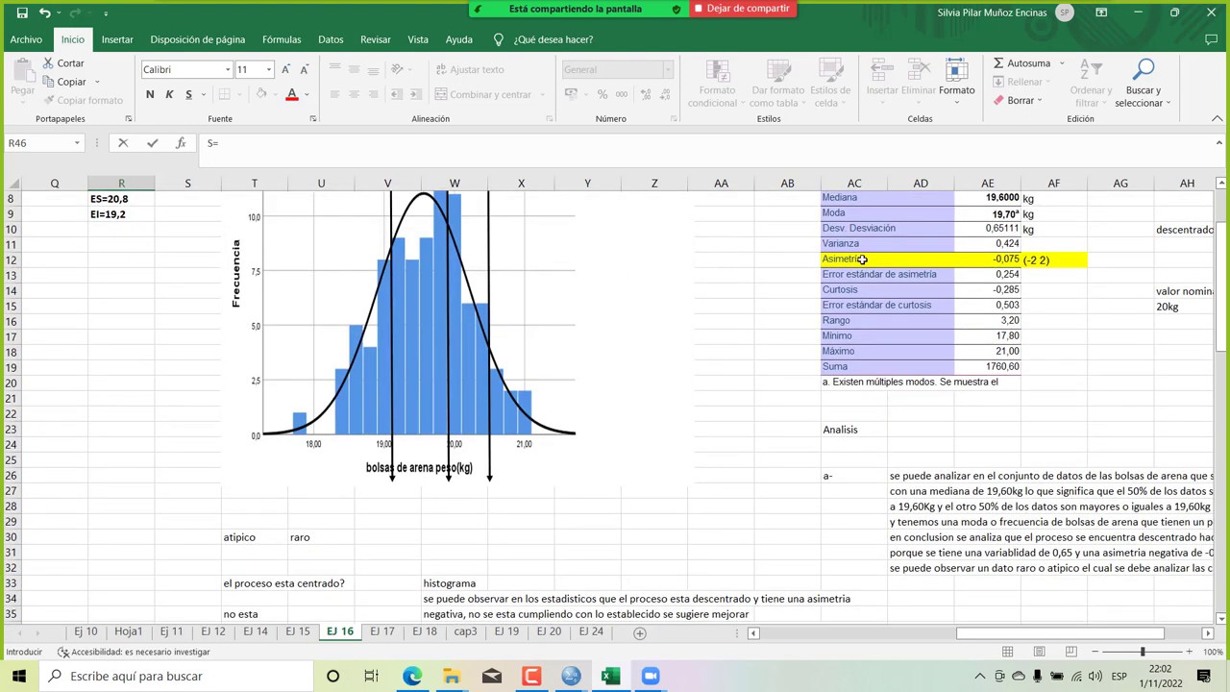
scroll(638, 351, down, 5)
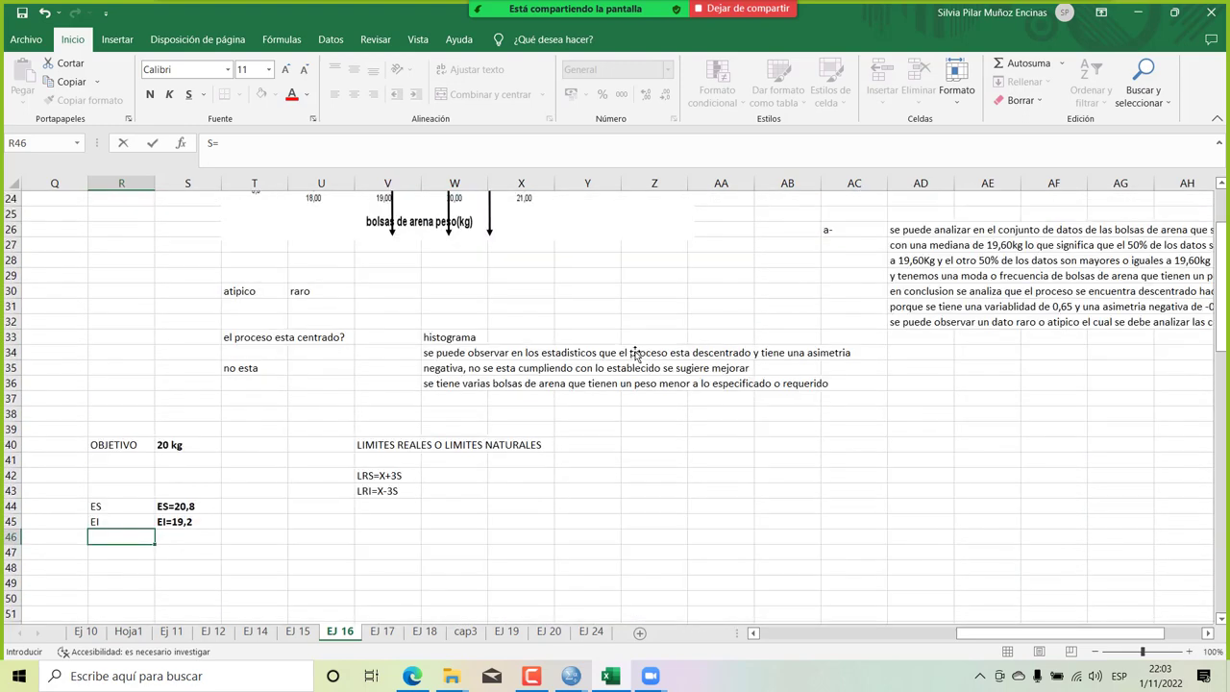
text(0,65)
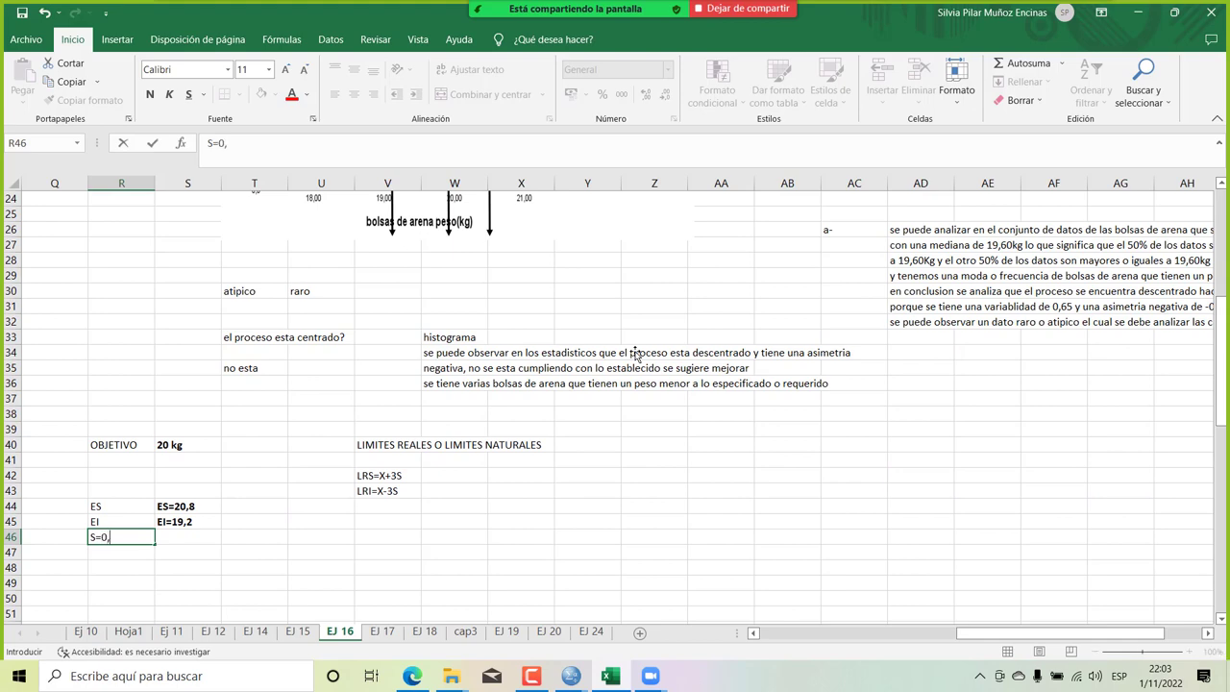
key(Return)
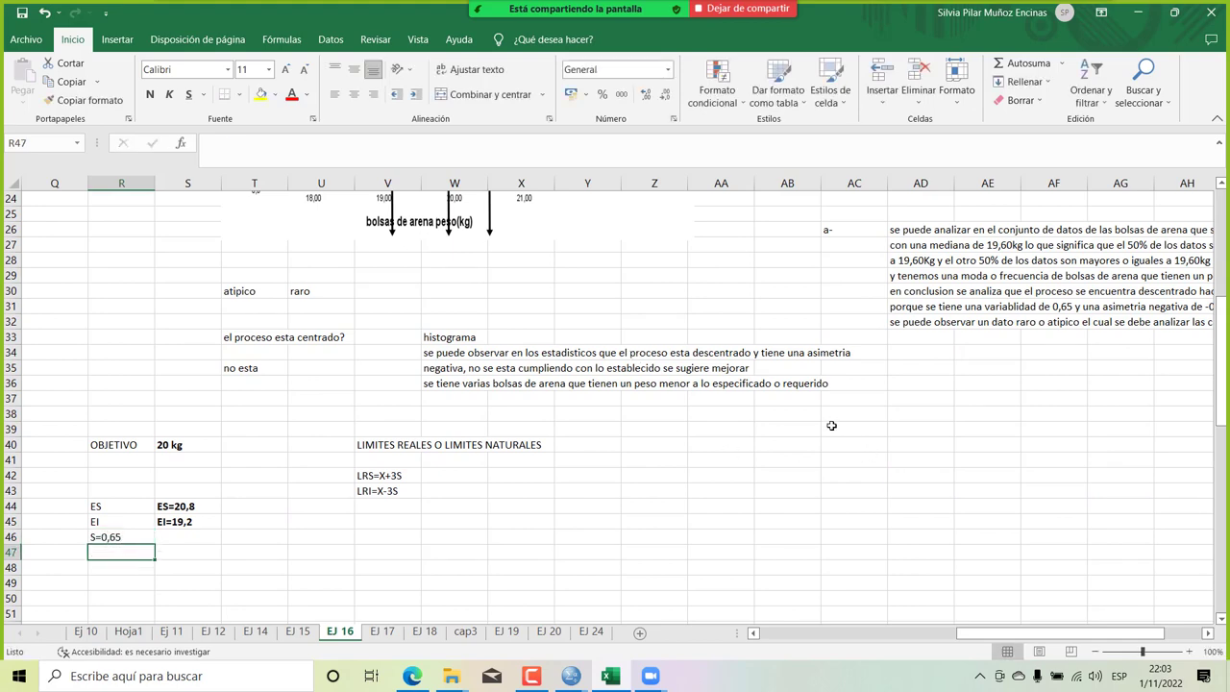
Look up the mean in the statistics table and enter "X=19,56" in R47.
scroll(831, 423, up, 8)
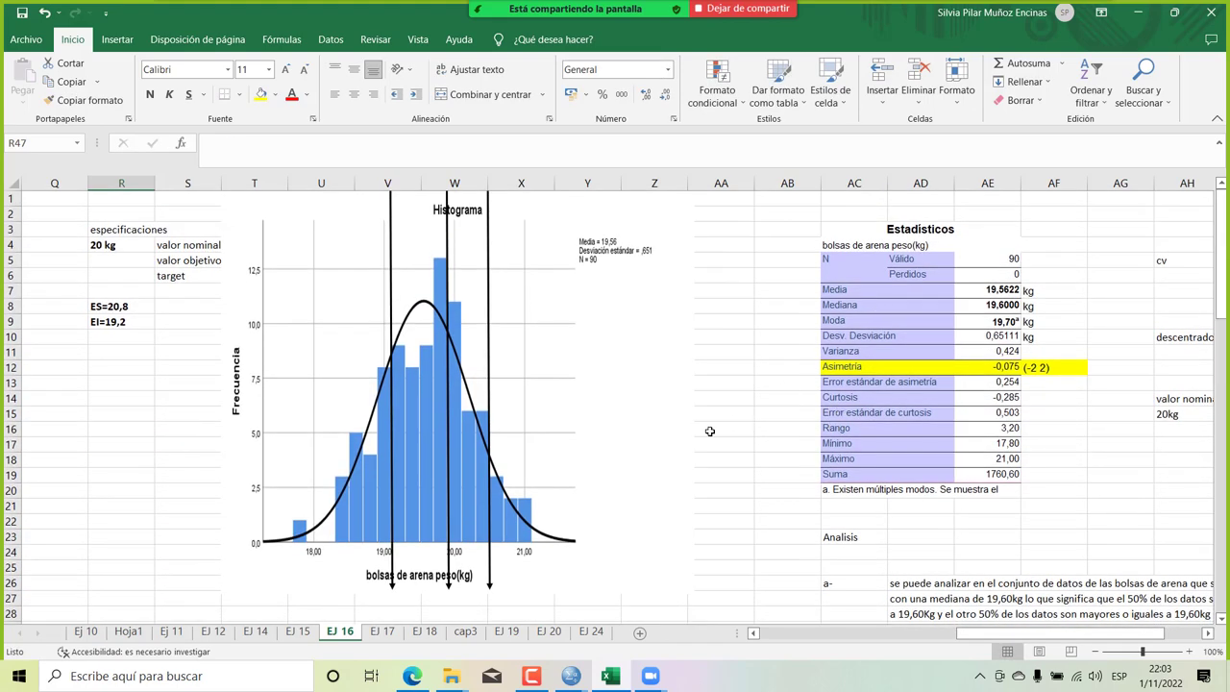
scroll(706, 436, down, 7)
scroll(704, 437, down, 6)
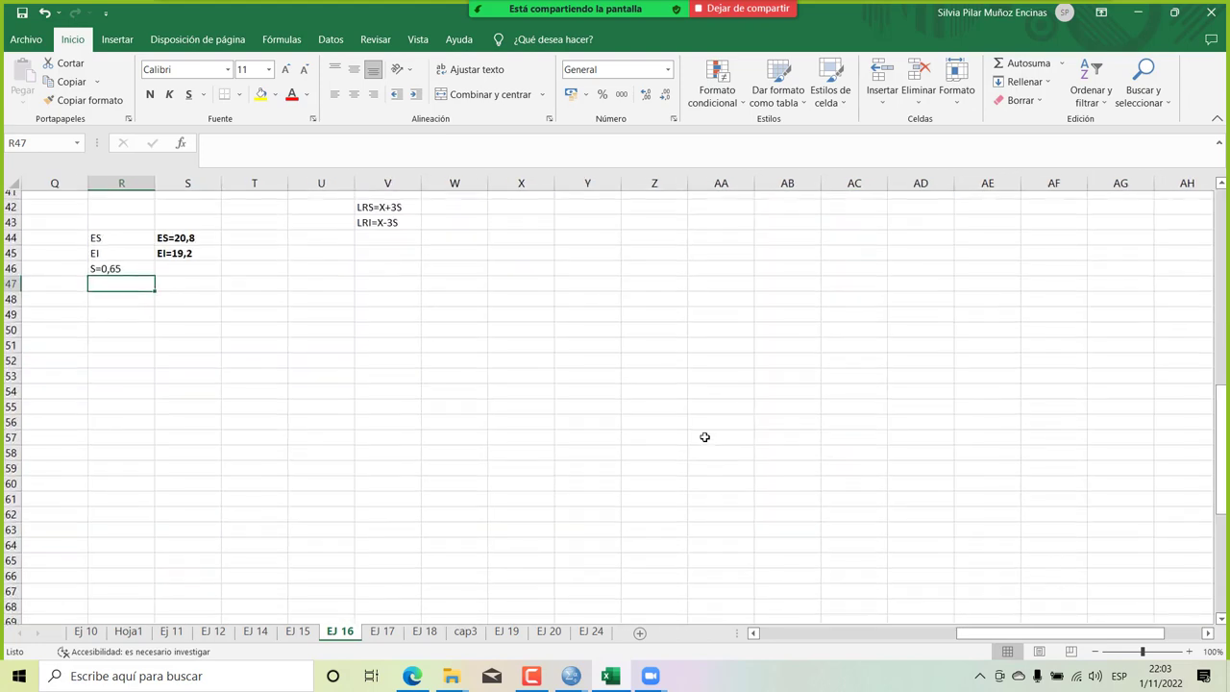
text(X)
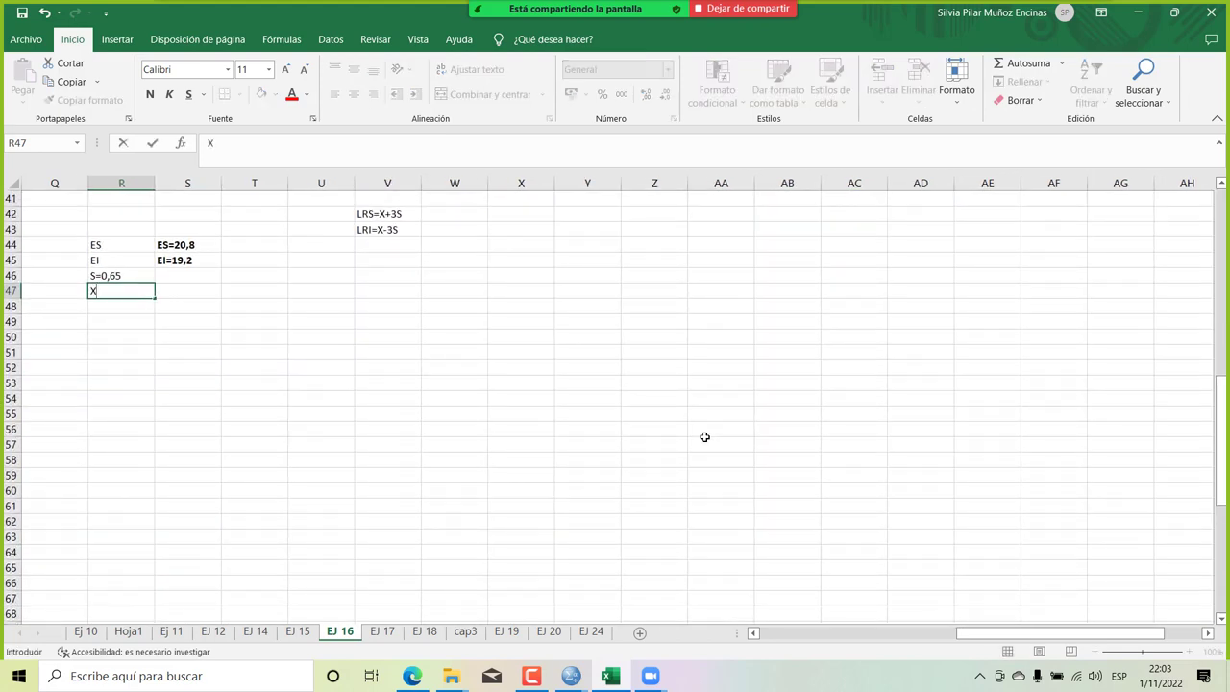
text(=19,56)
key(Return)
scroll(704, 438, up, 3)
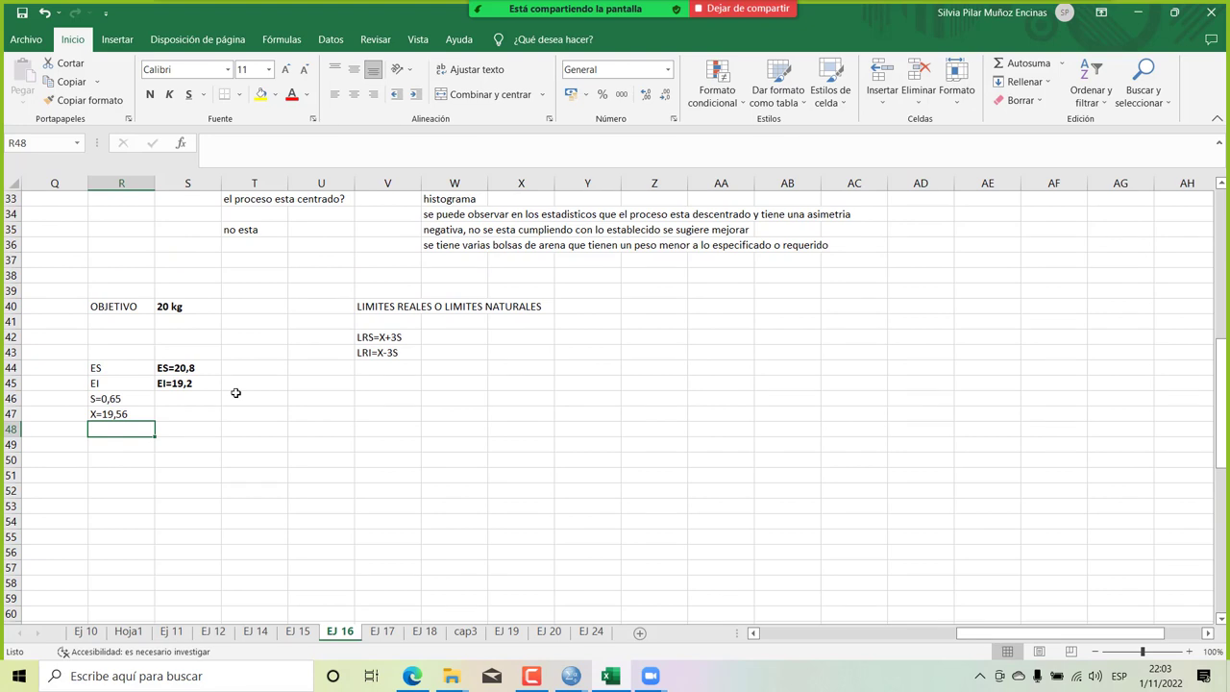
scroll(297, 425, left, 3)
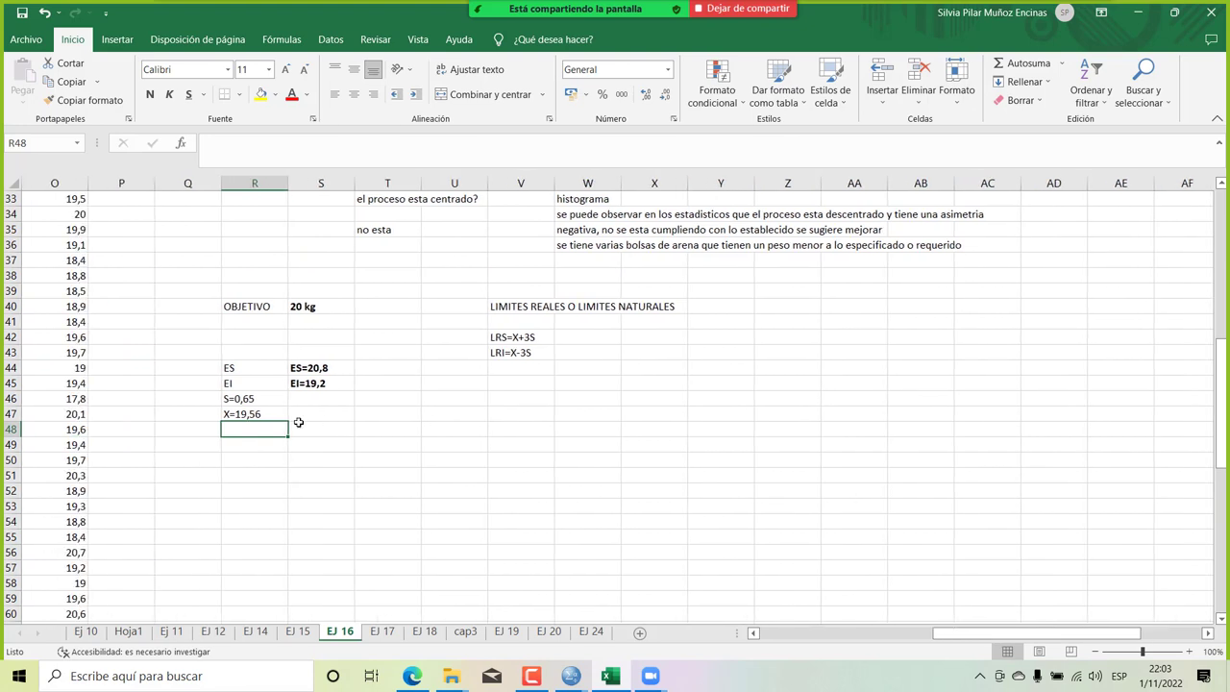
scroll(297, 421, left, 2)
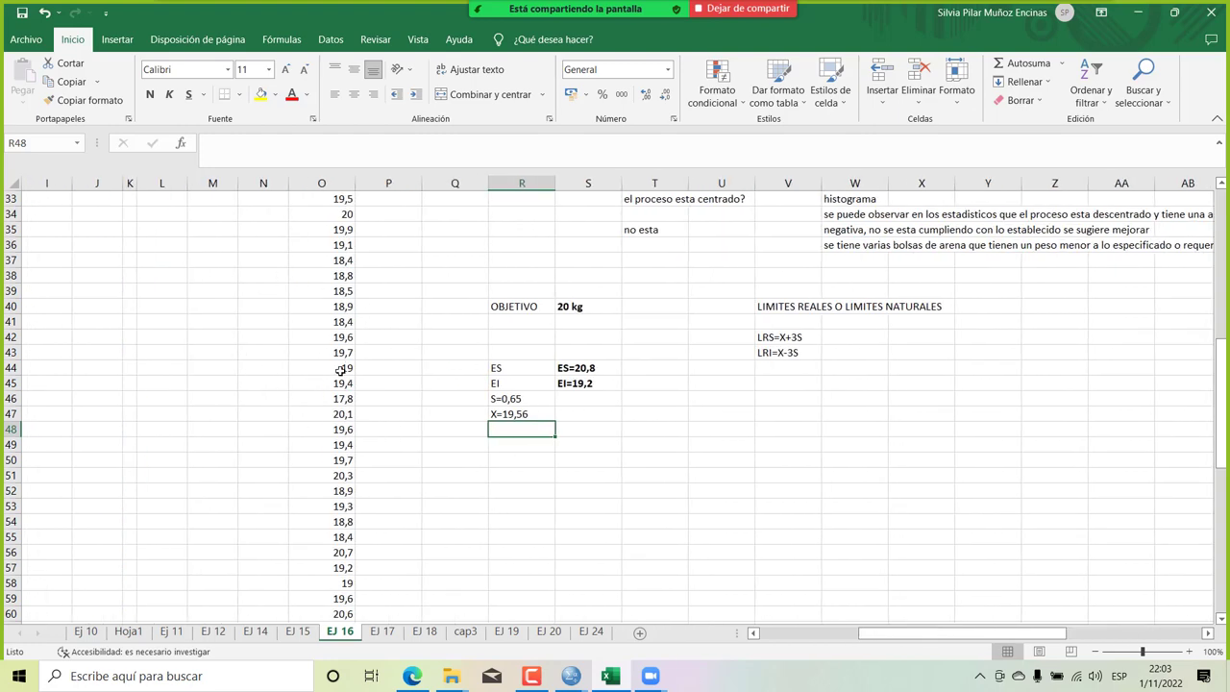
scroll(336, 370, right, 1)
scroll(341, 371, right, 4)
scroll(340, 371, up, 10)
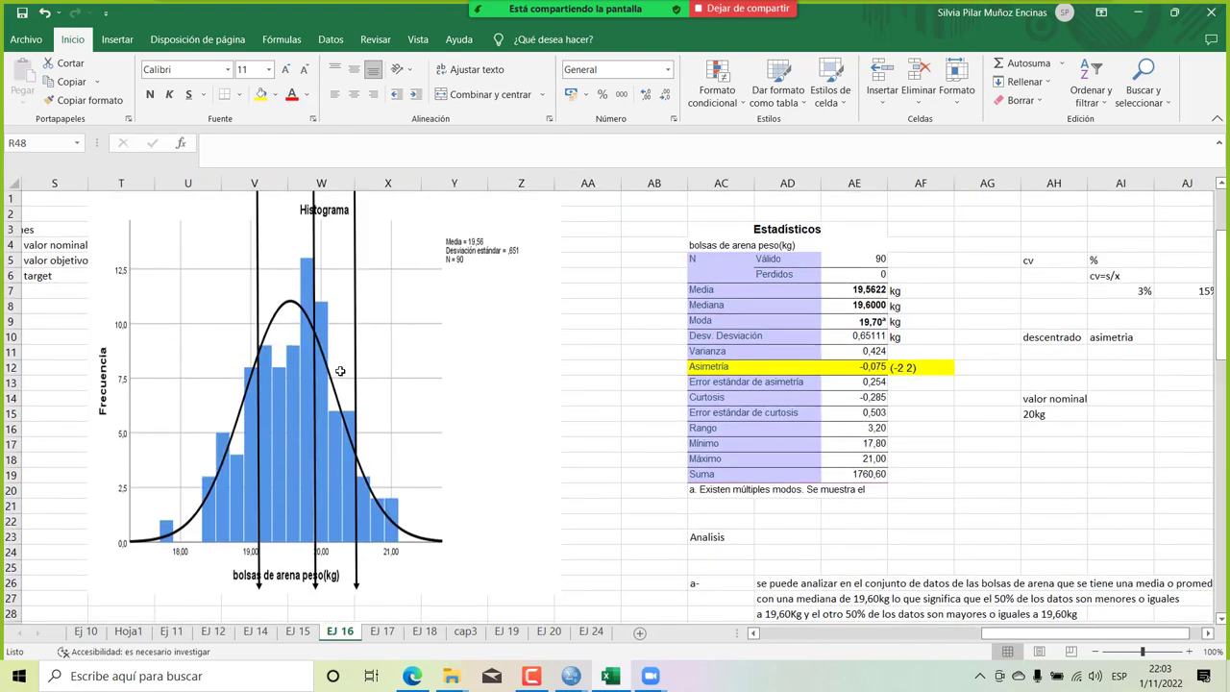
scroll(340, 371, down, 6)
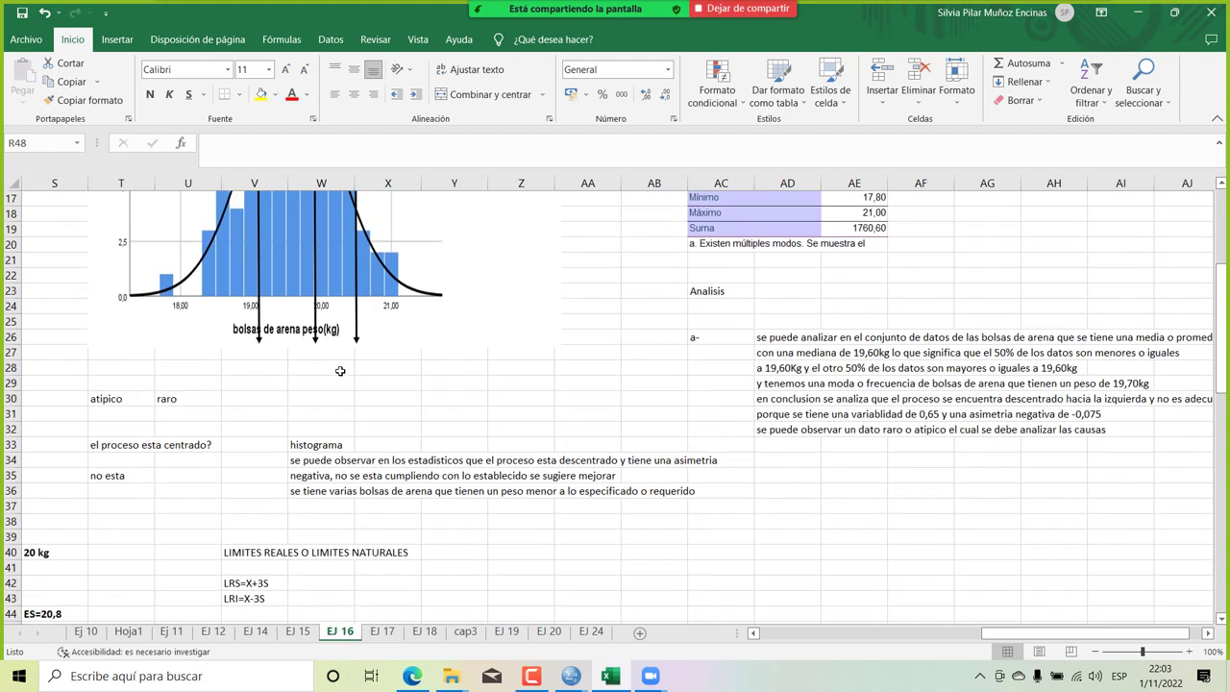
Put an outside border around the block holding the target, specification limits, S and X, range R39:S50.
scroll(340, 371, left, 2)
scroll(340, 371, down, 3)
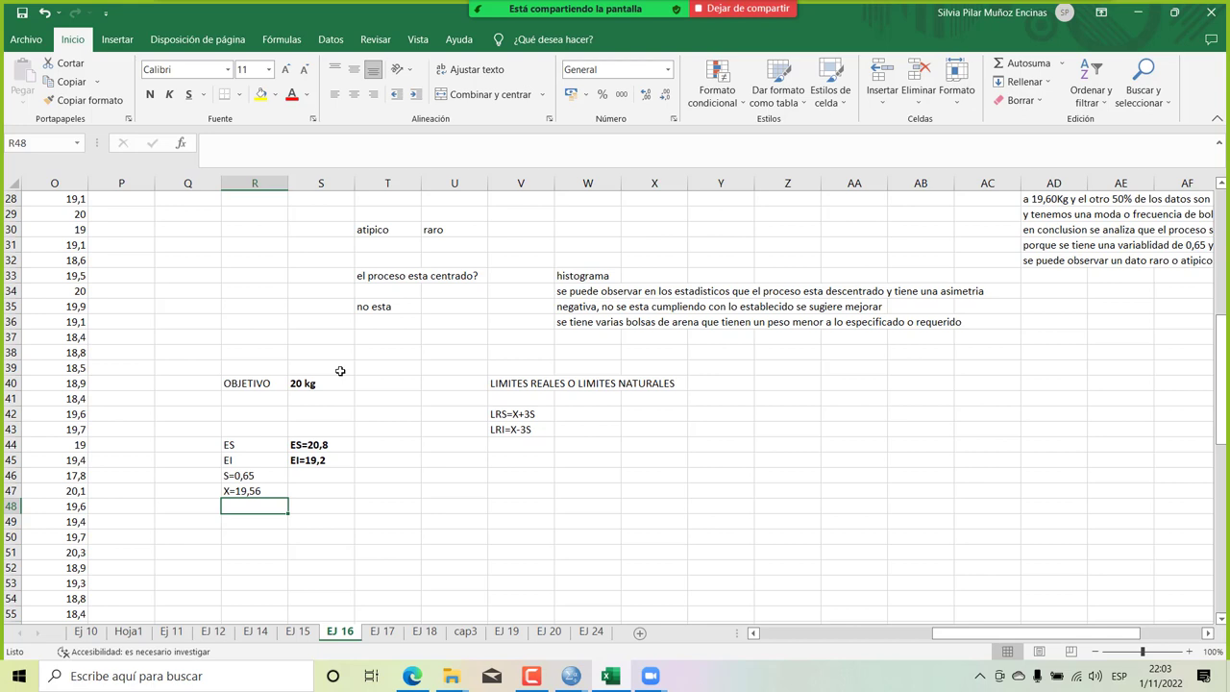
click(509, 413)
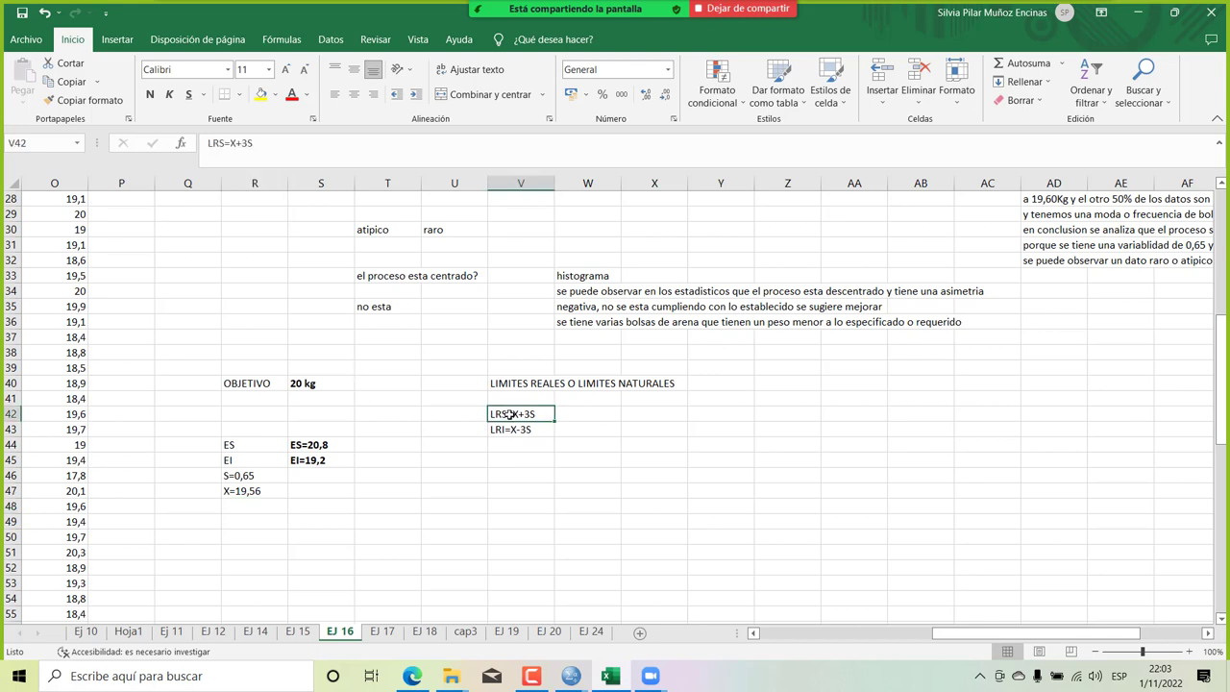
drag(230, 370, 346, 535)
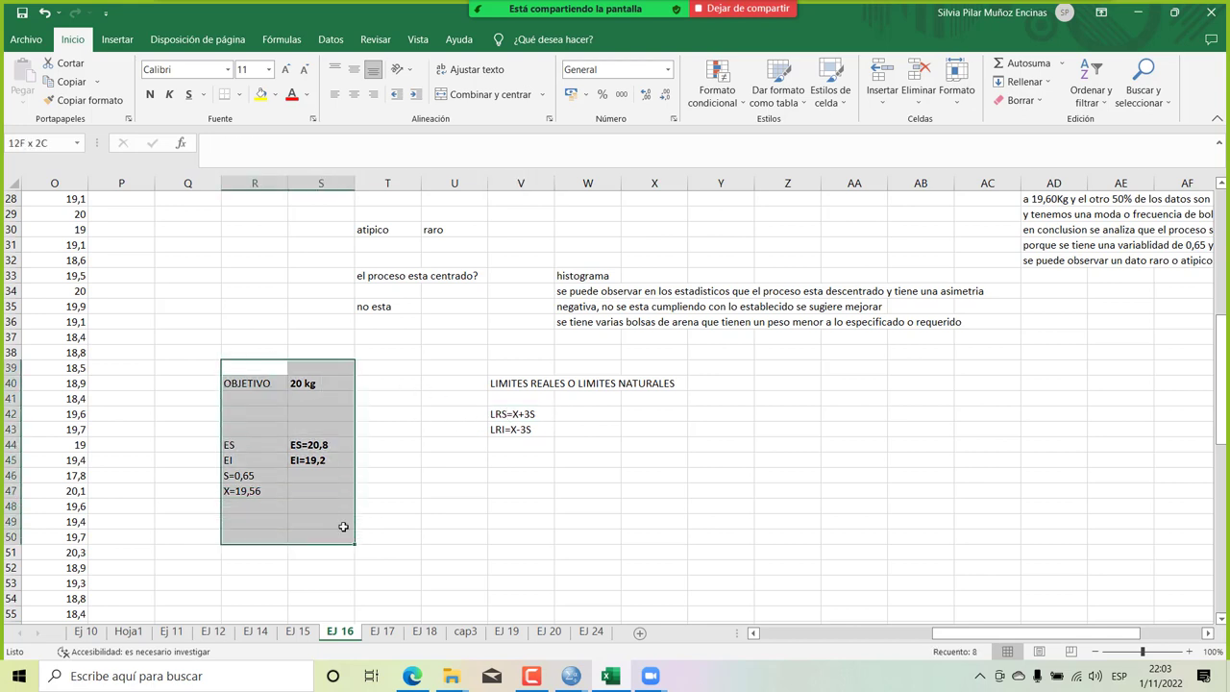
click(238, 94)
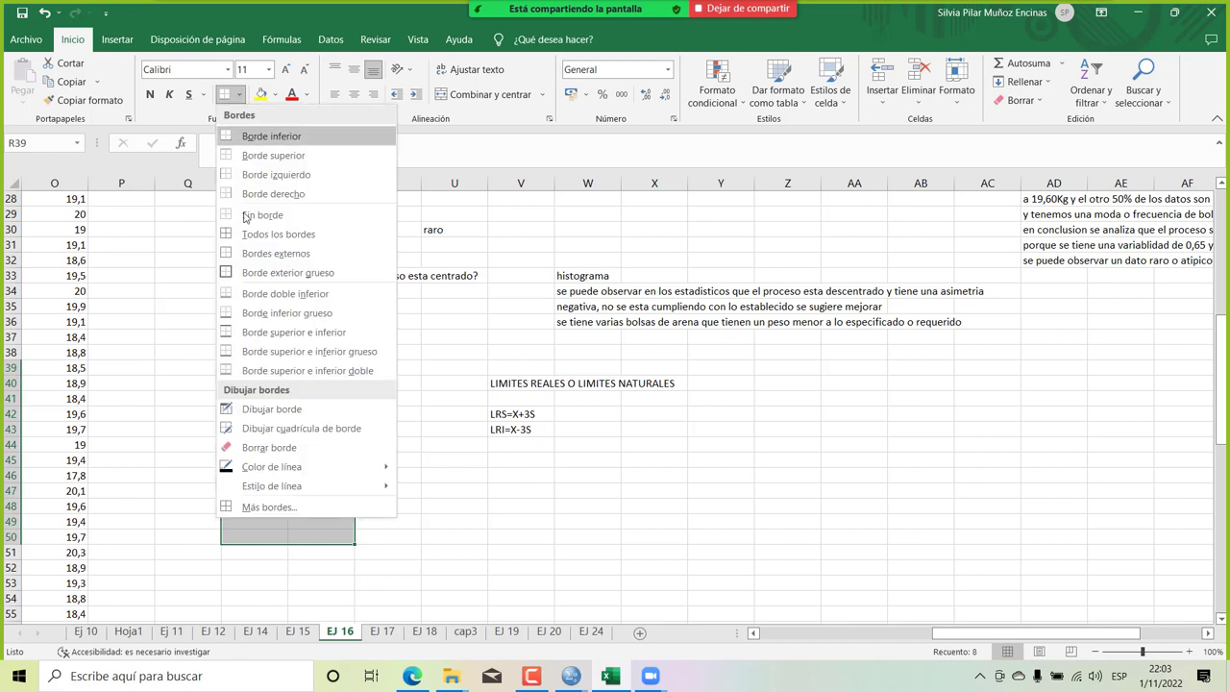
click(250, 254)
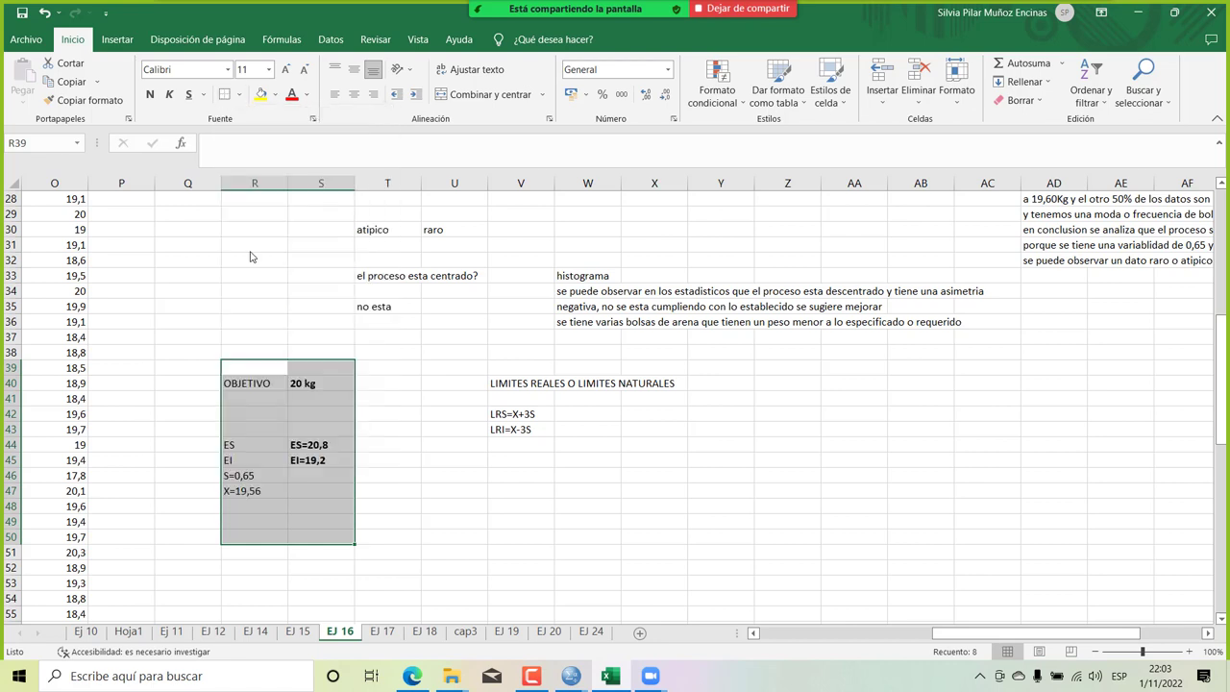
click(383, 568)
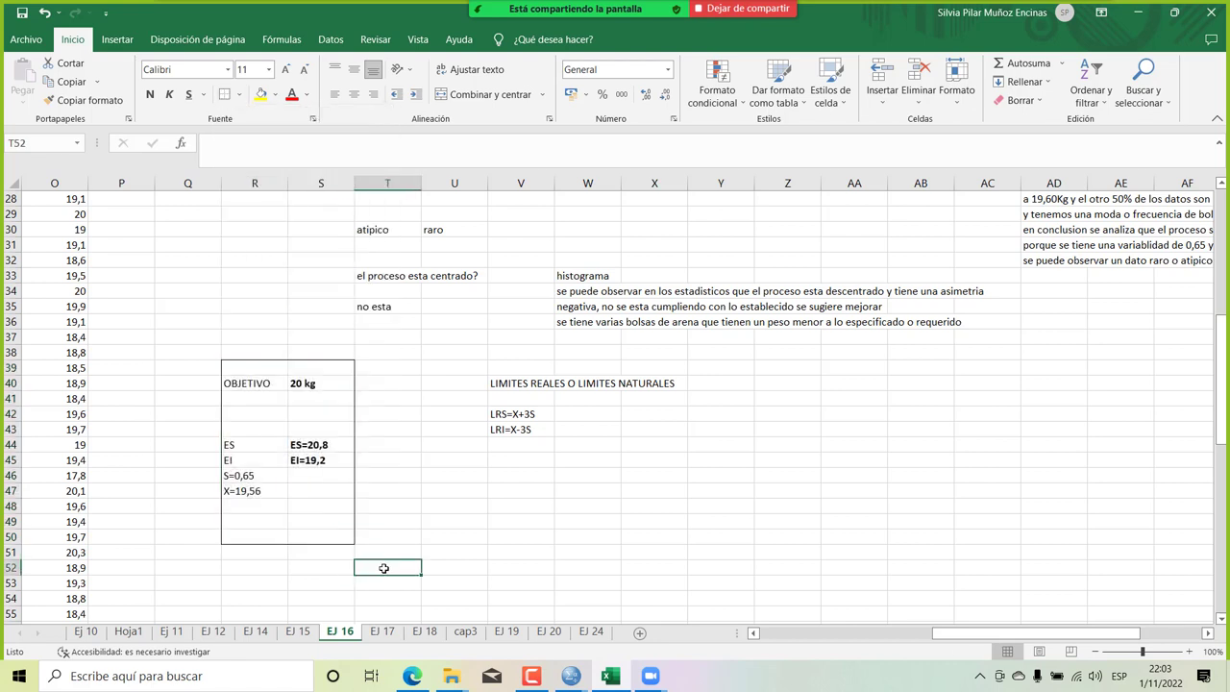
Enter the question "EL PROCESO ES HABIL O ES CAPAZ" in U39, above the real limits heading.
click(452, 368)
text(EL PRO)
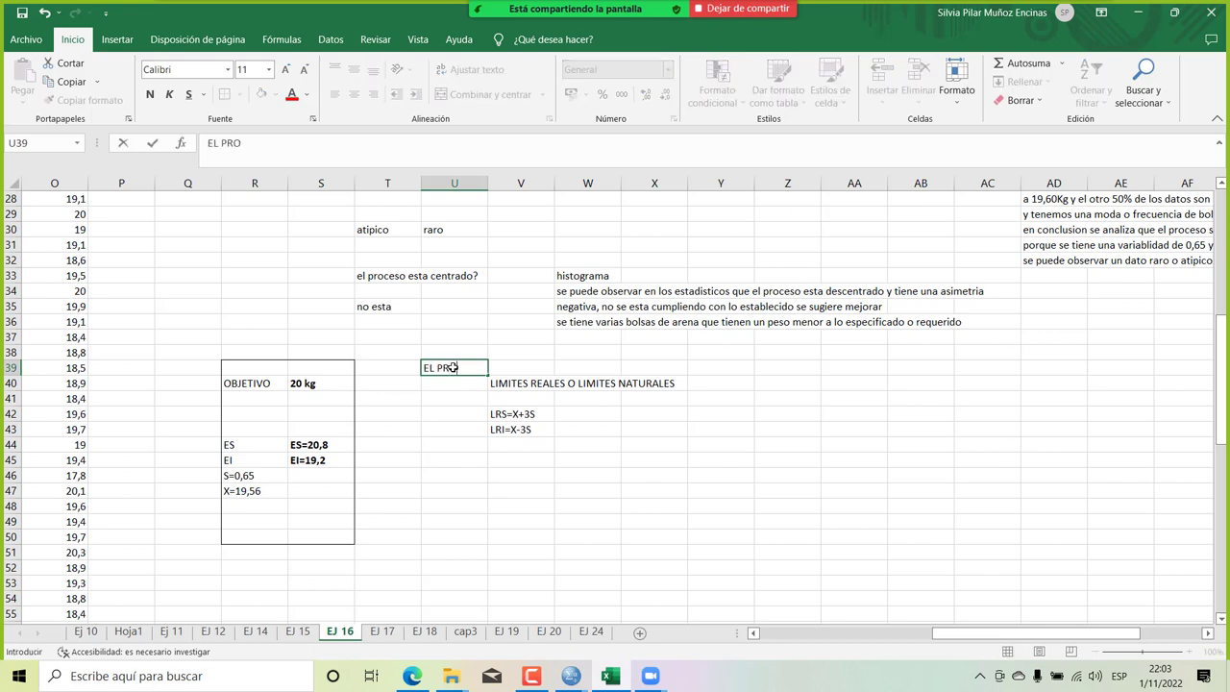
text(CESO ES HA)
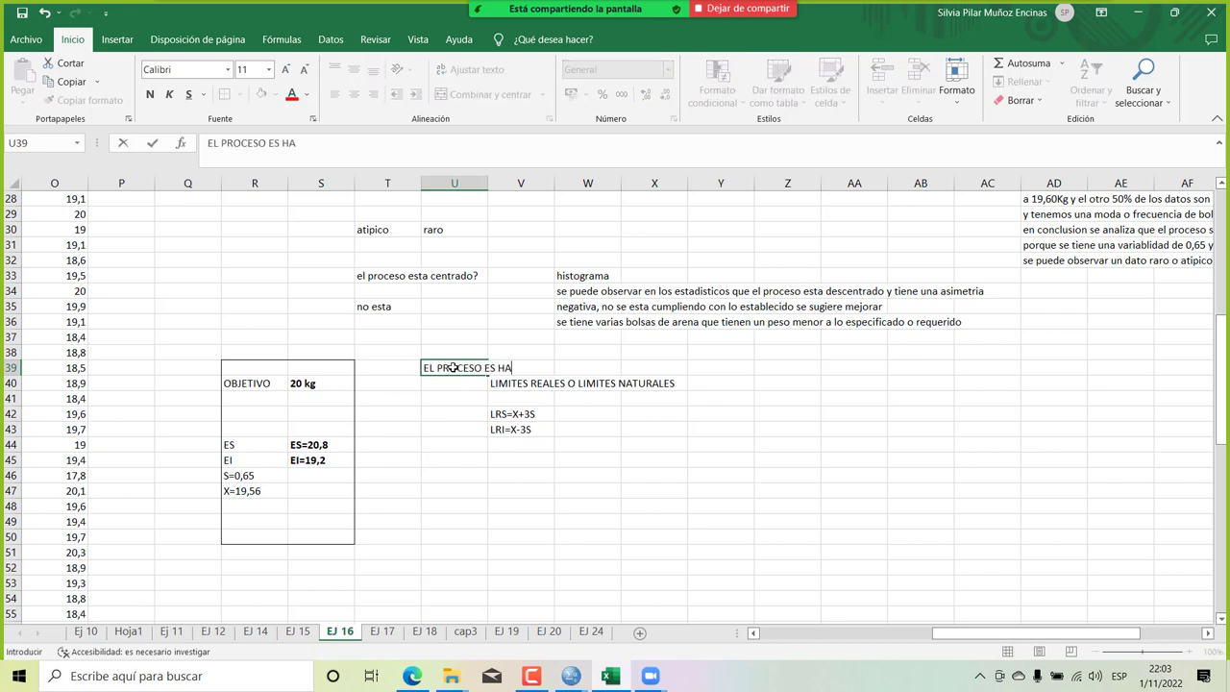
text(BIL O ES CAPAZ)
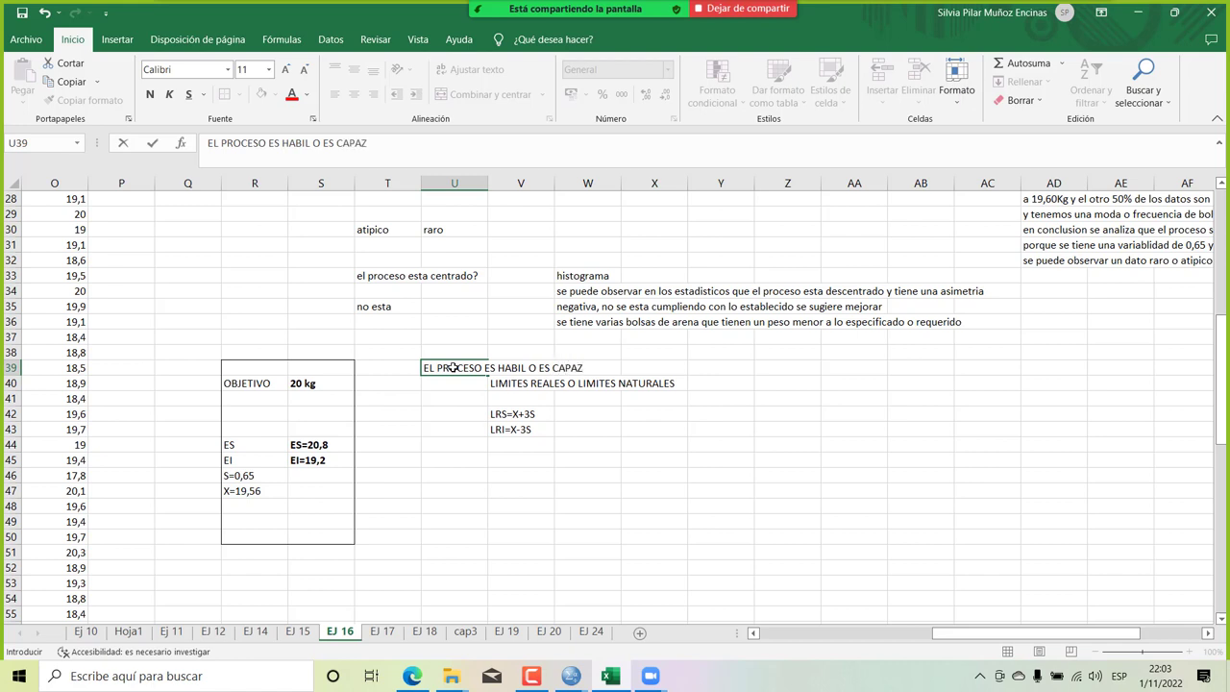
key(Return)
Enter the instruction "CALCULE LOS LIMITES REALES O NATURALES" in U38, directly above the capability question.
click(454, 367)
key(Up)
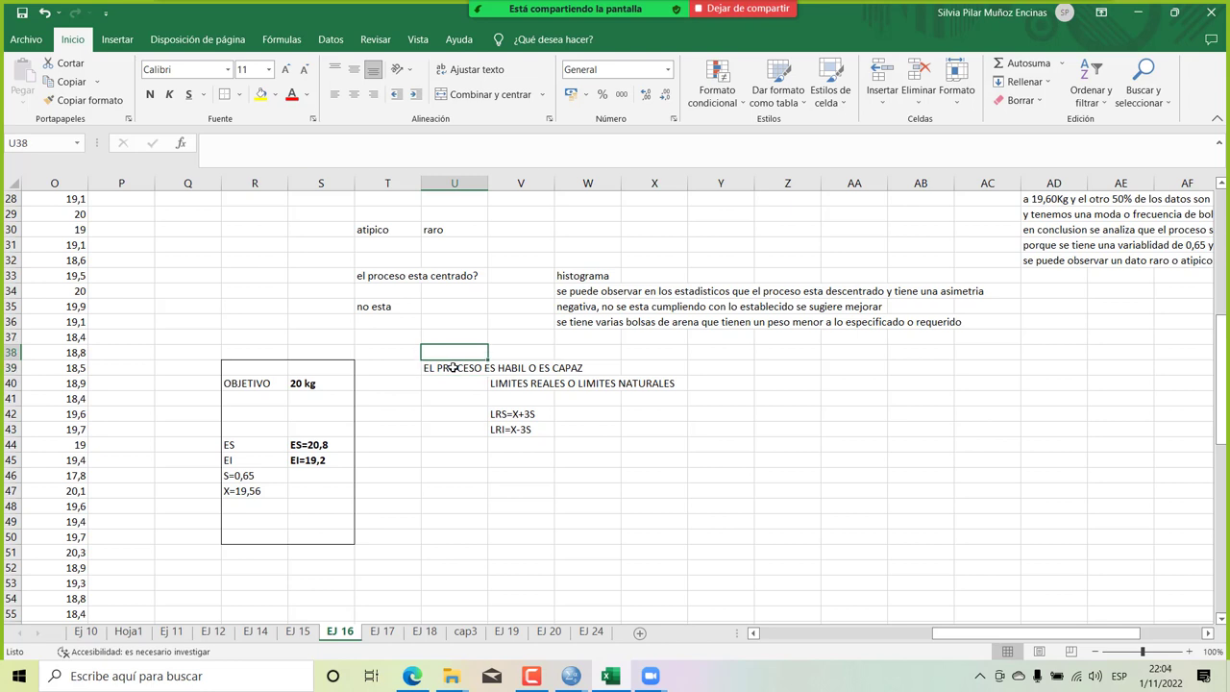
text(CALCUL)
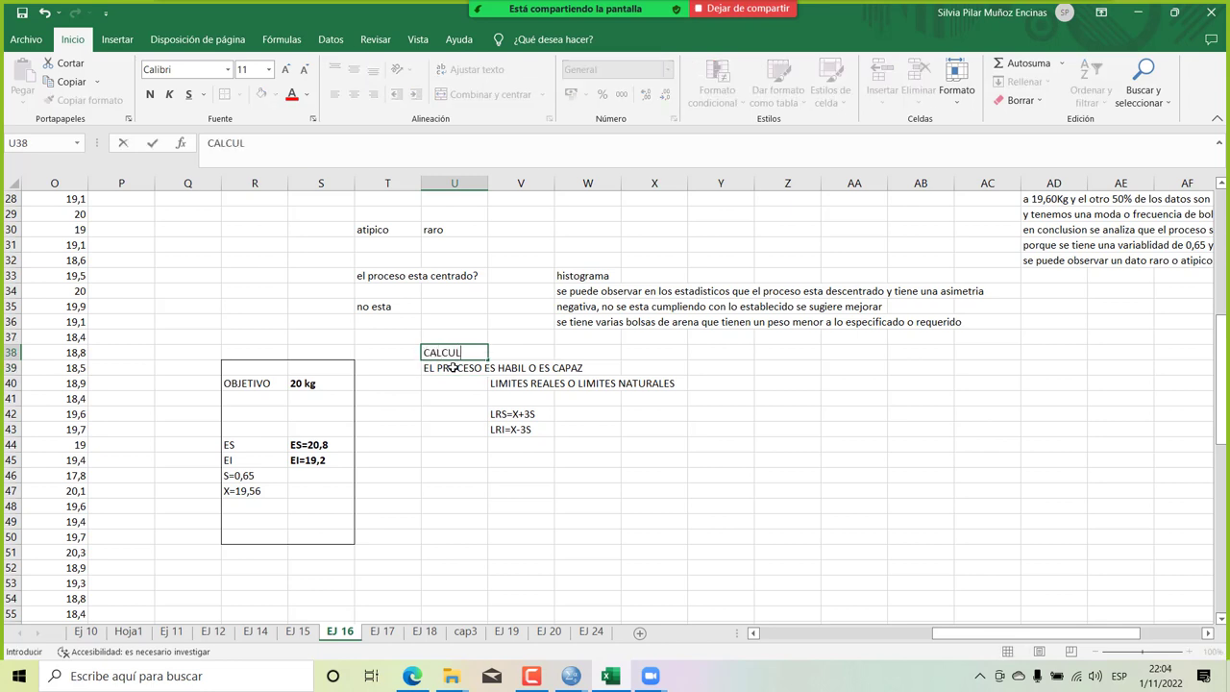
text(E LOS LIMITES REALES )
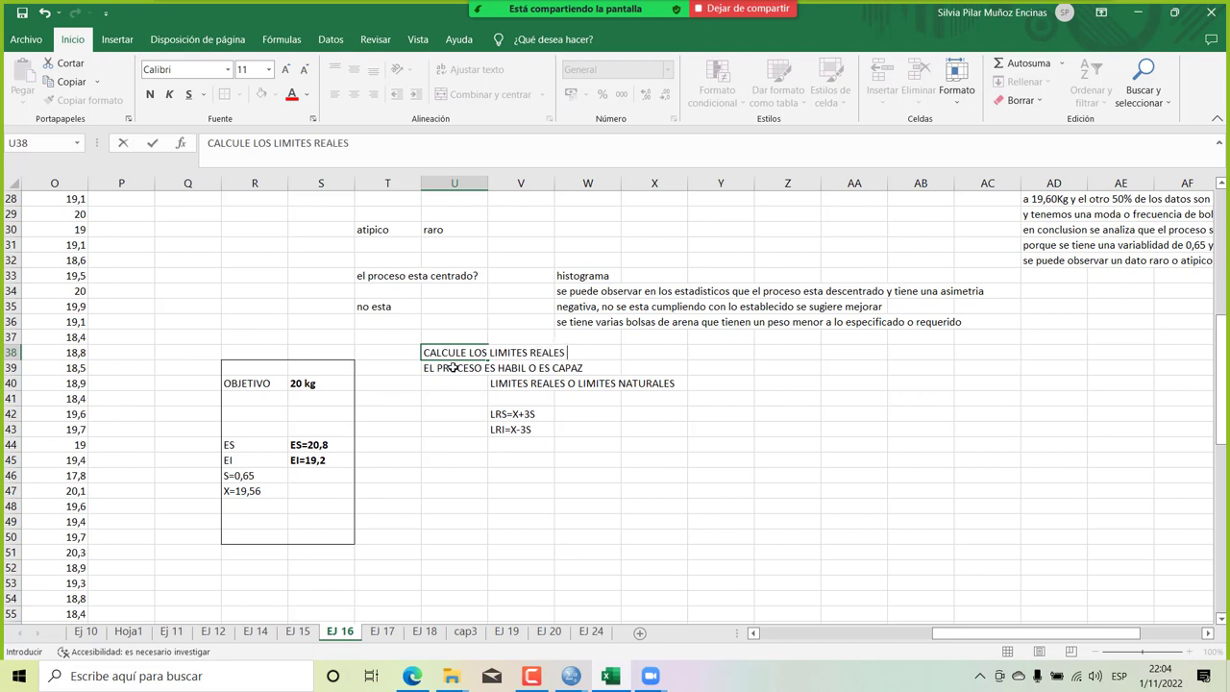
text(O NATURALES)
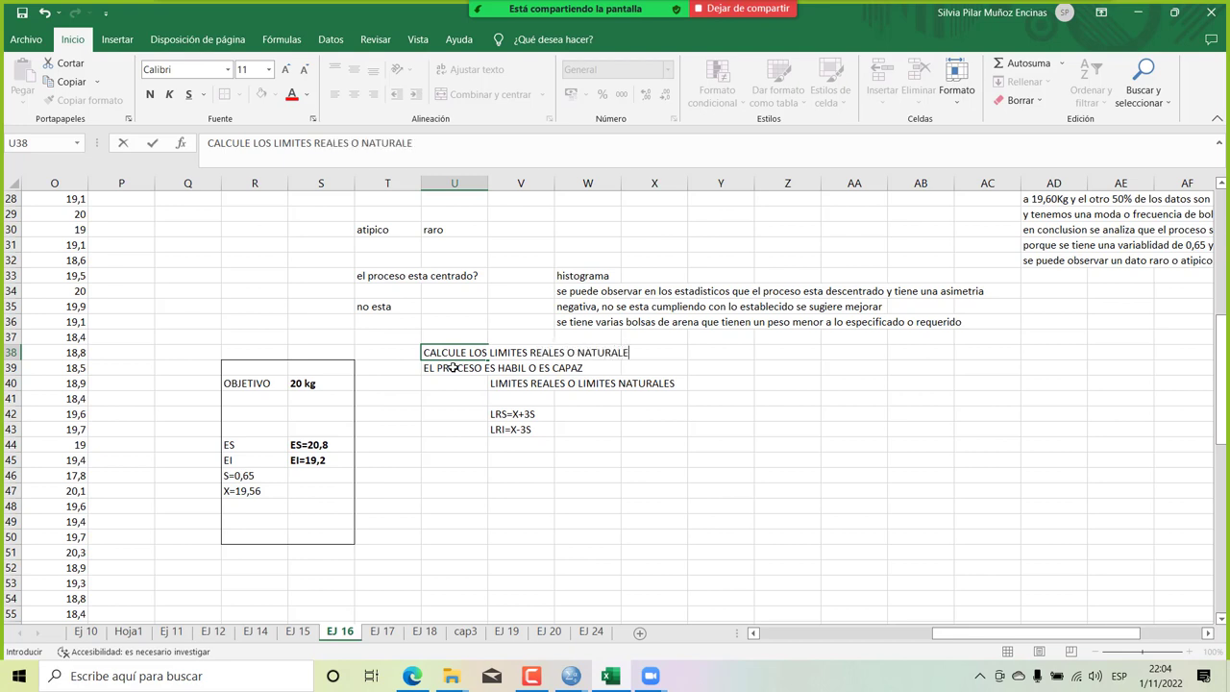
key(Return)
Calculate the upper real limit in W42 beside LRS with the formula =19,56+3*(0,65).
click(506, 425)
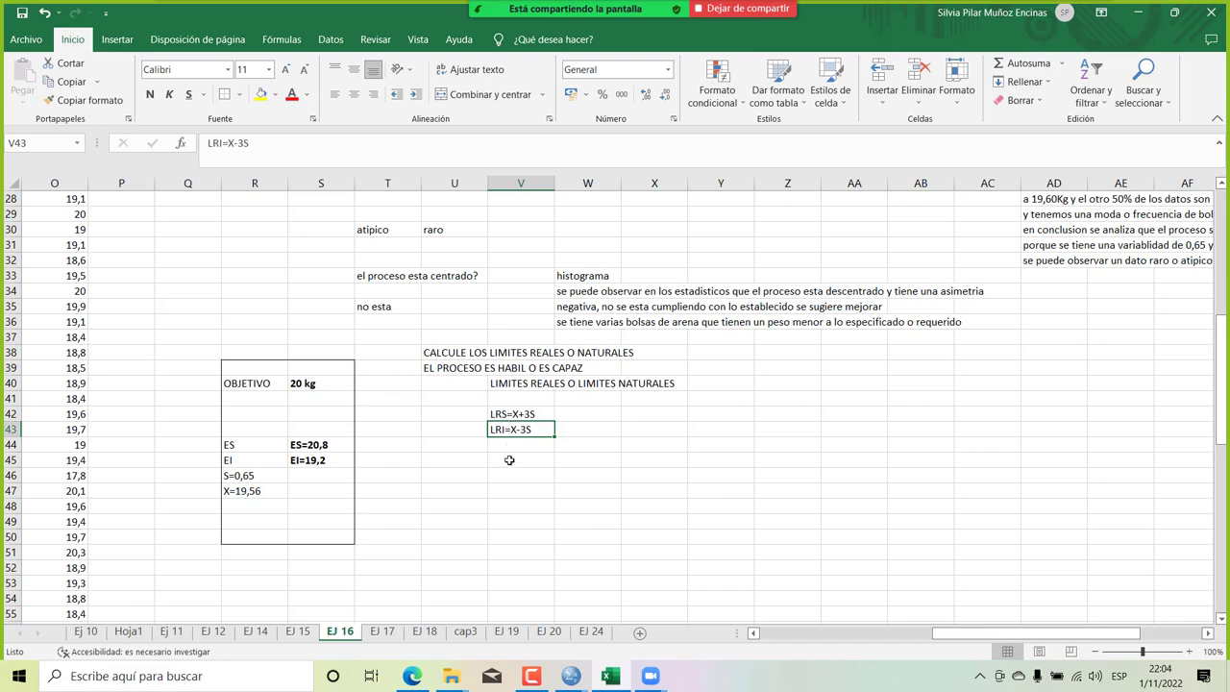
click(585, 415)
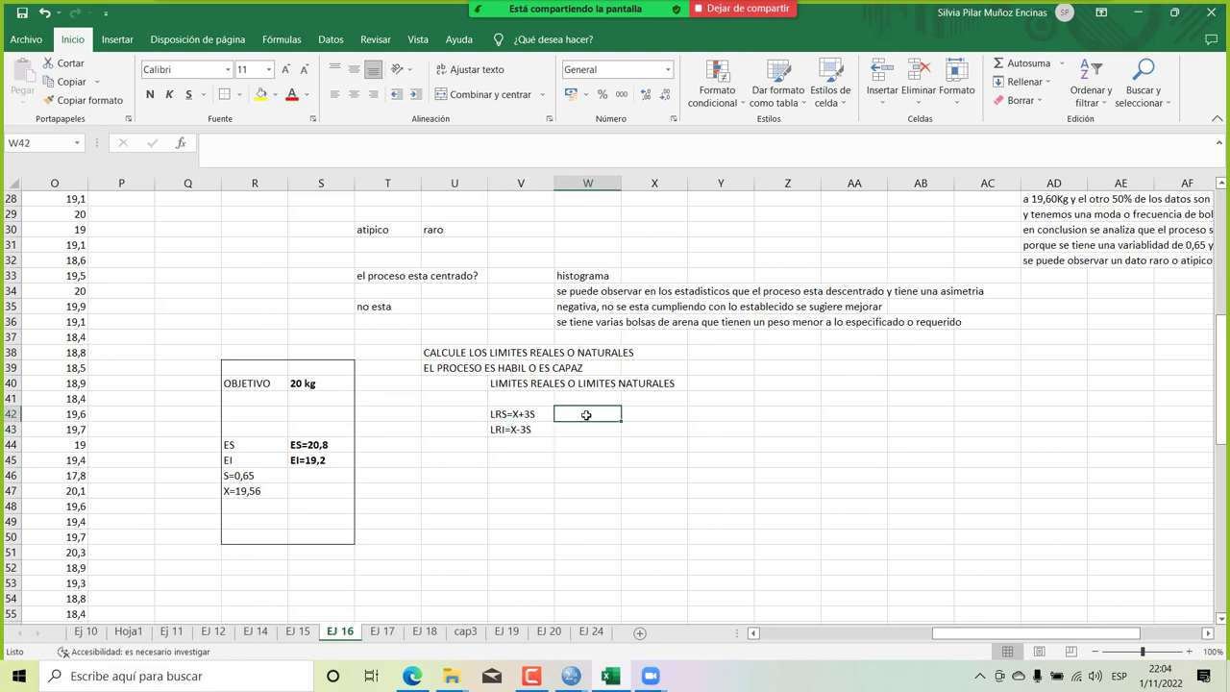
text(=)
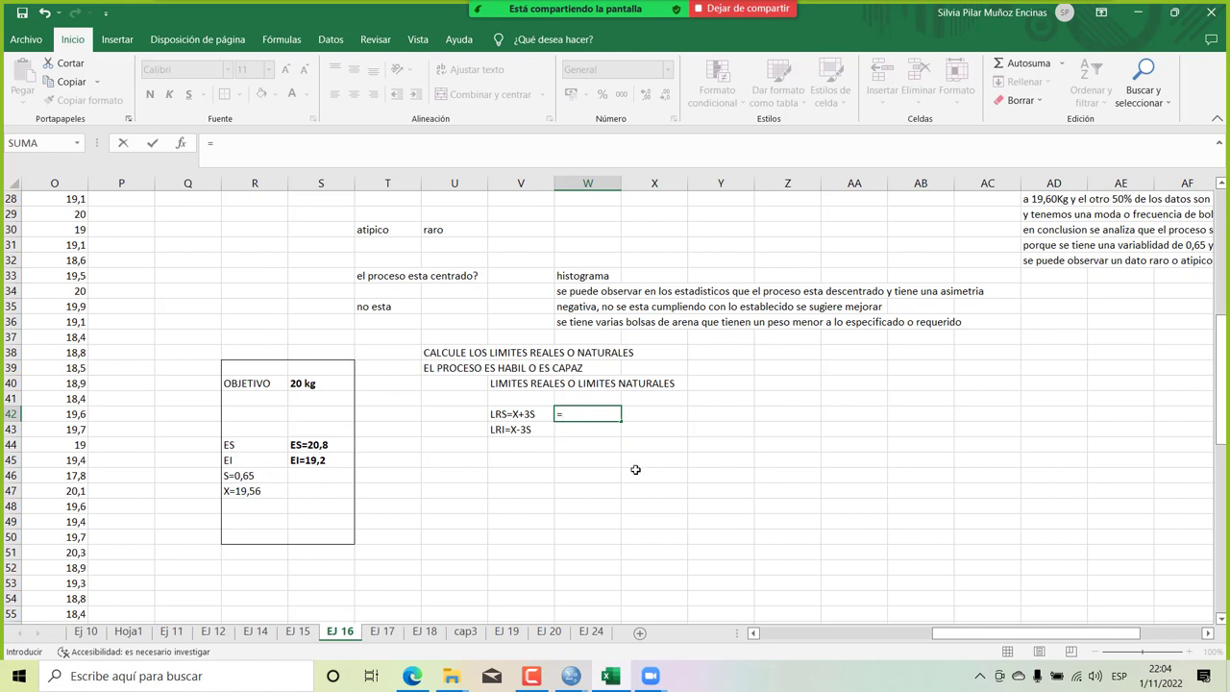
text(19,56+3()
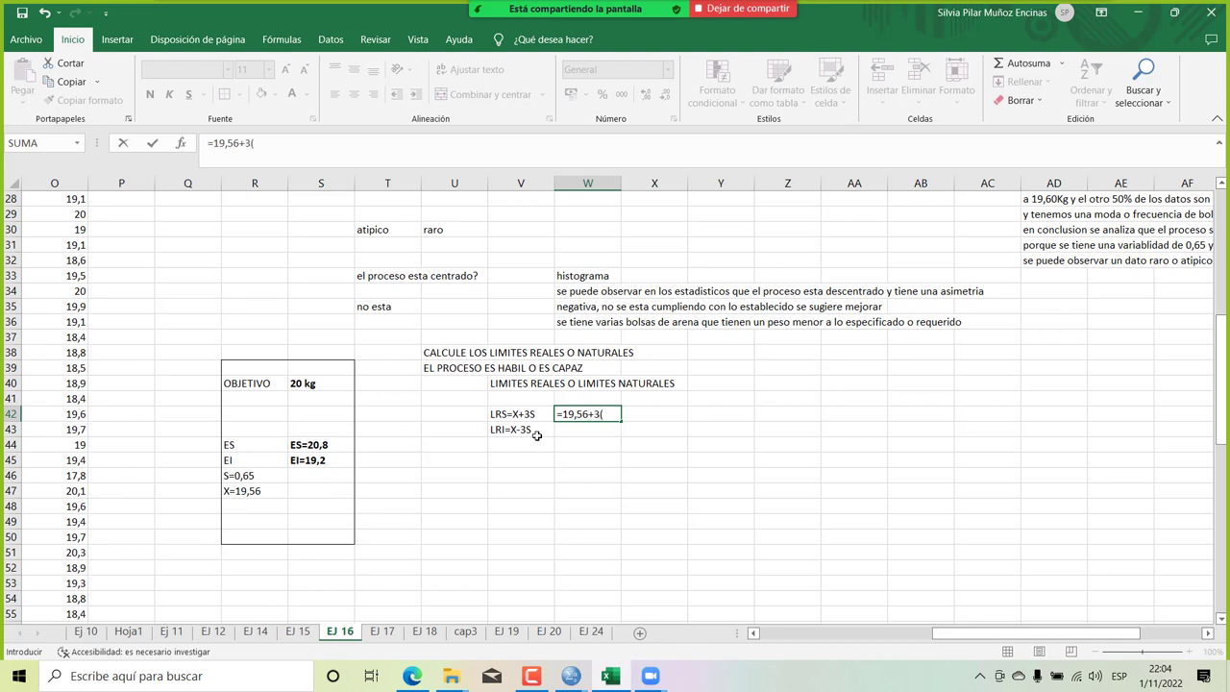
text(0,65))
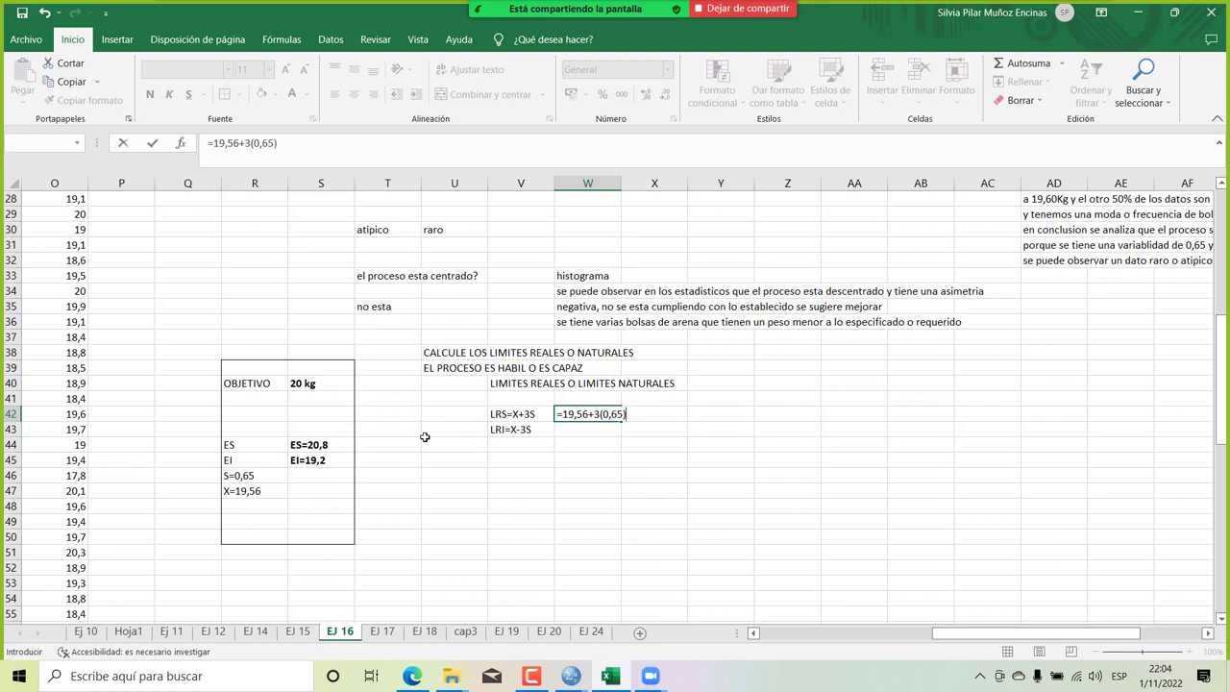
key(Return)
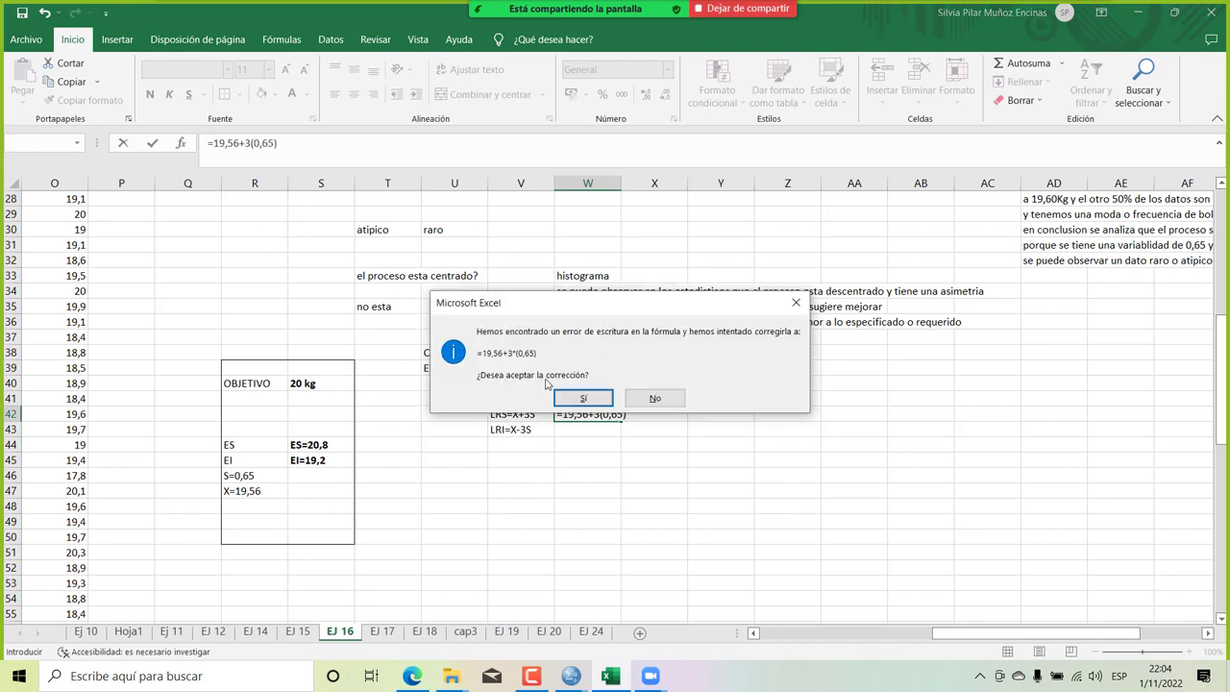
click(580, 398)
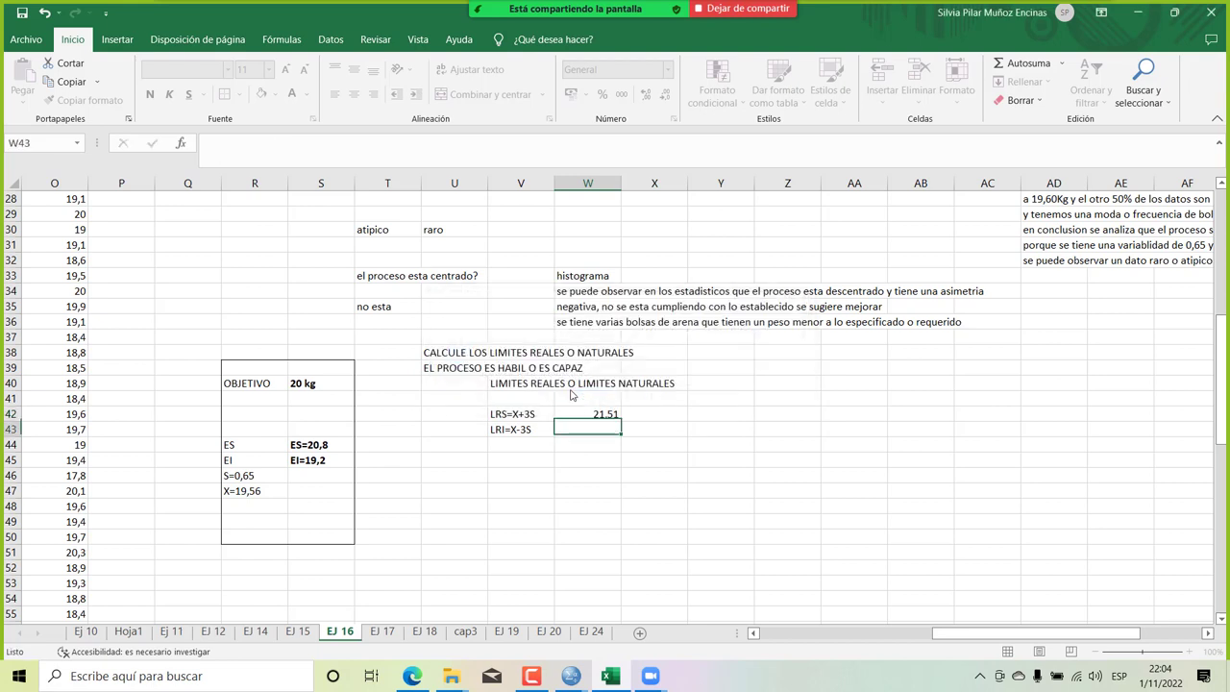
click(588, 413)
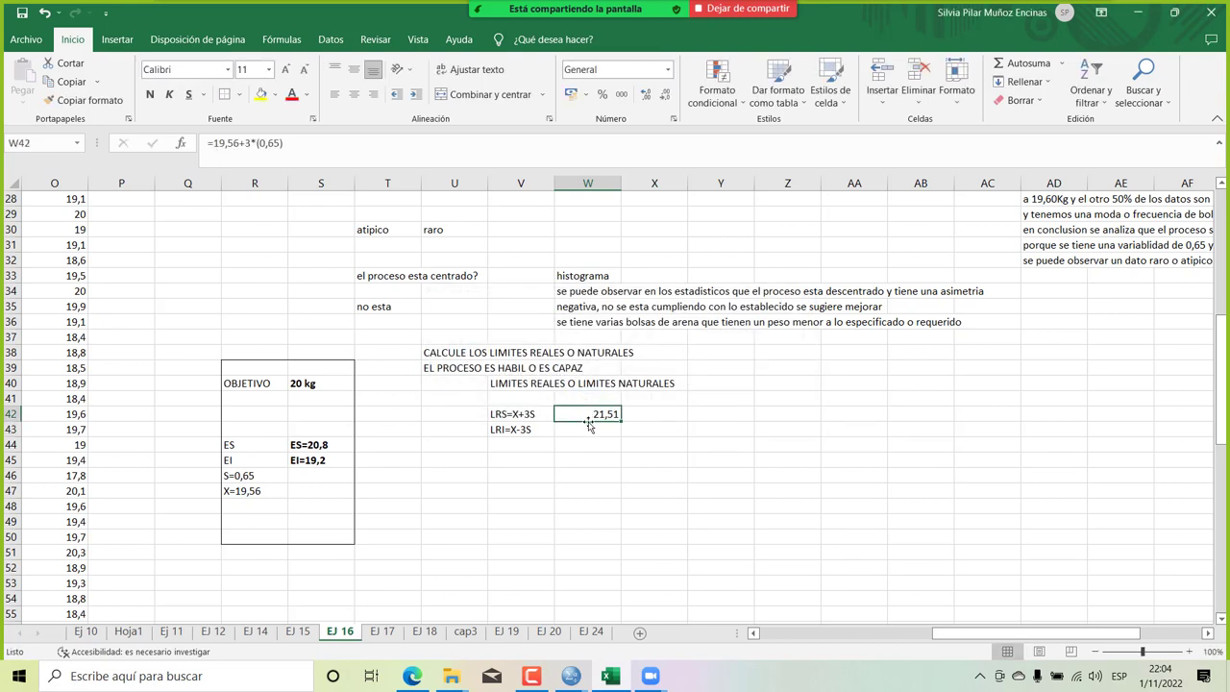
Calculate the lower real limit in W43 beside LRI with the formula =19,56-3*(0,65).
click(587, 430)
text(=)
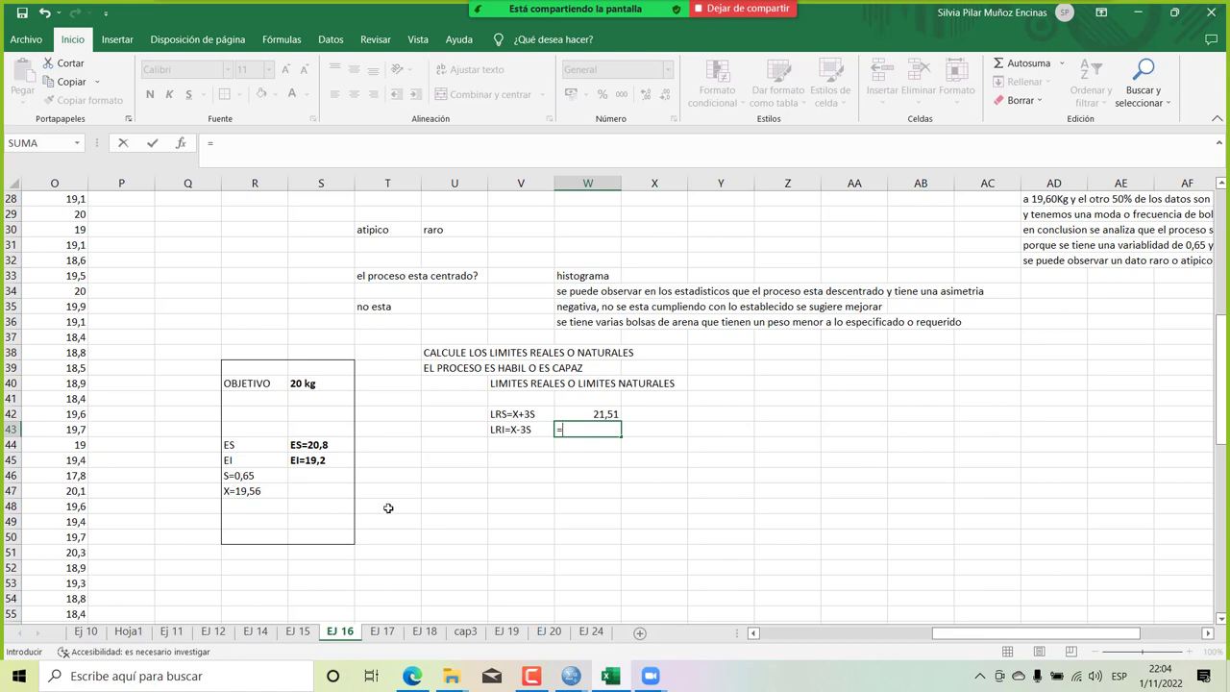
text(19,56-3*()
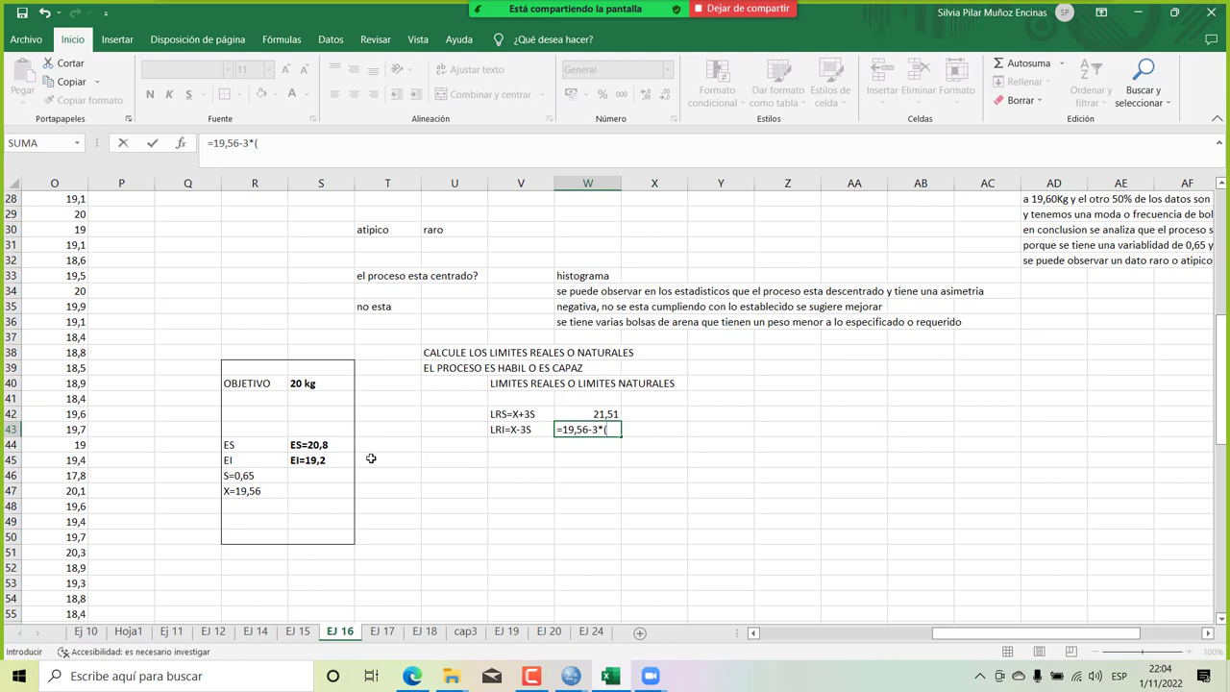
text(0,65))
key(Return)
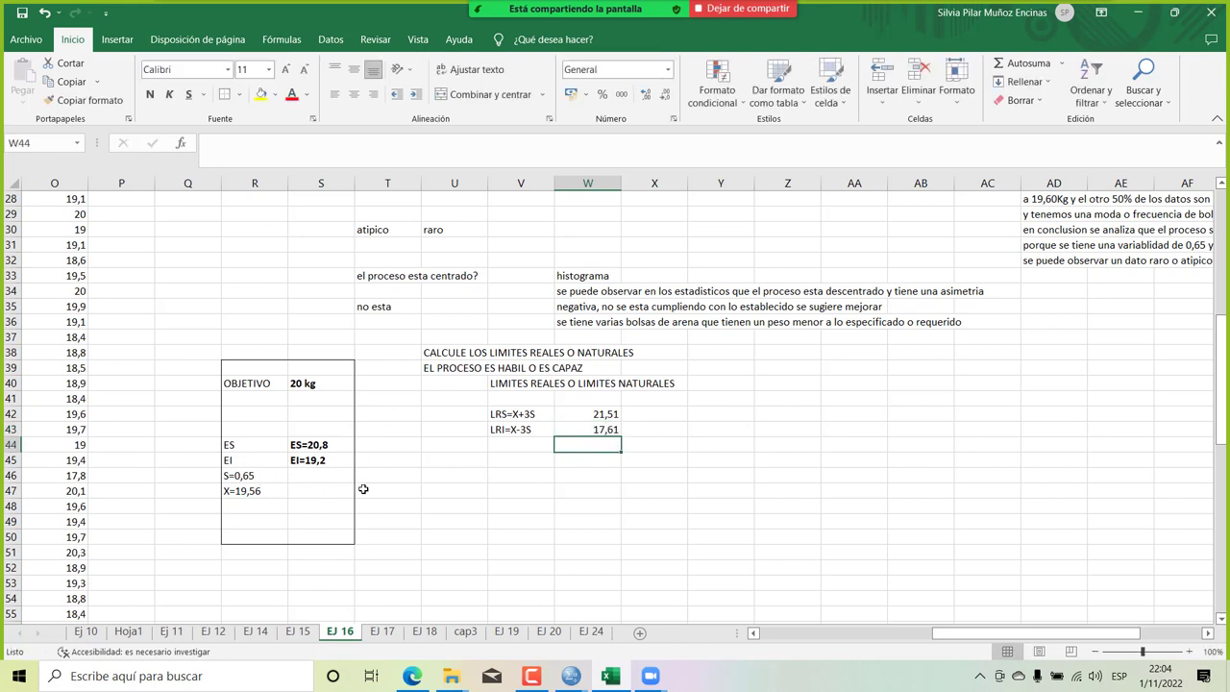
Move the sand-bag histogram image down beside the real limits calculation, starting around column Z at row 37.
scroll(616, 509, up, 2)
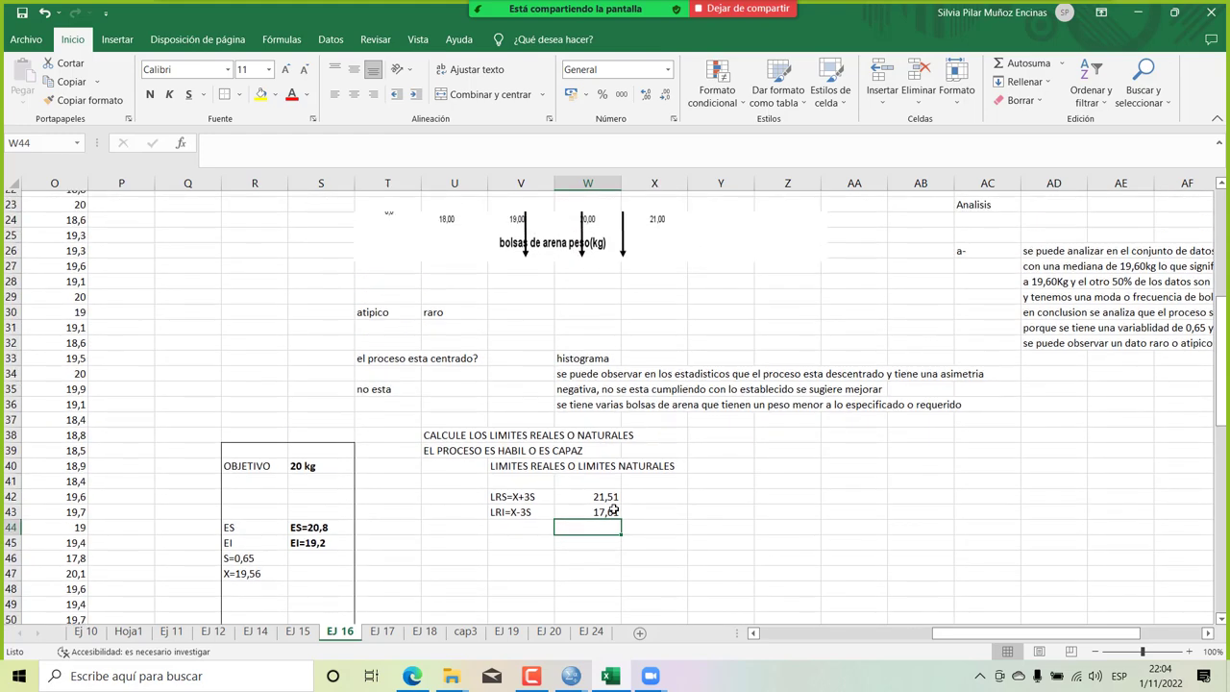
scroll(613, 509, up, 2)
scroll(614, 509, down, 2)
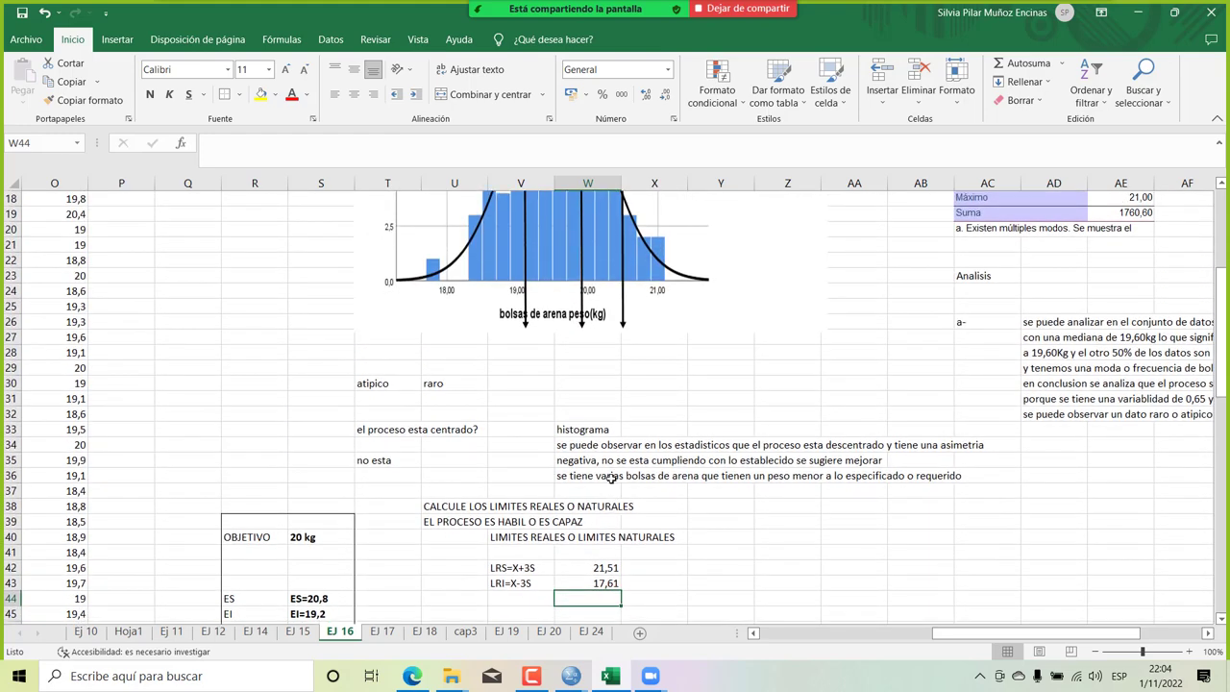
click(726, 208)
drag(725, 207, 1094, 585)
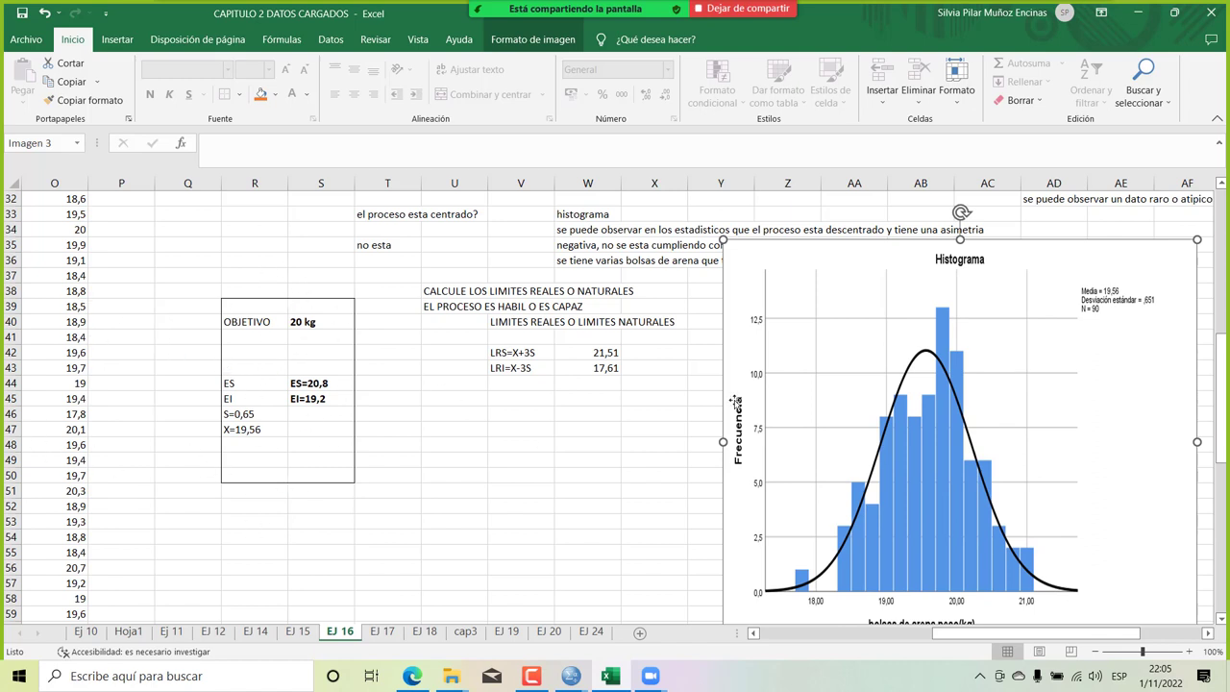
drag(793, 393, 812, 415)
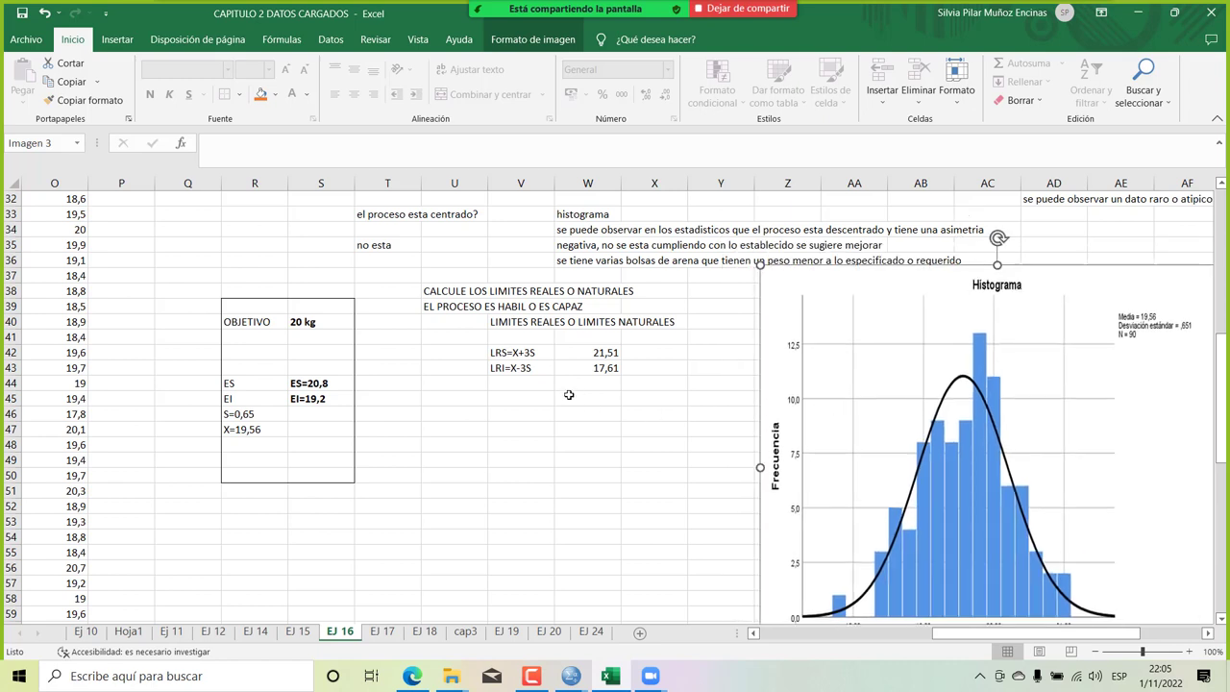
scroll(576, 381, down, 2)
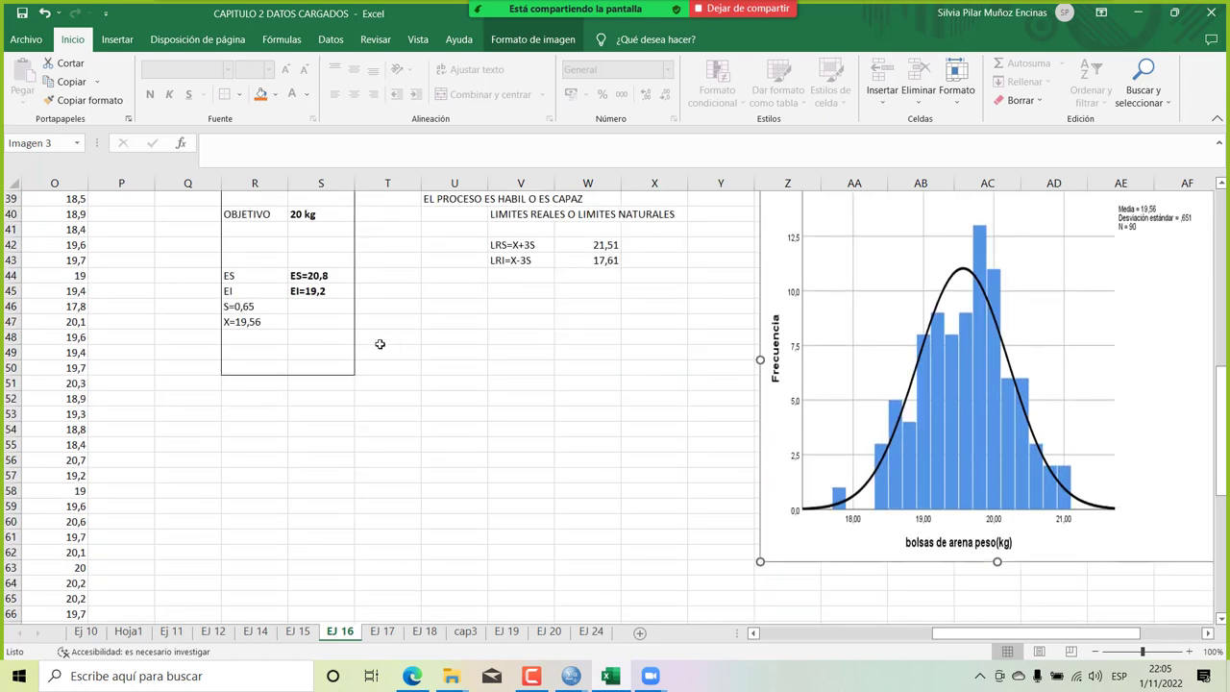
Shift the three vertical arrows left at the histogram's former place toward its new position, around columns X, Z and AA.
click(305, 215)
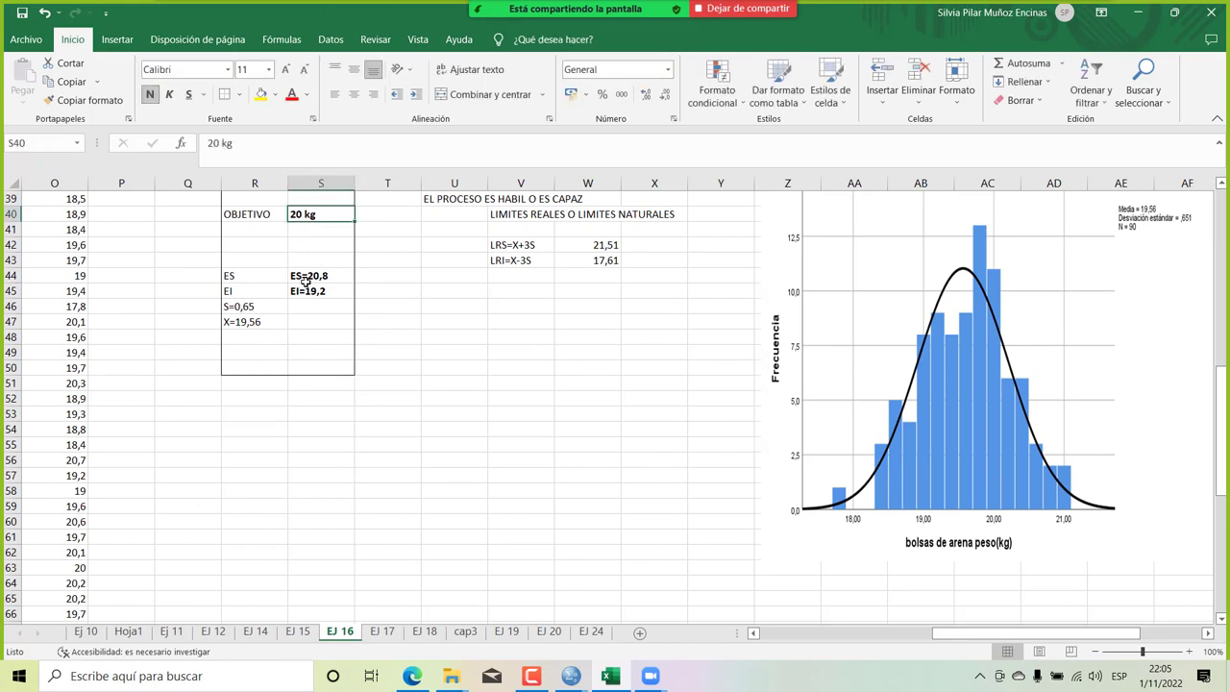
click(584, 246)
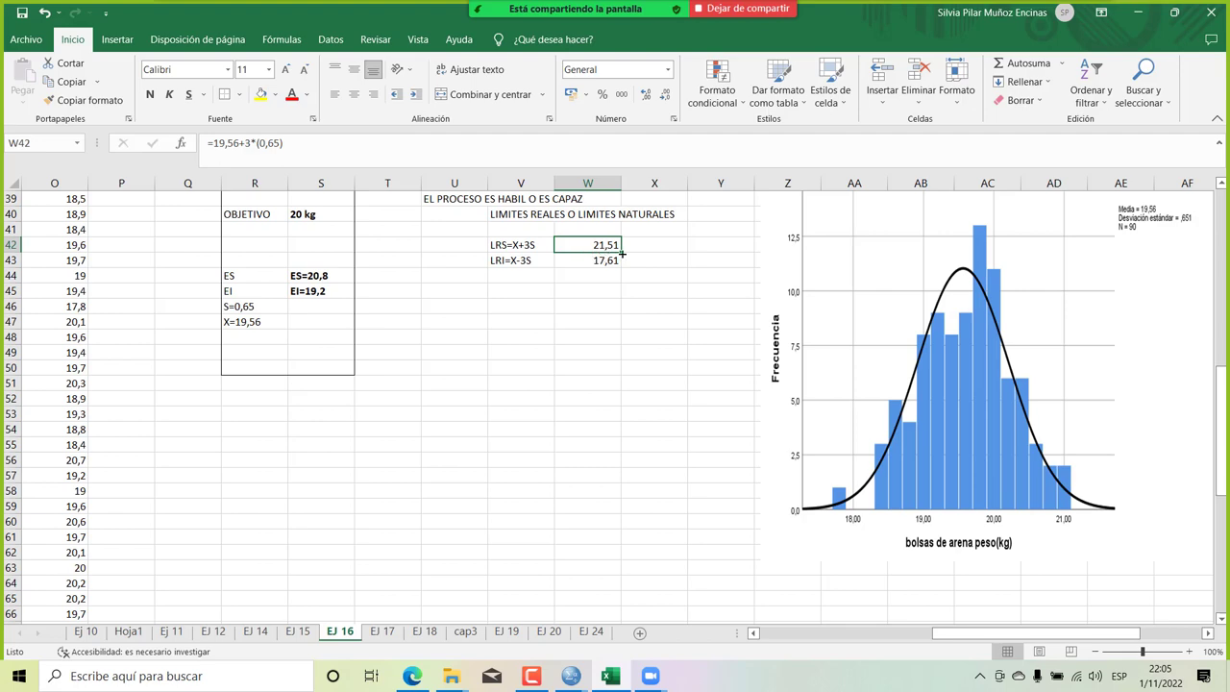
scroll(637, 255, up, 7)
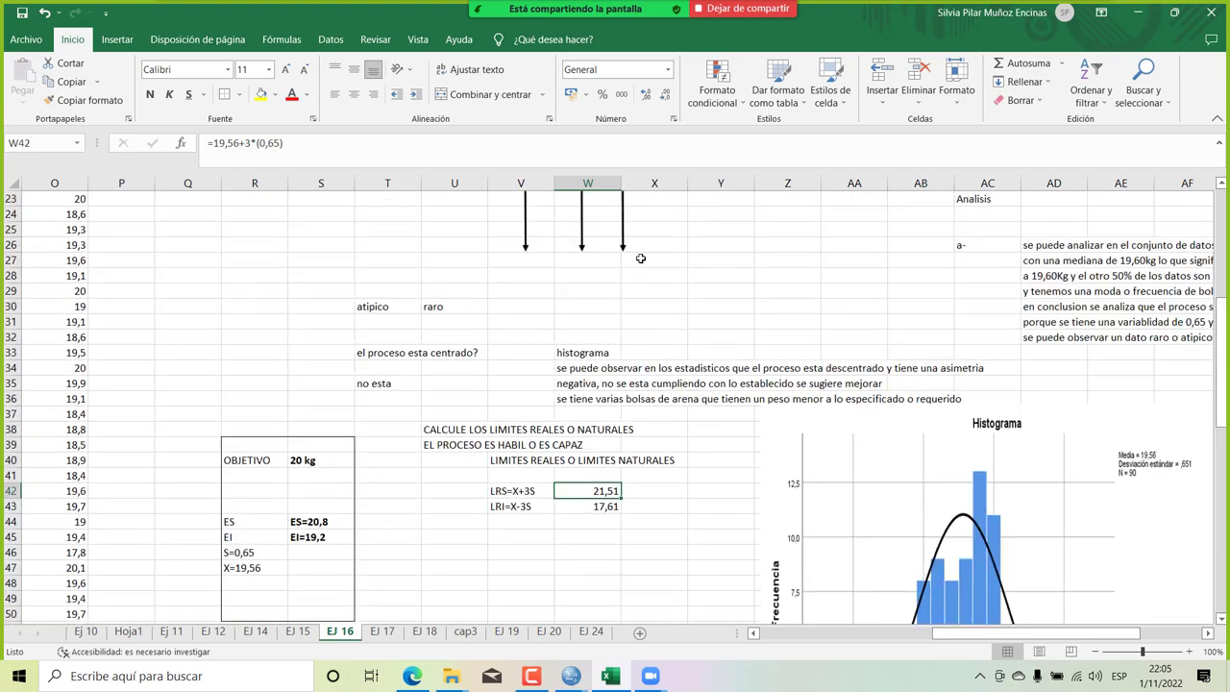
click(623, 256)
drag(623, 289, 856, 289)
drag(580, 285, 773, 289)
drag(525, 240, 663, 488)
scroll(663, 487, down, 6)
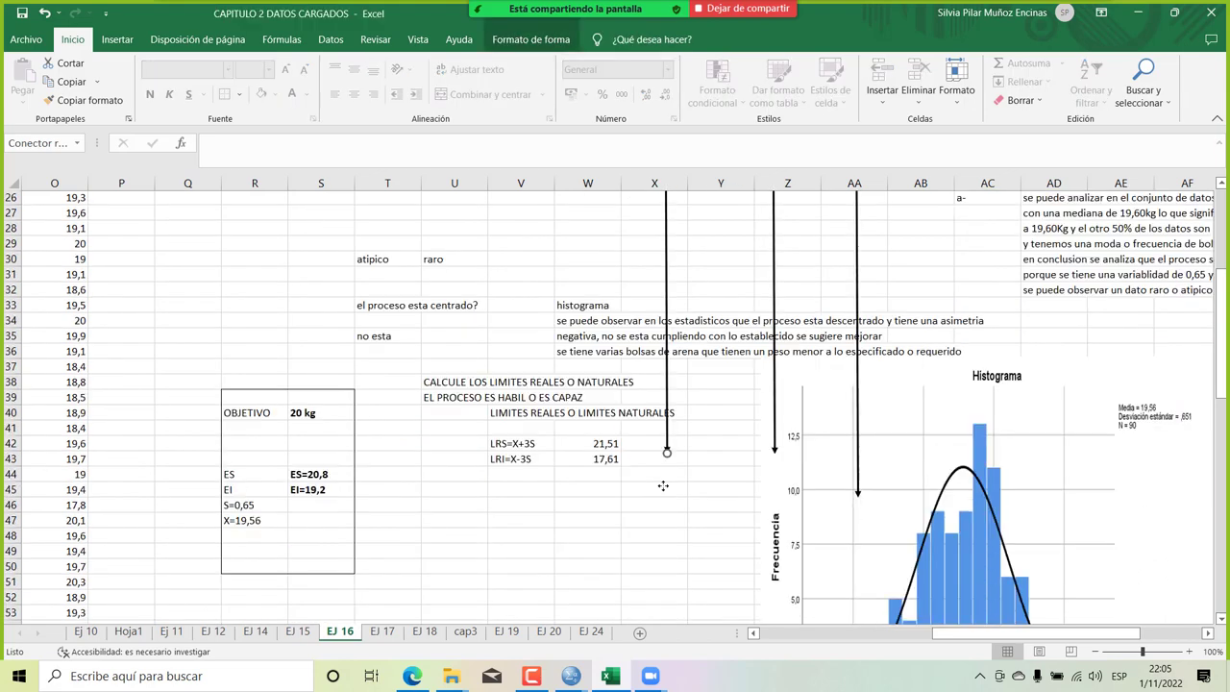
Place one arrow on the histogram just past 21,00 for the upper real limit and another just before 18,00 for the lower one.
drag(860, 263, 1072, 468)
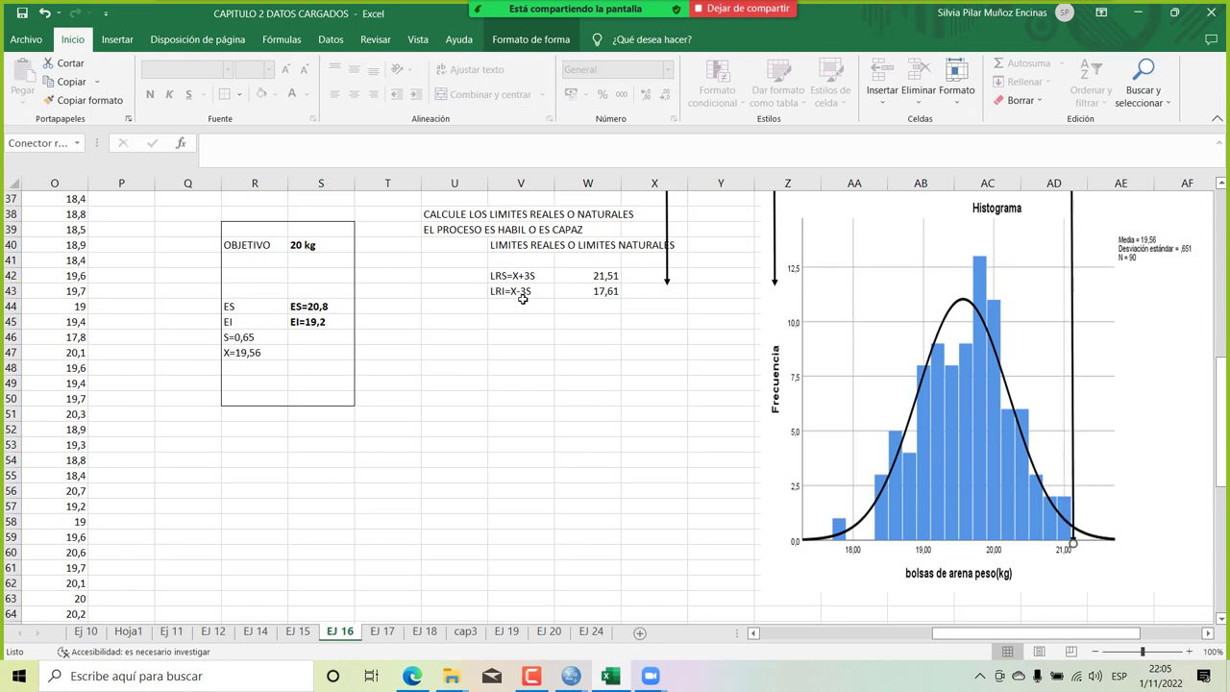
drag(666, 247, 826, 515)
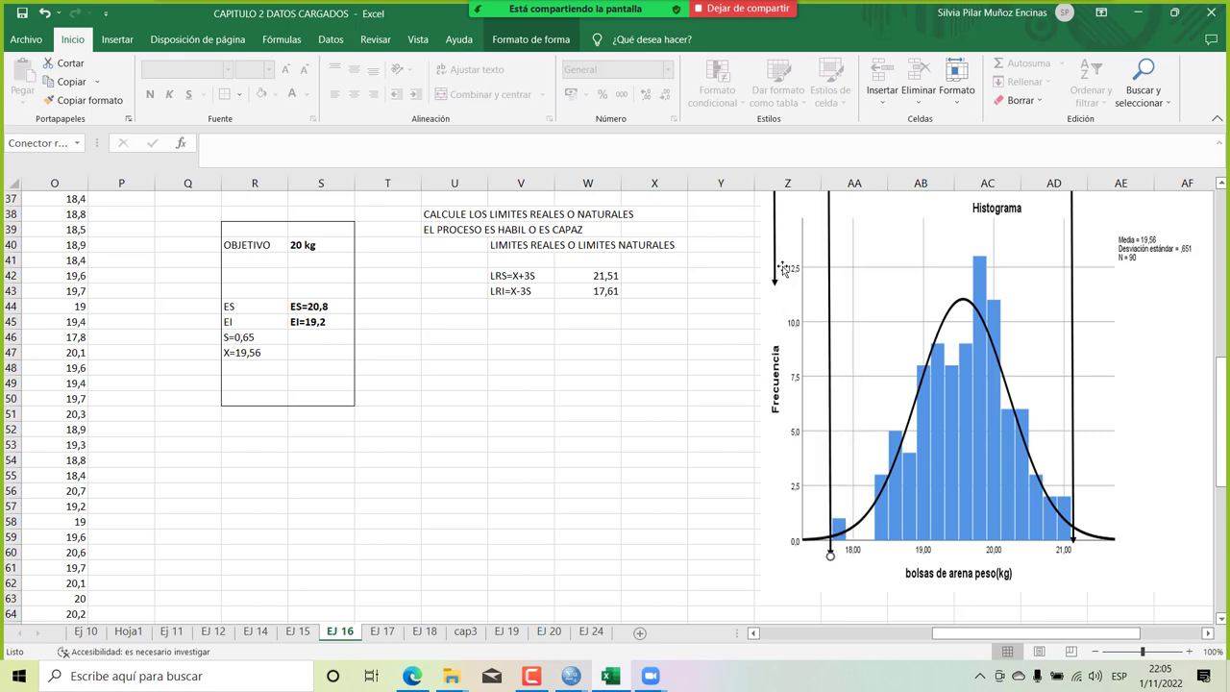
Delete the spare vertical arrow beside the histogram's frequency axis.
drag(775, 264, 545, 649)
drag(249, 688, 274, 673)
key(Delete)
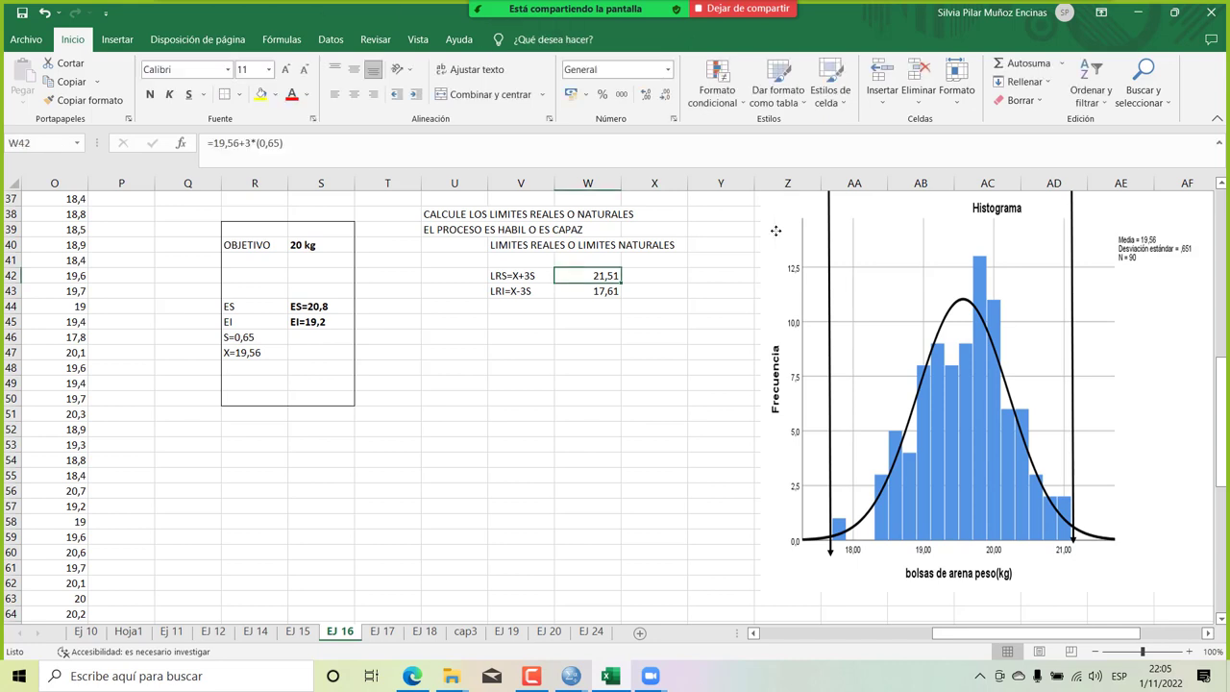
Draw a downward arrow about 13,42 cm tall through the histogram near 20,00 and give it the thick orange line style.
click(117, 39)
click(205, 85)
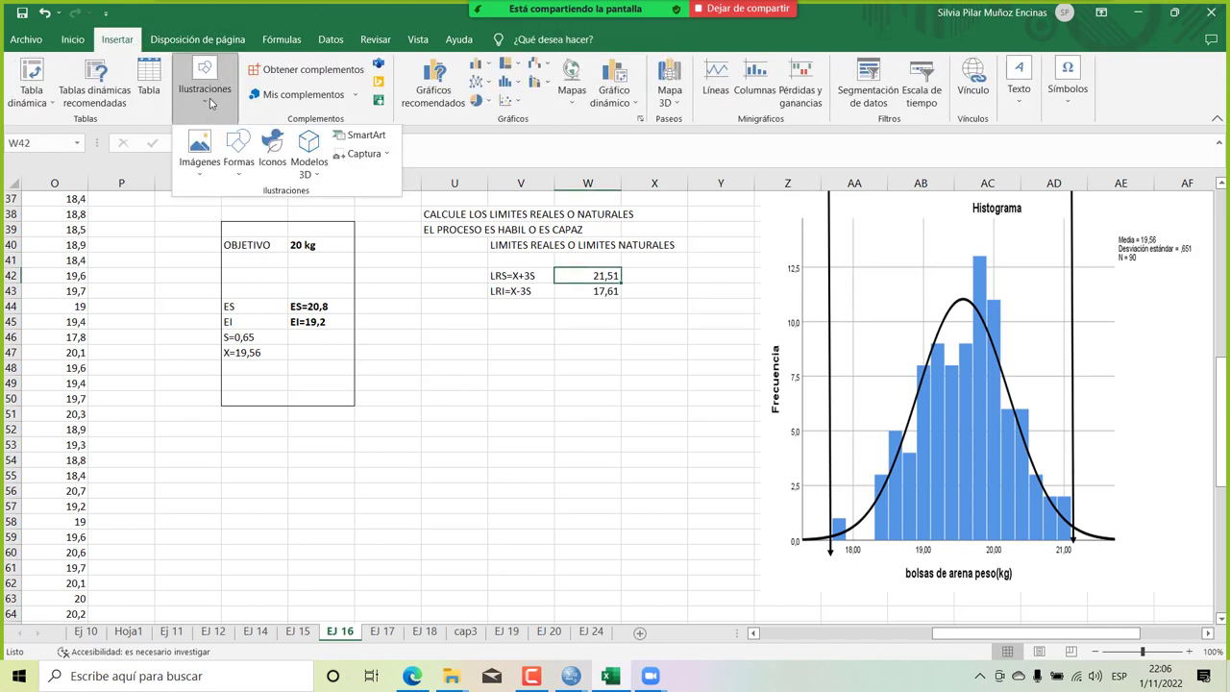
click(239, 164)
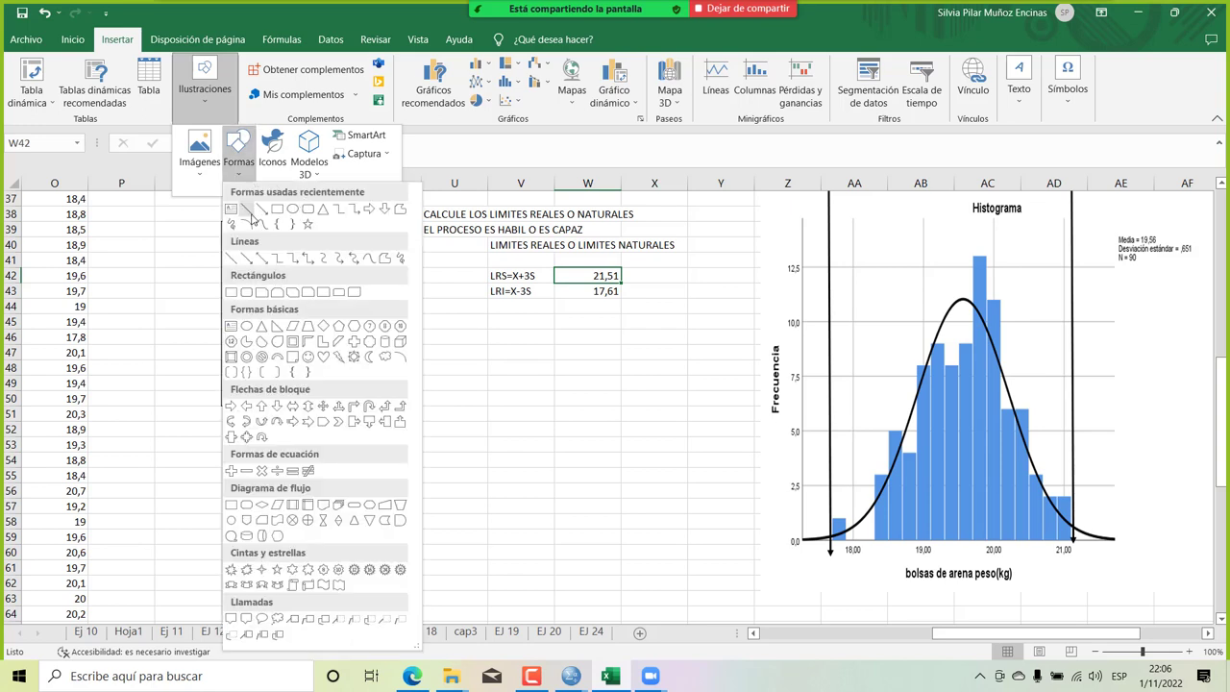
click(264, 208)
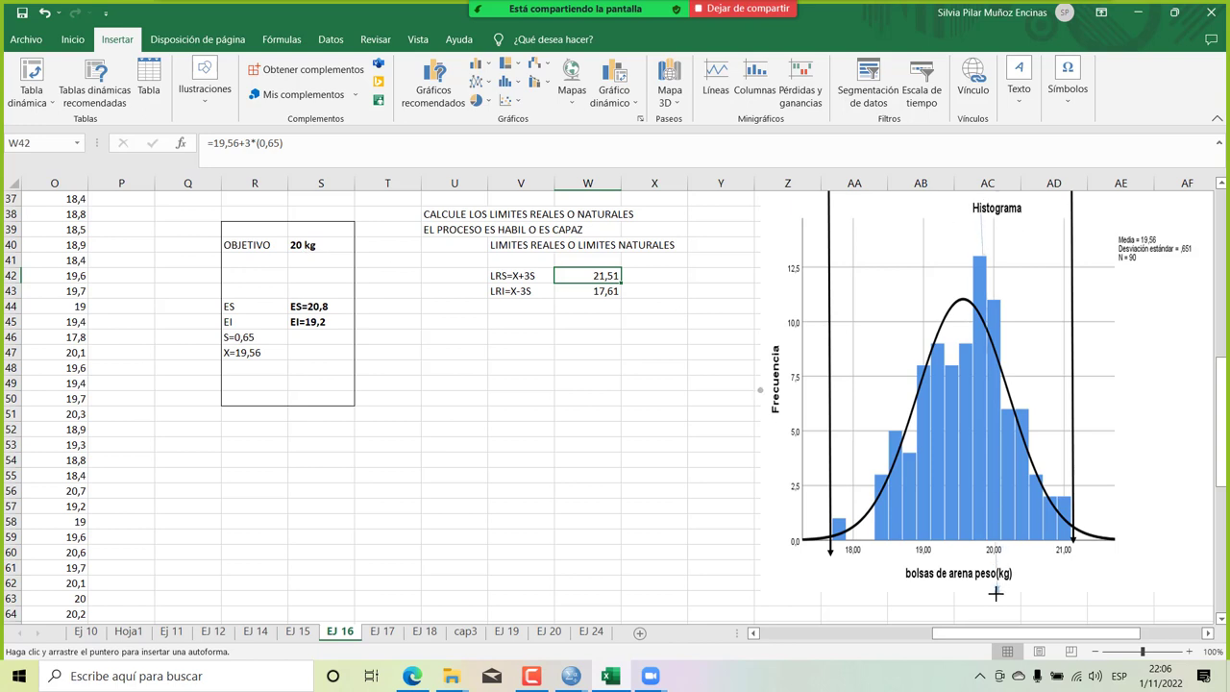
drag(993, 611, 991, 607)
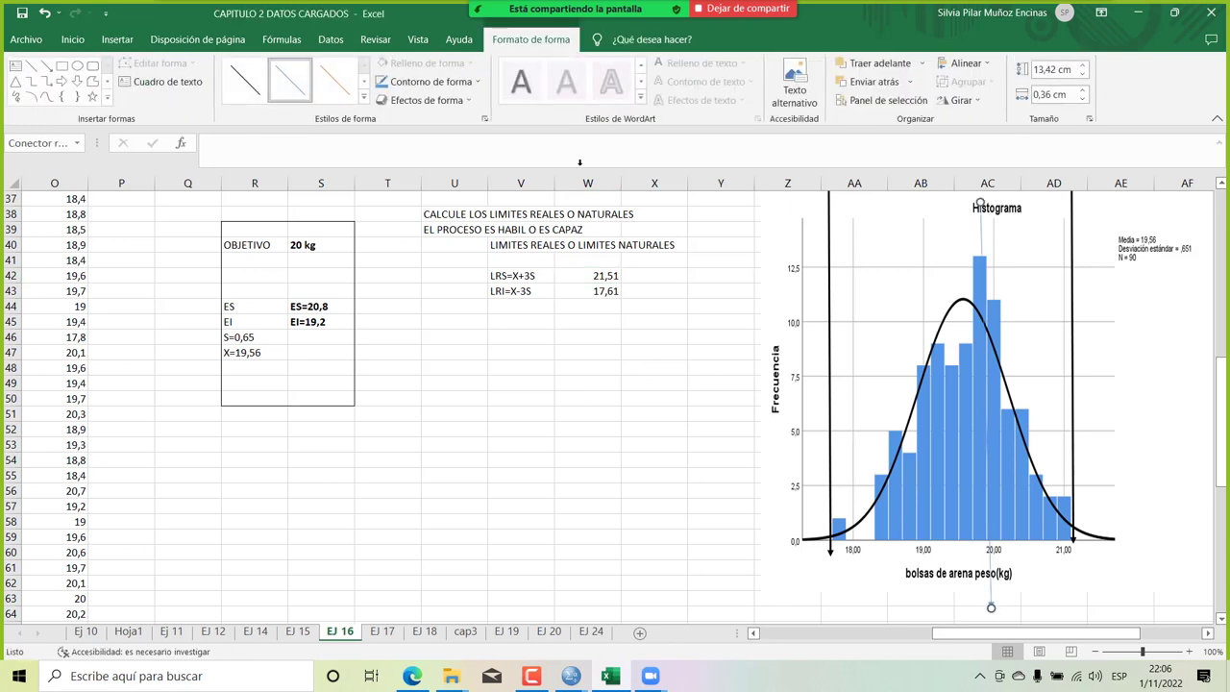
click(365, 97)
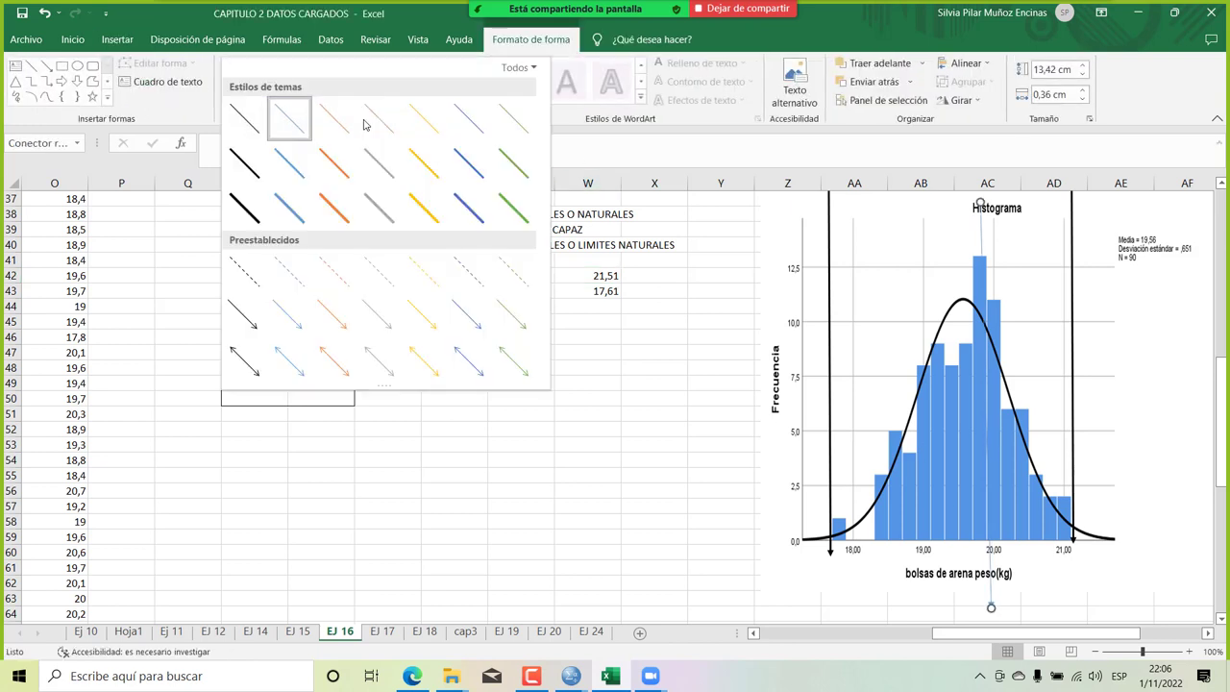
click(331, 209)
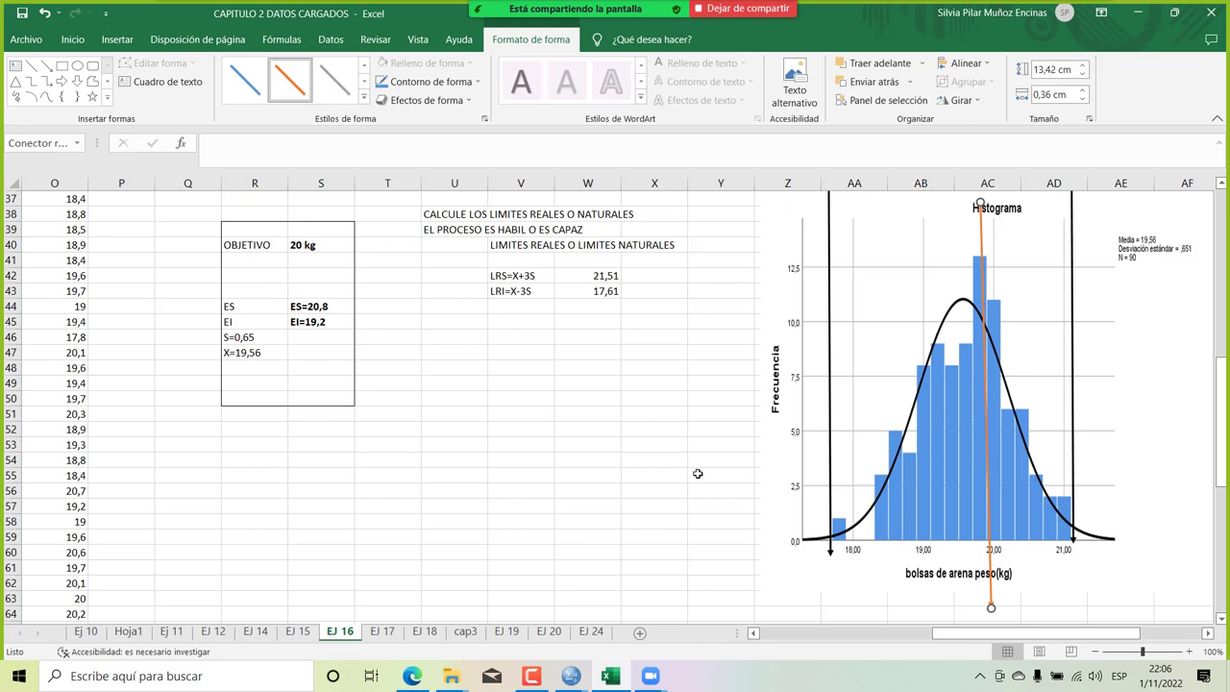
Paste two copies of the orange arrow and place them on the histogram near 20,8 and 19,2 for the upper and lower specifications.
click(650, 468)
key(ctrl+v)
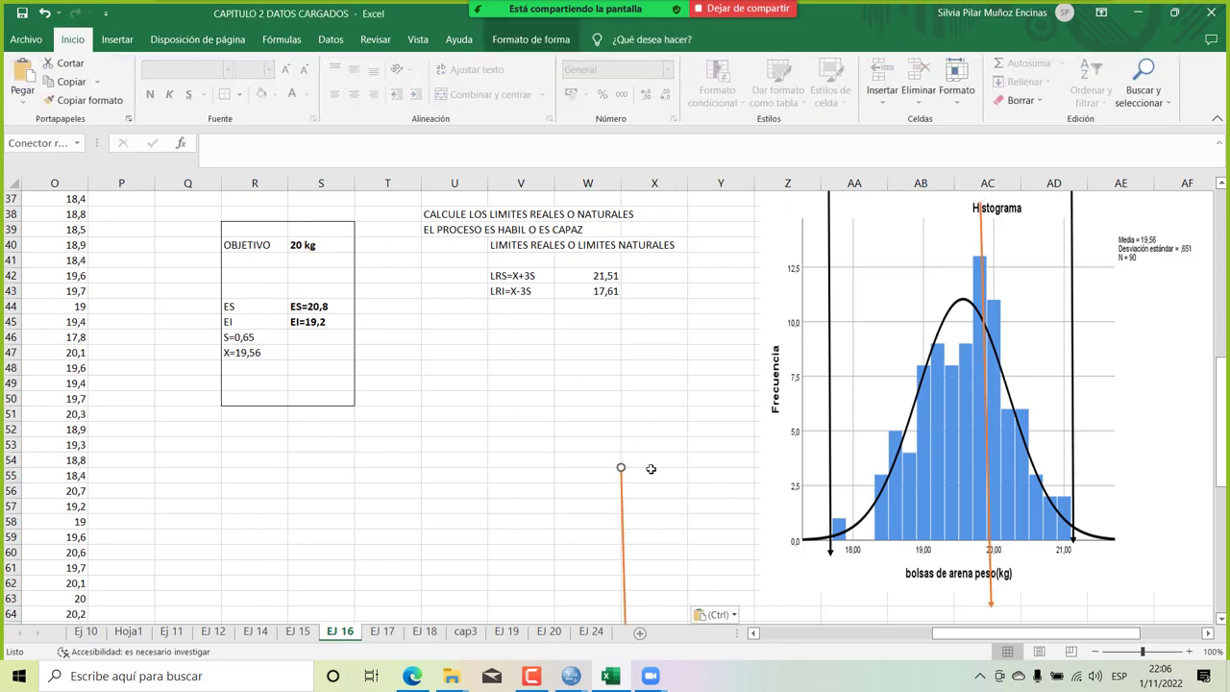
key(ctrl+v)
drag(634, 521, 1033, 227)
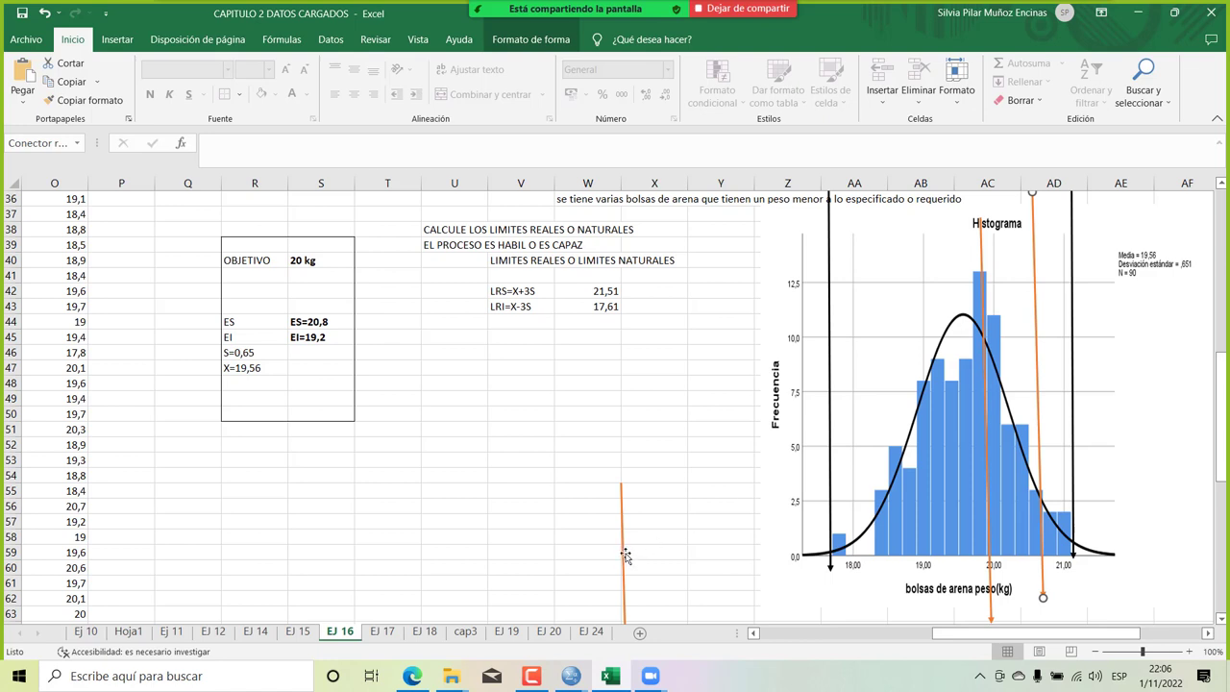
drag(624, 555, 926, 264)
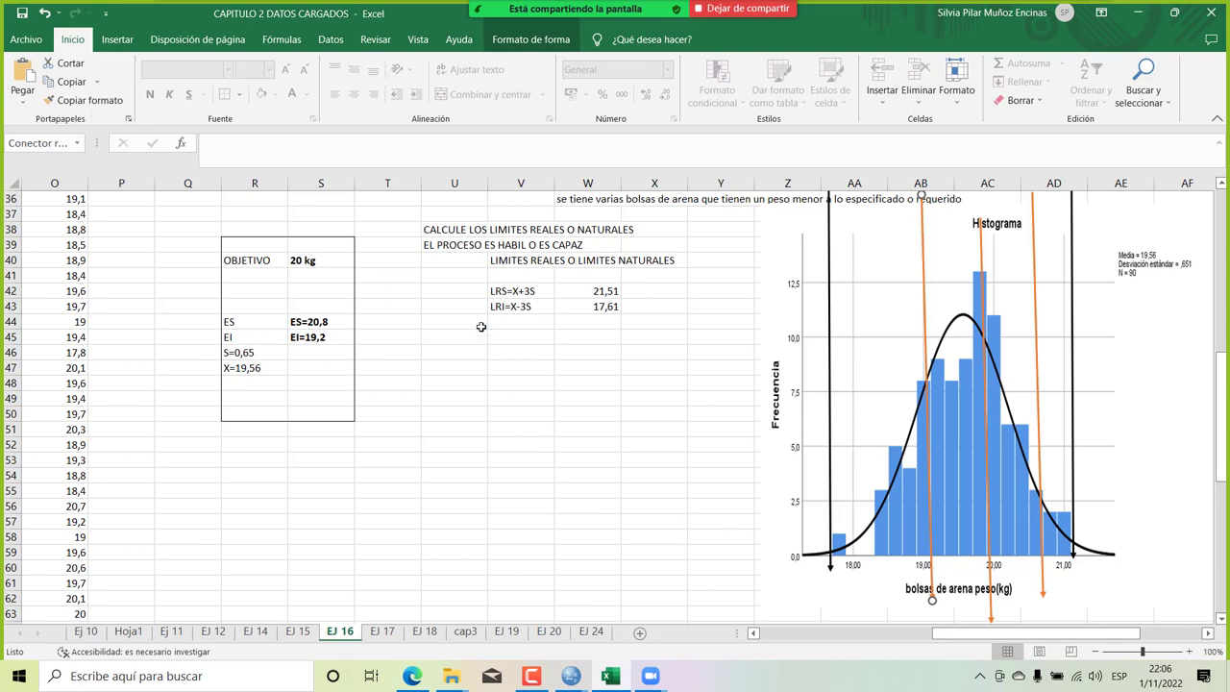
Enter the heading ANALIZANDO LOS LIMITES REALES O NATURALES in V46, below the real limits calculation.
click(514, 293)
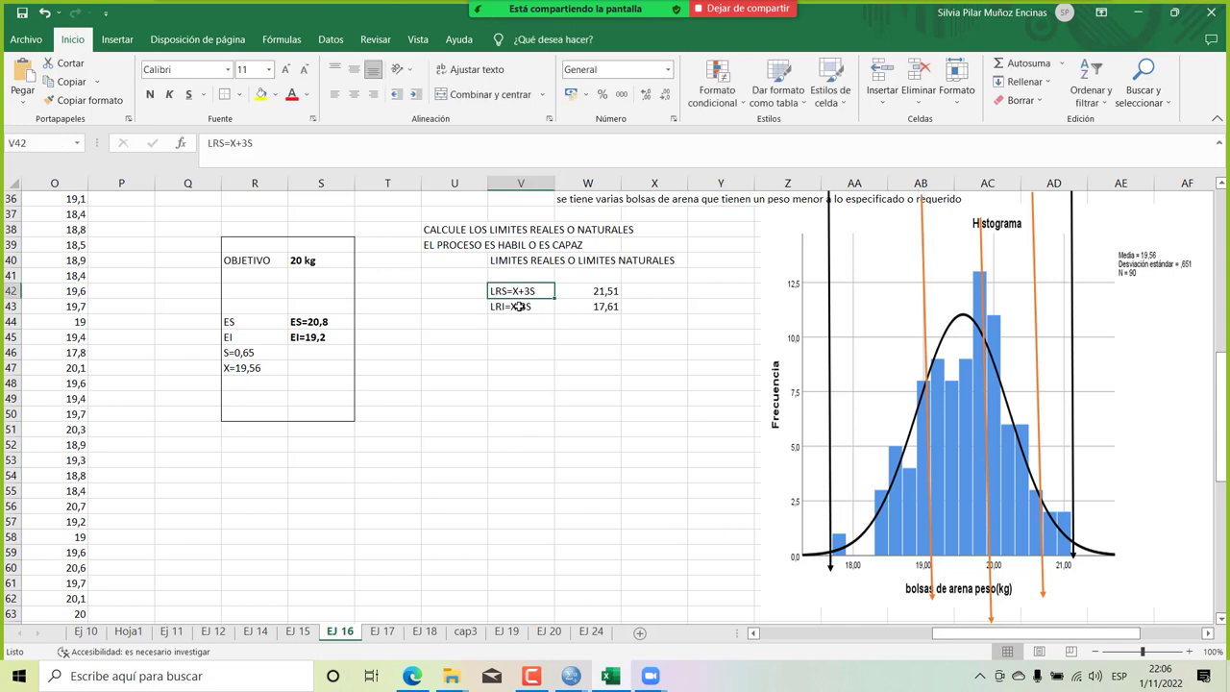
scroll(541, 331, up, 5)
scroll(541, 331, down, 3)
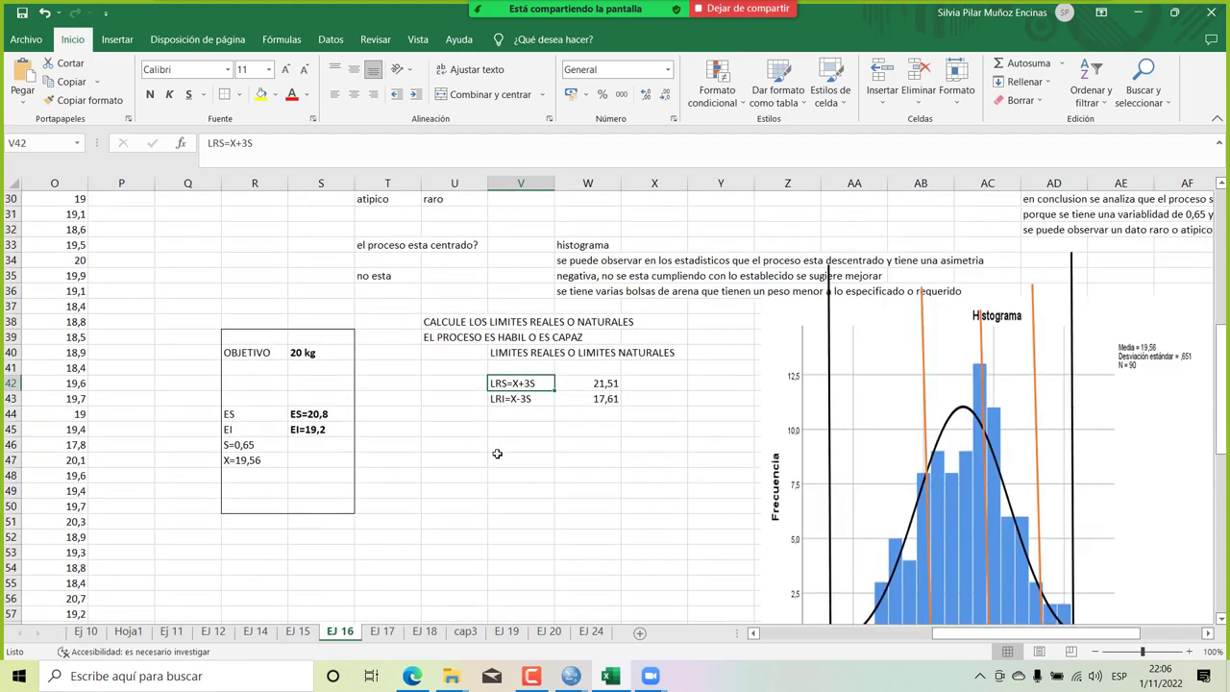
click(489, 444)
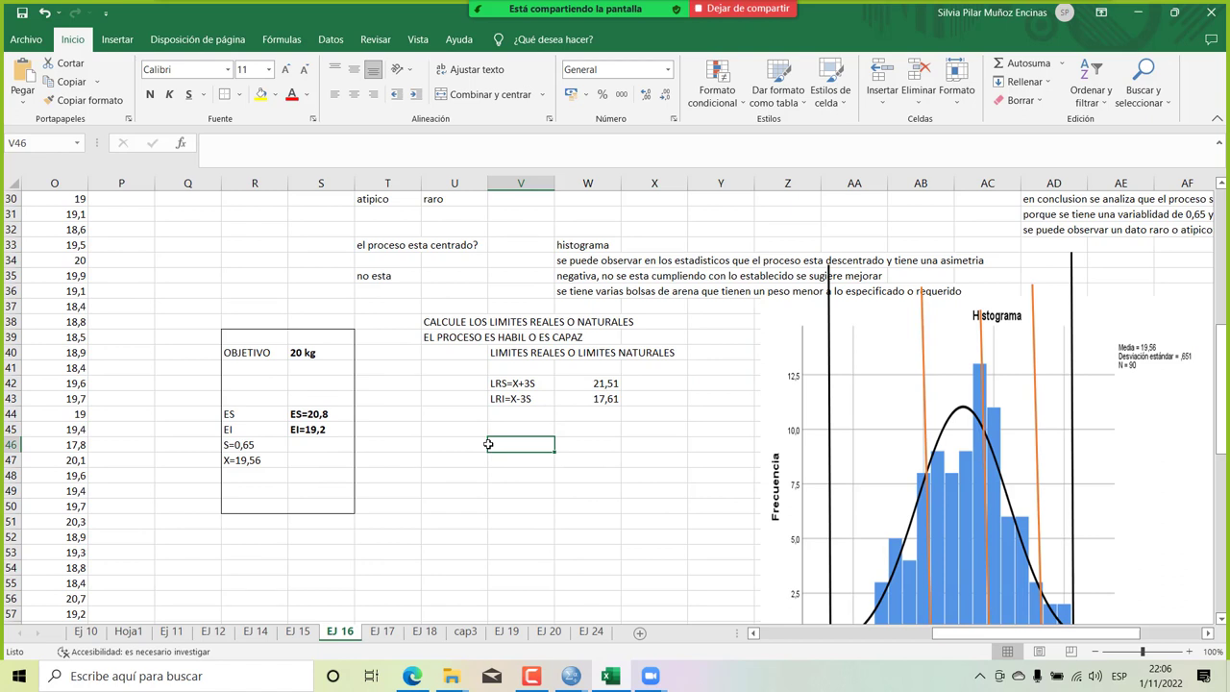
text(S)
text(NALIZ)
text(ANDO LOS )
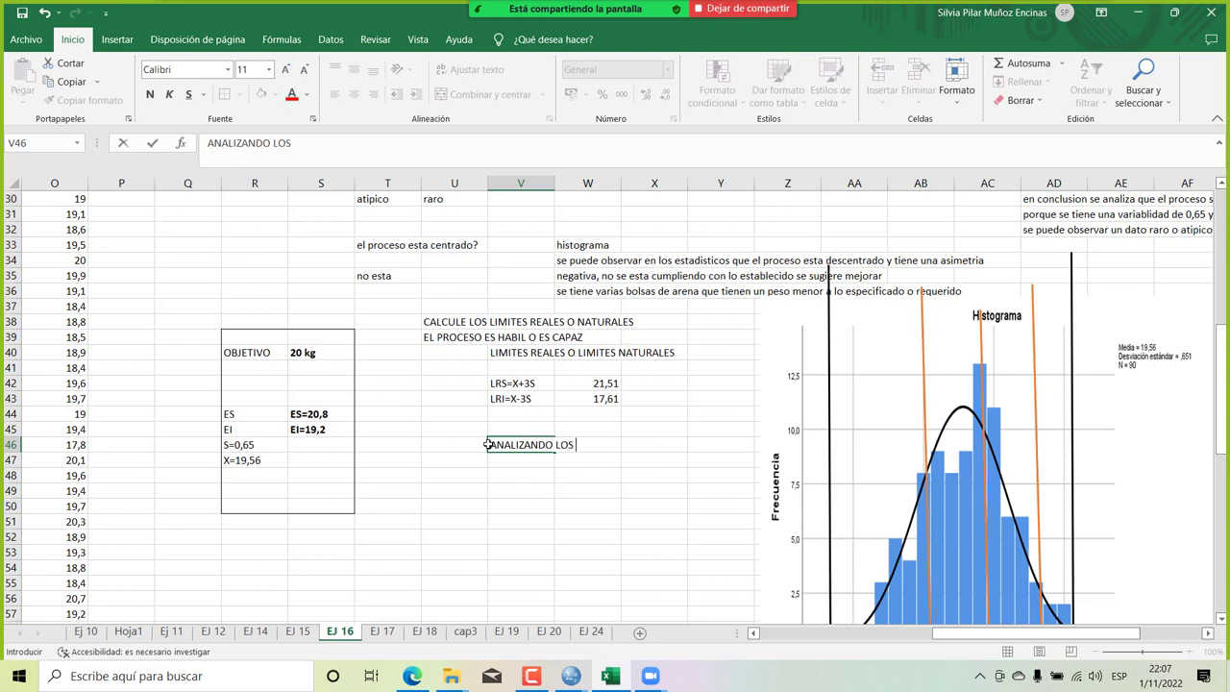
text(LIMITES REA)
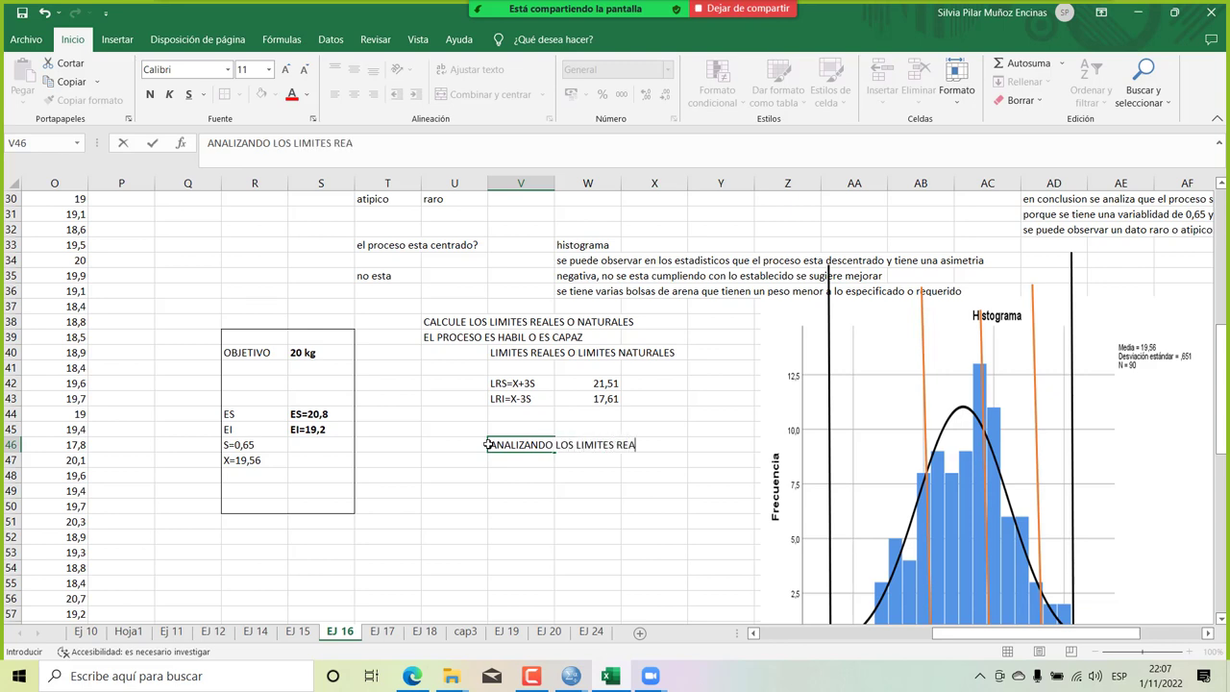
text(LES O NATURALES)
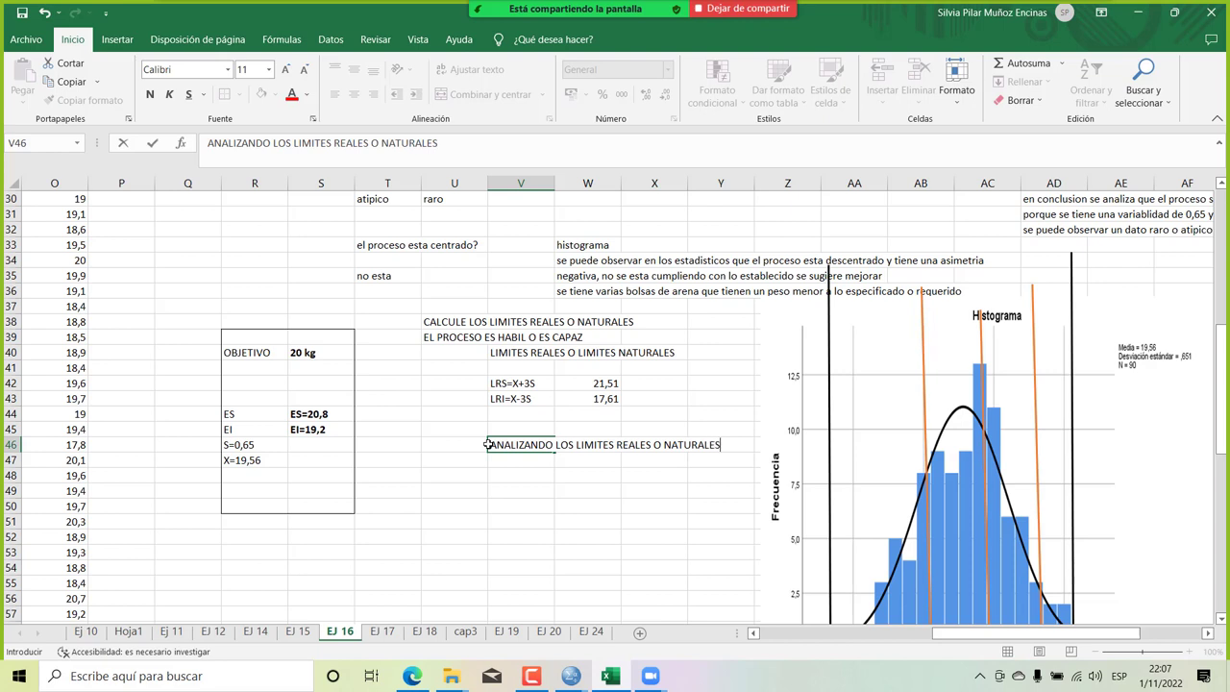
key(Return)
Enter SE OBSERVAR QUE NO SE CUMPLE CON LAS ESPECIFICACIONES in V47 and TANTO SUPERIOR COMO INFERIOR in V48.
text(SE OBS)
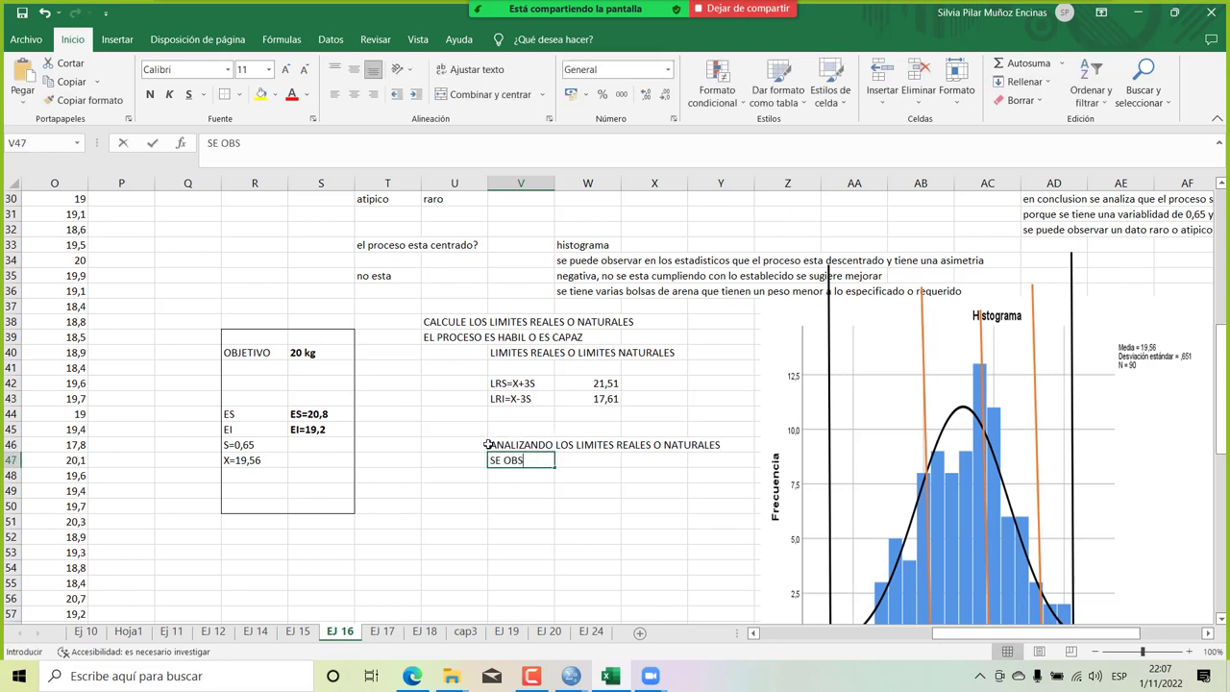
text(ERVAR QUE )
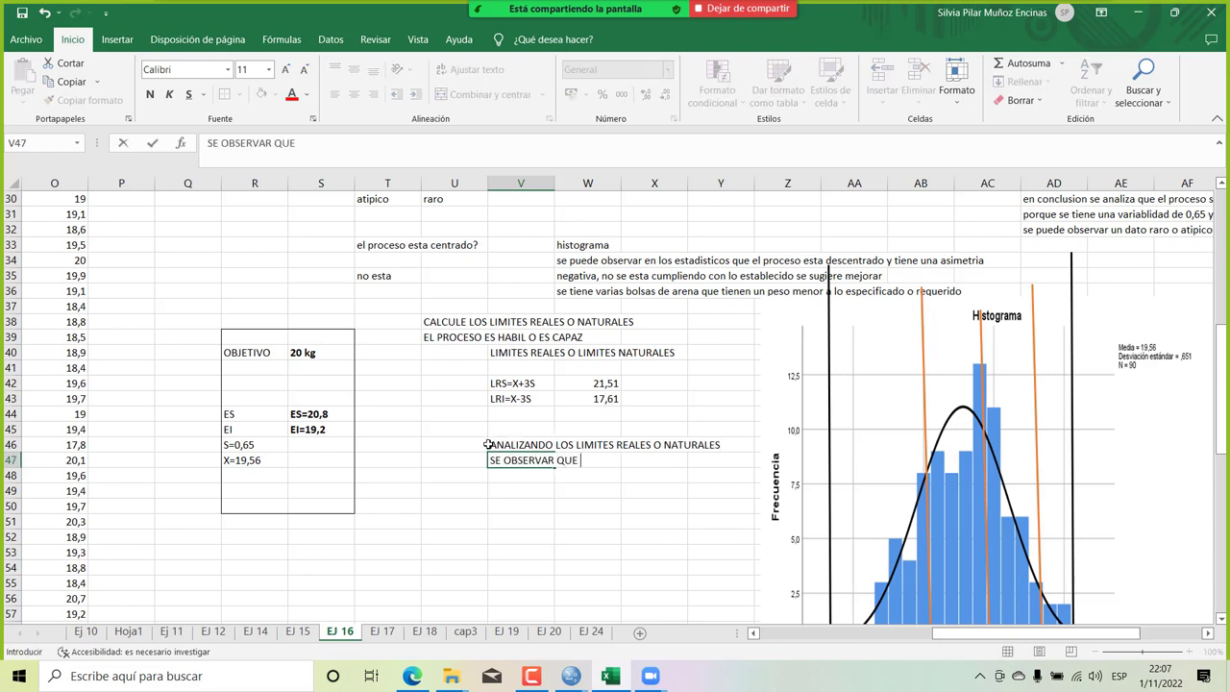
text(NO SE CUM)
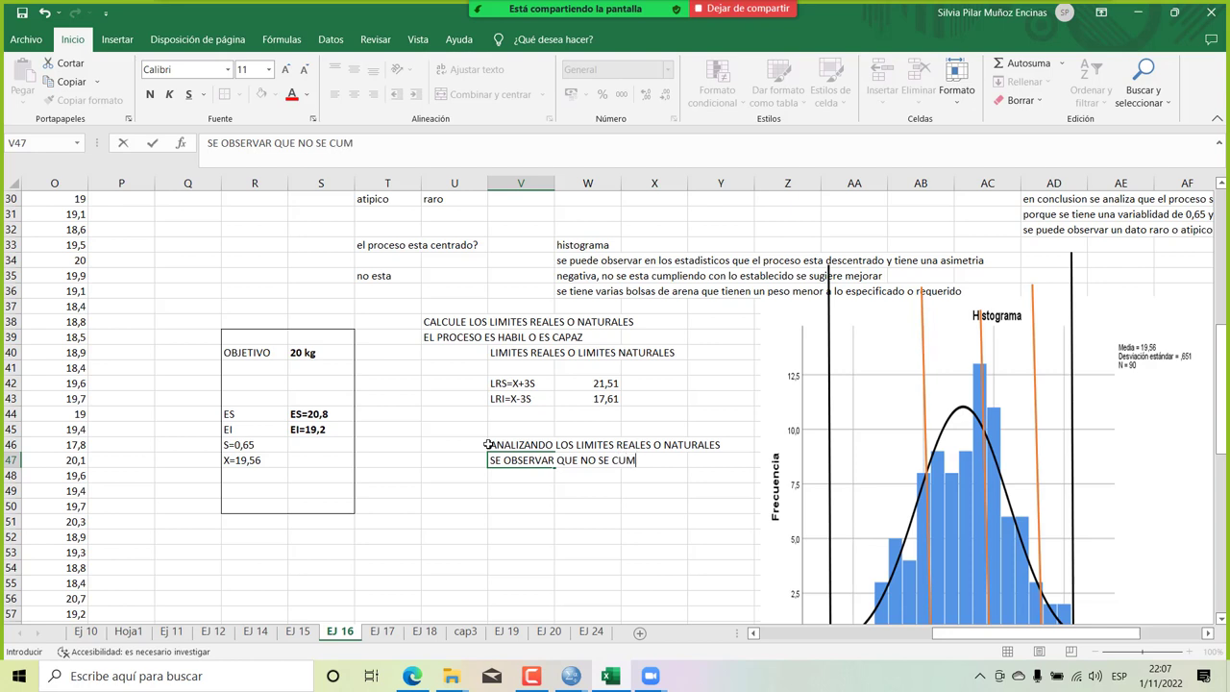
text(PLE CON LAS ESPECIFICACIONES)
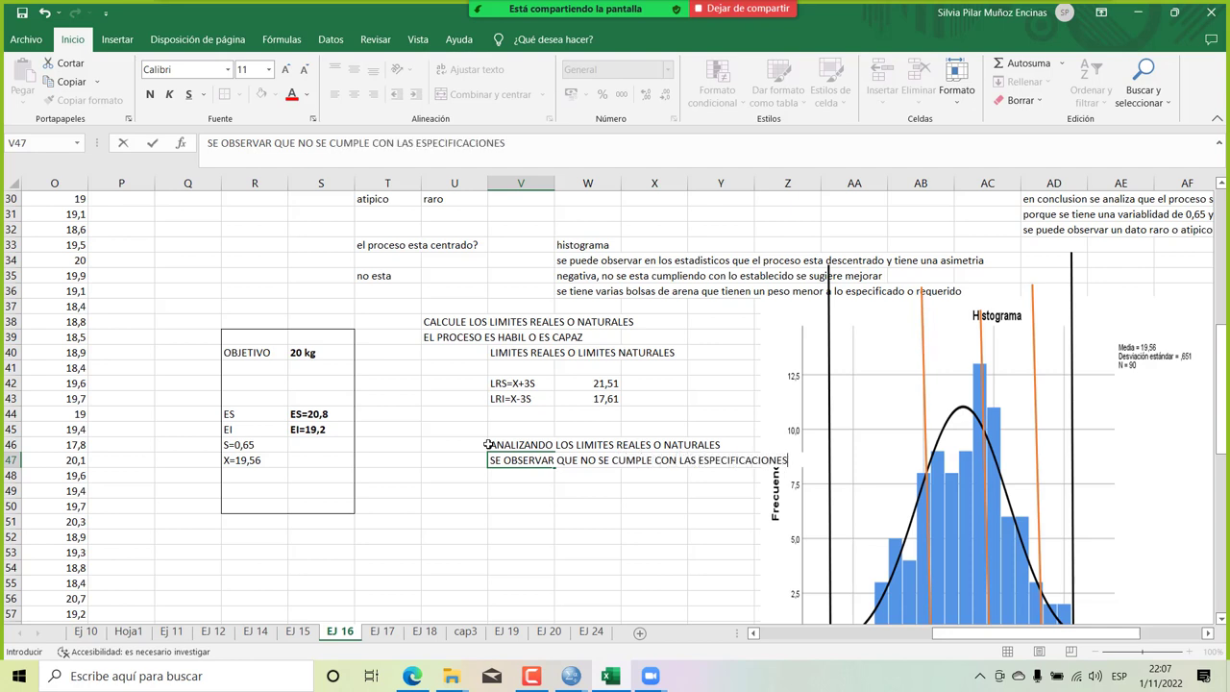
key(Return)
text(TANTO )
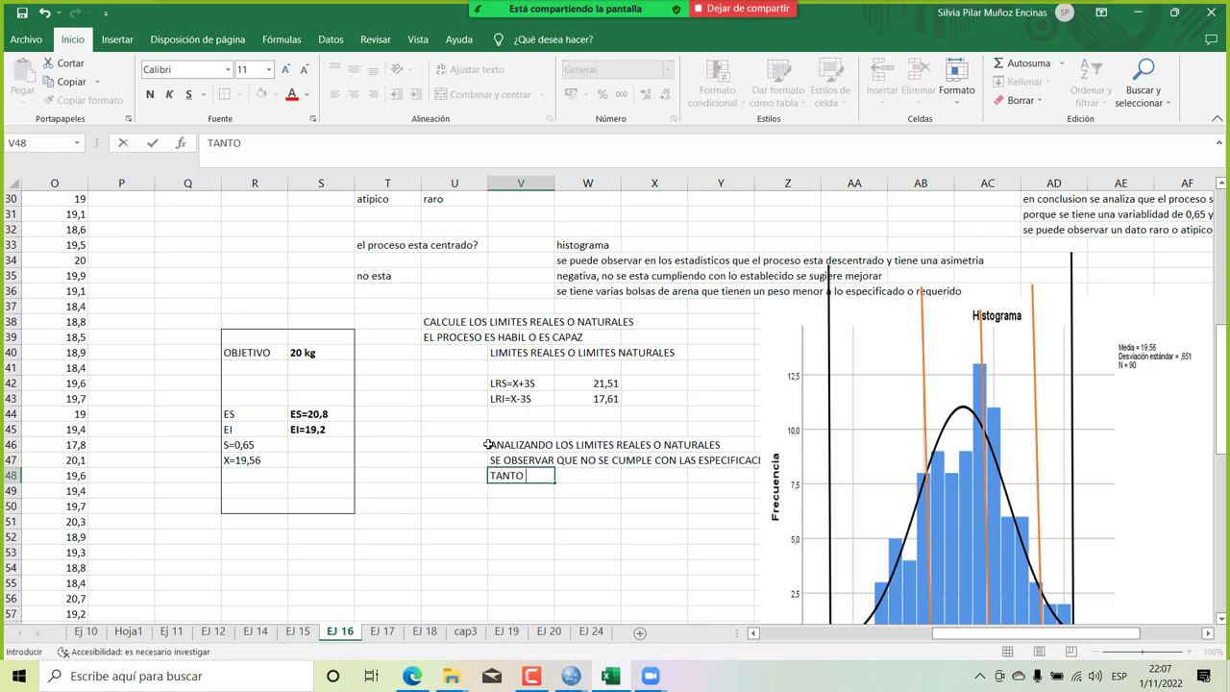
text(SUEPERIOR COMO INFERIOR)
key(Return)
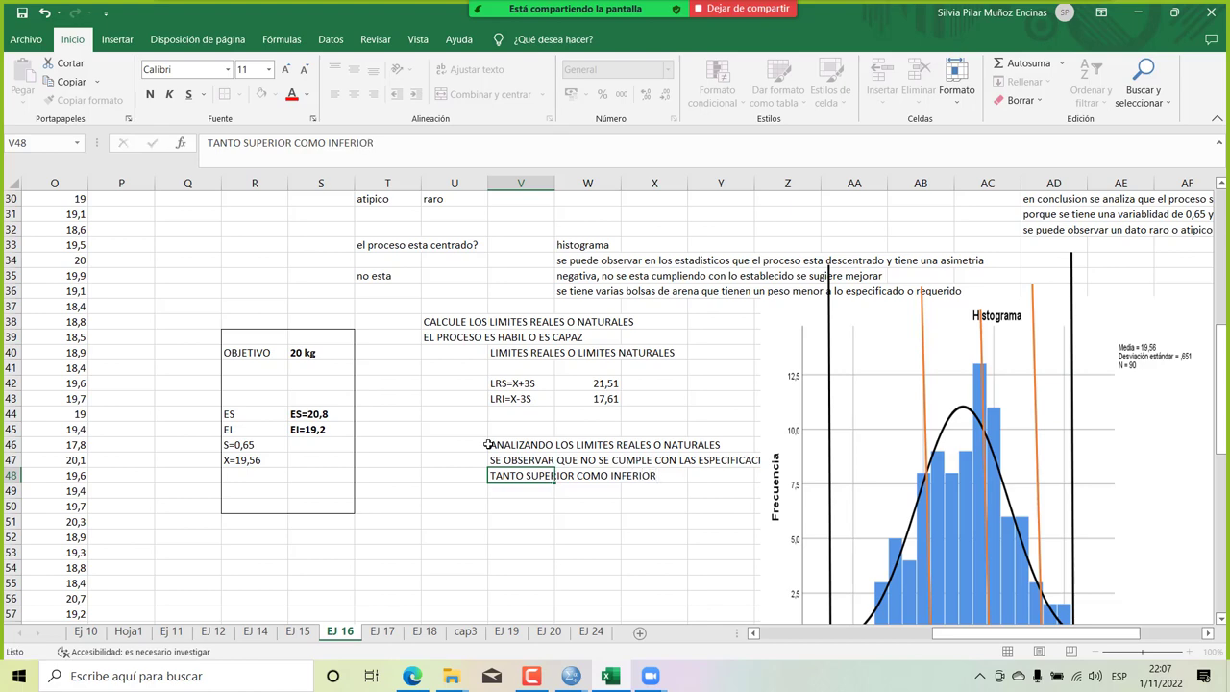
Move the two outer orange arrows outside the black real-limit arrows, the lower one to the frequency axis and the upper one to column AE.
scroll(684, 445, down, 2)
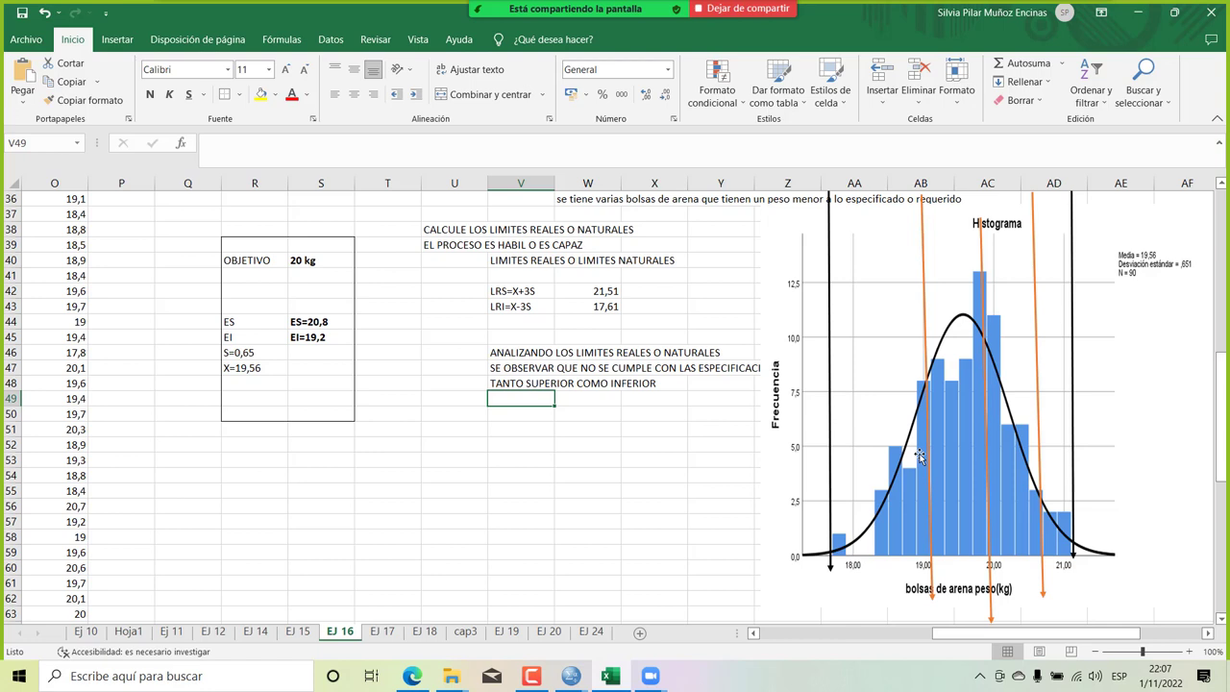
drag(928, 425, 798, 415)
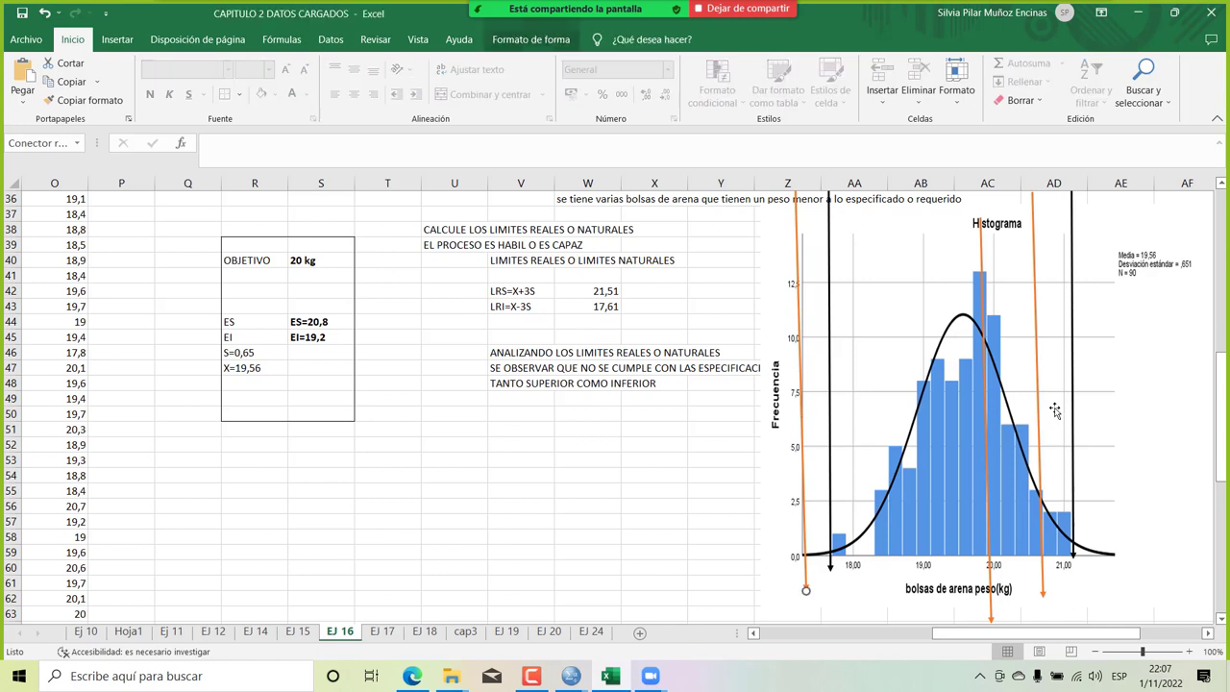
drag(1039, 404, 1131, 391)
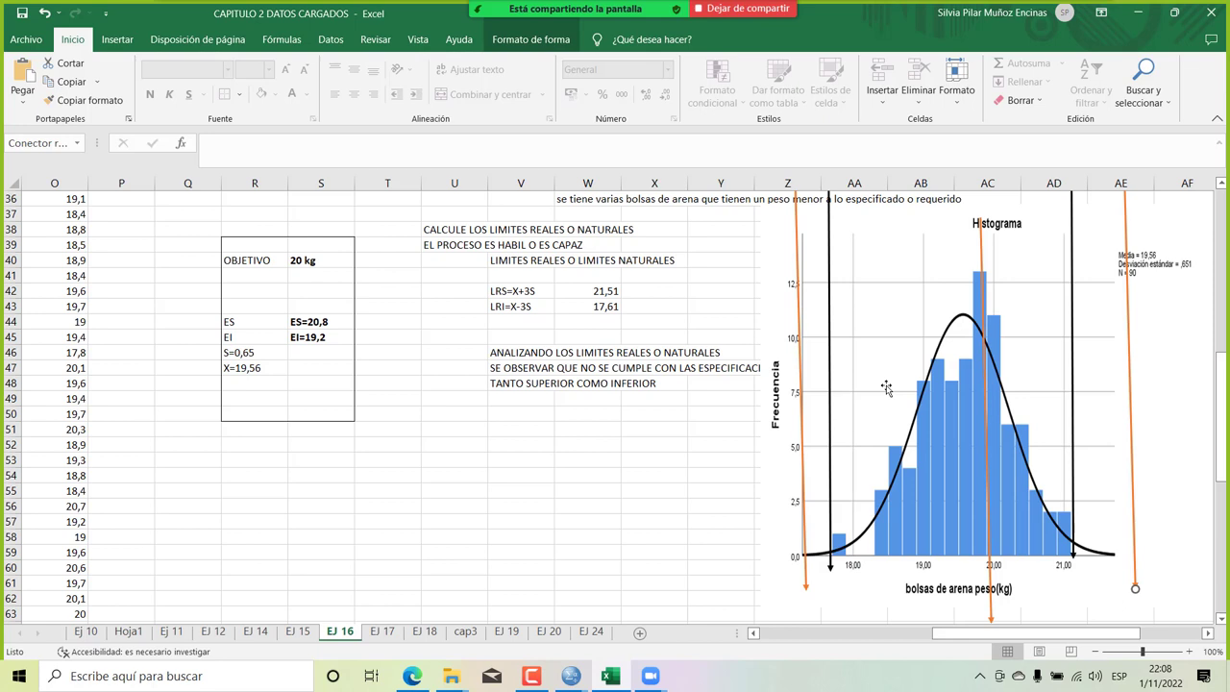
Undo the outward moves of the two outer orange specification arrows.
key(Left)
key(Left)
key(Left)
key(Left)
key(Left)
key(Left)
key(Left)
key(Left)
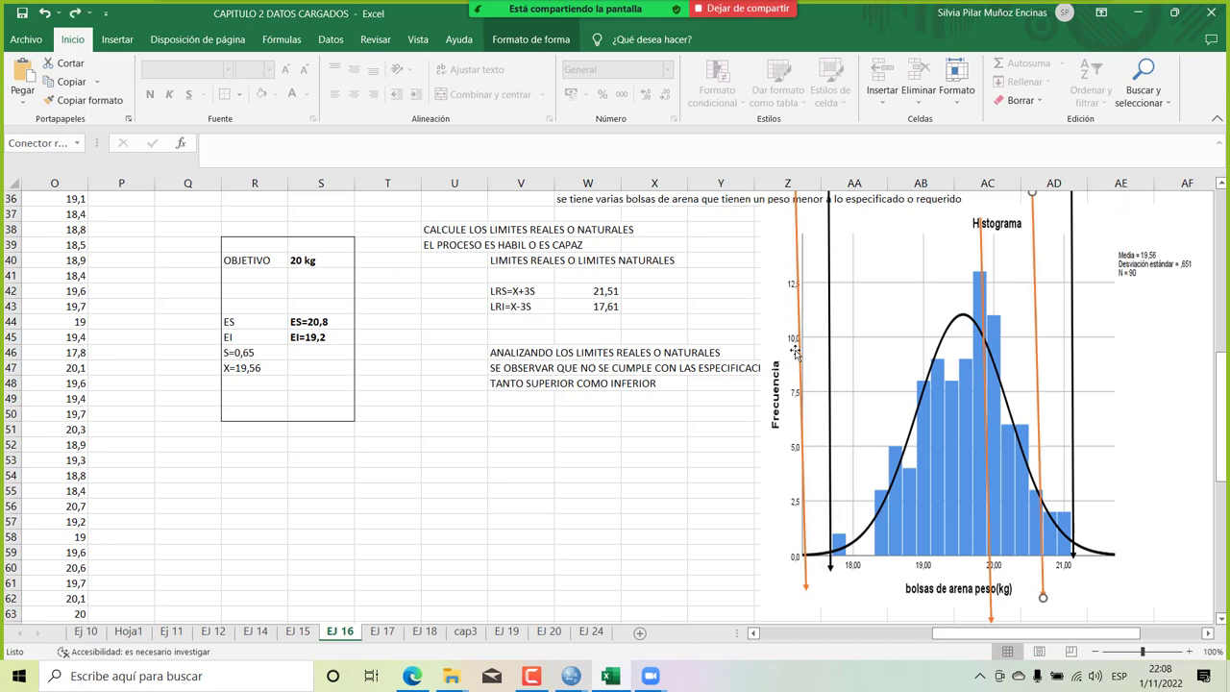
click(798, 352)
key(Right)
key(Right)
key(Right)
key(Right)
key(Right)
key(Right)
key(Right)
key(Right)
key(Right)
key(Right)
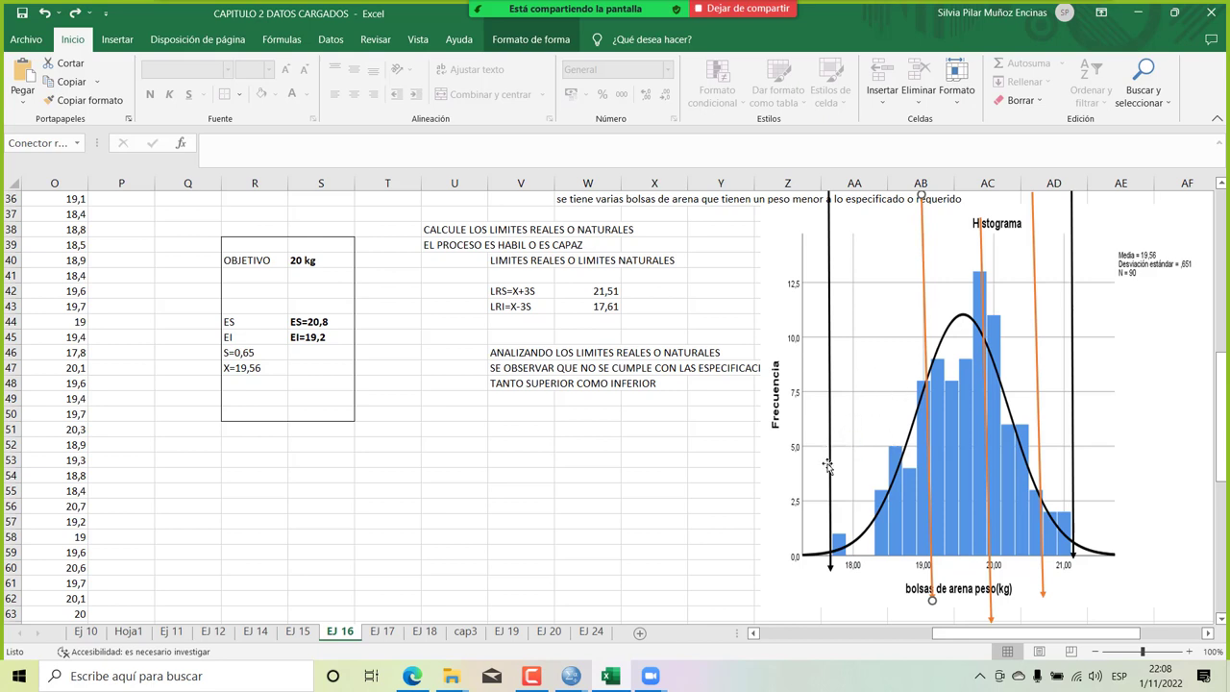
Place the outer orange arrows beyond the black ones again, aligning the lower one with the frequency axis and putting the upper one in column AE.
drag(926, 434, 794, 432)
click(1040, 381)
drag(1040, 380, 1144, 378)
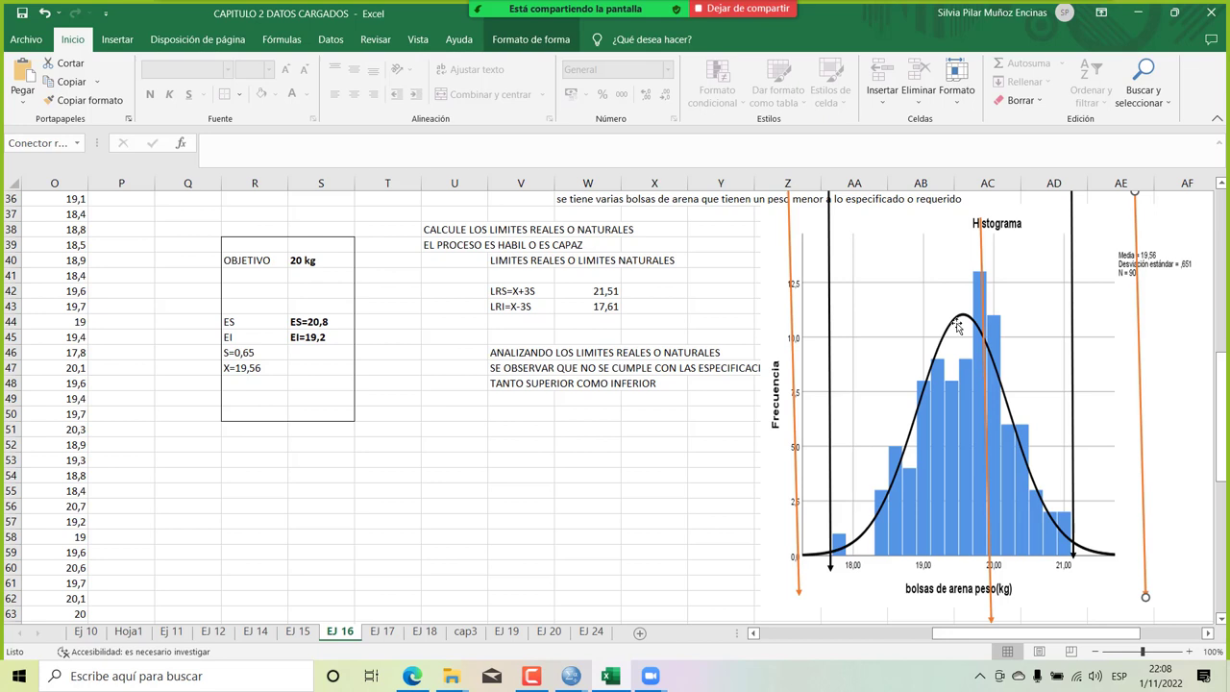
click(798, 356)
drag(797, 356, 803, 351)
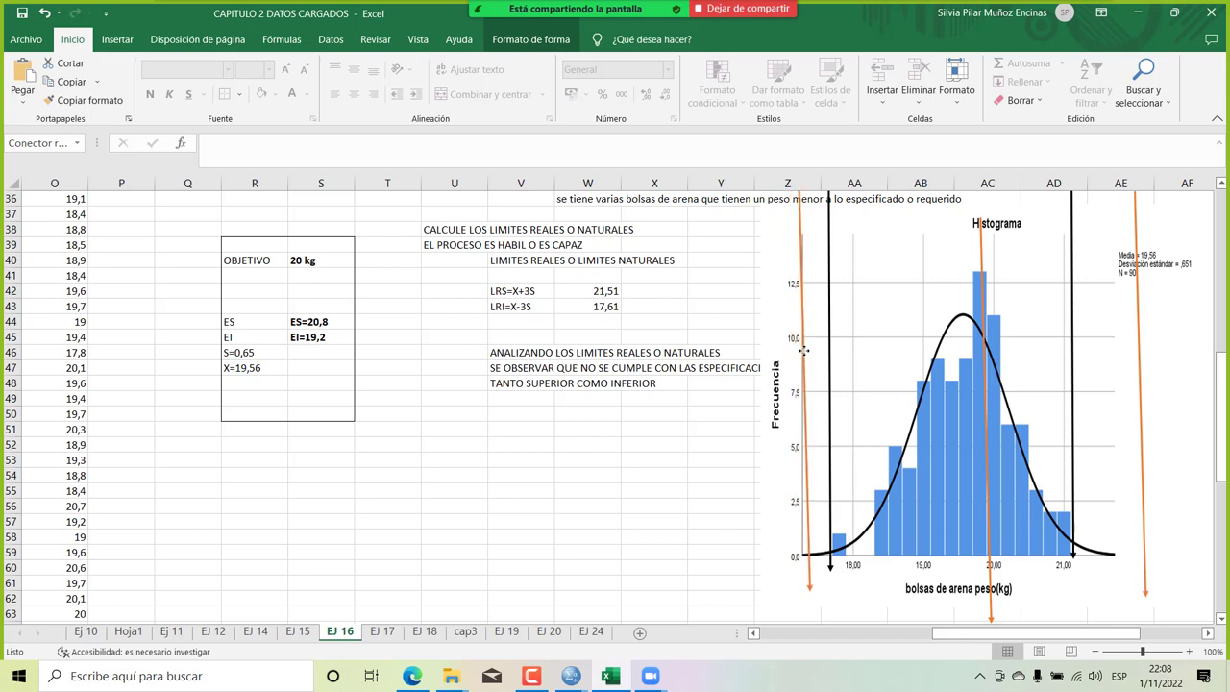
Move the upper orange arrow to about 20,5 on the histogram and shift the black upper real-limit arrow slightly down.
drag(1140, 323, 1021, 314)
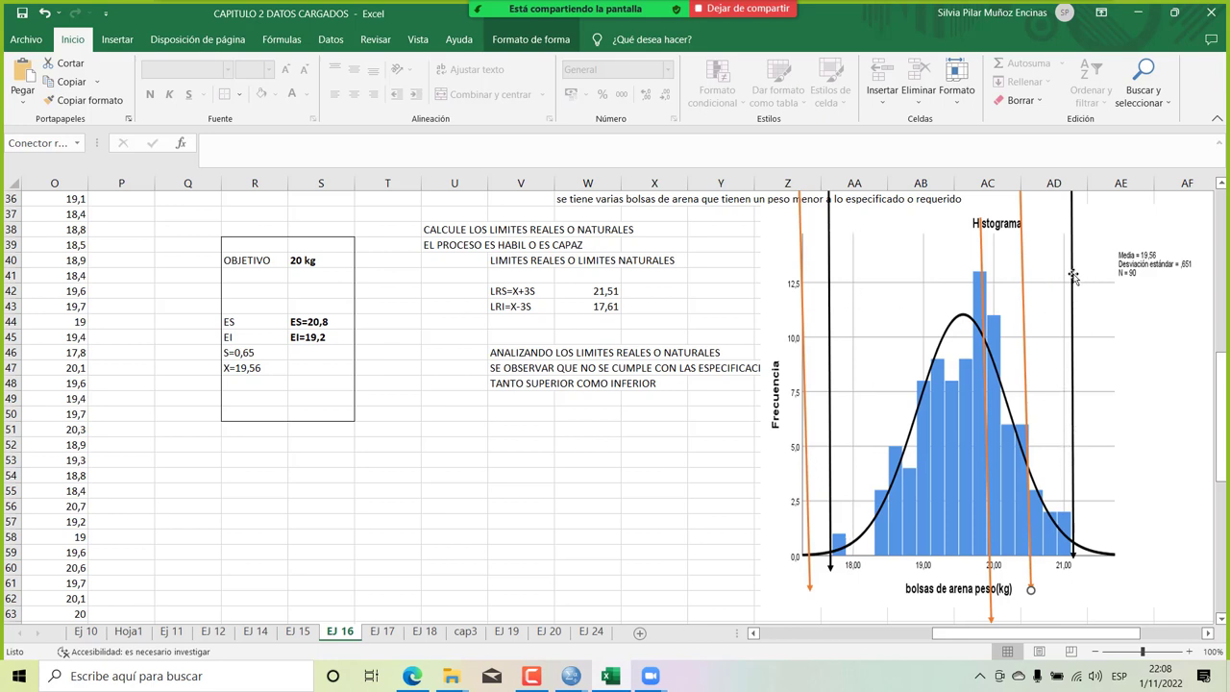
mouse_move(1072, 277)
mouse_down()
mouse_move(1074, 300)
mouse_move(1072, 289)
mouse_up()
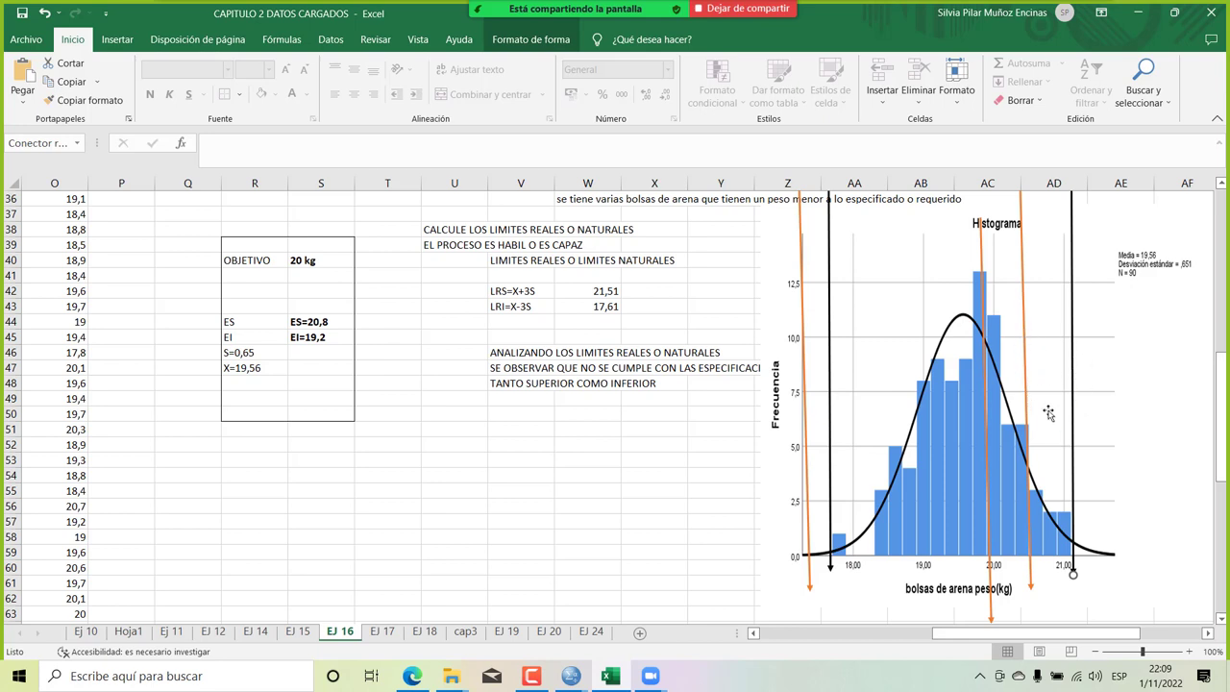
Enter 17 in cell Z65 and 20,5 in cell AD65, below the histogram, as labels for the outer orange arrows.
scroll(1044, 411, down, 2)
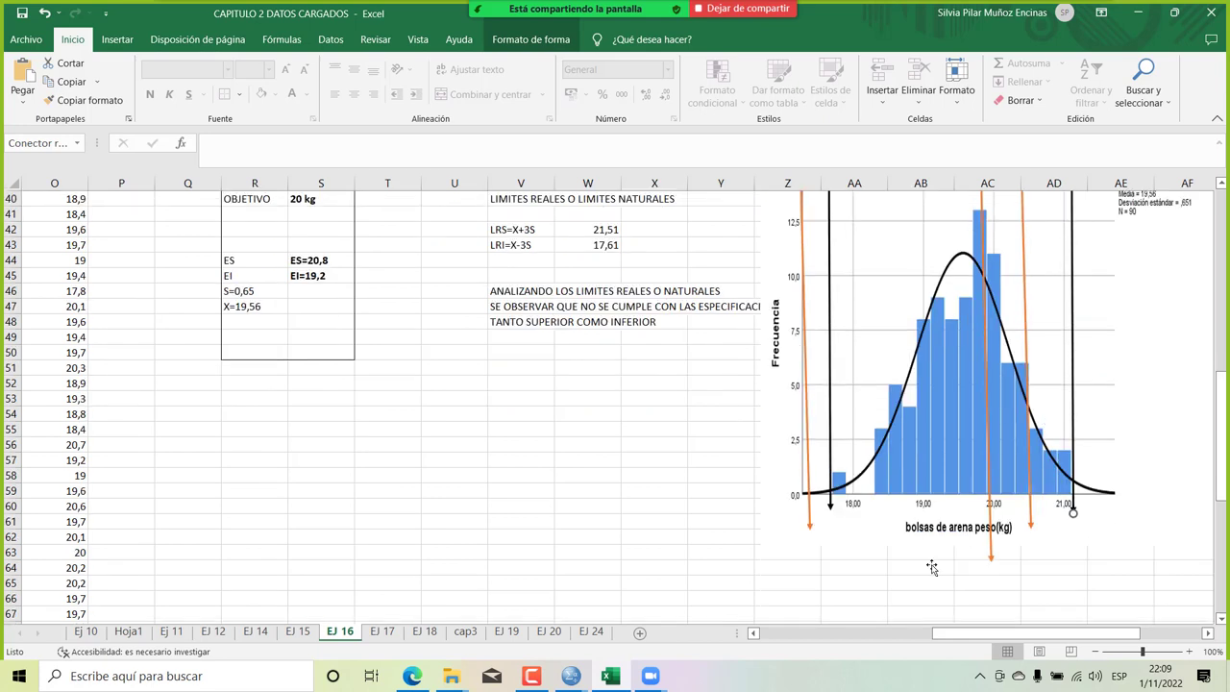
click(804, 576)
text(17)
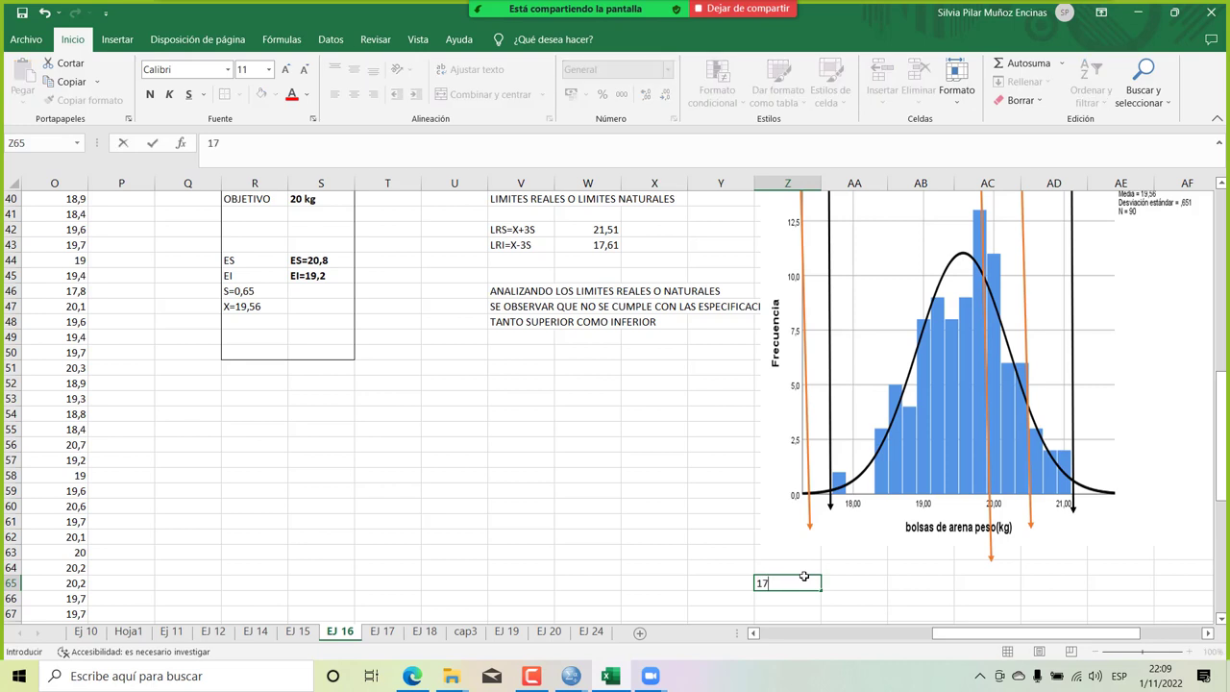
click(1029, 590)
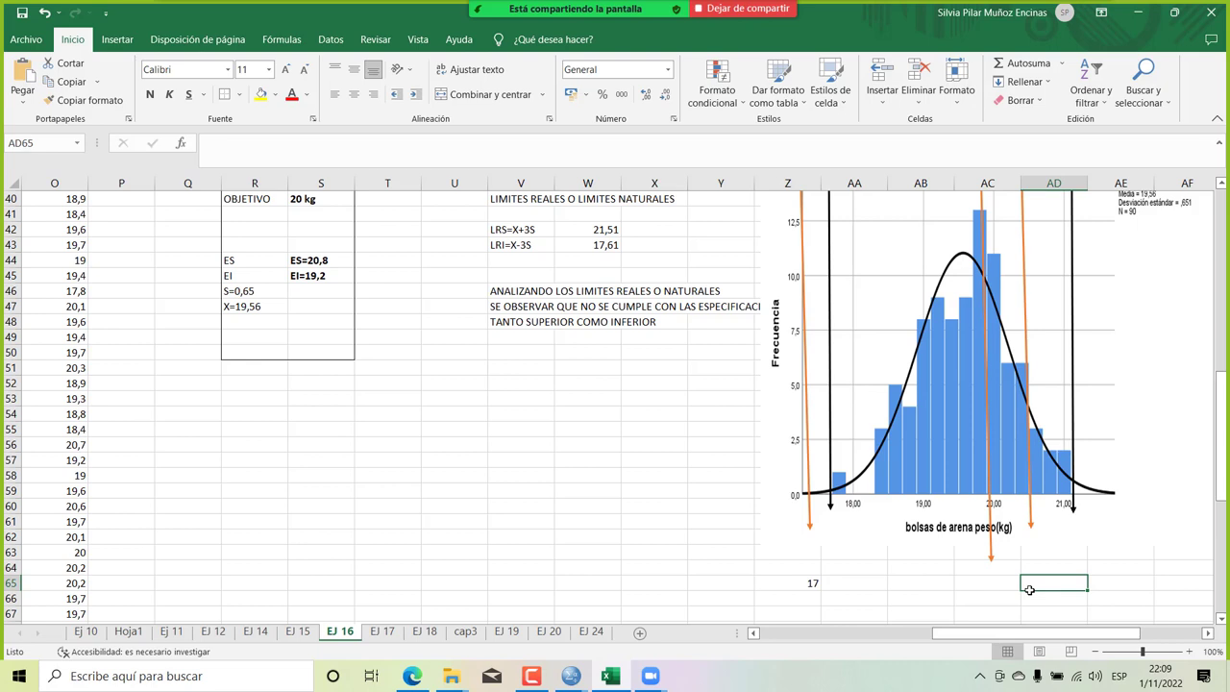
text(20,5)
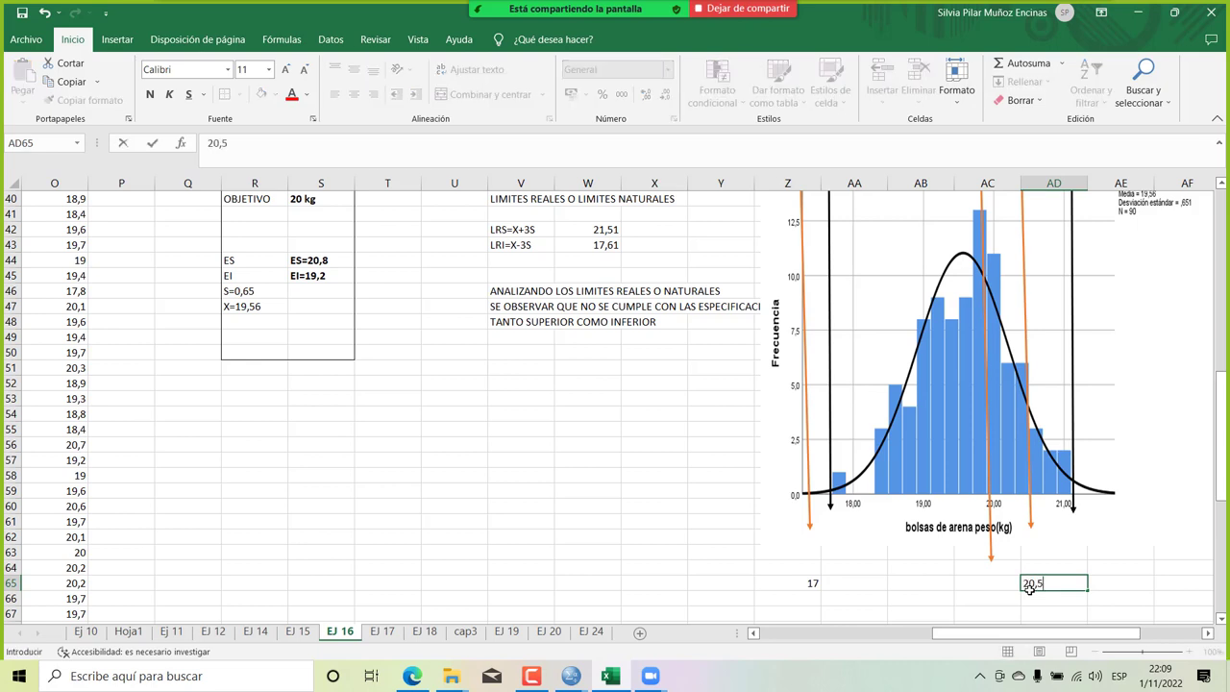
key(Return)
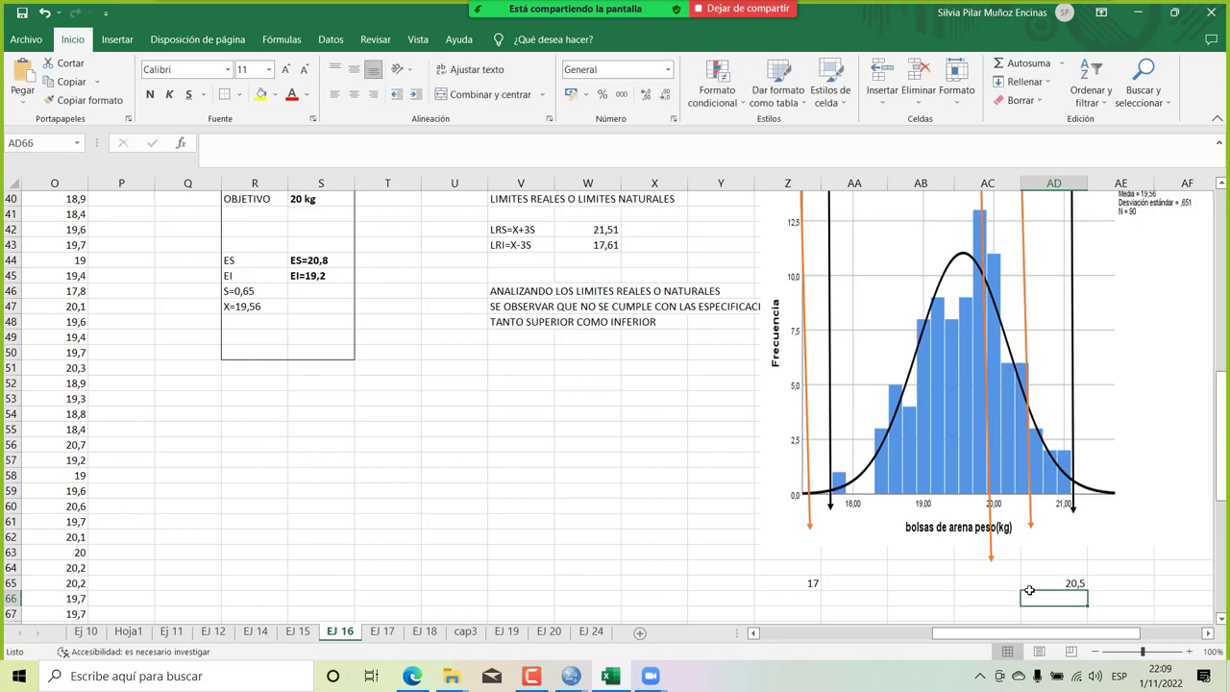
Extend the two outer orange arrows down to the 17 and 20,5 labels in row 65 and left-align the 20,5 label.
click(1027, 492)
drag(1031, 527, 1027, 586)
click(1038, 584)
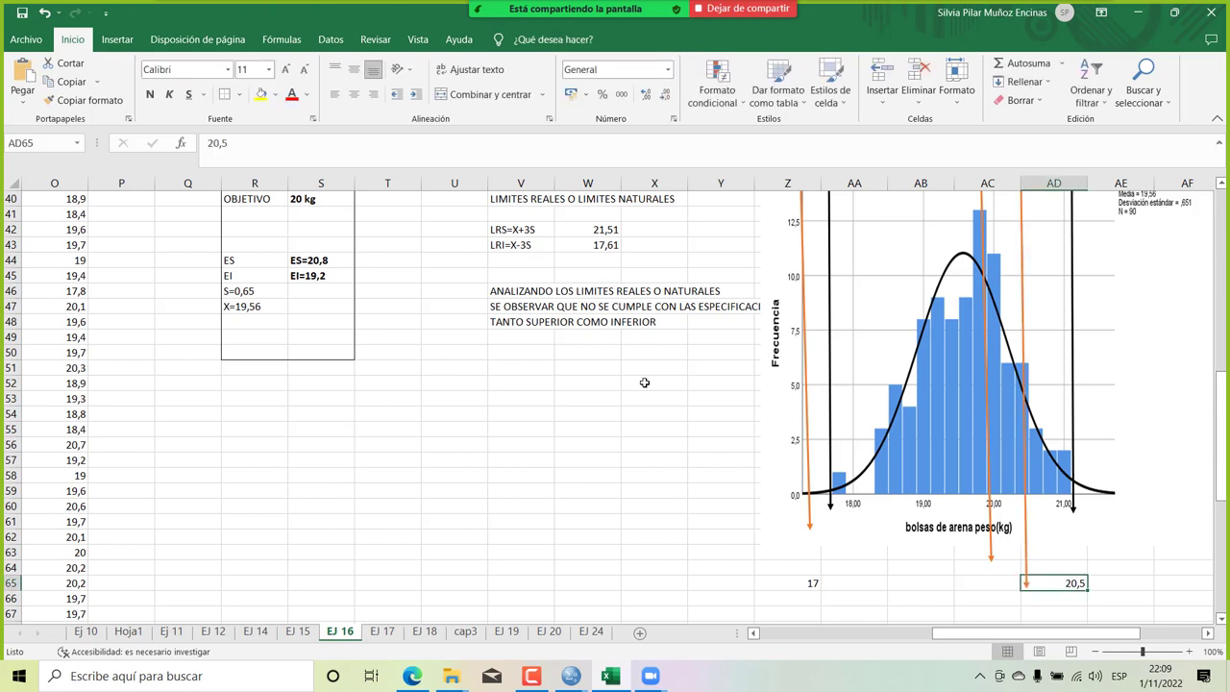
click(338, 96)
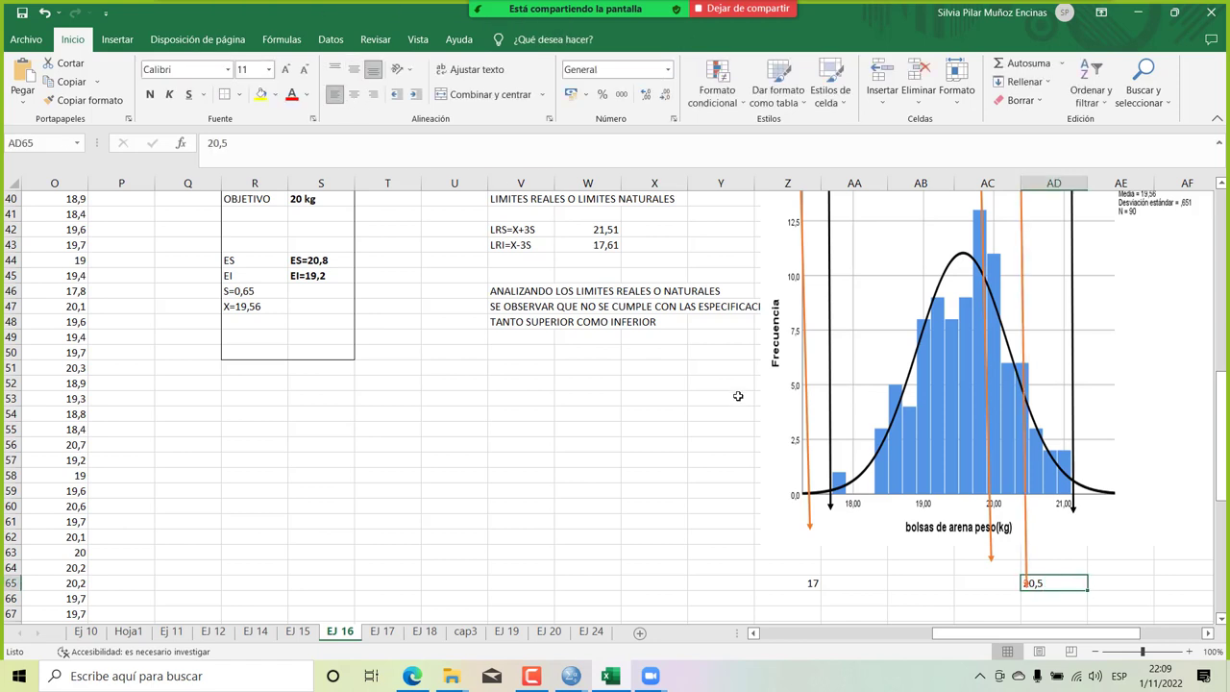
click(807, 523)
drag(807, 523, 808, 583)
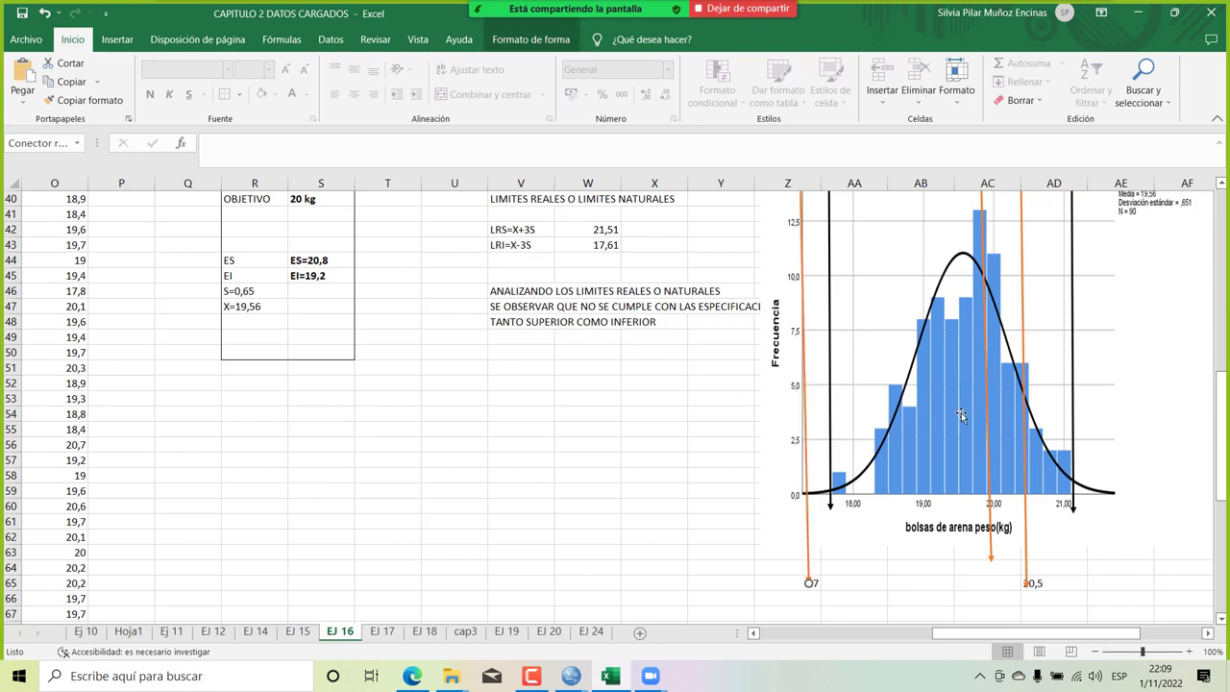
Shift the black lower real-limit arrow slightly inward and down, and delete the middle orange arrow near 20,00 on the histogram.
drag(830, 395, 836, 410)
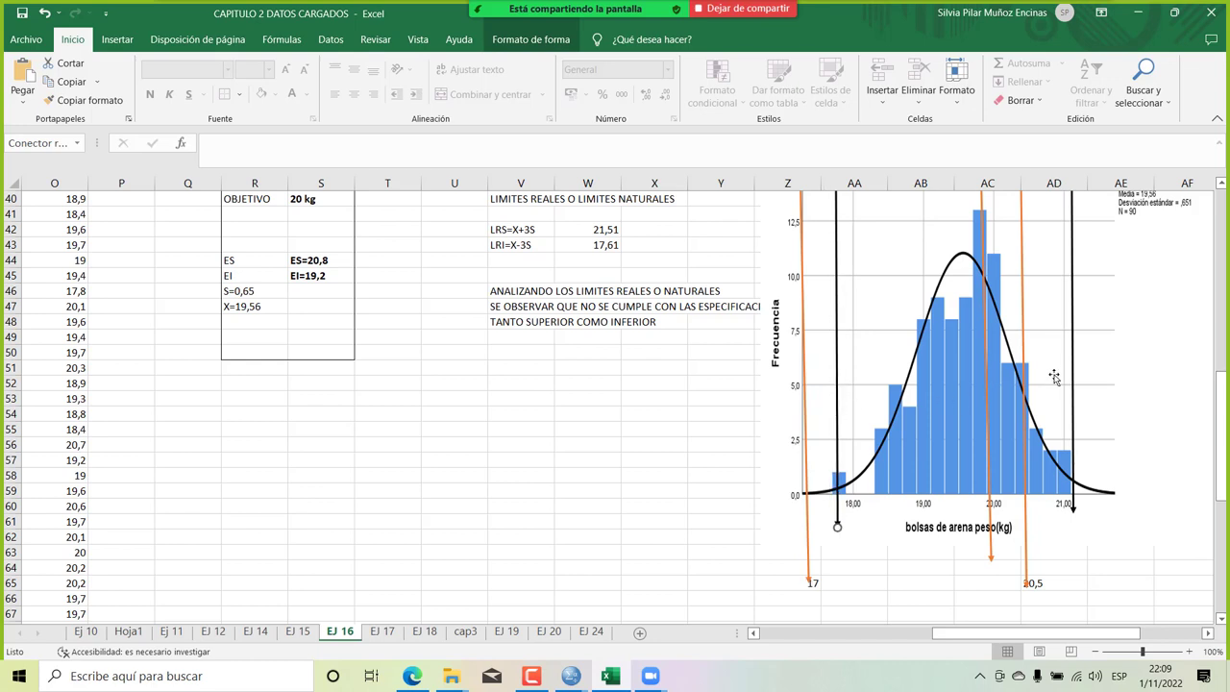
click(988, 360)
key(Delete)
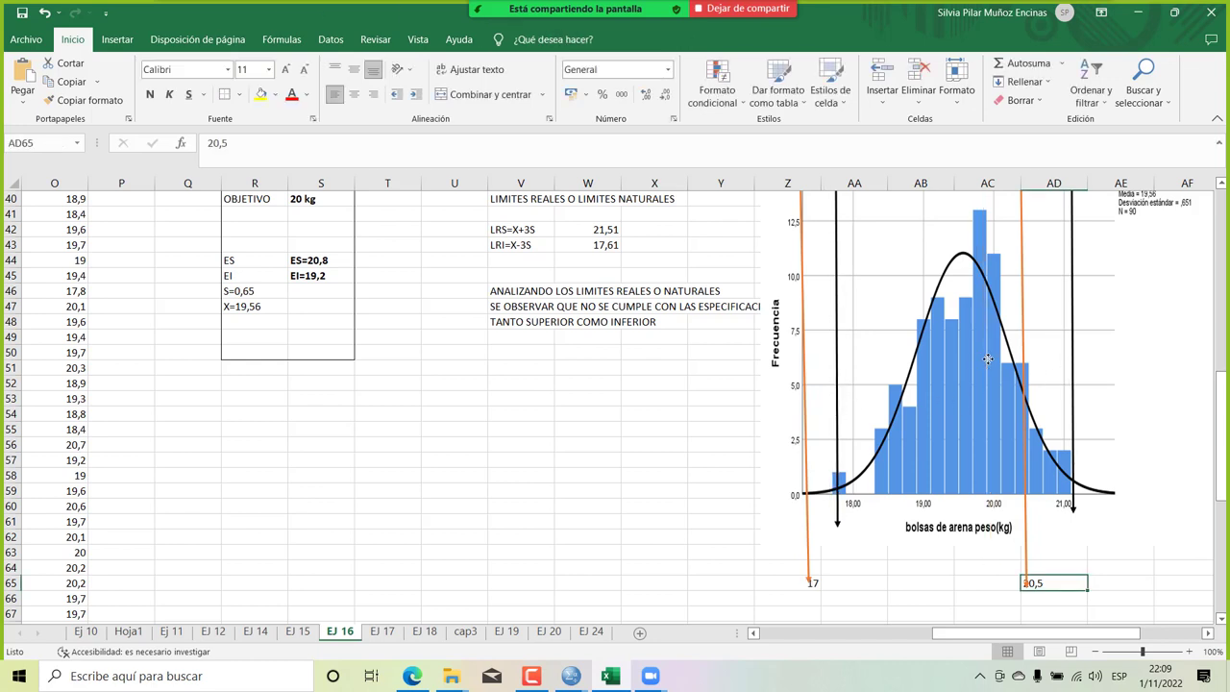
Lower the black upper real-limit arrow to about the same level as the black lower one and deselect it.
click(1073, 371)
mouse_move(1074, 371)
mouse_down()
mouse_move(1091, 377)
mouse_move(1071, 386)
mouse_up()
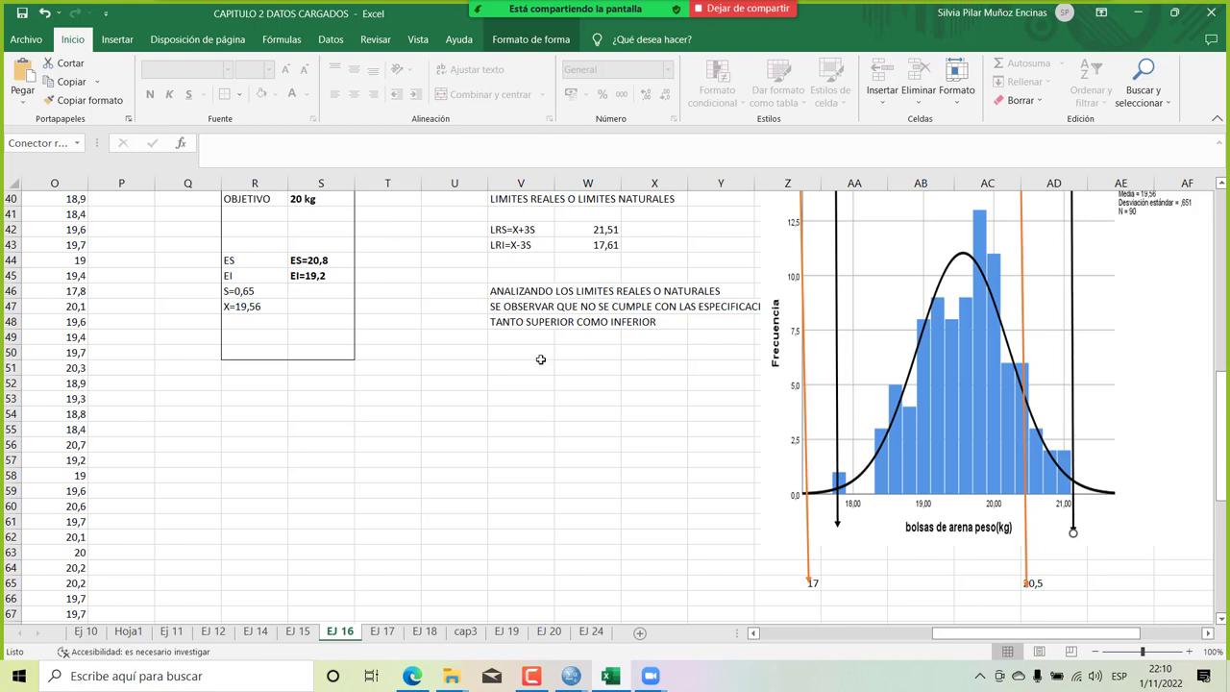
click(449, 412)
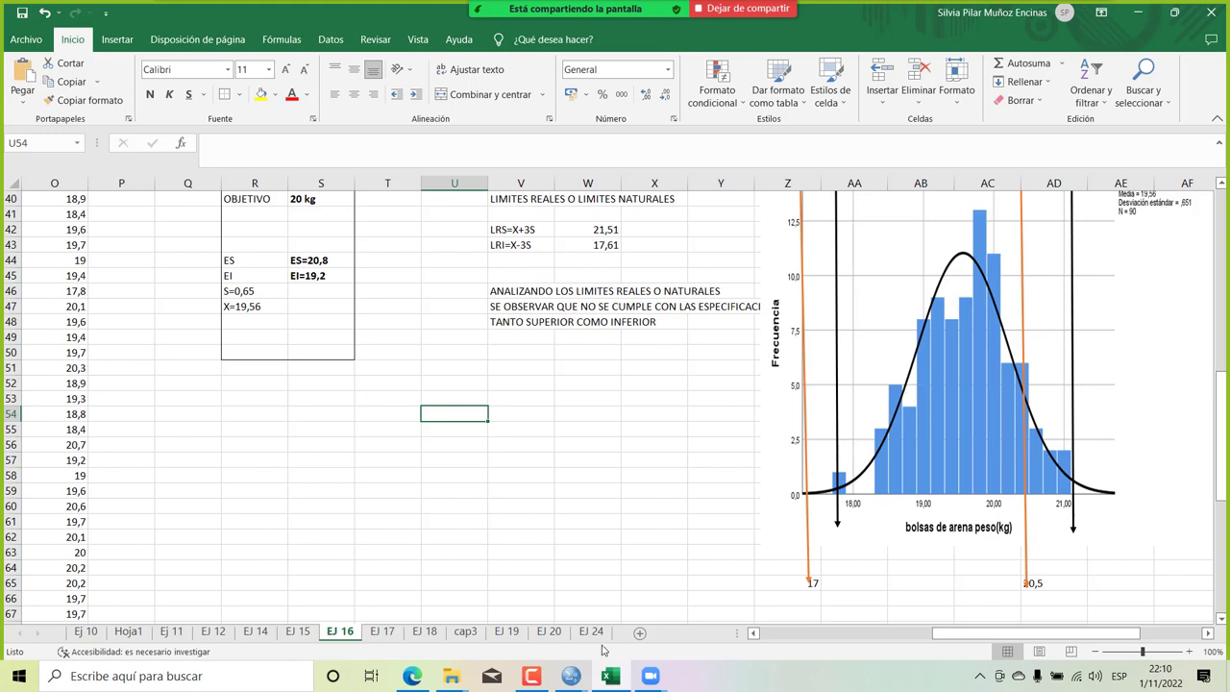
Switch to the textbook PDF in Edge and review the chapter 2 exercises around exercise 16, ending with the statement of exercise 23.
click(412, 676)
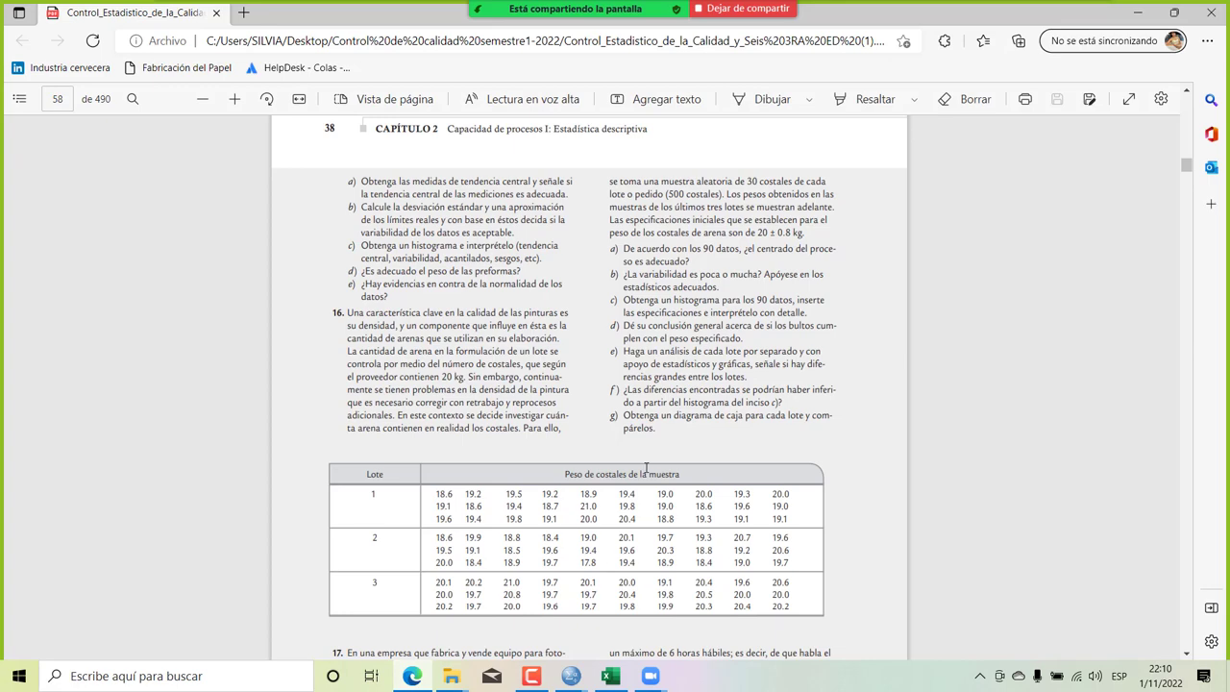
scroll(646, 468, down, 1)
scroll(645, 468, up, 4)
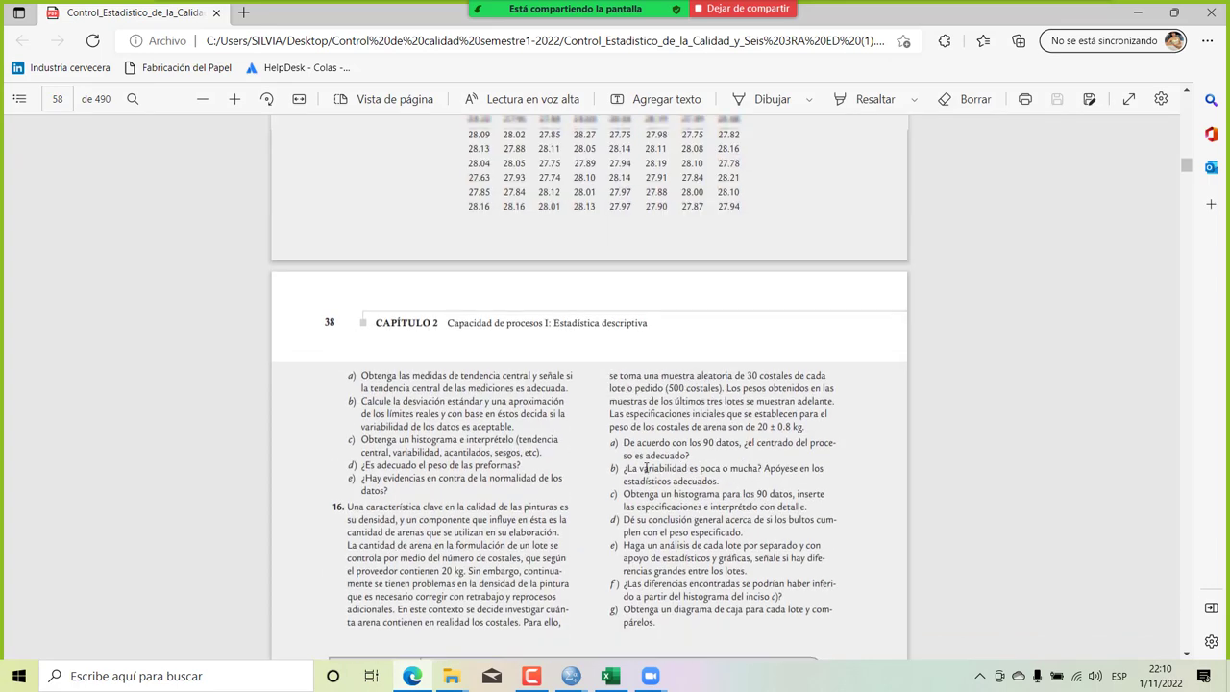
scroll(646, 468, up, 3)
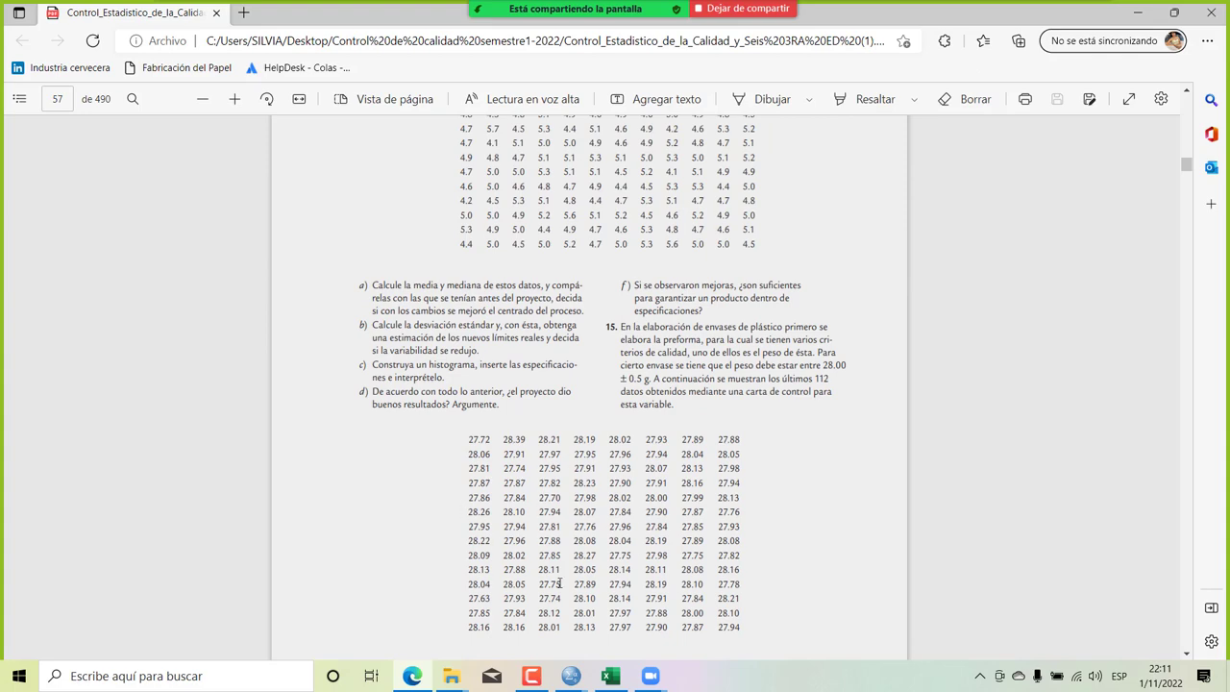
scroll(646, 464, up, 8)
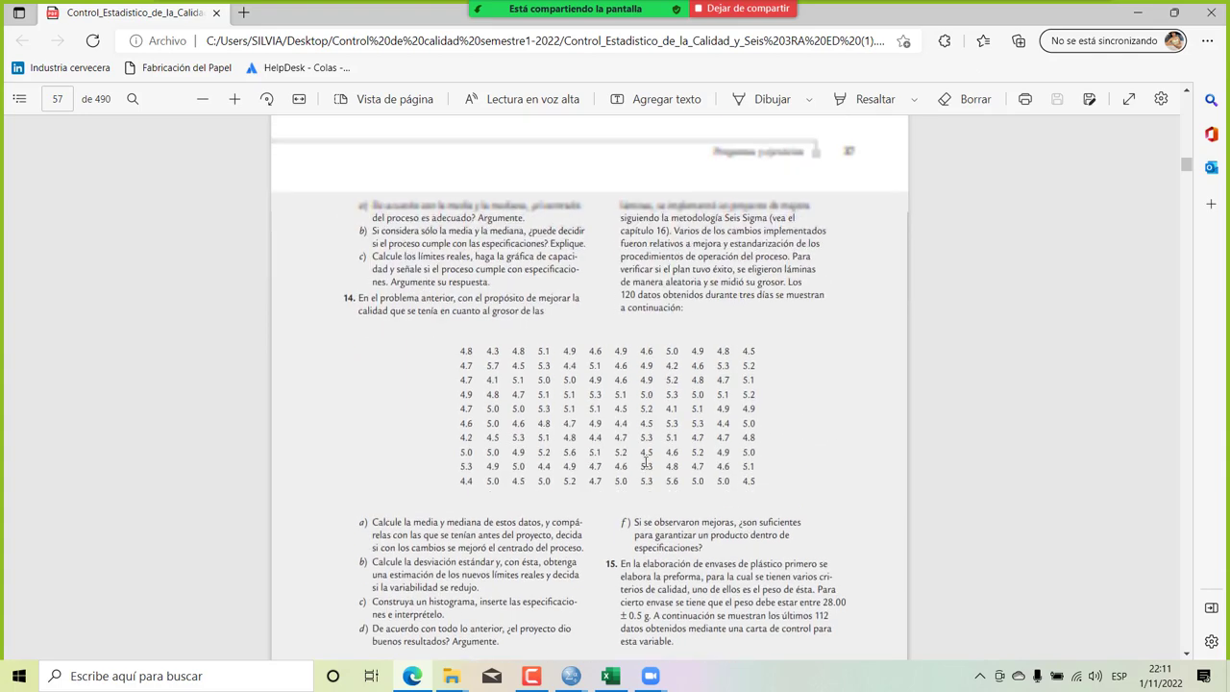
scroll(646, 461, up, 1)
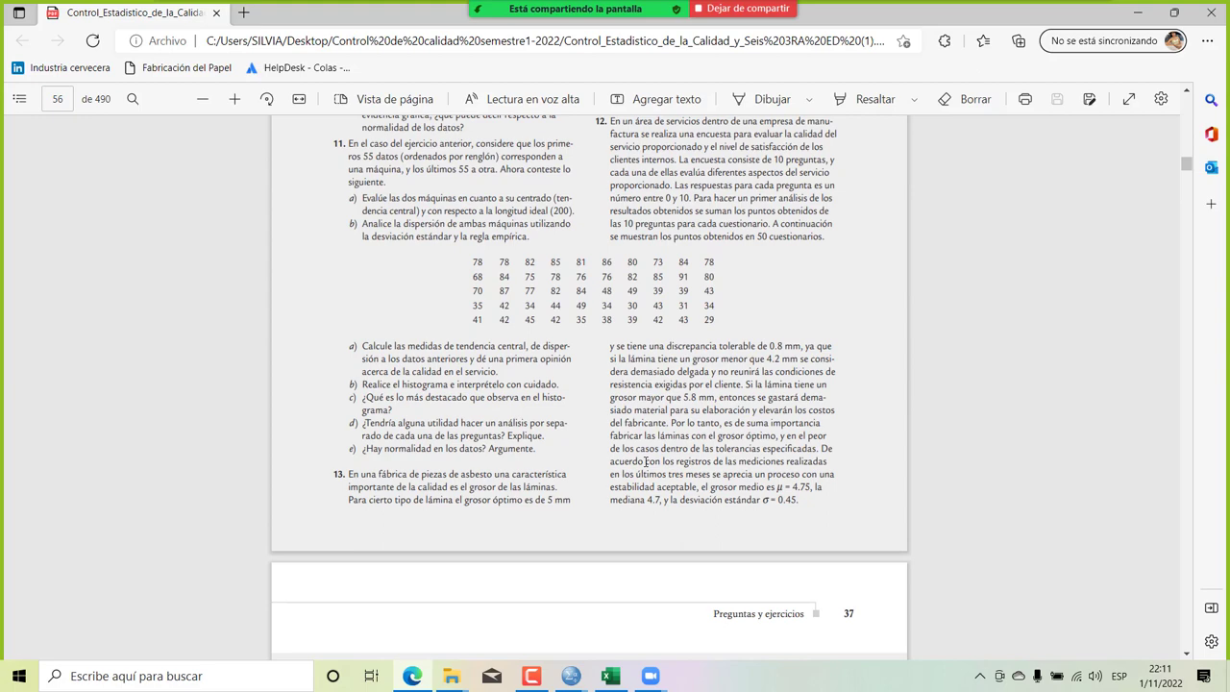
scroll(646, 462, down, 7)
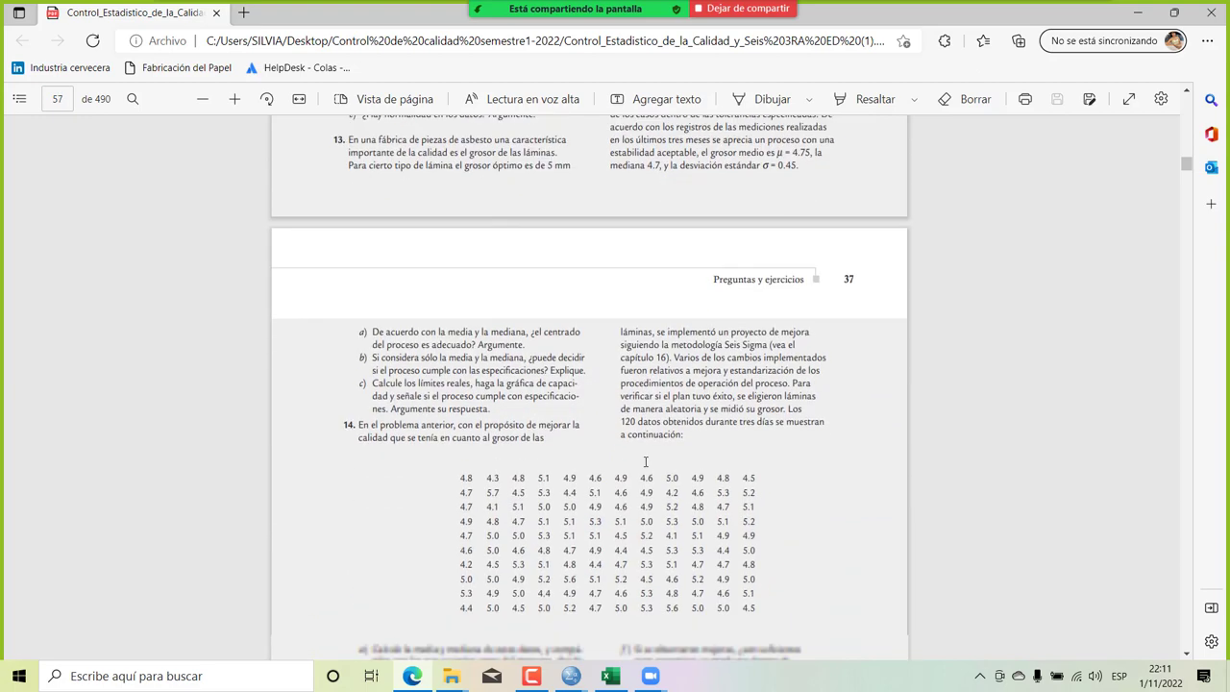
scroll(646, 462, down, 8)
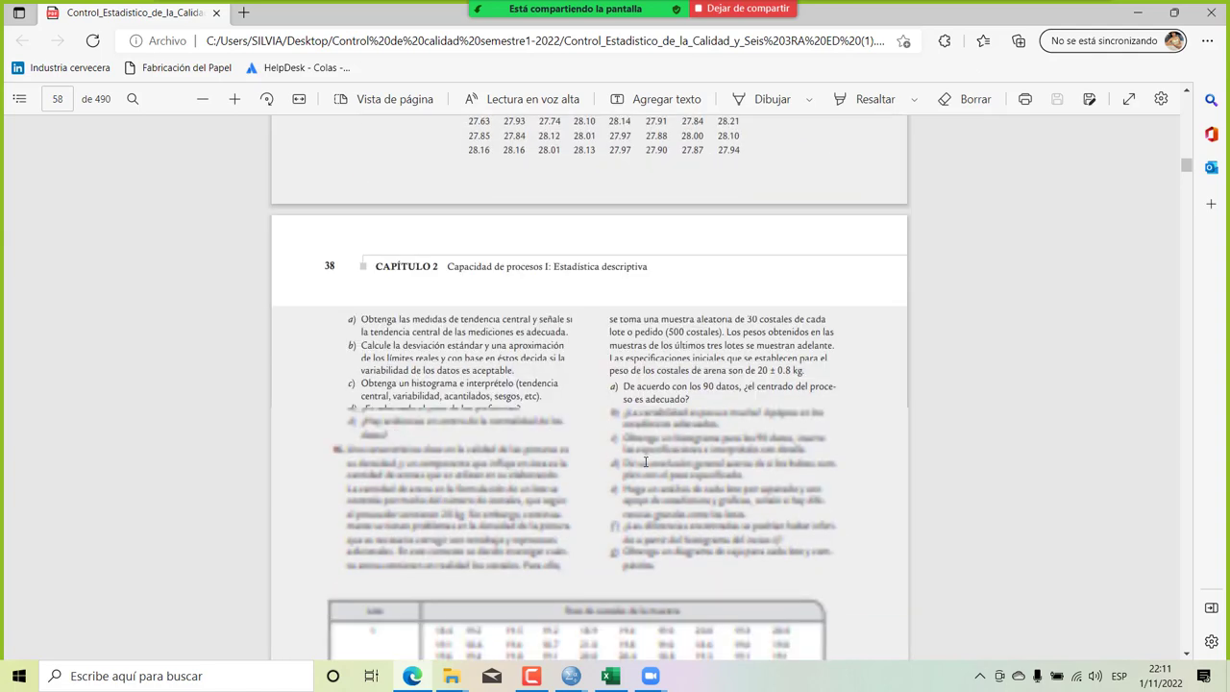
scroll(646, 463, down, 3)
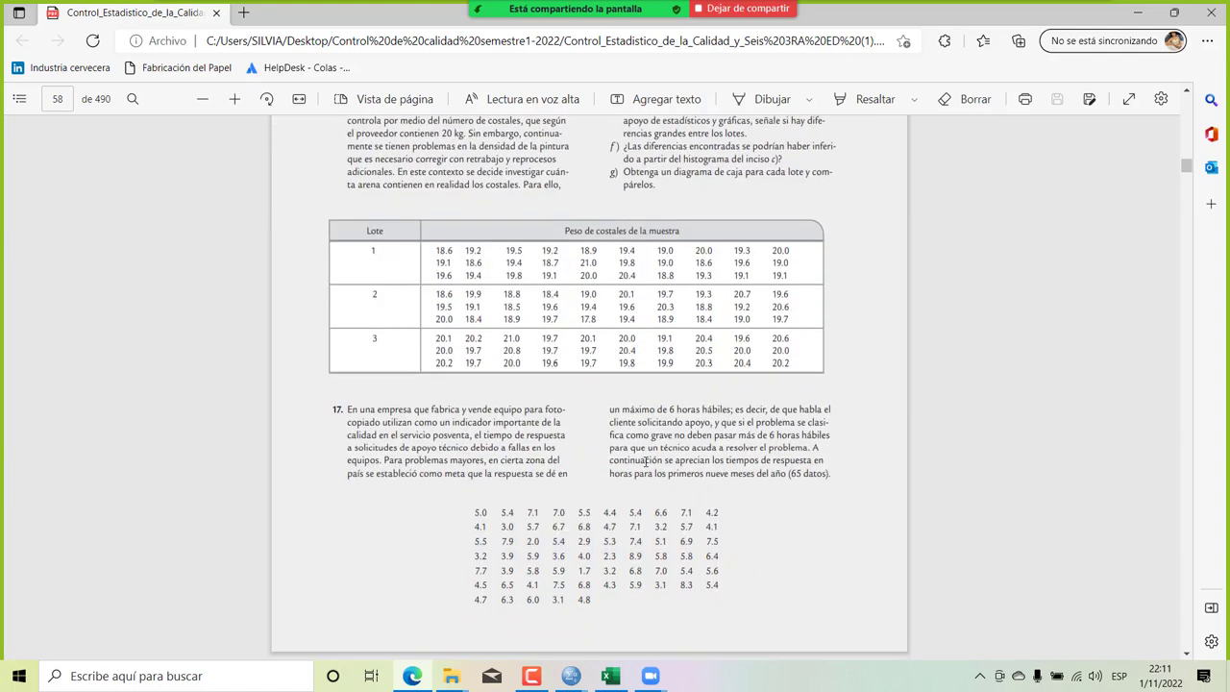
scroll(646, 462, down, 5)
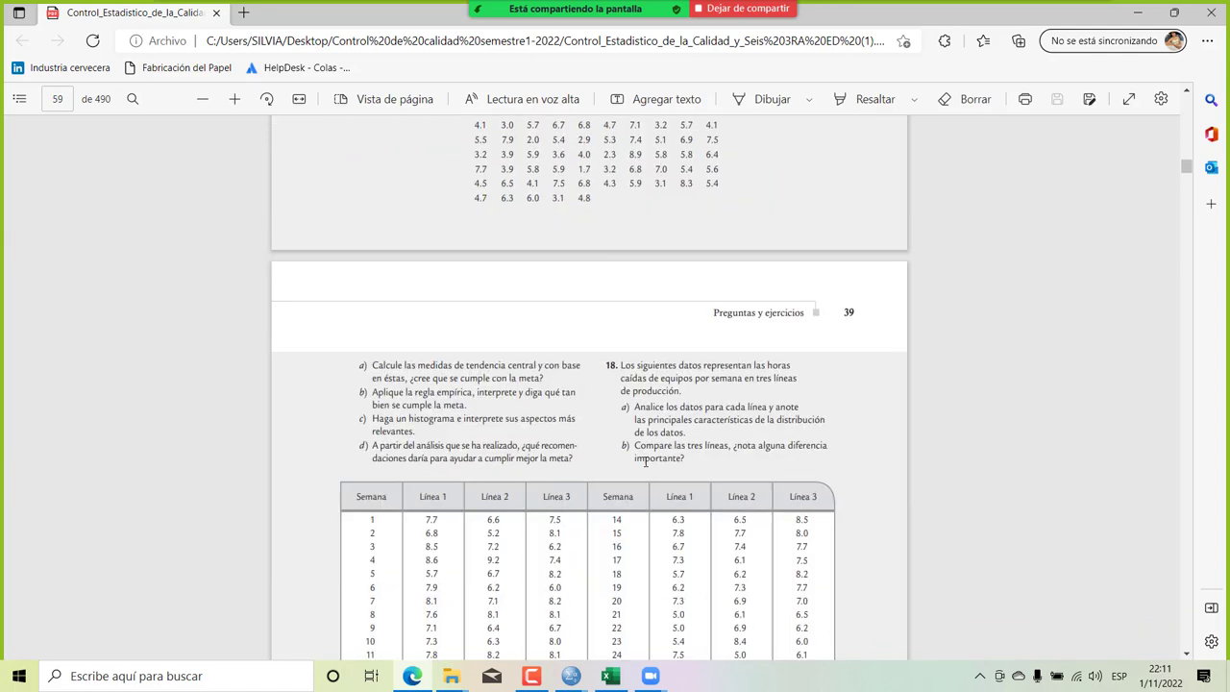
scroll(646, 462, down, 7)
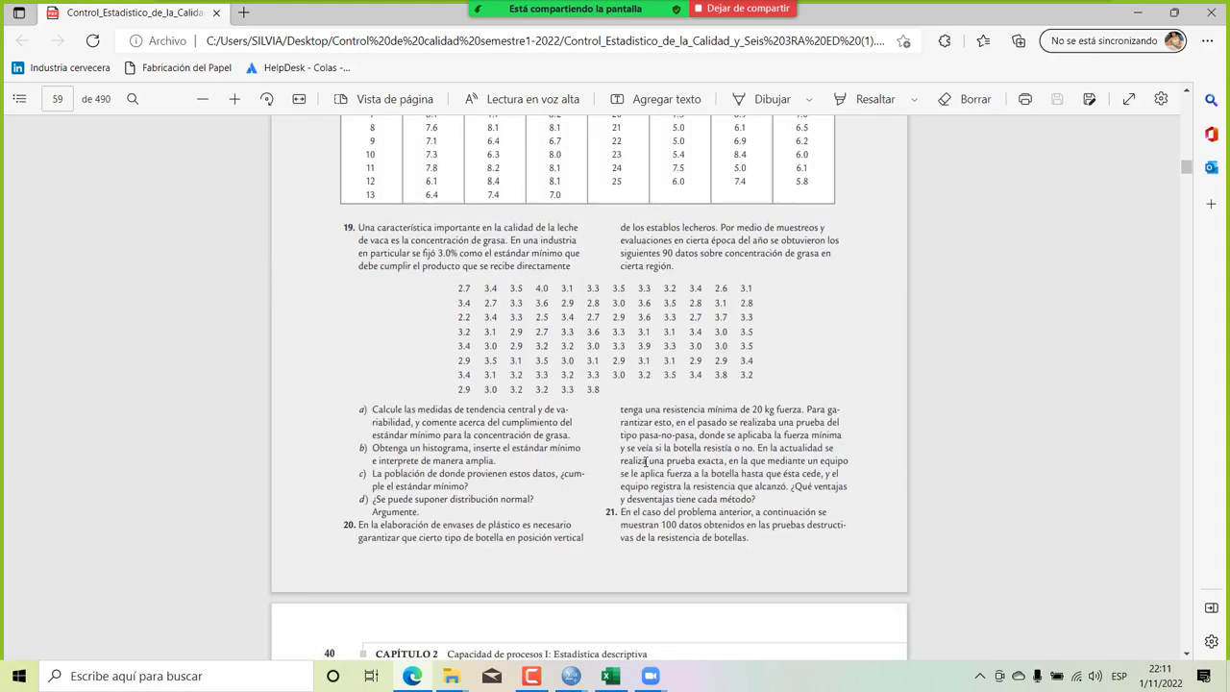
scroll(646, 462, down, 5)
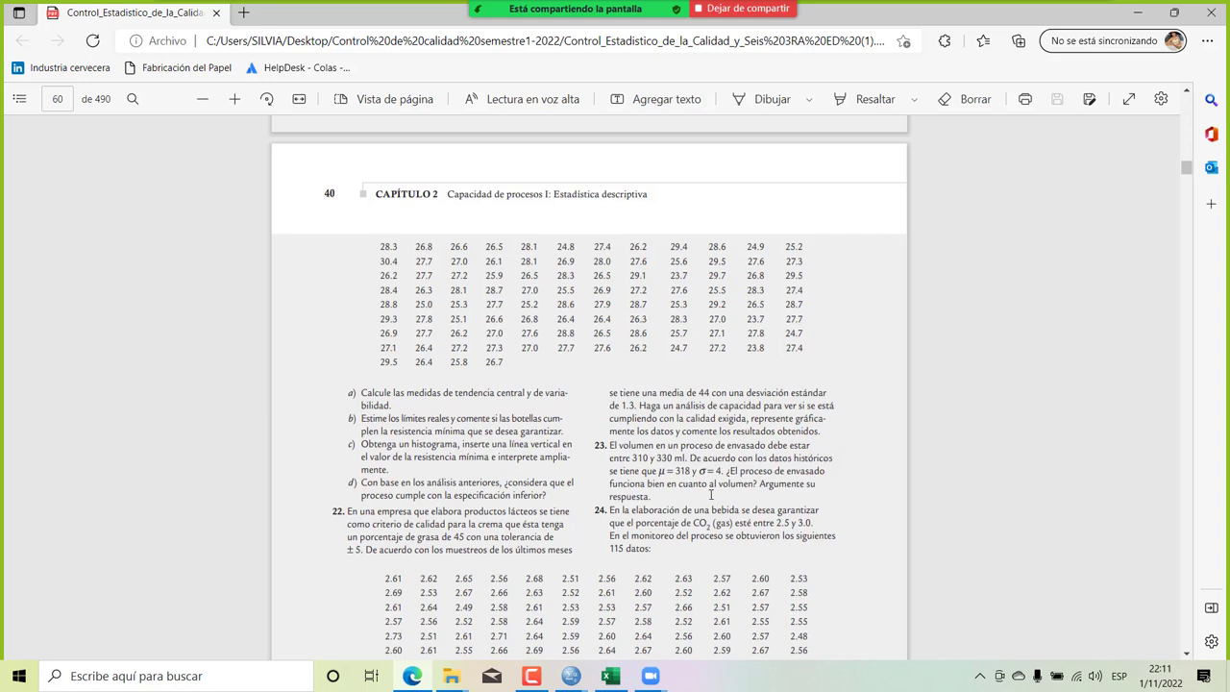
drag(592, 446, 670, 509)
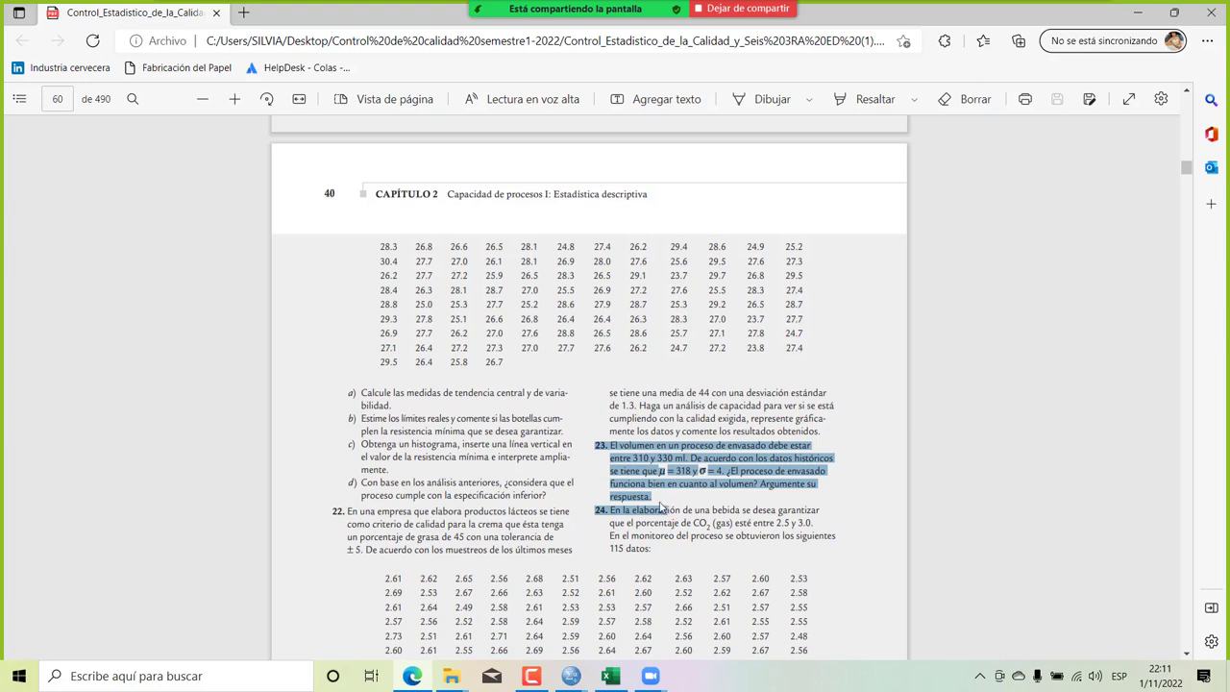
click(622, 468)
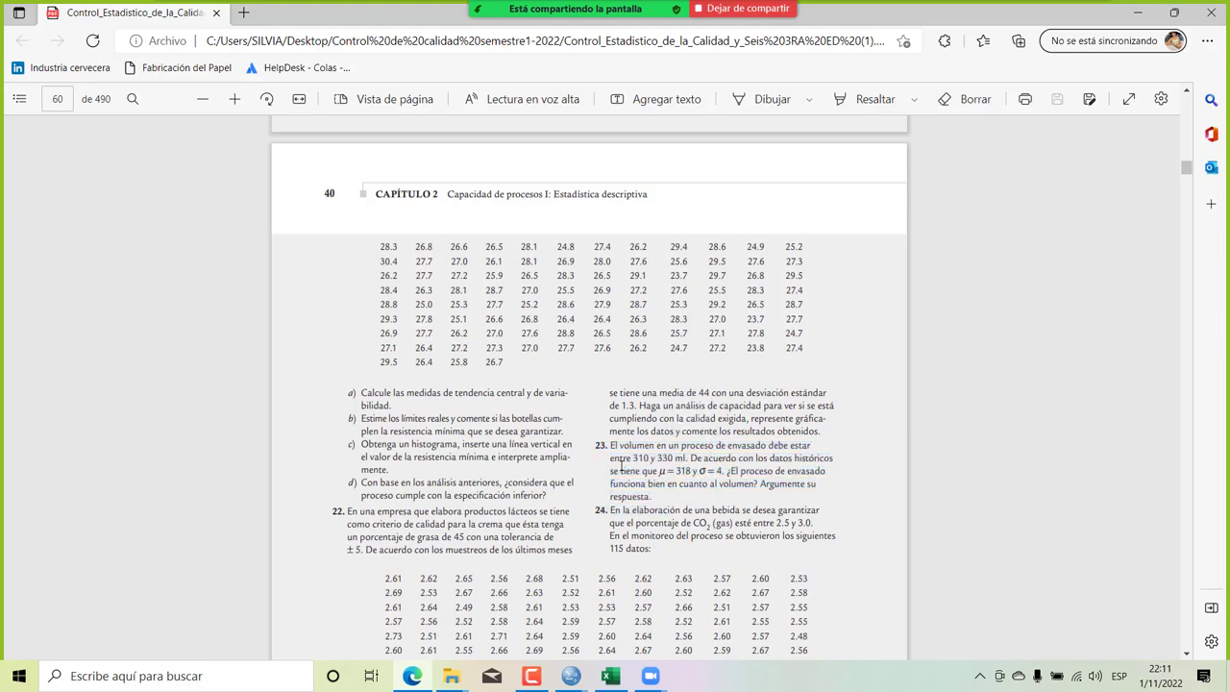
Return to Excel to review the exercise 16 statistics, real limits and written analysis, and consult the textbook exercises again.
click(611, 675)
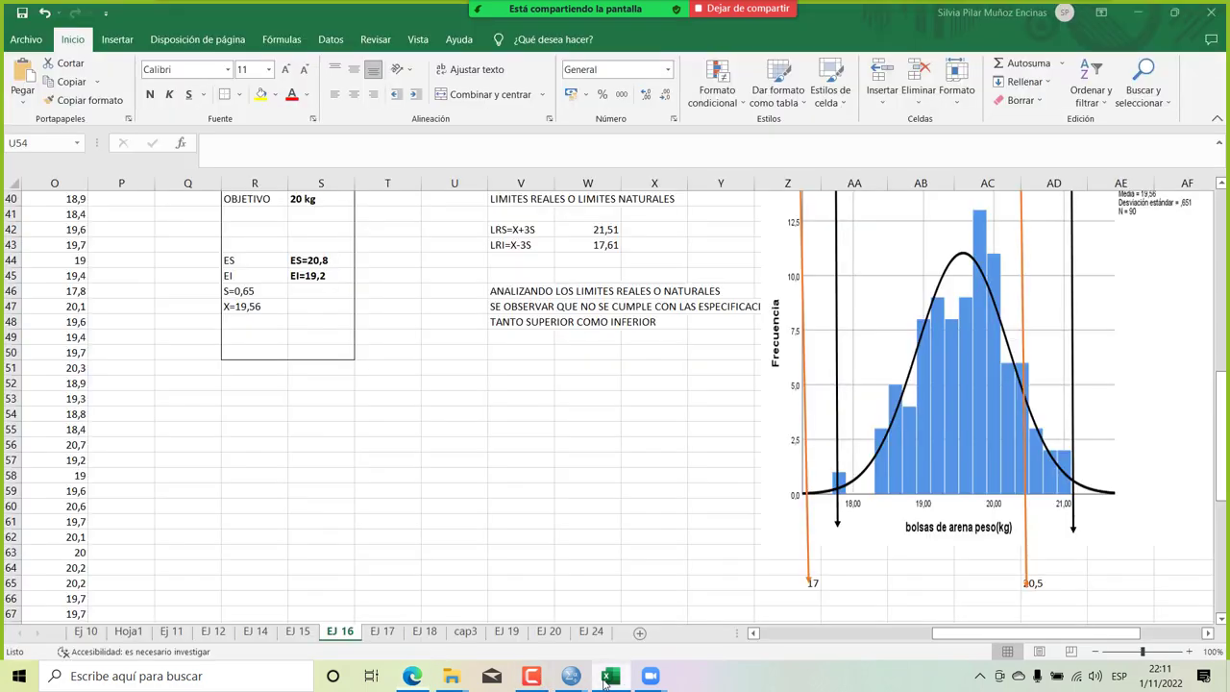
click(560, 367)
scroll(561, 367, up, 11)
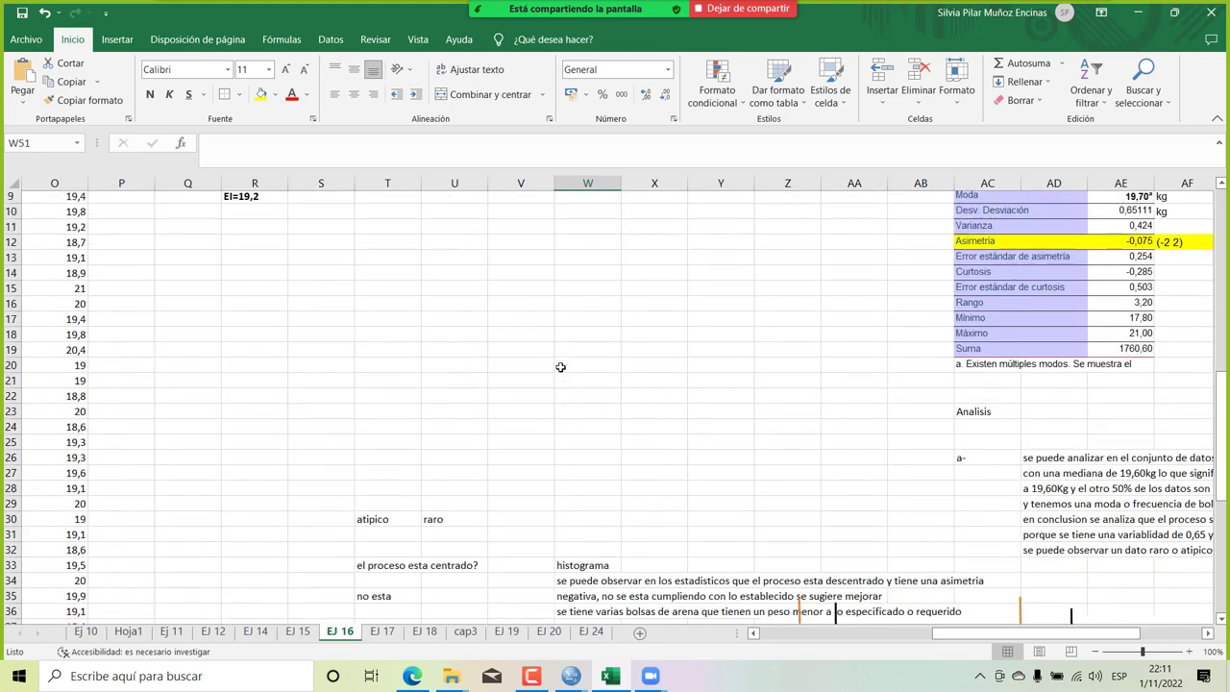
scroll(560, 367, up, 2)
scroll(560, 367, down, 9)
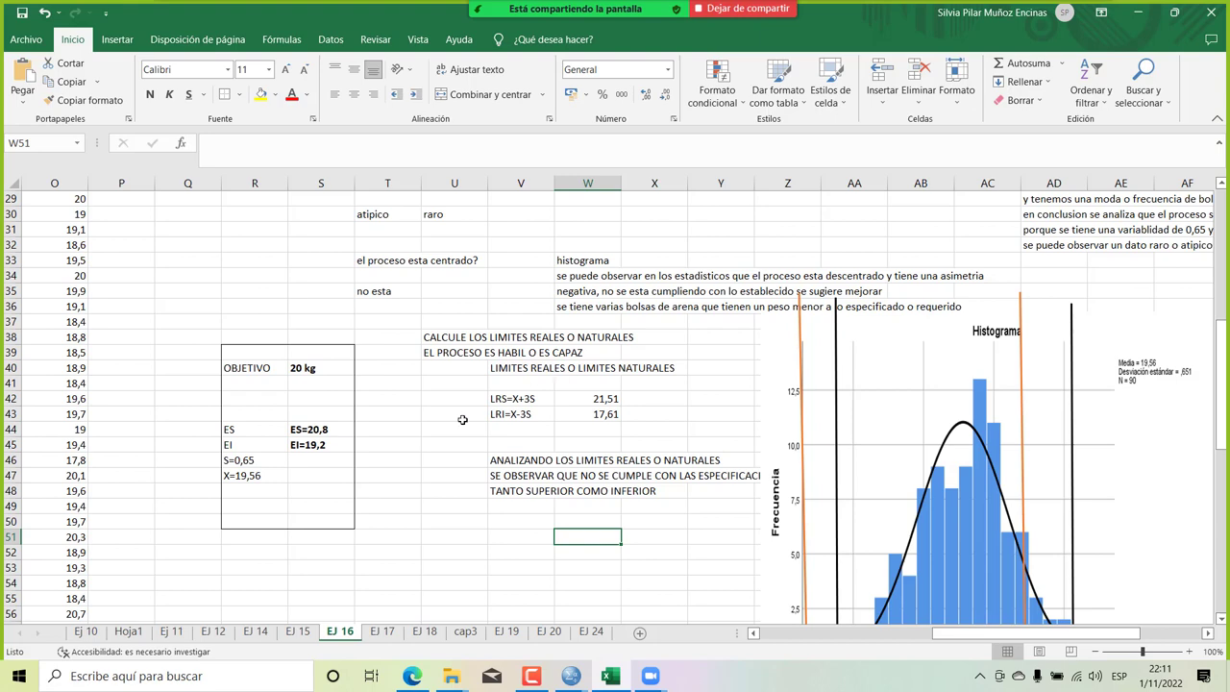
click(411, 676)
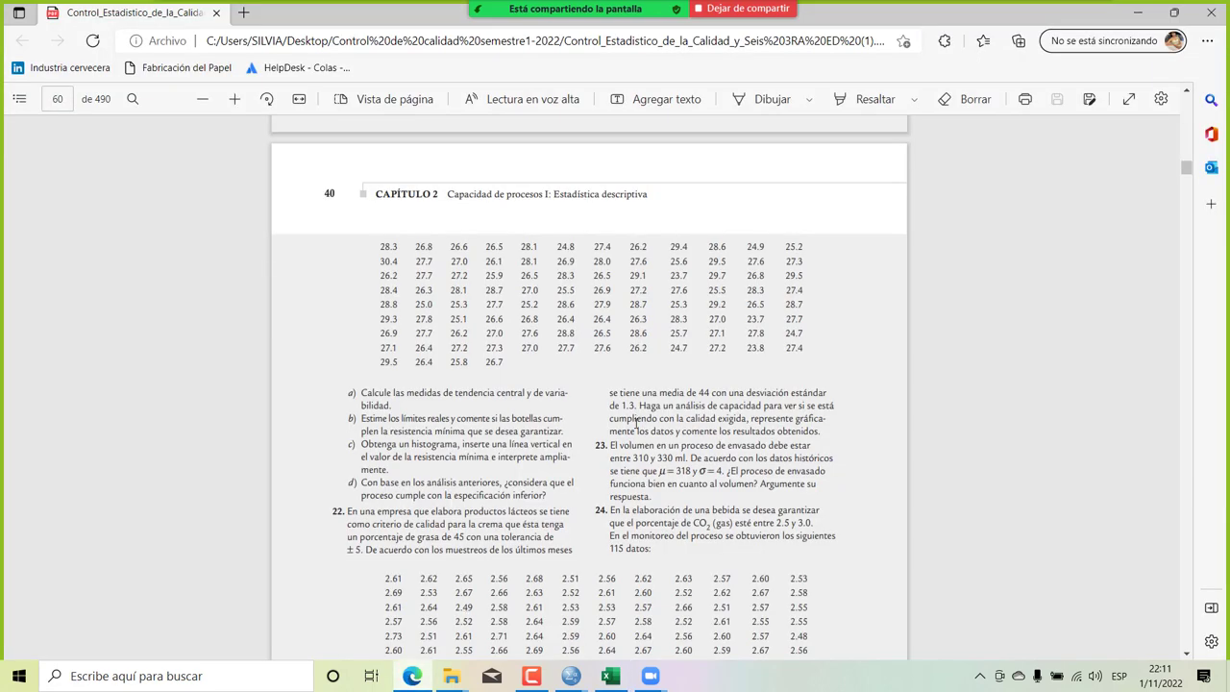
scroll(638, 418, up, 3)
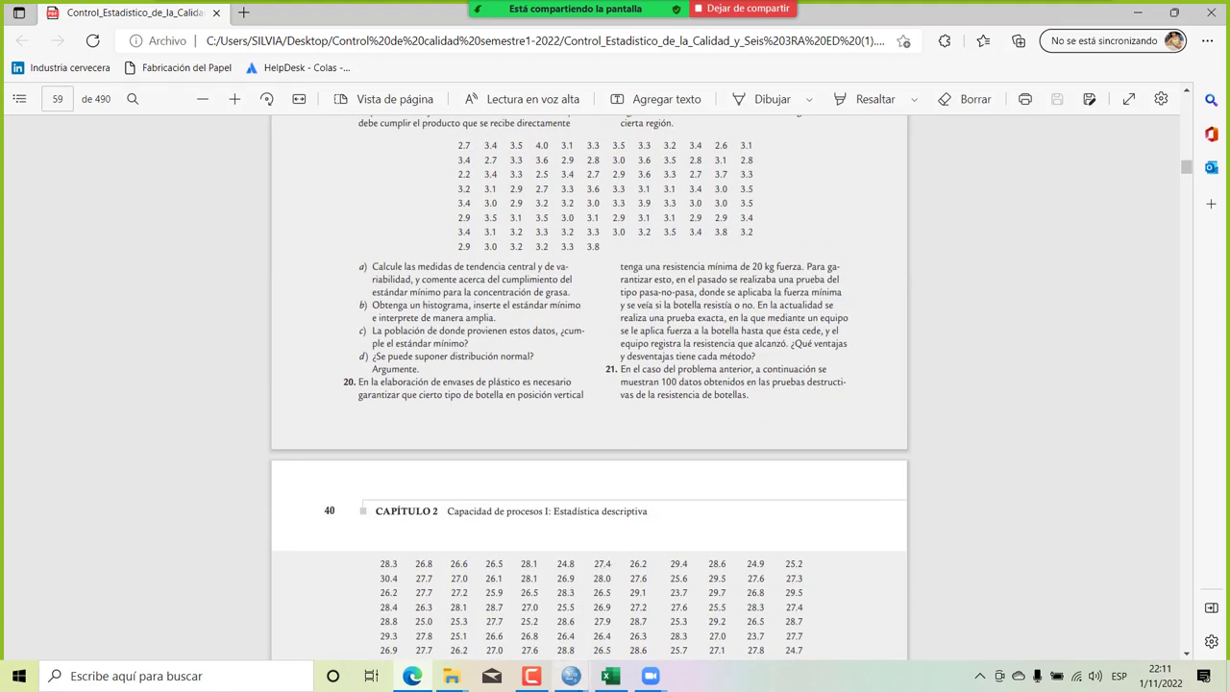
Switch to the SPSS data editor and copy the sand-bag weights in rows 31 to 60 of DATOS001BOLSAS.
click(571, 676)
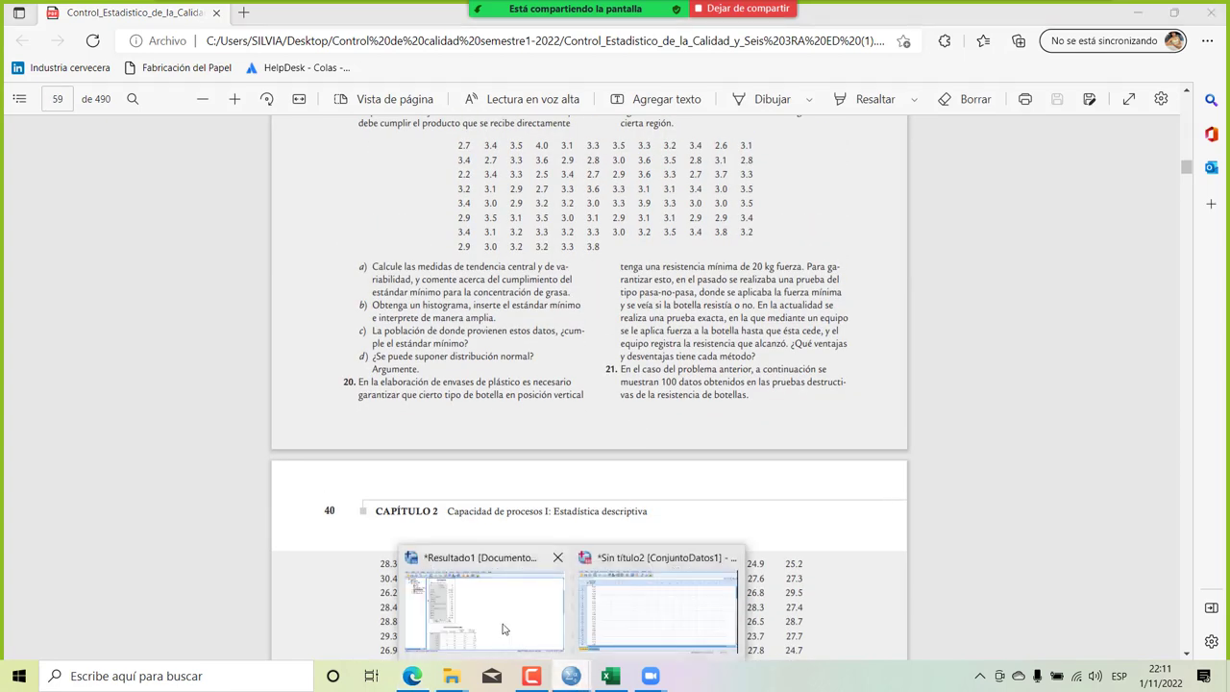
click(637, 602)
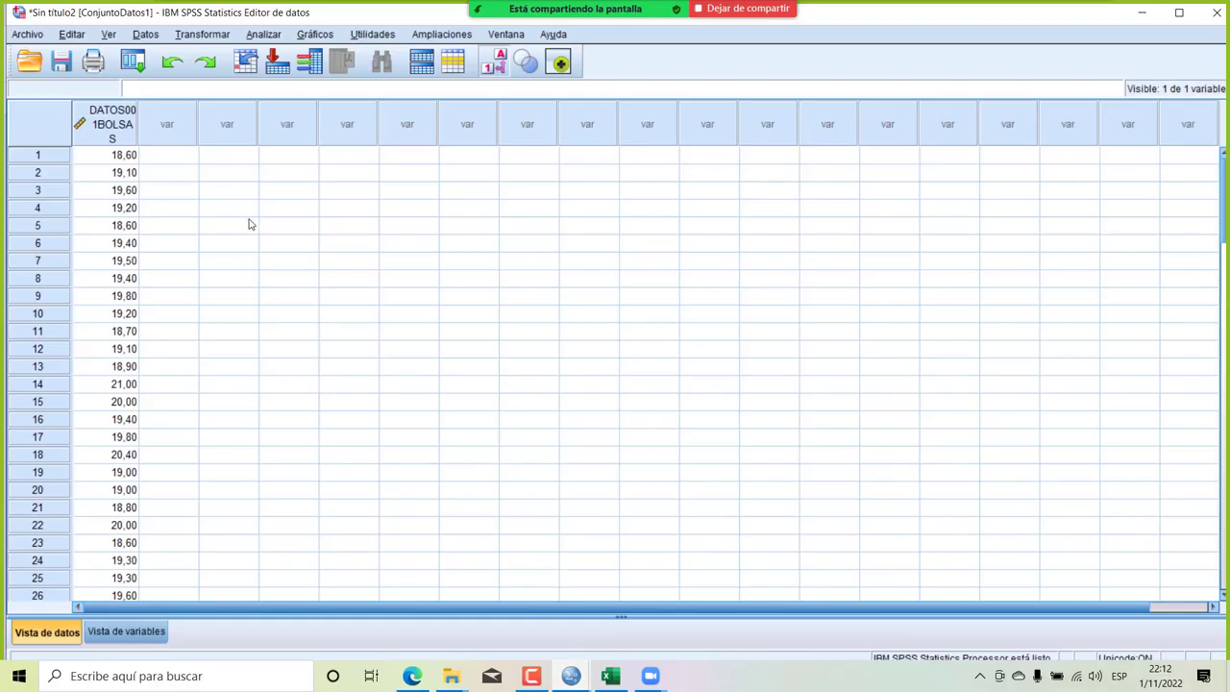
scroll(124, 495, down, 8)
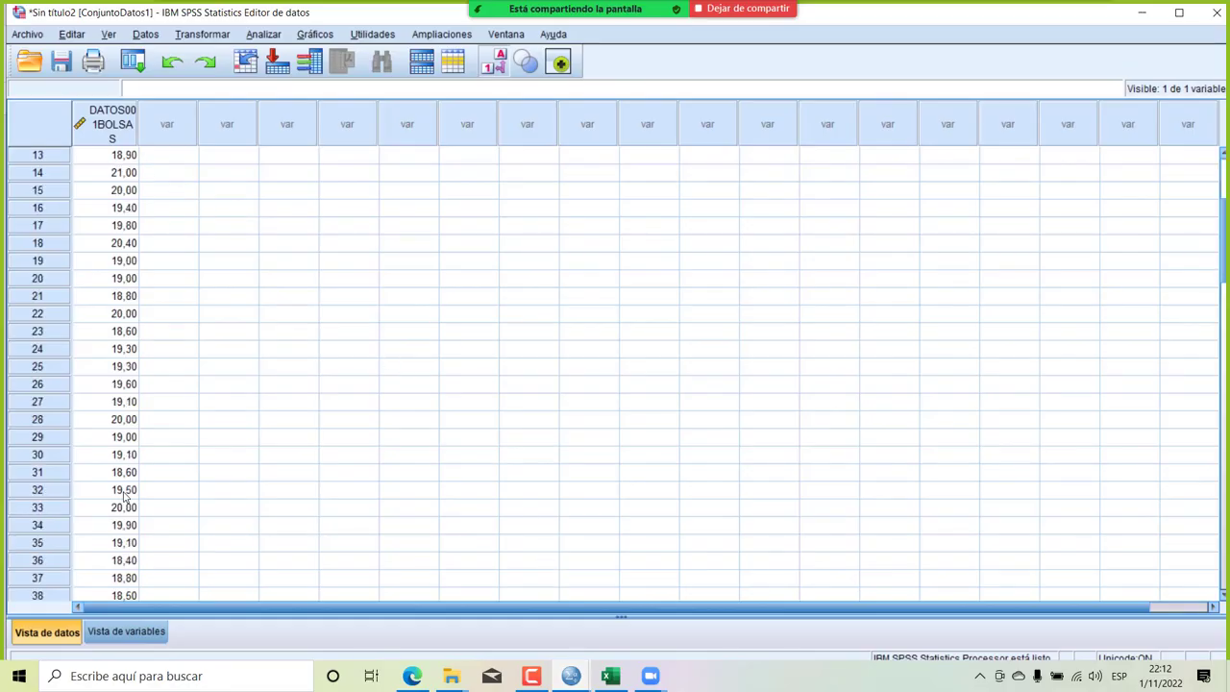
scroll(126, 499, up, 1)
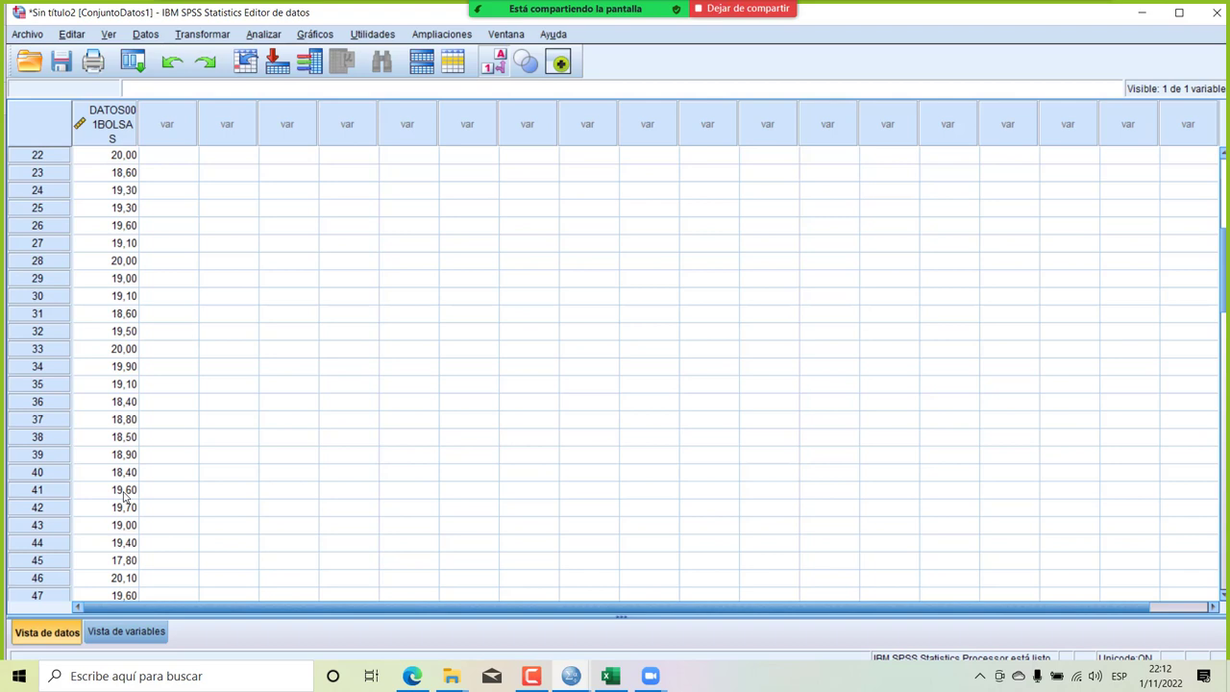
click(119, 315)
key(shift+Down)
key(shift+Down)
key(shift+Down)
key(shift+Down)
key(shift+Down)
key(shift+Down)
key(shift+Down)
key(shift+Down)
key(shift+Down)
key(shift+Down)
key(shift+Down)
key(shift+Down)
key(shift+Down)
key(shift+Down)
key(shift+Down)
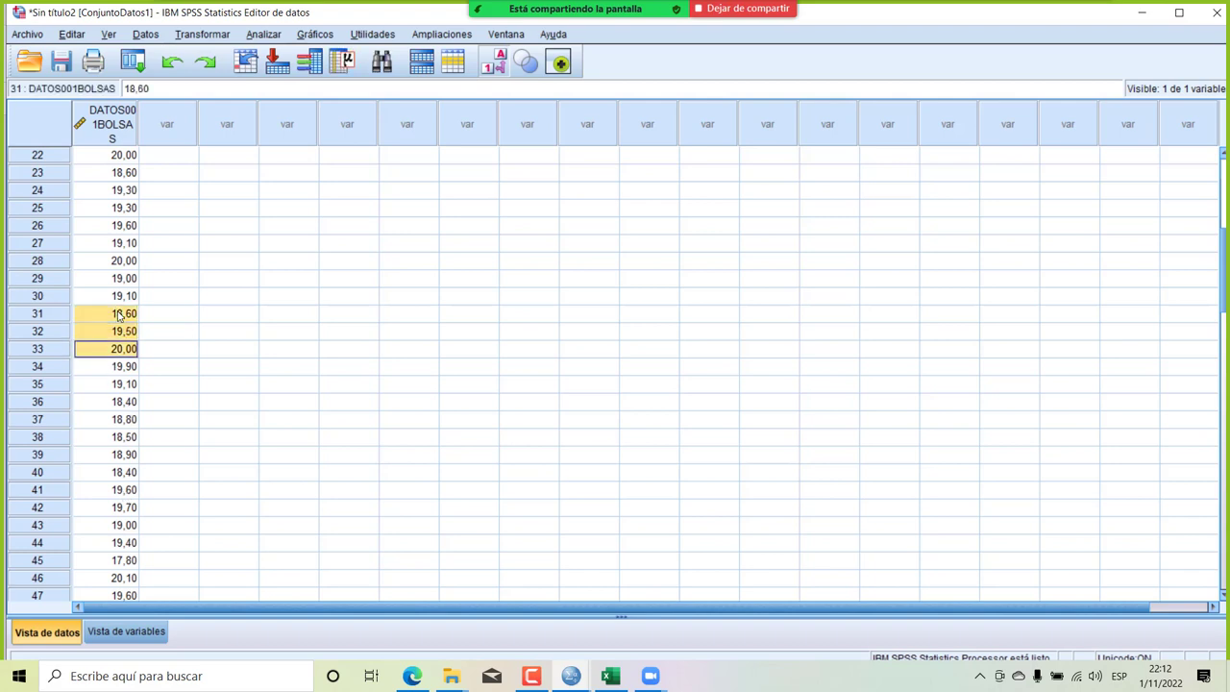
key(shift+Down)
key(shift+Down)
key(shift+Down)
key(shift+Down)
key(shift+Down)
key(shift+Down)
key(shift+Down)
key(shift+Down)
key(shift+Down)
key(shift+Down)
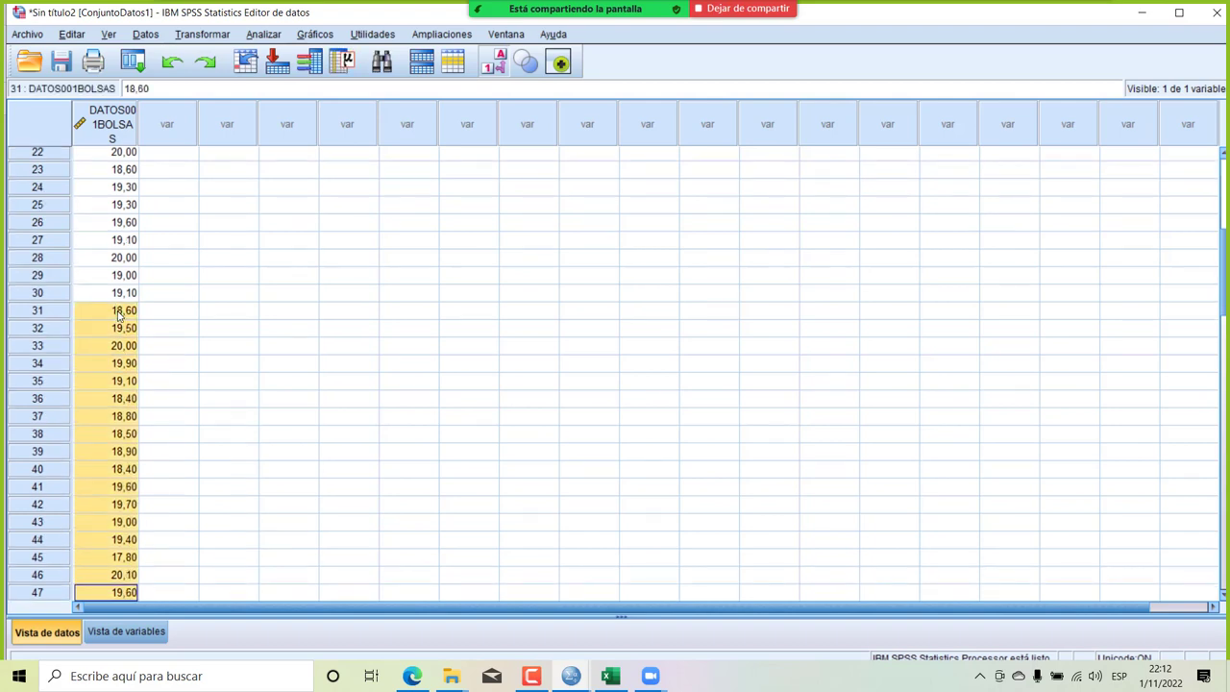
key(shift+Down)
key(shift+Down)
key(shift+Down)
key(shift+Down)
key(ctrl+c)
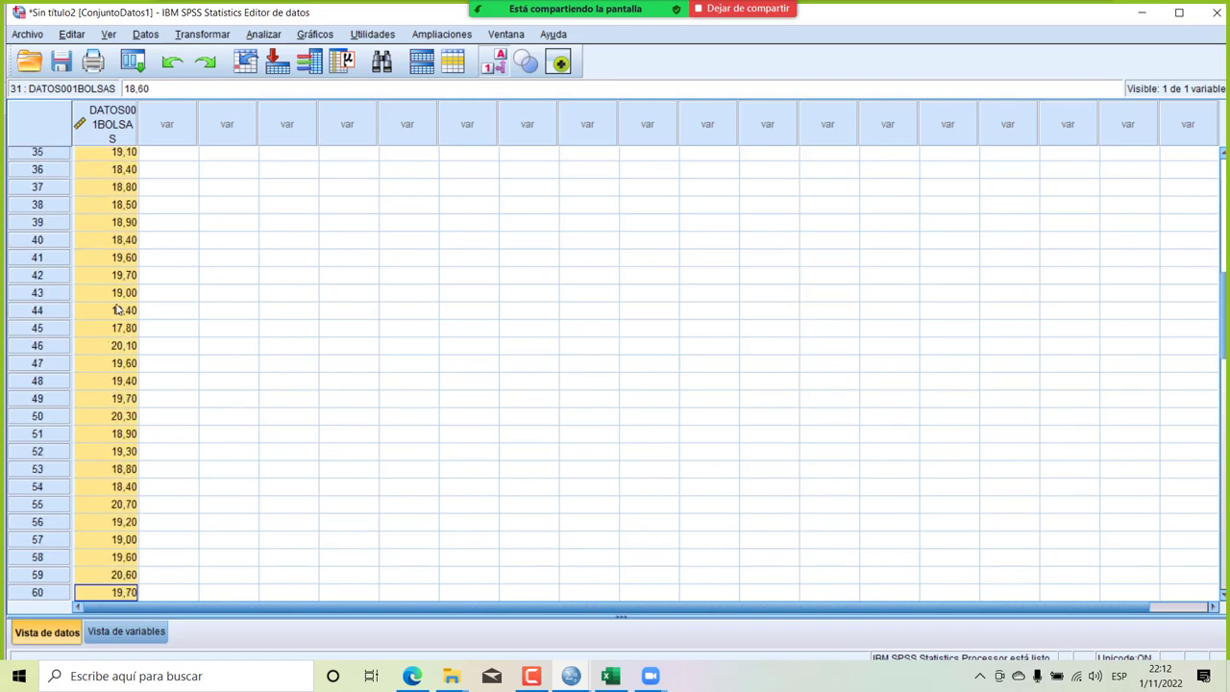
Paste the copied weights into the first empty column, starting at row 1.
scroll(115, 310, up, 11)
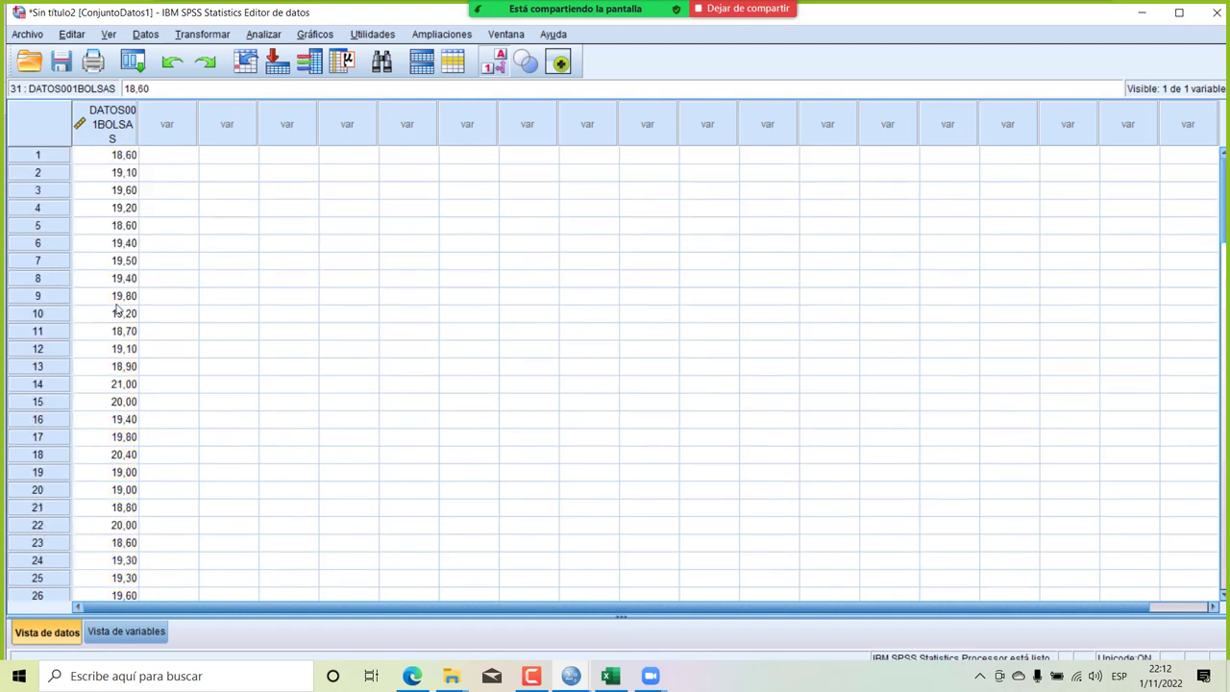
click(160, 161)
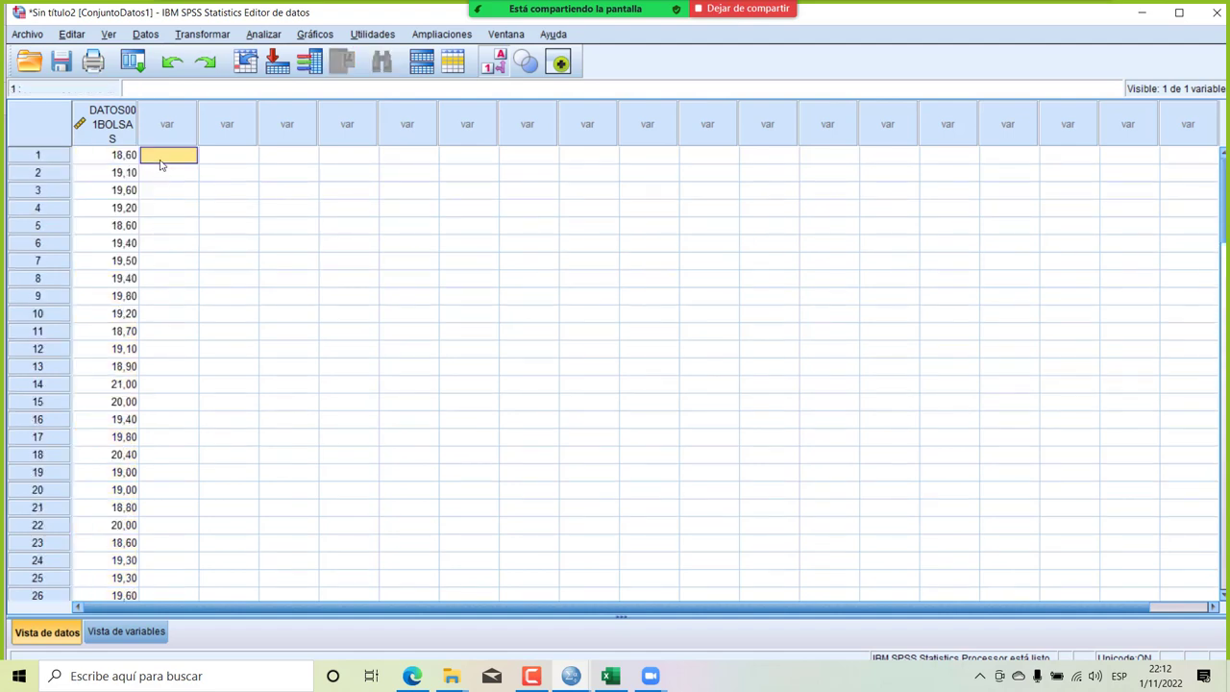
key(ctrl+v)
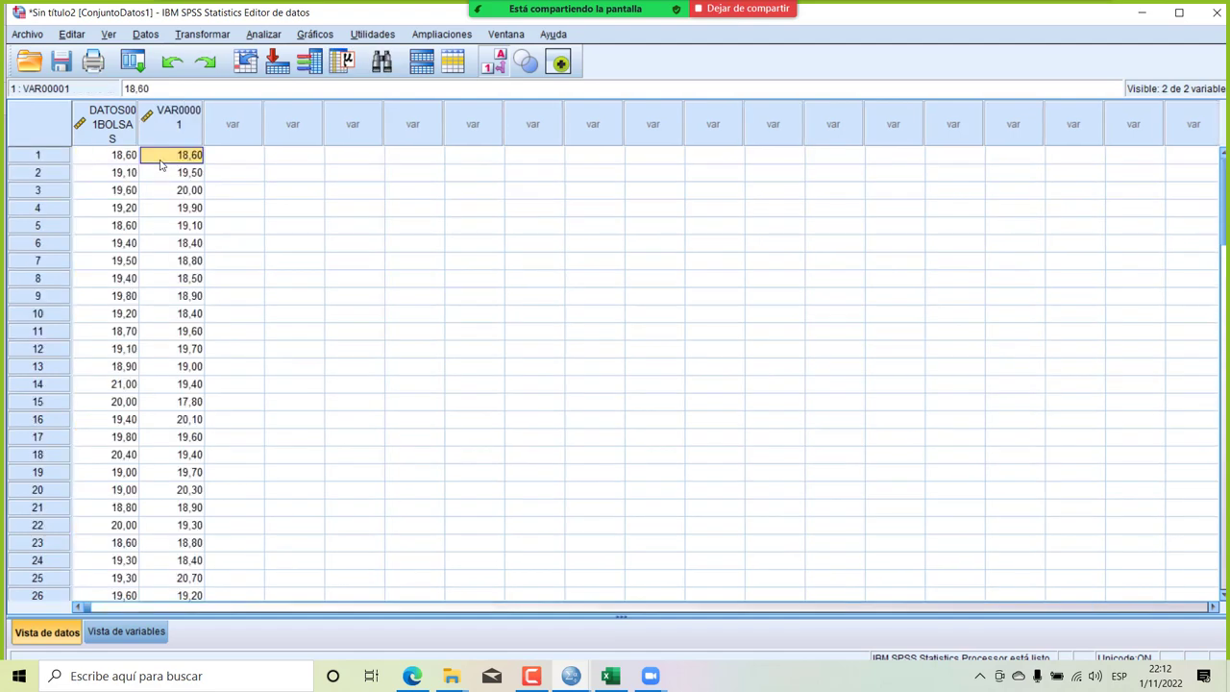
Copy the weights in rows 61 to 90 of DATOS001BOLSAS into the third column, starting at row 1.
click(113, 383)
scroll(112, 384, down, 8)
scroll(111, 385, up, 5)
scroll(112, 385, down, 7)
scroll(112, 384, up, 4)
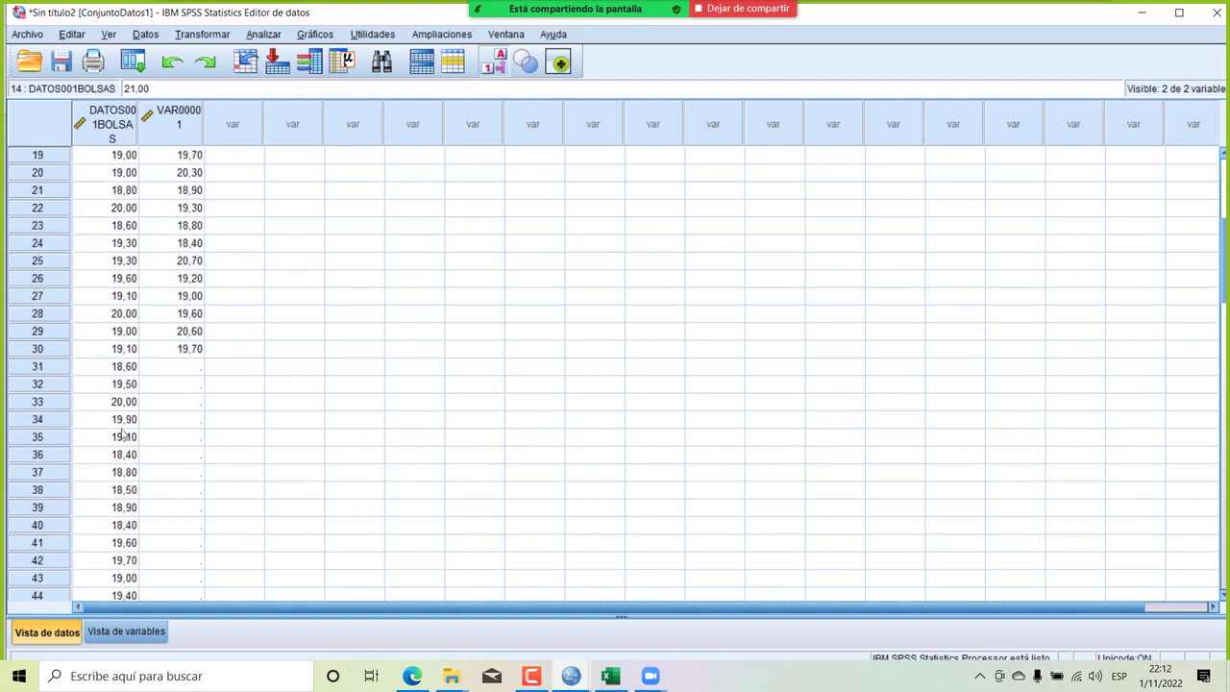
scroll(125, 506, down, 8)
scroll(125, 506, up, 1)
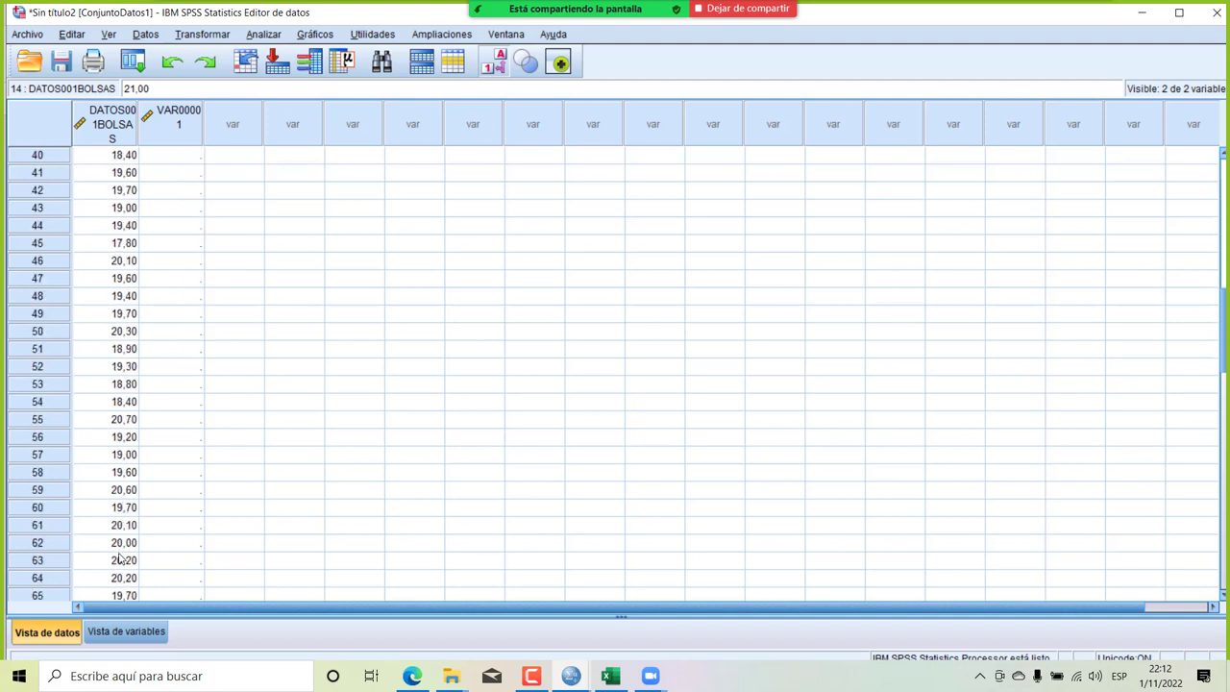
click(124, 521)
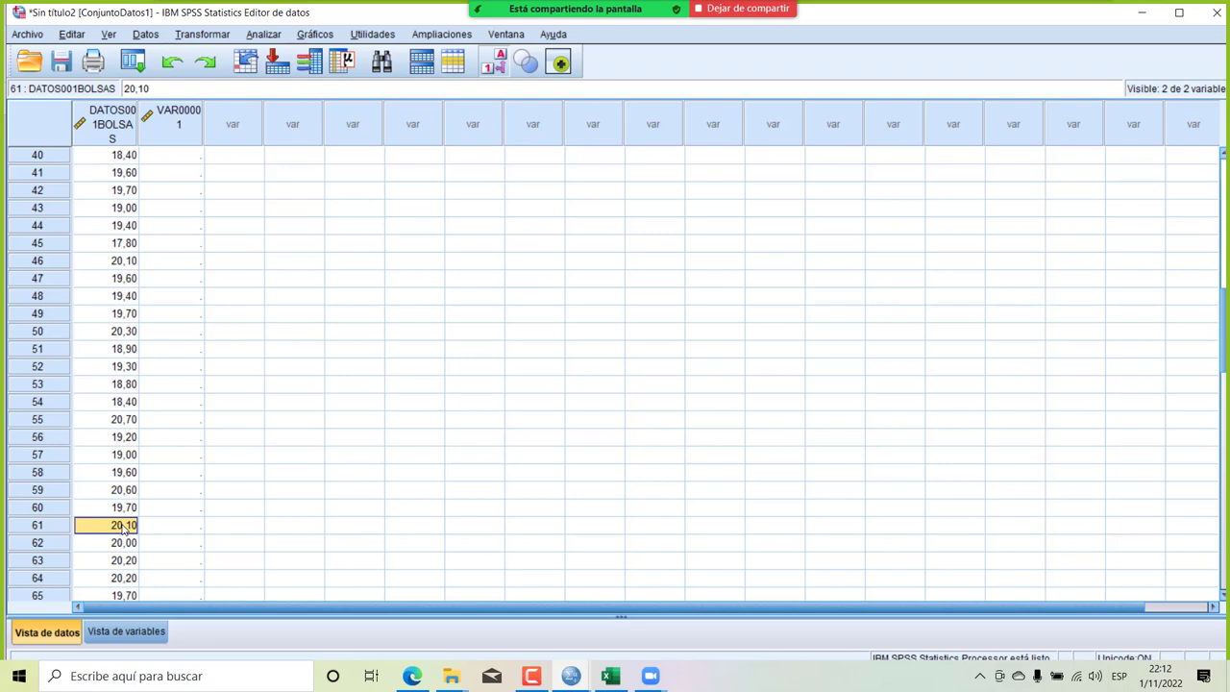
key(ctrl+shift+Down)
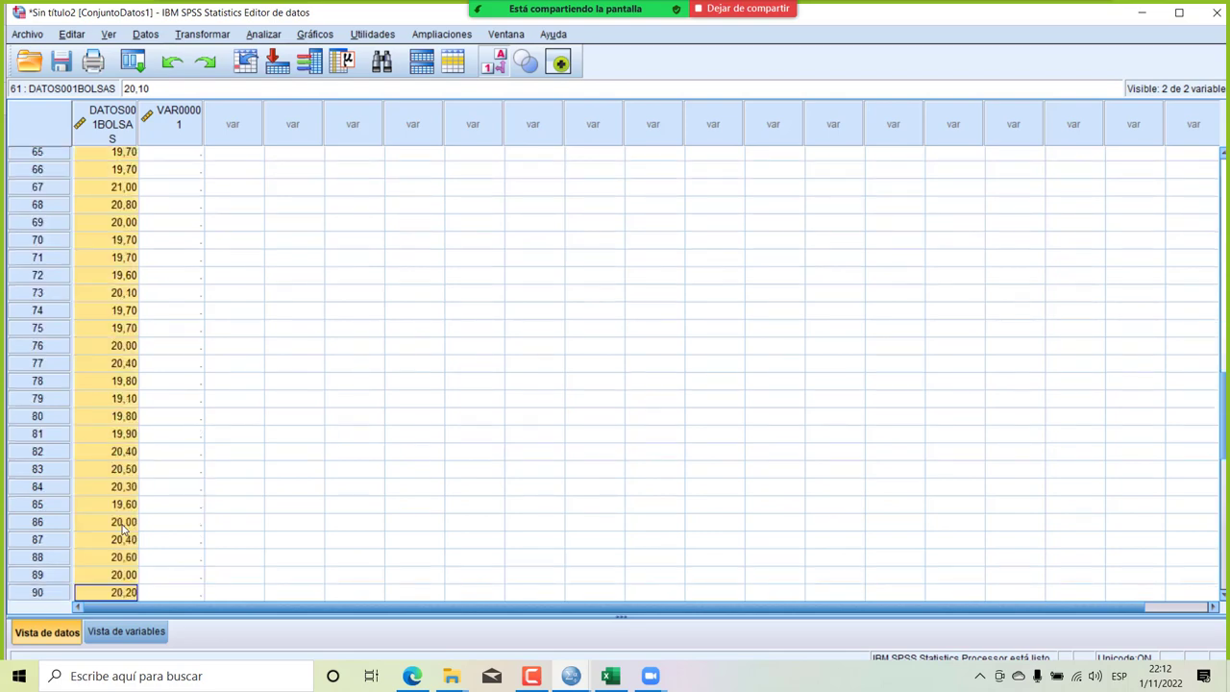
scroll(123, 528, up, 20)
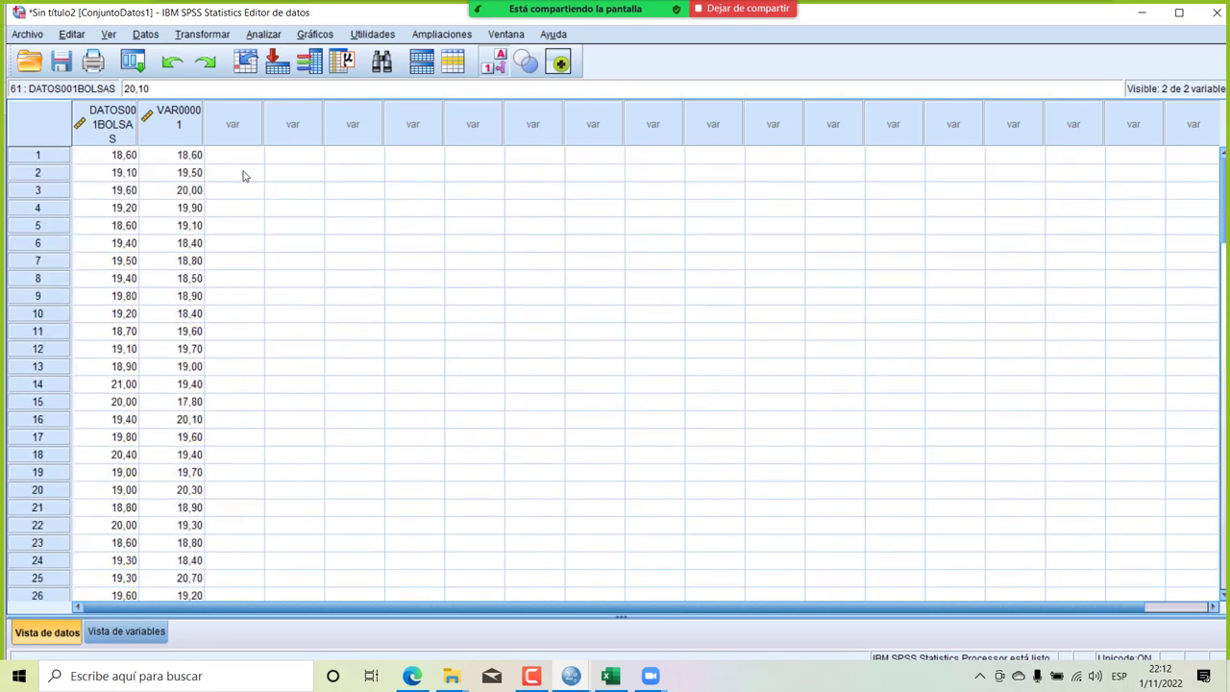
click(243, 157)
key(ctrl+v)
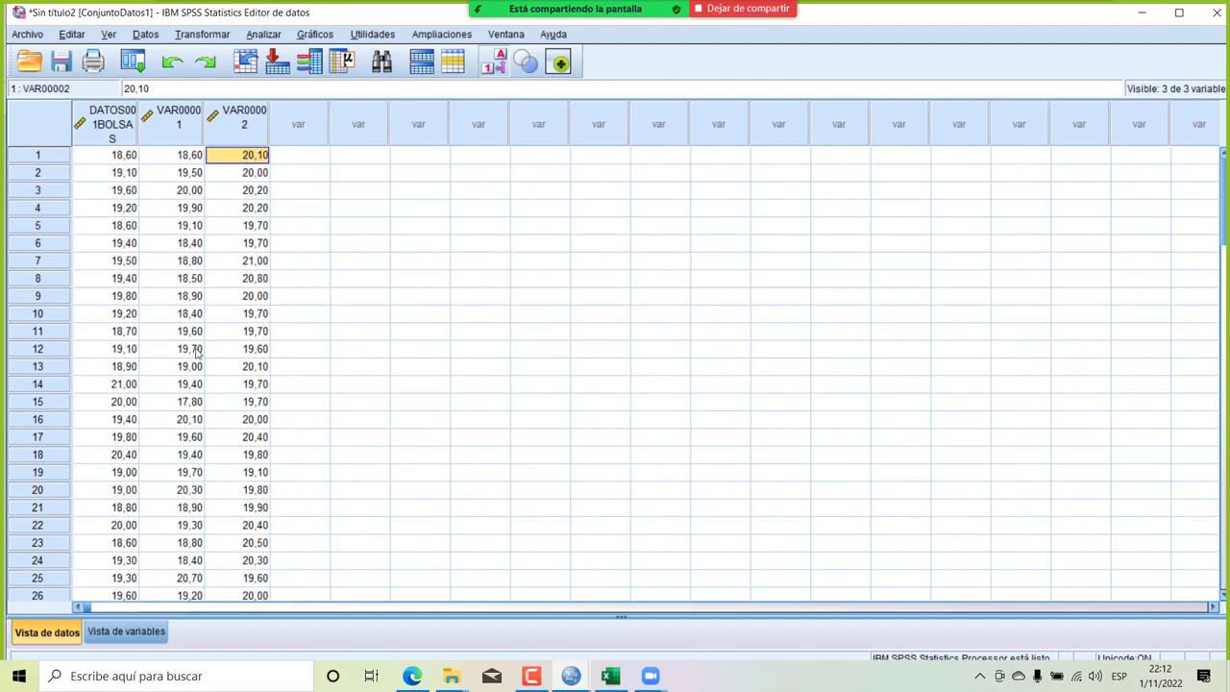
Delete the weights from row 31 to row 90 in the DATOS001BOLSAS column.
scroll(190, 374, down, 6)
click(125, 370)
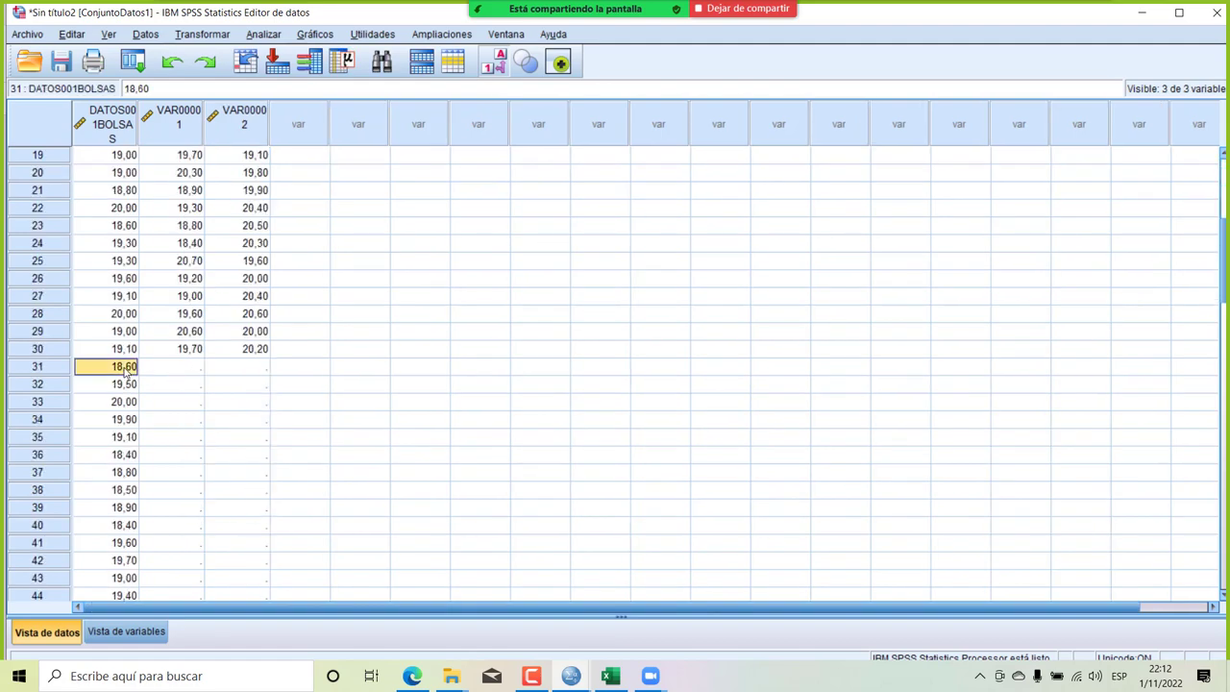
key(ctrl+shift+Down)
key(Delete)
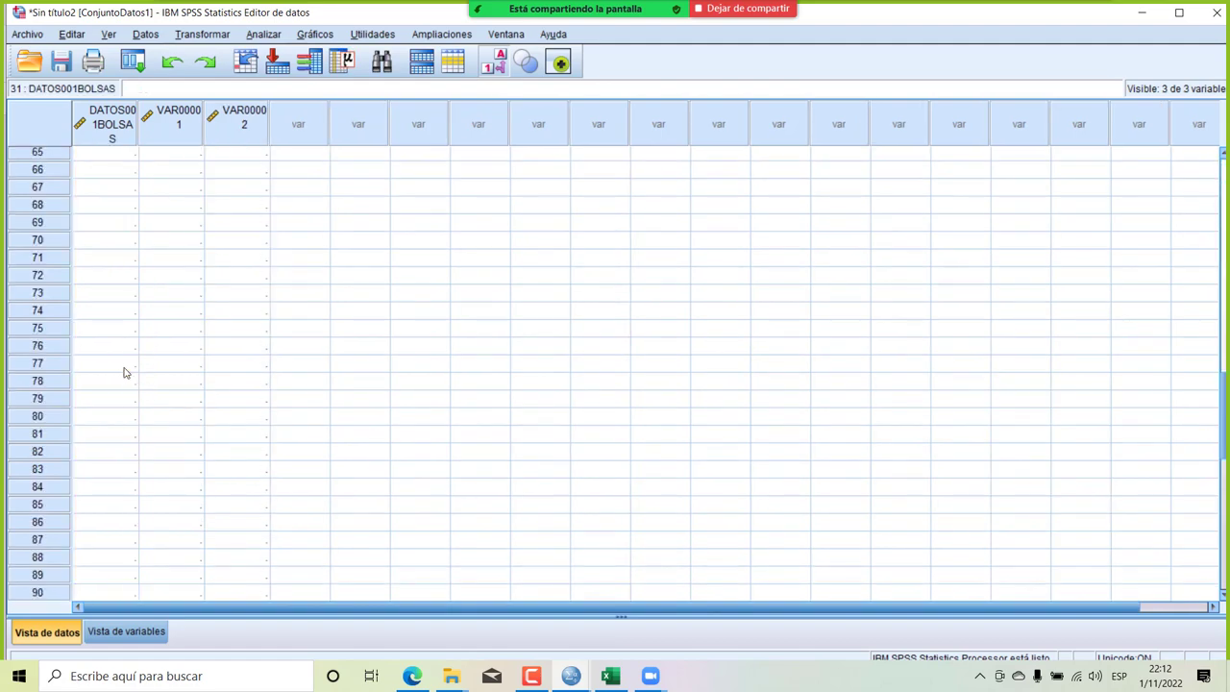
scroll(124, 373, up, 20)
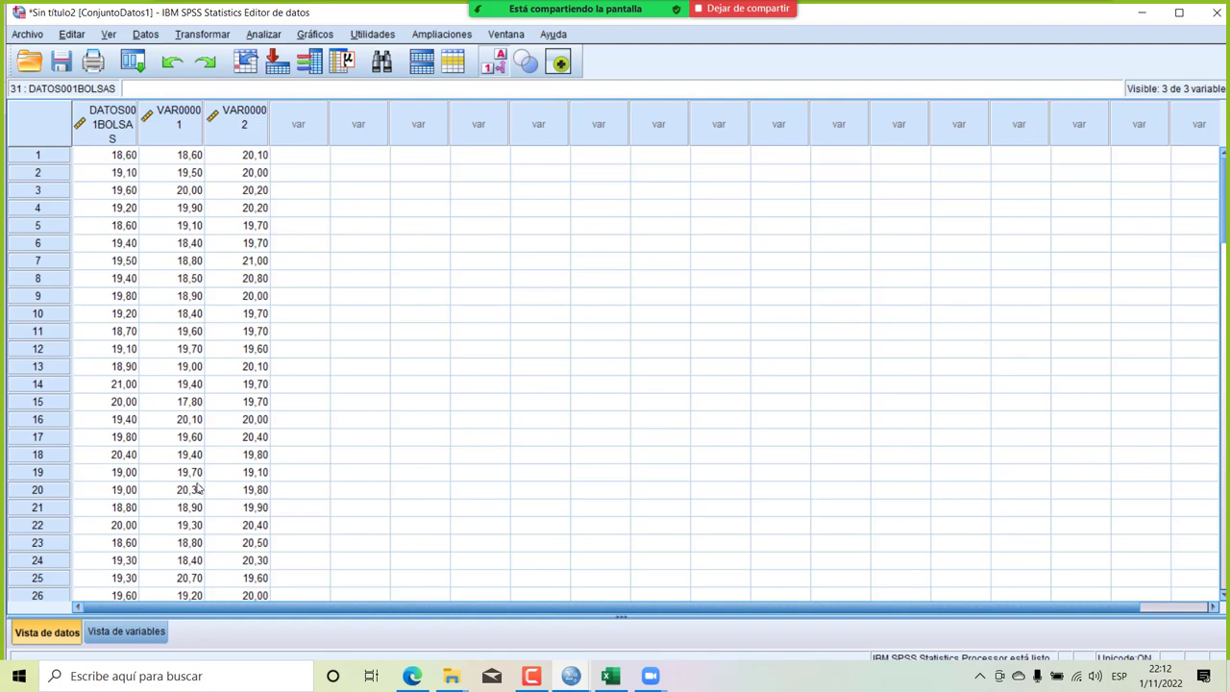
In the variable definitions, add the prefix LOTE1 to the first variable's label so it reads "LOTE1 bolsas de arena peso(kg)".
click(140, 634)
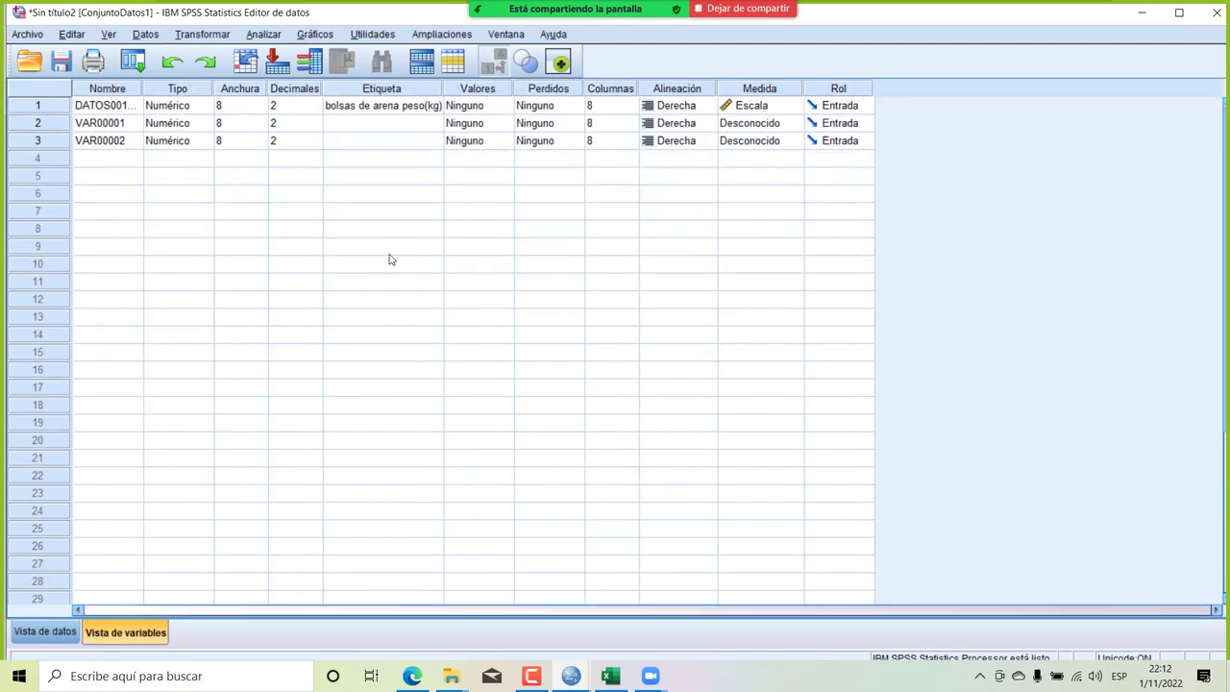
click(370, 112)
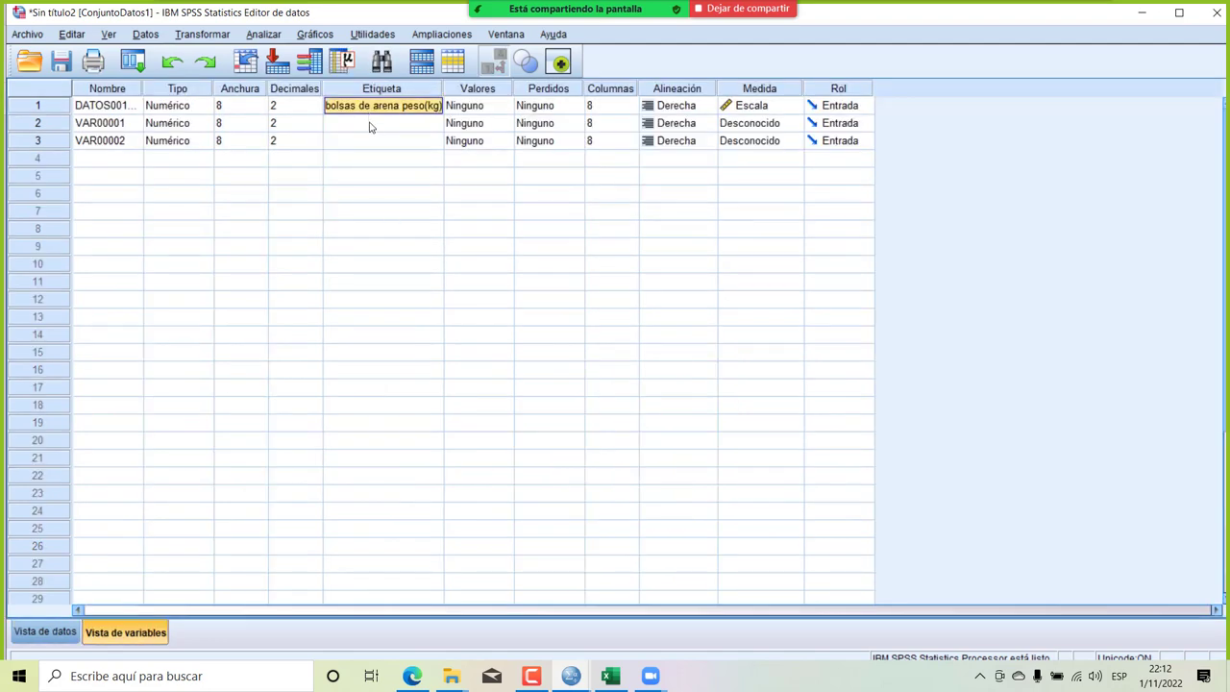
click(371, 125)
click(363, 106)
double_click(362, 107)
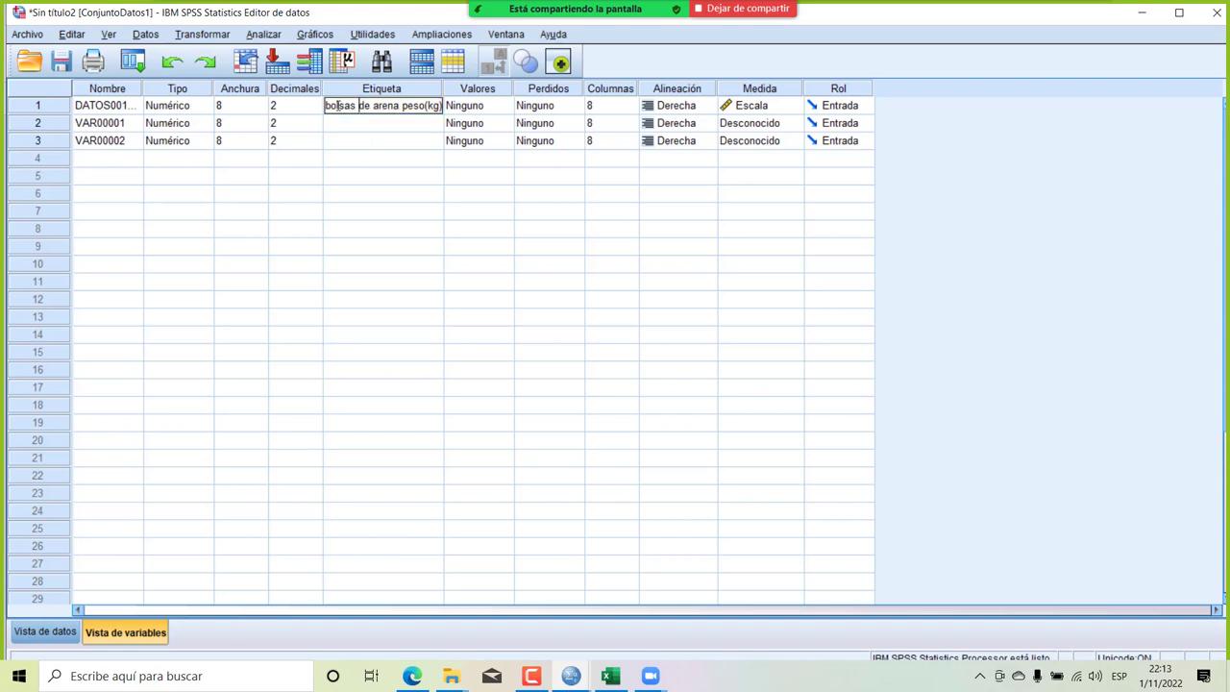
text(LOTE )
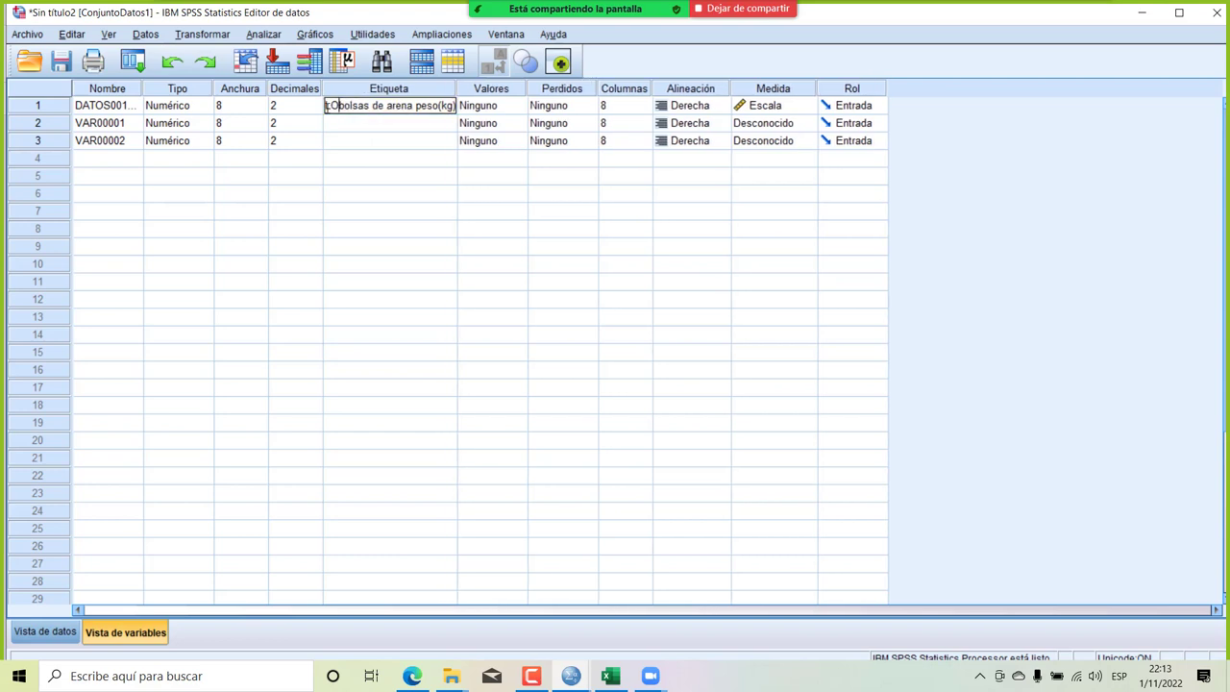
text(1)
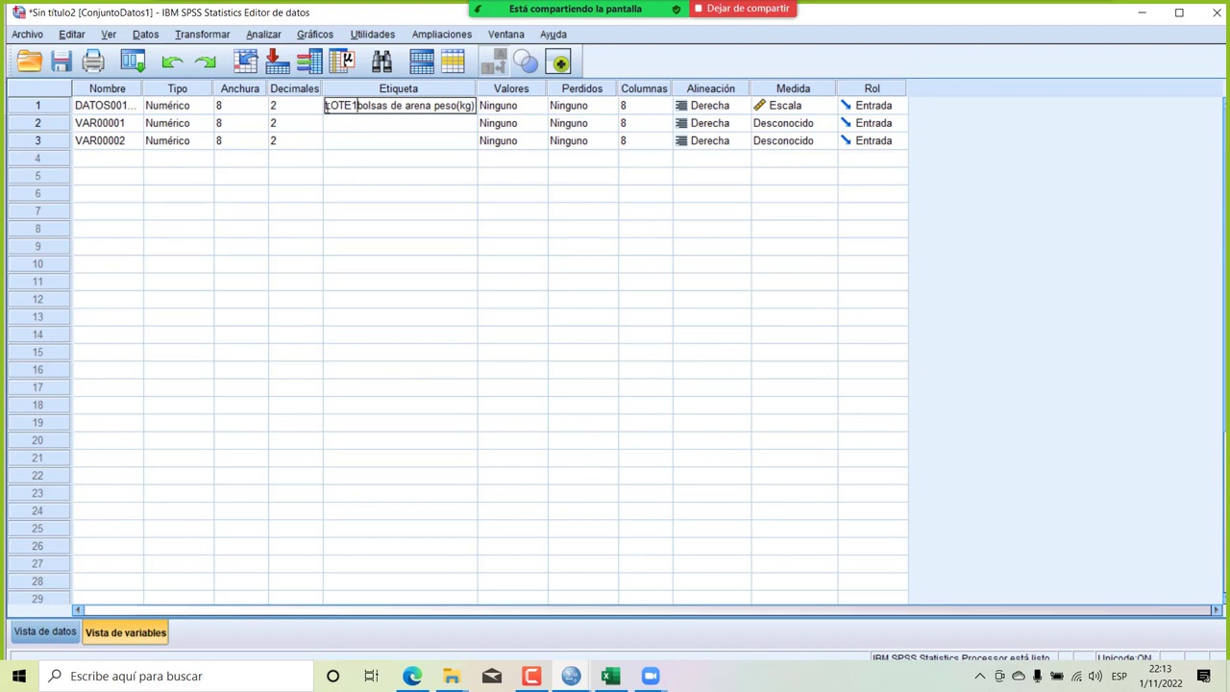
key(Return)
Label VAR00001 as "LOTE2 BOLSAS DE ARENA(kg)" and VAR00002 as "LOTE3 BOLSAS DE ARENA(KG)".
text(LOT)
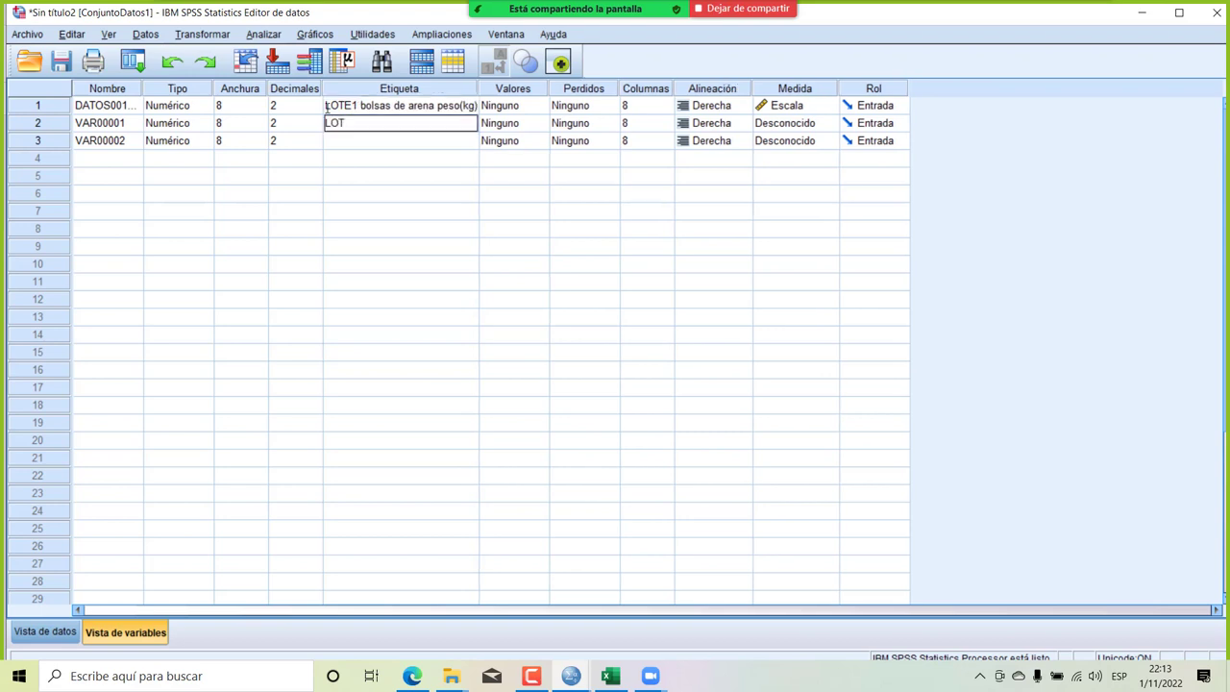
text(E2 BOLSAS DE ARENA(kg))
key(Return)
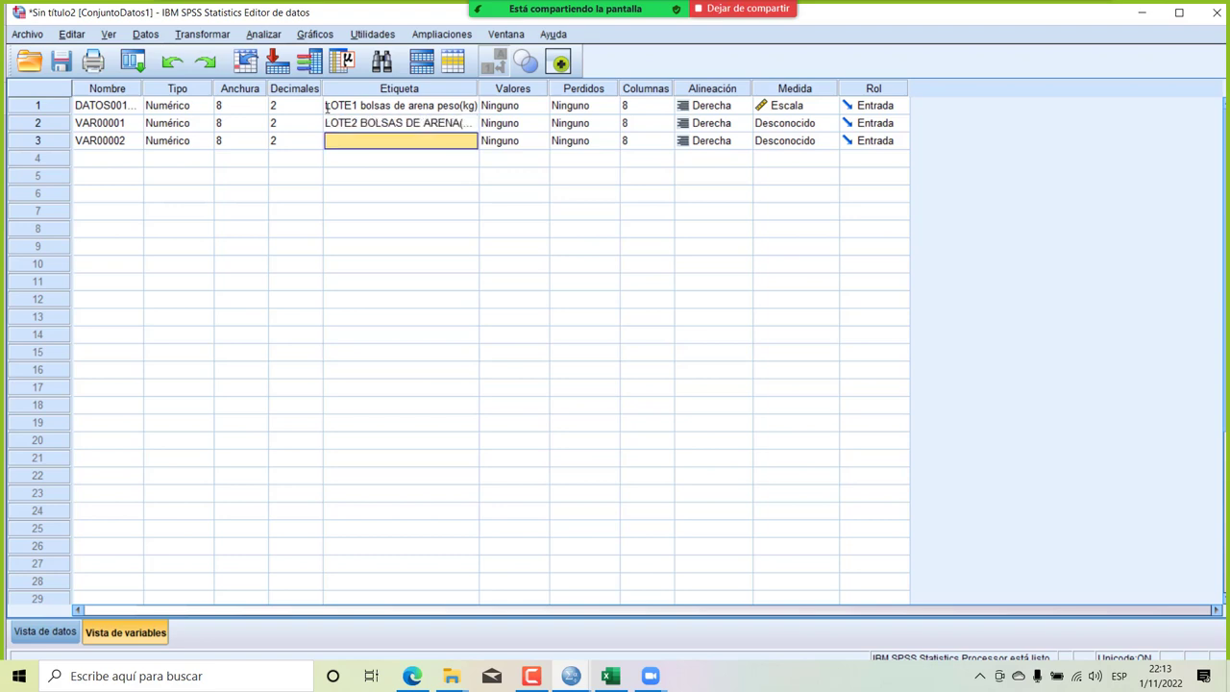
text(LOTE3)
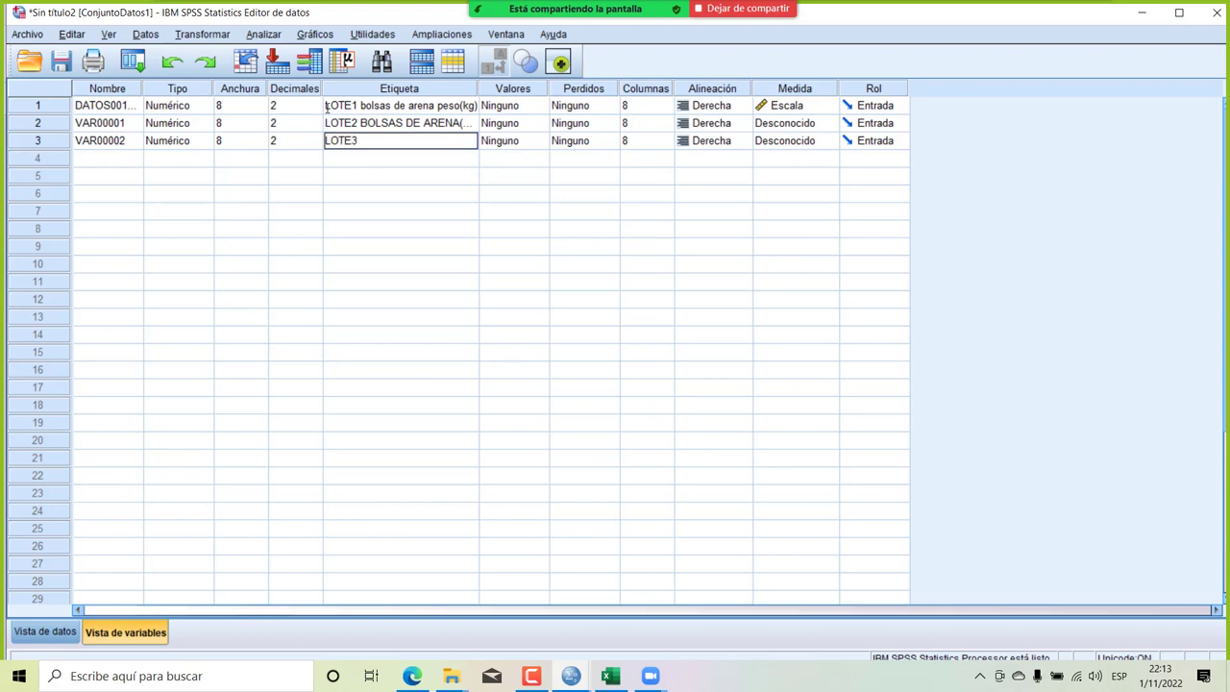
text( BOLSAS DE ARENA)
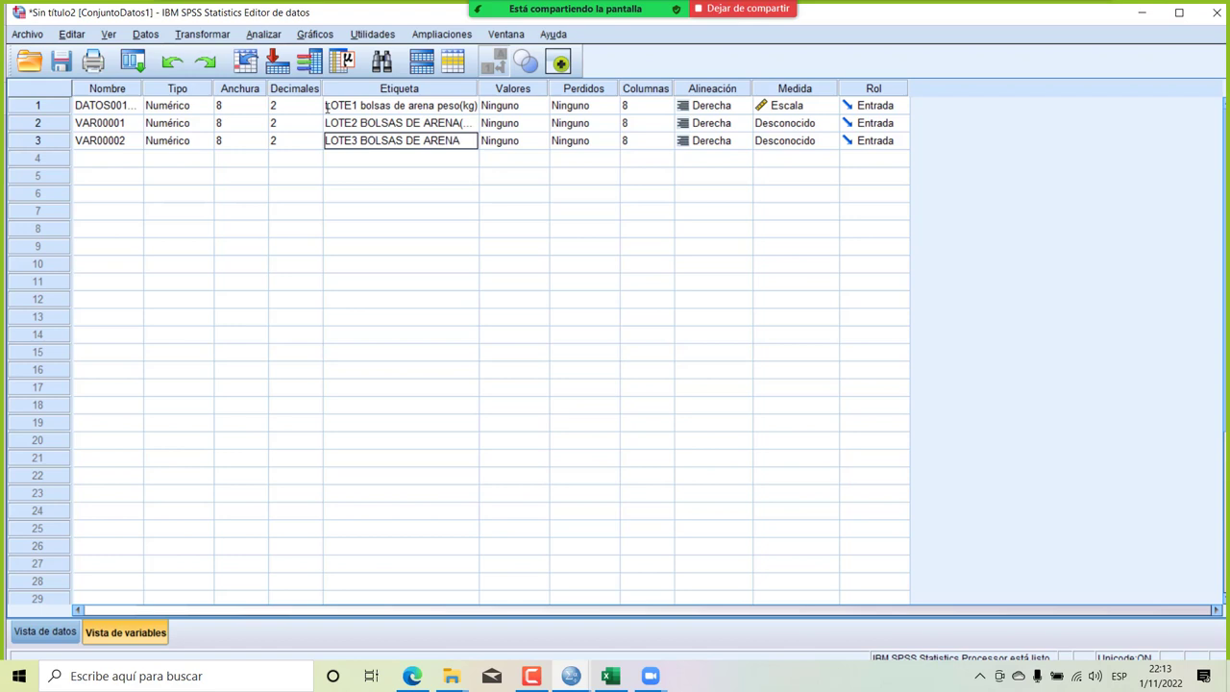
text((KG))
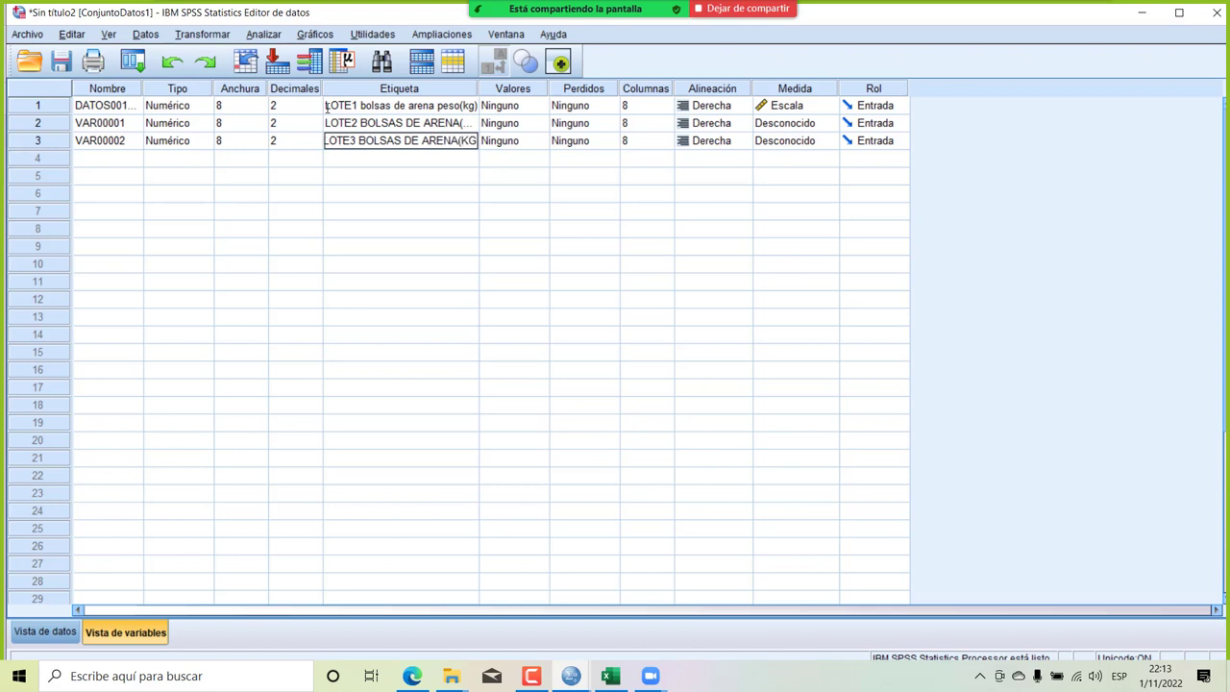
key(Return)
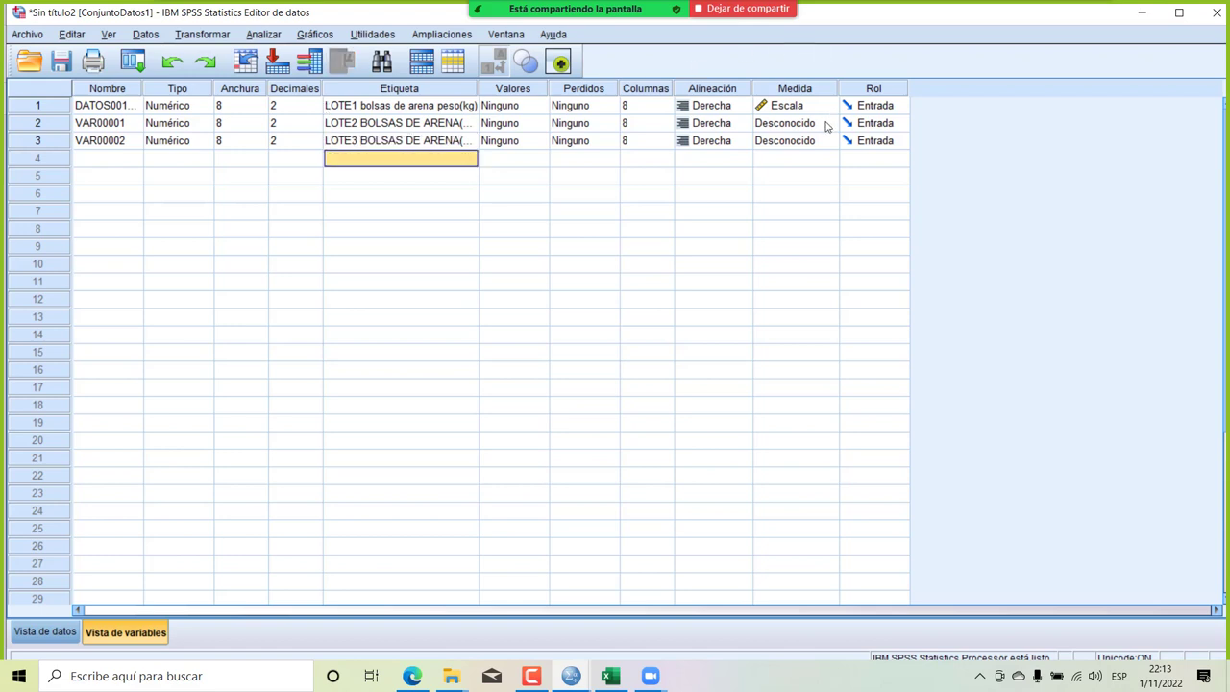
Set the measurement level of VAR00001 and VAR00002 to Escala.
click(826, 125)
click(818, 141)
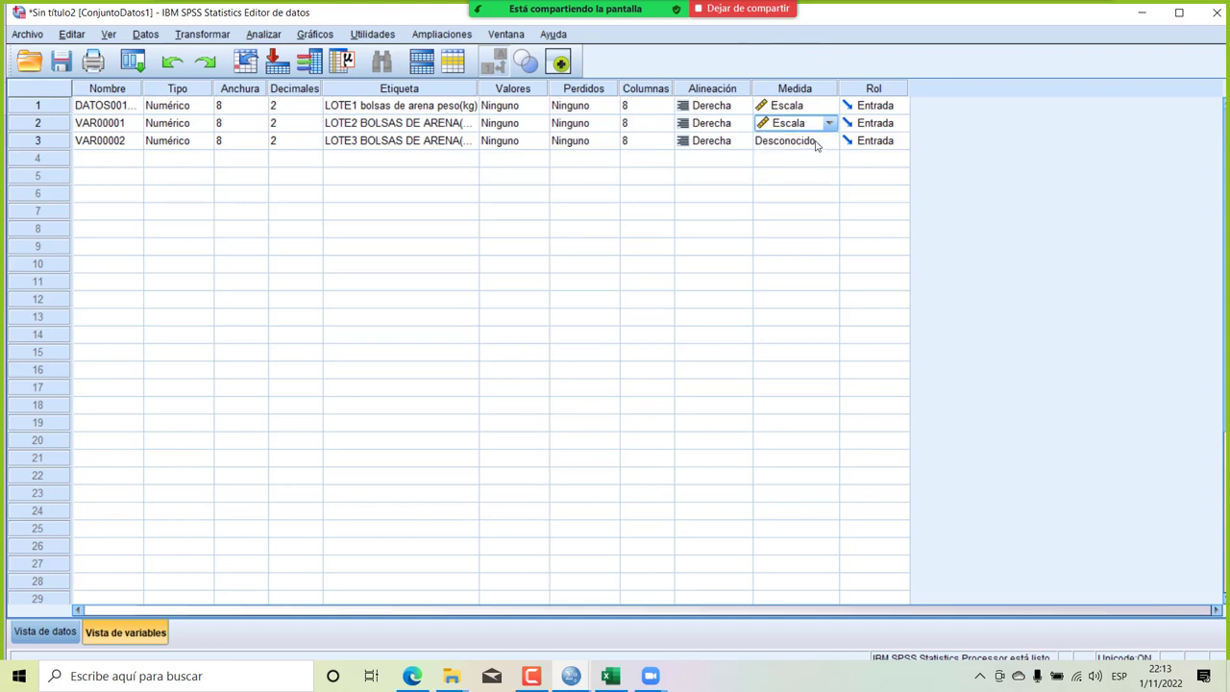
click(818, 143)
click(809, 159)
click(663, 244)
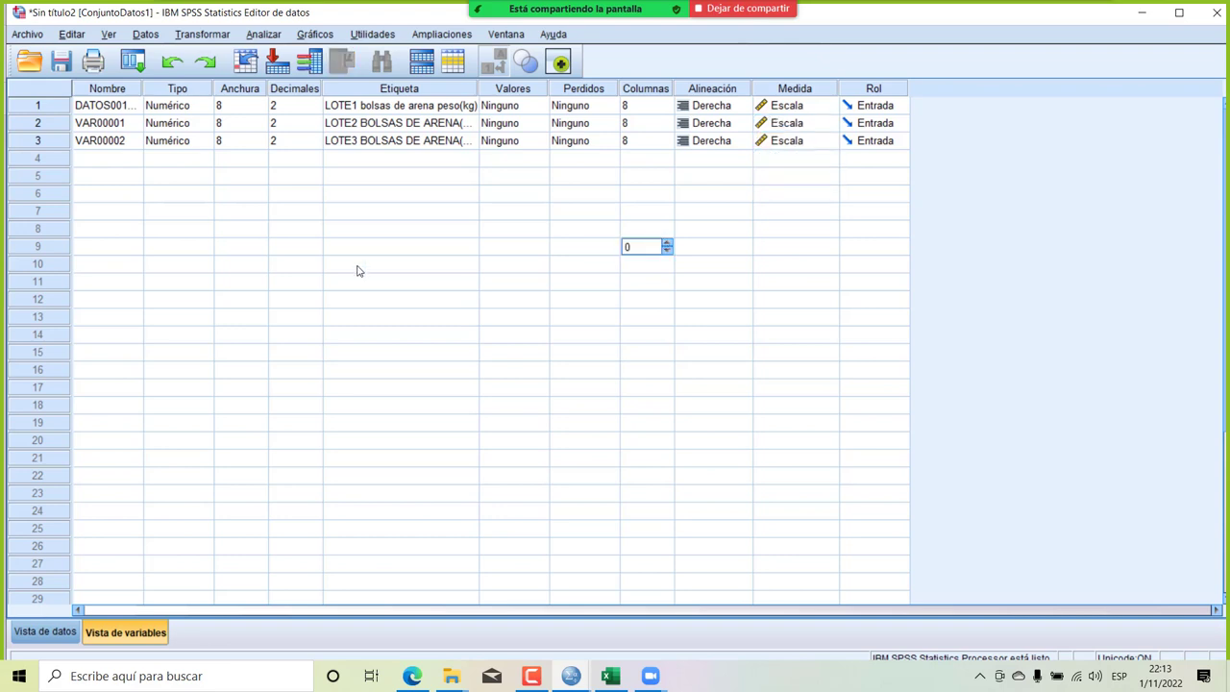
Rename VAR00001 as DATOS002 and VAR00002 as DATOS003.
click(114, 125)
key(BackSpace)
text(DATOS)
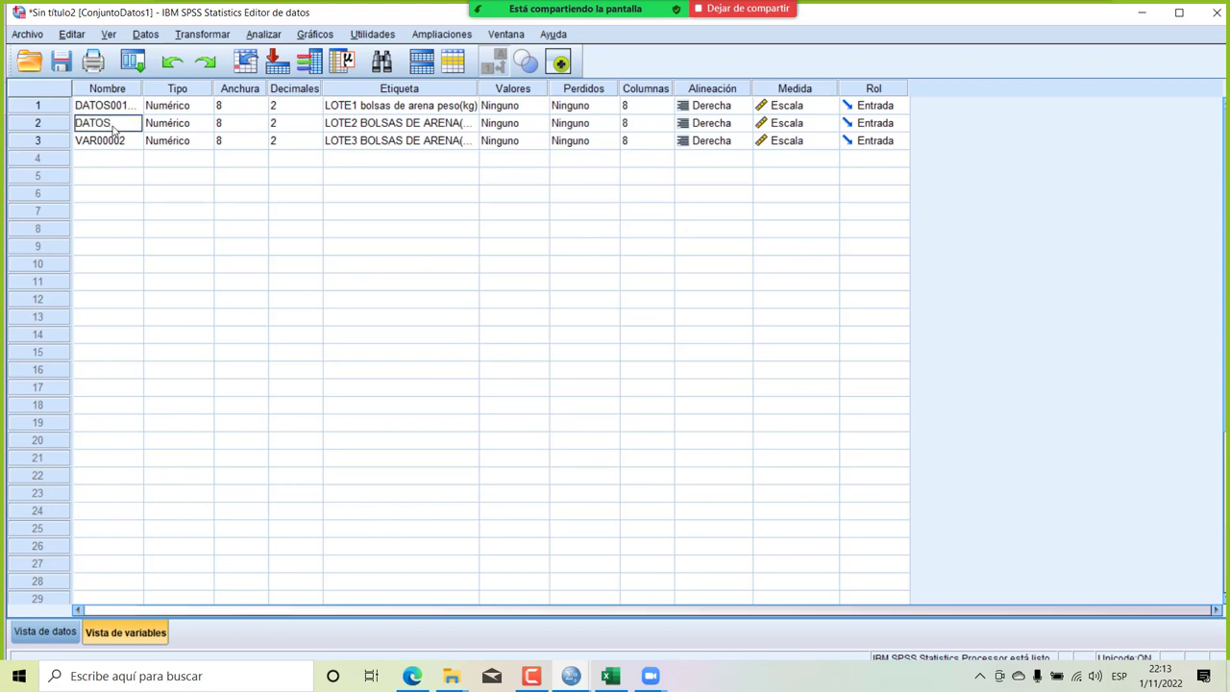
text(002)
key(Return)
key(BackSpace)
text(DATOS003)
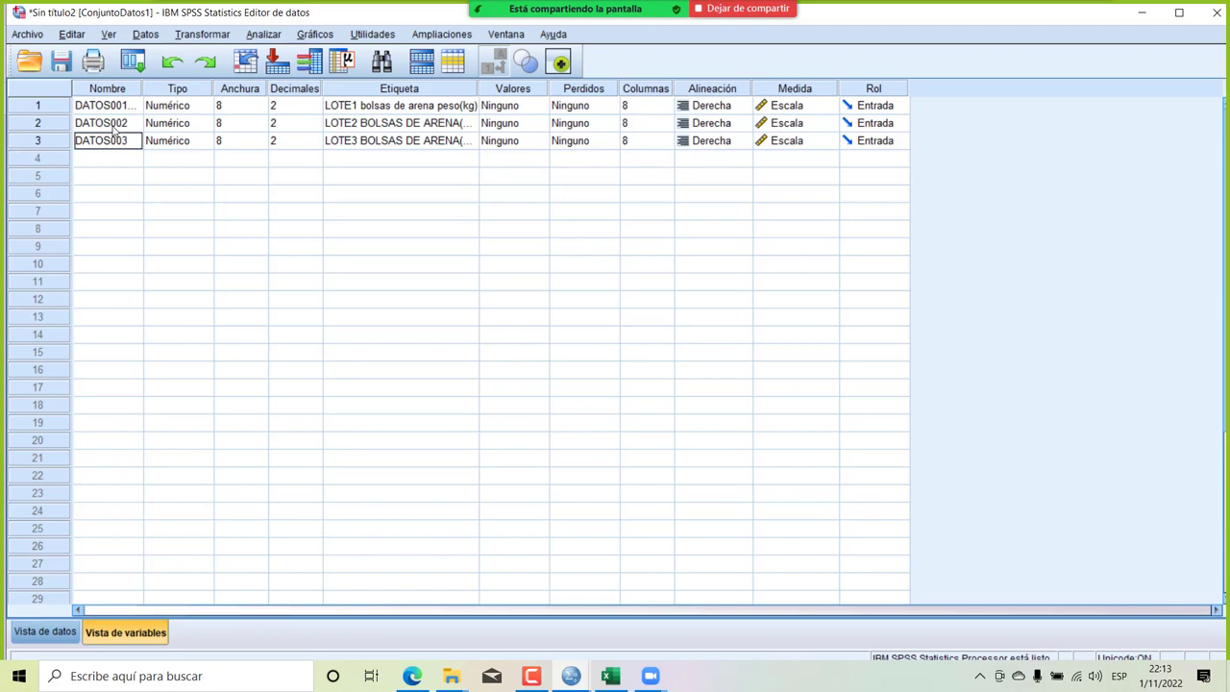
key(Return)
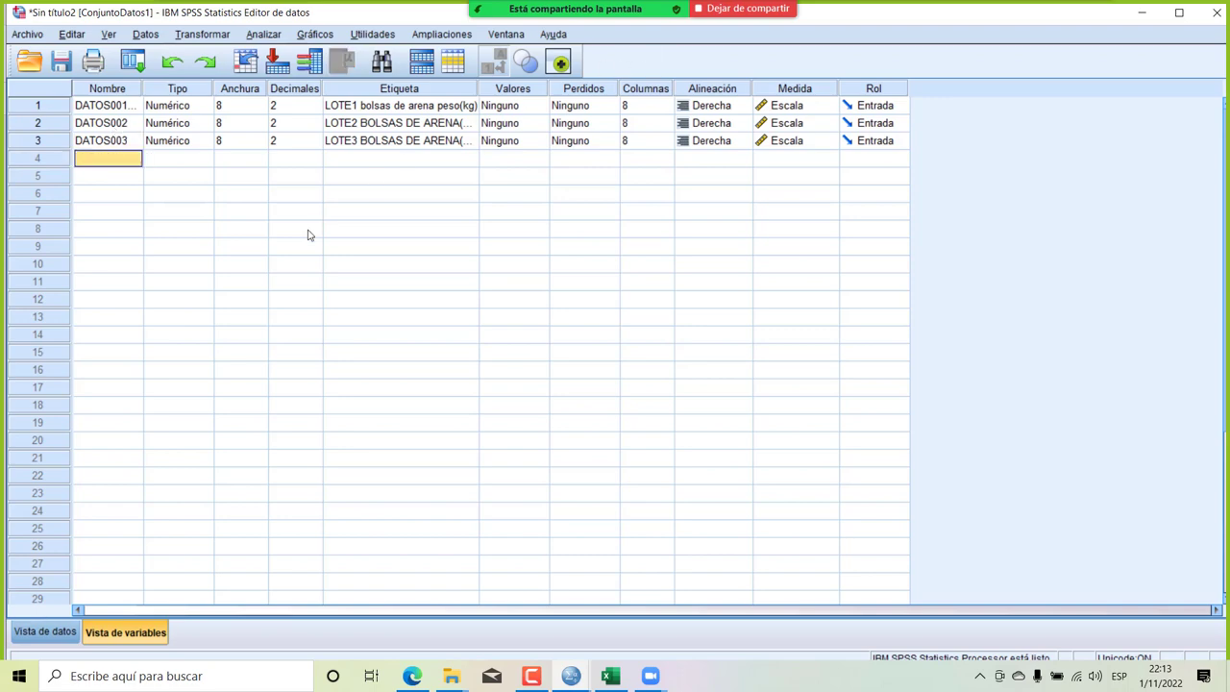
Show the data values again and close the Resultado1 output document without saving its contents.
click(44, 631)
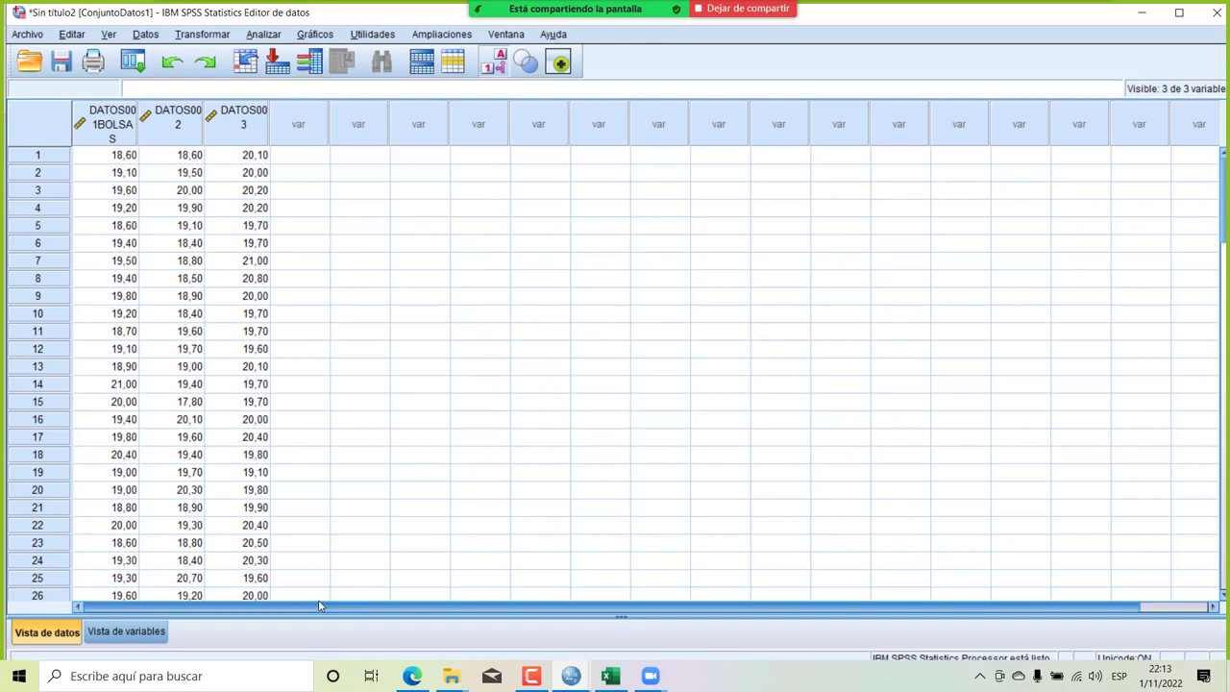
mouse_move(565, 682)
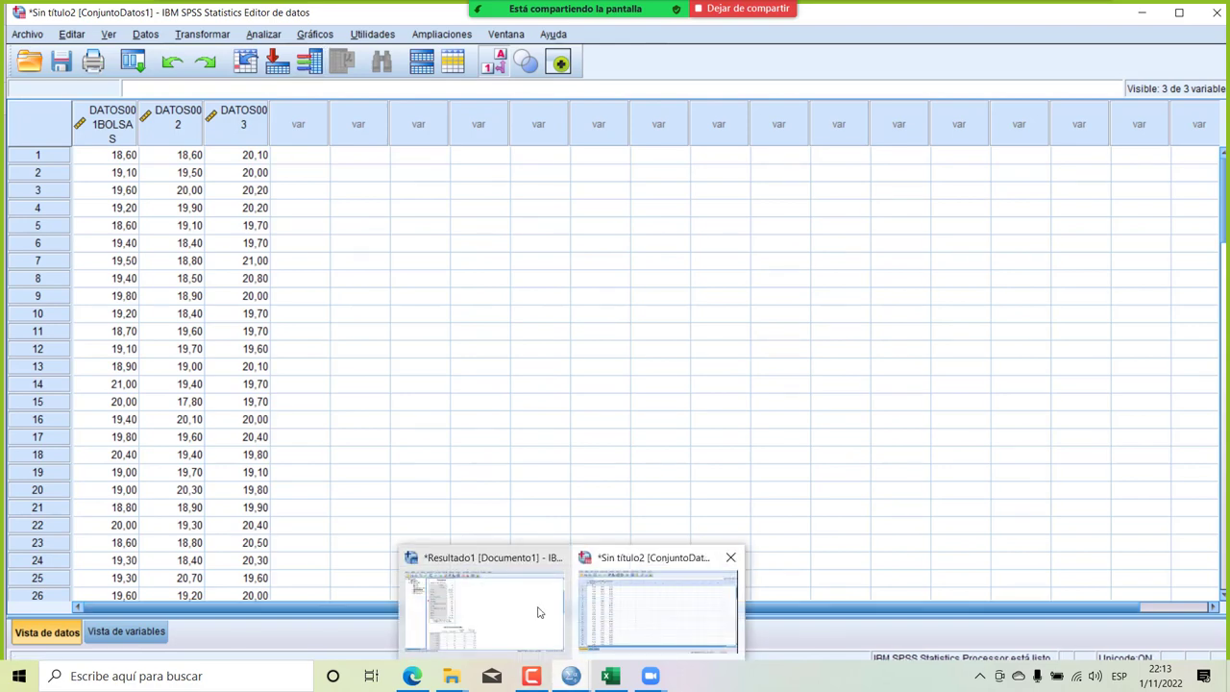
click(480, 601)
click(1216, 15)
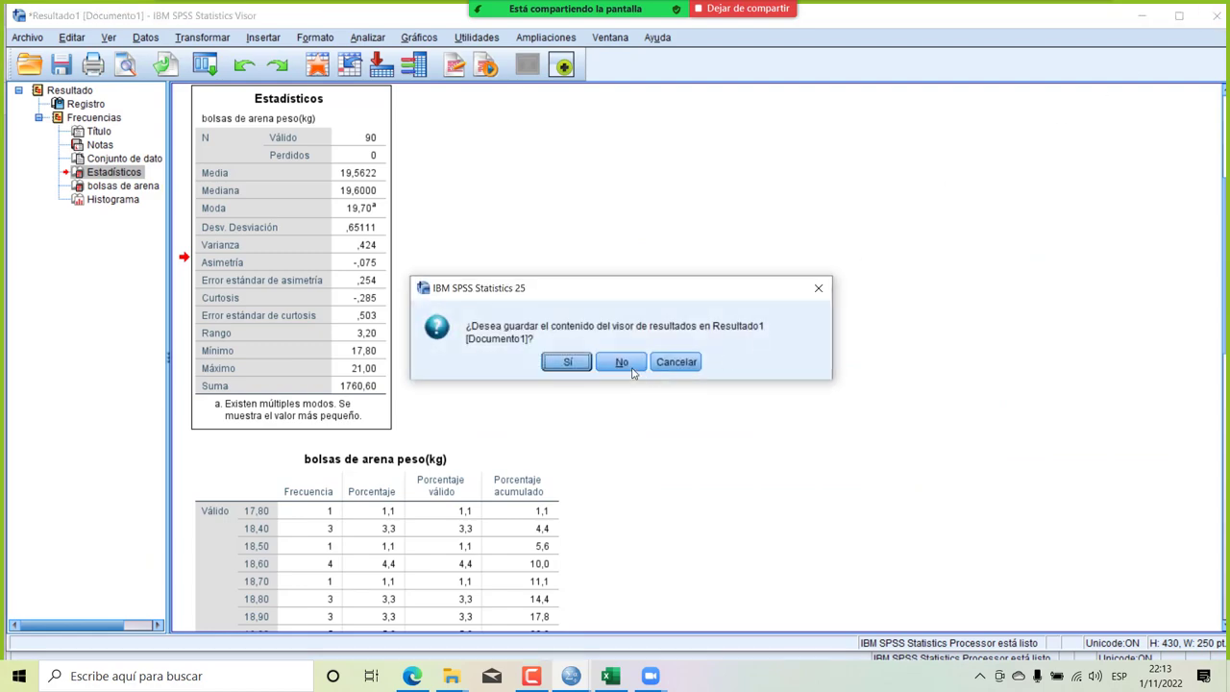
click(621, 362)
click(370, 194)
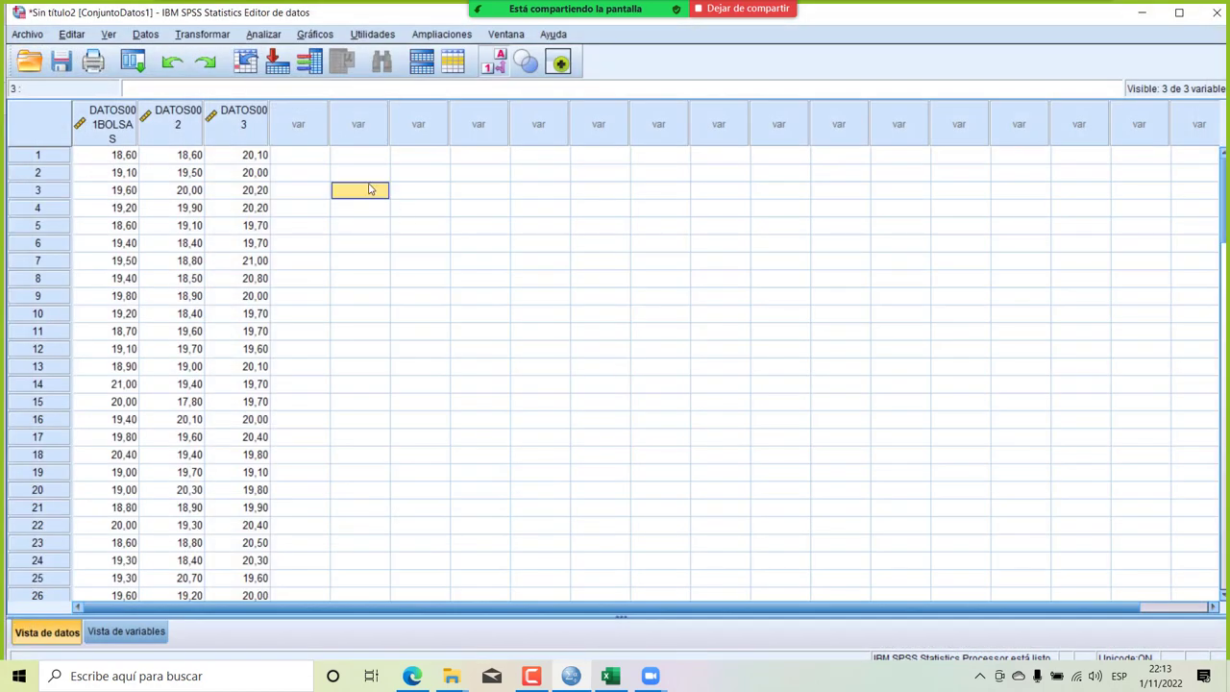
Set up a Frequencies analysis that includes the LOTE2 and LOTE3 variables together with LOTE1.
click(263, 34)
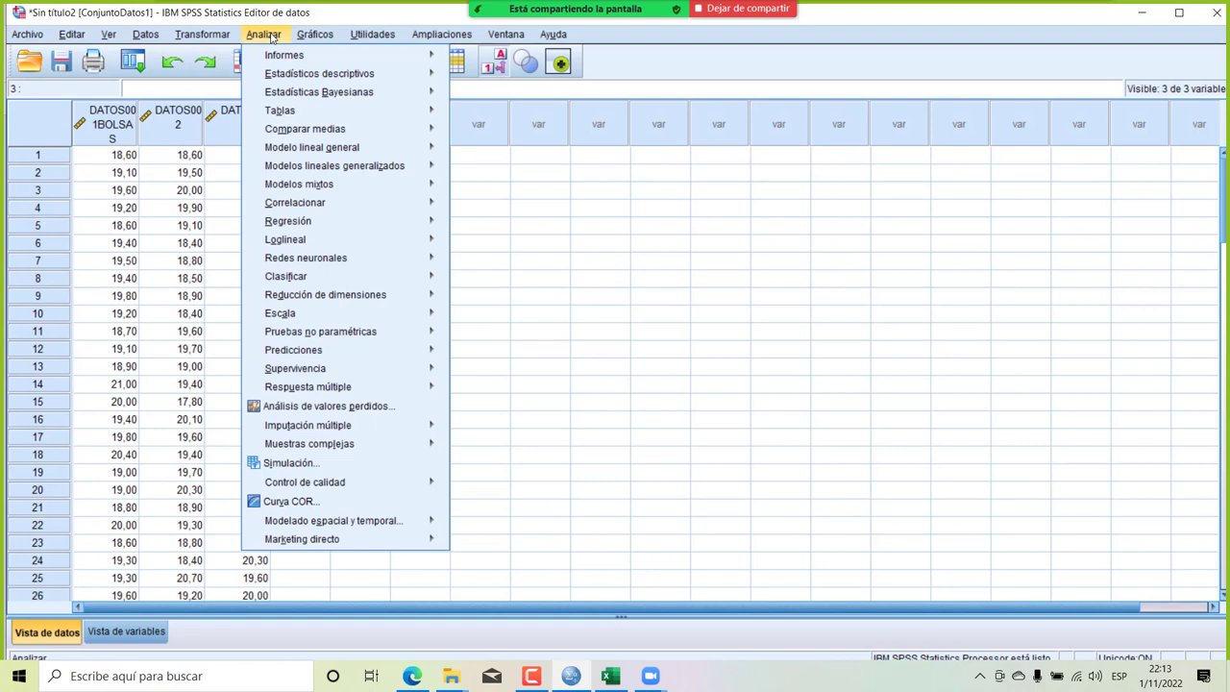
mouse_move(295, 77)
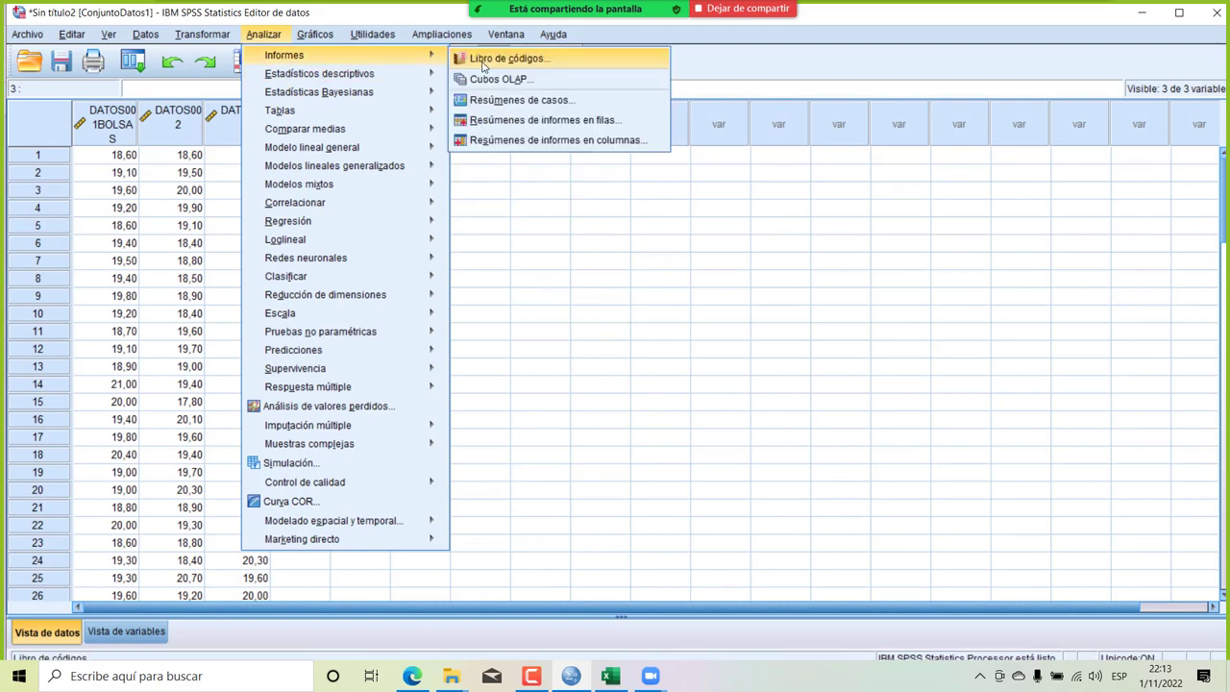
click(494, 77)
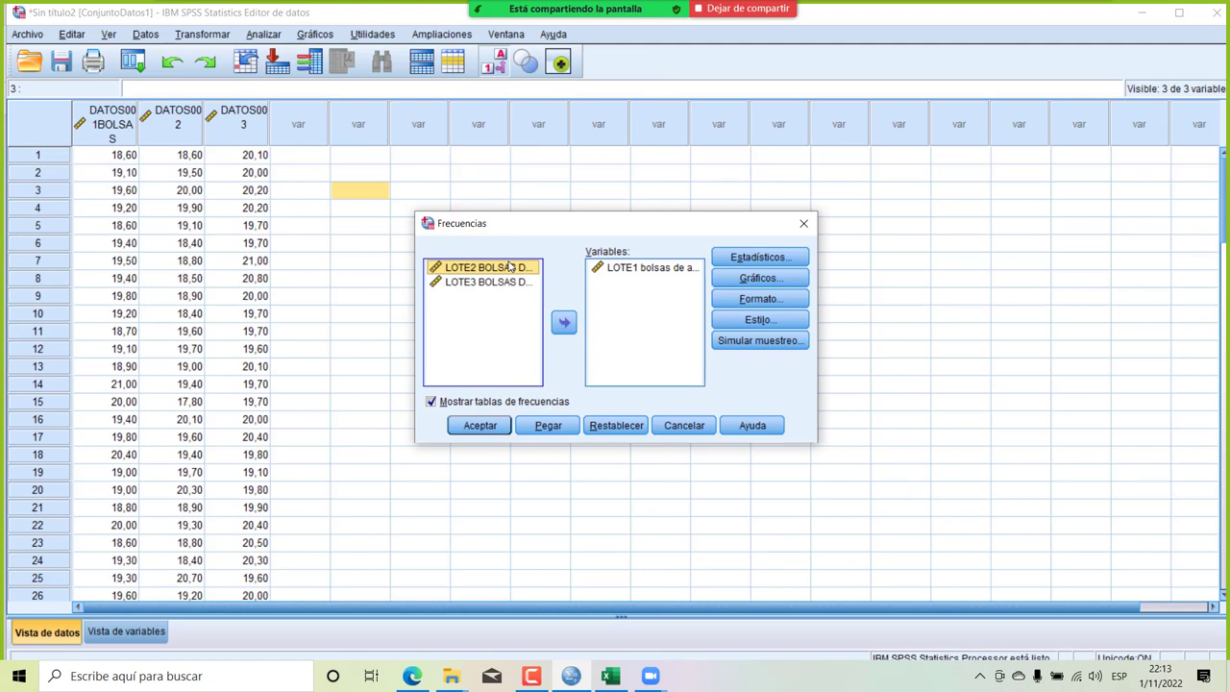
click(613, 271)
click(564, 329)
click(564, 329)
click(500, 269)
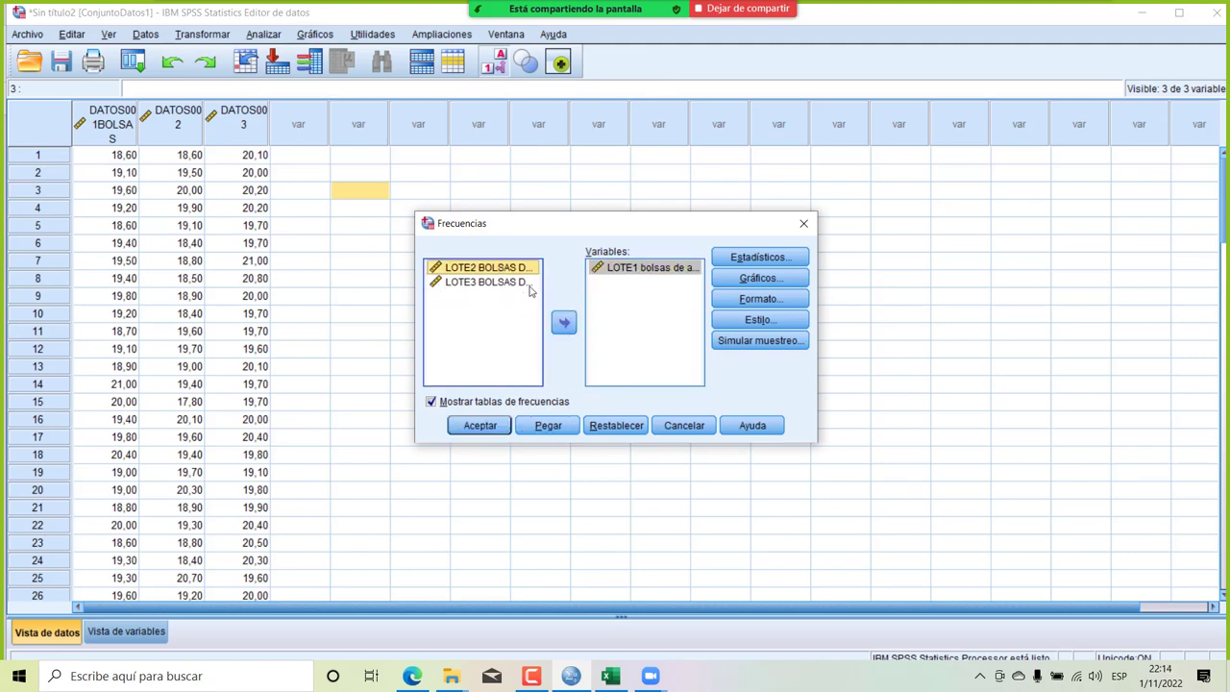
click(564, 323)
click(510, 270)
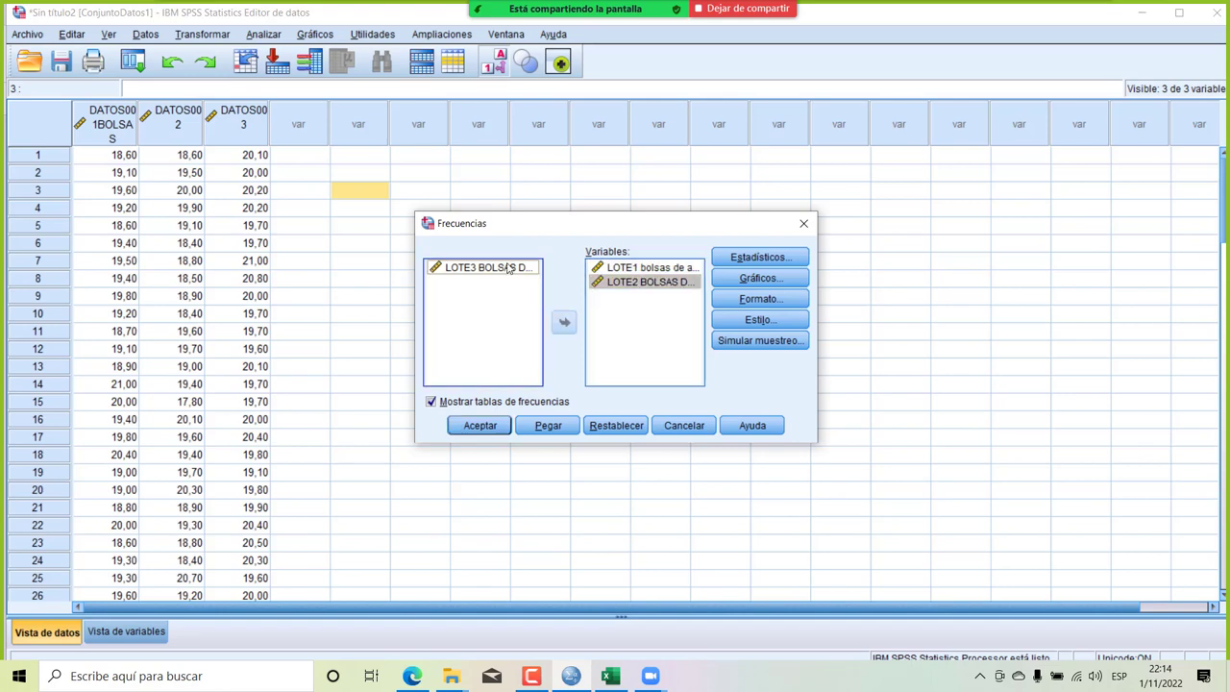
click(564, 323)
Keep the selected statistics and the histograms with normal curve, and run the Frequencies analysis for the three lots.
click(764, 257)
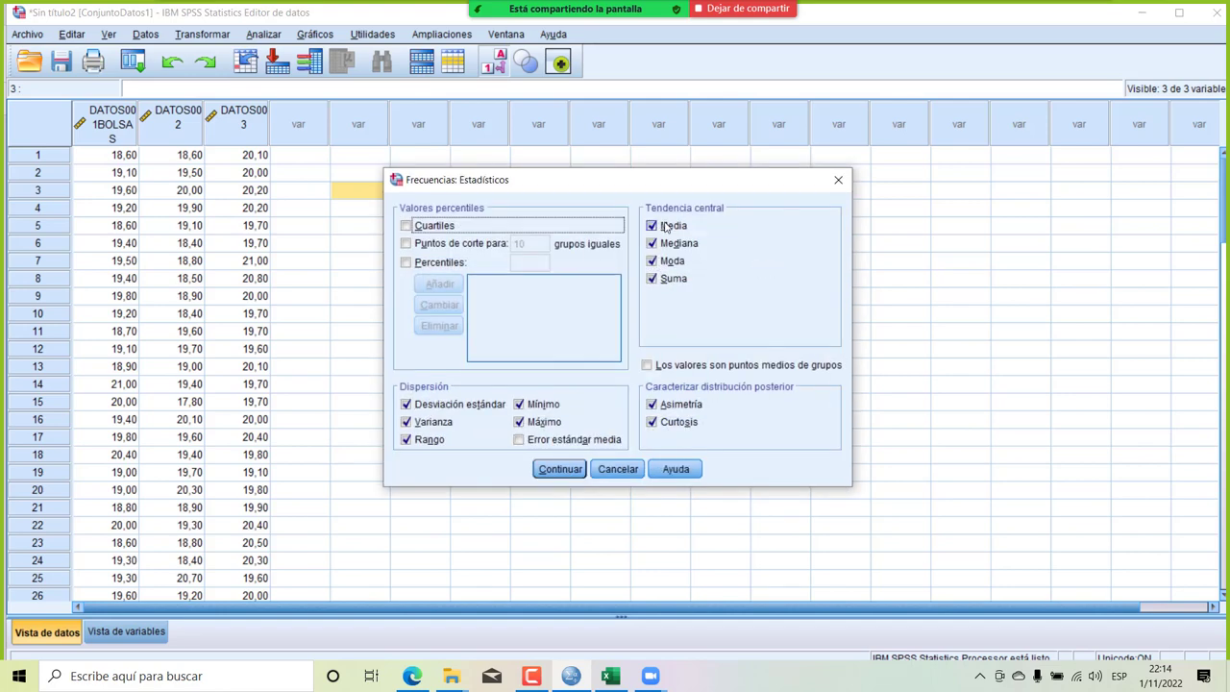
click(558, 471)
click(759, 278)
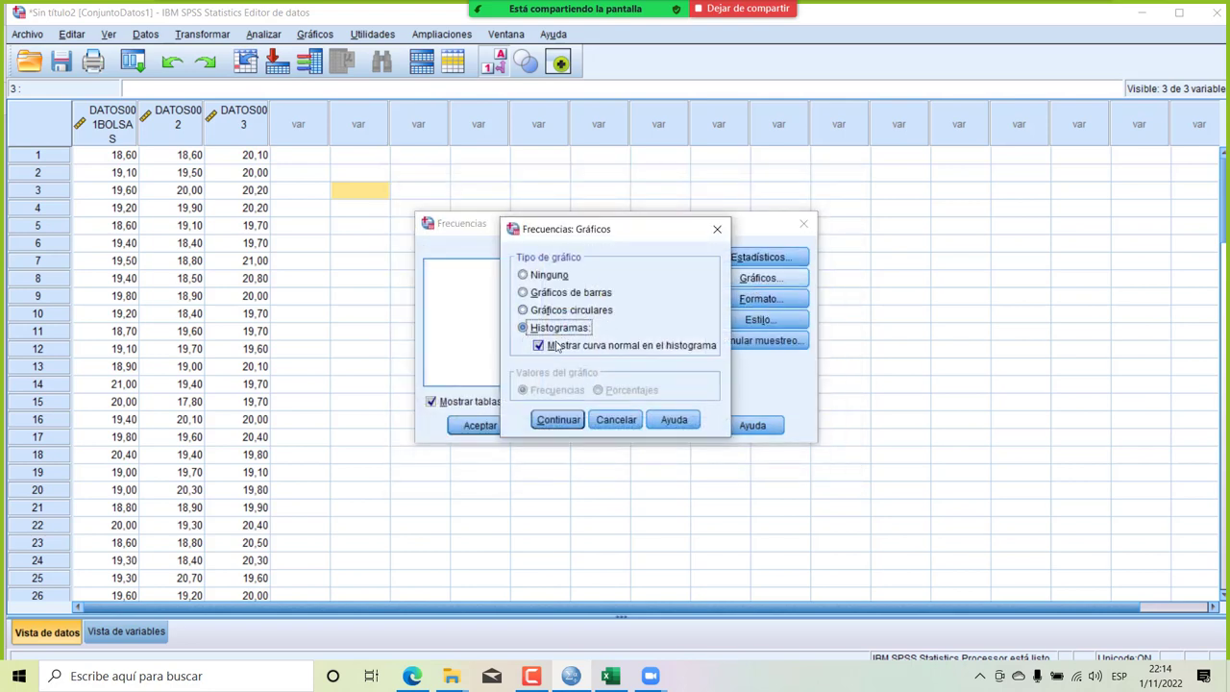
click(558, 420)
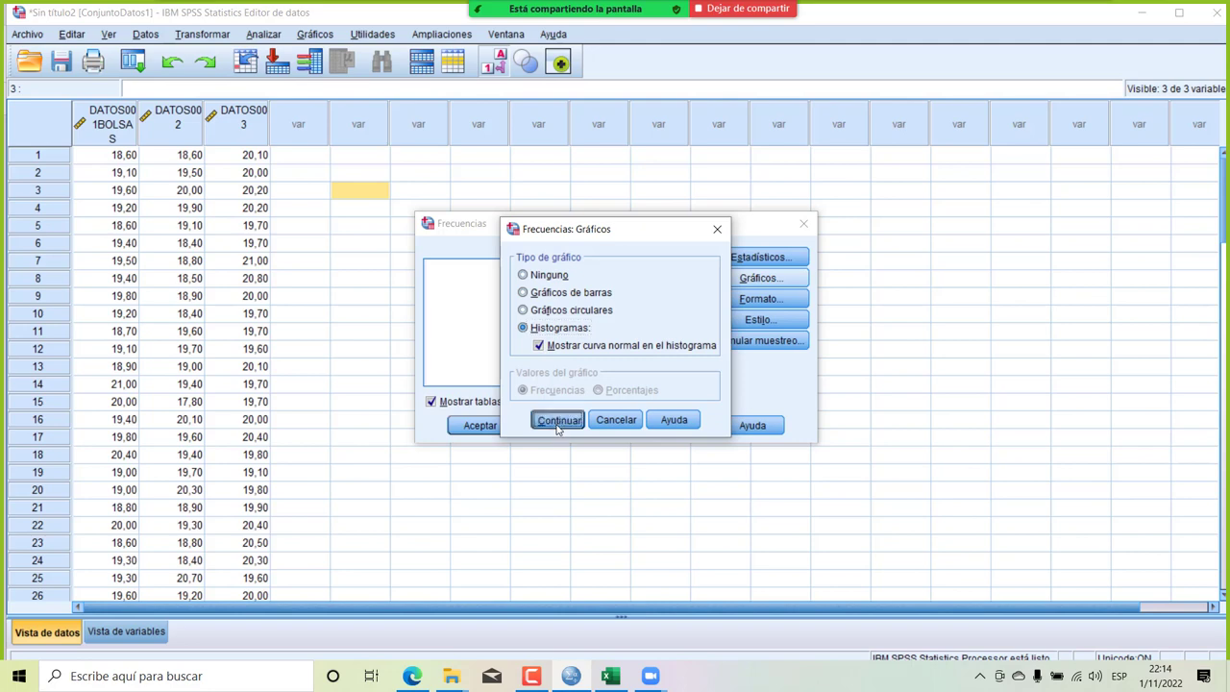
click(478, 426)
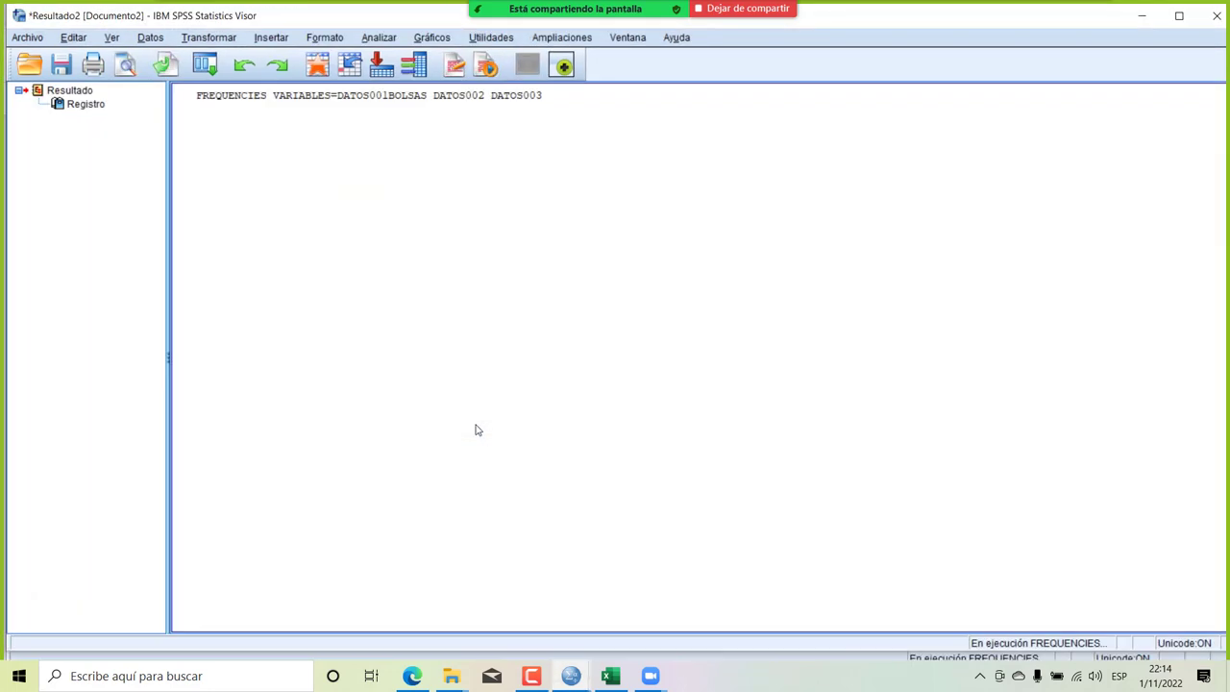
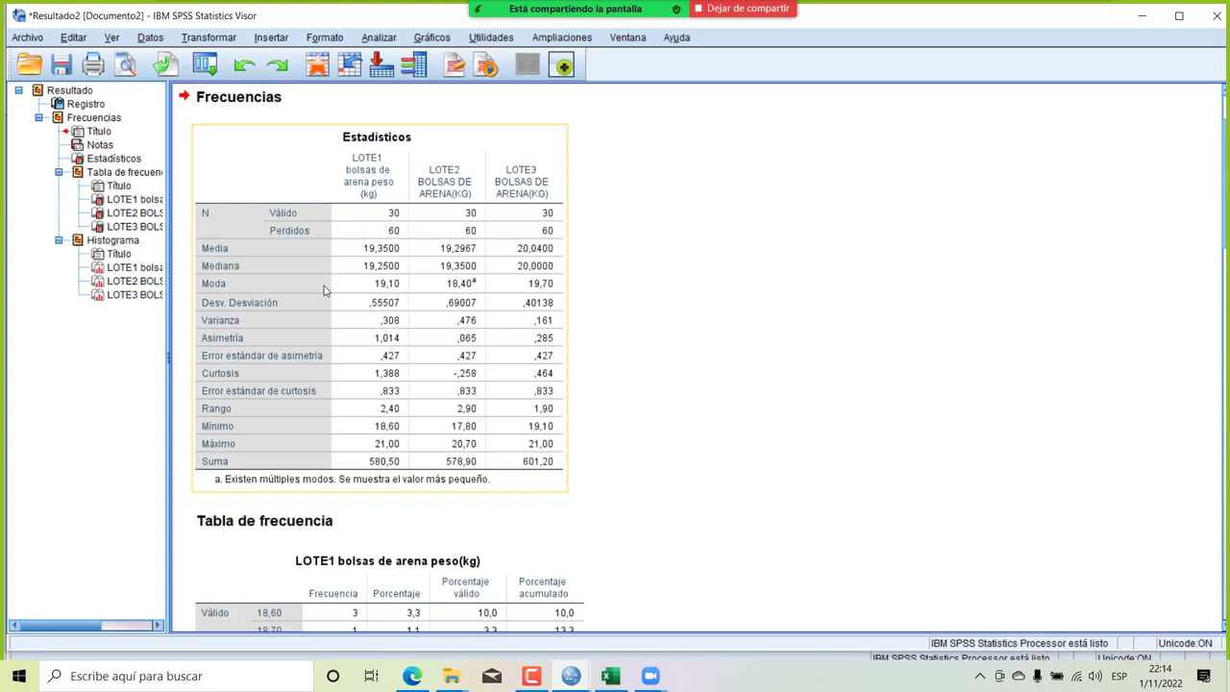
Copy the Estadísticos table of the three lots into the Excel sheet EJ 16 at cell AL40.
click(322, 146)
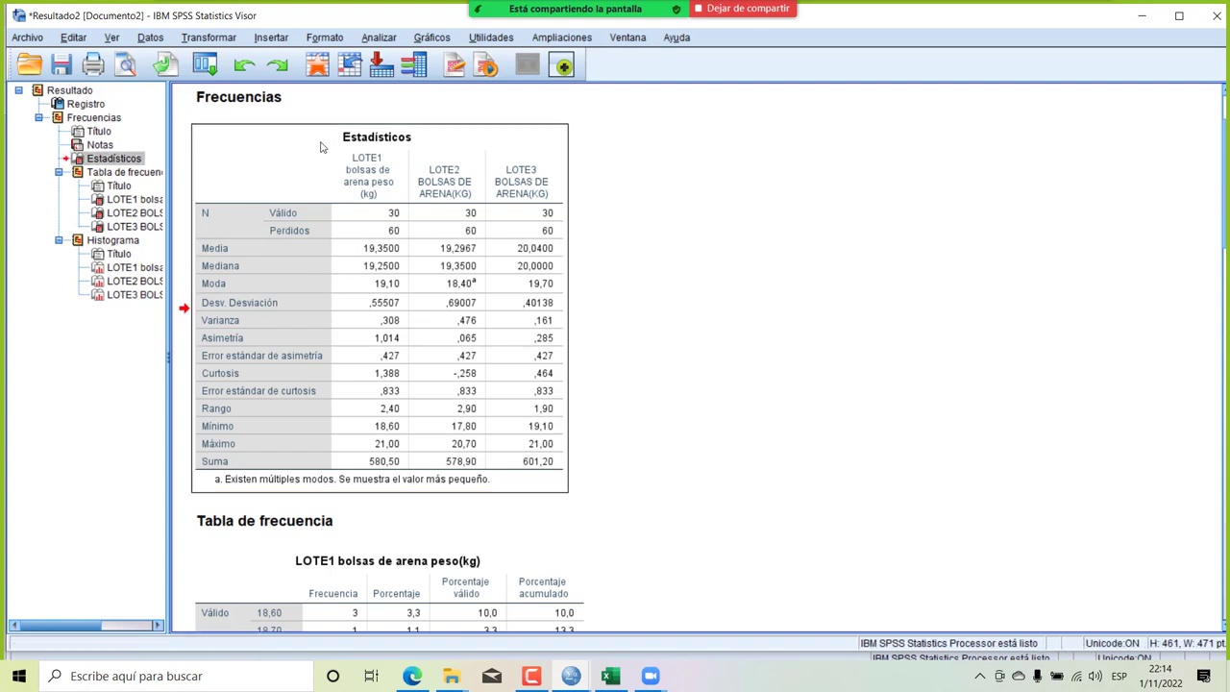
key(alt+Tab)
key(alt+Tab)
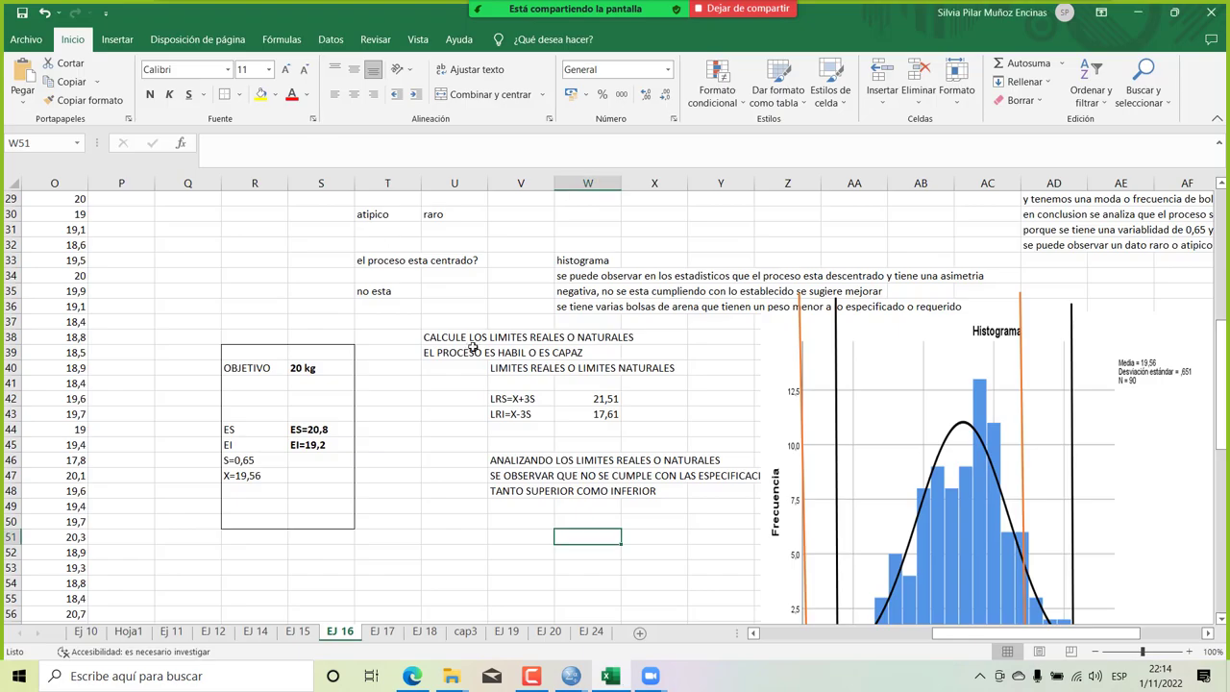
scroll(676, 532, right, 3)
scroll(675, 531, right, 3)
click(568, 364)
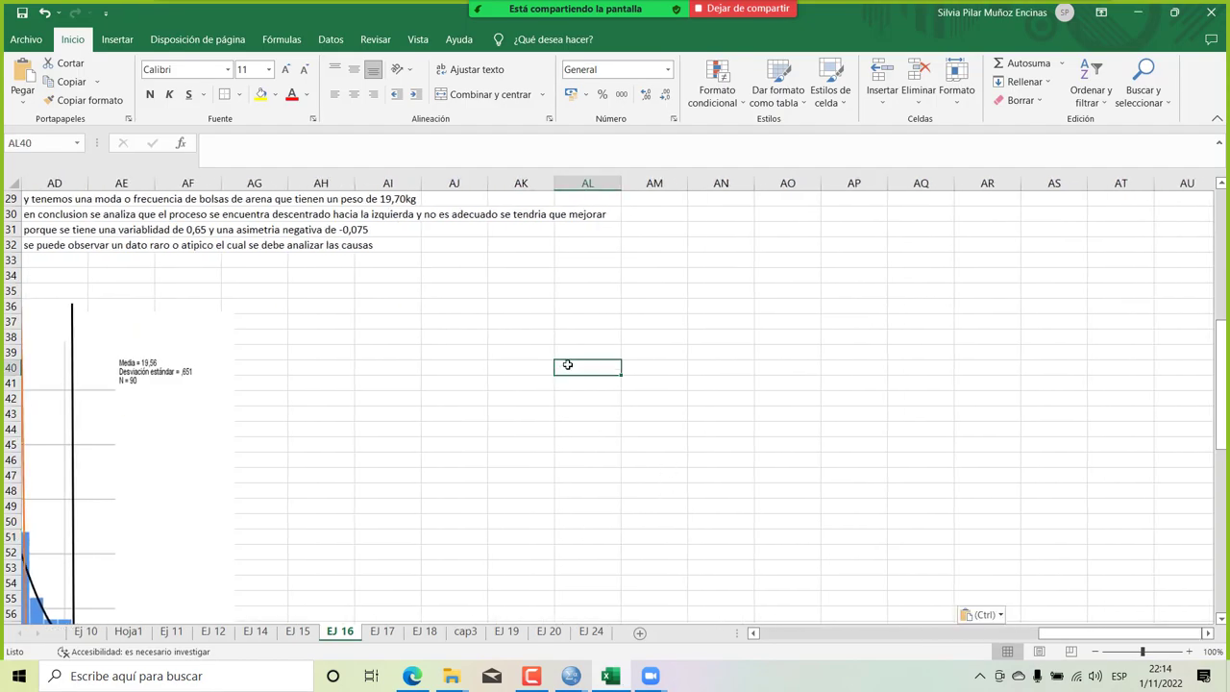
key(ctrl+v)
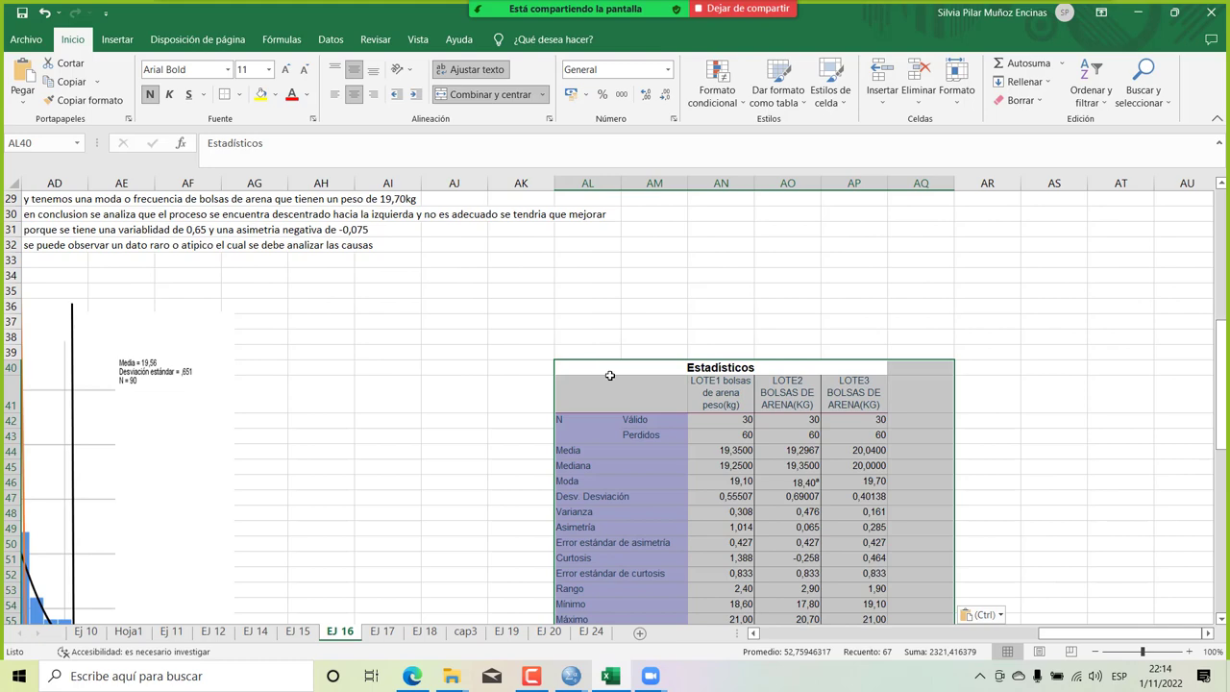
Copy the LOTE1 histogram from the SPSS output into Excel sheet EJ 16 at cell AR34, pasted as a picture.
key(alt+Tab)
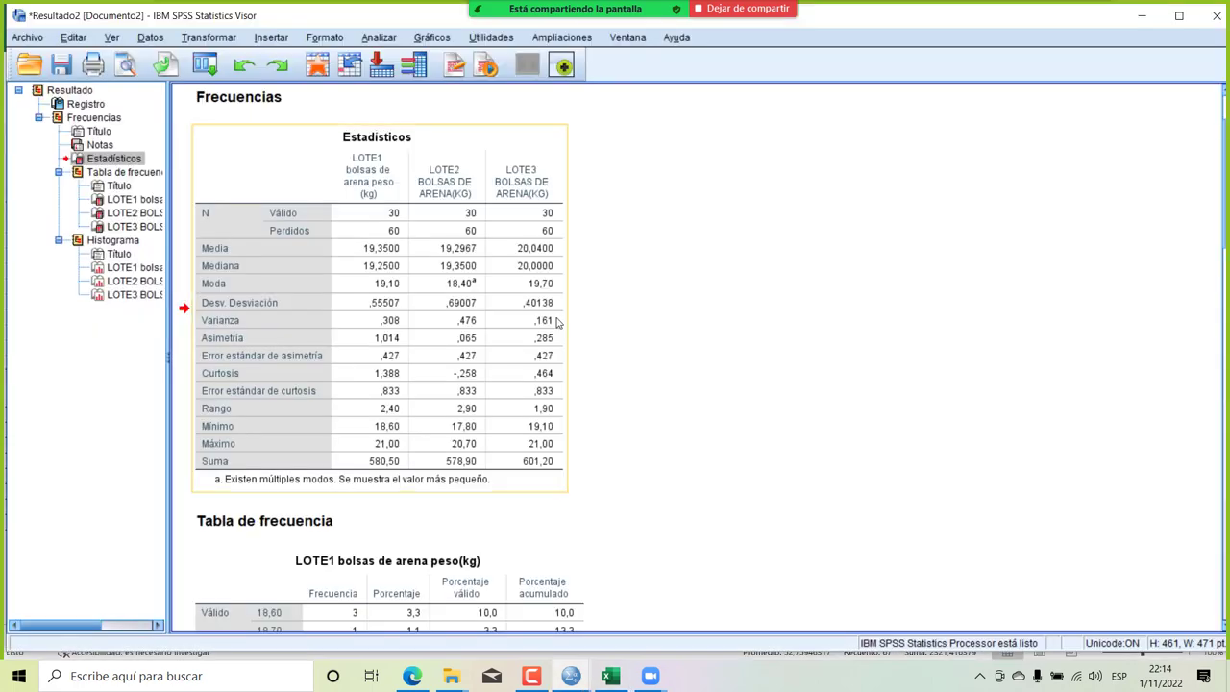
scroll(568, 324, down, 10)
scroll(559, 323, down, 20)
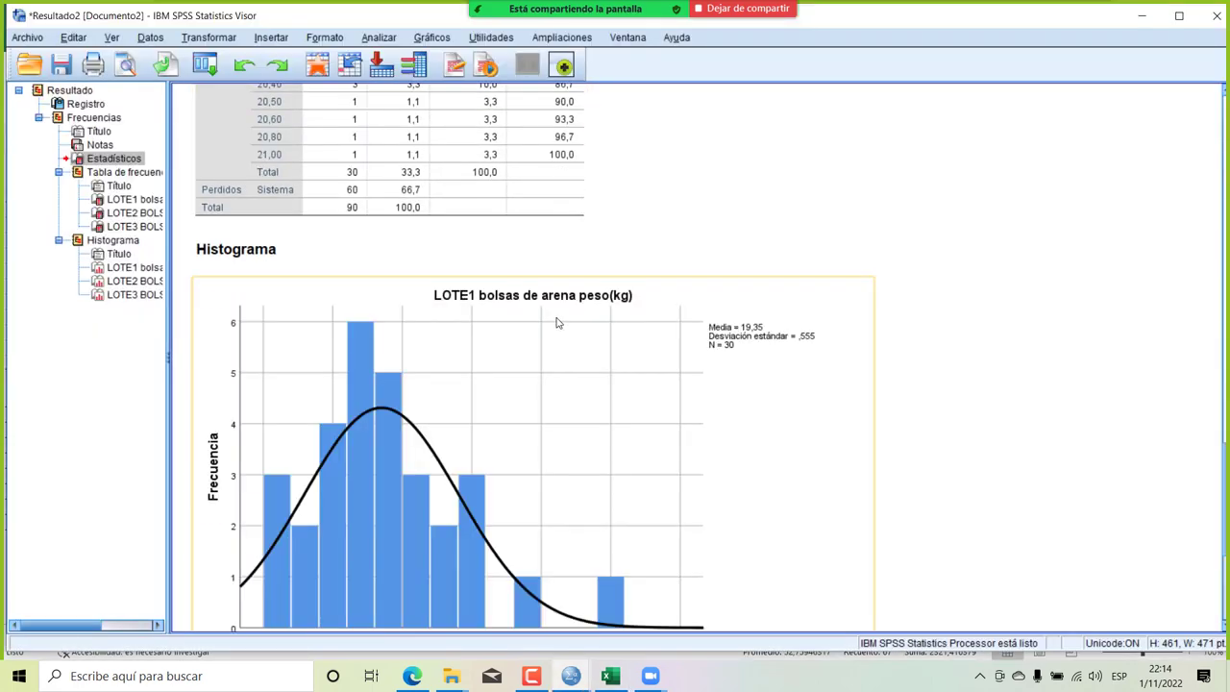
scroll(556, 323, down, 6)
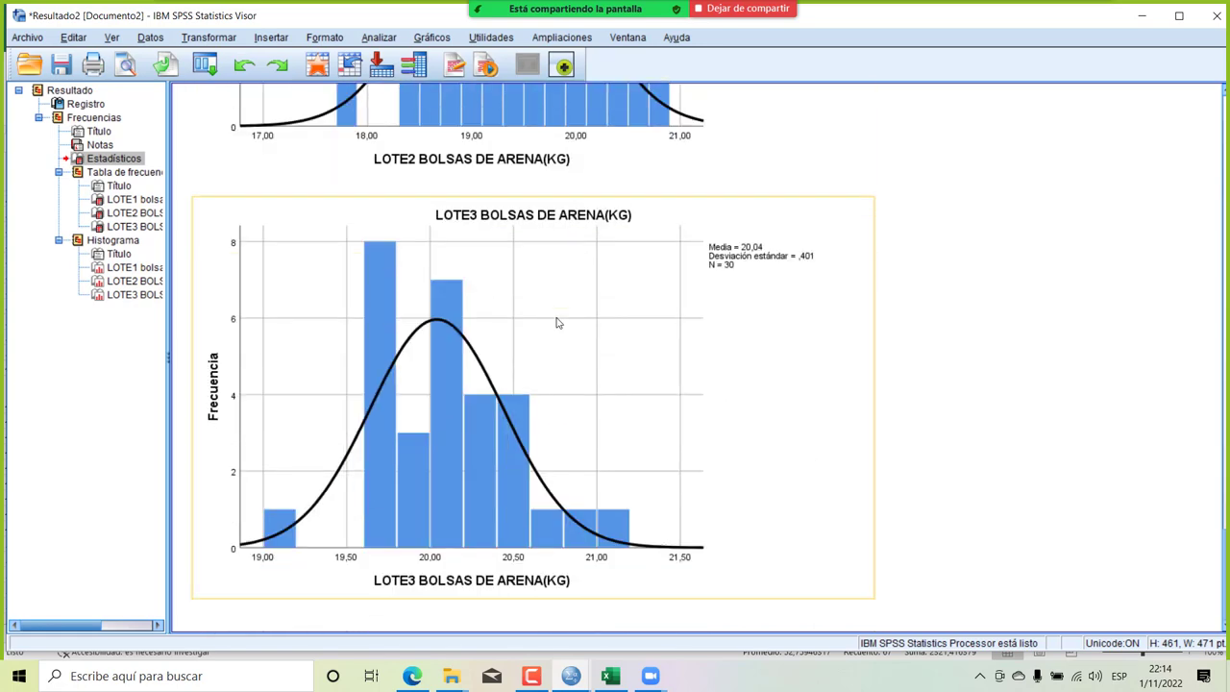
scroll(557, 321, up, 14)
click(606, 320)
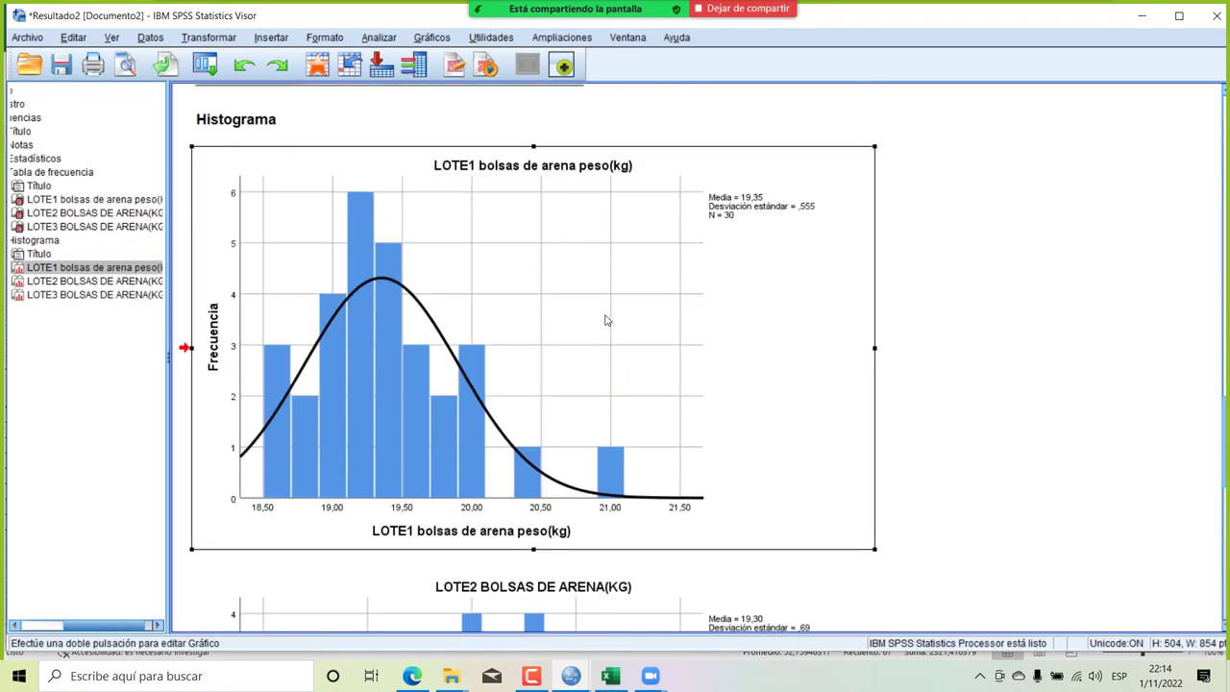
key(alt+Tab)
key(alt+Tab)
key(alt+Tab)
key(alt+Tab)
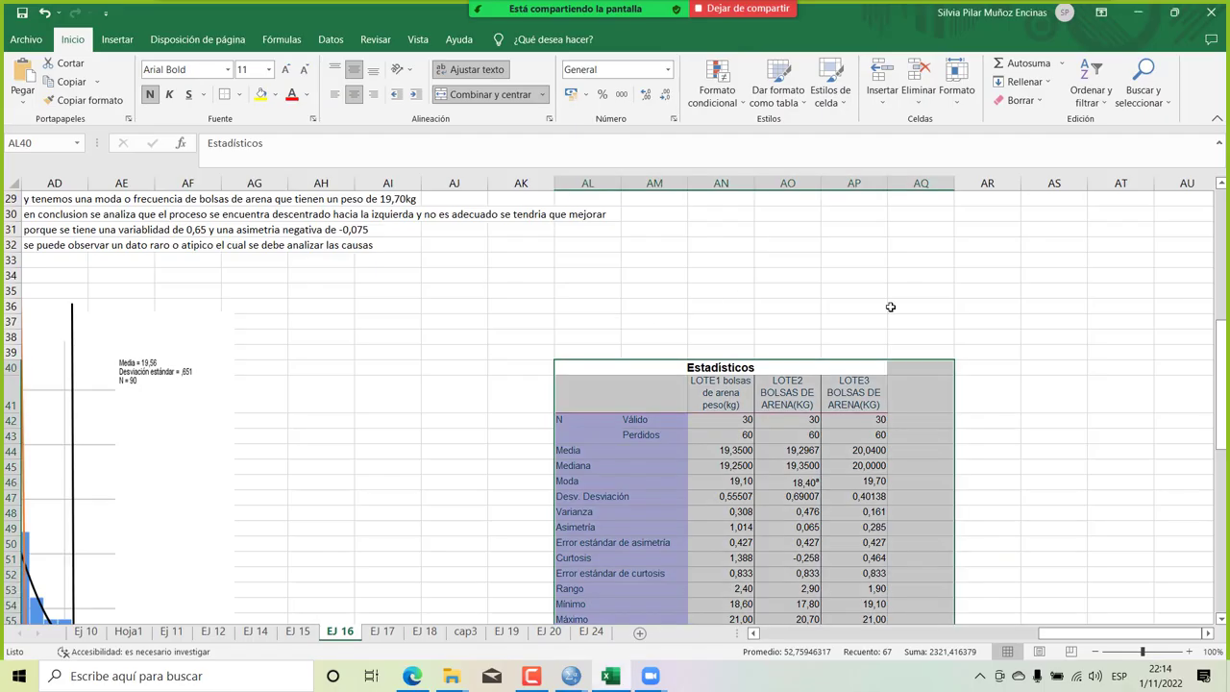
click(990, 281)
key(ctrl+v)
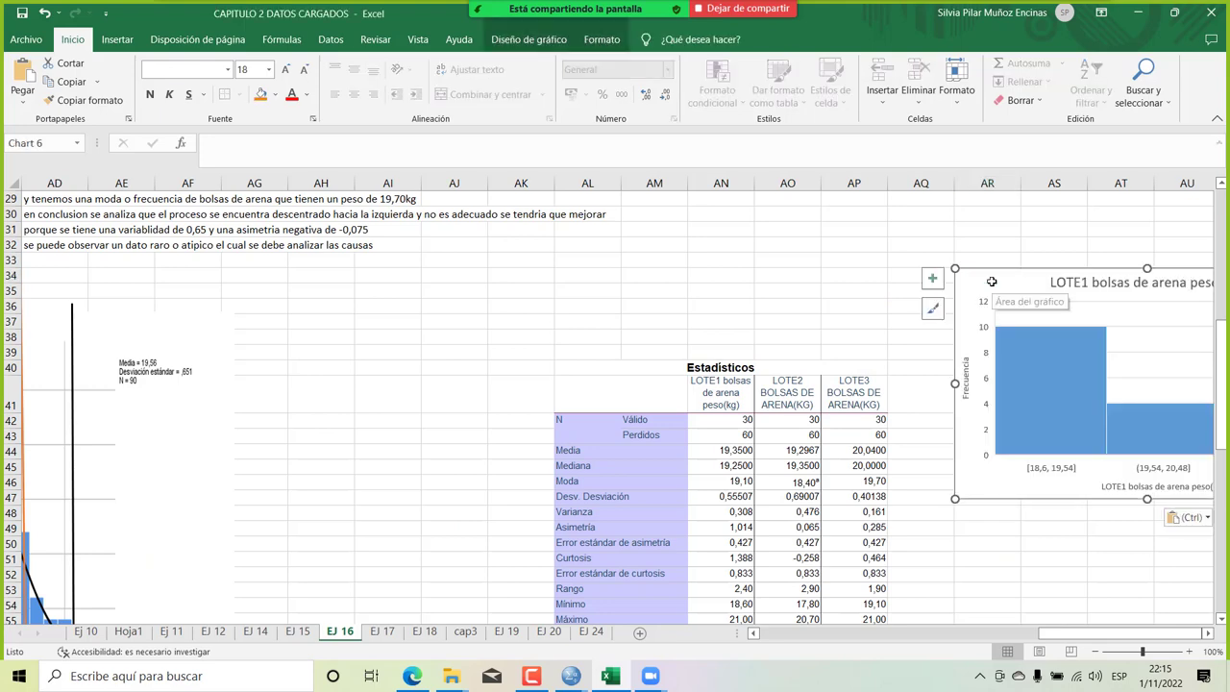
click(984, 517)
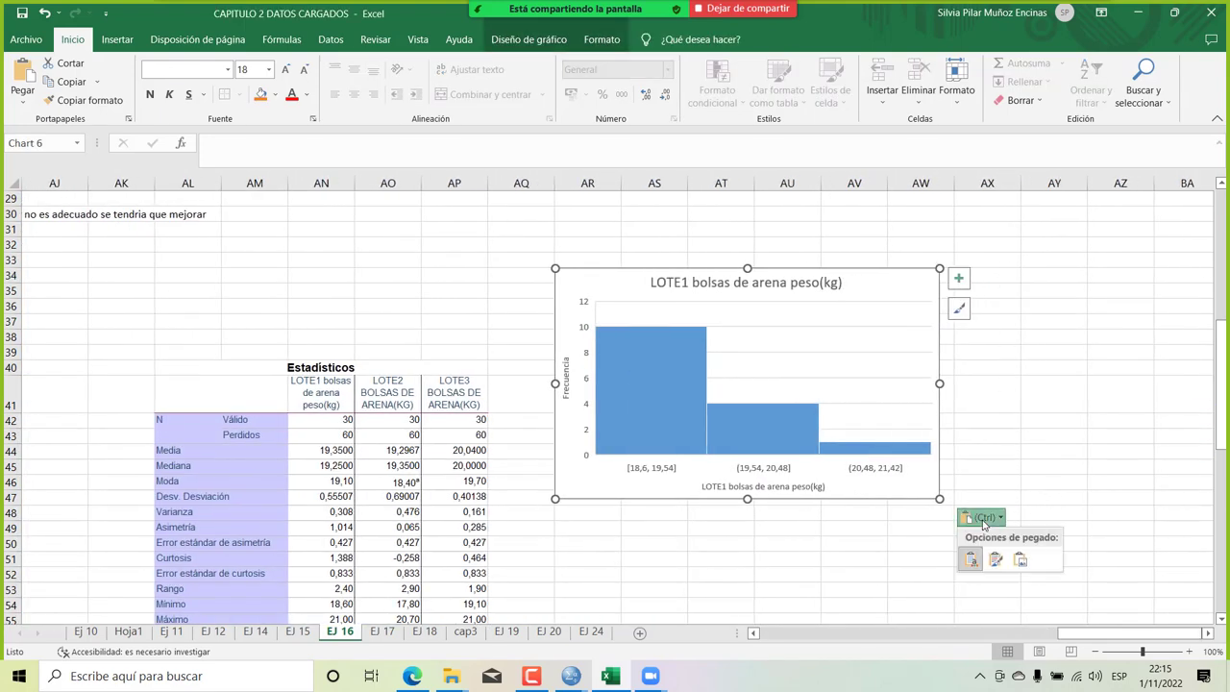
click(1021, 562)
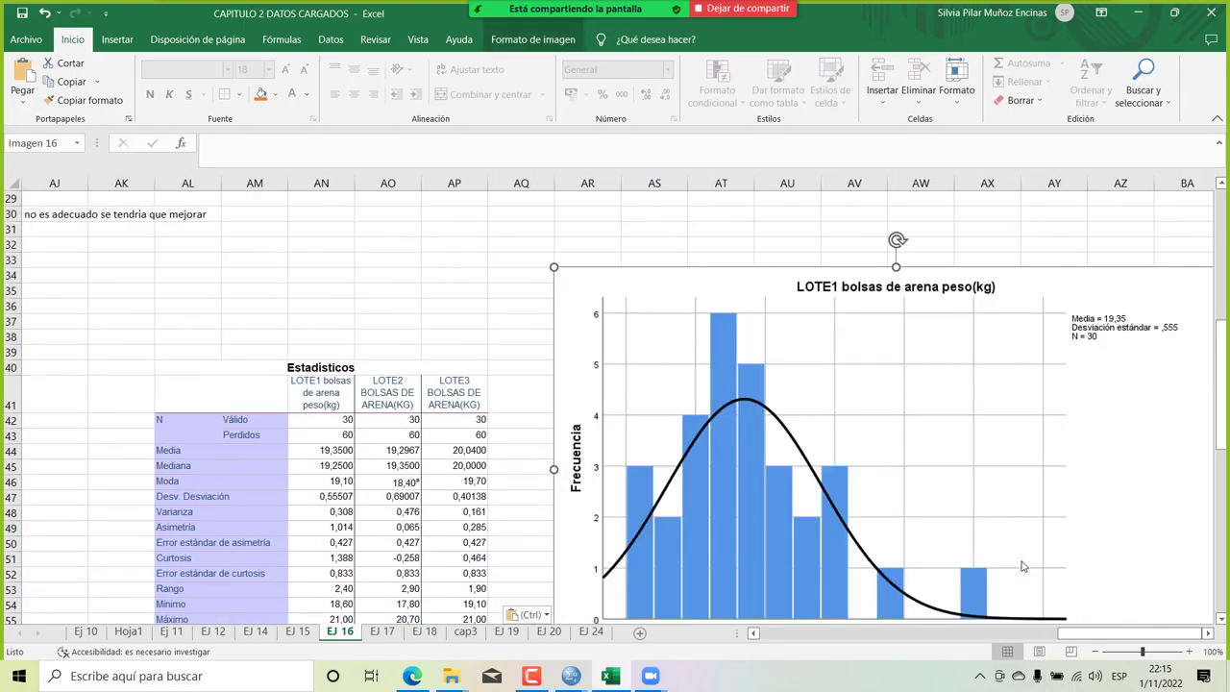
Reduce the width and height of the LOTE1 histogram picture and place it beside the Estadísticos table without covering it.
scroll(804, 423, down, 2)
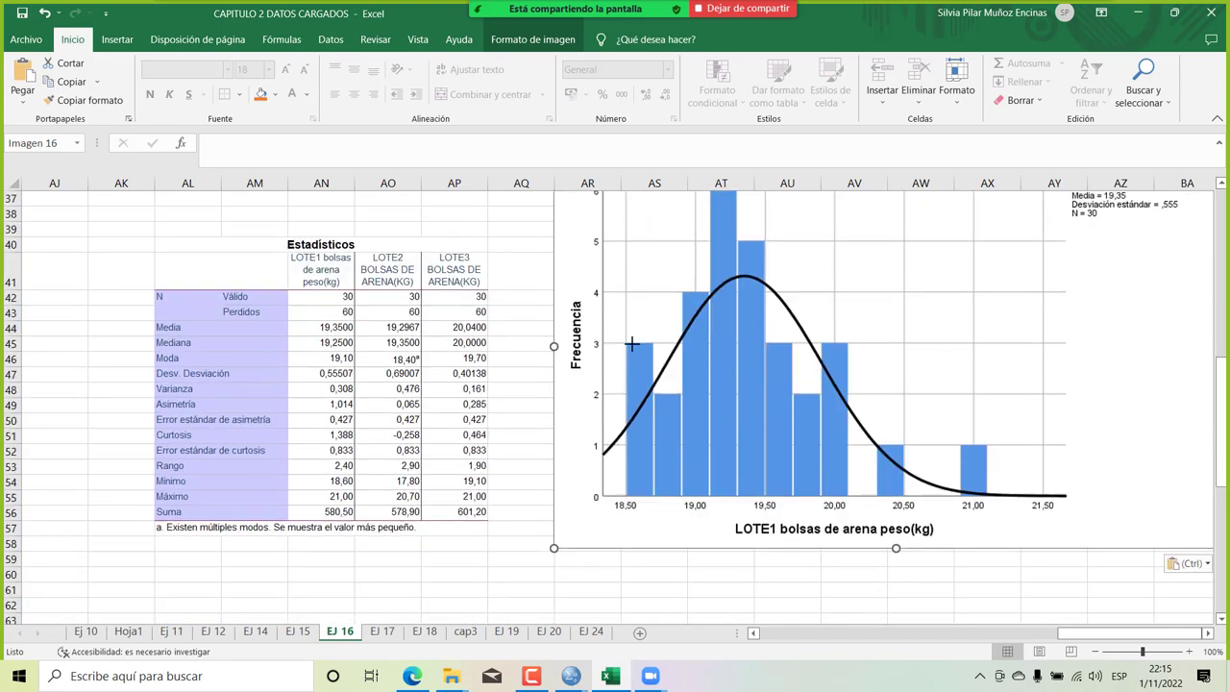
drag(559, 346, 769, 352)
drag(1018, 321, 676, 316)
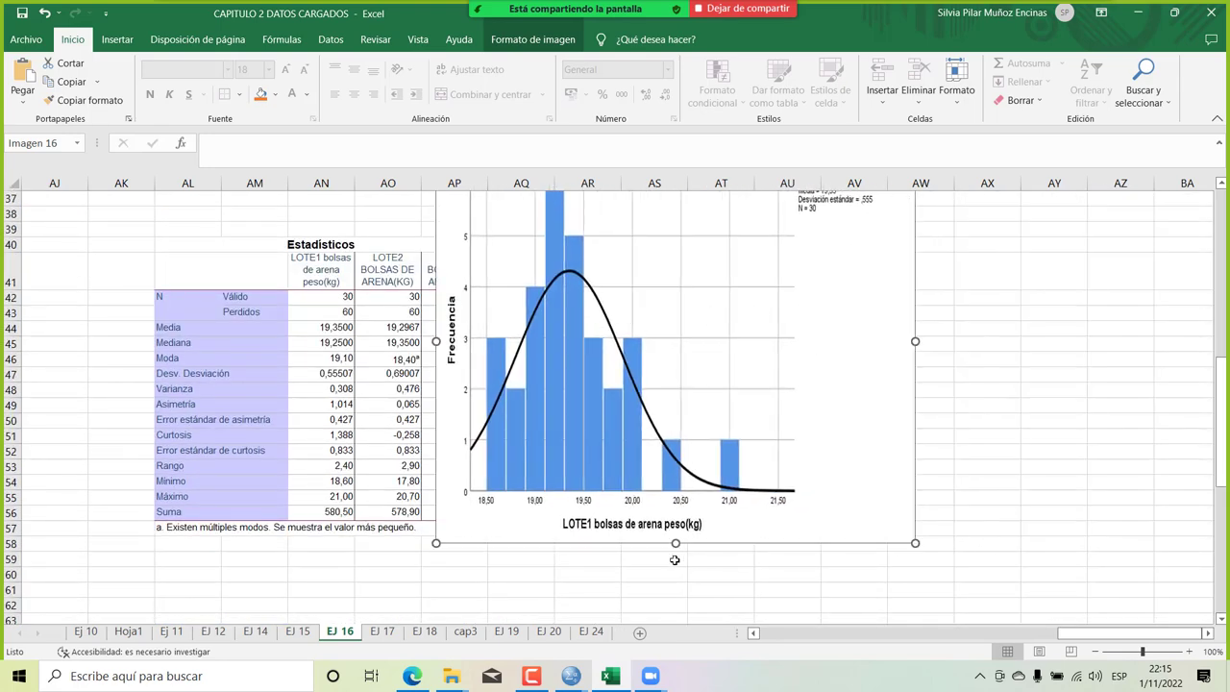
drag(675, 543, 675, 415)
drag(660, 296, 774, 302)
Copy the LOTE2 histogram from the SPSS output into Excel sheet EJ 16 at cell AS56, pasted as a picture.
key(alt+Tab)
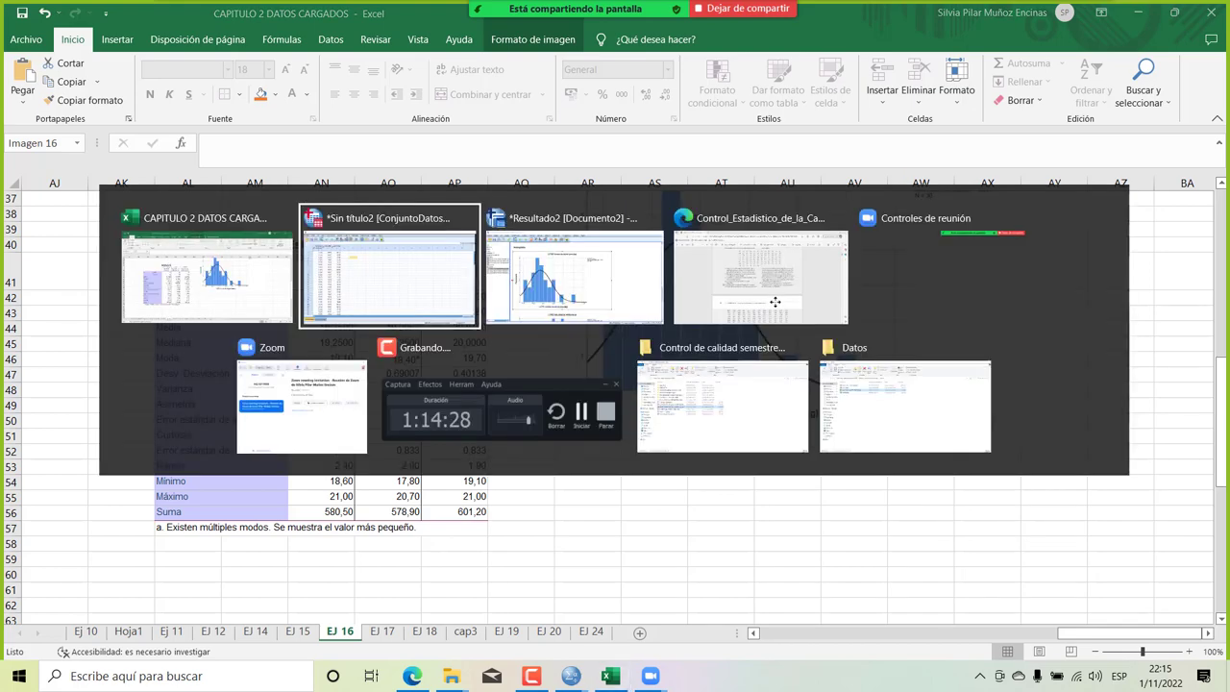
scroll(599, 358, down, 5)
click(599, 361)
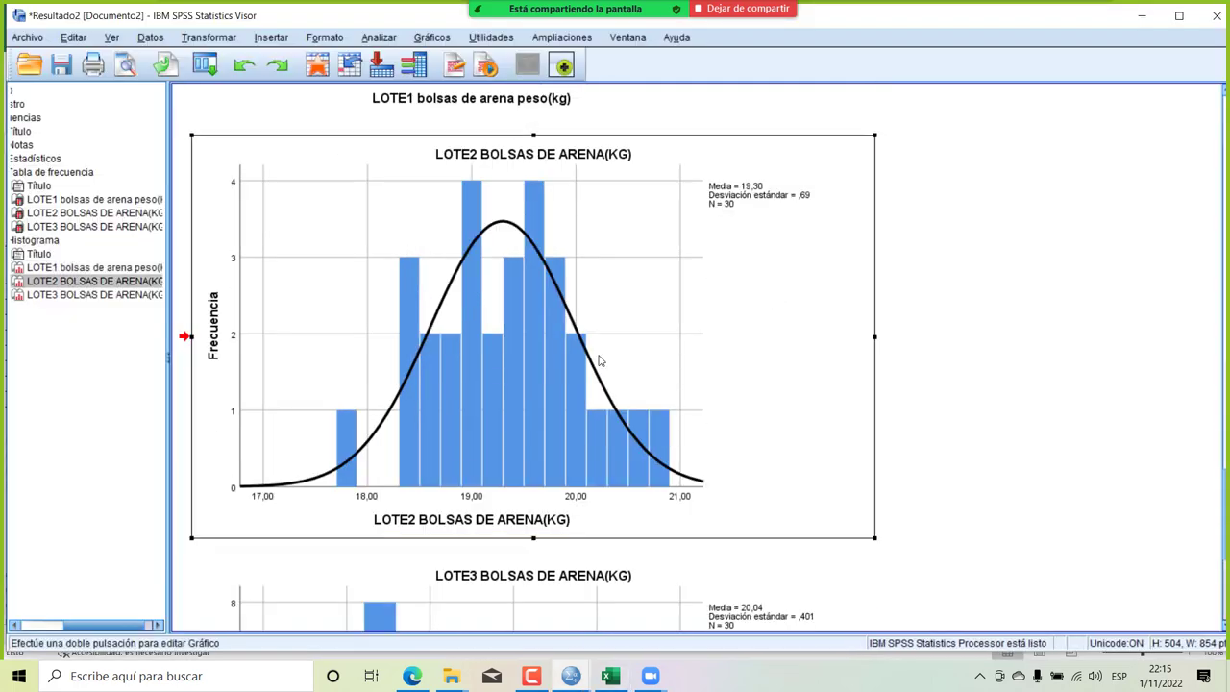
key(alt+Tab)
key(alt+Tab)
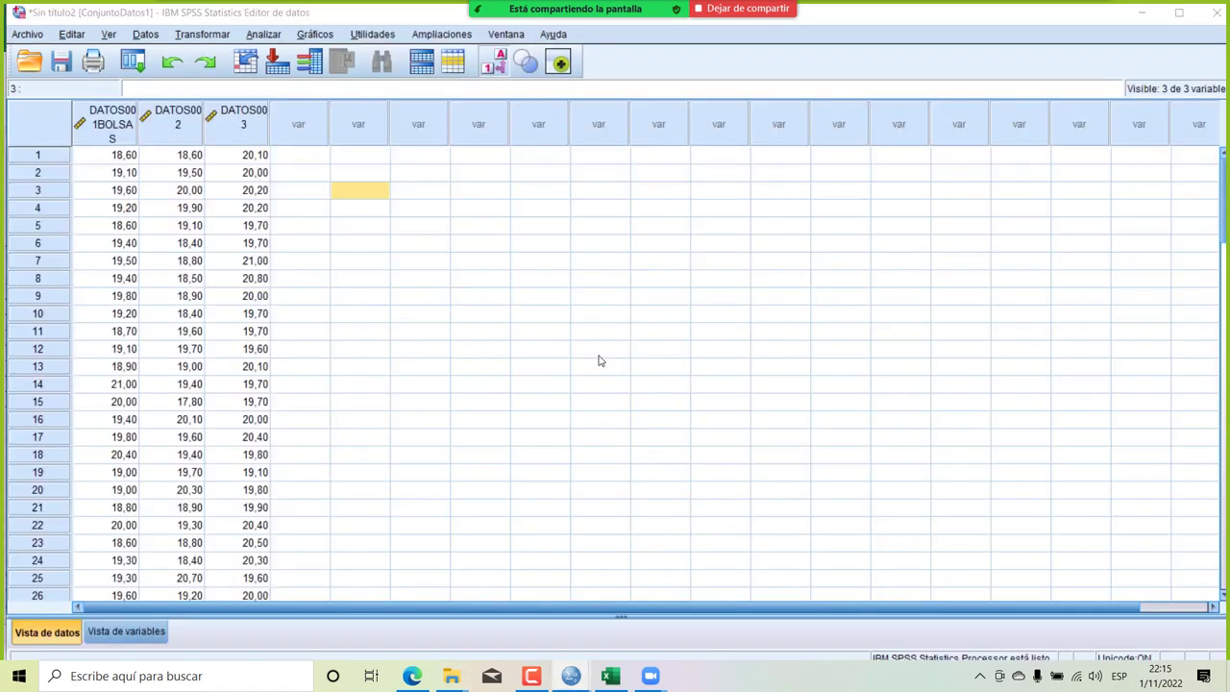
key(alt+Tab)
key(alt+Tab)
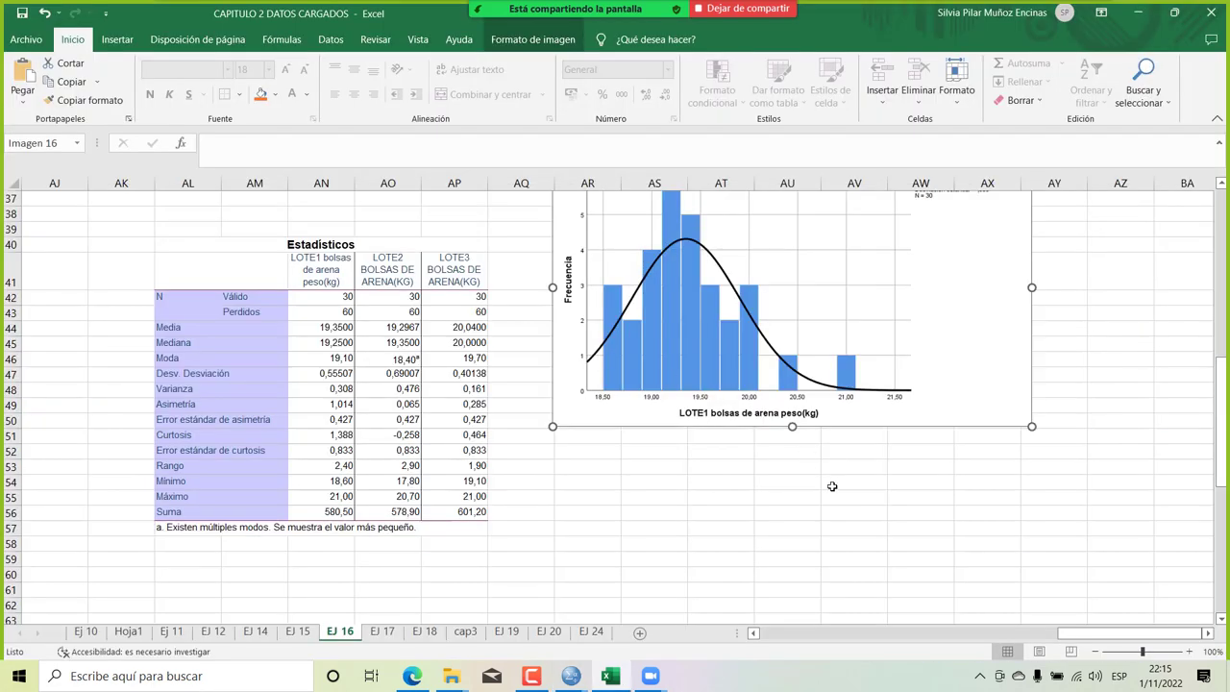
click(634, 509)
key(ctrl+v)
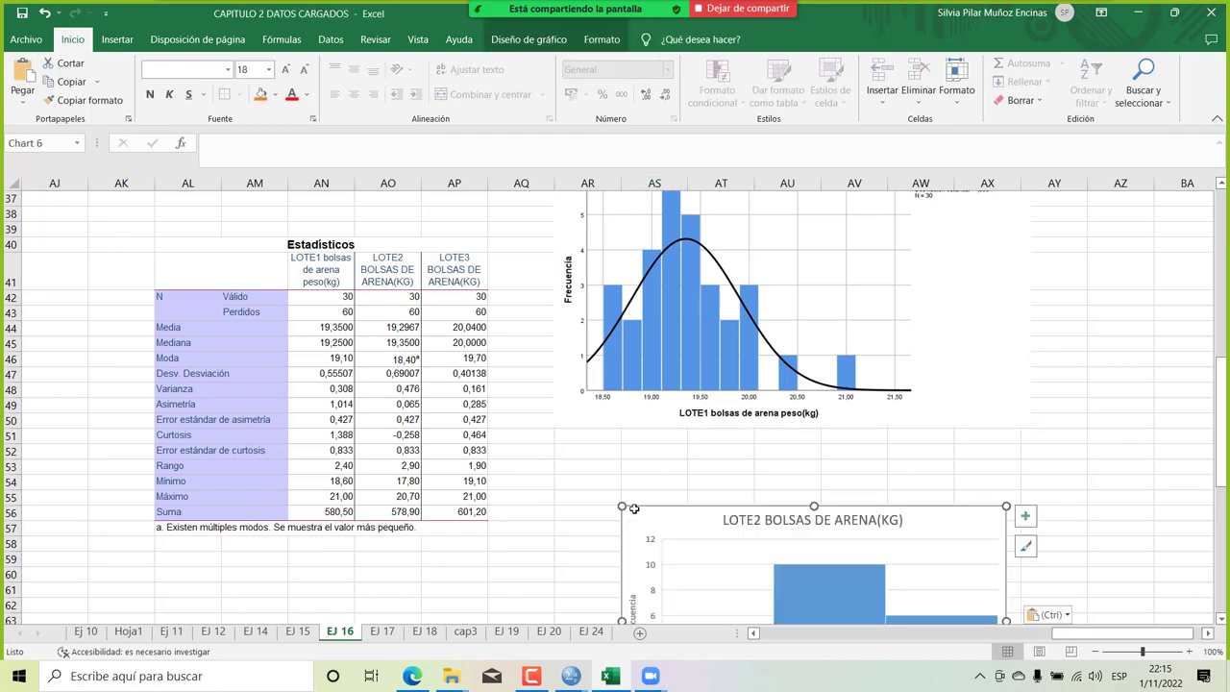
scroll(965, 574, down, 1)
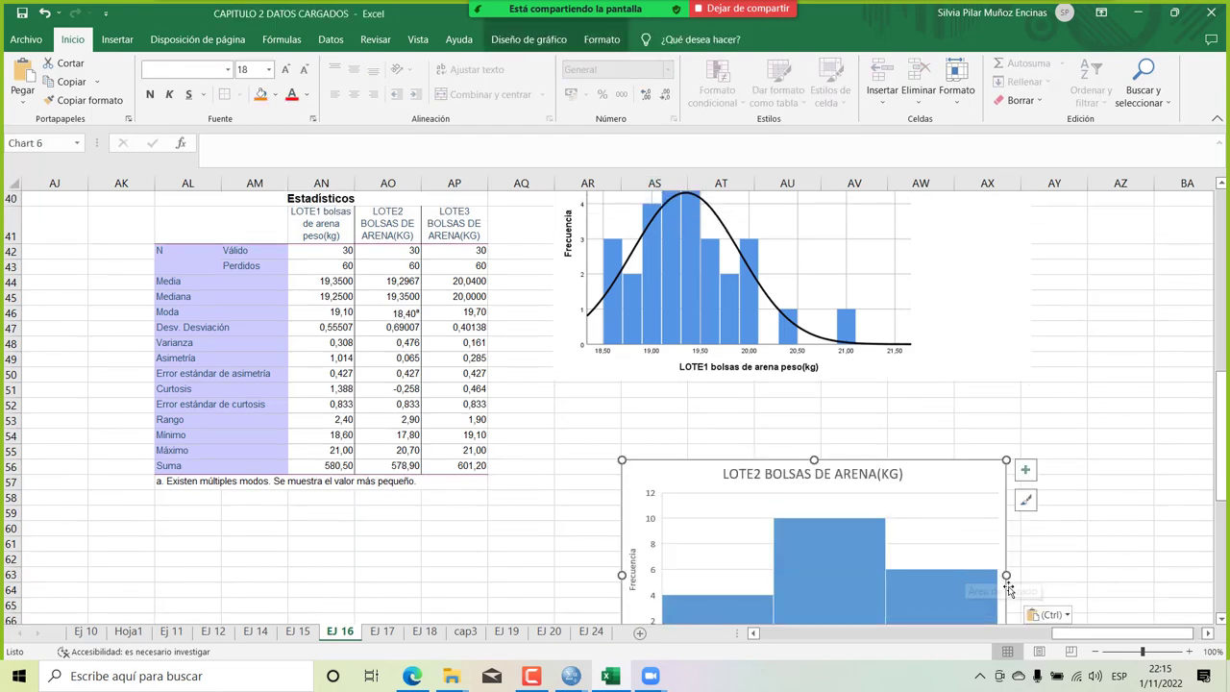
click(1047, 615)
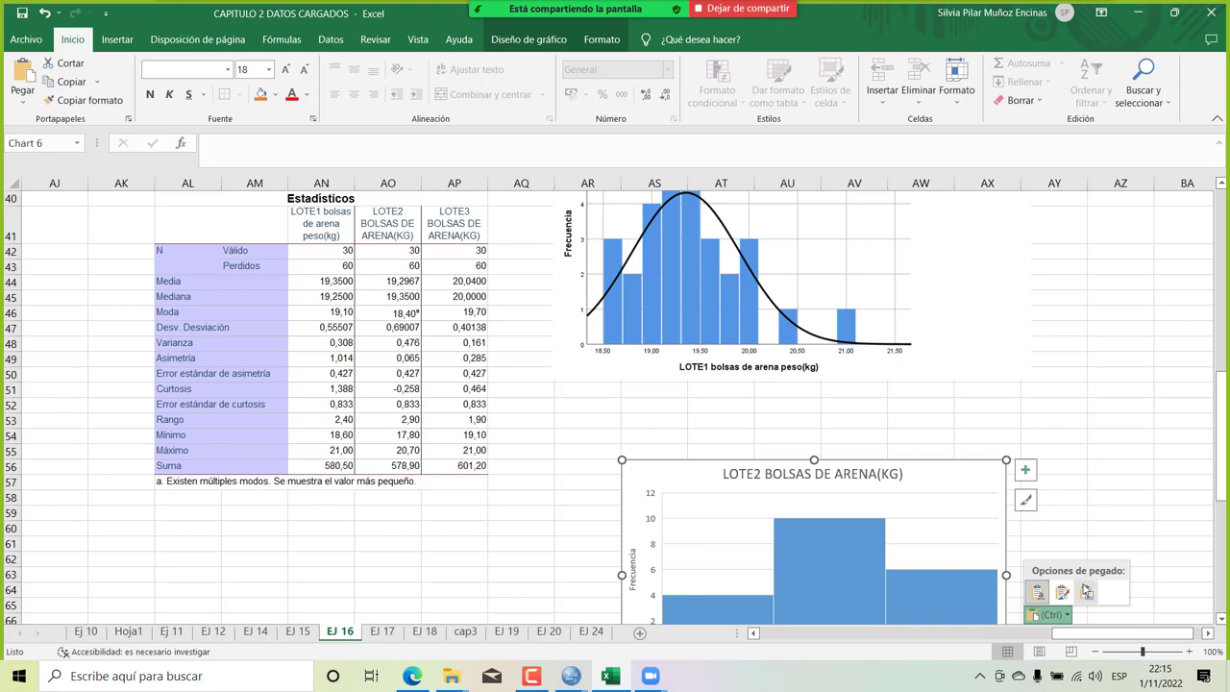
click(1087, 593)
Move the LOTE2 histogram picture directly beneath the LOTE1 histogram and reduce its width.
drag(846, 545, 705, 437)
scroll(706, 437, down, 3)
drag(1163, 404, 919, 404)
drag(772, 389, 824, 391)
Copy the LOTE3 histogram from the SPSS output and switch back to Excel sheet EJ 16.
key(alt+Tab)
key(alt+Tab)
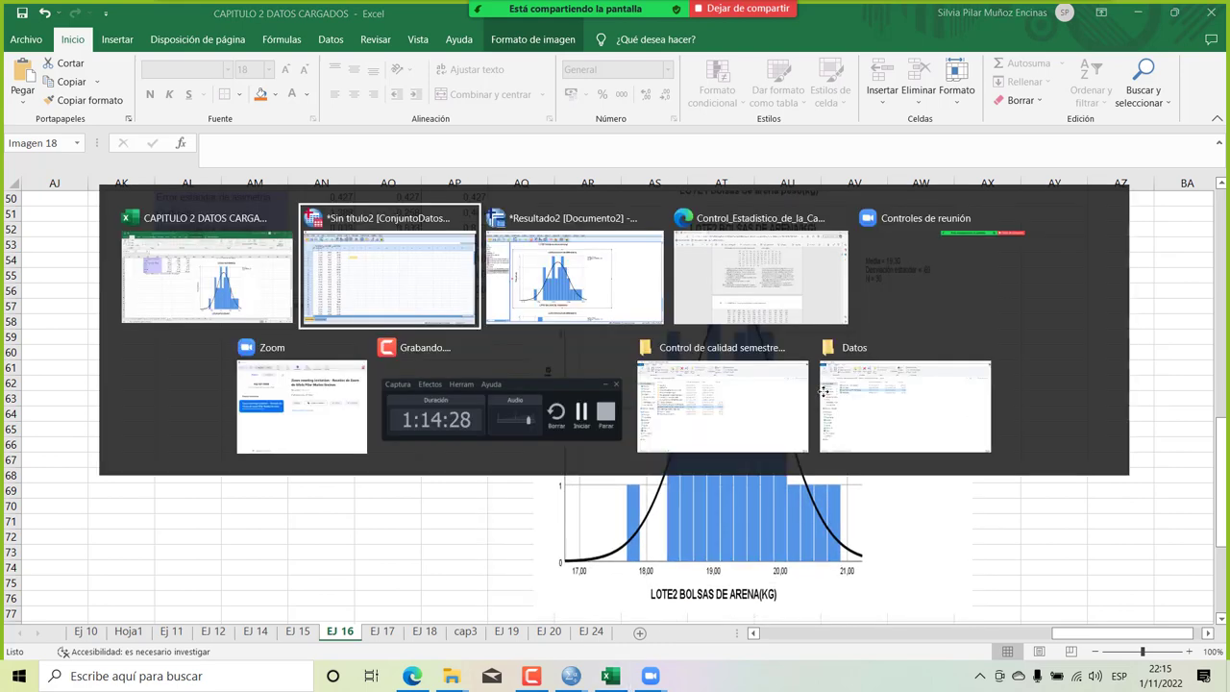
scroll(684, 406, down, 5)
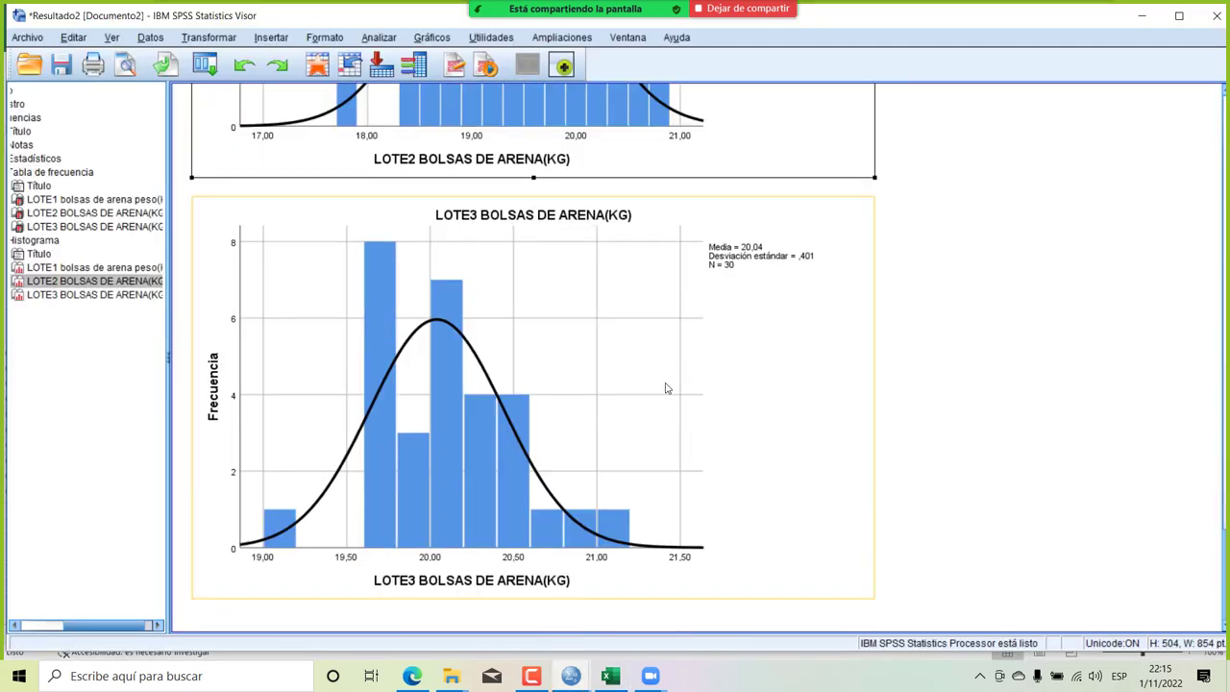
click(667, 388)
key(alt+Tab)
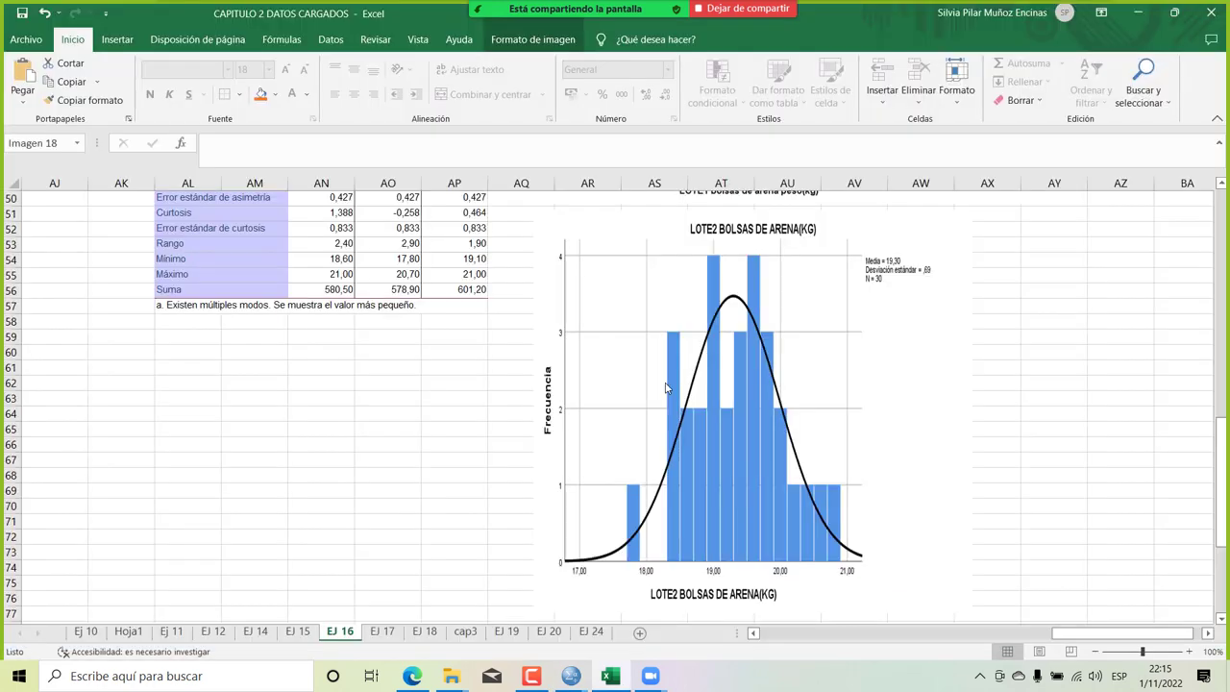
Paste the LOTE3 histogram at cell AZ41 of sheet EJ 16 as a picture.
click(667, 388)
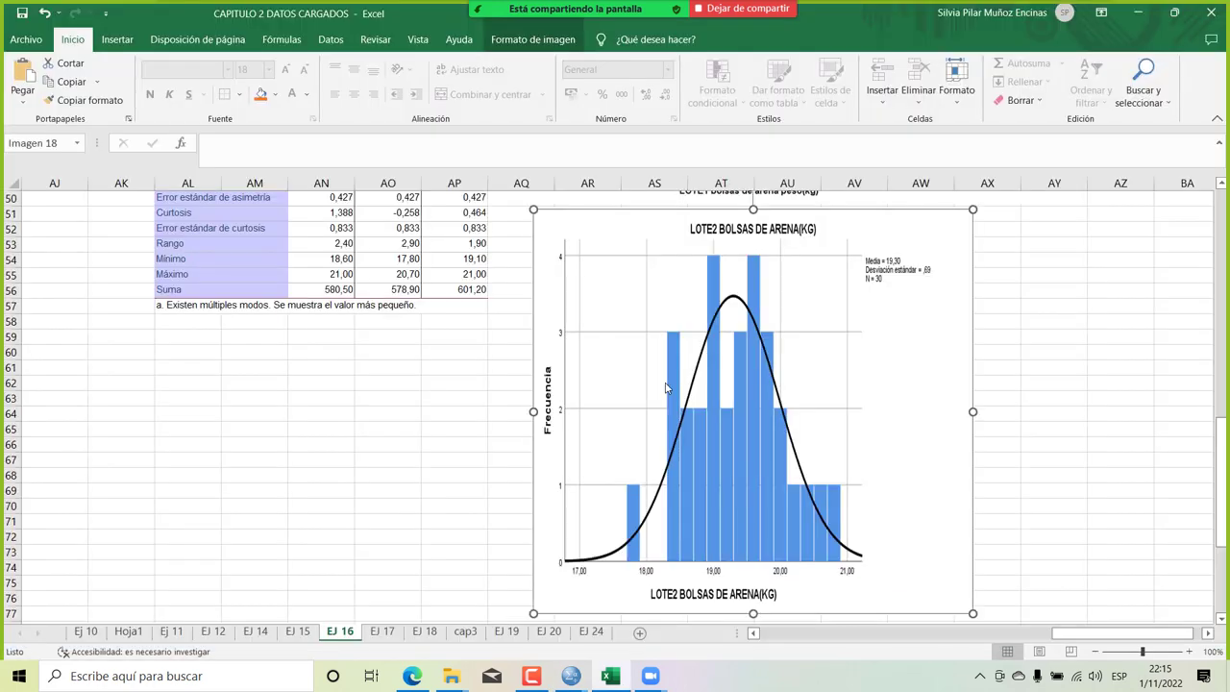
scroll(667, 389, down, 2)
scroll(667, 388, up, 5)
scroll(667, 388, up, 7)
scroll(664, 384, right, 2)
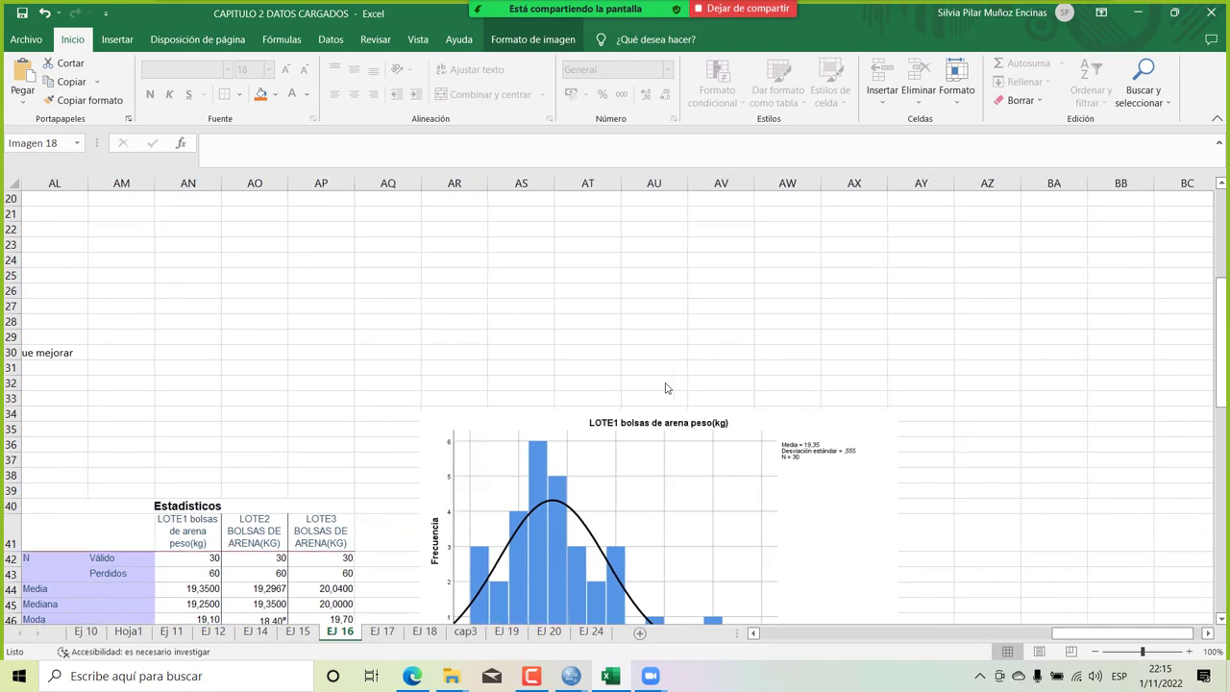
scroll(664, 384, down, 3)
click(960, 363)
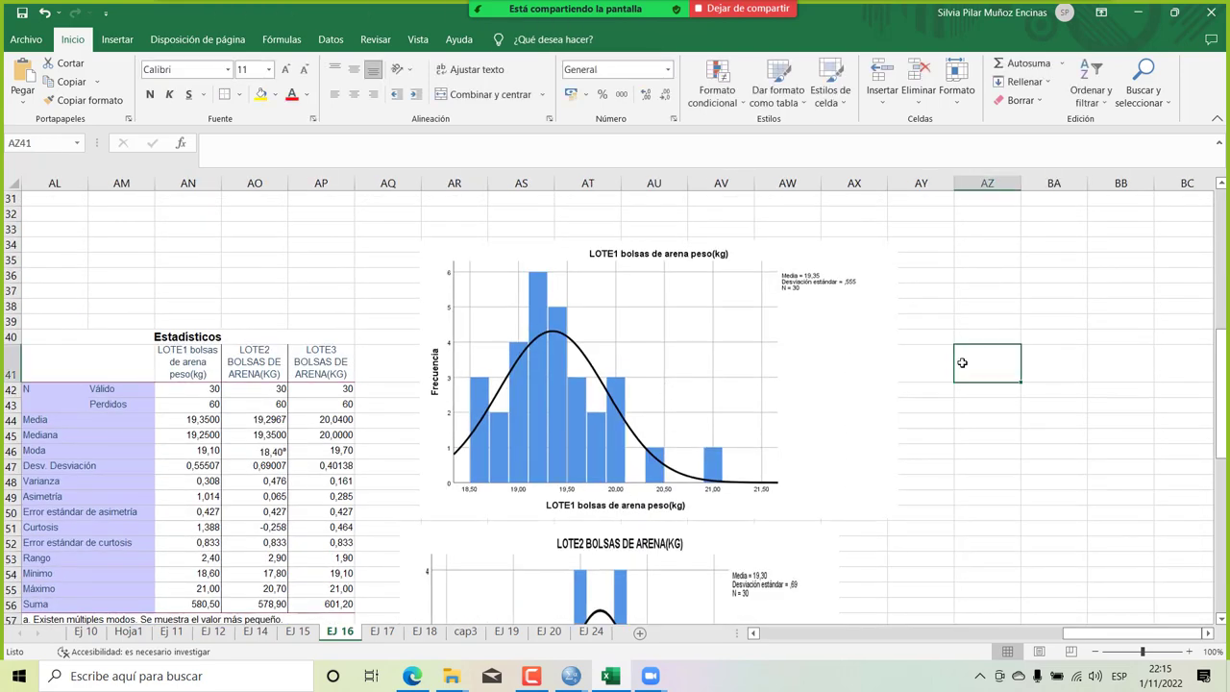
key(ctrl+v)
scroll(1006, 384, right, 3)
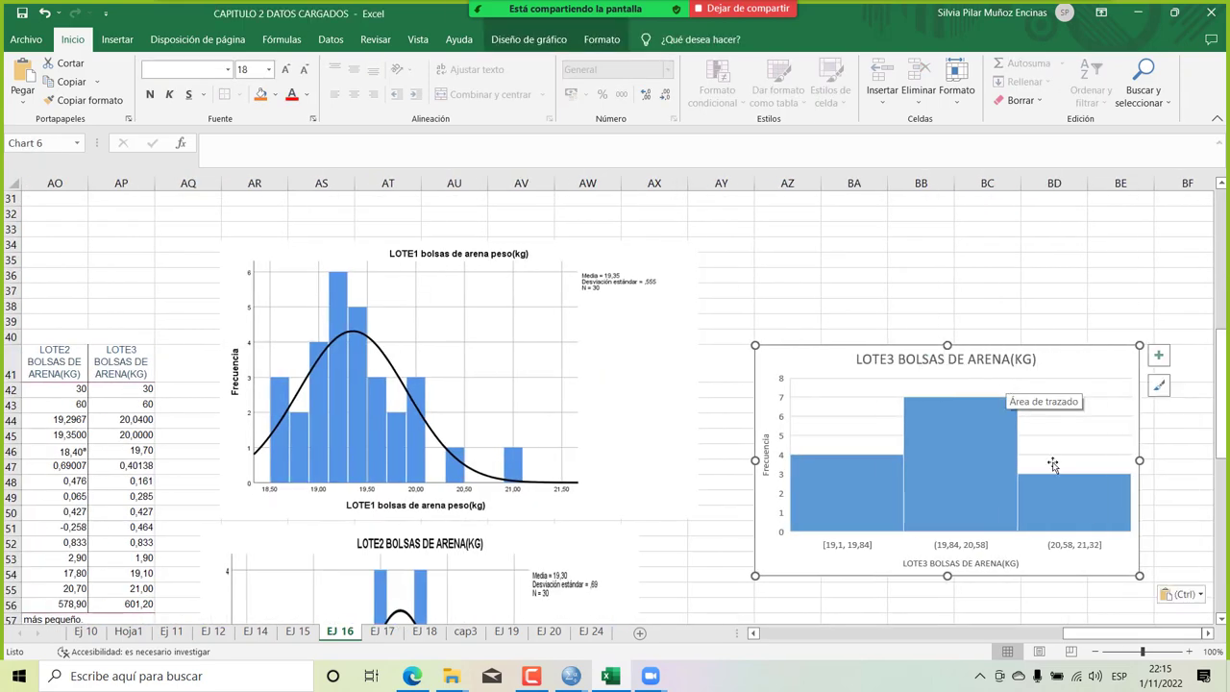
click(1167, 597)
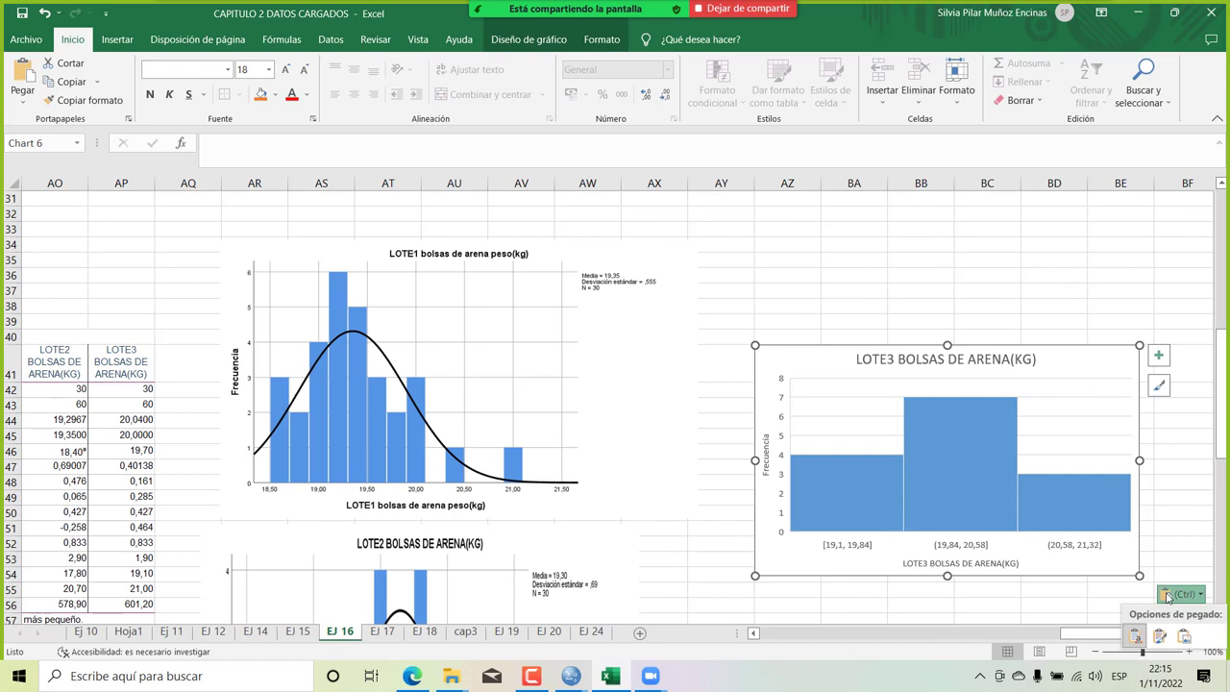
click(1185, 642)
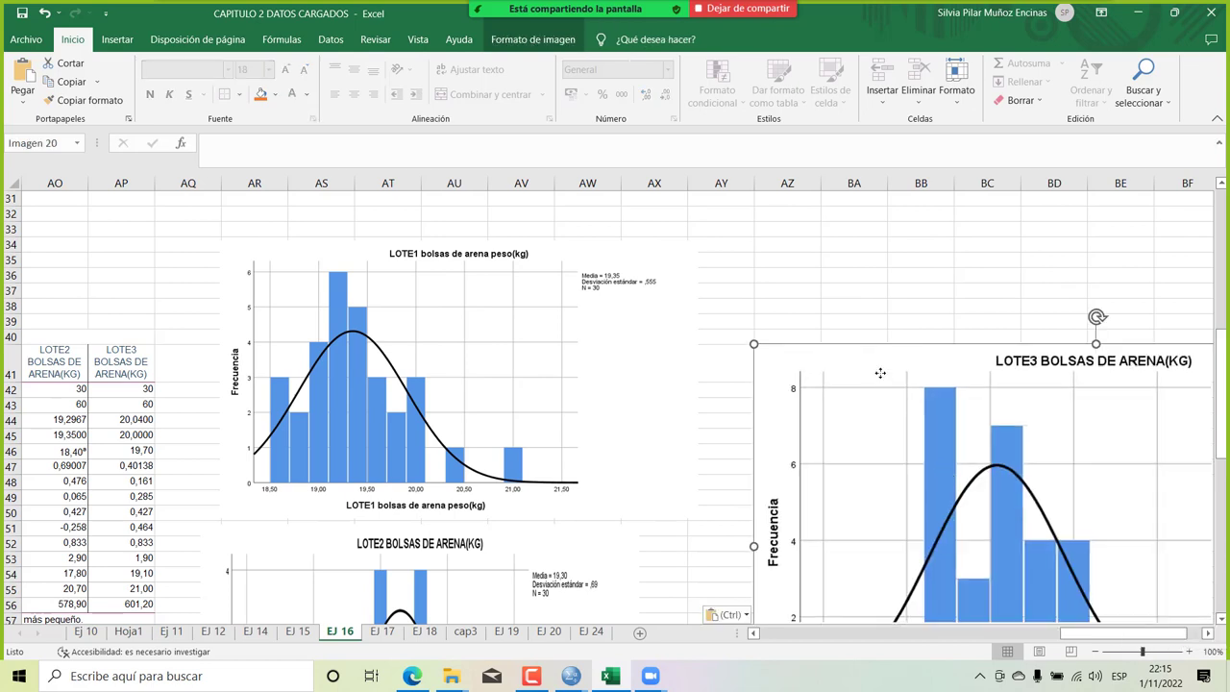
Shrink the LOTE3 histogram picture proportionally and place it to the right of the LOTE1 histogram without covering it.
drag(712, 331, 605, 316)
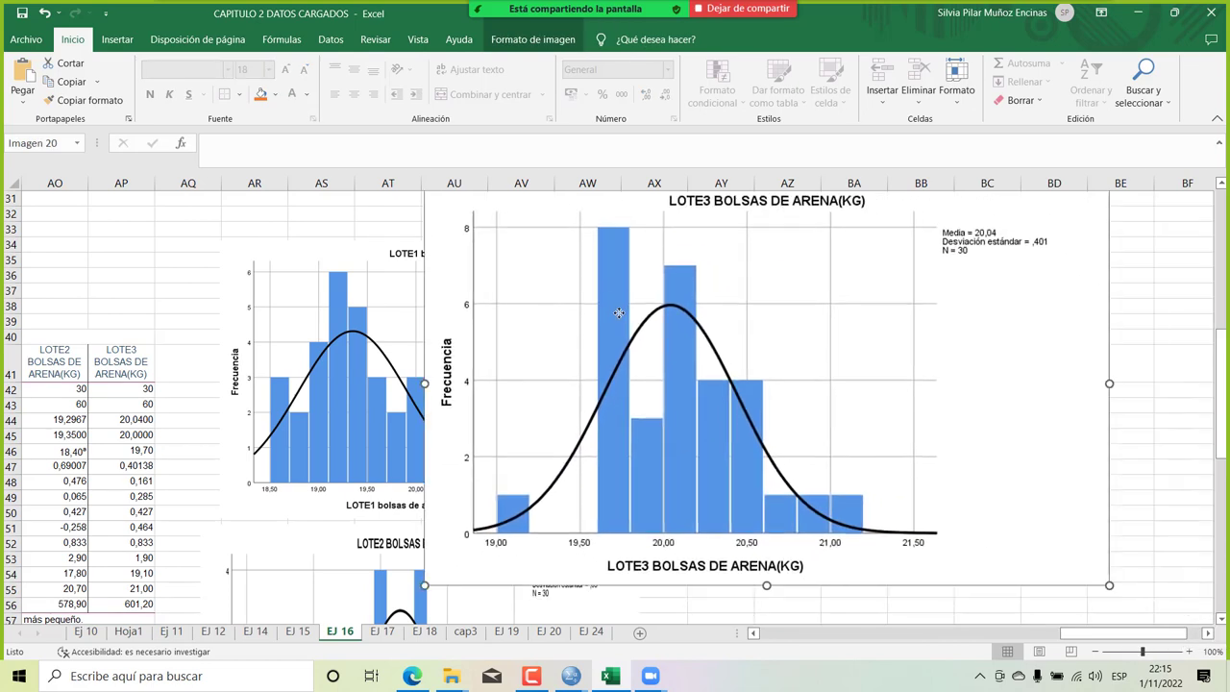
drag(1110, 585, 851, 484)
drag(857, 414, 1019, 384)
Select cell AL60 beneath the Estadísticos table of the three lots.
scroll(788, 525, down, 2)
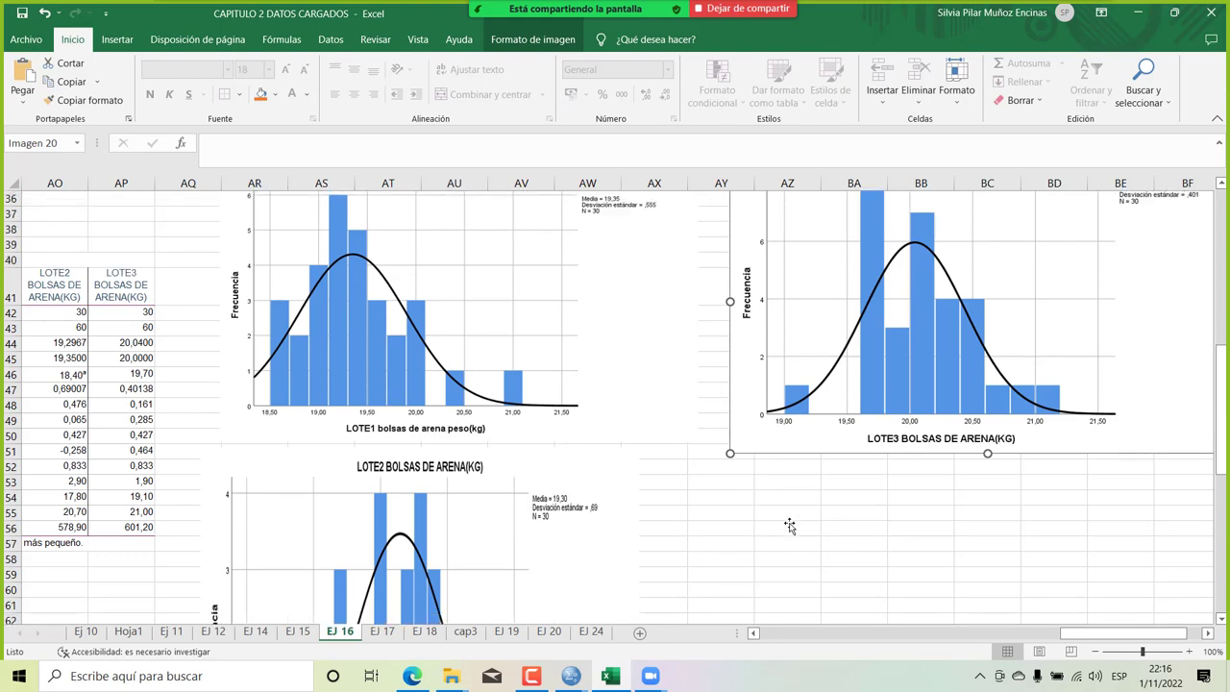
scroll(502, 413, left, 5)
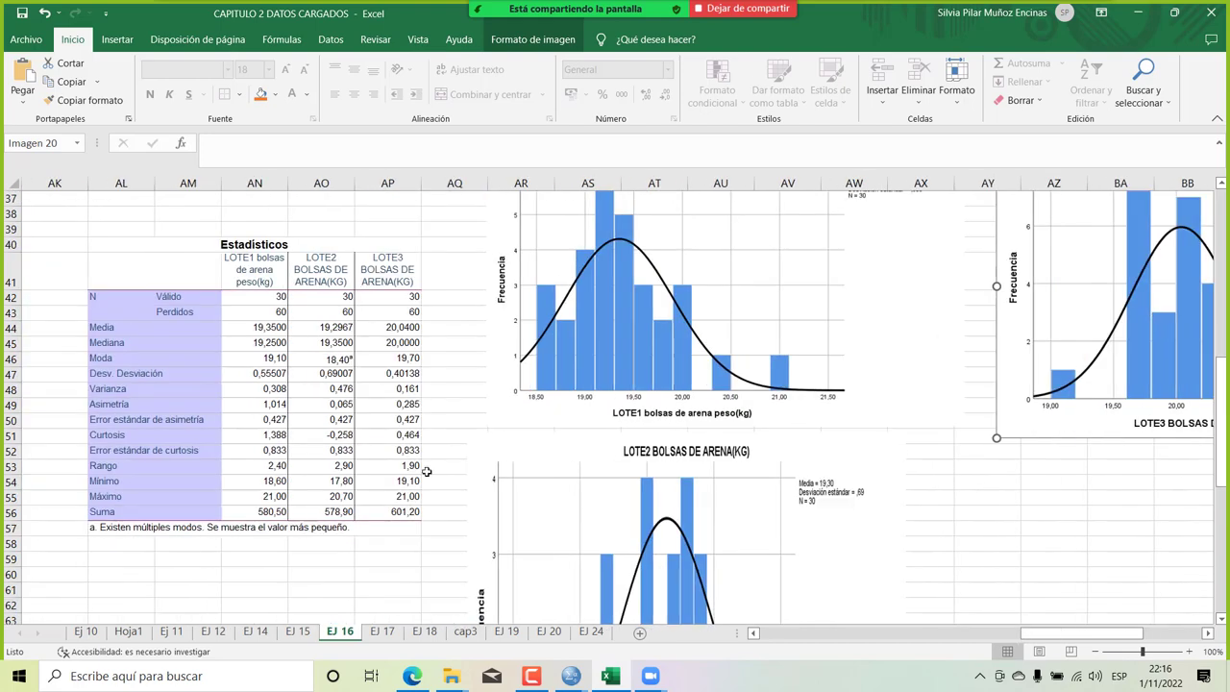
scroll(280, 532, down, 1)
scroll(280, 532, down, 1)
scroll(280, 532, left, 1)
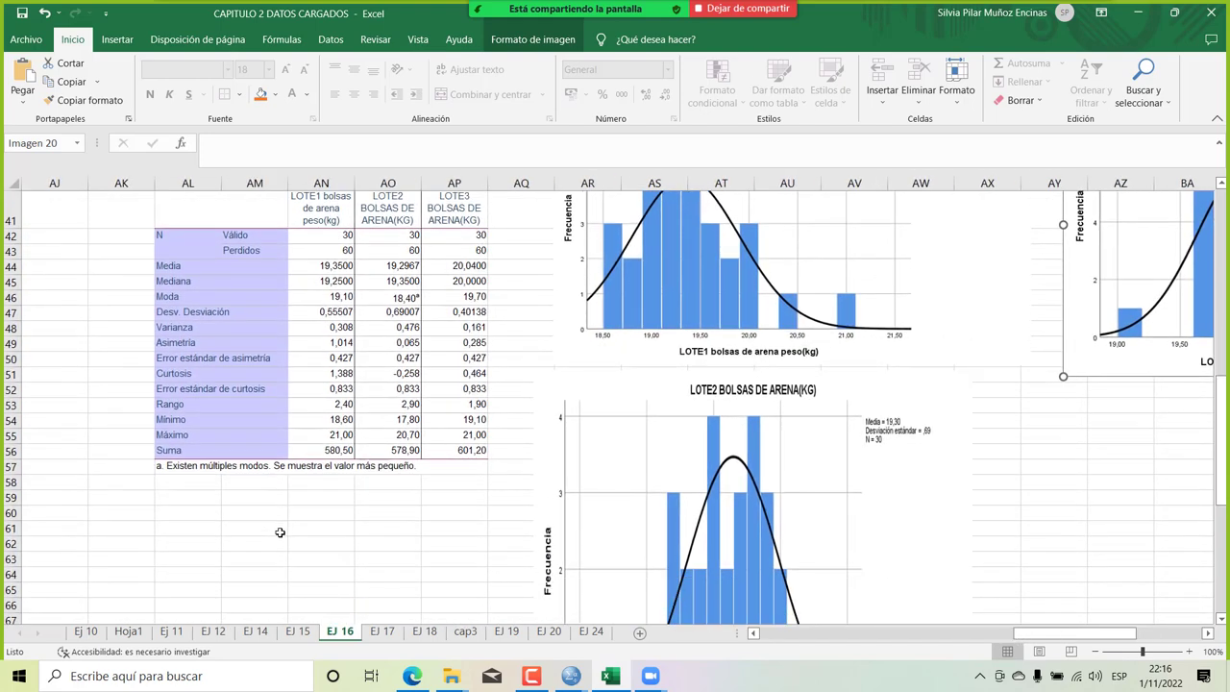
click(201, 518)
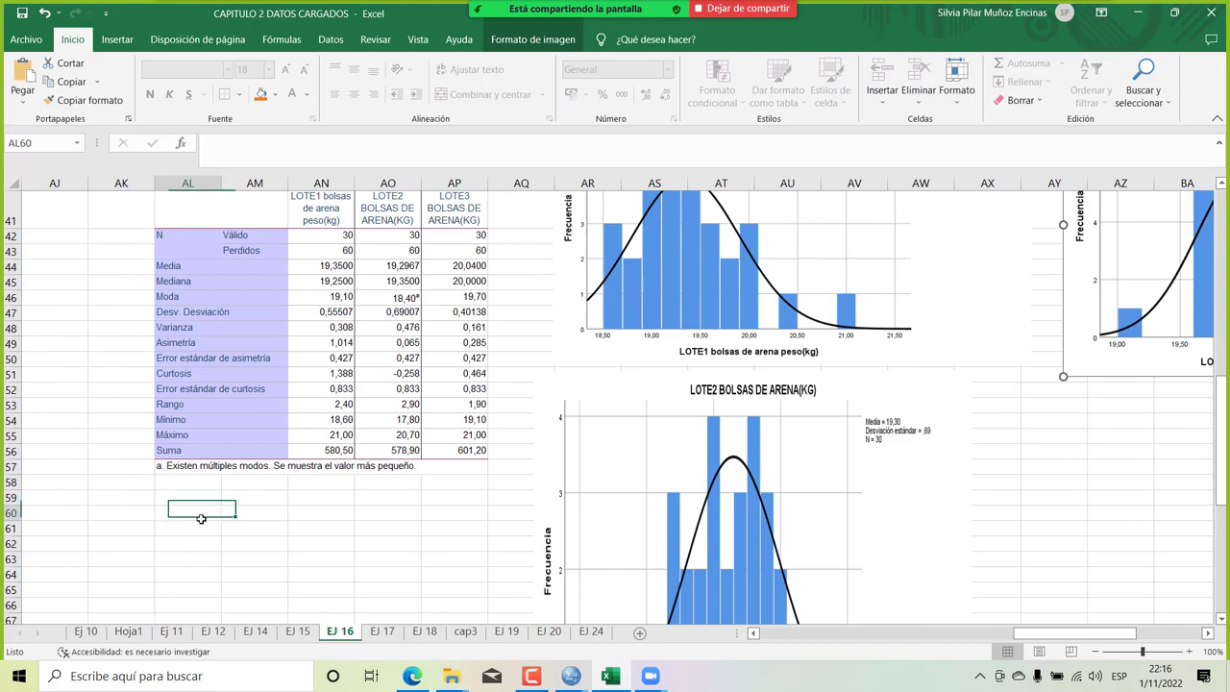
Switch to the textbook PDF in Edge and reread the questions of exercise 16 on analysing each lot separately.
click(410, 677)
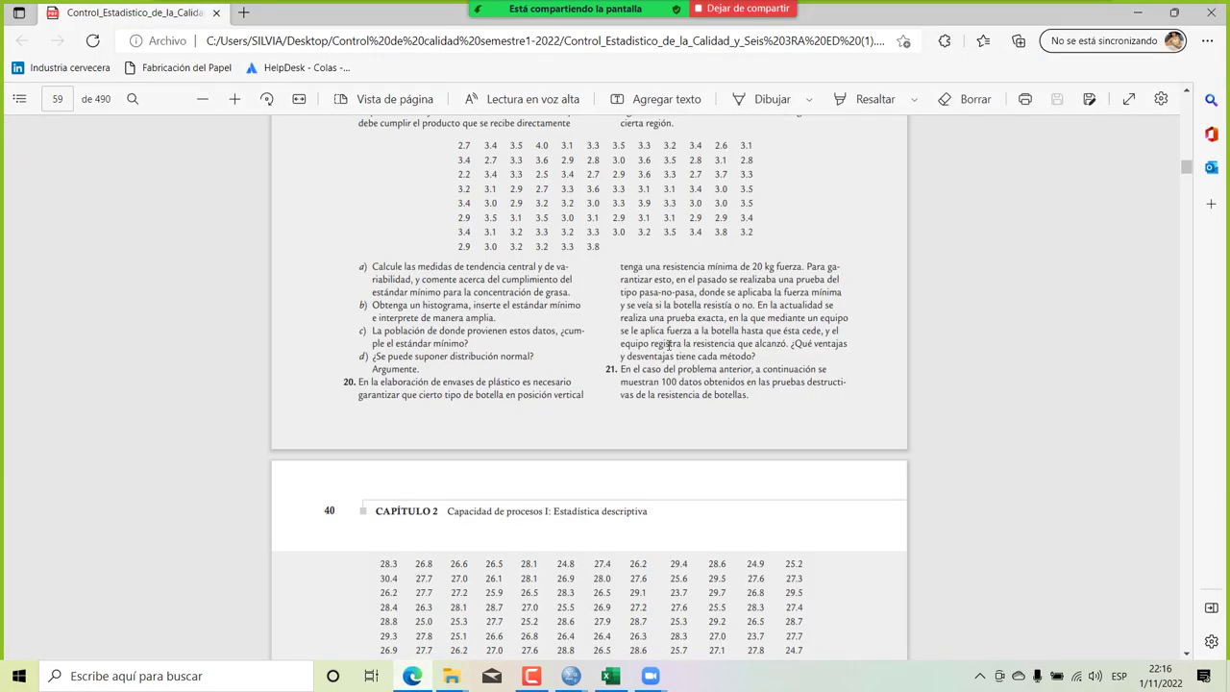
scroll(668, 345, down, 3)
scroll(668, 345, up, 10)
scroll(668, 345, up, 5)
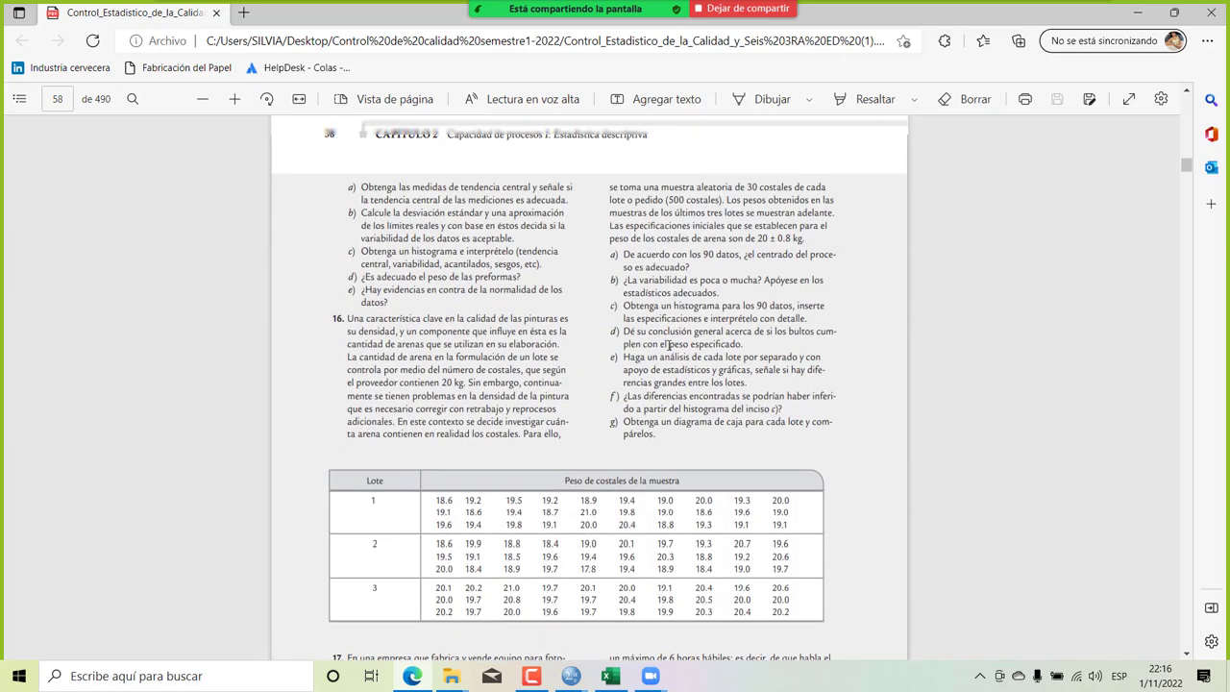
scroll(670, 345, up, 1)
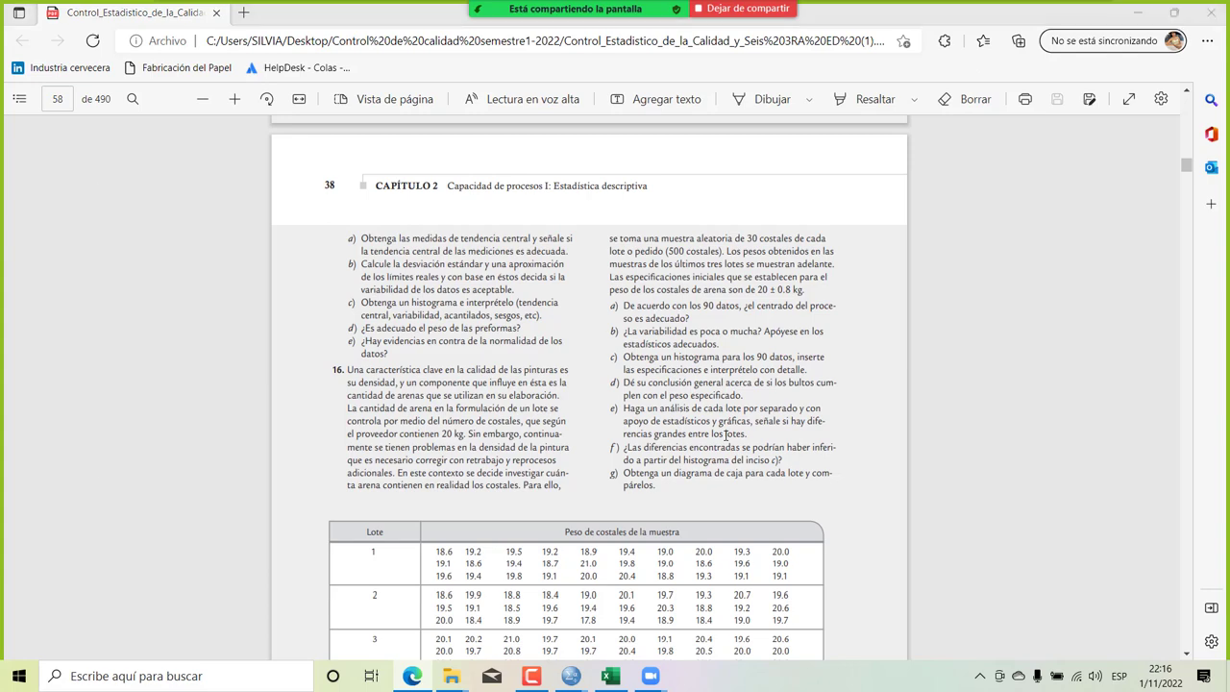
Return to Excel sheet EJ 16 and compare the means of the three lots in the Estadísticos table.
key(alt+Tab)
key(alt+Tab)
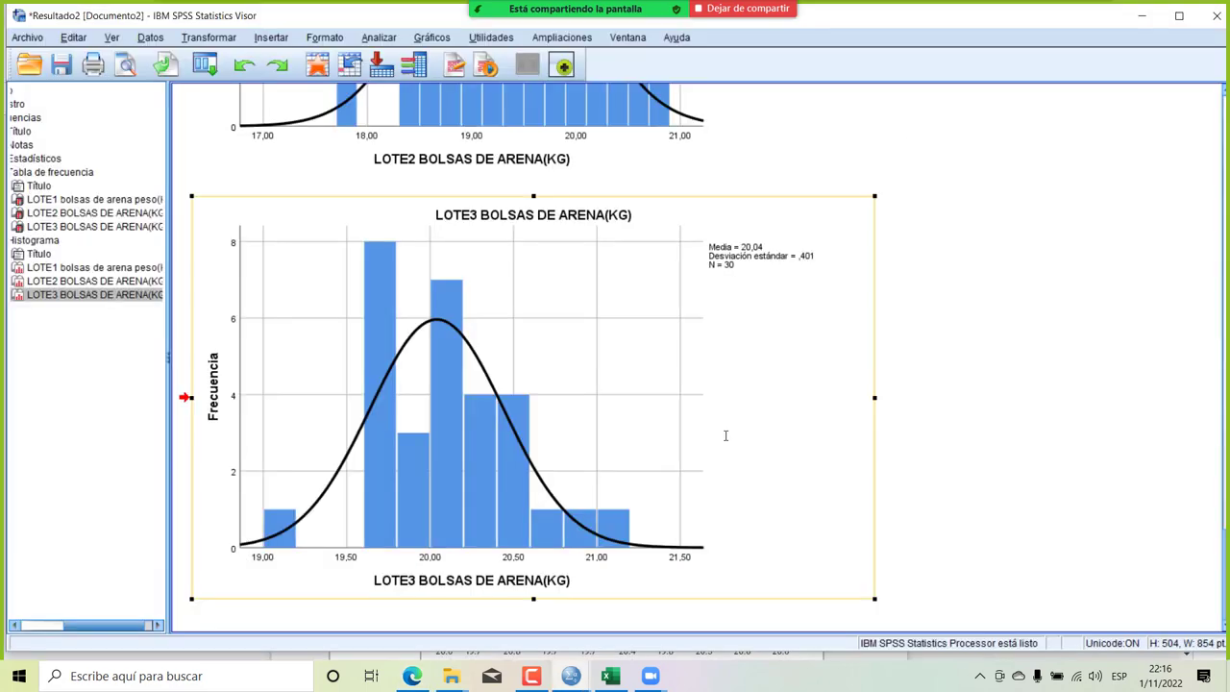
key(alt+Tab)
key(alt+Tab)
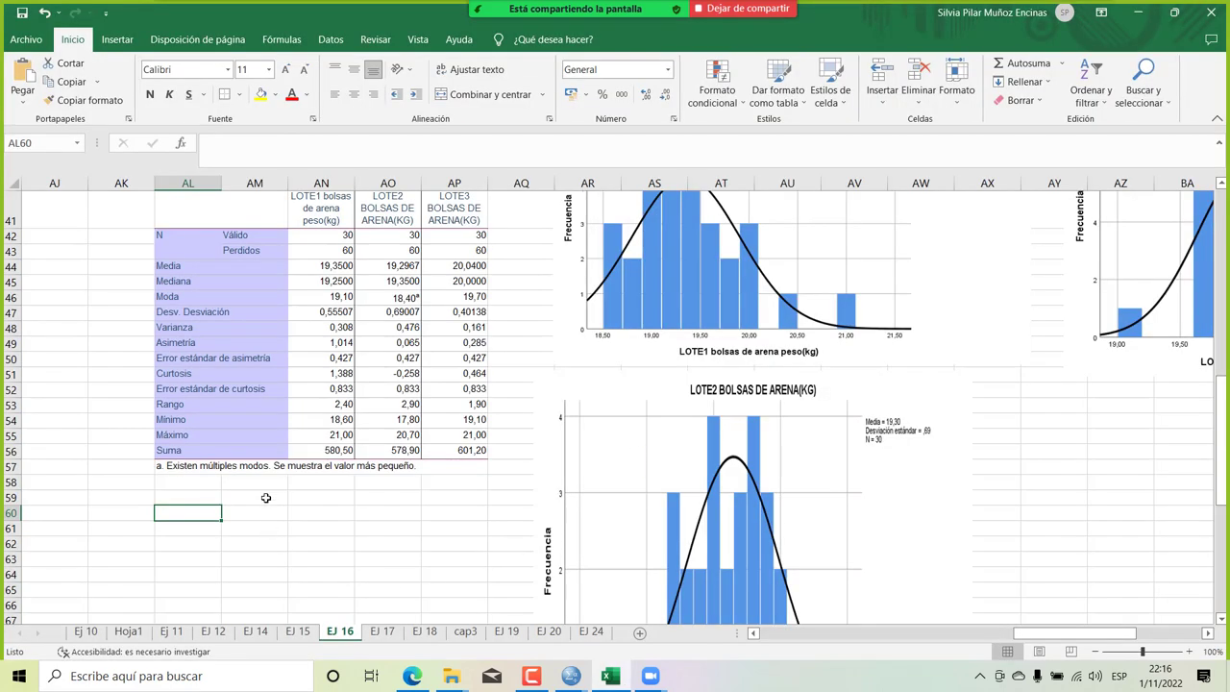
click(223, 520)
click(336, 265)
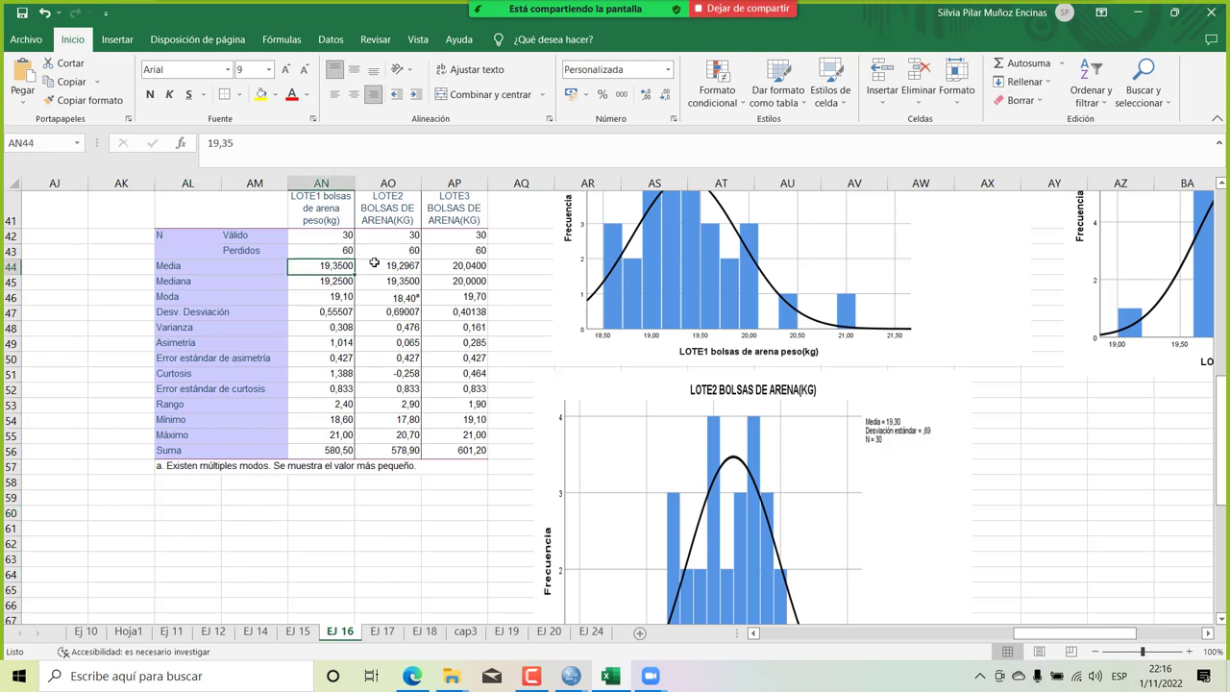
click(403, 266)
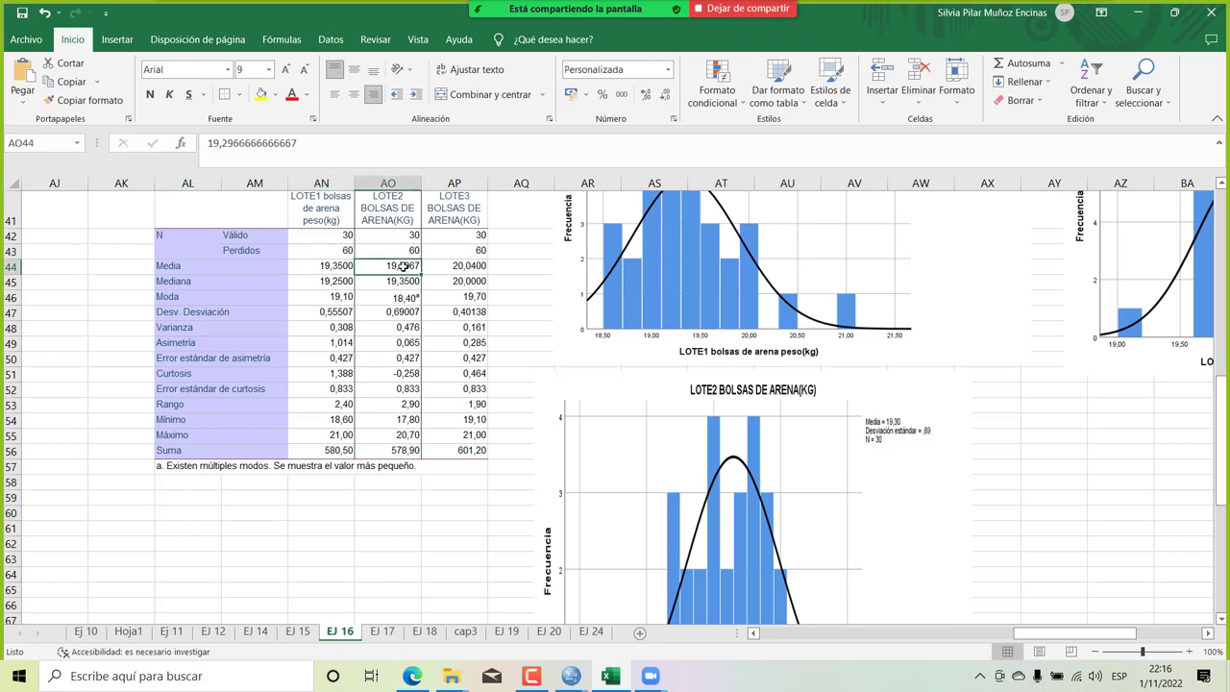
click(479, 270)
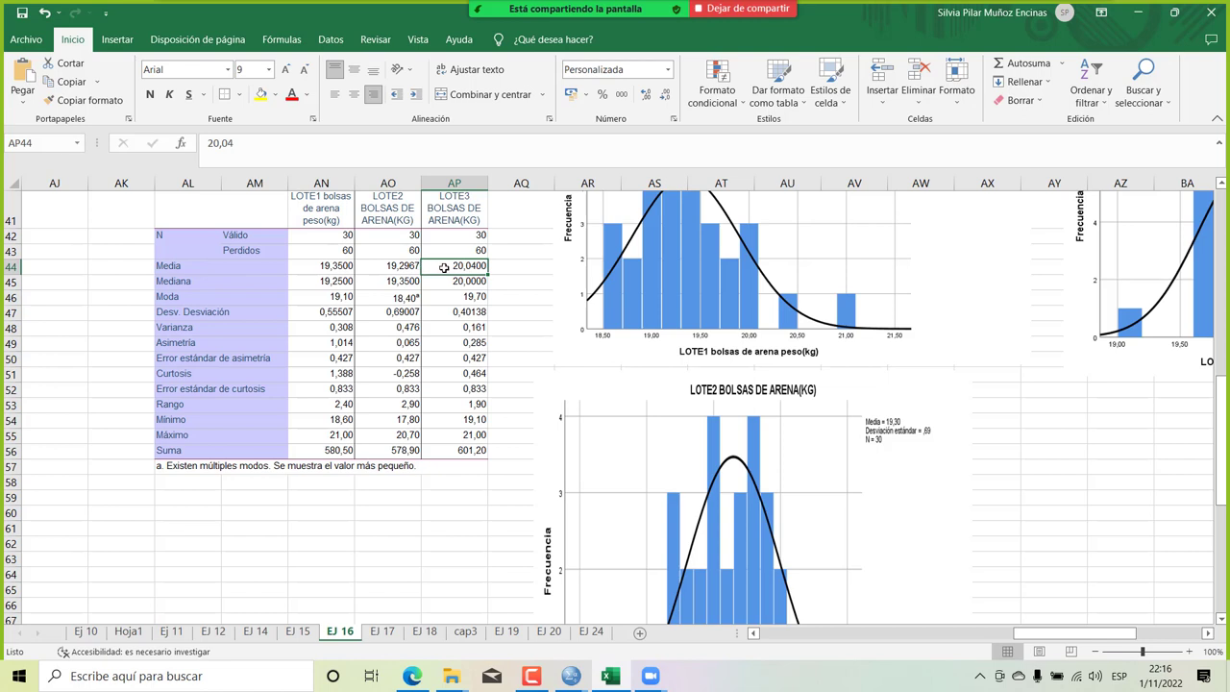
Compare the histograms of the three lots and check the LOTE1 median in the Estadísticos table.
scroll(686, 408, down, 3)
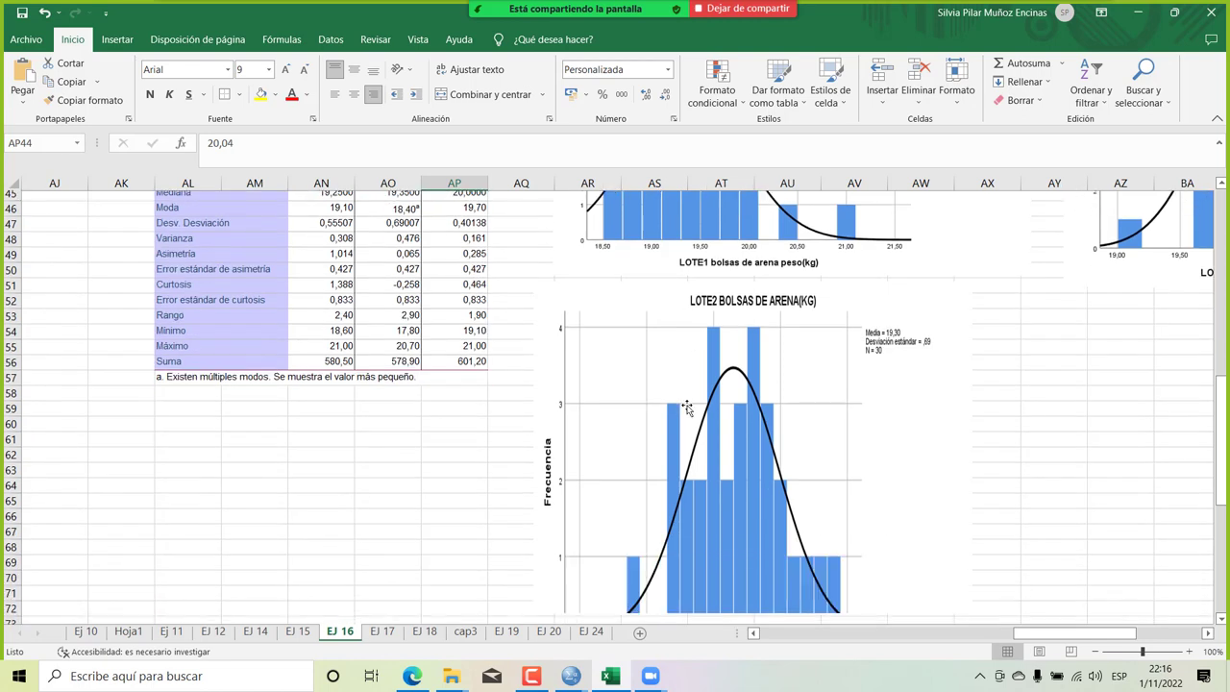
scroll(687, 407, down, 2)
scroll(686, 407, up, 6)
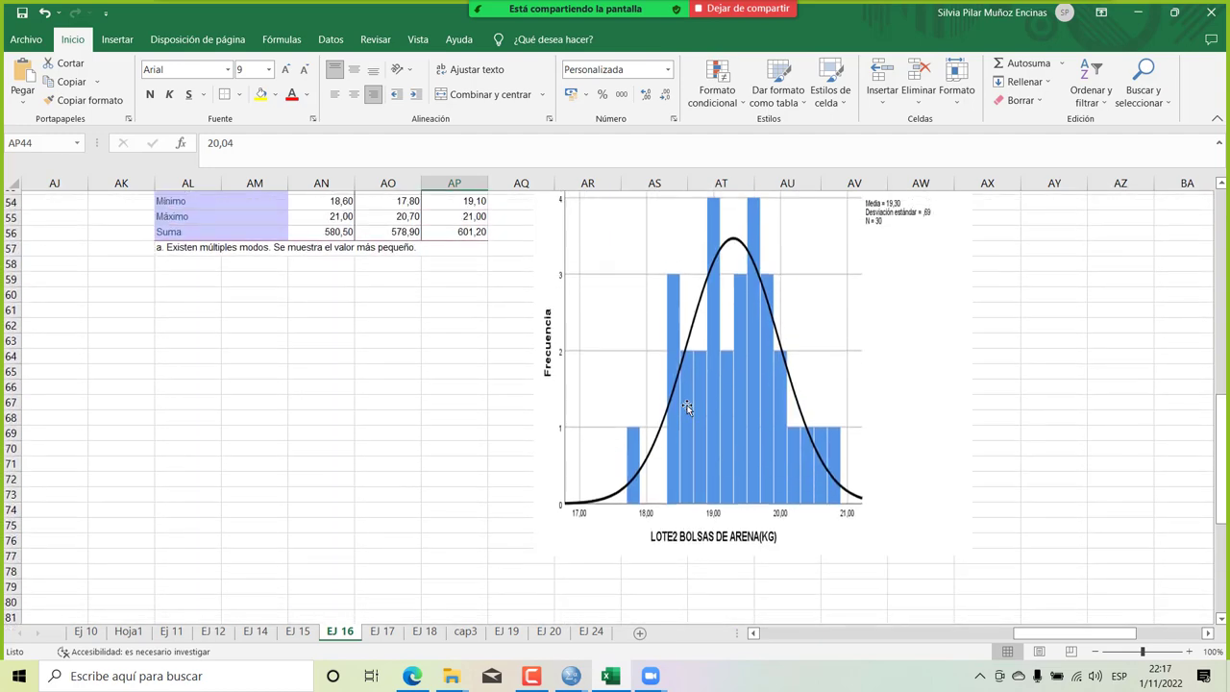
scroll(686, 407, right, 3)
scroll(686, 408, up, 2)
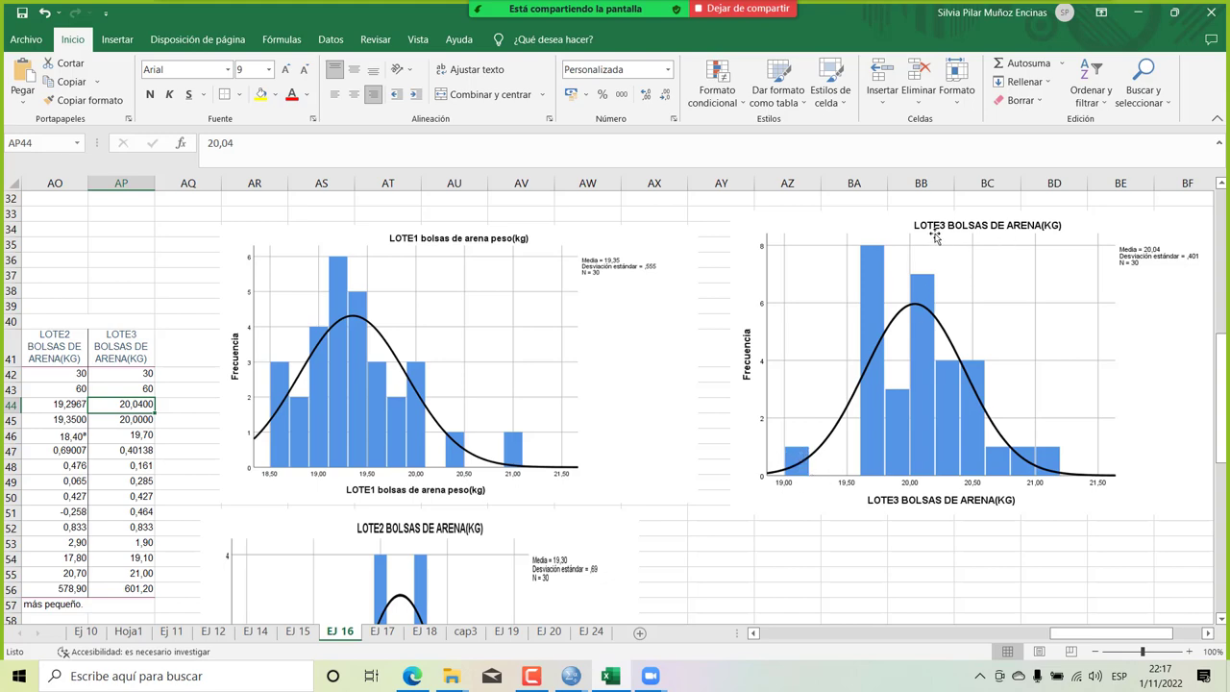
scroll(607, 360, left, 3)
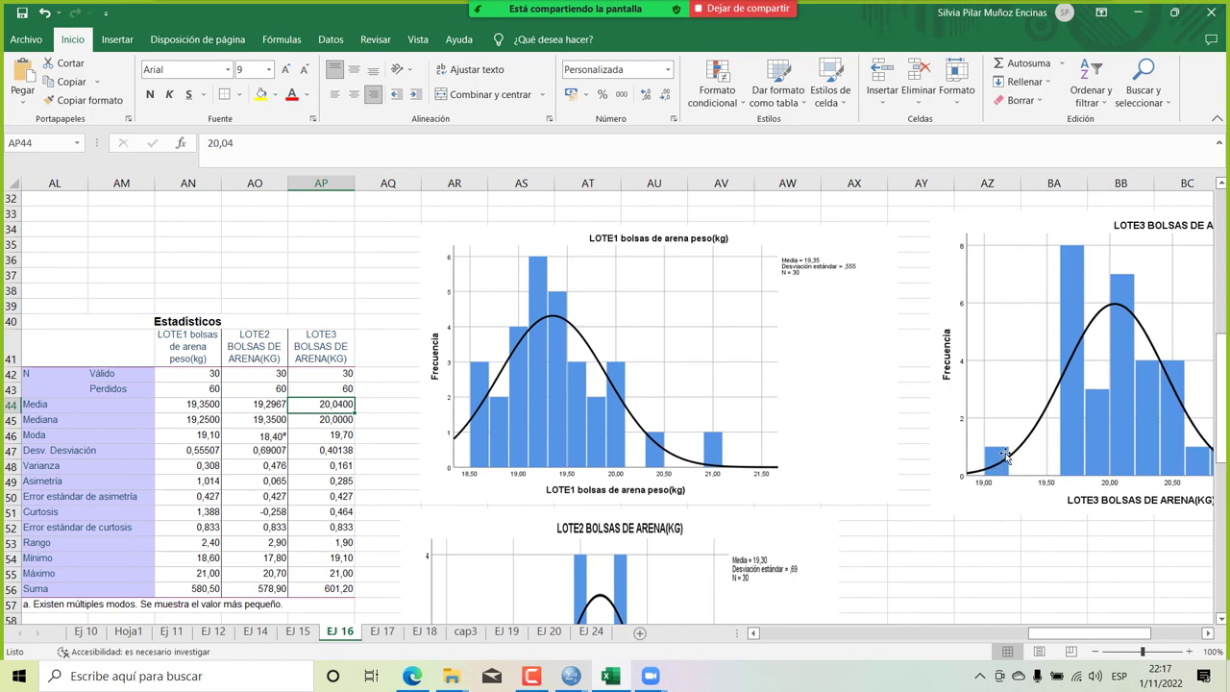
scroll(420, 469, left, 1)
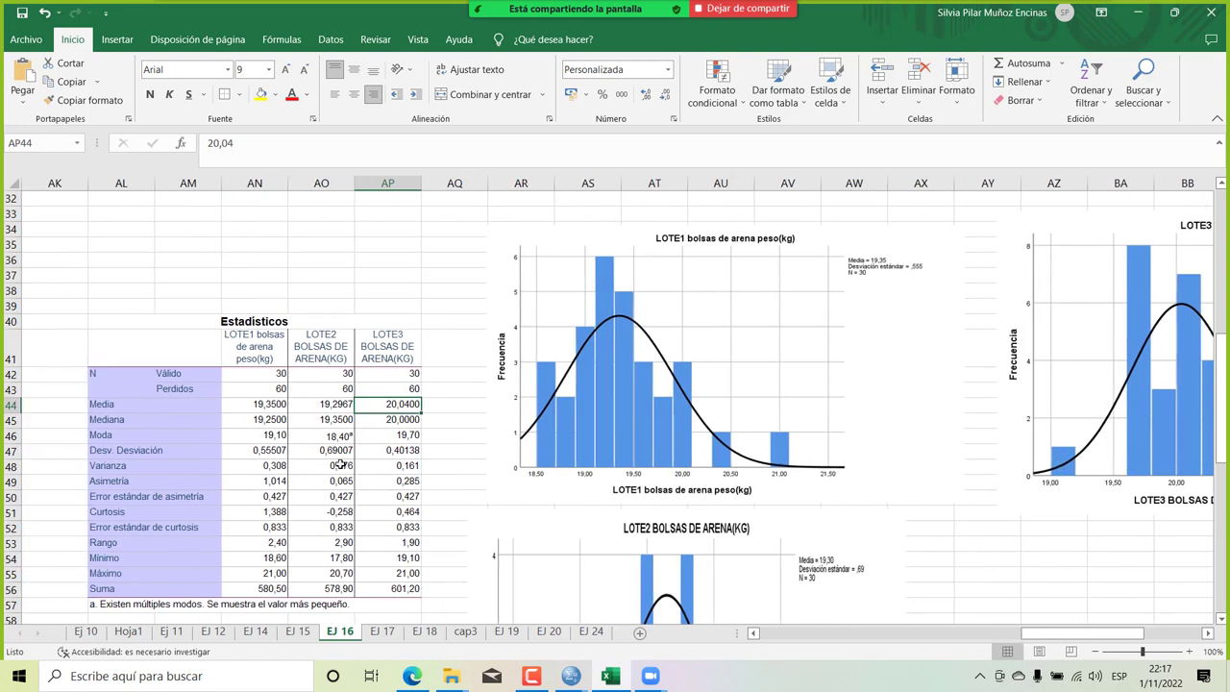
click(276, 420)
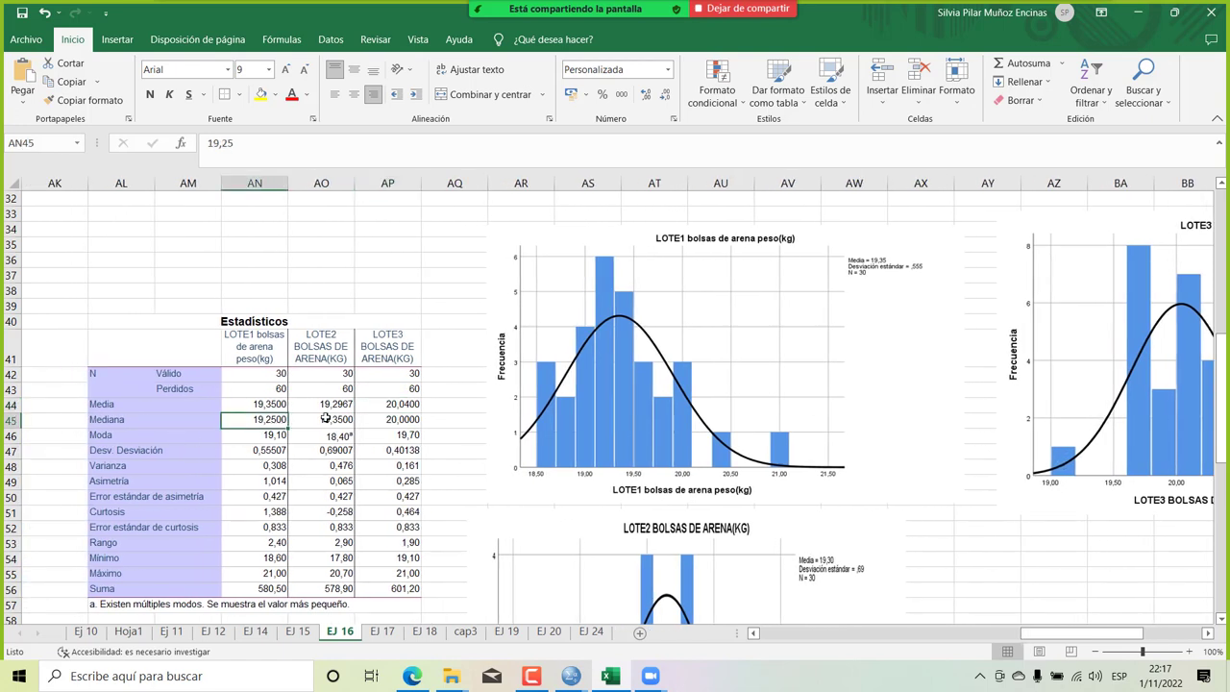
Check the LOTE2 and LOTE3 medians and compare the modes of the three lots in the Estadísticos table.
click(340, 420)
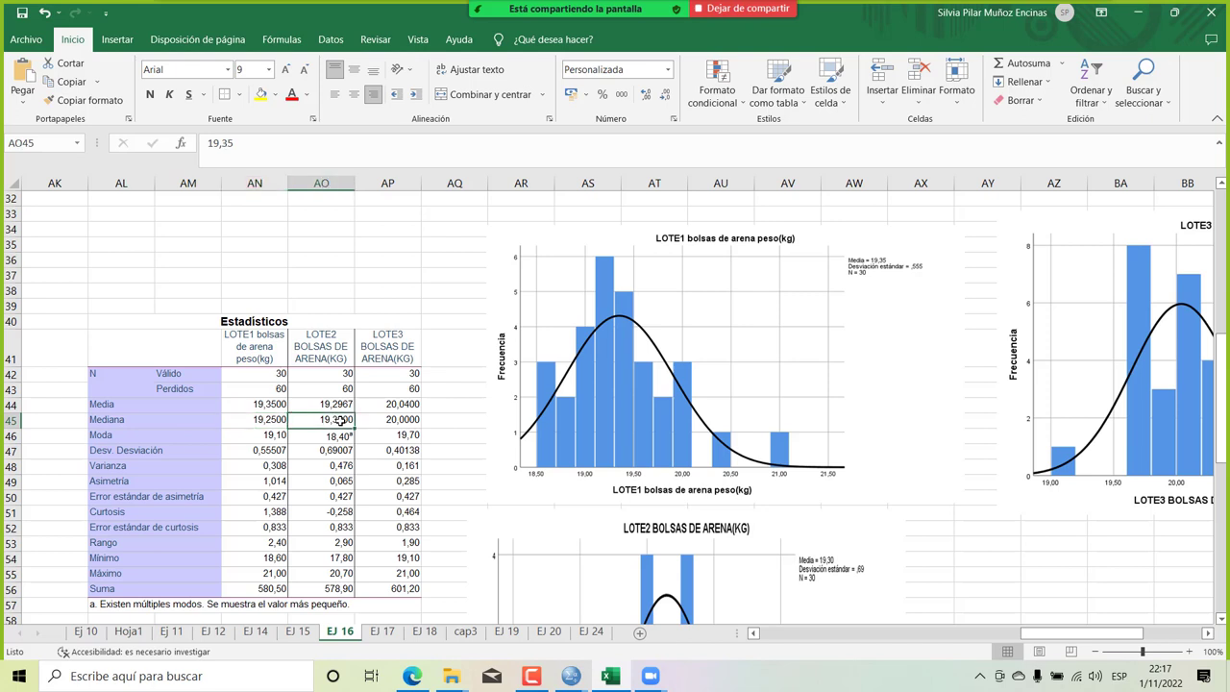
click(401, 420)
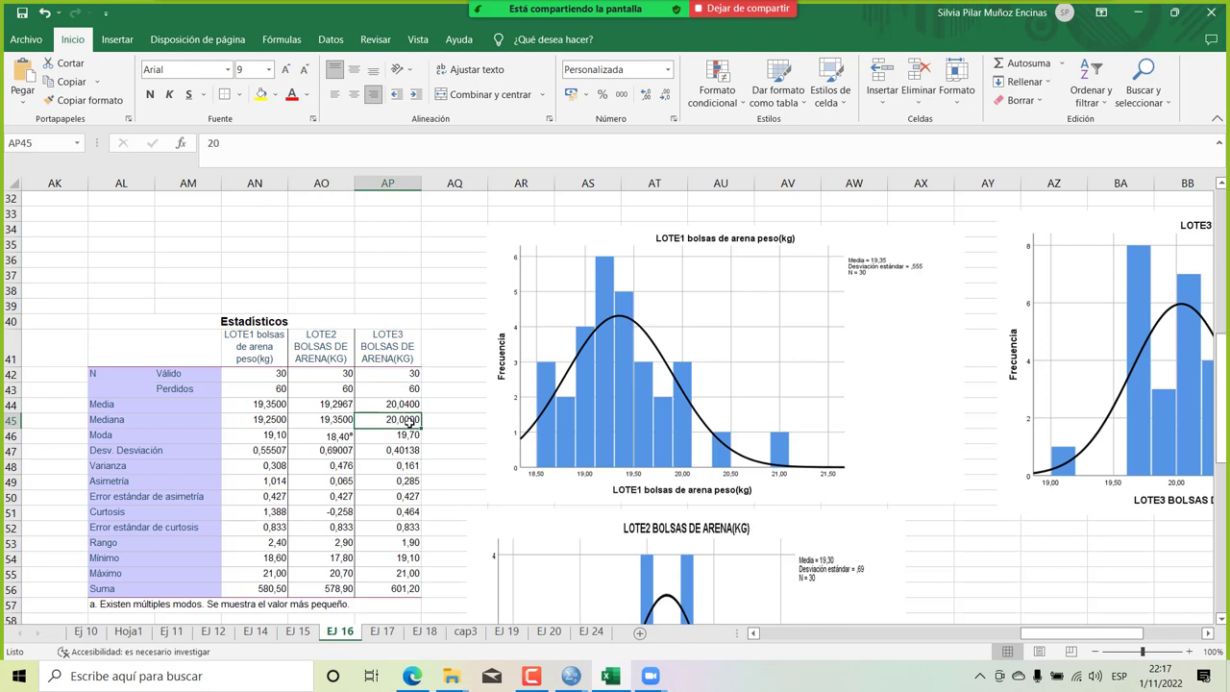
click(267, 437)
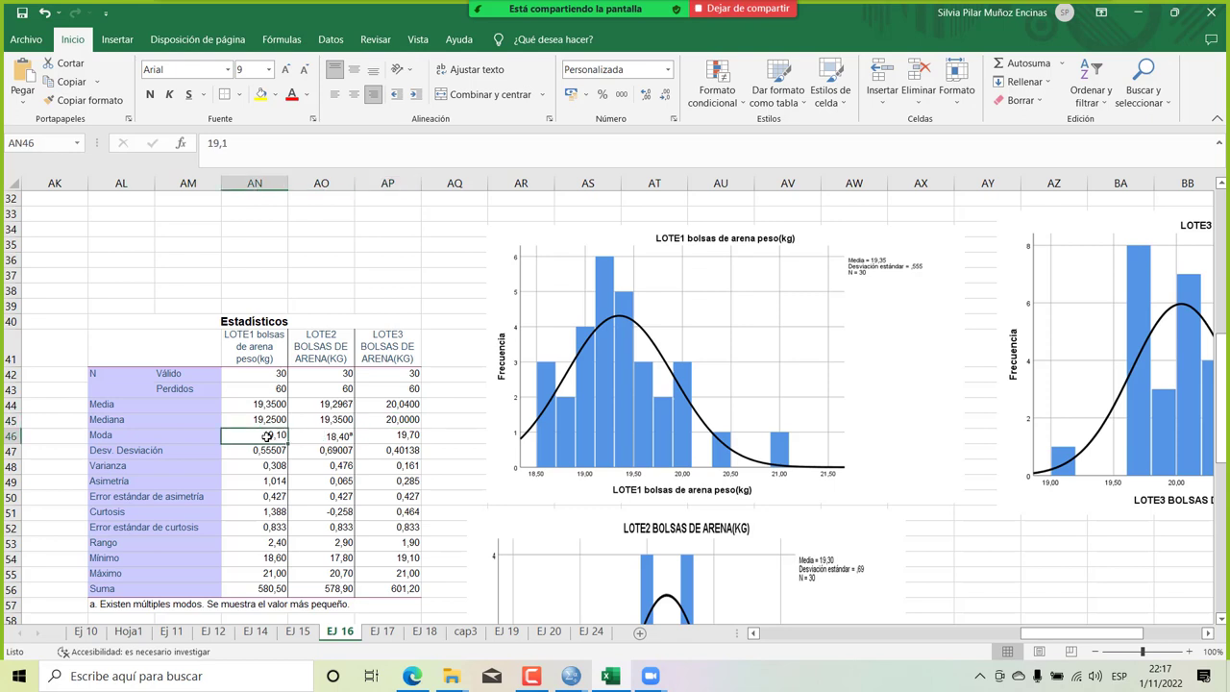
click(333, 440)
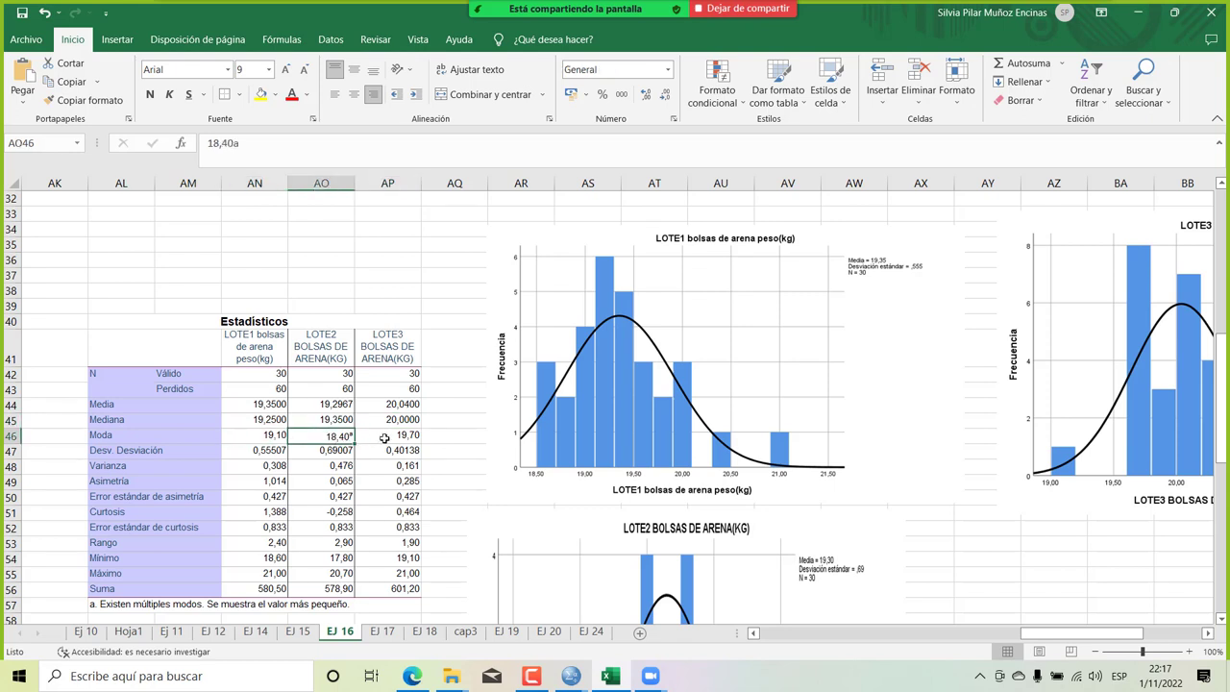
click(384, 438)
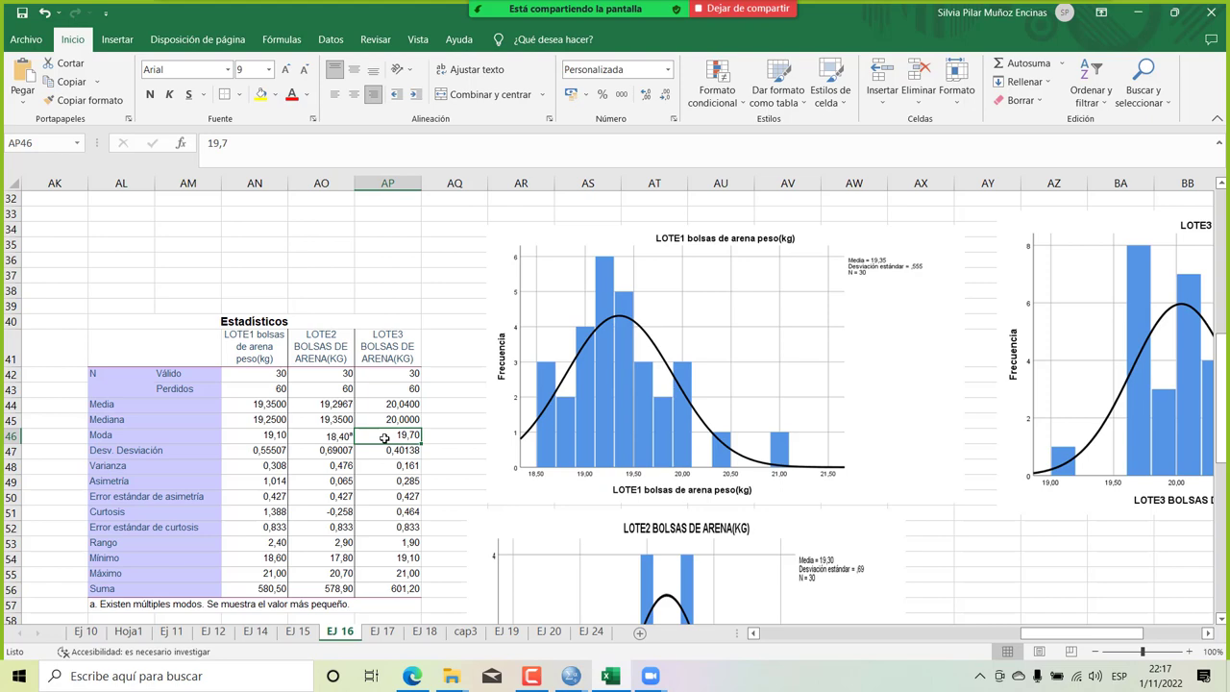
Compare the skewness (Asimetría) values of the three lots in the Estadísticos table.
scroll(384, 438, down, 2)
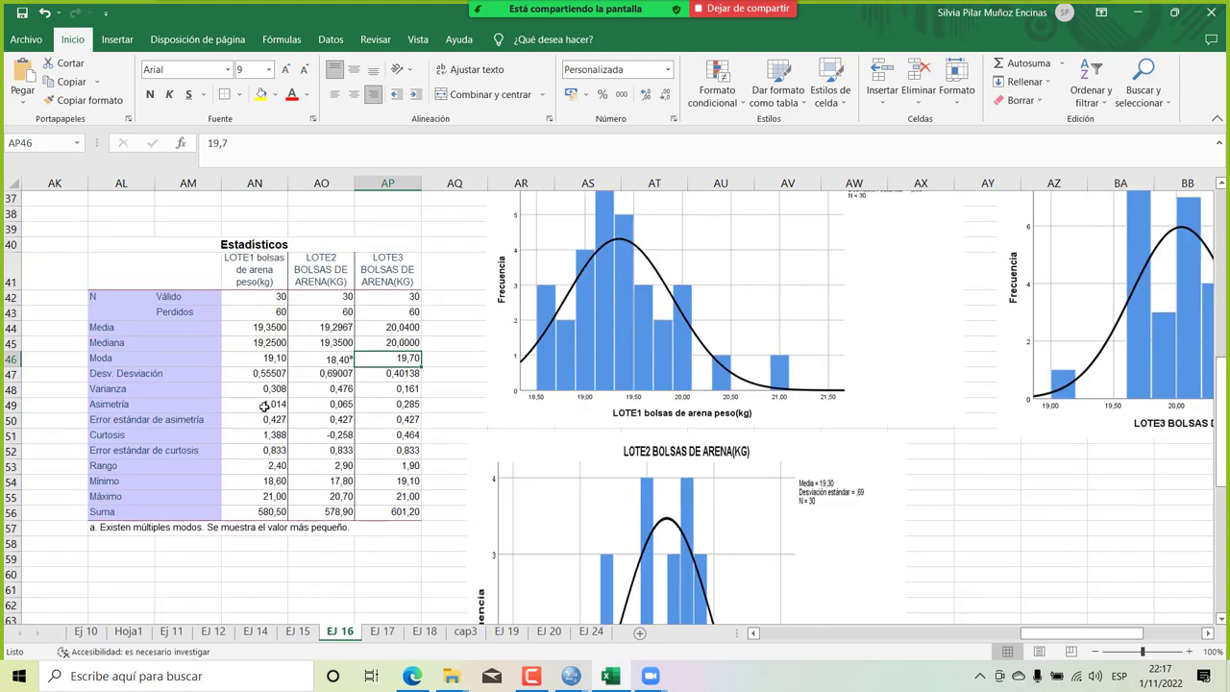
click(267, 407)
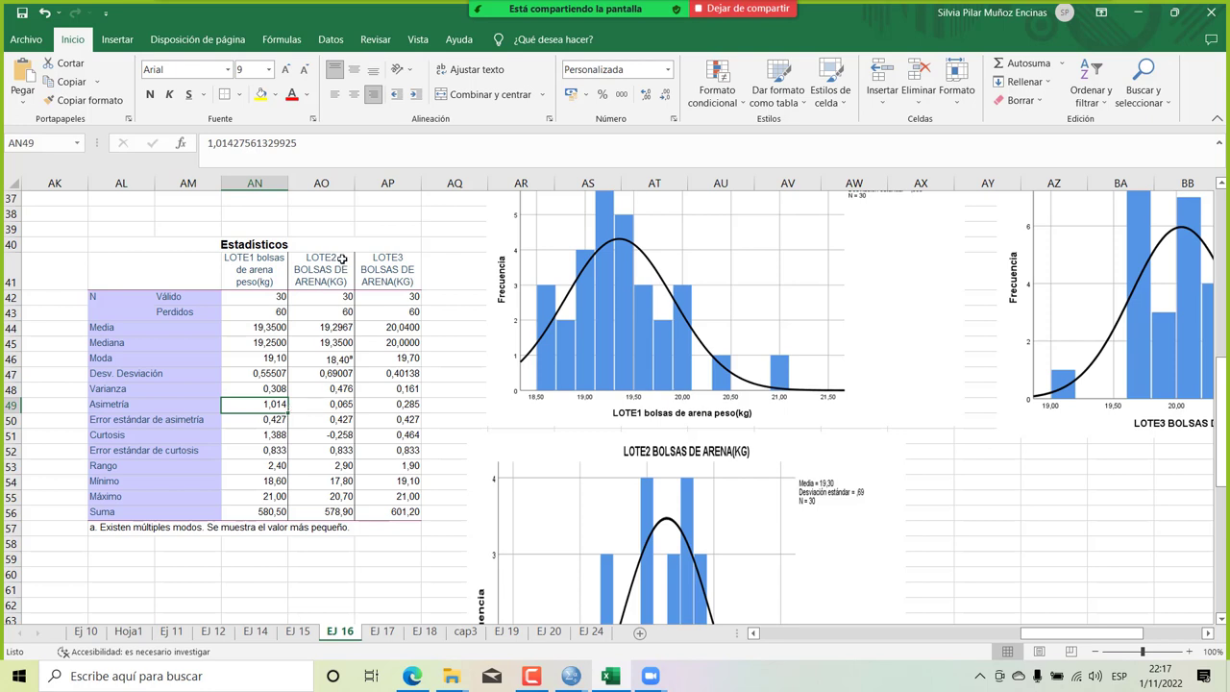
click(343, 404)
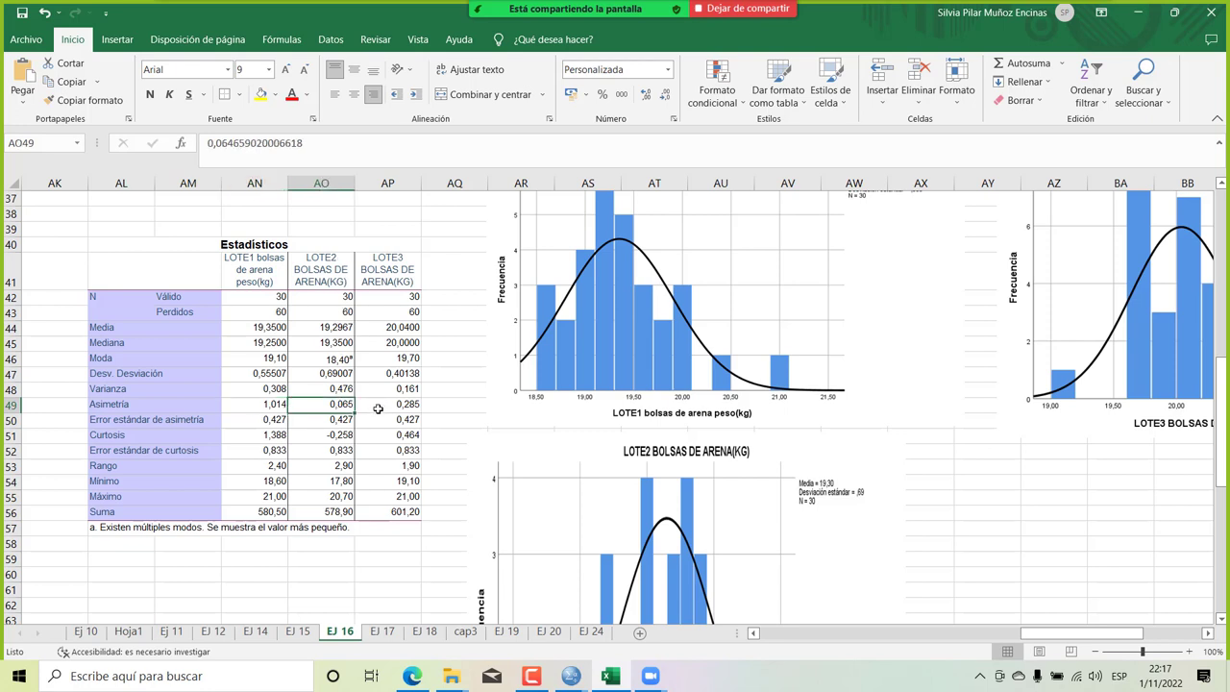
click(269, 407)
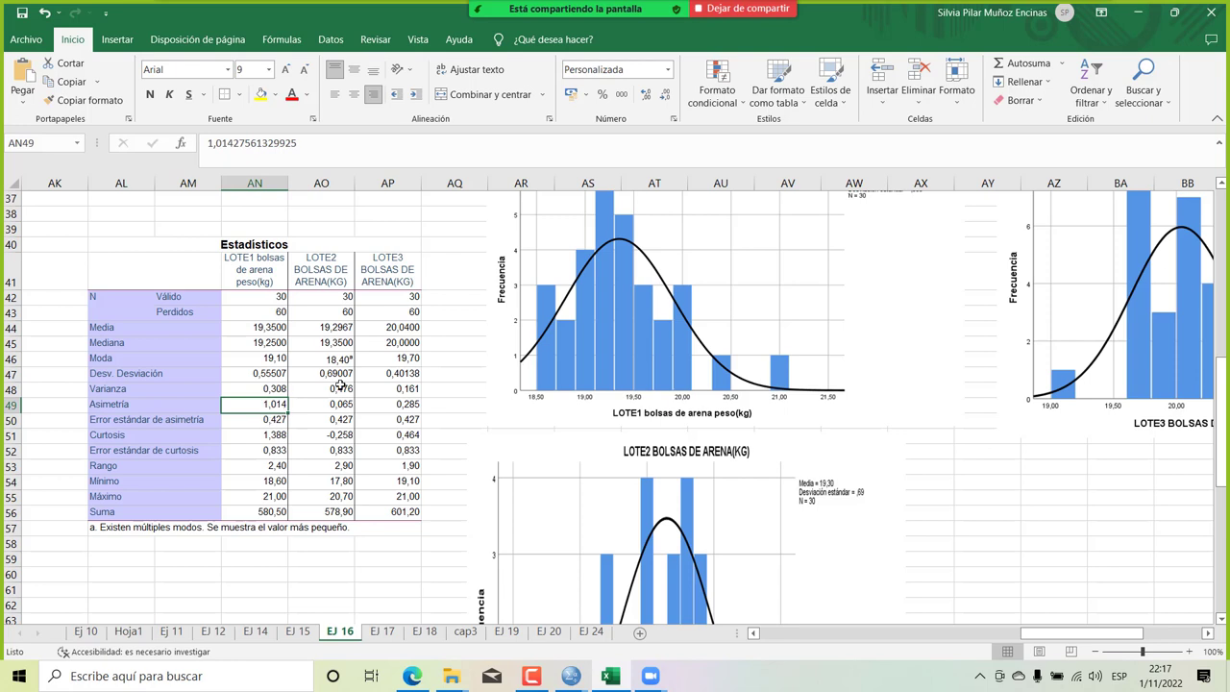
click(414, 406)
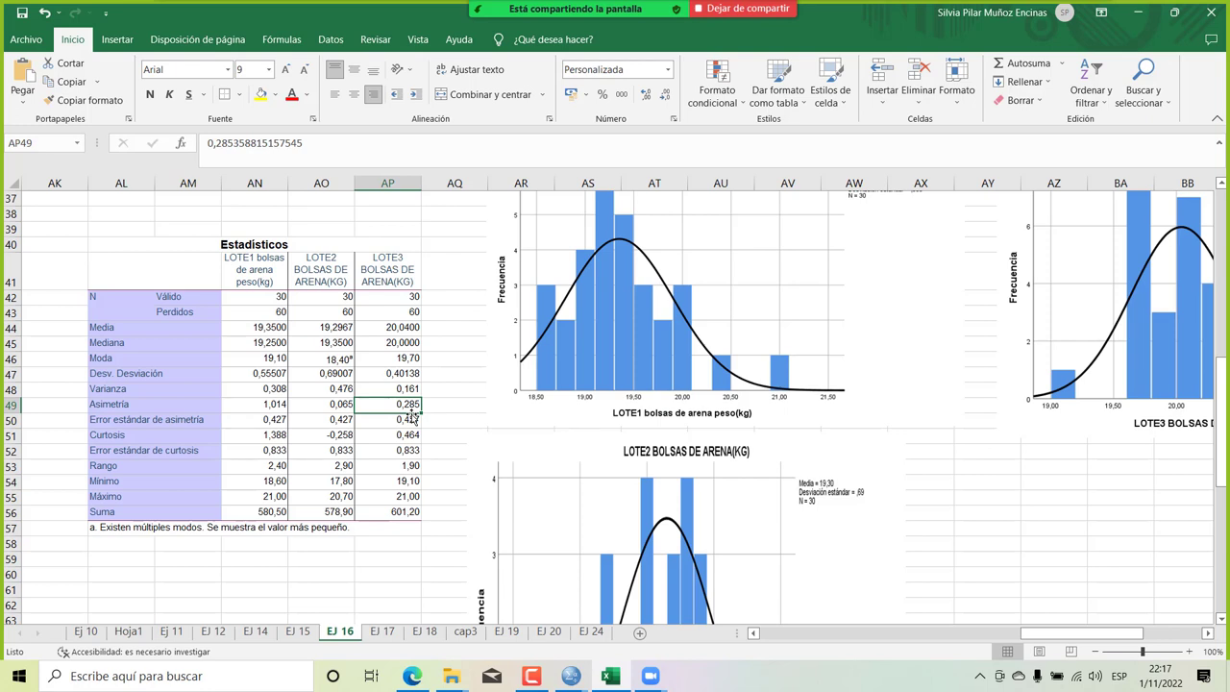
click(332, 404)
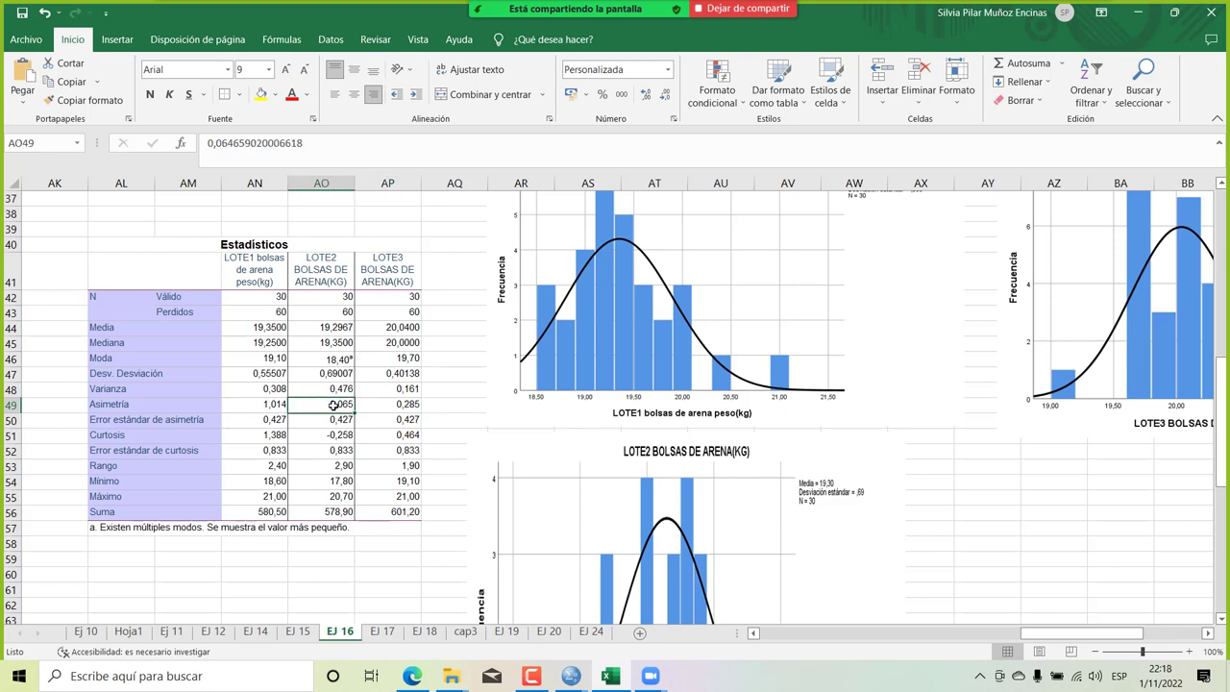
Examine the standard deviations (Desv. Desviación) of the lots, starting with LOTE1.
scroll(332, 405, down, 1)
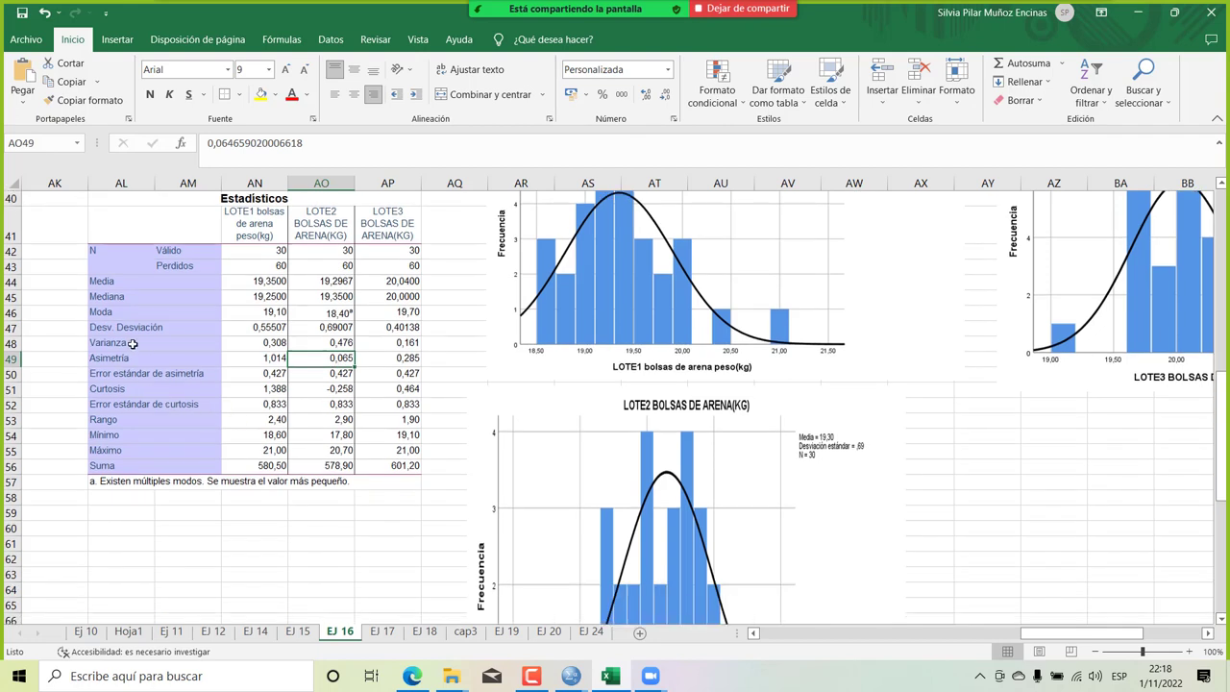
click(260, 327)
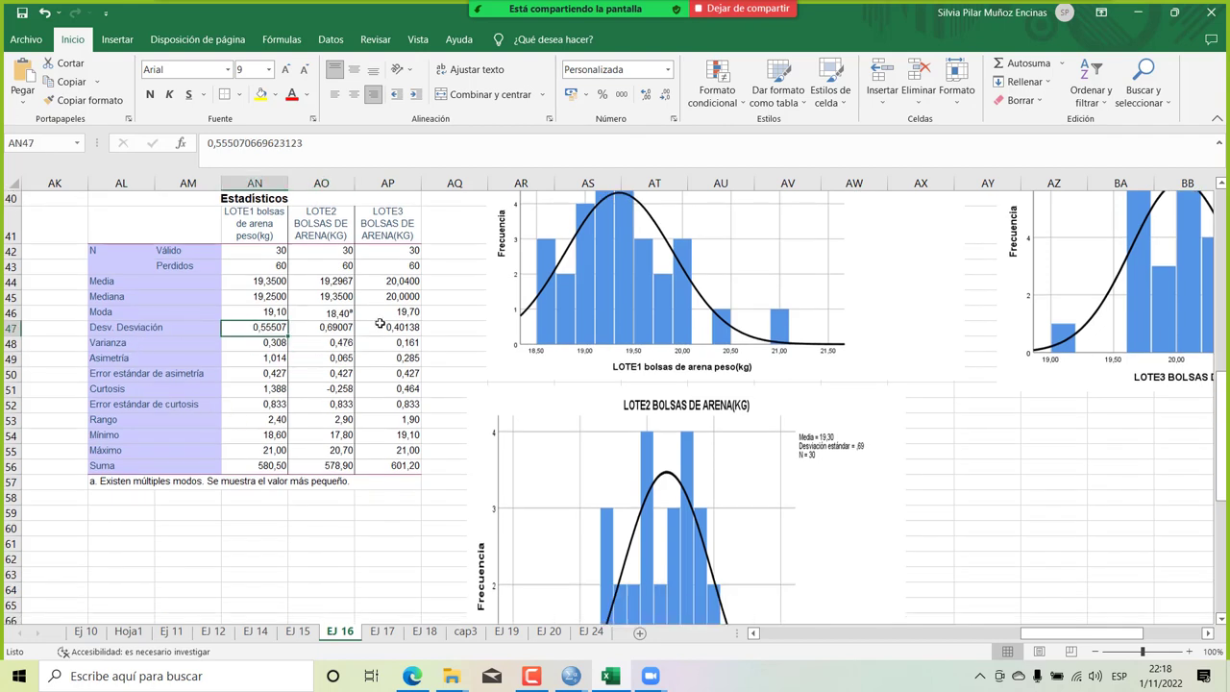
scroll(381, 323, up, 1)
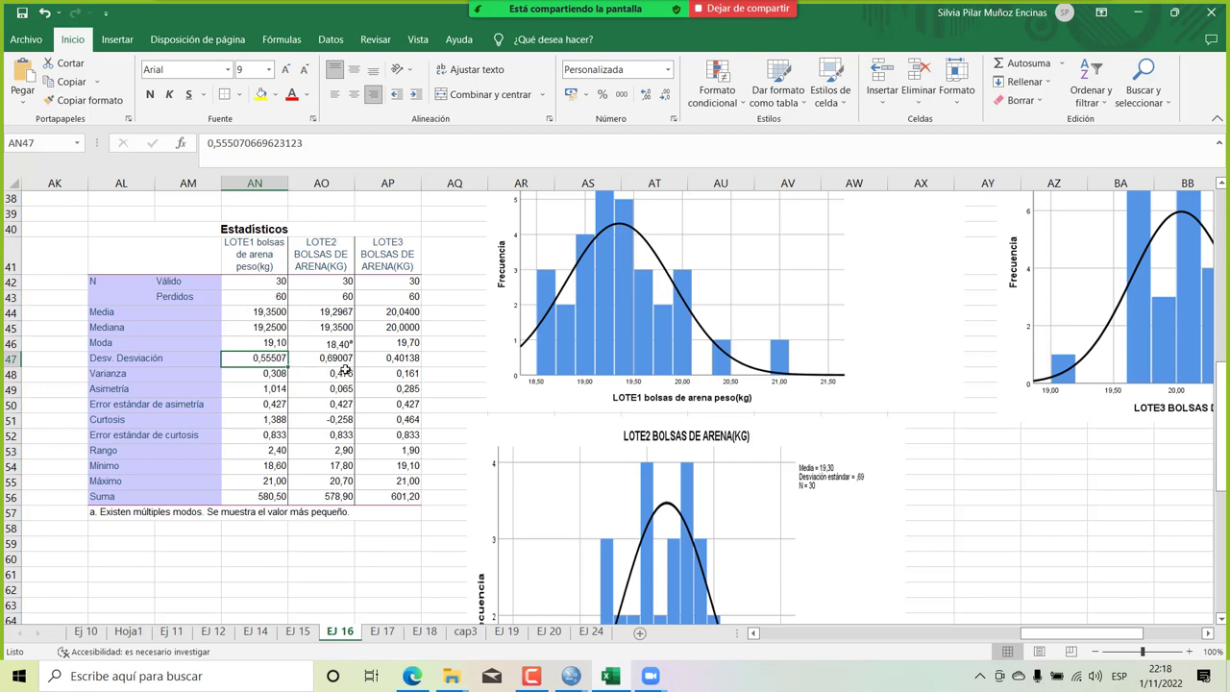
Start a note with the text "Se" in cell AL61, below the Estadísticos table.
click(412, 357)
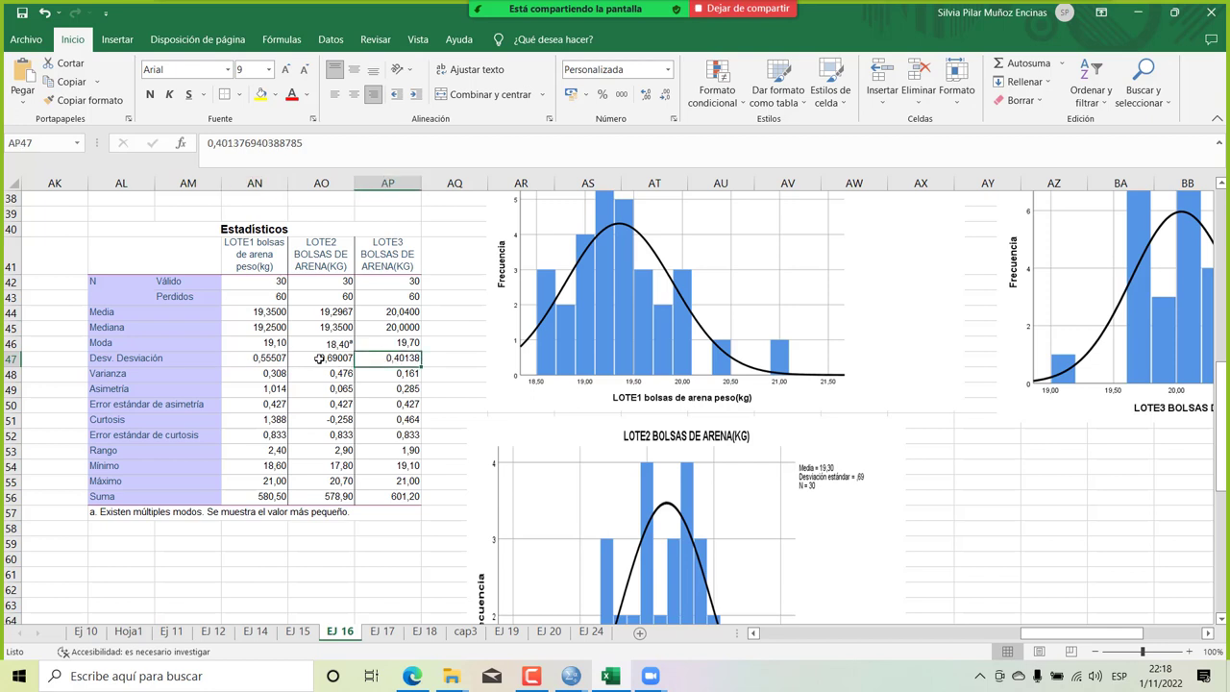
click(149, 572)
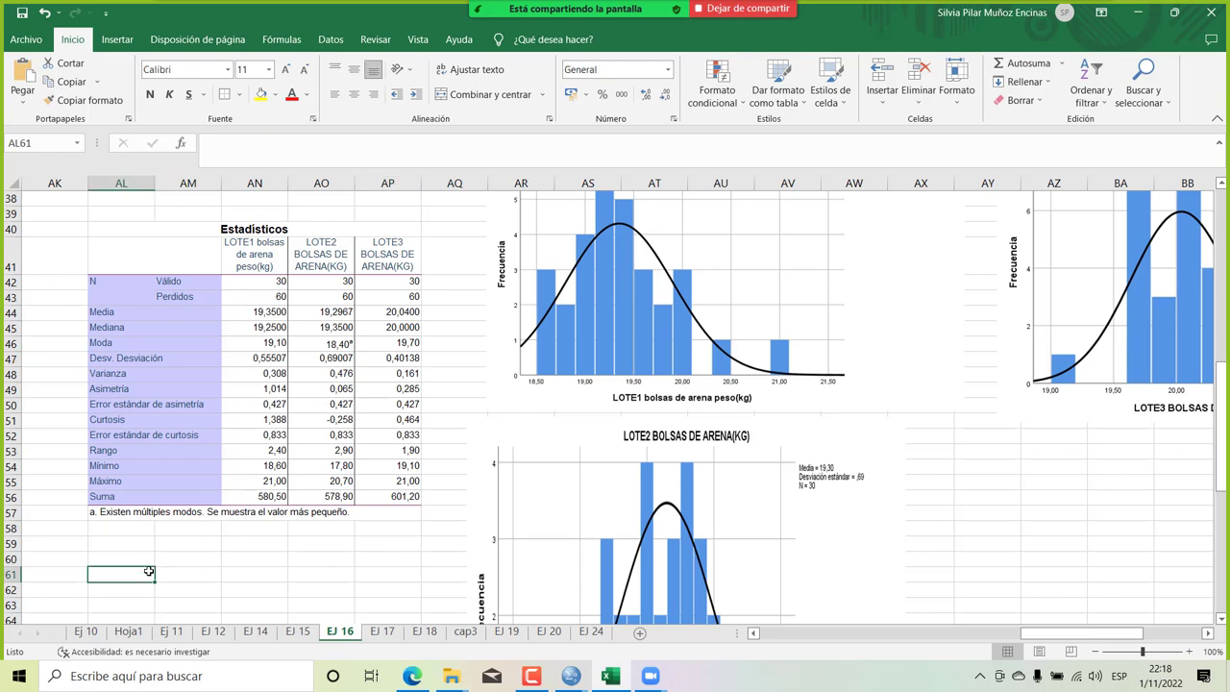
text(SE)
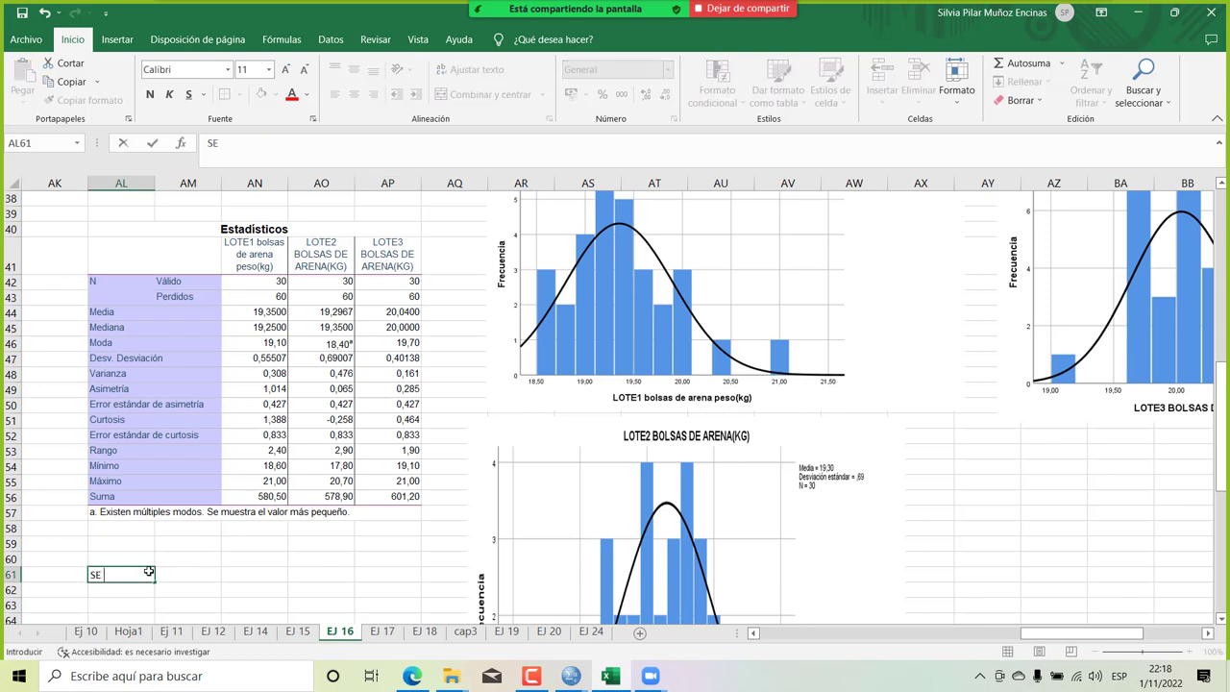
key(BackSpace)
Check the Perdidos values for LOTE1, LOTE2 and LOTE3 in the Estadísticos table.
click(197, 298)
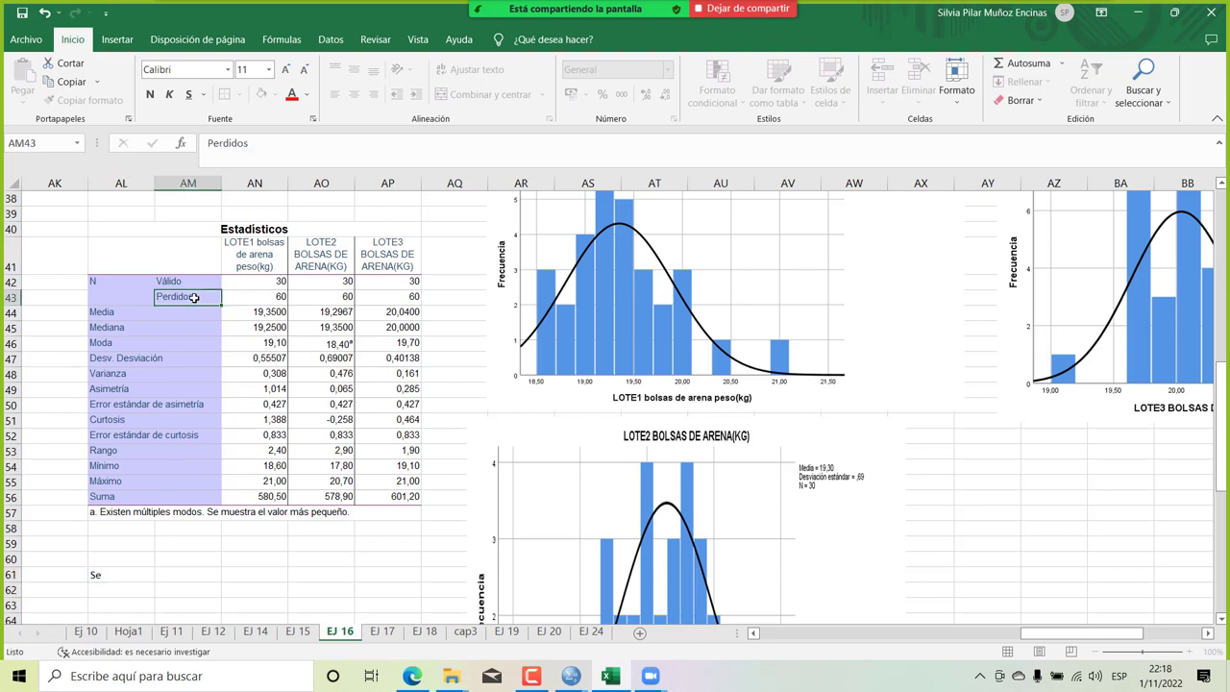
click(250, 300)
click(331, 298)
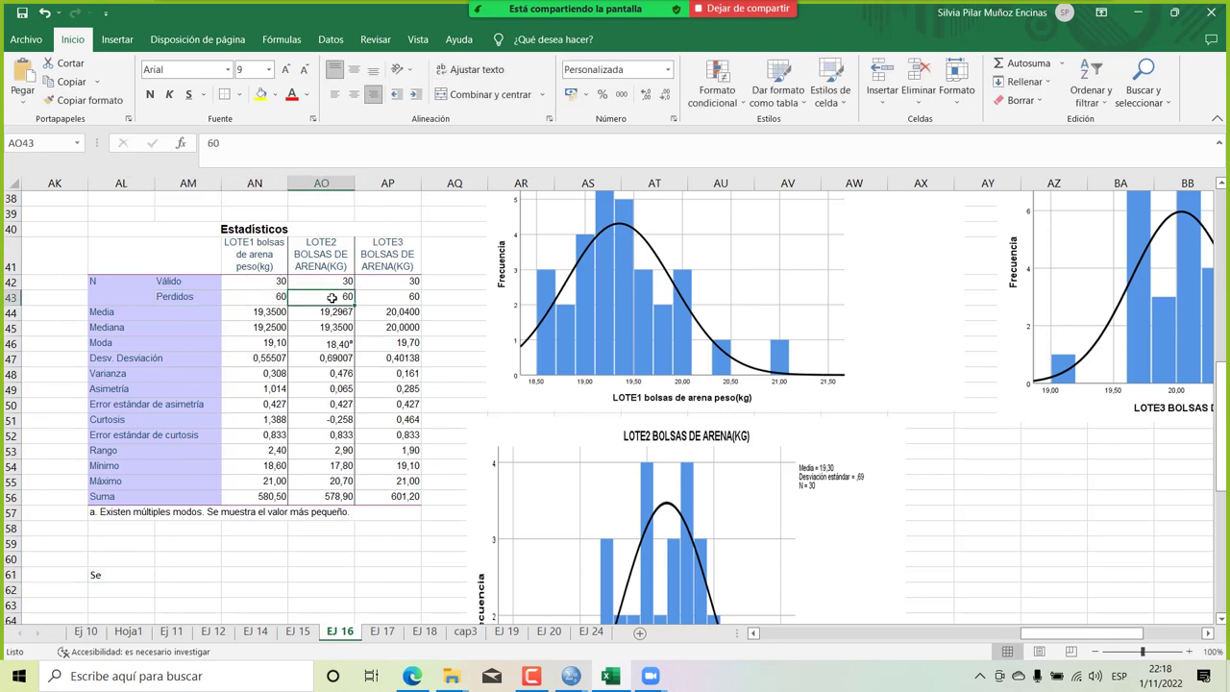
click(394, 299)
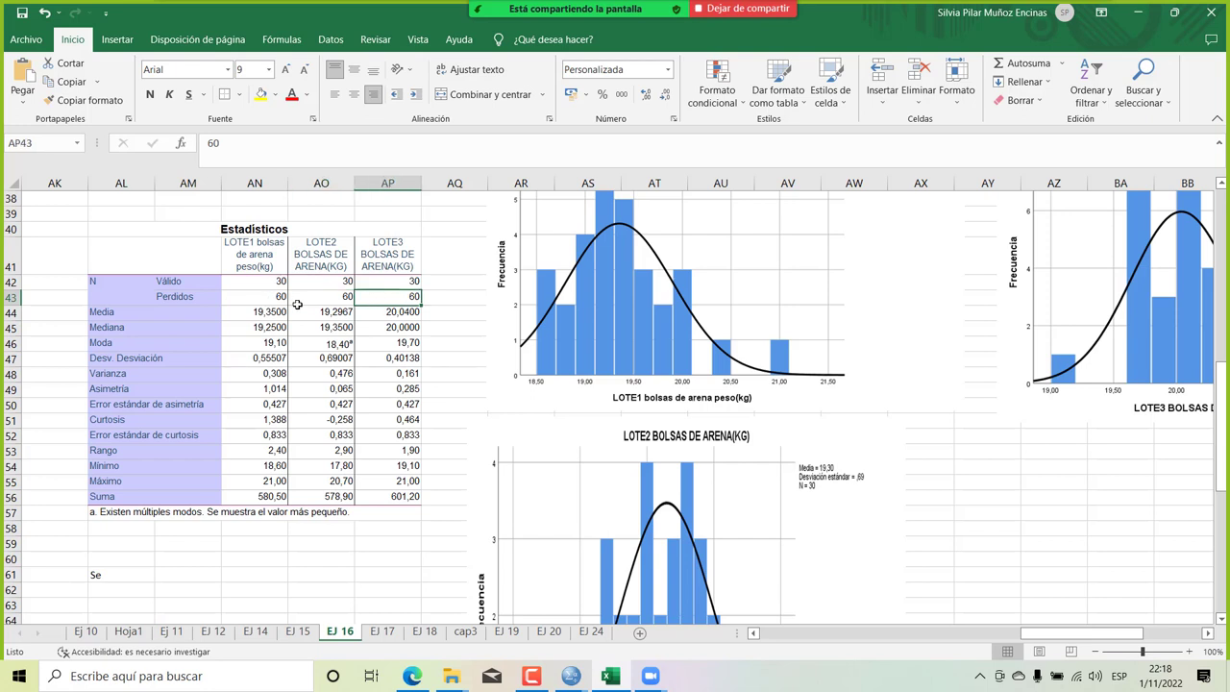
Switch to the SPSS results viewer and close Resultado2 without saving its contents.
key(alt+Tab)
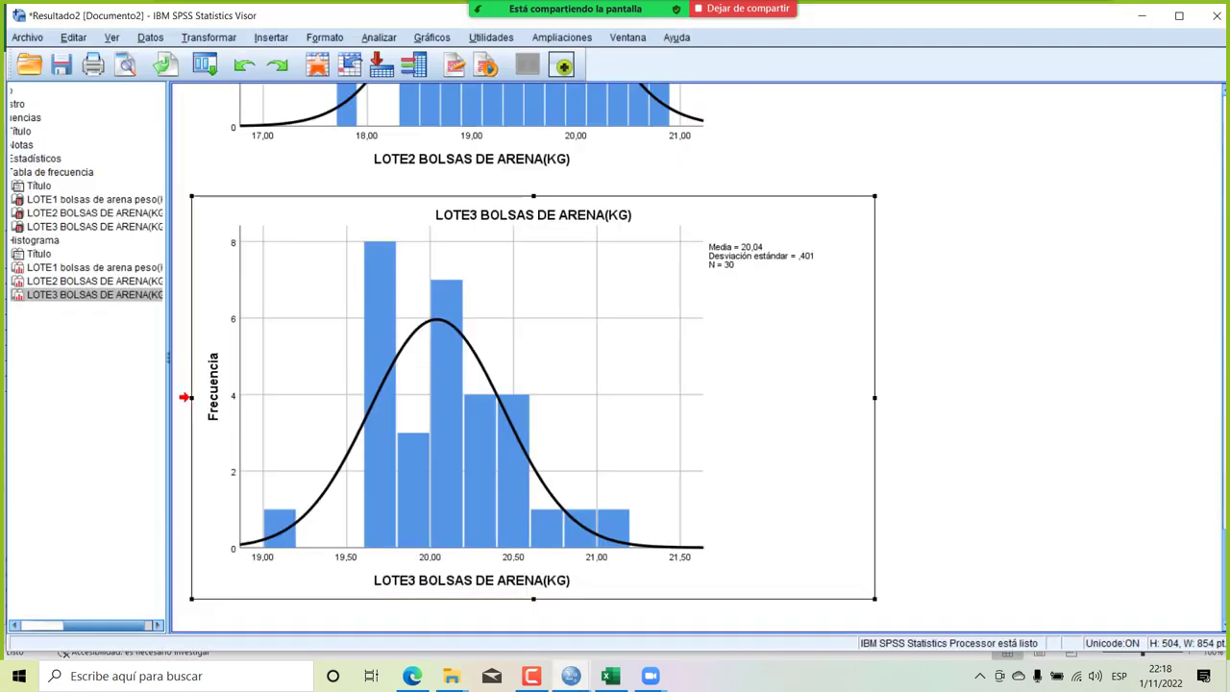
click(1215, 17)
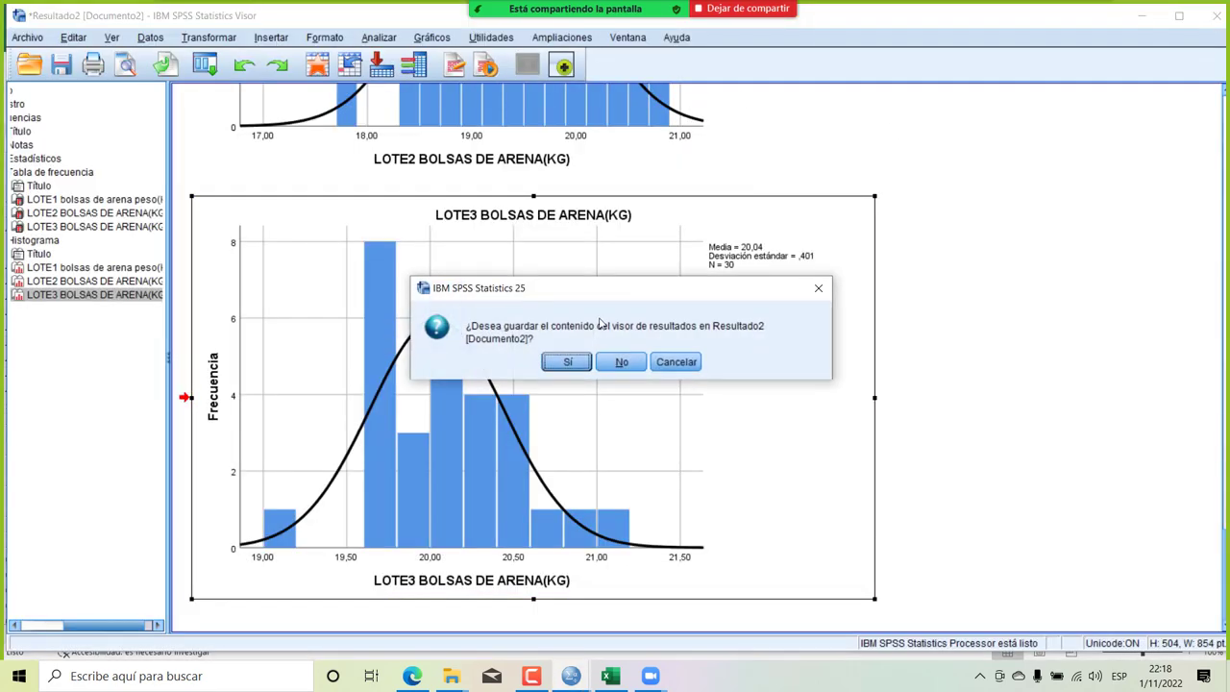
click(613, 364)
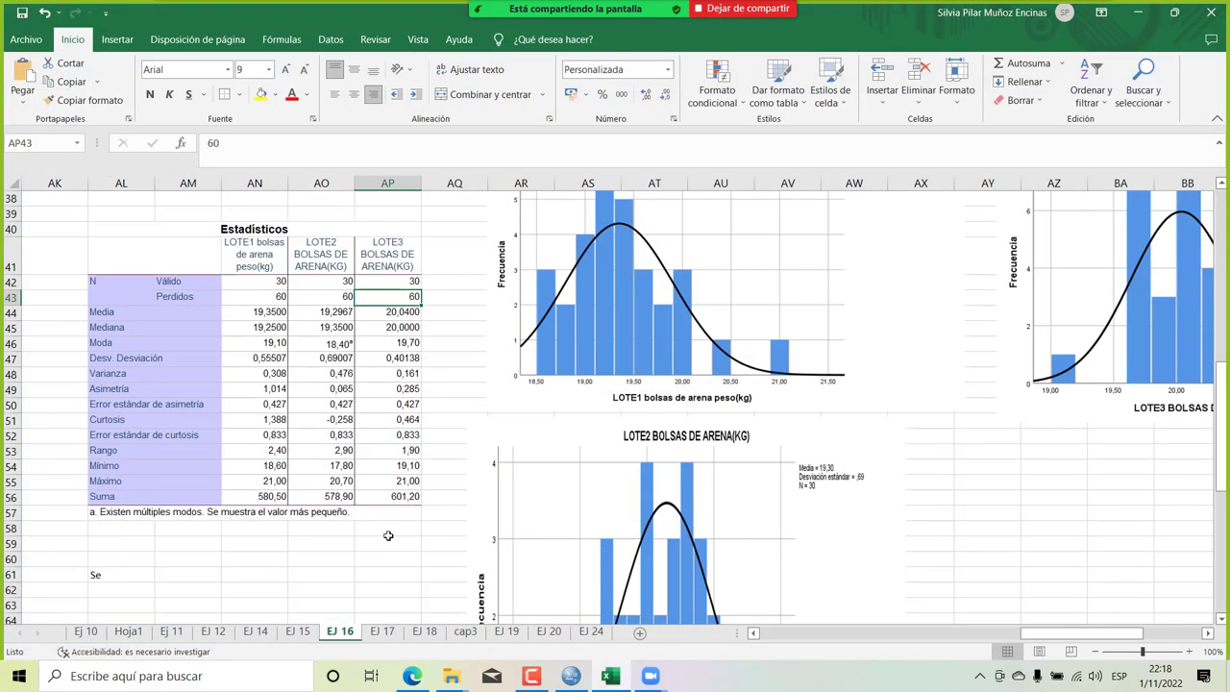
Open the SPSS data editor and examine the three variables for empty cases, including the rows below case 30.
click(561, 678)
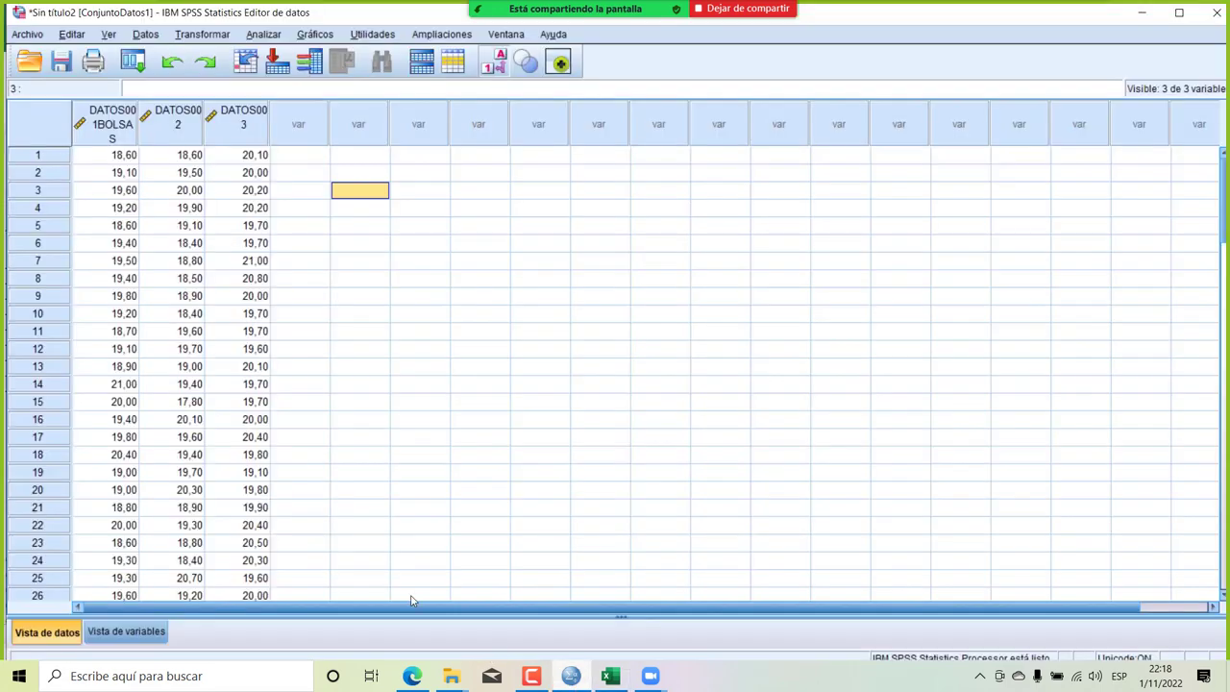
scroll(248, 435, down, 7)
scroll(248, 434, down, 2)
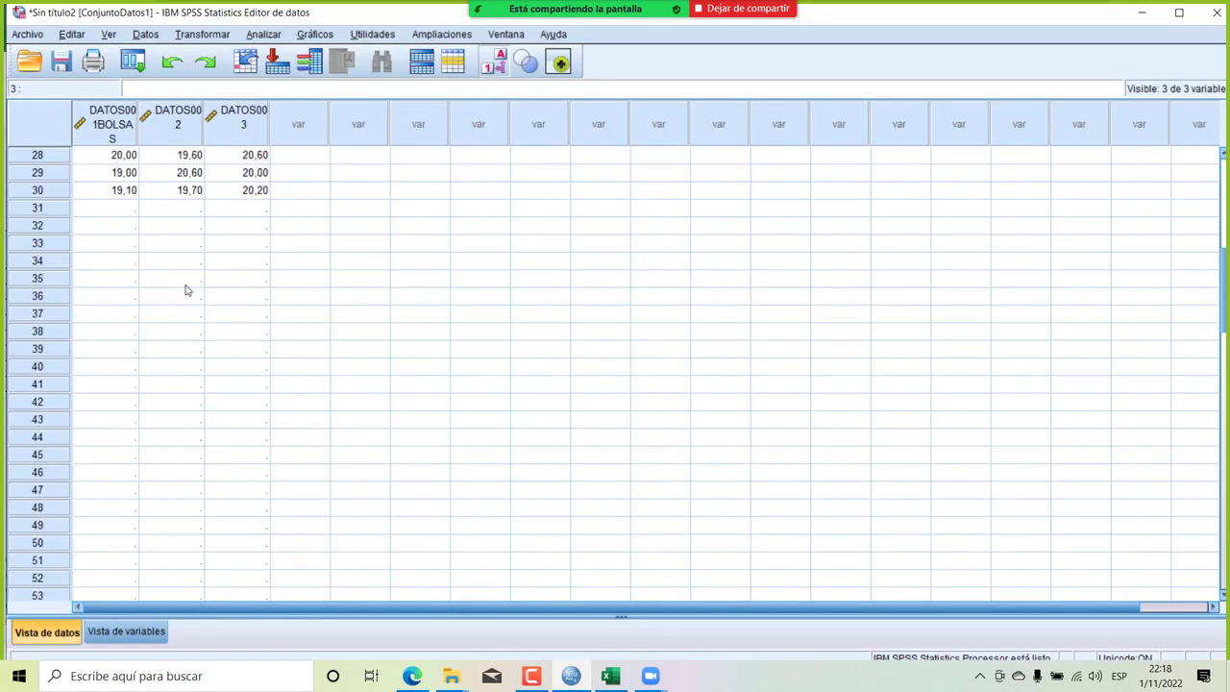
click(126, 215)
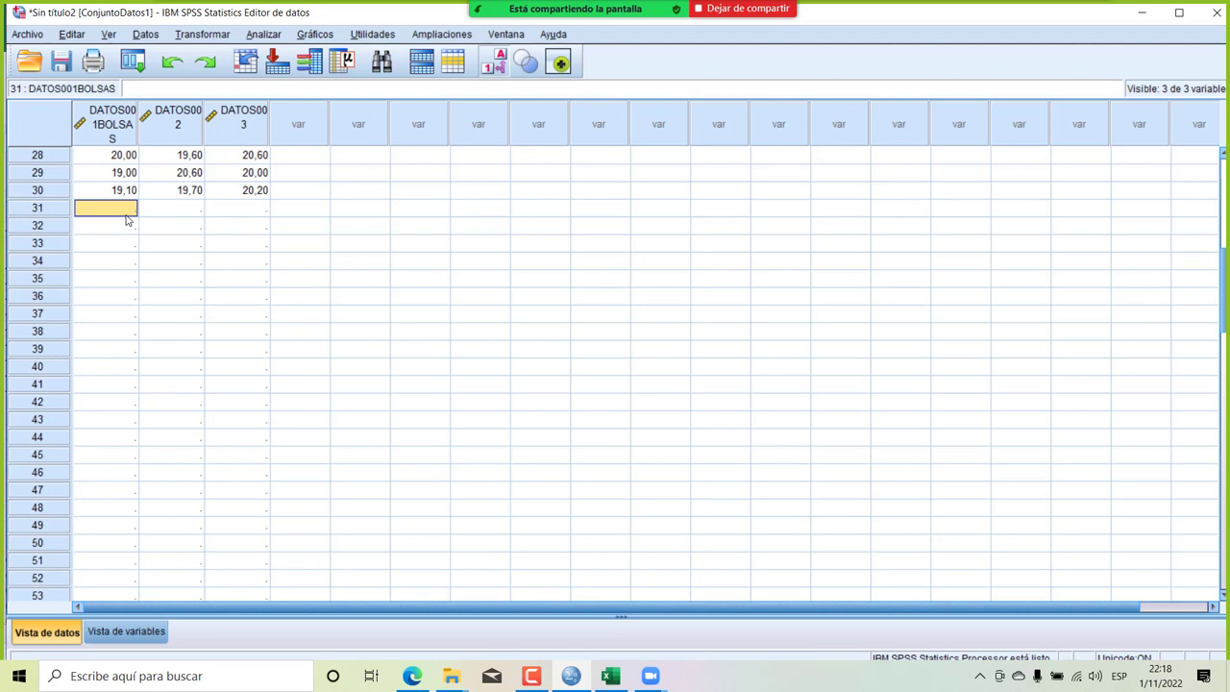
scroll(167, 411, down, 16)
scroll(167, 411, up, 20)
scroll(167, 411, down, 8)
scroll(167, 411, up, 4)
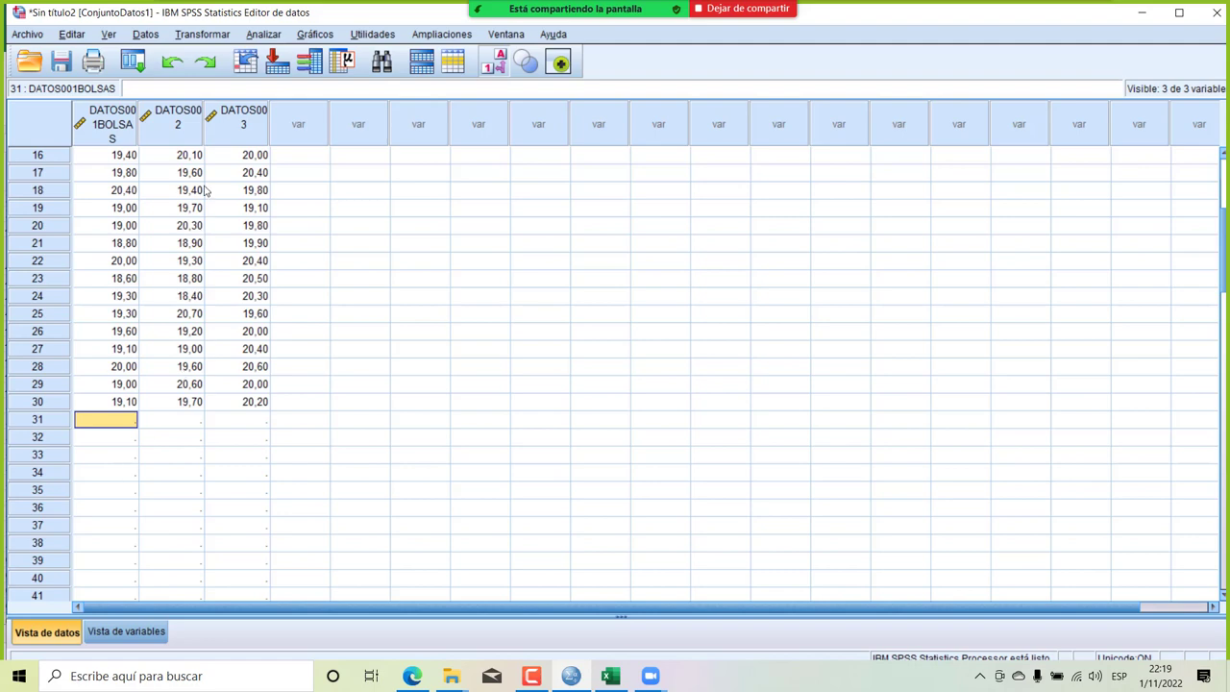
scroll(204, 190, up, 5)
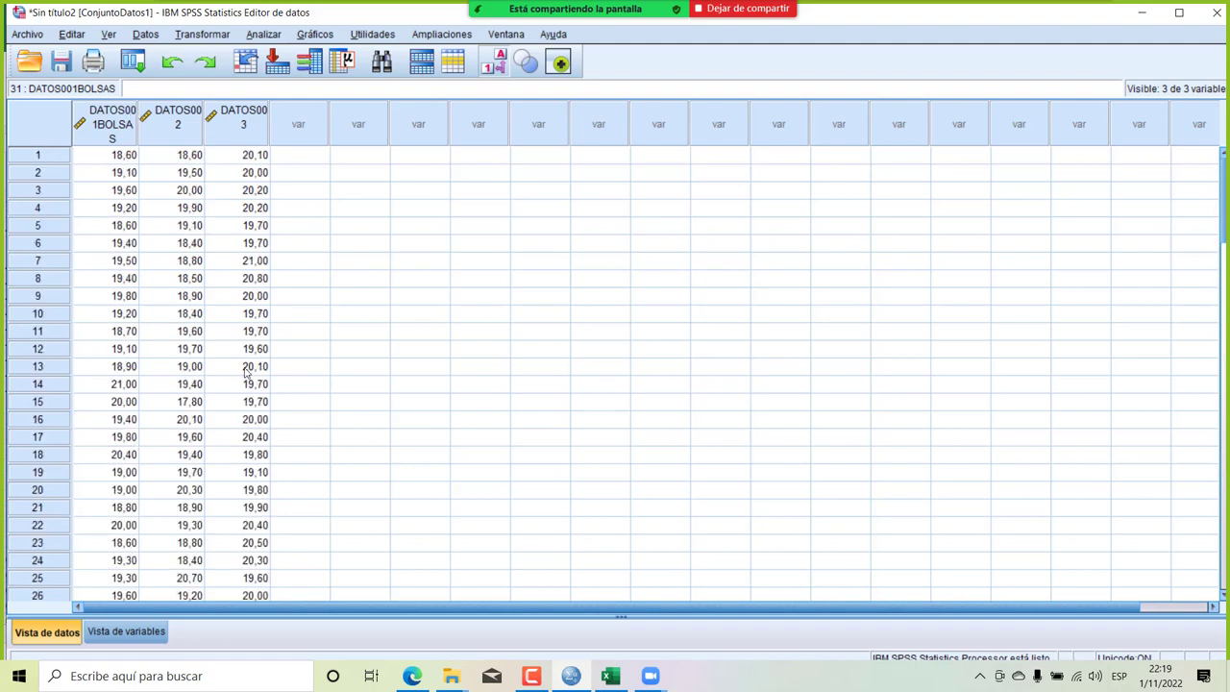
scroll(245, 373, down, 6)
scroll(245, 373, down, 2)
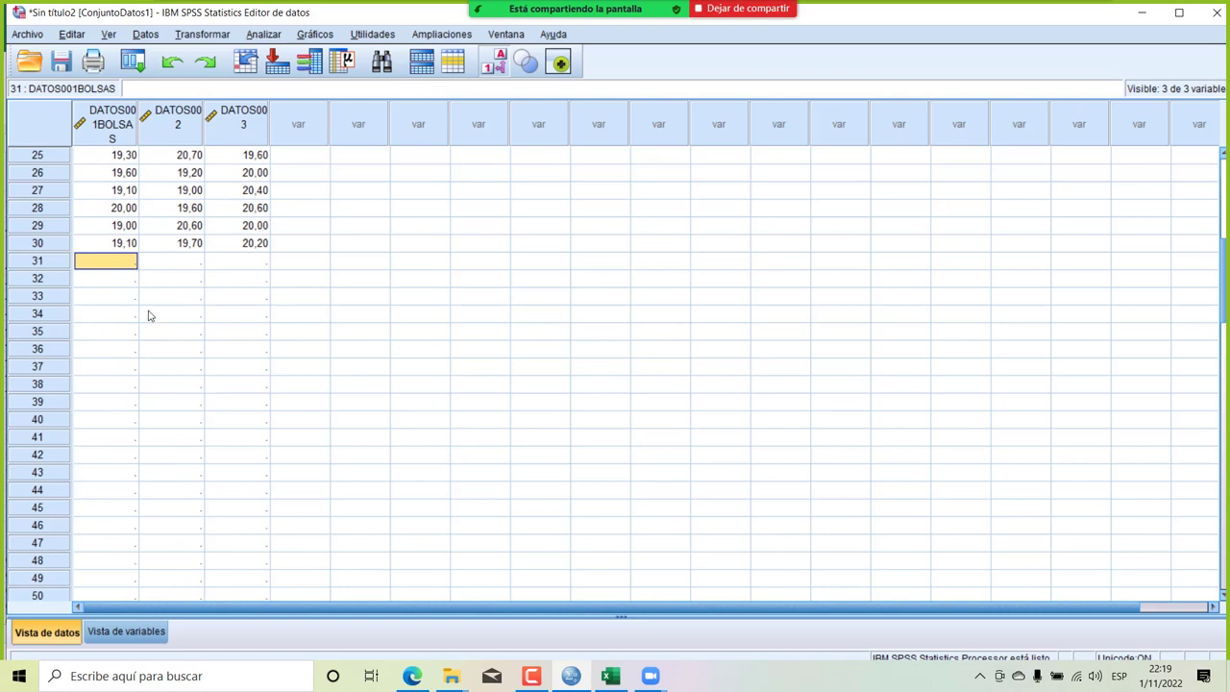
click(131, 296)
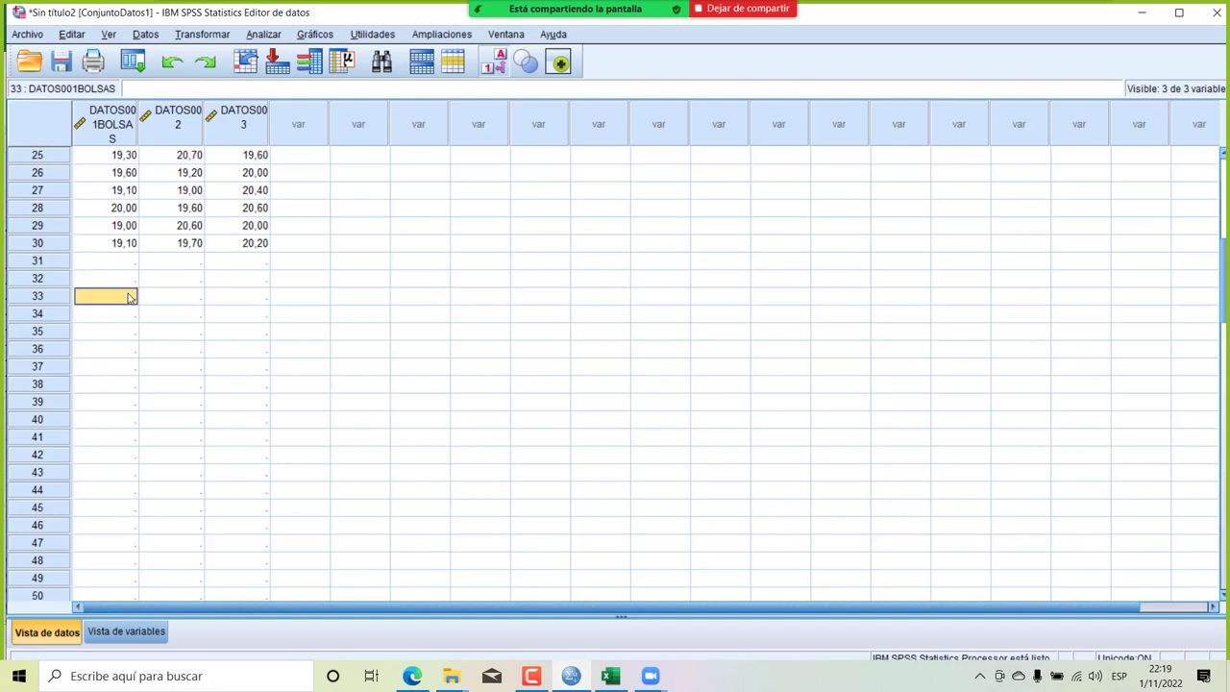
text(2,00)
key(BackSpace)
key(BackSpace)
key(BackSpace)
key(BackSpace)
scroll(131, 297, up, 8)
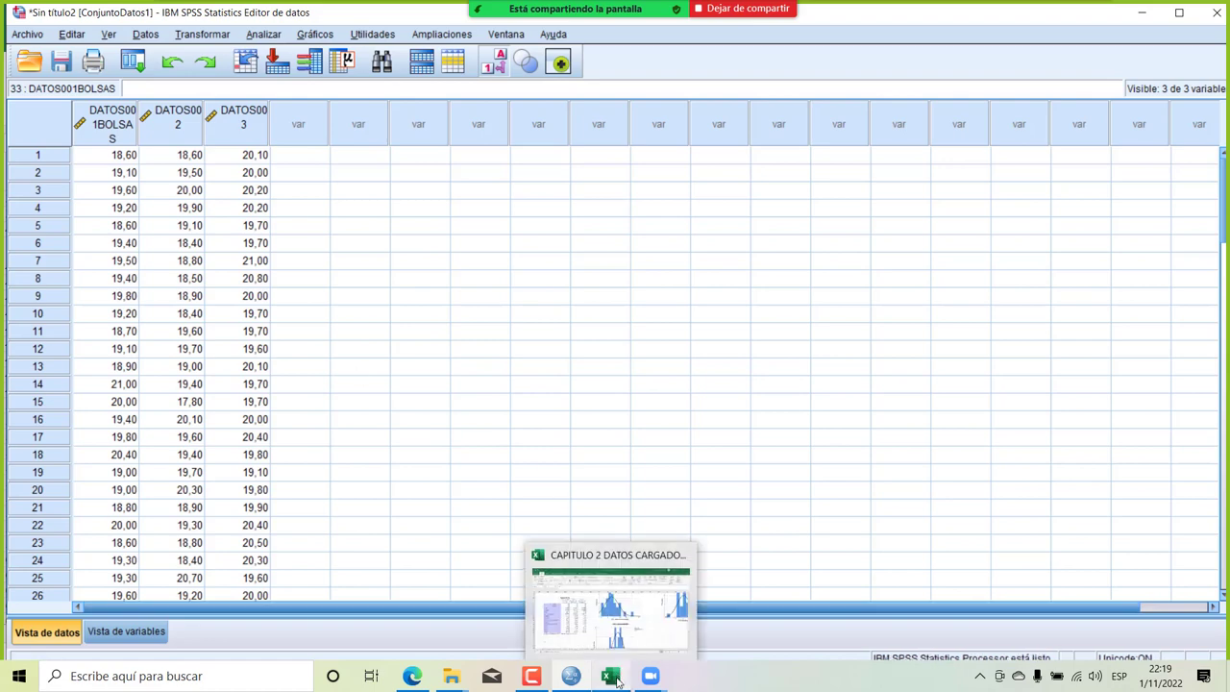
Delete the values of cases 4 and 18 in the DATOS001BOLSAS variable.
mouse_move(575, 681)
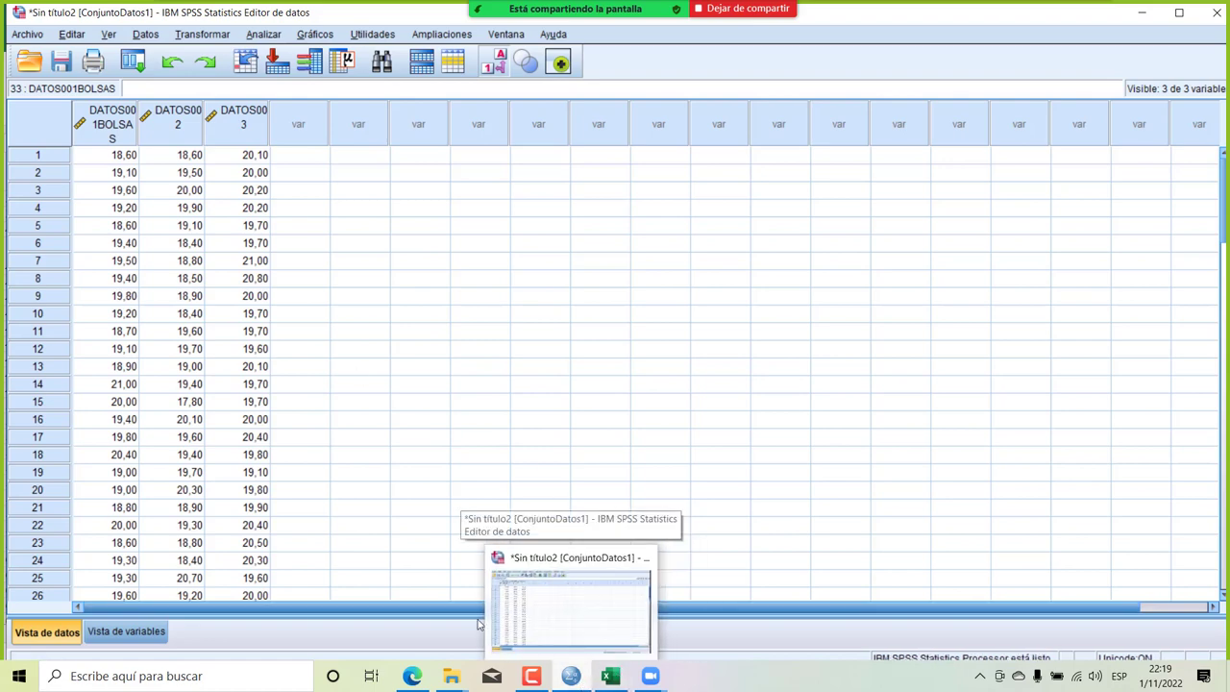
click(127, 335)
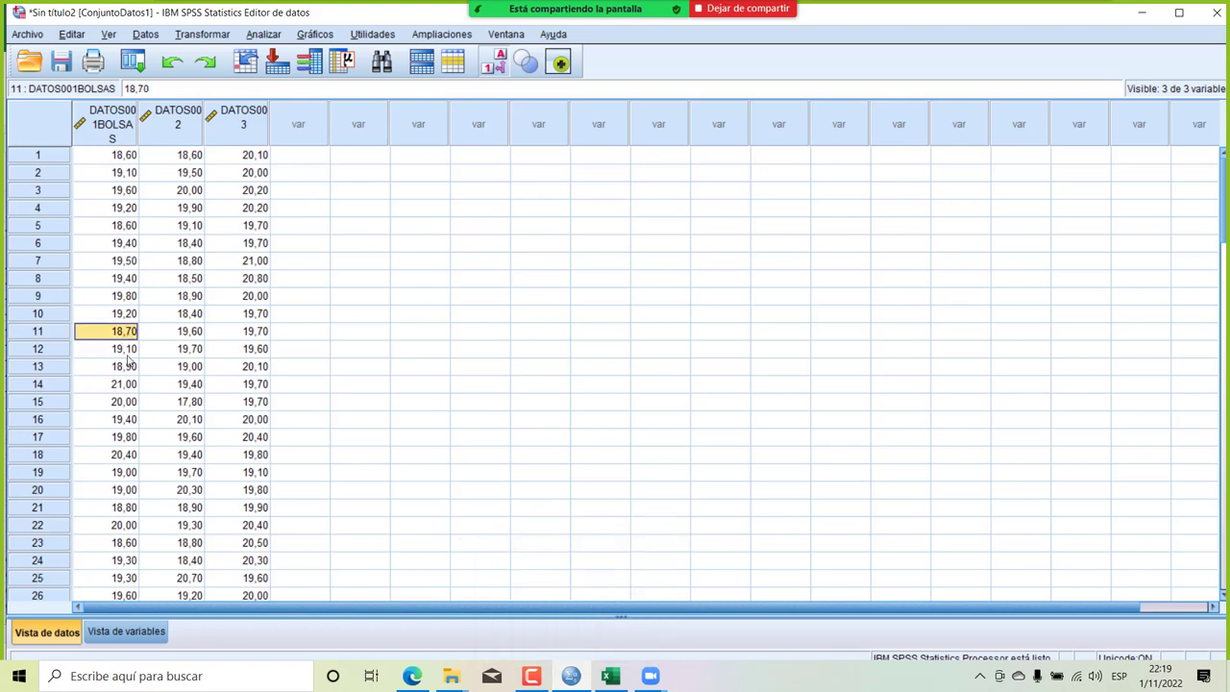
click(123, 209)
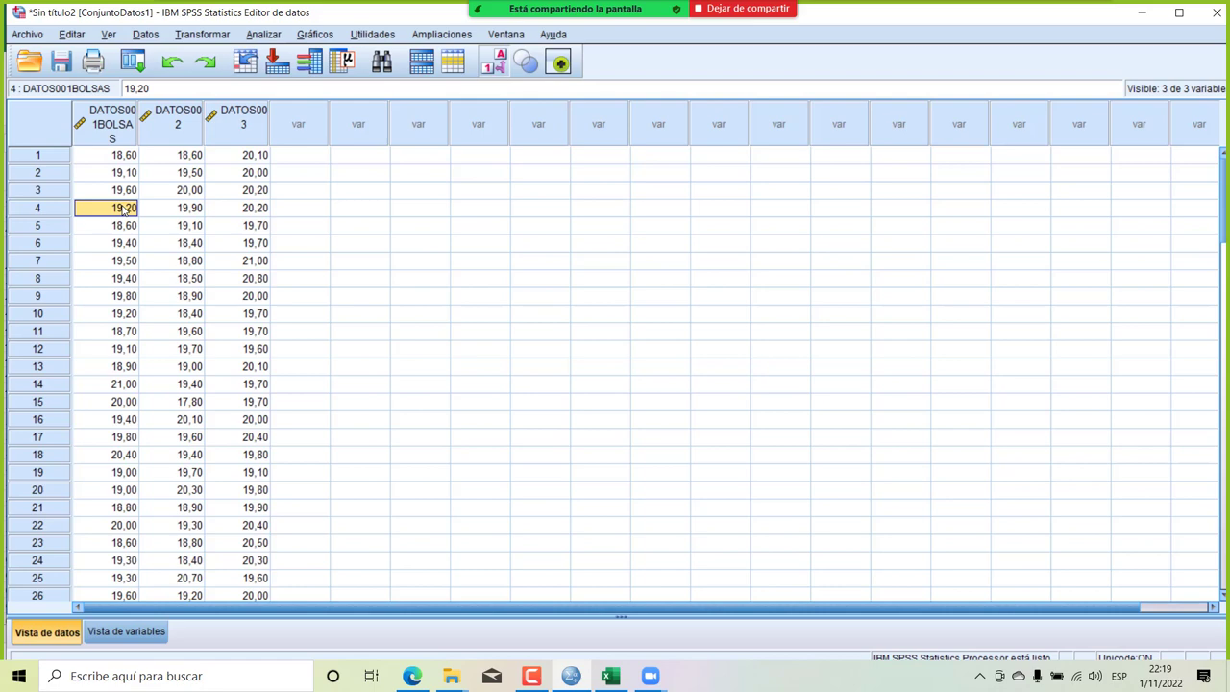
key(Delete)
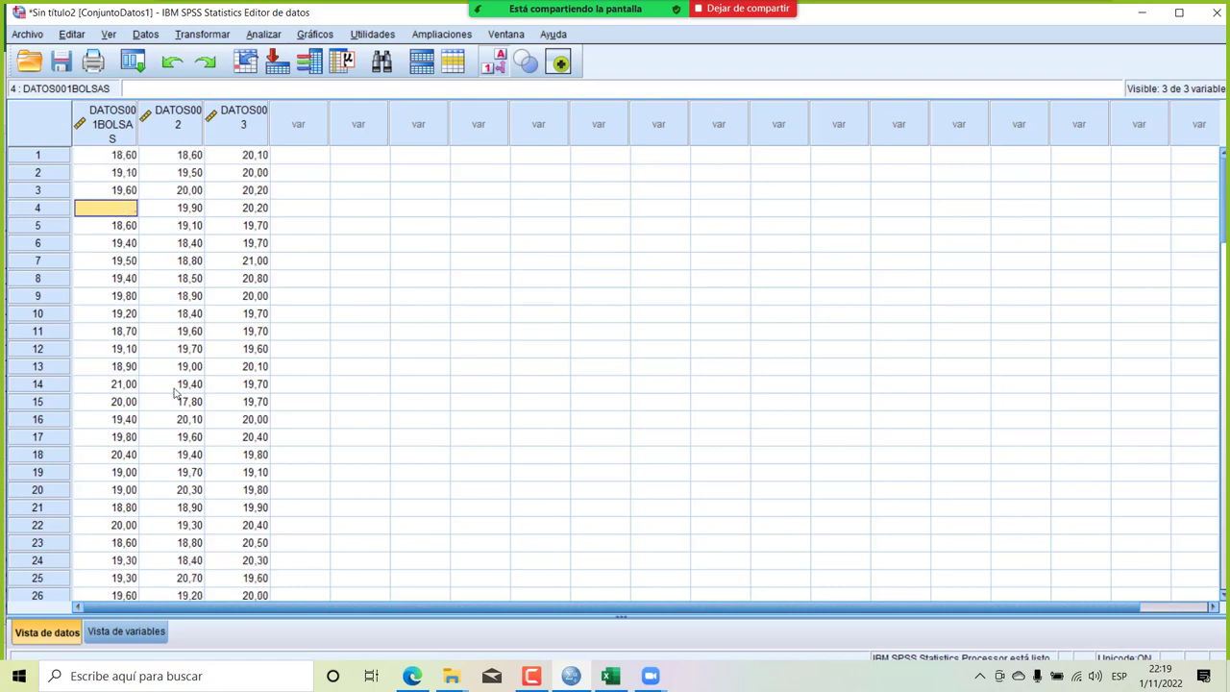
click(124, 388)
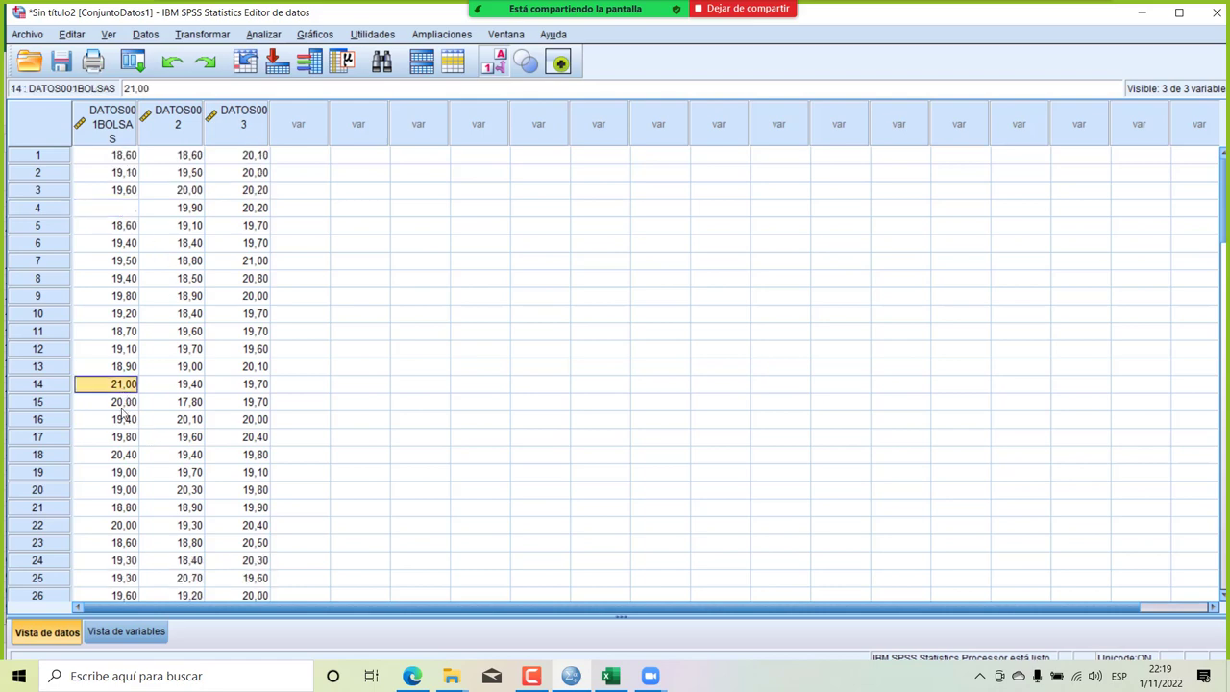
click(124, 455)
key(Delete)
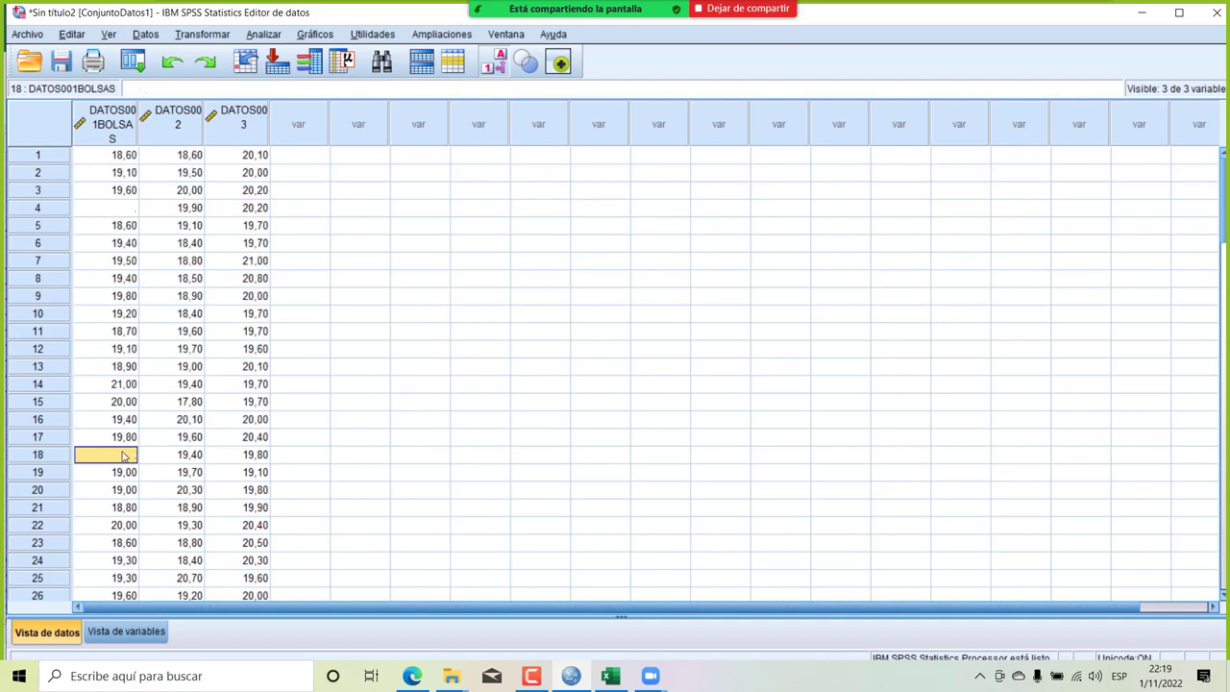
scroll(123, 504, down, 1)
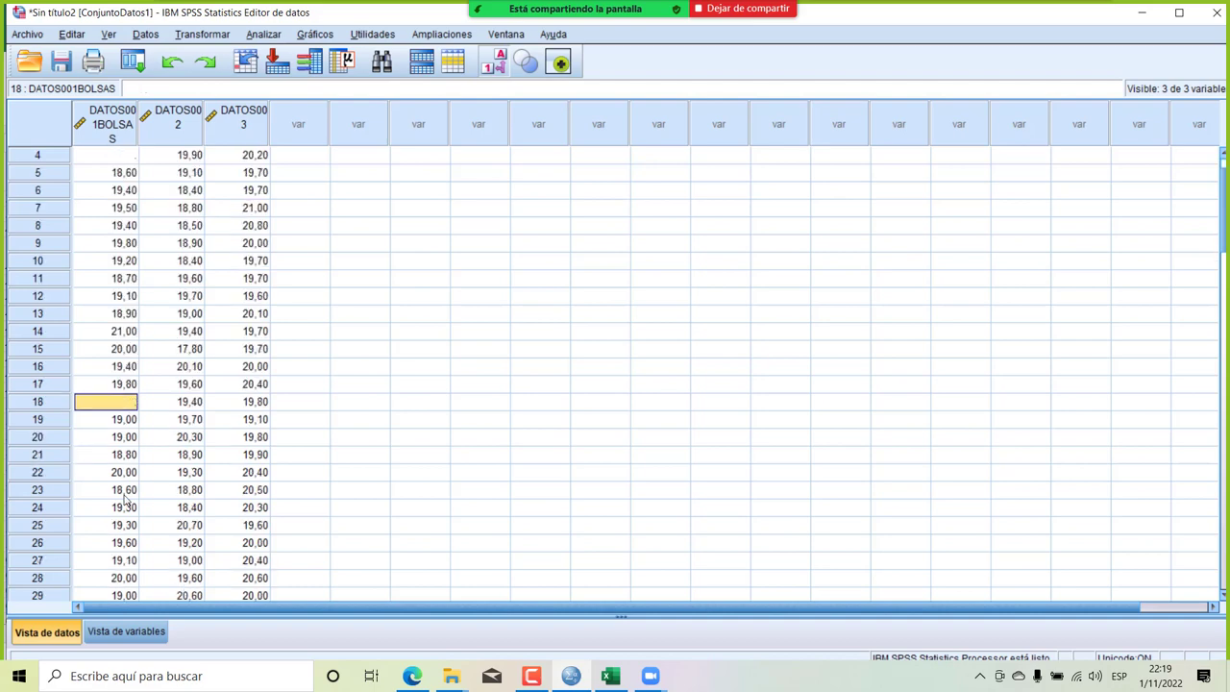
Switch to the Excel workbook and check the Perdidos value for LOTE1.
mouse_move(612, 677)
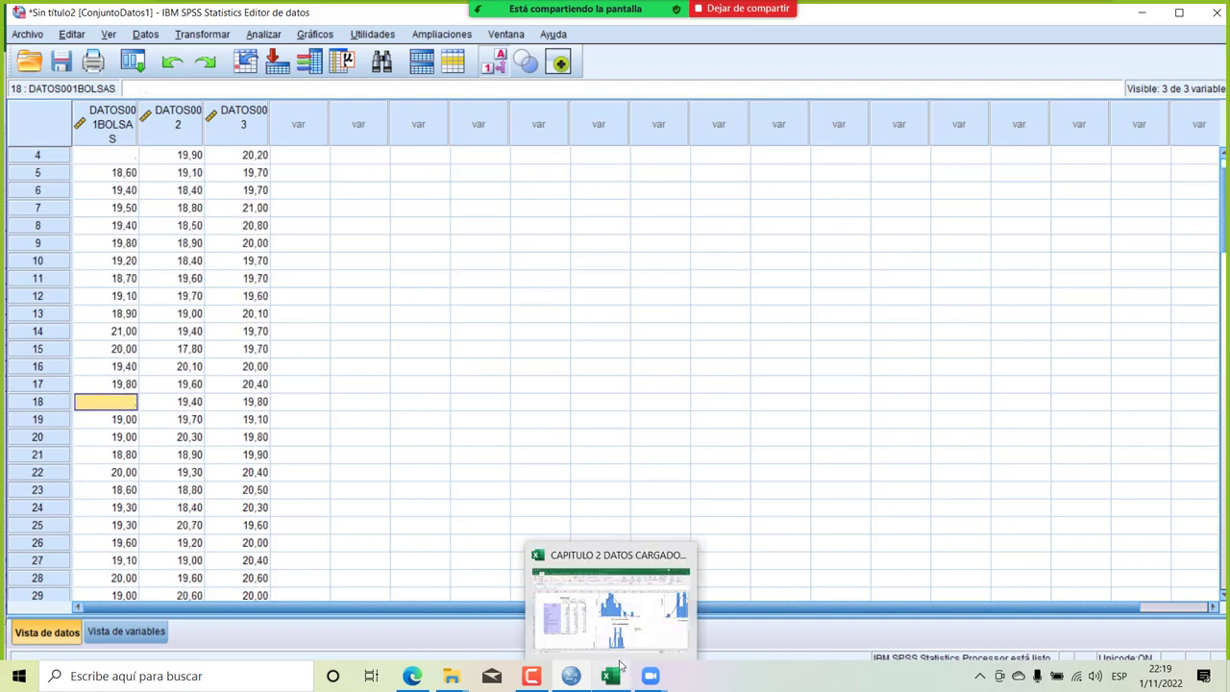
click(618, 636)
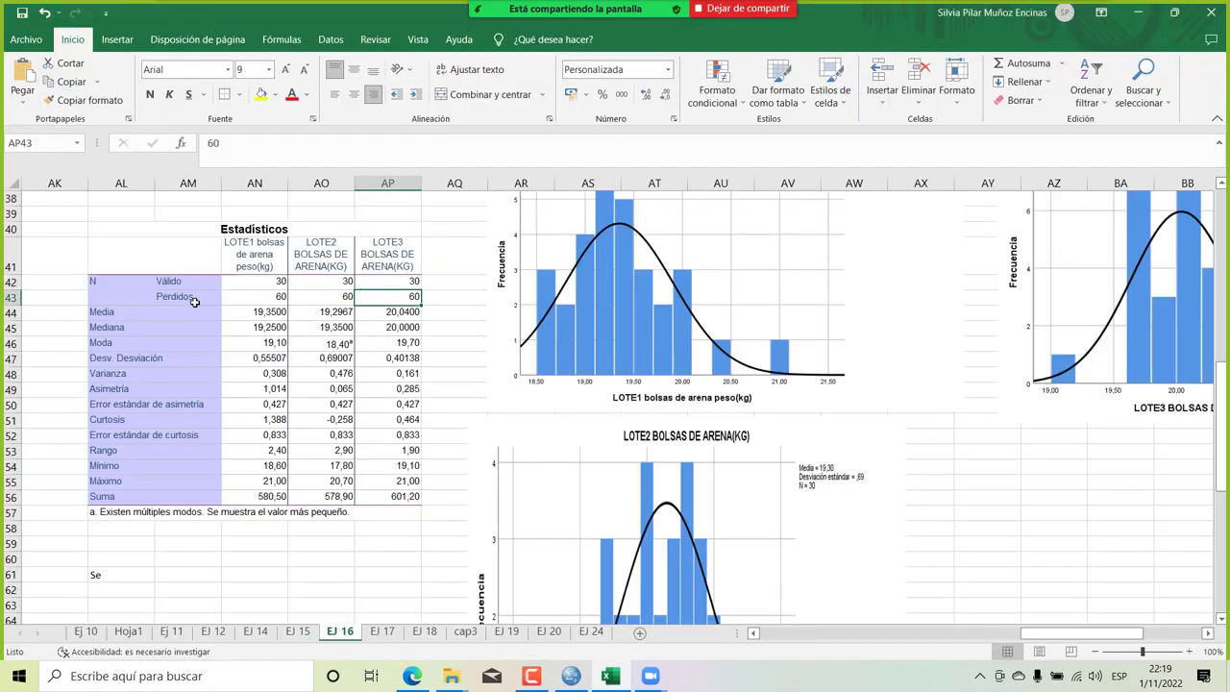
click(279, 298)
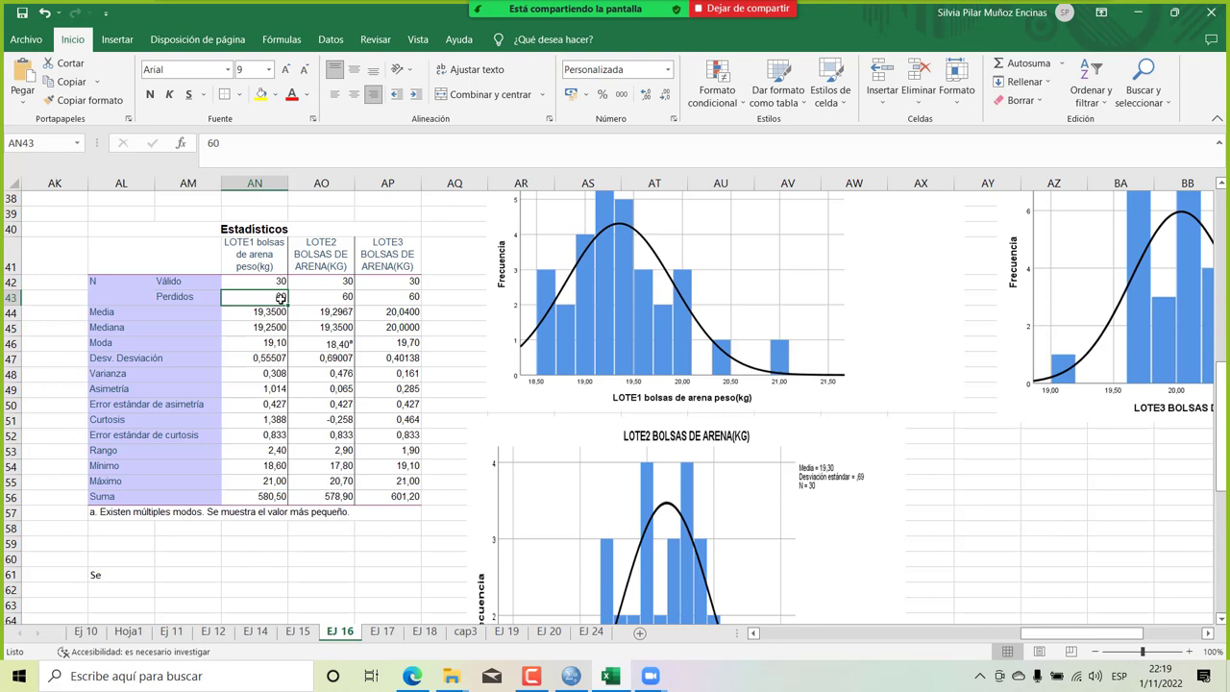
Return to the SPSS data editor and examine the emptied case 4 and the blank rows below case 30 in DATOS001BOLSAS.
key(alt+Tab)
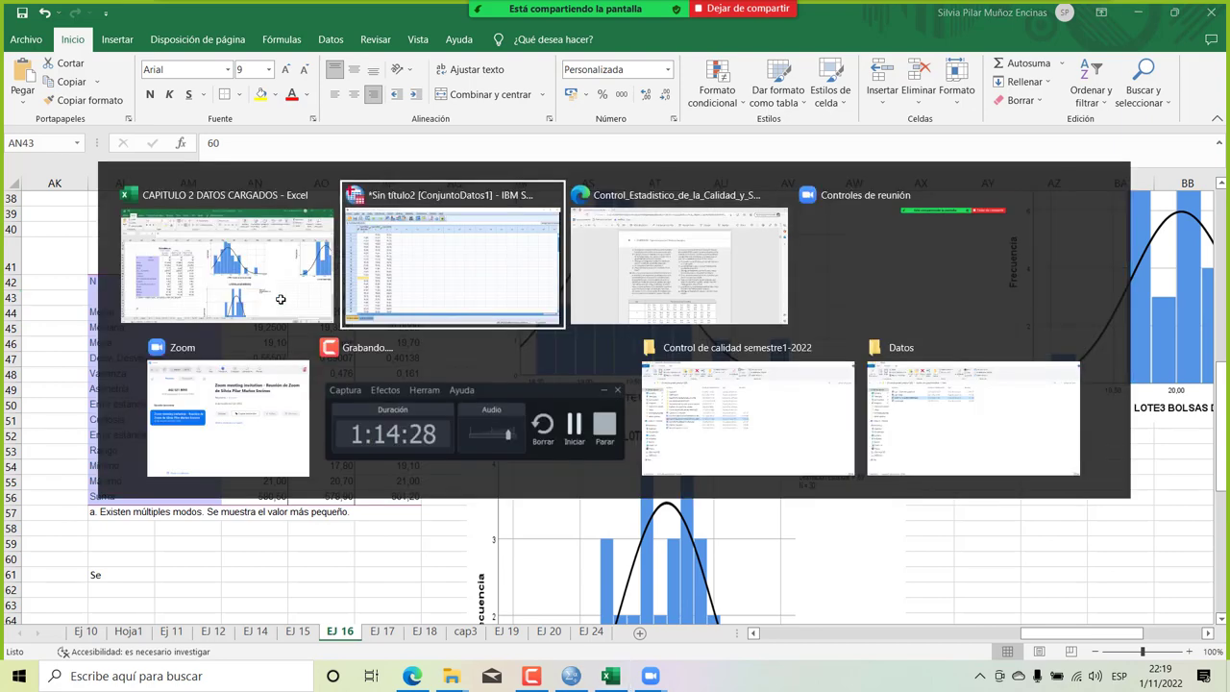
scroll(153, 222, up, 1)
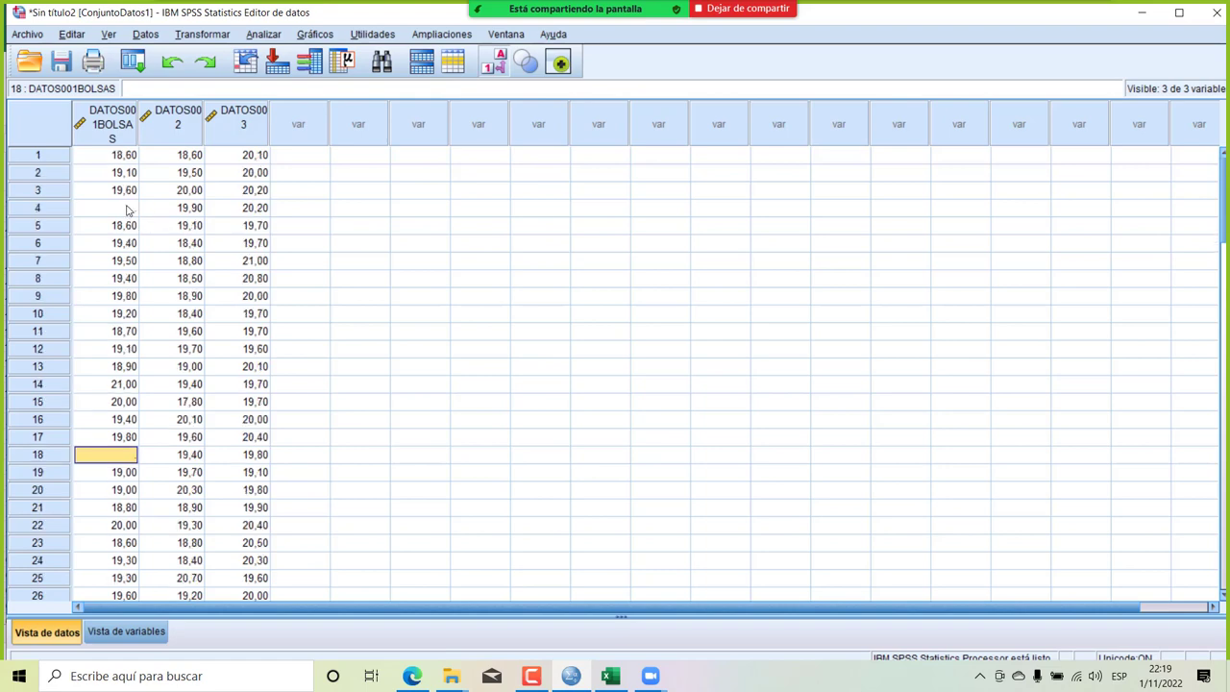
click(128, 210)
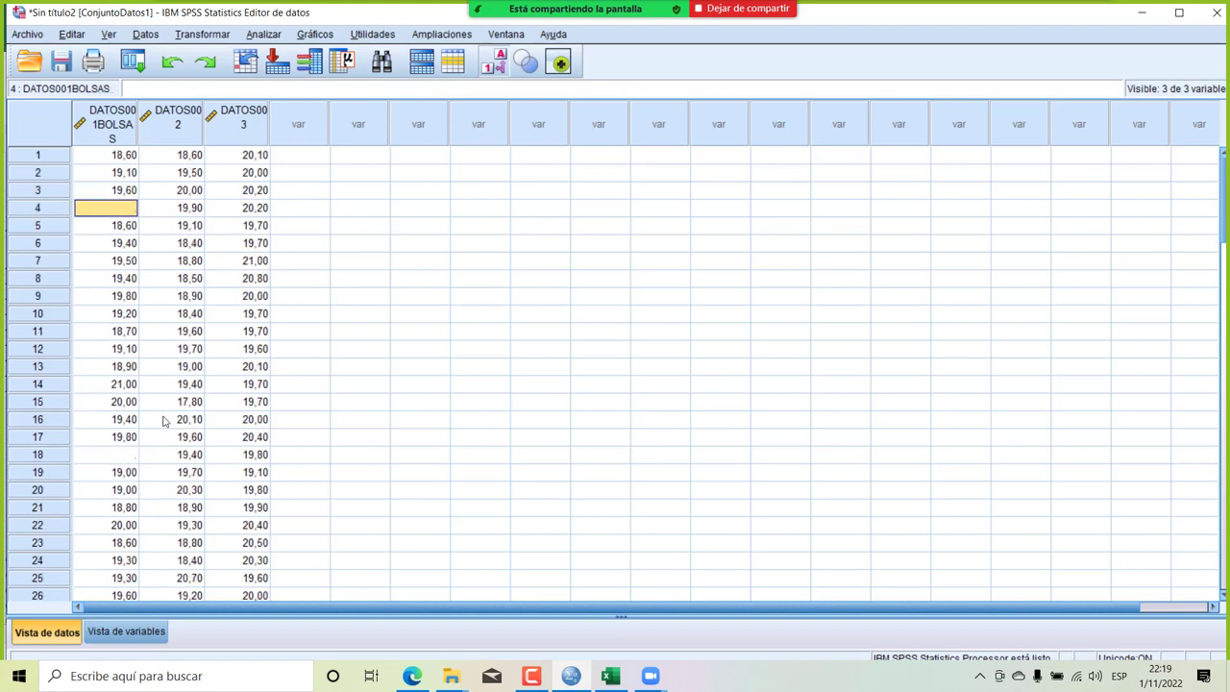
scroll(165, 453, down, 8)
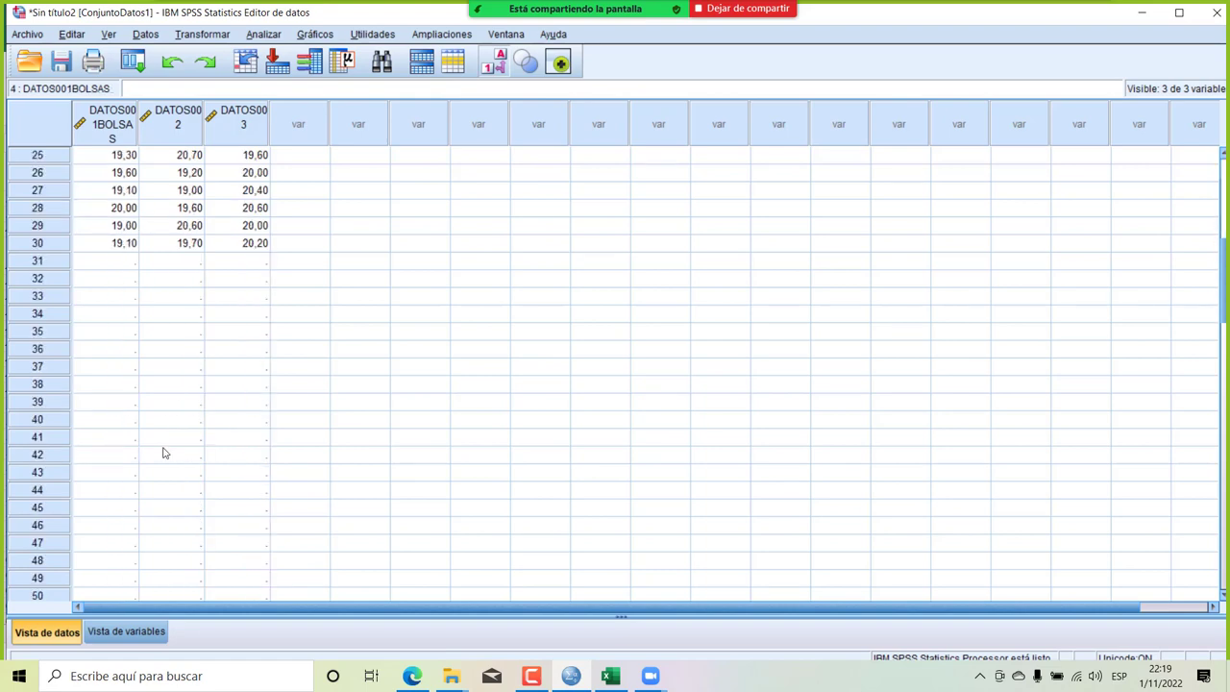
click(128, 268)
scroll(128, 268, up, 1)
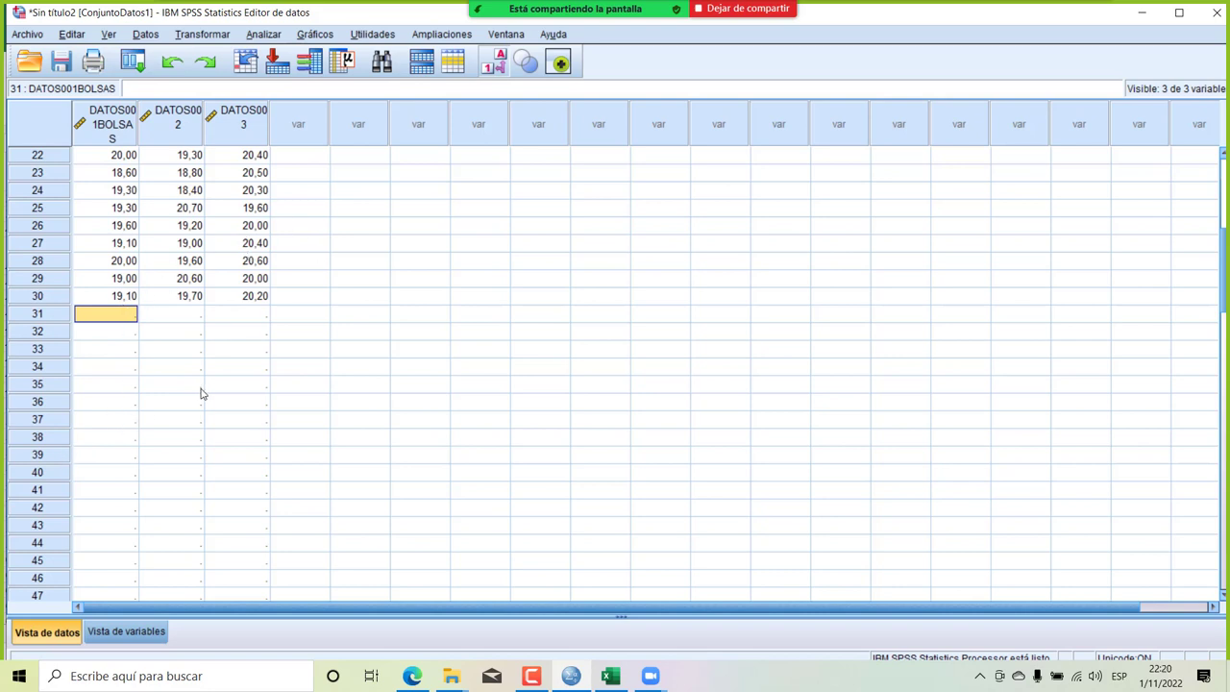
scroll(200, 393, down, 4)
click(135, 242)
scroll(136, 242, down, 12)
scroll(135, 242, up, 20)
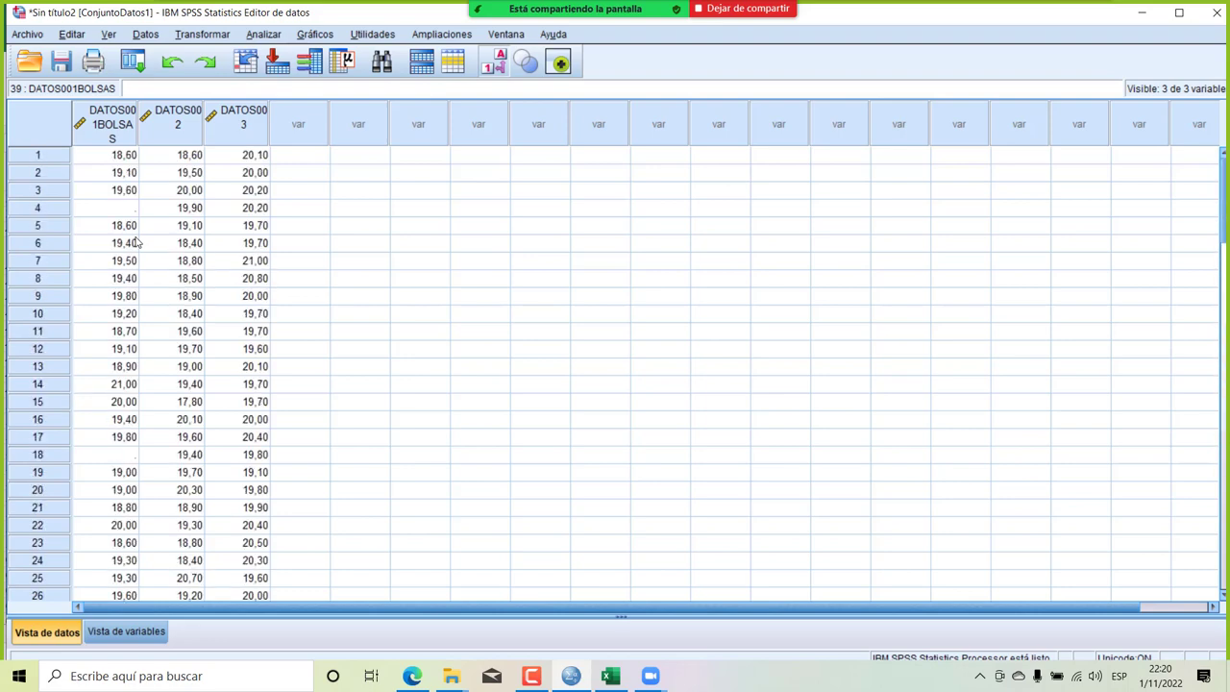
Switch to the Excel workbook and replace the text in cell AL61 with "analisis".
key(alt+Tab)
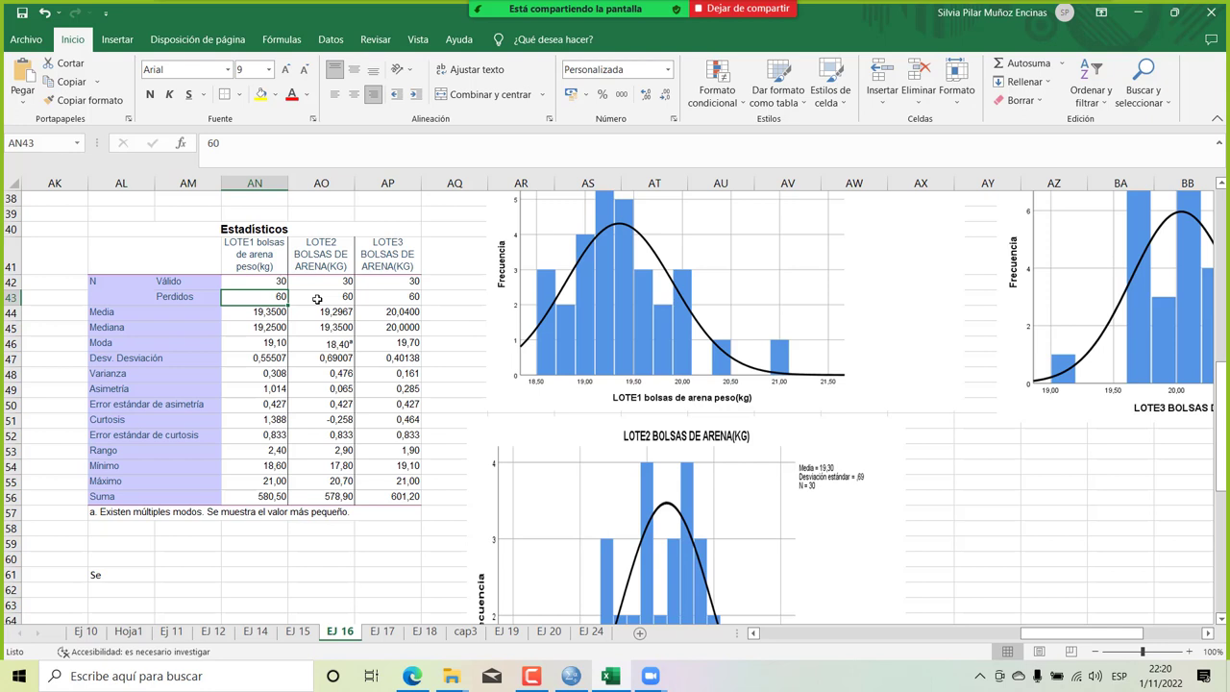
scroll(276, 360, down, 1)
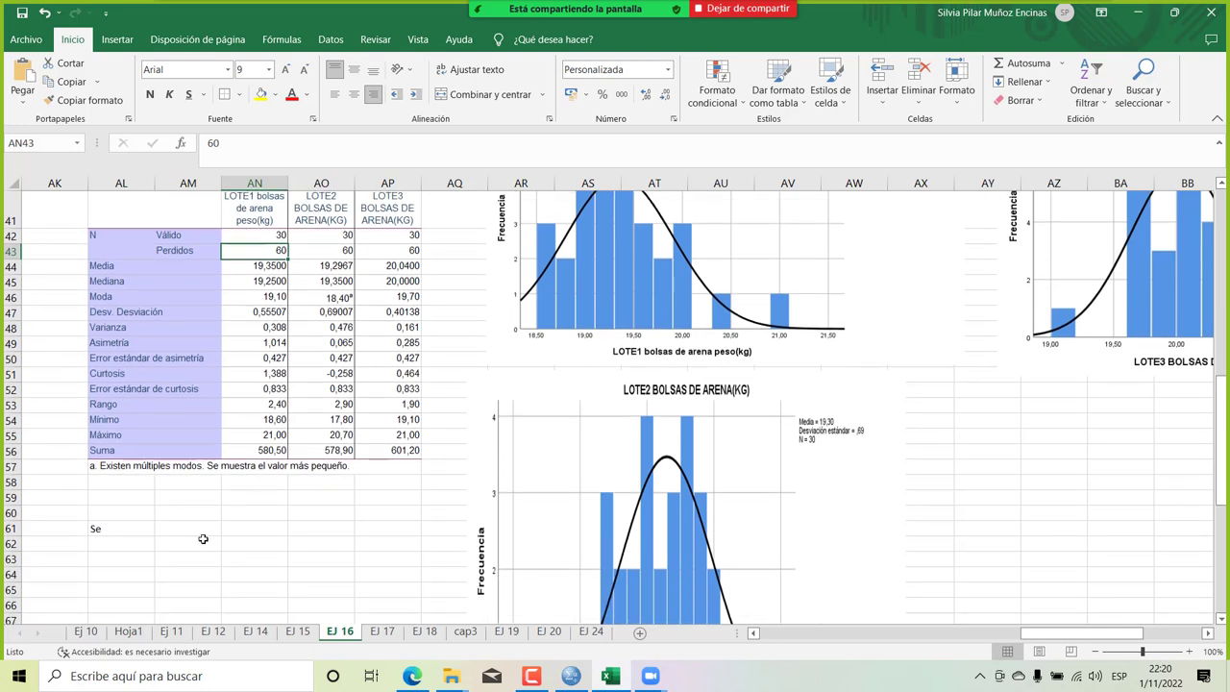
click(121, 530)
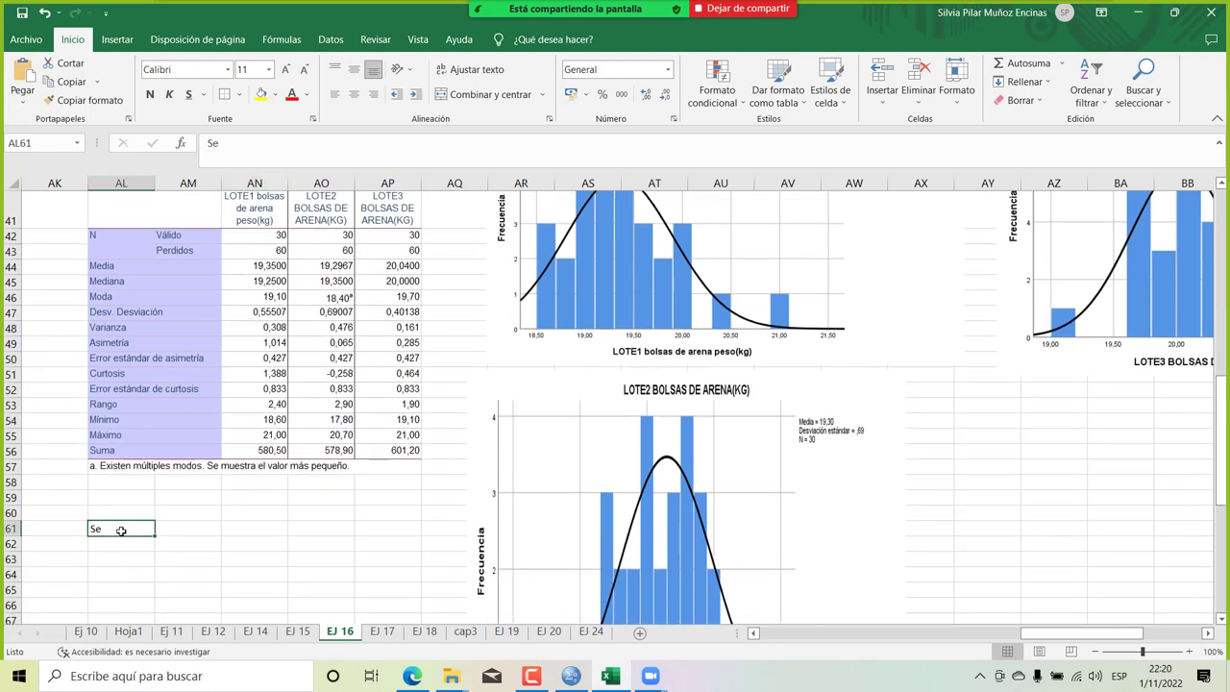
key(BackSpace)
text(analisis)
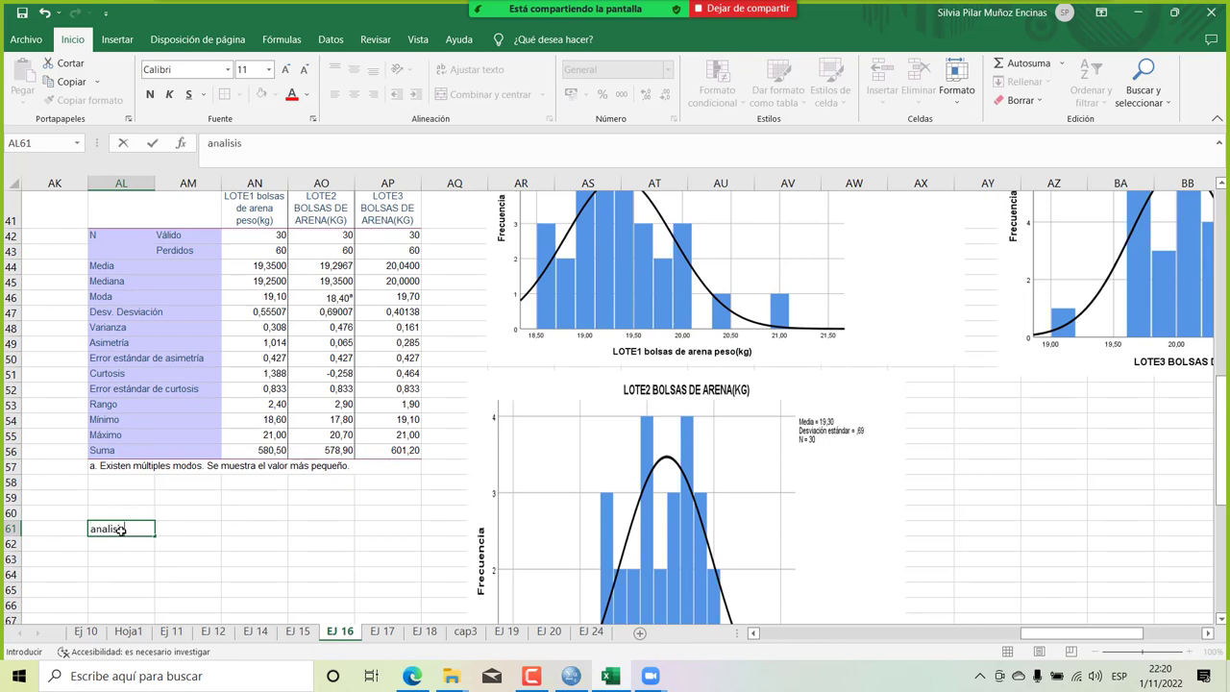
key(Return)
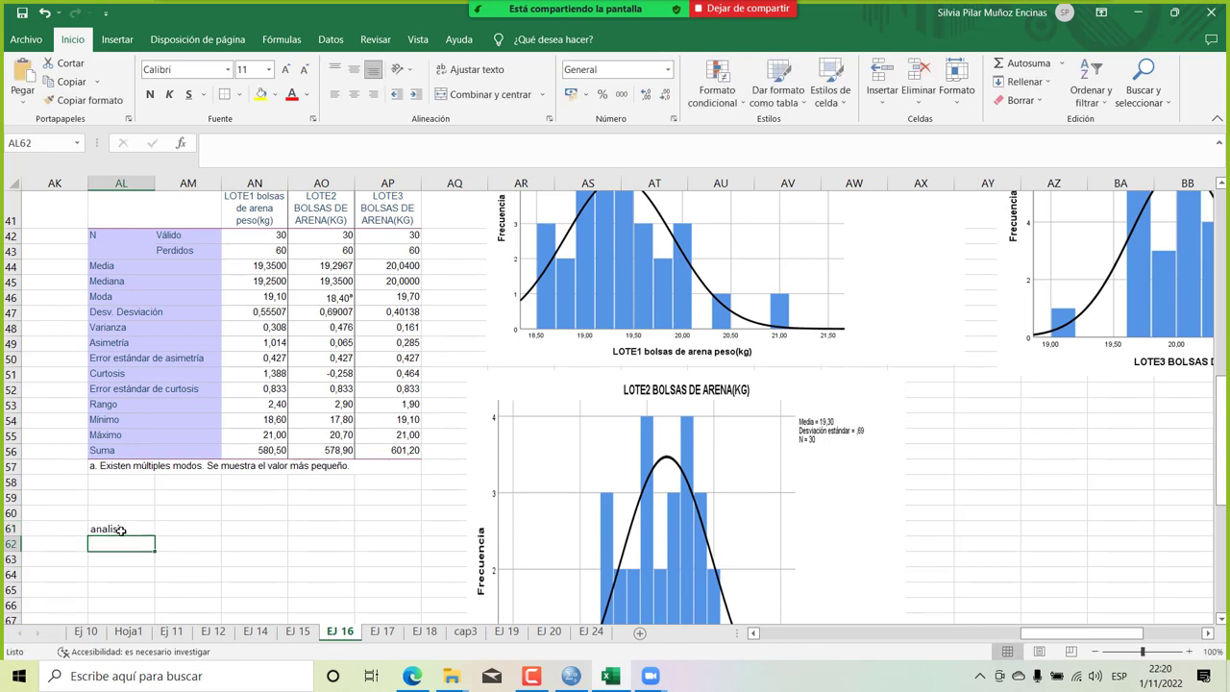
Enter "se puede analizar que se tiene una media de 19,35kg con una mediana de" in cell AL62.
text(se puede)
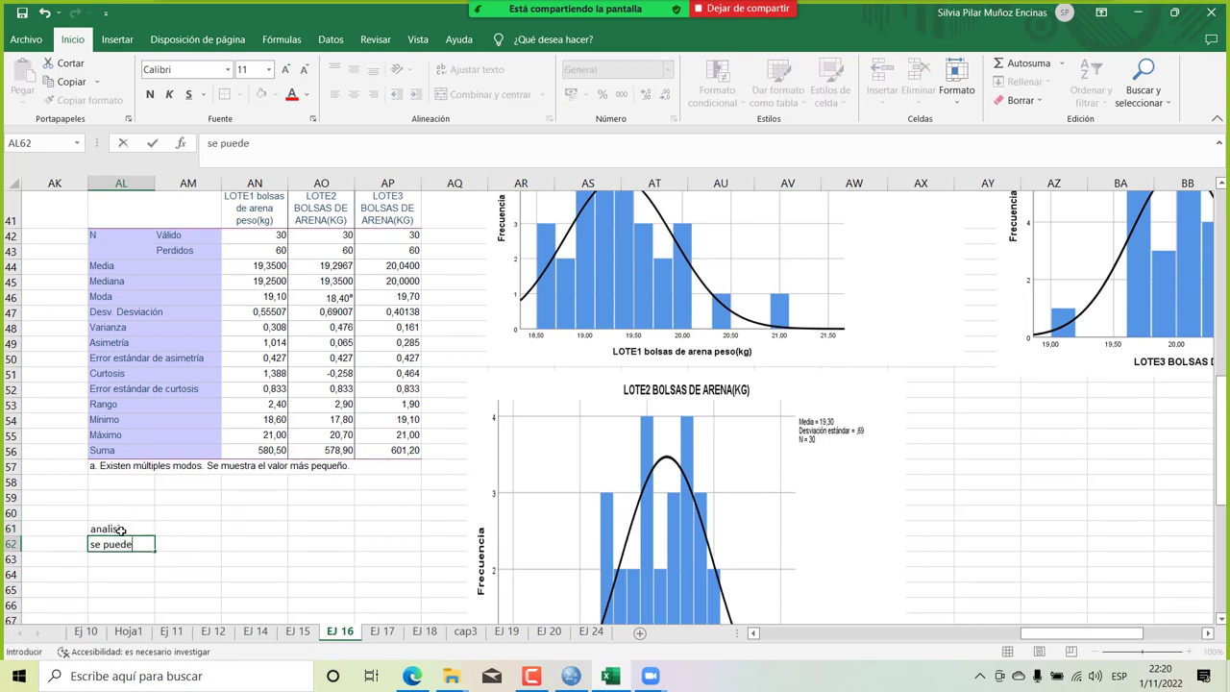
text( analizar que se tiene una )
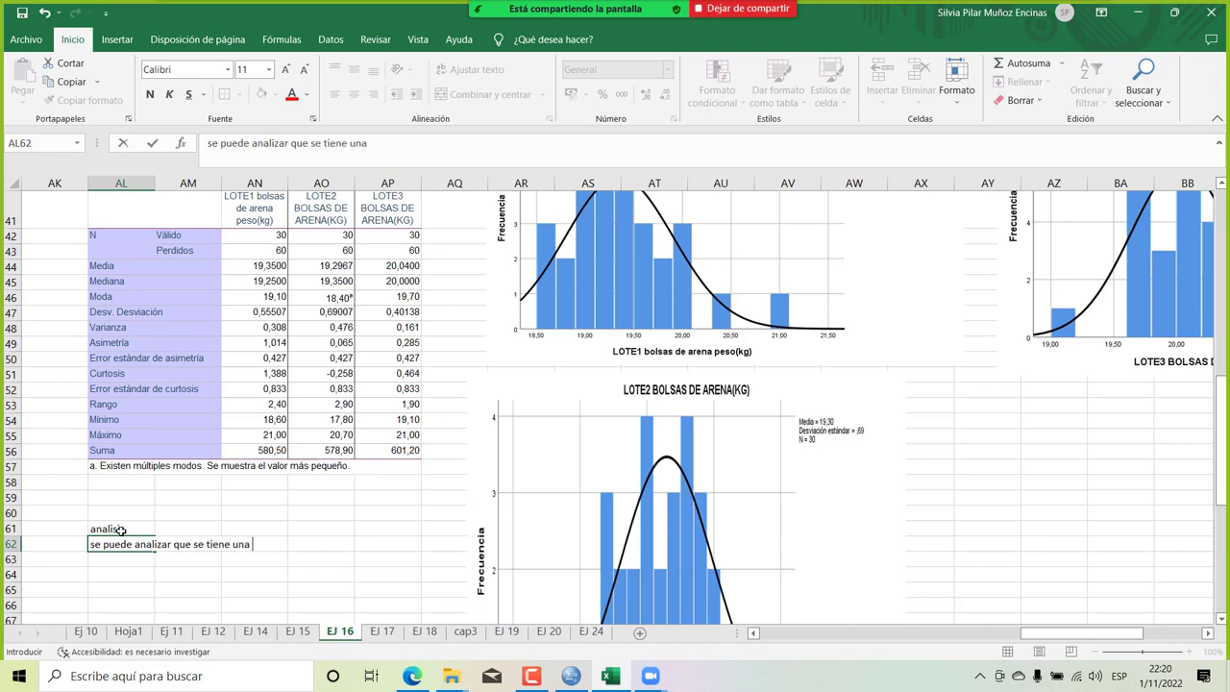
text(media de 19,35kg)
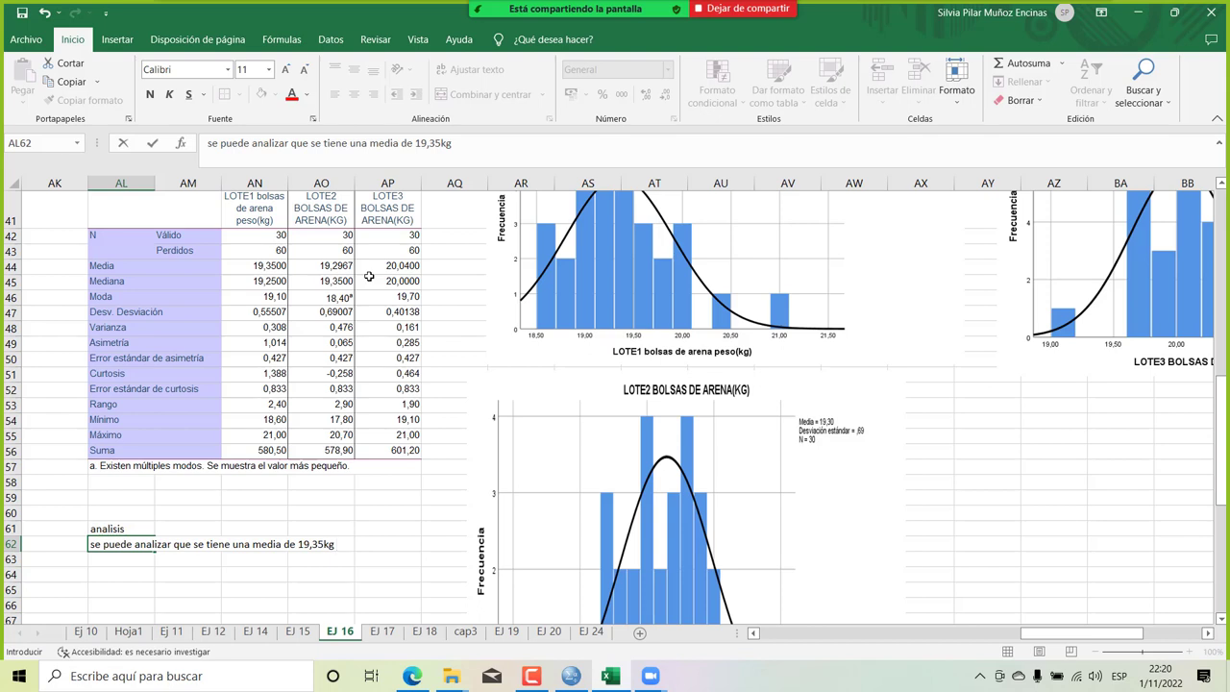
text( con una mediana de)
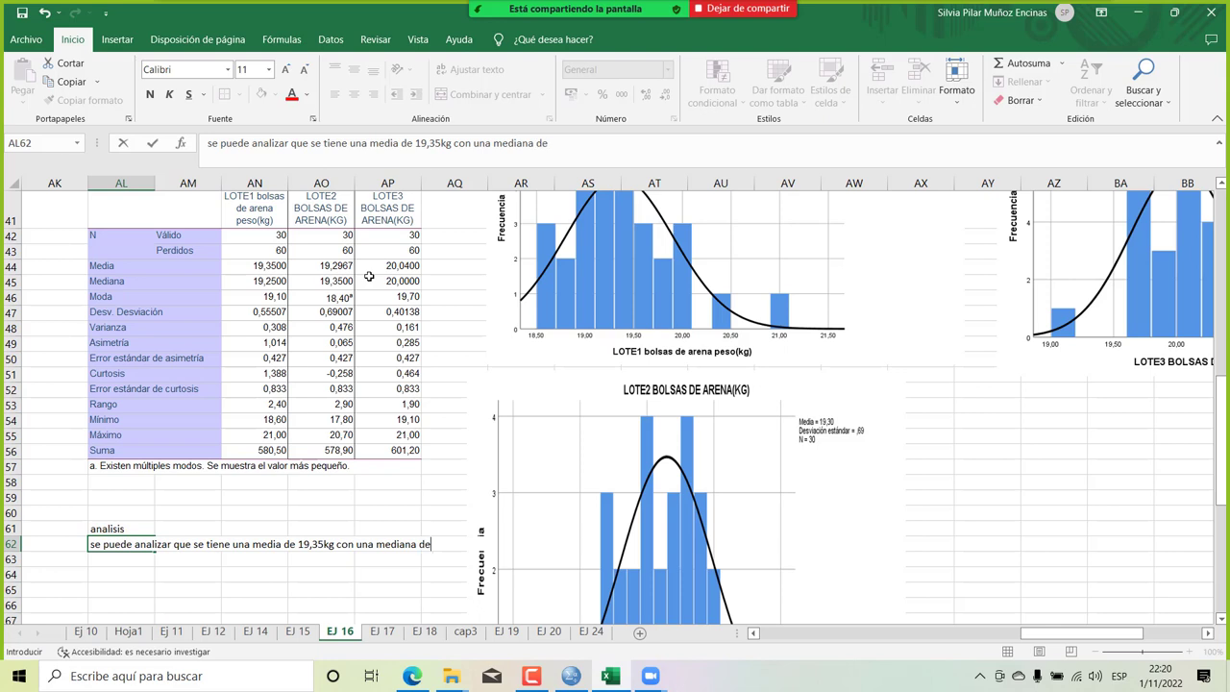
key(Return)
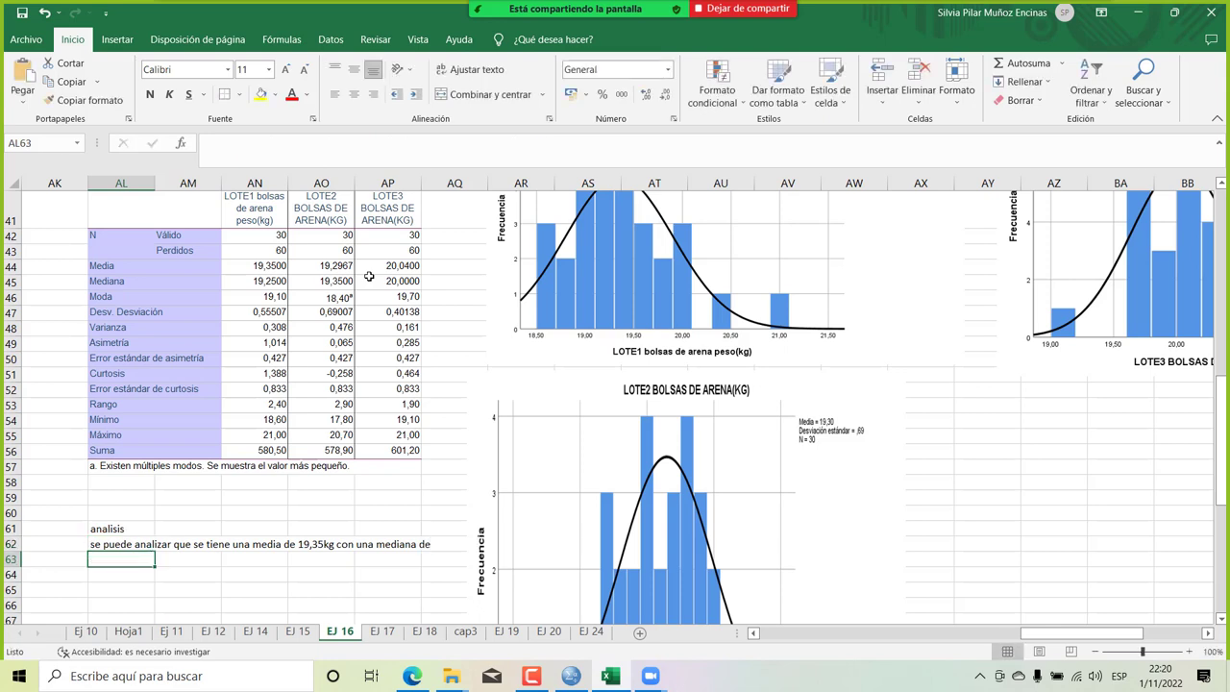
Enter "19,25kg lo que significa que el 50% de los datos son mayores o iguales a 19,25kg" in cell AL63.
text(19,25)
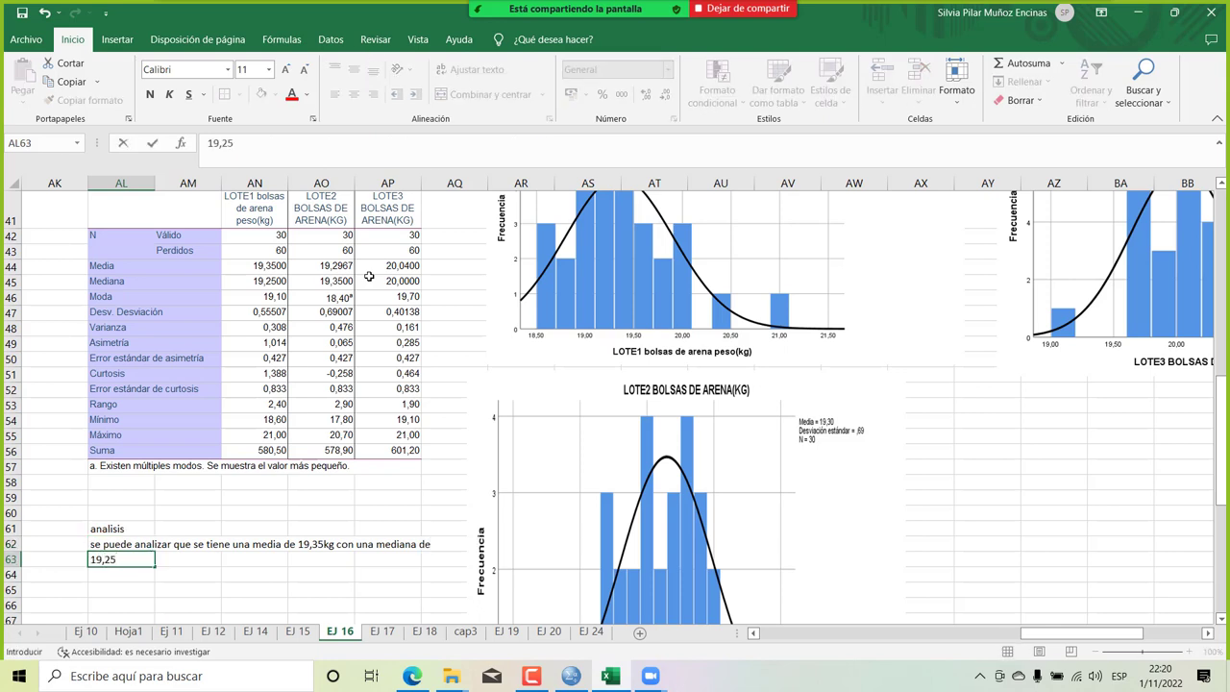
text(kg lo que significa que el 50)
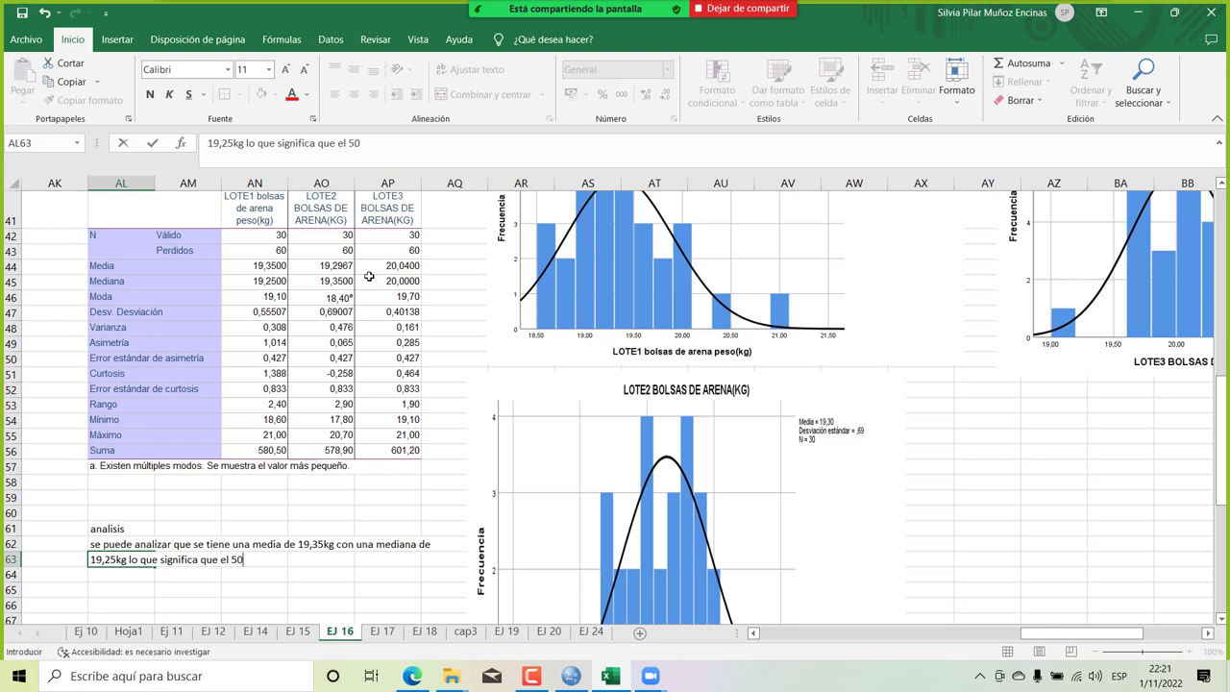
text(% de los datos son mayores )
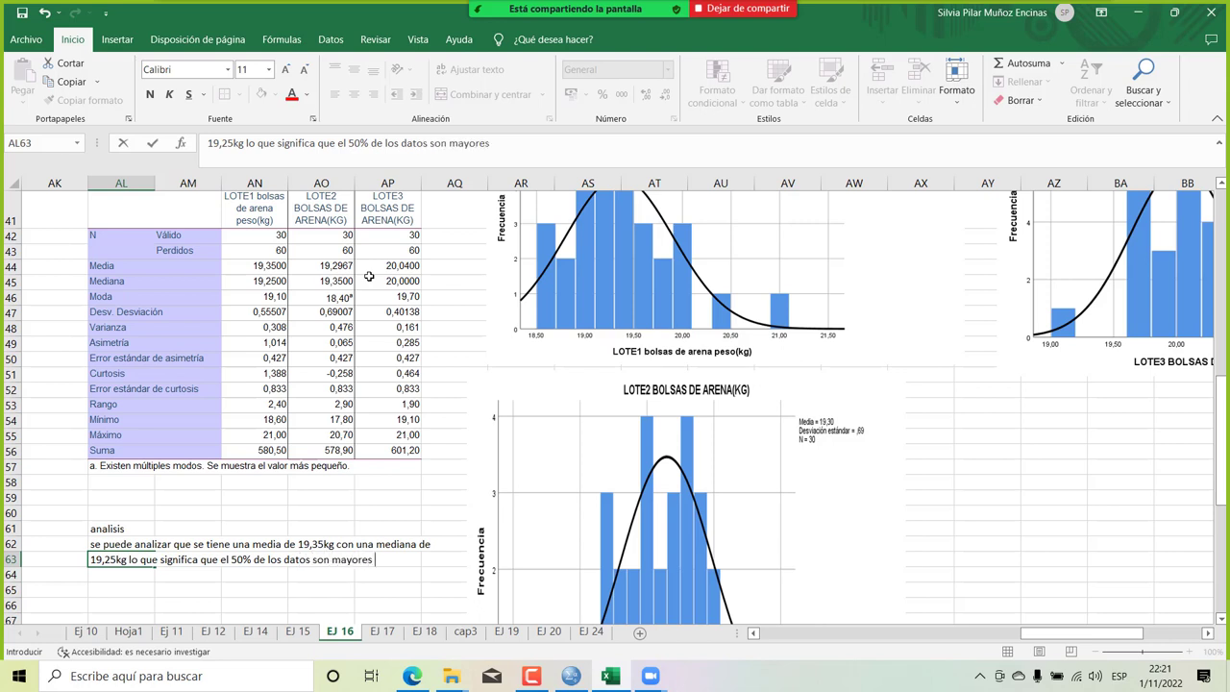
text(o iguales a)
text( 19,25kg)
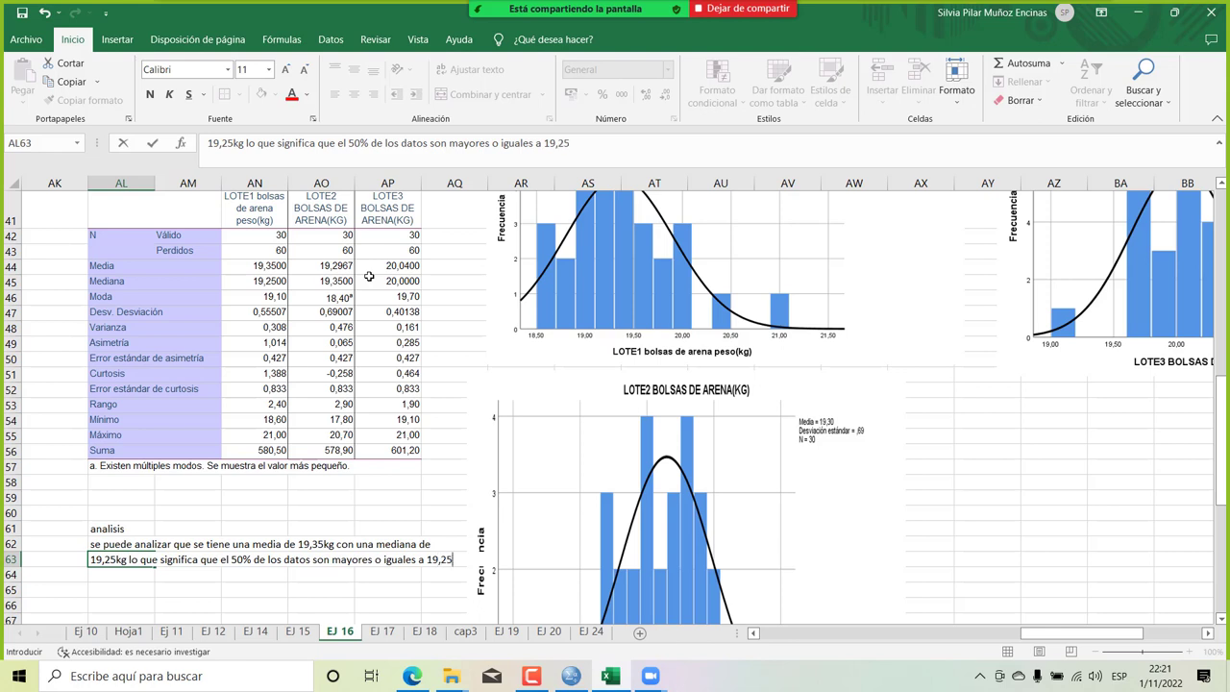
key(Return)
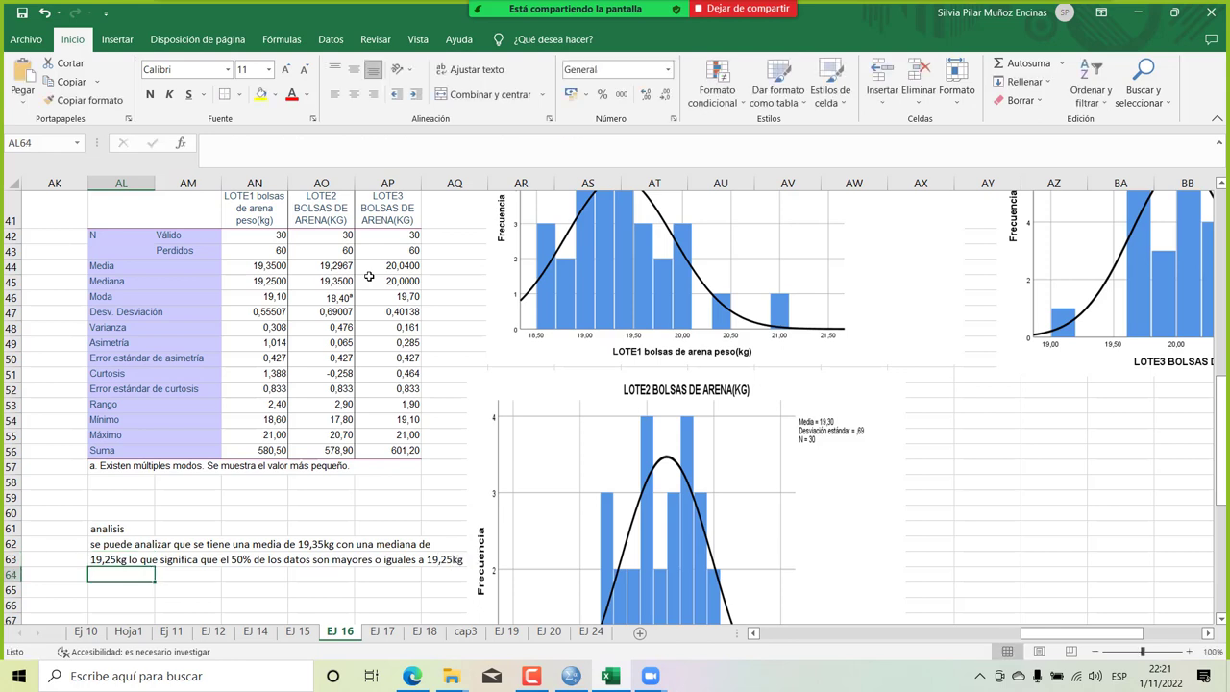
text(y)
text( que)
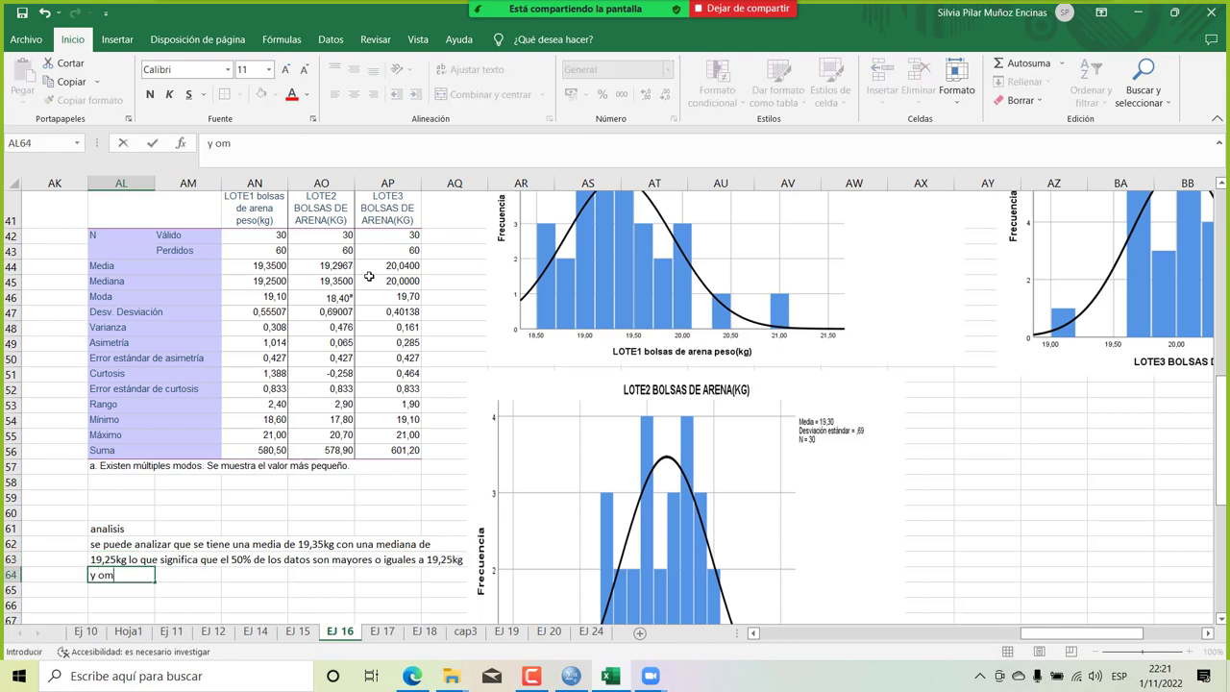
key(BackSpace)
key(BackSpace)
key(BackSpace)
key(BackSpace)
text(comprand)
key(BackSpace)
key(BackSpace)
key(BackSpace)
key(BackSpace)
text(arando)
key(BackSpace)
key(BackSpace)
key(BackSpace)
key(BackSpace)
key(BackSpace)
key(BackSpace)
key(BackSpace)
key(BackSpace)
key(BackSpace)
key(BackSpace)
key(BackSpace)
key(BackSpace)
Insert "en el primer lote" before "se tiene" in cell AL62 and move the LOTE2 histogram rightward, clear of the sentence.
click(135, 543)
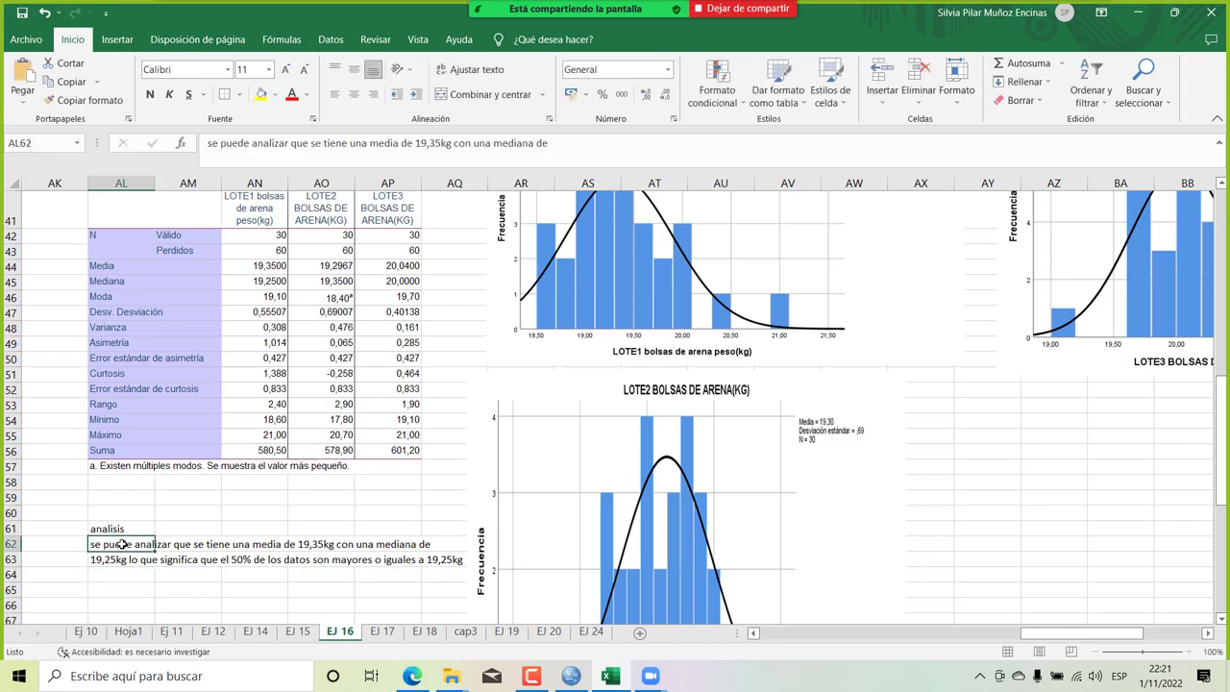
click(350, 146)
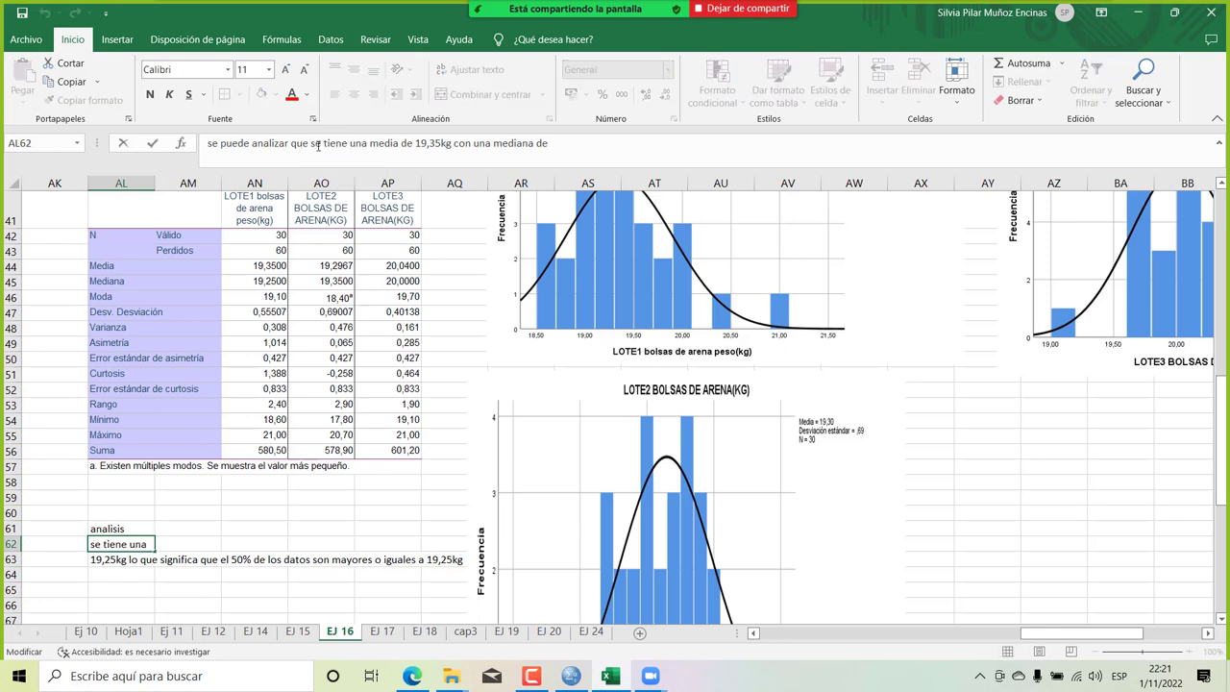
click(311, 144)
text(en el )
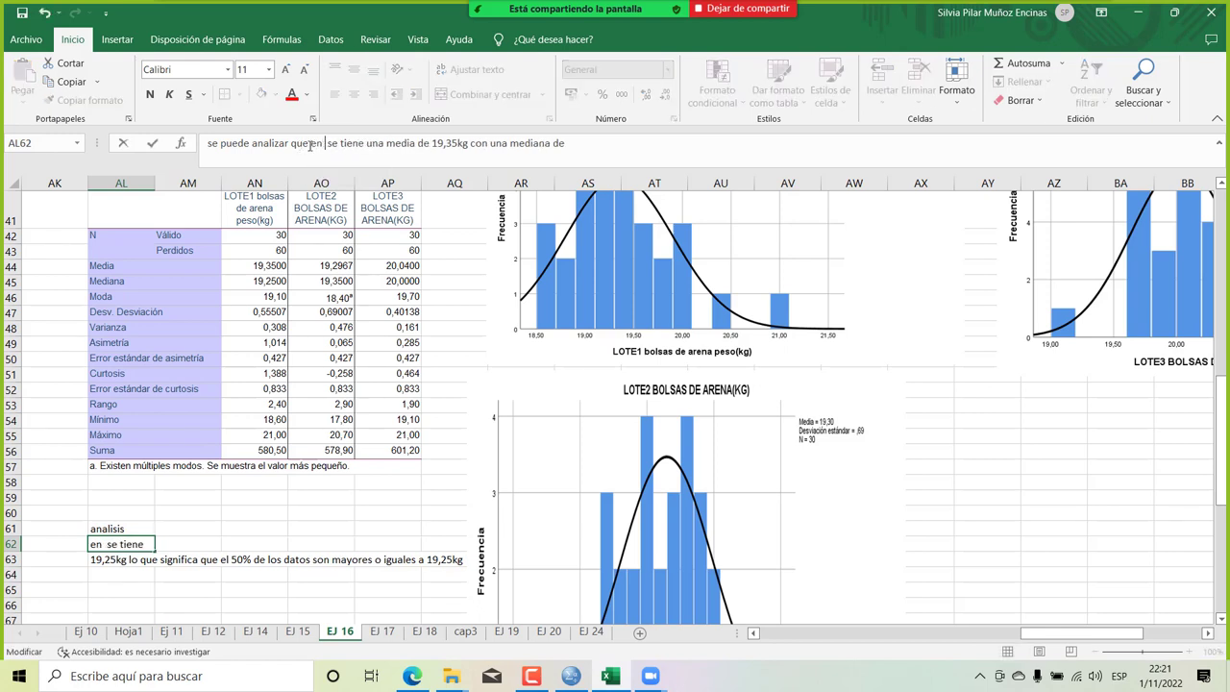
text(lote)
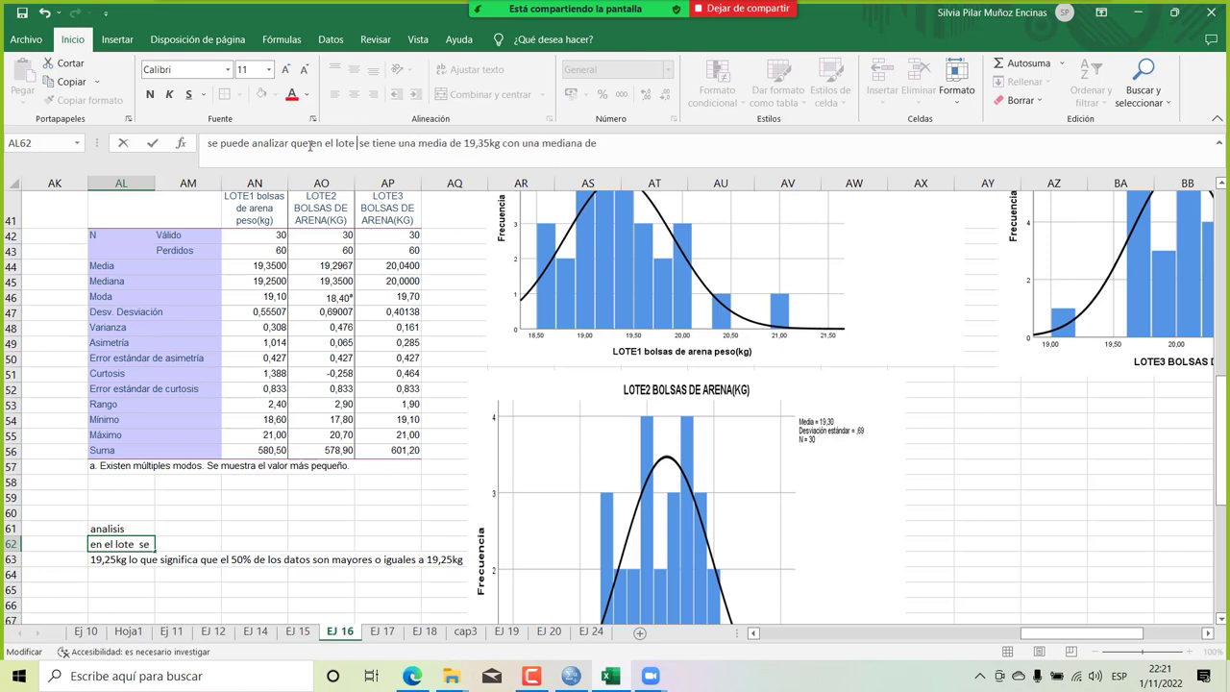
key(BackSpace)
key(BackSpace)
key(BackSpace)
key(BackSpace)
key(BackSpace)
text(o)
key(BackSpace)
text(primer lote)
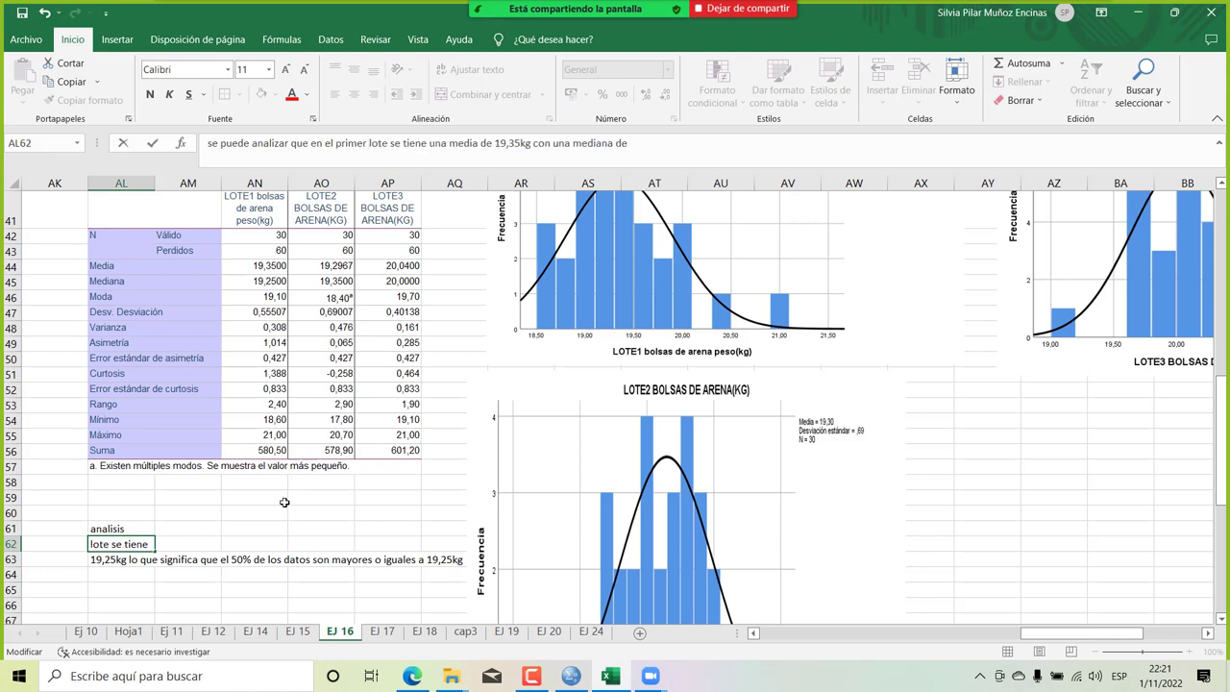
key(Return)
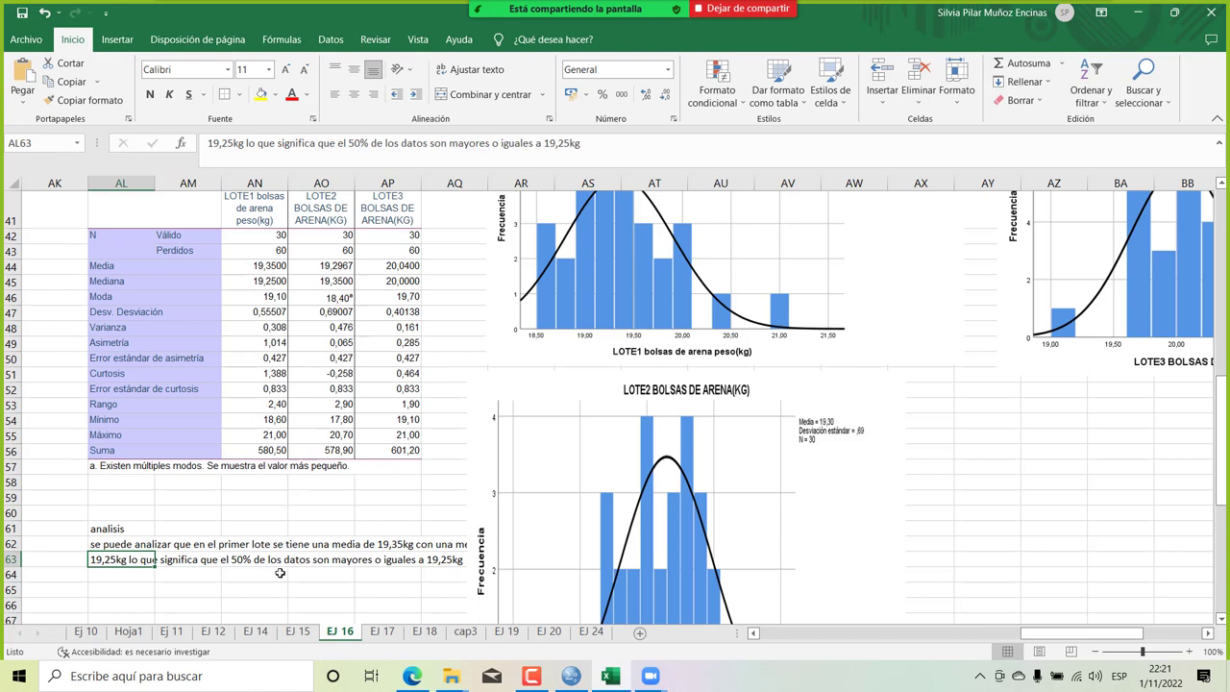
drag(518, 528, 635, 512)
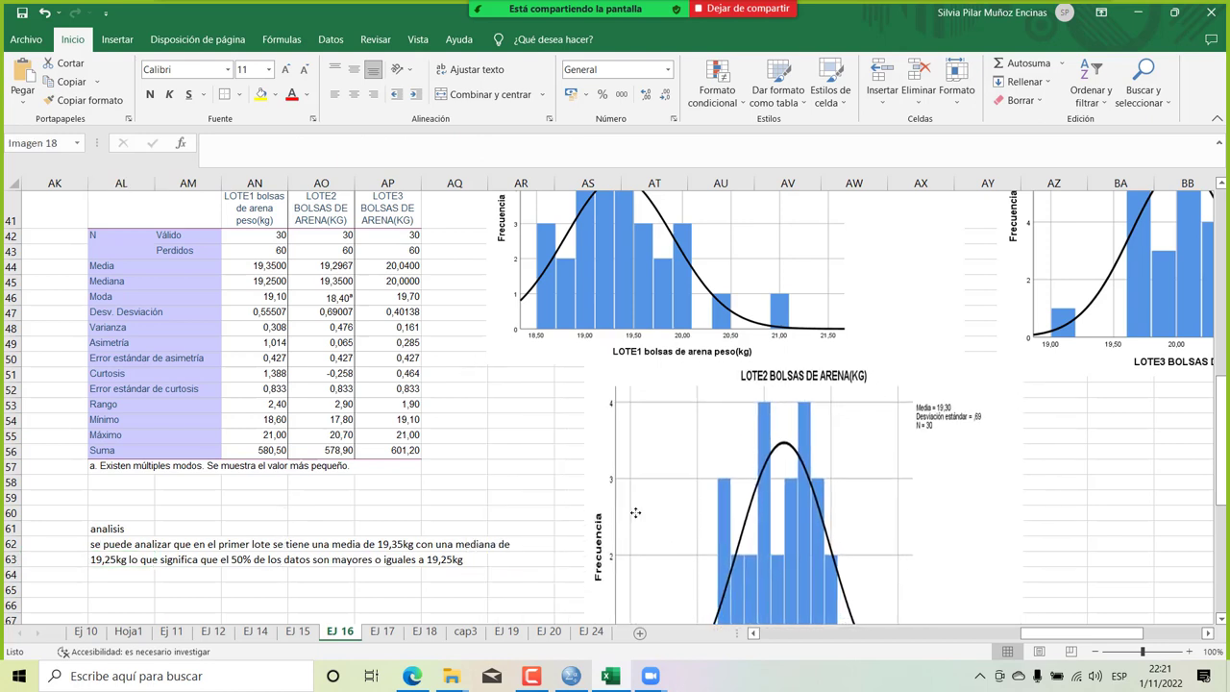
Enter "y comparando con el lote3 se analiza que existe una variabilidad con respecto a la media y su mediana" in cell AL64.
click(119, 574)
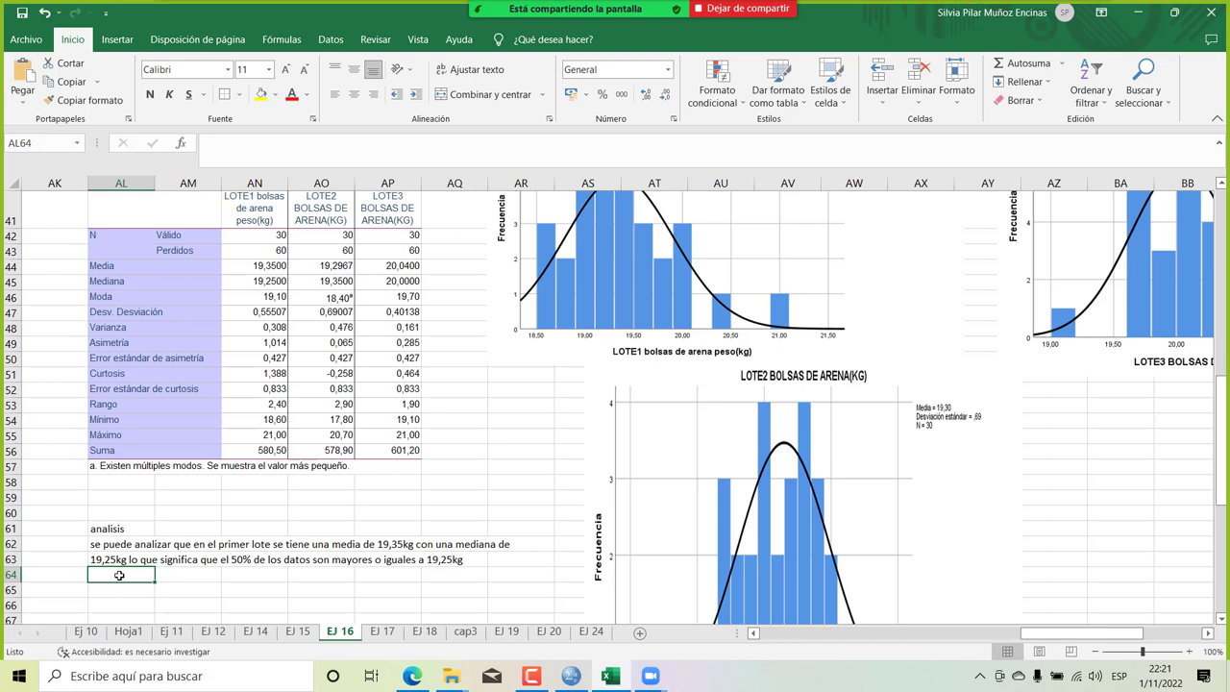
text(y comparando con el lote3 se )
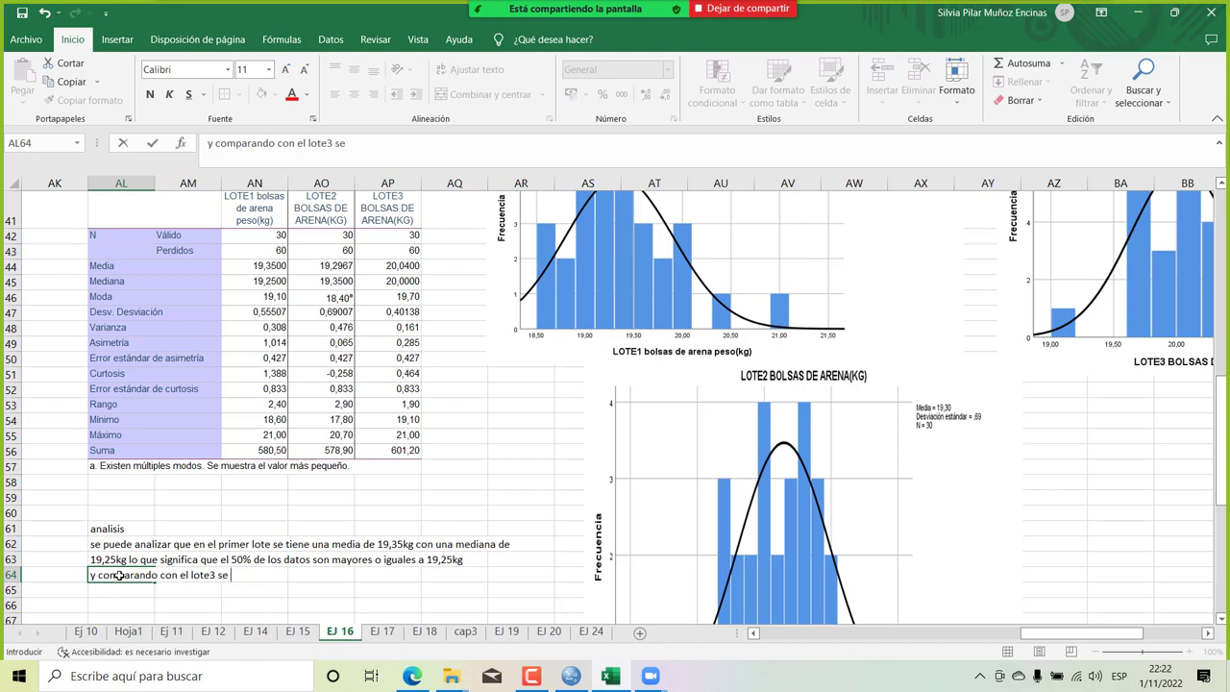
text(analiza que existe)
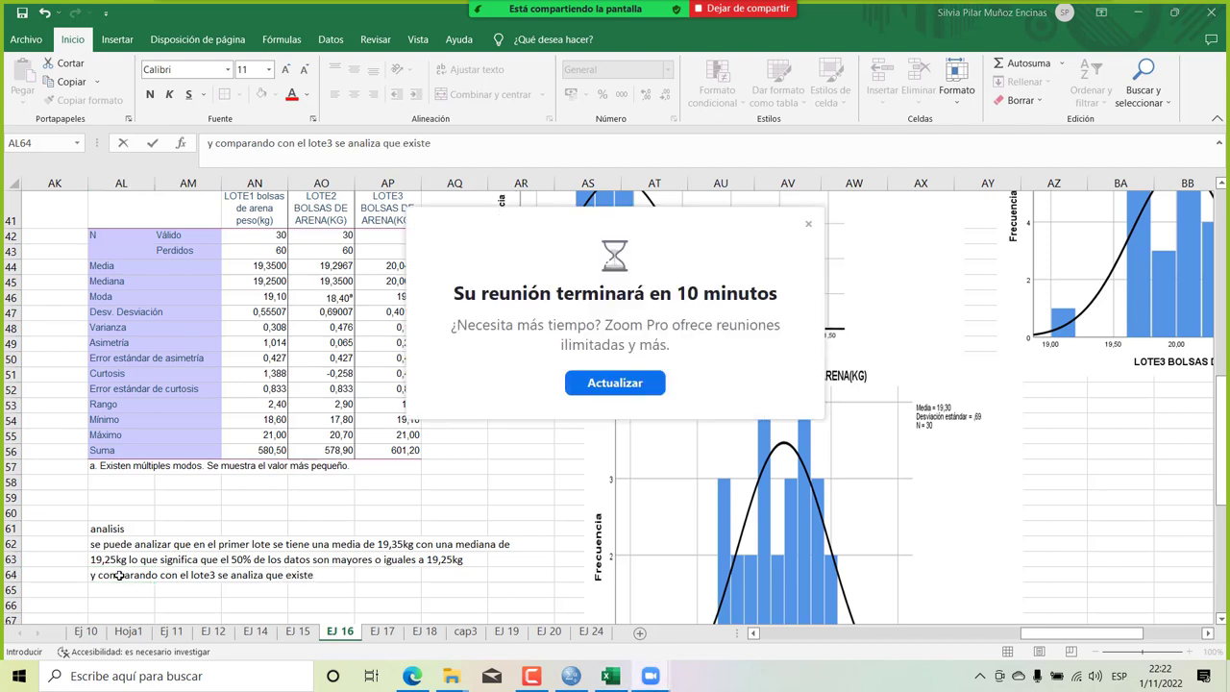
click(808, 223)
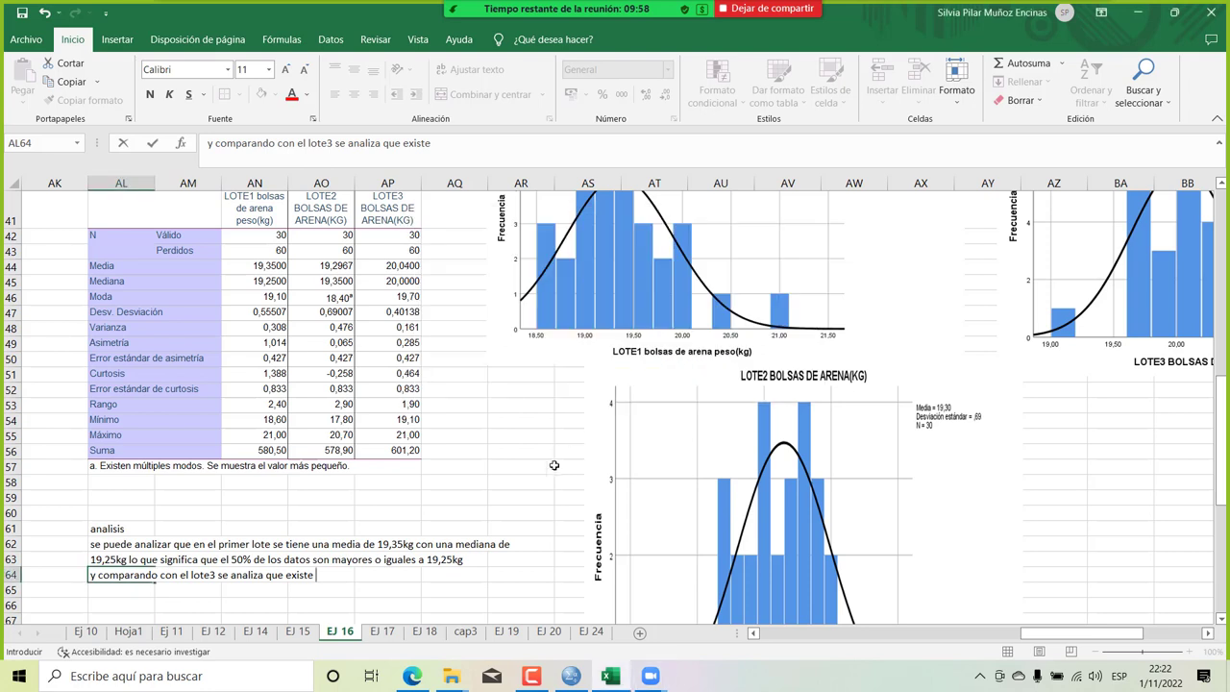
text(una variabilidad )
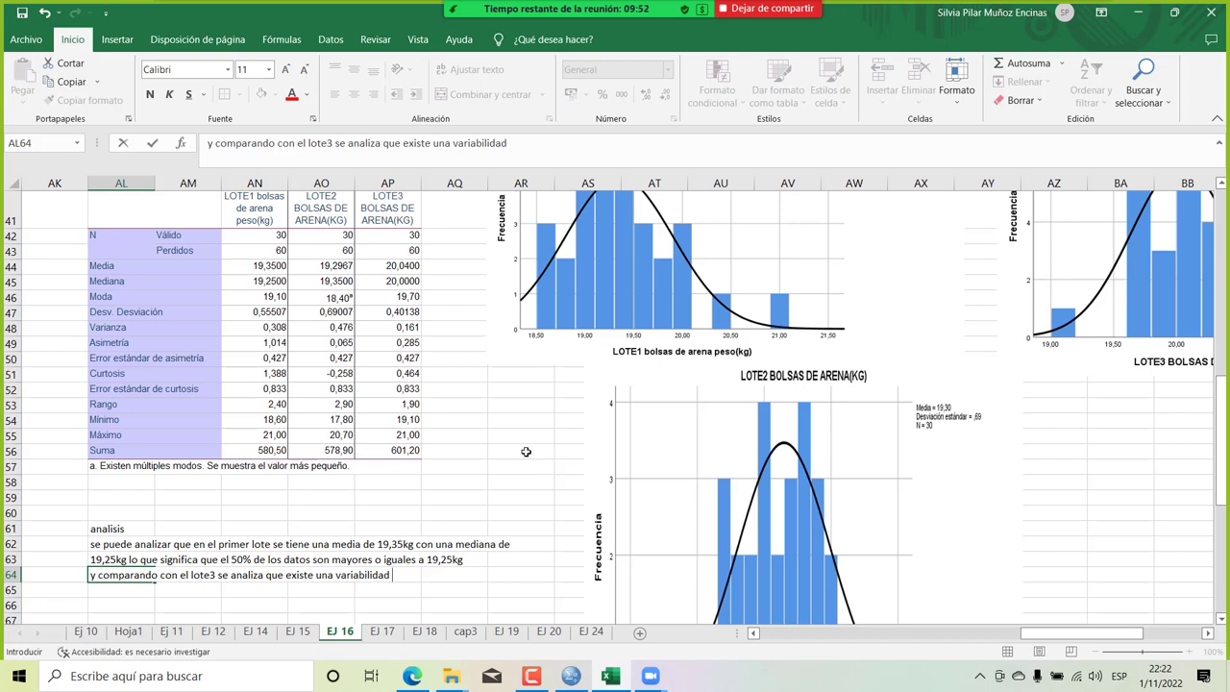
text(con respecto a l)
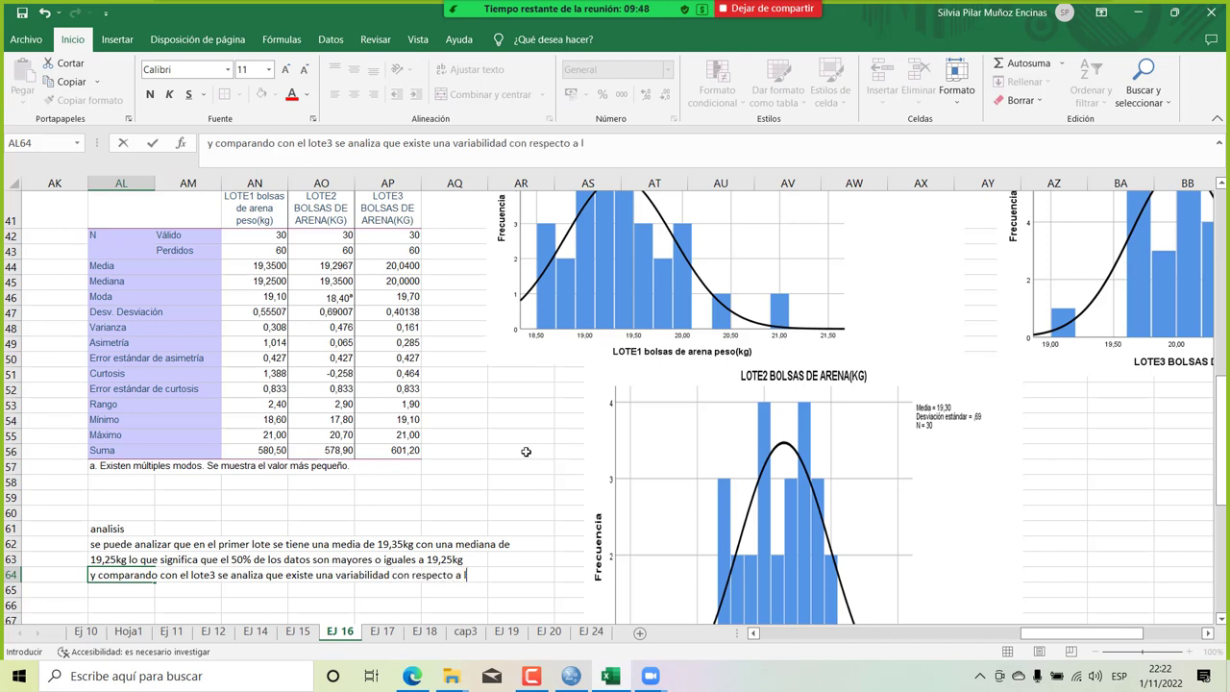
text(a media y su mediana)
key(Return)
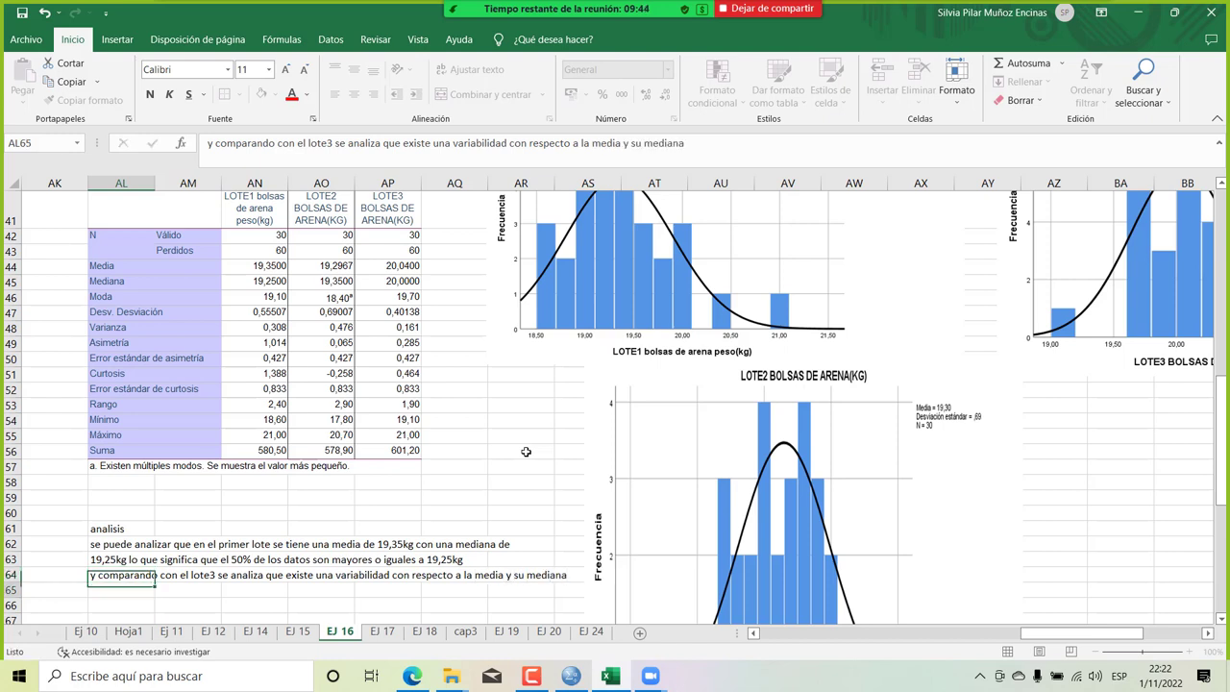
Enter "en el lote 3 se tienen datos mas aproximados a lo requerido o especificado por el proveedor" in cell AL65.
text(en el lote 3 se)
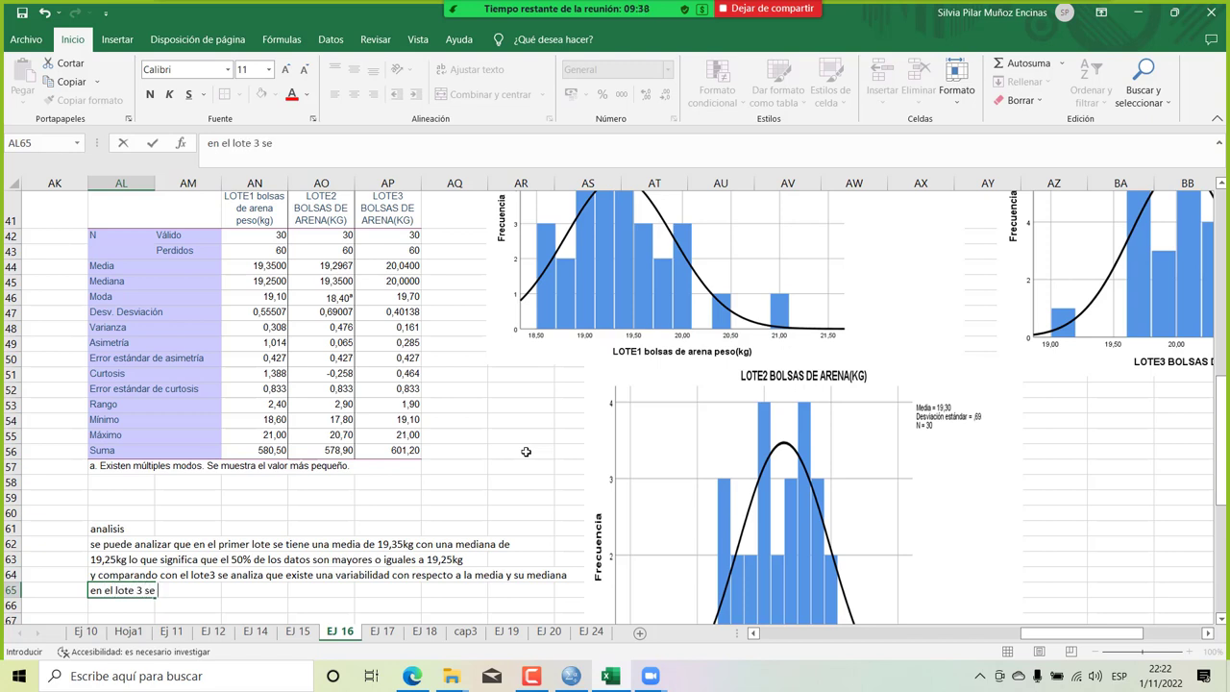
text( tiene)
key(BackSpace)
text(n datos mas aprox)
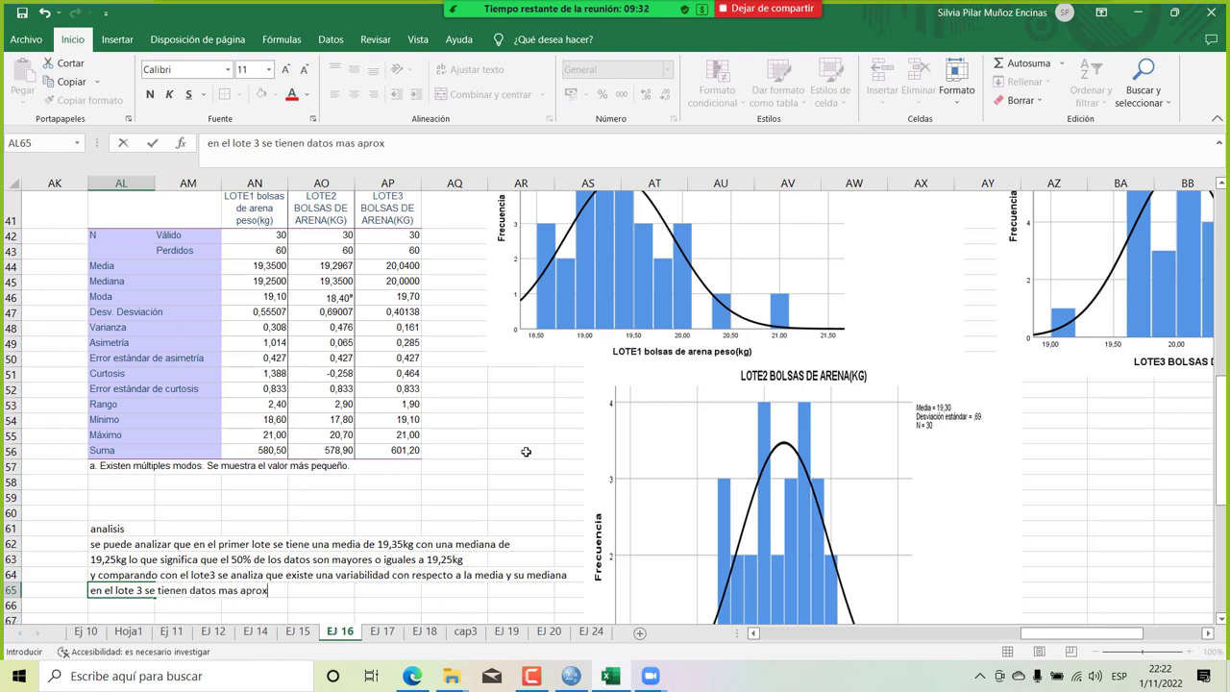
text(imados a lo requerido o especificado)
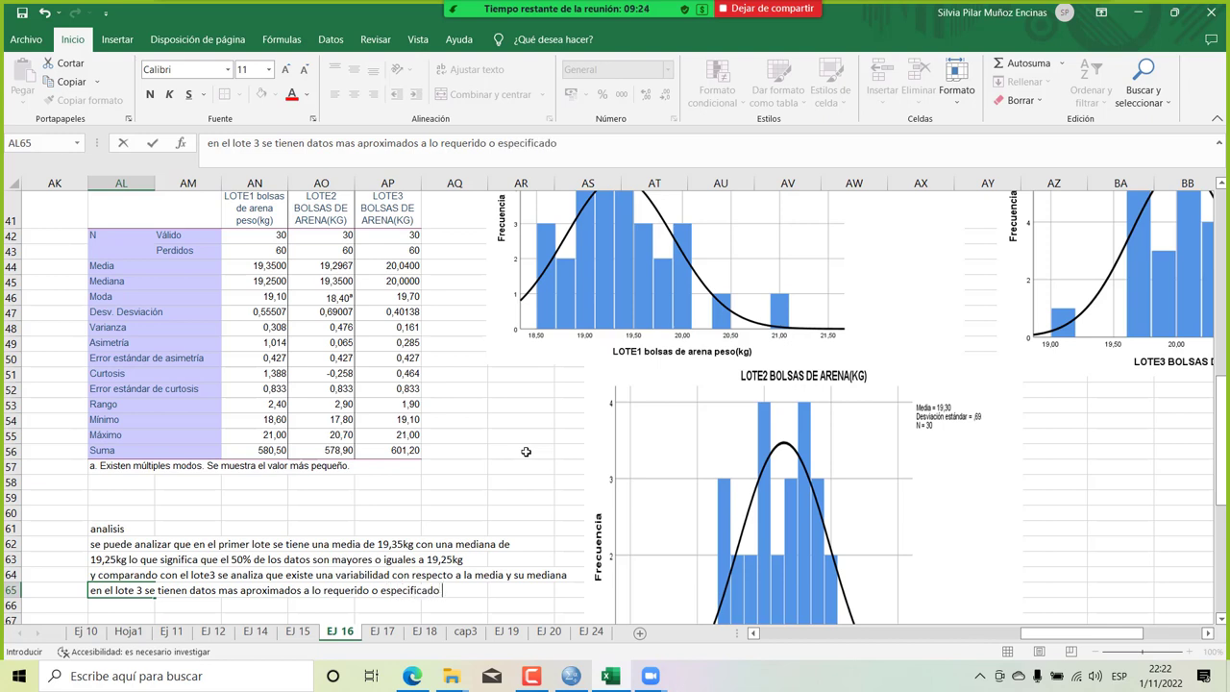
text( por el proveedor)
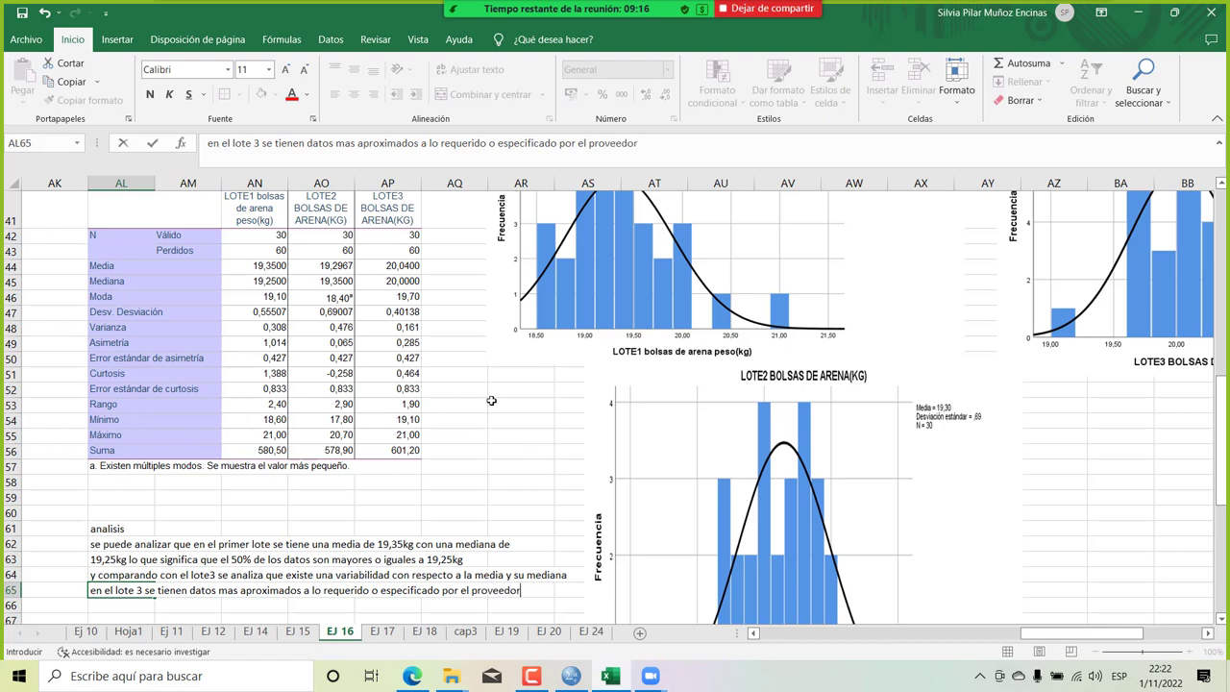
key(Return)
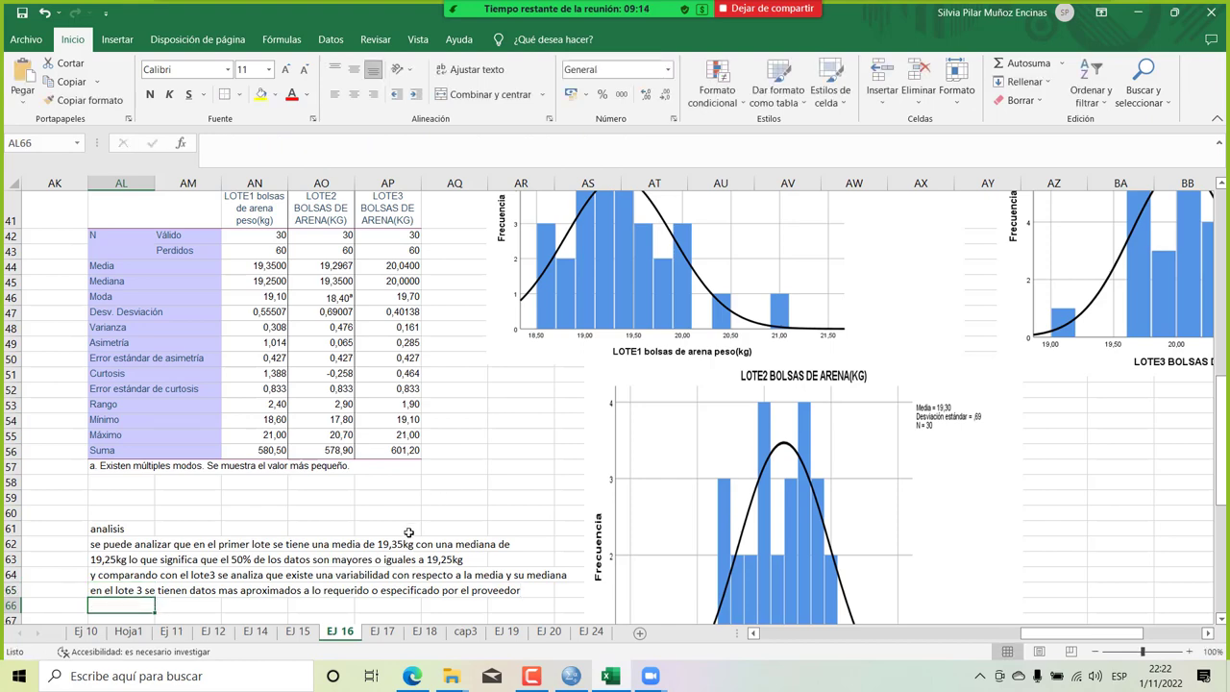
Begin the next analysis sentence in cell AL66 with "se observar datos raros o atipicos en el lote".
scroll(409, 532, down, 2)
scroll(408, 533, up, 1)
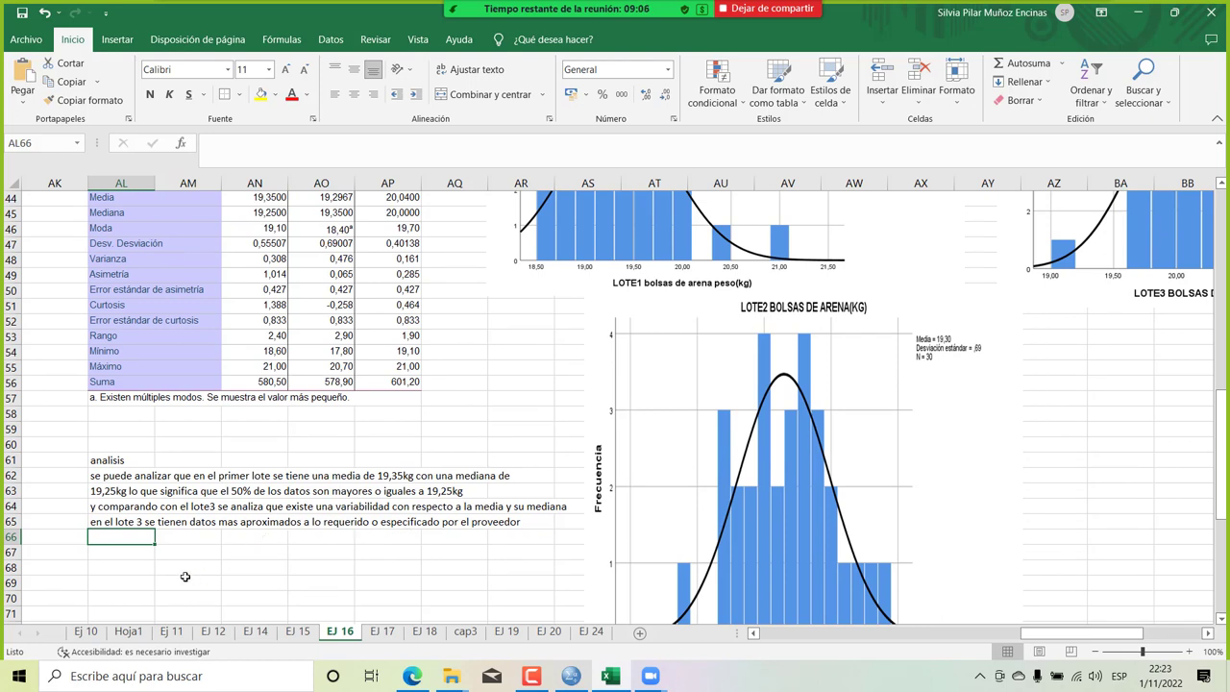
text(se obs)
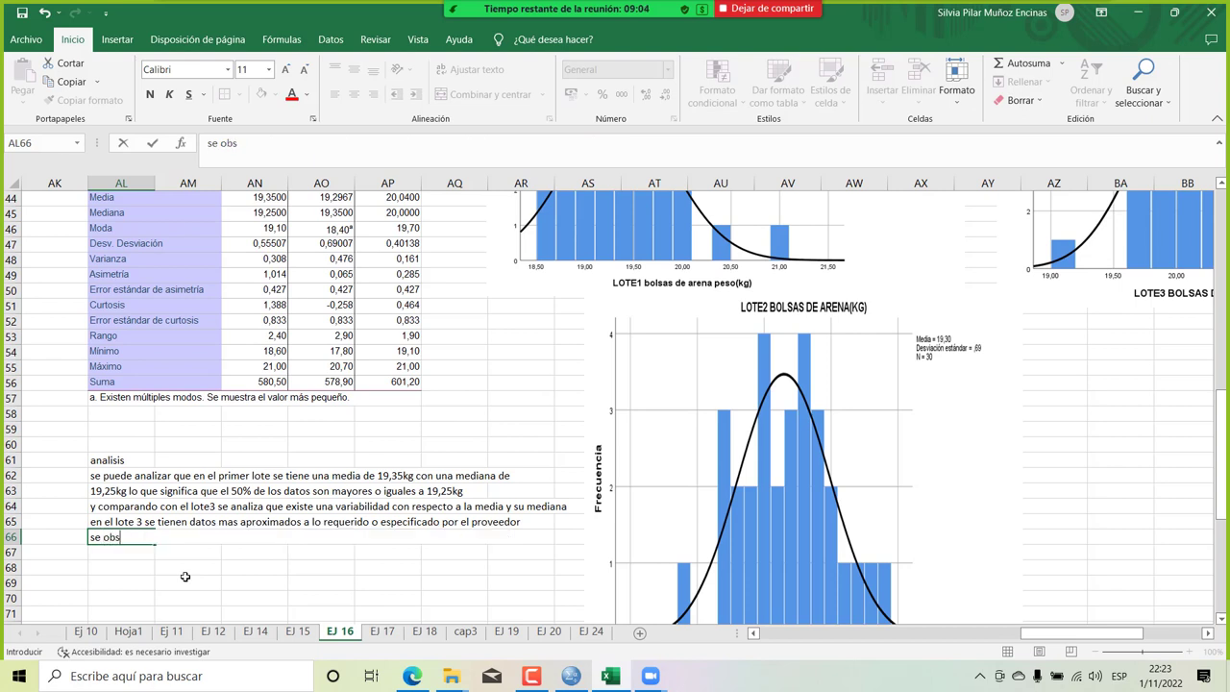
text(ervar datos raros o atipos)
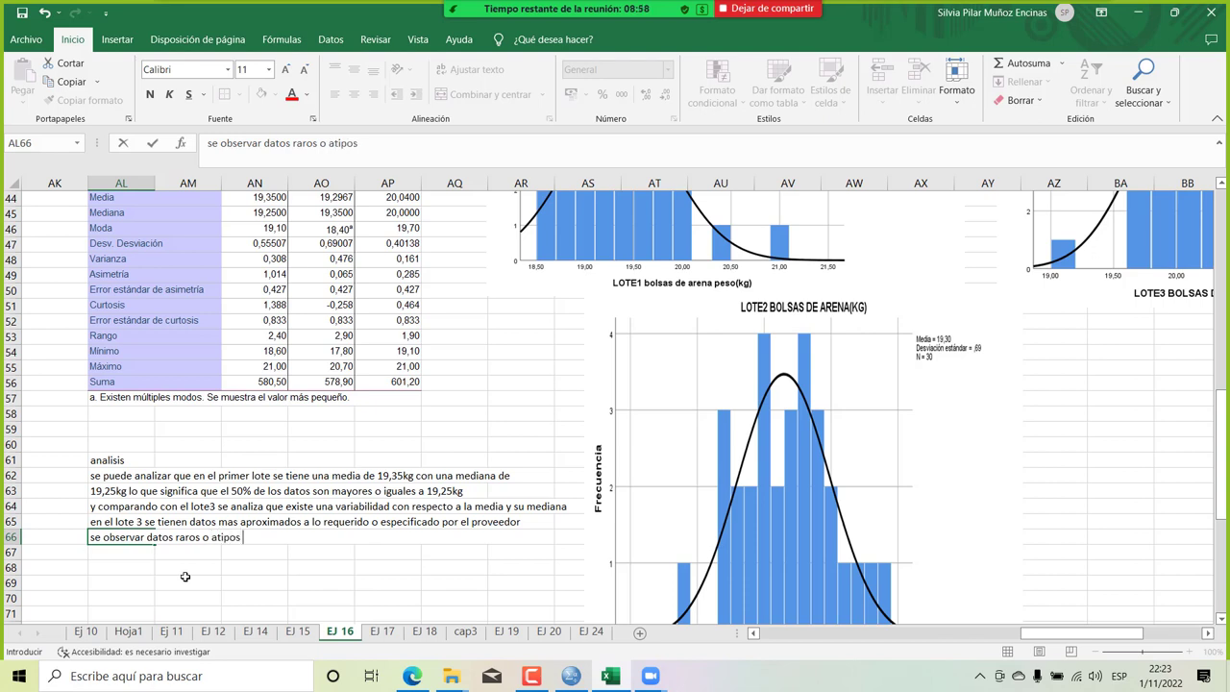
key(BackSpace)
key(BackSpace)
text(icos en el lote)
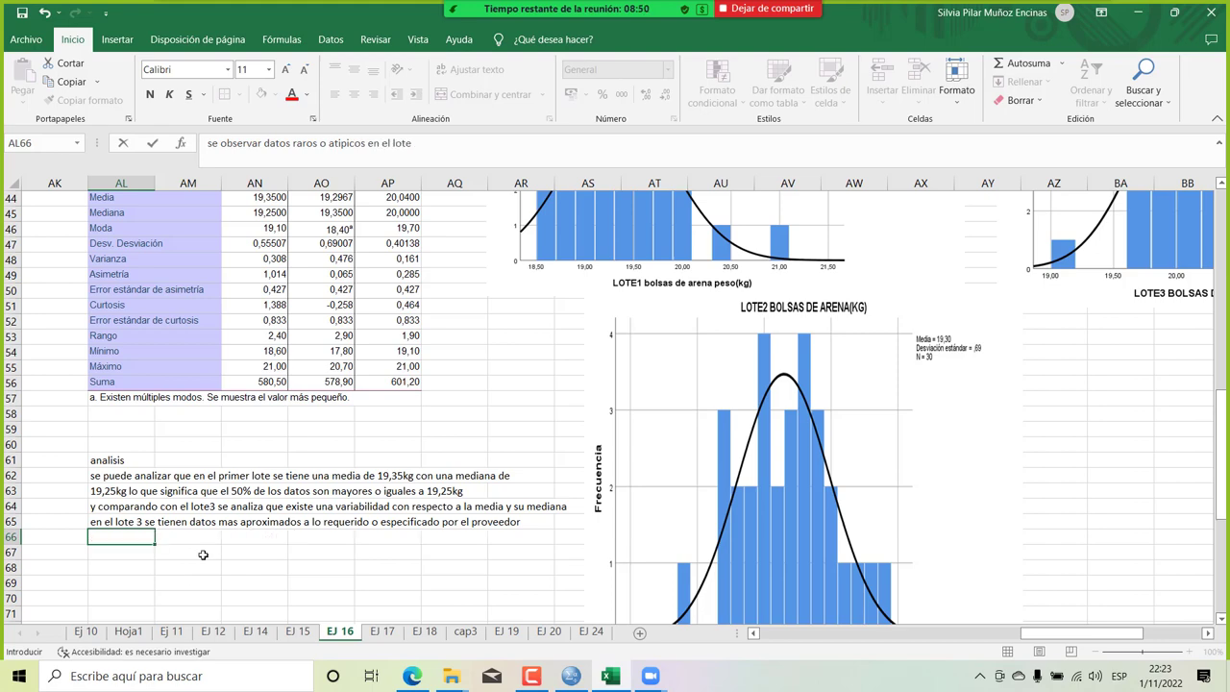
Check the lot histograms for outliers and replace "el lote" with "los 3 lote" in the AL66 sentence.
scroll(202, 554, up, 2)
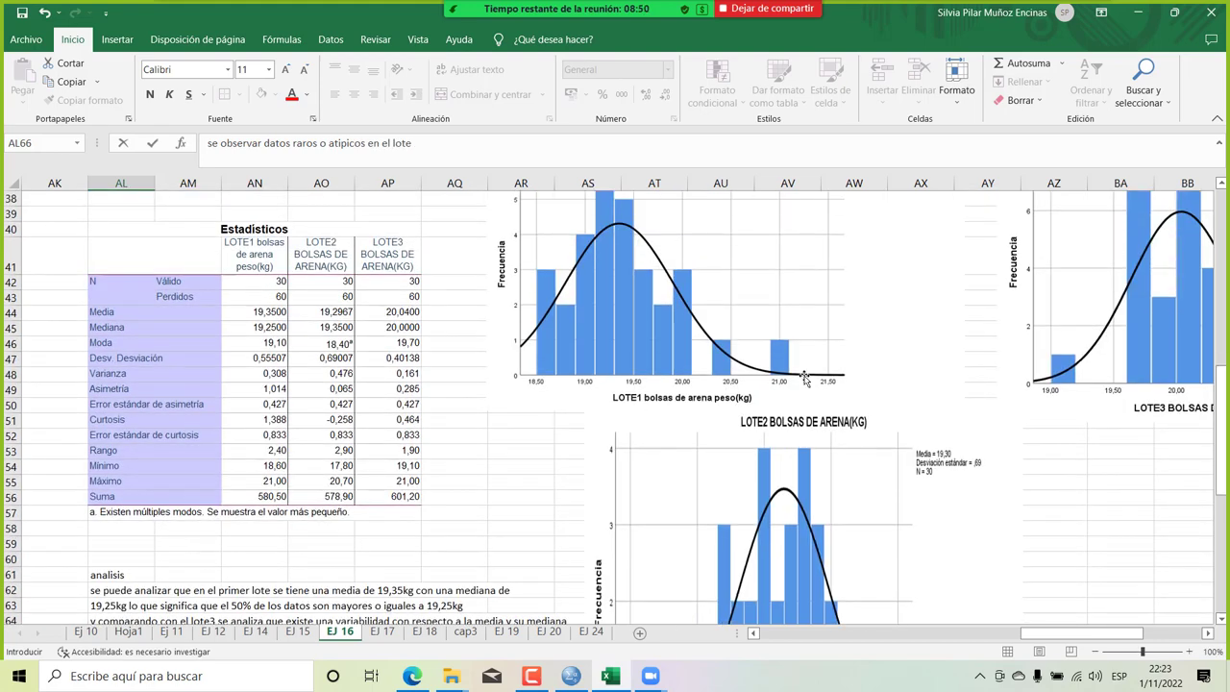
scroll(758, 332, up, 1)
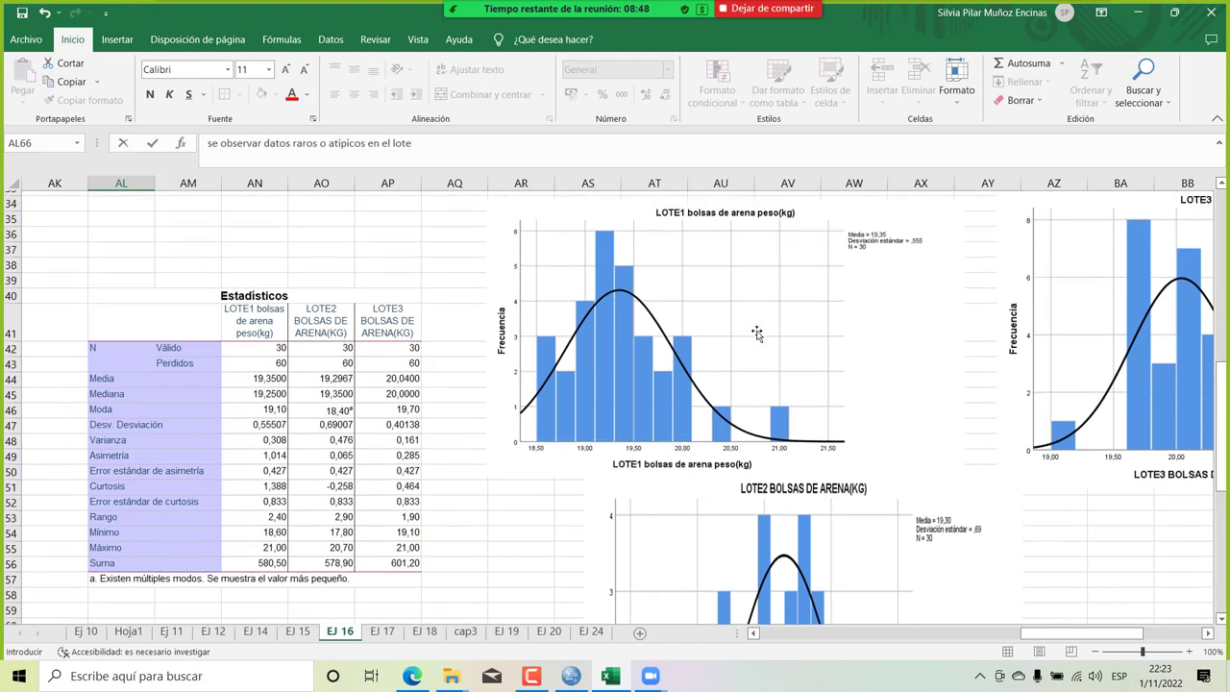
scroll(757, 333, down, 5)
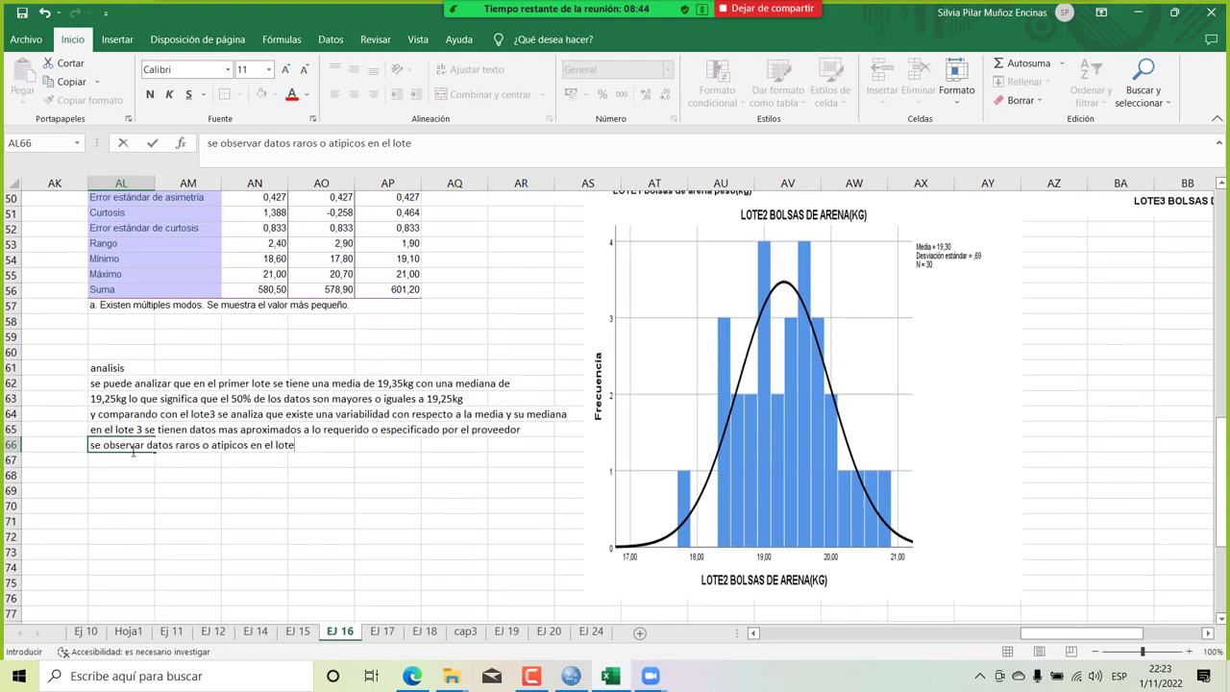
key(BackSpace)
key(BackSpace)
key(BackSpace)
key(BackSpace)
key(BackSpace)
key(BackSpace)
key(BackSpace)
text(los 3 lote)
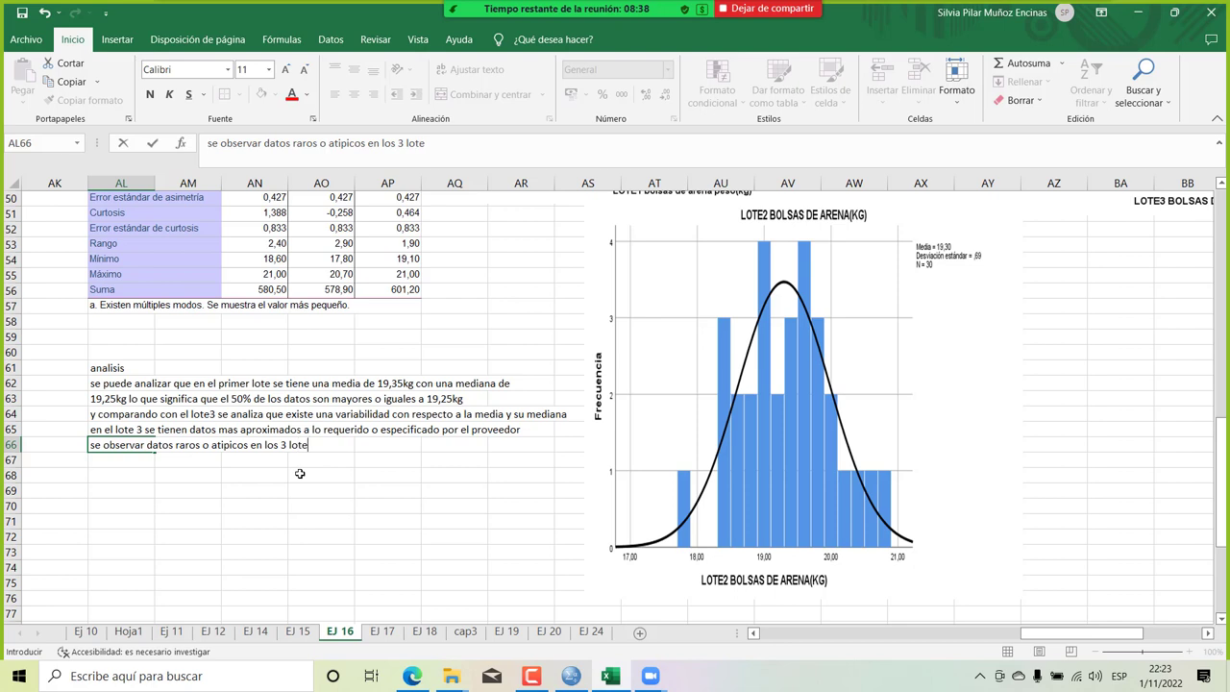
Finish the AL66 sentence by making it "lotes" and adding ", se debe ver las causas para mejorar el proceso".
text(s , se debe)
text(ver)
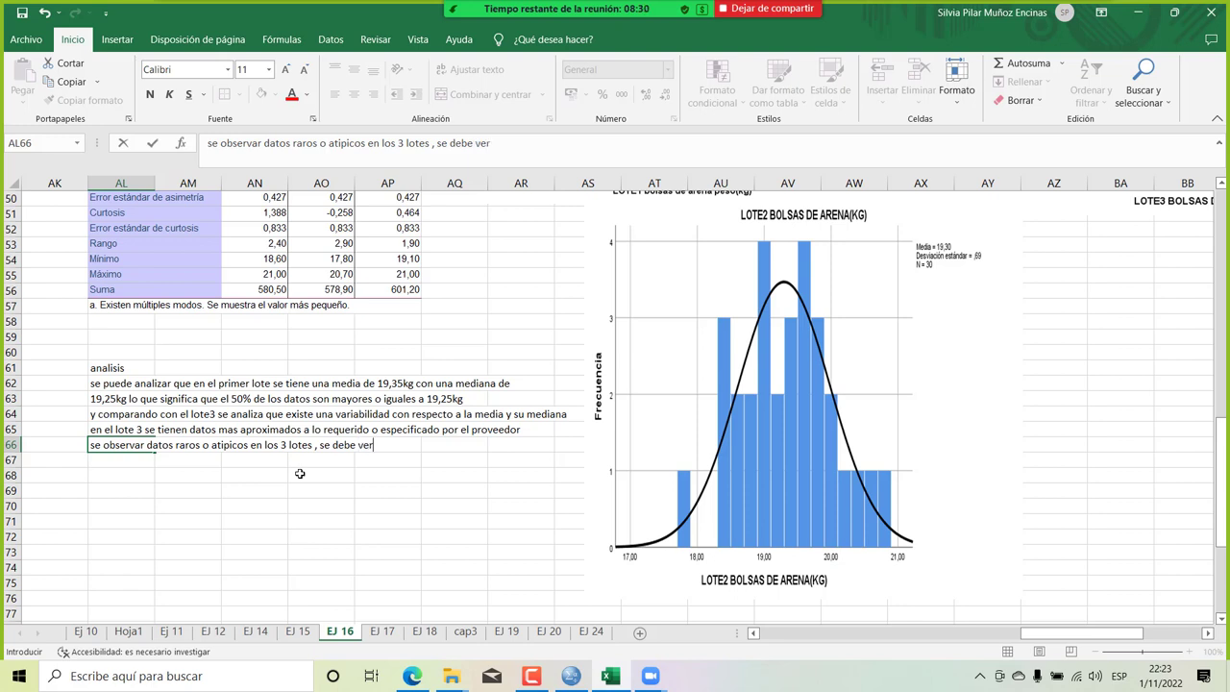
text( las causas para mejorar e)
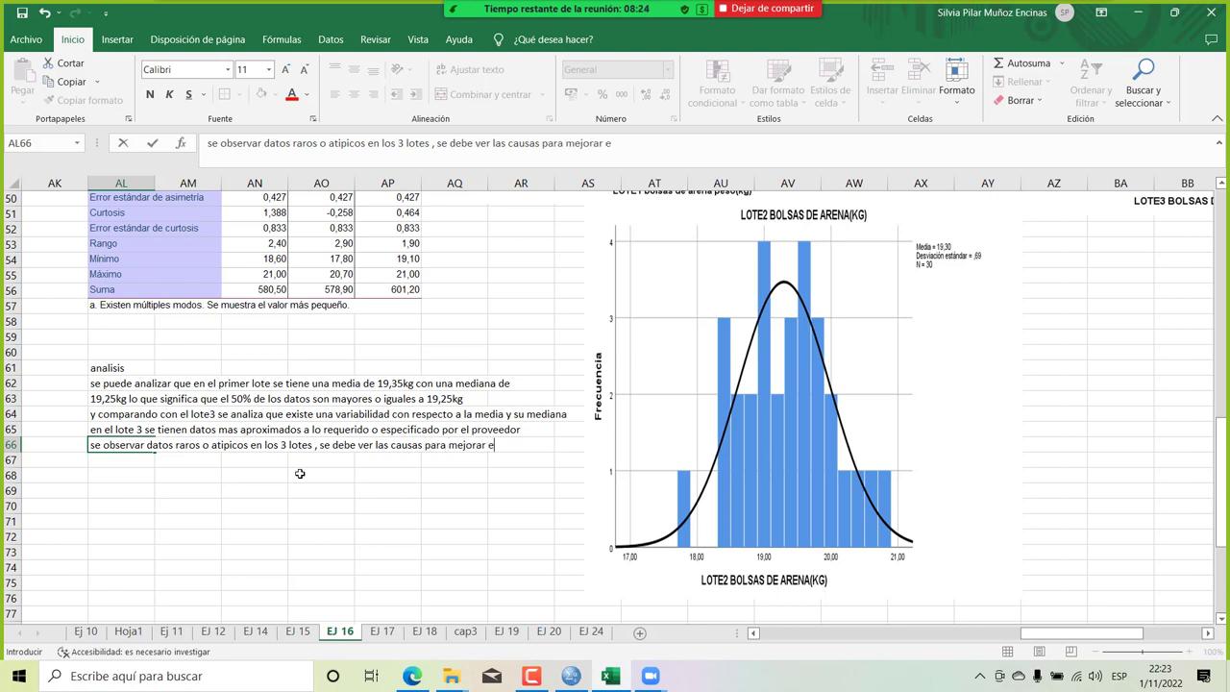
text(l proceso)
key(Return)
Examine the lot histograms and lot 3's mean, median, mode and variance, and compare the asymmetry across the three lots.
click(126, 445)
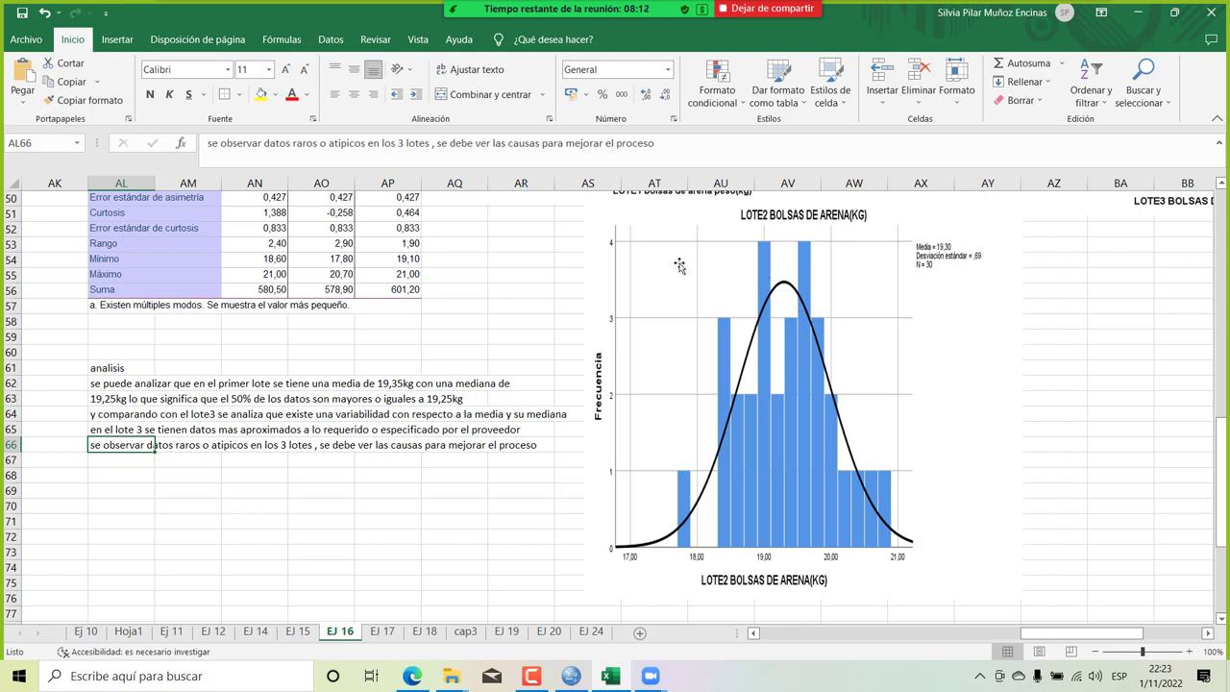
scroll(915, 273, up, 4)
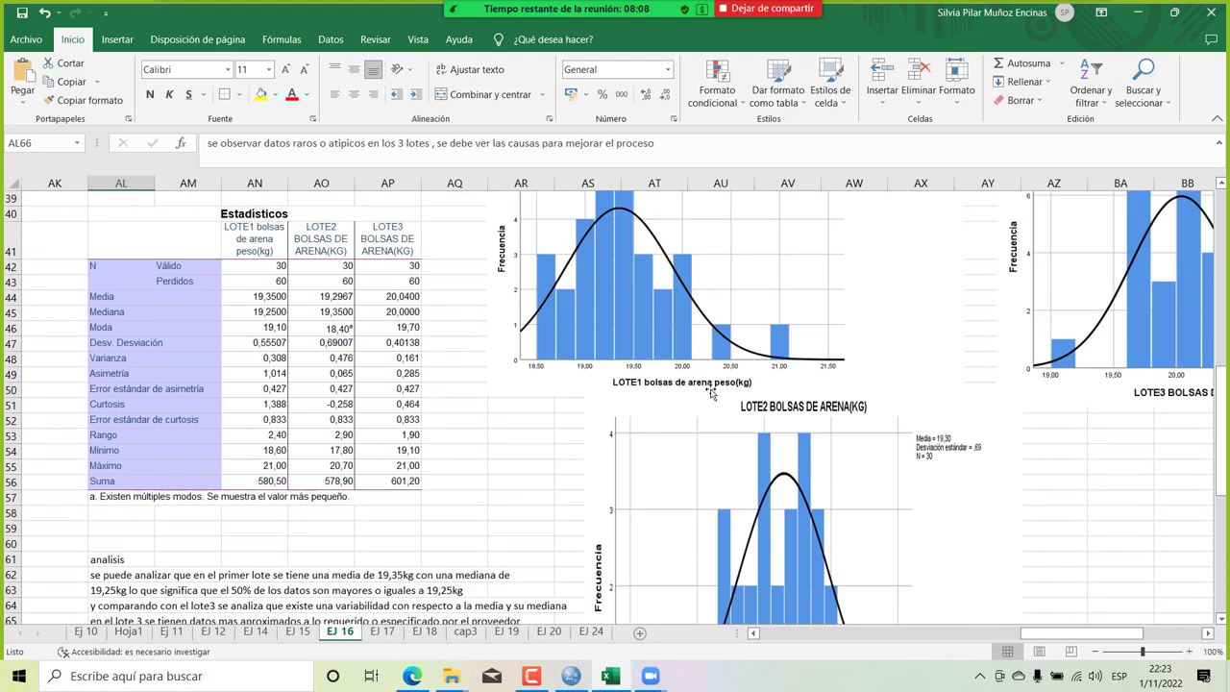
scroll(710, 391, down, 2)
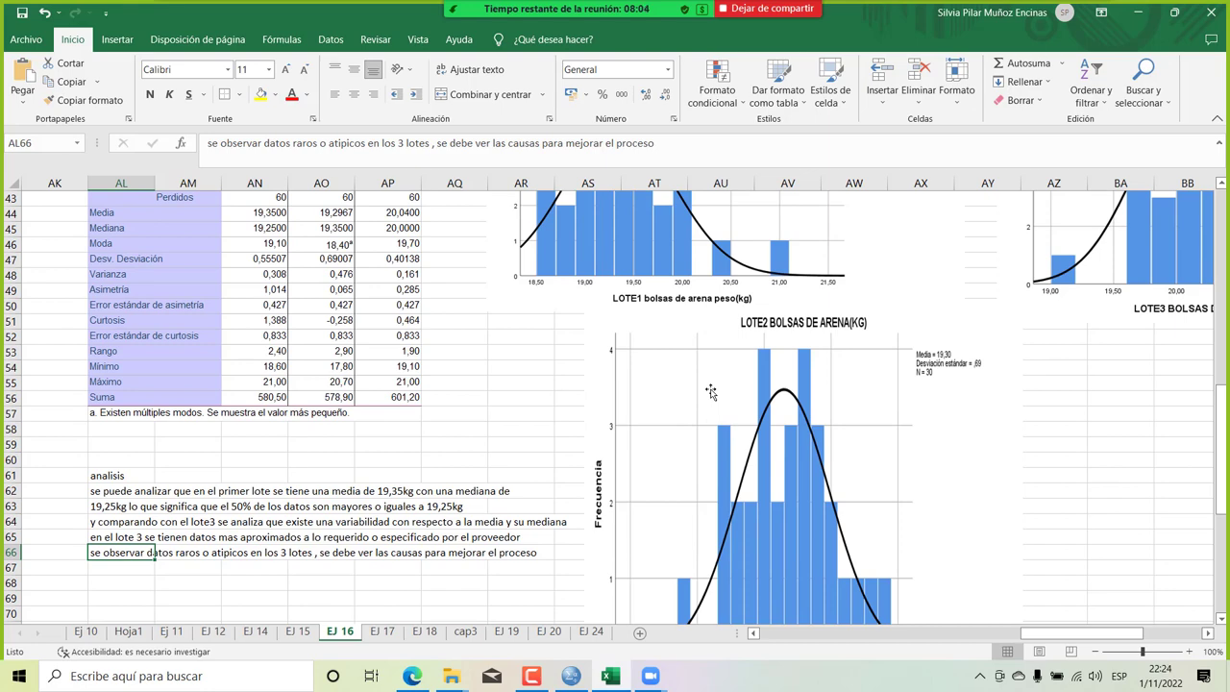
scroll(710, 392, up, 3)
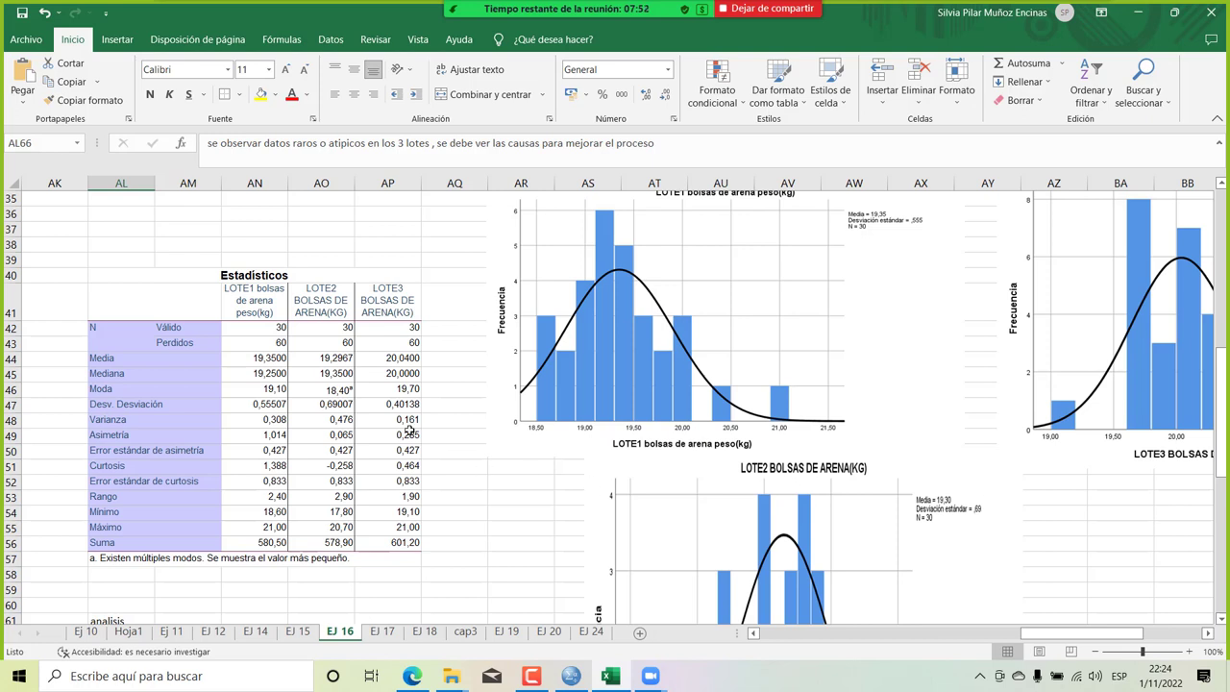
click(403, 359)
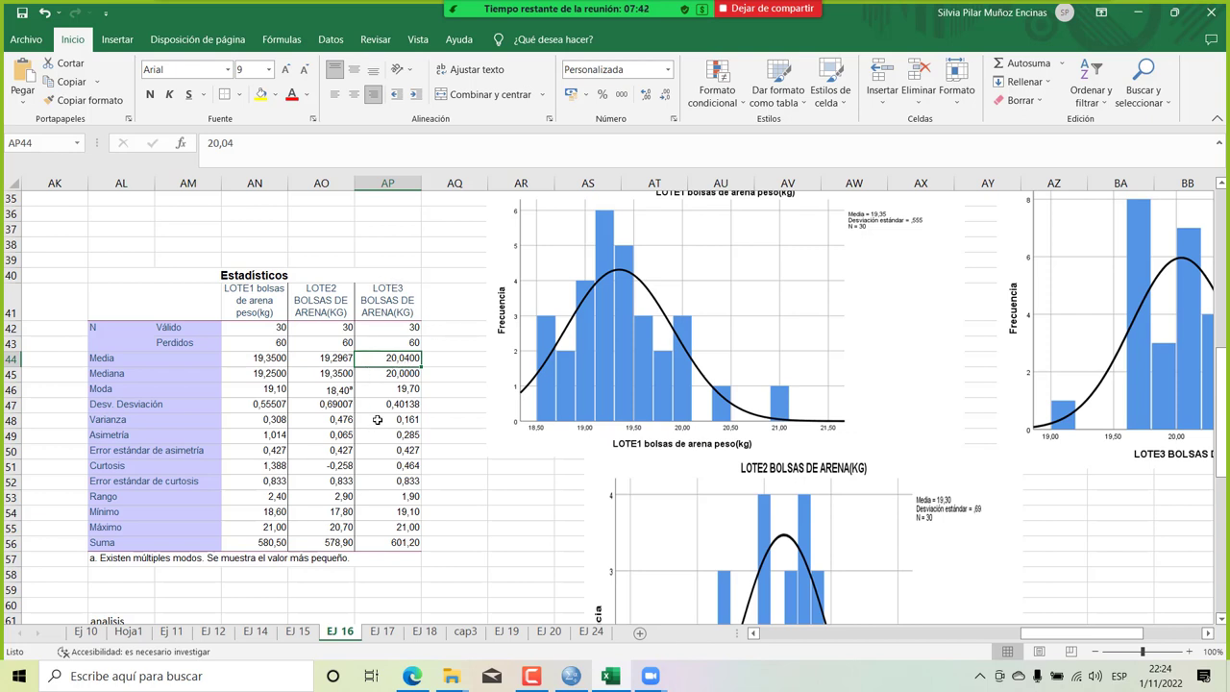
click(405, 373)
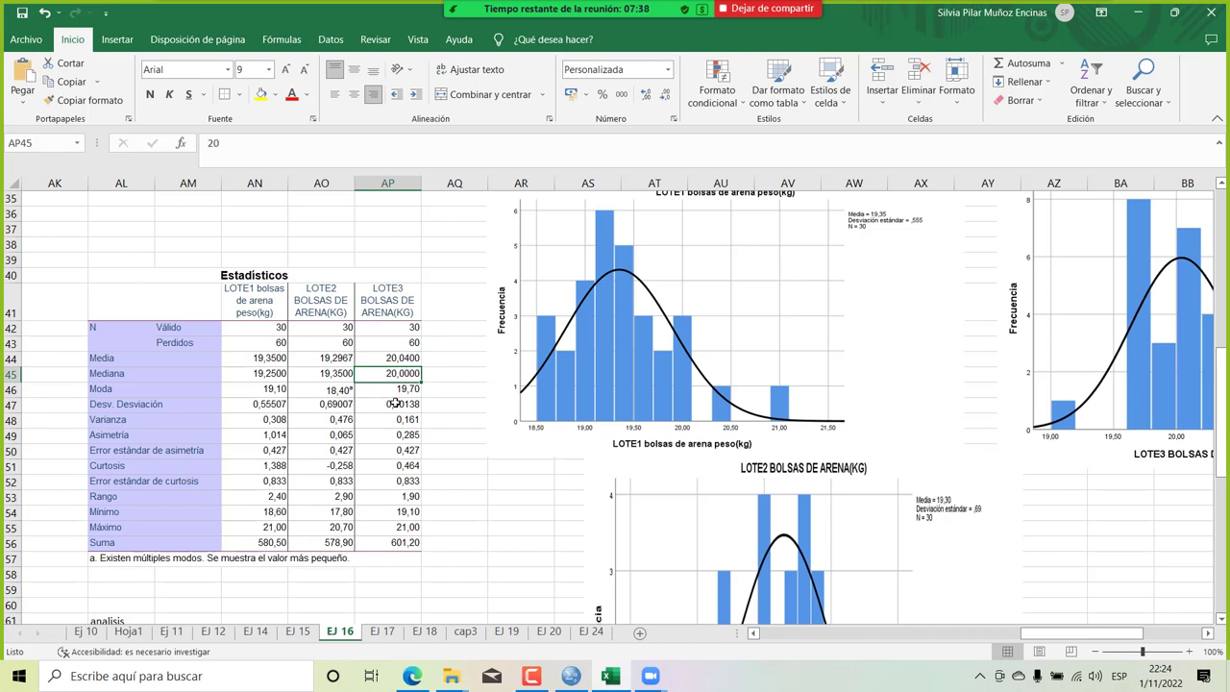
click(395, 401)
click(392, 387)
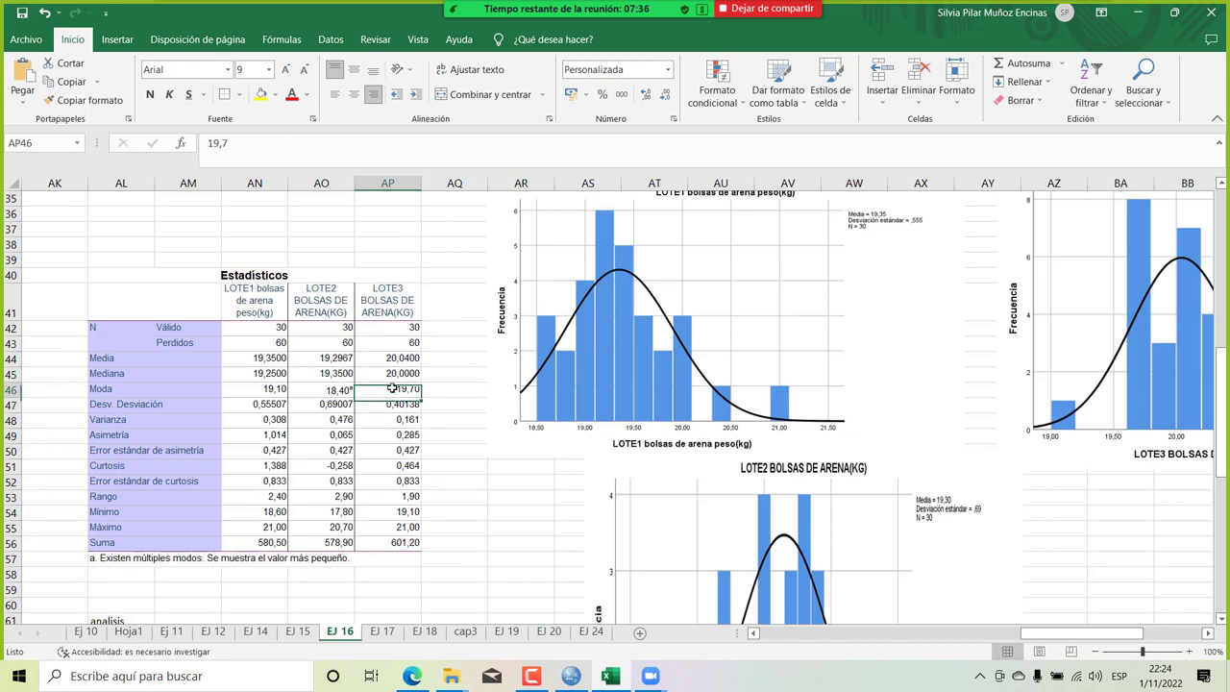
click(408, 423)
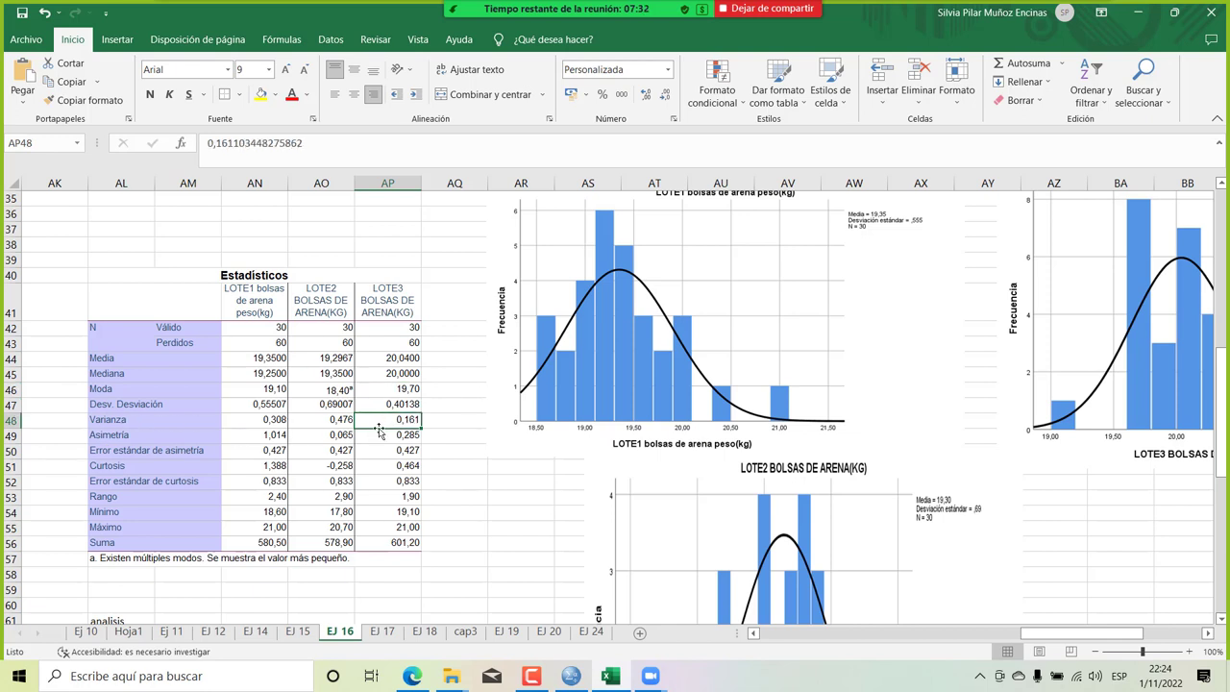
click(385, 435)
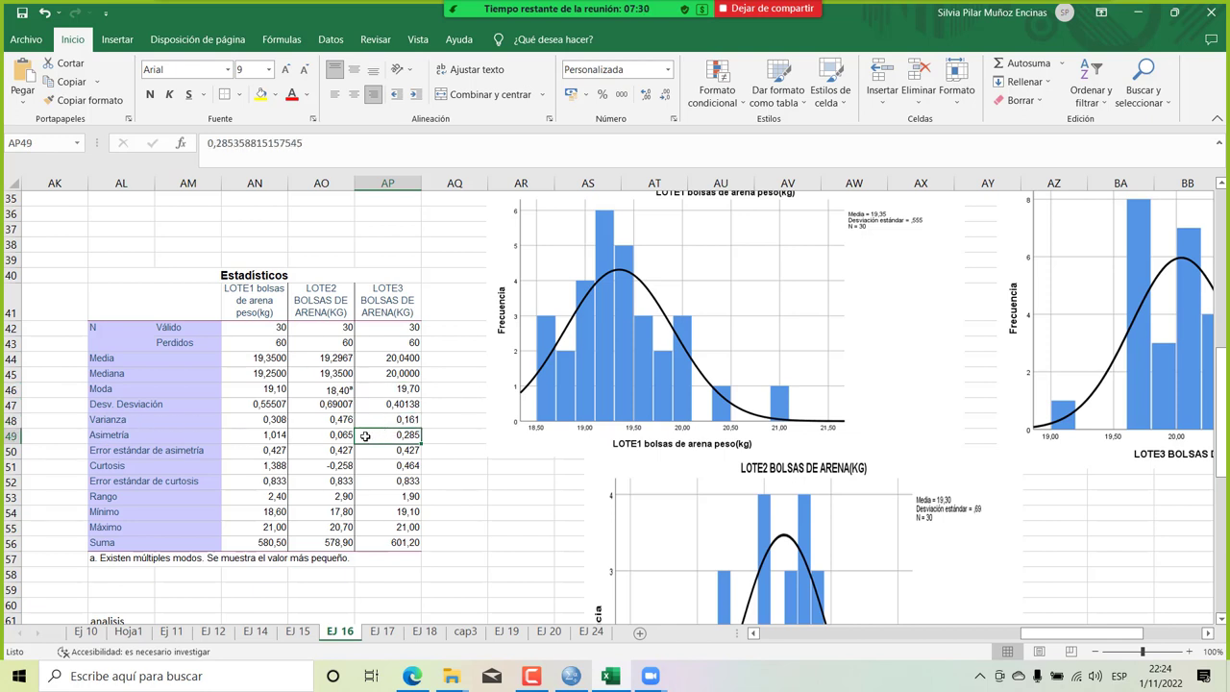
click(269, 438)
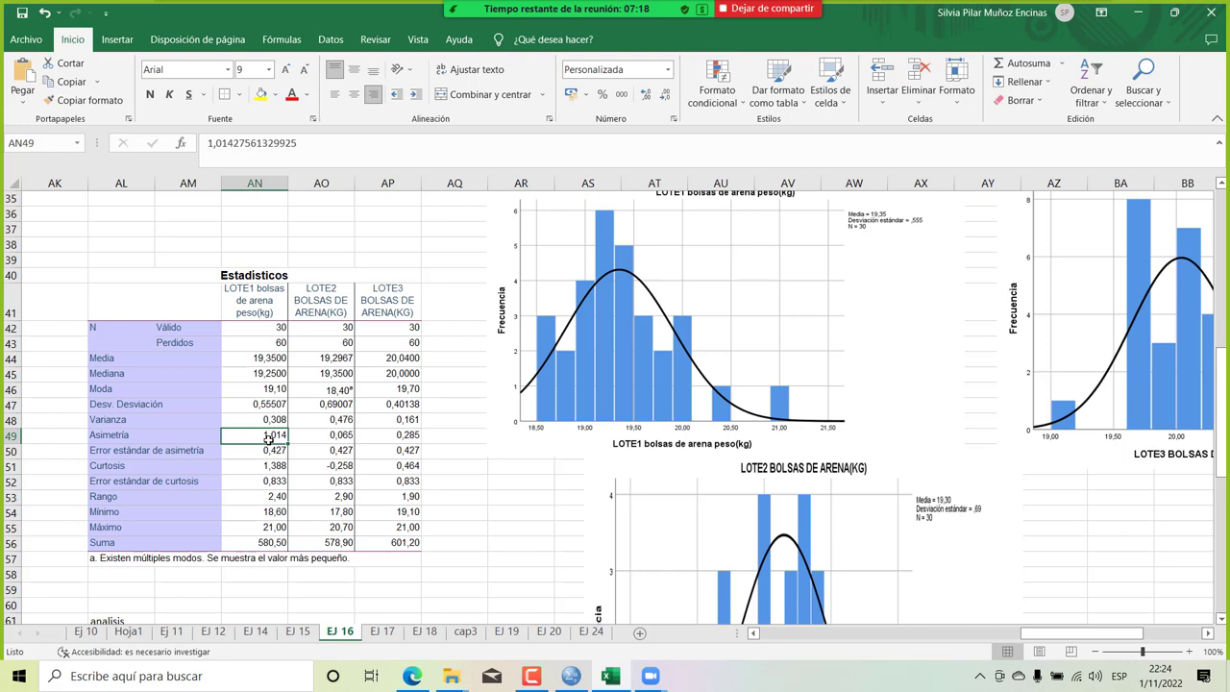
click(326, 434)
key(Right)
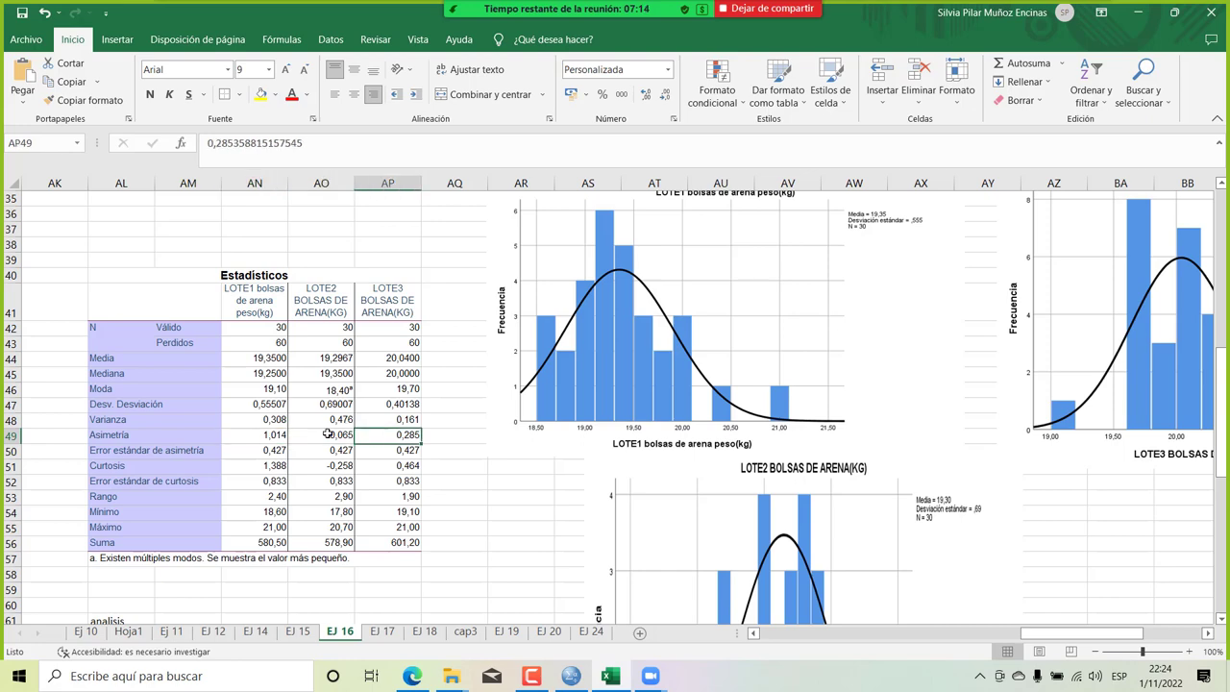
Correct "observar" to "observa" in cell AL66 and insert "tambien" before "datos raros".
scroll(326, 435, down, 4)
click(137, 491)
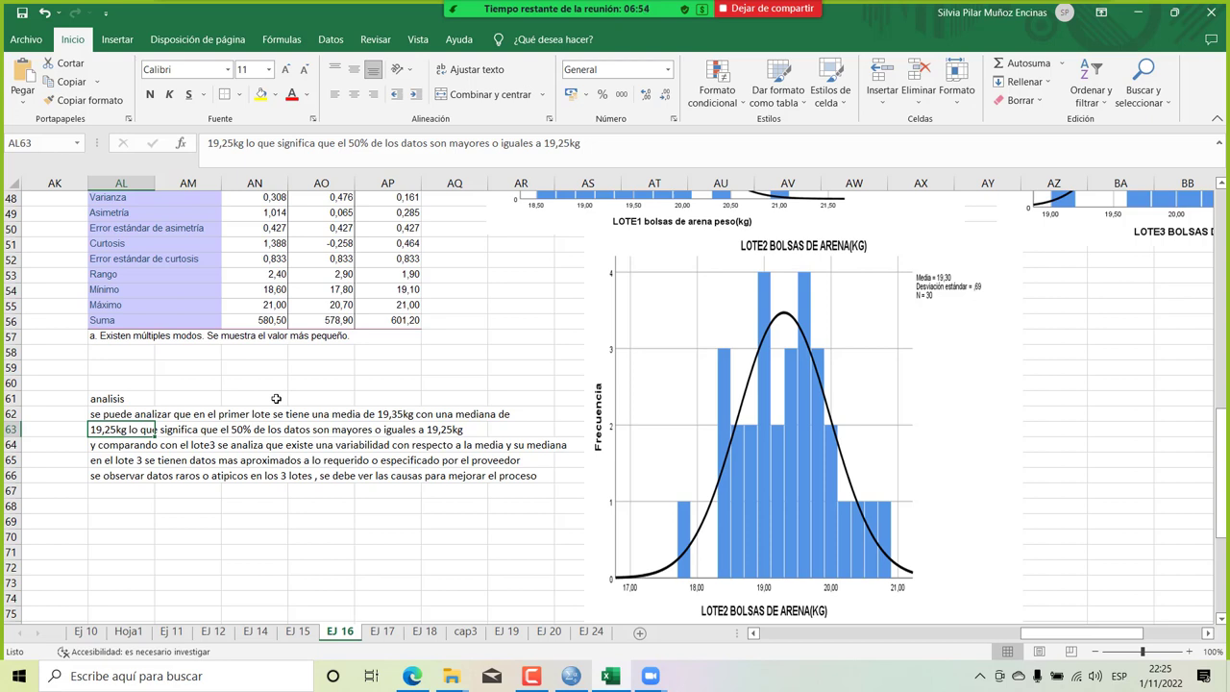
click(122, 475)
click(263, 146)
key(BackSpace)
text(tambien)
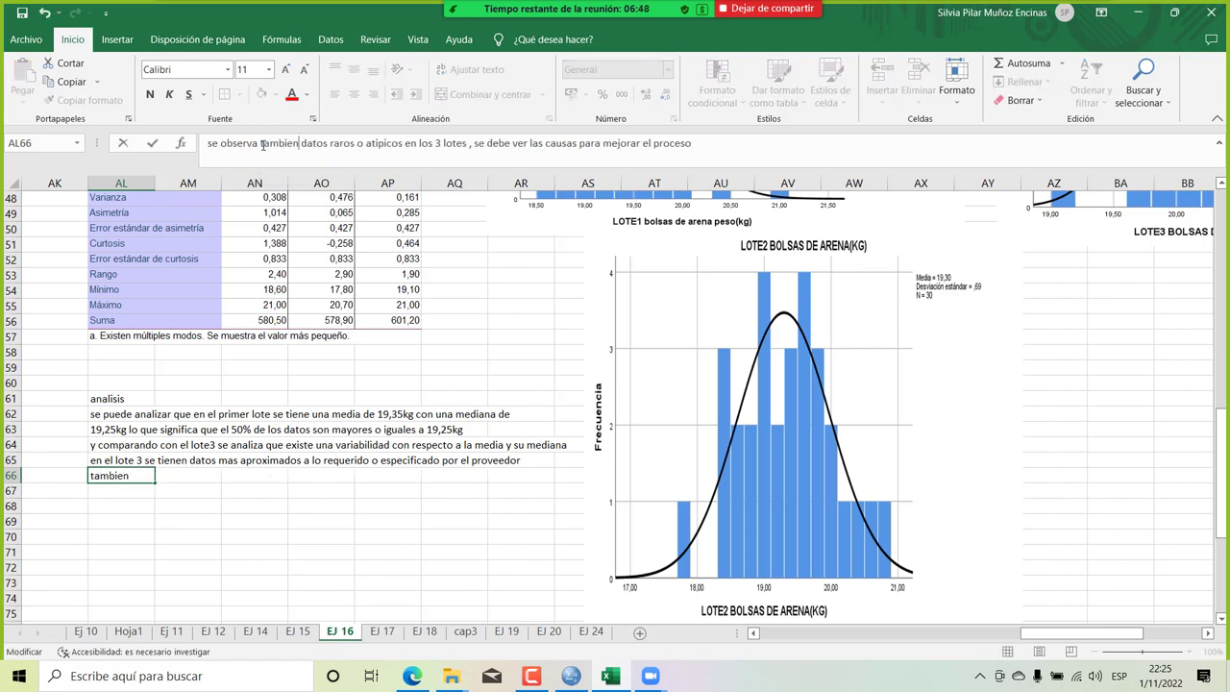
key(Return)
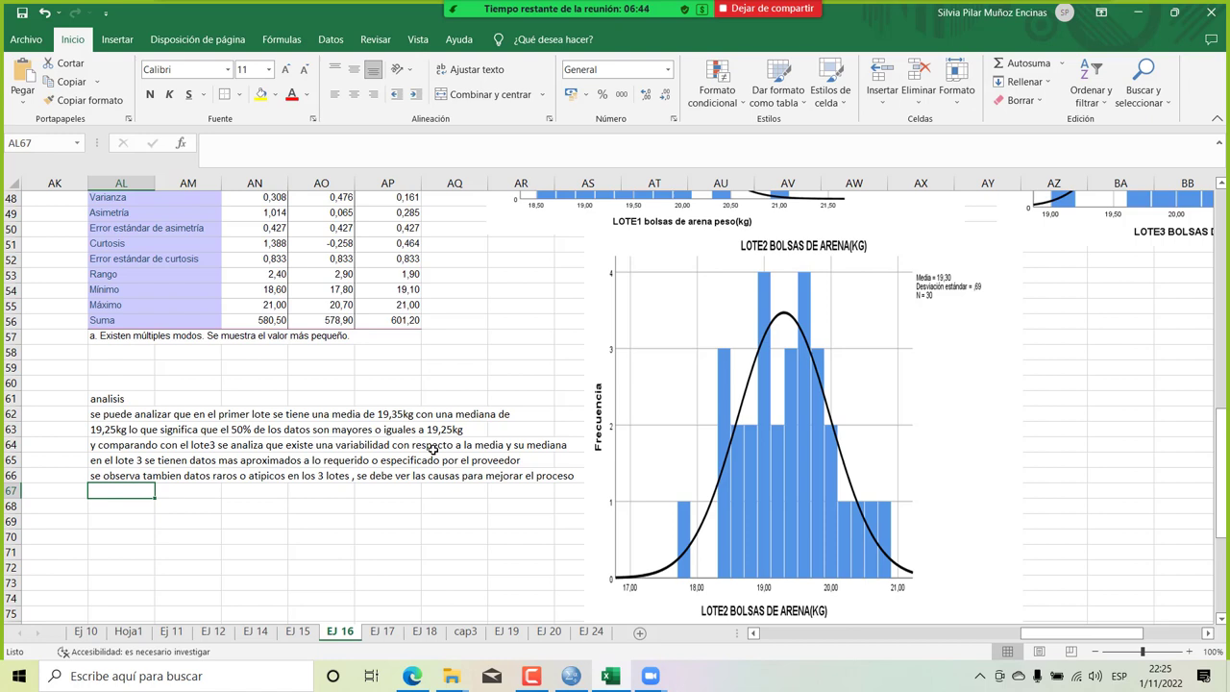
Append "de las bolsas de arena" to the end of the sentence in cell AL66.
click(140, 477)
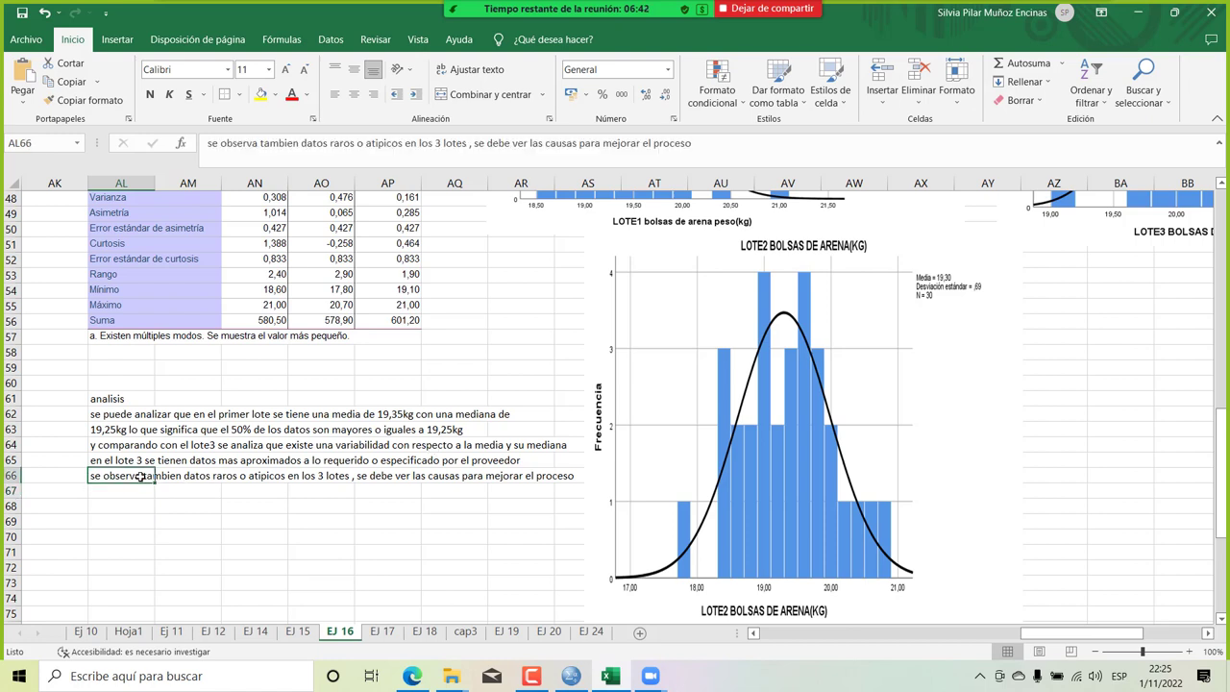
click(730, 146)
text(de)
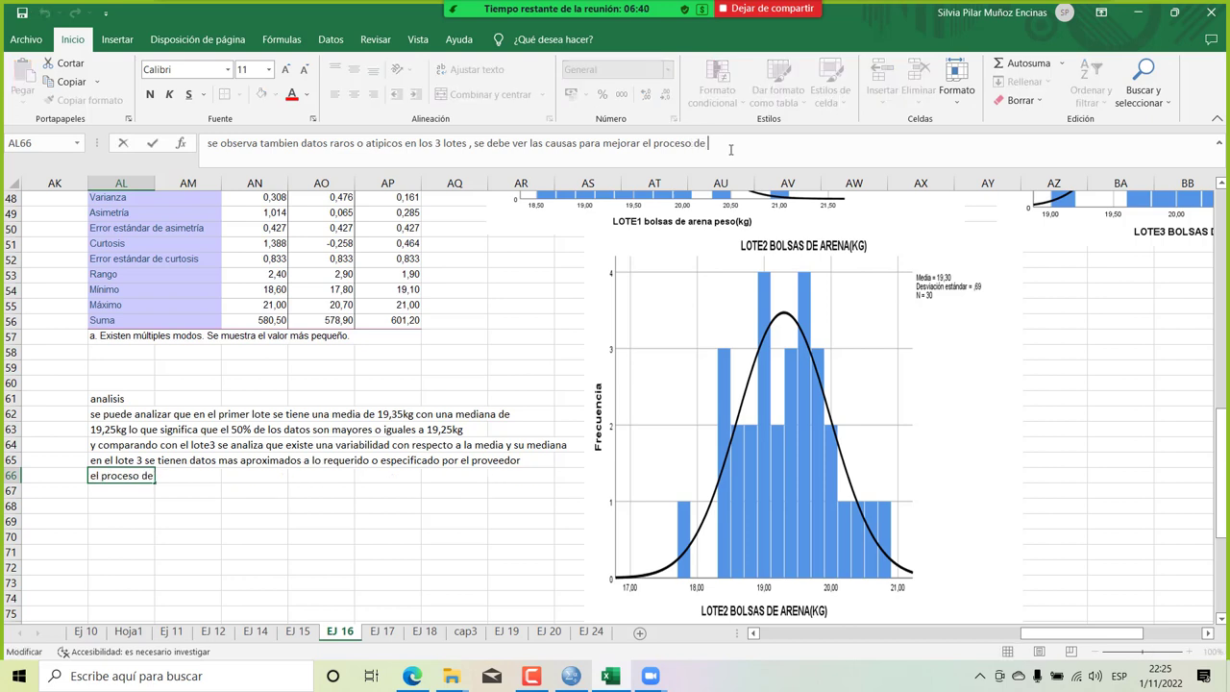
text( las bolsas)
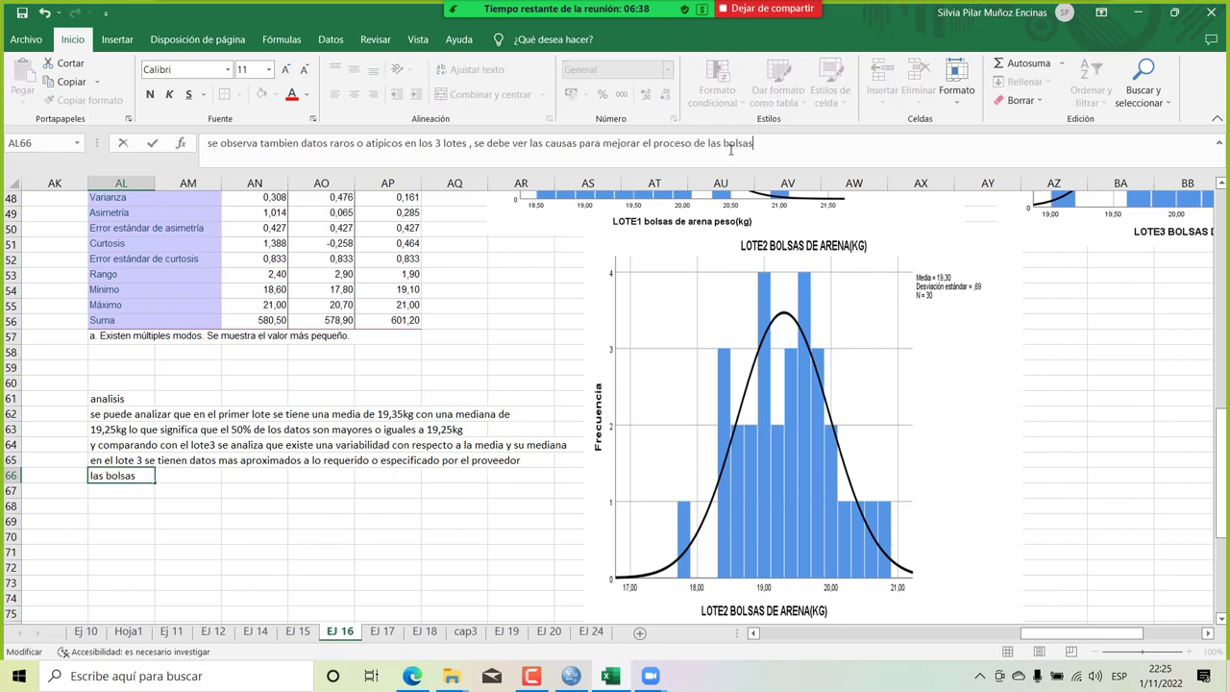
text( de arena)
Reword the ending of the AL66 sentence to "proceso del peso de las bolsas de arena".
click(721, 144)
key(BackSpace)
key(BackSpace)
key(BackSpace)
key(BackSpace)
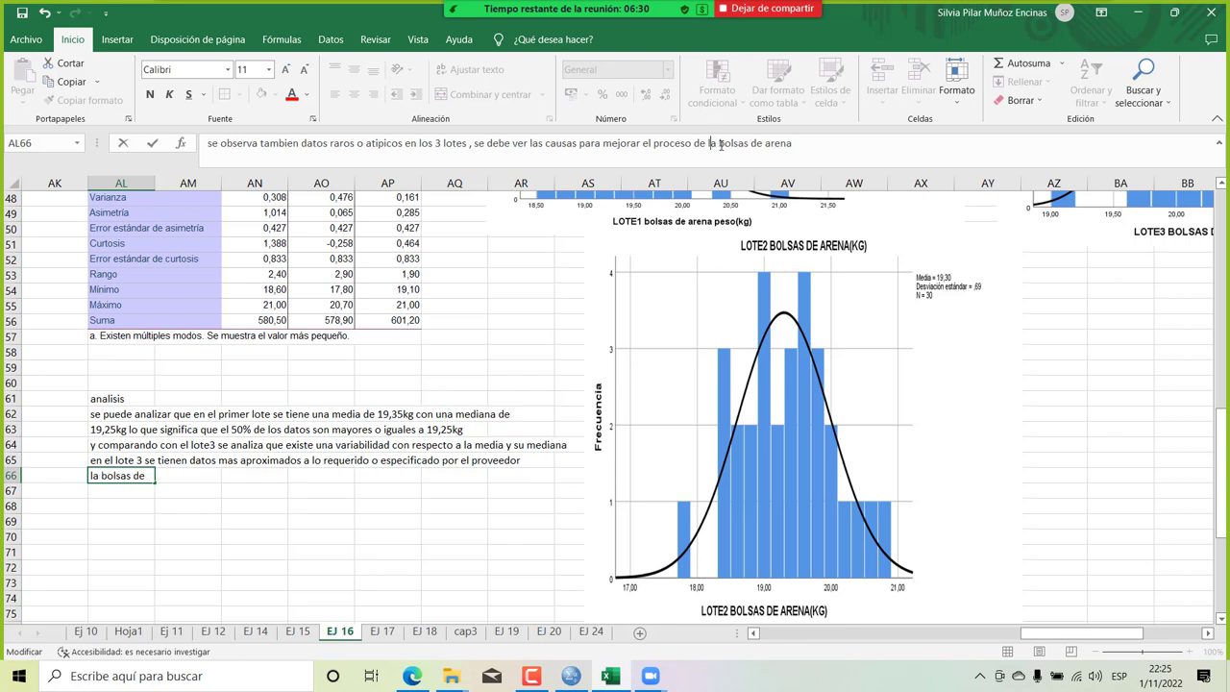
text(l peso)
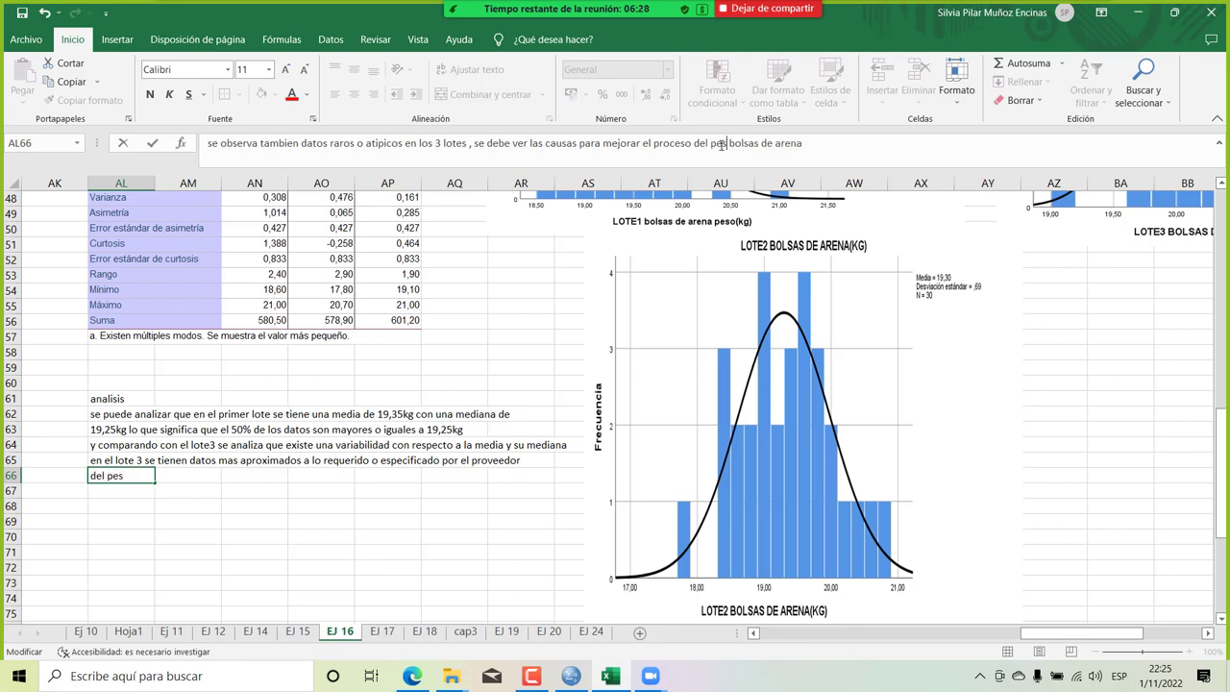
text( de las)
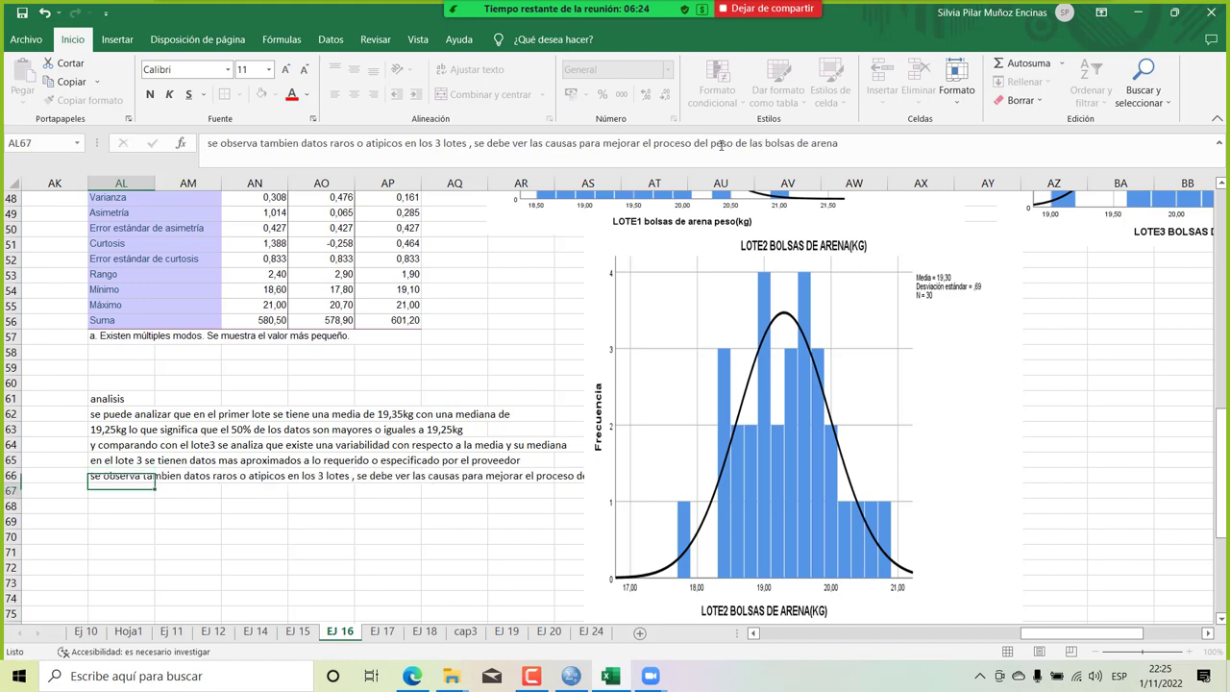
key(Return)
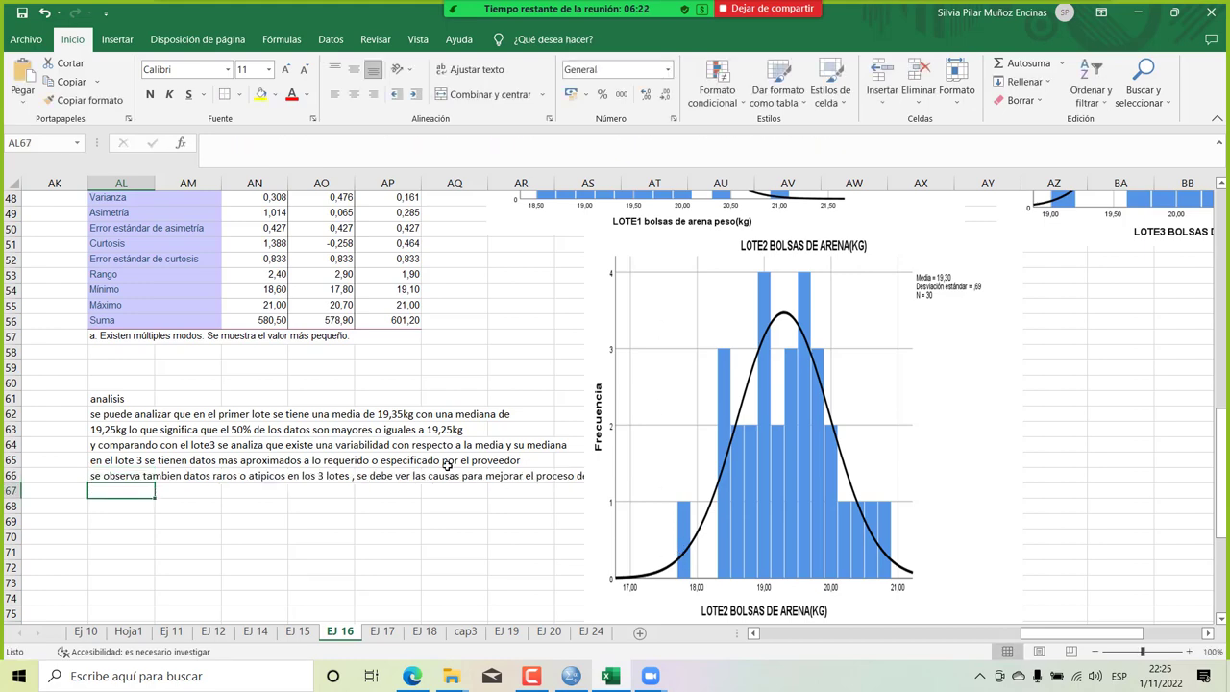
Review the histogram and the written analysis of the full sandbag data set elsewhere on the EJ 16 sheet.
scroll(447, 465, up, 2)
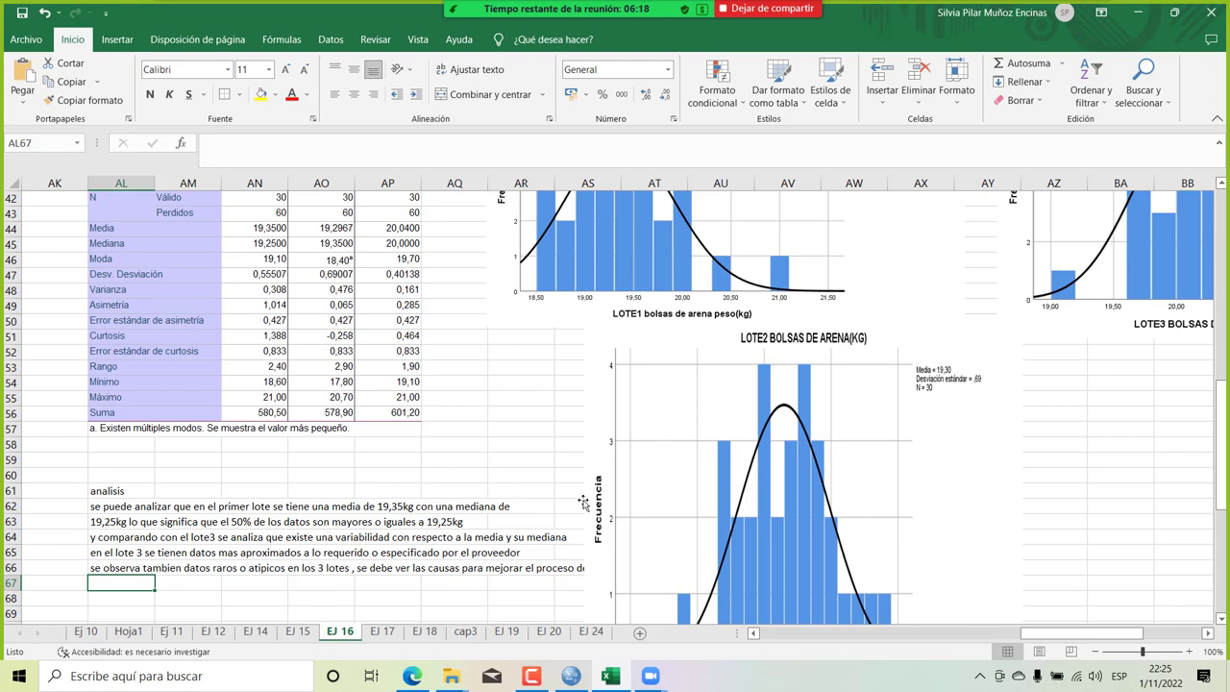
scroll(342, 526, left, 3)
scroll(342, 526, left, 5)
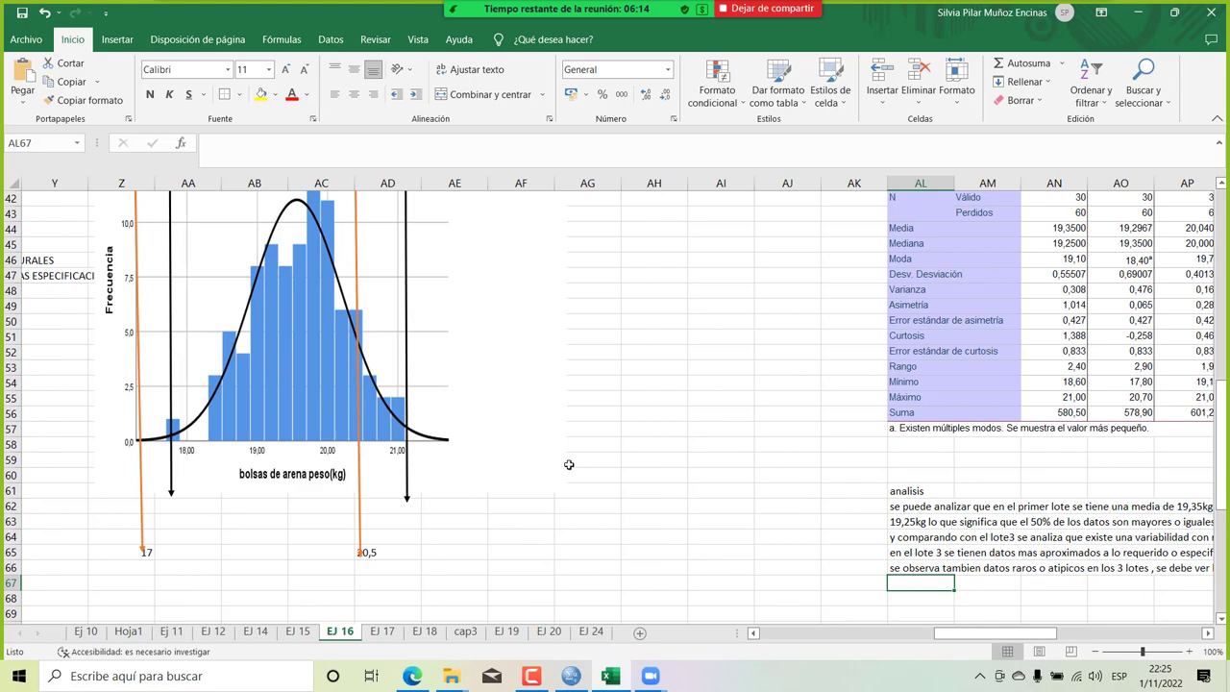
scroll(511, 436, left, 4)
scroll(510, 437, up, 7)
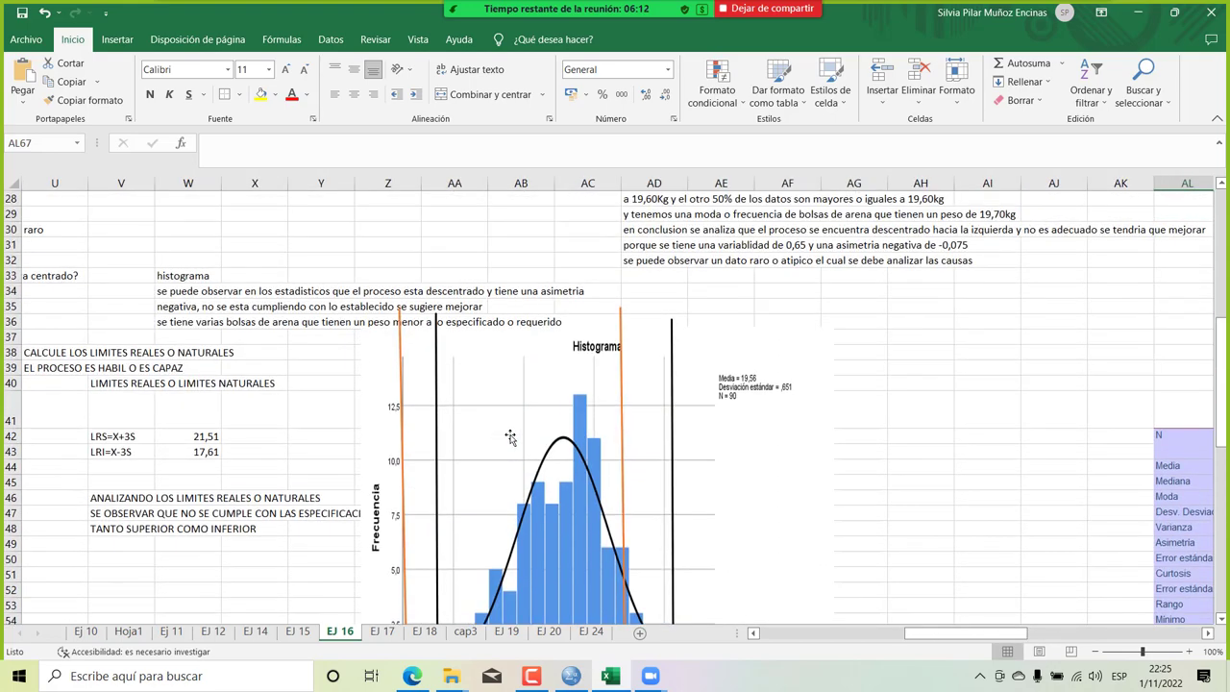
scroll(883, 437, right, 10)
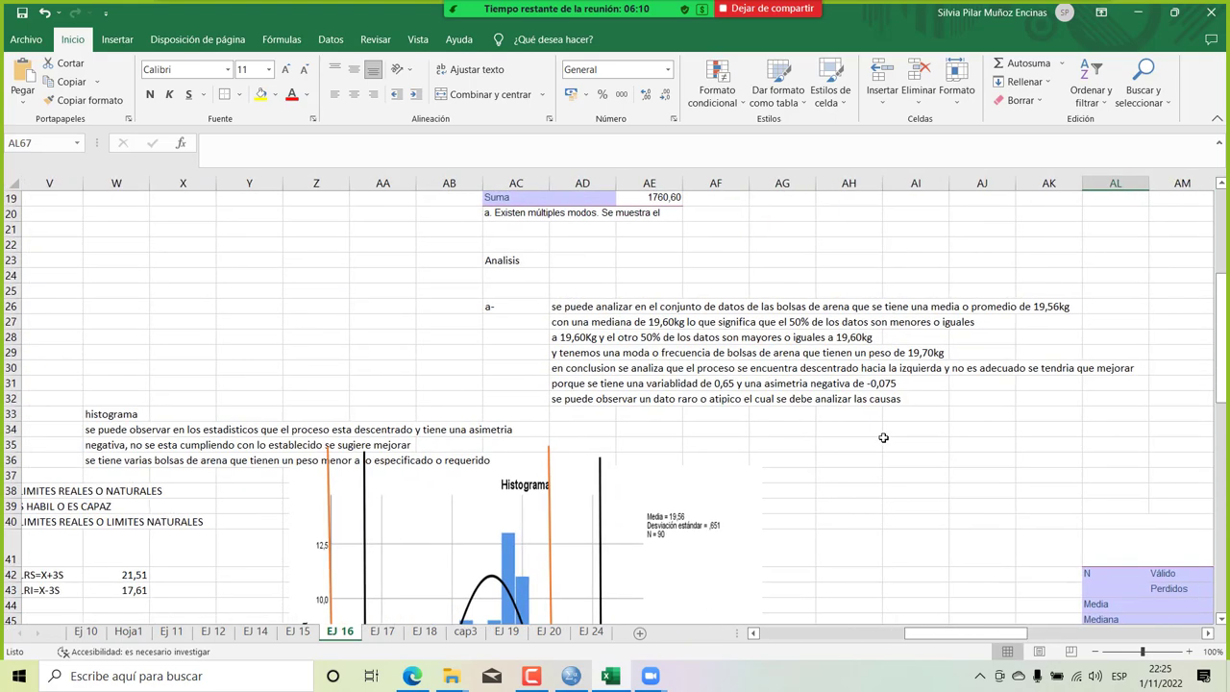
Examine the per-lot statistics table, the lot histograms and the written analysis beneath the table on the EJ 16 sheet.
scroll(883, 437, down, 7)
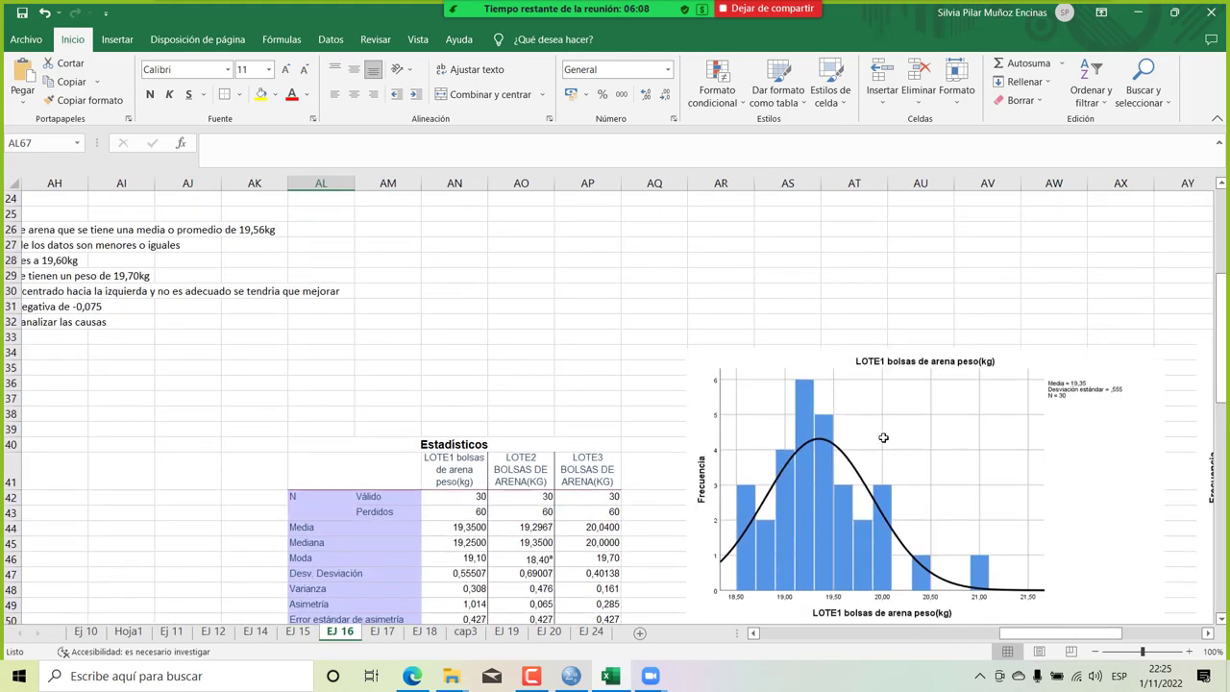
scroll(883, 437, down, 3)
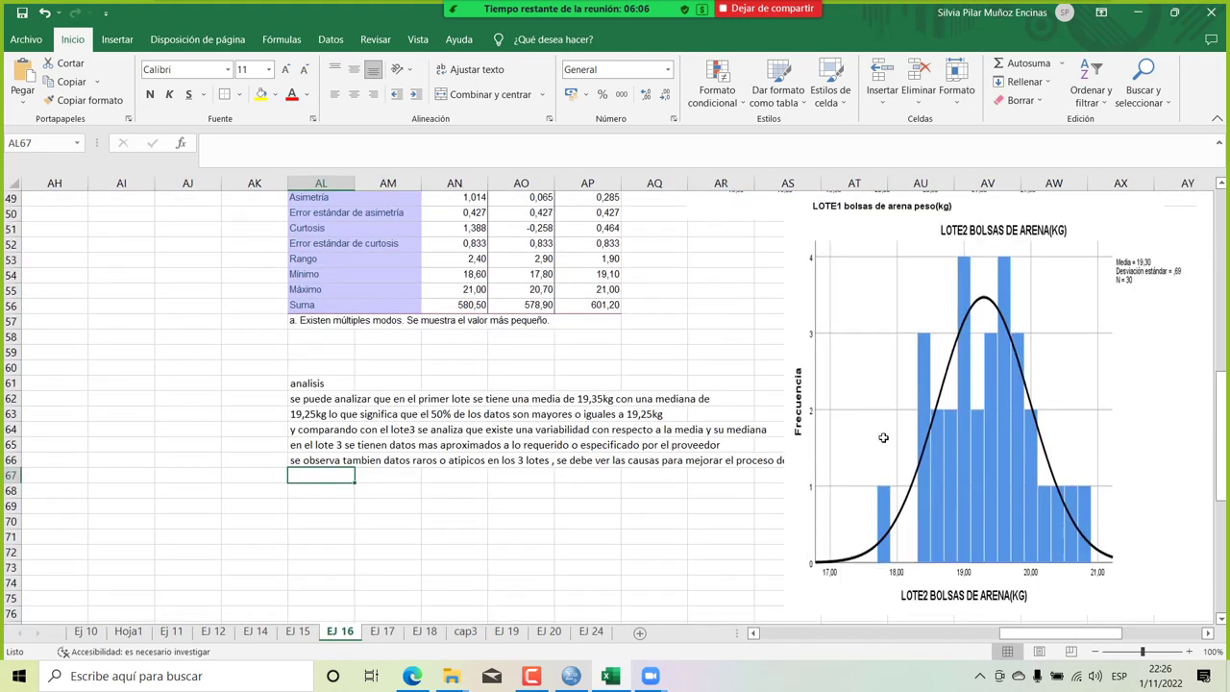
scroll(530, 328, up, 1)
scroll(529, 327, up, 2)
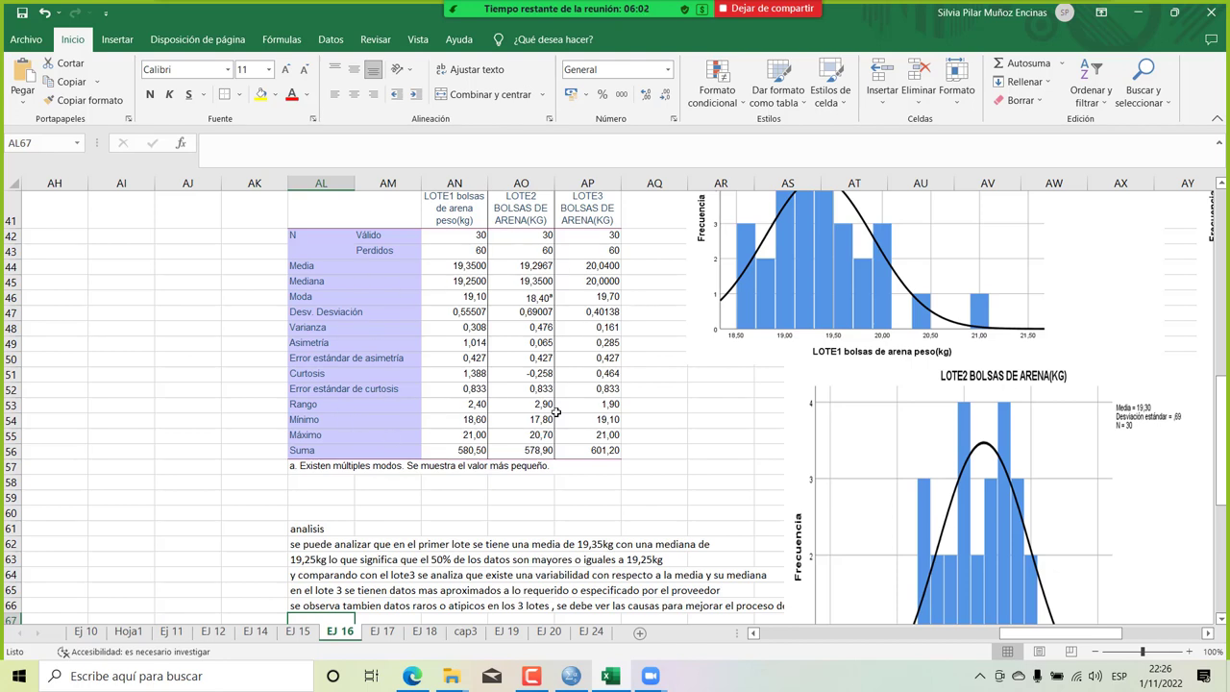
scroll(567, 482, down, 1)
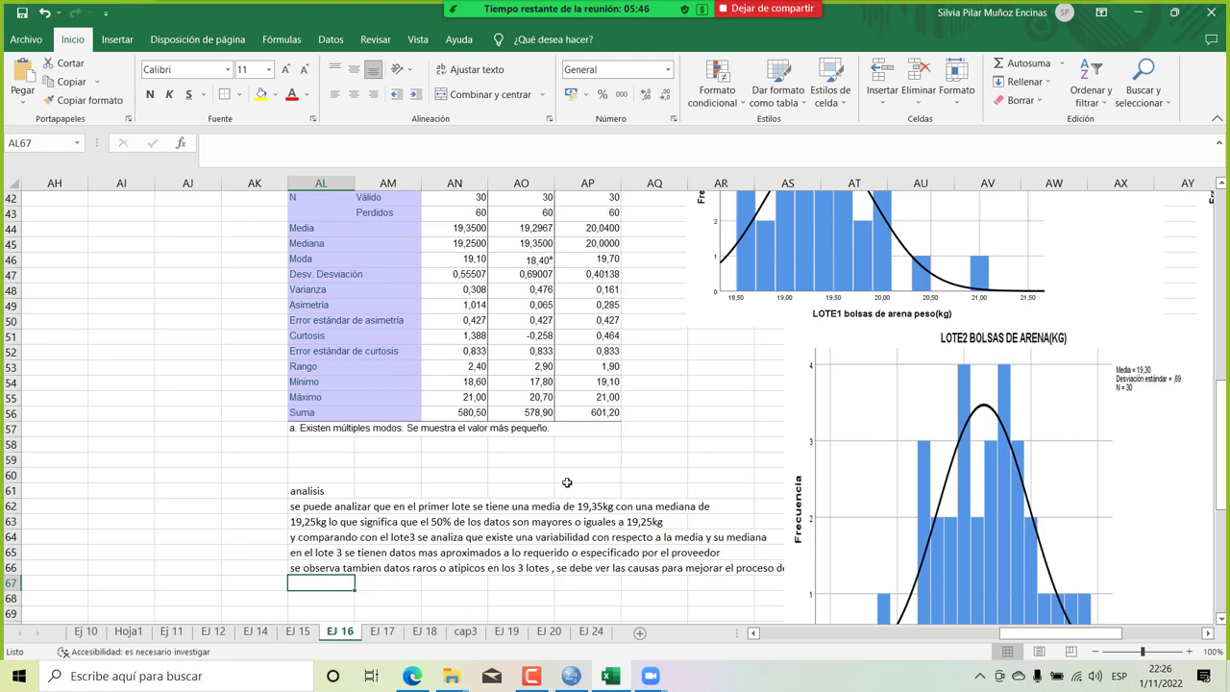
Switch to the textbook PDF in Edge to read the remaining questions of exercise 16, and return to the Excel workbook.
click(412, 676)
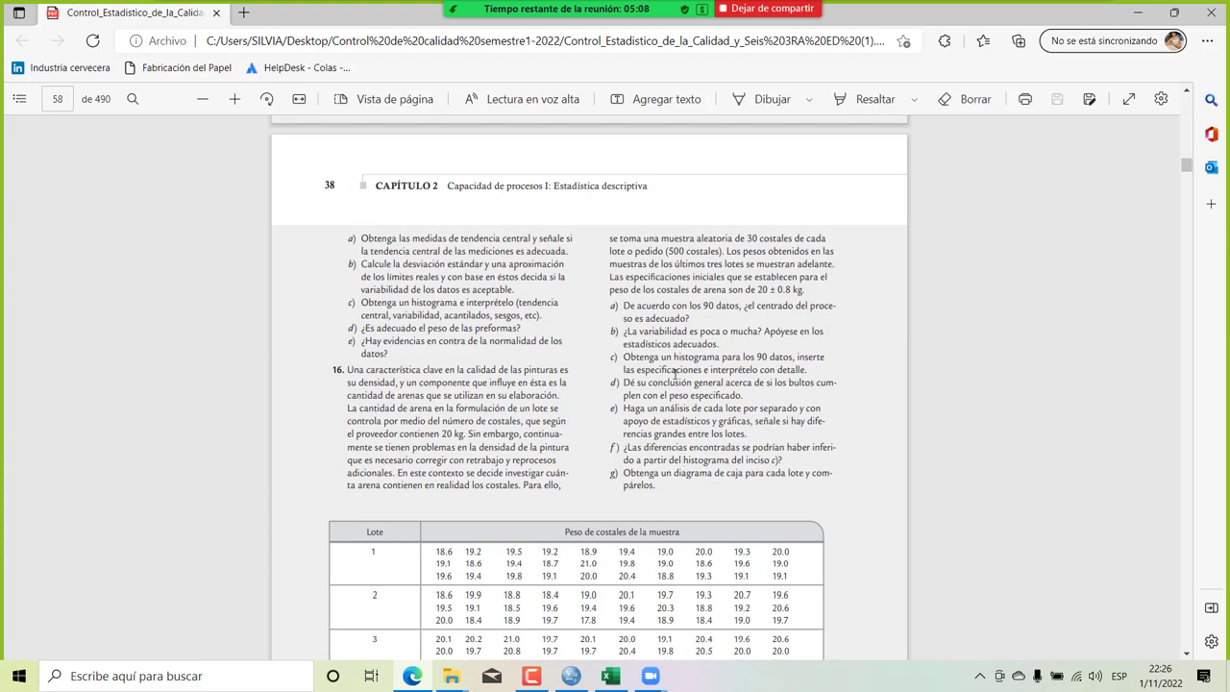
mouse_move(610, 675)
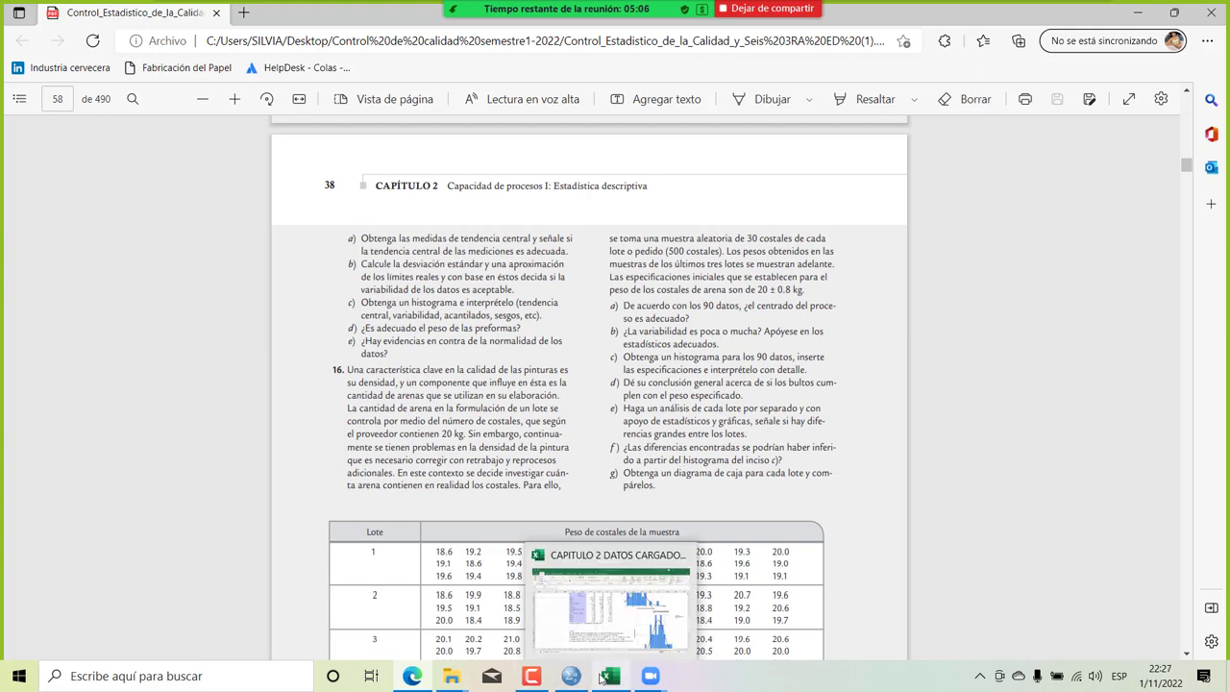
click(578, 602)
Compare the histogram of all 90 sandbag weights with the statistics and histograms of the three separate lots.
scroll(716, 380, up, 3)
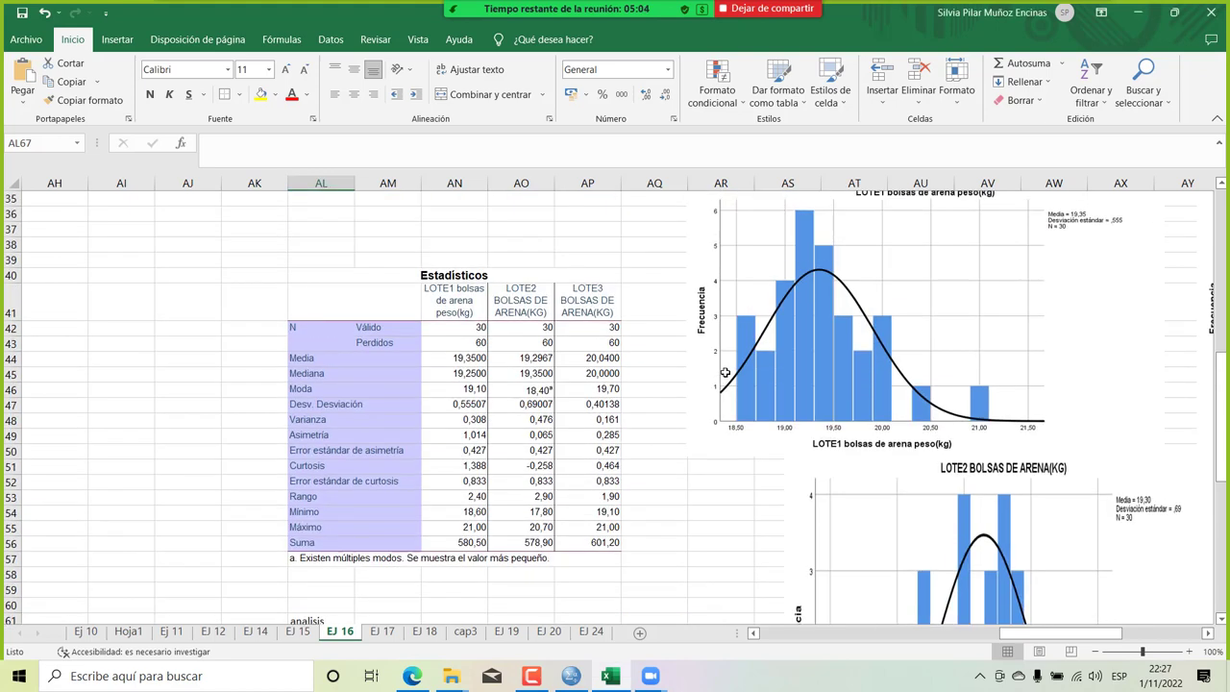
scroll(725, 372, right, 2)
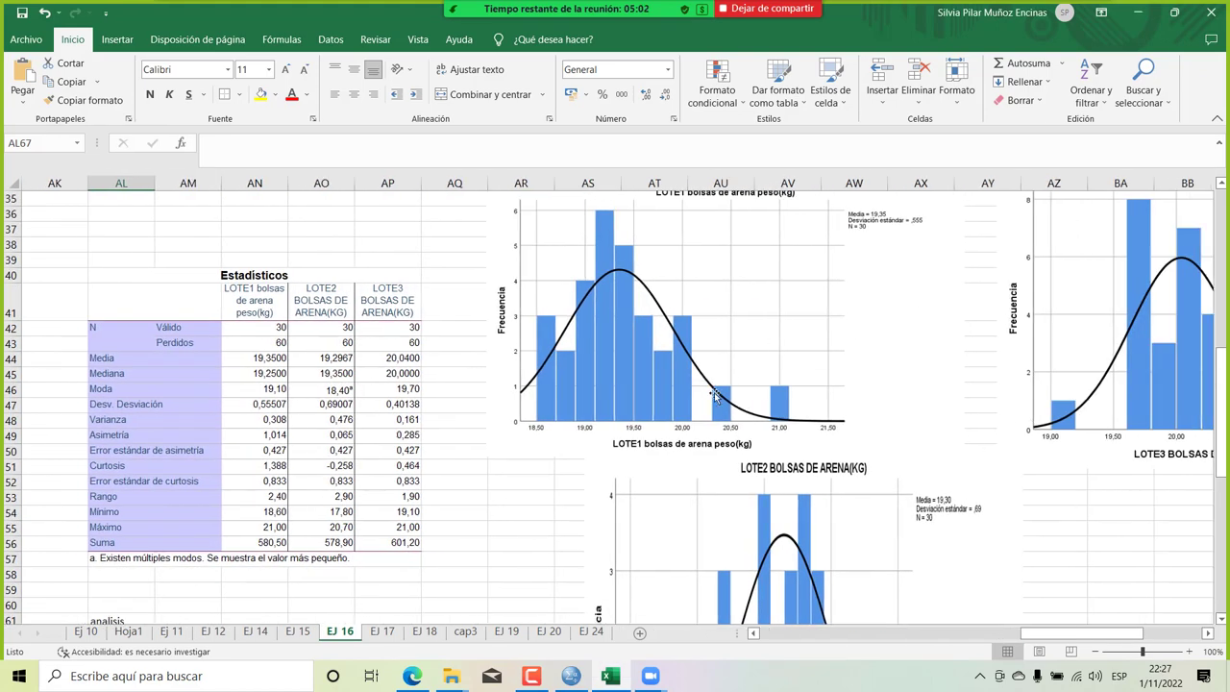
scroll(513, 513, left, 2)
scroll(512, 514, down, 3)
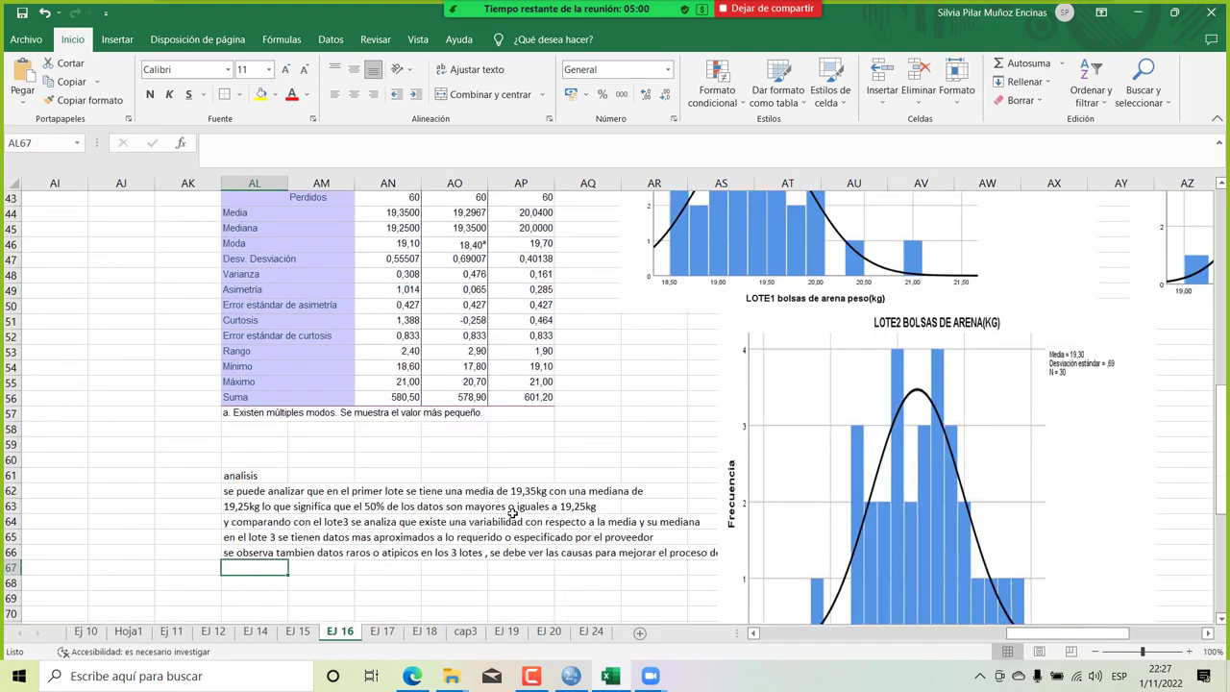
scroll(512, 514, left, 6)
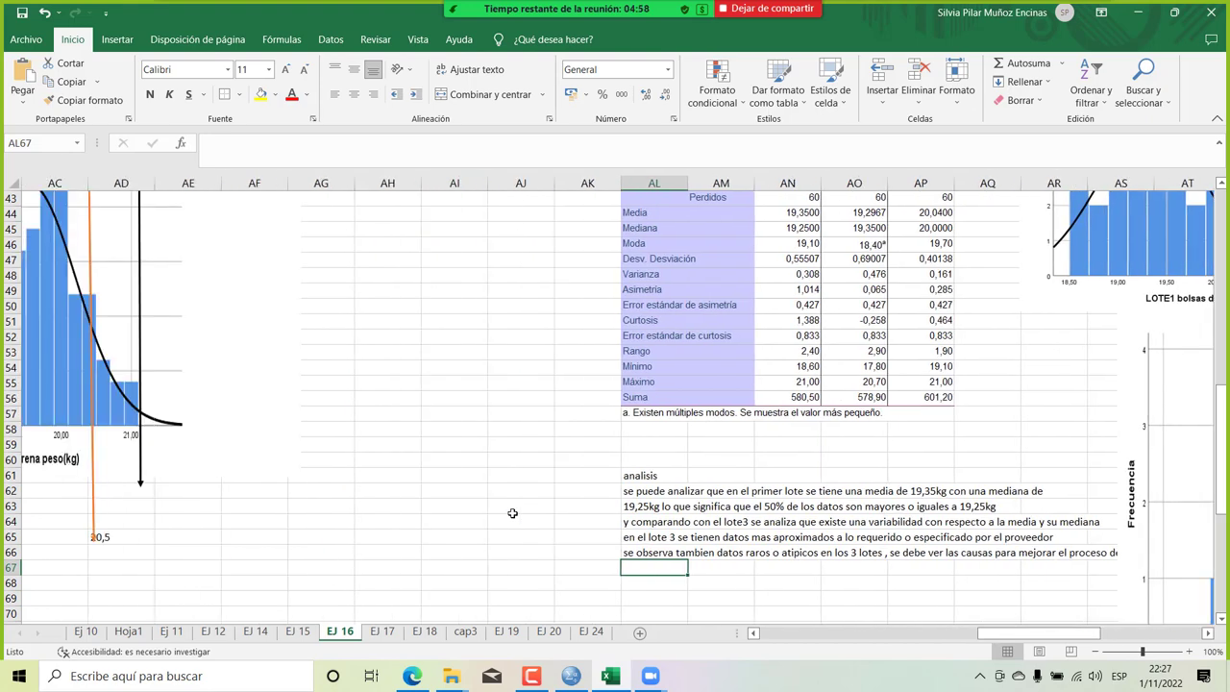
scroll(512, 513, left, 4)
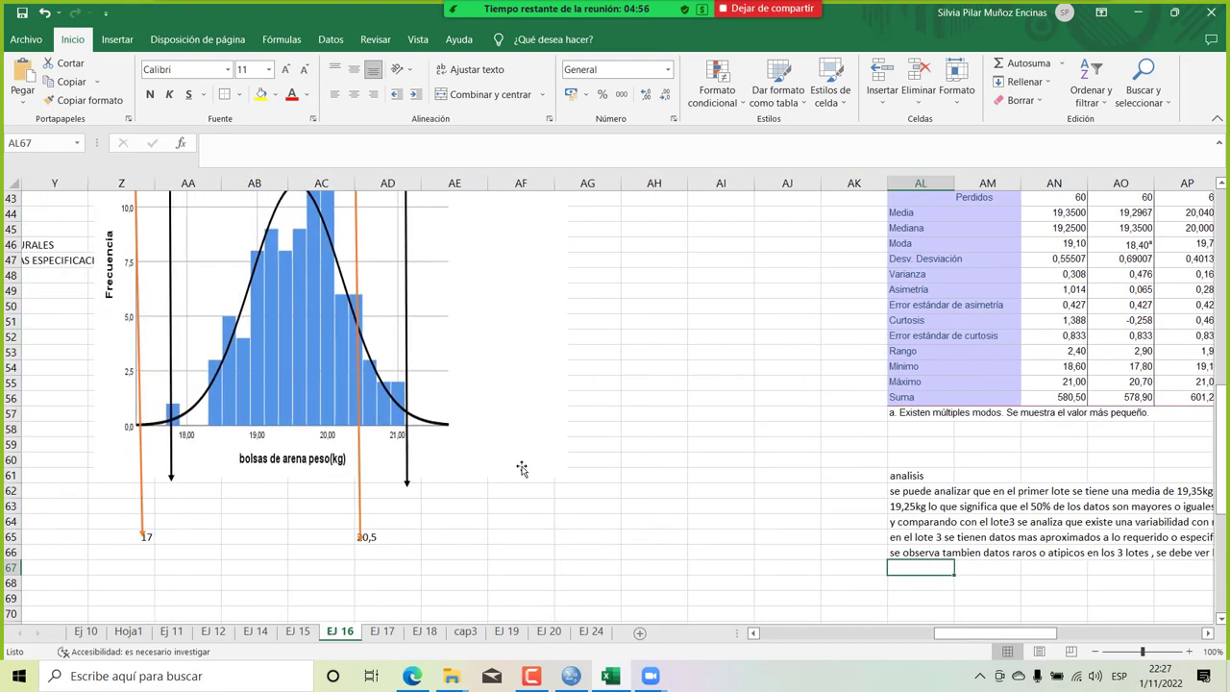
scroll(600, 452, up, 3)
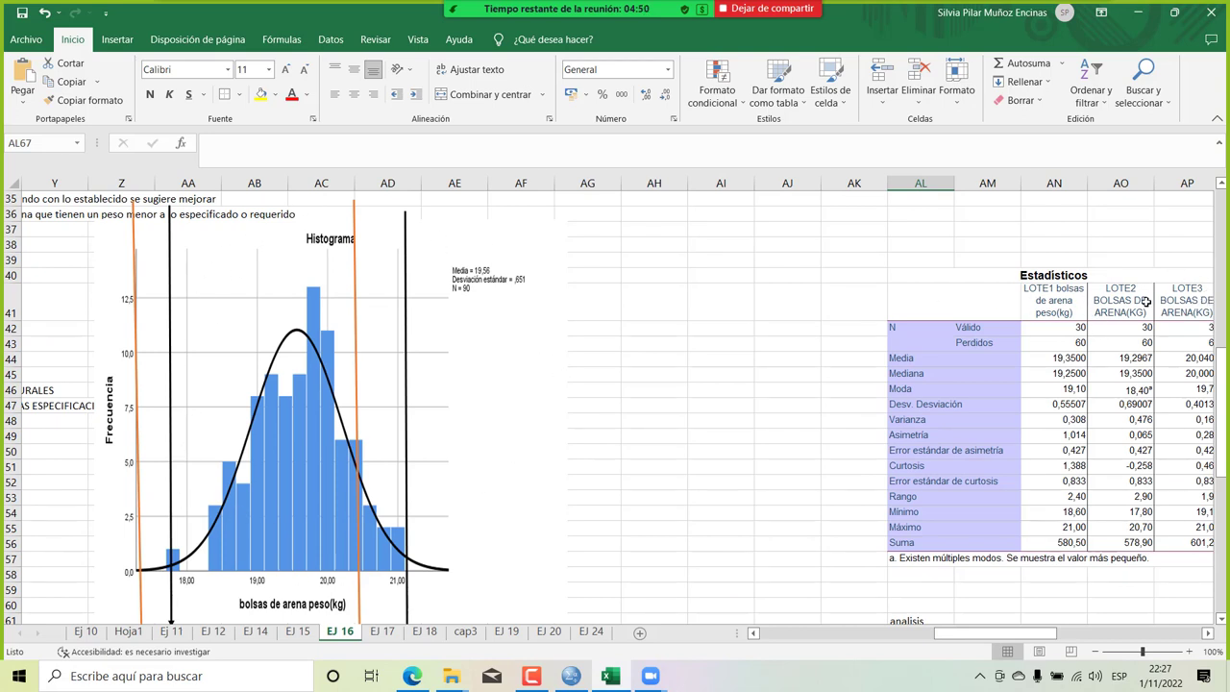
scroll(809, 490, down, 2)
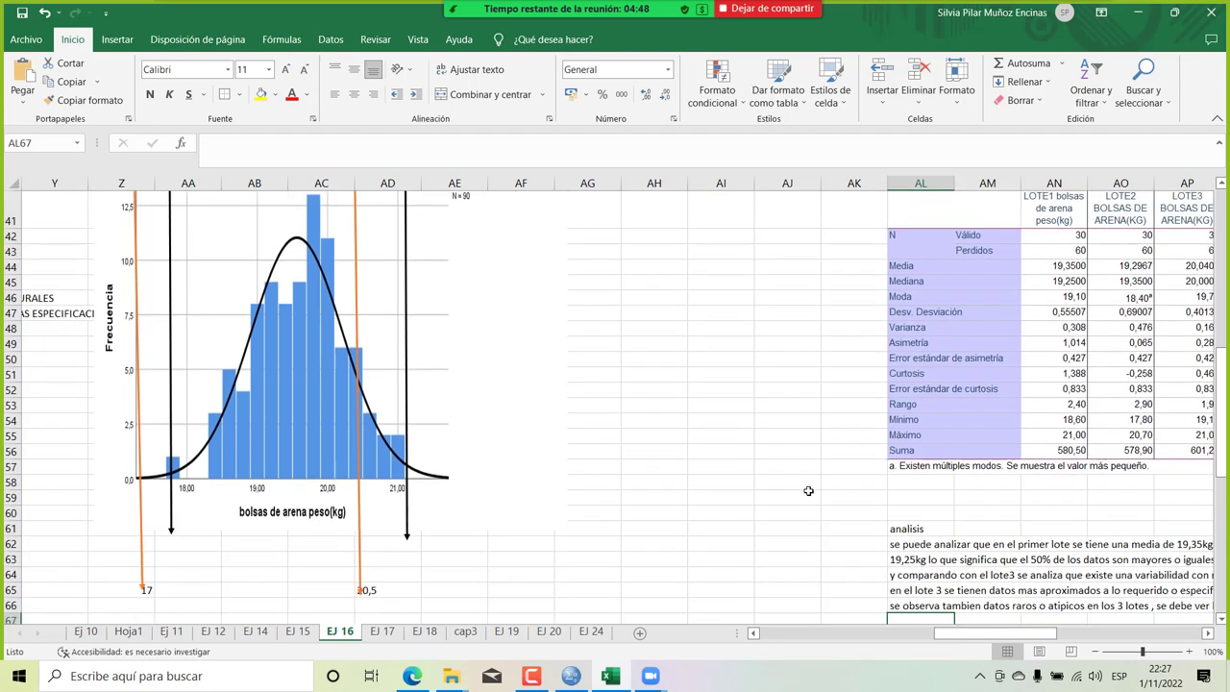
scroll(368, 352, up, 2)
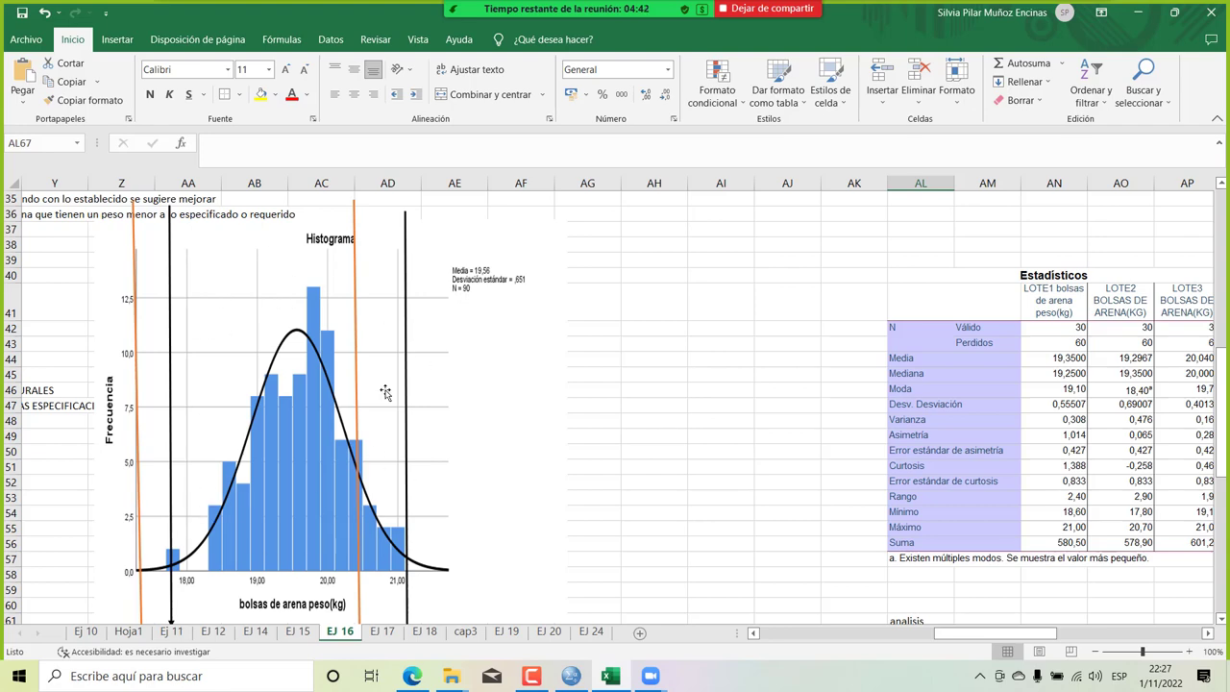
scroll(385, 391, down, 1)
scroll(385, 391, up, 2)
scroll(385, 391, left, 1)
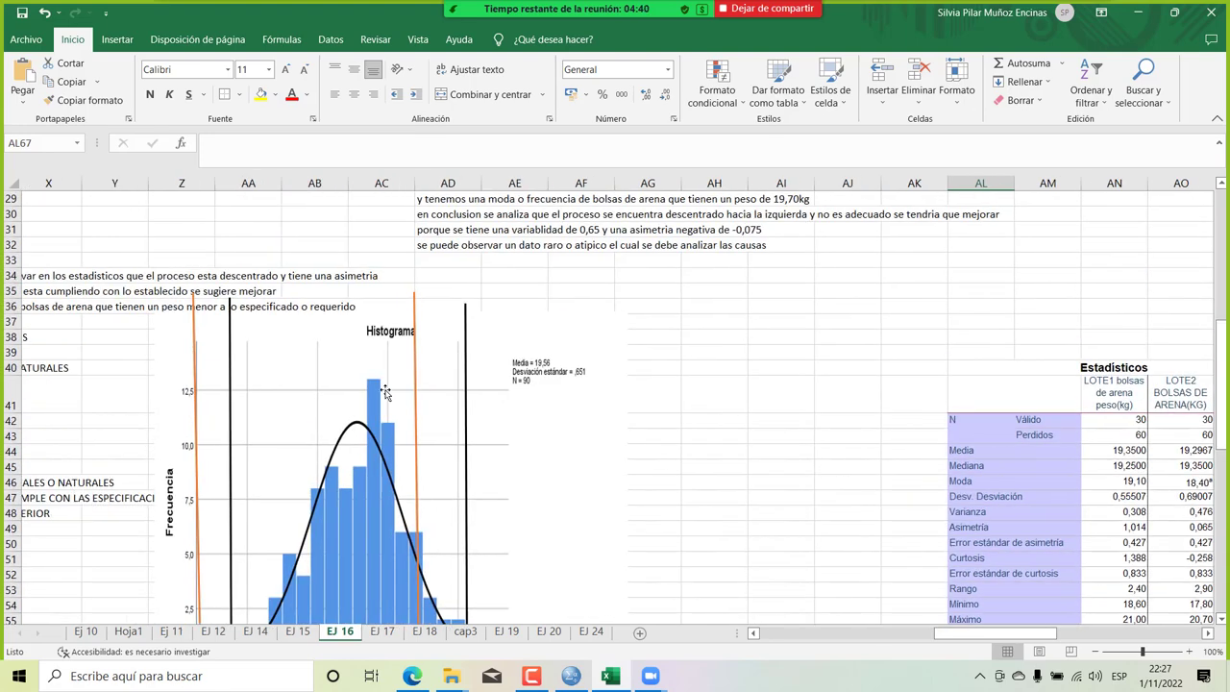
scroll(384, 391, up, 2)
scroll(384, 391, down, 4)
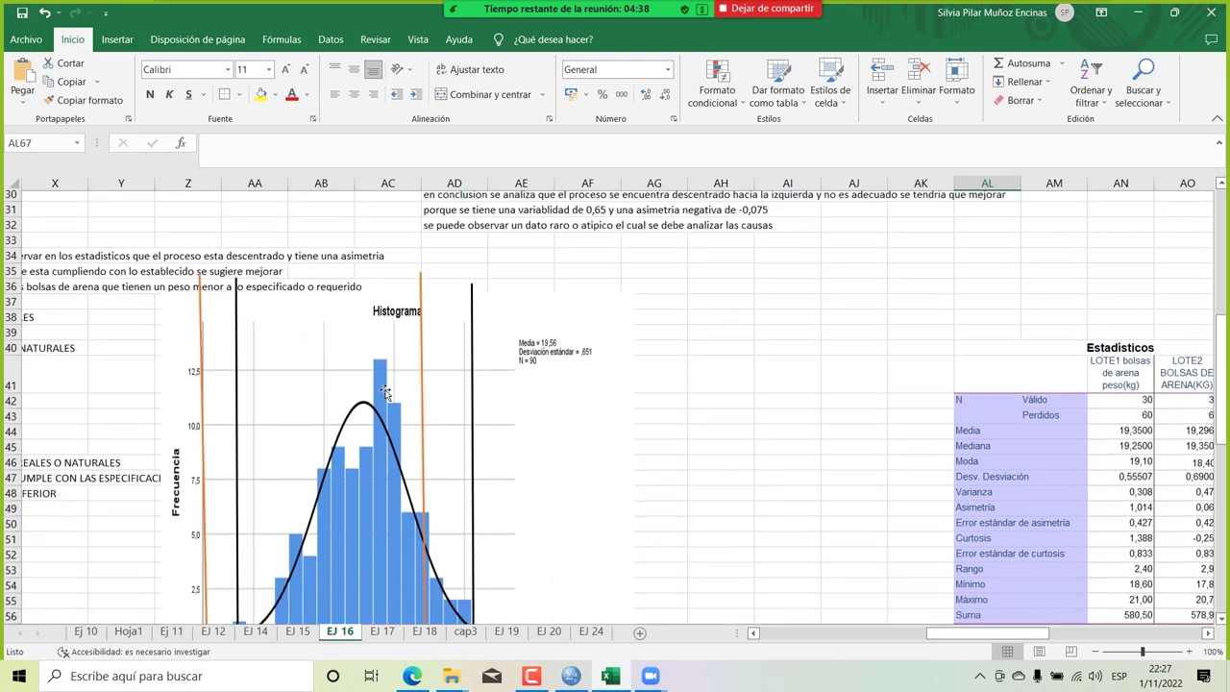
scroll(384, 391, down, 2)
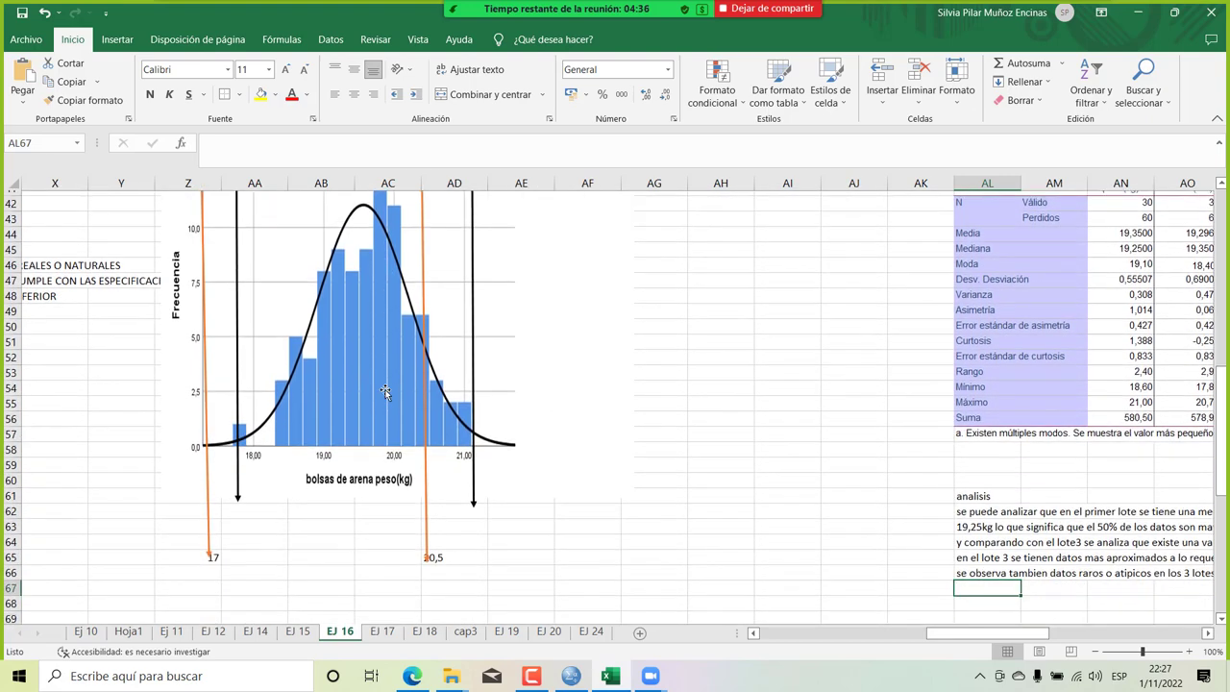
Enter the item label "f-" in cell AL68 beneath the lot analysis.
scroll(743, 414, right, 4)
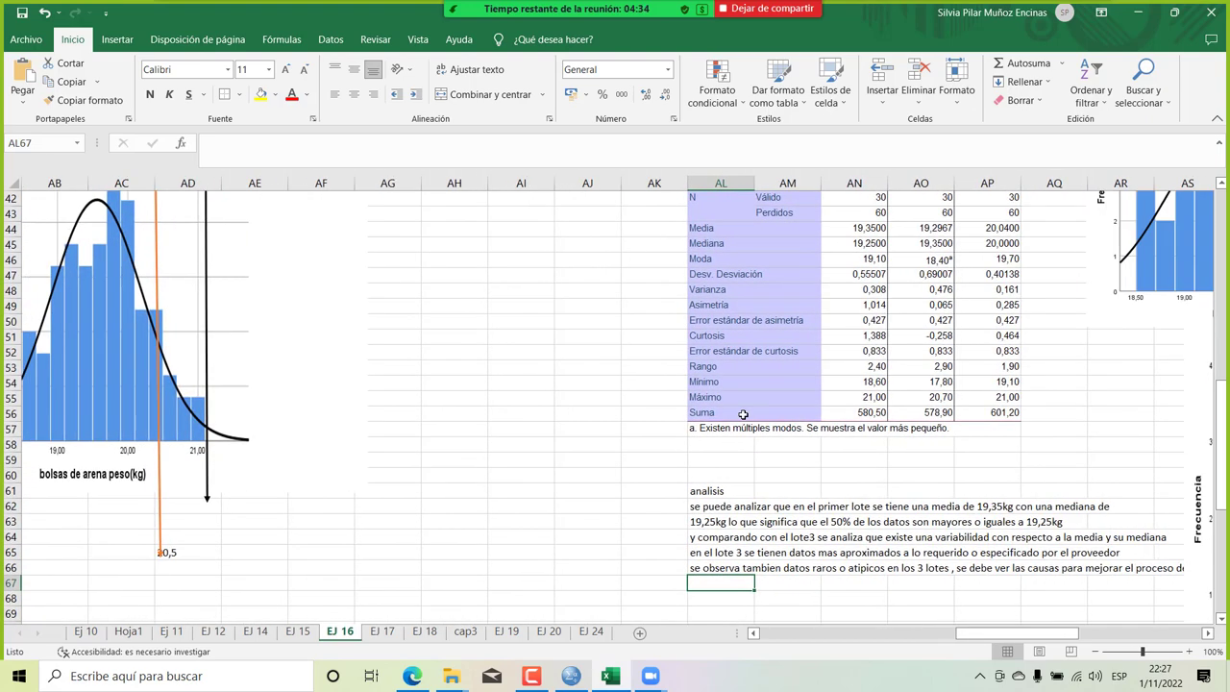
click(706, 604)
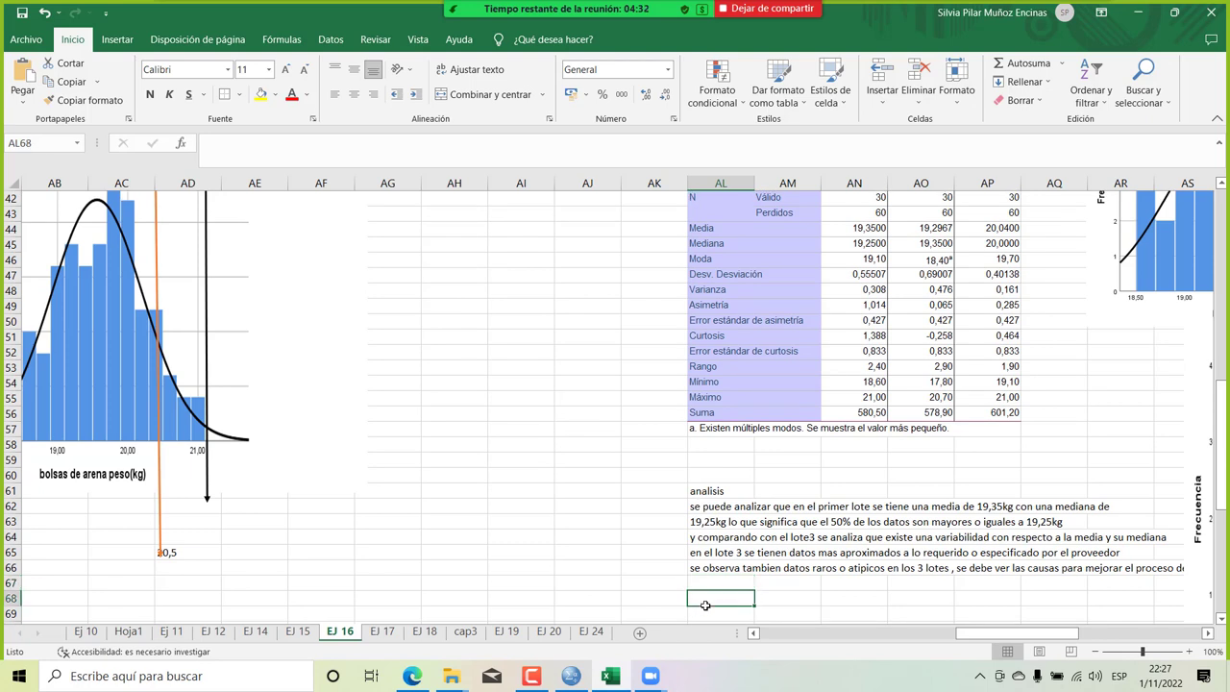
double_click(705, 605)
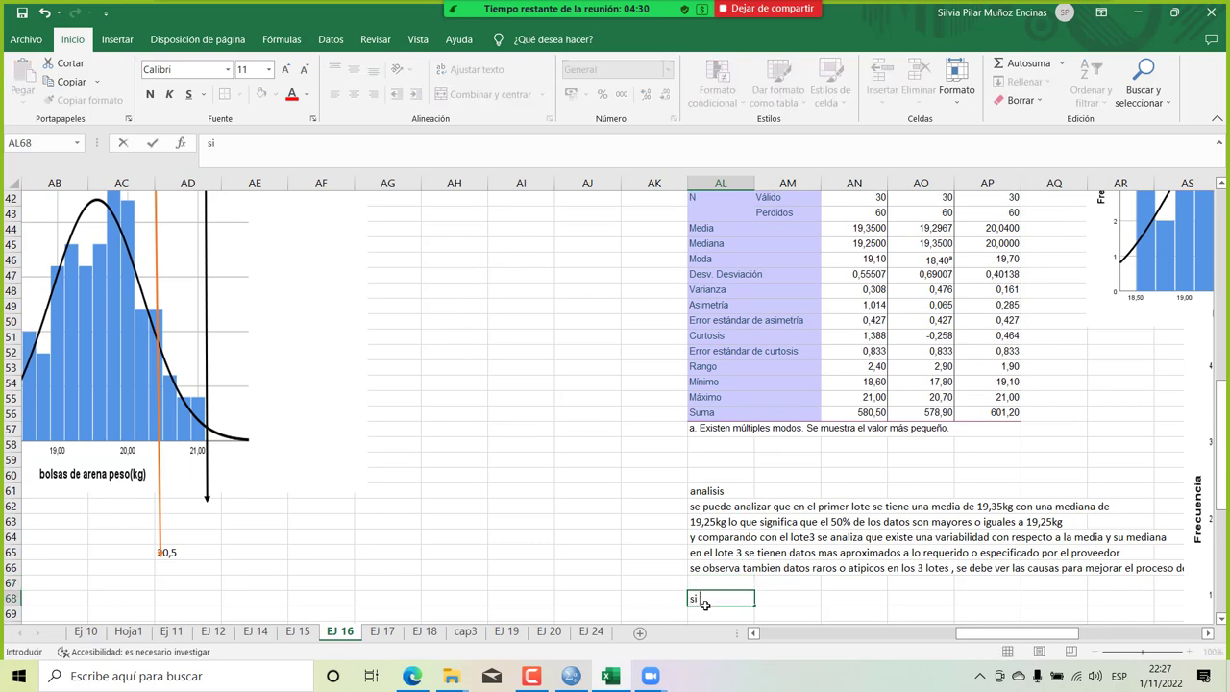
text(f-)
key(Return)
text(se obs)
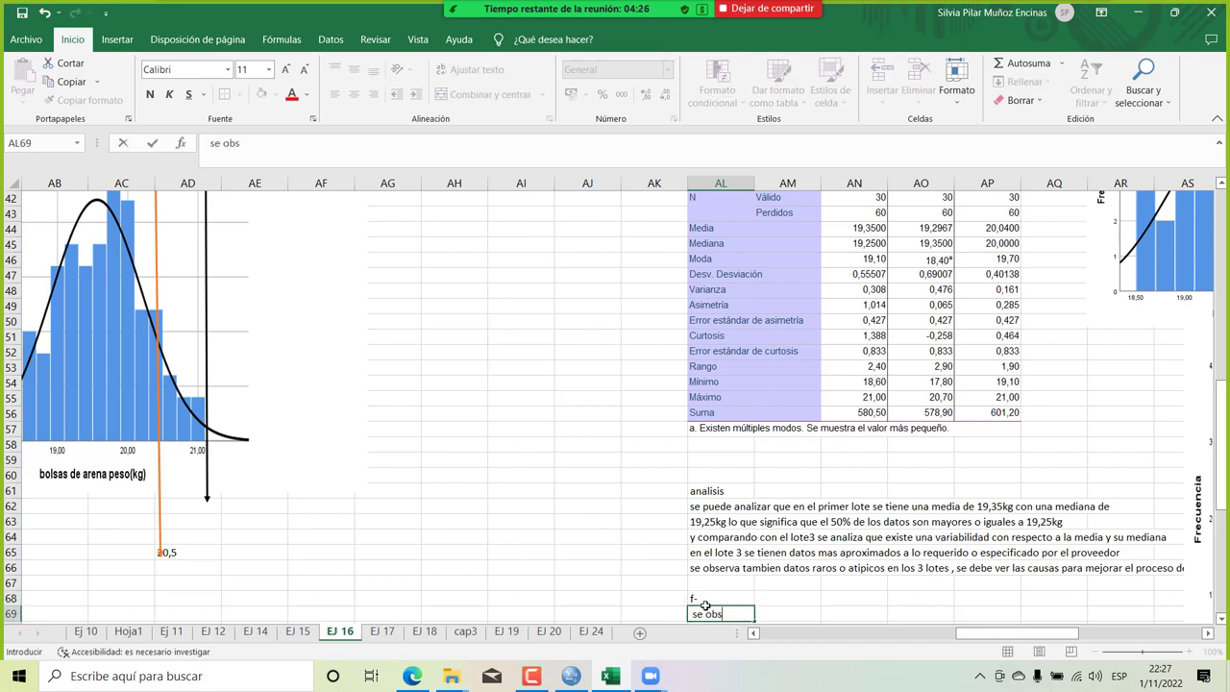
text(erva que en el hi)
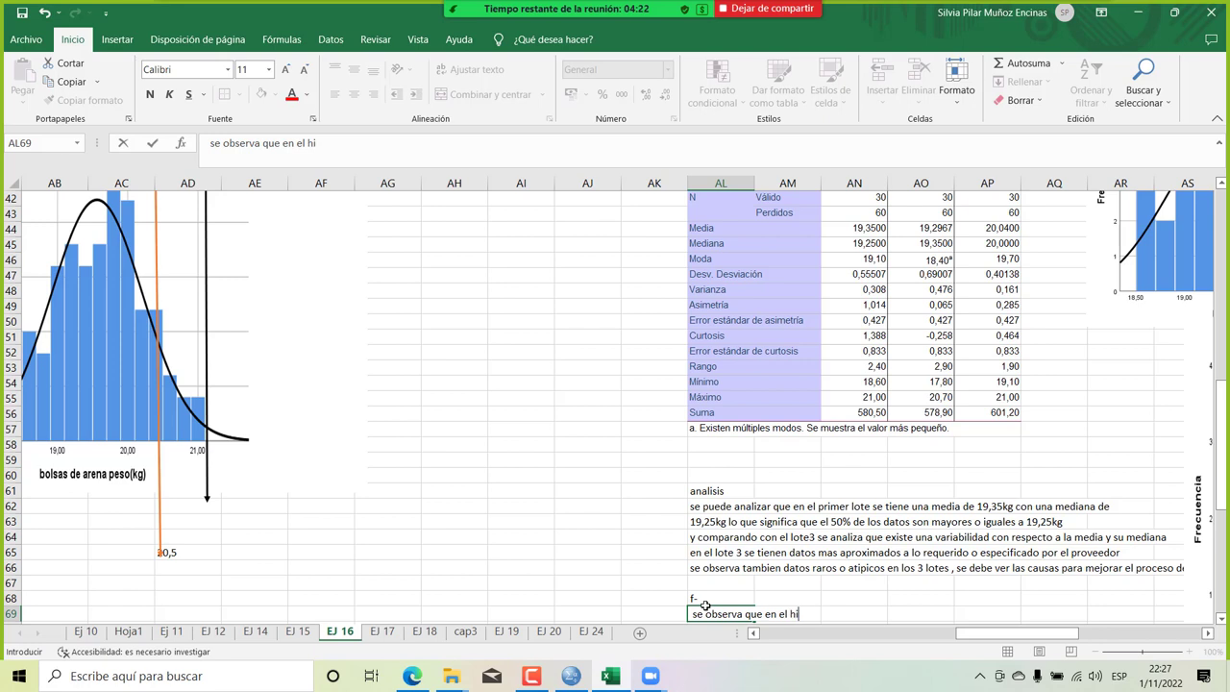
key(BackSpace)
key(BackSpace)
key(BackSpace)
key(BackSpace)
key(BackSpace)
key(BackSpace)
key(BackSpace)
key(BackSpace)
key(BackSpace)
key(BackSpace)
key(BackSpace)
key(BackSpace)
key(BackSpace)
key(BackSpace)
key(BackSpace)
key(BackSpace)
key(BackSpace)
key(BackSpace)
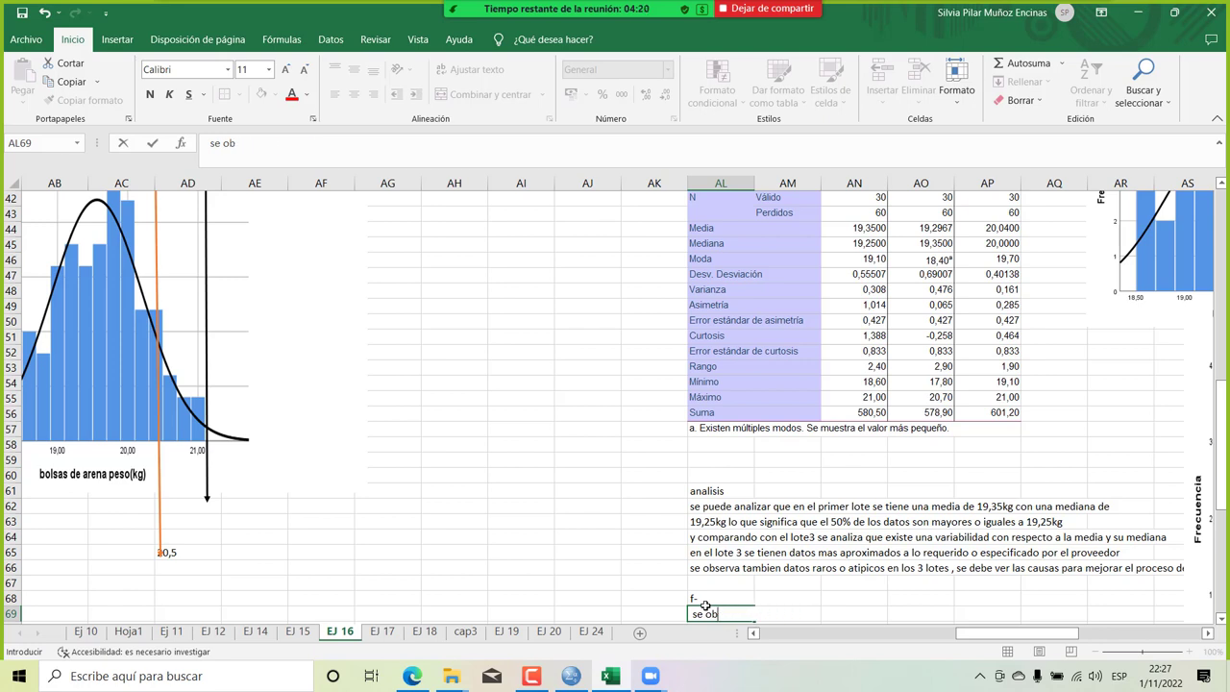
Write "se aprecia que en el histogram de los 90 datos que se analizaron con respectos" in cell AL69.
text(aprecia que en el)
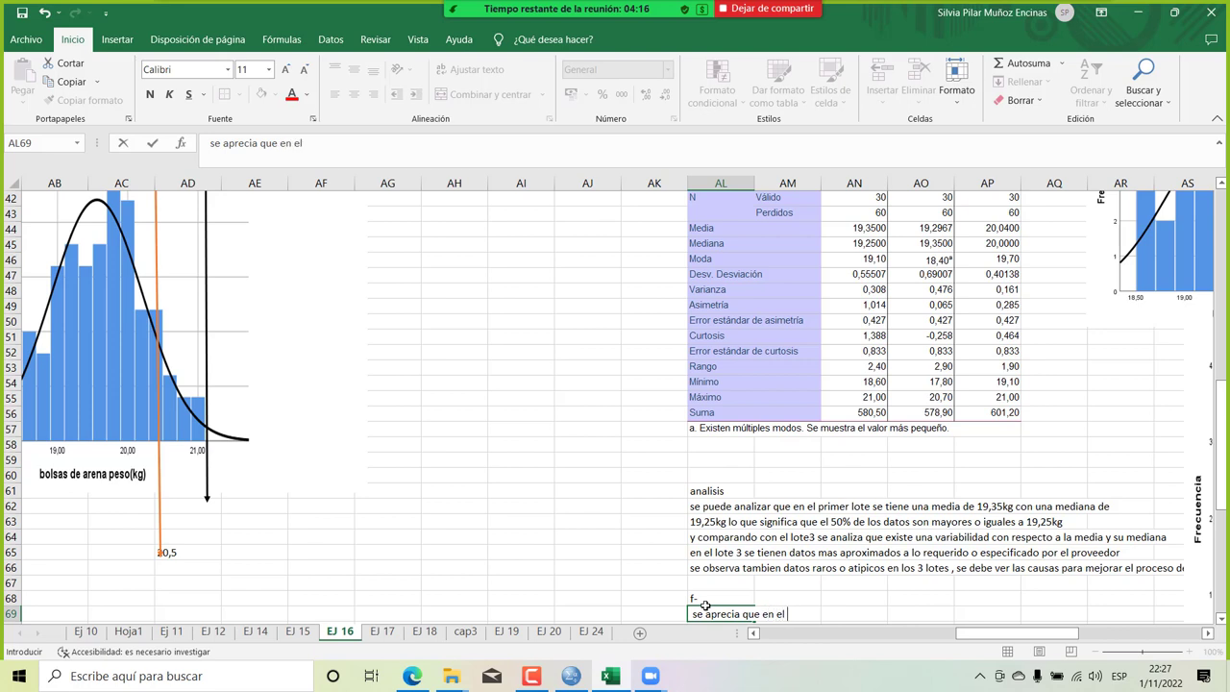
text( histogram de )
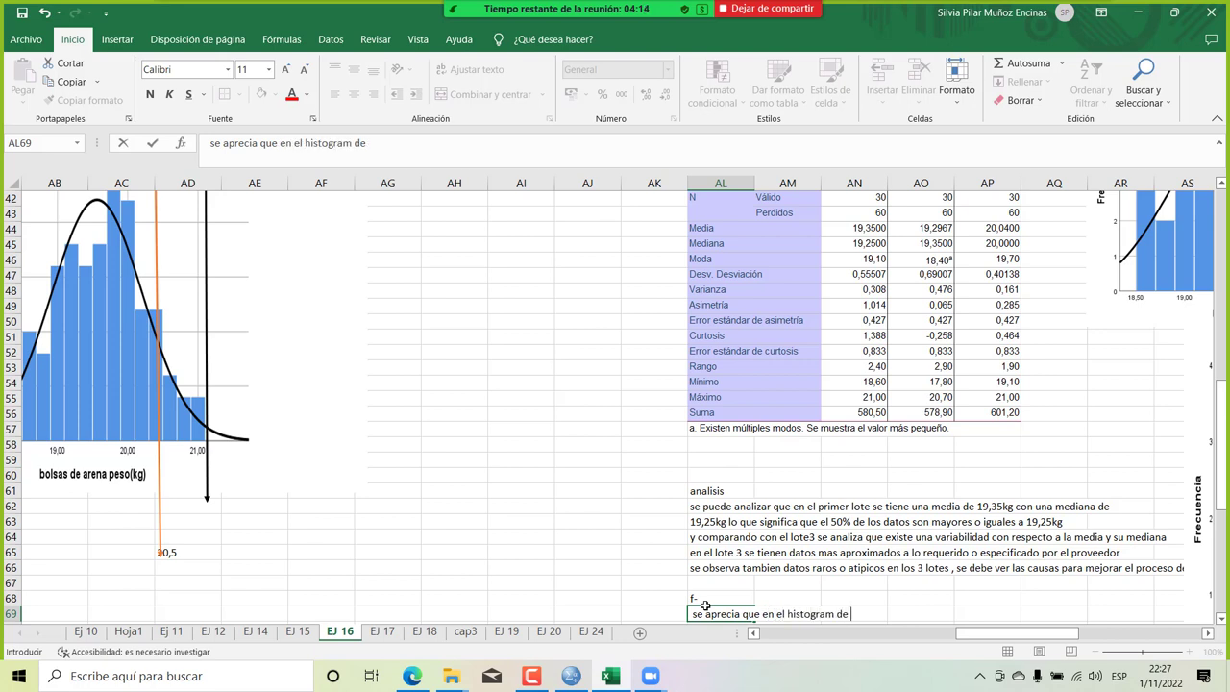
text(los 90 datos que se a)
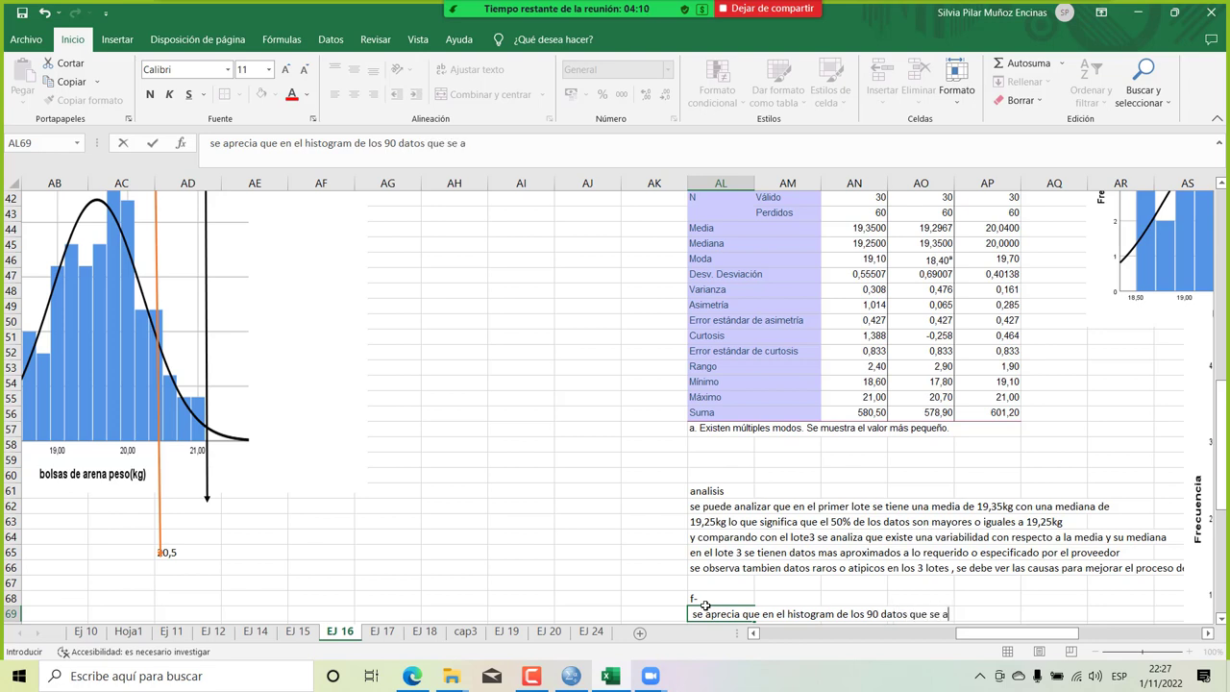
text(nalizaron con rese)
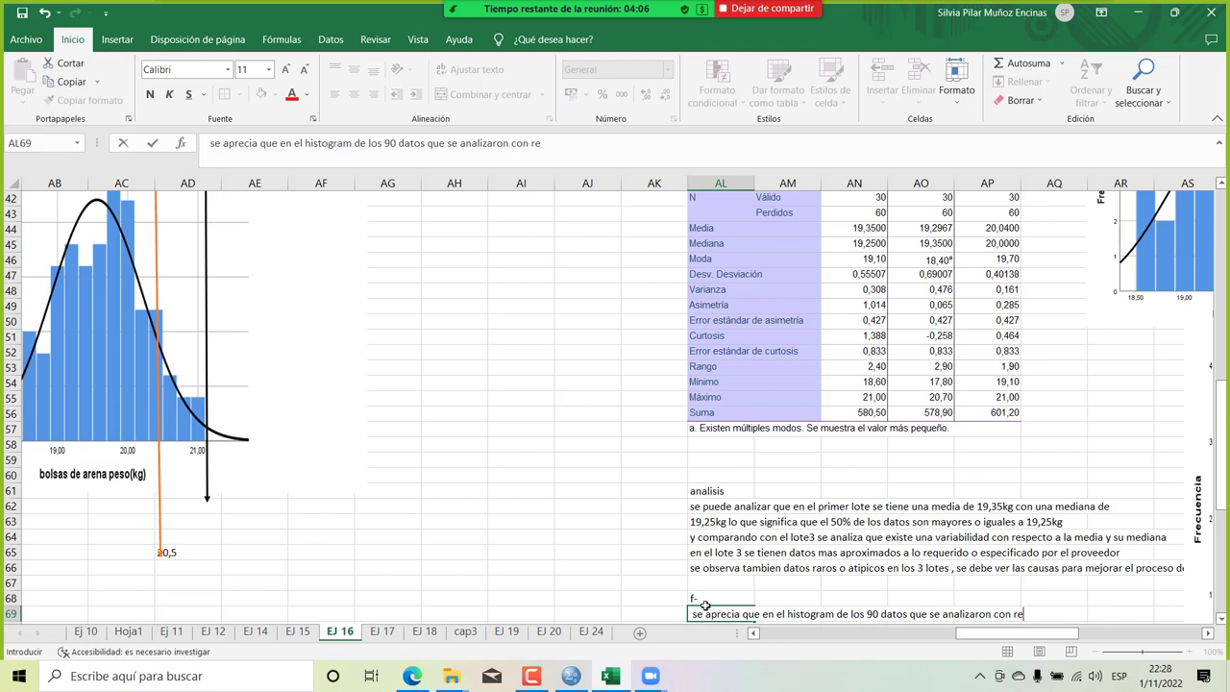
key(BackSpace)
text(pectos lo)
key(BackSpace)
key(BackSpace)
key(BackSpace)
key(Return)
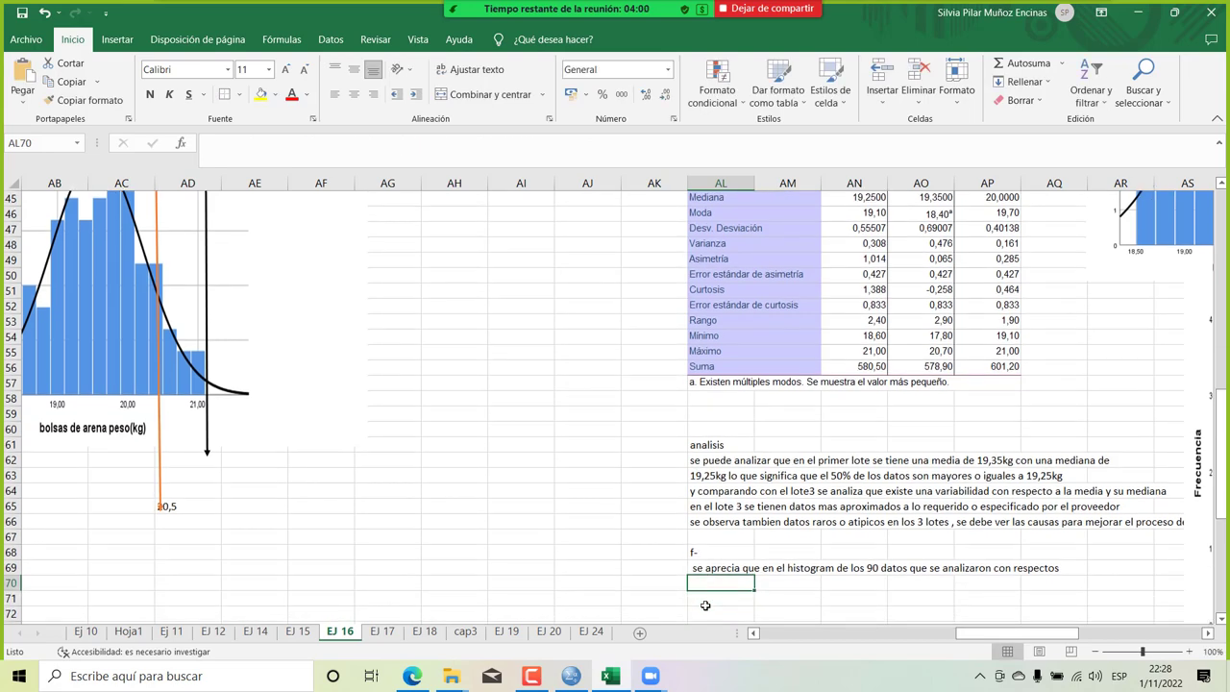
Continue the item f answer in cell AL70 with "a los 3 lotes de 30 datos cada uno".
text(a los 3)
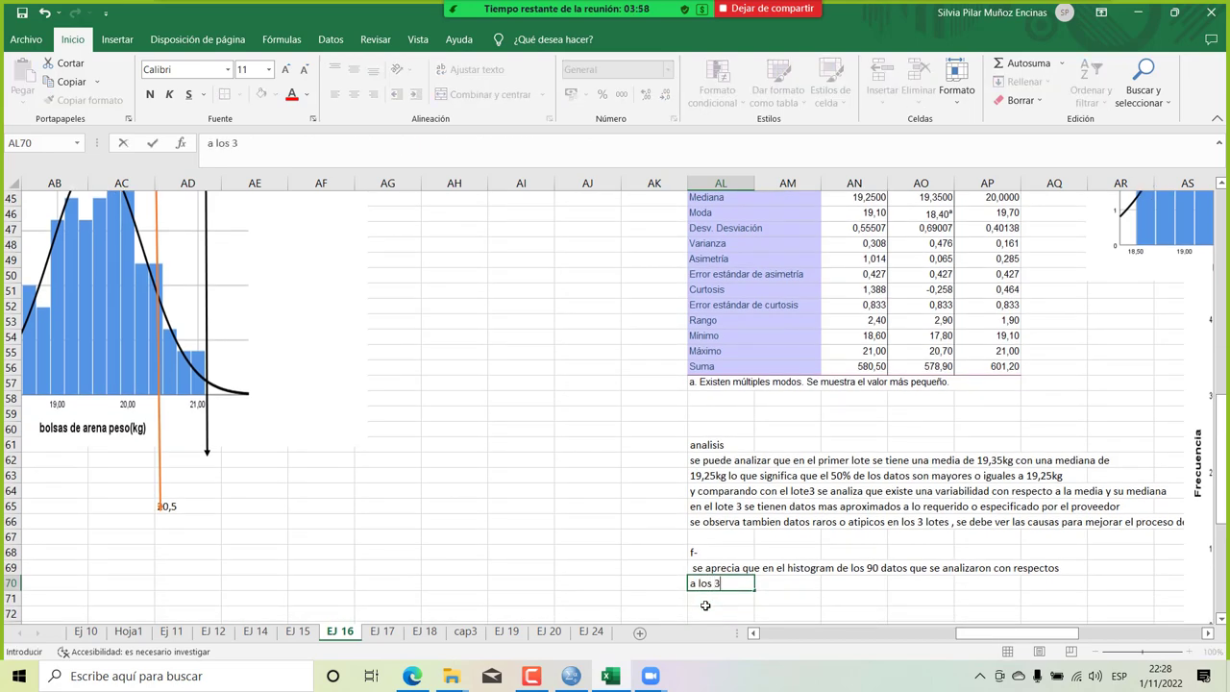
text( lotes de 30)
text(datos cada)
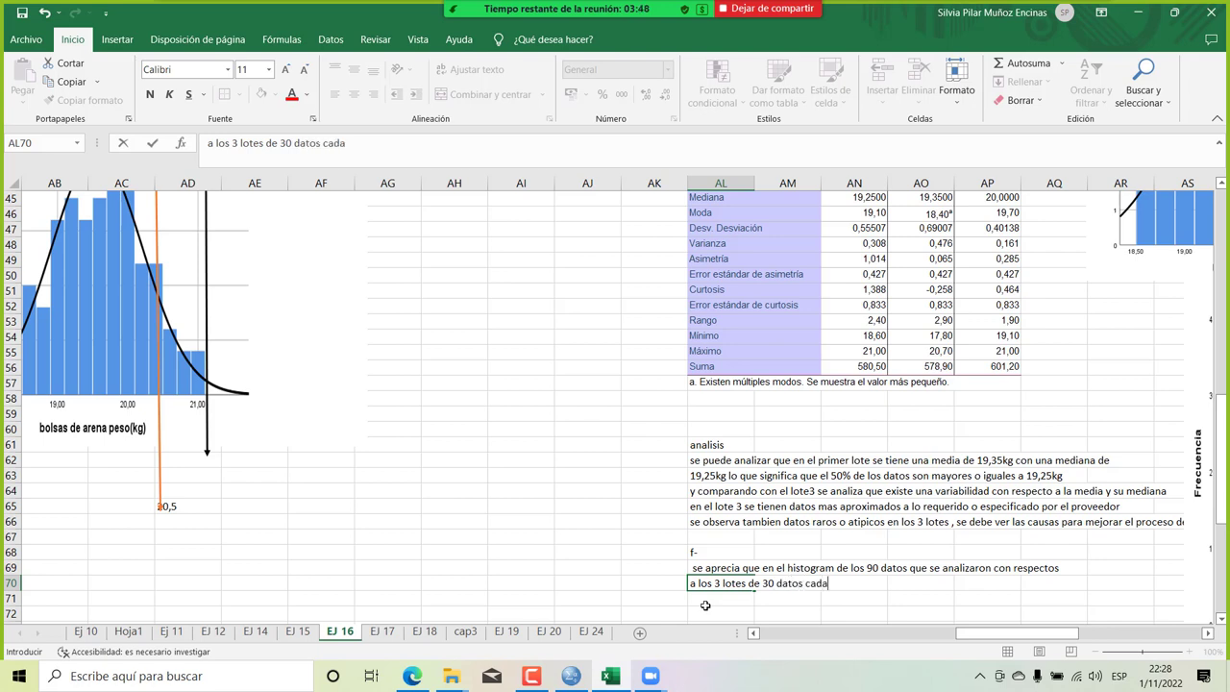
text( uno)
click(711, 565)
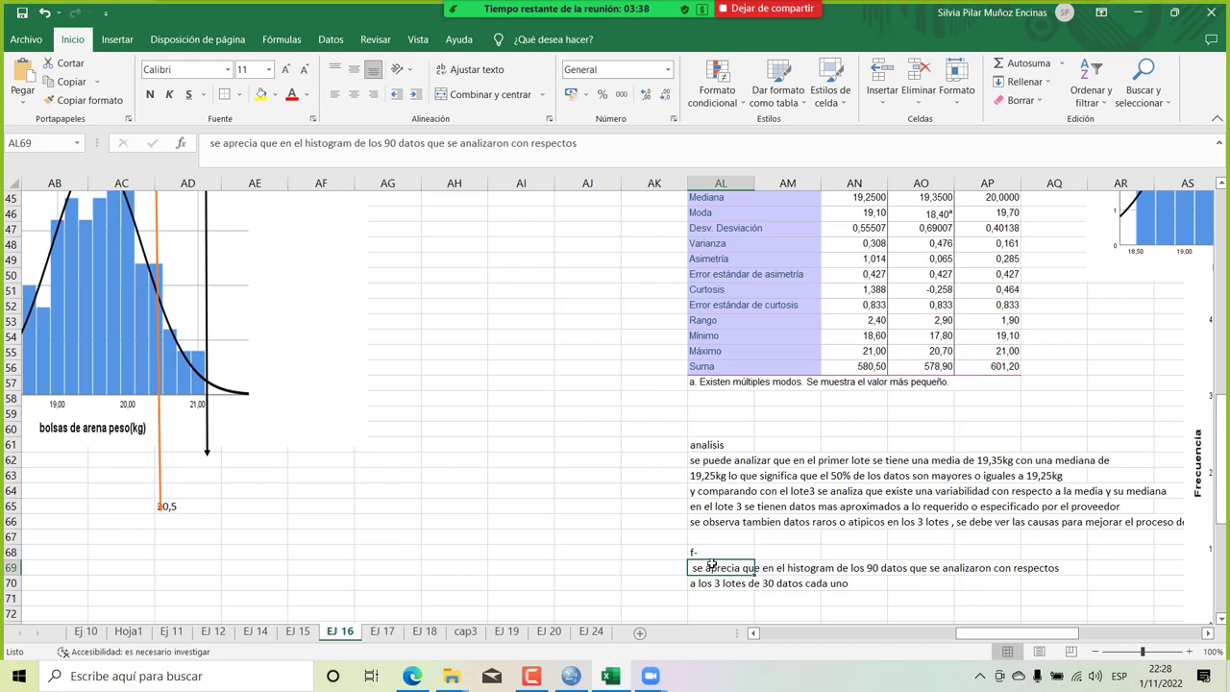
Append "existe diferencia" to the end of the text in cell AL70.
click(719, 582)
click(445, 154)
text(ec)
text(xiste d)
text(iferencia)
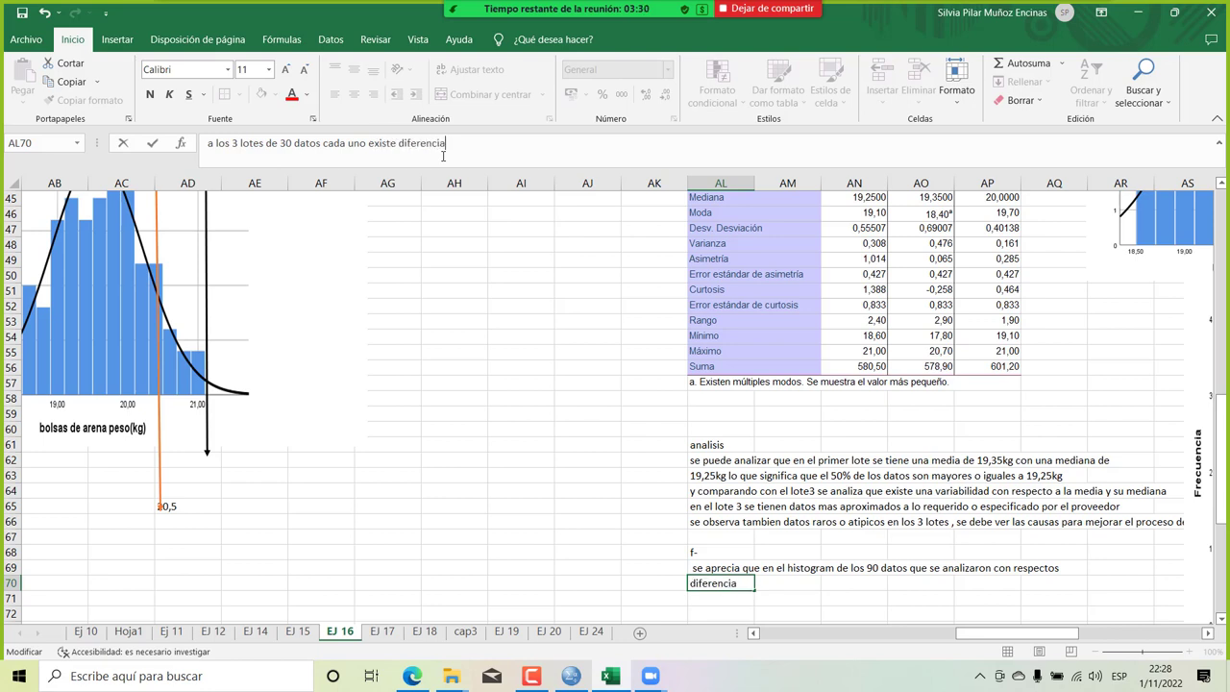
key(Return)
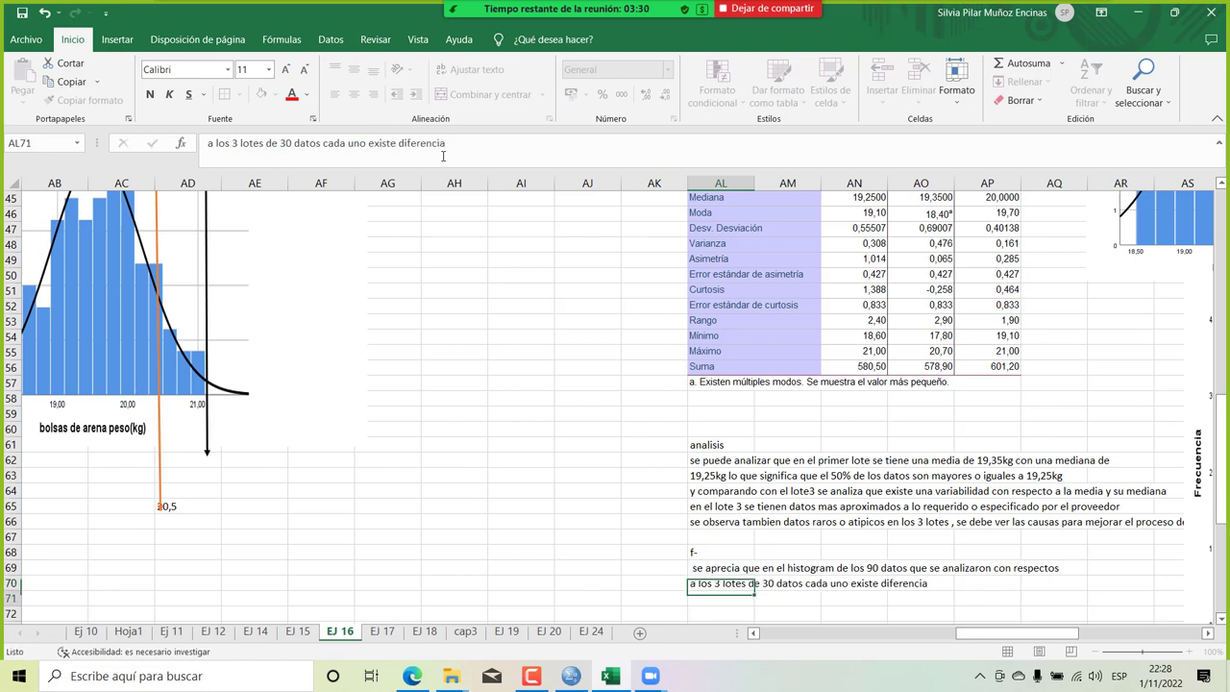
Continue the item f answer in cell AL71 with "tanto en su media, mediana y moda".
text(tanto en)
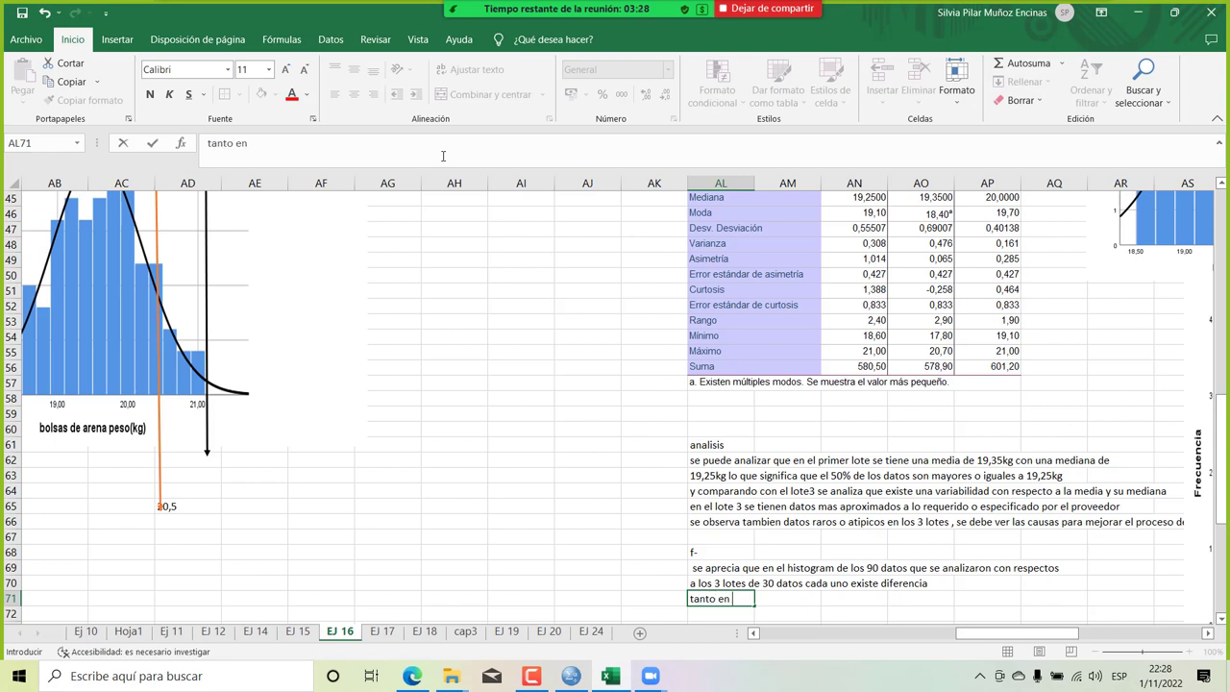
text( su media, mediana y)
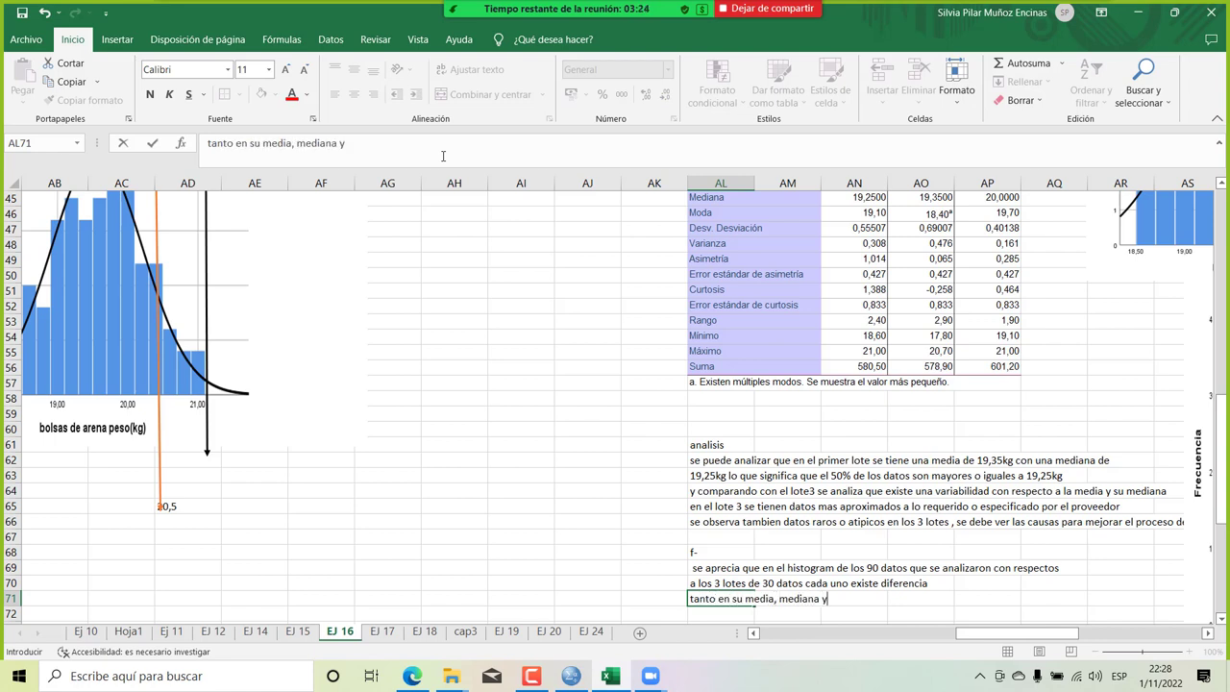
text( moda)
key(Return)
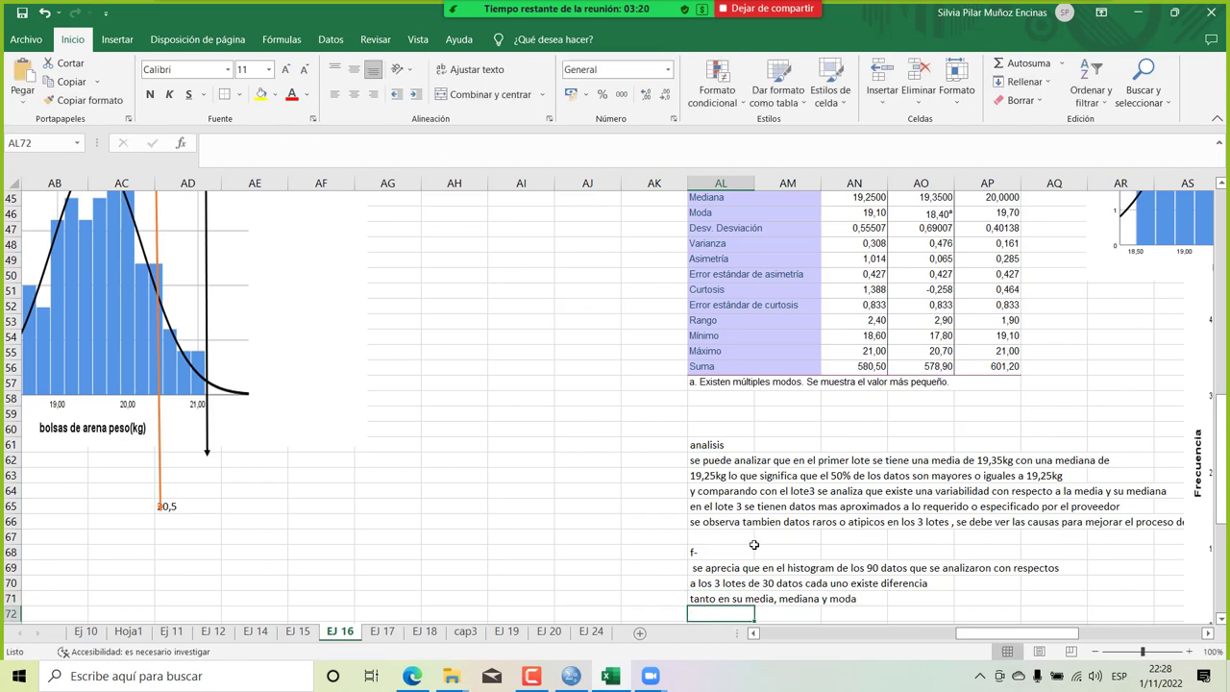
Append "y la variabilidad" to the end of the text in cell AL71.
click(725, 596)
click(490, 155)
text(y la variabilidad)
key(Return)
Compare the 90-data histogram with the three-lot statistics table and the lot histograms, ending on lot 1's mean.
scroll(596, 382, up, 2)
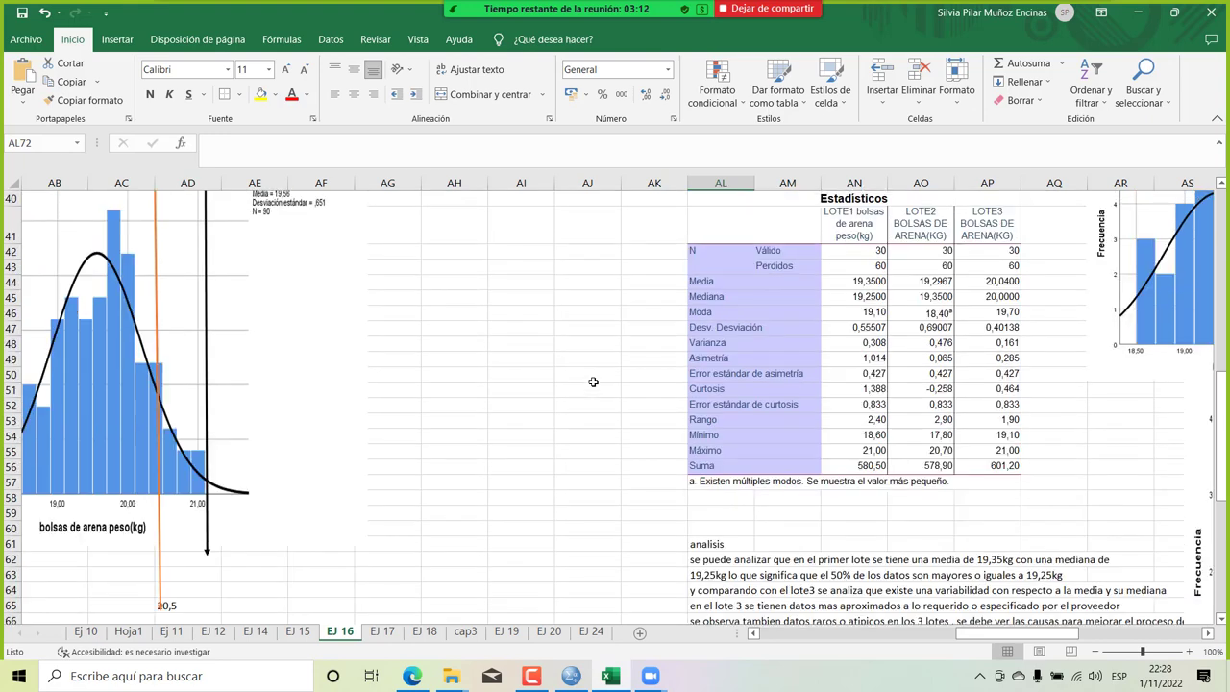
scroll(593, 382, left, 1)
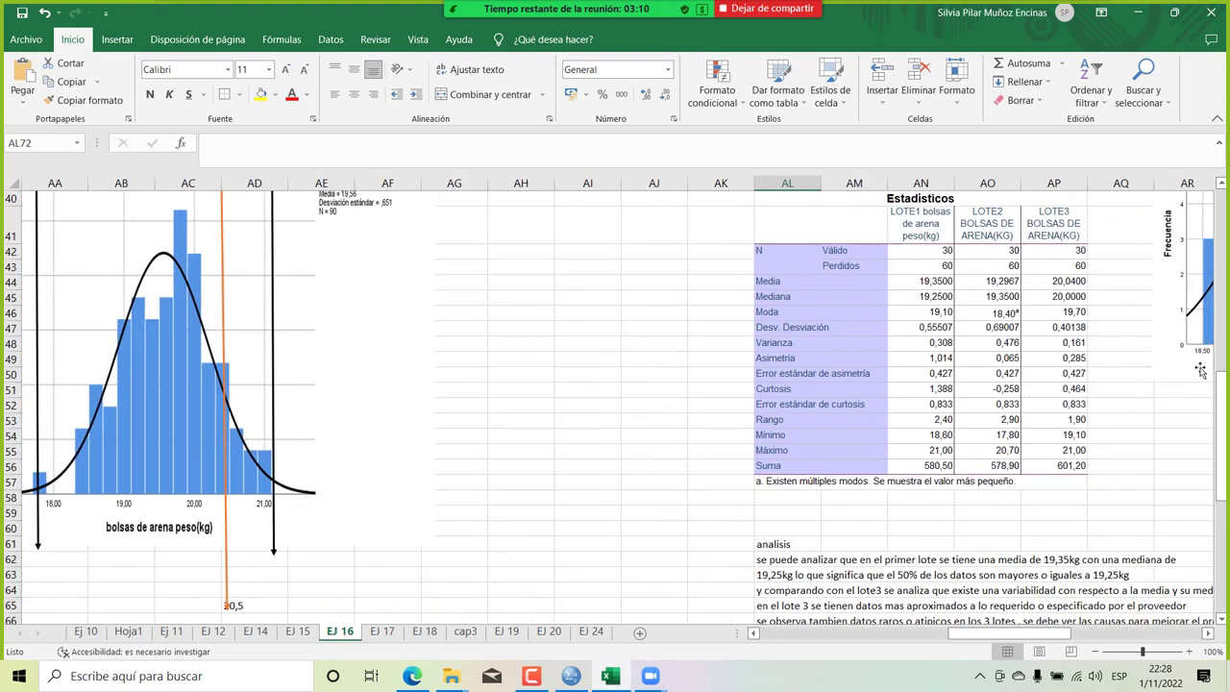
scroll(541, 409, left, 1)
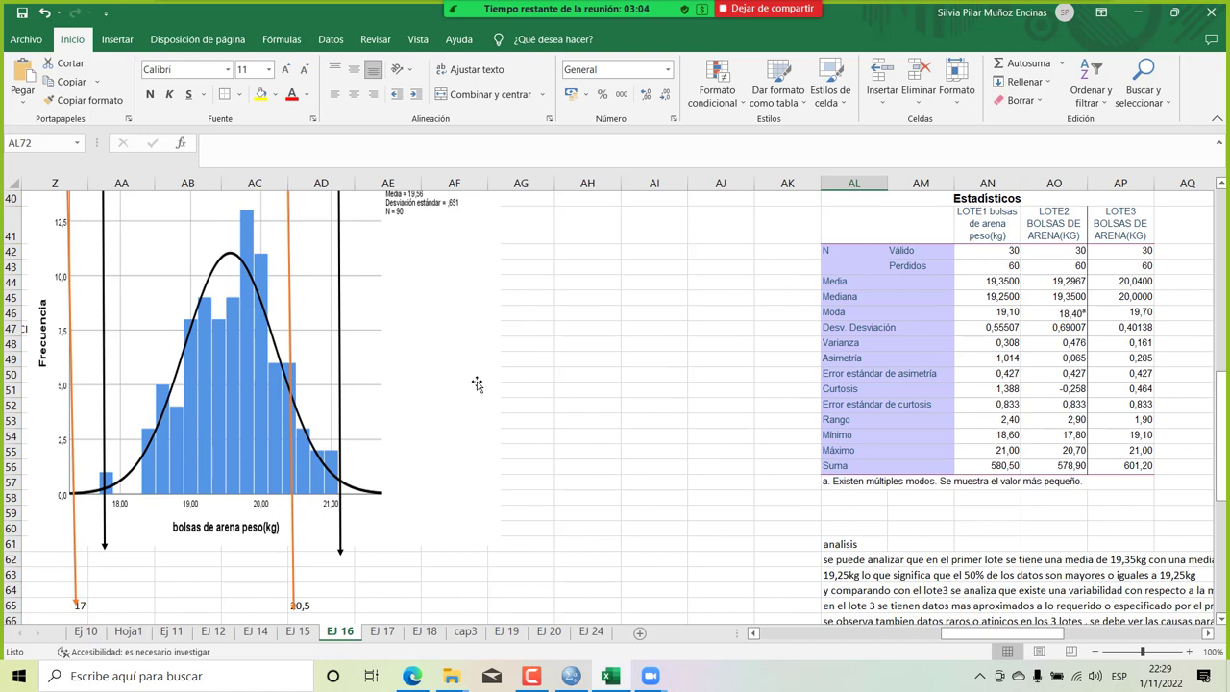
scroll(851, 372, down, 1)
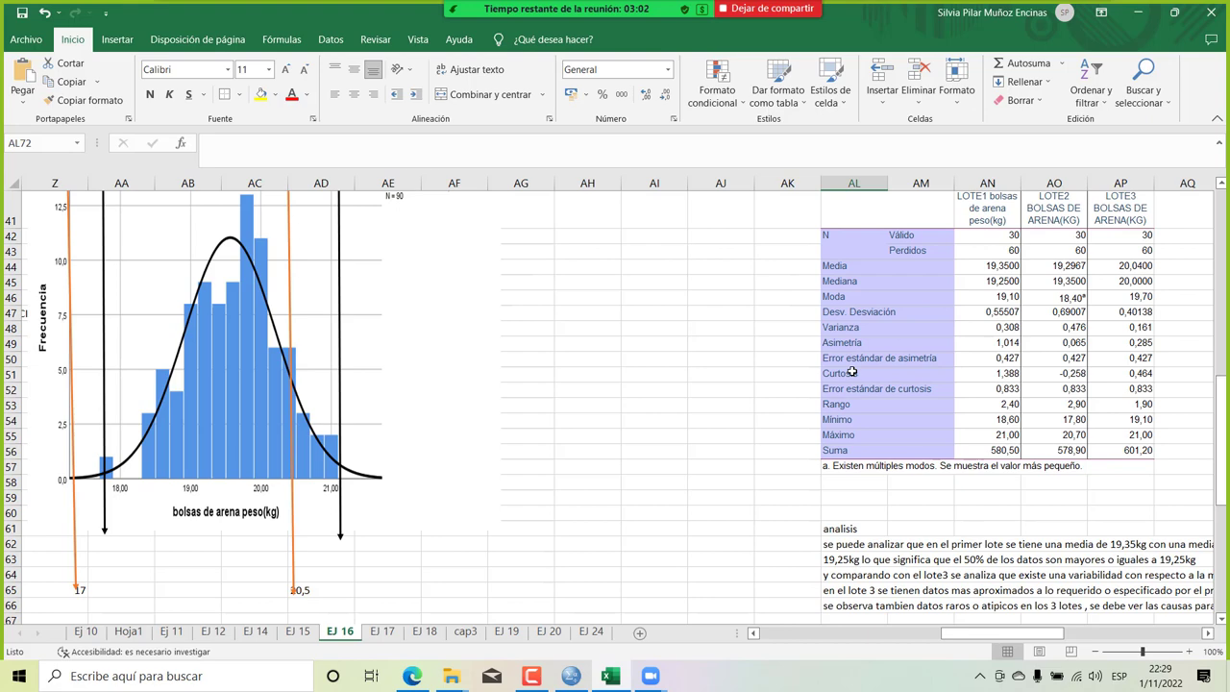
scroll(980, 469, down, 3)
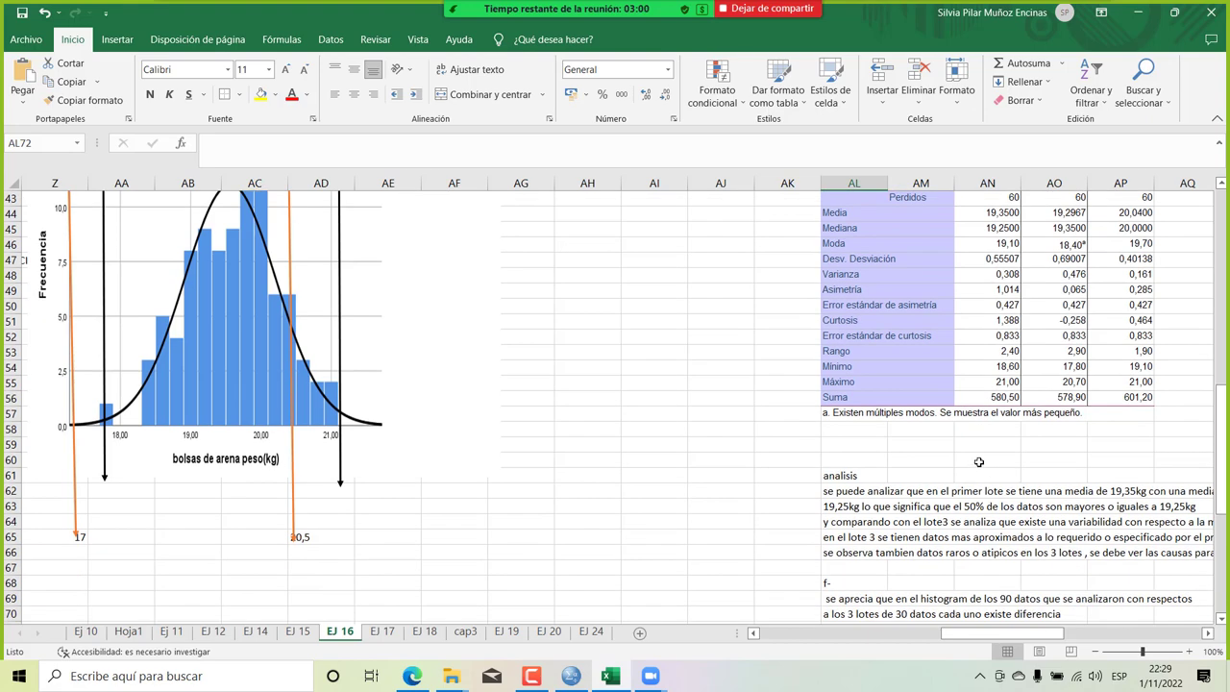
scroll(1004, 424, right, 3)
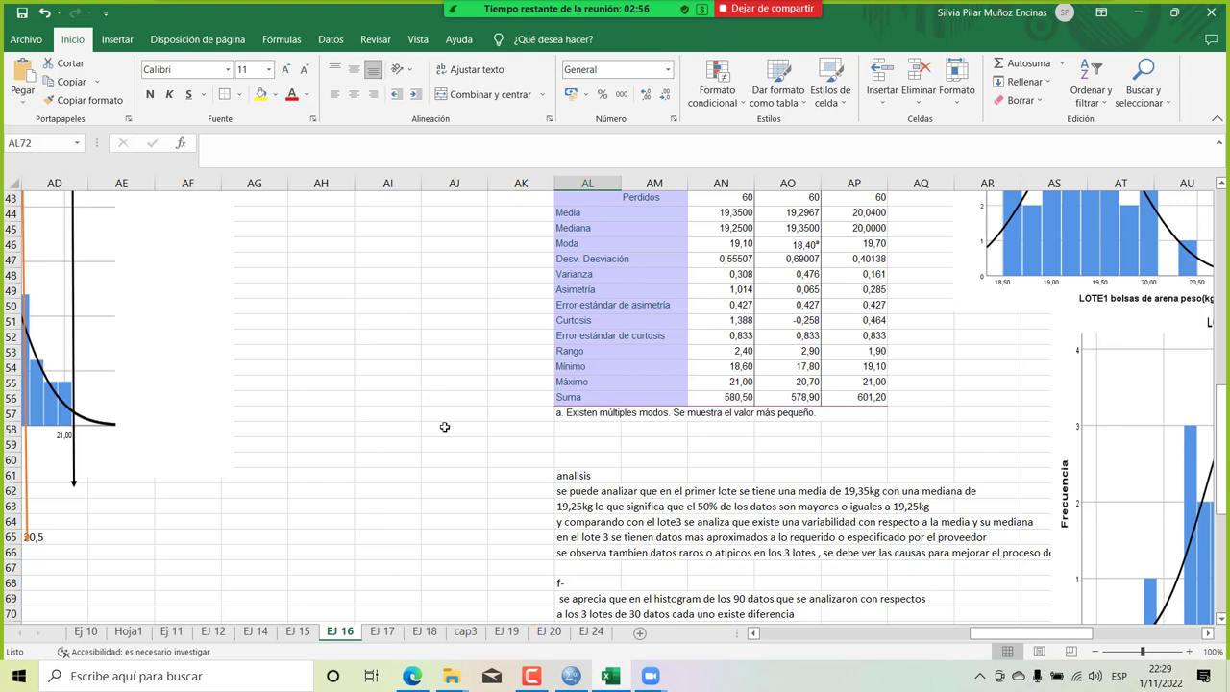
scroll(428, 425, left, 3)
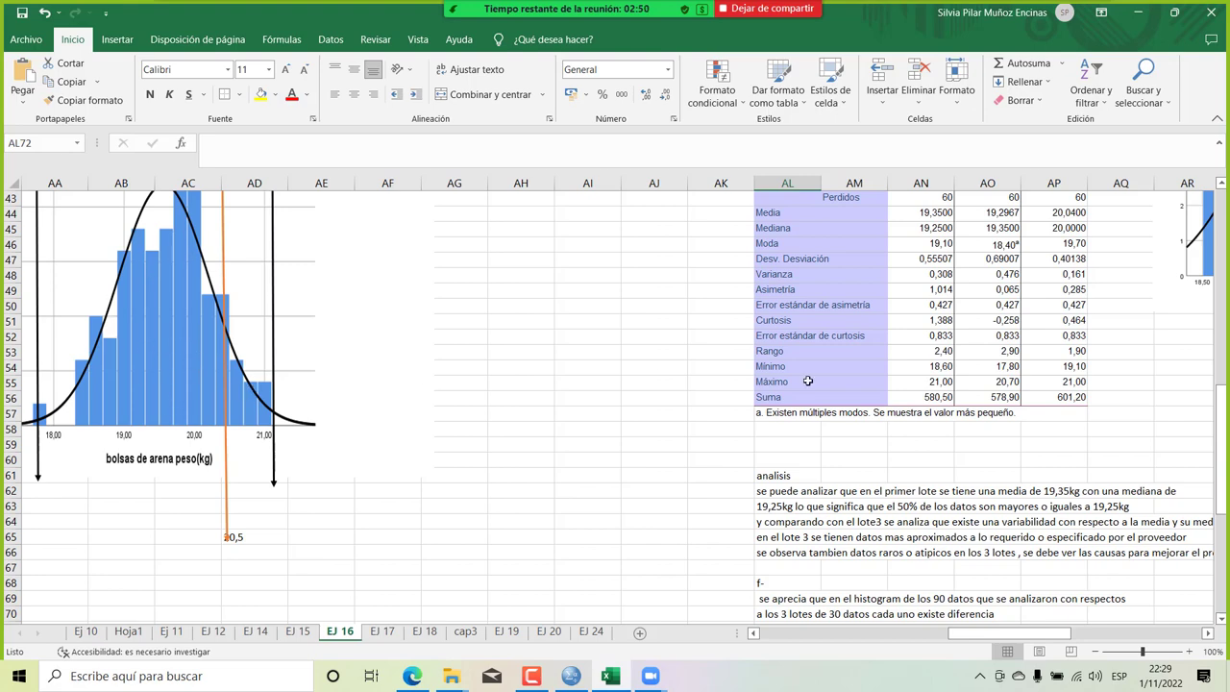
scroll(884, 284, right, 7)
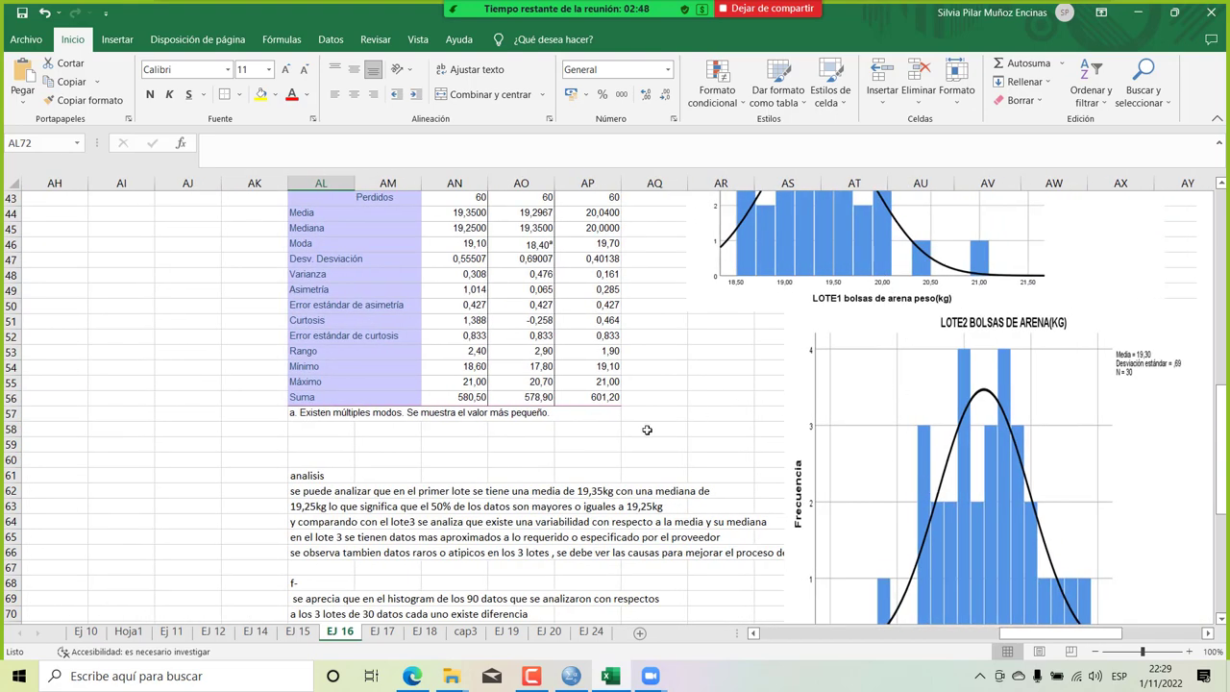
scroll(645, 430, up, 2)
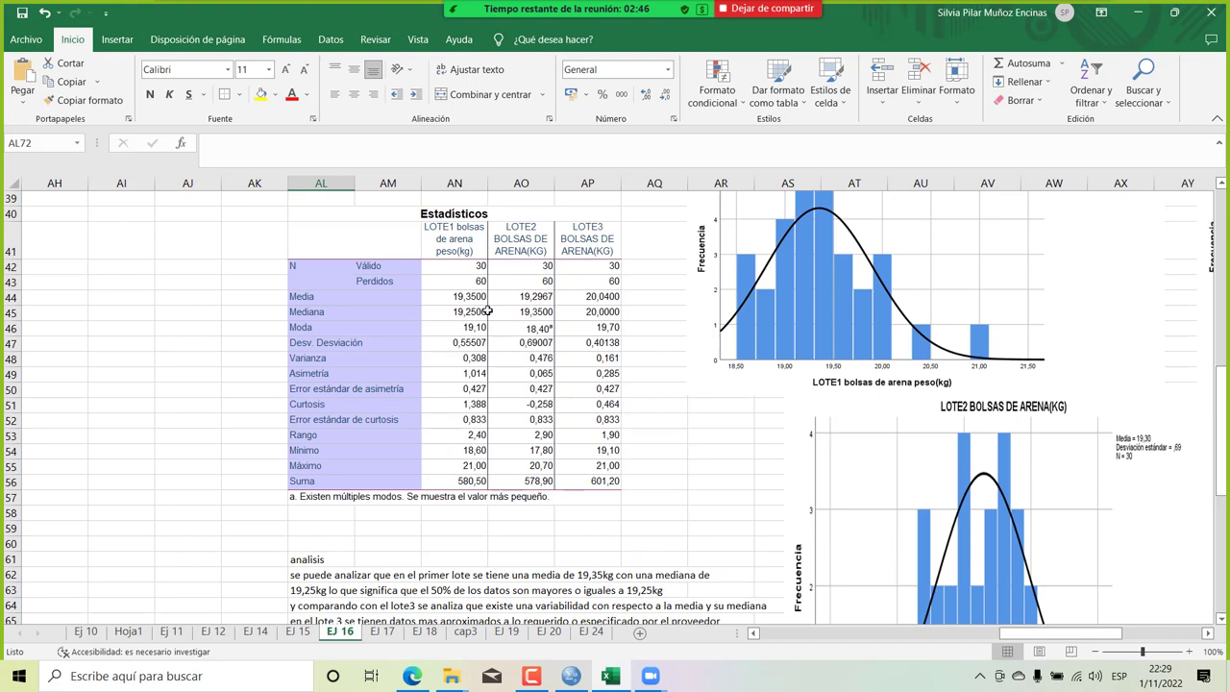
click(480, 297)
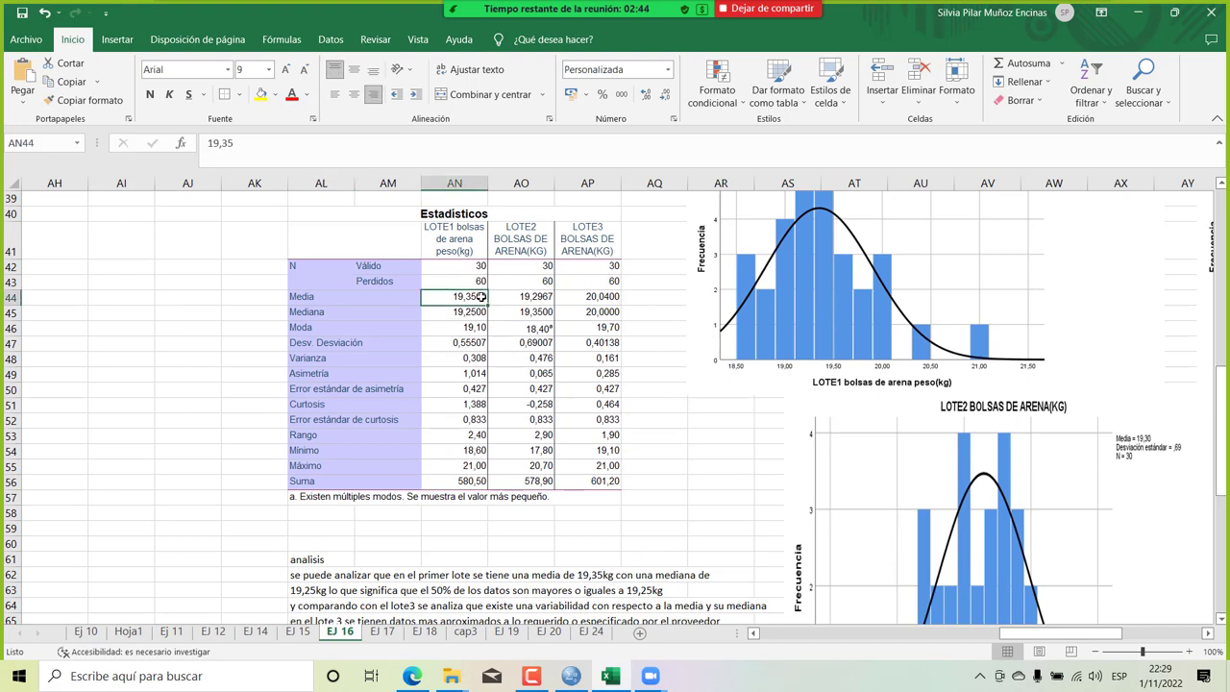
Switch to the textbook PDF in Edge to review exercise 16's questions, and return to the Excel workbook.
click(411, 675)
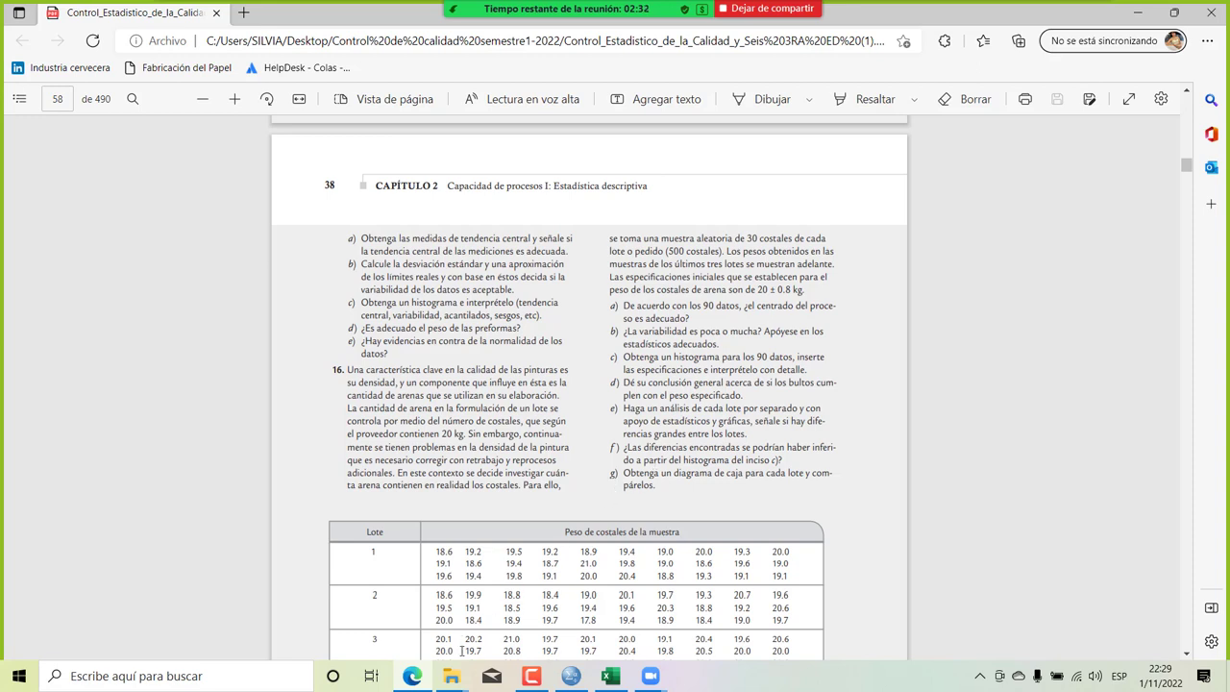
mouse_move(609, 678)
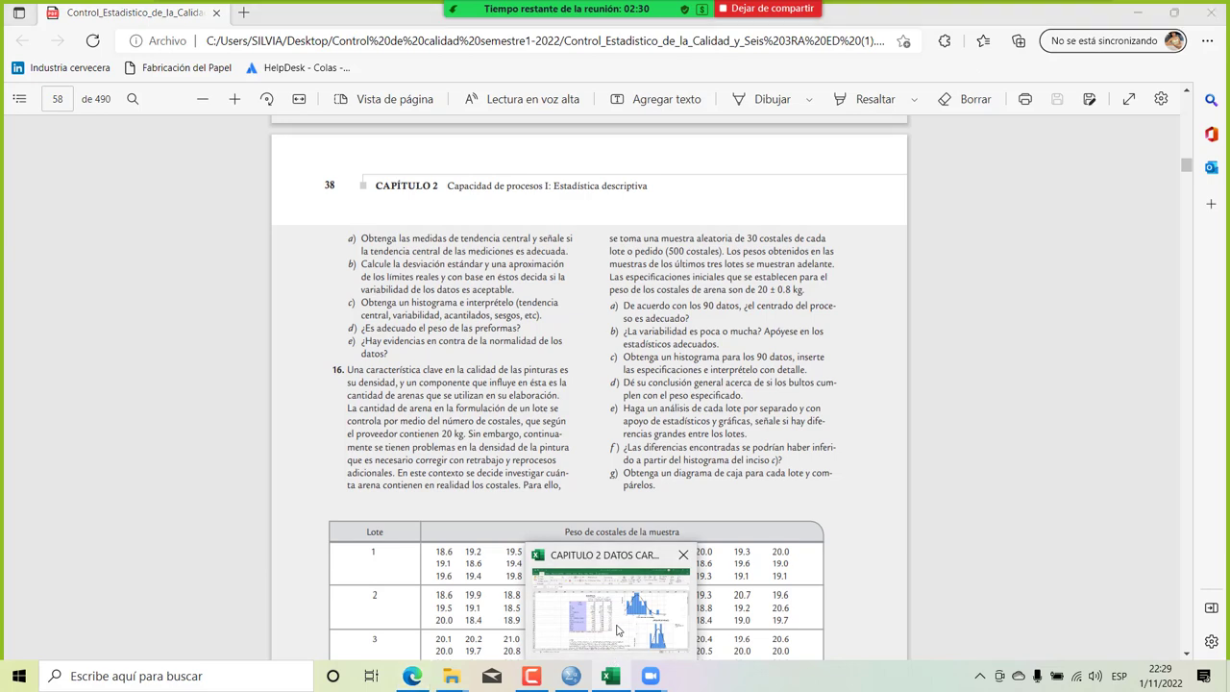
click(596, 567)
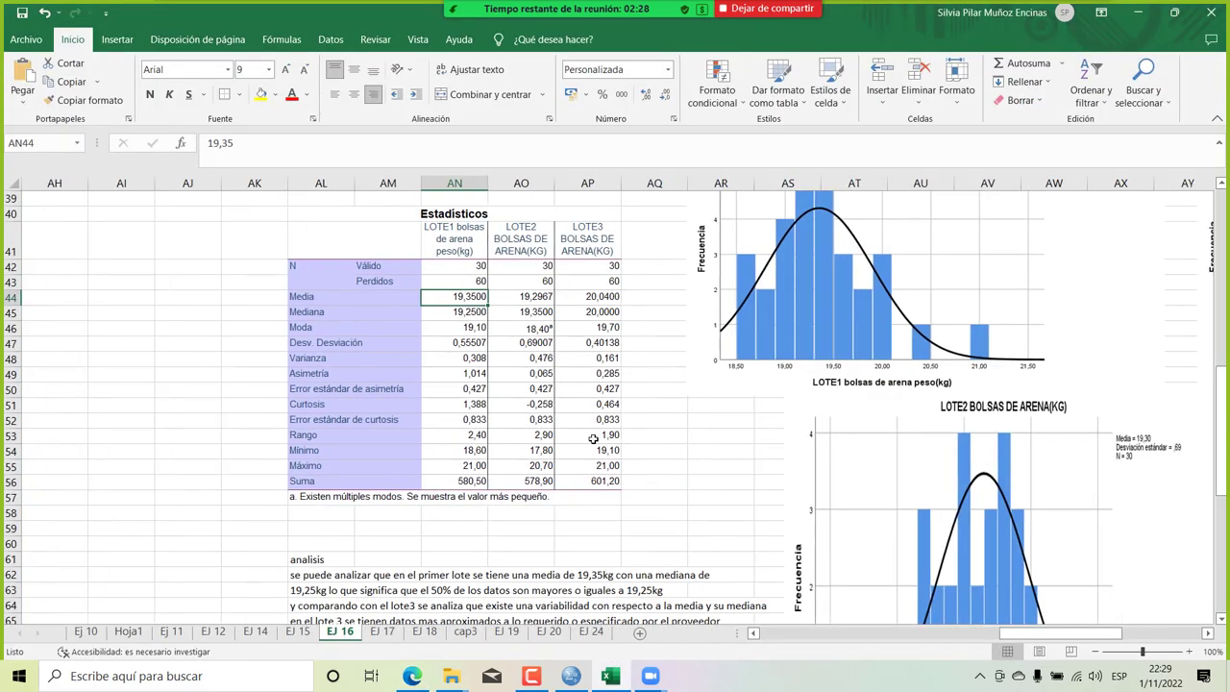
Examine the 90-data statistics table at the start of the sheet against the statistics of the three lots.
scroll(594, 439, left, 5)
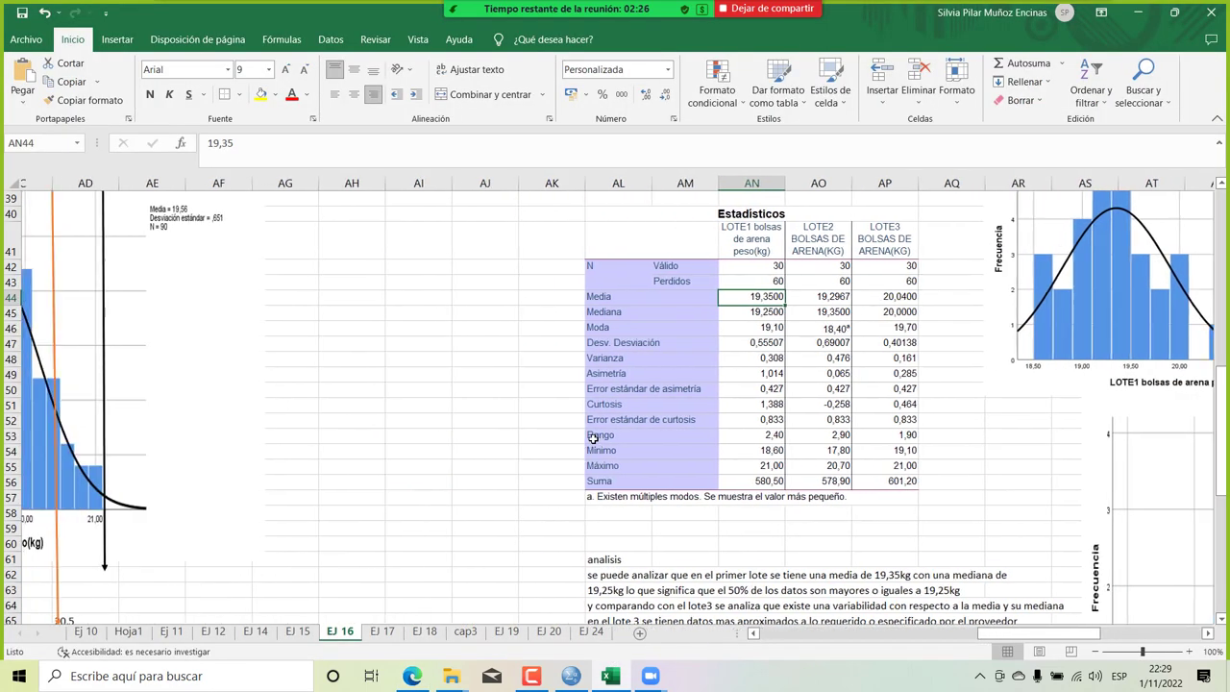
scroll(612, 432, right, 1)
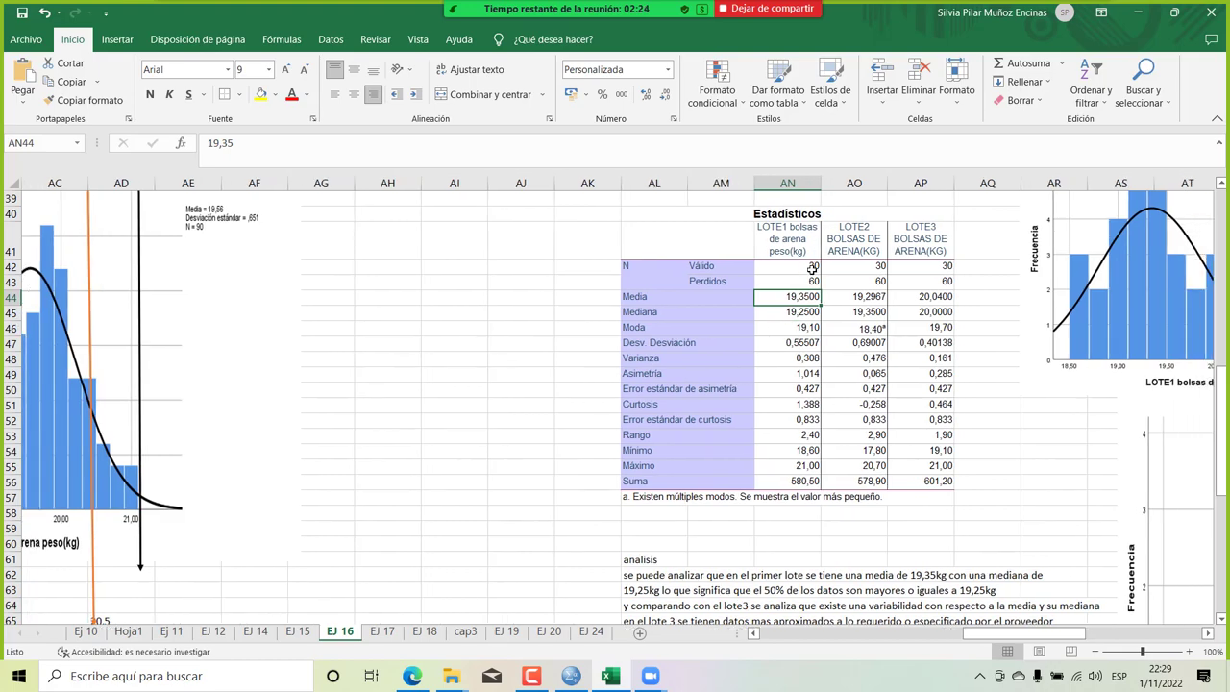
scroll(317, 384, left, 5)
scroll(317, 385, up, 6)
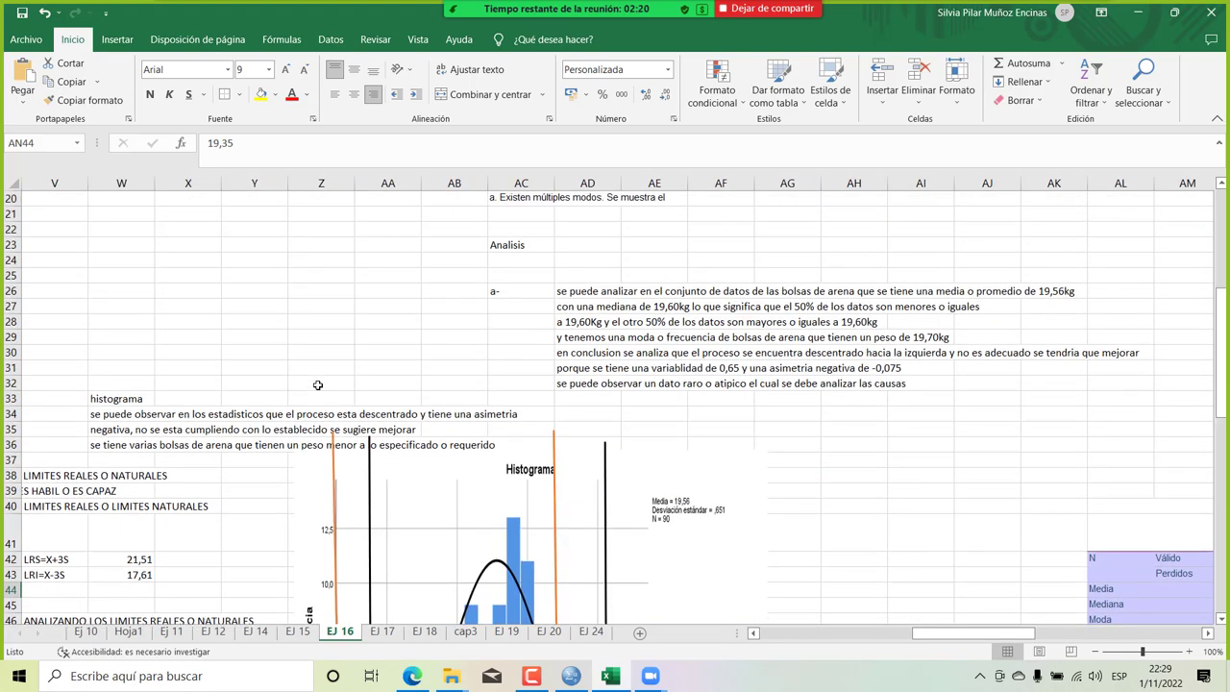
scroll(317, 385, up, 6)
scroll(336, 380, right, 2)
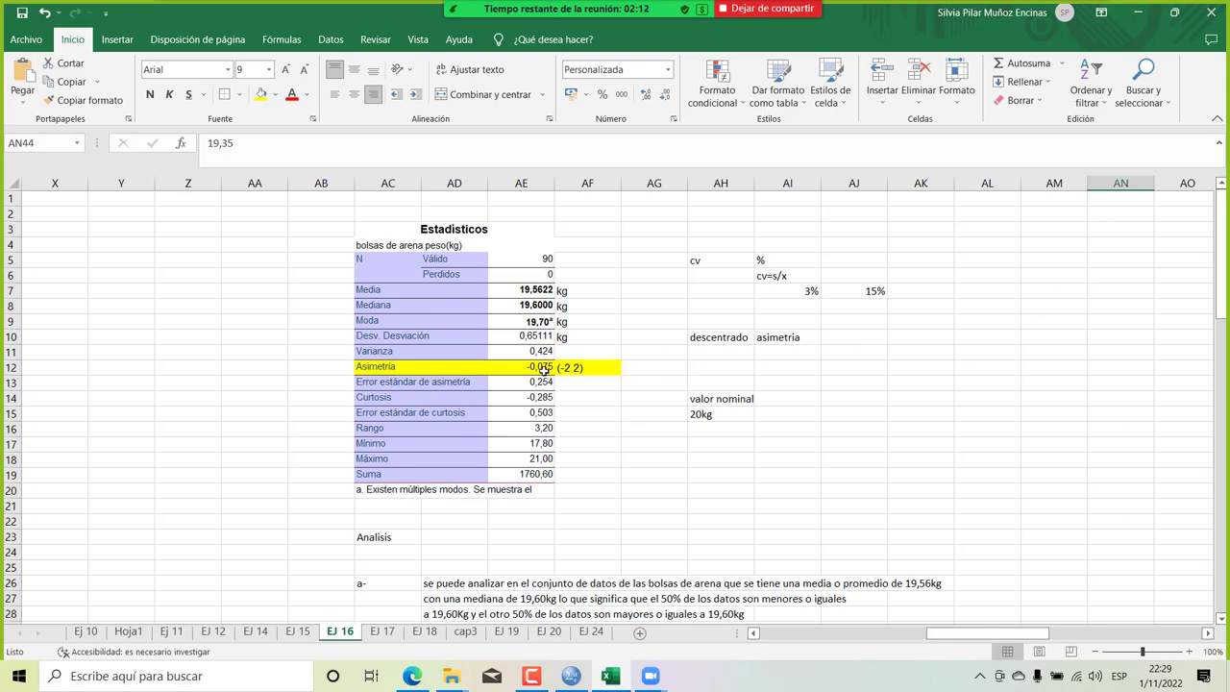
scroll(694, 500, down, 7)
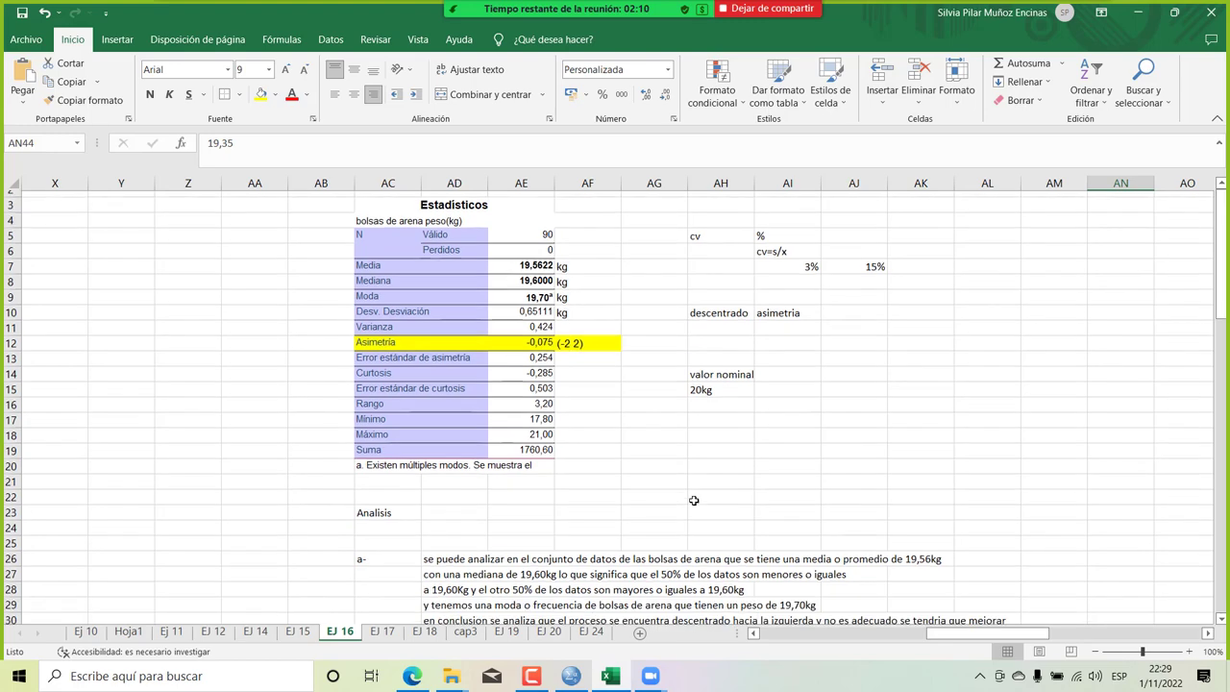
scroll(693, 500, right, 4)
scroll(693, 501, down, 2)
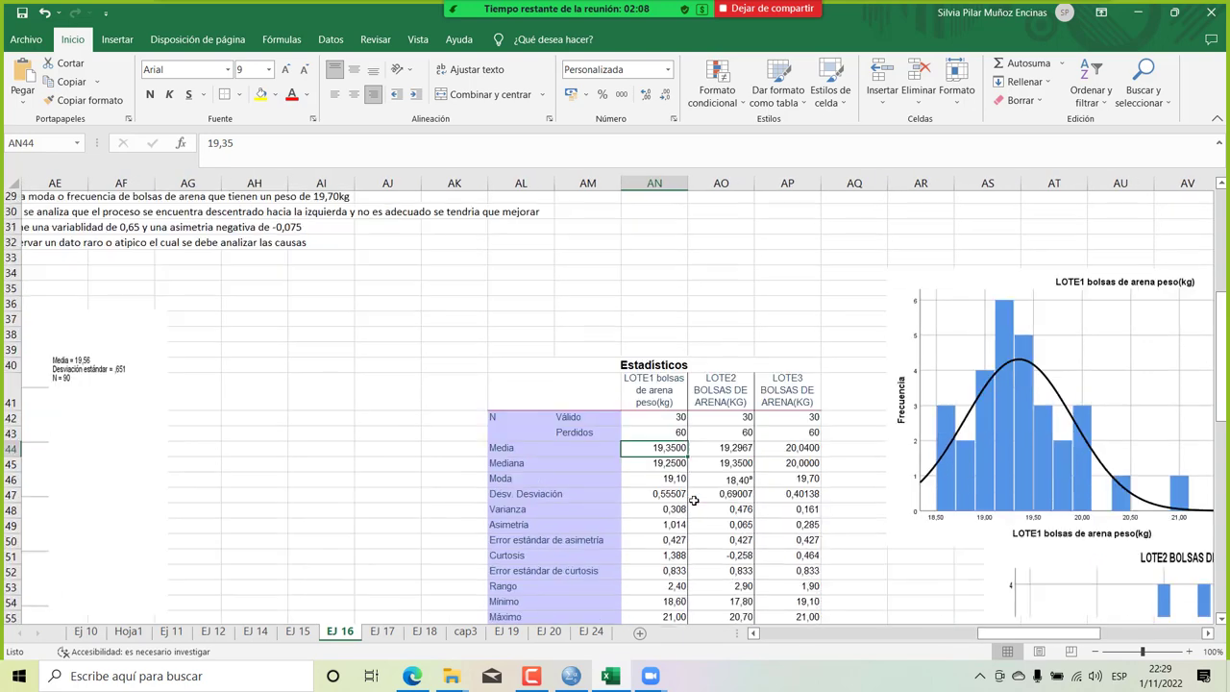
Inspect the asymmetry values across the three lots and the means of lots 1 and 3 in the statistics table.
click(806, 529)
key(Left)
key(Left)
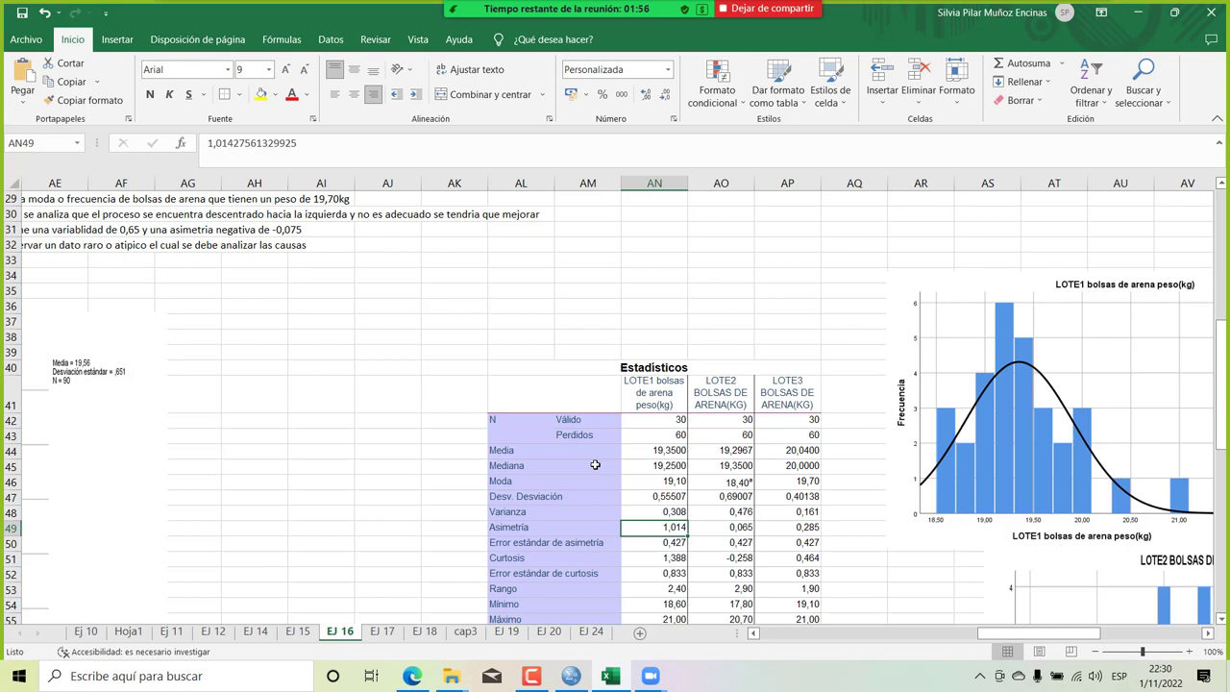
click(667, 452)
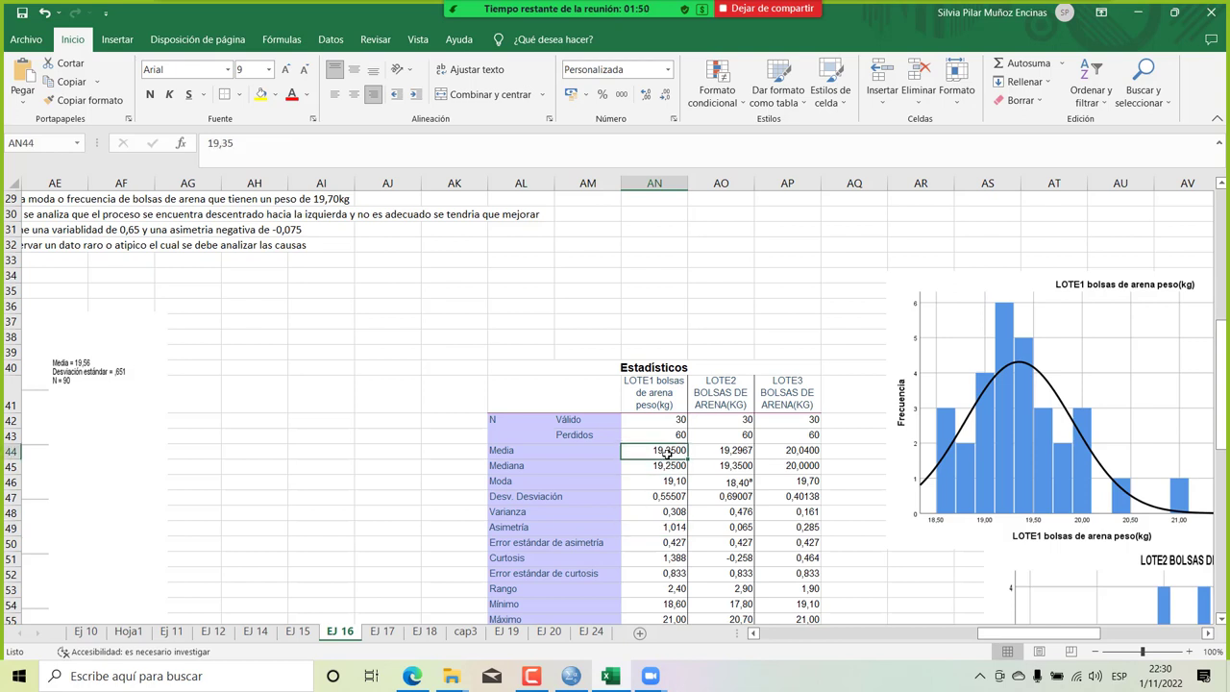
click(799, 455)
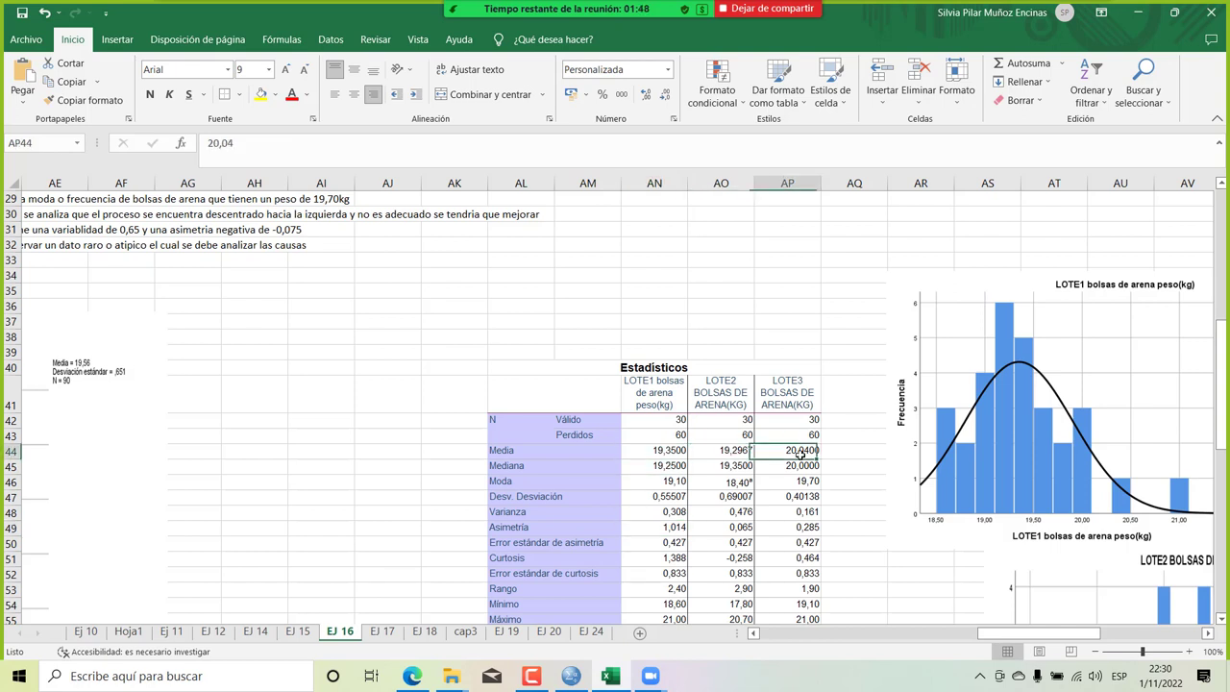
Compare the 90-data mean and other overall statistics with the lot statistics table and the lot 1 histogram.
scroll(397, 397, left, 3)
scroll(397, 397, up, 9)
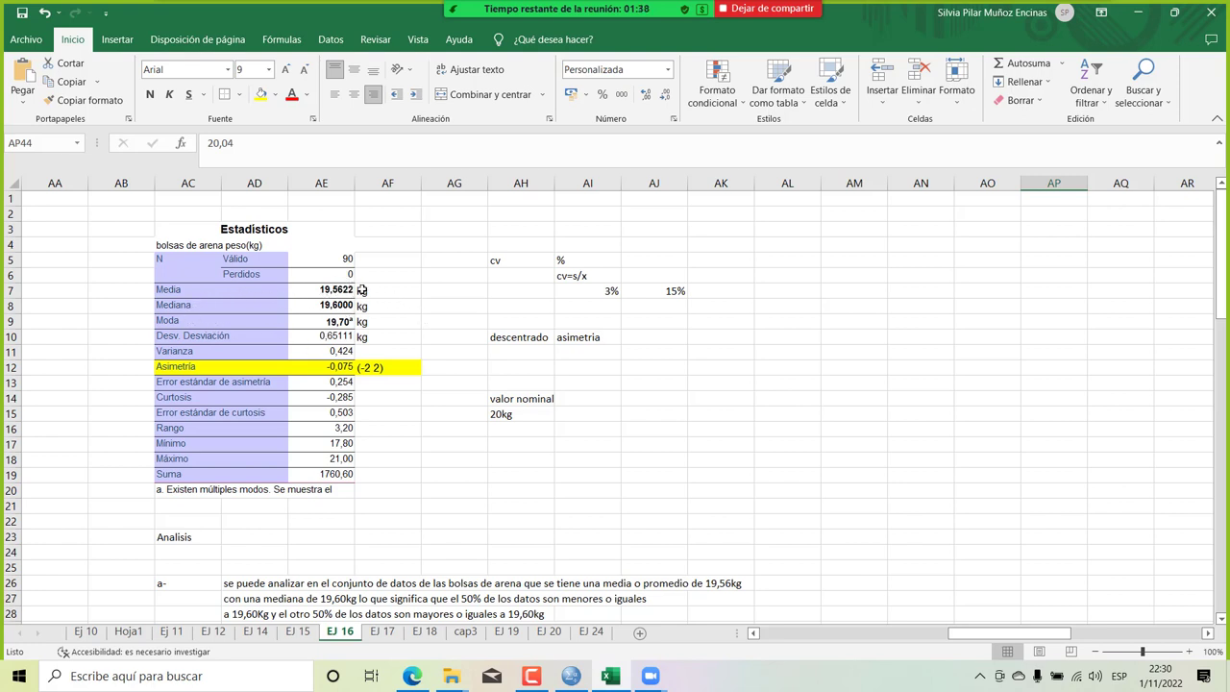
scroll(544, 470, down, 13)
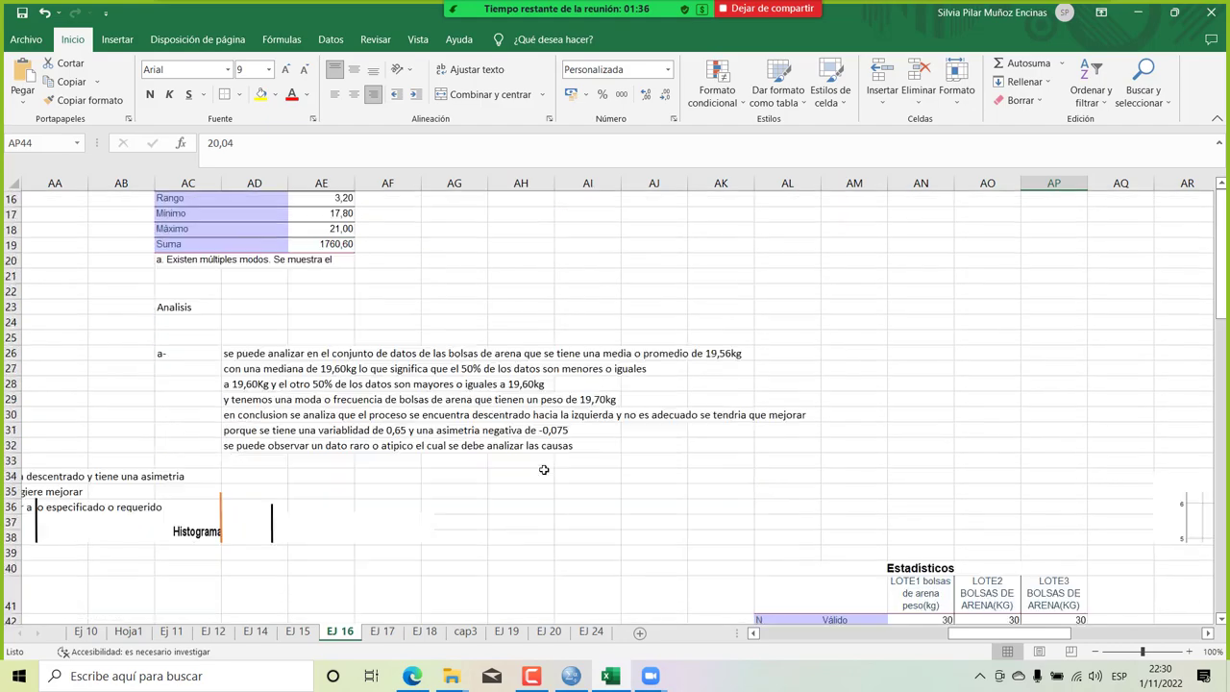
scroll(544, 470, right, 5)
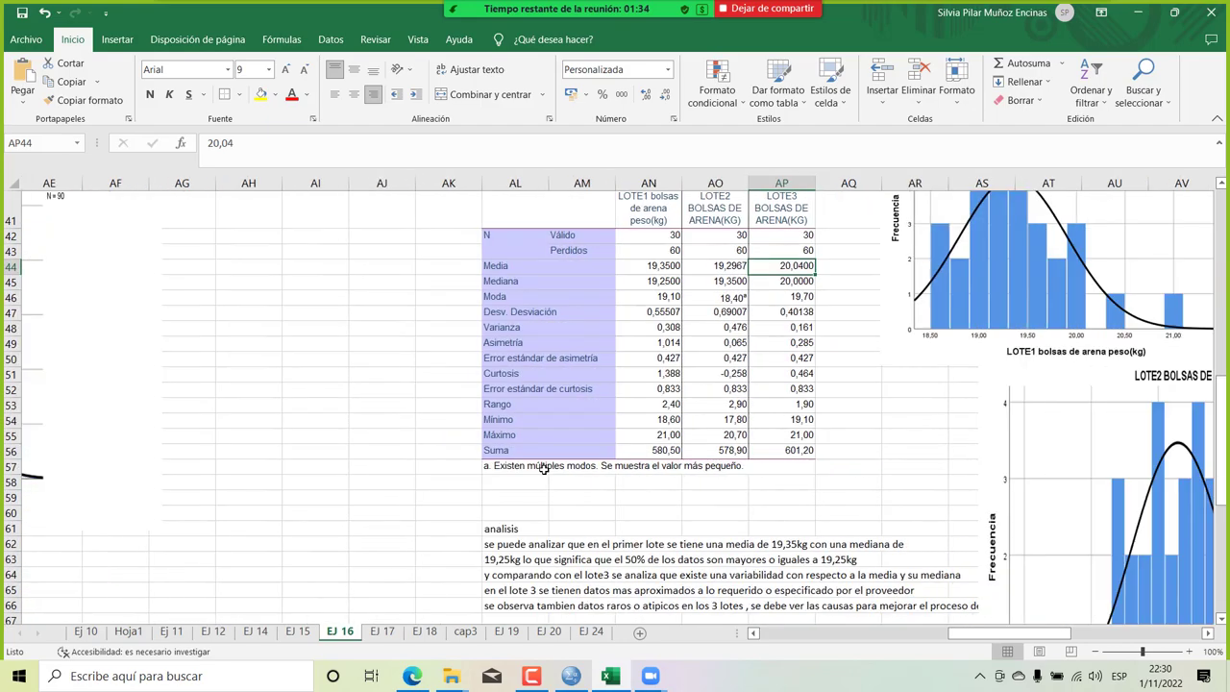
scroll(544, 468, up, 2)
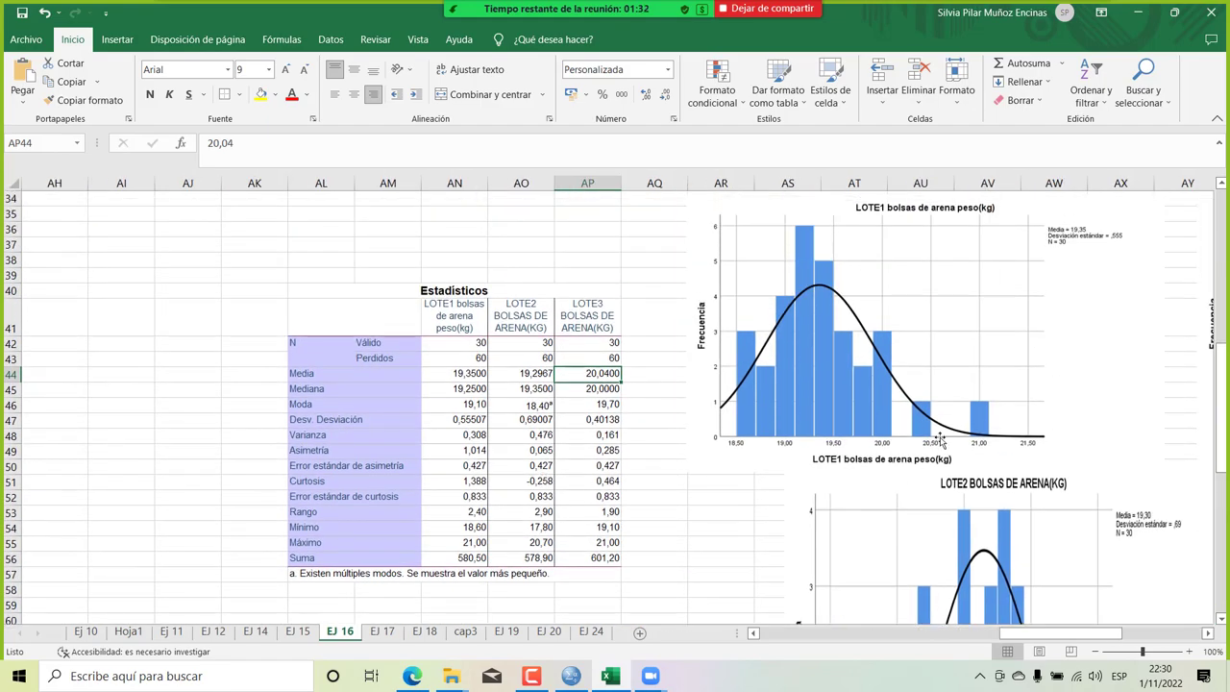
scroll(443, 356, left, 2)
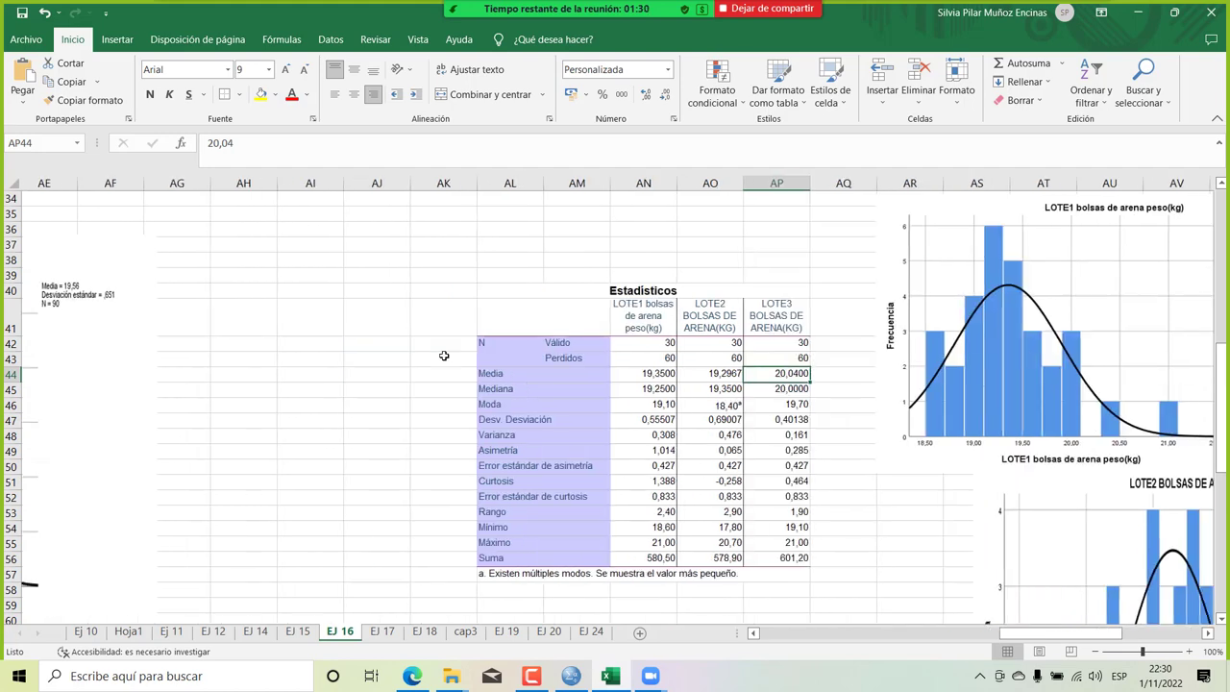
scroll(444, 355, left, 1)
scroll(444, 355, up, 3)
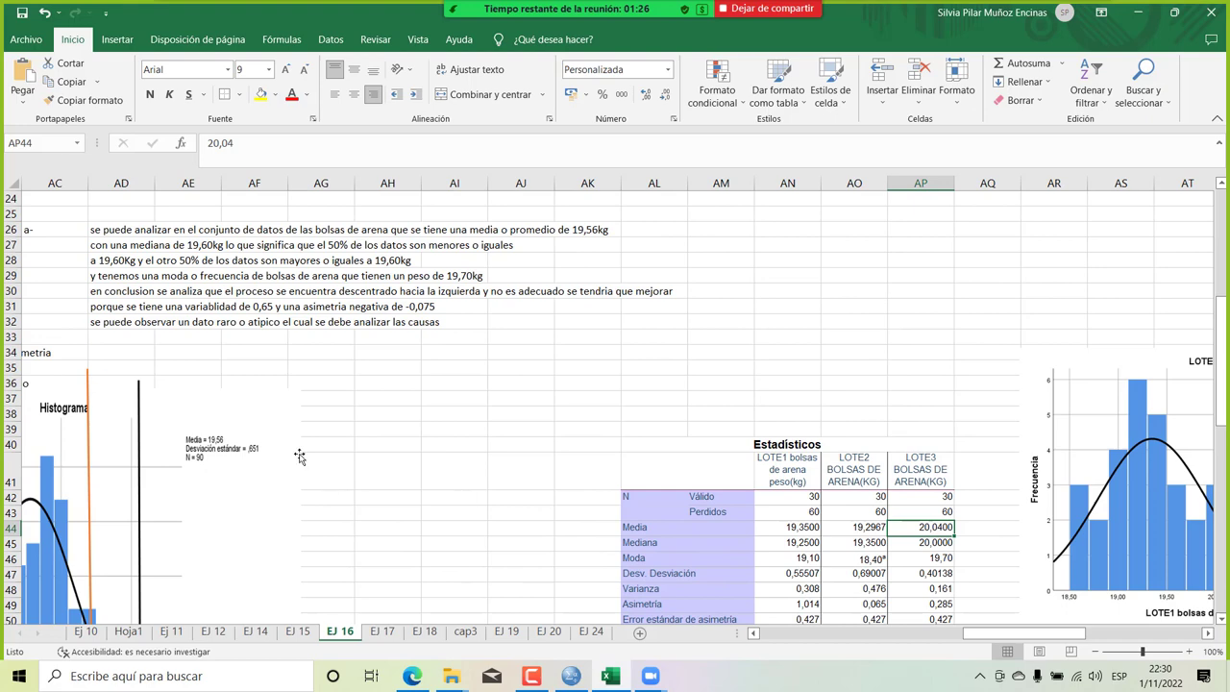
scroll(299, 457, left, 2)
scroll(299, 457, up, 6)
scroll(299, 458, up, 2)
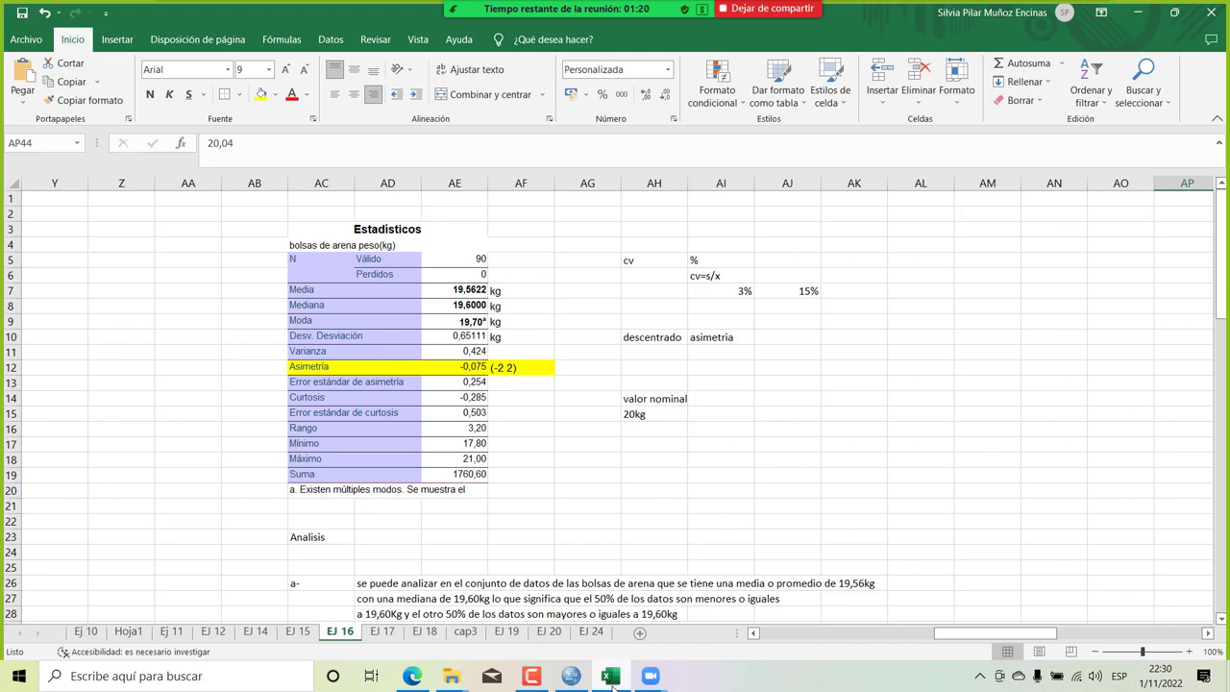
Review the finished lot analysis and item f answer in rows 61 to 71.
click(611, 491)
scroll(611, 490, down, 8)
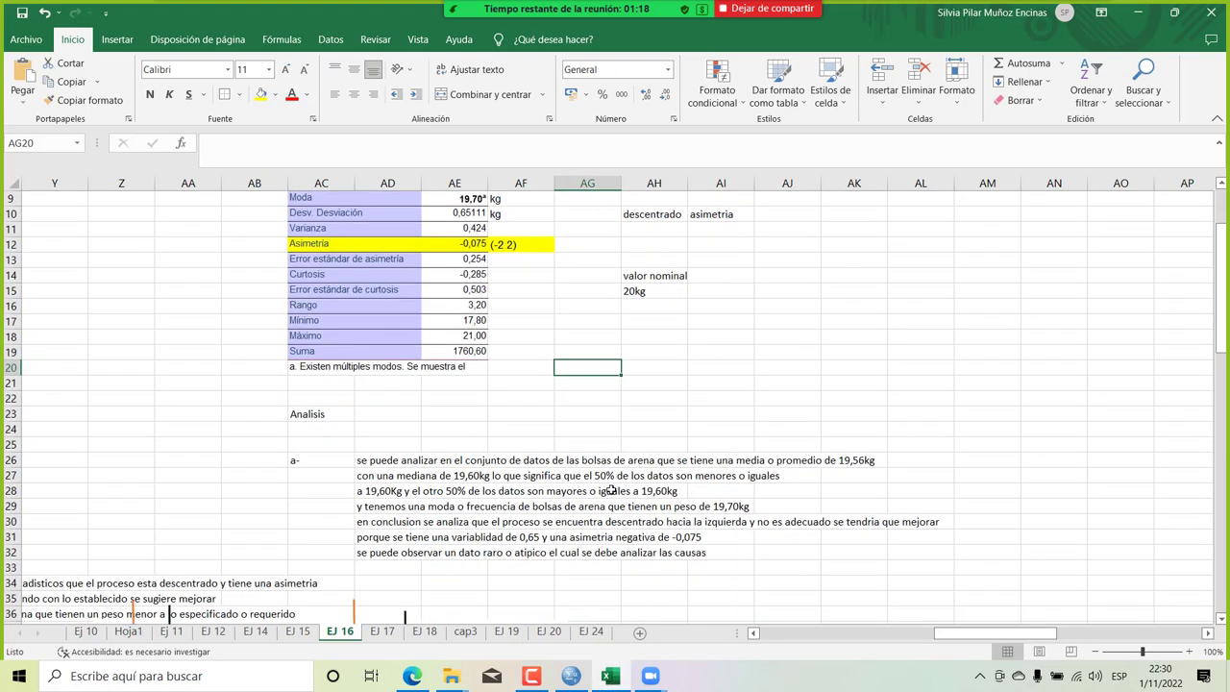
scroll(611, 490, right, 3)
scroll(611, 490, right, 2)
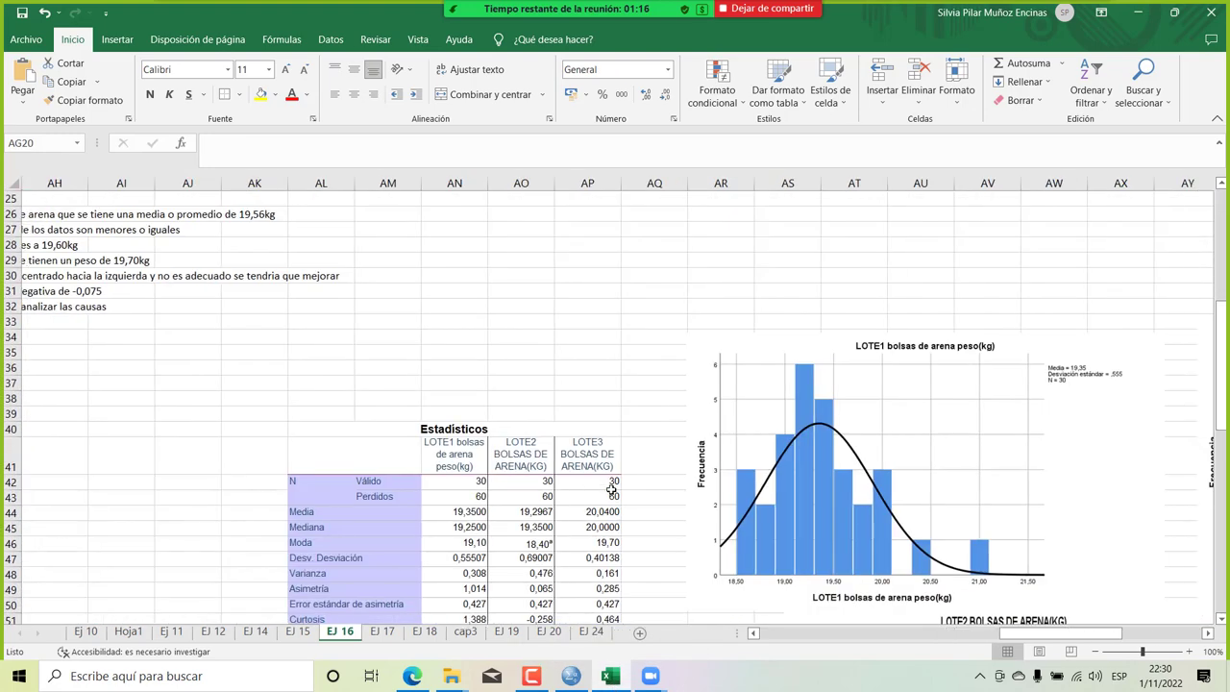
scroll(611, 490, down, 12)
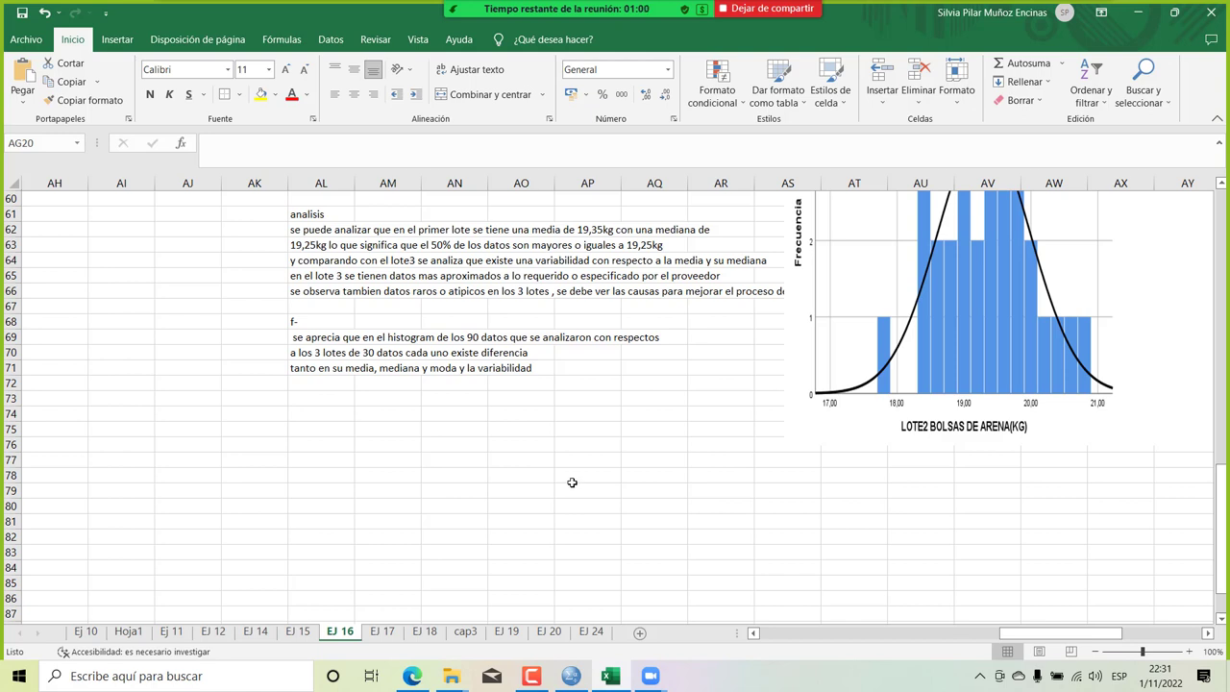
Switch to the SPSS data editor containing the weights of the three sandbag lots.
click(571, 675)
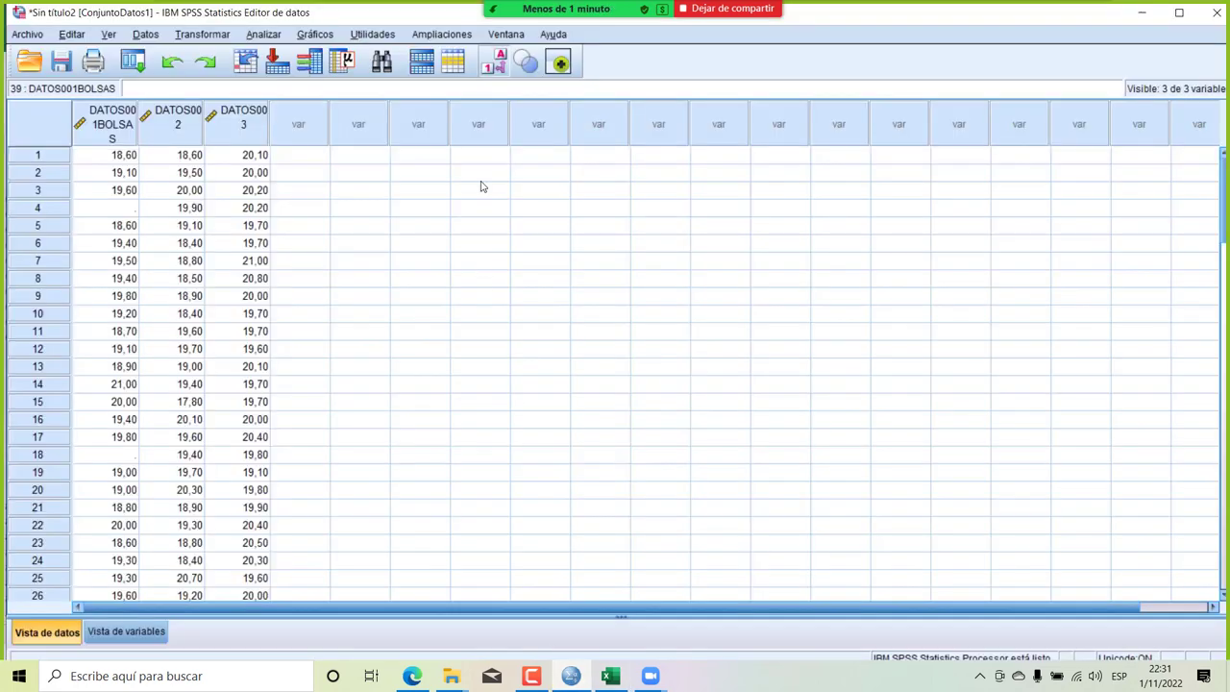
click(294, 268)
click(418, 213)
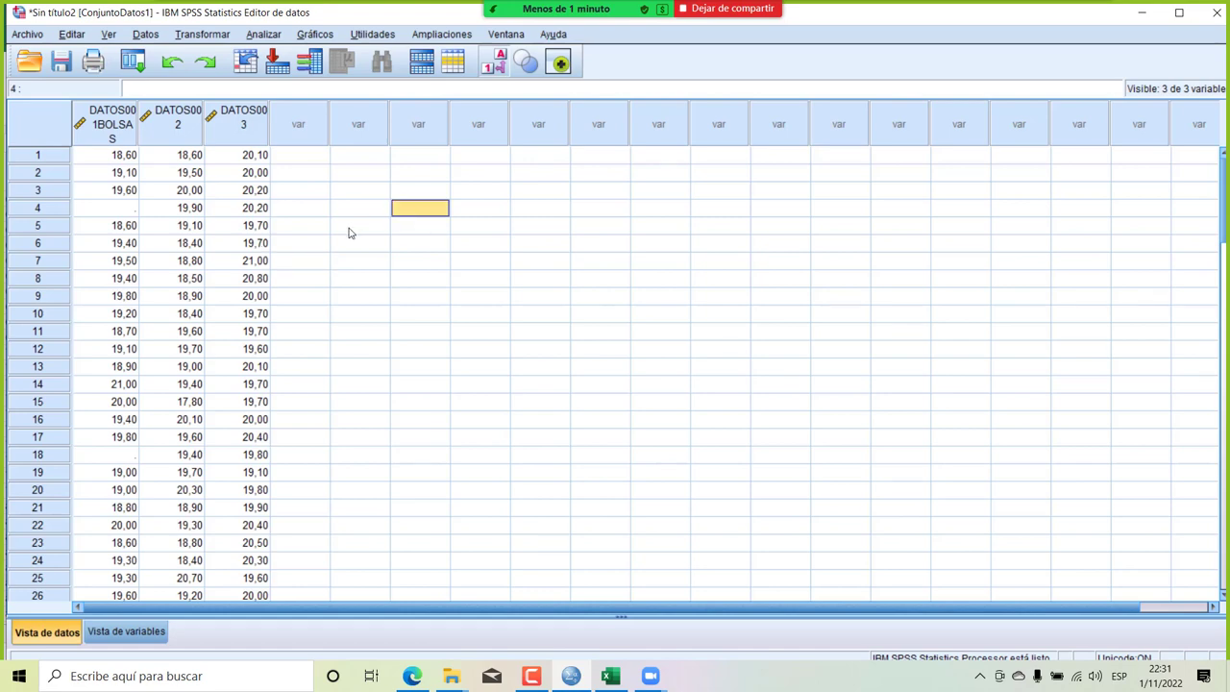
click(328, 35)
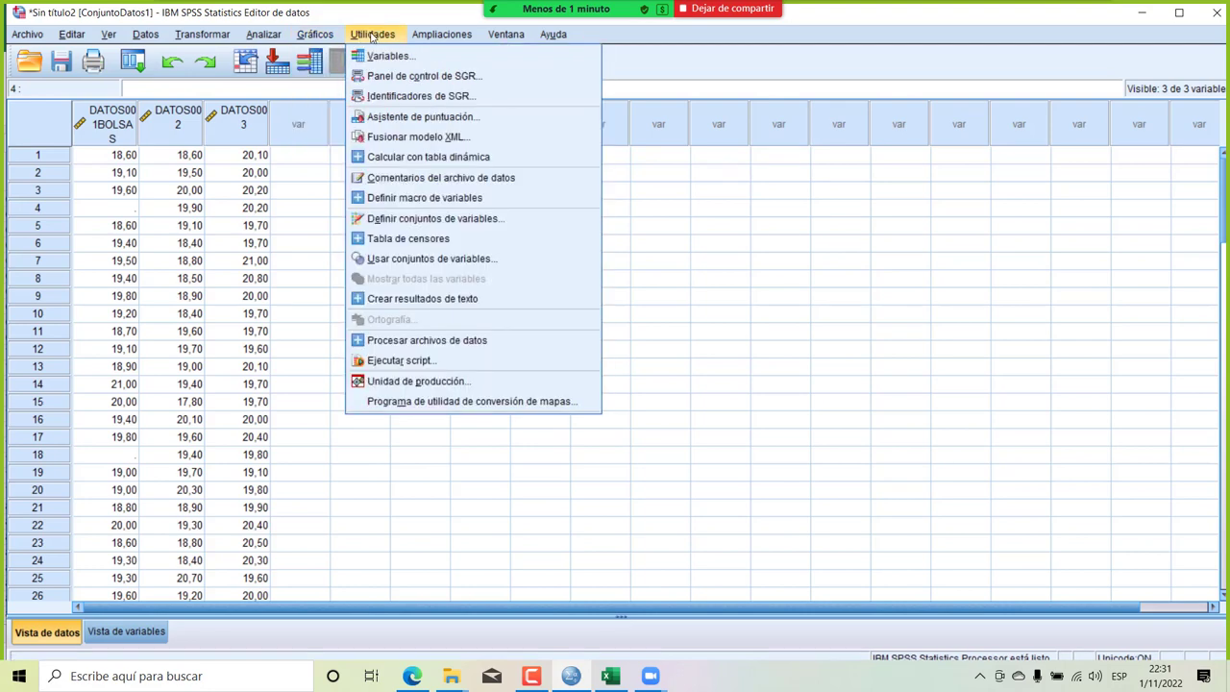
mouse_move(442, 36)
mouse_move(553, 39)
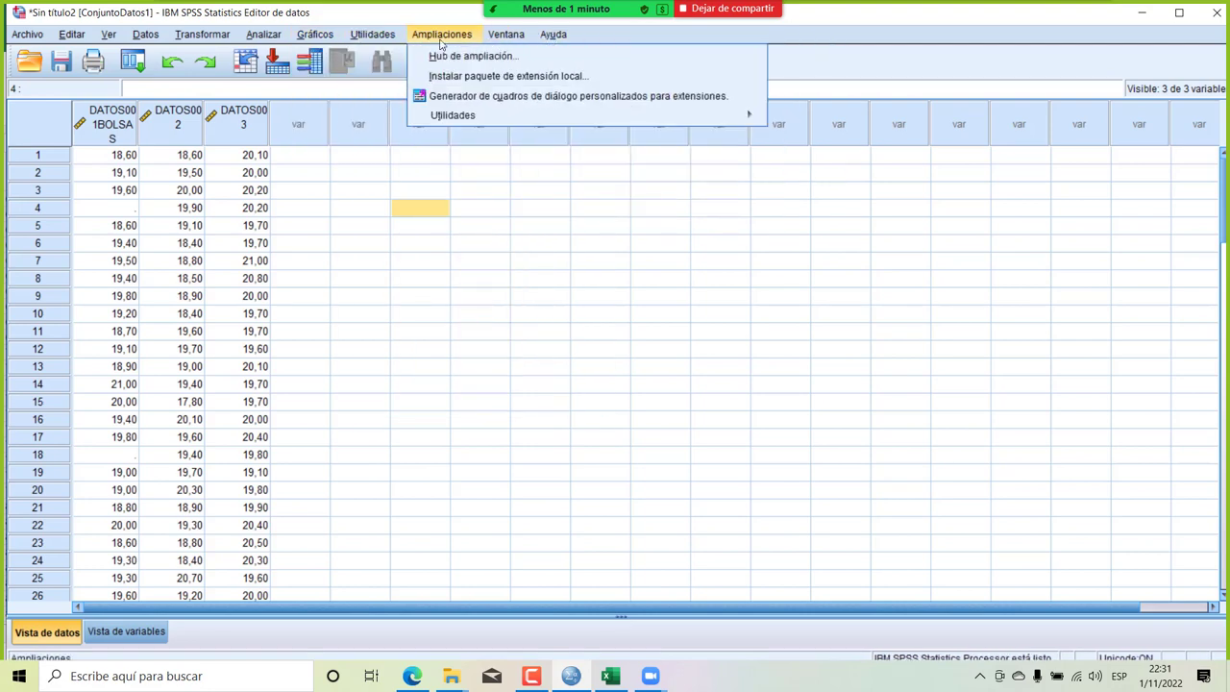
mouse_move(370, 40)
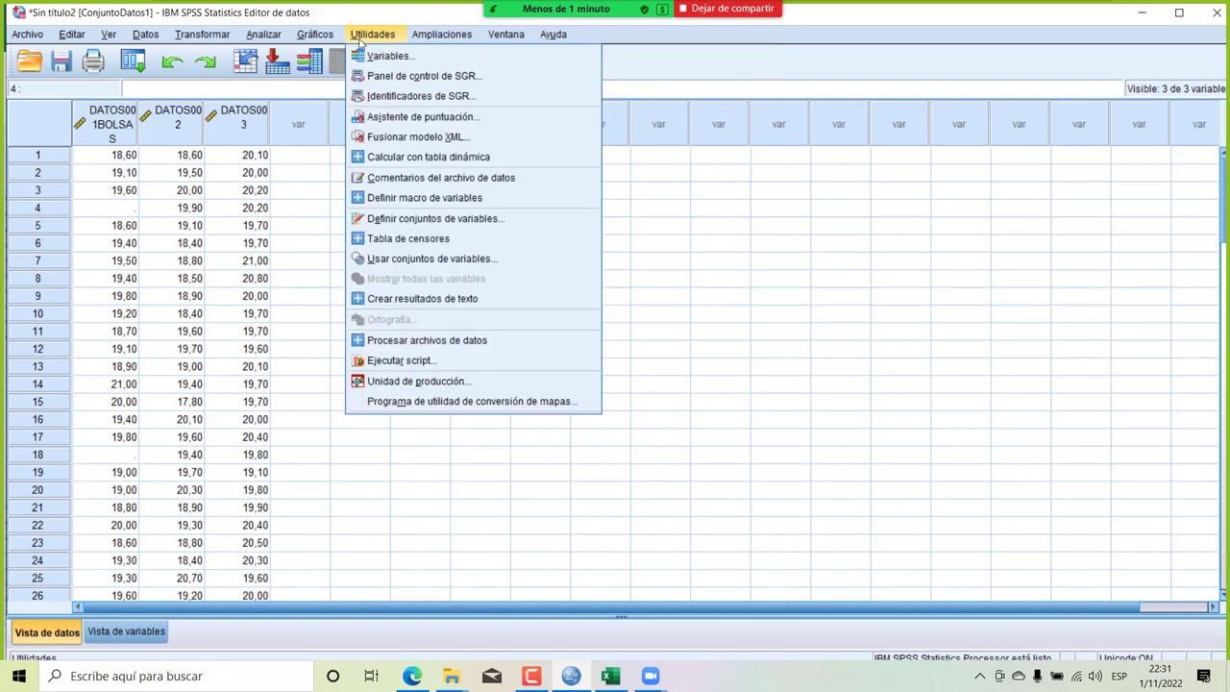
mouse_move(318, 40)
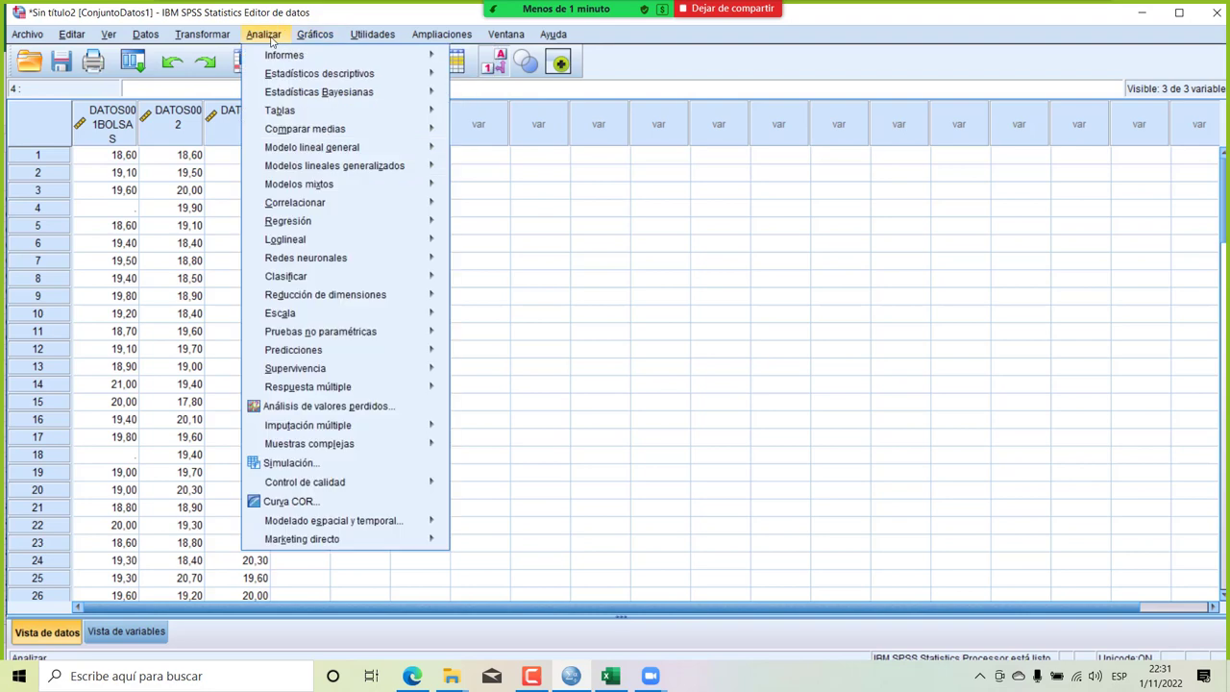
mouse_move(192, 34)
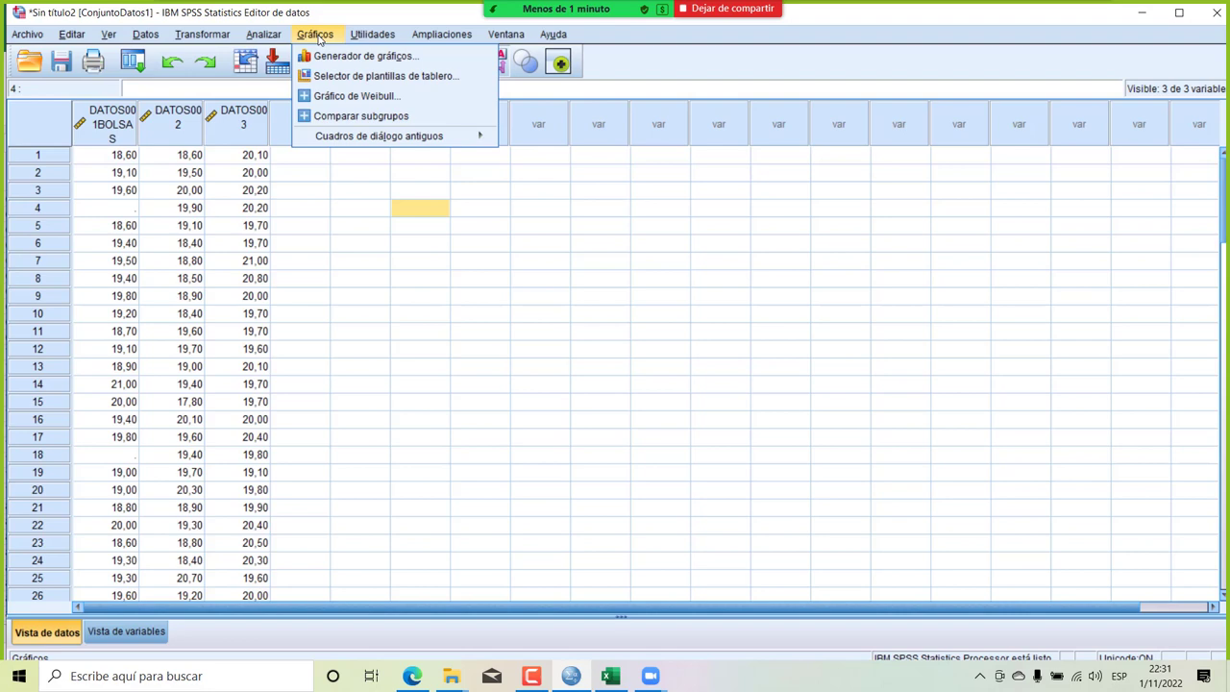
mouse_move(362, 39)
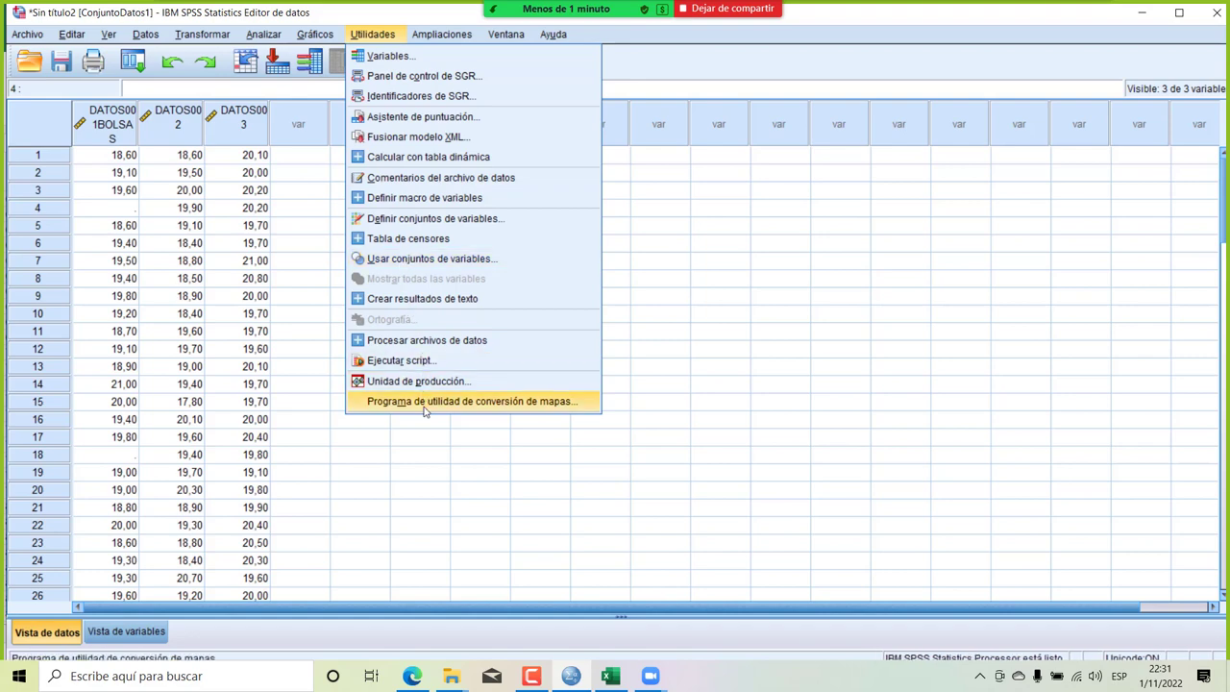
mouse_move(442, 34)
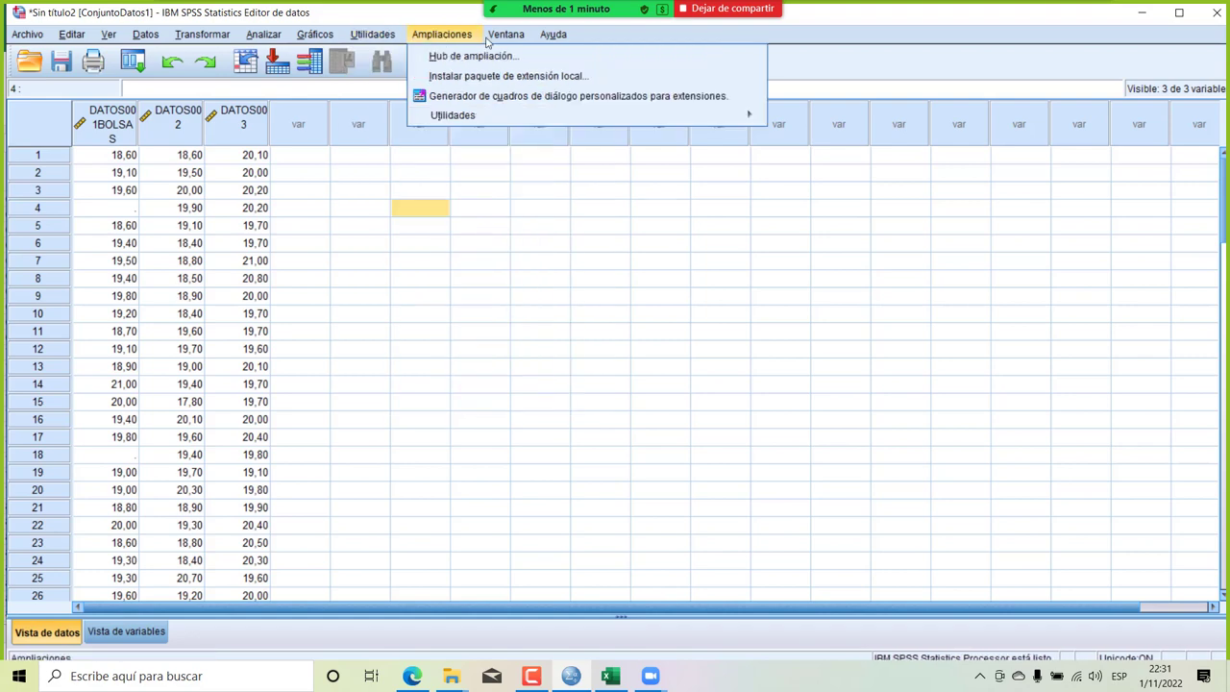
mouse_move(502, 42)
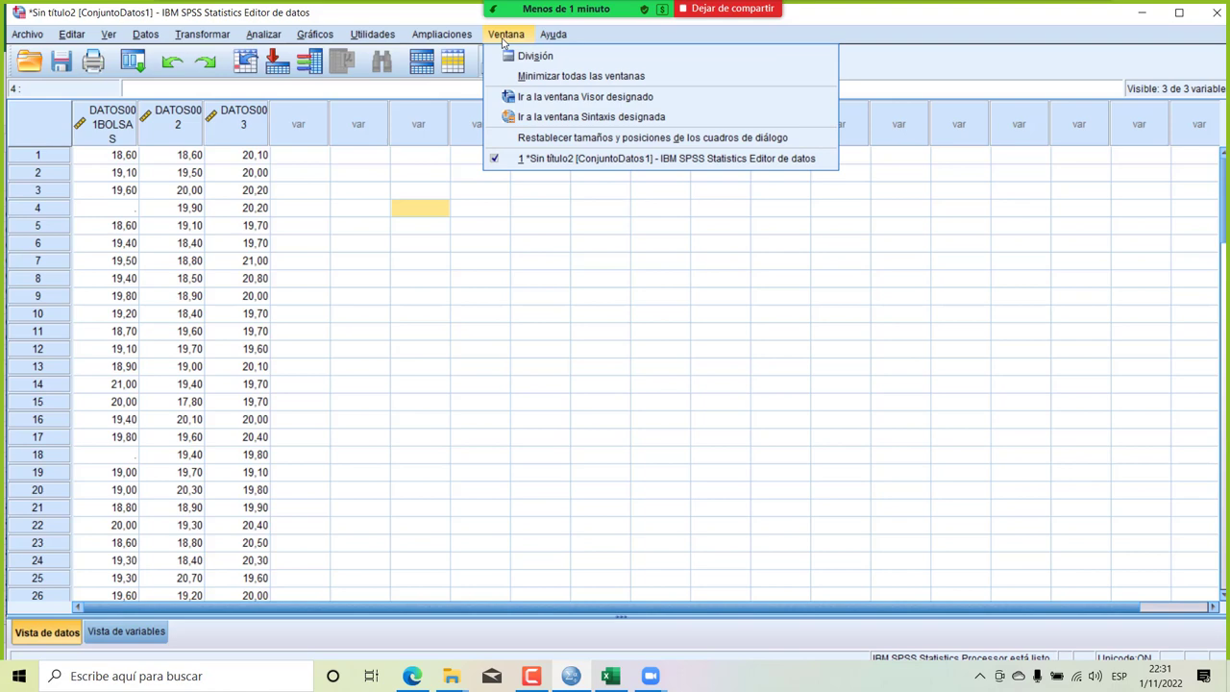
mouse_move(552, 40)
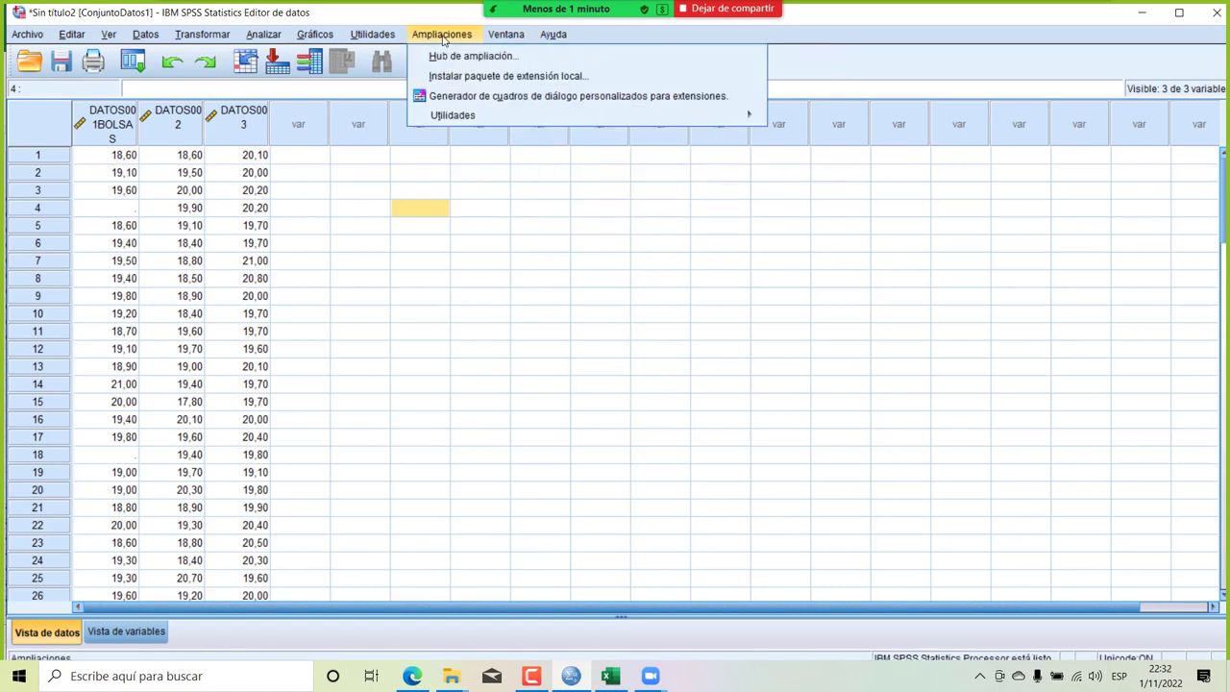
click(373, 36)
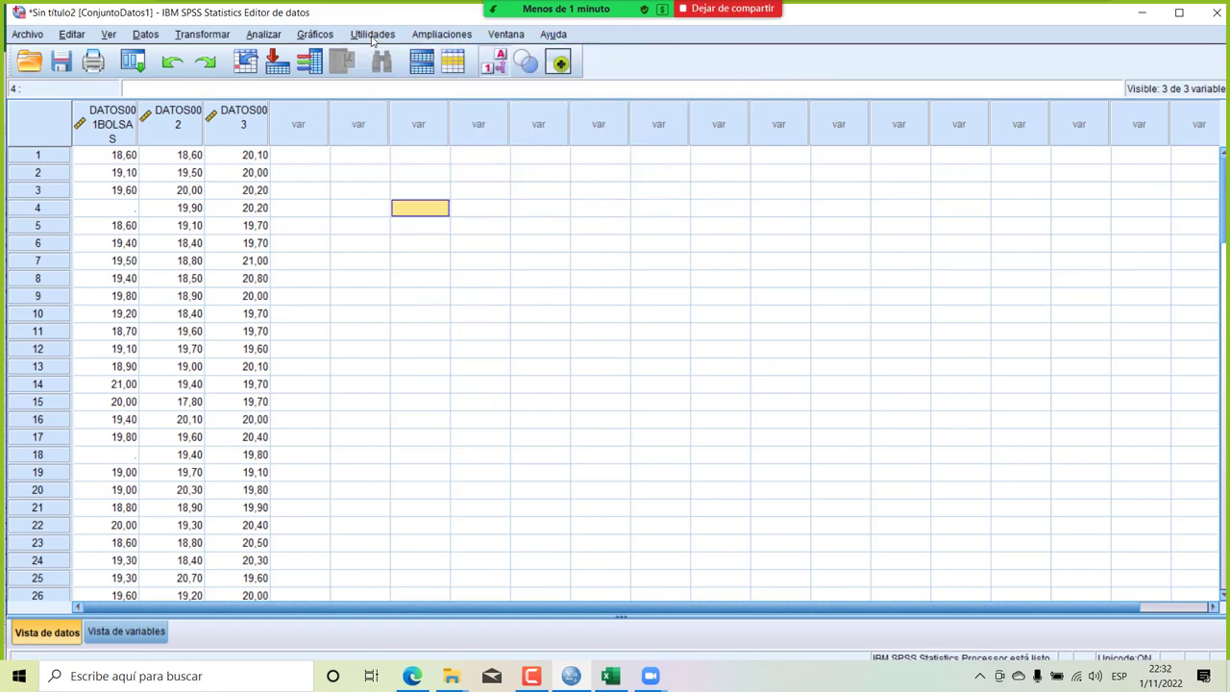
click(372, 35)
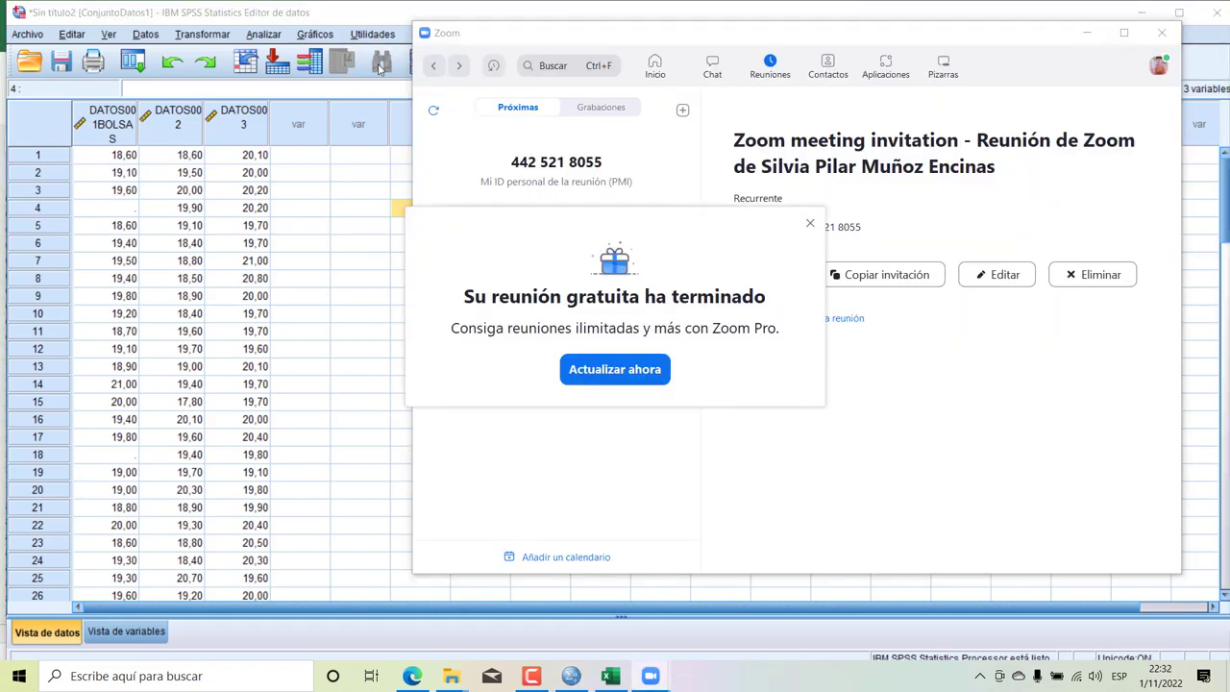
Dismiss the ended-meeting notice, close the Zoom window and pause the screen recorder.
click(810, 223)
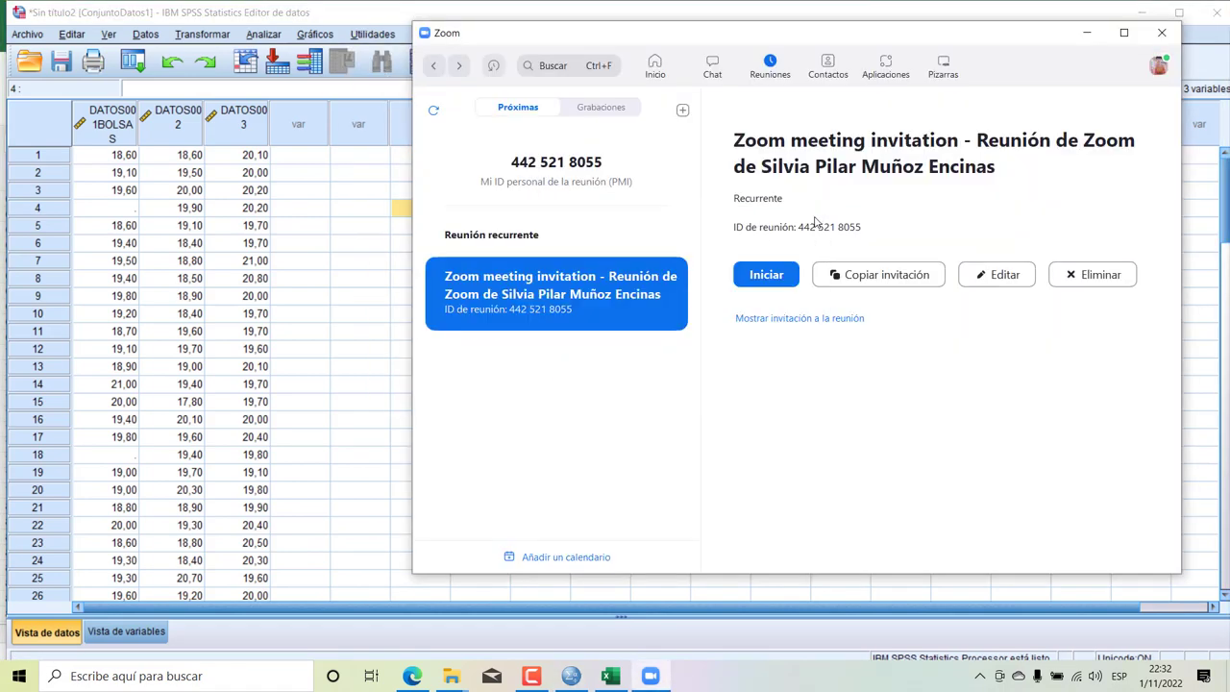
click(1162, 32)
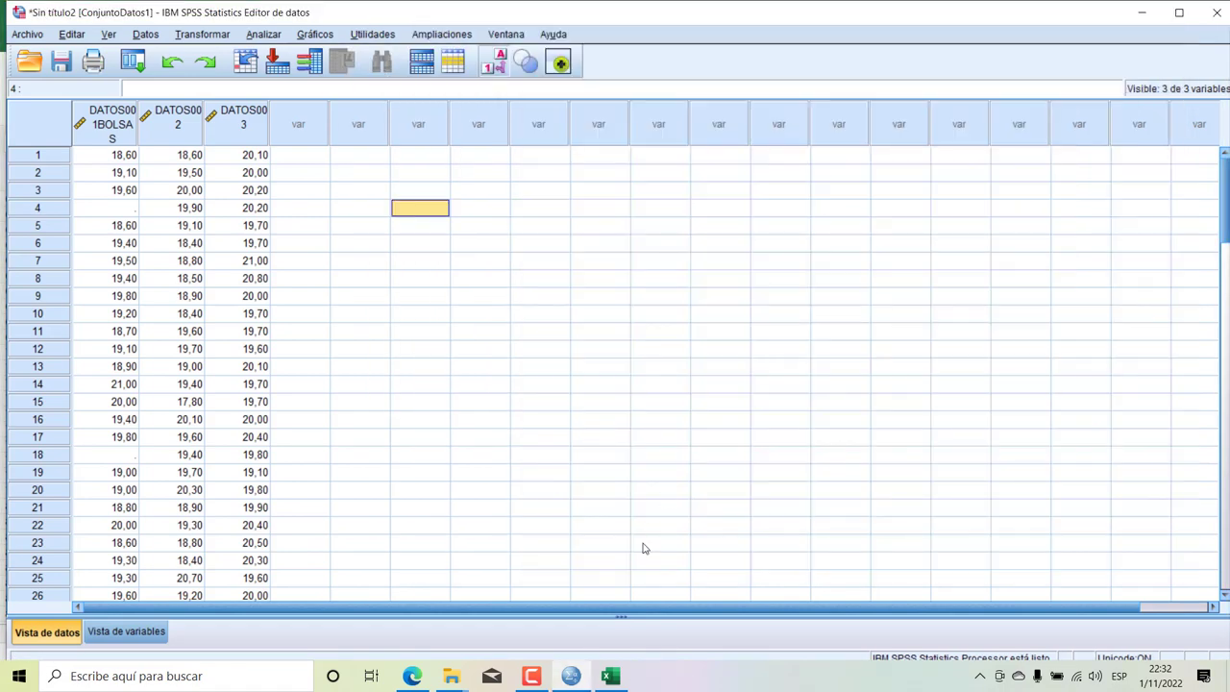
click(531, 675)
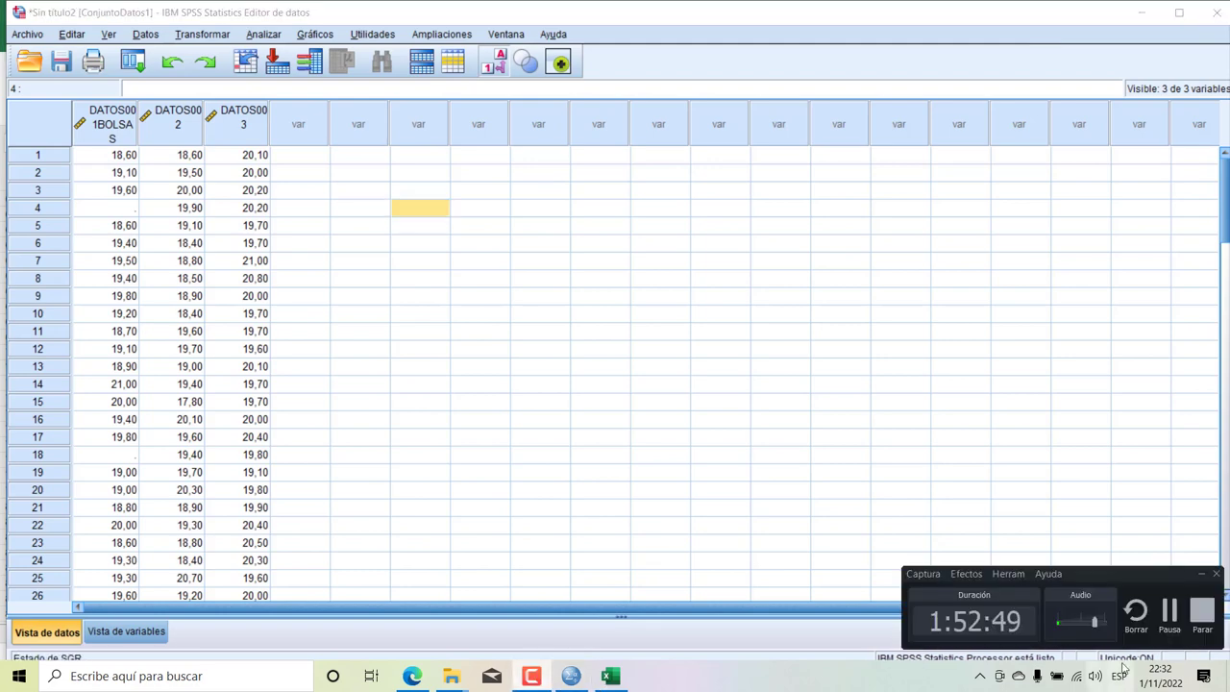
click(1176, 634)
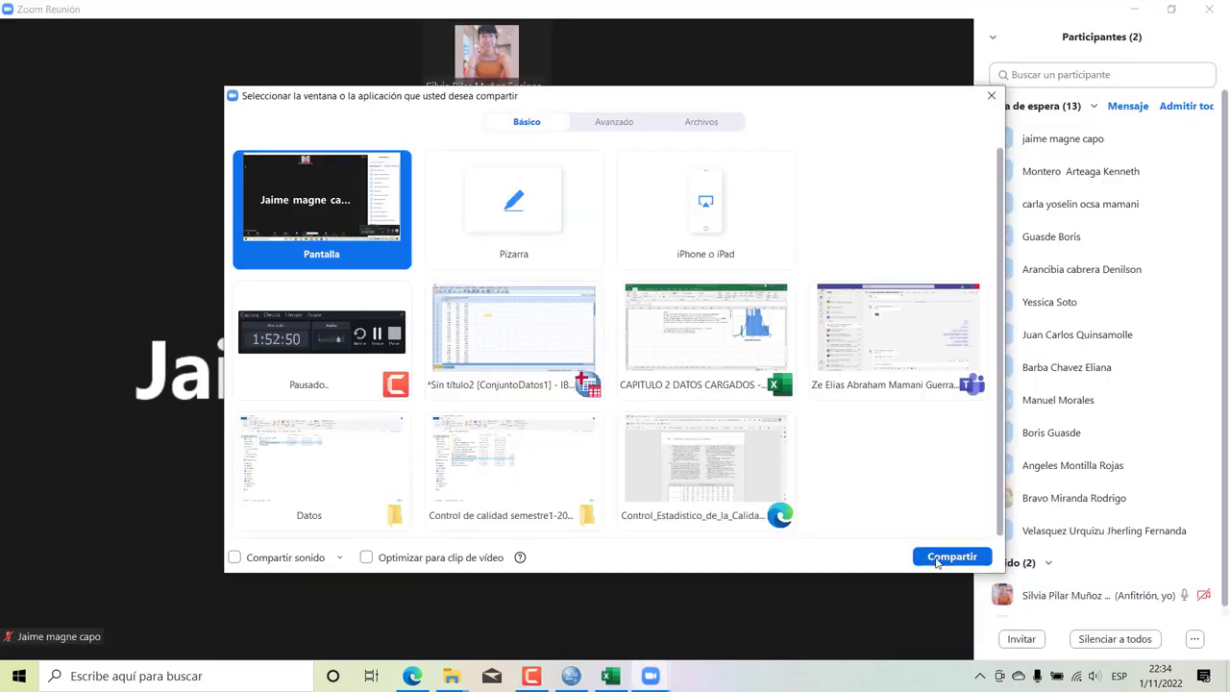
Share the entire screen in the Zoom meeting and return to the SPSS data editor.
click(934, 559)
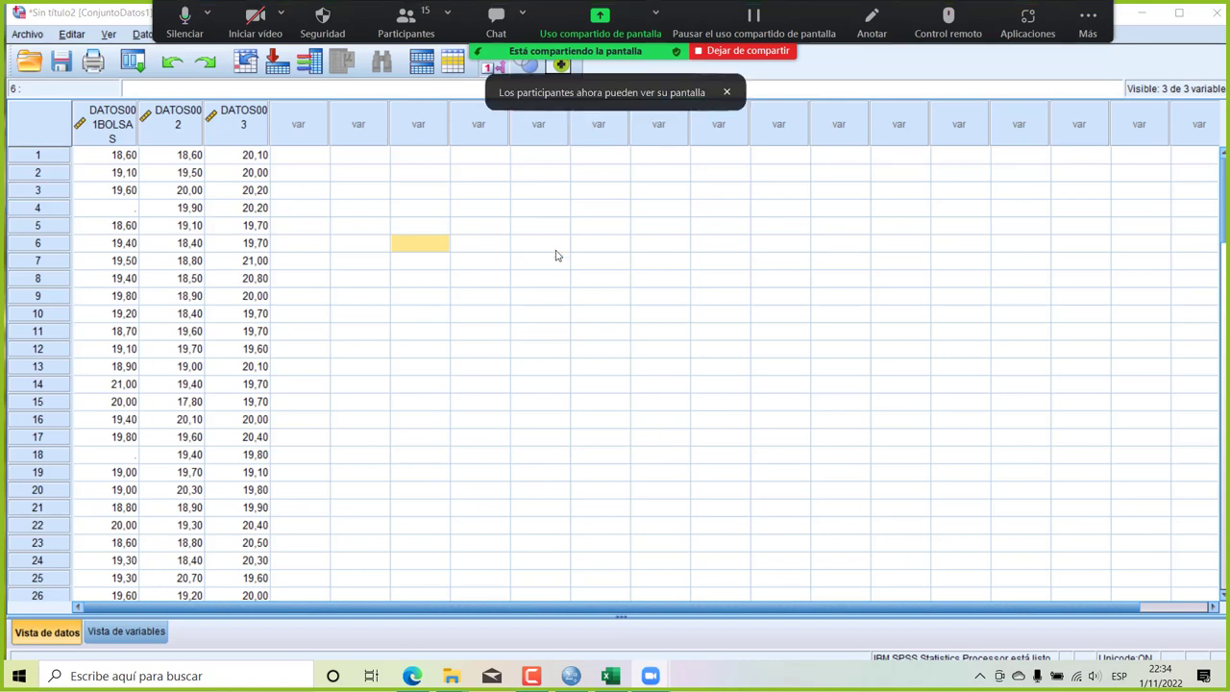
click(457, 233)
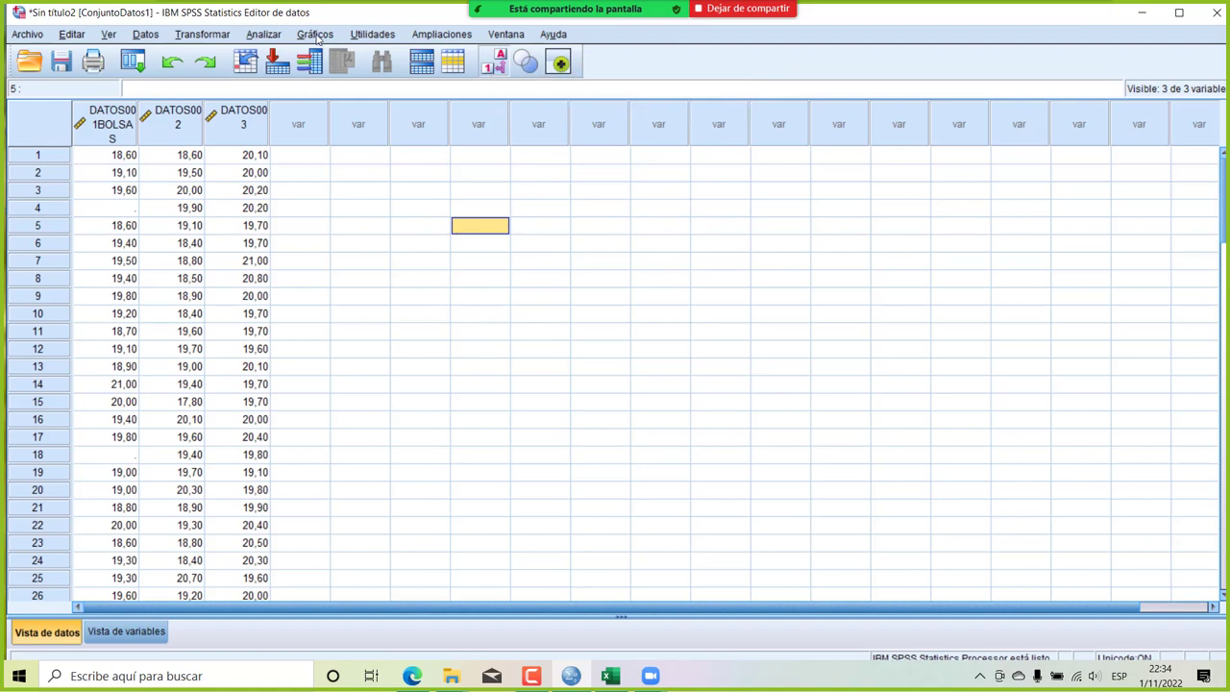
Start defining a simple legacy boxplot with the data as summaries of separate variables (Resúmenes para distintas variables).
click(359, 35)
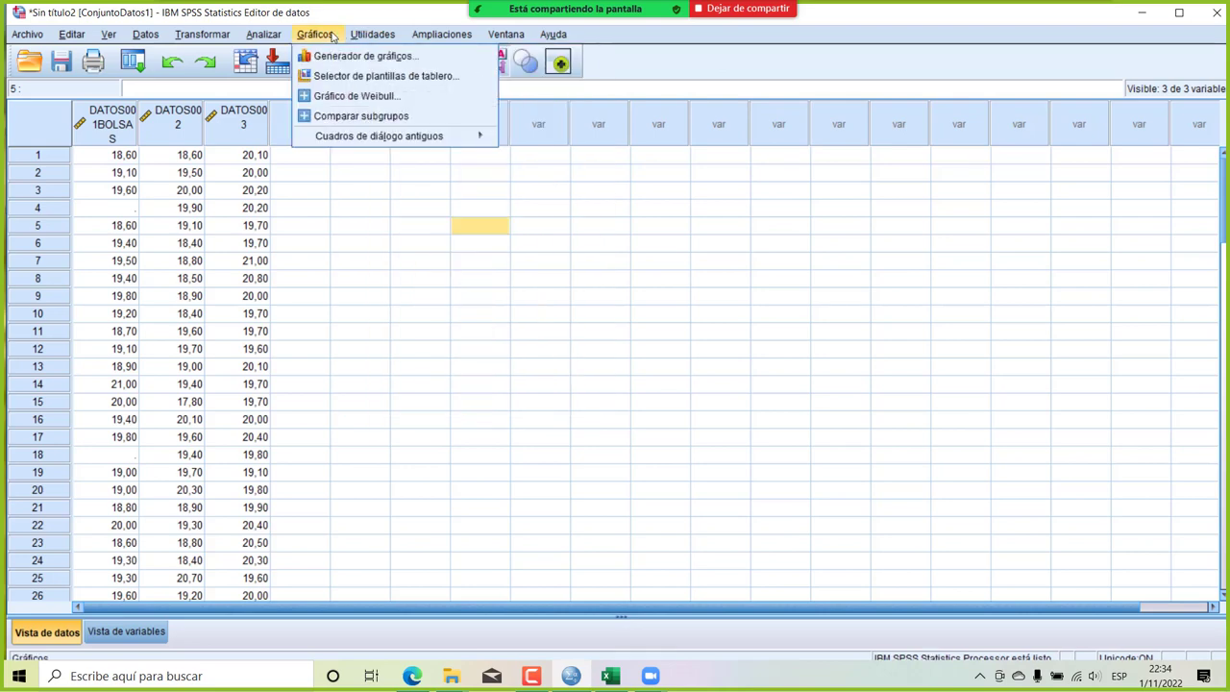
click(329, 36)
click(320, 36)
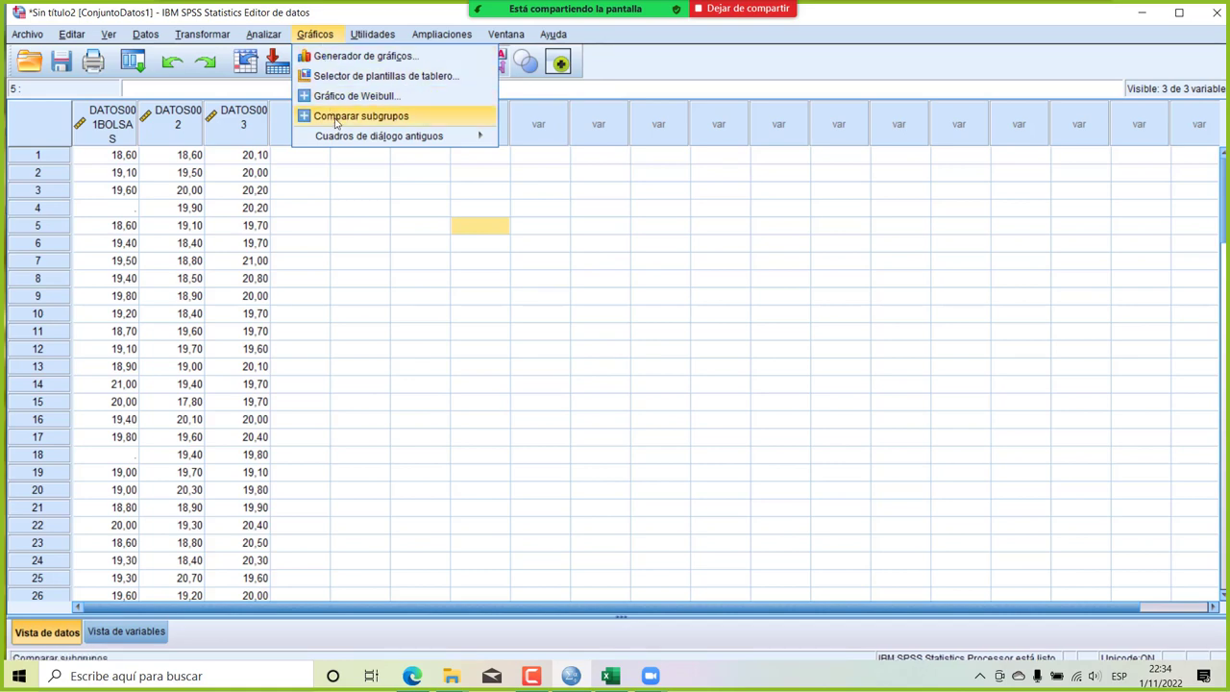
mouse_move(341, 142)
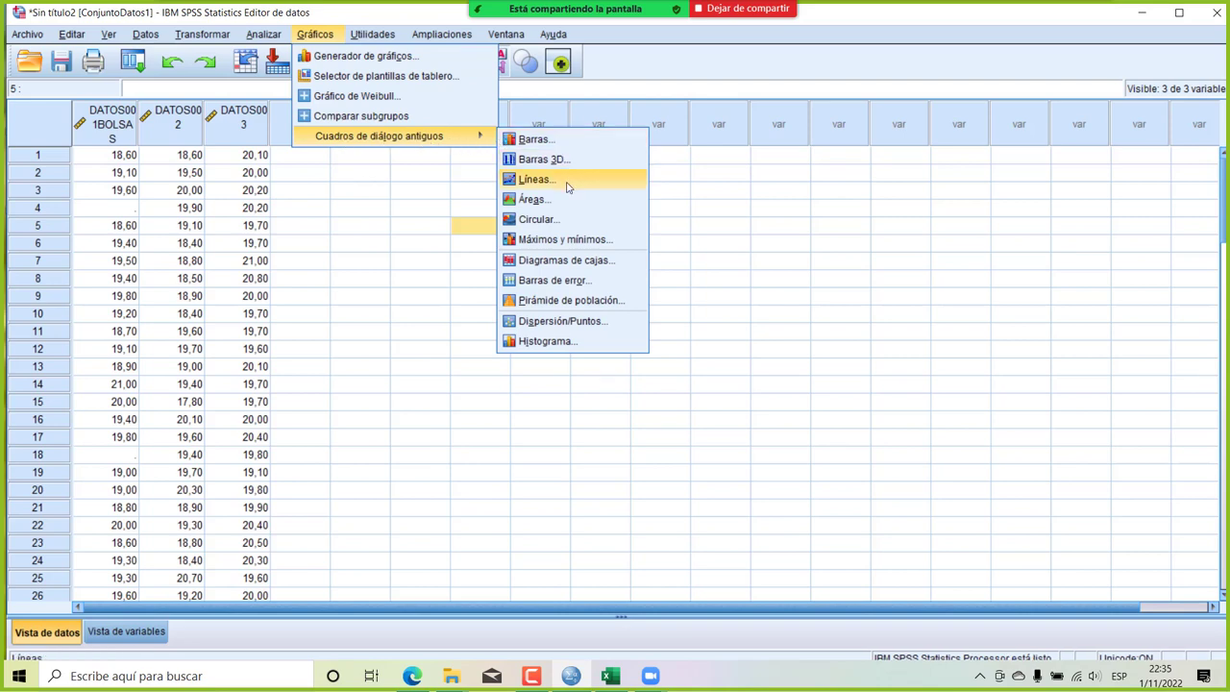
click(569, 262)
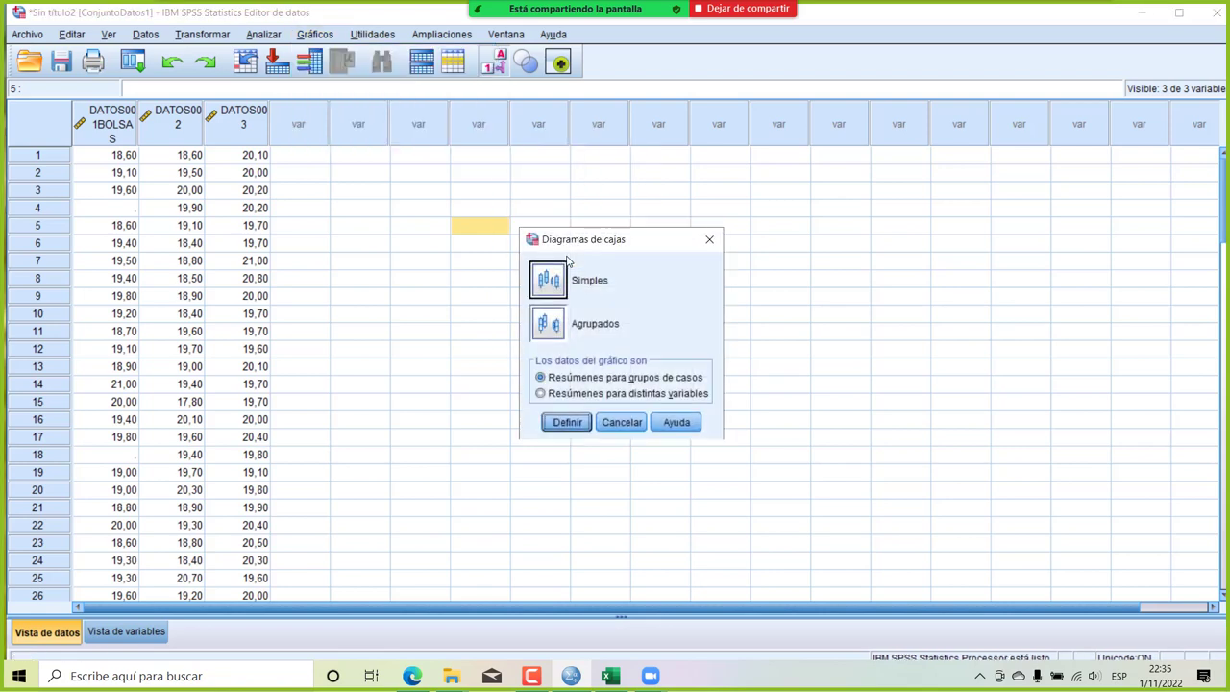
click(555, 279)
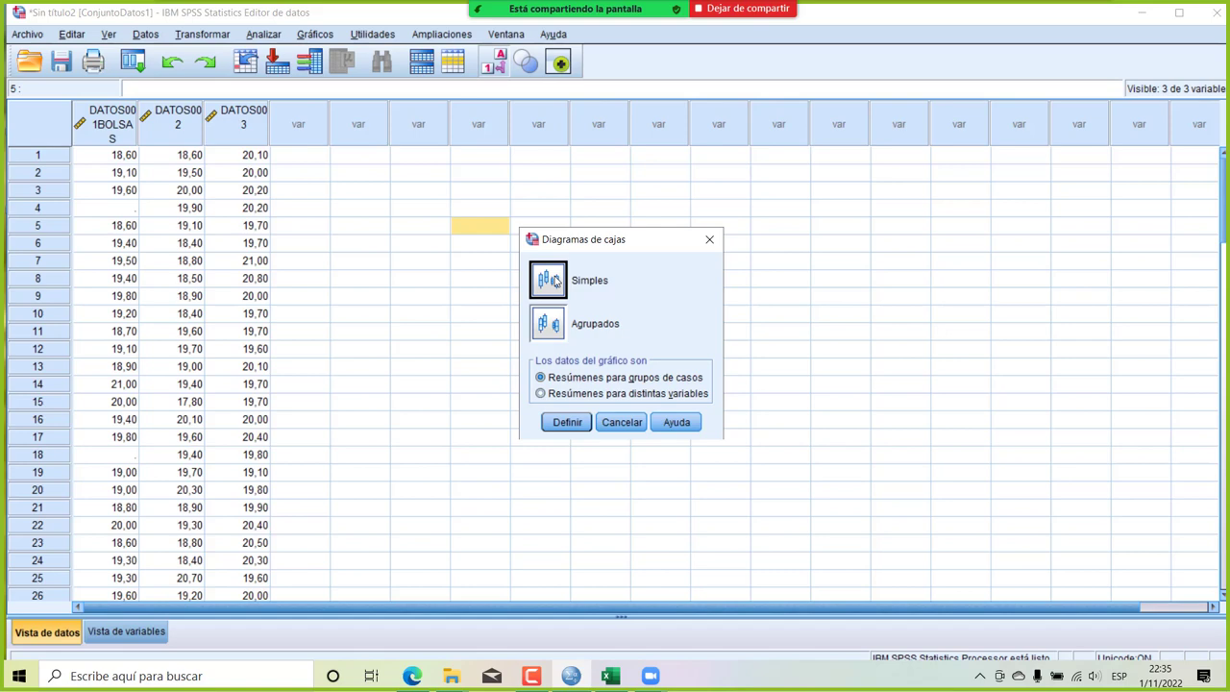
click(541, 394)
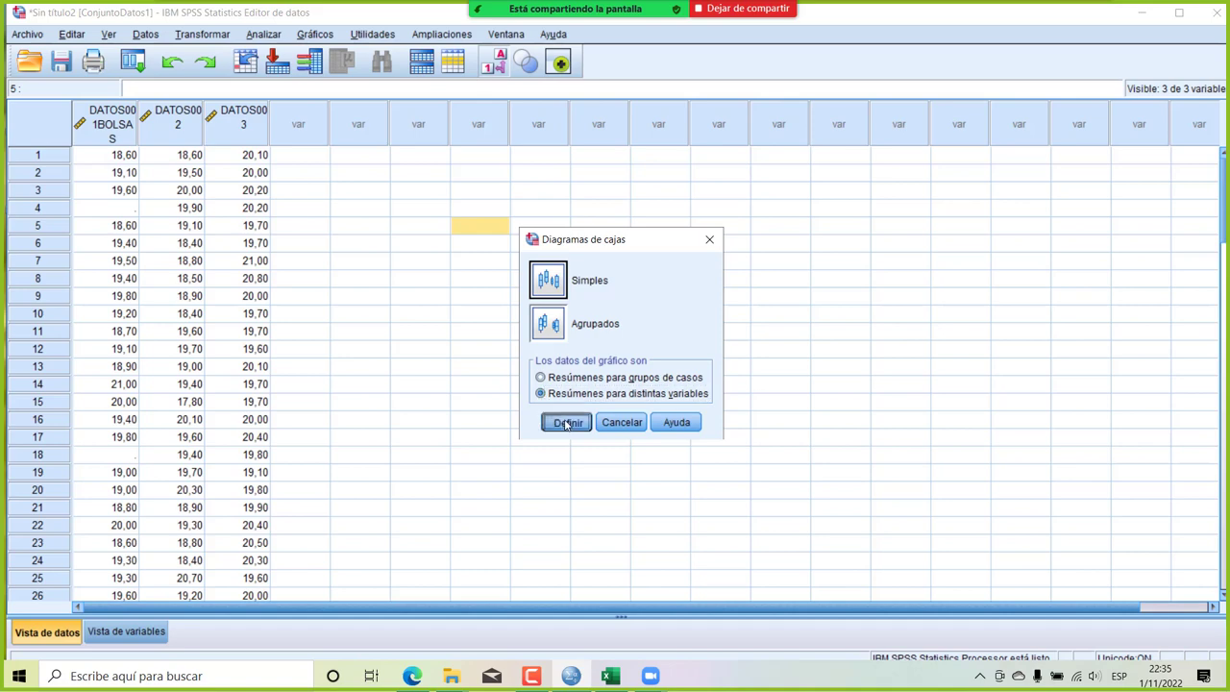
click(562, 421)
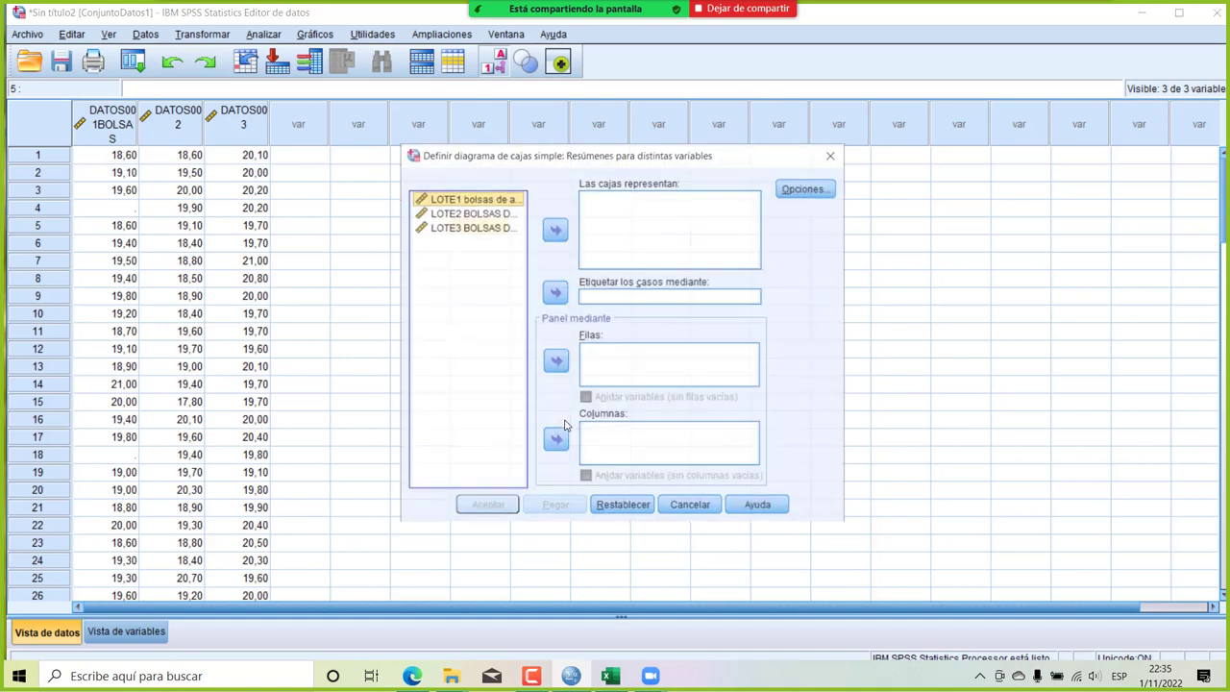
Generate the boxplot with LOTE1, LOTE2 and LOTE3 as the box variables and review the output.
click(554, 231)
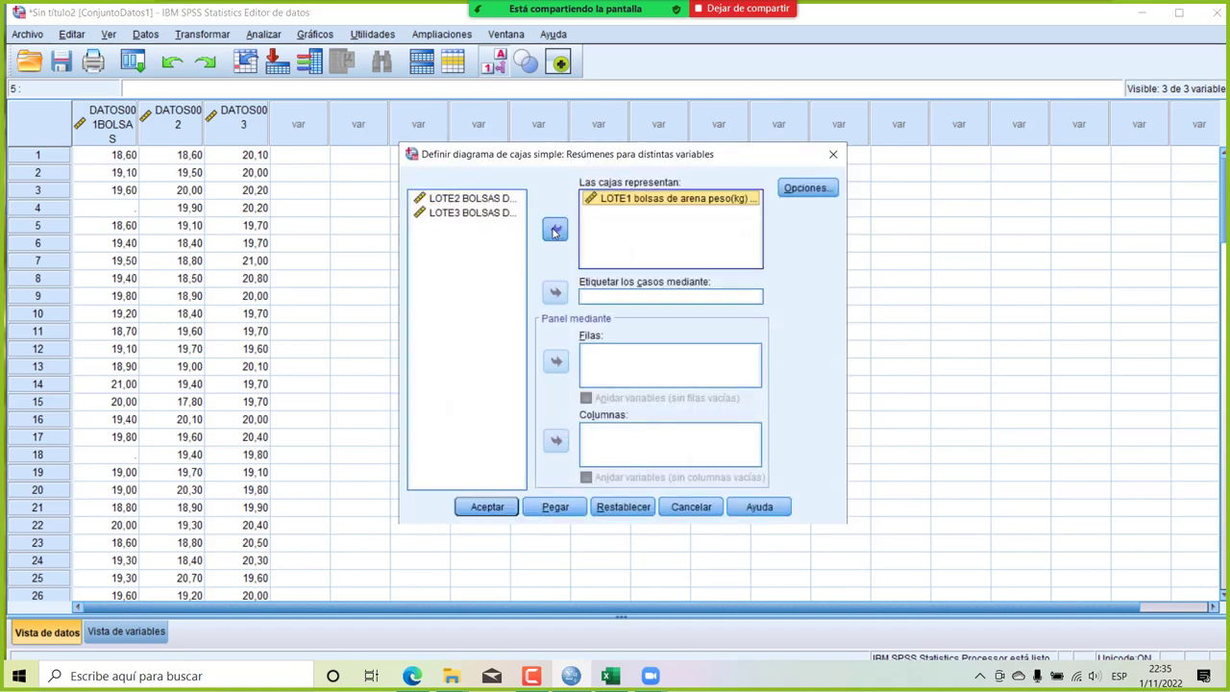
click(491, 199)
click(556, 231)
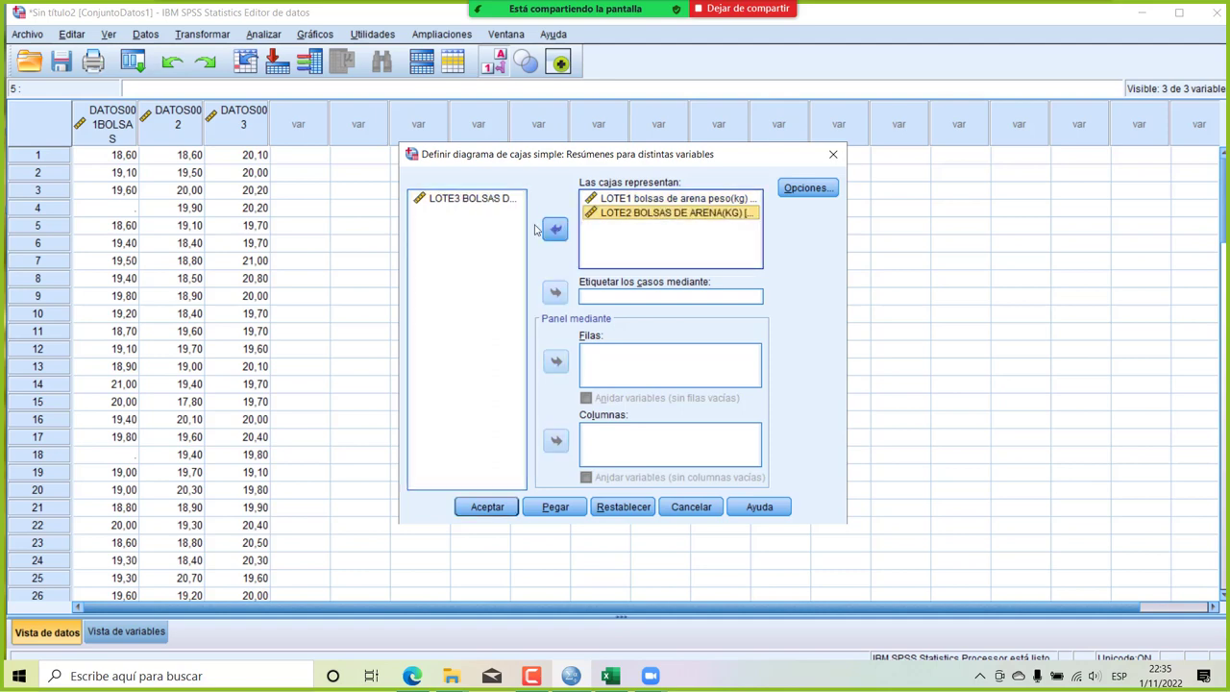
click(489, 199)
click(554, 230)
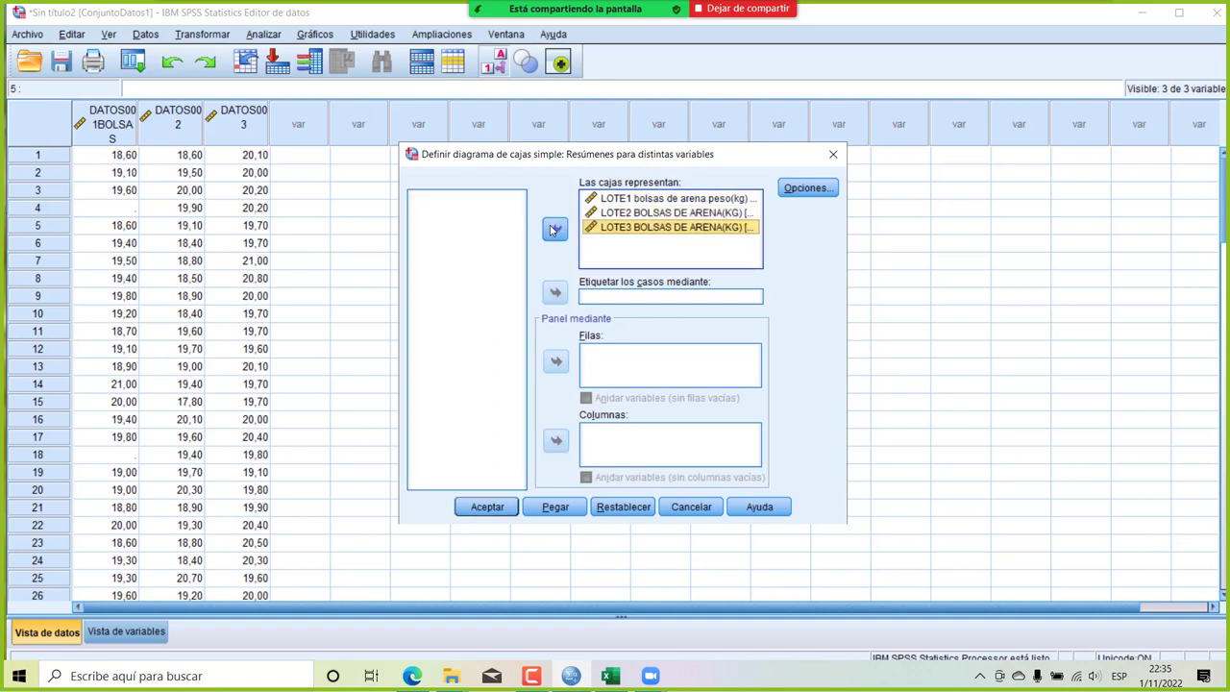
click(487, 506)
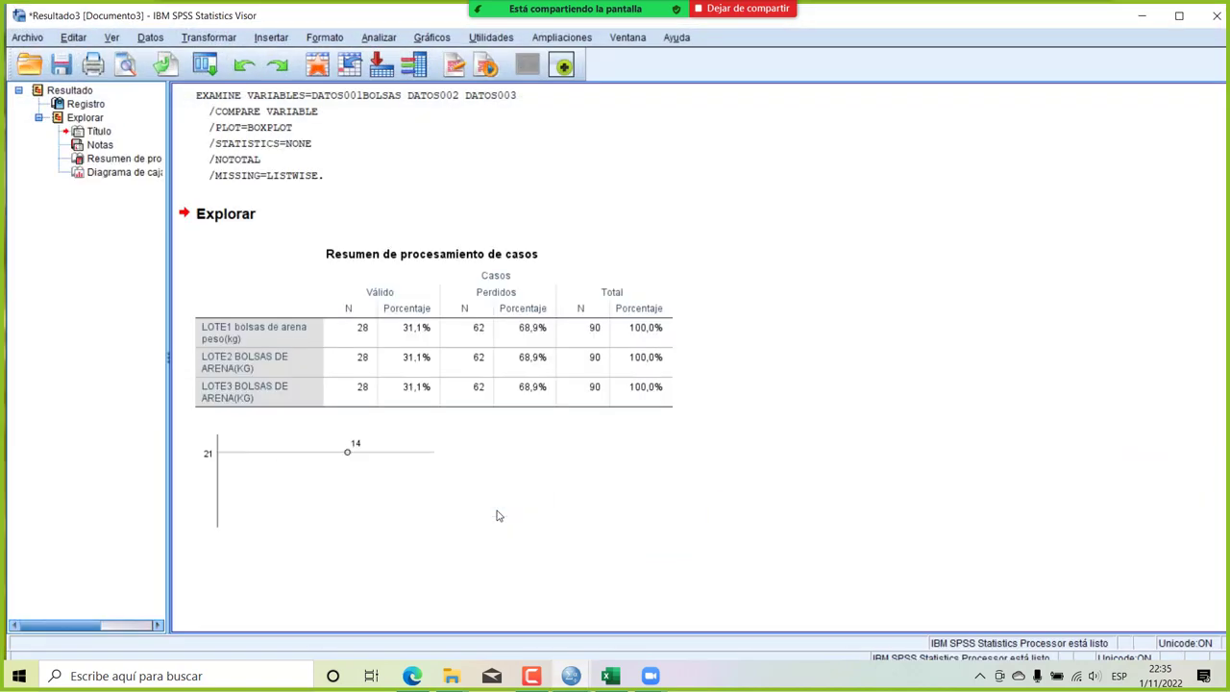
scroll(497, 516, down, 5)
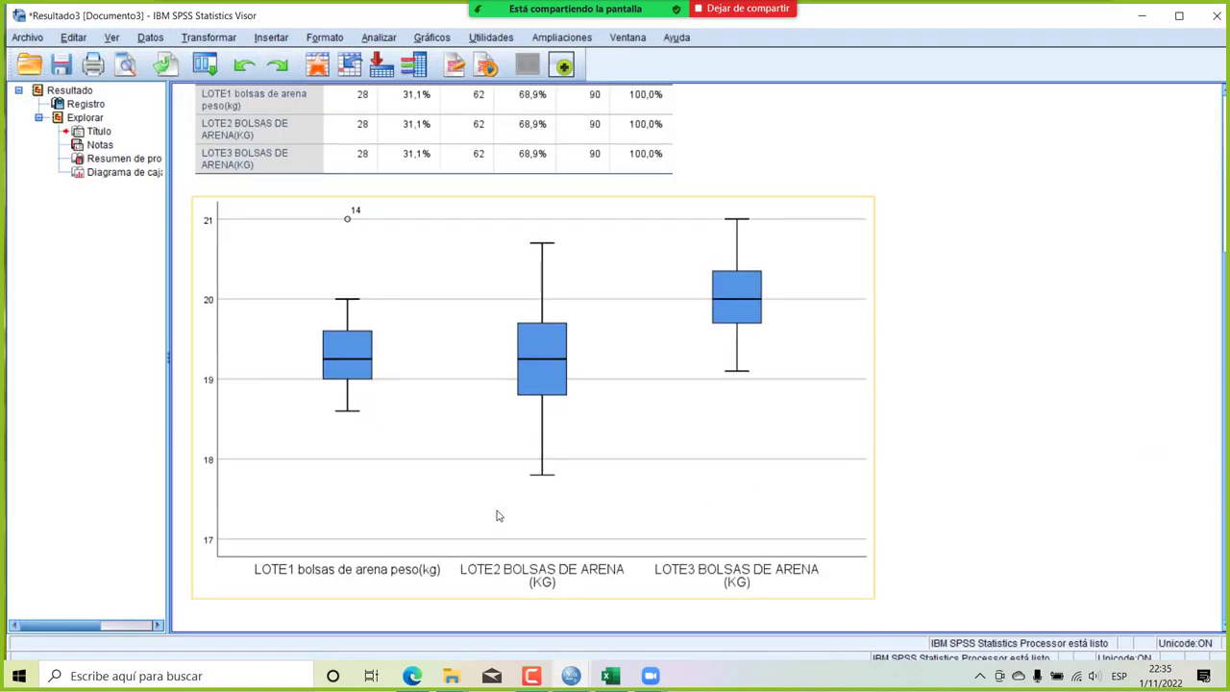
scroll(497, 516, up, 5)
scroll(497, 516, down, 5)
scroll(768, 287, up, 3)
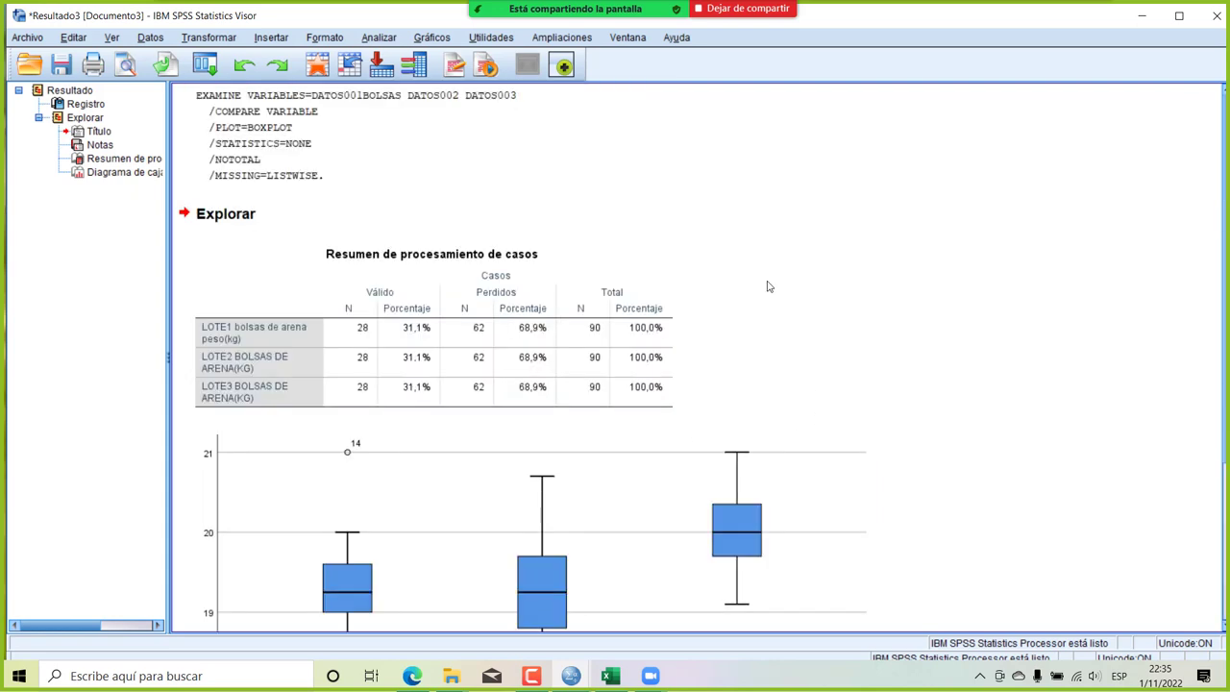
click(421, 40)
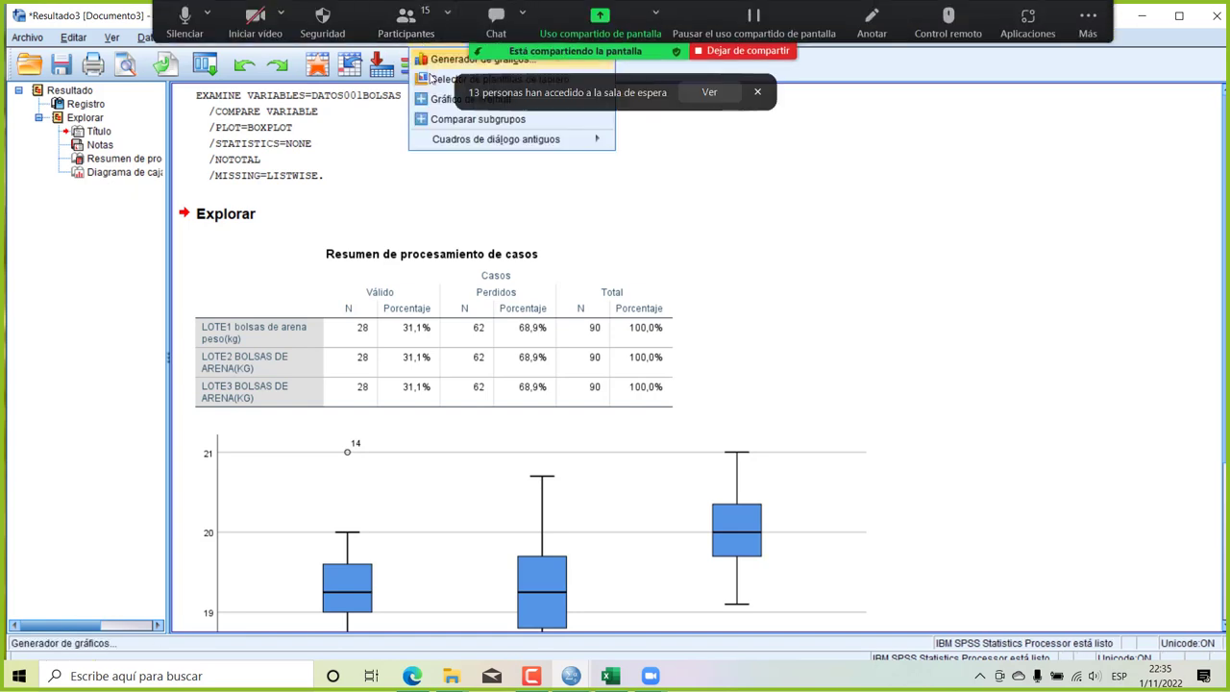
mouse_move(463, 143)
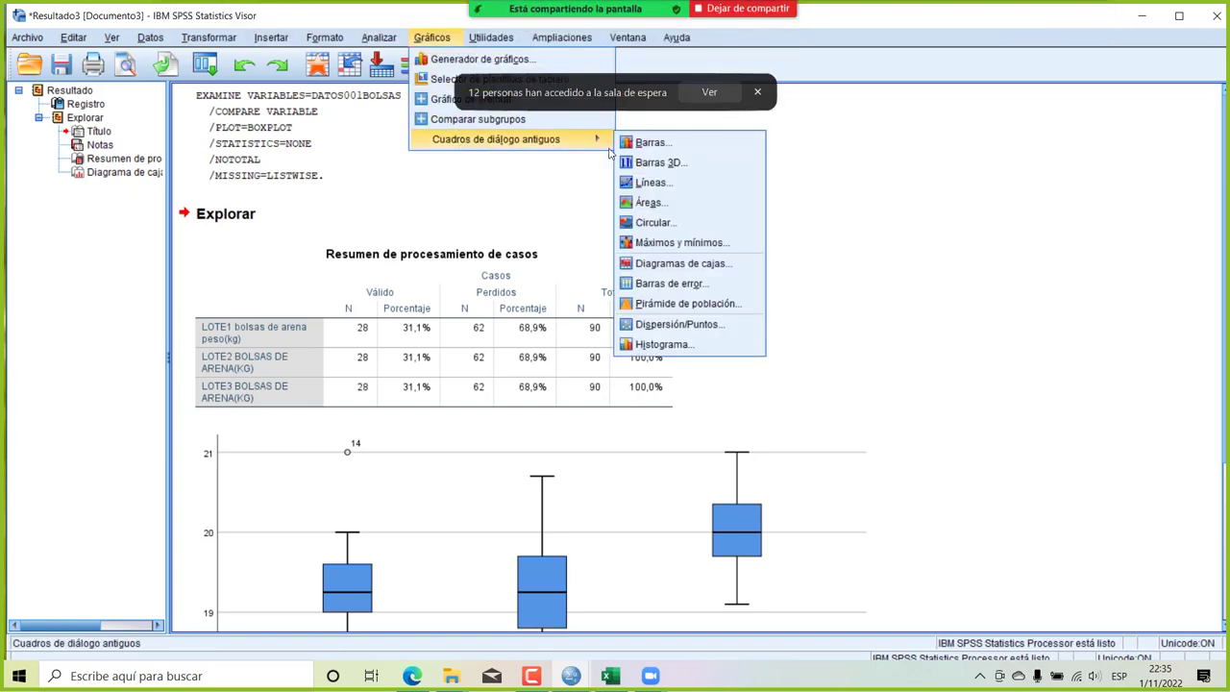
click(678, 264)
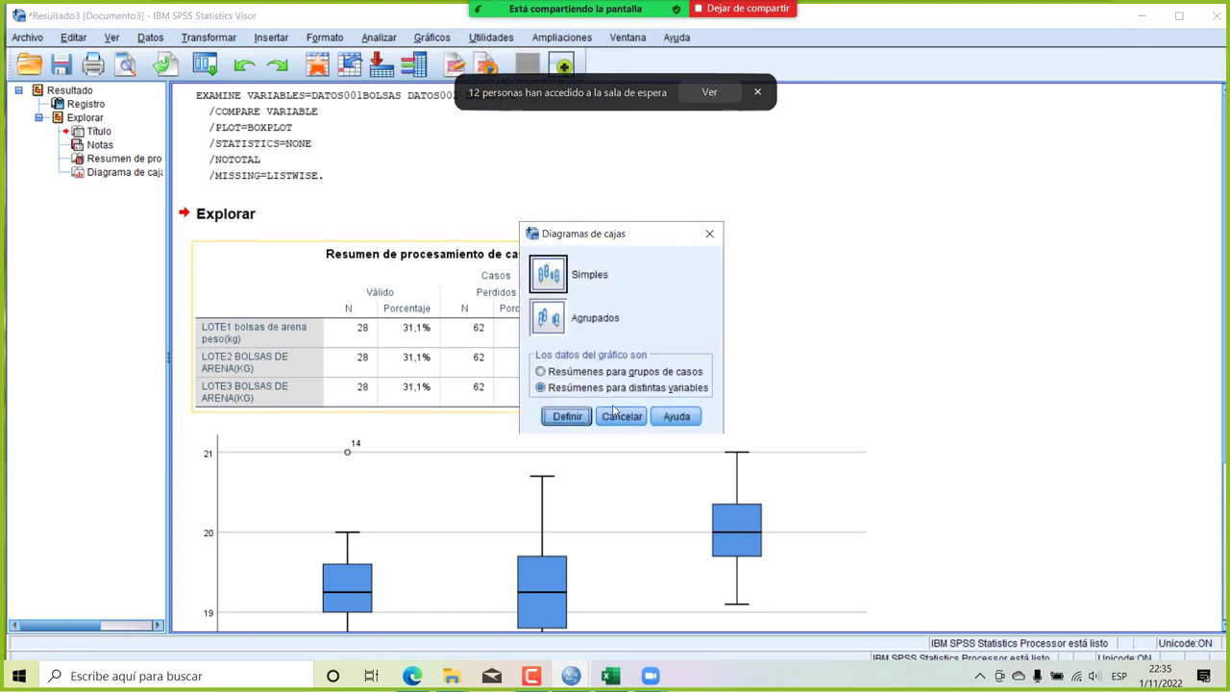
click(709, 234)
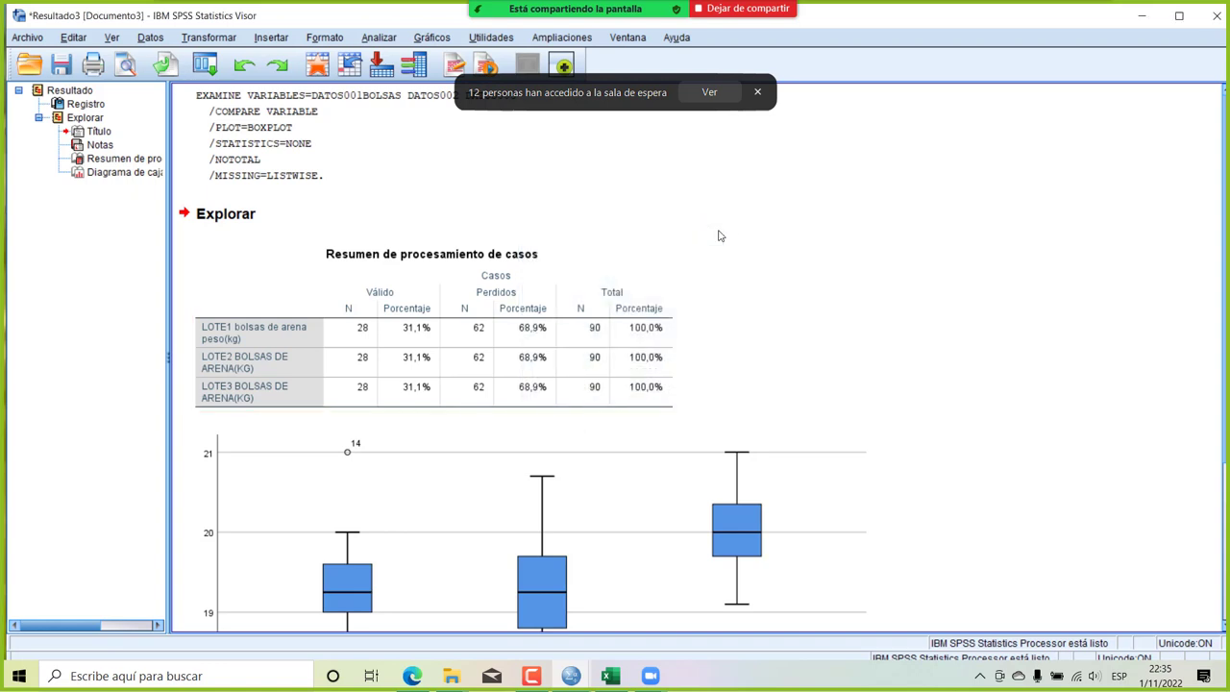
Admit everyone in the Zoom waiting room to the meeting and close the participants list.
scroll(719, 235, down, 5)
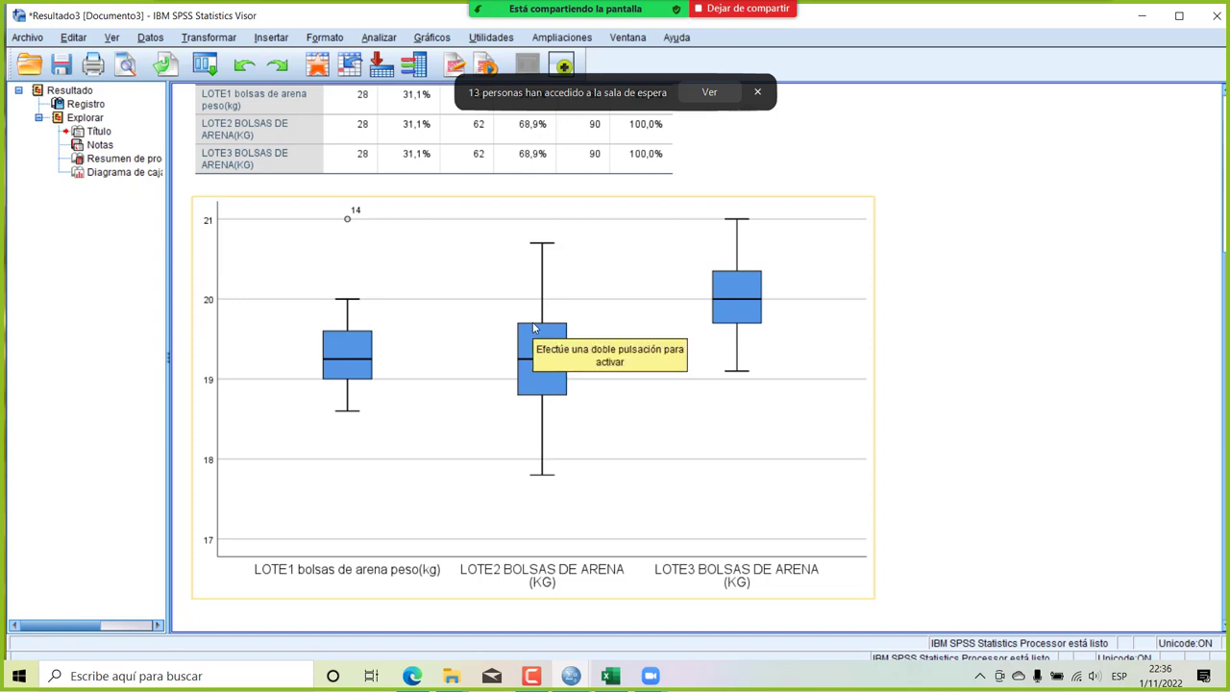
click(644, 156)
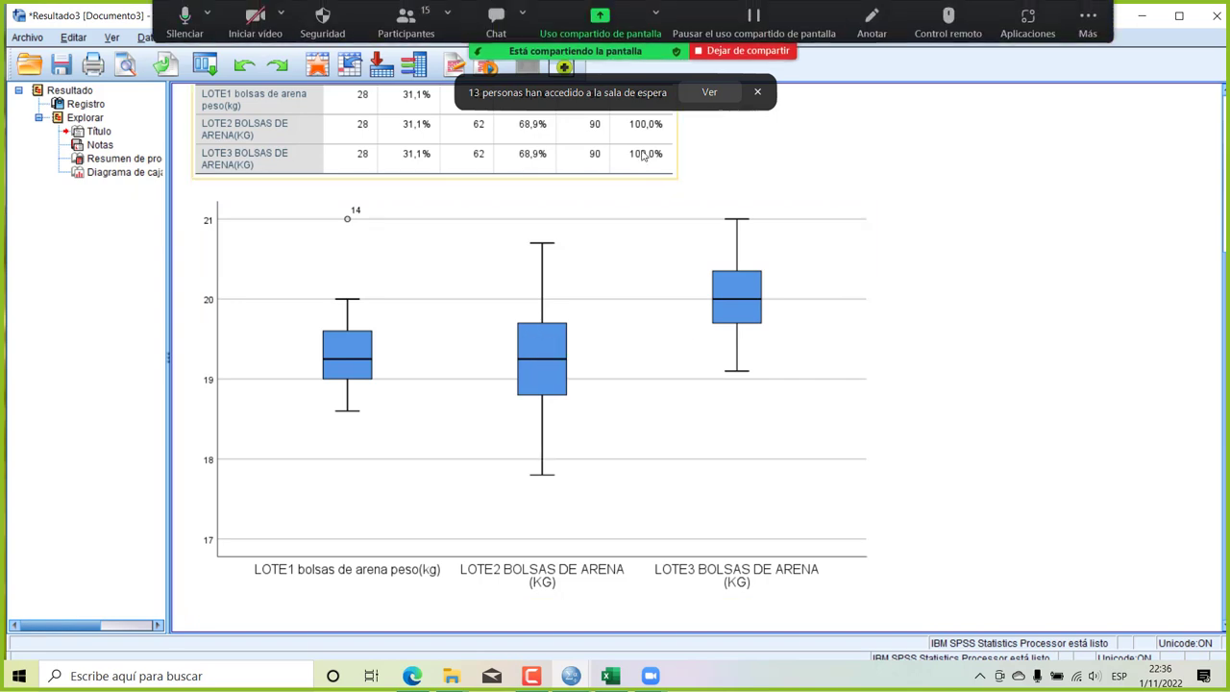
click(709, 93)
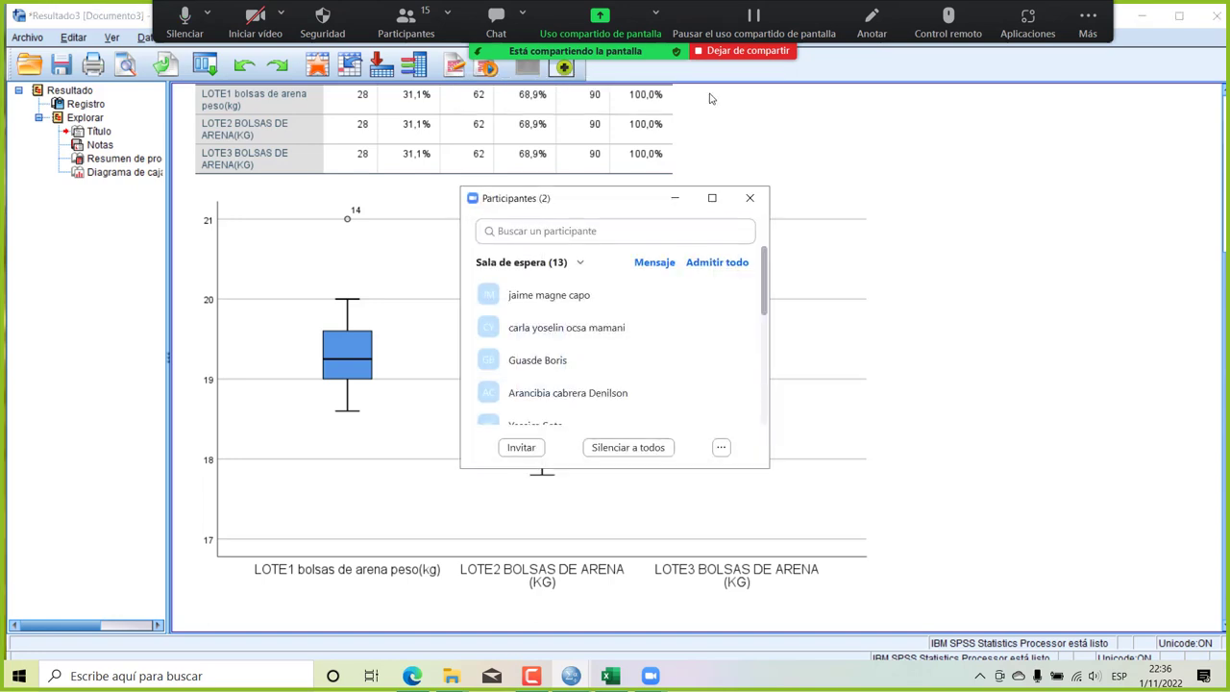
click(710, 263)
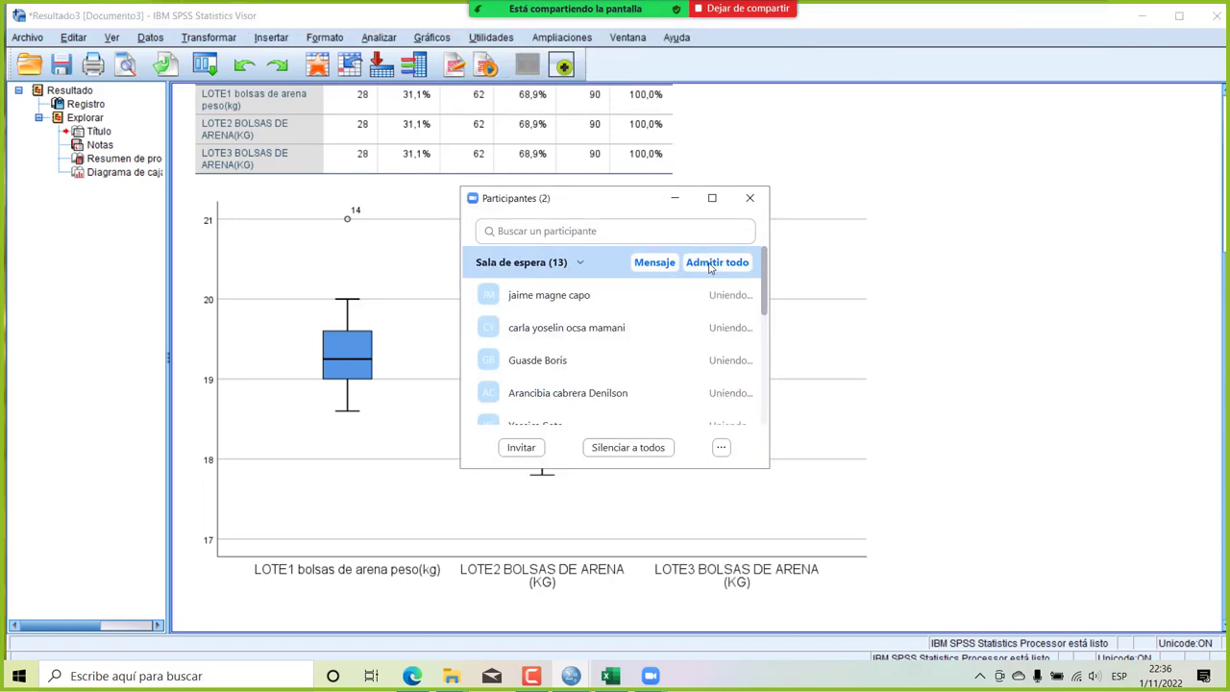
click(749, 199)
click(694, 173)
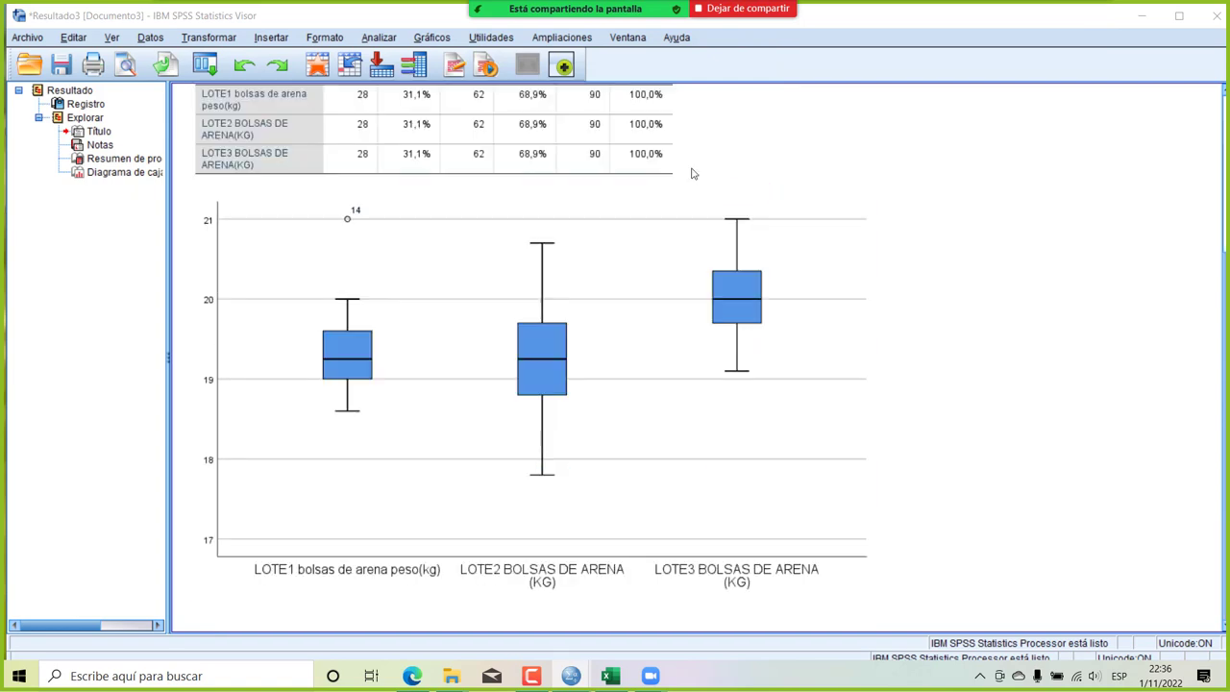
Examine the case processing summary and the side-by-side boxplots of the three sandbag lots.
scroll(694, 173, up, 3)
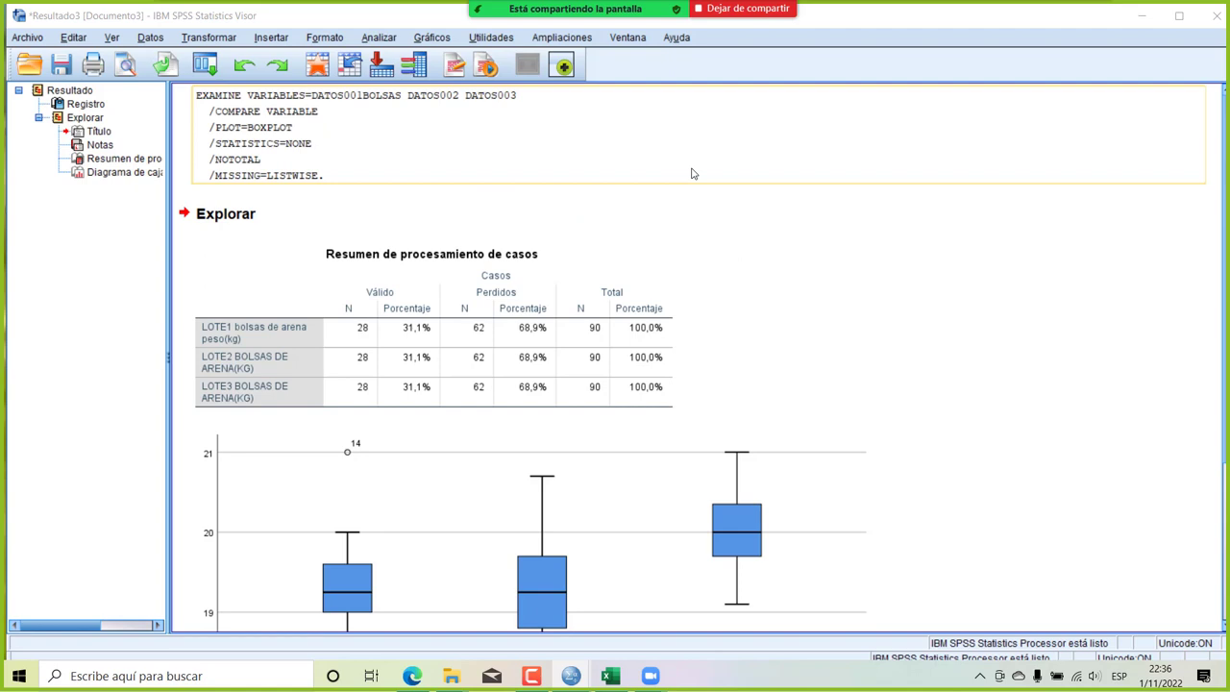
scroll(694, 173, down, 3)
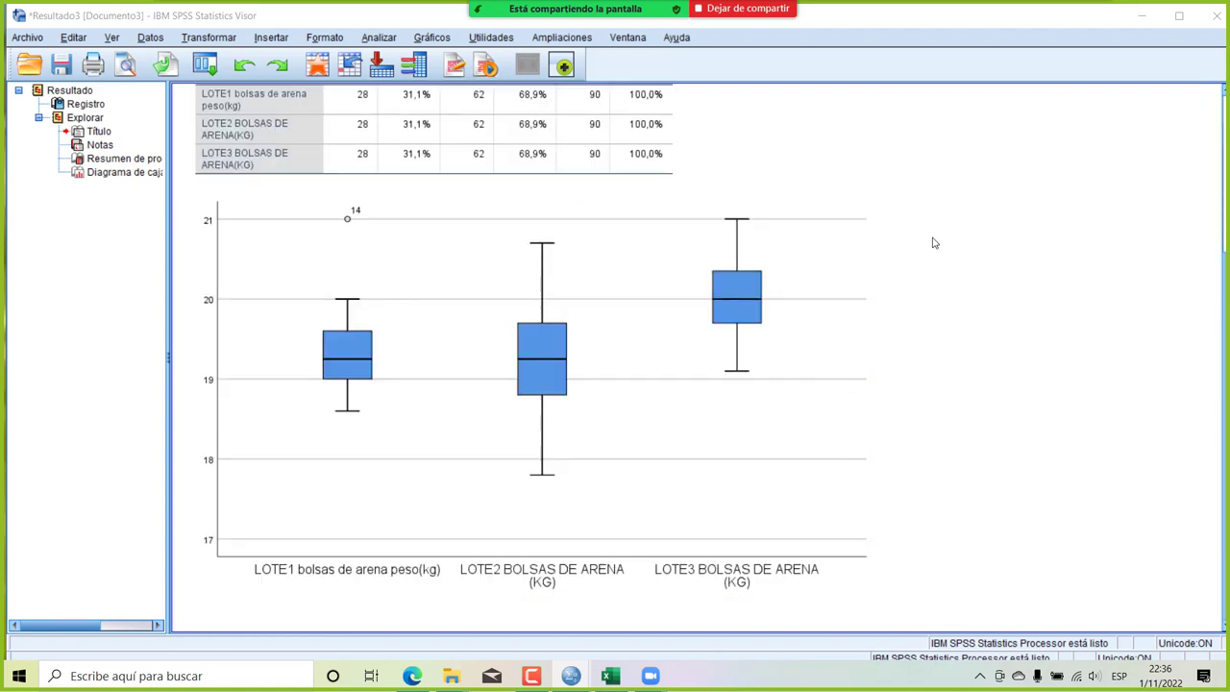
click(786, 317)
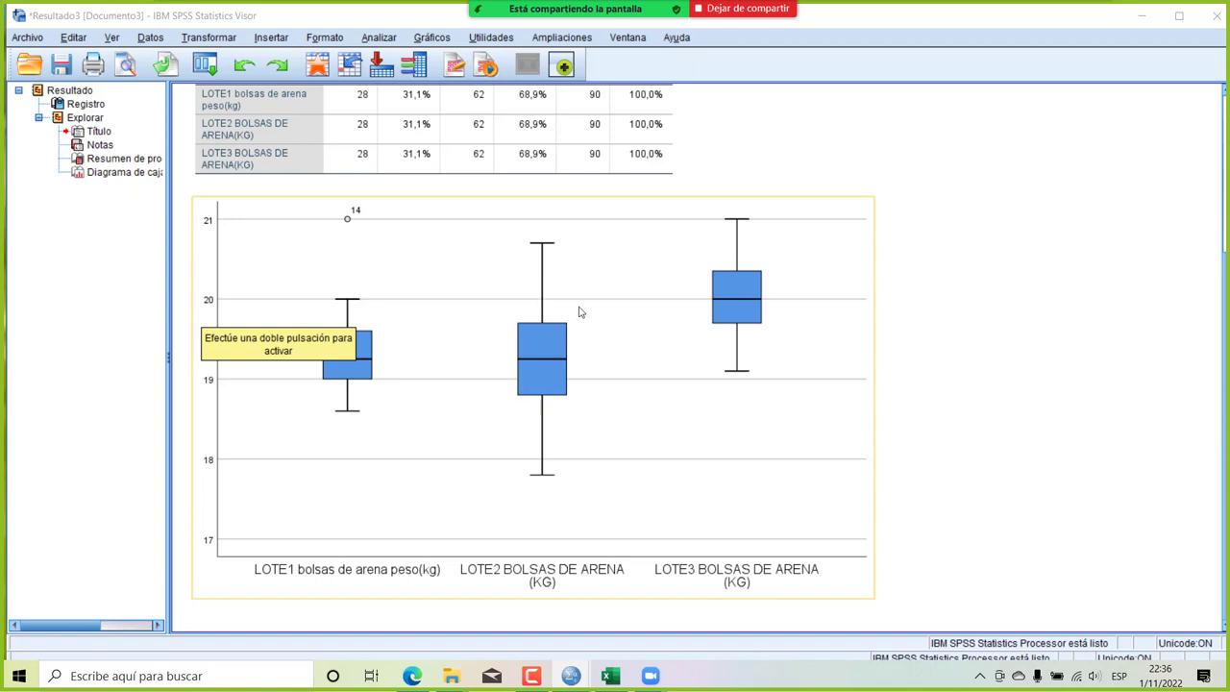
scroll(552, 301, up, 5)
scroll(546, 301, down, 2)
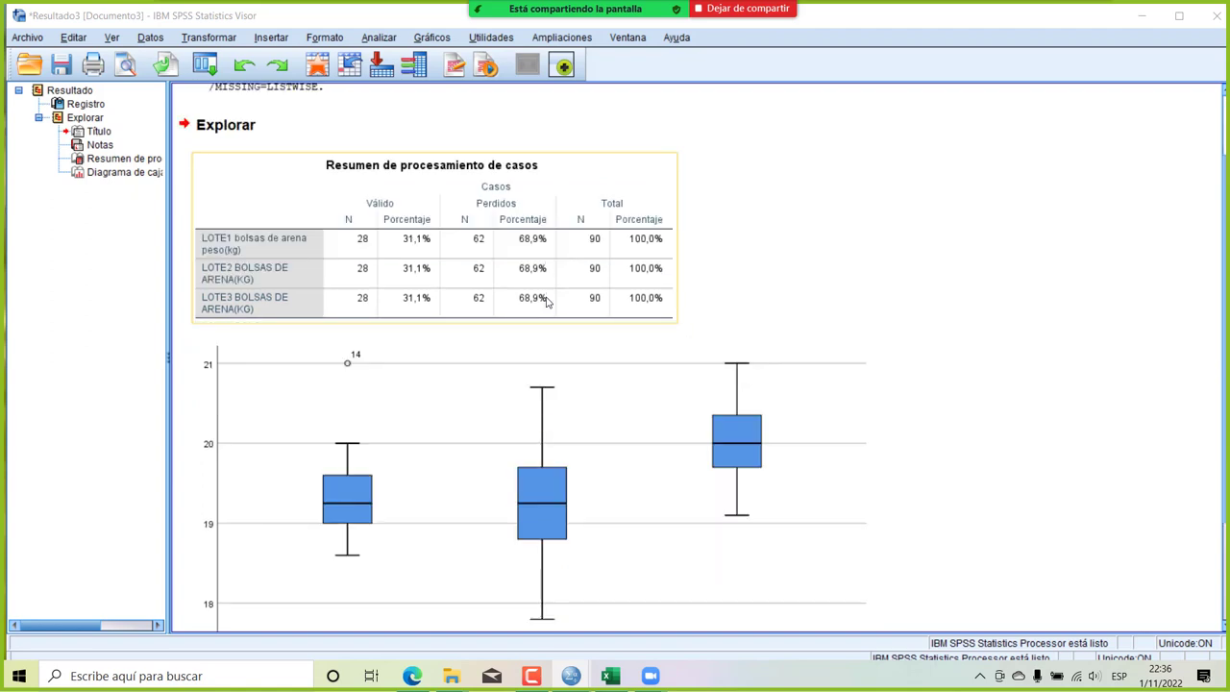
scroll(603, 241, up, 2)
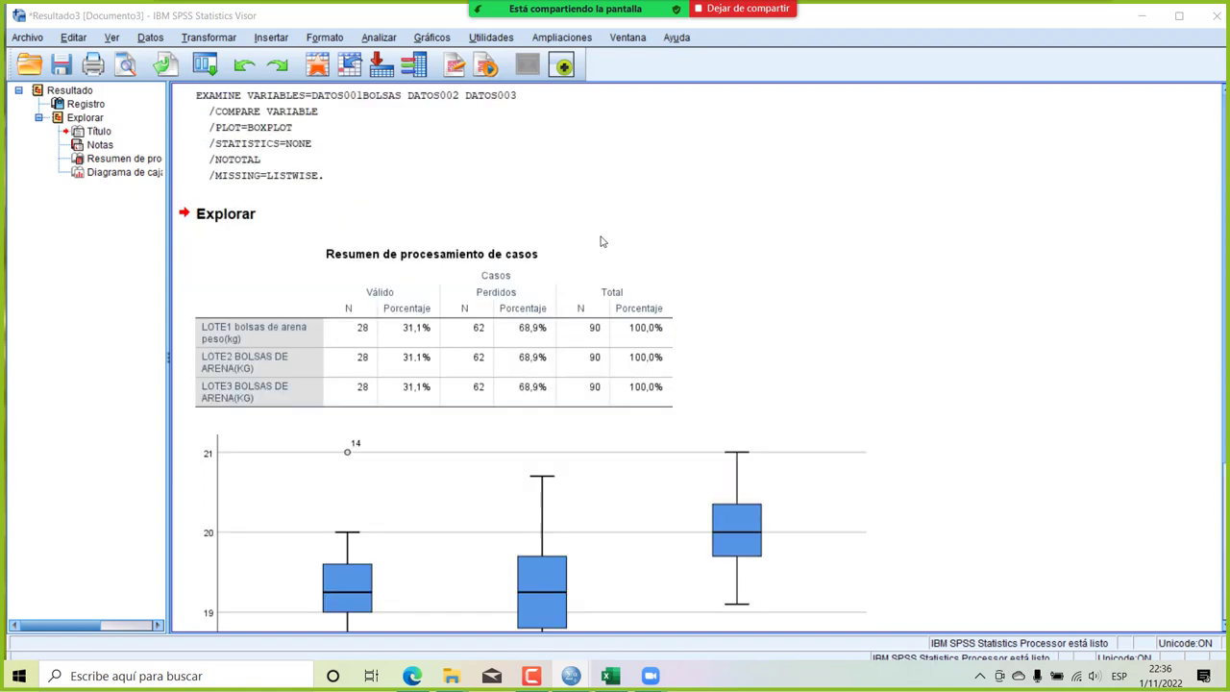
scroll(602, 241, down, 5)
click(681, 619)
Switch to Excel and compare the three lots' histograms and means in the Estadísticos table on sheet EJ 16.
mouse_move(615, 677)
click(620, 636)
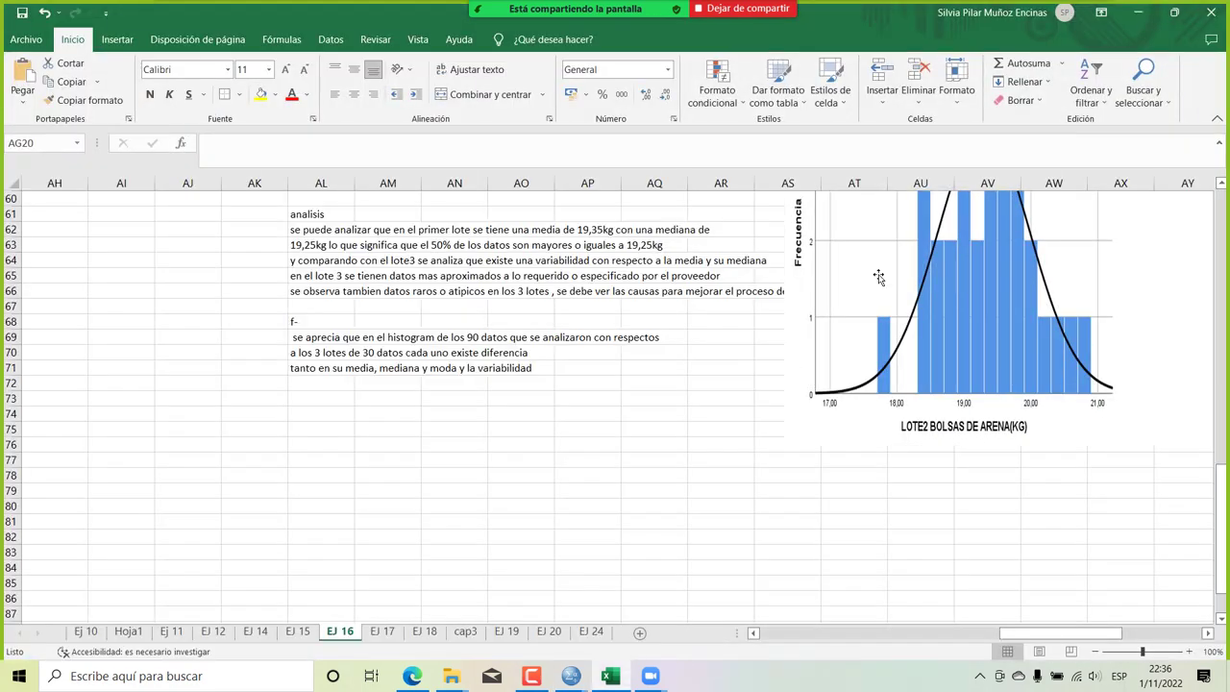
scroll(878, 277, right, 5)
scroll(878, 276, up, 2)
scroll(878, 277, right, 4)
scroll(878, 277, up, 7)
scroll(878, 277, left, 2)
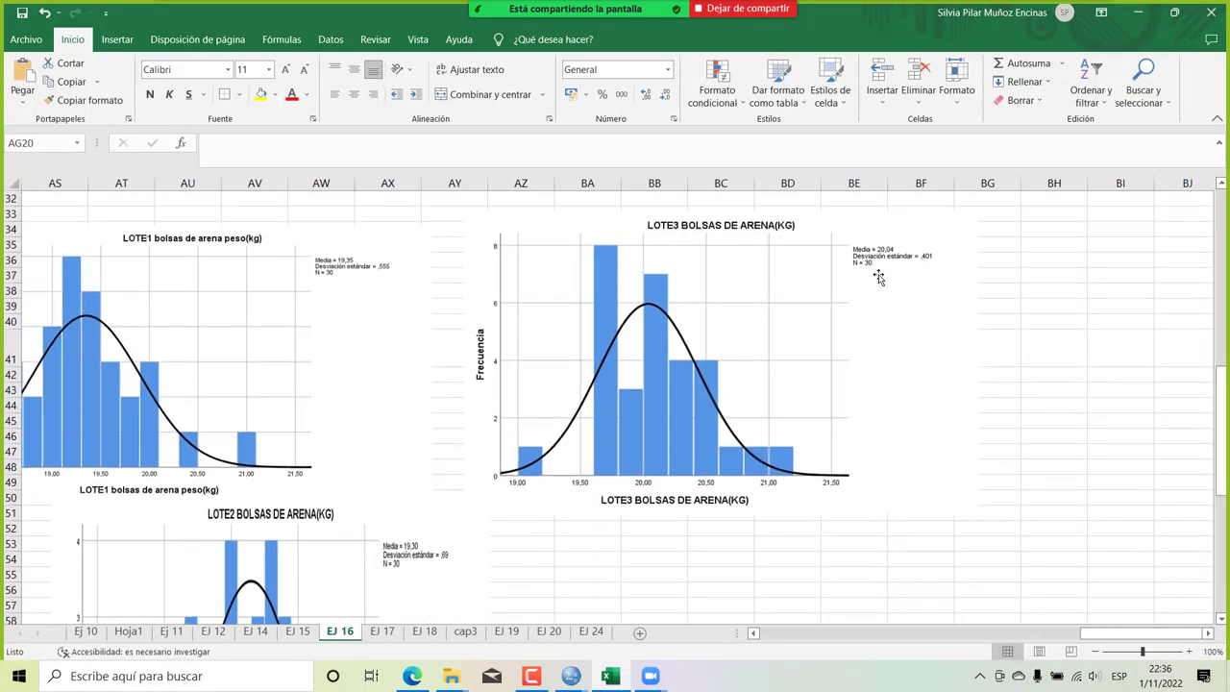
scroll(878, 277, left, 3)
scroll(878, 277, up, 5)
scroll(879, 277, down, 6)
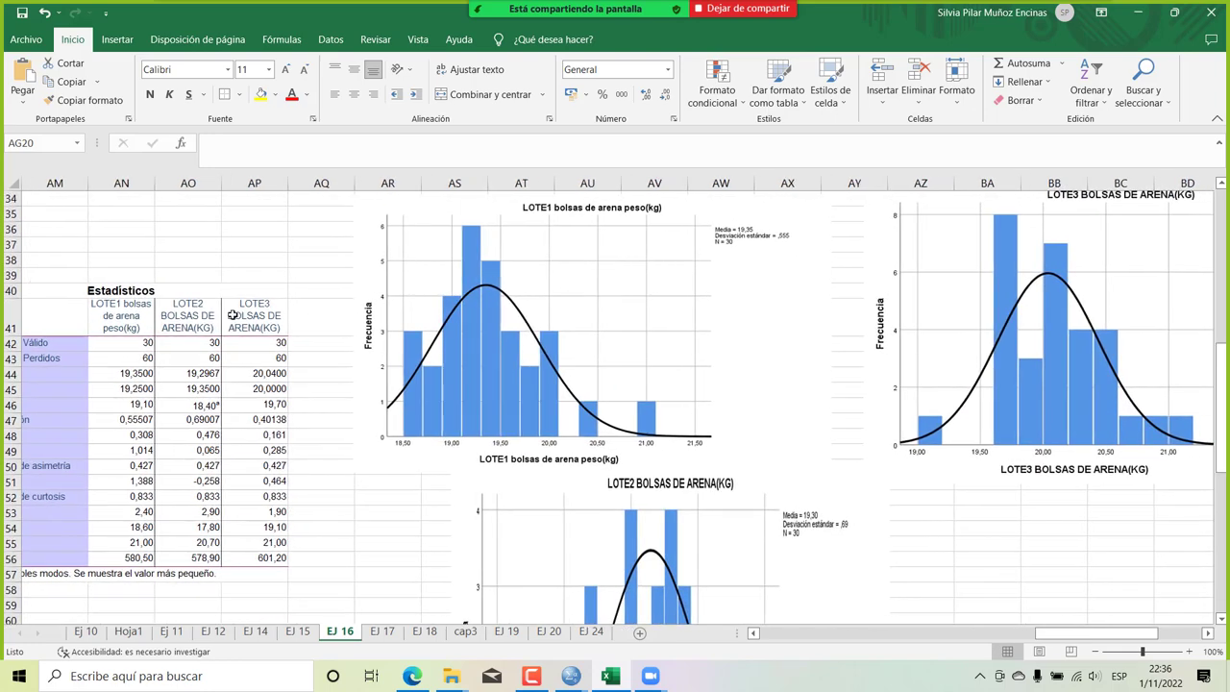
scroll(232, 315, left, 1)
scroll(232, 316, right, 1)
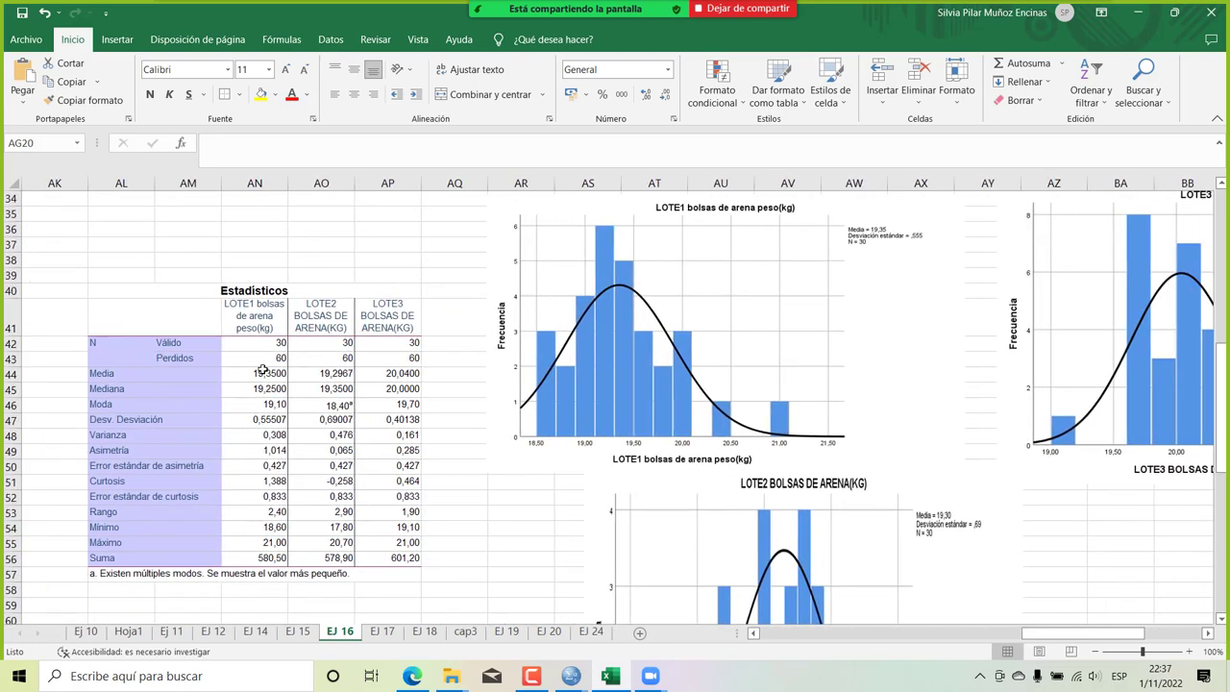
click(315, 371)
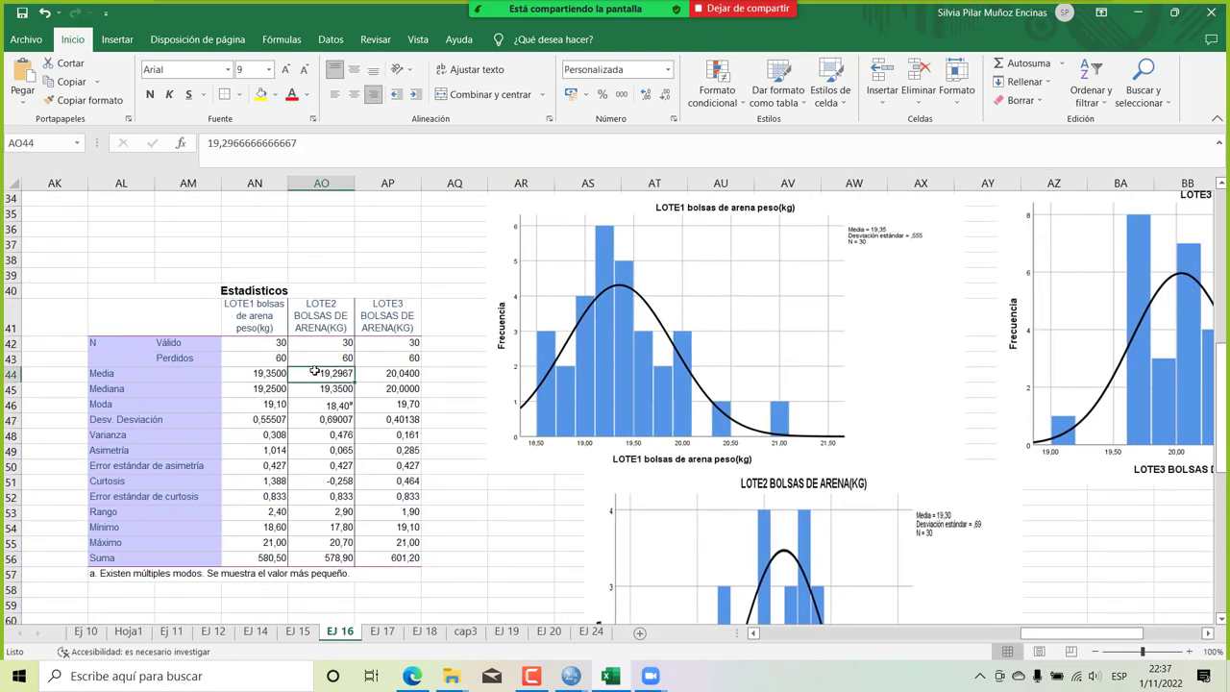
click(404, 373)
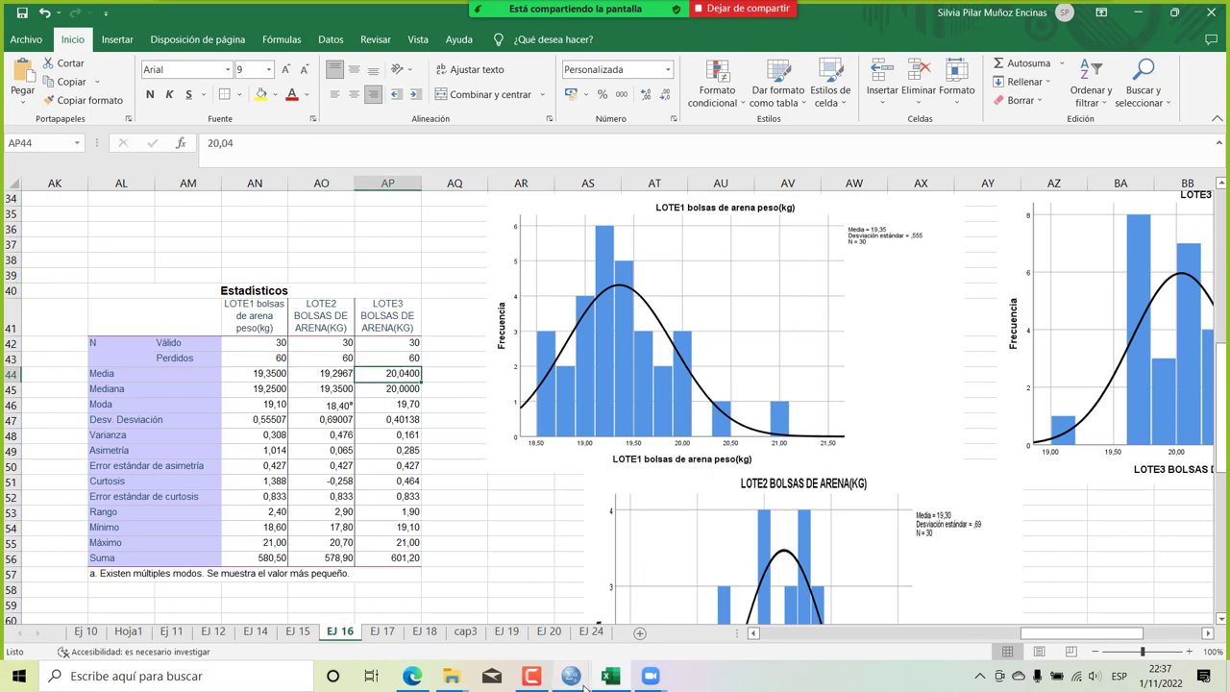
Return to the SPSS output, admit all waiting participants to the Zoom meeting and set the system volume to 60.
mouse_move(577, 678)
click(615, 621)
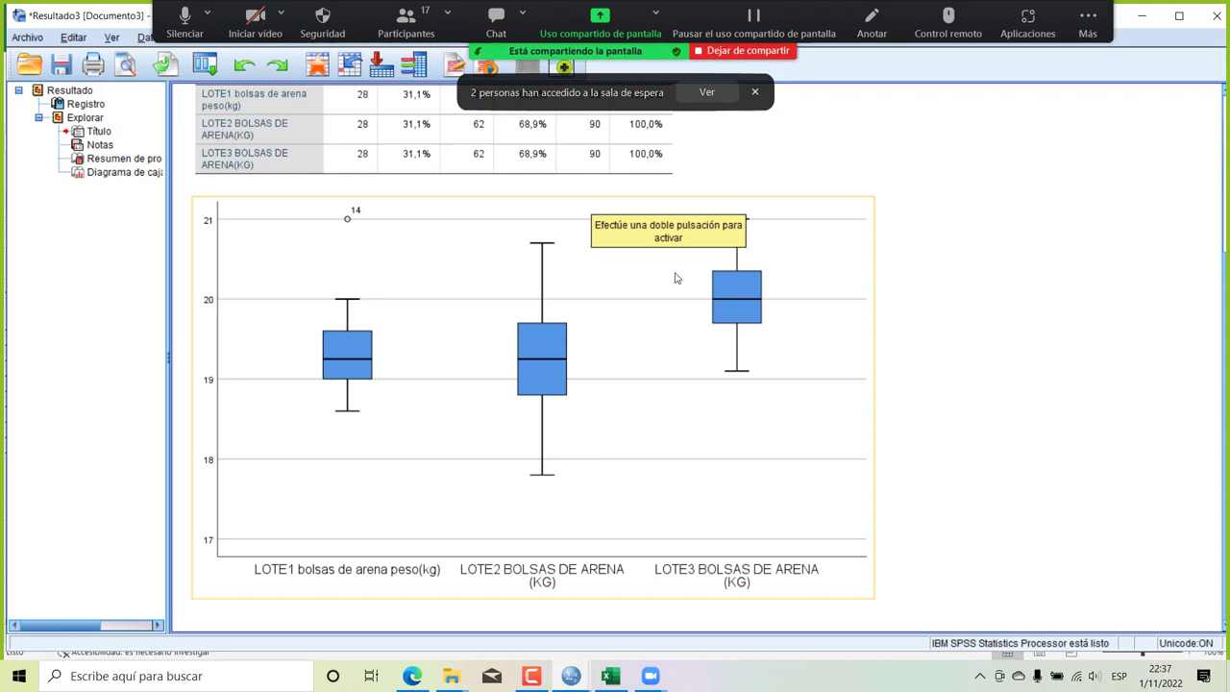
click(707, 92)
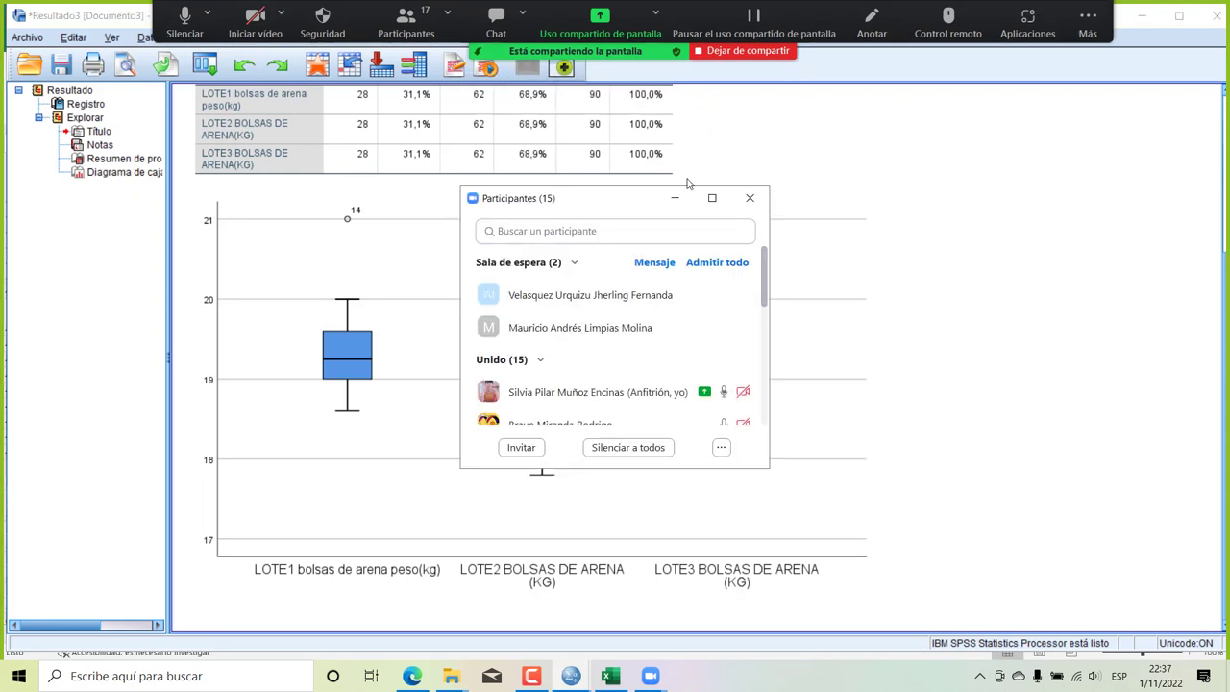
click(735, 261)
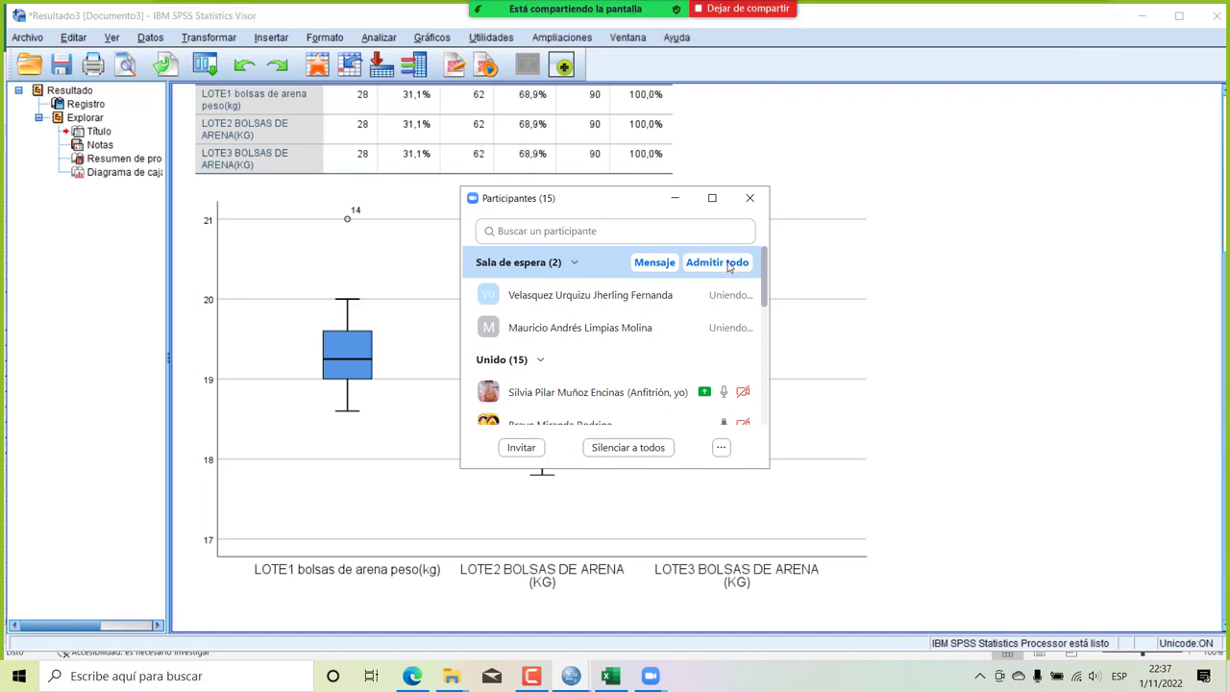
click(749, 197)
click(792, 268)
key(XF86AudioLowerVolume)
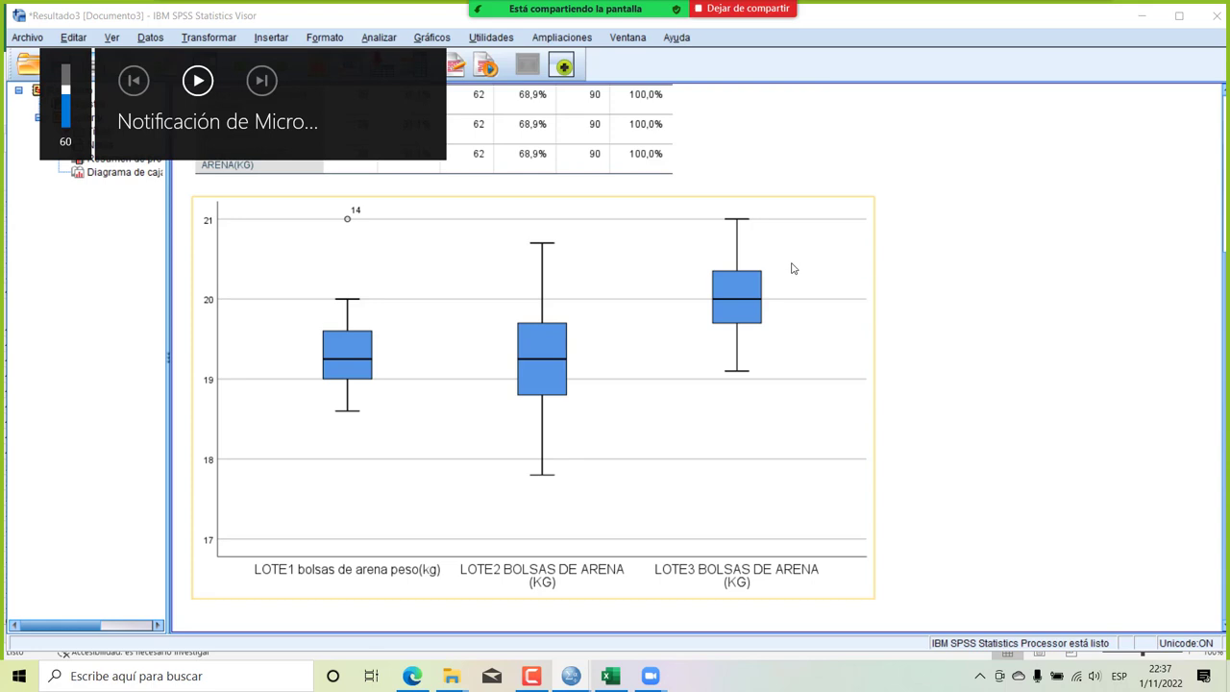
click(782, 184)
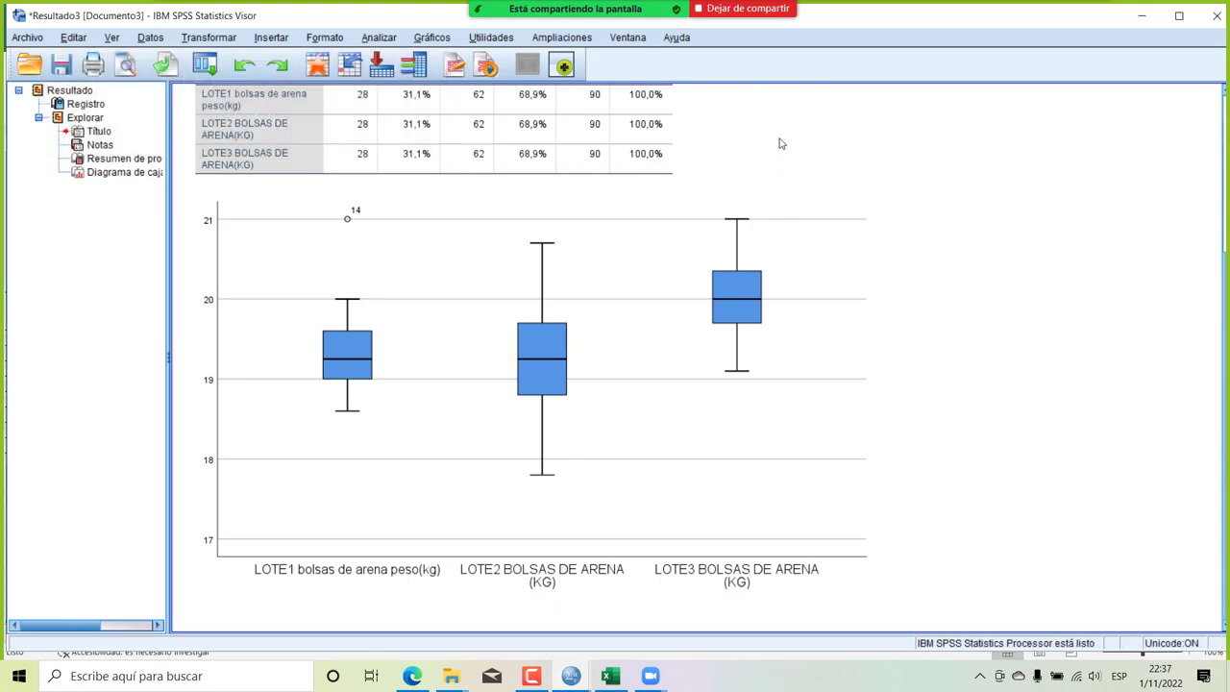
scroll(780, 143, up, 5)
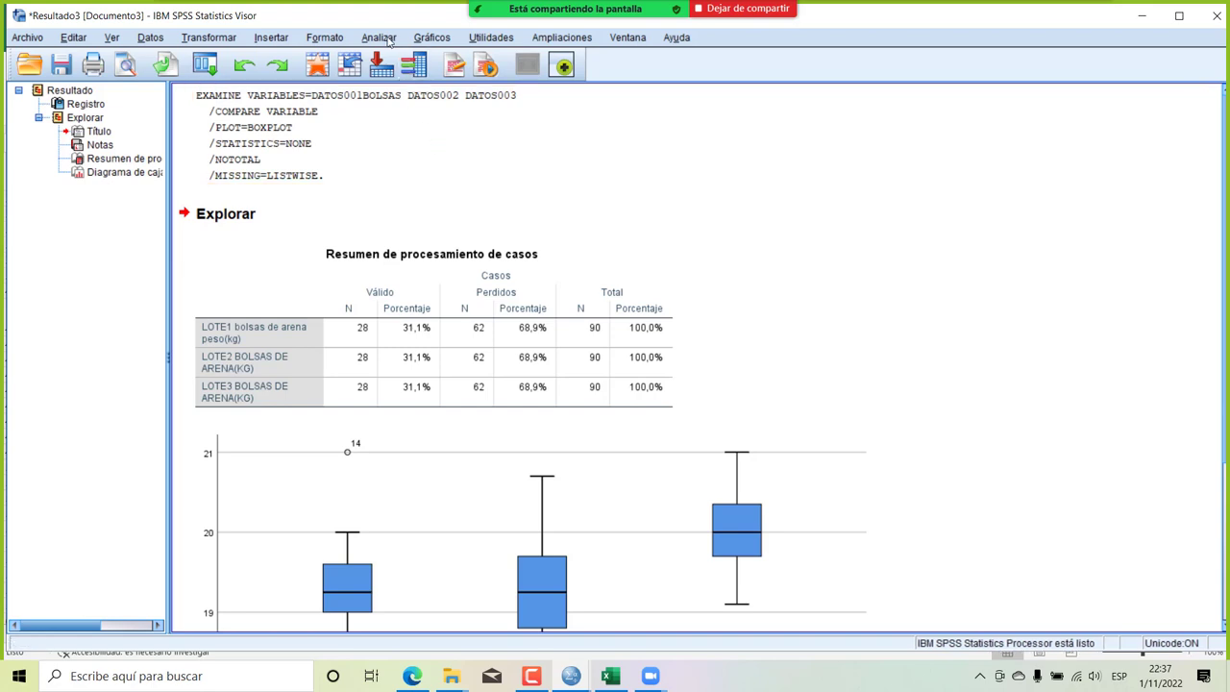
scroll(419, 279, down, 5)
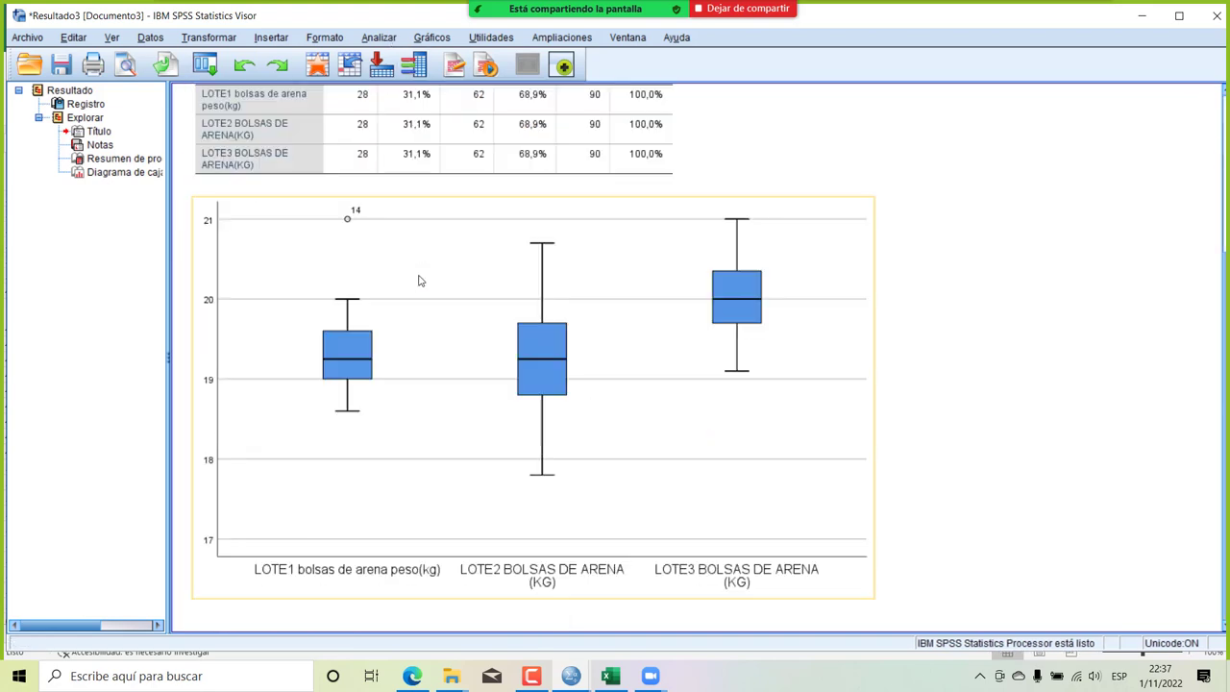
click(432, 42)
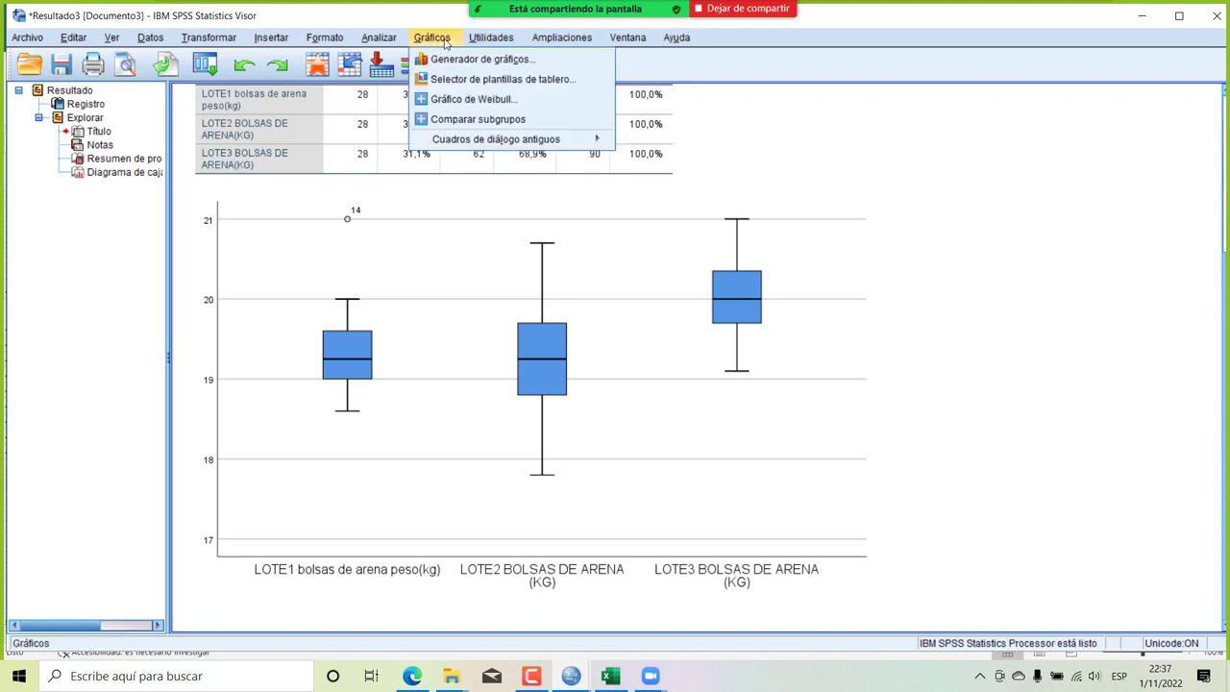
mouse_move(468, 141)
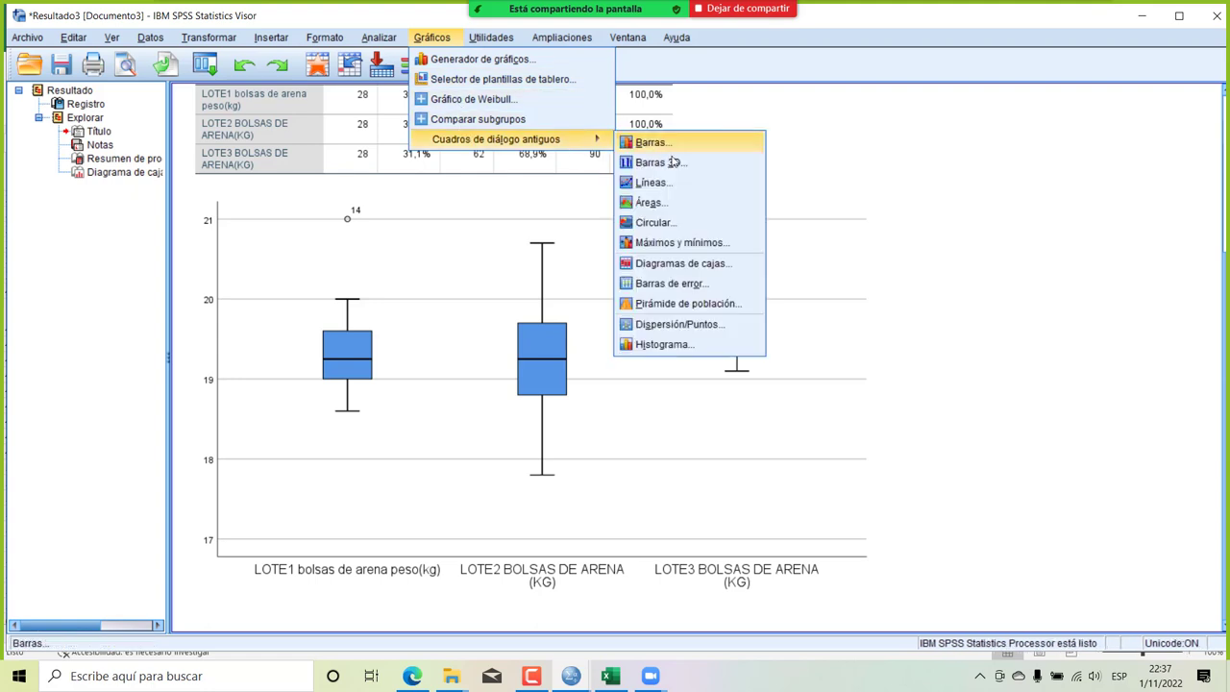
click(683, 270)
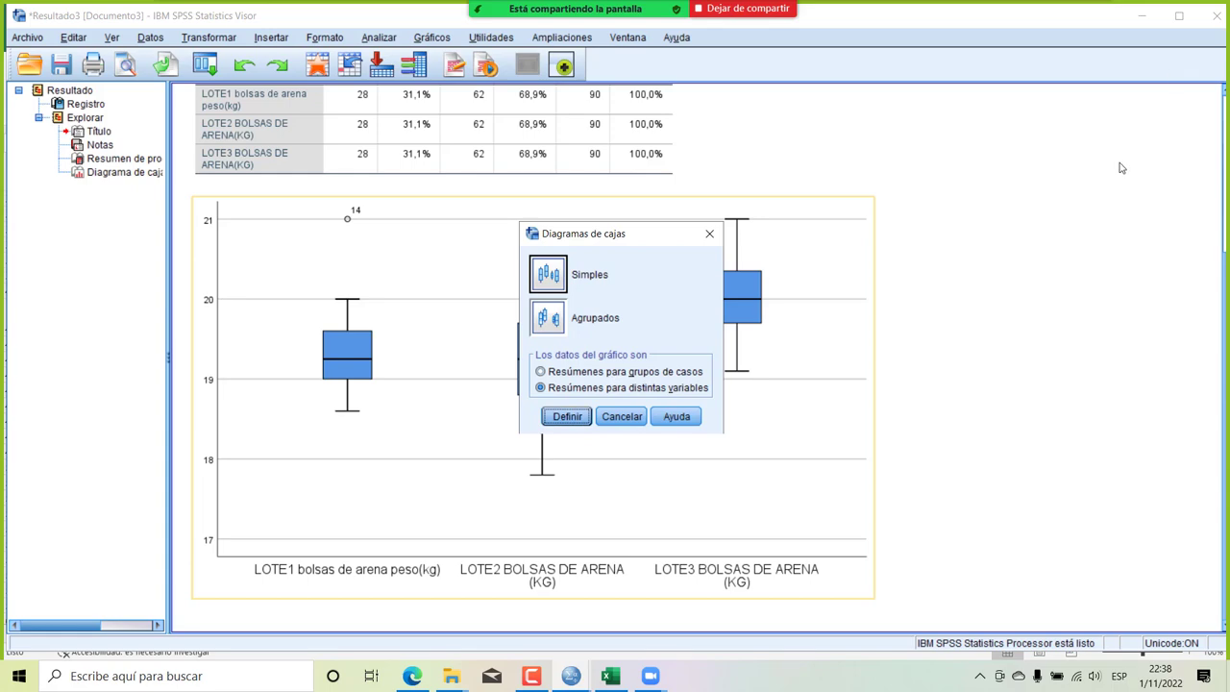
click(709, 233)
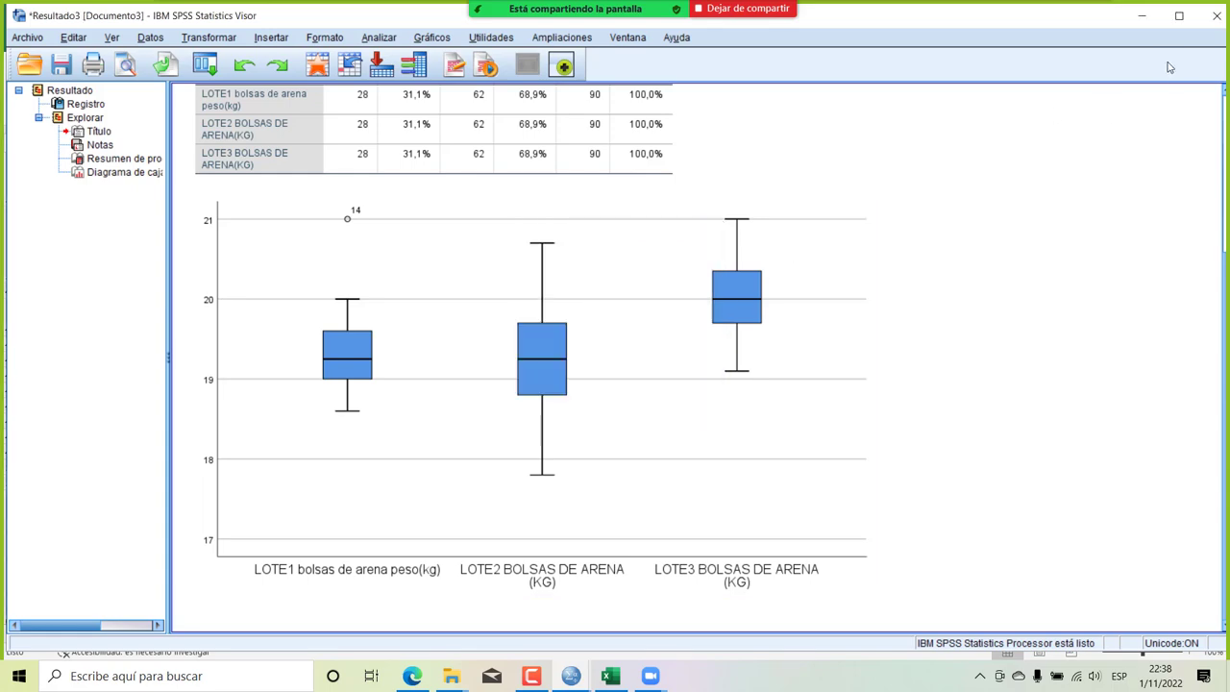
Close the boxplot results viewer without saving it and return to the SPSS data editor.
click(1217, 16)
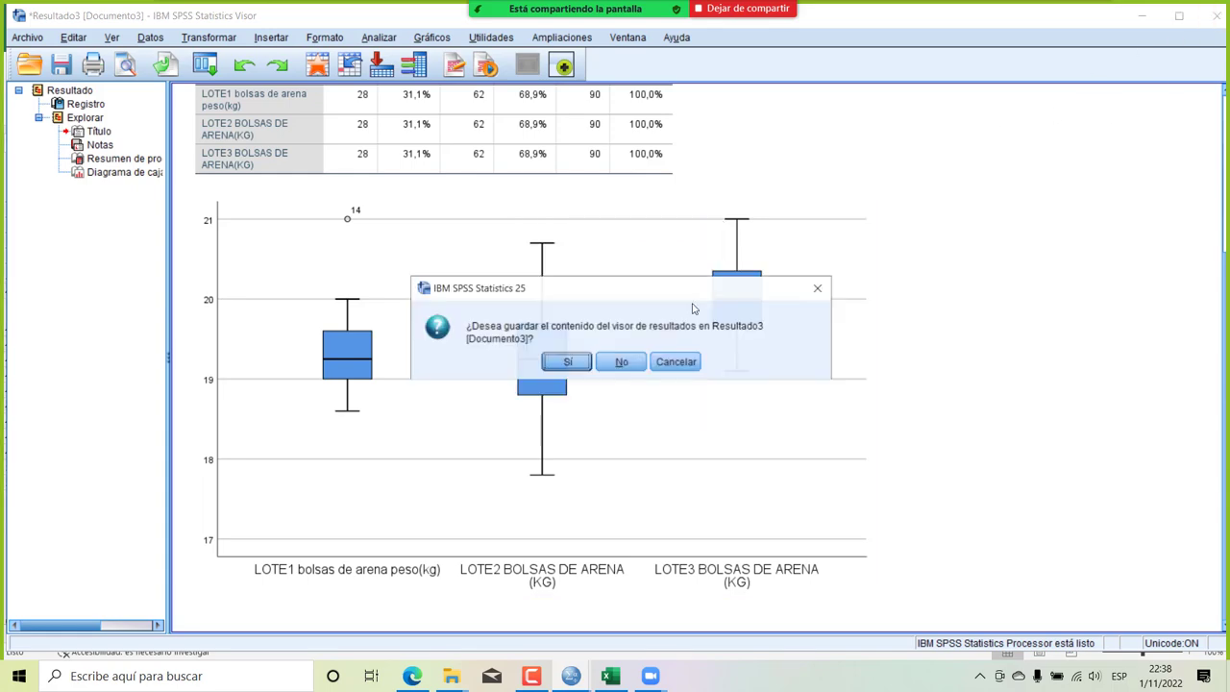
click(620, 362)
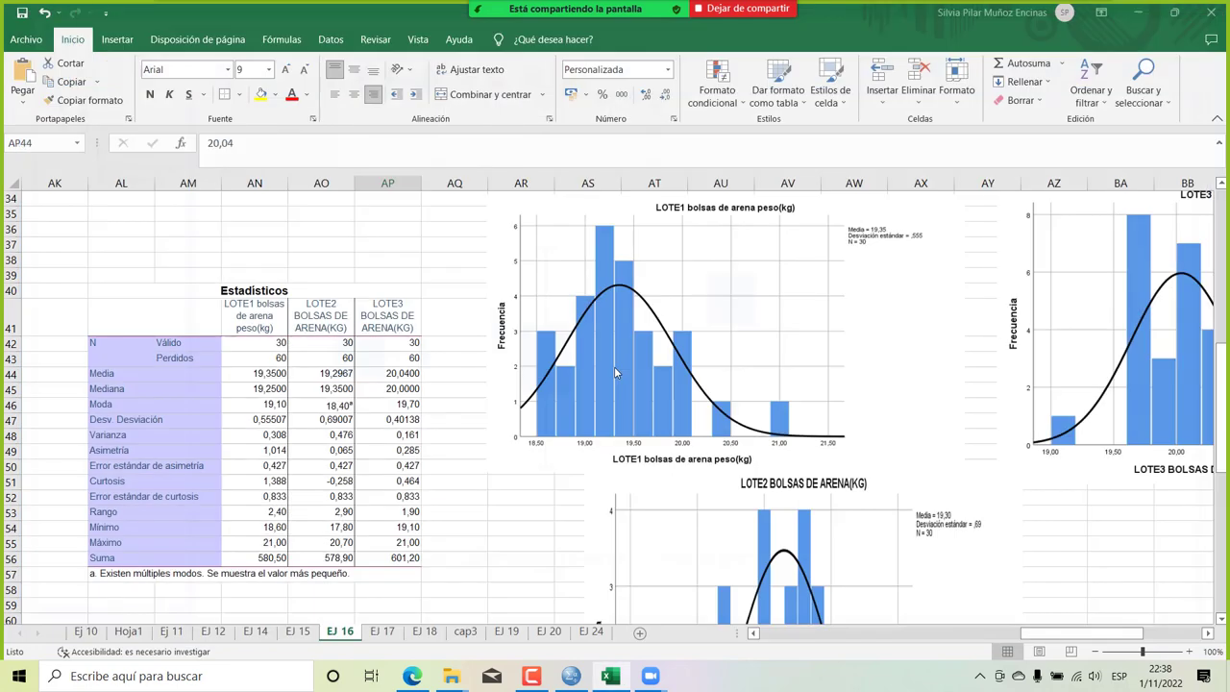
click(570, 675)
click(358, 313)
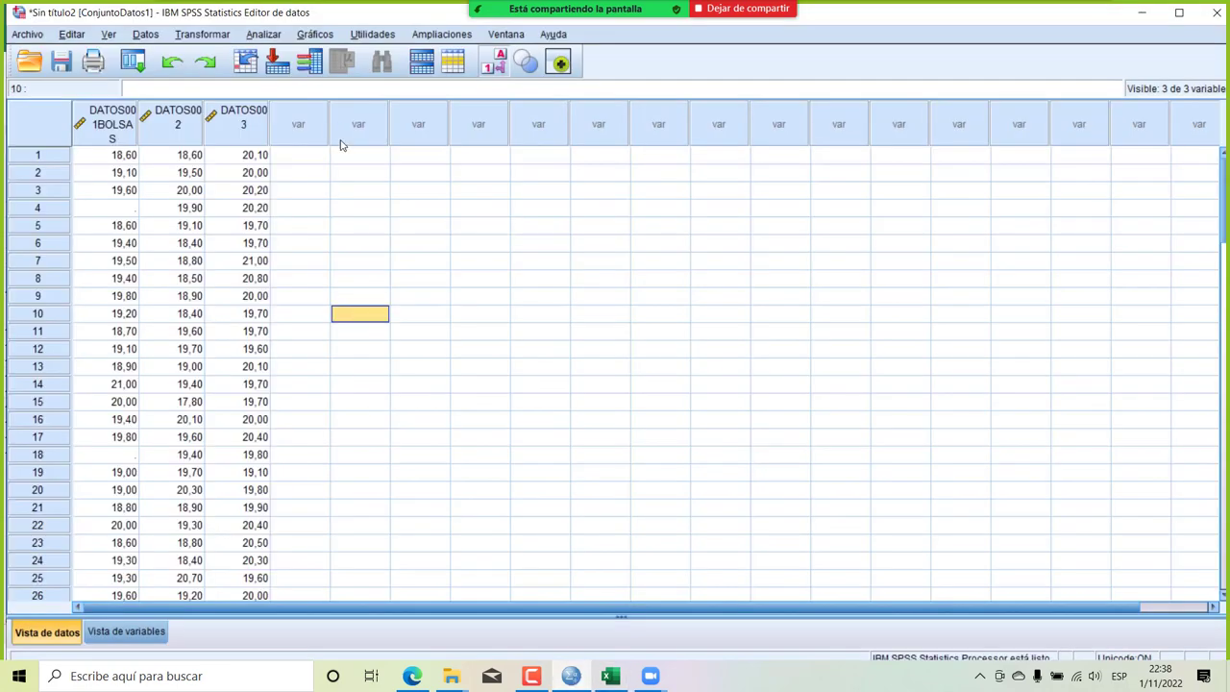
Start defining a simple boxplot from the legacy chart dialogs, using summaries of separate variables.
click(318, 33)
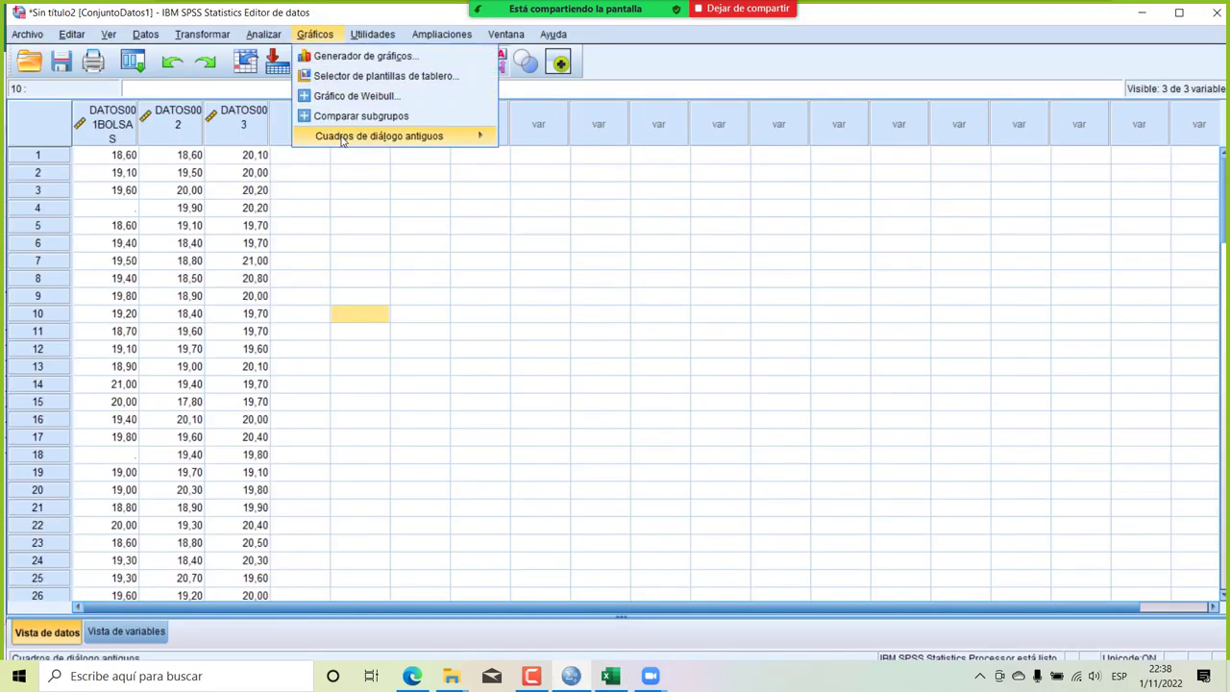
mouse_move(341, 141)
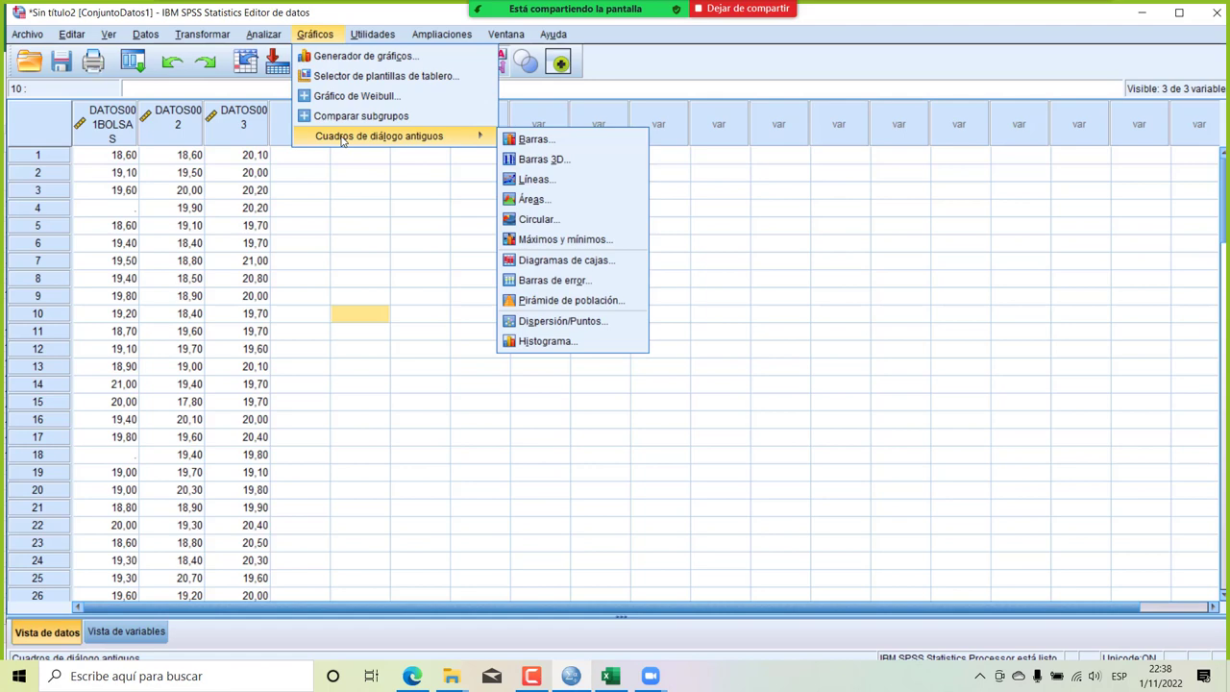
click(572, 262)
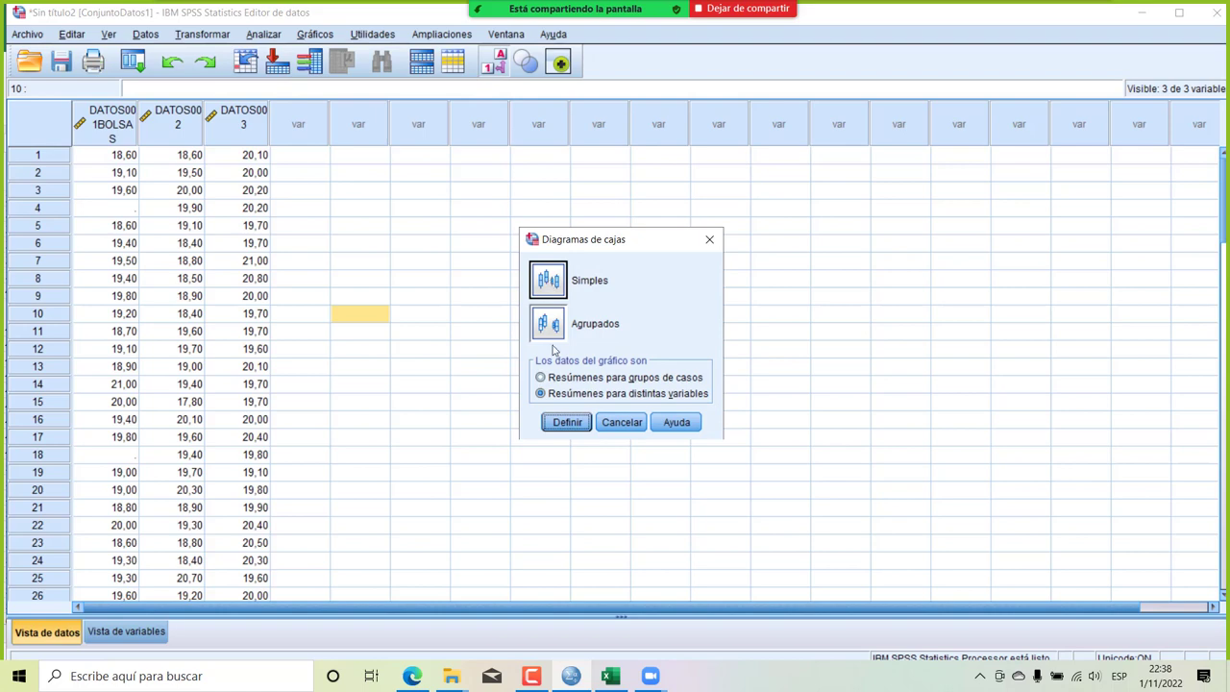
click(566, 422)
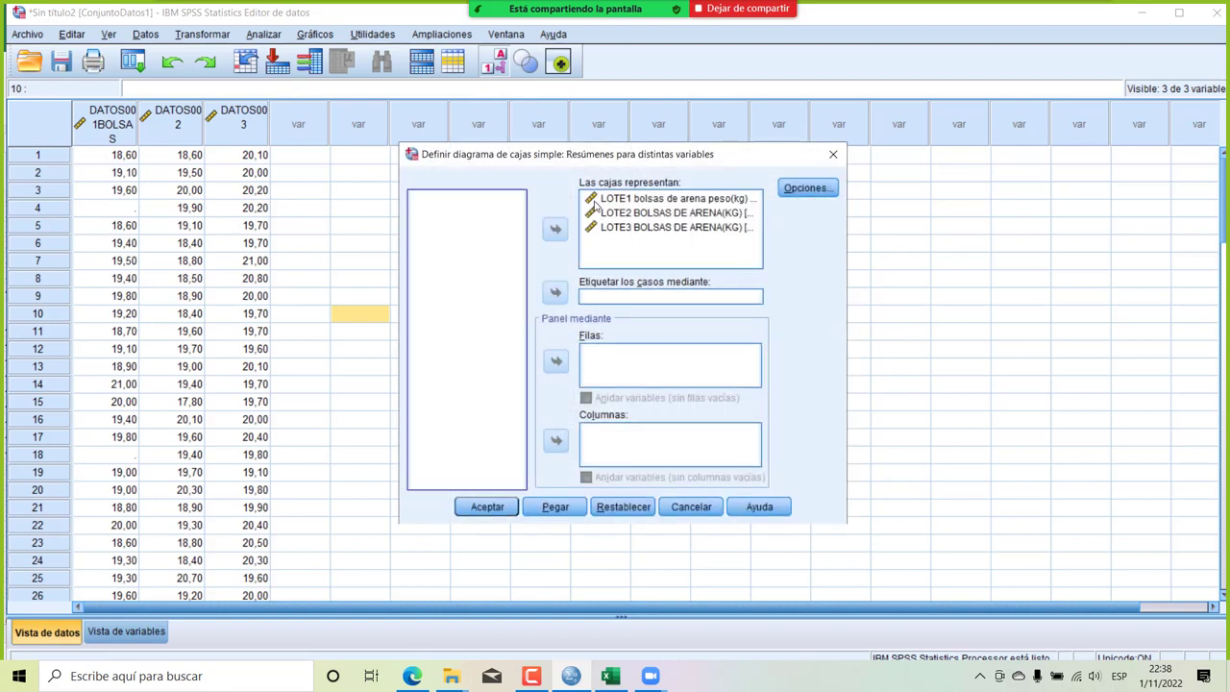
Remove the LOTE1, LOTE2 and LOTE3 variables from the variables that the boxes represent.
click(596, 200)
click(555, 228)
click(635, 199)
click(557, 229)
click(618, 199)
click(555, 229)
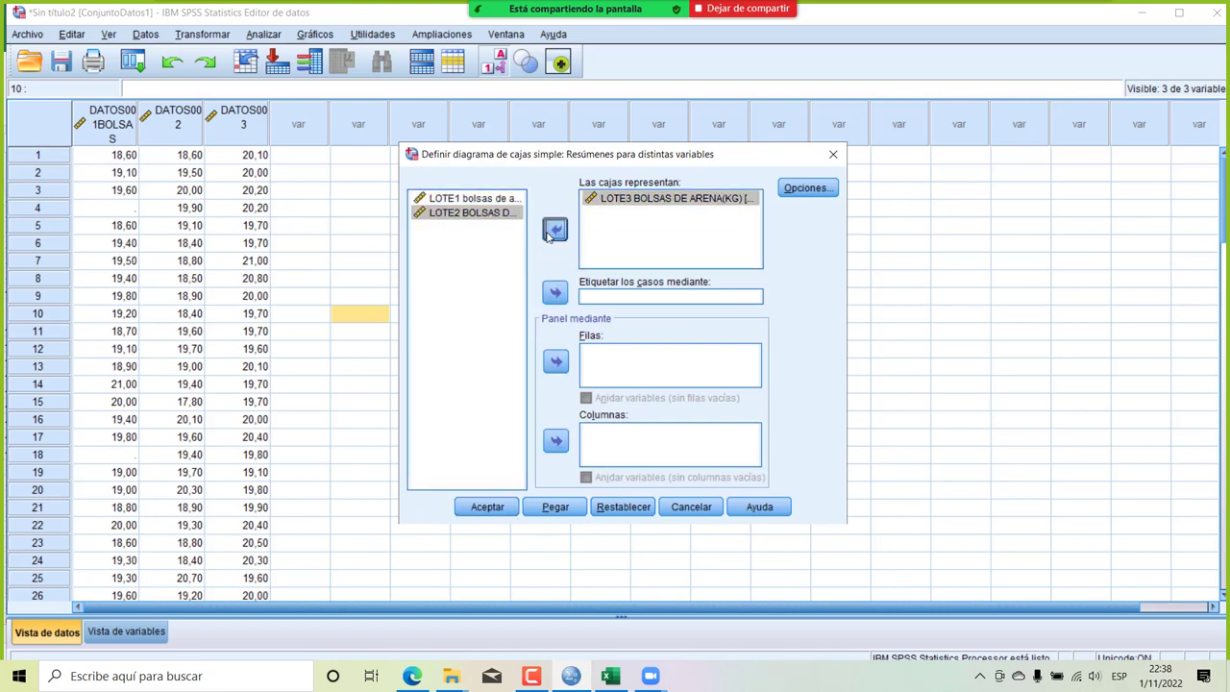
click(477, 200)
click(554, 229)
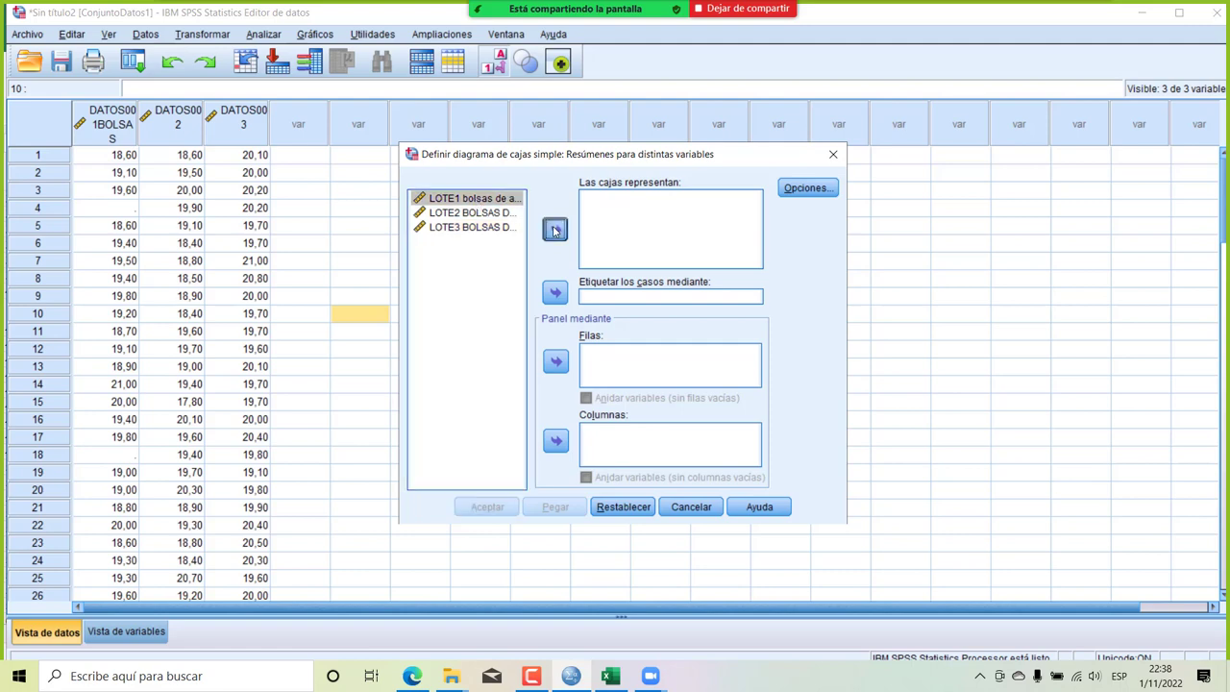
Assign LOTE1, LOTE2 and LOTE3, in that order, as the variables the boxes represent and generate the boxplots.
click(500, 199)
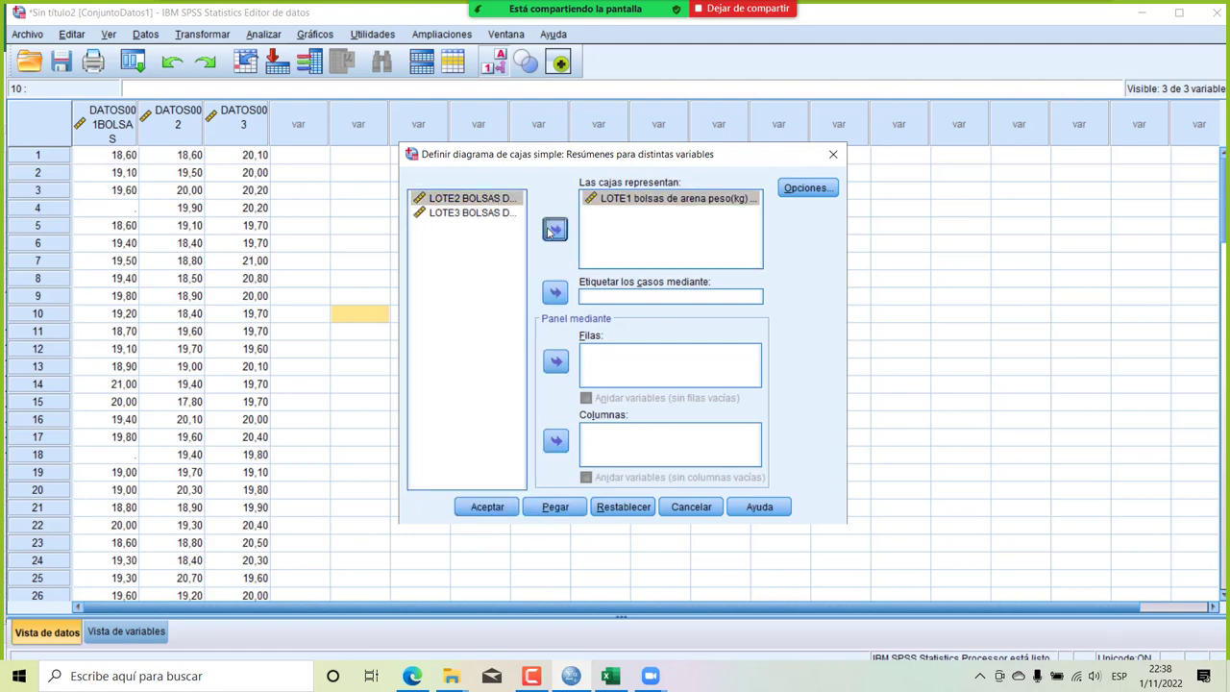
click(555, 228)
click(509, 200)
click(555, 228)
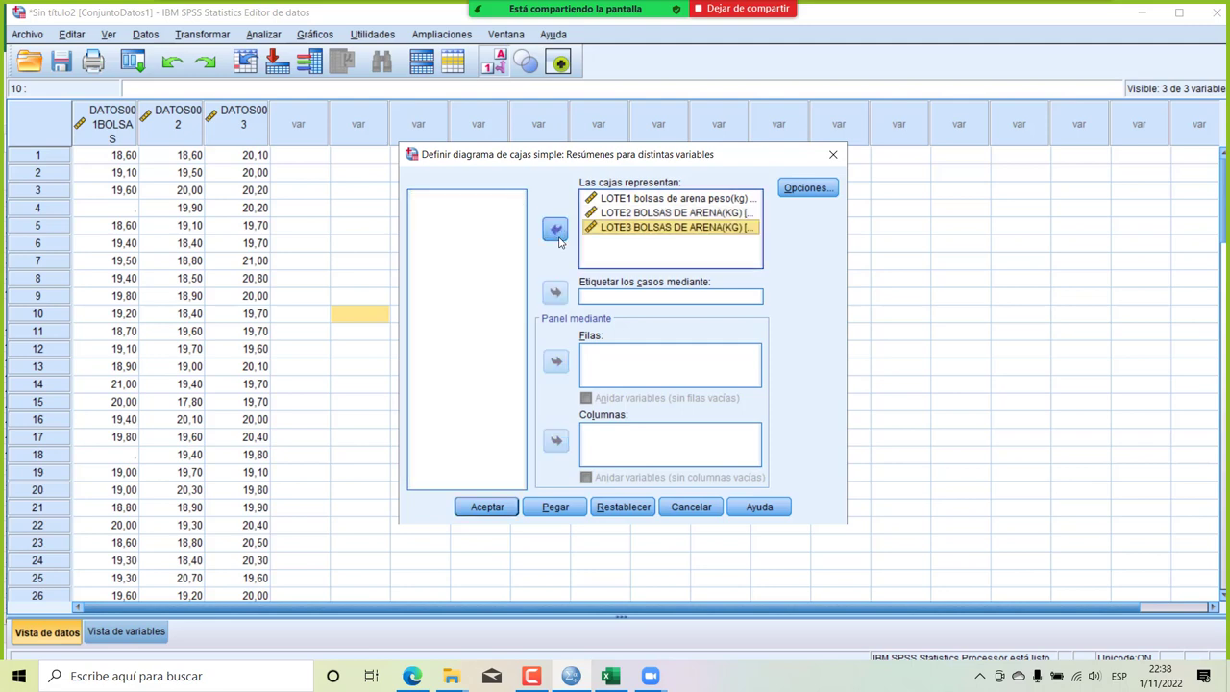
click(485, 509)
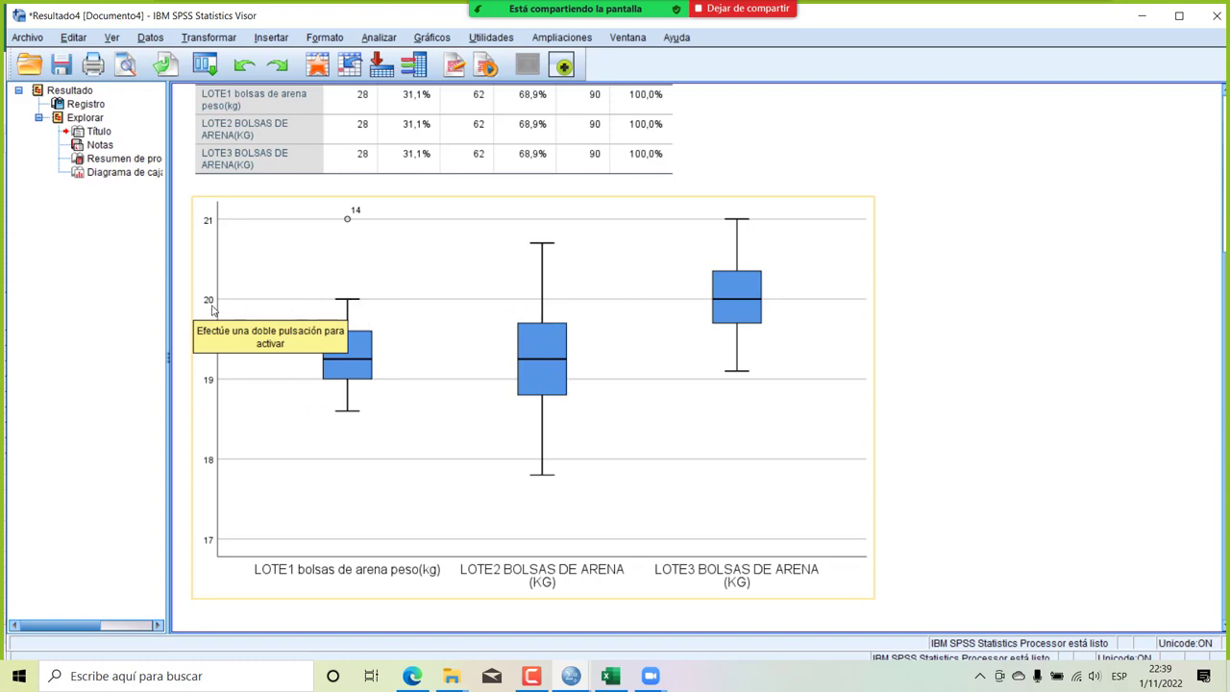
Switch to Excel and compare the three lots' means in the Estadísticos table on sheet EJ 16.
click(610, 675)
click(554, 428)
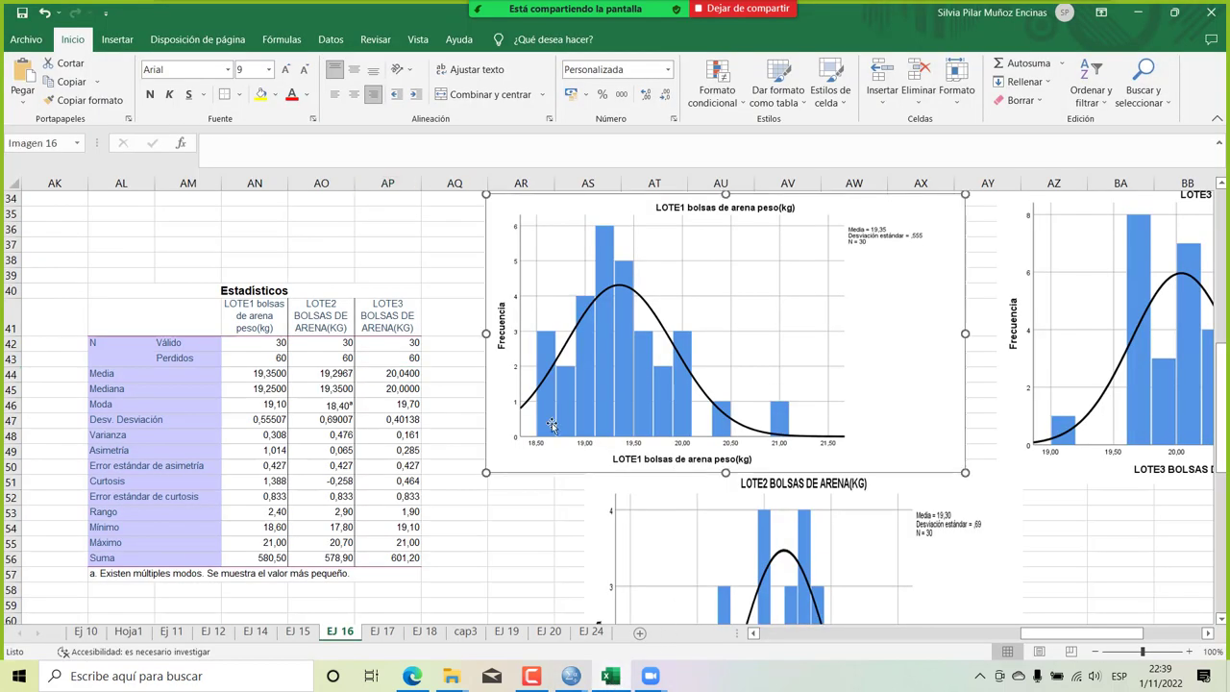
scroll(552, 423, left, 1)
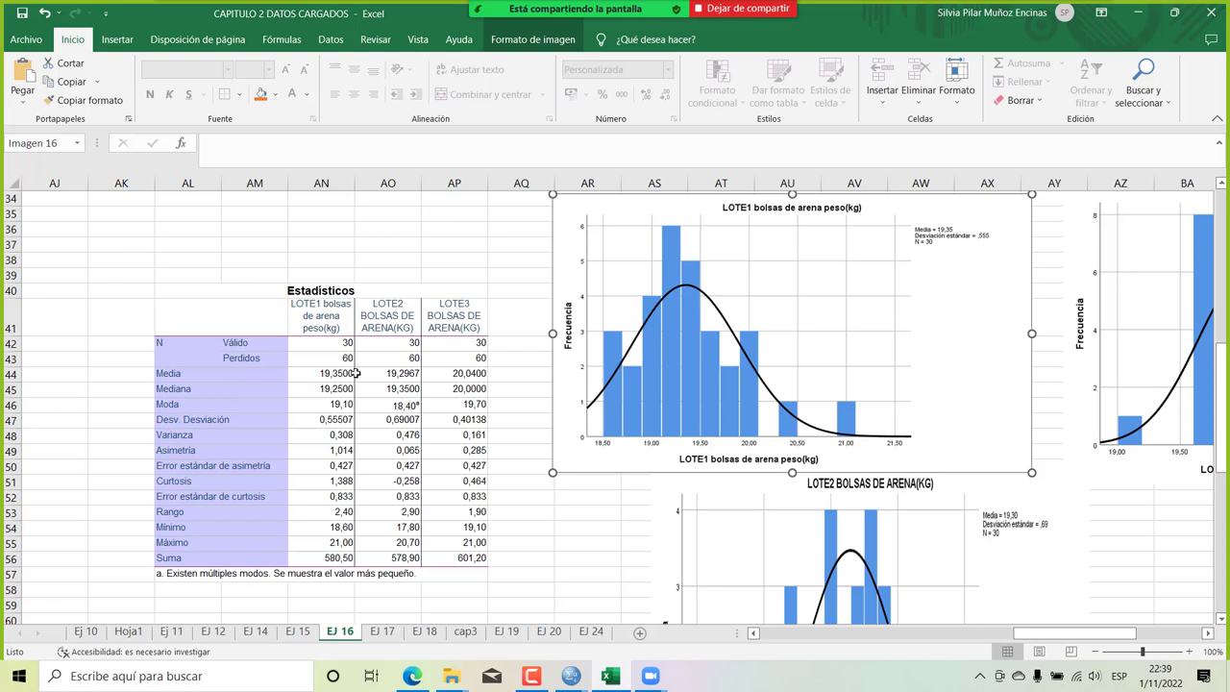
click(475, 375)
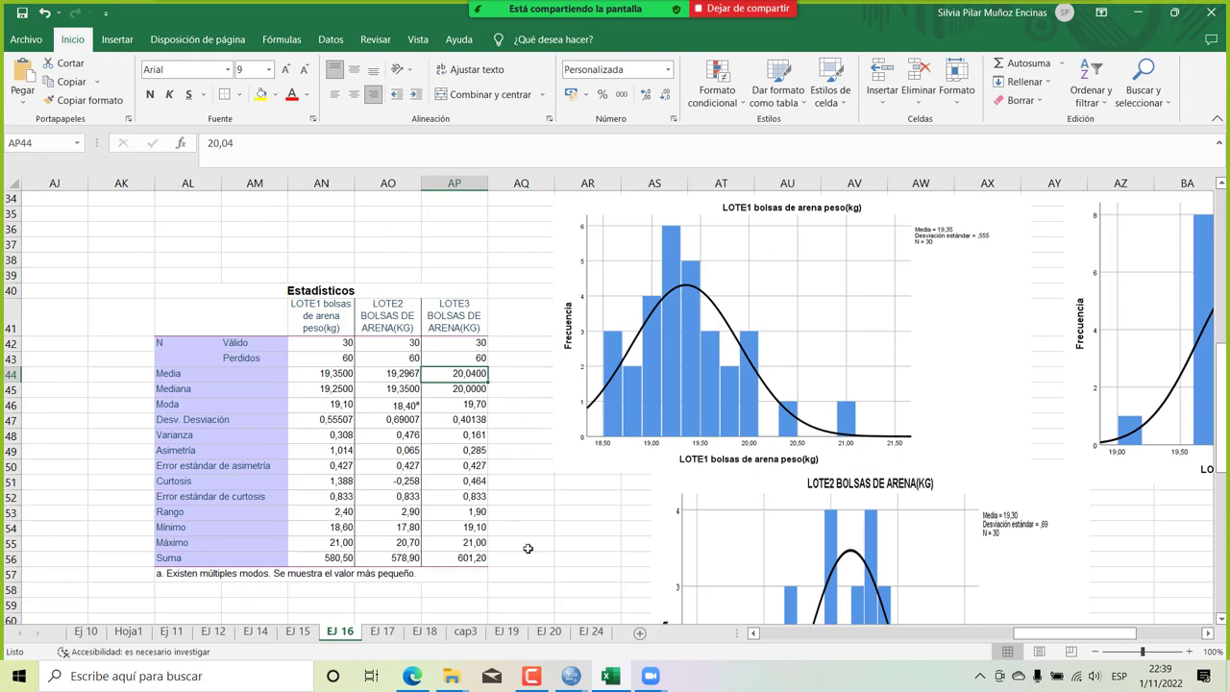
Return to the SPSS boxplots and admit the waiting participant to the Zoom meeting.
mouse_move(570, 680)
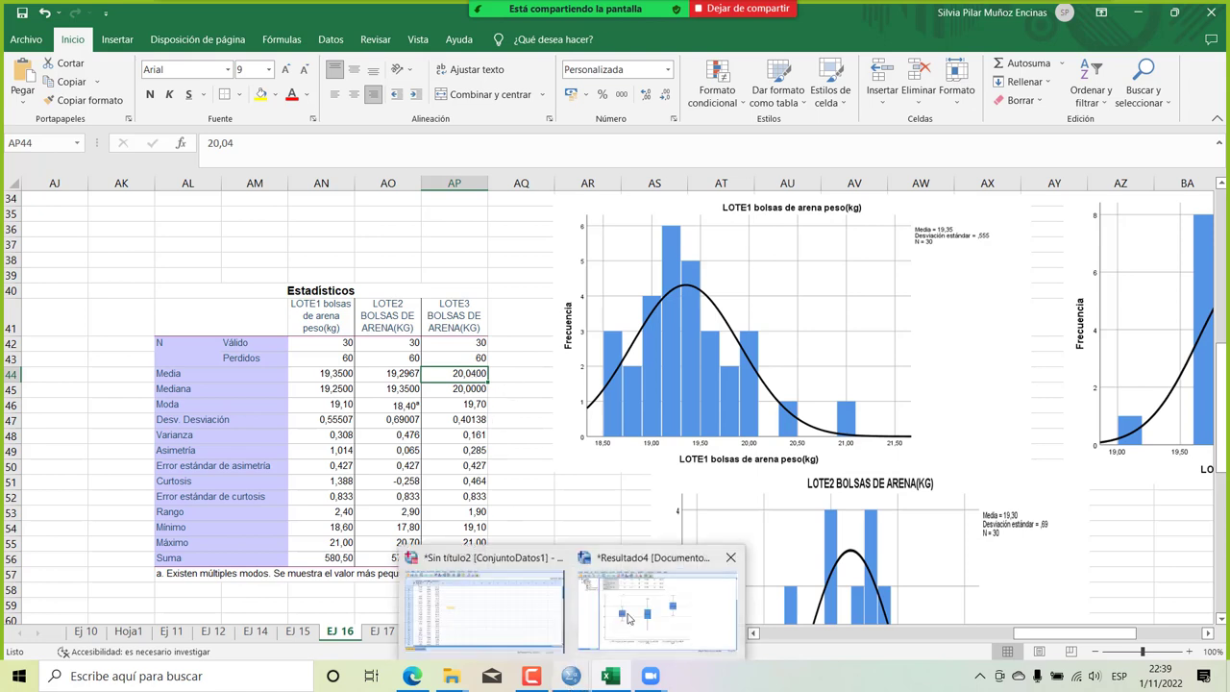
click(657, 596)
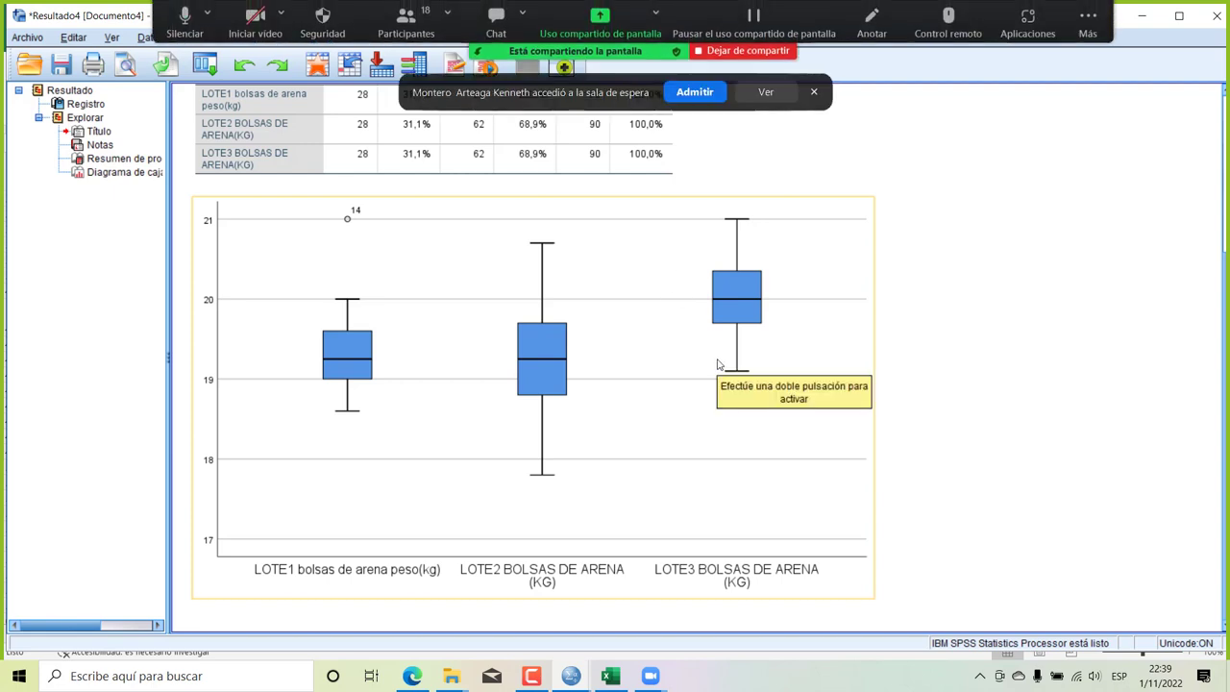
click(698, 92)
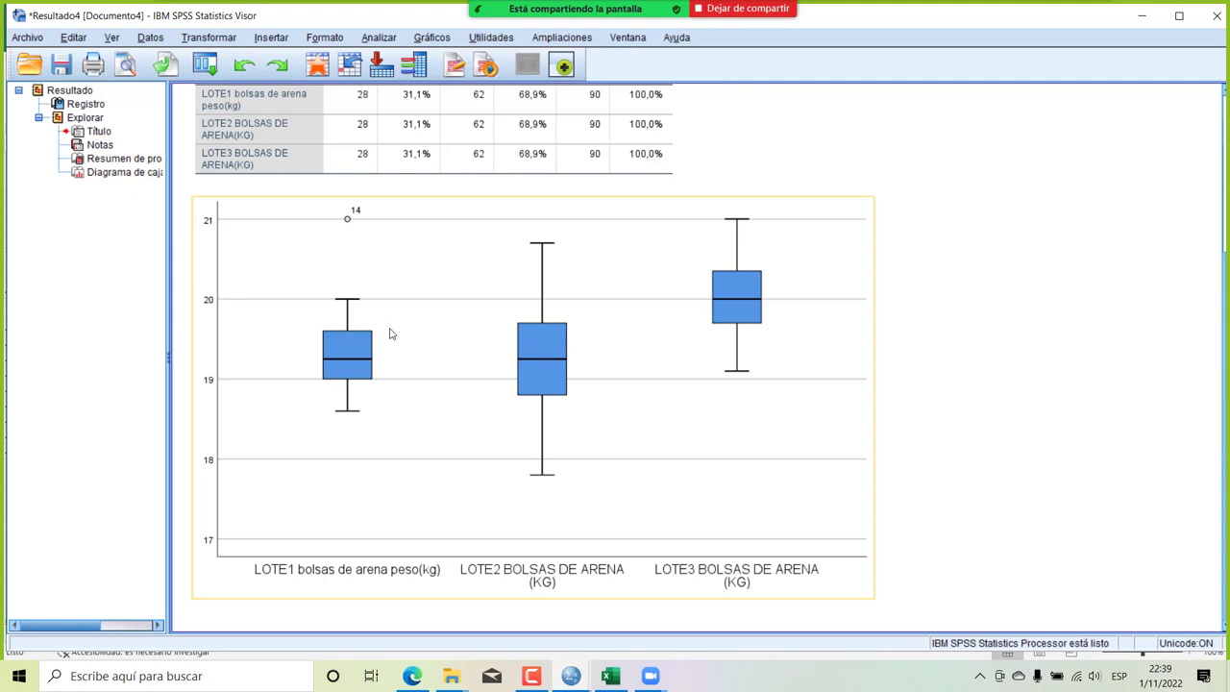
Switch to Excel and check the Estadísticos table, the histograms and the written analysis on sheet EJ 16.
click(608, 675)
click(540, 336)
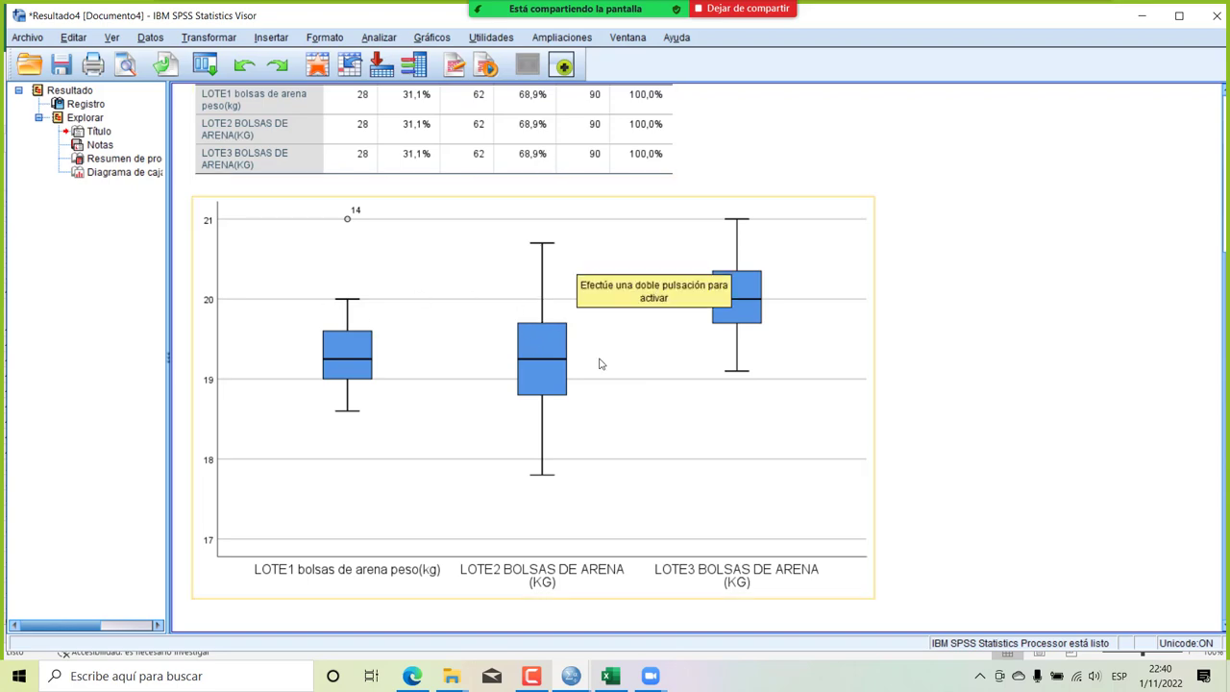
click(610, 677)
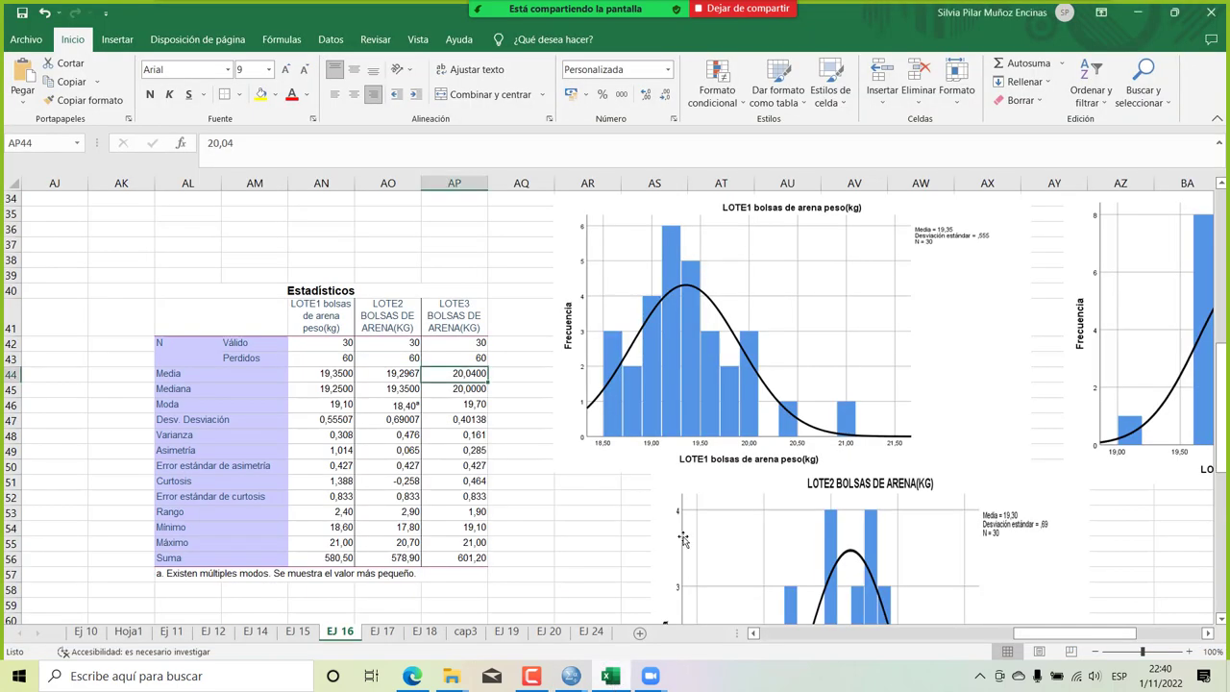
scroll(317, 219, down, 2)
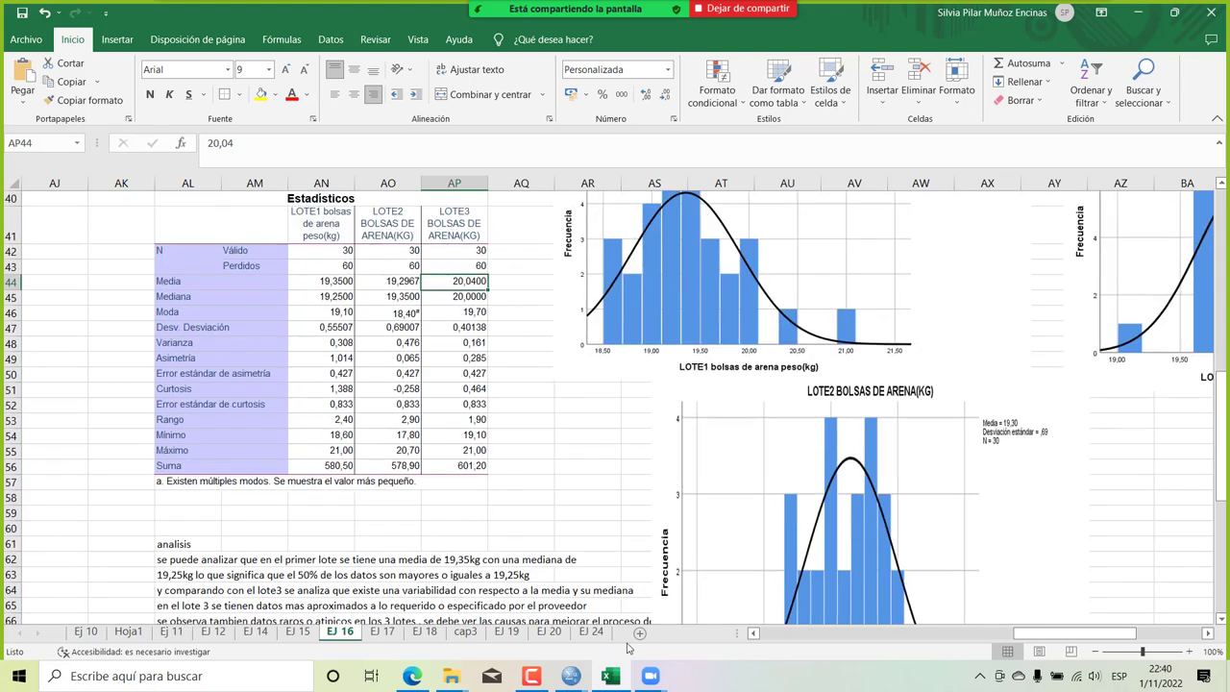
Copy the three-lot boxplot chart from the SPSS output and paste it as a picture below the LOTE3 histogram on Excel sheet EJ 16.
mouse_move(571, 681)
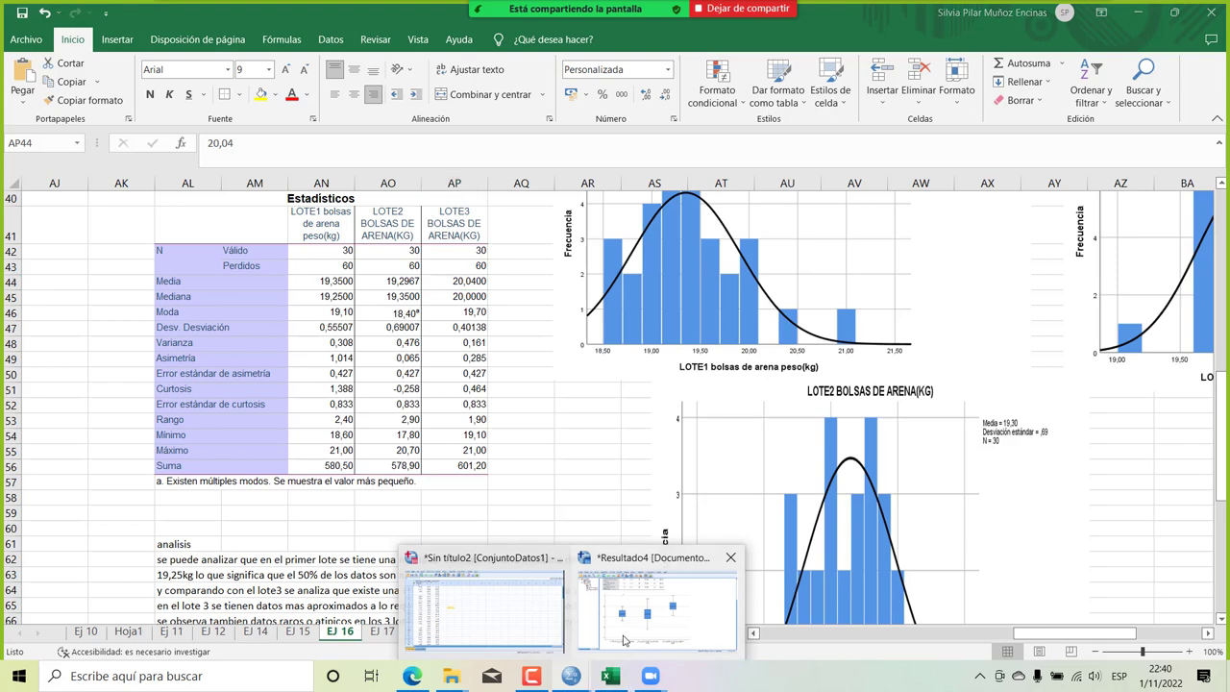
click(649, 582)
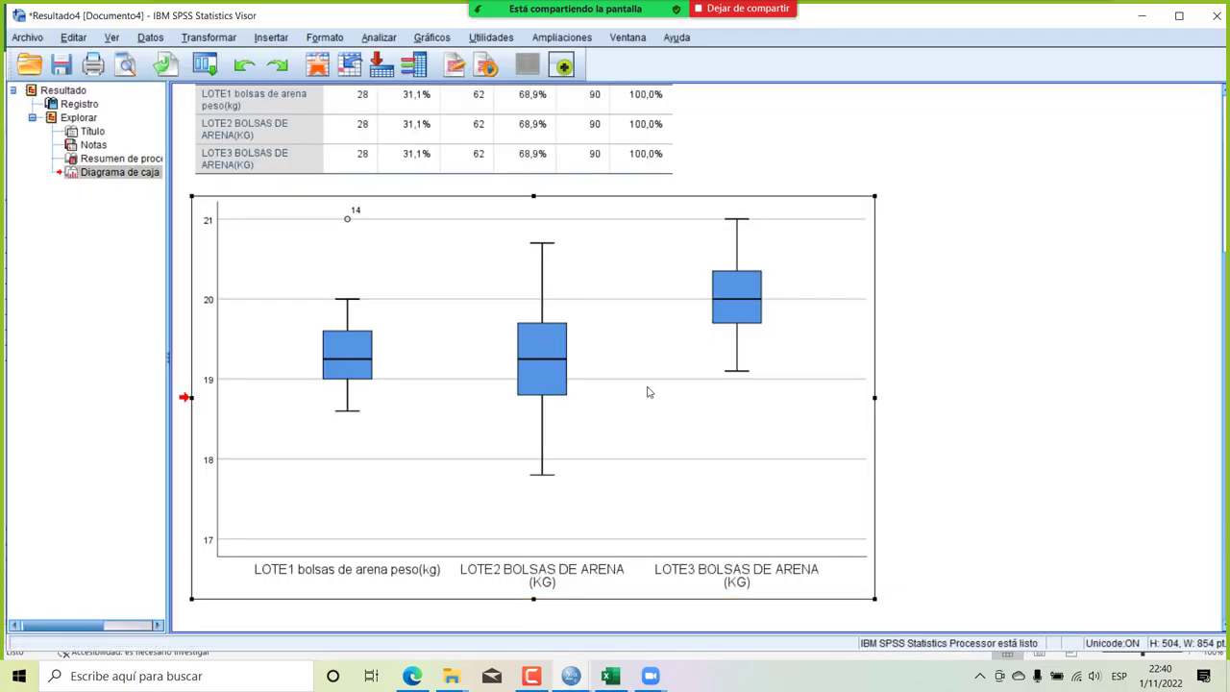
key(alt+Tab)
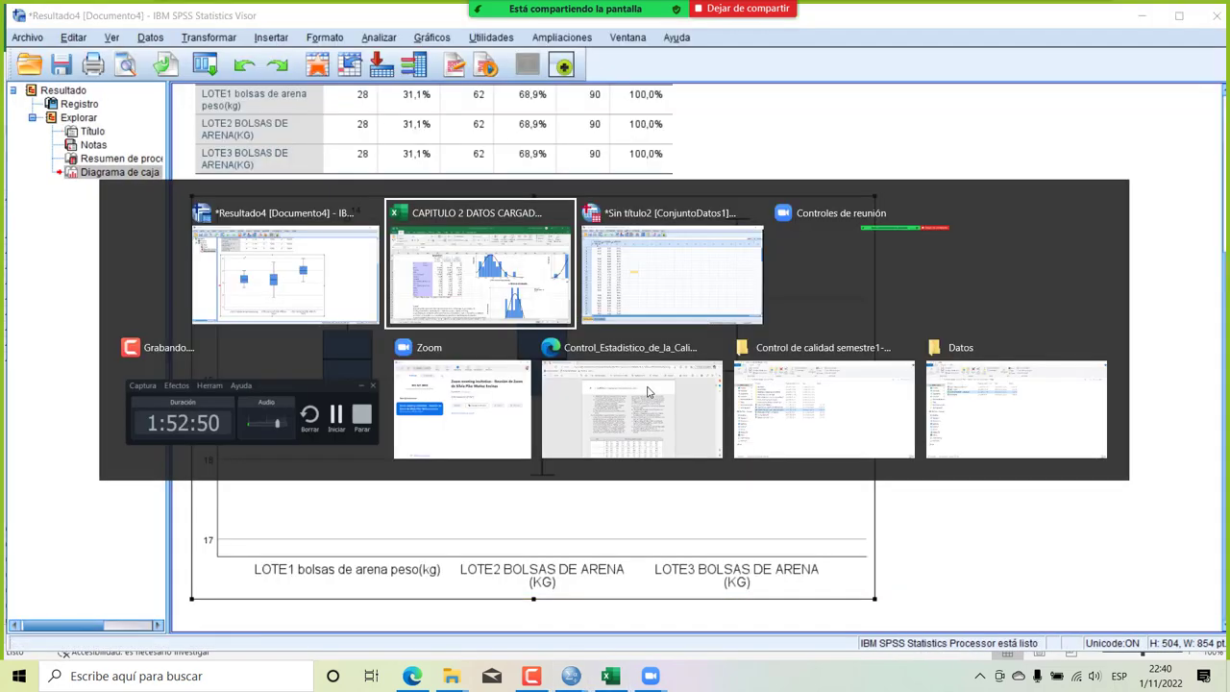
scroll(721, 418, right, 5)
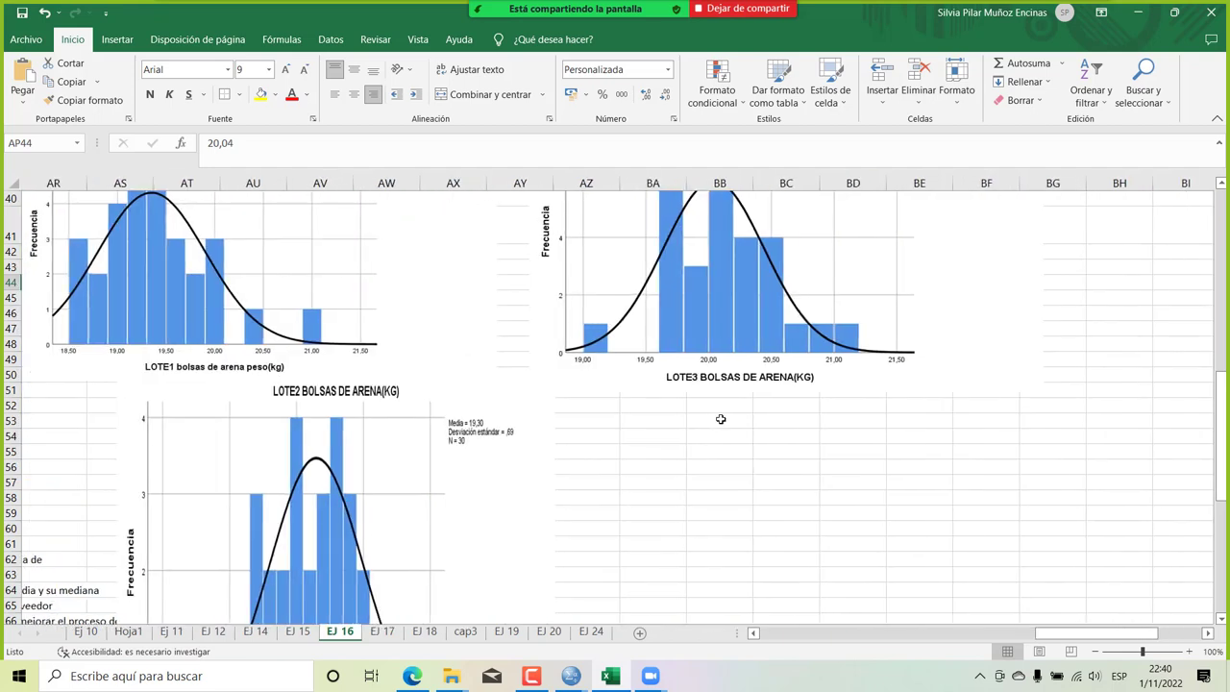
click(726, 430)
key(ctrl+v)
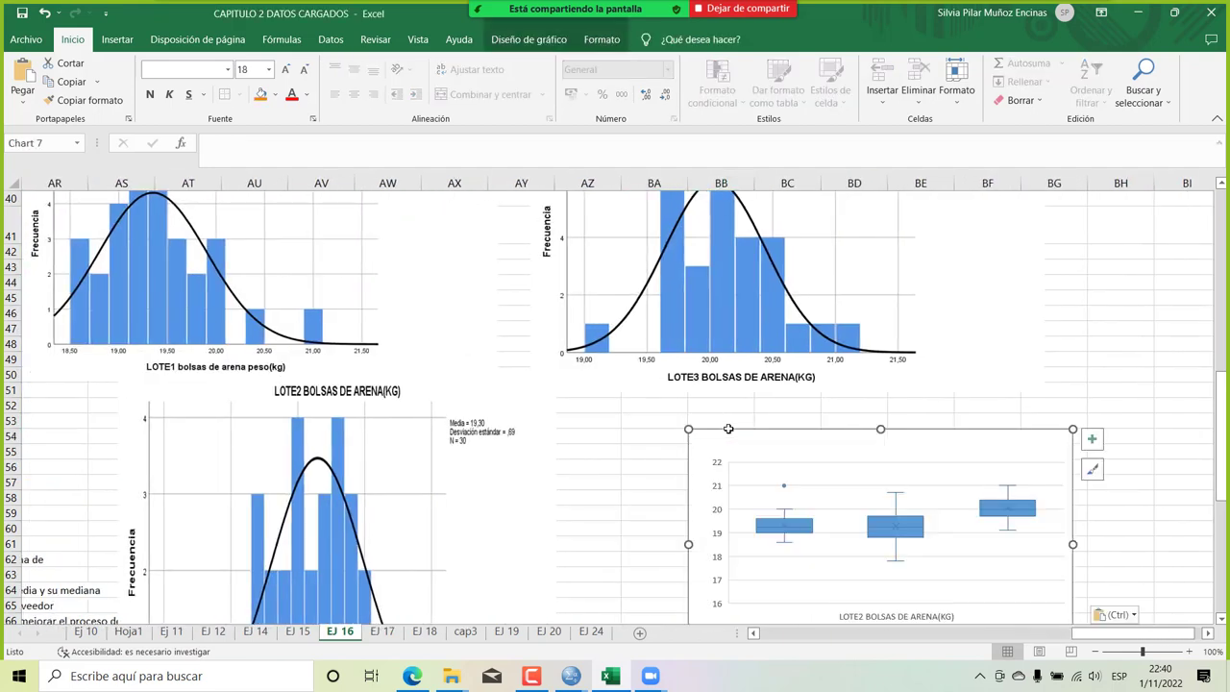
click(1112, 613)
click(1154, 598)
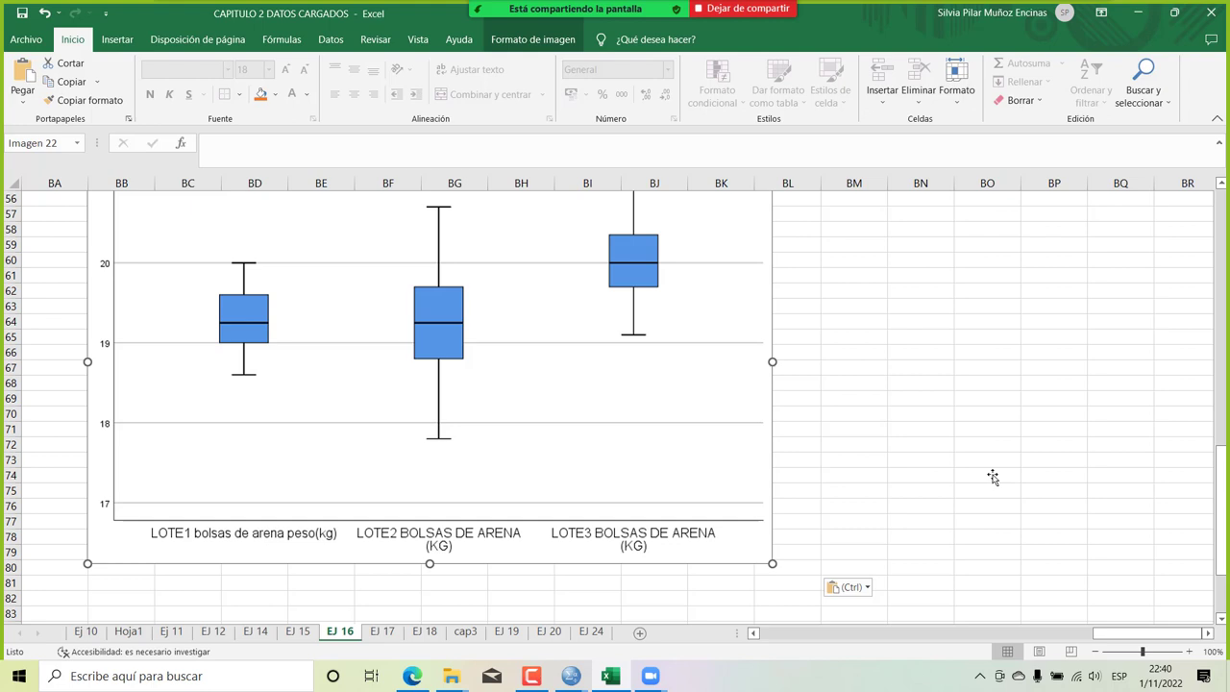
Compare the pasted boxplots with the histograms of the three lots on sheet EJ 16.
scroll(951, 475, up, 1)
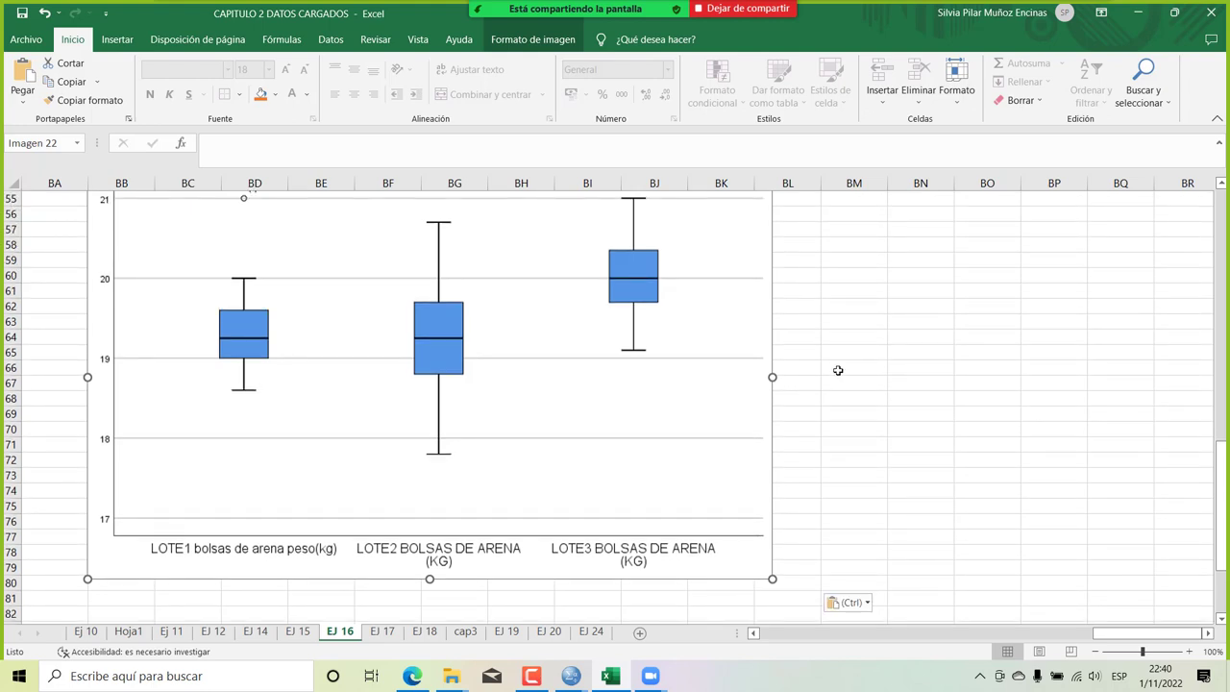
scroll(838, 370, up, 6)
scroll(838, 370, left, 5)
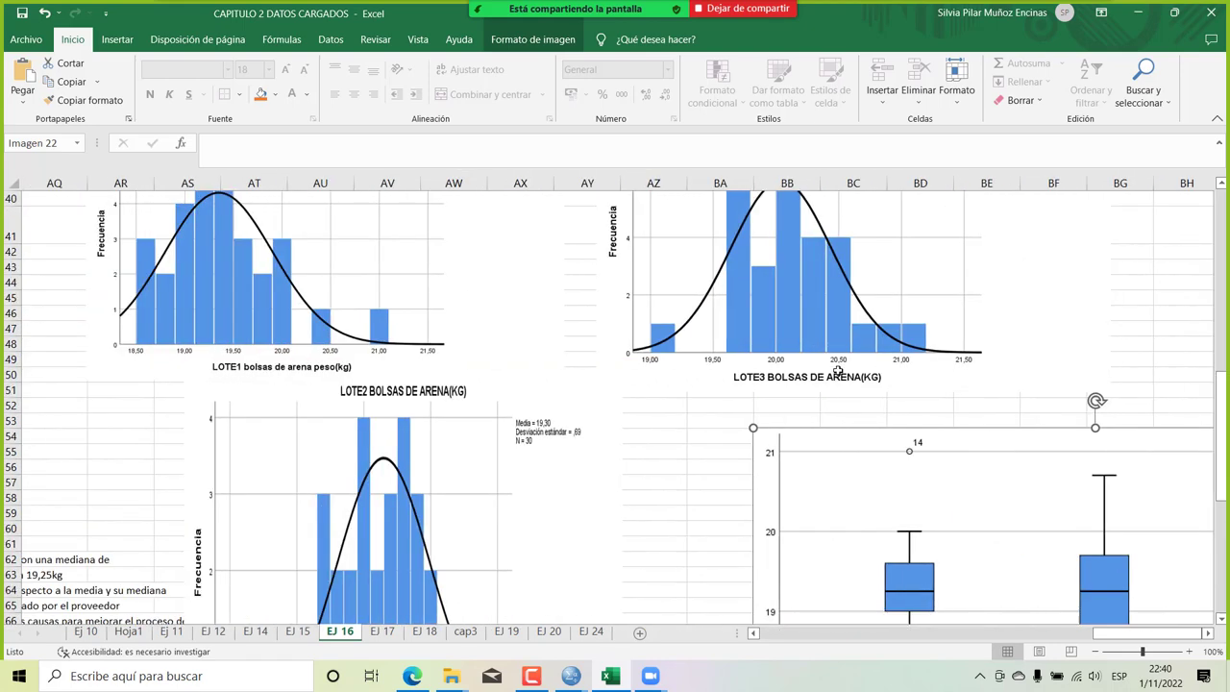
scroll(838, 370, up, 4)
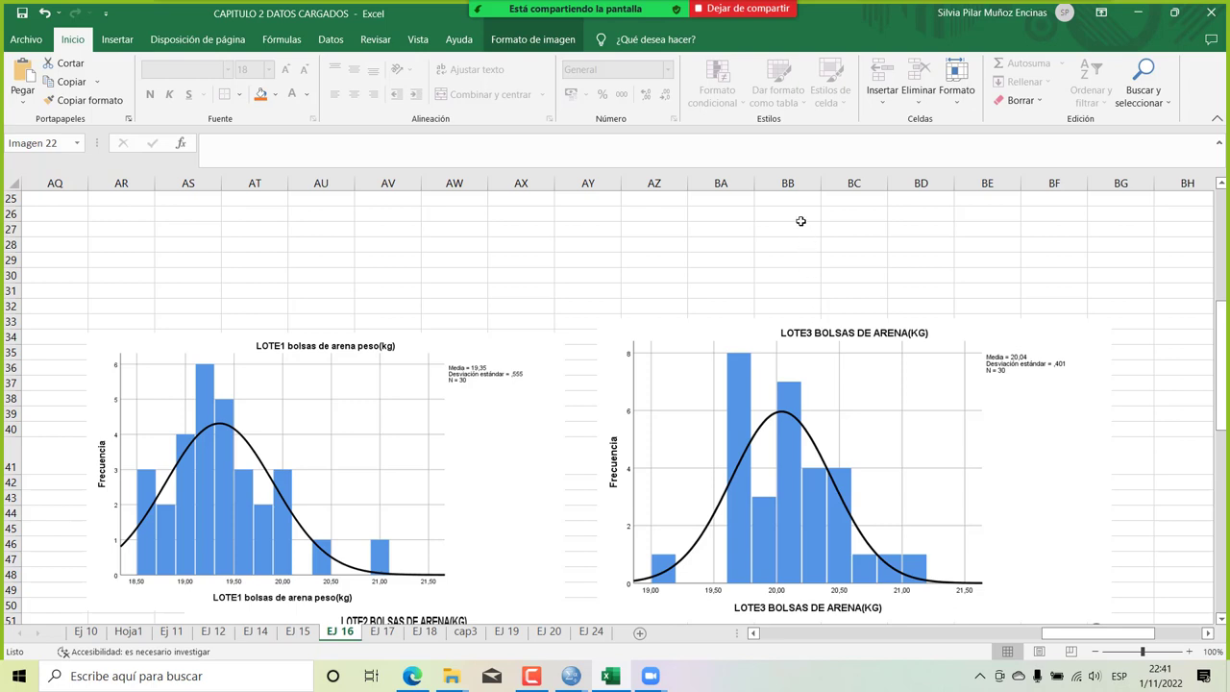
Stop sharing the screen in the Zoom meeting and pause the screen recording.
mouse_move(673, 9)
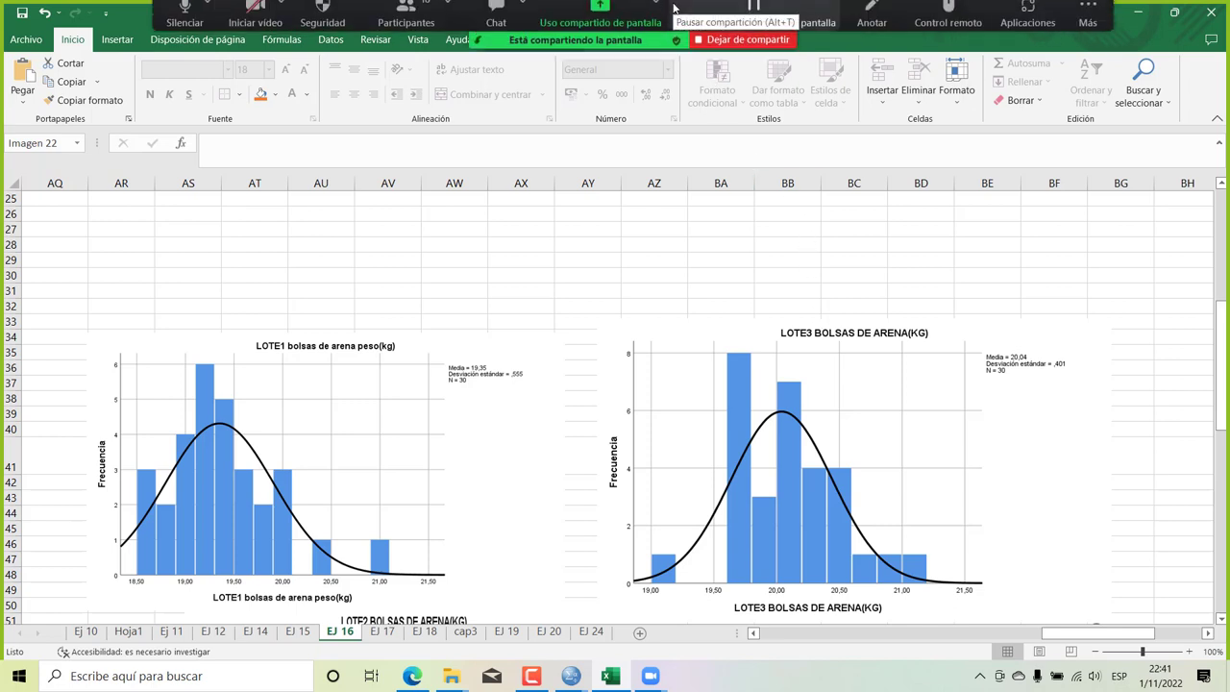
click(713, 56)
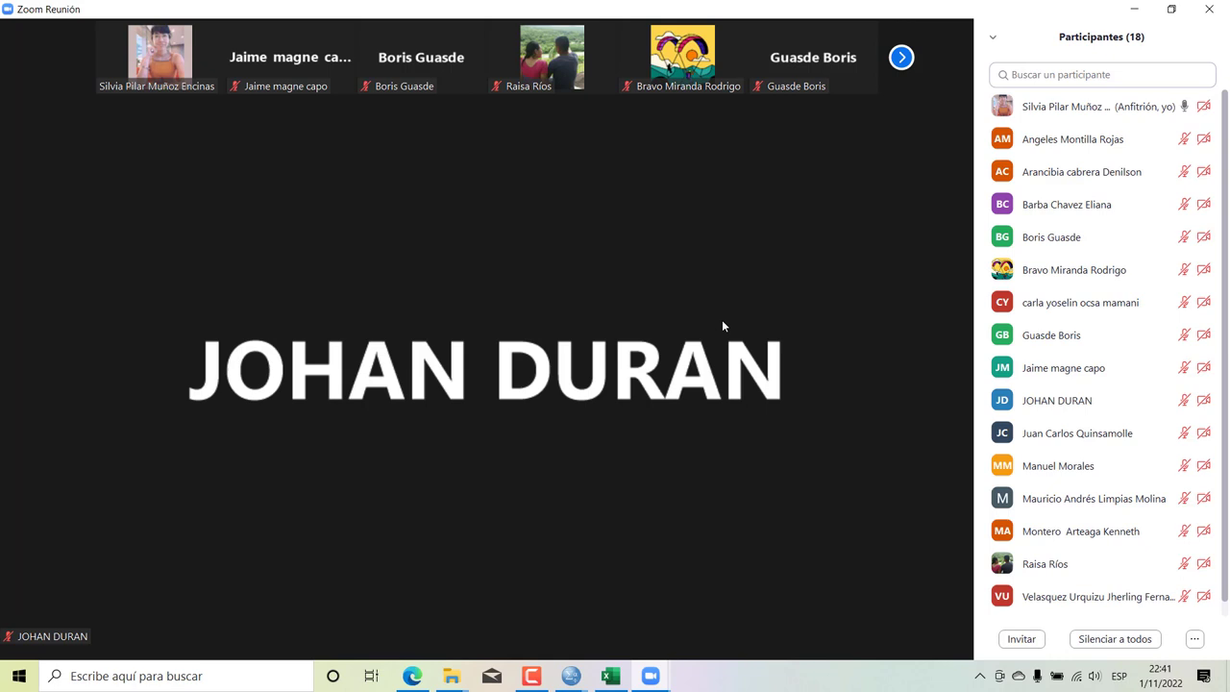
click(531, 676)
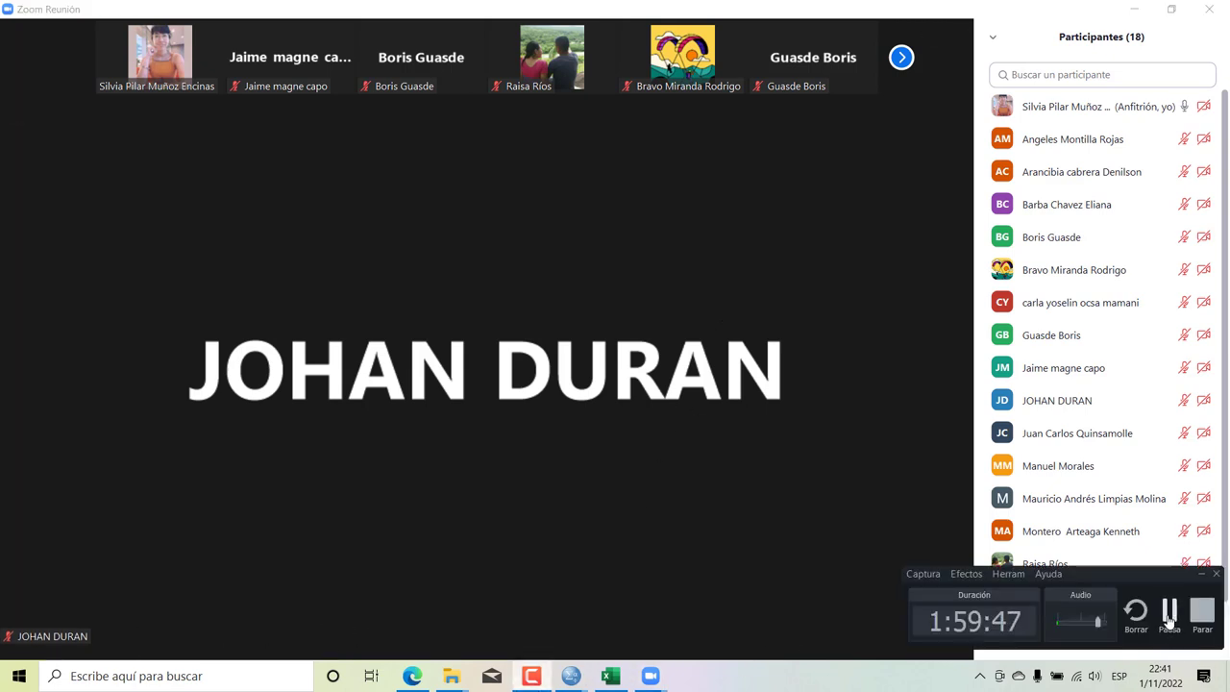
click(1169, 612)
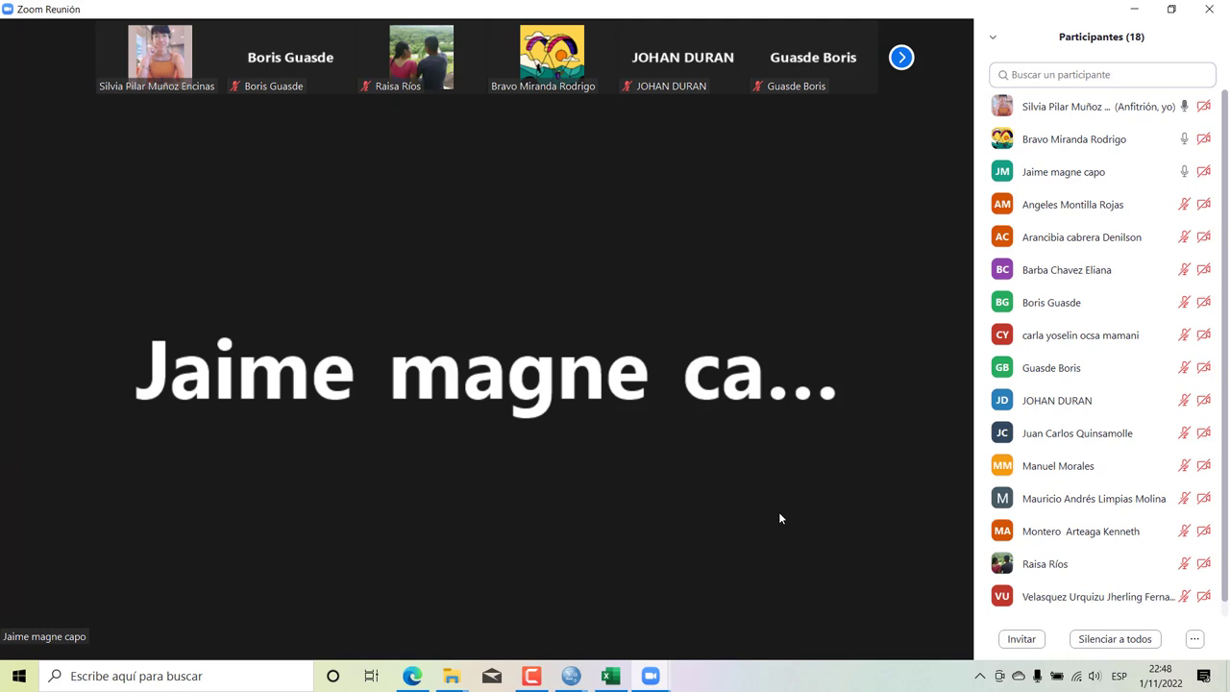
Share the entire screen with the participants of the Zoom meeting.
mouse_move(639, 525)
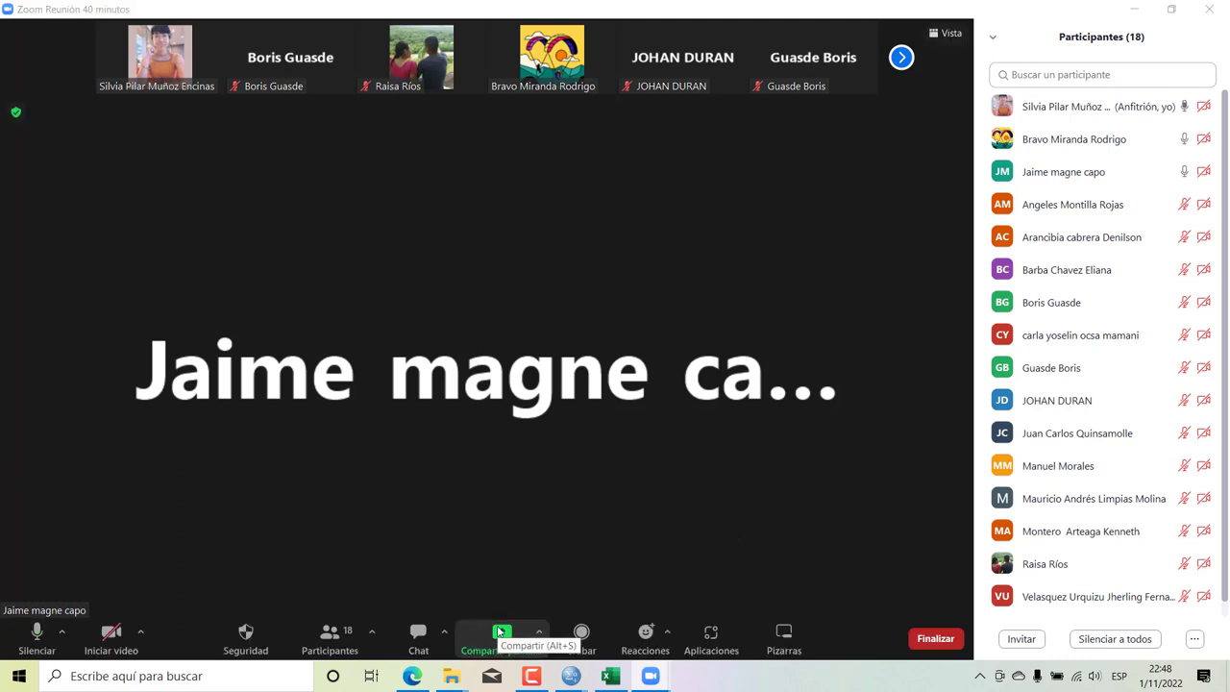
click(498, 631)
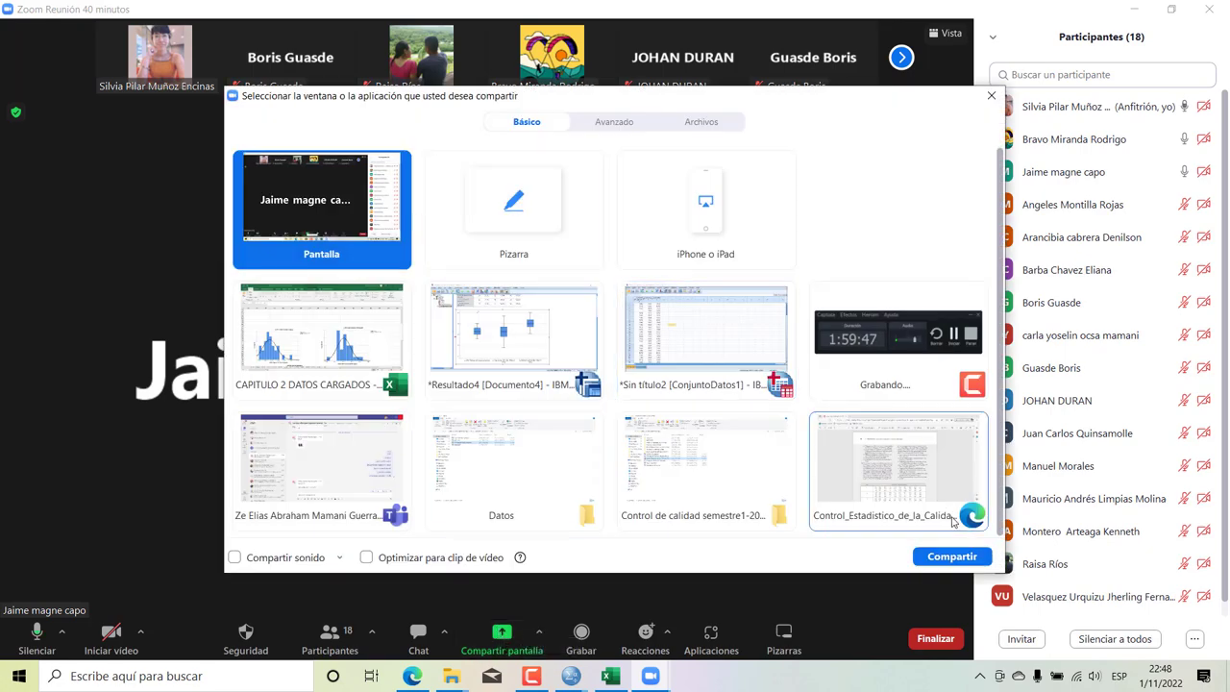
click(951, 557)
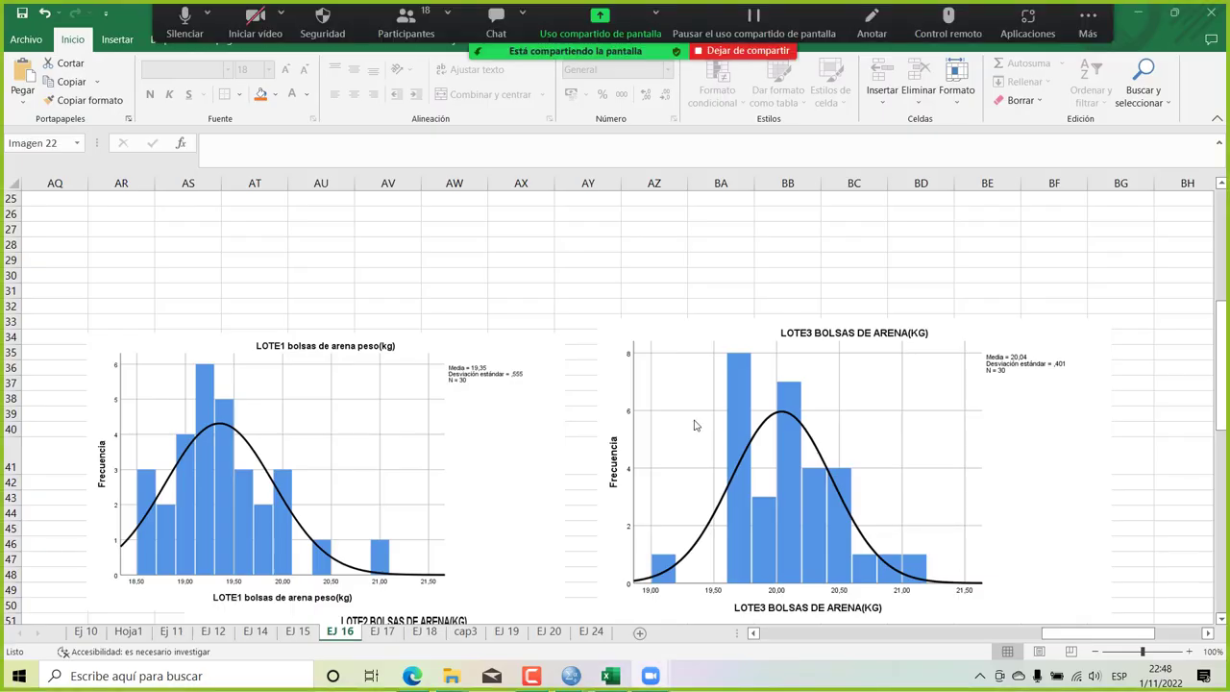
In an empty area of sheet EJ 16, enter dia in CZ29 and dia2 in CZ30, and fill the series to CZ41.
scroll(695, 425, right, 10)
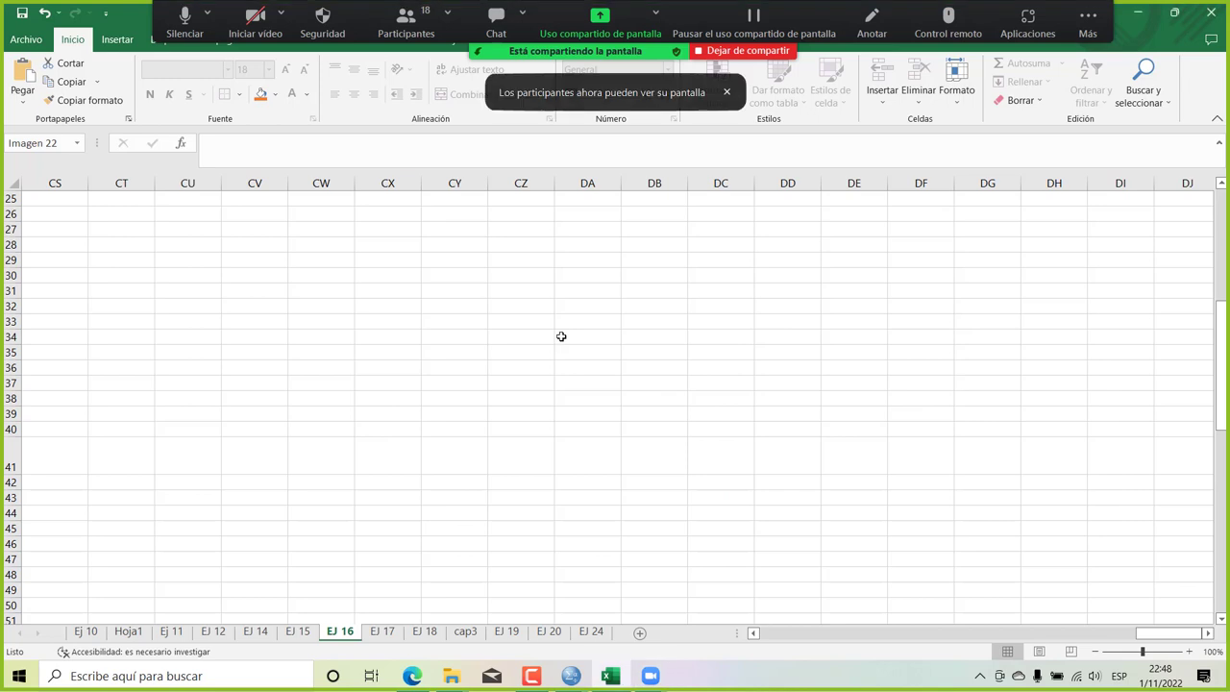
click(533, 263)
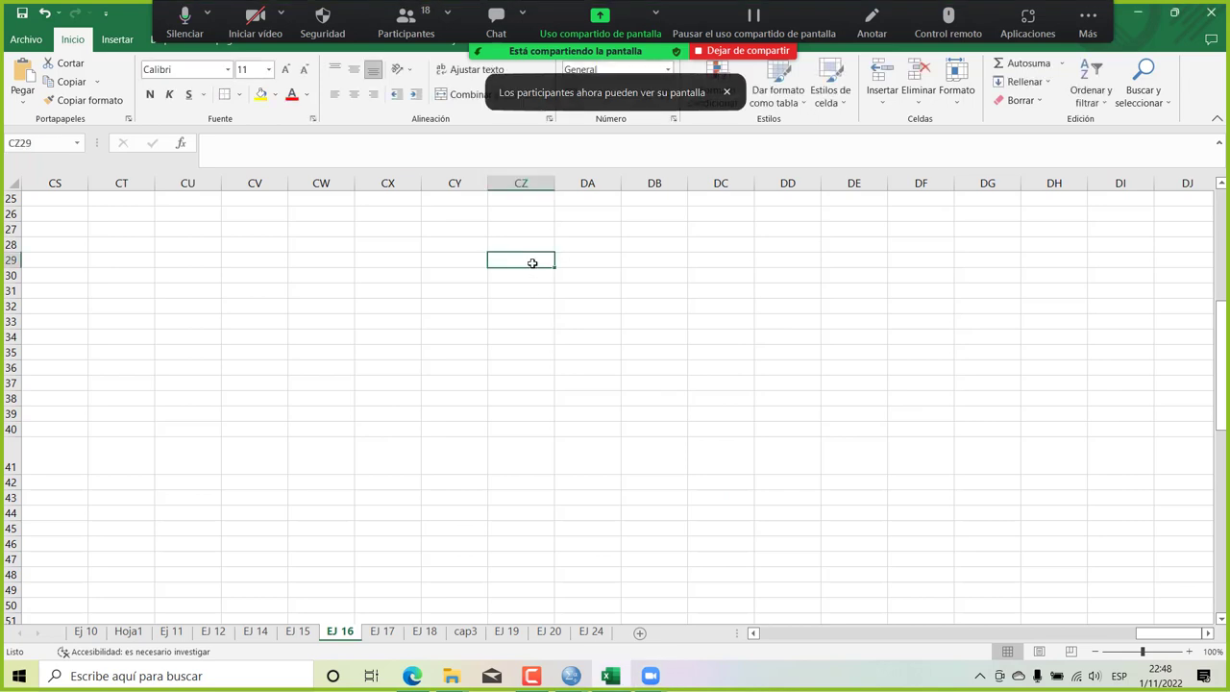
text(dia)
key(Return)
text(dia)
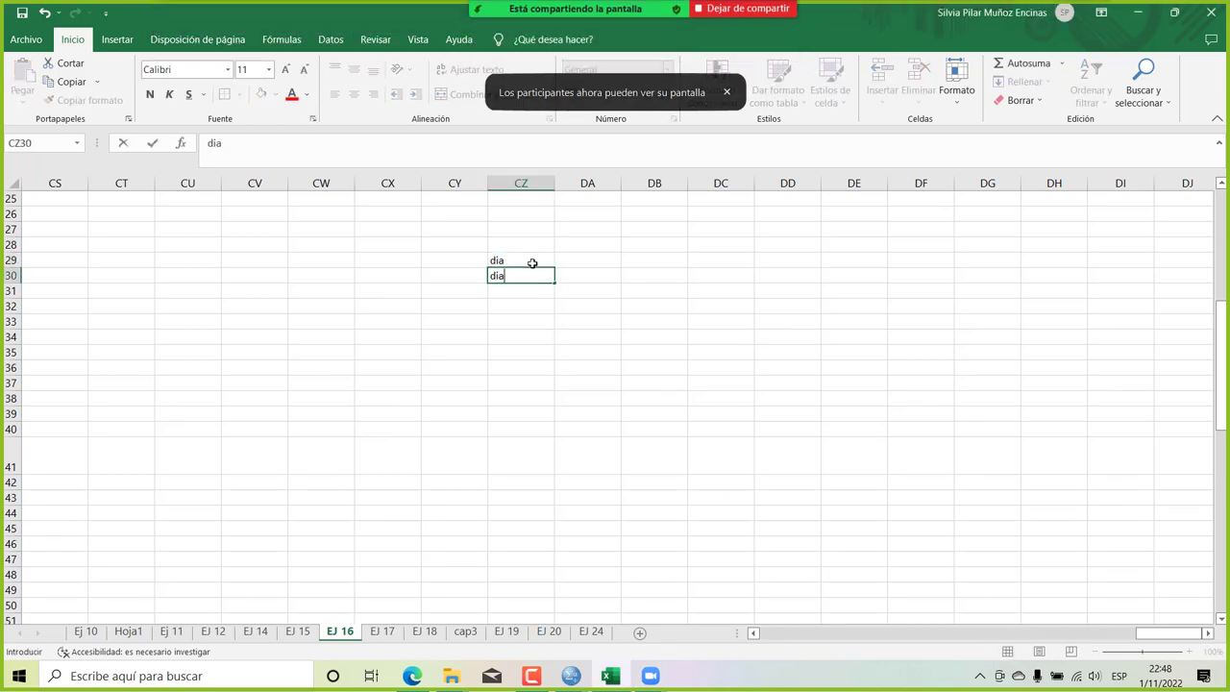
text(2)
key(Return)
click(526, 259)
key(shift+Down)
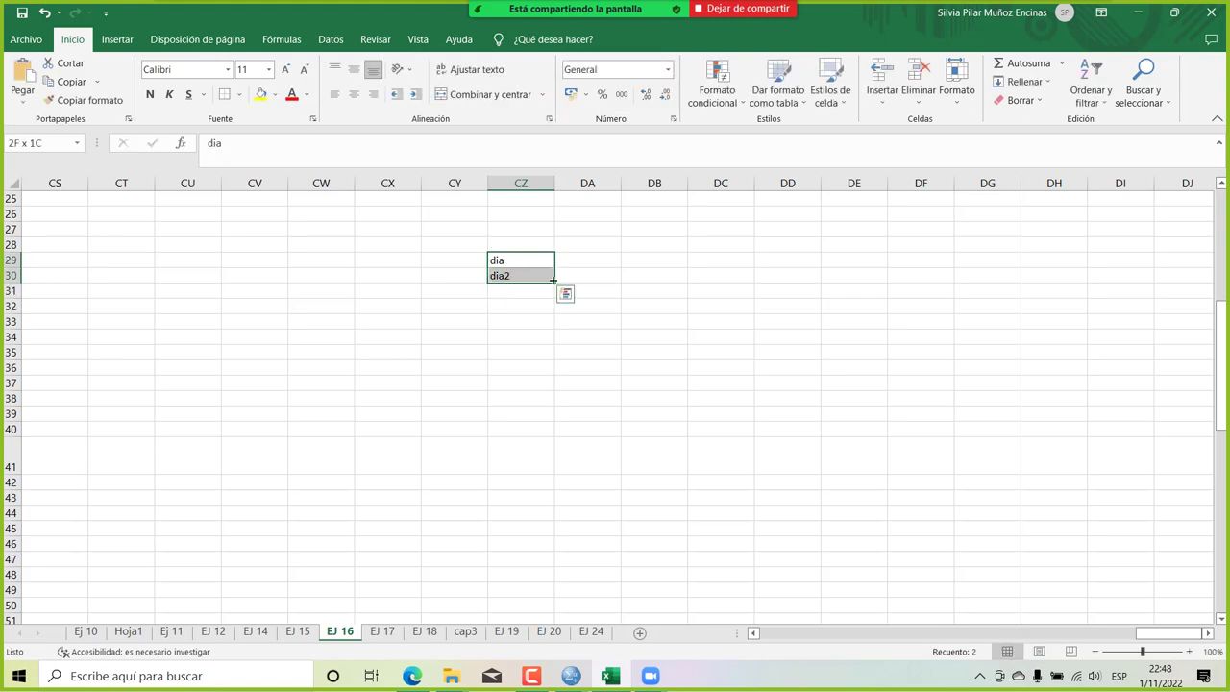
drag(548, 276, 547, 462)
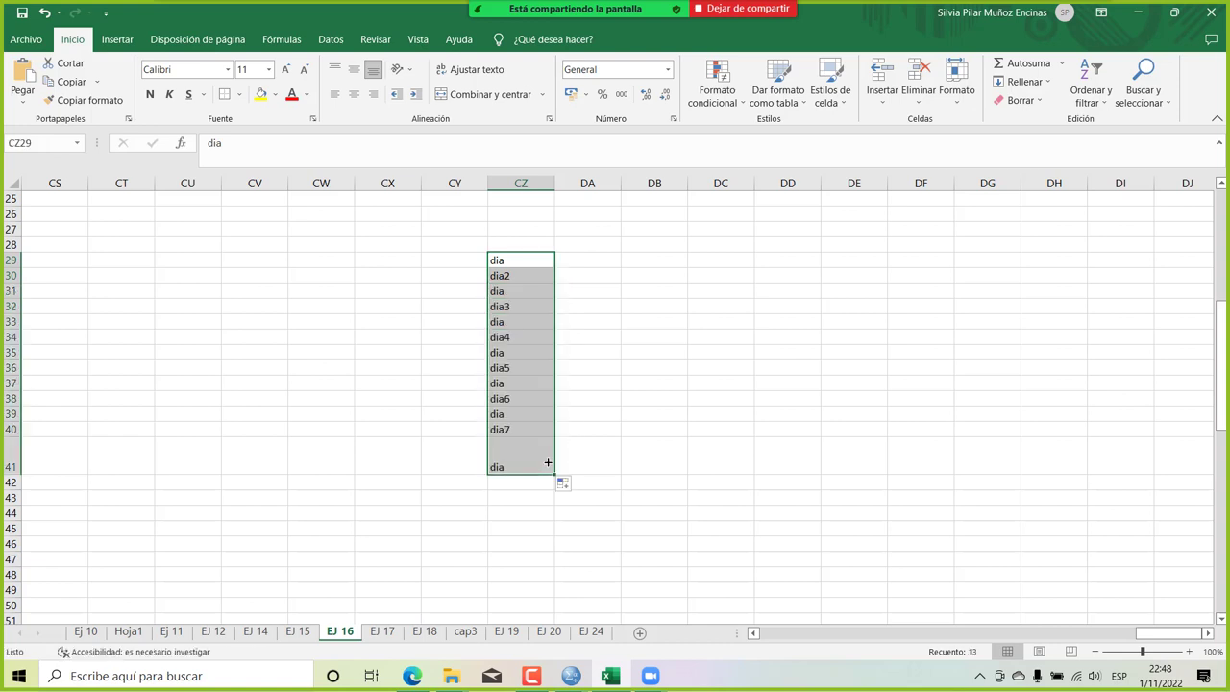
Change CZ41 to dia8 and enter dia10 in CZ42.
click(537, 462)
double_click(537, 462)
text(8)
key(Return)
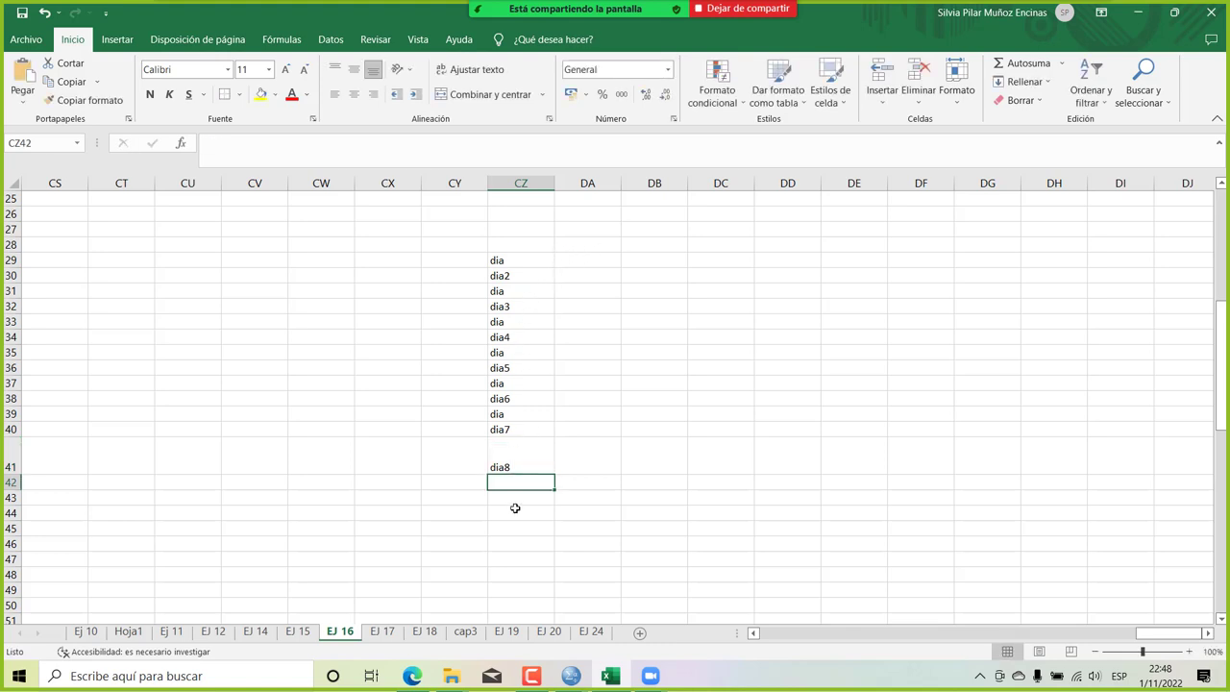
text(dia10)
key(Return)
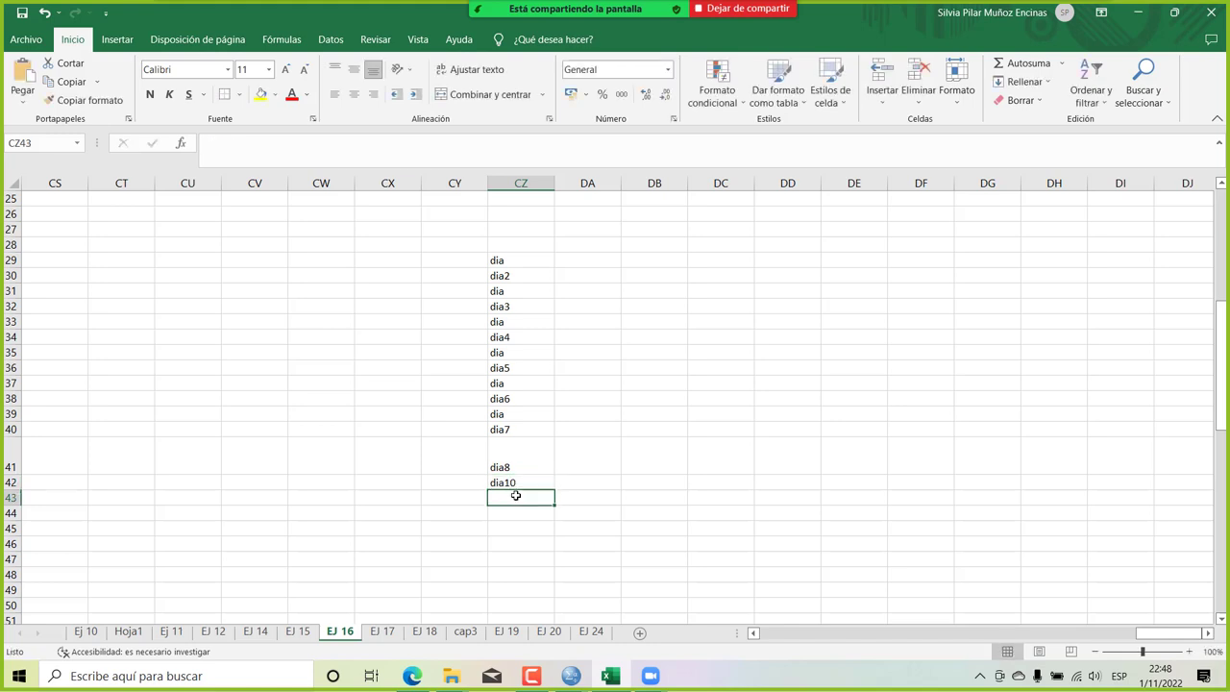
Enter the sample values 3,5 in DA29 and 3,6 in DA30.
click(585, 270)
click(583, 261)
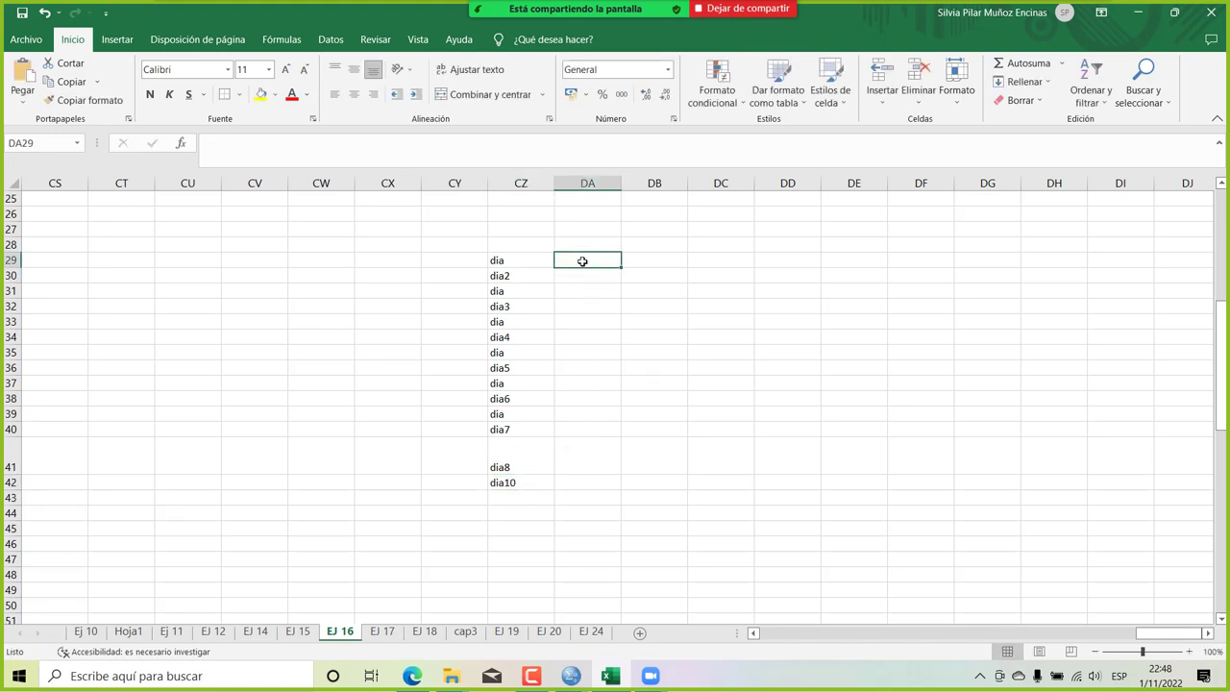
text(3,5)
key(Return)
text(3,6)
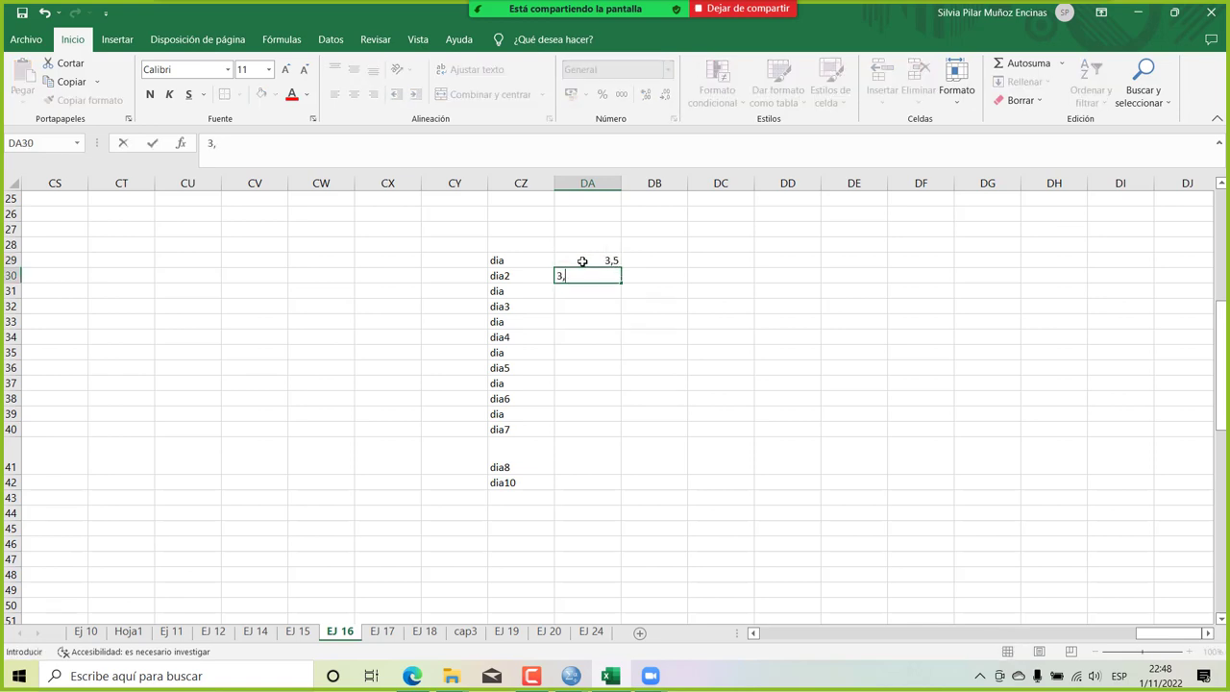
key(Return)
Enter the column headers muestra1, muestra tarde and meustra noche in DA28:DC28.
click(589, 250)
text(muestra1)
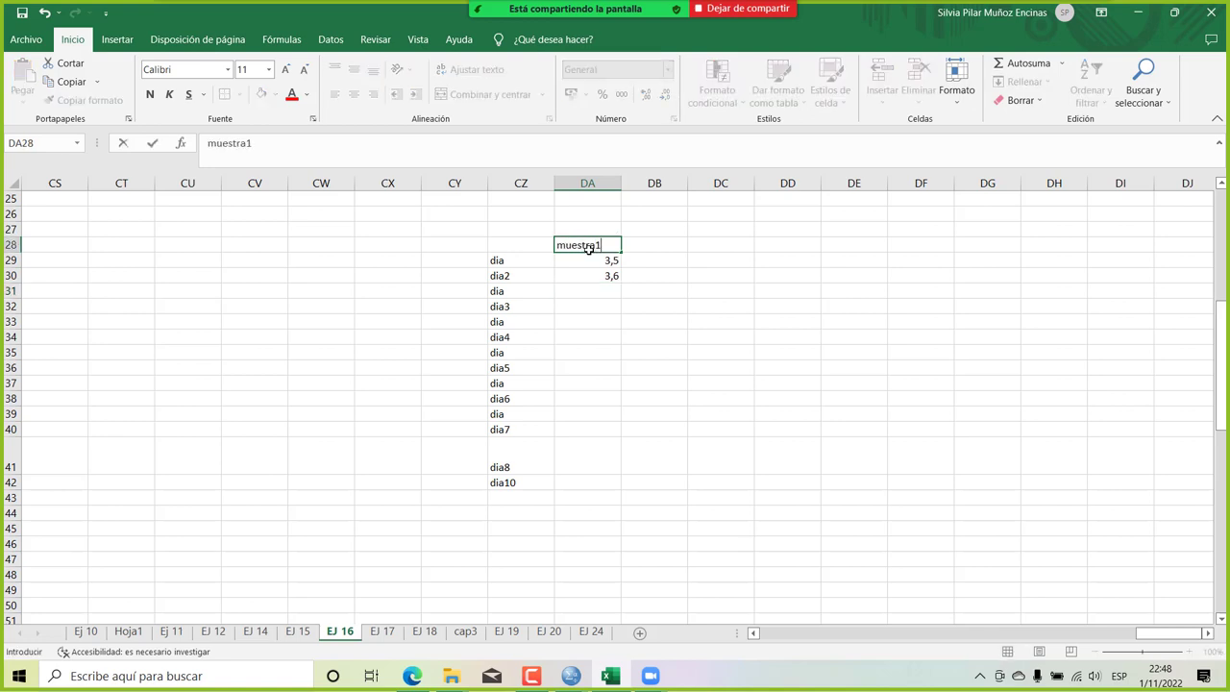
key(Tab)
text(mue)
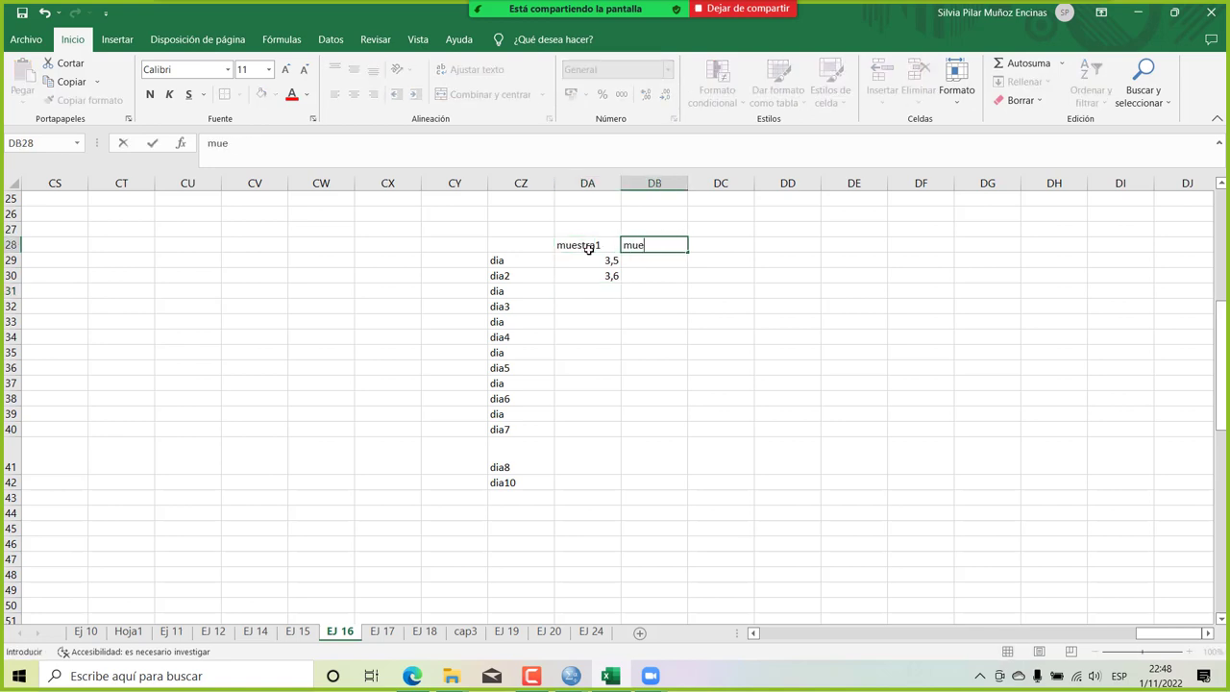
text(stra tarde)
key(Tab)
text(meustra noche)
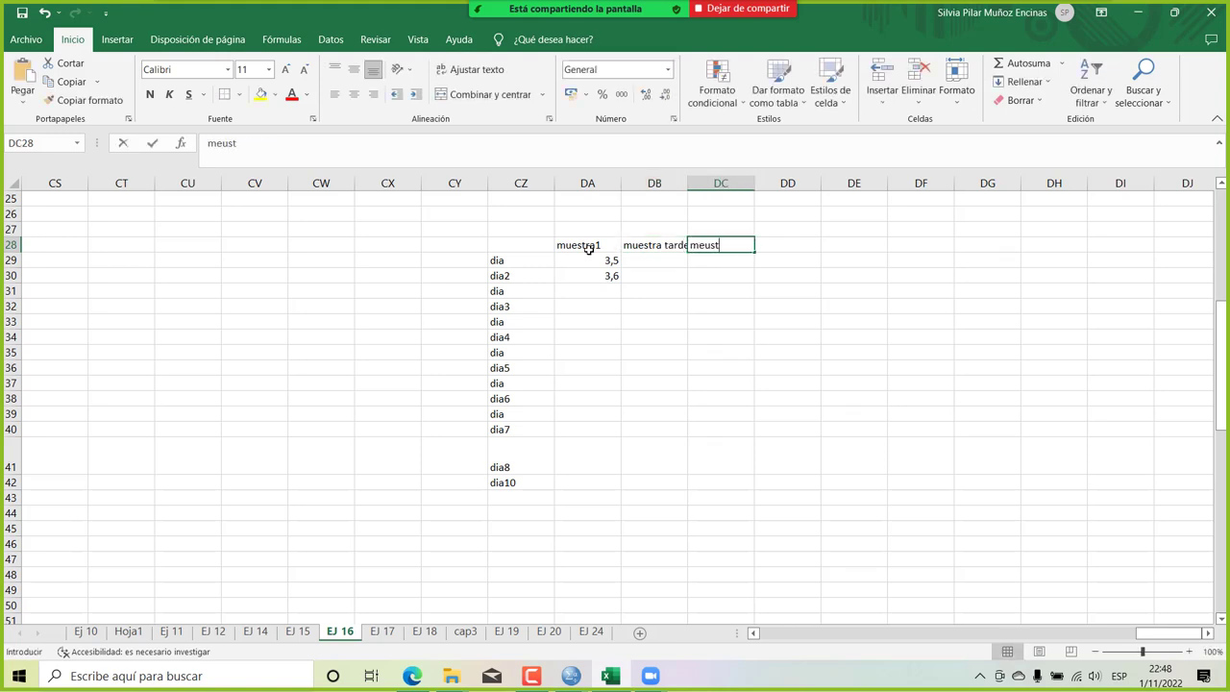
key(Return)
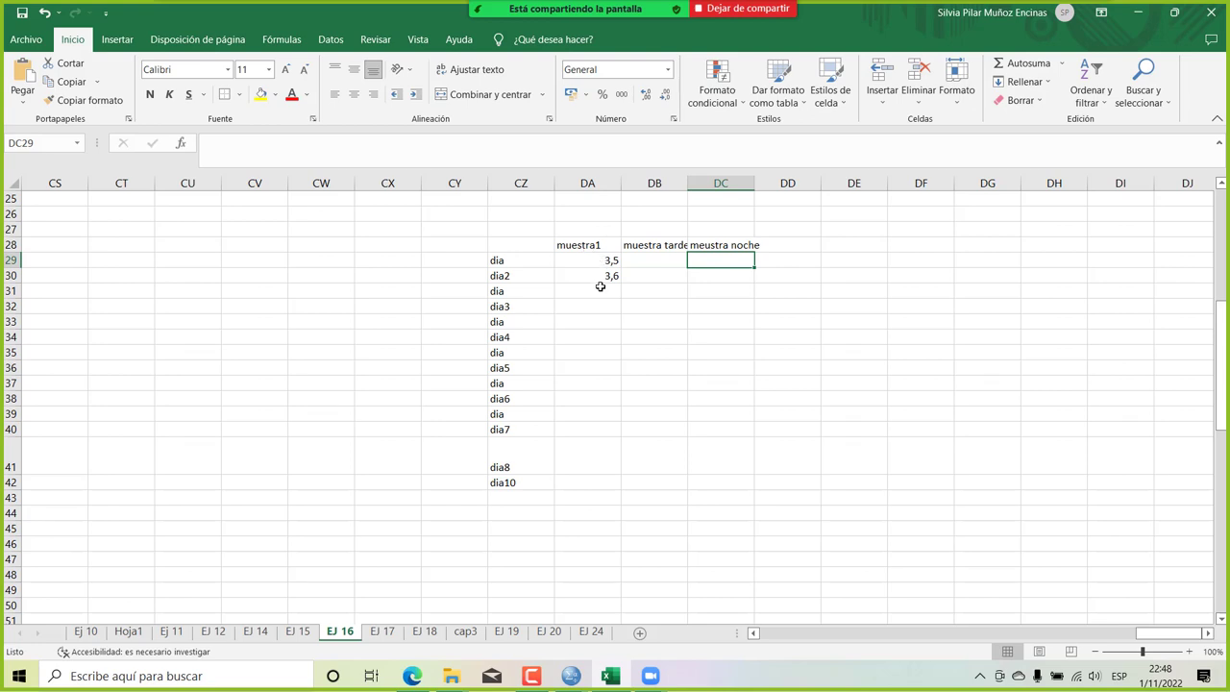
Examine the layout of the sample table by selecting its sample columns and the whole range CZ29:DC42.
click(600, 288)
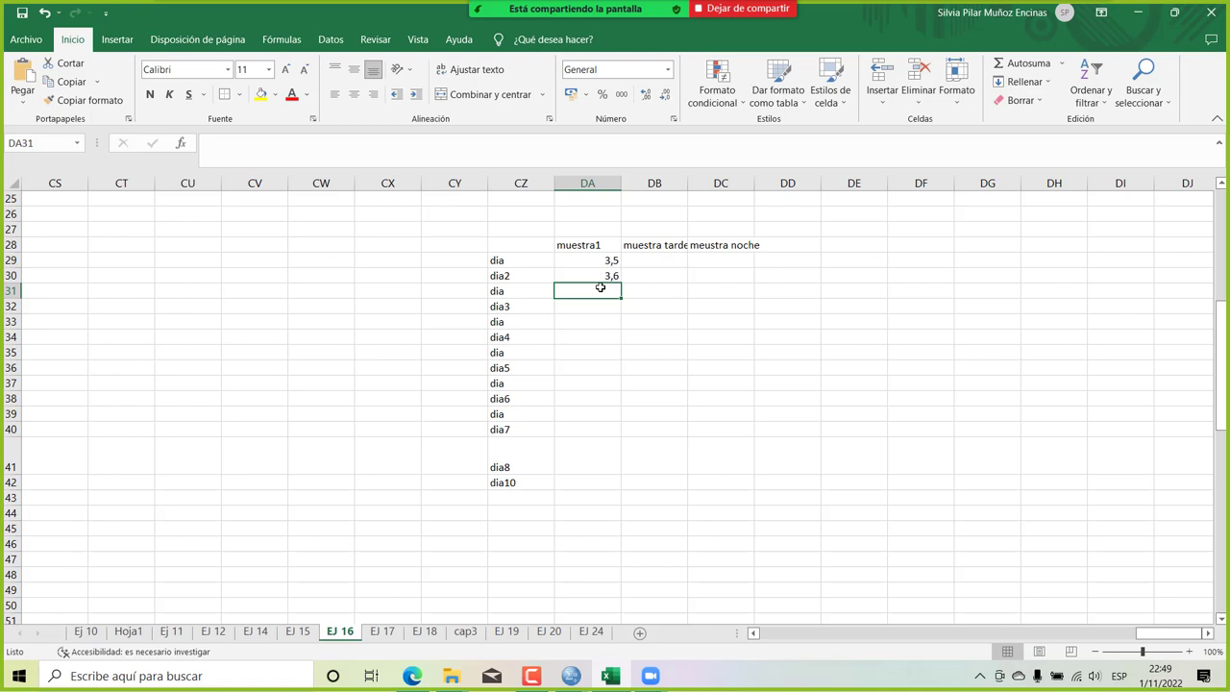
key(Up)
key(Up)
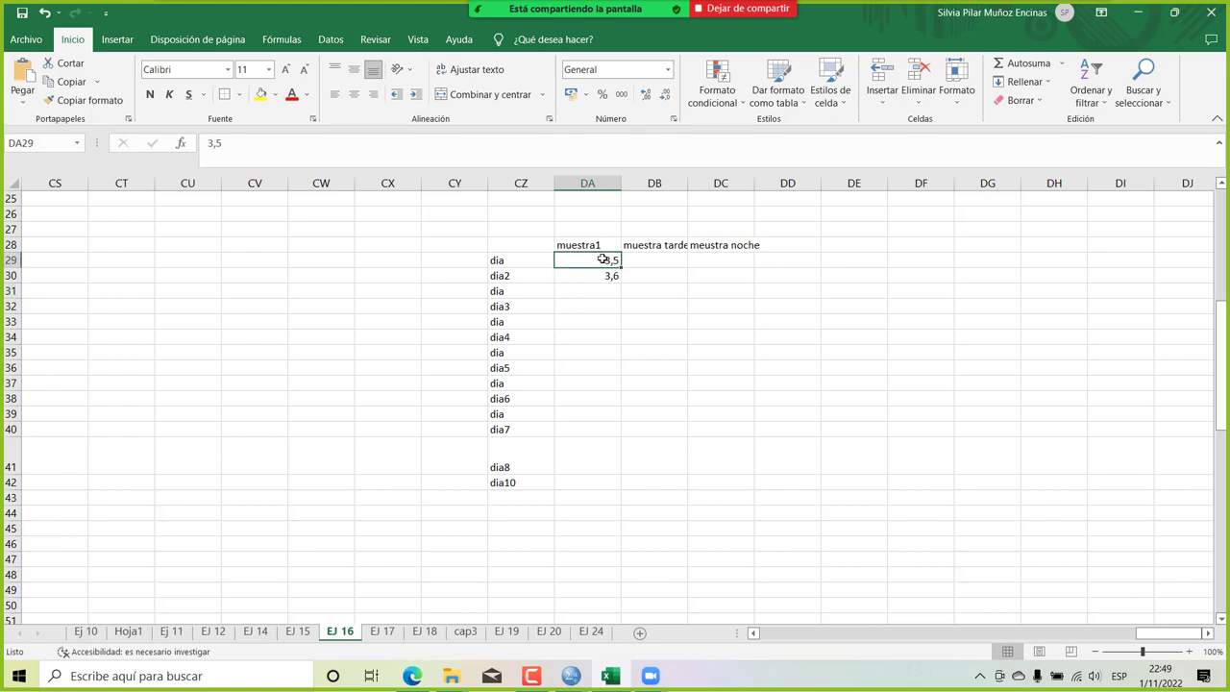
drag(603, 259, 596, 429)
drag(659, 257, 693, 416)
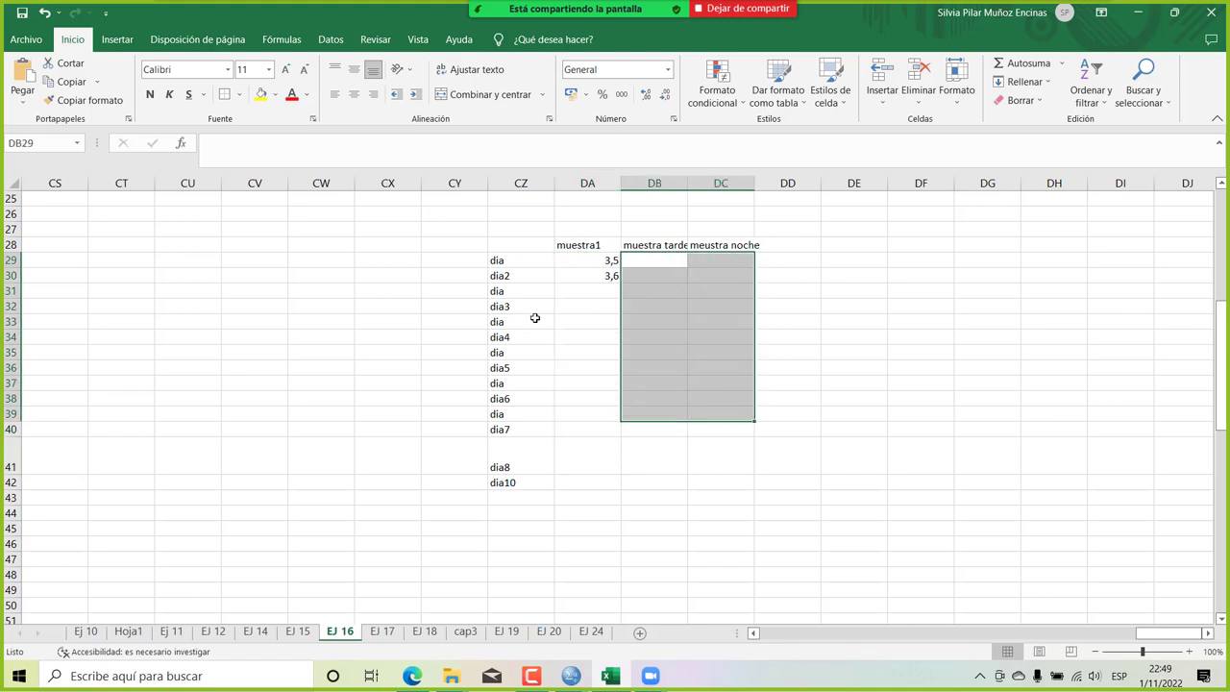
drag(497, 260, 741, 480)
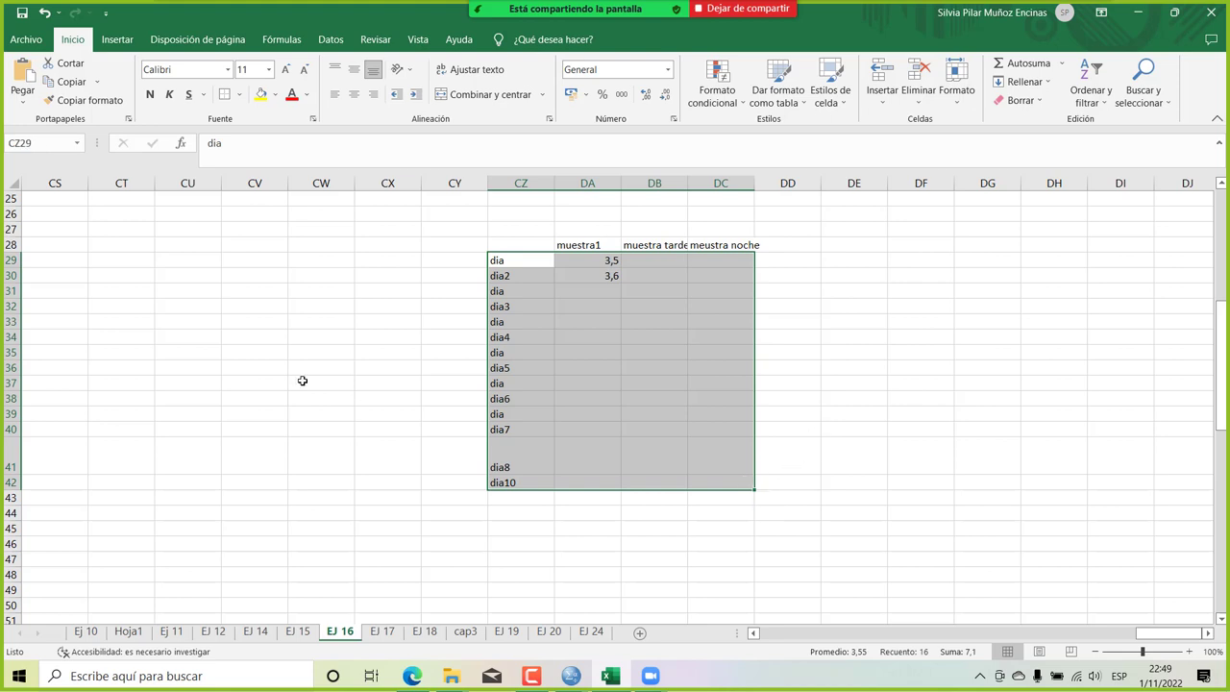
scroll(302, 381, left, 2)
scroll(302, 380, left, 2)
scroll(301, 380, left, 10)
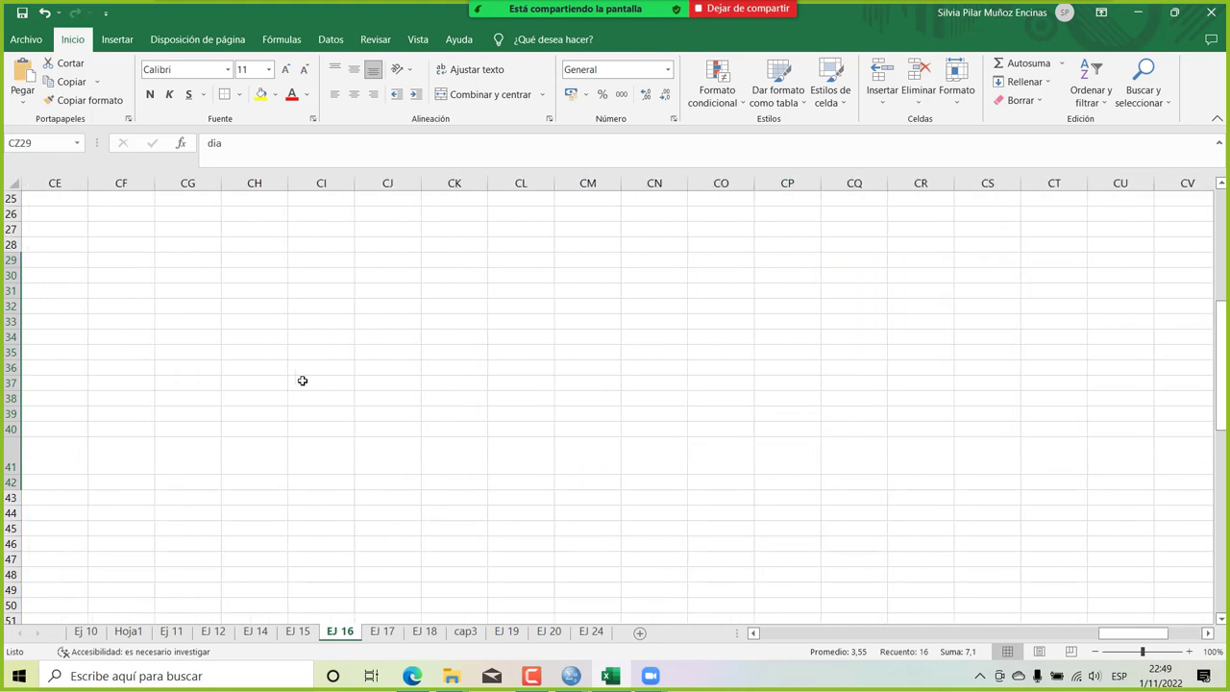
scroll(301, 381, right, 13)
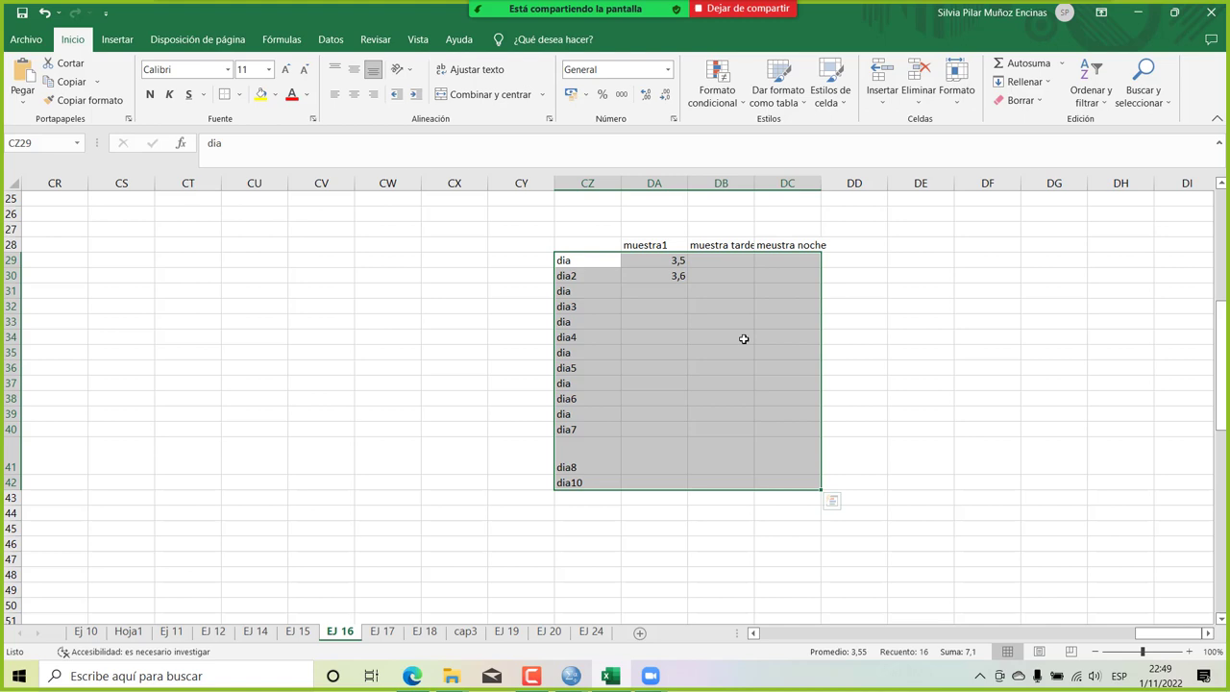
Rename the header in DA28 to muestras de la mañana and the one in DB28 to muestras de la tarde.
click(668, 244)
text(mu)
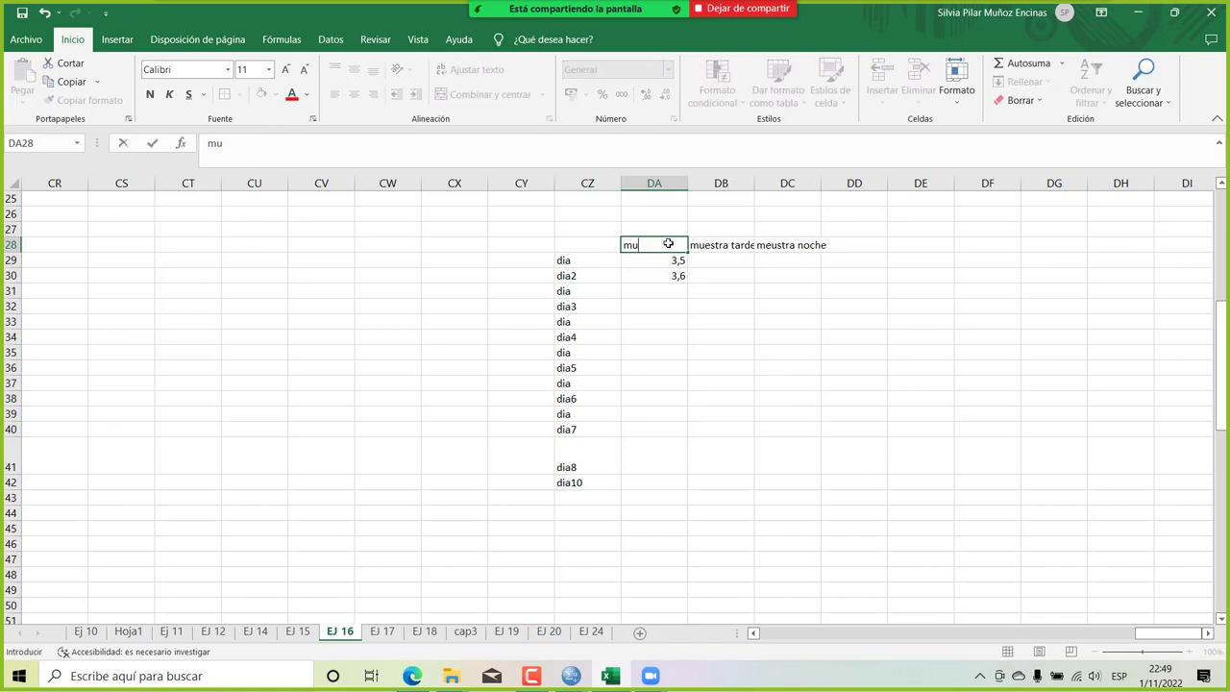
text(estras de la m)
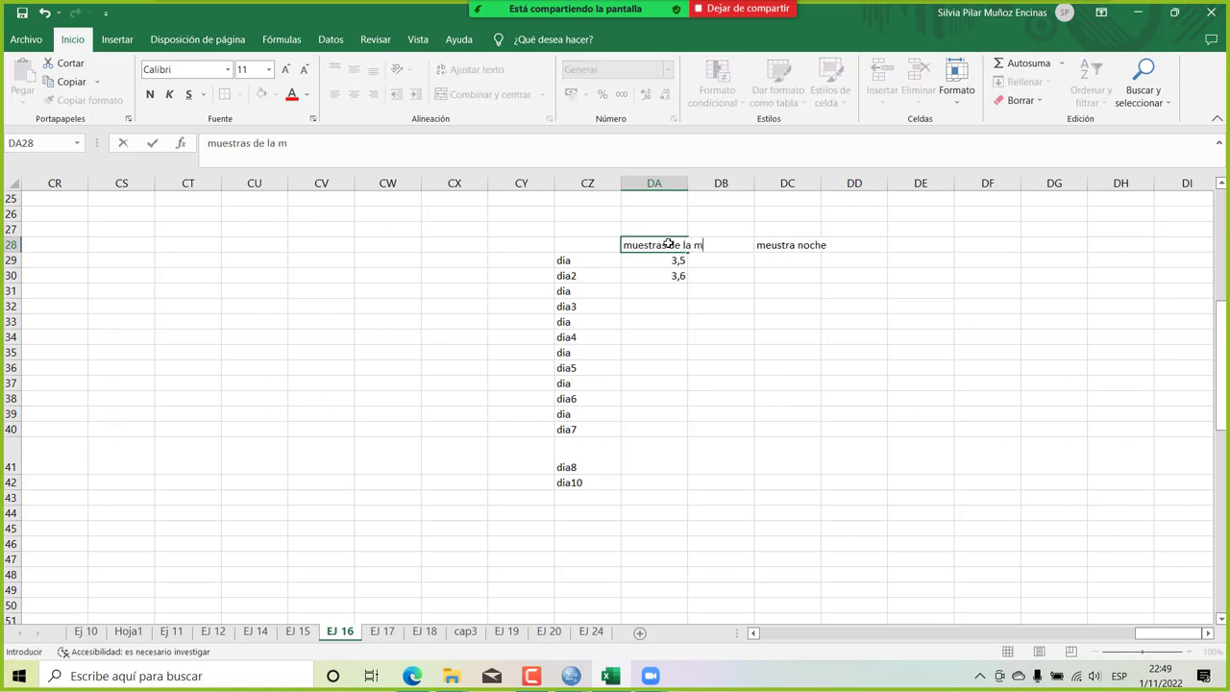
text(añana)
key(Tab)
text(mu)
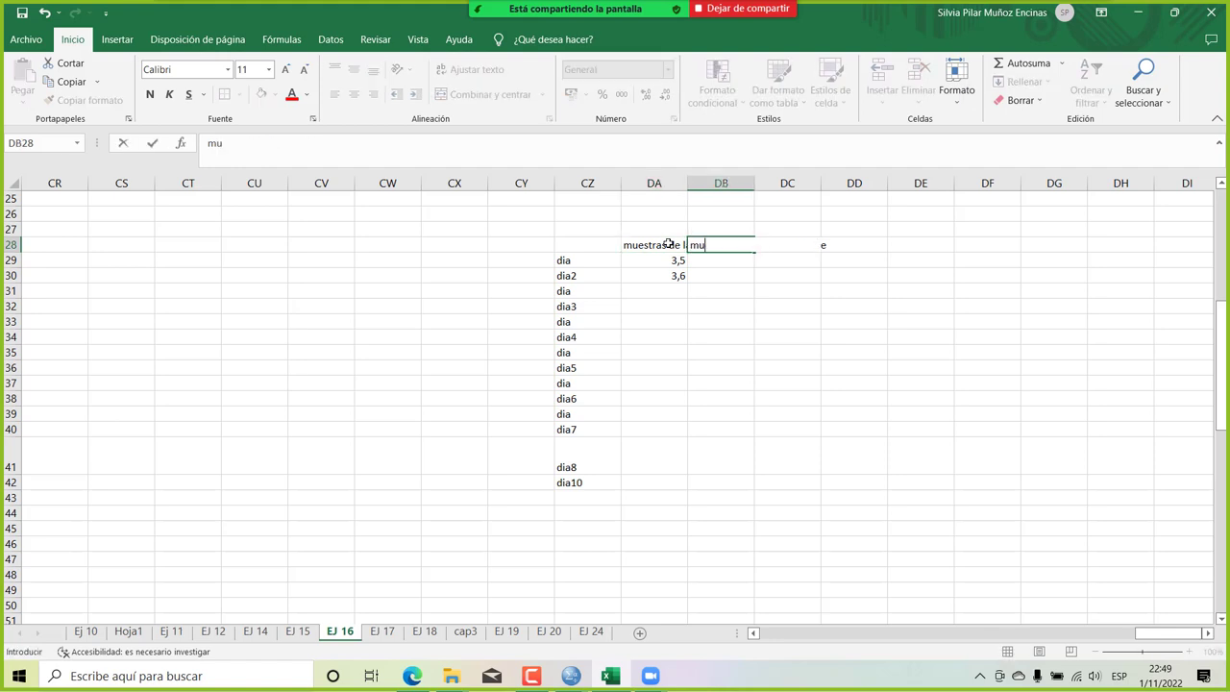
text(estras de la tarde)
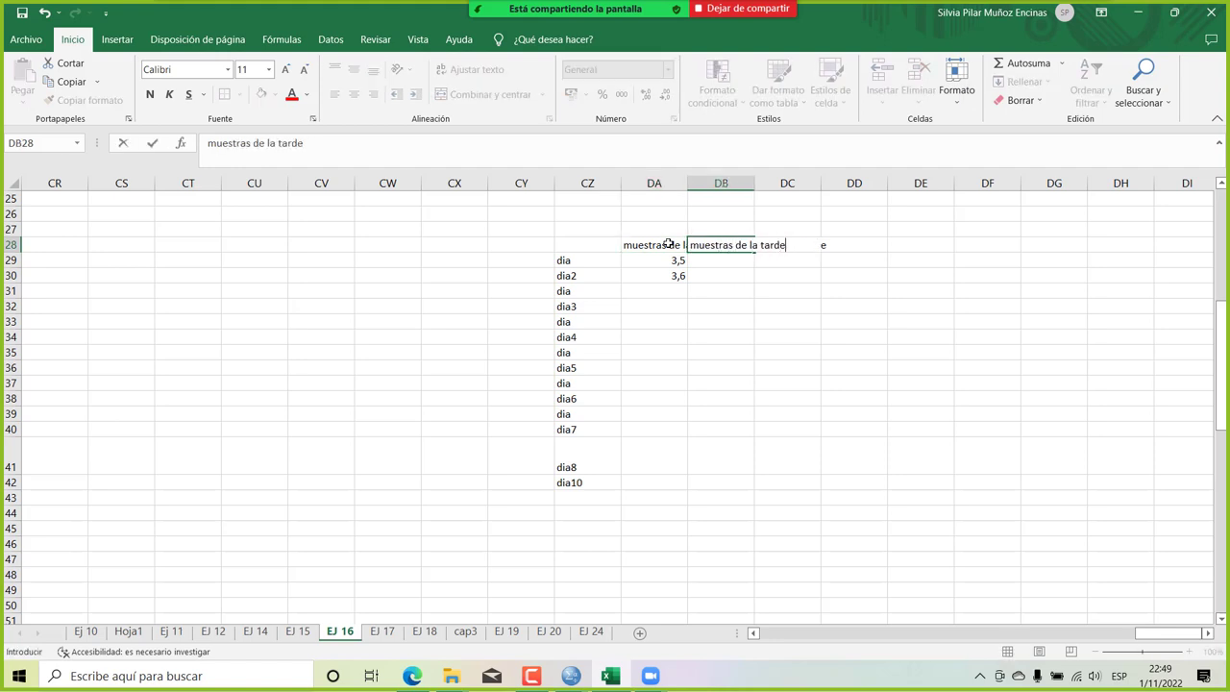
key(Return)
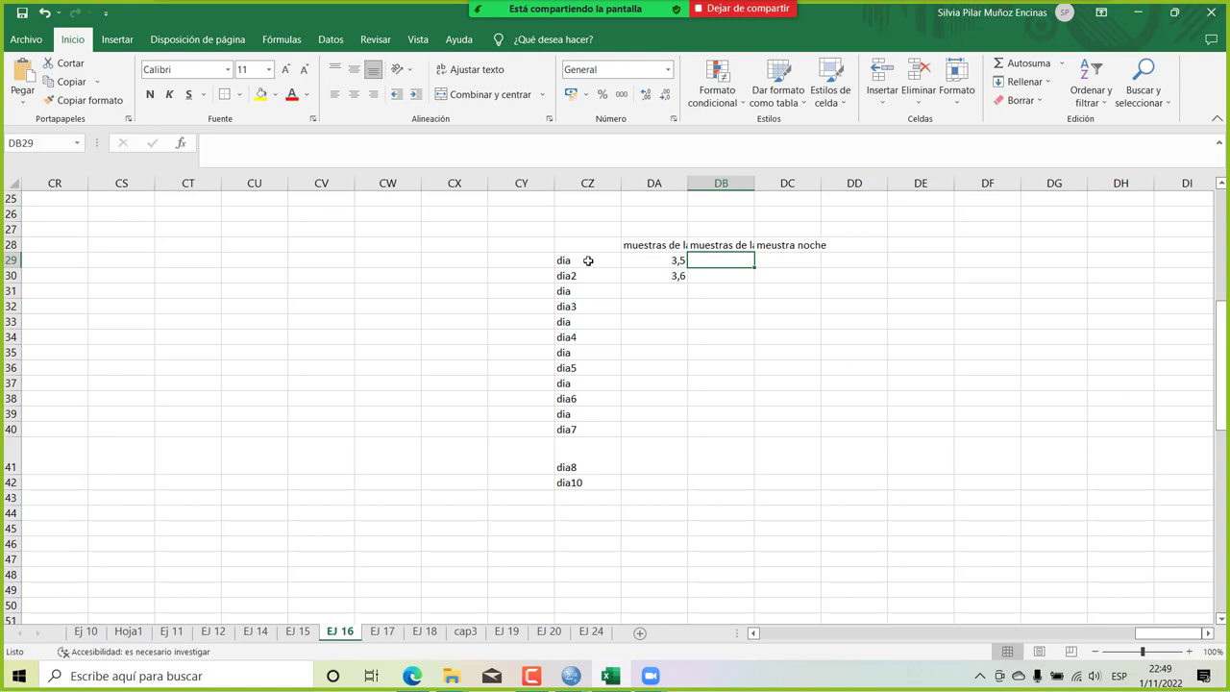
Fill the value 3,6 from DA30 down to DA42 in the morning samples column.
drag(639, 261, 724, 477)
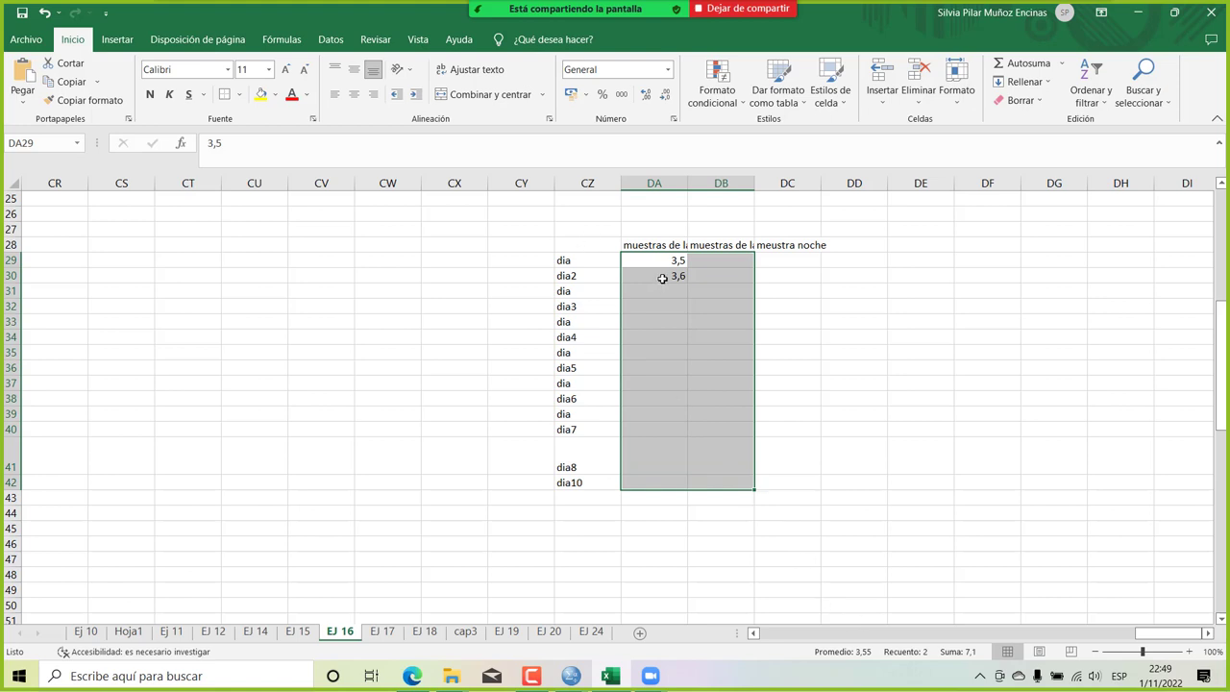
click(661, 276)
drag(688, 283, 696, 486)
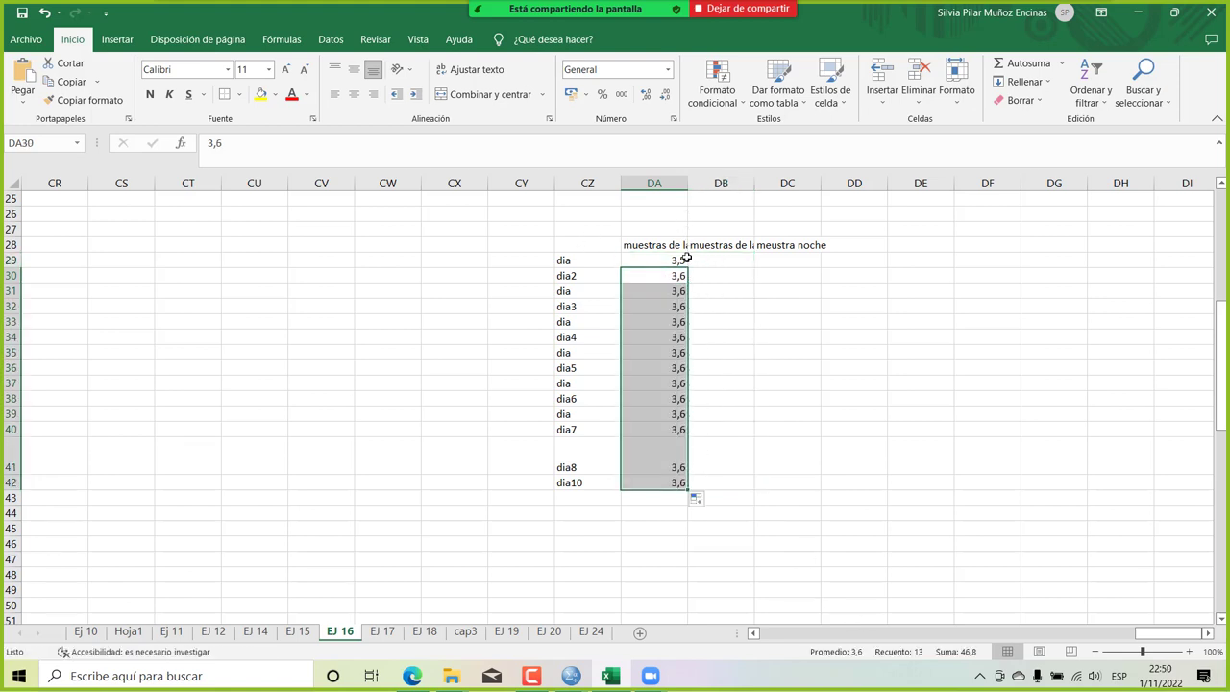
Fill 3,5 from DA29 through DB41 and on to DB42, and check the count of samples in DA29:DB42.
click(686, 259)
drag(688, 269, 761, 276)
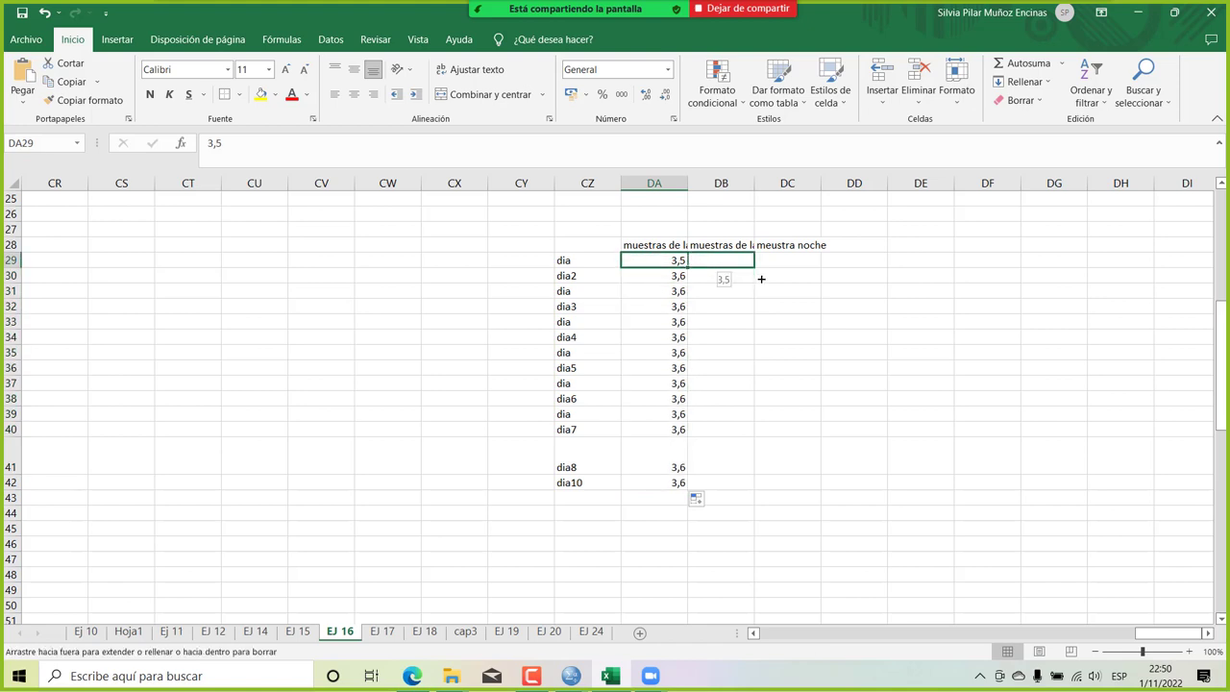
drag(759, 344, 752, 471)
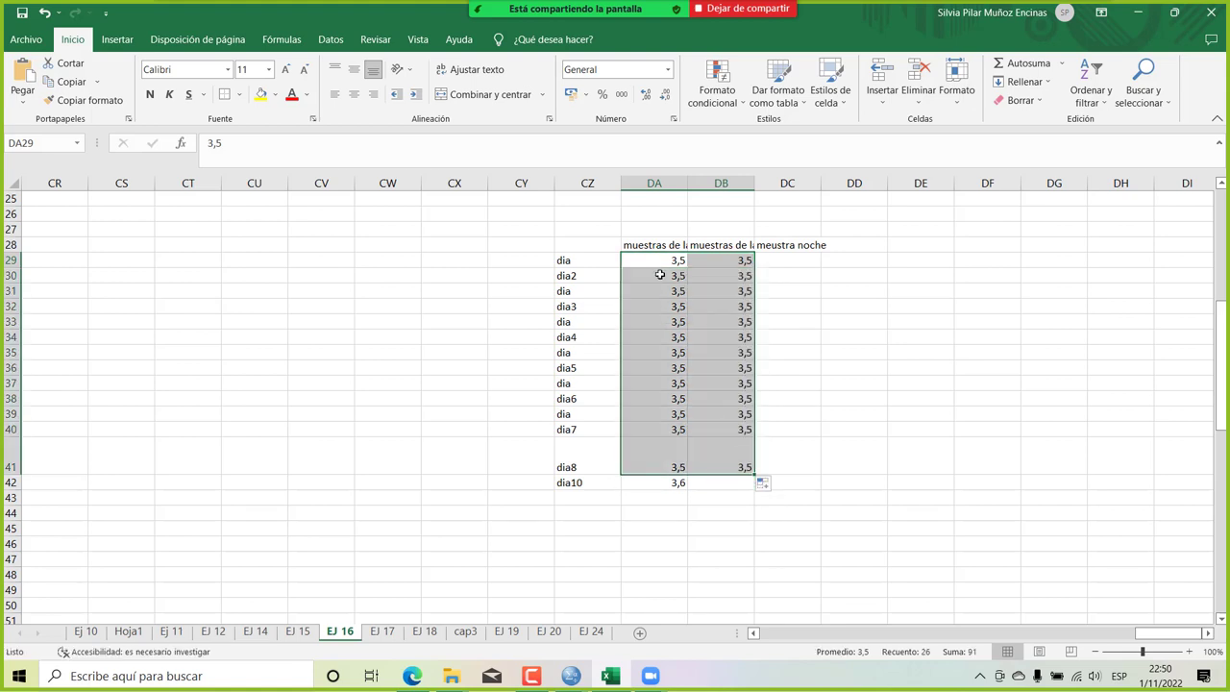
click(737, 459)
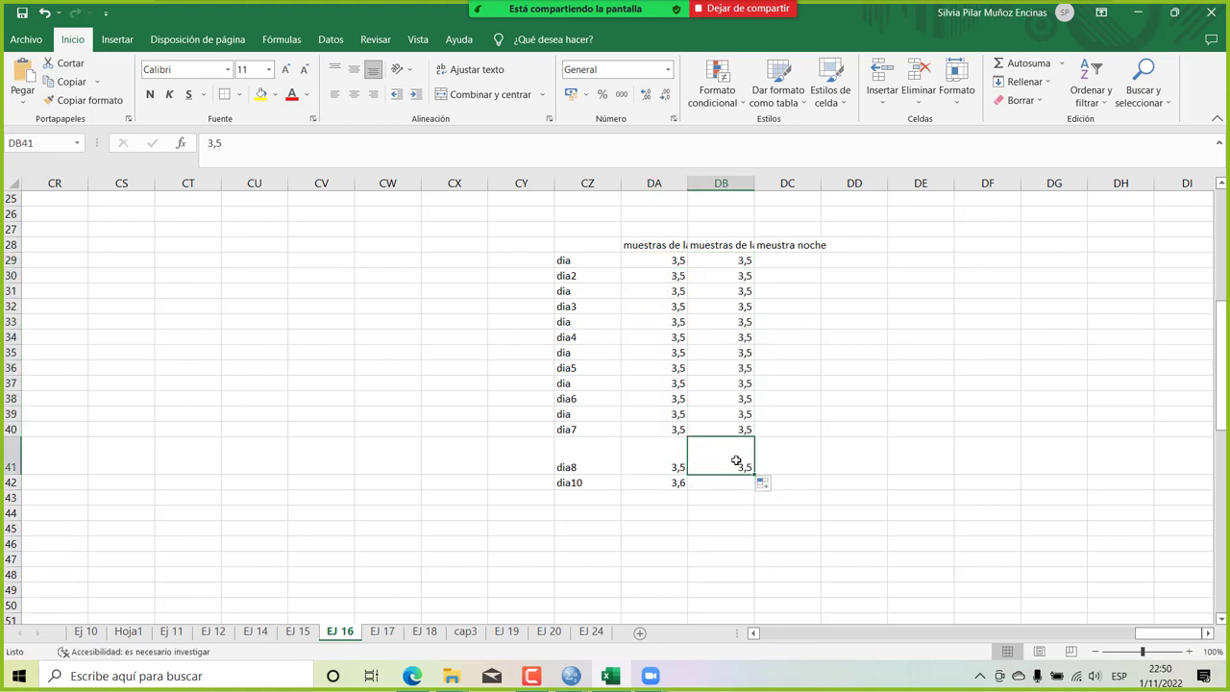
drag(754, 475, 756, 487)
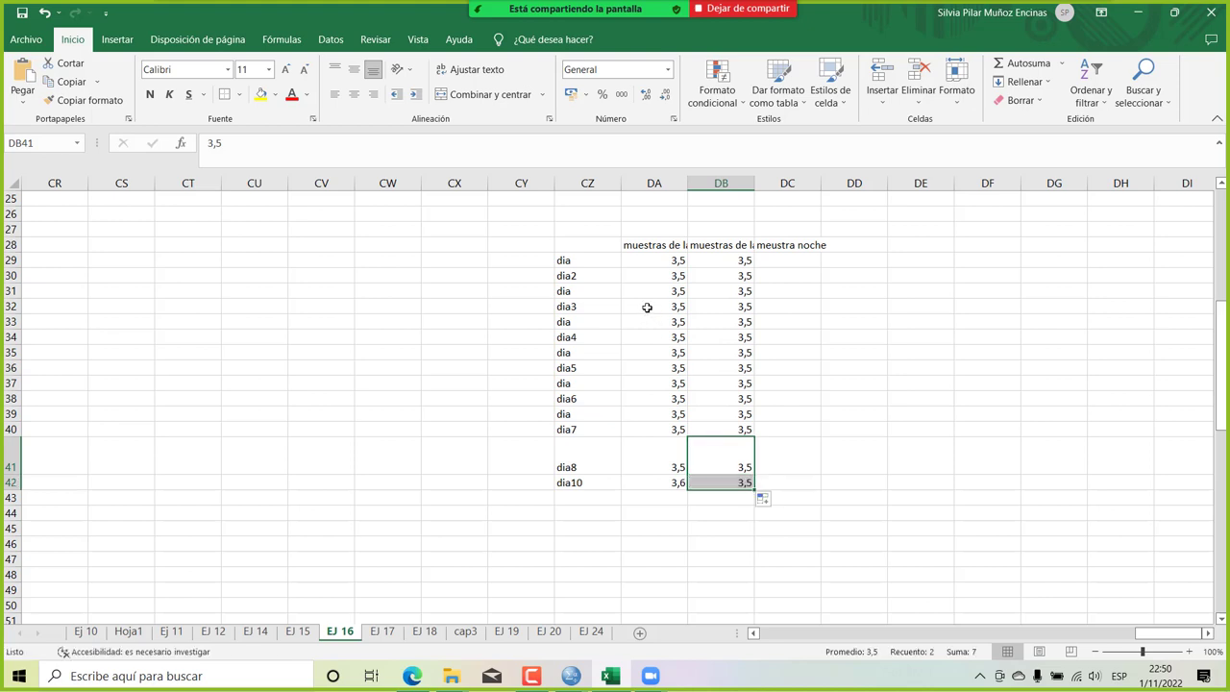
drag(648, 262, 730, 480)
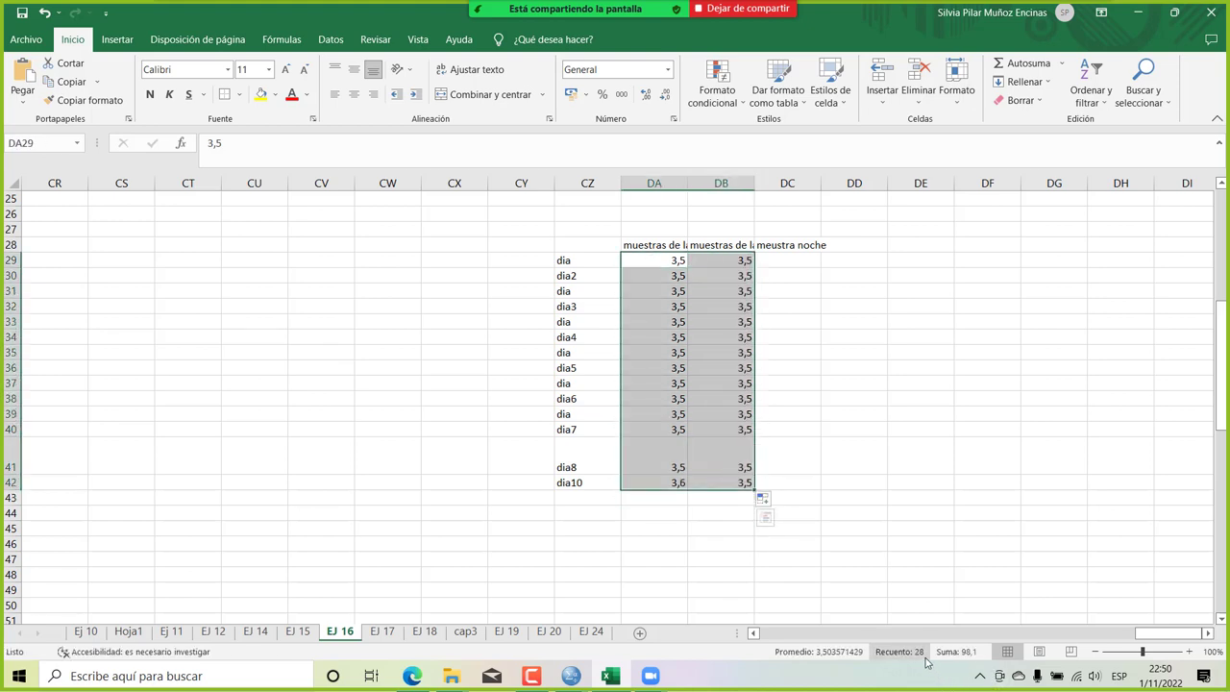
Add the day labels dia11 in CZ43 and dia12 in CZ44 below dia10.
click(580, 497)
text(dia11)
key(Return)
text(dia12)
key(Return)
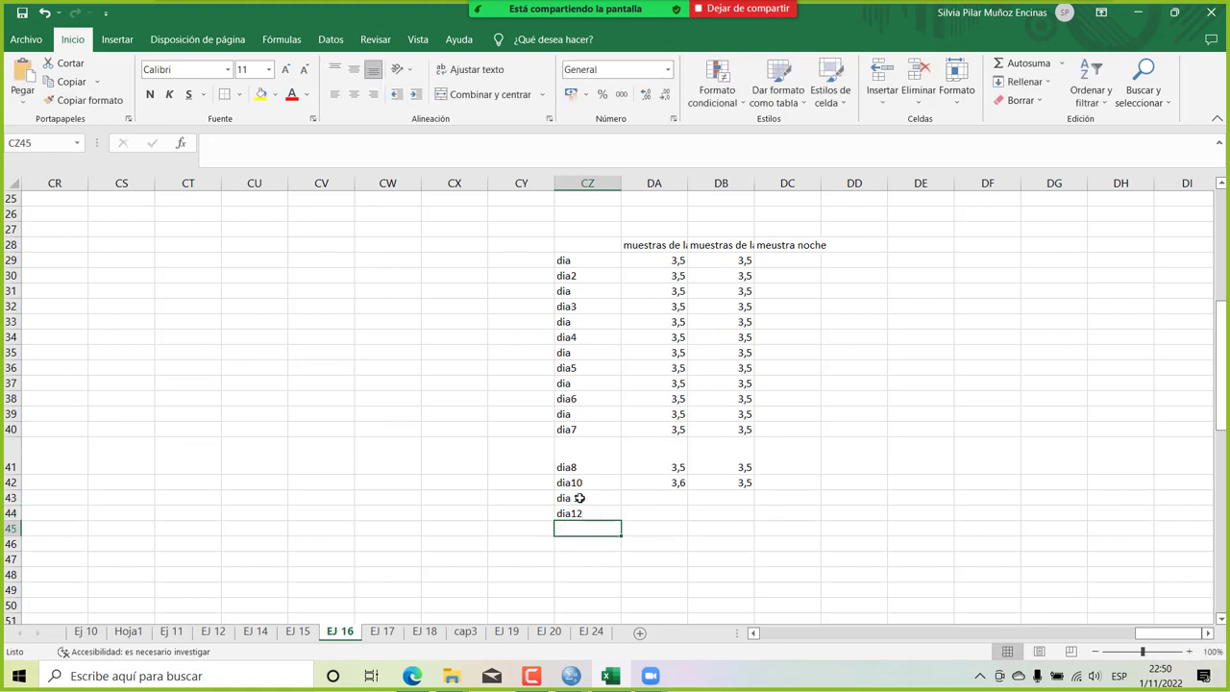
Fill 3,6 from DA42 down to DA44 and 3,5 from DB42 down to DB44 for the added days.
click(653, 483)
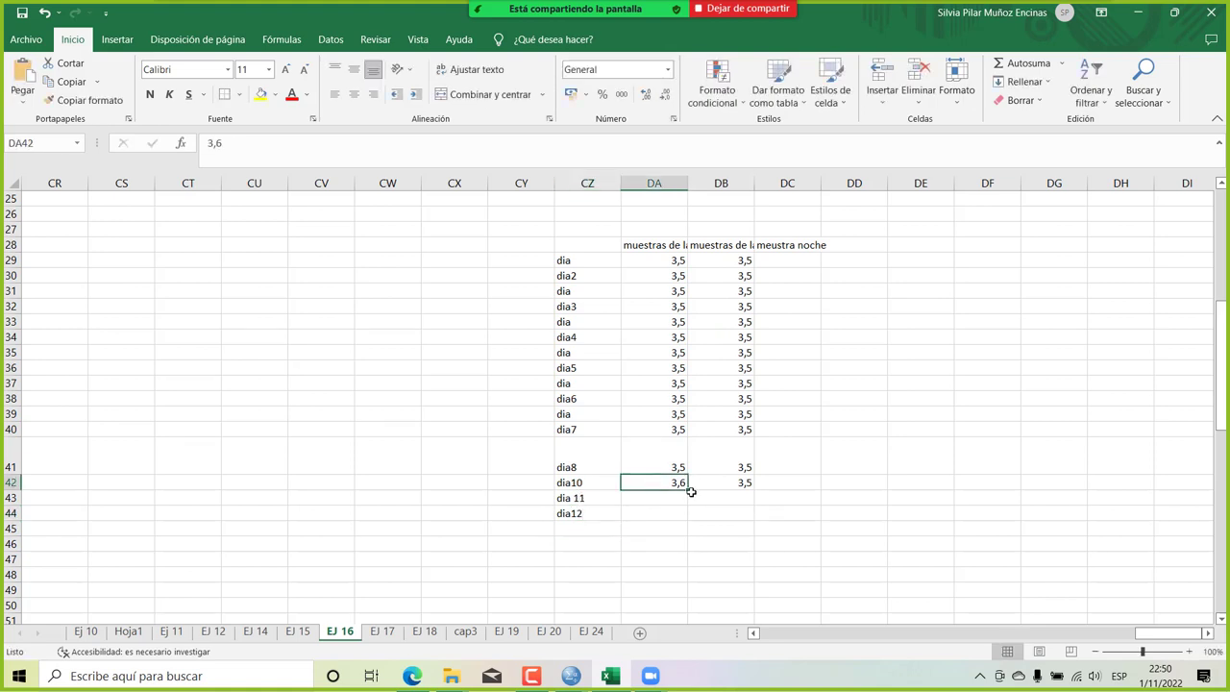
drag(692, 491, 694, 522)
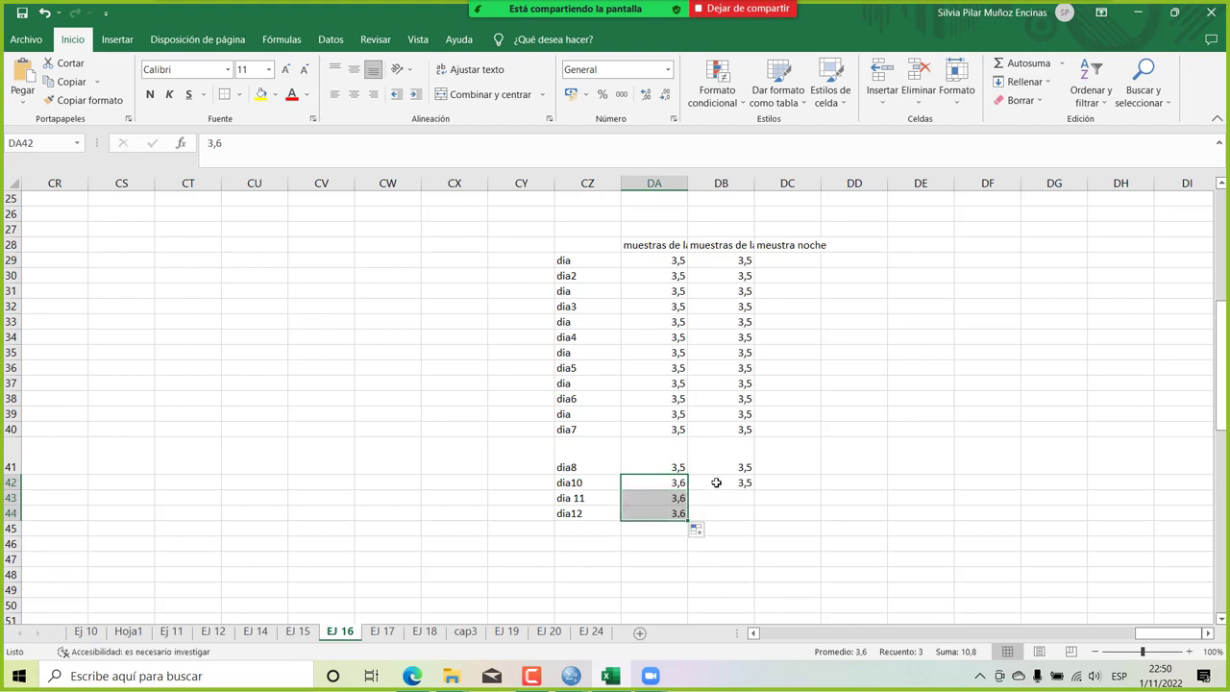
click(716, 483)
drag(755, 490, 758, 522)
Check the count of morning and afternoon samples in DA29:DB44.
drag(644, 259, 713, 516)
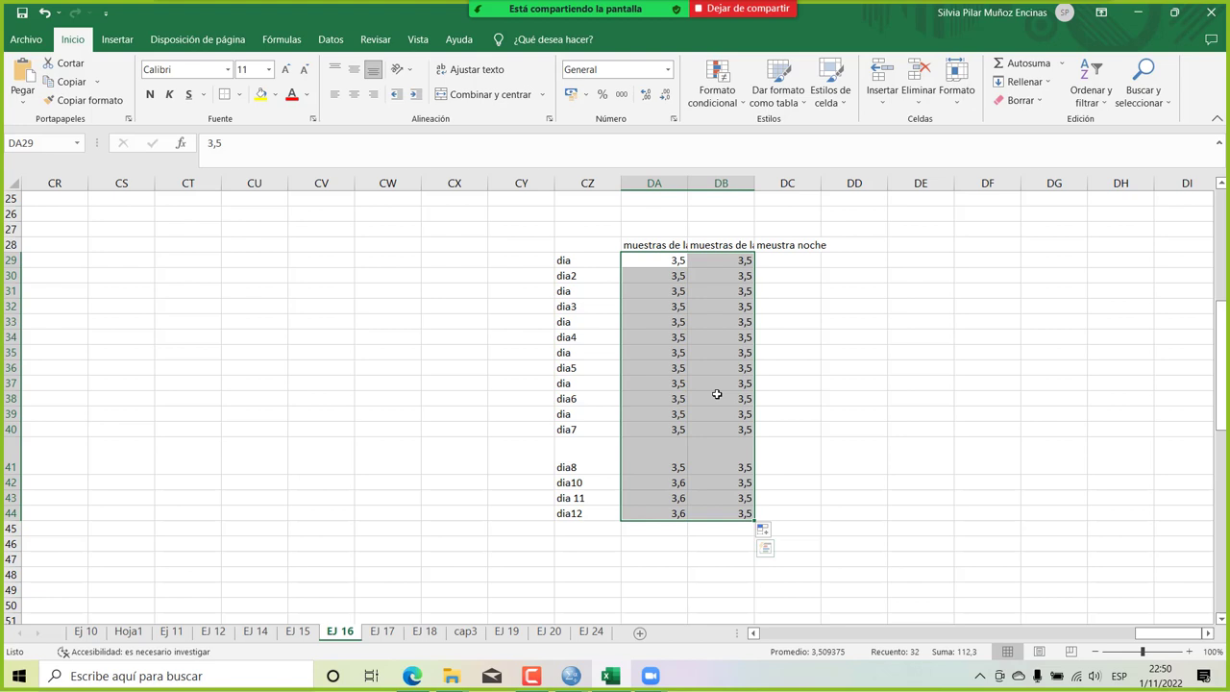
click(677, 261)
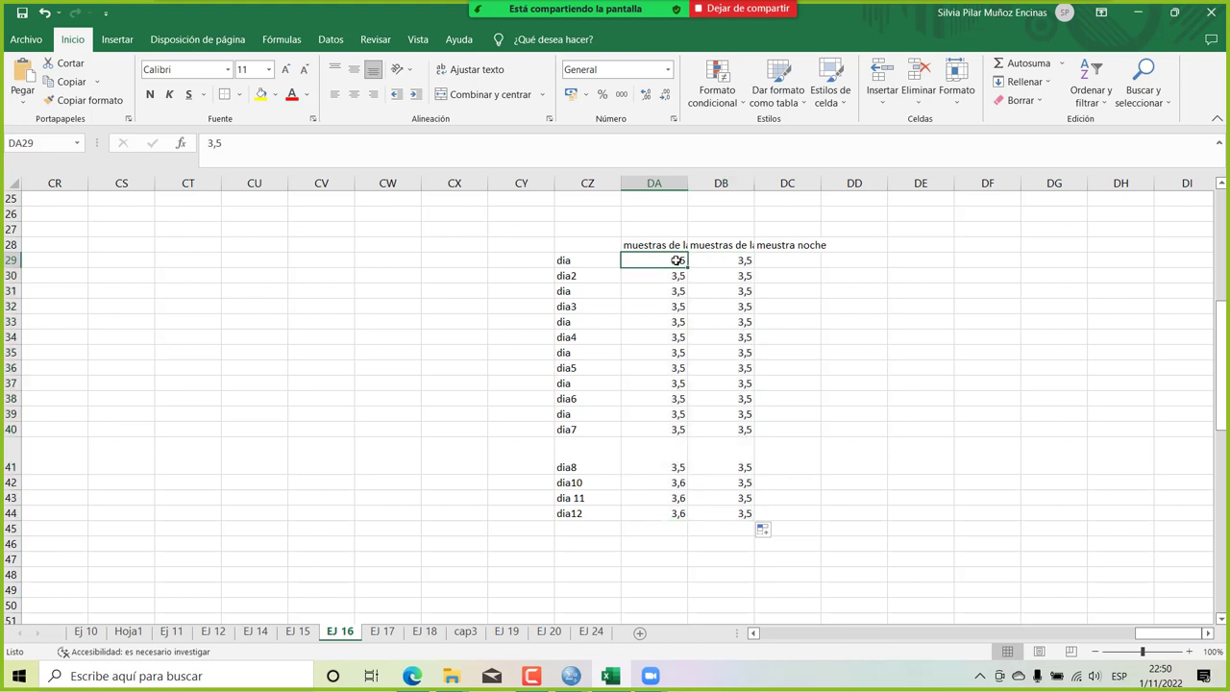
drag(677, 261, 752, 514)
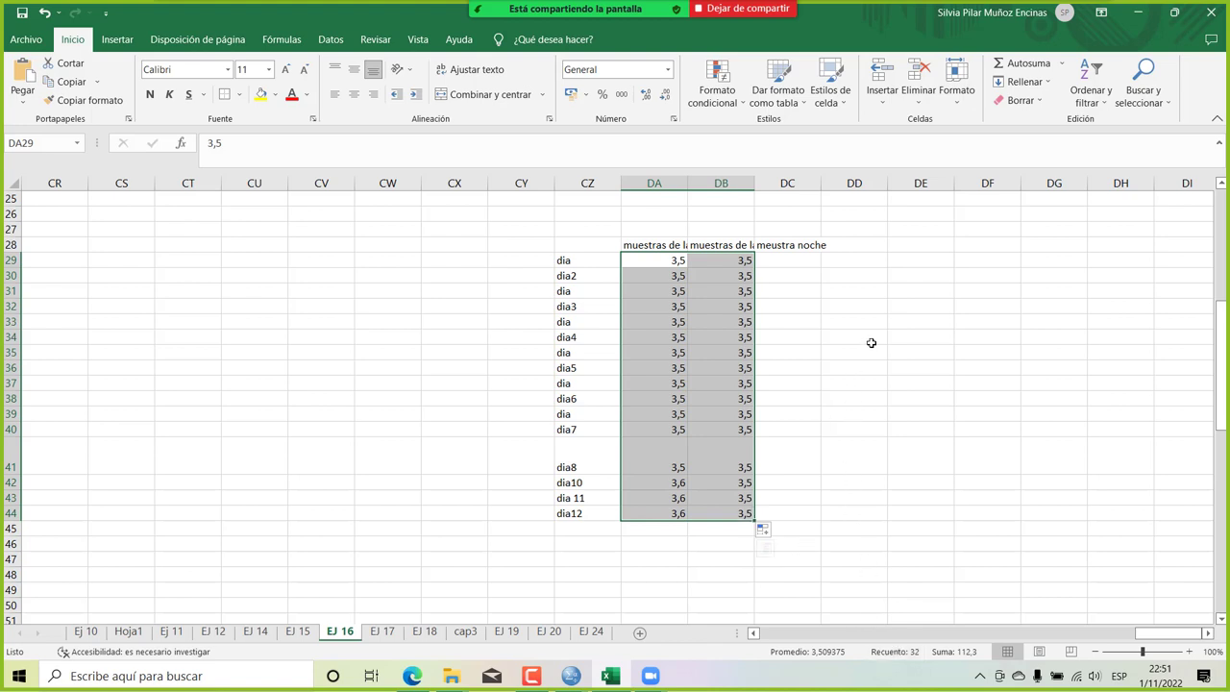
click(888, 309)
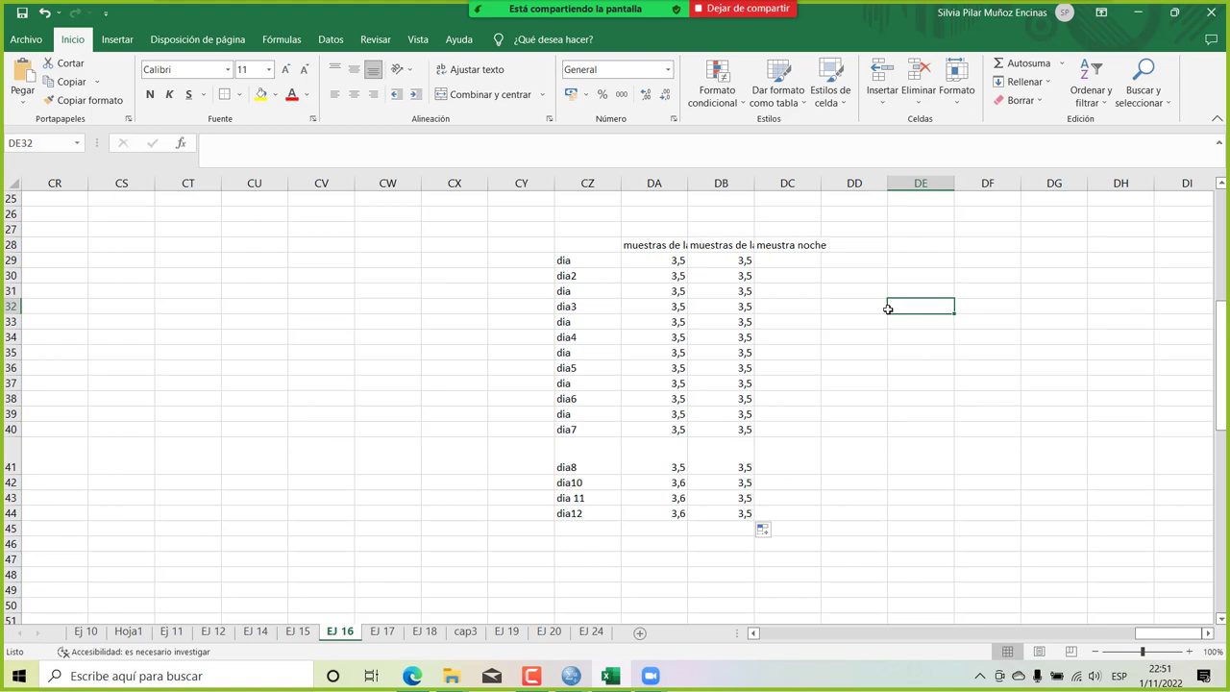
Clear the example day labels, headers and sample values in CZ28:DB44.
click(569, 244)
drag(635, 276, 751, 514)
key(Delete)
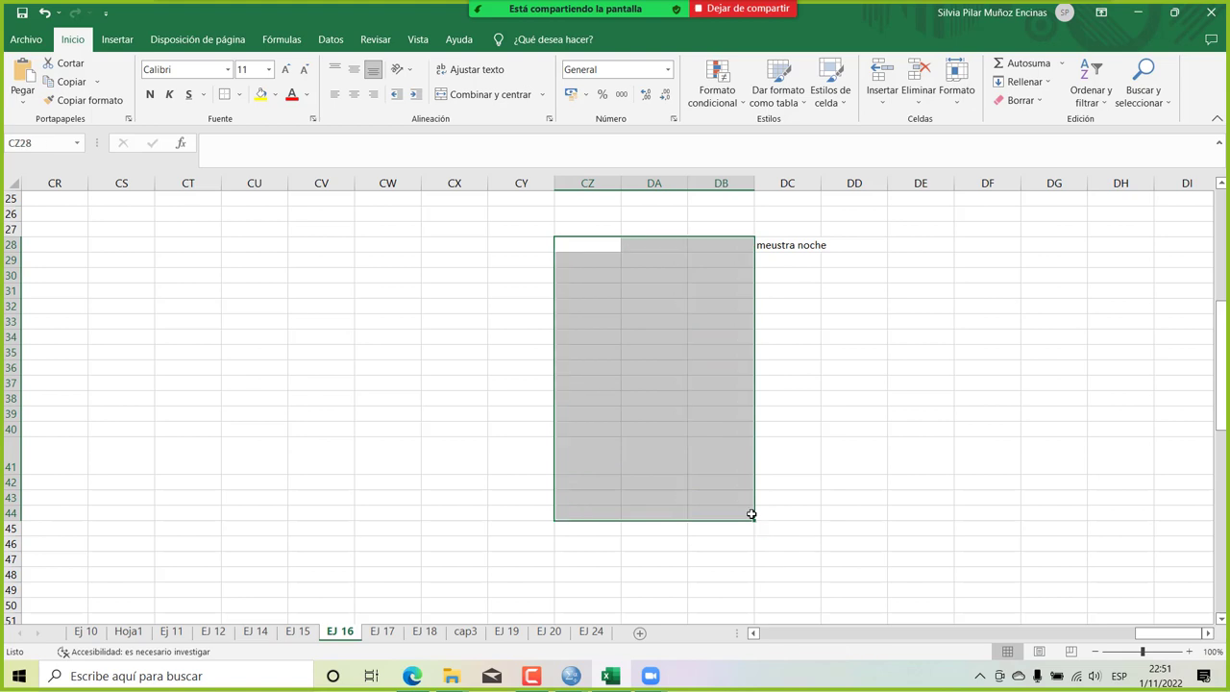
Stop sharing the screen and end the Zoom meeting for all participants.
click(742, 9)
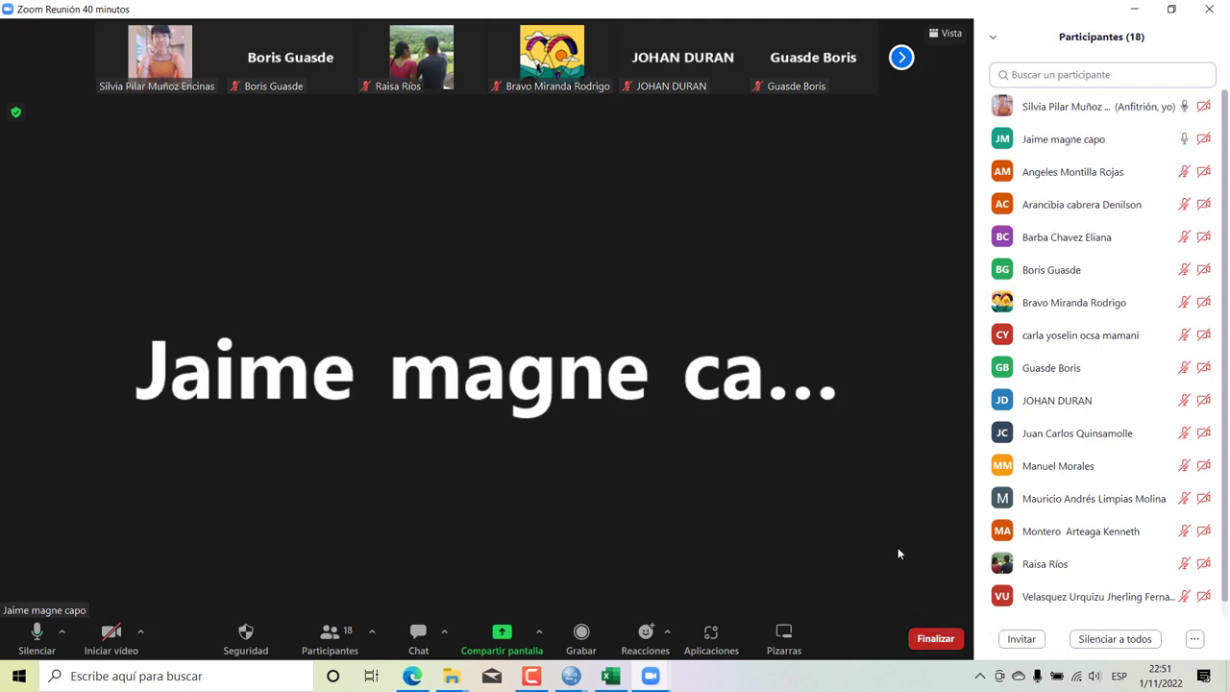
click(936, 638)
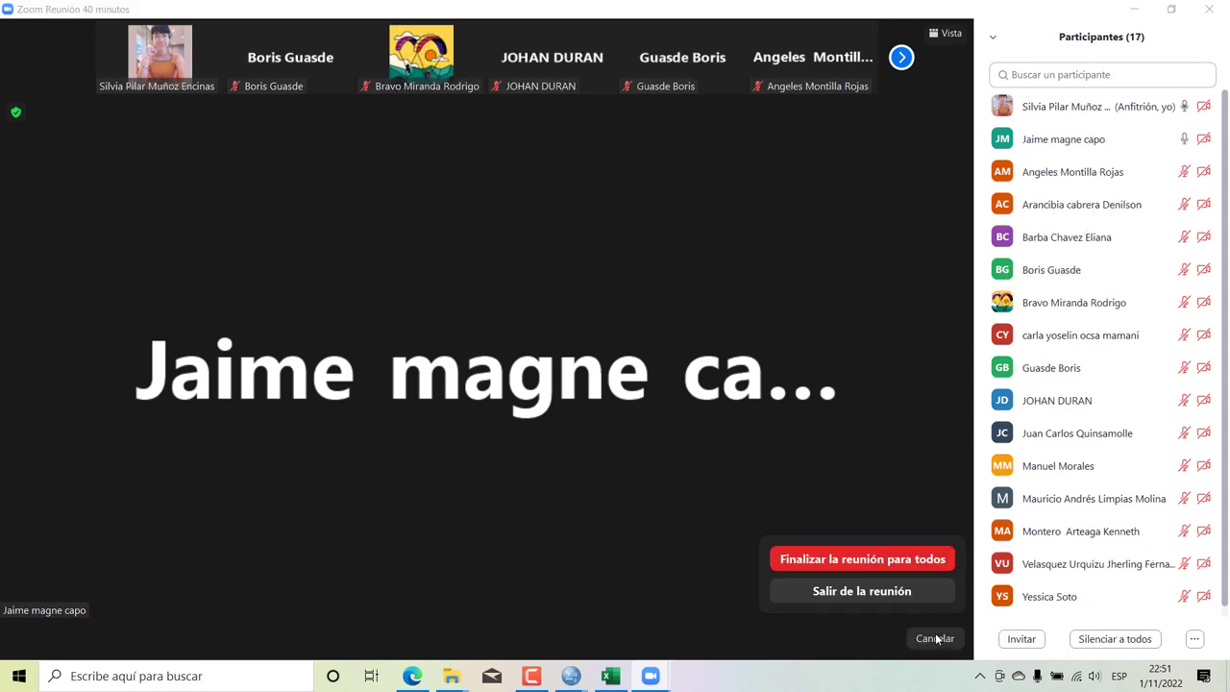
click(861, 560)
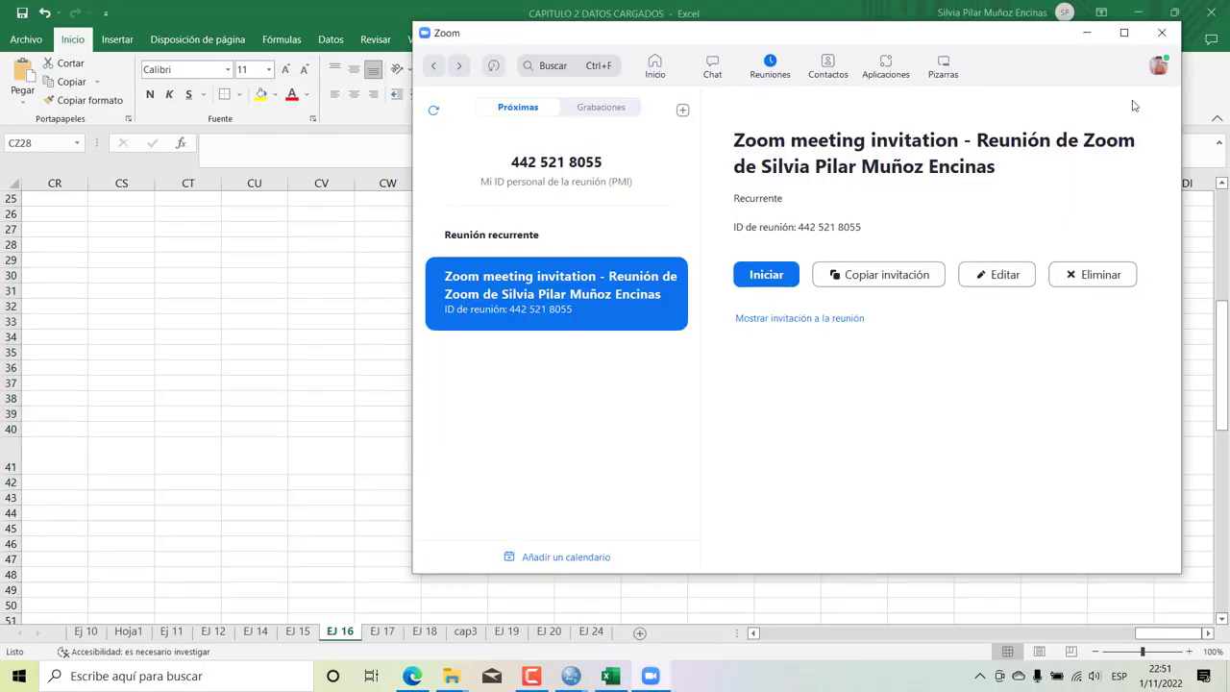